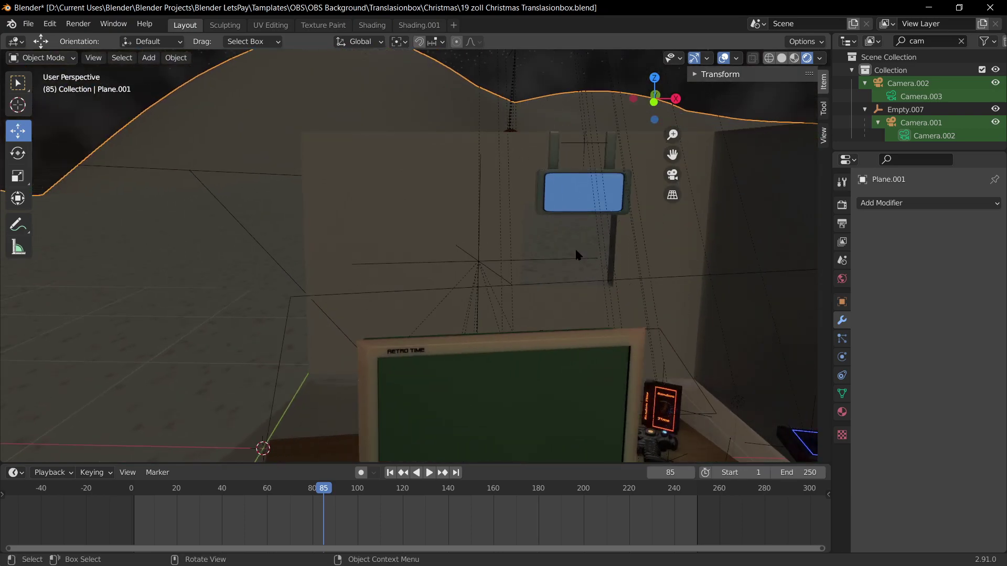
Step: View the scene through the camera and select the wall object behind the desk
{"action": "middle_click_drag", "start_coordinate": [586, 268], "coordinate": [617, 224]}
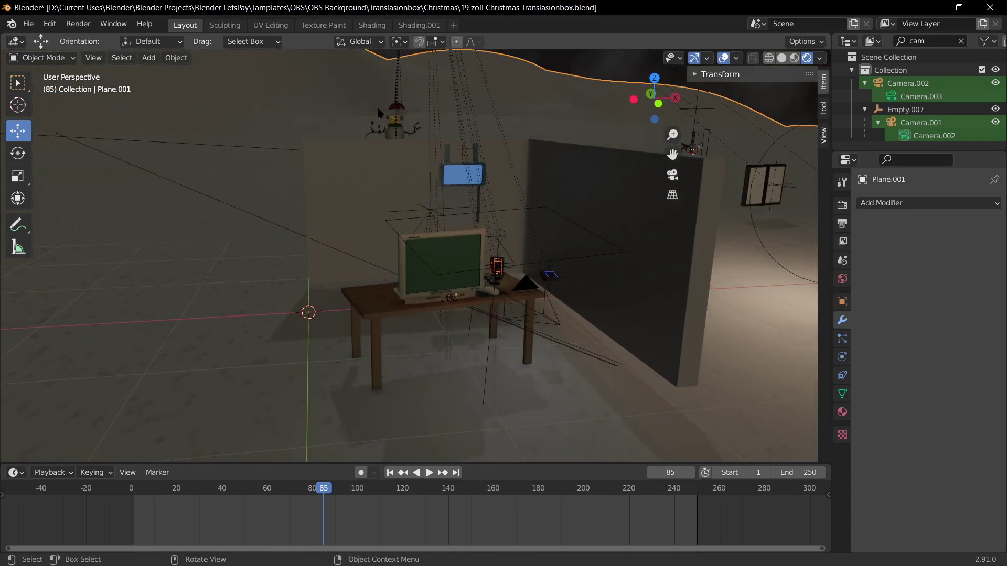
{"action": "key", "text": "KP_0"}
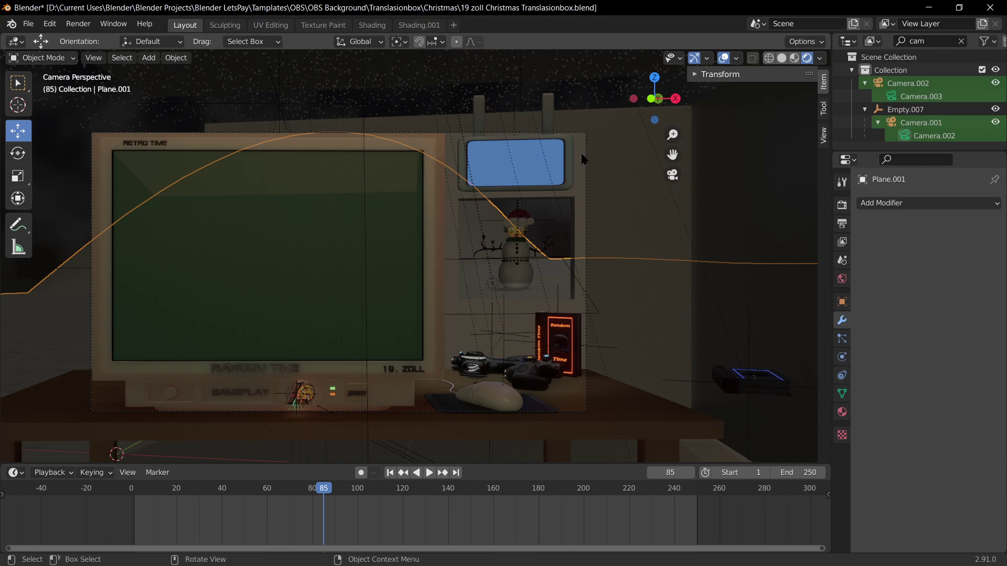
{"action": "left_click", "coordinate": [644, 318]}
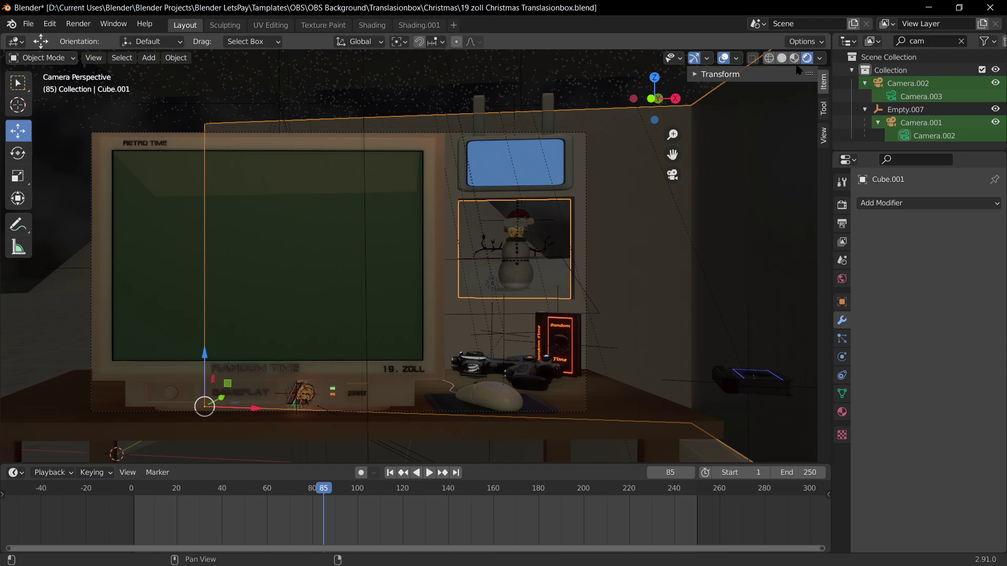
Step: Extrude the free end face of the back wall outward about 0.61 m, and pull it back about 0.27 m along X
{"action": "middle_click_drag", "start_coordinate": [594, 131], "coordinate": [654, 198]}
{"action": "scroll", "coordinate": [629, 231], "scroll_direction": "down", "scroll_amount": 8}
{"action": "middle_click_drag", "start_coordinate": [608, 261], "coordinate": [440, 303]}
{"action": "scroll", "coordinate": [571, 329], "scroll_direction": "up", "scroll_amount": 3}
{"action": "scroll", "coordinate": [570, 329], "scroll_direction": "up", "scroll_amount": 1}
{"action": "left_click", "coordinate": [591, 325]}
{"action": "left_click", "coordinate": [383, 270]}
{"action": "key", "text": "Tab"}
{"action": "scroll", "coordinate": [382, 278], "scroll_direction": "up", "scroll_amount": 2}
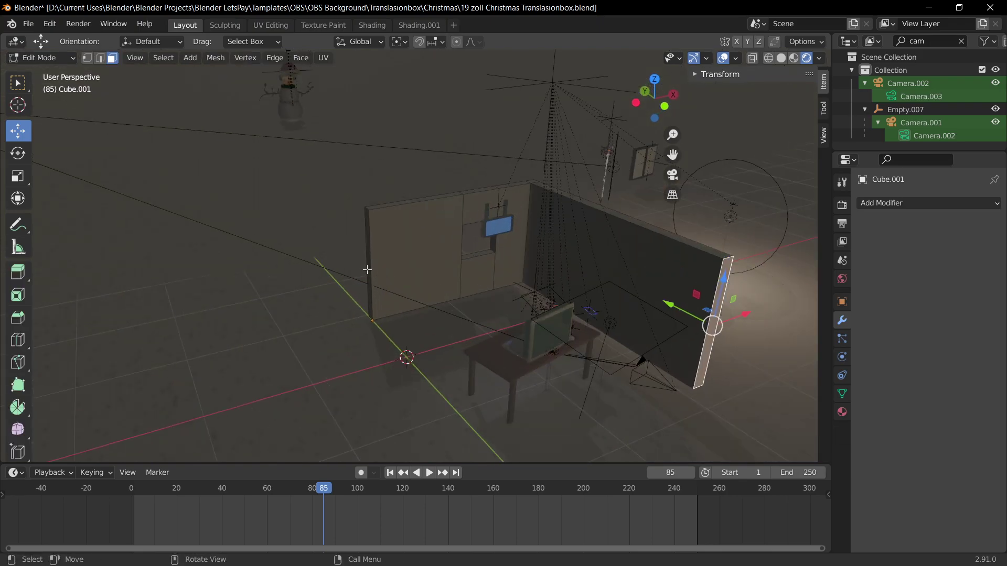
{"action": "left_click", "coordinate": [367, 269]}
{"action": "key", "text": "e"}
{"action": "left_click", "coordinate": [333, 291]}
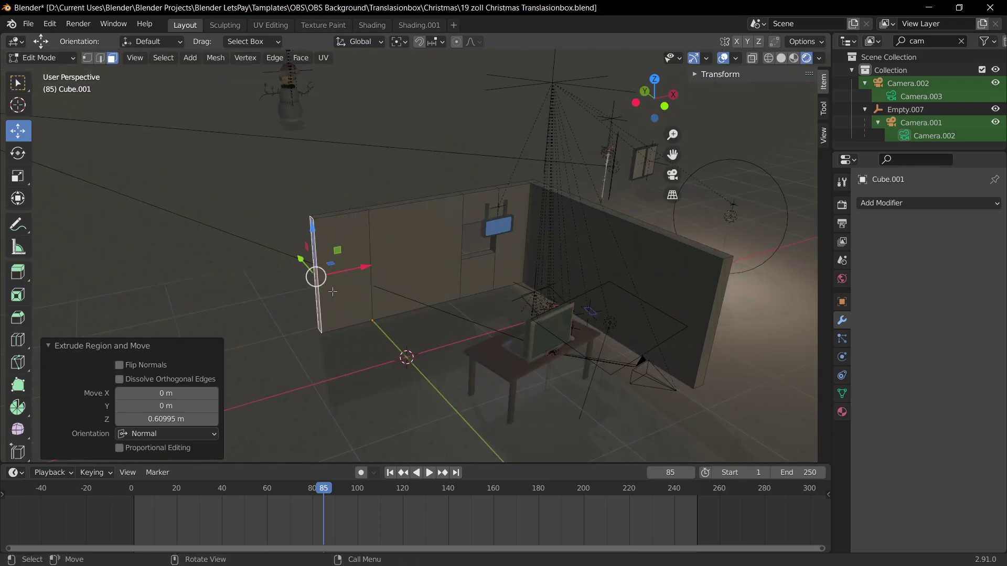
{"action": "left_click_drag", "start_coordinate": [364, 267], "coordinate": [390, 260]}
{"action": "key", "text": "e"}
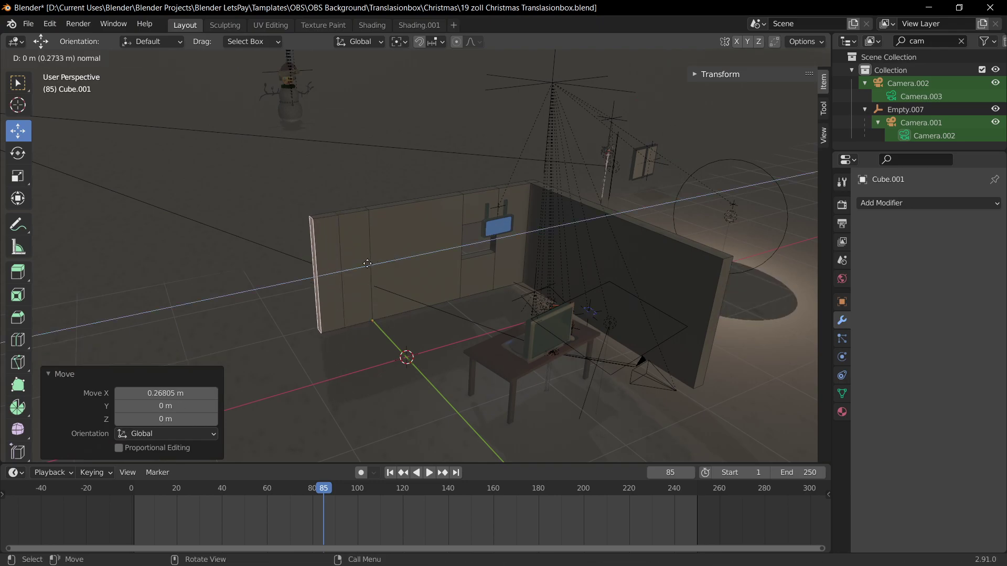
{"action": "left_click", "coordinate": [367, 263]}
{"action": "left_click", "coordinate": [339, 280]}
{"action": "key", "text": "ctrl+z"}
{"action": "key", "text": "ctrl+z"}
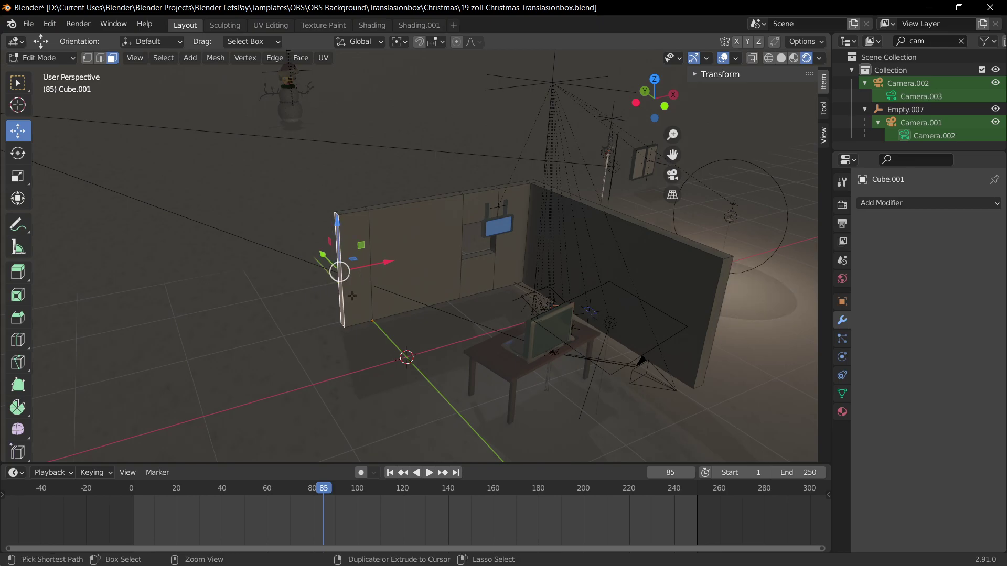
Step: Adjust the back wall's end face along X and extrude it again to add a narrow corner section
{"action": "left_click_drag", "start_coordinate": [388, 264], "coordinate": [370, 265]}
{"action": "key", "text": "e"}
{"action": "left_click", "coordinate": [363, 266]}
Step: Extrude the room-side face of the corner section along Y to form a second side wall opposite the existing one
{"action": "left_click", "coordinate": [331, 286]}
{"action": "key", "text": "e"}
{"action": "right_click", "coordinate": [369, 300]}
{"action": "key", "text": "e"}
{"action": "key", "text": "y"}
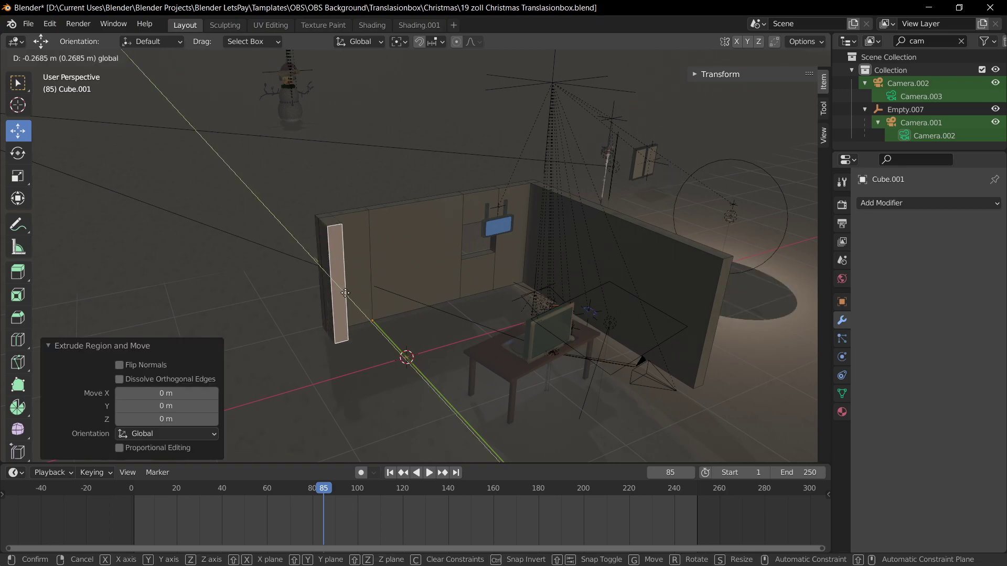
{"action": "left_click_drag", "start_coordinate": [458, 395], "coordinate": [440, 378]}
{"action": "middle_click_drag", "start_coordinate": [469, 299], "coordinate": [413, 254]}
{"action": "middle_click_drag", "start_coordinate": [485, 253], "coordinate": [500, 273]}
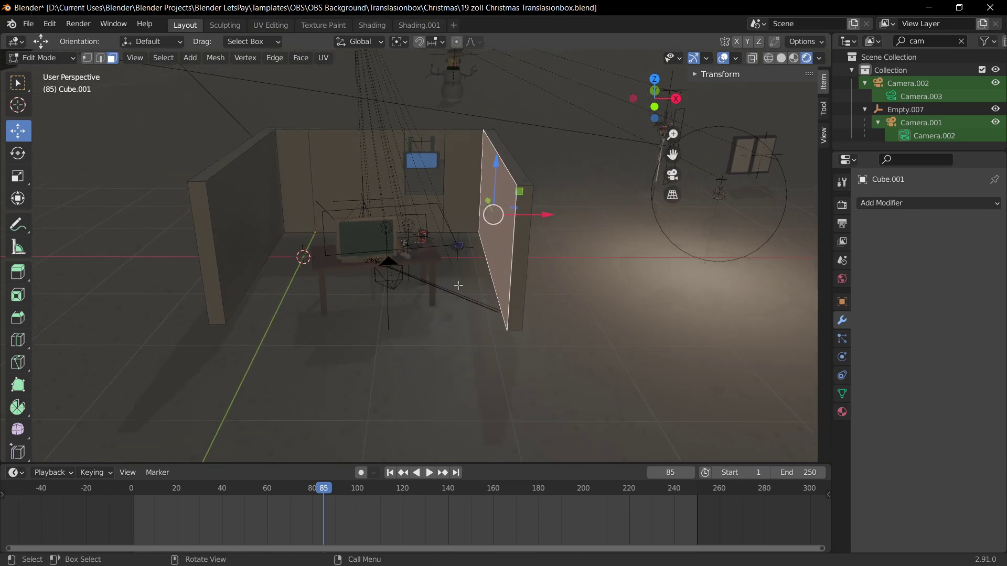
{"action": "scroll", "coordinate": [457, 286], "scroll_direction": "up", "scroll_amount": 2}
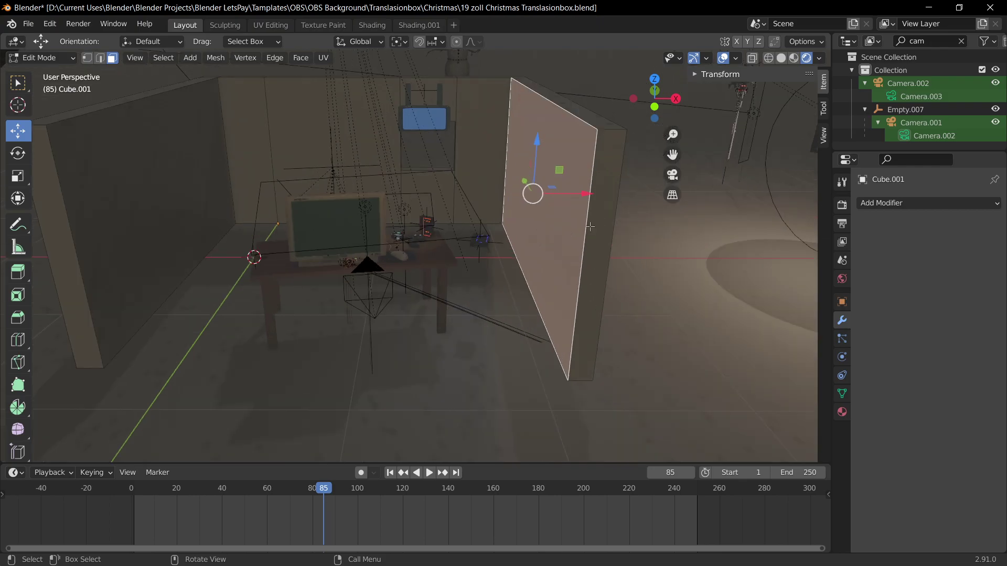
{"action": "middle_click_drag", "start_coordinate": [617, 174], "coordinate": [281, 176]}
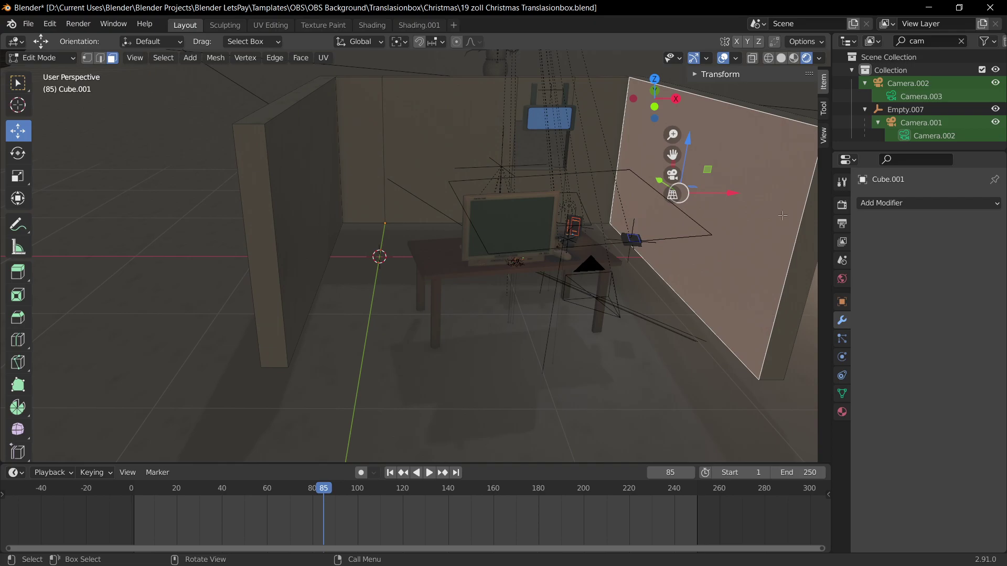
Step: Select the inner vertical end edge of the original side wall and copy its local Y position
{"action": "key", "text": "alt+a"}
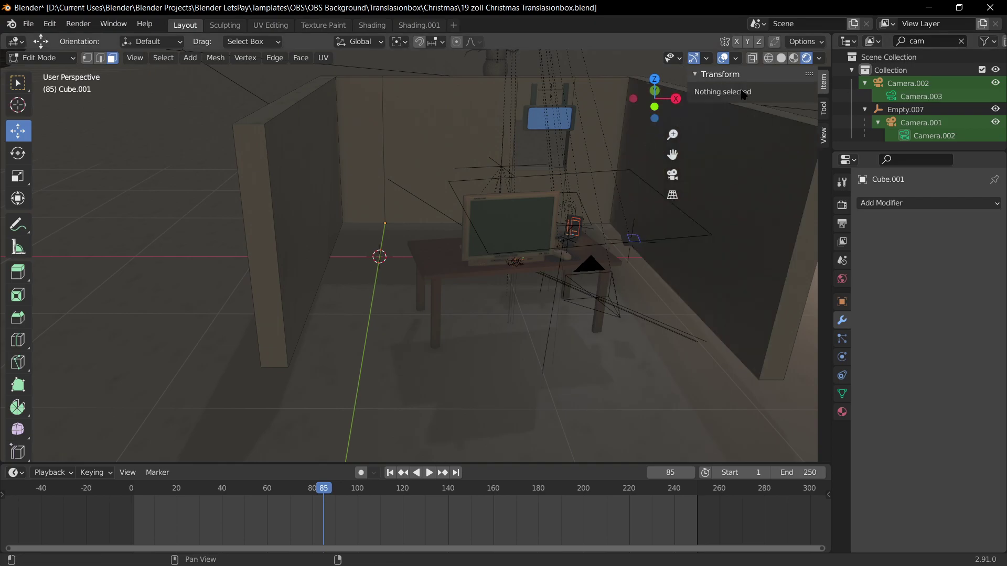
{"action": "left_click", "coordinate": [824, 136]}
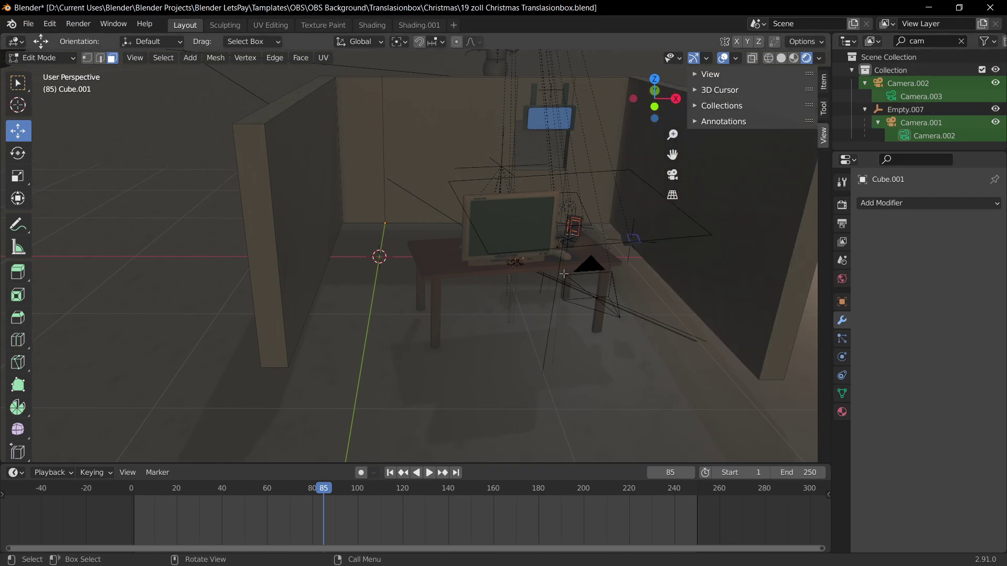
{"action": "key", "text": "2"}
{"action": "left_click", "coordinate": [277, 241]}
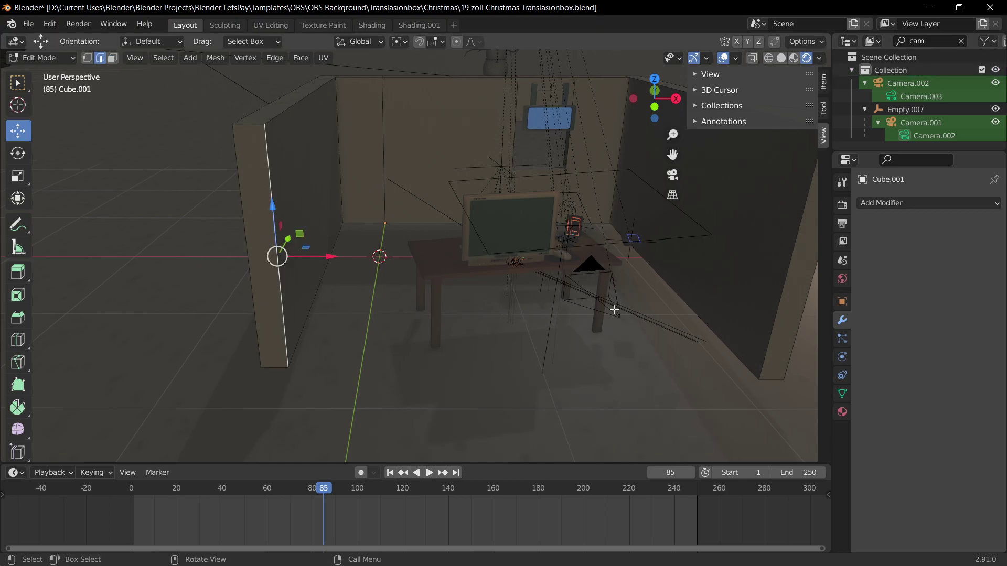
{"action": "left_click", "coordinate": [782, 289]}
{"action": "left_click", "coordinate": [823, 81]}
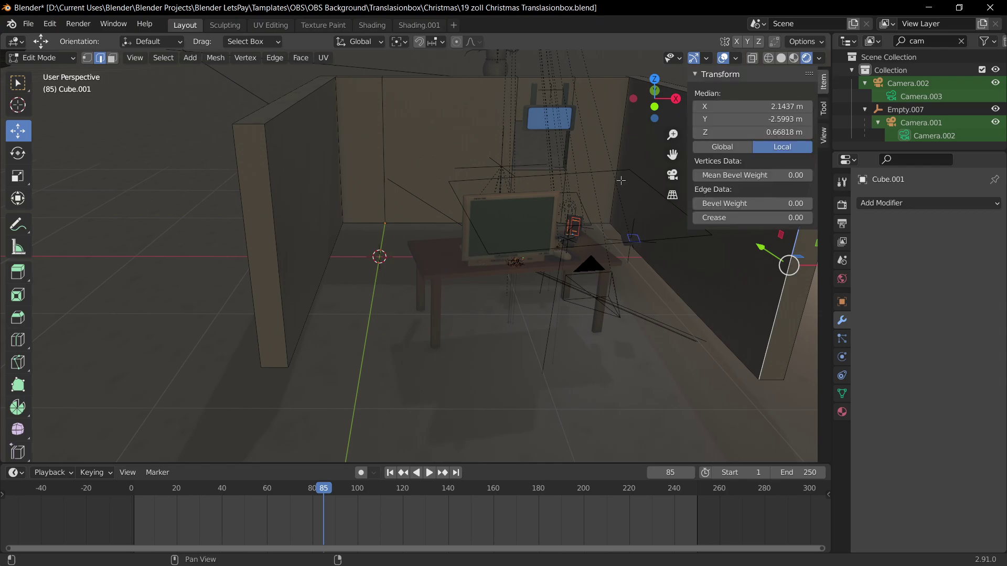
{"action": "middle_click_drag", "start_coordinate": [498, 221], "coordinate": [603, 210]}
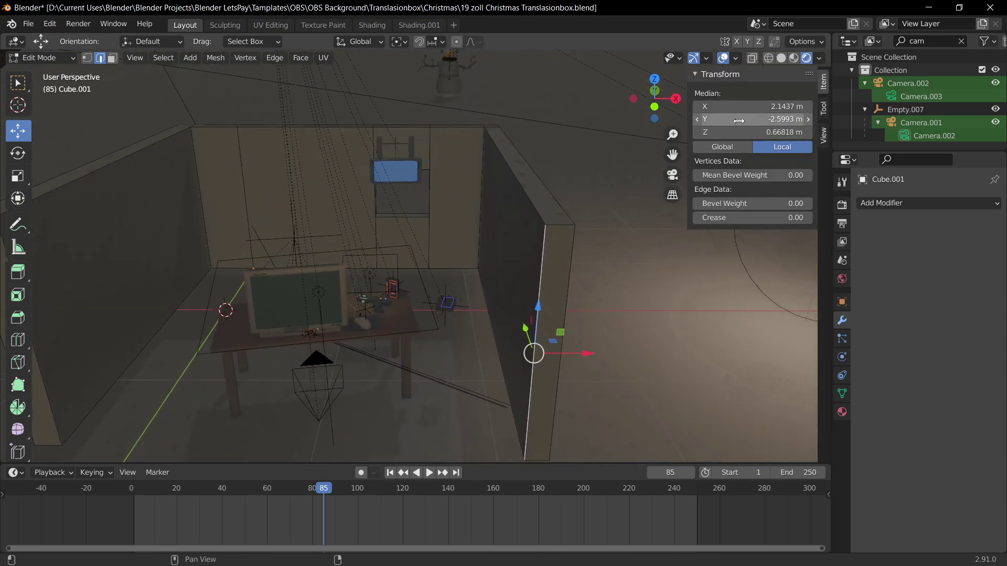
{"action": "left_click_drag", "start_coordinate": [737, 119], "coordinate": [762, 119]}
{"action": "key", "text": "ctrl+z"}
{"action": "left_click", "coordinate": [737, 119]}
{"action": "key", "text": "ctrl+c"}
Step: Set the local Y position of the new side wall's inner end edge to the copied value of -2.5993 m
{"action": "left_click", "coordinate": [265, 384]}
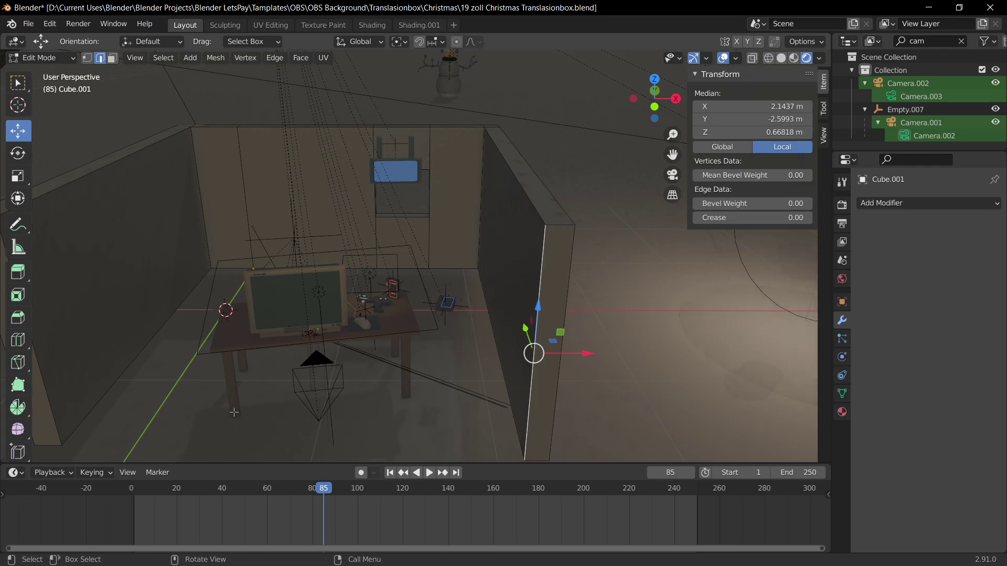
{"action": "middle_click_drag", "start_coordinate": [136, 390], "coordinate": [276, 312], "text": "shift"}
{"action": "left_click", "coordinate": [231, 258]}
{"action": "left_click", "coordinate": [768, 120]}
{"action": "key", "text": "ctrl+v"}
{"action": "key", "text": "Return"}
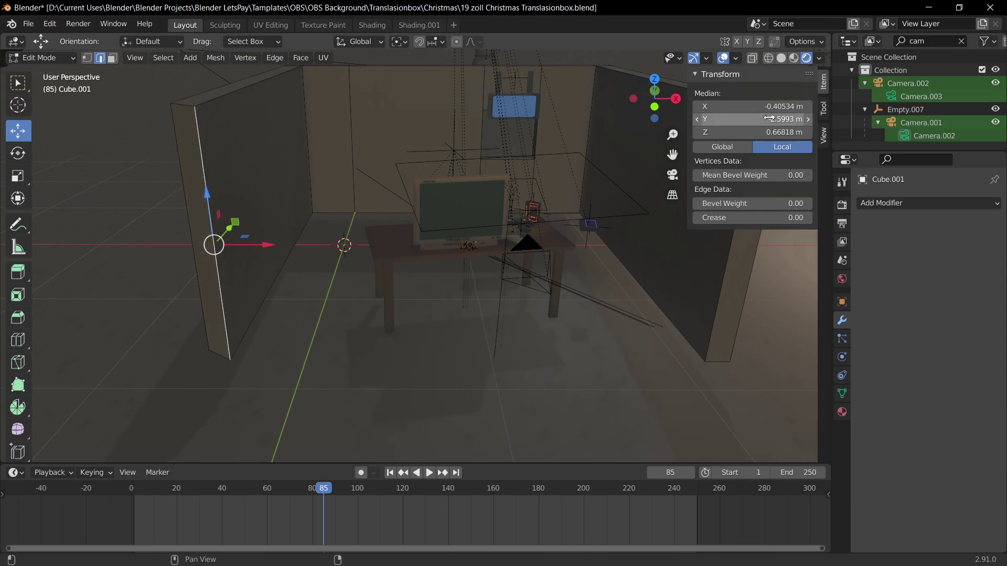
Step: Set the local Y position of the new side wall's outer end edge to -2.5993 m as well
{"action": "middle_click_drag", "start_coordinate": [273, 283], "coordinate": [311, 278]}
{"action": "left_click", "coordinate": [318, 252]}
{"action": "left_click", "coordinate": [725, 120]}
{"action": "type", "text": "-2.59934"}
{"action": "key", "text": "Return"}
{"action": "middle_click_drag", "start_coordinate": [416, 312], "coordinate": [449, 303]}
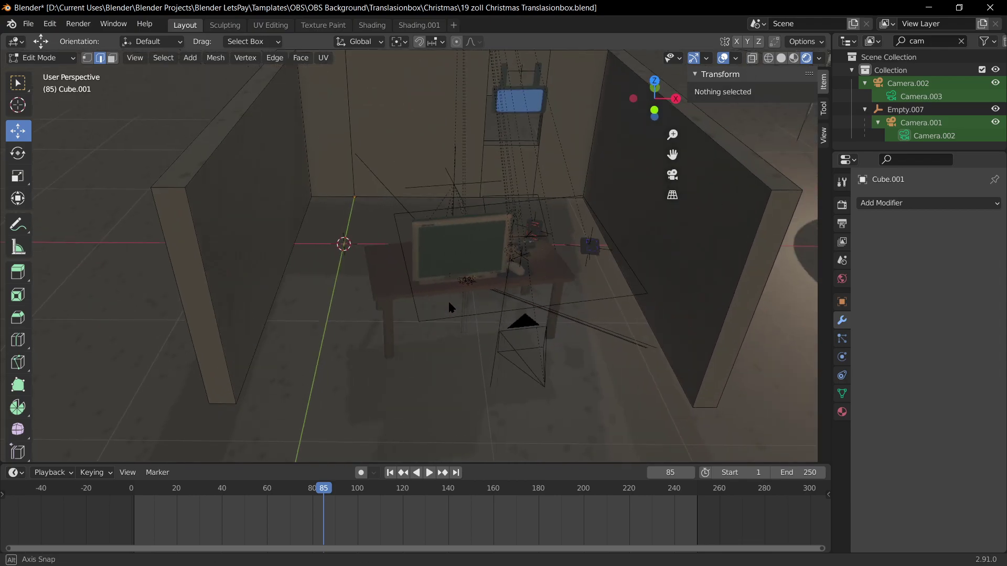
Step: Fill a face between the inner end edges of the two side walls to close the open side of the room
{"action": "left_click", "coordinate": [701, 307]}
{"action": "left_click", "coordinate": [204, 304], "text": "shift"}
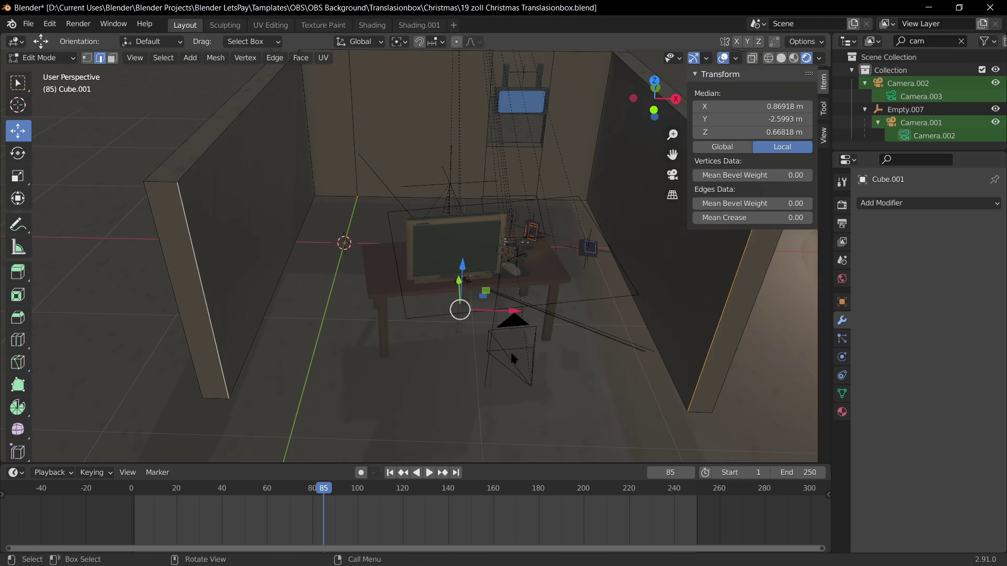
{"action": "key", "text": "f"}
{"action": "scroll", "coordinate": [515, 351], "scroll_direction": "down", "scroll_amount": 3}
{"action": "middle_click_drag", "start_coordinate": [374, 311], "coordinate": [318, 280]}
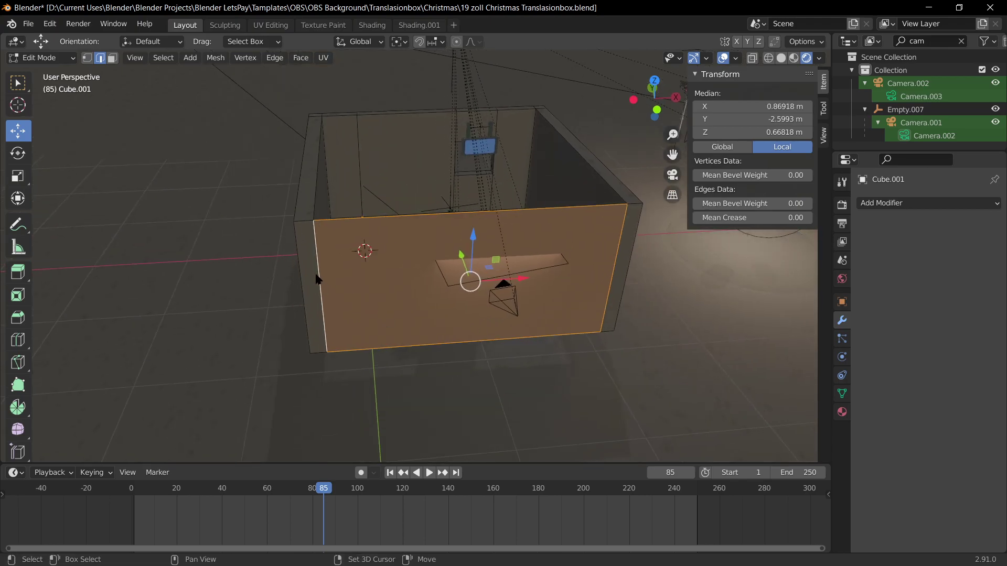
Step: Move the closing face and both side wall end faces -1.658 m along Y to lengthen the room
{"action": "left_click", "coordinate": [310, 277]}
{"action": "key", "text": "3"}
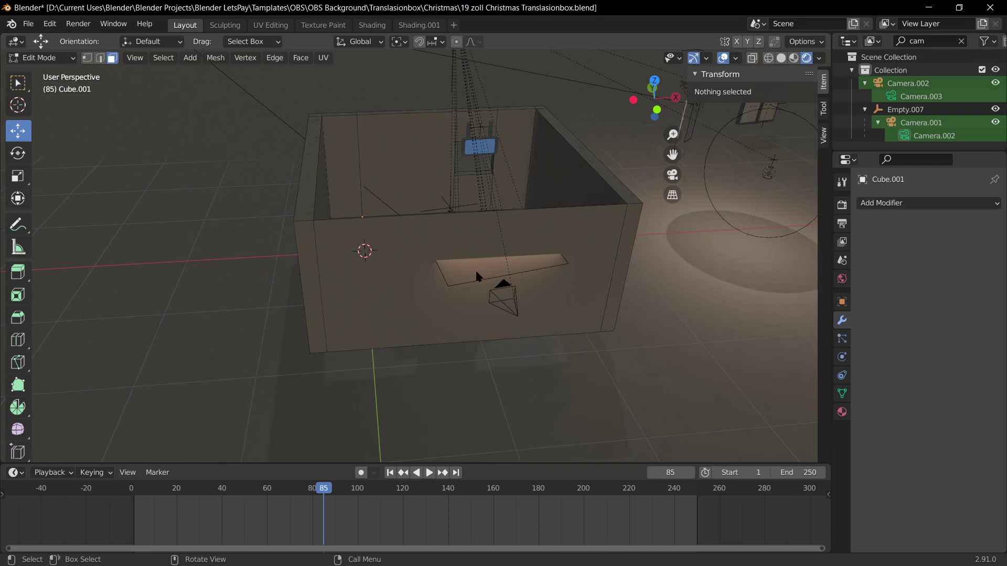
{"action": "left_click", "coordinate": [622, 267], "text": "shift"}
{"action": "left_click", "coordinate": [575, 270], "text": "shift"}
{"action": "left_click", "coordinate": [317, 291], "text": "shift"}
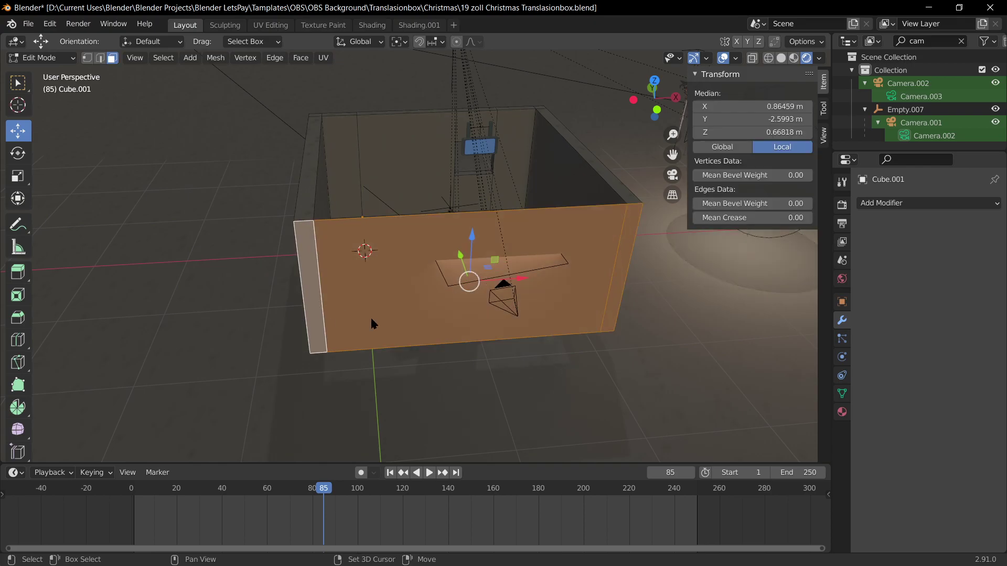
{"action": "middle_click_drag", "start_coordinate": [353, 312], "coordinate": [539, 347]}
{"action": "key", "text": "g"}
{"action": "key", "text": "y"}
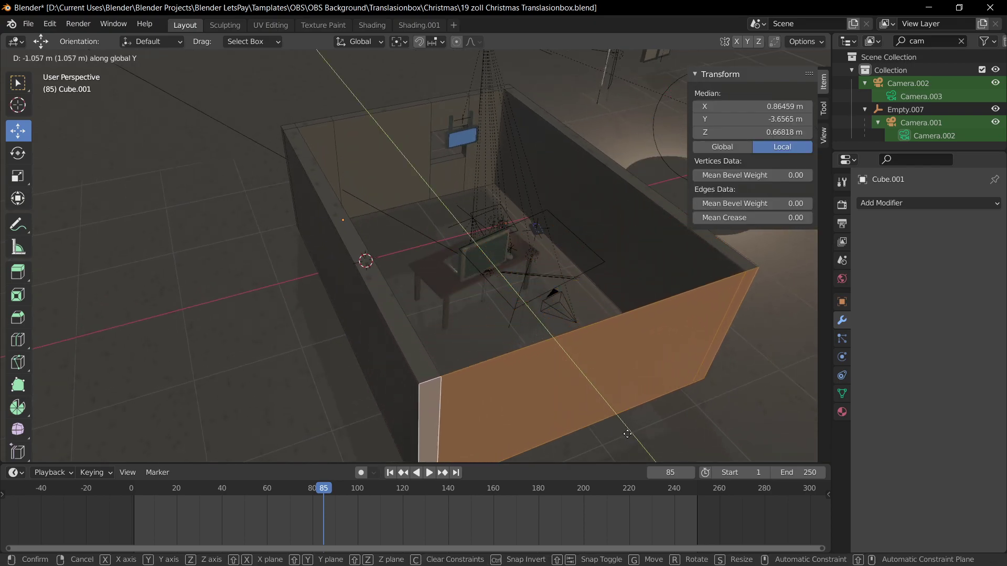
{"action": "left_click", "coordinate": [675, 78]}
Step: Extrude the end faces outward to a Y position of about -4.42 m, giving the closing wall thickness, and leave Edit Mode
{"action": "middle_click_drag", "start_coordinate": [576, 209], "coordinate": [483, 36], "text": "shift"}
{"action": "key", "text": "e"}
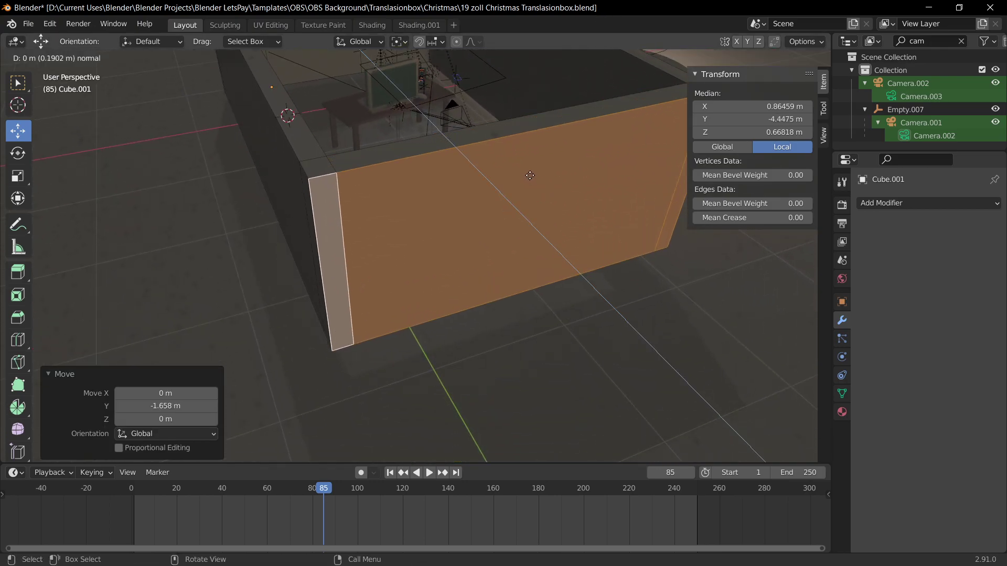
{"action": "left_click", "coordinate": [517, 157]}
{"action": "middle_click_drag", "start_coordinate": [517, 157], "coordinate": [531, 245]}
{"action": "key", "text": "Tab"}
{"action": "scroll", "coordinate": [531, 245], "scroll_direction": "up", "scroll_amount": 3}
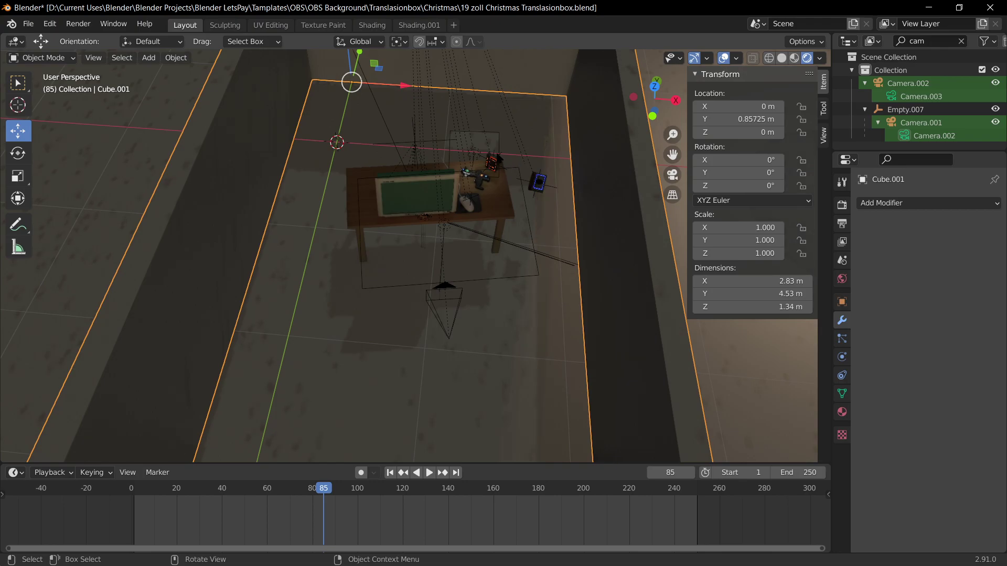
{"action": "scroll", "coordinate": [434, 173], "scroll_direction": "down", "scroll_amount": 5}
{"action": "key", "text": "Tab"}
{"action": "scroll", "coordinate": [434, 173], "scroll_direction": "down", "scroll_amount": 5}
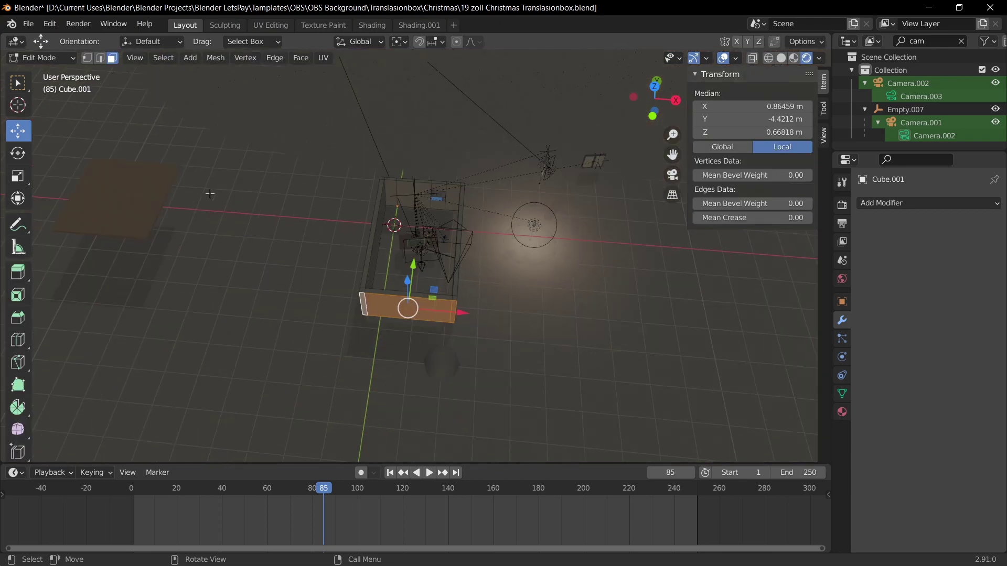
{"action": "key", "text": "Tab"}
{"action": "left_click", "coordinate": [157, 215]}
{"action": "key", "text": "KP_Decimal"}
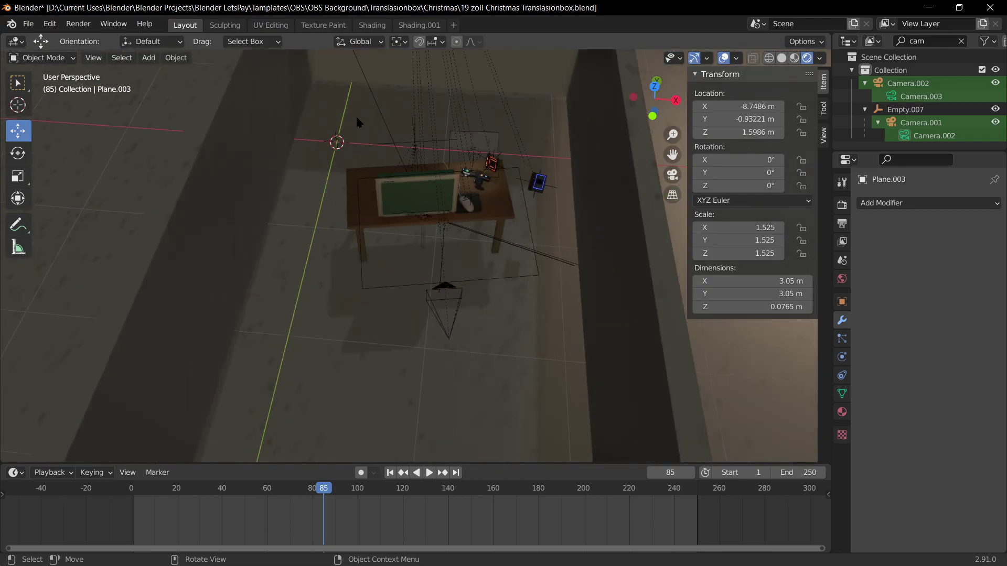
{"action": "left_click", "coordinate": [396, 204]}
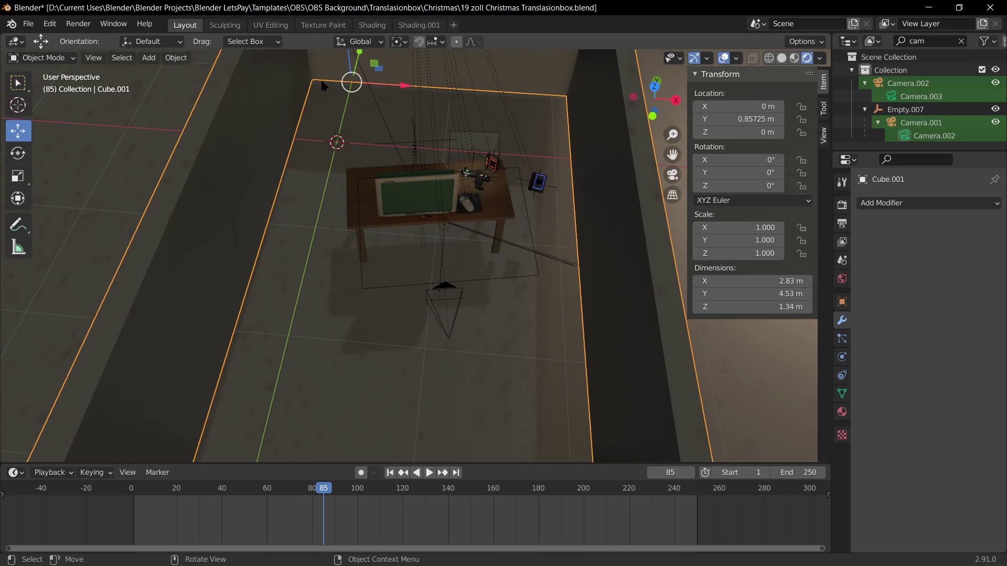
{"action": "scroll", "coordinate": [363, 126], "scroll_direction": "down", "scroll_amount": 5}
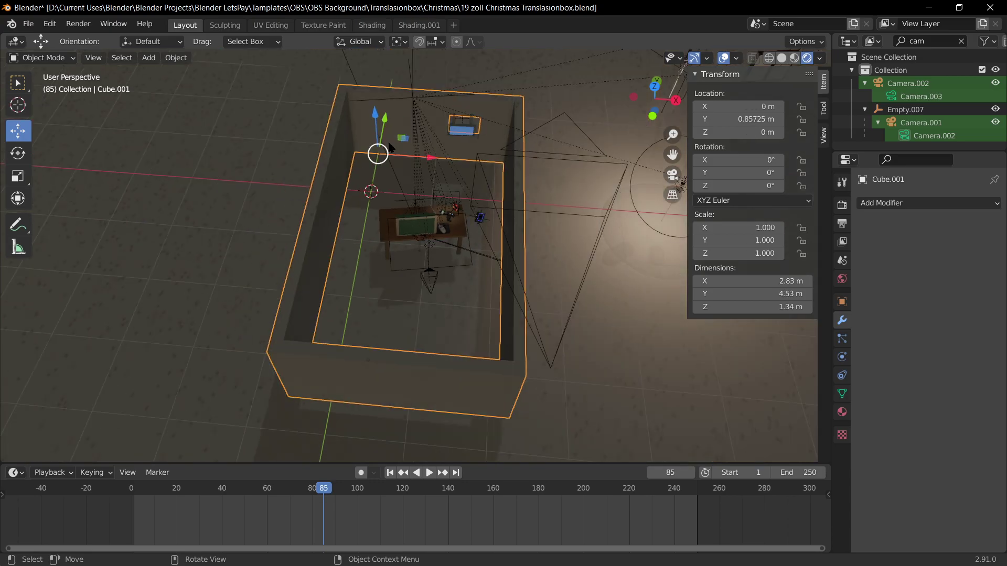
Step: Open the room walls mesh for vertex editing and select three of the inner floor corners
{"action": "key", "text": "Tab"}
{"action": "scroll", "coordinate": [367, 137], "scroll_direction": "up", "scroll_amount": 4}
{"action": "key", "text": "1"}
{"action": "left_click", "coordinate": [327, 106]}
{"action": "left_click", "coordinate": [538, 121], "text": "shift"}
{"action": "middle_click_drag", "start_coordinate": [545, 128], "coordinate": [595, 145]}
{"action": "left_click", "coordinate": [701, 384], "text": "shift"}
{"action": "middle_click_drag", "start_coordinate": [700, 384], "coordinate": [287, 171]}
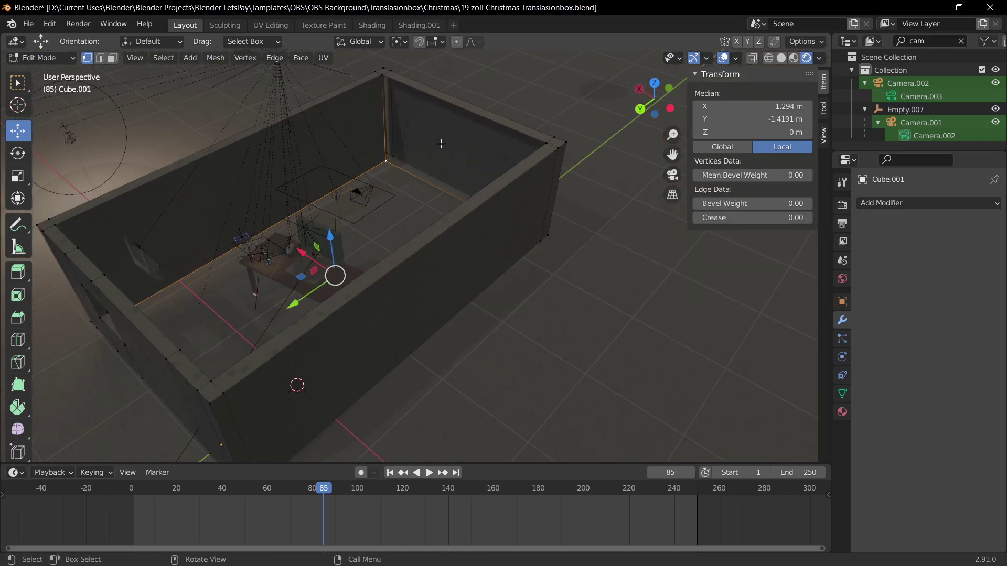
Step: Fill a face between the four corner vertices on the inner side of the closing wall
{"action": "scroll", "coordinate": [401, 199], "scroll_direction": "up", "scroll_amount": 7}
{"action": "middle_click_drag", "start_coordinate": [395, 189], "coordinate": [218, 121]}
{"action": "left_click", "coordinate": [459, 309]}
{"action": "left_click", "coordinate": [465, 146], "text": "shift"}
{"action": "left_click", "coordinate": [218, 121], "text": "shift"}
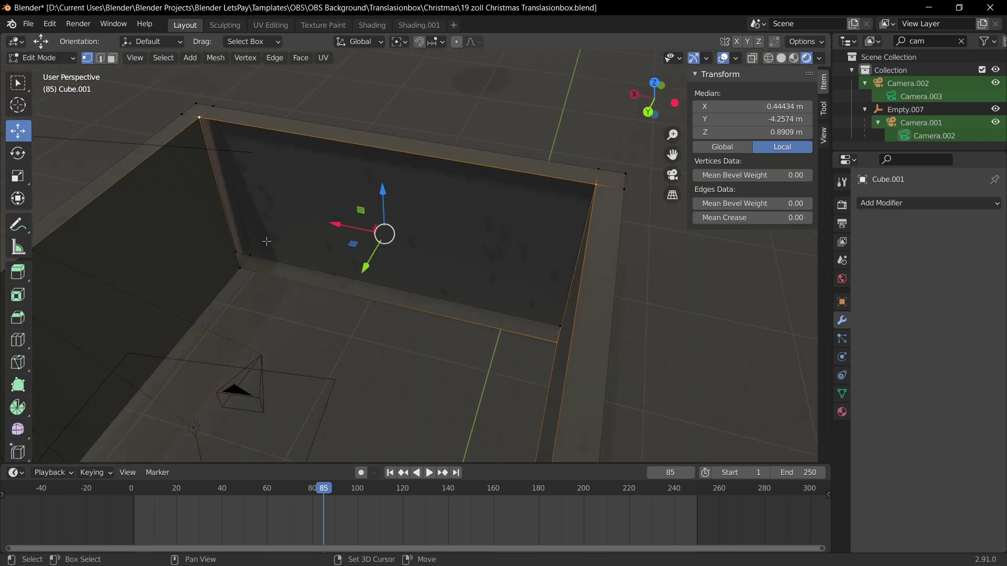
{"action": "left_click", "coordinate": [242, 266], "text": "shift"}
Step: Fill a floor face between the four inner bottom corner vertices of the room
{"action": "middle_click_drag", "start_coordinate": [242, 265], "coordinate": [629, 325]}
{"action": "left_click", "coordinate": [229, 289]}
{"action": "left_click", "coordinate": [486, 288], "text": "shift"}
{"action": "middle_click_drag", "start_coordinate": [629, 325], "coordinate": [373, 375], "text": "shift"}
{"action": "left_click", "coordinate": [414, 209], "text": "shift"}
{"action": "middle_click_drag", "start_coordinate": [567, 245], "coordinate": [705, 249]}
{"action": "left_click", "coordinate": [431, 254], "text": "shift"}
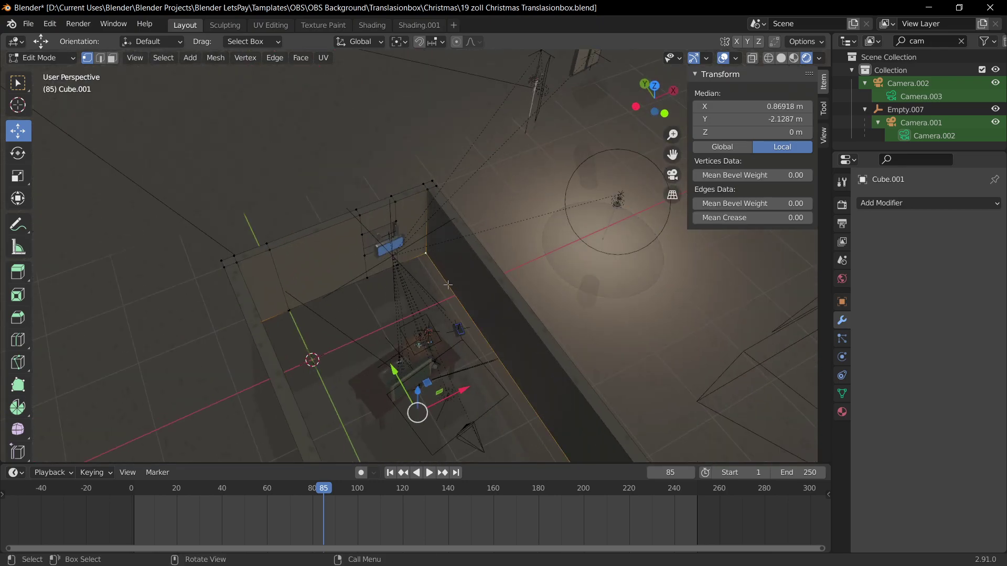
Step: Leave Edit Mode, select the separate square plane outside the room and switch to the Shading workspace to show its material
{"action": "scroll", "coordinate": [447, 284], "scroll_direction": "down", "scroll_amount": 8}
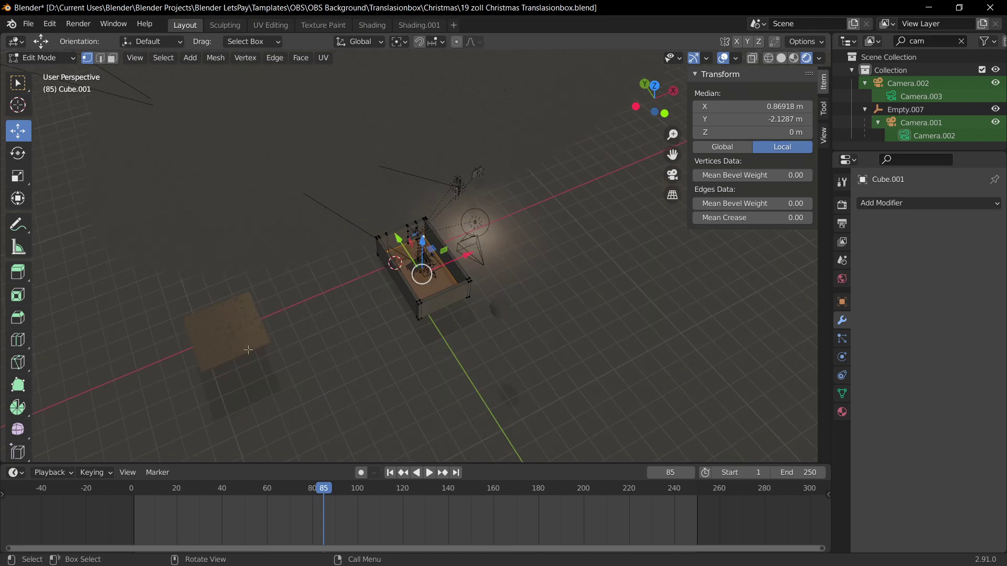
{"action": "key", "text": "Tab"}
{"action": "left_click", "coordinate": [245, 344]}
{"action": "left_click", "coordinate": [372, 25]}
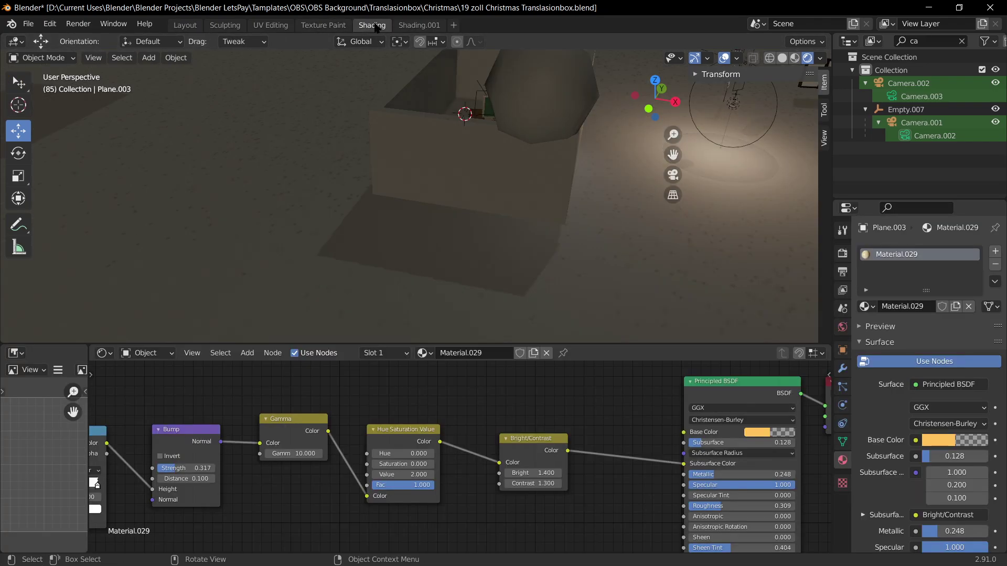
Step: Select the entire node network of Material.029 in the shader editor and copy it
{"action": "scroll", "coordinate": [636, 461], "scroll_direction": "down", "scroll_amount": 6}
{"action": "middle_click_drag", "start_coordinate": [636, 461], "coordinate": [655, 496]}
{"action": "left_click_drag", "start_coordinate": [642, 508], "coordinate": [190, 391]}
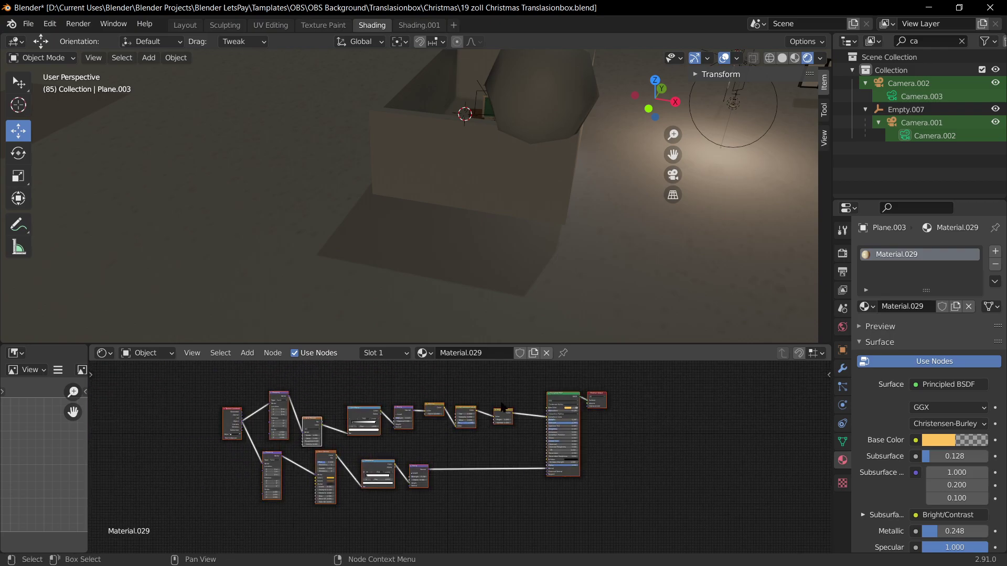
{"action": "right_click", "coordinate": [356, 423]}
{"action": "middle_click_drag", "start_coordinate": [398, 173], "coordinate": [394, 223]}
{"action": "left_click", "coordinate": [467, 251]}
{"action": "key", "text": "Tab"}
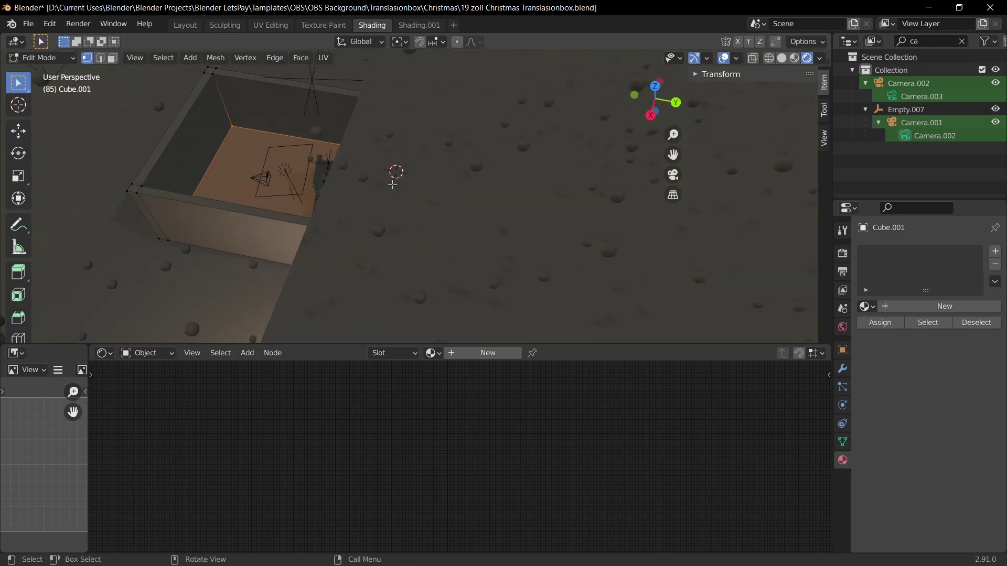
{"action": "left_click", "coordinate": [913, 306]}
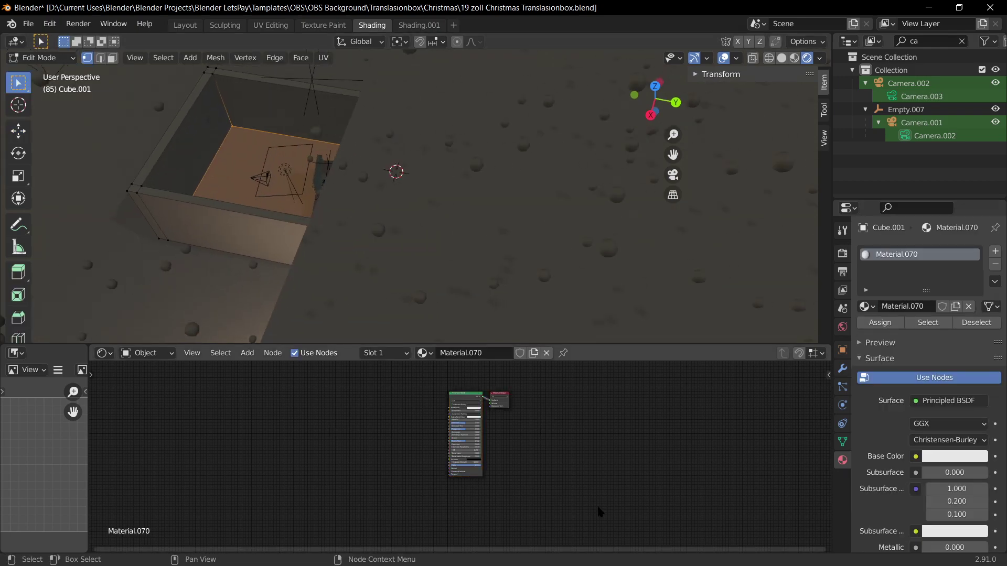
{"action": "key", "text": "x"}
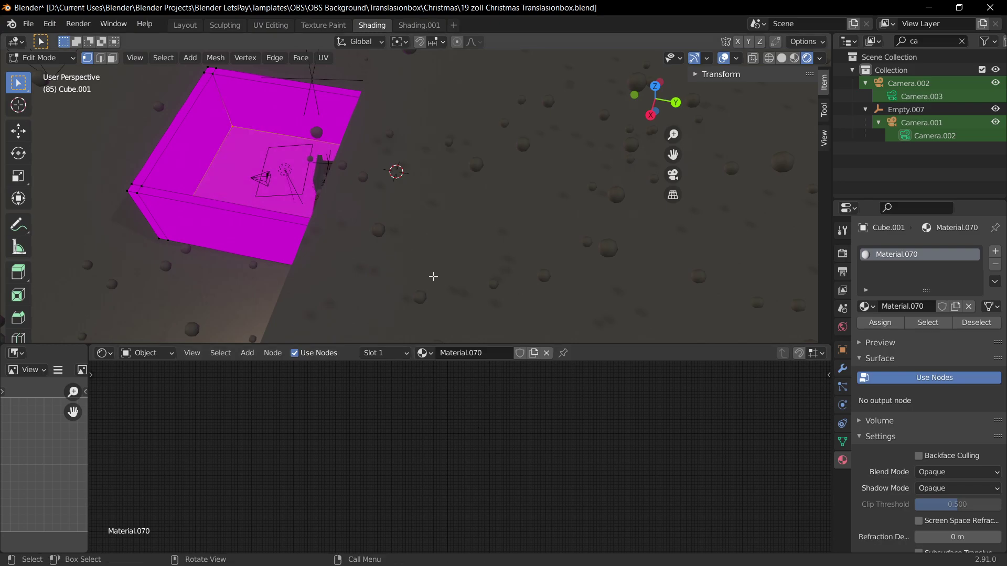
{"action": "key", "text": "ctrl+z"}
{"action": "key", "text": "ctrl+z"}
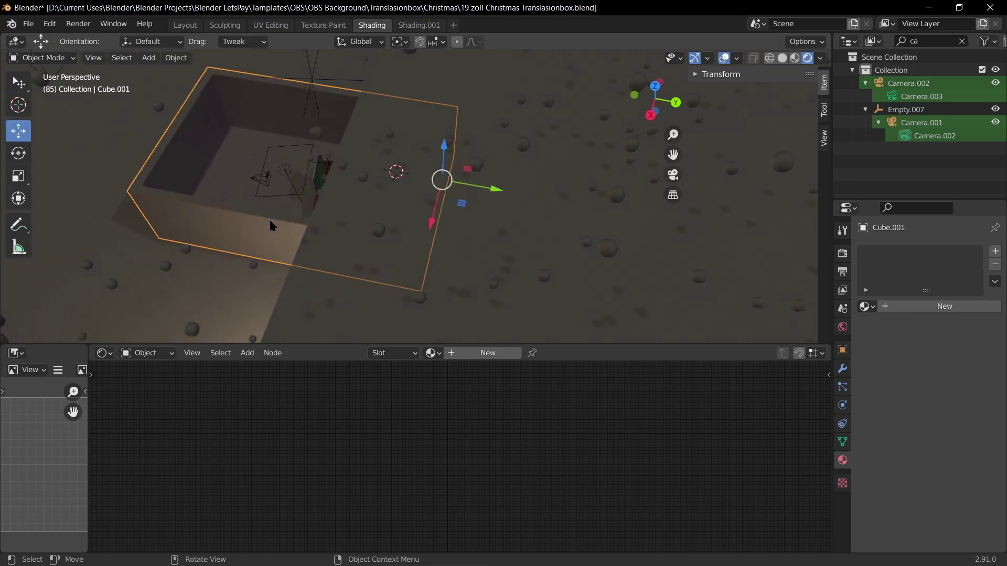
Step: Select the room, open its mesh for editing and give it a new base material
{"action": "left_click", "coordinate": [454, 281]}
{"action": "left_click", "coordinate": [221, 195]}
{"action": "key", "text": "Tab"}
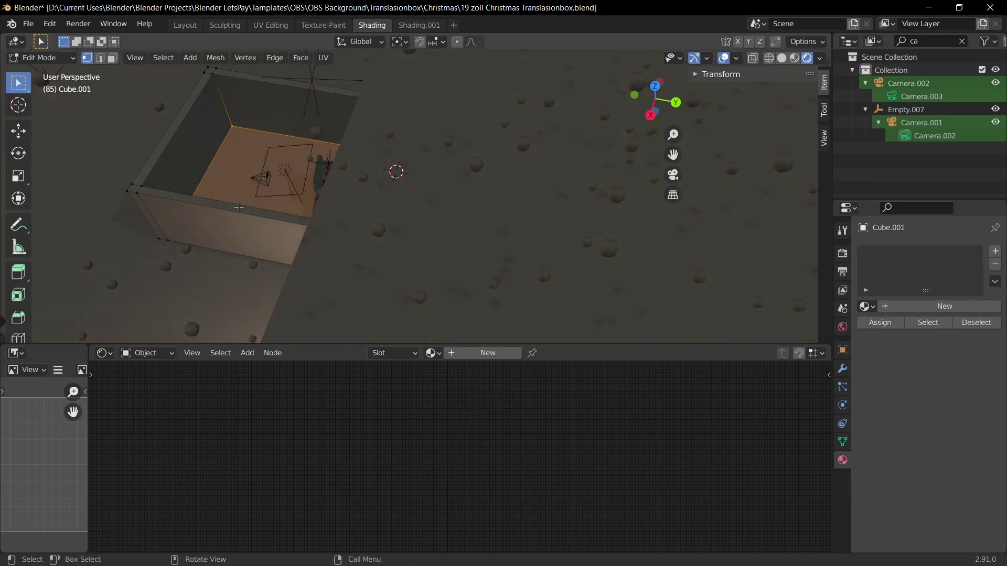
{"action": "left_click", "coordinate": [939, 307]}
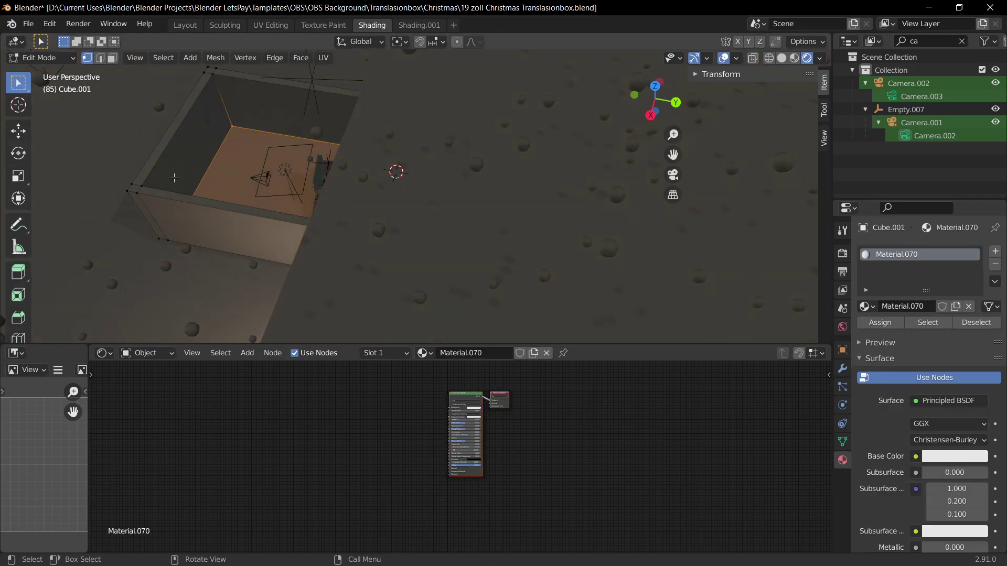
Step: Add a second material slot with a new material and assign it to the selected floor face
{"action": "left_click", "coordinate": [995, 252]}
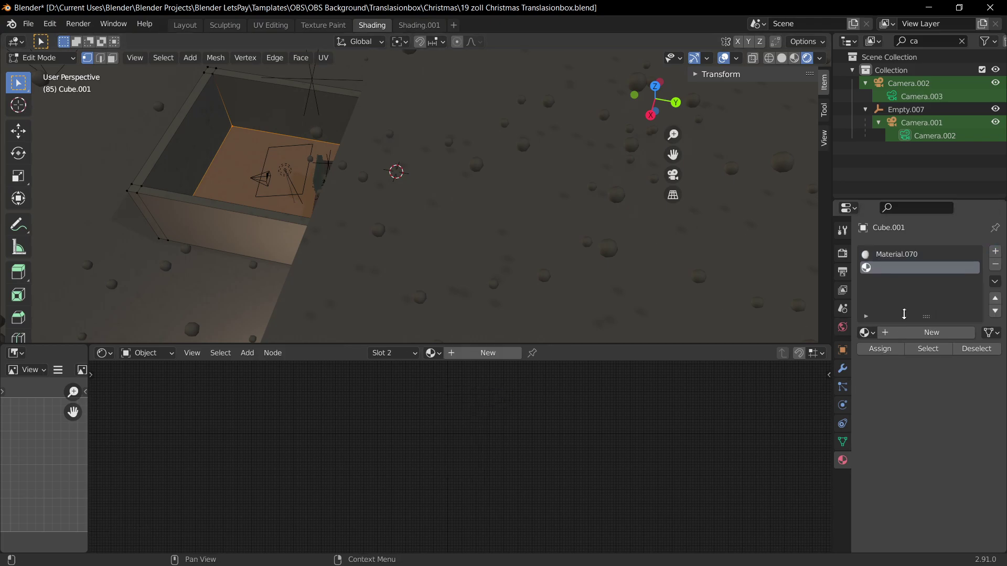
{"action": "left_click", "coordinate": [906, 332]}
{"action": "left_click", "coordinate": [879, 349]}
Step: Replace the floor material's default nodes with the copied node network, save the file and leave Edit Mode
{"action": "left_click_drag", "start_coordinate": [606, 500], "coordinate": [391, 367]}
{"action": "key", "text": "Delete"}
{"action": "key", "text": "ctrl+v"}
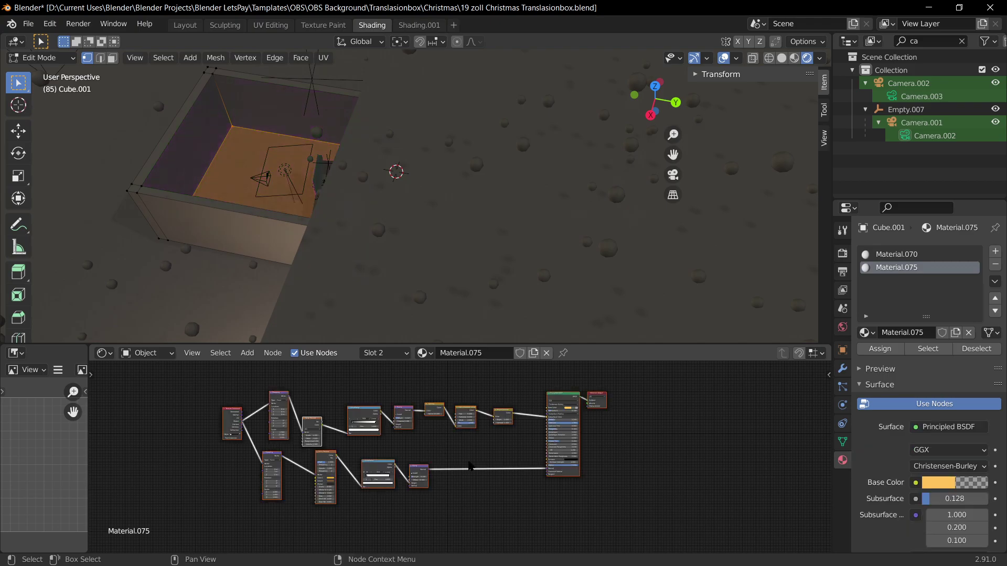
{"action": "key", "text": "ctrl+s"}
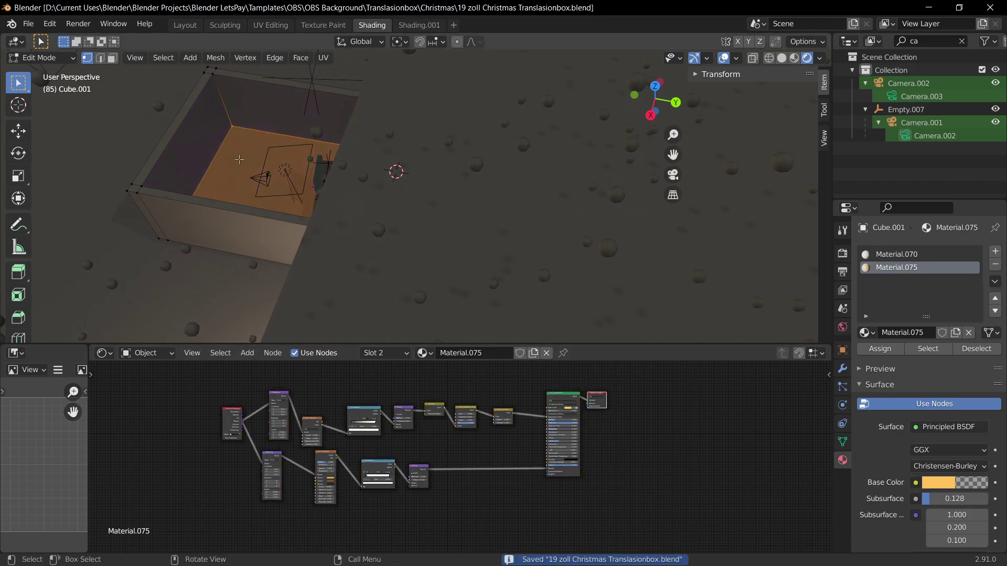
{"action": "key", "text": "Tab"}
Step: Examine the room's floor and walls around the desk through the scene camera
{"action": "left_click", "coordinate": [245, 225]}
{"action": "key", "text": "KP_0"}
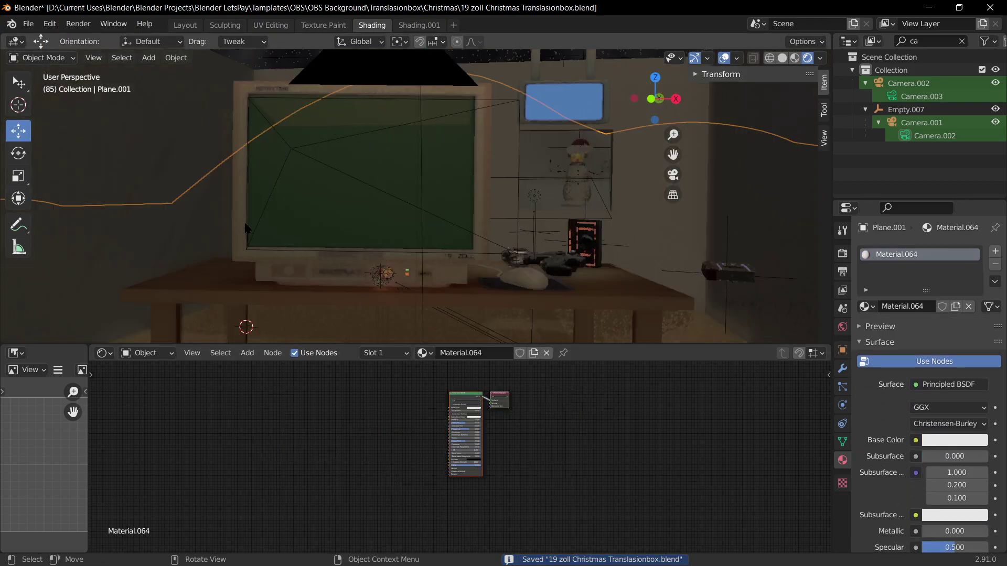
{"action": "scroll", "coordinate": [442, 251], "scroll_direction": "up", "scroll_amount": 9}
{"action": "middle_click_drag", "start_coordinate": [536, 177], "coordinate": [600, 272], "text": "shift"}
{"action": "scroll", "coordinate": [600, 272], "scroll_direction": "down", "scroll_amount": 3}
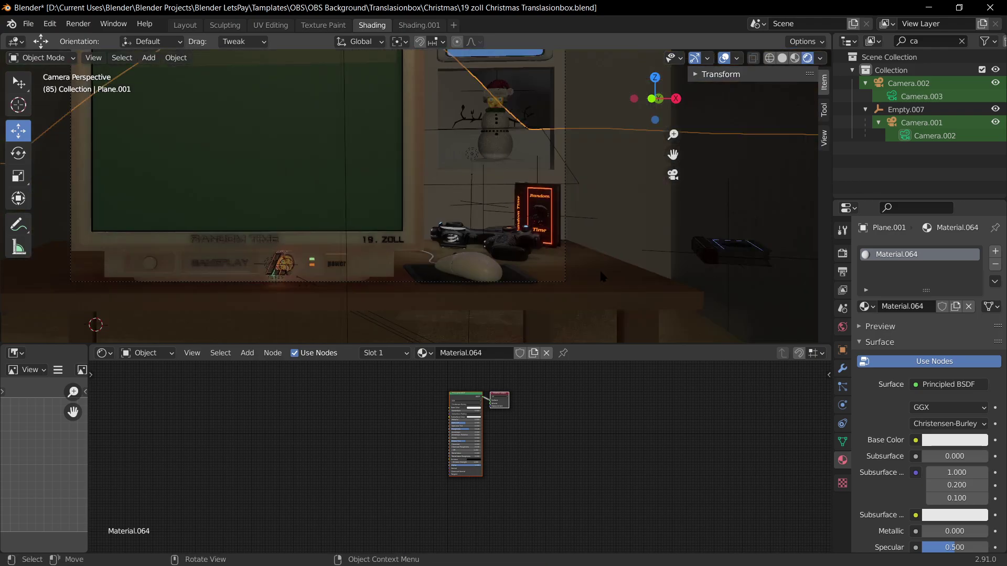
{"action": "scroll", "coordinate": [600, 271], "scroll_direction": "down", "scroll_amount": 1}
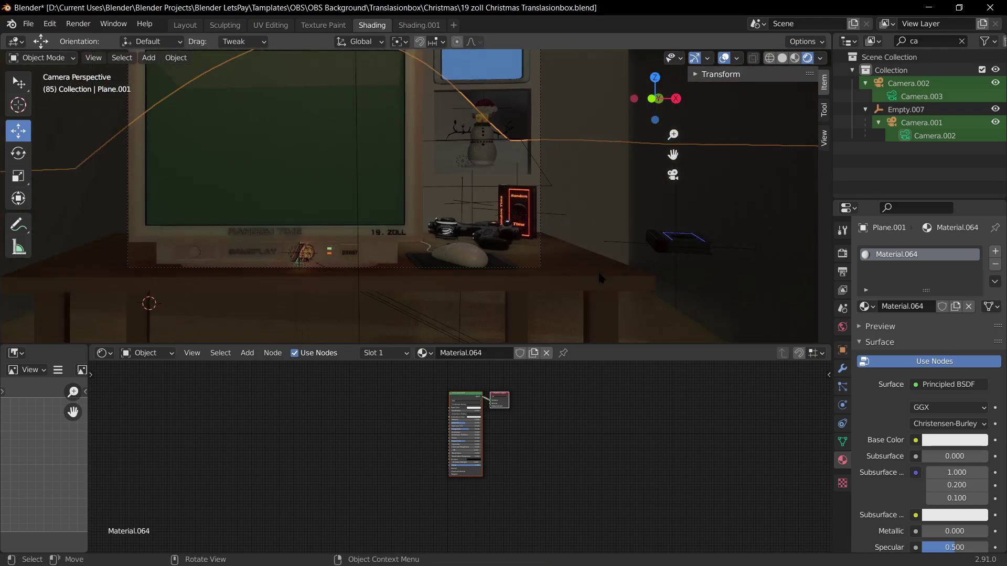
{"action": "key", "text": "KP_0"}
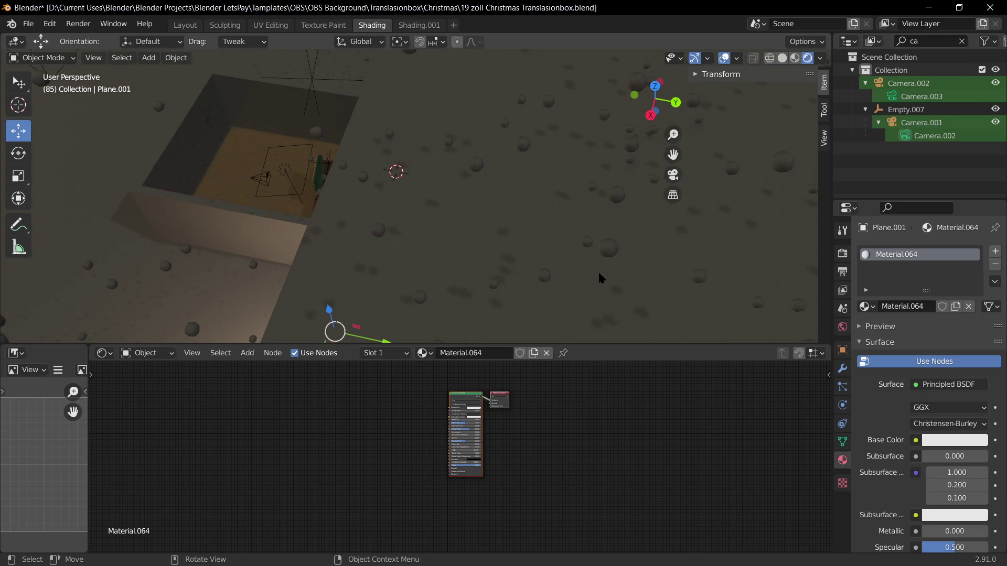
{"action": "key", "text": "KP_0"}
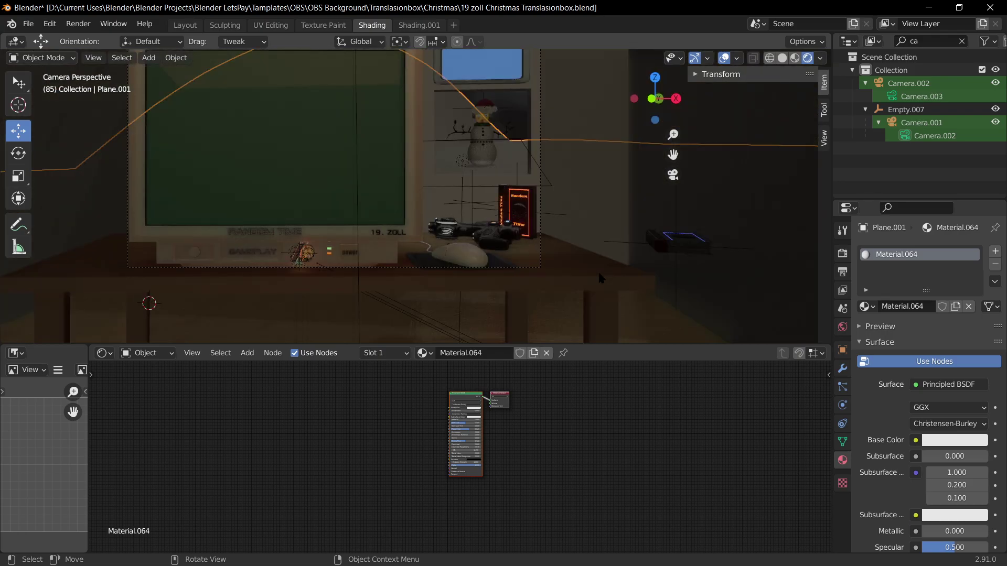
{"action": "scroll", "coordinate": [519, 205], "scroll_direction": "down", "scroll_amount": 1}
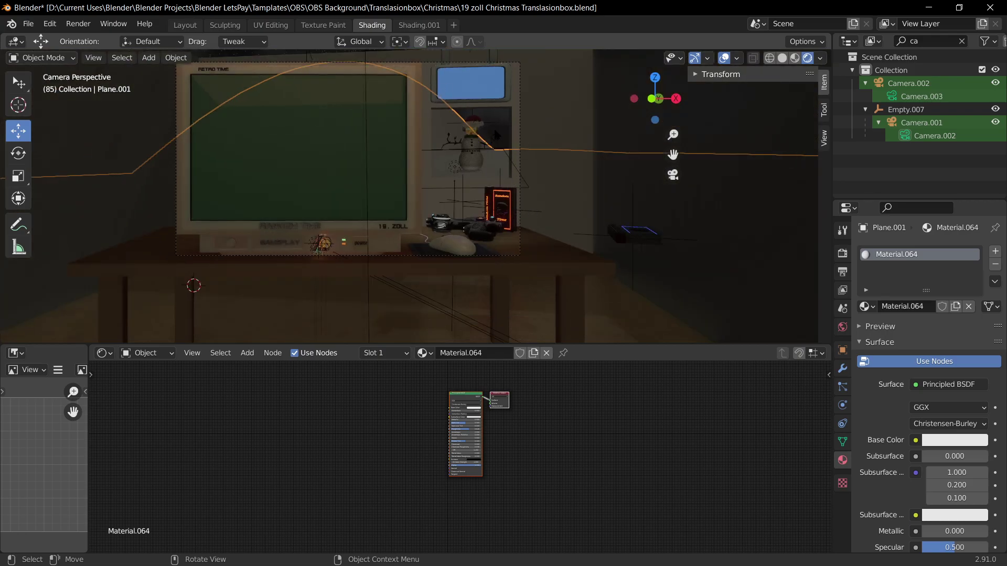
{"action": "scroll", "coordinate": [598, 130], "scroll_direction": "up", "scroll_amount": 1}
Step: Open the room mesh for editing and fill a ceiling face between the four inner top corners
{"action": "mouse_move", "coordinate": [545, 188]}
{"action": "middle_mouse_down"}
{"action": "mouse_move", "coordinate": [579, 241]}
{"action": "mouse_move", "coordinate": [596, 234]}
{"action": "mouse_move", "coordinate": [558, 180]}
{"action": "middle_mouse_up"}
{"action": "key", "text": "Tab"}
{"action": "key", "text": "Tab"}
{"action": "left_click", "coordinate": [527, 269]}
{"action": "middle_click_drag", "start_coordinate": [528, 270], "coordinate": [380, 181]}
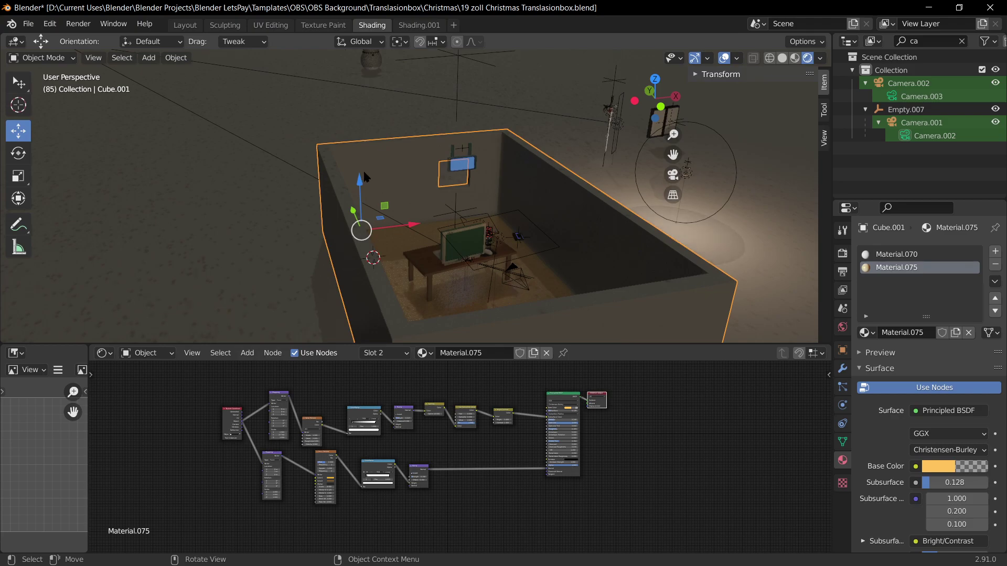
{"action": "key", "text": "Tab"}
{"action": "left_click", "coordinate": [330, 145]}
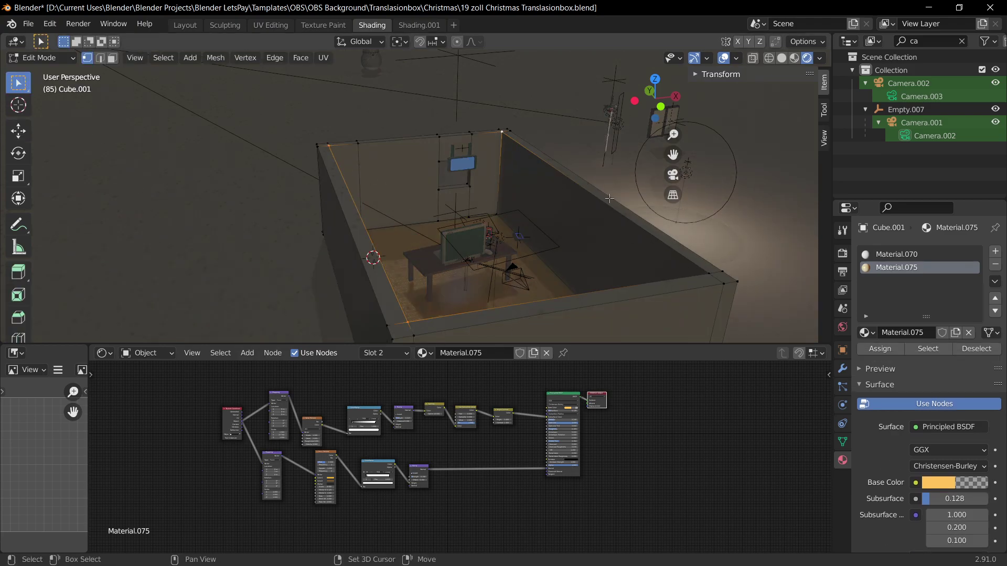
{"action": "key", "text": "f"}
{"action": "key", "text": "ctrl+z"}
{"action": "key", "text": "f"}
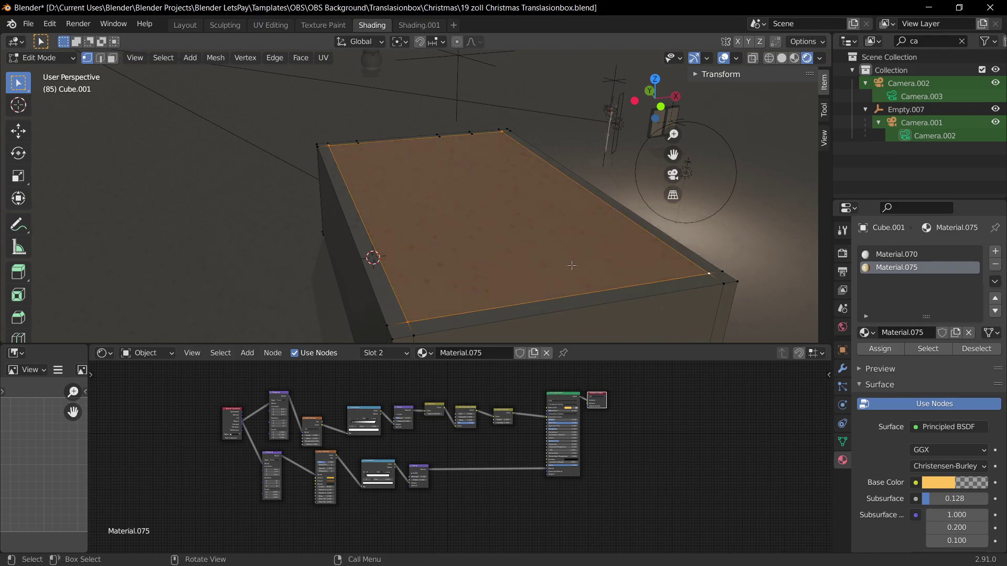
Step: Extrude the ceiling face about 1.04 m upward, leave Edit Mode and check the camera view
{"action": "key", "text": "e"}
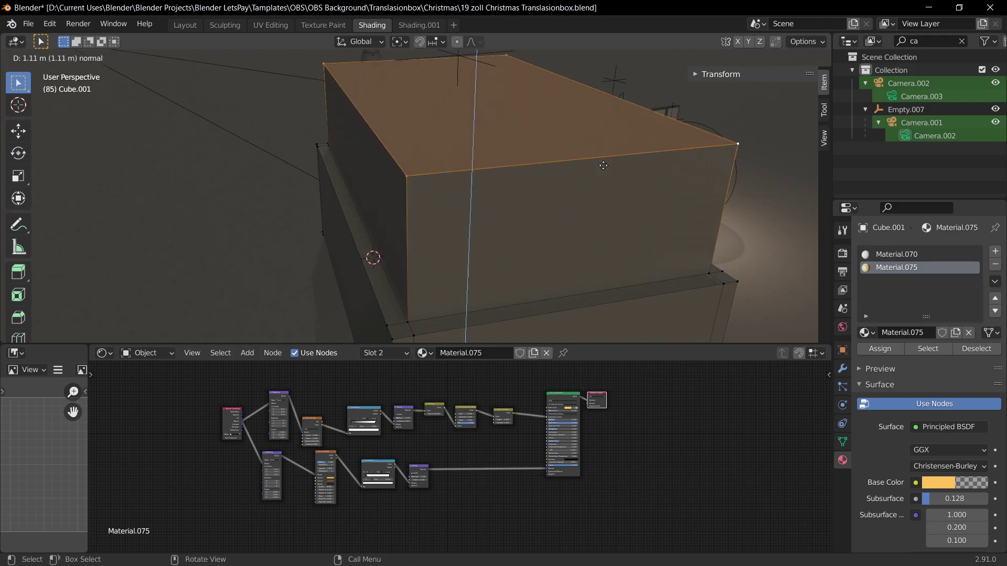
{"action": "left_click", "coordinate": [603, 165]}
{"action": "scroll", "coordinate": [608, 264], "scroll_direction": "up", "scroll_amount": 6}
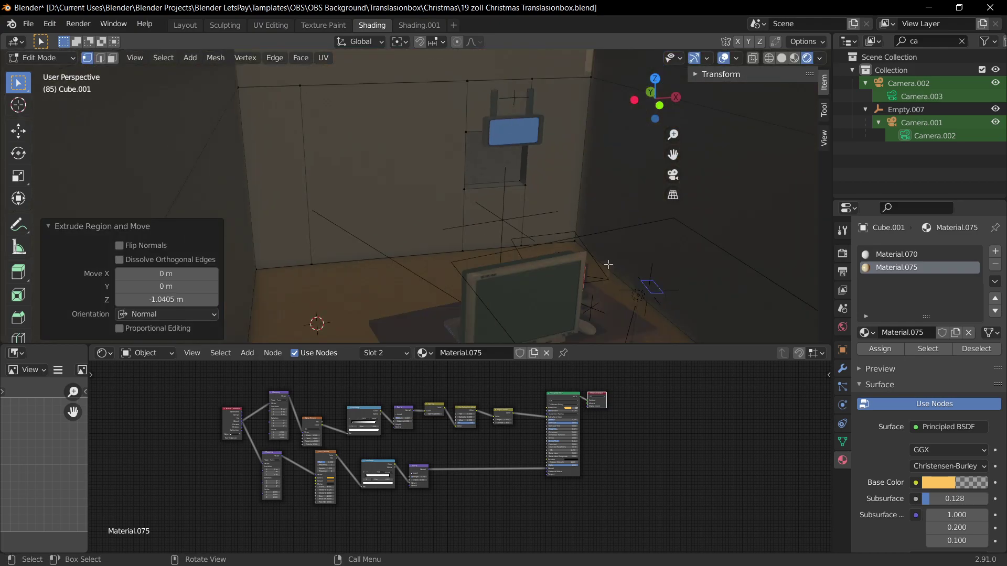
{"action": "key", "text": "KP_0"}
{"action": "scroll", "coordinate": [546, 245], "scroll_direction": "up", "scroll_amount": 2}
{"action": "key", "text": "Tab"}
{"action": "scroll", "coordinate": [544, 262], "scroll_direction": "down", "scroll_amount": 3}
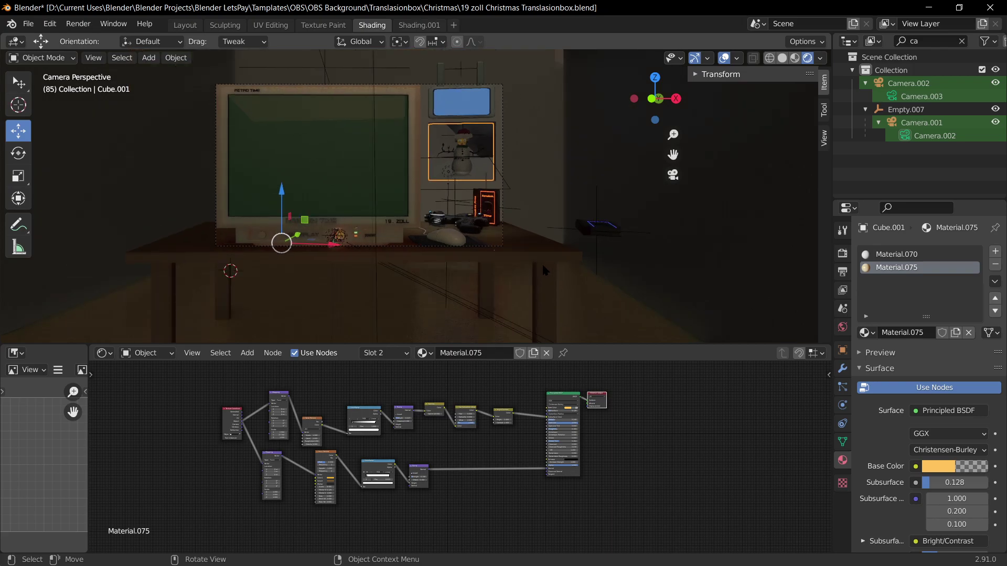
{"action": "key", "text": "KP_0"}
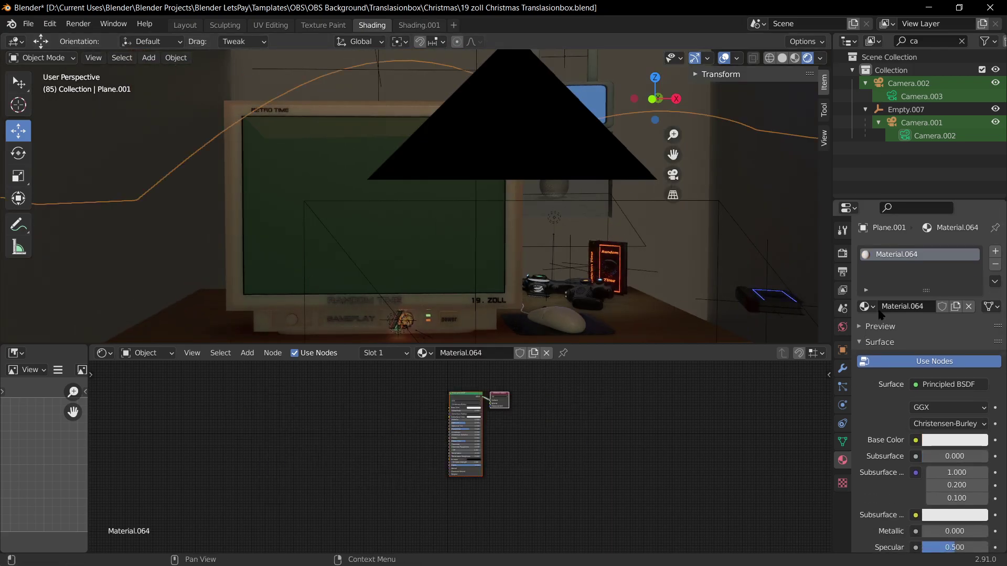
Step: Set the base color of the room's Material.070 to a muted brown and save the file
{"action": "left_click", "coordinate": [746, 213]}
{"action": "left_click", "coordinate": [915, 256]}
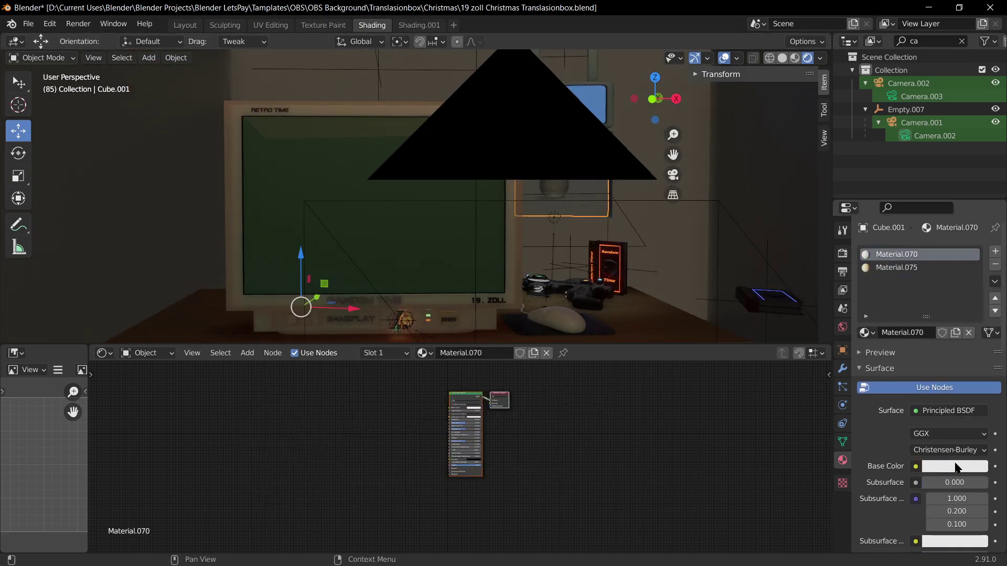
{"action": "left_click", "coordinate": [954, 466]}
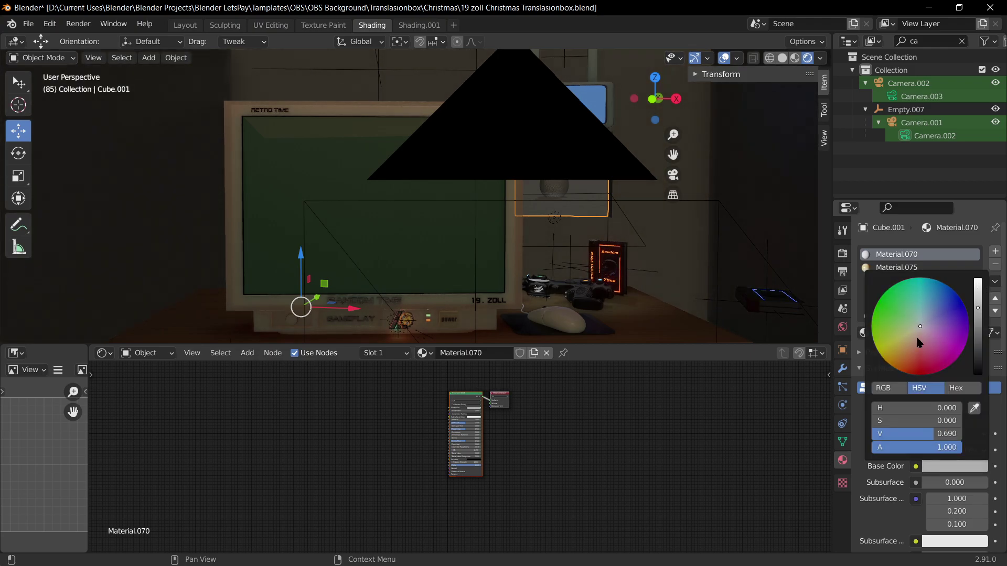
{"action": "left_click_drag", "start_coordinate": [978, 310], "coordinate": [978, 326]}
{"action": "left_click_drag", "start_coordinate": [918, 329], "coordinate": [907, 348]}
{"action": "left_click", "coordinate": [554, 215]}
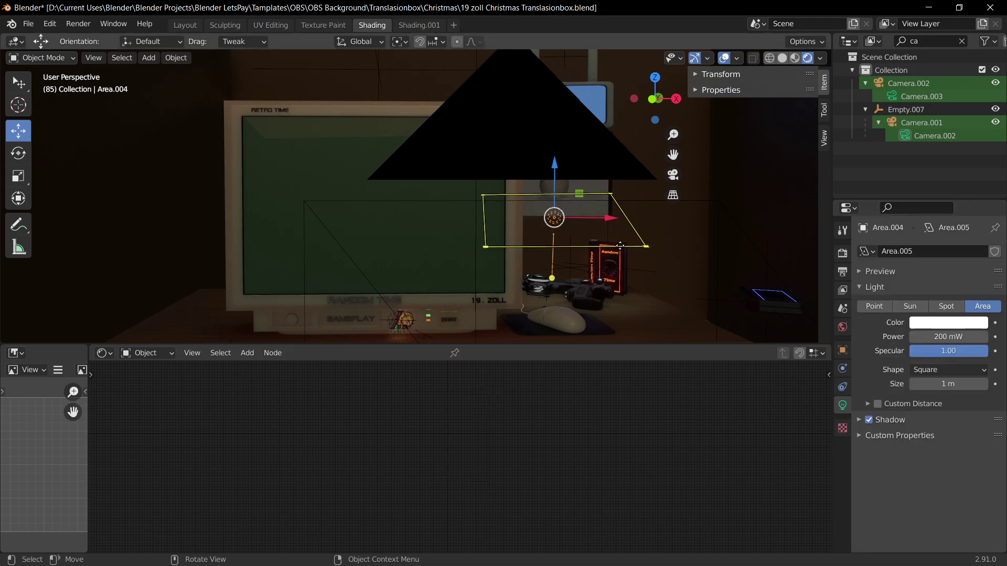
{"action": "key", "text": "KP_0"}
{"action": "key", "text": "ctrl+s"}
Step: View the closed room from outside and select it as the active object
{"action": "middle_click_drag", "start_coordinate": [451, 204], "coordinate": [462, 222]}
{"action": "scroll", "coordinate": [452, 205], "scroll_direction": "down", "scroll_amount": 5}
{"action": "scroll", "coordinate": [453, 207], "scroll_direction": "down", "scroll_amount": 4}
{"action": "scroll", "coordinate": [462, 226], "scroll_direction": "up", "scroll_amount": 3}
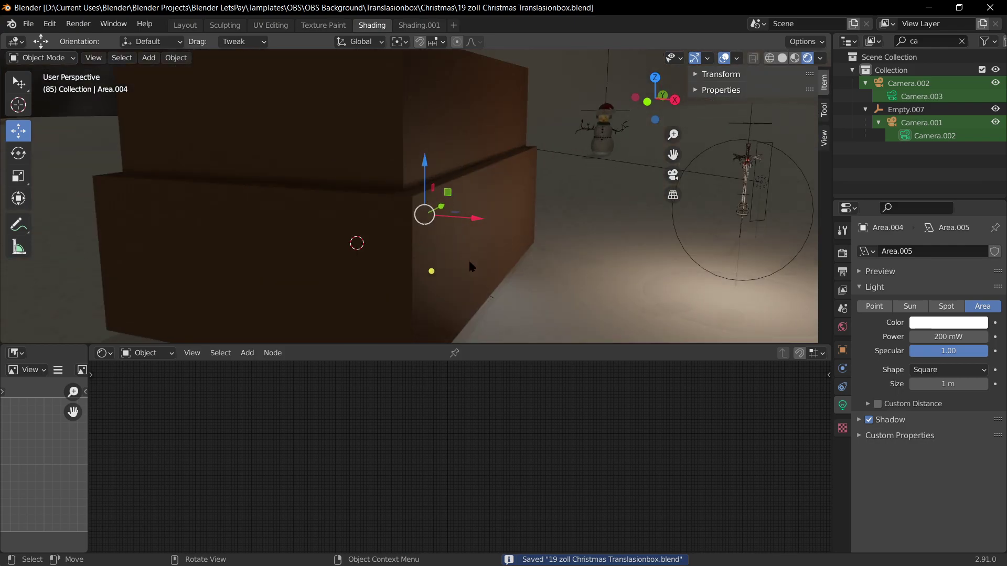
{"action": "left_click", "coordinate": [473, 279]}
{"action": "key", "text": "s"}
{"action": "key", "text": "Escape"}
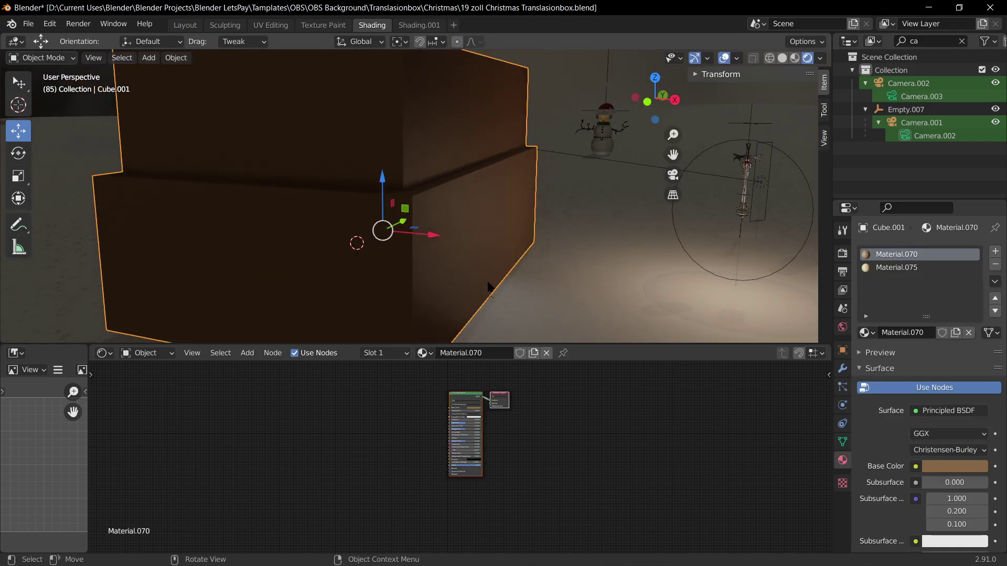
{"action": "key", "text": "KP_0"}
{"action": "key", "text": "s"}
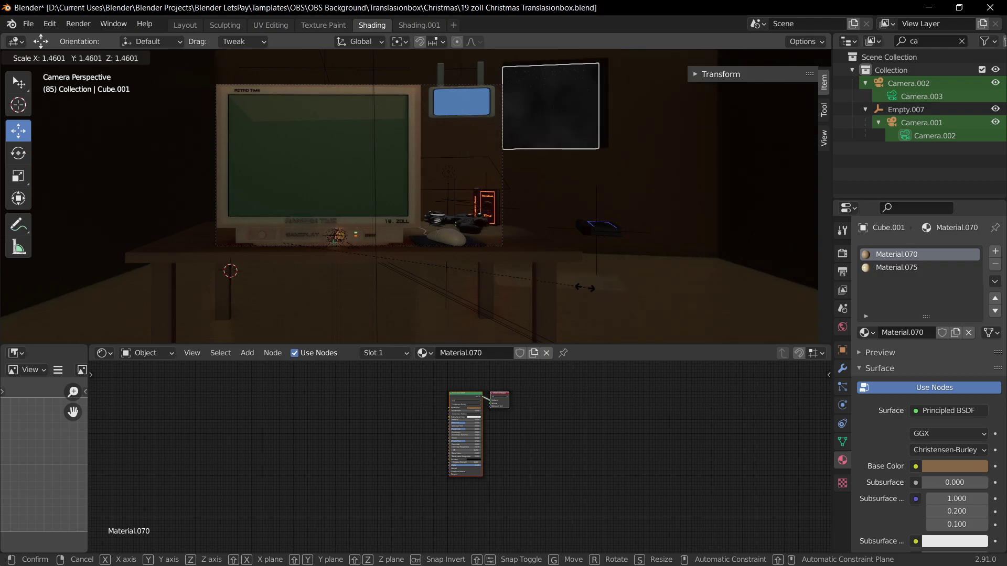
{"action": "key", "text": "Escape"}
{"action": "key", "text": "s"}
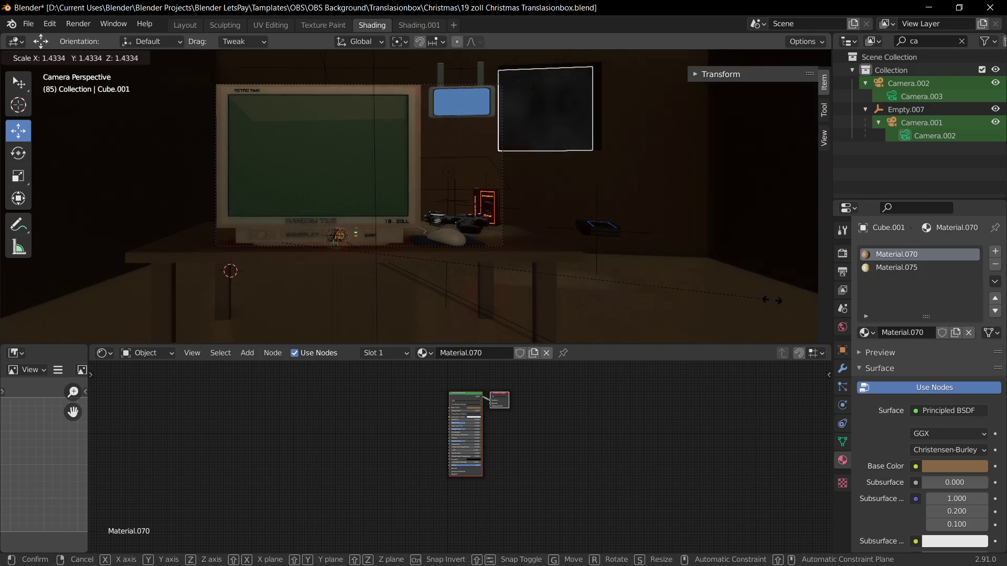
{"action": "key", "text": "Escape"}
{"action": "key", "text": "r"}
{"action": "key", "text": "z"}
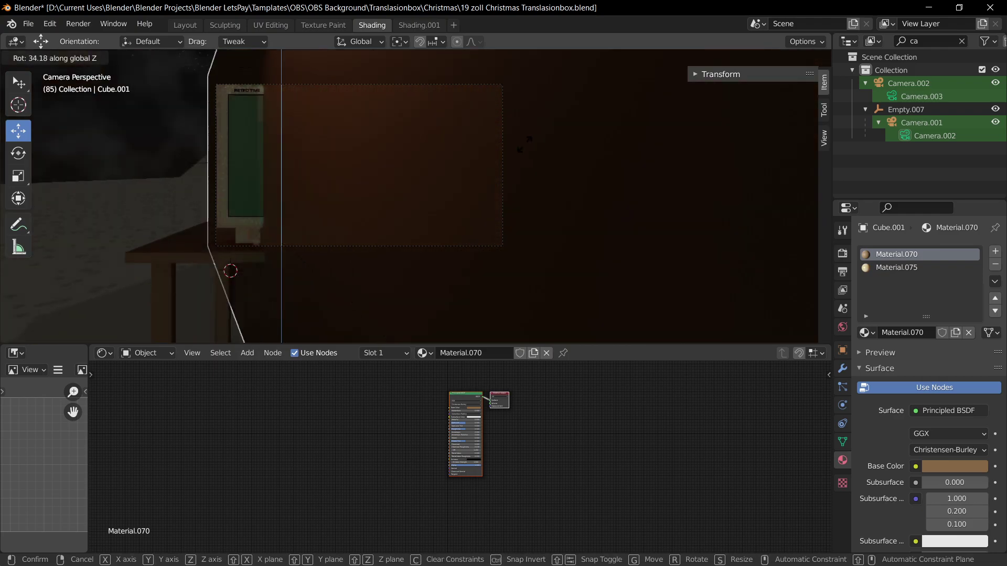
{"action": "key", "text": "Escape"}
{"action": "key", "text": "g"}
{"action": "key", "text": "x"}
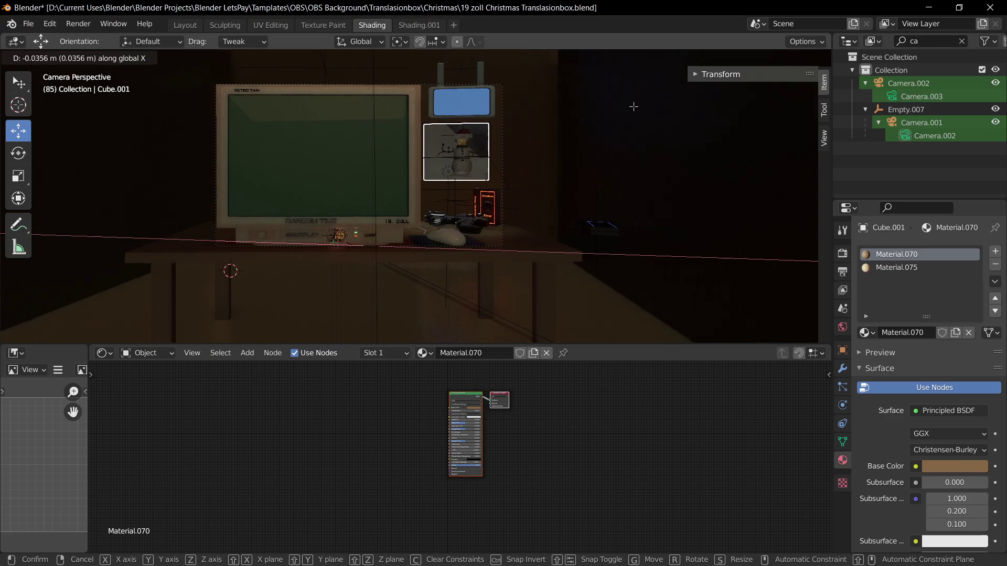
{"action": "key", "text": "Escape"}
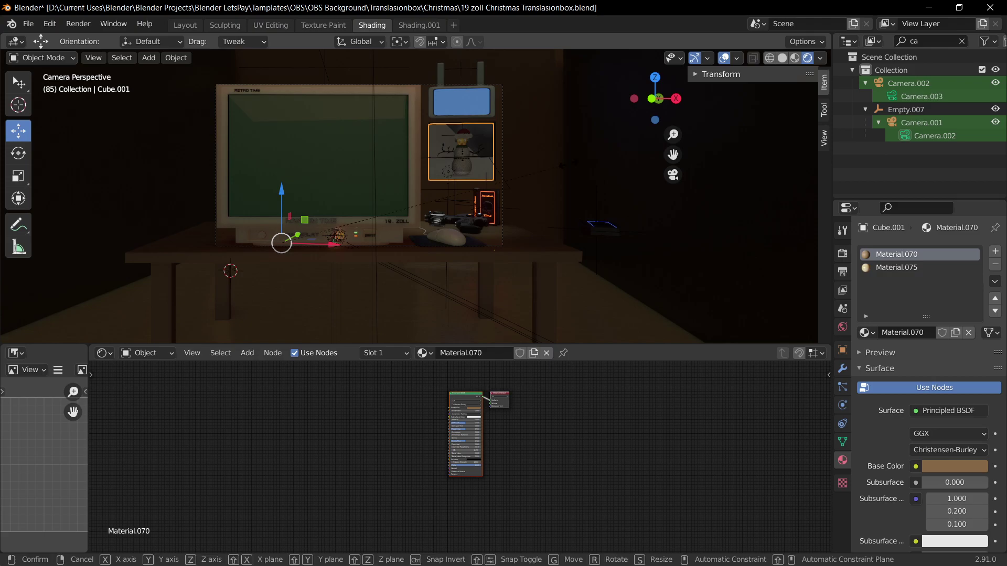
Step: Scale the room to about 1.127 along the X axis and shift it about 0.19 m in negative X
{"action": "key", "text": "s"}
{"action": "key", "text": "x"}
{"action": "left_click", "coordinate": [606, 161]}
{"action": "key", "text": "g"}
{"action": "key", "text": "x"}
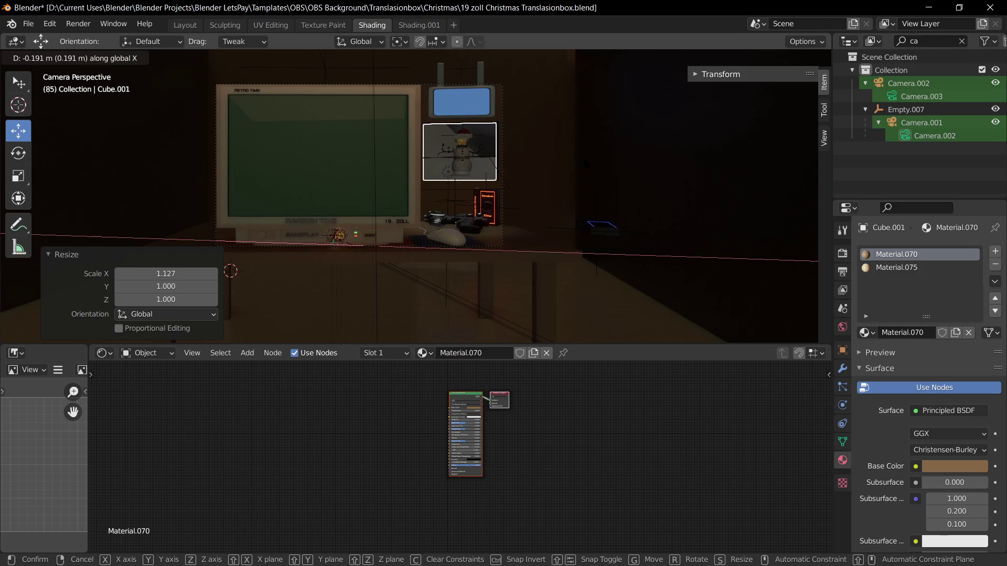
{"action": "left_click", "coordinate": [584, 160]}
{"action": "left_click", "coordinate": [454, 166]}
{"action": "scroll", "coordinate": [456, 165], "scroll_direction": "up", "scroll_amount": 1}
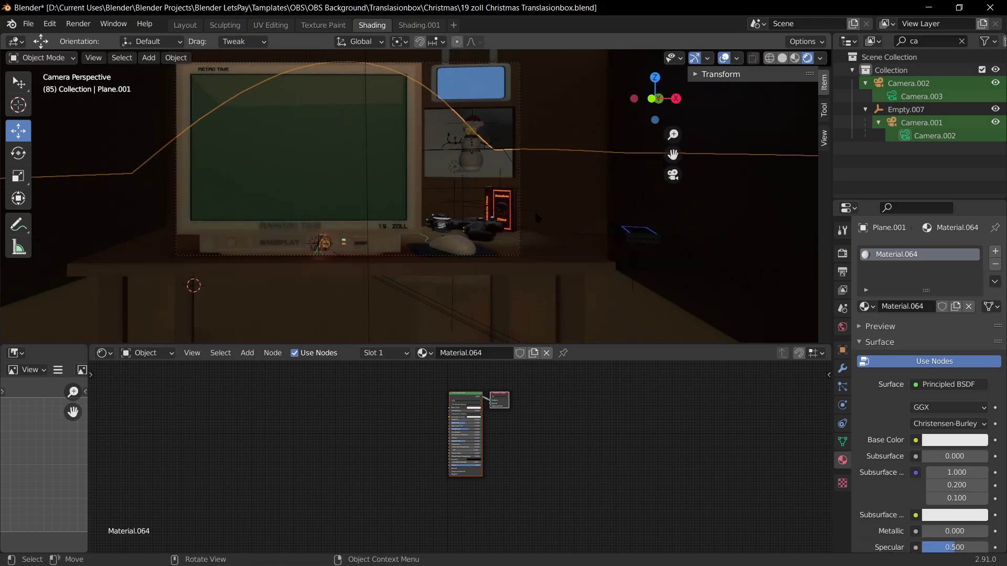
Step: Try a near-white base color of H 0.051, S 0.051, V 0.818 on the room's Material.070
{"action": "left_click", "coordinate": [501, 209]}
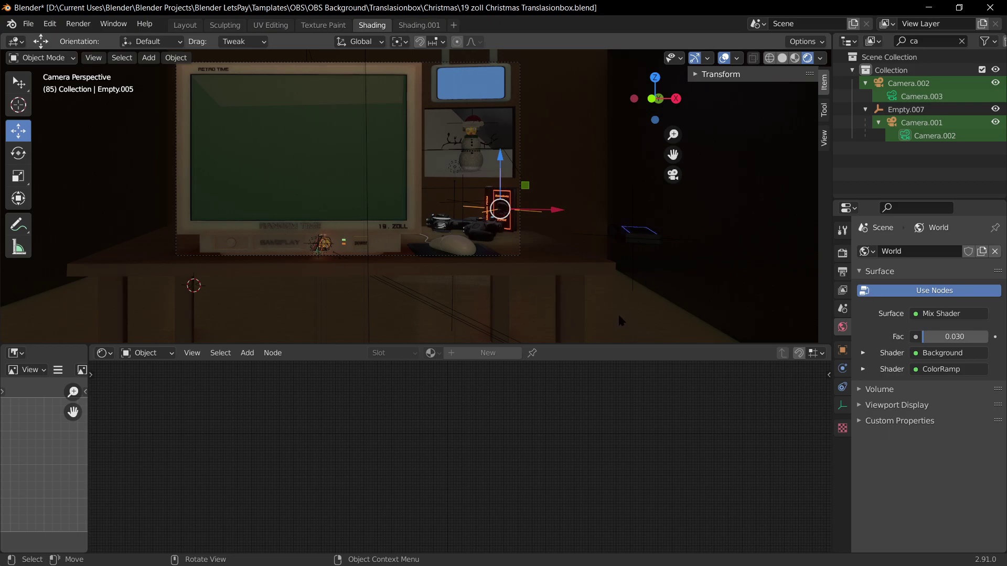
{"action": "left_click", "coordinate": [468, 143]}
{"action": "left_click", "coordinate": [957, 466]}
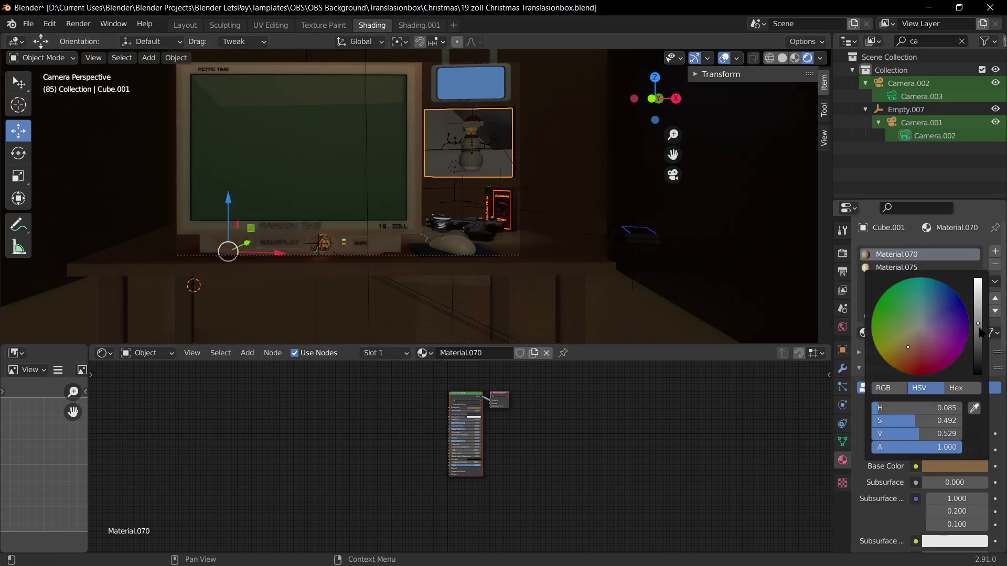
{"action": "left_click_drag", "start_coordinate": [979, 331], "coordinate": [978, 295]}
{"action": "mouse_move", "coordinate": [927, 328]}
{"action": "left_mouse_down"}
{"action": "mouse_move", "coordinate": [923, 353]}
{"action": "mouse_move", "coordinate": [936, 322]}
{"action": "mouse_move", "coordinate": [910, 320]}
{"action": "mouse_move", "coordinate": [919, 329]}
{"action": "left_mouse_up"}
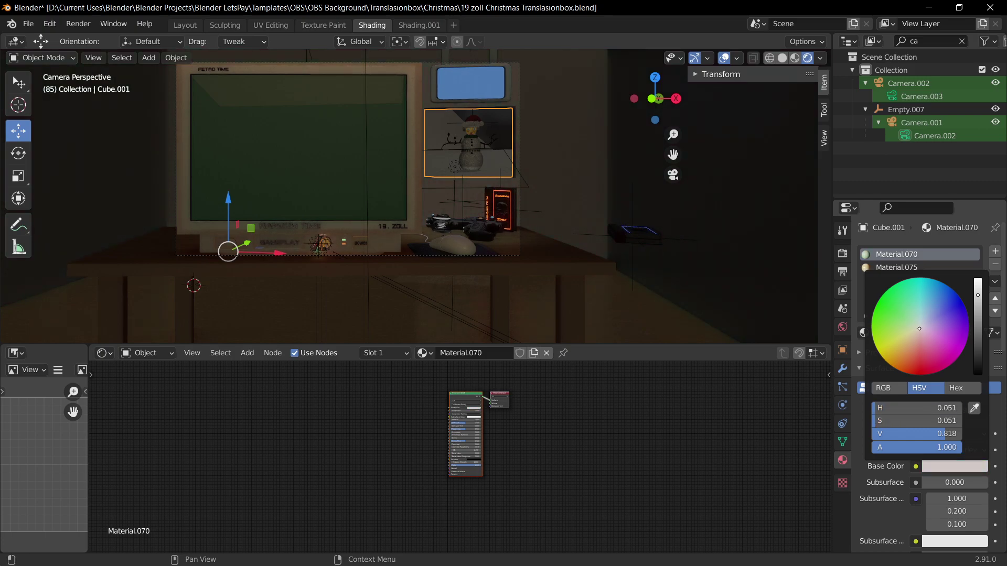
{"action": "left_click", "coordinate": [582, 284]}
{"action": "left_click", "coordinate": [496, 183]}
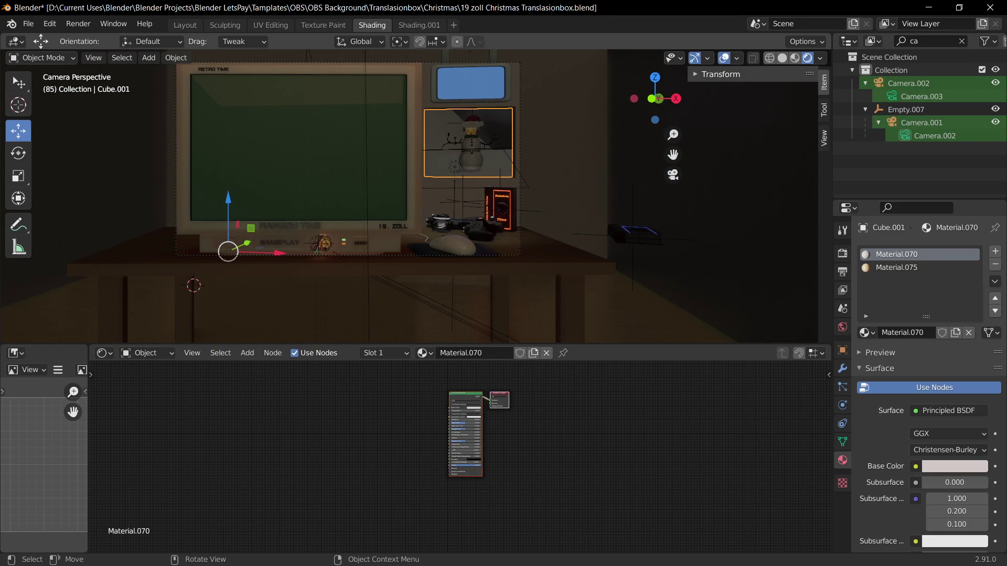
Step: Undo the room's last color and scale changes and save the file
{"action": "left_click", "coordinate": [552, 178]}
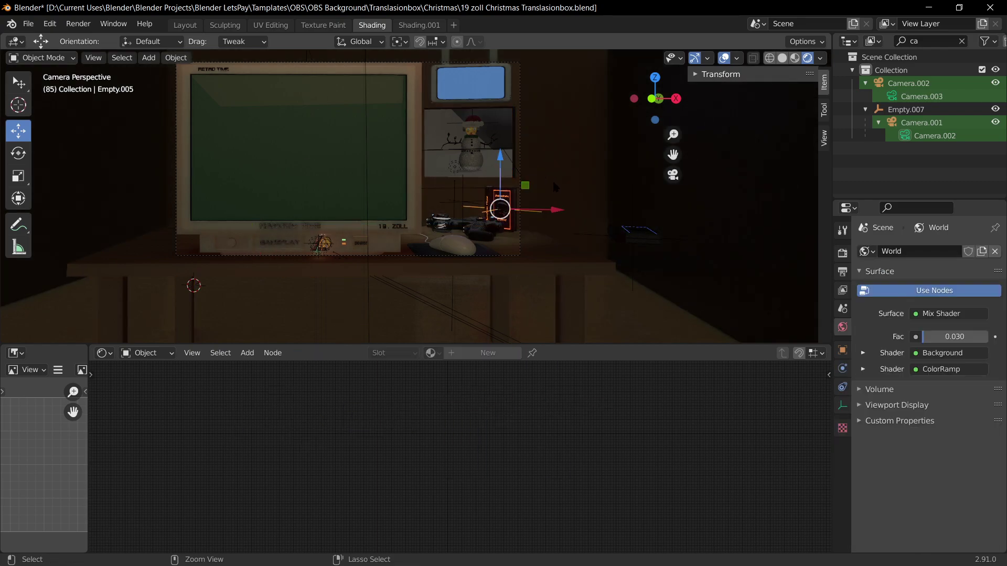
{"action": "left_click", "coordinate": [554, 188]}
{"action": "left_click", "coordinate": [568, 215]}
{"action": "left_click", "coordinate": [574, 213]}
{"action": "key", "text": "ctrl+s"}
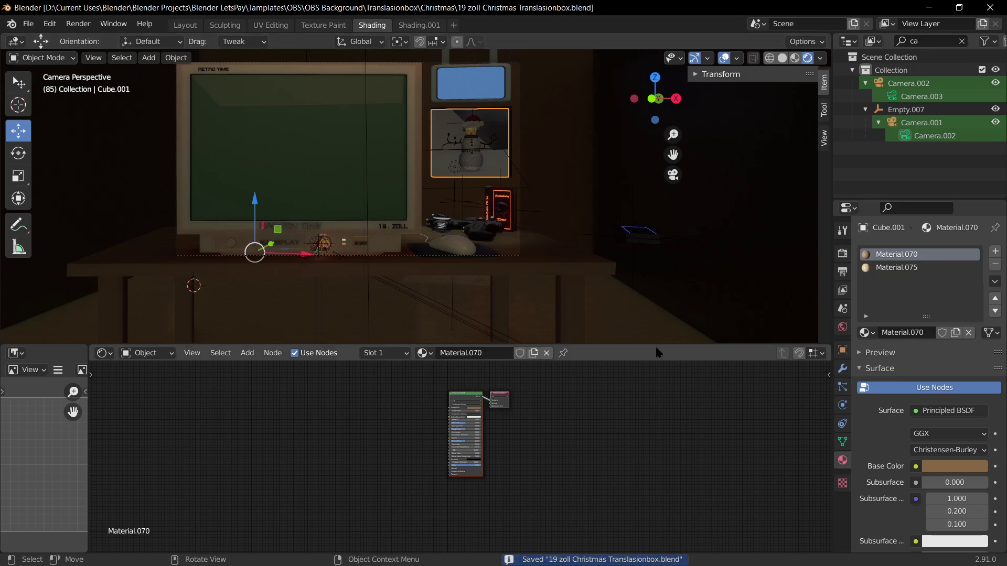
Step: Hide the room's ceiling face in Edit Mode and return to Object Mode
{"action": "key", "text": "KP_Decimal"}
{"action": "middle_click_drag", "start_coordinate": [756, 132], "coordinate": [463, 178]}
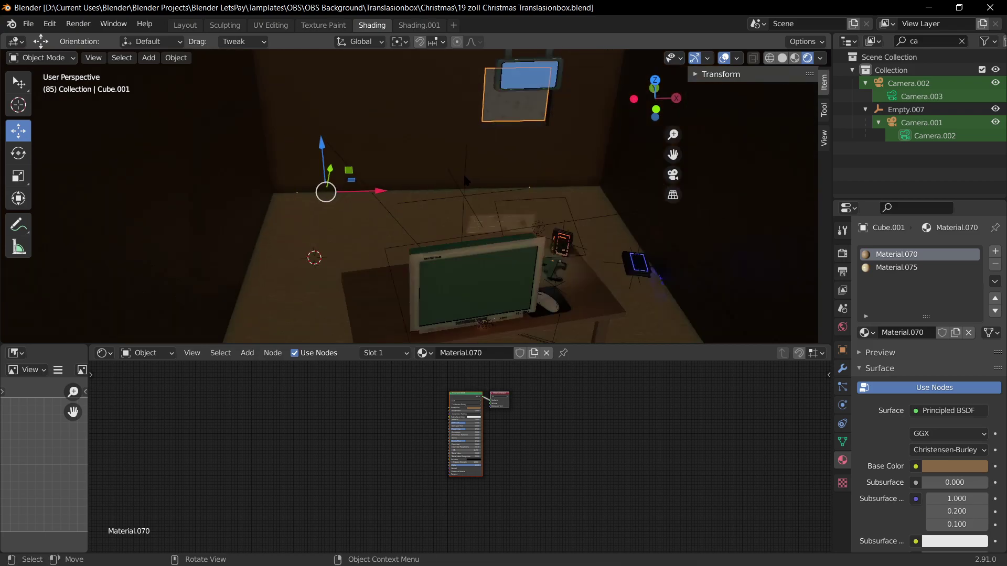
{"action": "scroll", "coordinate": [463, 179], "scroll_direction": "up", "scroll_amount": 3}
{"action": "left_click", "coordinate": [464, 171]}
{"action": "key", "text": "Tab"}
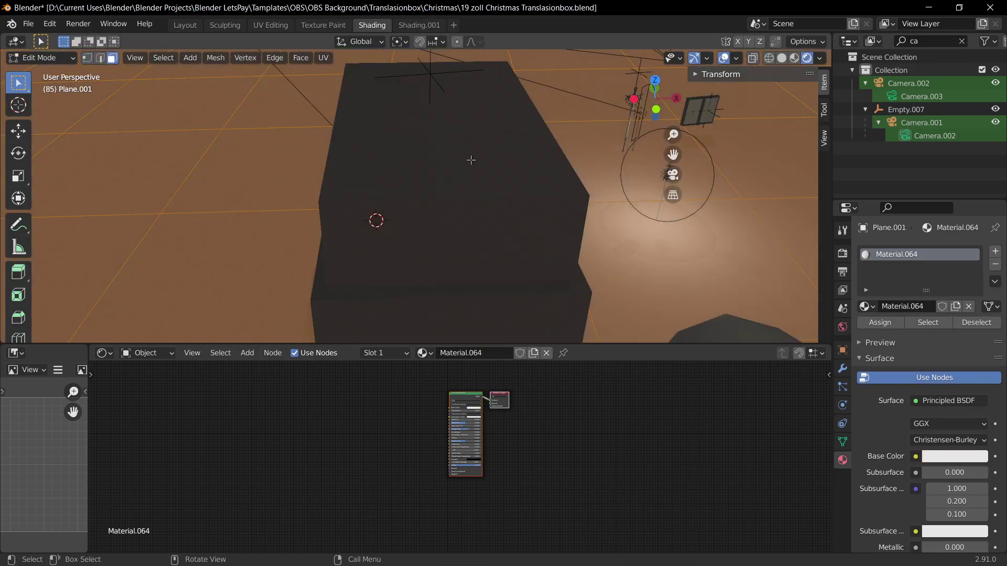
{"action": "left_click", "coordinate": [473, 163]}
{"action": "key", "text": "Tab"}
{"action": "left_click", "coordinate": [460, 162]}
{"action": "key", "text": "Tab"}
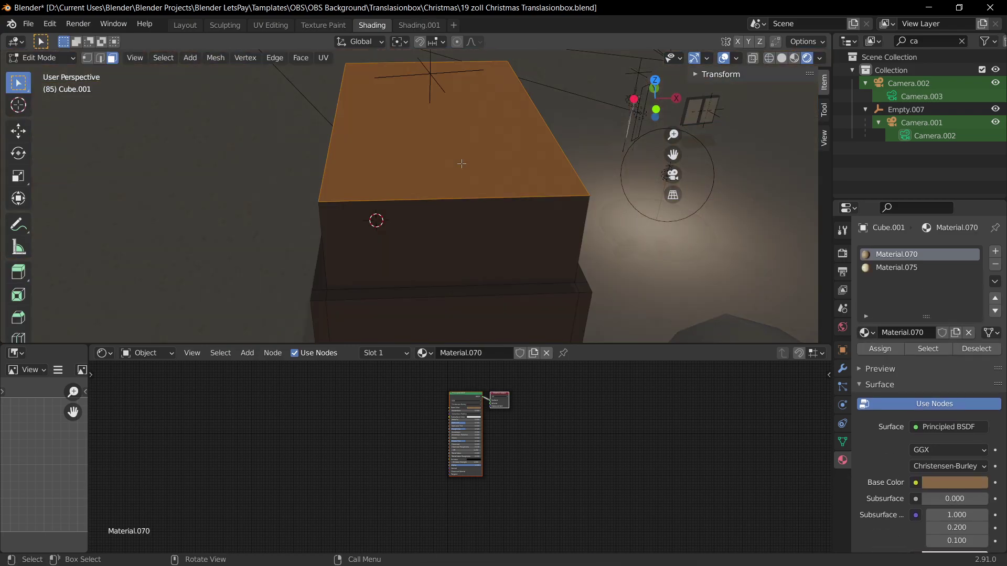
{"action": "key", "text": "h"}
{"action": "middle_click_drag", "start_coordinate": [462, 164], "coordinate": [497, 243]}
{"action": "scroll", "coordinate": [466, 199], "scroll_direction": "up", "scroll_amount": 3}
{"action": "mouse_move", "coordinate": [558, 220]}
{"action": "middle_mouse_down"}
{"action": "mouse_move", "coordinate": [548, 175]}
{"action": "mouse_move", "coordinate": [557, 216]}
{"action": "middle_mouse_up"}
{"action": "key", "text": "Tab"}
{"action": "scroll", "coordinate": [625, 254], "scroll_direction": "down", "scroll_amount": 5}
{"action": "scroll", "coordinate": [598, 291], "scroll_direction": "up", "scroll_amount": 3}
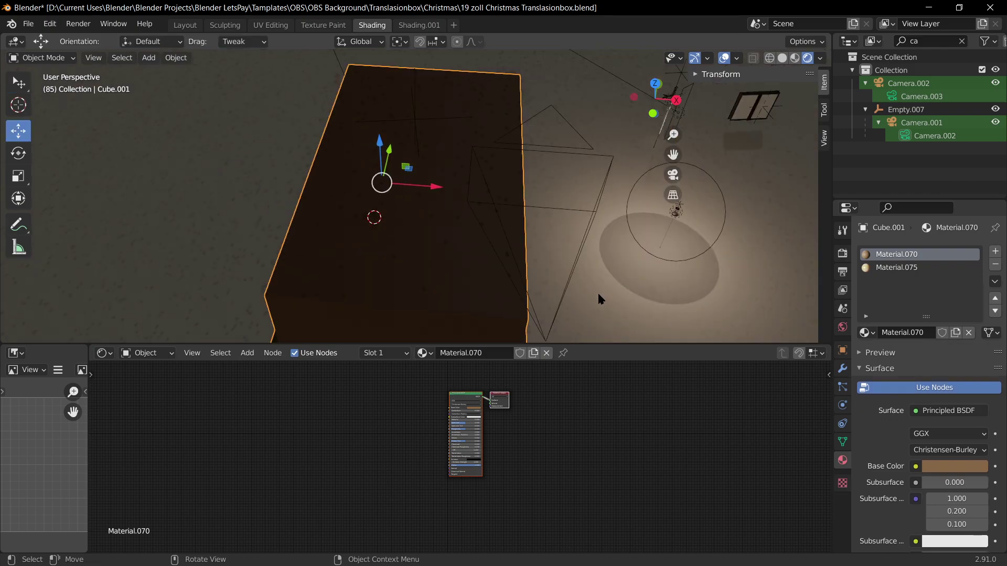
Step: Copy the whole room object and paste a duplicate in the same place
{"action": "left_click", "coordinate": [459, 282]}
{"action": "middle_click_drag", "start_coordinate": [460, 282], "coordinate": [540, 295]}
{"action": "left_click", "coordinate": [540, 295]}
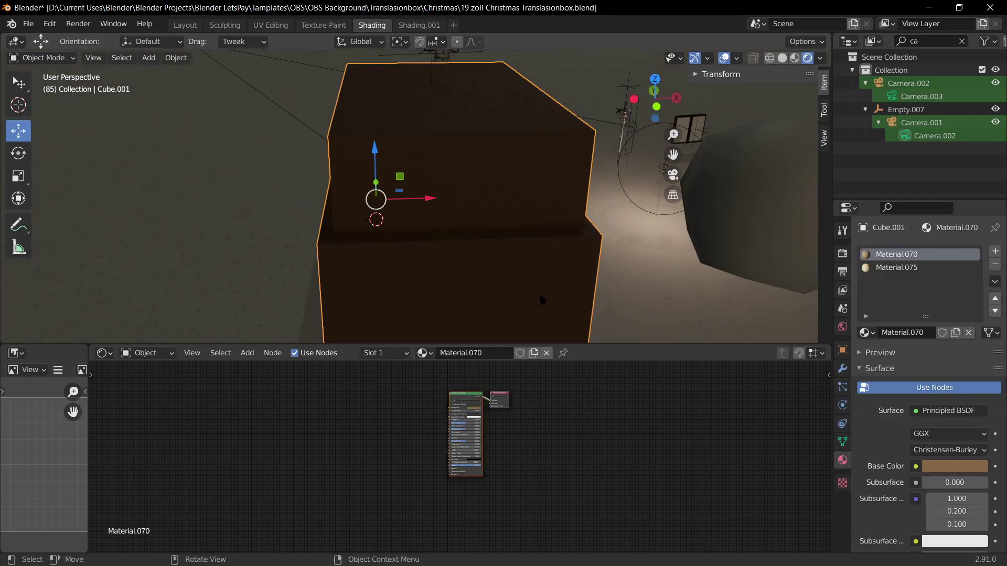
{"action": "key", "text": "ctrl+c"}
{"action": "key", "text": "ctrl+v"}
{"action": "scroll", "coordinate": [556, 273], "scroll_direction": "up", "scroll_amount": 5}
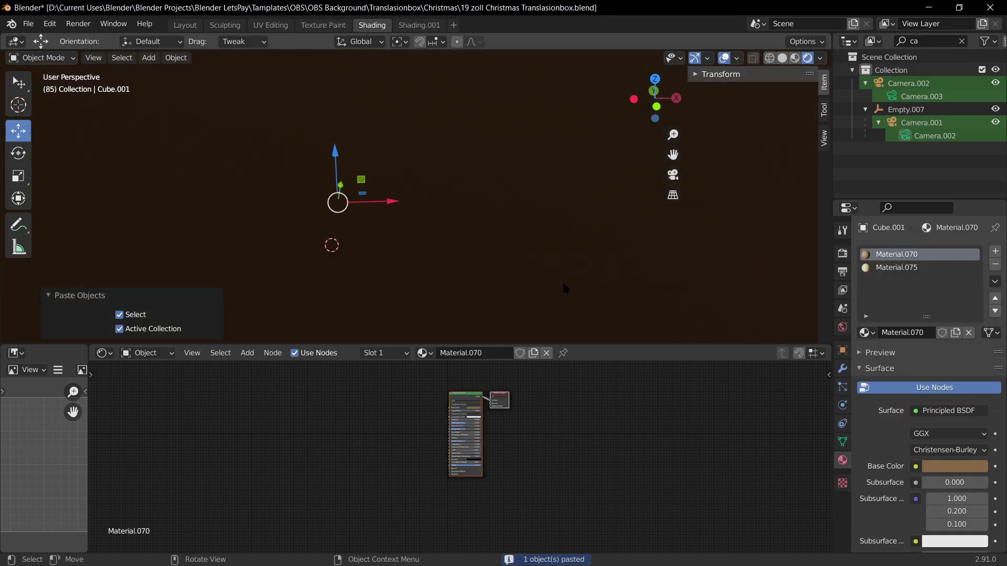
{"action": "scroll", "coordinate": [586, 293], "scroll_direction": "down", "scroll_amount": 5}
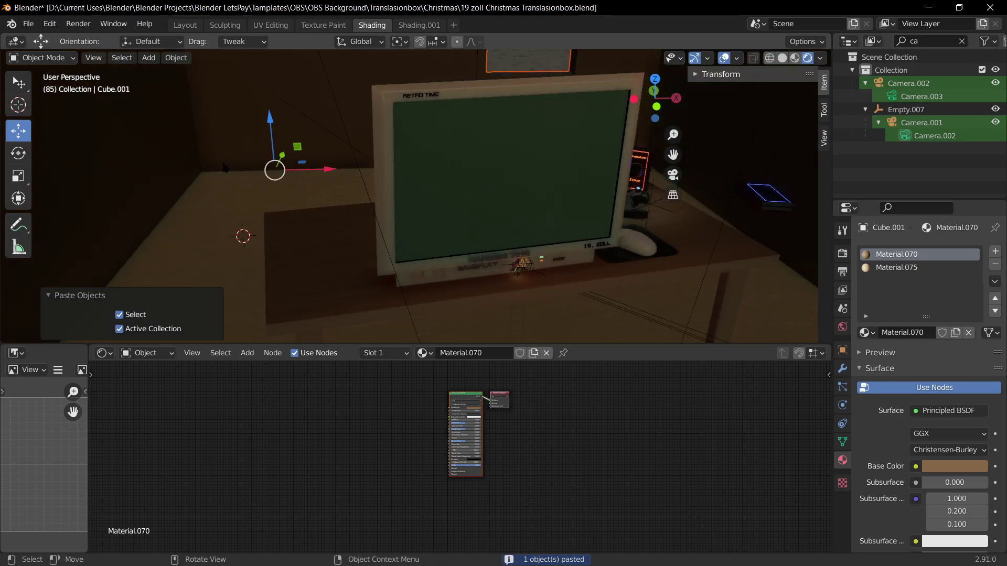
{"action": "middle_click_drag", "start_coordinate": [727, 252], "coordinate": [619, 255], "text": "shift"}
Step: Add a Wireframe modifier to the original room, try a thickness of 0.134 m and undo that thickness
{"action": "left_click", "coordinate": [843, 368]}
{"action": "left_click", "coordinate": [885, 252]}
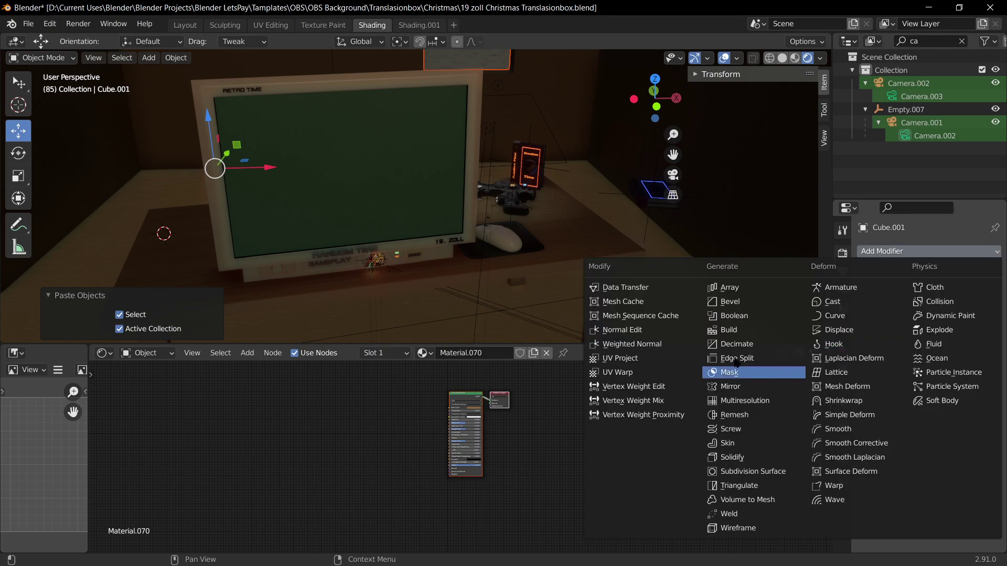
{"action": "left_click", "coordinate": [755, 541]}
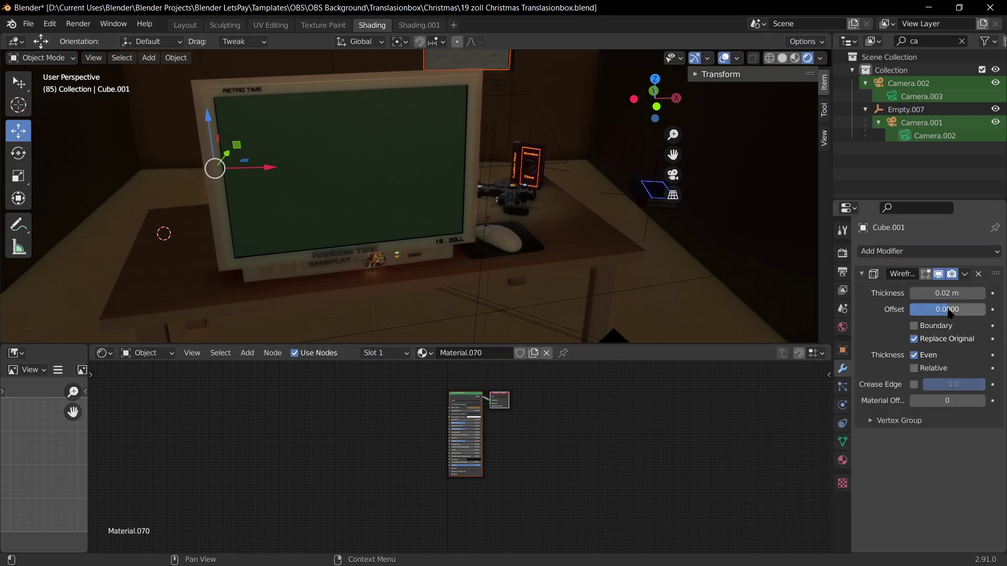
{"action": "left_click_drag", "start_coordinate": [947, 293], "coordinate": [980, 294]}
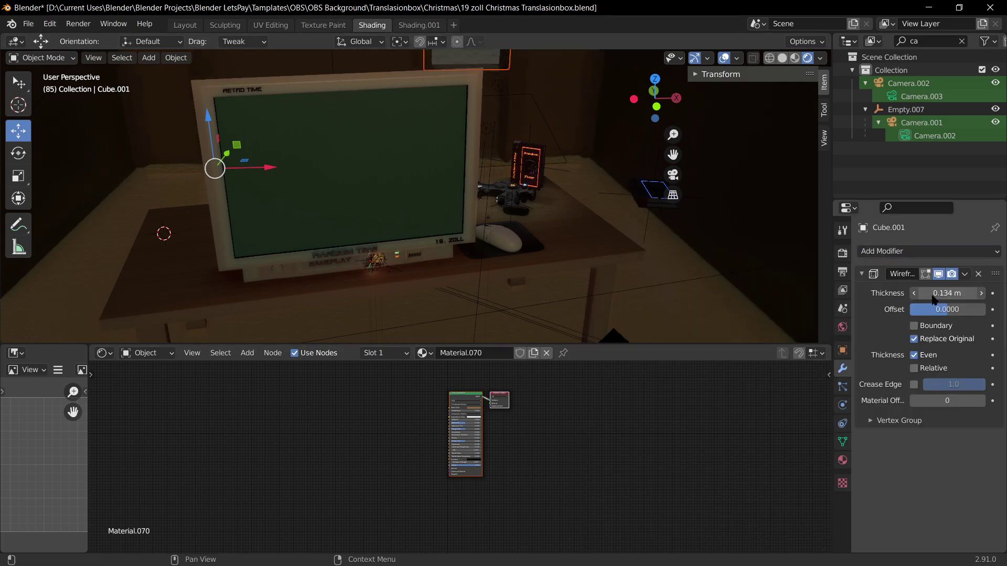
{"action": "key", "text": "ctrl+z"}
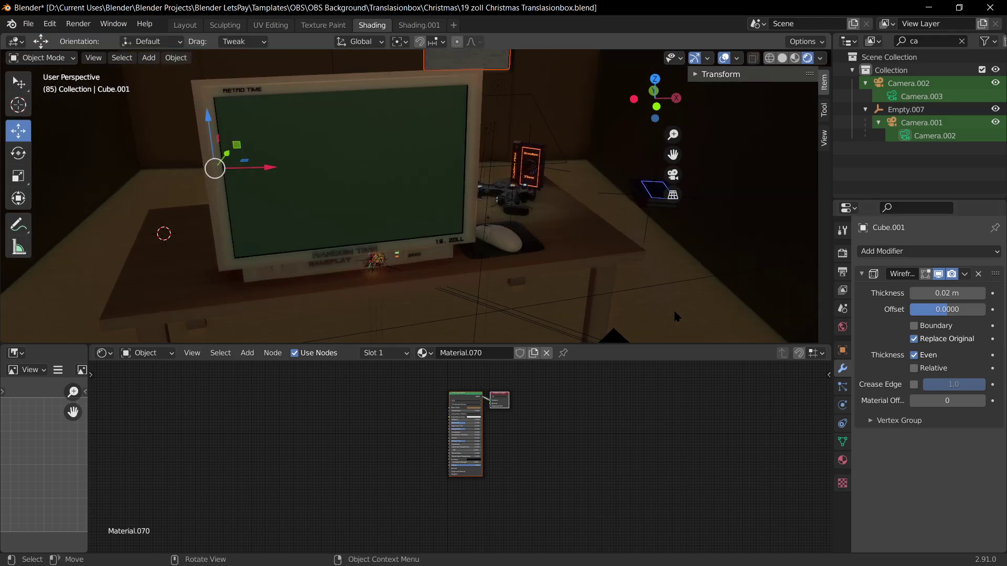
Step: Delete the room object carrying the Wireframe modifier, keeping the pasted duplicate
{"action": "left_click", "coordinate": [705, 336]}
{"action": "key", "text": "KP_Decimal"}
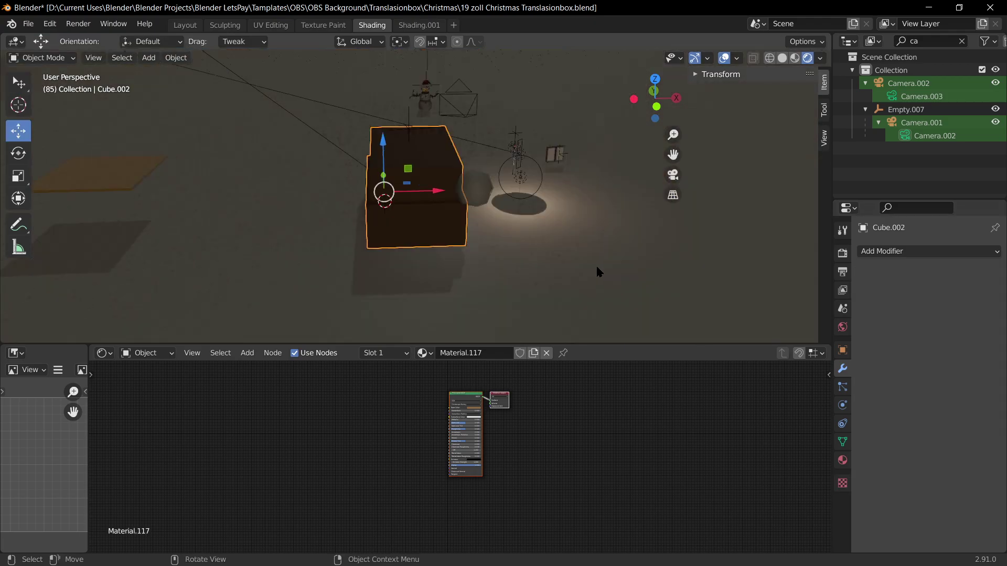
{"action": "scroll", "coordinate": [515, 240], "scroll_direction": "up", "scroll_amount": 4}
{"action": "left_click_drag", "start_coordinate": [502, 250], "coordinate": [691, 258]}
{"action": "key", "text": "x"}
{"action": "left_click", "coordinate": [691, 258]}
{"action": "scroll", "coordinate": [501, 308], "scroll_direction": "up", "scroll_amount": 10}
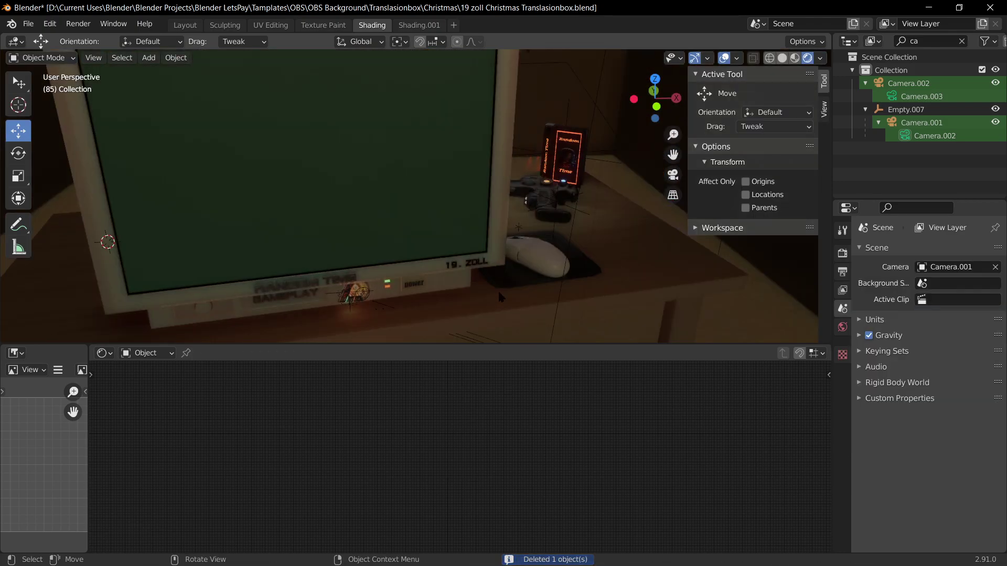
{"action": "middle_click_drag", "start_coordinate": [504, 298], "coordinate": [503, 207], "text": "shift"}
{"action": "scroll", "coordinate": [501, 210], "scroll_direction": "down", "scroll_amount": 1}
{"action": "left_click", "coordinate": [469, 273]}
{"action": "scroll", "coordinate": [469, 273], "scroll_direction": "down", "scroll_amount": 4}
{"action": "scroll", "coordinate": [460, 276], "scroll_direction": "down", "scroll_amount": 4}
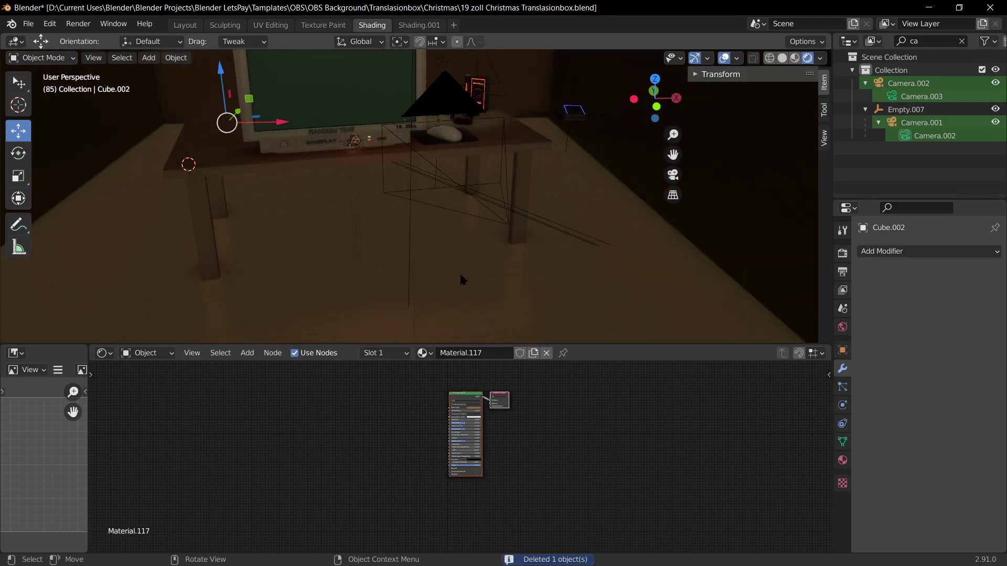
{"action": "scroll", "coordinate": [475, 309], "scroll_direction": "up", "scroll_amount": 4}
{"action": "scroll", "coordinate": [477, 313], "scroll_direction": "down", "scroll_amount": 3}
{"action": "left_click", "coordinate": [432, 231]}
{"action": "left_click", "coordinate": [432, 231]}
{"action": "scroll", "coordinate": [435, 237], "scroll_direction": "up", "scroll_amount": 6}
{"action": "left_click", "coordinate": [448, 289]}
{"action": "key", "text": "Tab"}
{"action": "scroll", "coordinate": [461, 304], "scroll_direction": "down", "scroll_amount": 6}
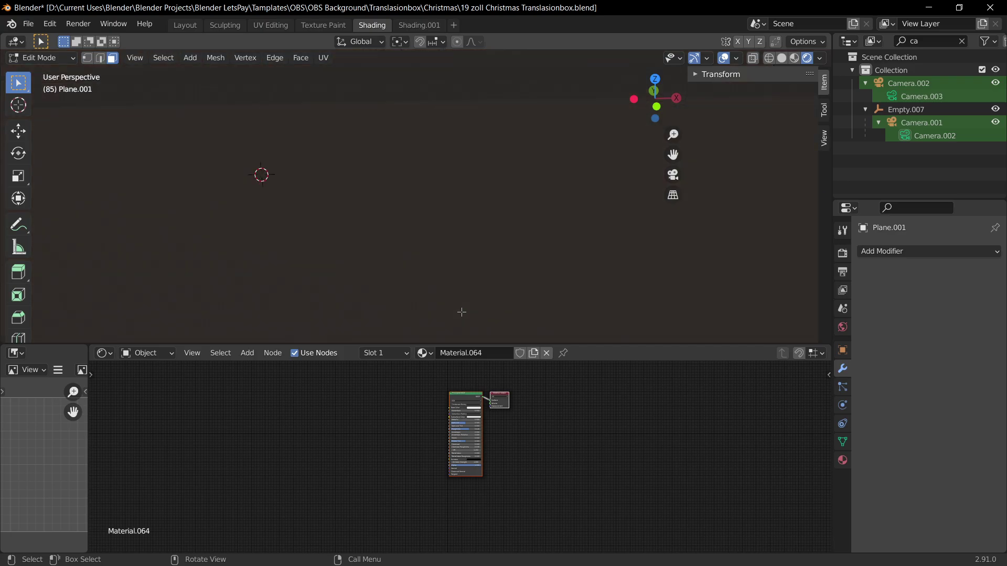
{"action": "middle_click_drag", "start_coordinate": [461, 301], "coordinate": [434, 272]}
{"action": "key", "text": "Tab"}
Step: Open the remaining room in Edit Mode and select its floor face
{"action": "left_click", "coordinate": [369, 223]}
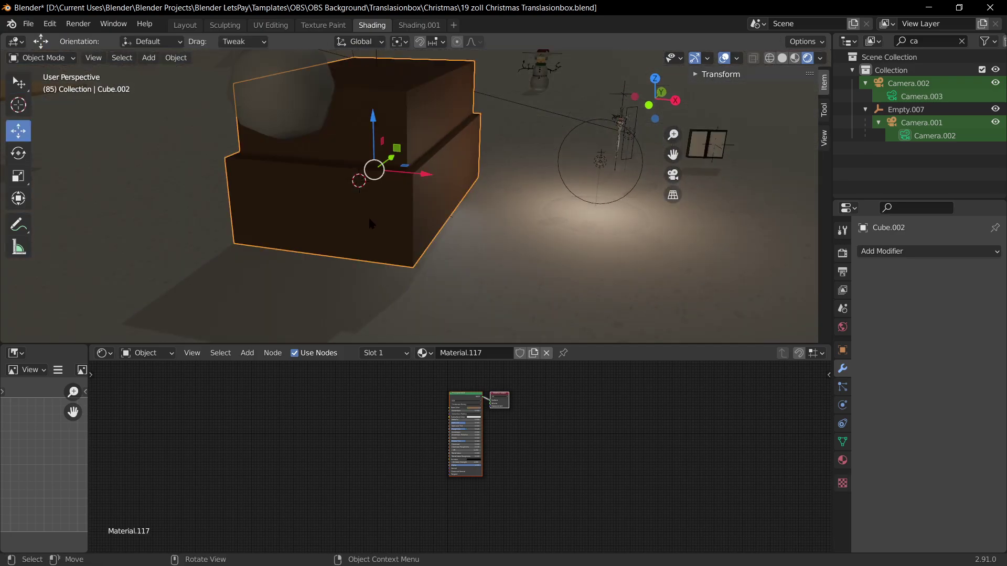
{"action": "middle_click_drag", "start_coordinate": [368, 223], "coordinate": [401, 187]}
{"action": "left_click", "coordinate": [399, 187]}
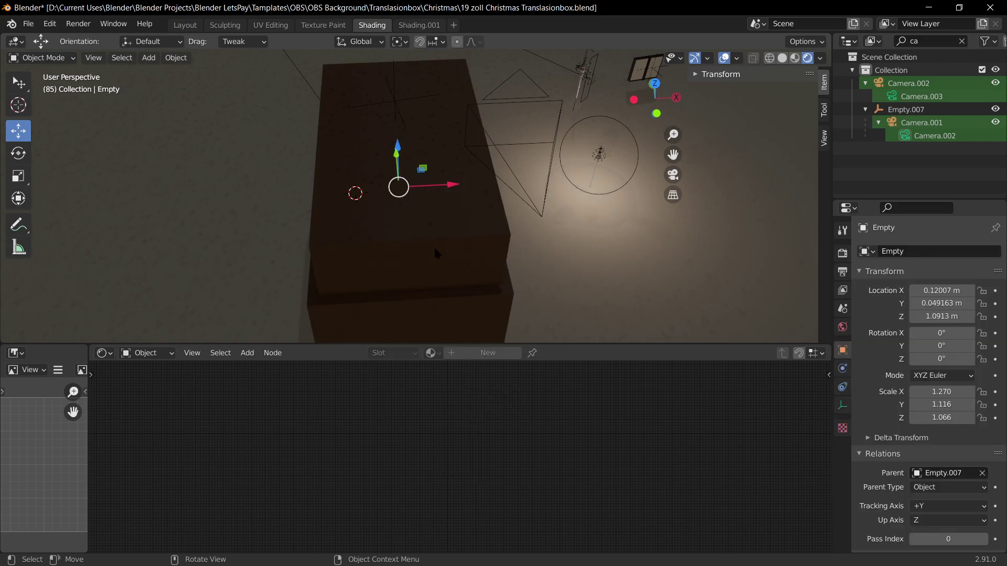
{"action": "left_click", "coordinate": [434, 248]}
{"action": "key", "text": "Tab"}
{"action": "middle_click_drag", "start_coordinate": [433, 216], "coordinate": [435, 230]}
{"action": "left_click", "coordinate": [440, 177]}
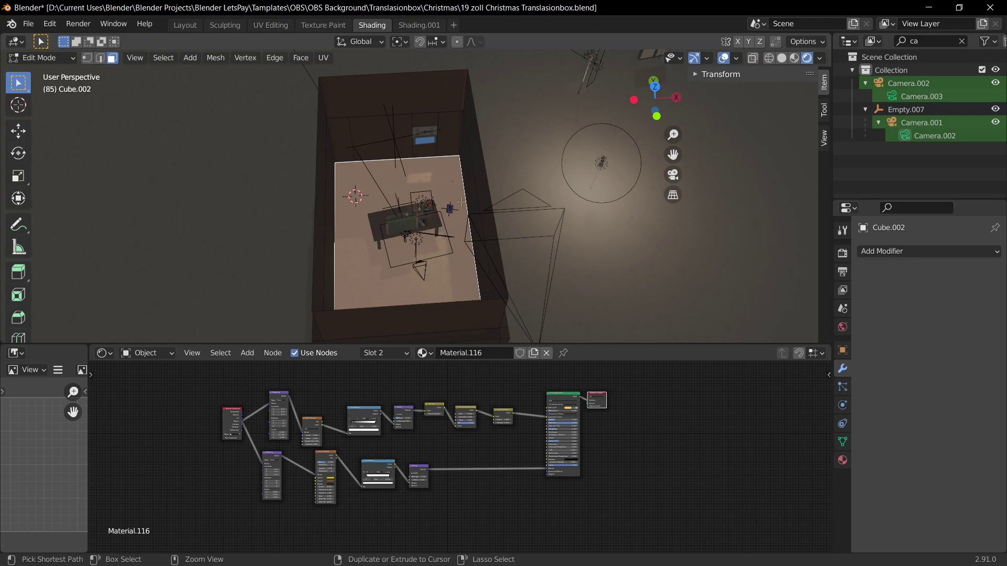
Step: Try to copy the selected floor face and paste it as a separate object
{"action": "key", "text": "ctrl+c"}
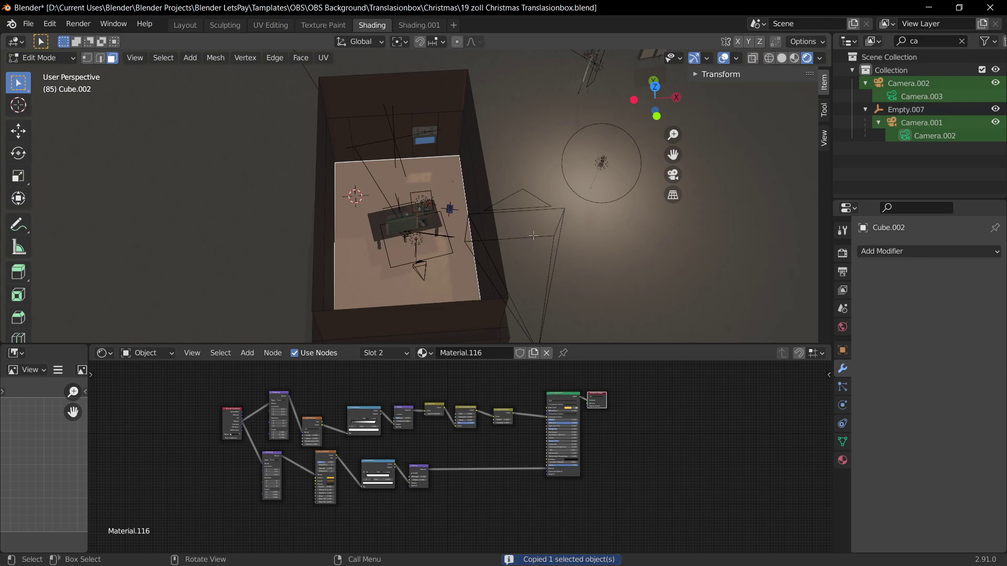
{"action": "middle_click_drag", "start_coordinate": [533, 236], "coordinate": [472, 243]}
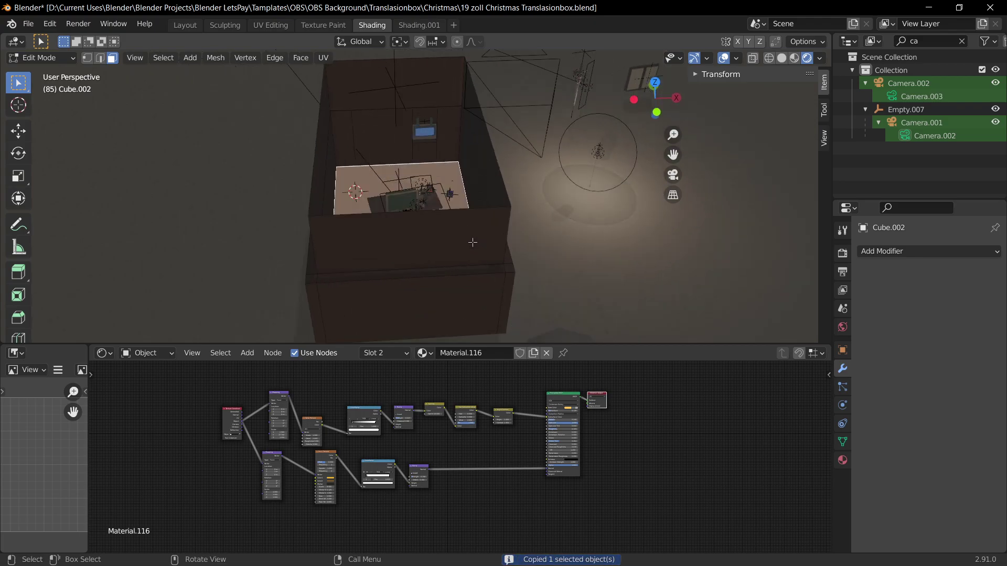
{"action": "middle_click_drag", "start_coordinate": [247, 131], "coordinate": [69, 66]}
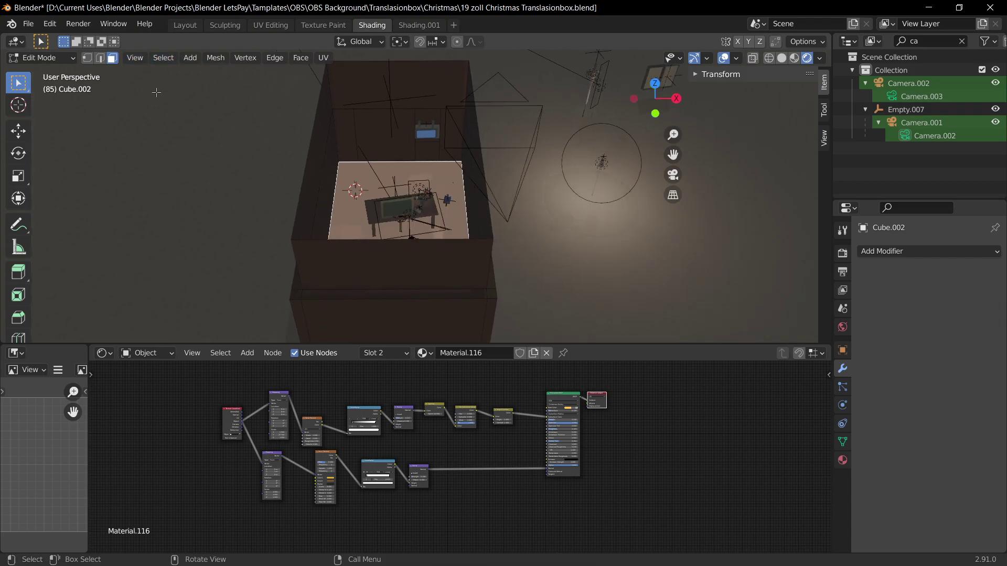
{"action": "key", "text": "Tab"}
{"action": "key", "text": "Tab"}
{"action": "key", "text": "Tab"}
{"action": "key", "text": "ctrl+c"}
{"action": "key", "text": "ctrl+v"}
{"action": "key", "text": "ctrl+z"}
{"action": "key", "text": "Tab"}
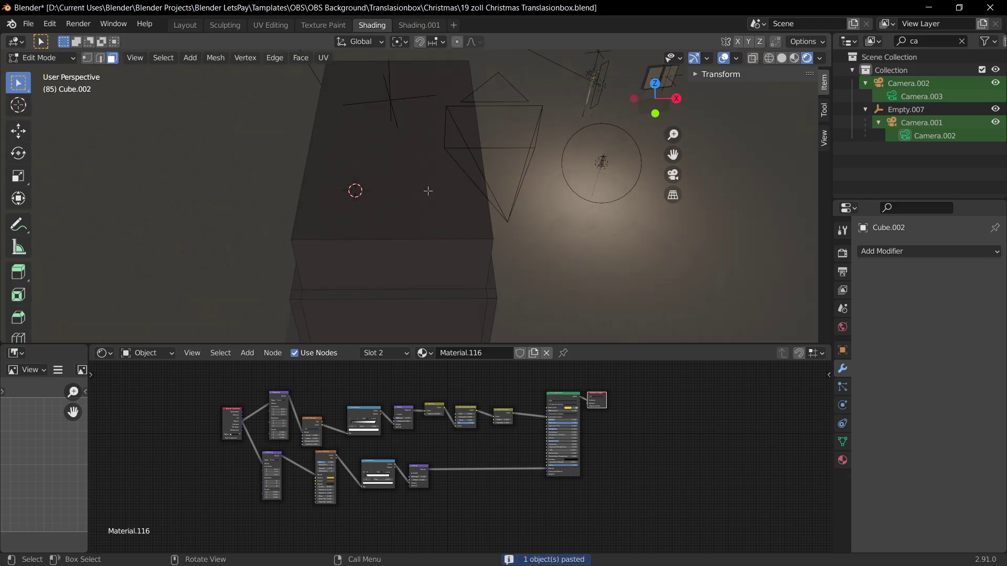
Step: Examine the two overlapping room objects by opening each in Edit Mode
{"action": "key", "text": "Tab"}
{"action": "left_click", "coordinate": [442, 224]}
{"action": "key", "text": "Tab"}
{"action": "middle_click_drag", "start_coordinate": [441, 224], "coordinate": [434, 243]}
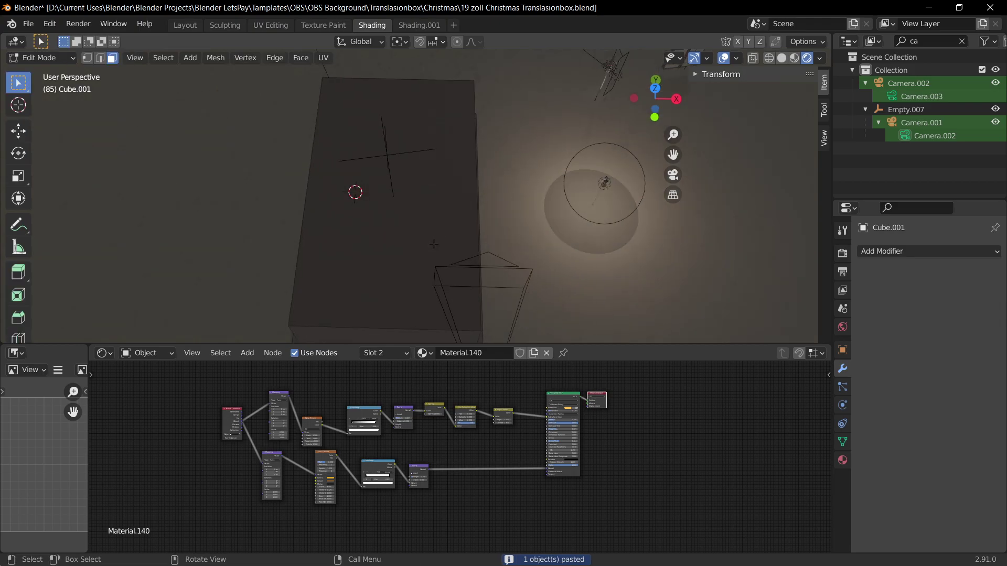
{"action": "key", "text": "Tab"}
{"action": "left_click", "coordinate": [401, 288]}
{"action": "key", "text": "Tab"}
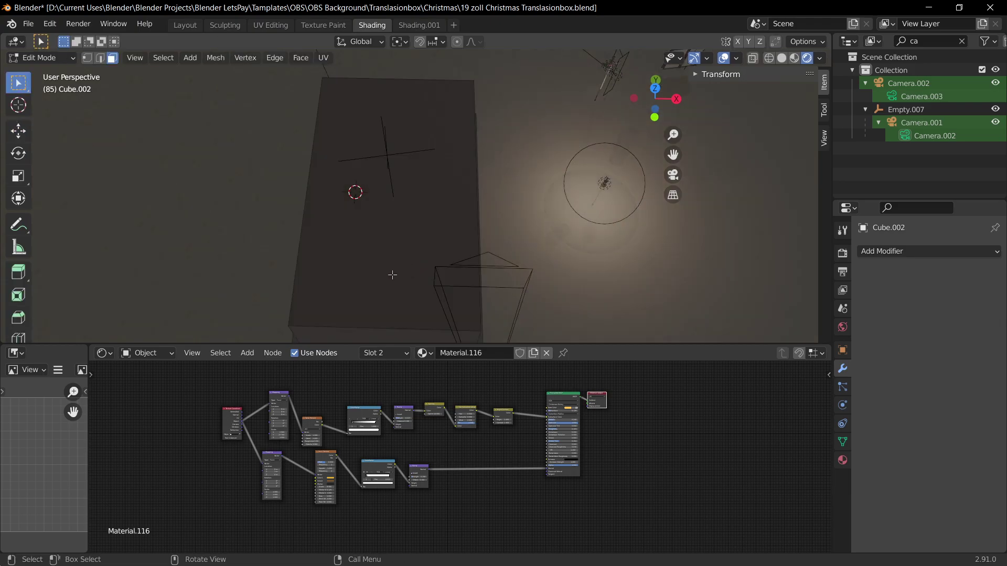
{"action": "key", "text": "Tab"}
{"action": "key", "text": "Tab"}
Step: Delete the pasted duplicate of the room and return to the remaining room's mesh
{"action": "middle_click_drag", "start_coordinate": [375, 272], "coordinate": [463, 215]}
{"action": "left_click", "coordinate": [482, 263]}
{"action": "key", "text": "alt+a"}
{"action": "middle_click_drag", "start_coordinate": [475, 139], "coordinate": [434, 210]}
{"action": "key", "text": "Tab"}
{"action": "key", "text": "Delete"}
{"action": "key", "text": "ctrl+z"}
{"action": "key", "text": "ctrl+shift+z"}
{"action": "key", "text": "ctrl+z"}
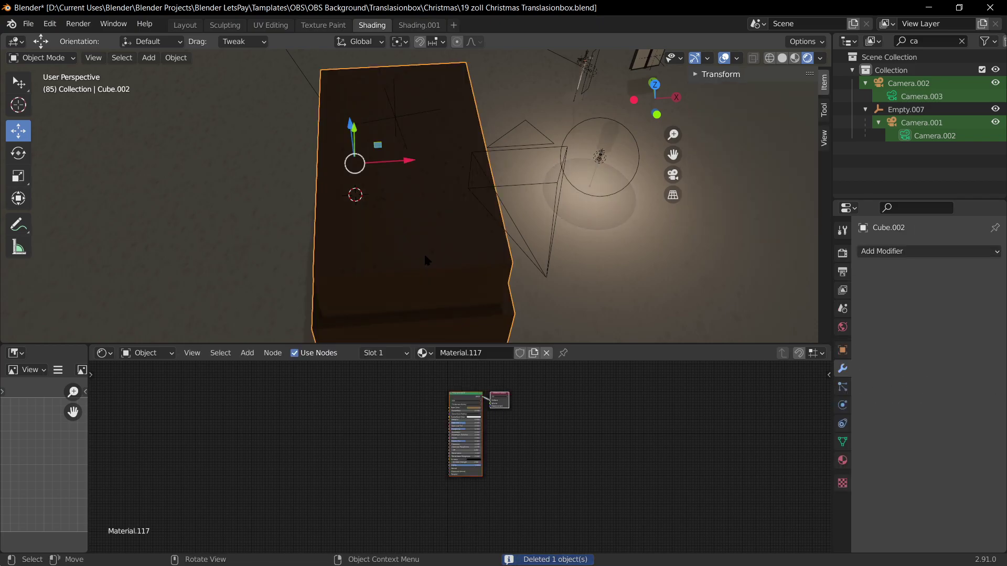
{"action": "key", "text": "ctrl+z"}
Step: Duplicate the room's floor face in place and separate the selected copy into its own object
{"action": "scroll", "coordinate": [370, 227], "scroll_direction": "up", "scroll_amount": 2}
{"action": "left_click", "coordinate": [311, 170]}
{"action": "middle_click_drag", "start_coordinate": [388, 206], "coordinate": [387, 194]}
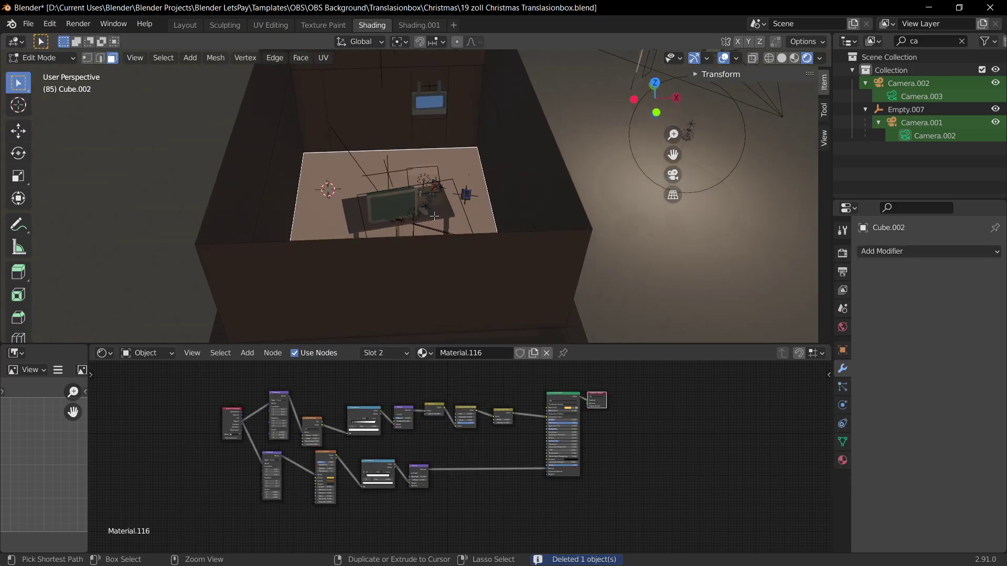
{"action": "key", "text": "ctrl+c"}
{"action": "key", "text": "ctrl+v"}
{"action": "left_click", "coordinate": [389, 205]}
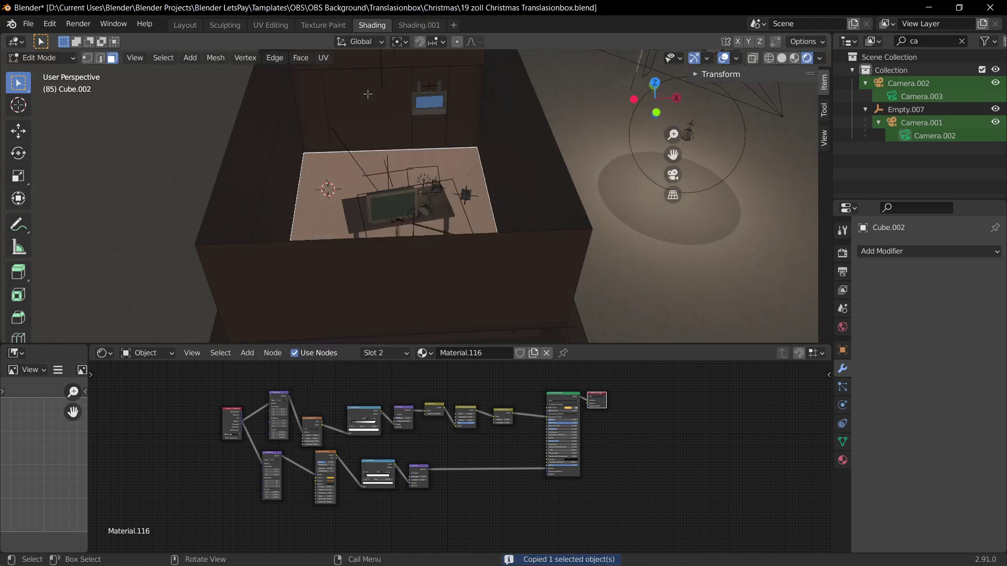
{"action": "right_click", "coordinate": [401, 254]}
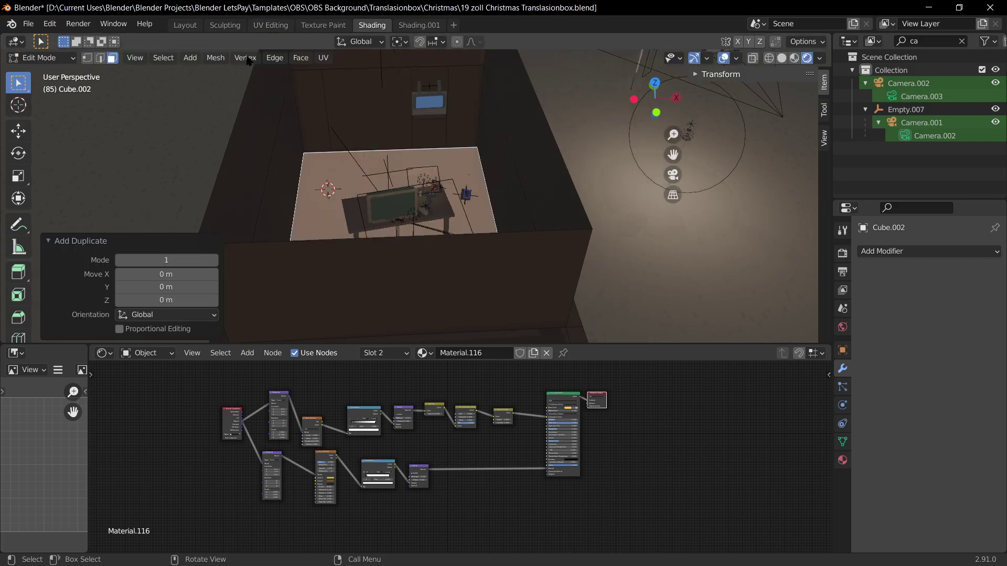
{"action": "left_click", "coordinate": [224, 59]}
{"action": "mouse_move", "coordinate": [240, 177]}
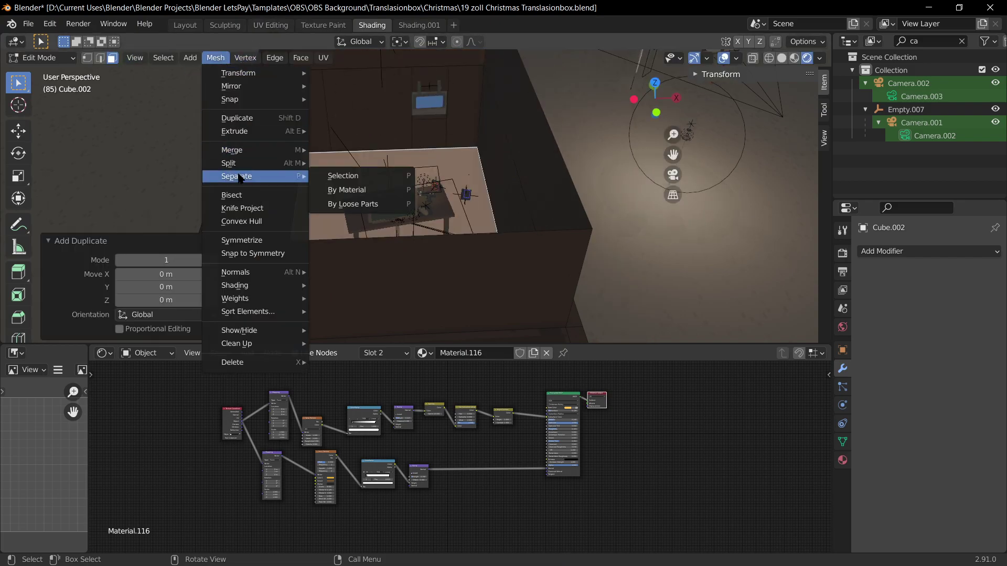
{"action": "left_click", "coordinate": [367, 177]}
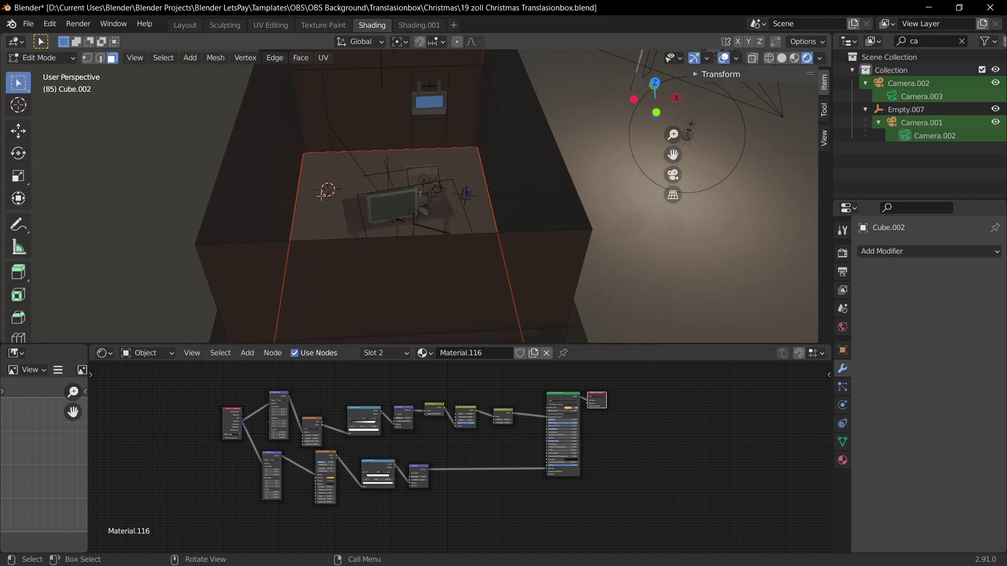
Step: Examine the room object and its floor in and out of Edit Mode after the separation
{"action": "key", "text": "Tab"}
{"action": "key", "text": "Tab"}
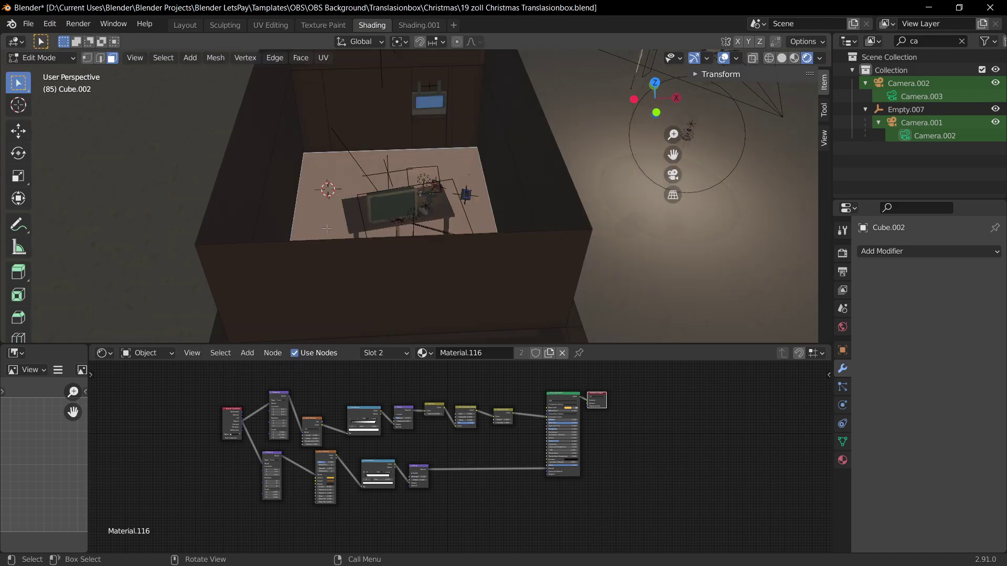
{"action": "key", "text": "Tab"}
{"action": "scroll", "coordinate": [402, 210], "scroll_direction": "down", "scroll_amount": 3}
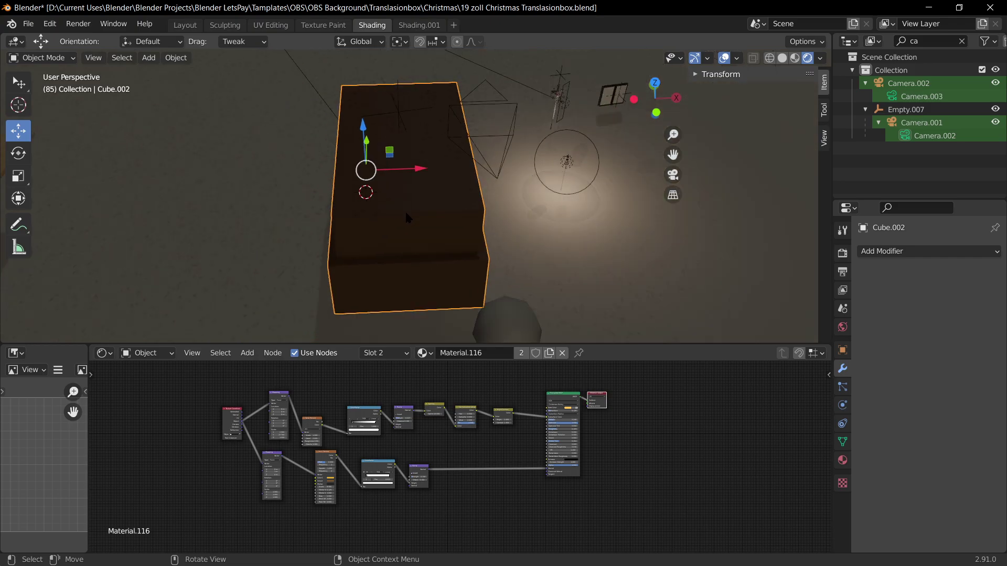
{"action": "scroll", "coordinate": [404, 210], "scroll_direction": "down", "scroll_amount": 5}
{"action": "scroll", "coordinate": [404, 209], "scroll_direction": "up", "scroll_amount": 10}
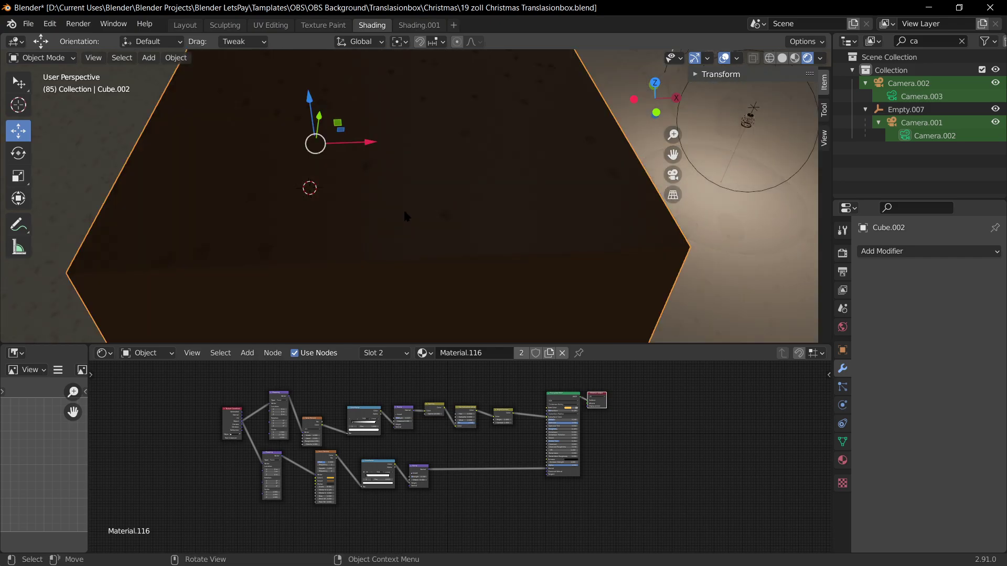
{"action": "left_click", "coordinate": [404, 214]}
{"action": "left_click", "coordinate": [466, 227]}
{"action": "scroll", "coordinate": [467, 247], "scroll_direction": "down", "scroll_amount": 5}
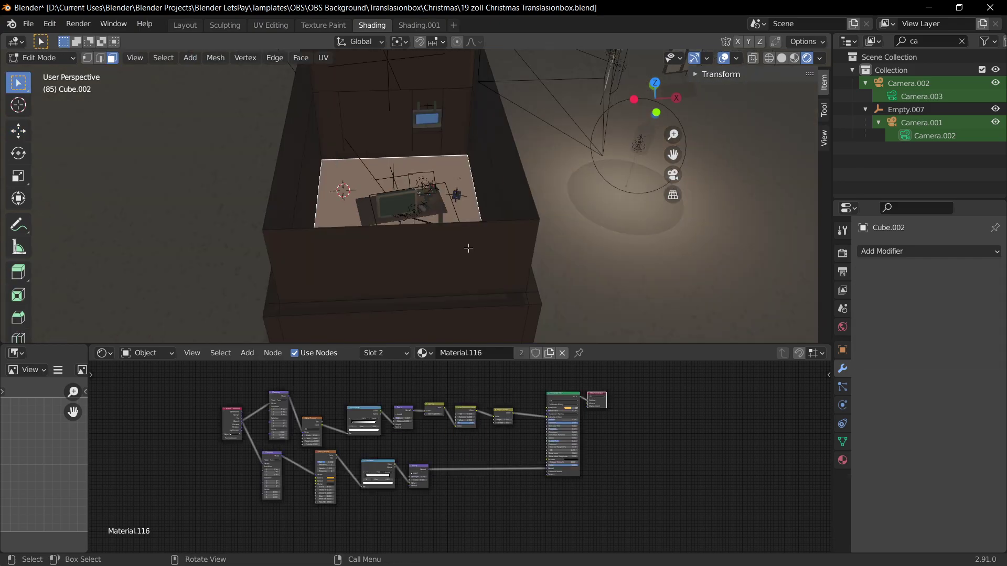
{"action": "scroll", "coordinate": [475, 276], "scroll_direction": "up", "scroll_amount": 3}
{"action": "left_click", "coordinate": [454, 194]}
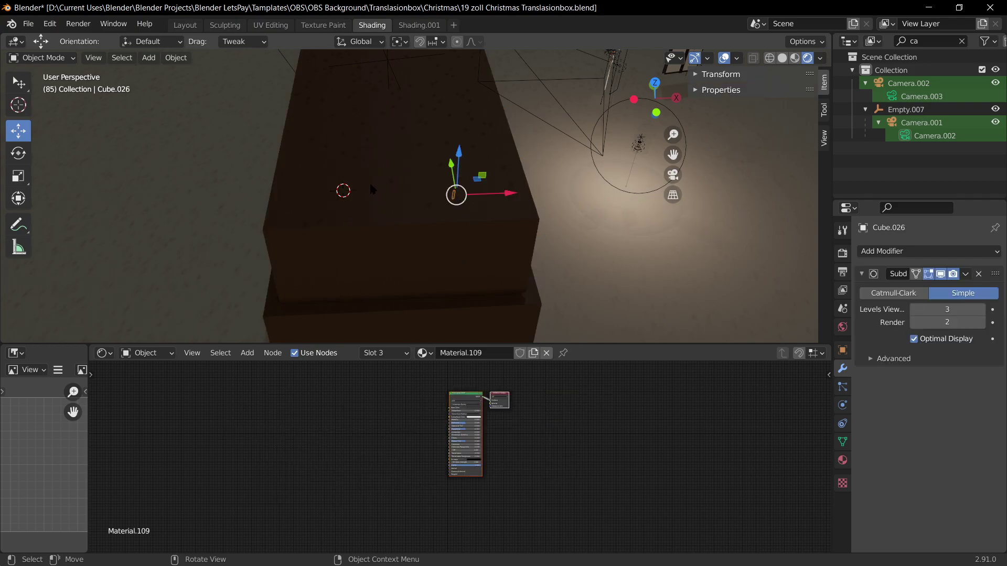
Step: Delete the room's ceiling face in Edit Mode and return to Object Mode
{"action": "left_click", "coordinate": [417, 209]}
{"action": "key", "text": "Tab"}
{"action": "left_click", "coordinate": [412, 185]}
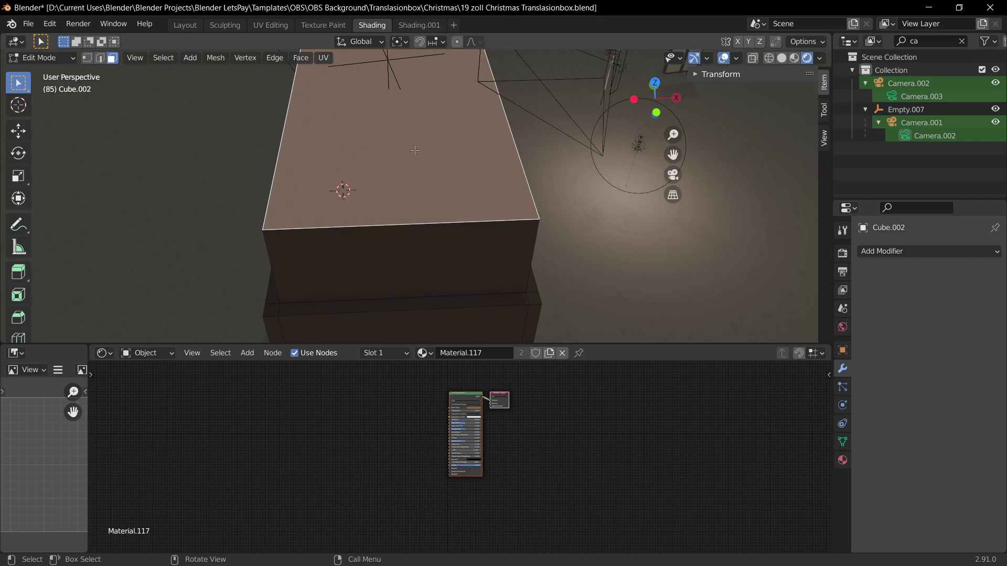
{"action": "key", "text": "x"}
{"action": "left_click", "coordinate": [427, 134]}
{"action": "key", "text": "Tab"}
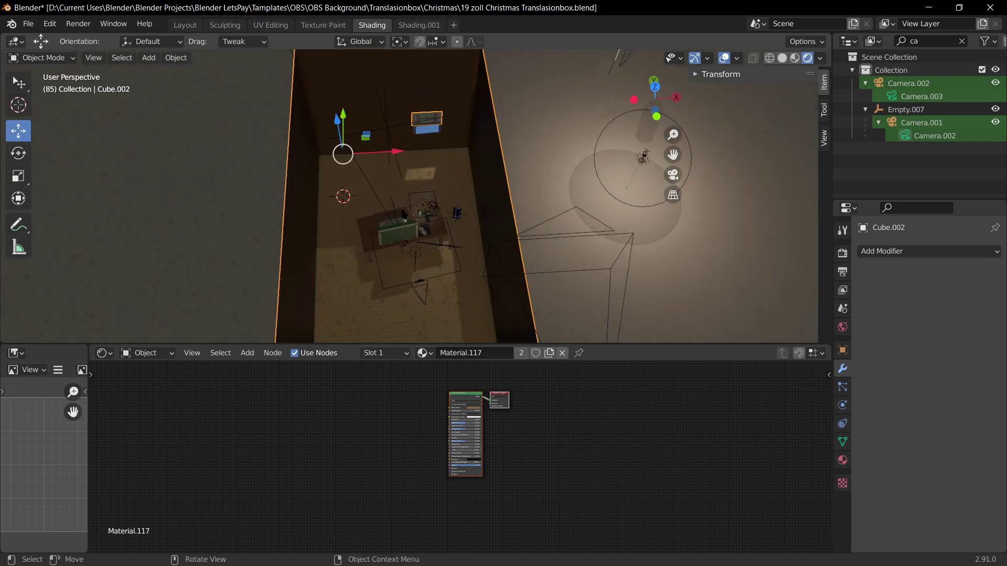
Step: Add a Wireframe modifier to the separated floor object
{"action": "scroll", "coordinate": [403, 204], "scroll_direction": "up", "scroll_amount": 2}
{"action": "left_click", "coordinate": [333, 194]}
{"action": "left_click", "coordinate": [333, 194]}
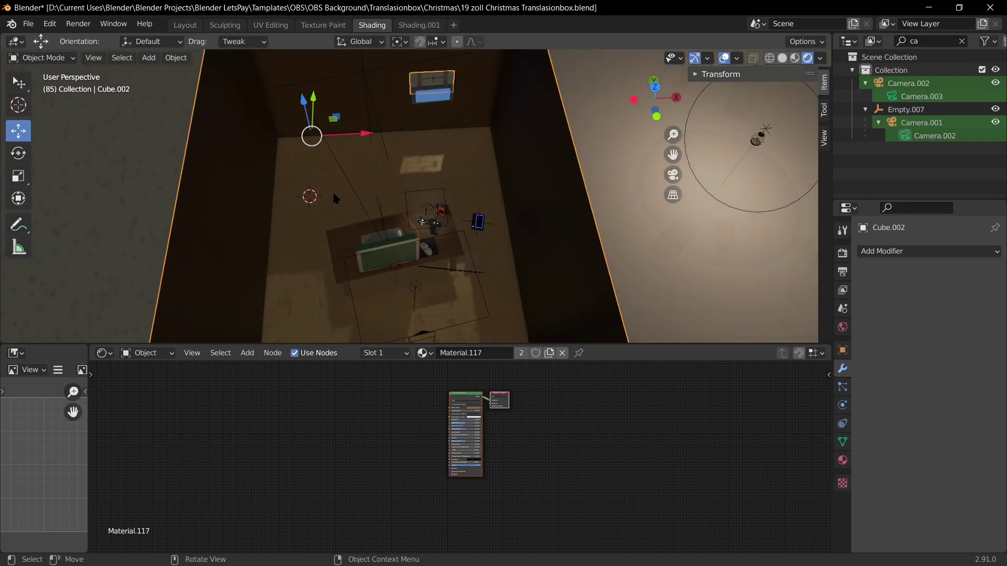
{"action": "left_click", "coordinate": [300, 201]}
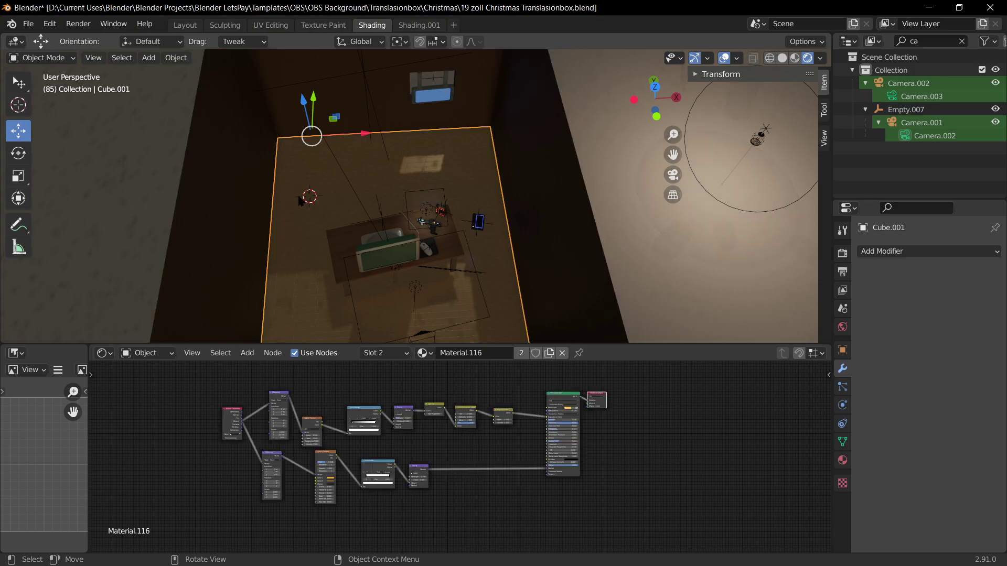
{"action": "mouse_move", "coordinate": [697, 293]}
{"action": "middle_mouse_down"}
{"action": "mouse_move", "coordinate": [705, 266]}
{"action": "mouse_move", "coordinate": [702, 276]}
{"action": "middle_mouse_up"}
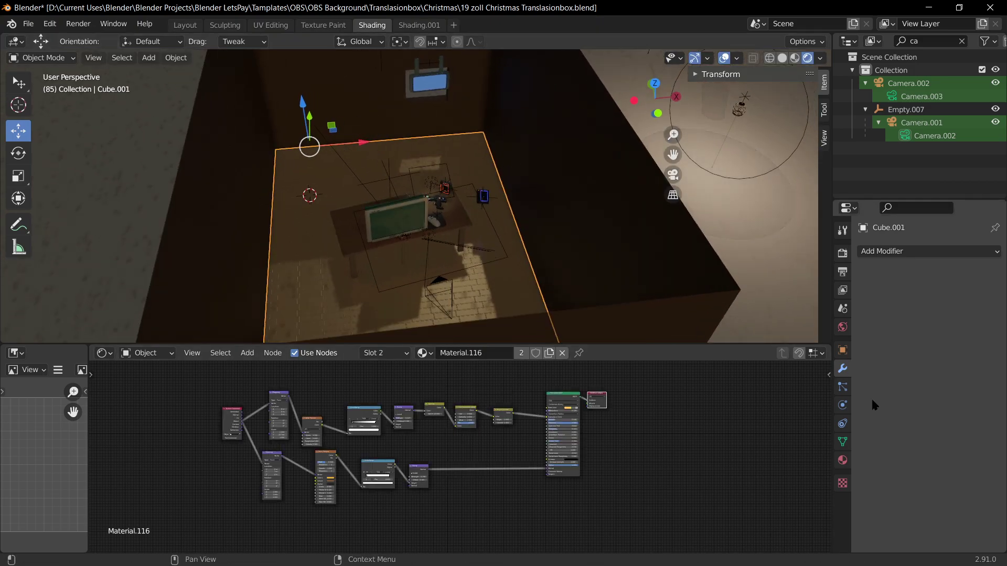
{"action": "left_click", "coordinate": [894, 252]}
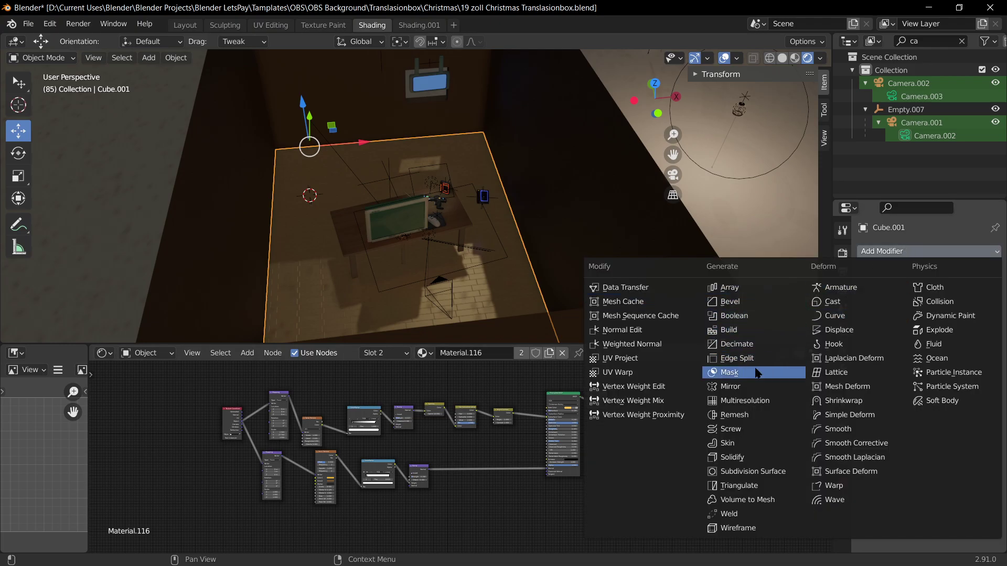
{"action": "left_click", "coordinate": [740, 530]}
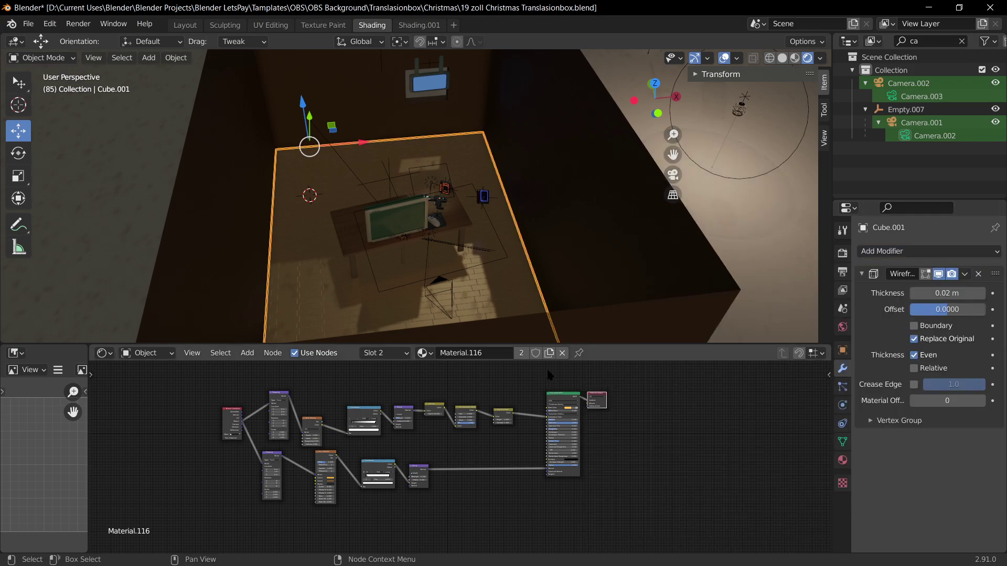
Step: Set the floor outline's Wireframe thickness to 0.026 m
{"action": "scroll", "coordinate": [502, 286], "scroll_direction": "up", "scroll_amount": 1}
{"action": "scroll", "coordinate": [501, 287], "scroll_direction": "up", "scroll_amount": 2}
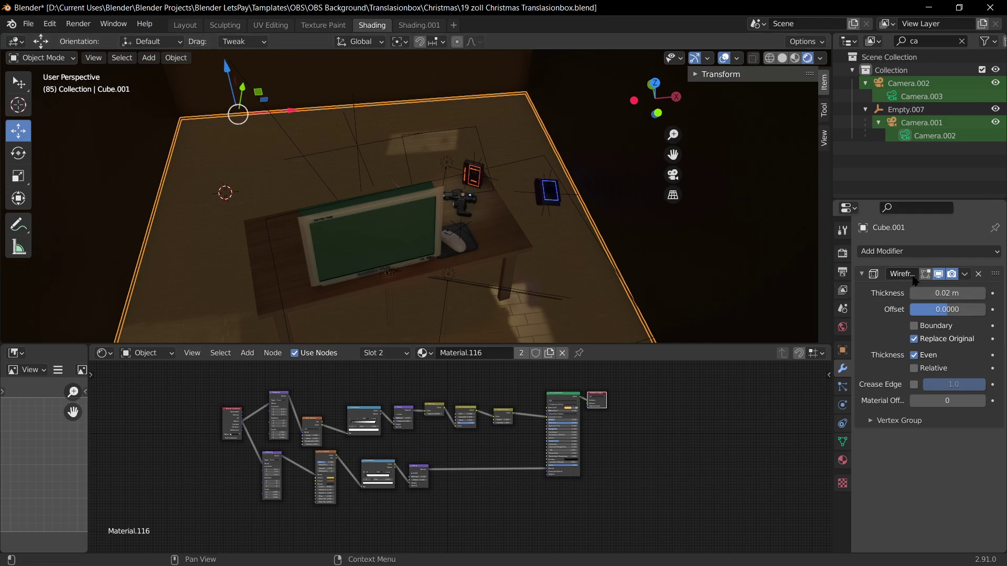
{"action": "left_click_drag", "start_coordinate": [966, 295], "coordinate": [952, 295]}
{"action": "left_click", "coordinate": [558, 128]}
{"action": "scroll", "coordinate": [540, 129], "scroll_direction": "up", "scroll_amount": 3}
{"action": "middle_click_drag", "start_coordinate": [535, 128], "coordinate": [543, 116]}
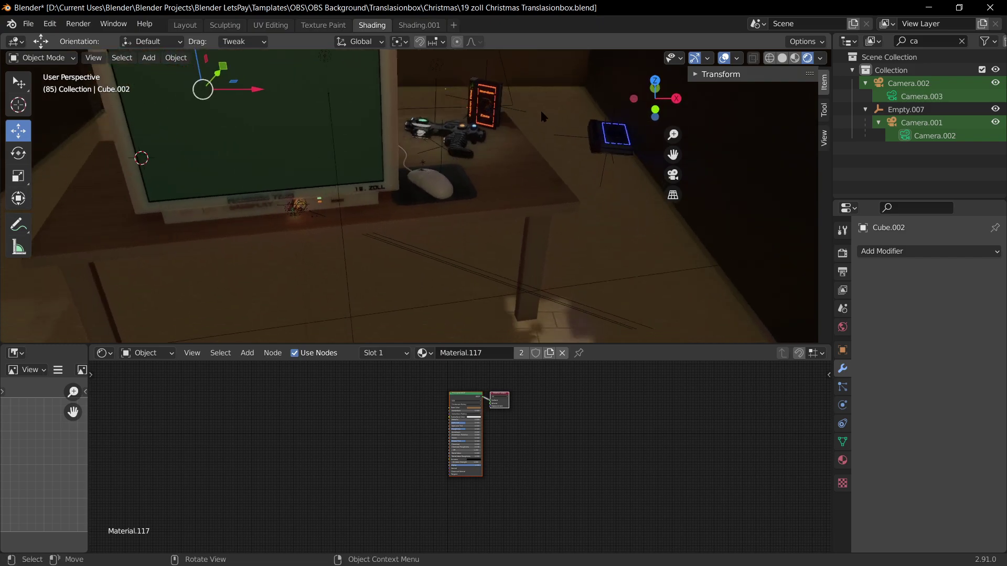
Step: Remove both existing materials from the floor outline object and give it a new material
{"action": "left_click", "coordinate": [719, 269]}
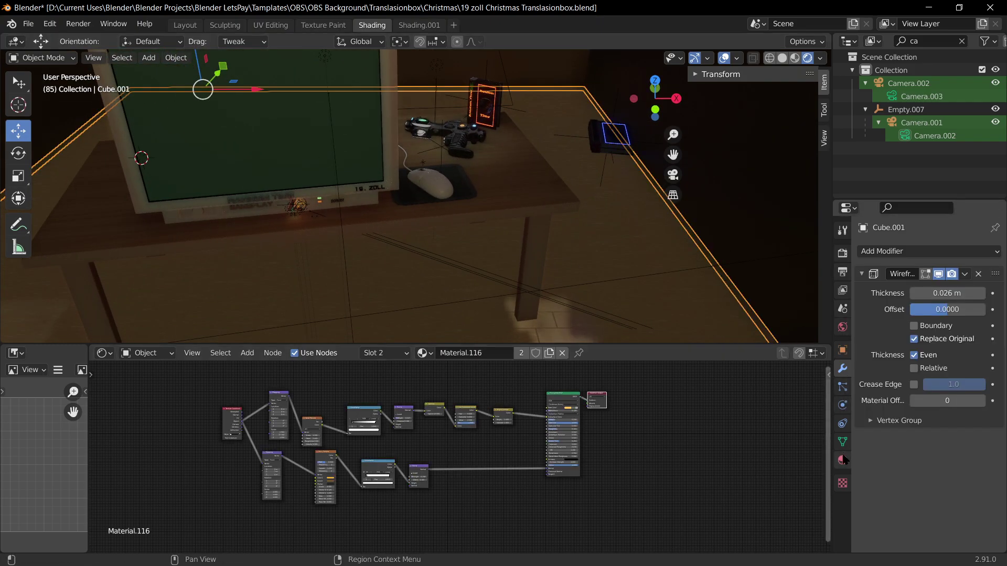
{"action": "left_click", "coordinate": [842, 460]}
{"action": "left_click", "coordinate": [995, 265]}
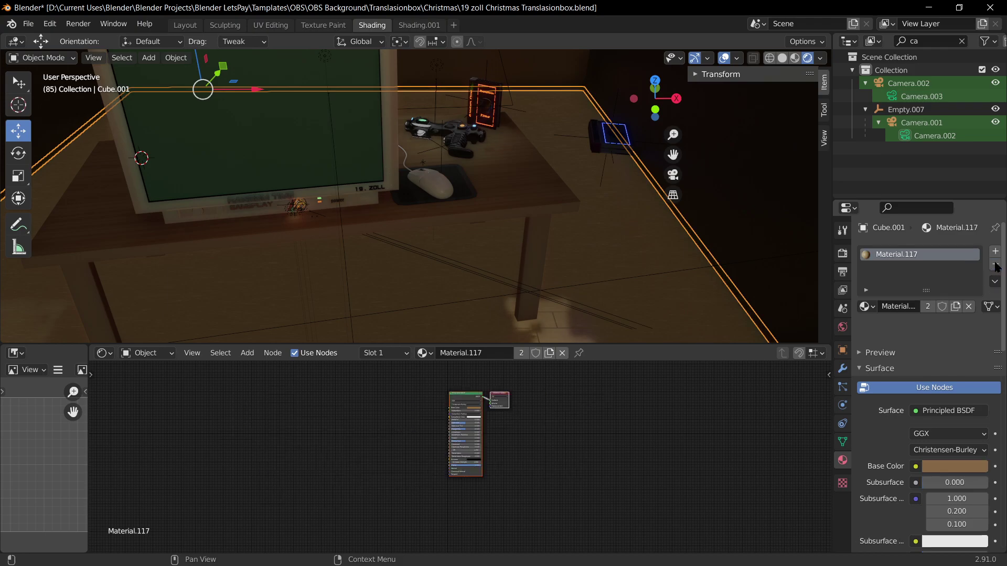
{"action": "left_click", "coordinate": [995, 265]}
{"action": "left_click", "coordinate": [927, 308]}
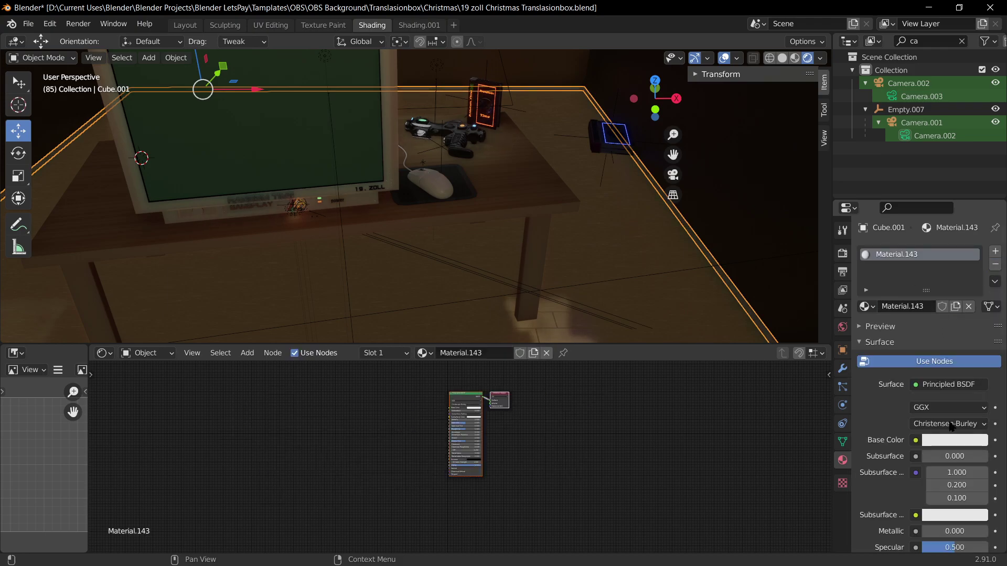
Step: Set the outline material's base color to pale blue with hue 0.659, saturation 0.108 and value 1.000, and save the file
{"action": "left_click", "coordinate": [953, 440]}
{"action": "mouse_move", "coordinate": [917, 301]}
{"action": "left_mouse_down"}
{"action": "mouse_move", "coordinate": [904, 330]}
{"action": "mouse_move", "coordinate": [893, 328]}
{"action": "left_mouse_up"}
{"action": "mouse_move", "coordinate": [973, 264]}
{"action": "left_mouse_down"}
{"action": "mouse_move", "coordinate": [977, 272]}
{"action": "mouse_move", "coordinate": [978, 254]}
{"action": "left_mouse_up"}
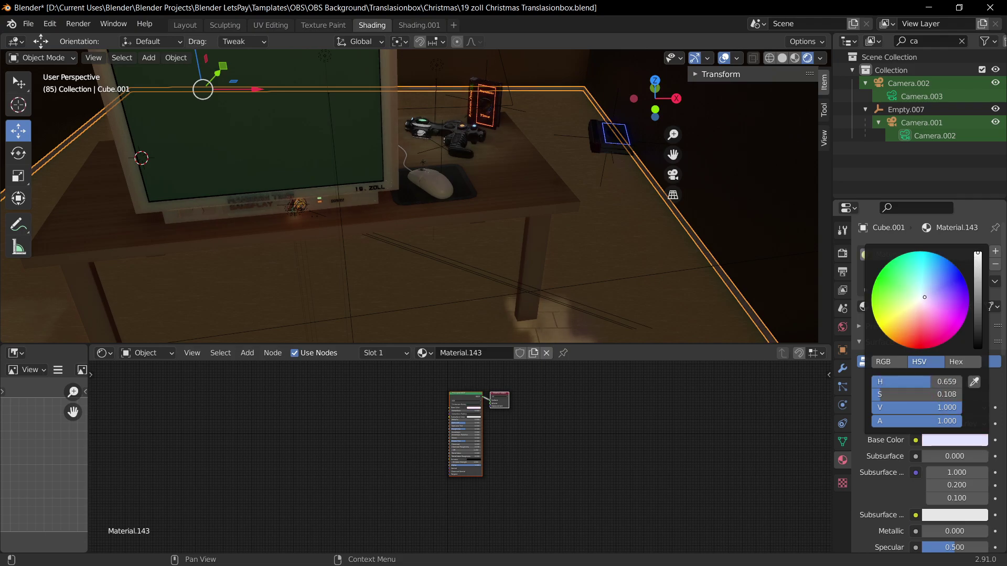
{"action": "left_click", "coordinate": [637, 277]}
{"action": "key", "text": "ctrl+s"}
Step: Inspect the outline along the floor edges from several angles and through the scene camera
{"action": "middle_click_drag", "start_coordinate": [565, 214], "coordinate": [478, 189]}
{"action": "scroll", "coordinate": [538, 190], "scroll_direction": "up", "scroll_amount": 4}
{"action": "scroll", "coordinate": [539, 191], "scroll_direction": "down", "scroll_amount": 3}
{"action": "scroll", "coordinate": [539, 194], "scroll_direction": "down", "scroll_amount": 5}
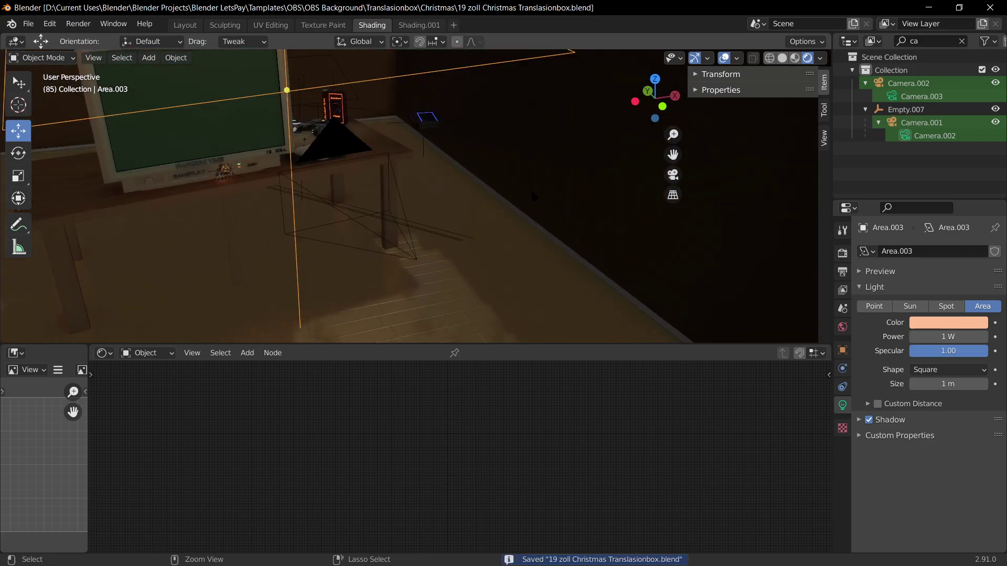
{"action": "middle_click_drag", "start_coordinate": [561, 200], "coordinate": [417, 134]}
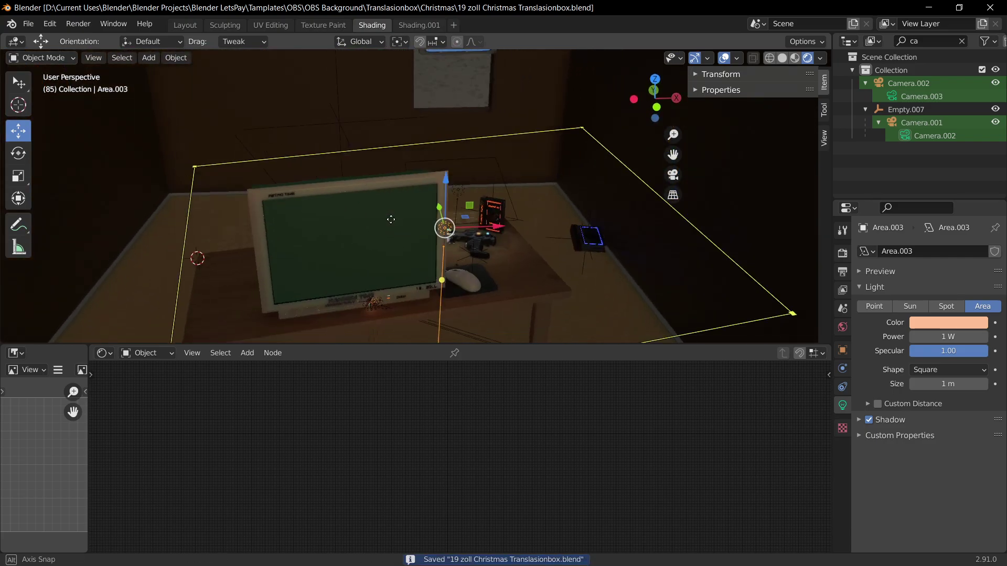
{"action": "scroll", "coordinate": [414, 130], "scroll_direction": "down", "scroll_amount": 2}
{"action": "scroll", "coordinate": [414, 130], "scroll_direction": "up", "scroll_amount": 5}
{"action": "scroll", "coordinate": [452, 111], "scroll_direction": "down", "scroll_amount": 4}
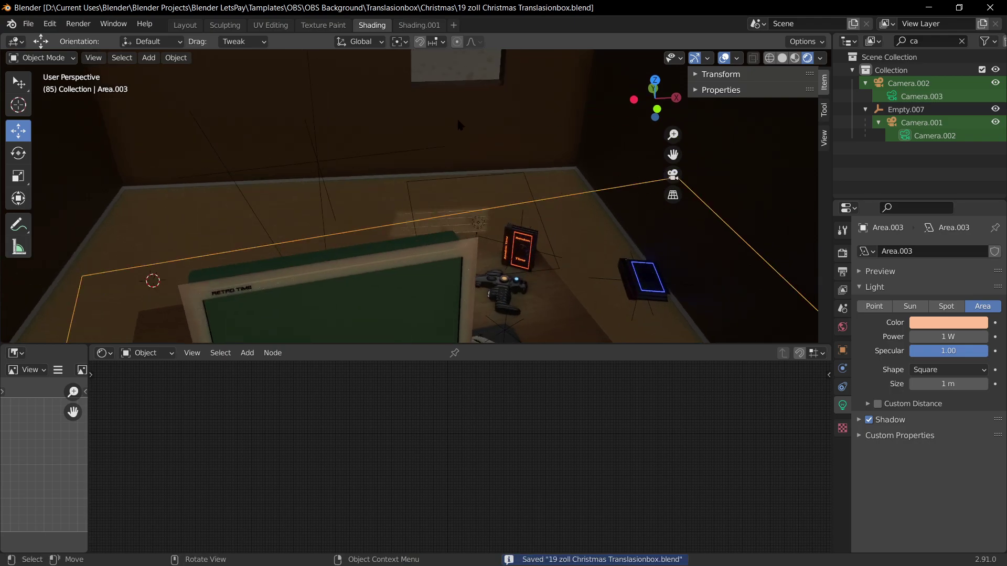
{"action": "key", "text": "KP_0"}
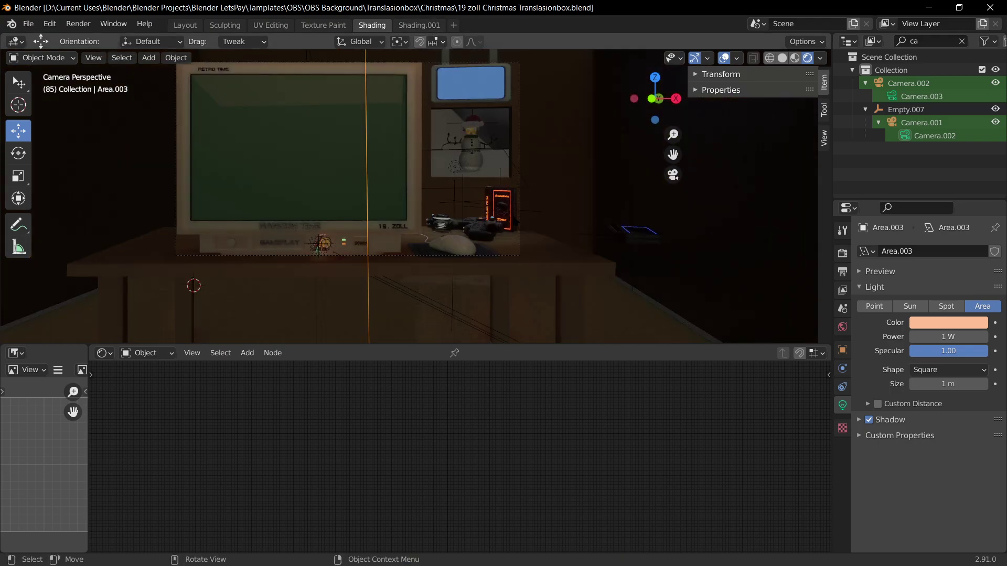
{"action": "key", "text": "KP_0"}
{"action": "scroll", "coordinate": [500, 215], "scroll_direction": "down", "scroll_amount": 2}
{"action": "left_click", "coordinate": [331, 247]}
{"action": "middle_click_drag", "start_coordinate": [331, 246], "coordinate": [339, 160]}
{"action": "left_click", "coordinate": [526, 220]}
{"action": "key", "text": "Tab"}
{"action": "key", "text": "Tab"}
{"action": "key", "text": "Tab"}
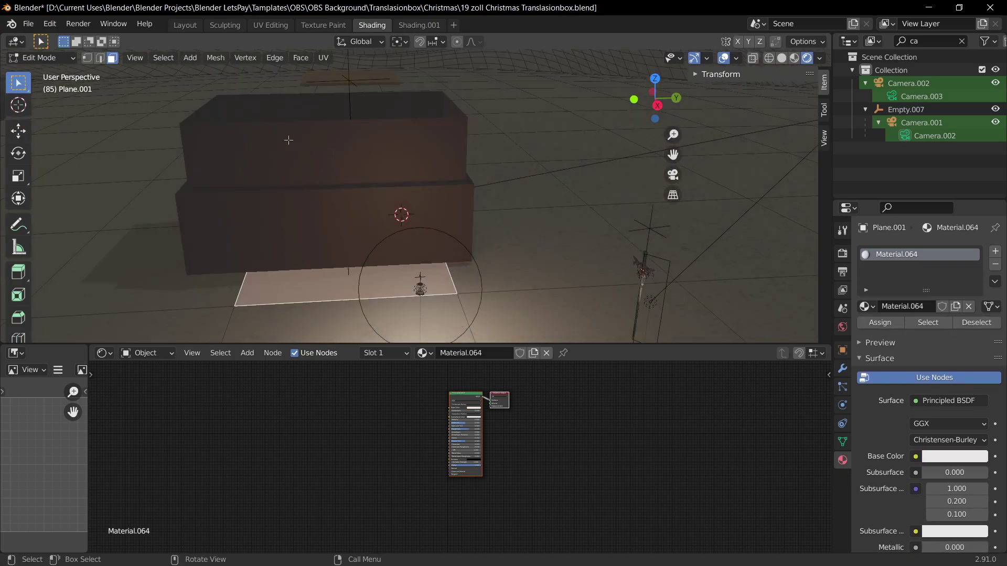
{"action": "key", "text": "Tab"}
Step: Delete the room's upper tier of wall faces in Edit Mode, save the file and return to Object Mode
{"action": "left_click", "coordinate": [290, 140]}
{"action": "key", "text": "Tab"}
{"action": "left_click", "coordinate": [297, 152]}
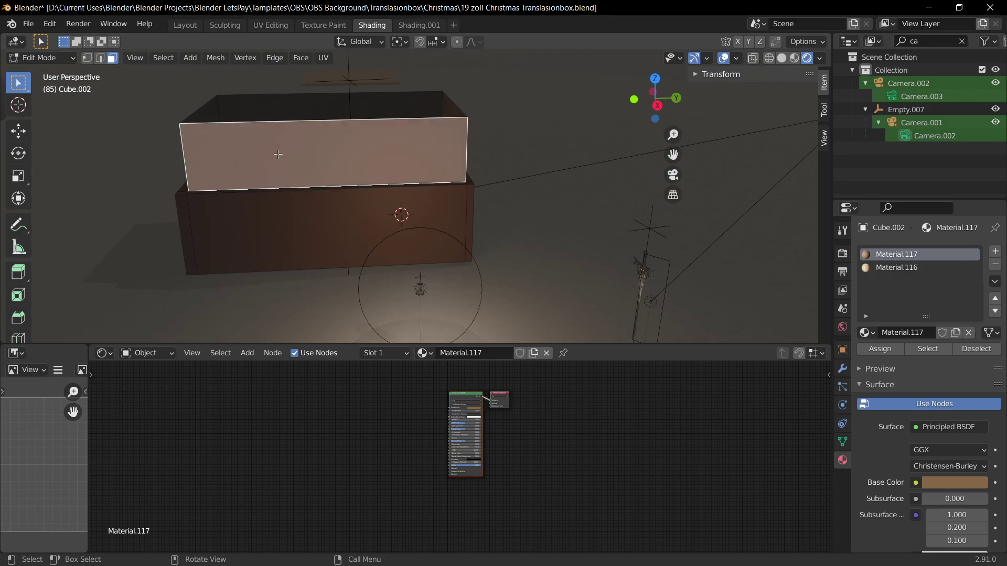
{"action": "middle_click_drag", "start_coordinate": [296, 151], "coordinate": [463, 146]}
{"action": "left_click", "coordinate": [452, 153], "text": "shift"}
{"action": "left_click", "coordinate": [506, 166], "text": "shift"}
{"action": "middle_click_drag", "start_coordinate": [384, 158], "coordinate": [589, 151]}
{"action": "left_click", "coordinate": [465, 132], "text": "shift"}
{"action": "key", "text": "x"}
{"action": "left_click", "coordinate": [464, 132]}
{"action": "scroll", "coordinate": [544, 126], "scroll_direction": "up", "scroll_amount": 4}
{"action": "middle_click_drag", "start_coordinate": [545, 125], "coordinate": [383, 152]}
{"action": "key", "text": "ctrl+s"}
{"action": "key", "text": "Tab"}
Step: Add a point light at the scene origin
{"action": "mouse_move", "coordinate": [482, 149]}
{"action": "middle_mouse_down"}
{"action": "mouse_move", "coordinate": [431, 151]}
{"action": "mouse_move", "coordinate": [471, 143]}
{"action": "middle_mouse_up"}
{"action": "key", "text": "shift+a"}
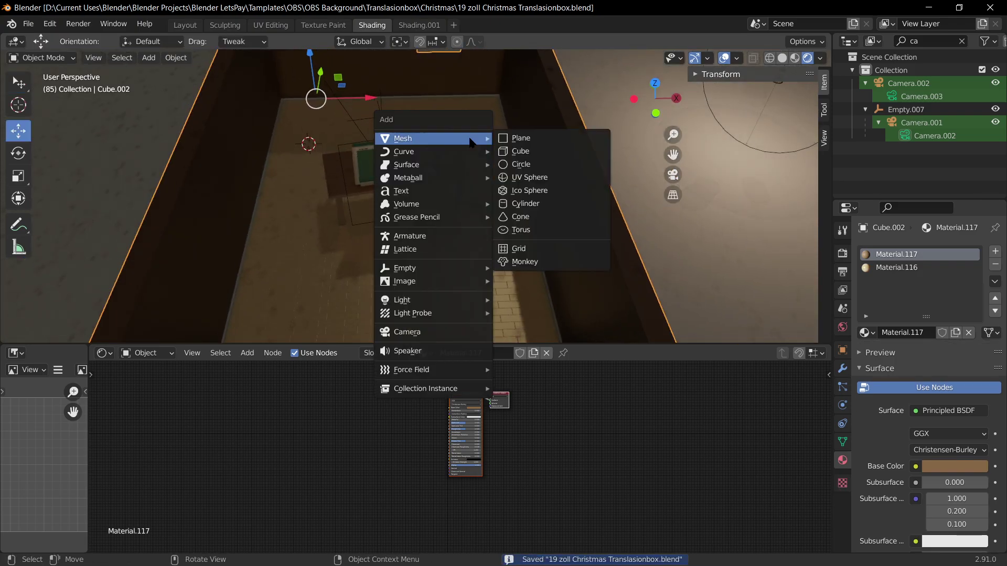
{"action": "mouse_move", "coordinate": [419, 300]}
{"action": "left_click", "coordinate": [545, 300]}
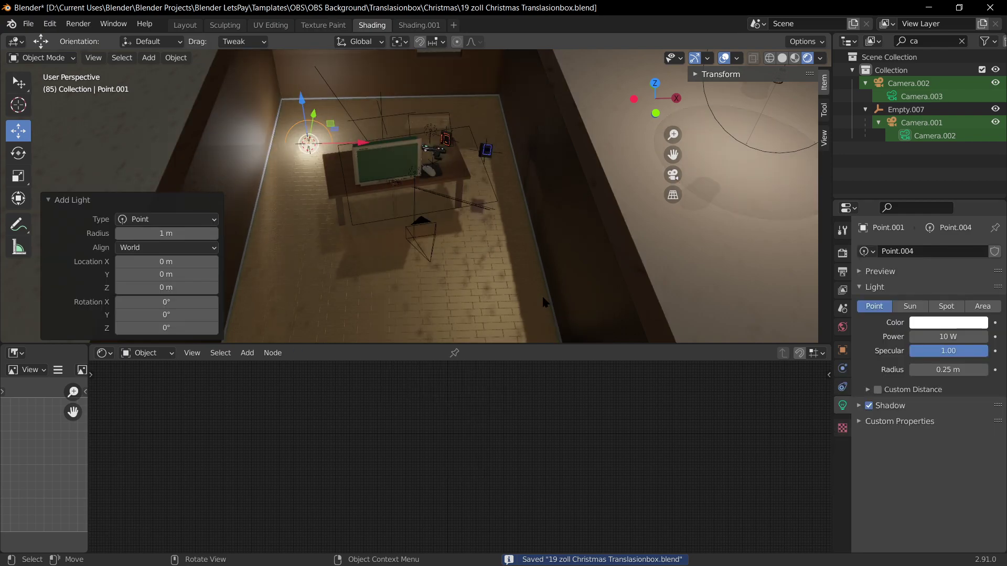
{"action": "key", "text": "alt+g"}
Step: Raise the point light by about 0.95 m along the Z axis
{"action": "middle_click_drag", "start_coordinate": [476, 238], "coordinate": [347, 145]}
{"action": "middle_click_drag", "start_coordinate": [387, 195], "coordinate": [402, 136]}
{"action": "key", "text": "g"}
{"action": "key", "text": "z"}
{"action": "left_click", "coordinate": [392, 59]}
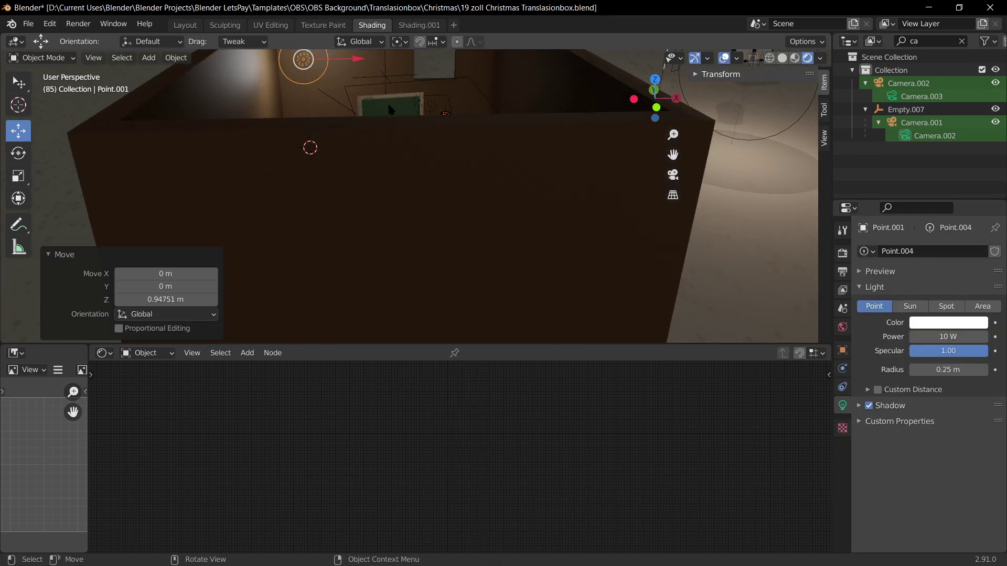
Step: Move the point light along the Y axis towards the room's interior and raise it by about 0.70 m
{"action": "middle_click_drag", "start_coordinate": [386, 100], "coordinate": [464, 145]}
{"action": "key", "text": "g"}
{"action": "key", "text": "y"}
{"action": "left_click", "coordinate": [595, 252]}
{"action": "key", "text": "g"}
{"action": "key", "text": "z"}
{"action": "left_click", "coordinate": [611, 182]}
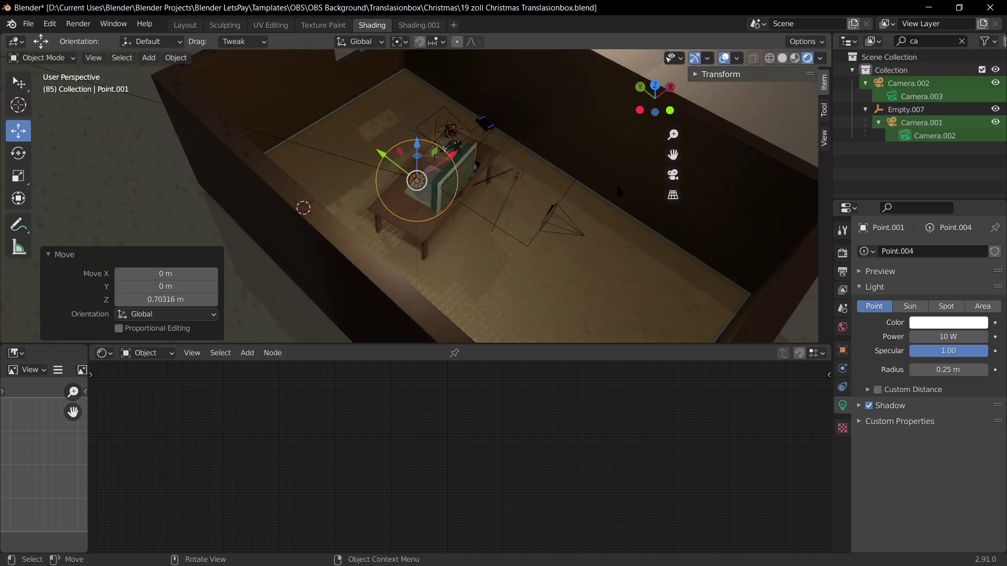
Step: Shift the point light about 0.85 m along the X axis and adjust its height
{"action": "middle_click_drag", "start_coordinate": [612, 181], "coordinate": [560, 167]}
{"action": "key", "text": "g"}
{"action": "key", "text": "x"}
{"action": "left_click", "coordinate": [684, 153]}
{"action": "key", "text": "g"}
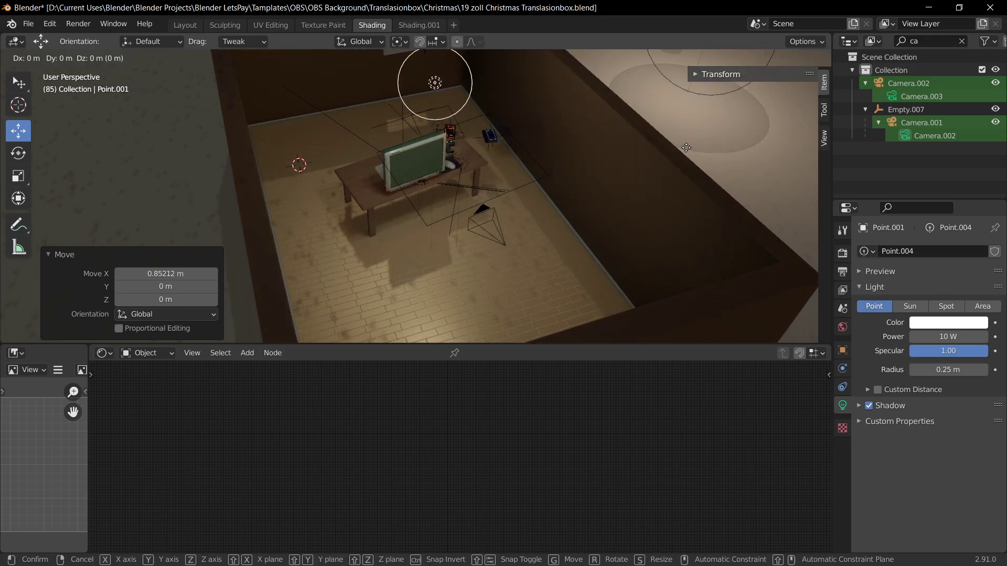
{"action": "key", "text": "z"}
{"action": "left_click", "coordinate": [663, 176]}
Step: Lower the point light by about 0.15 m along the Z axis
{"action": "middle_click_drag", "start_coordinate": [663, 176], "coordinate": [545, 242]}
{"action": "key", "text": "g"}
{"action": "key", "text": "y"}
{"action": "right_click", "coordinate": [541, 241]}
{"action": "key", "text": "g"}
{"action": "key", "text": "z"}
{"action": "left_click", "coordinate": [542, 258]}
Step: Move the point light along the Y axis towards the wall with the small blue screen and raise it by about 0.19 m
{"action": "key", "text": "g"}
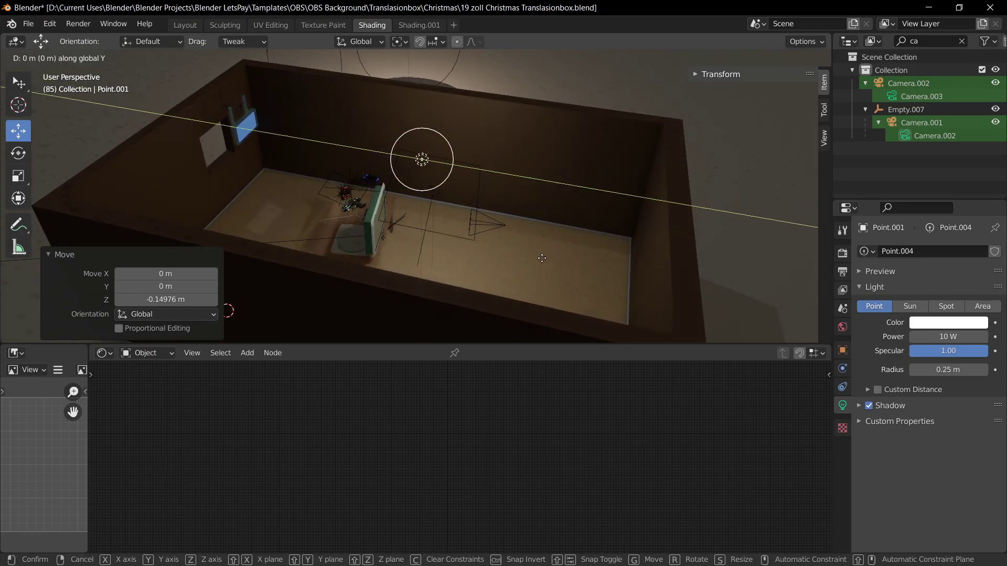
{"action": "key", "text": "y"}
{"action": "left_click", "coordinate": [502, 245]}
{"action": "middle_click_drag", "start_coordinate": [502, 244], "coordinate": [403, 177]}
{"action": "key", "text": "g"}
{"action": "key", "text": "z"}
{"action": "left_click", "coordinate": [398, 160]}
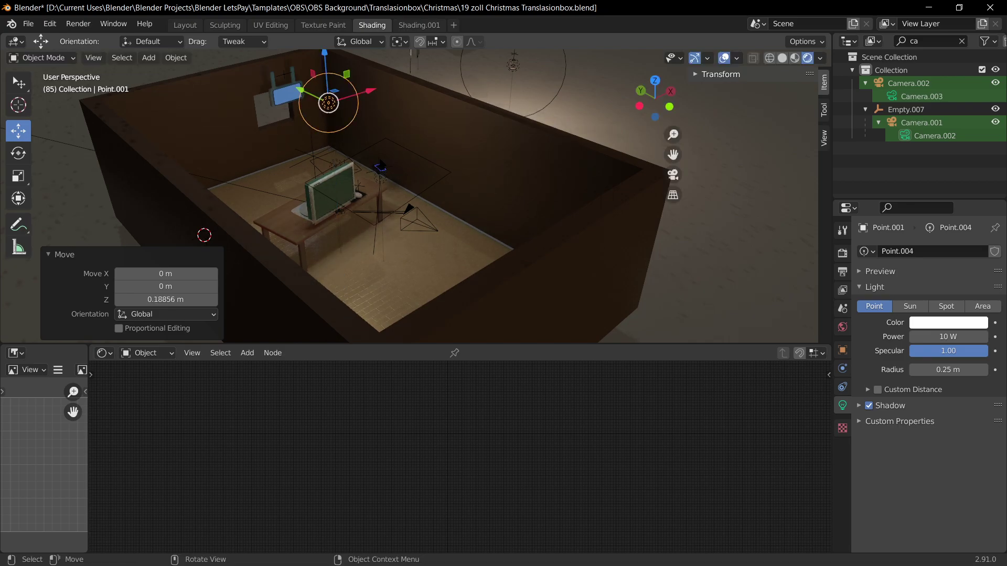
Step: Raise the point light by another 0.10 m or so along the Z axis
{"action": "middle_click_drag", "start_coordinate": [395, 91], "coordinate": [475, 110]}
{"action": "scroll", "coordinate": [431, 121], "scroll_direction": "up", "scroll_amount": 3}
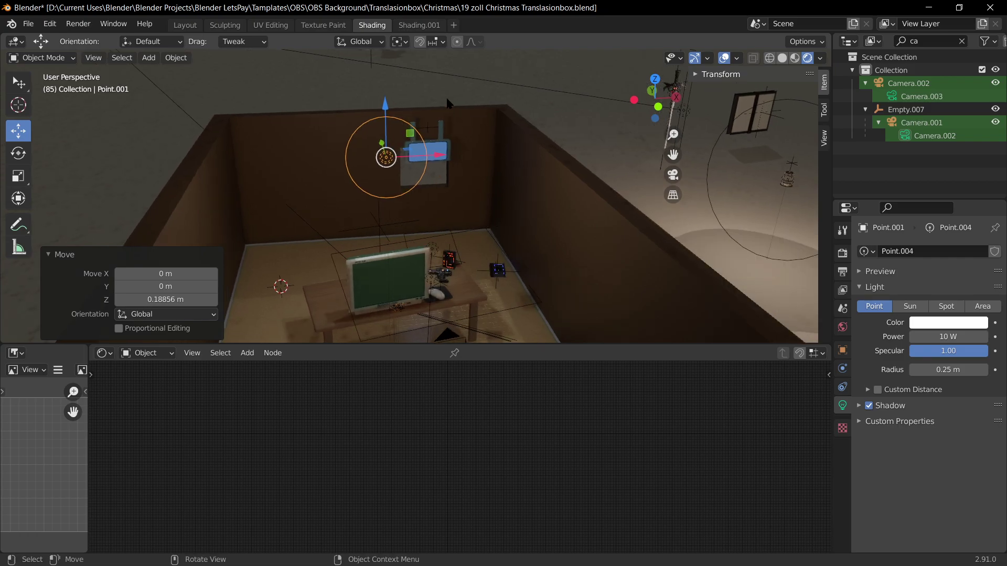
{"action": "middle_click_drag", "start_coordinate": [423, 161], "coordinate": [415, 146]}
{"action": "key", "text": "g"}
{"action": "key", "text": "z"}
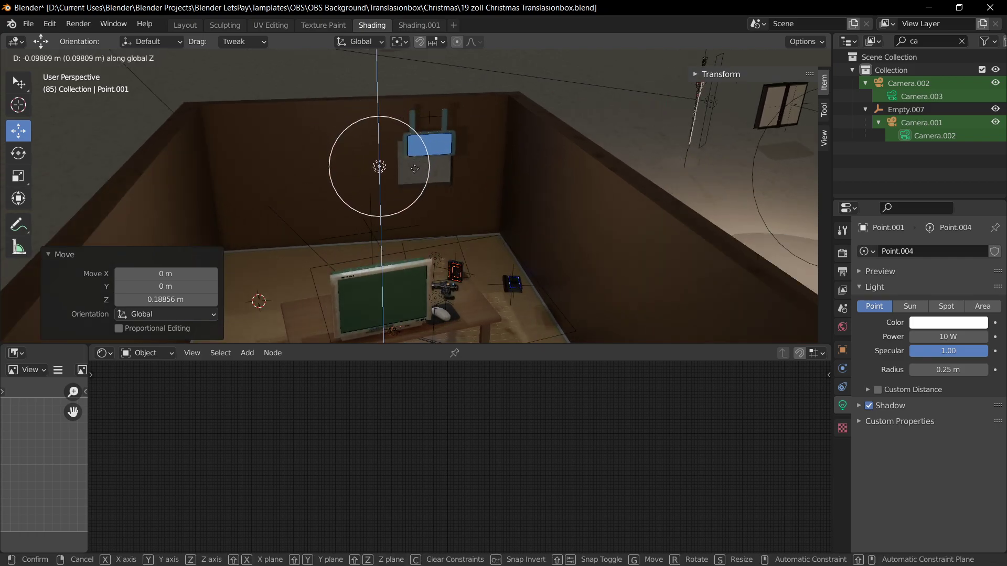
{"action": "left_click", "coordinate": [430, 128]}
Step: Change the point light's color from white to a pale warm yellow and save the file
{"action": "left_click", "coordinate": [955, 323]}
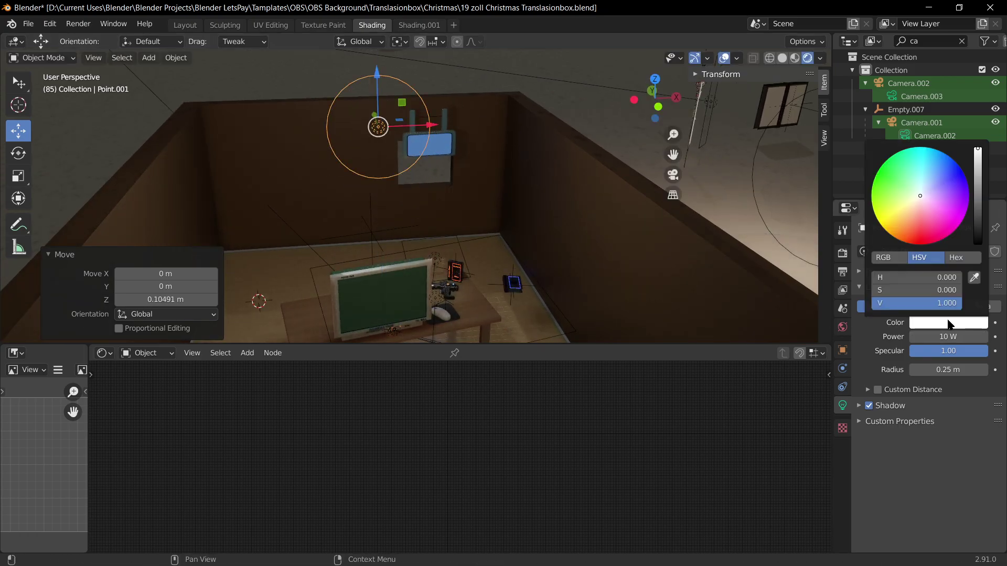
{"action": "left_click", "coordinate": [944, 324]}
{"action": "left_click_drag", "start_coordinate": [927, 192], "coordinate": [906, 206]}
{"action": "scroll", "coordinate": [534, 218], "scroll_direction": "down", "scroll_amount": 5}
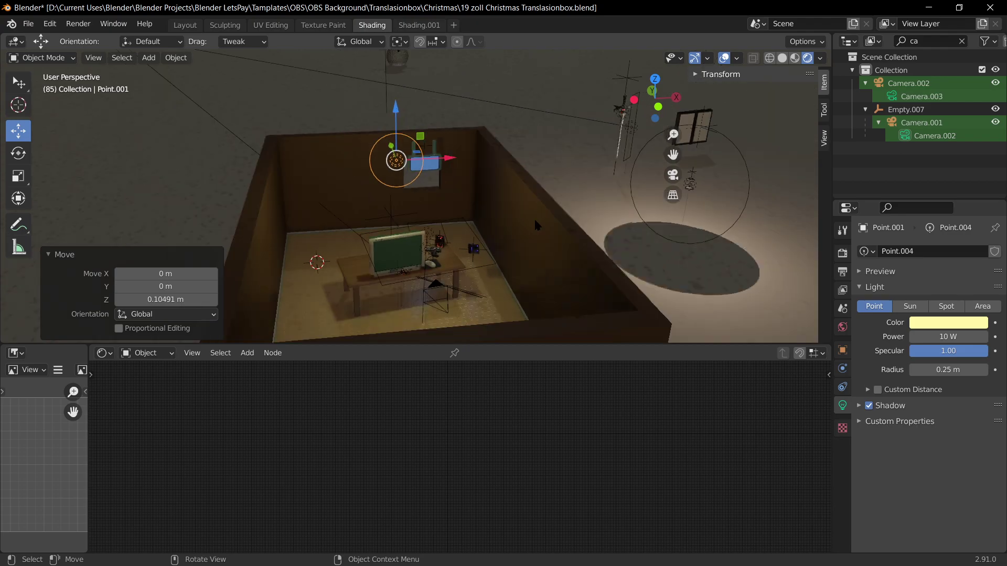
{"action": "key", "text": "ctrl+s"}
Step: Render frame 85 from the camera view and examine the whole image
{"action": "key", "text": "KP_0"}
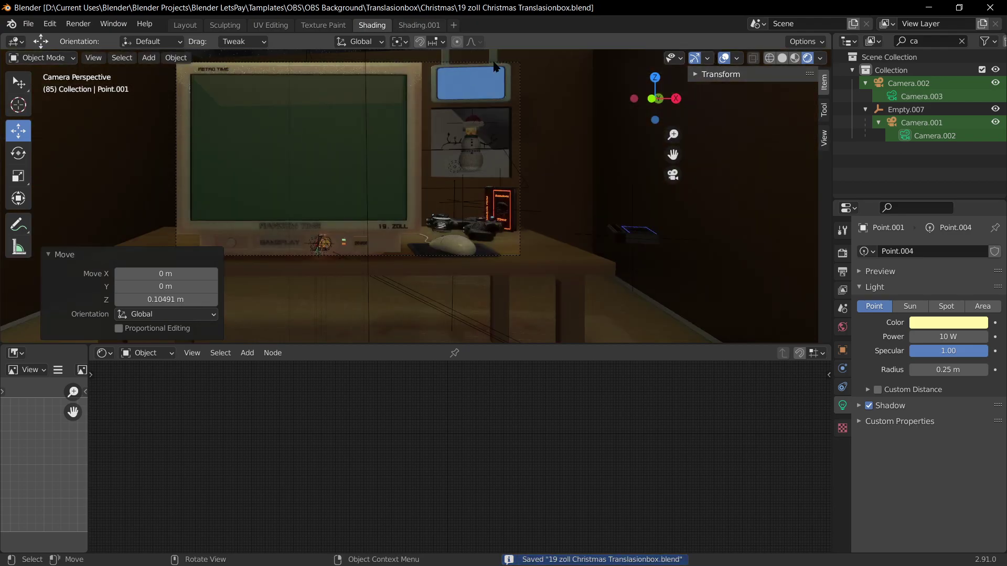
{"action": "left_click", "coordinate": [571, 137]}
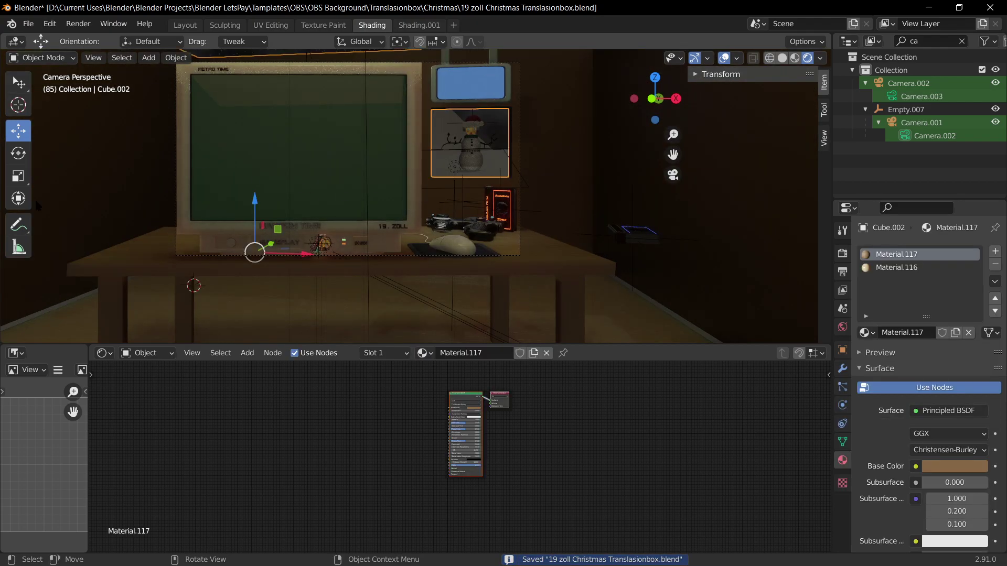
{"action": "key", "text": "F12"}
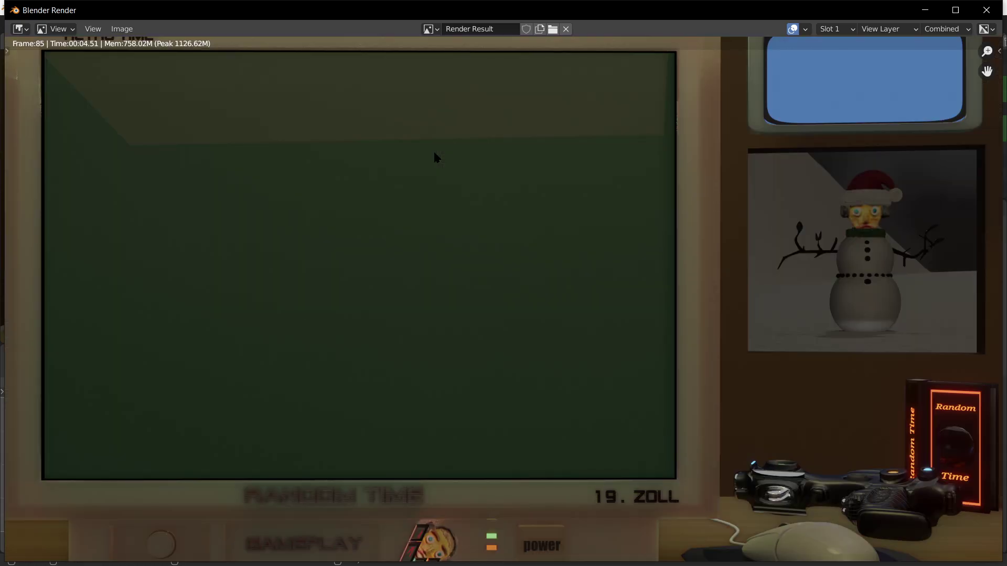
{"action": "scroll", "coordinate": [375, 196], "scroll_direction": "down", "scroll_amount": 3}
{"action": "scroll", "coordinate": [536, 260], "scroll_direction": "up", "scroll_amount": 1}
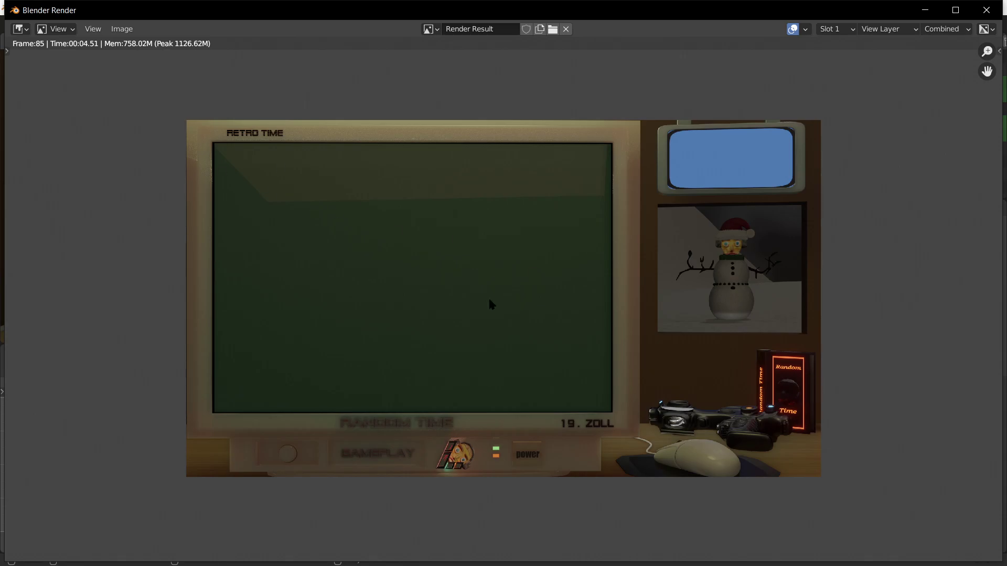
{"action": "key", "text": "Escape"}
Step: Play the animation in the camera view, stop it at frame 141 and save the file
{"action": "middle_click_drag", "start_coordinate": [532, 287], "coordinate": [556, 322]}
{"action": "scroll", "coordinate": [563, 273], "scroll_direction": "down", "scroll_amount": 12}
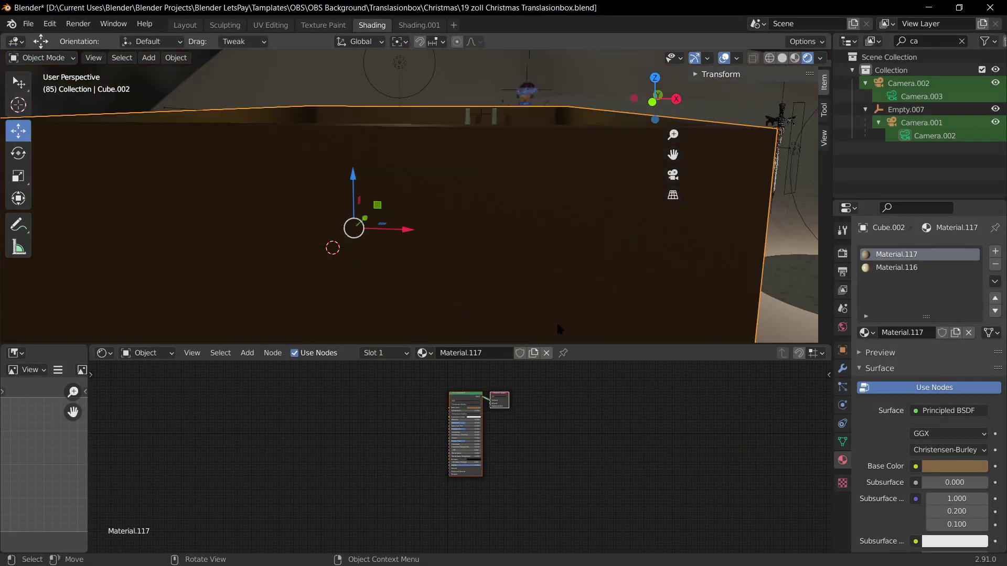
{"action": "scroll", "coordinate": [562, 239], "scroll_direction": "up", "scroll_amount": 6}
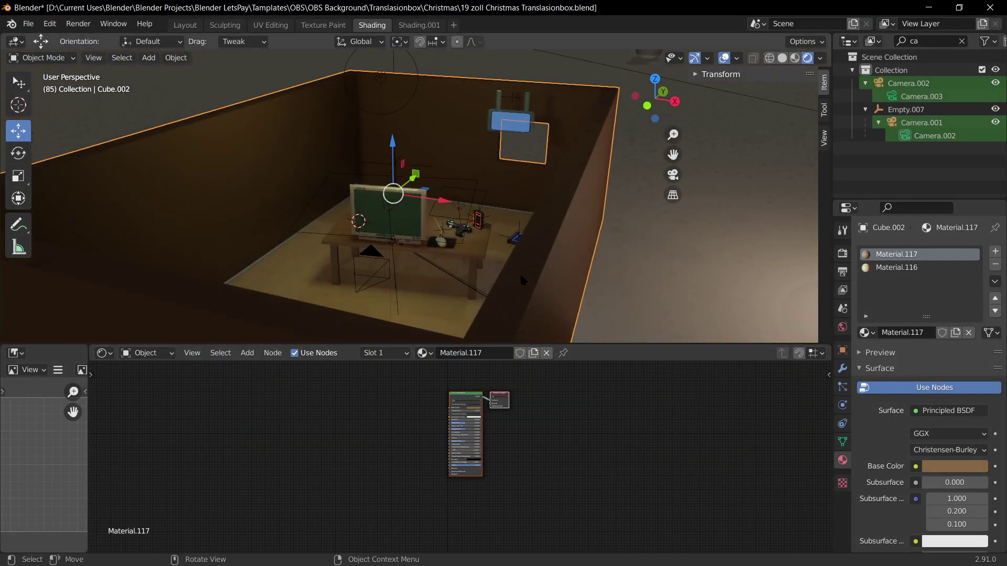
{"action": "scroll", "coordinate": [445, 256], "scroll_direction": "down", "scroll_amount": 9}
{"action": "middle_click_drag", "start_coordinate": [448, 243], "coordinate": [436, 273]}
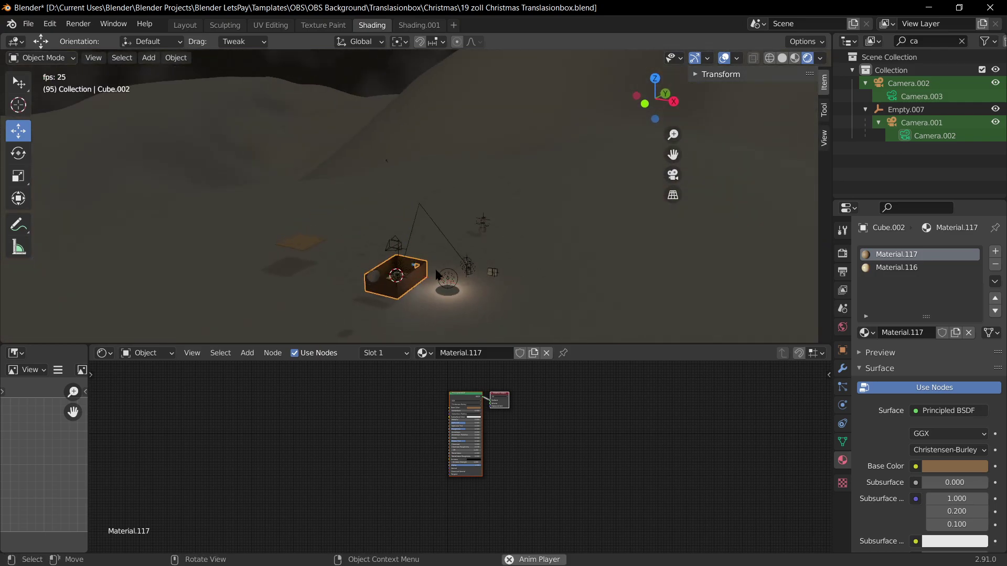
{"action": "key", "text": "KP_0"}
{"action": "key", "text": "space"}
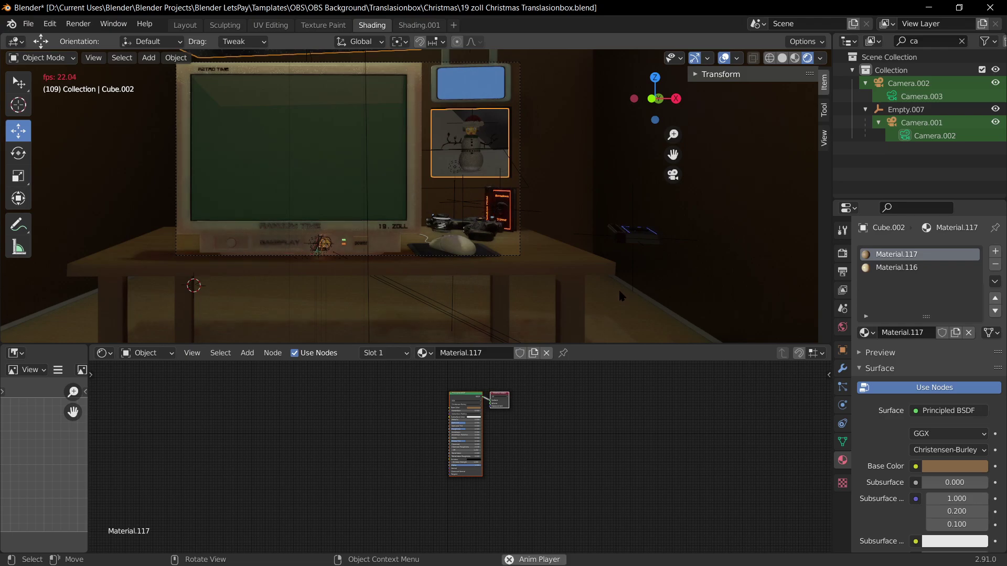
{"action": "key", "text": "space"}
{"action": "key", "text": "ctrl+s"}
Step: Render frame 141 and examine the snowfall around the snowman and the desk lighting
{"action": "key", "text": "F12"}
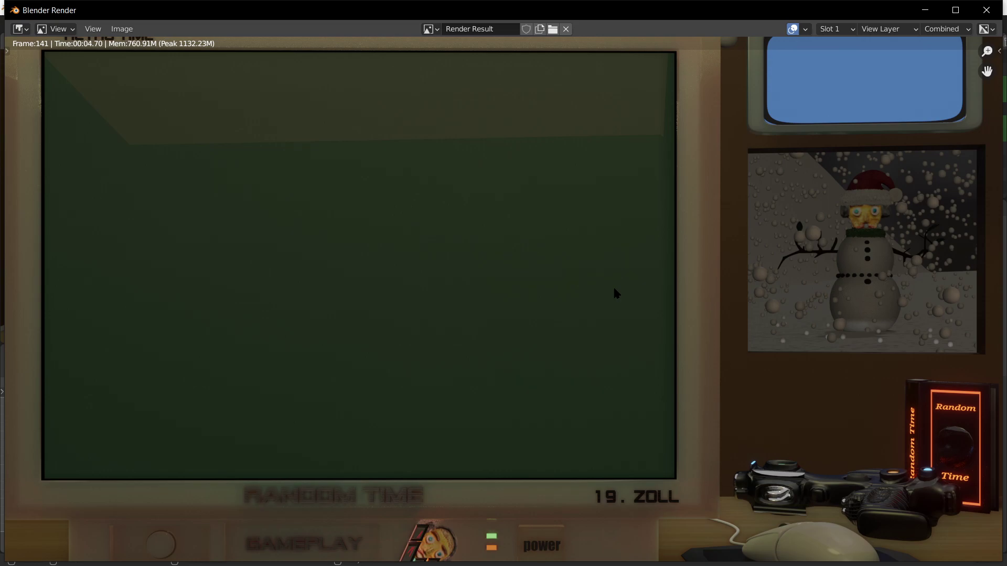
{"action": "scroll", "coordinate": [613, 291], "scroll_direction": "down", "scroll_amount": 2}
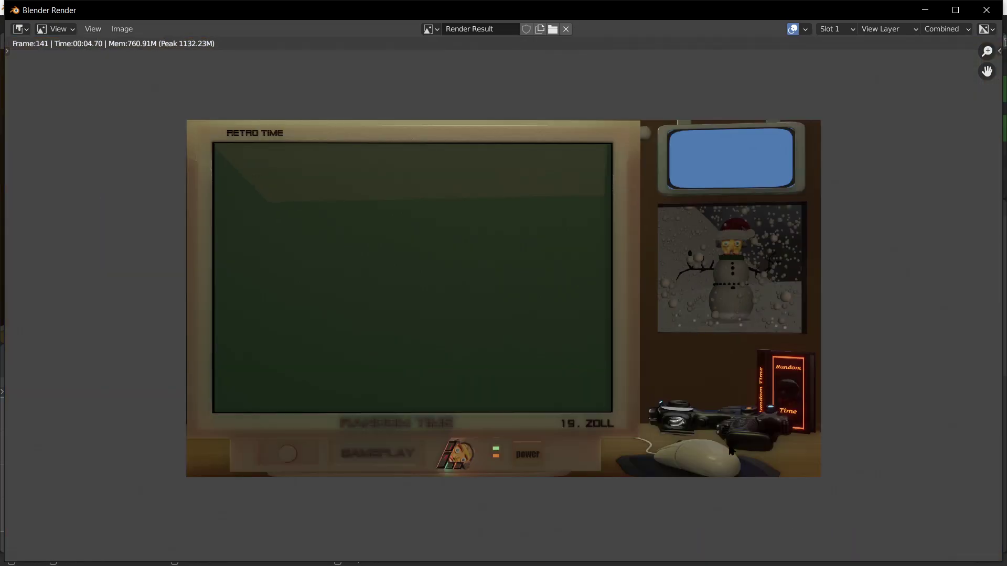
{"action": "key", "text": "Escape"}
Step: Darken the base color of the desk's material and save the file
{"action": "left_click", "coordinate": [567, 266]}
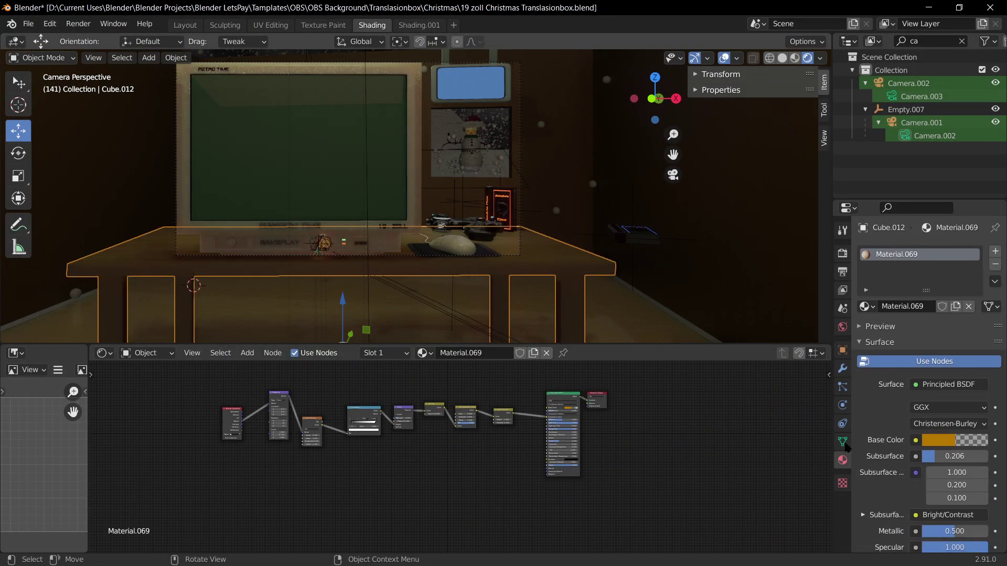
{"action": "left_click", "coordinate": [941, 441]}
{"action": "left_click_drag", "start_coordinate": [982, 285], "coordinate": [978, 309]}
{"action": "left_click", "coordinate": [671, 266]}
{"action": "key", "text": "ctrl+s"}
Step: Open the base color of the room's brown wall material while looking through the camera
{"action": "middle_click_drag", "start_coordinate": [464, 165], "coordinate": [476, 182]}
{"action": "scroll", "coordinate": [476, 182], "scroll_direction": "down", "scroll_amount": 3}
{"action": "scroll", "coordinate": [476, 185], "scroll_direction": "down", "scroll_amount": 4}
{"action": "middle_click_drag", "start_coordinate": [578, 221], "coordinate": [419, 192]}
{"action": "scroll", "coordinate": [424, 160], "scroll_direction": "up", "scroll_amount": 3}
{"action": "scroll", "coordinate": [424, 160], "scroll_direction": "up", "scroll_amount": 3}
{"action": "scroll", "coordinate": [559, 222], "scroll_direction": "up", "scroll_amount": 1}
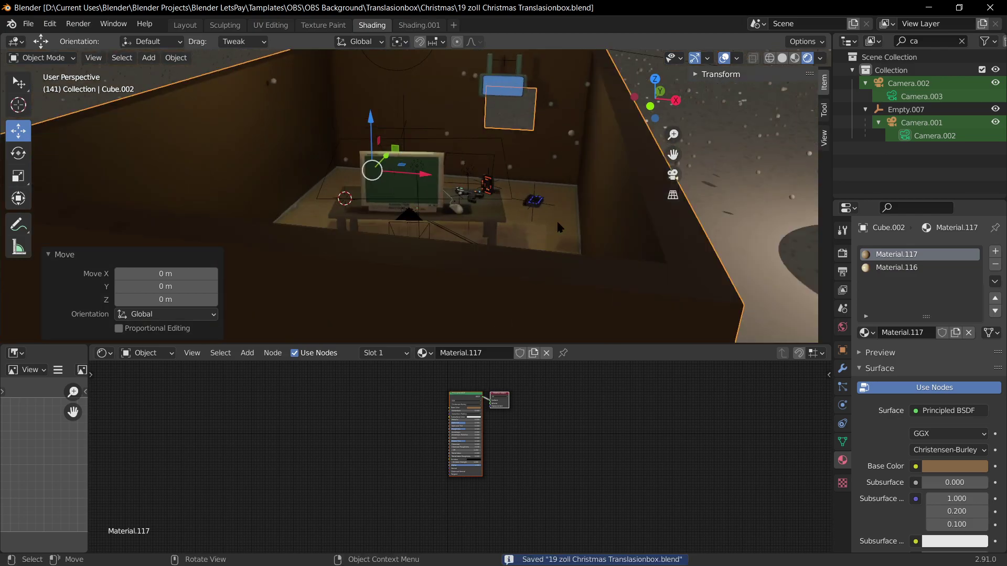
{"action": "key", "text": "KP_0"}
{"action": "scroll", "coordinate": [559, 219], "scroll_direction": "up", "scroll_amount": 2}
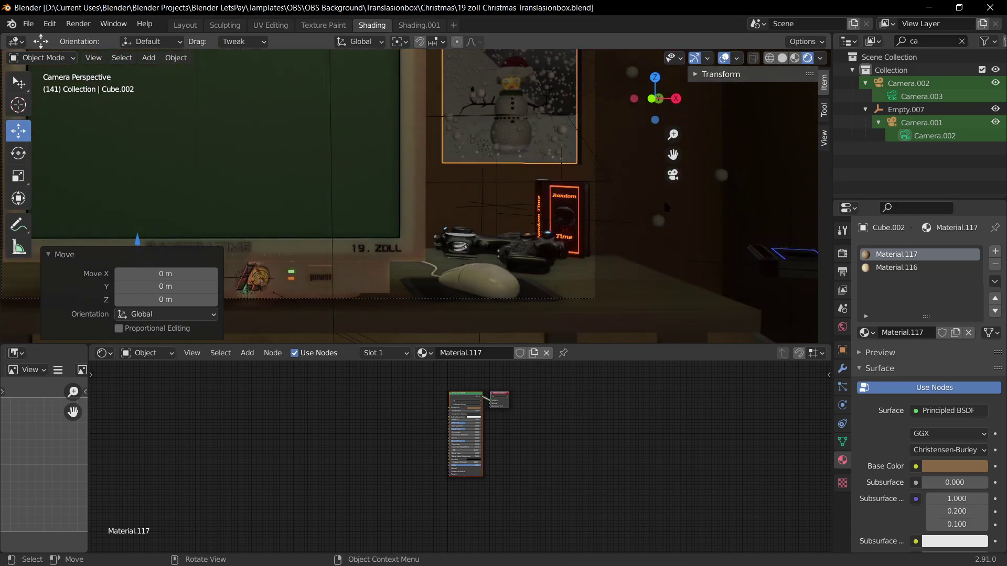
{"action": "left_click", "coordinate": [575, 149]}
{"action": "left_click", "coordinate": [575, 148]}
{"action": "left_click", "coordinate": [937, 469]}
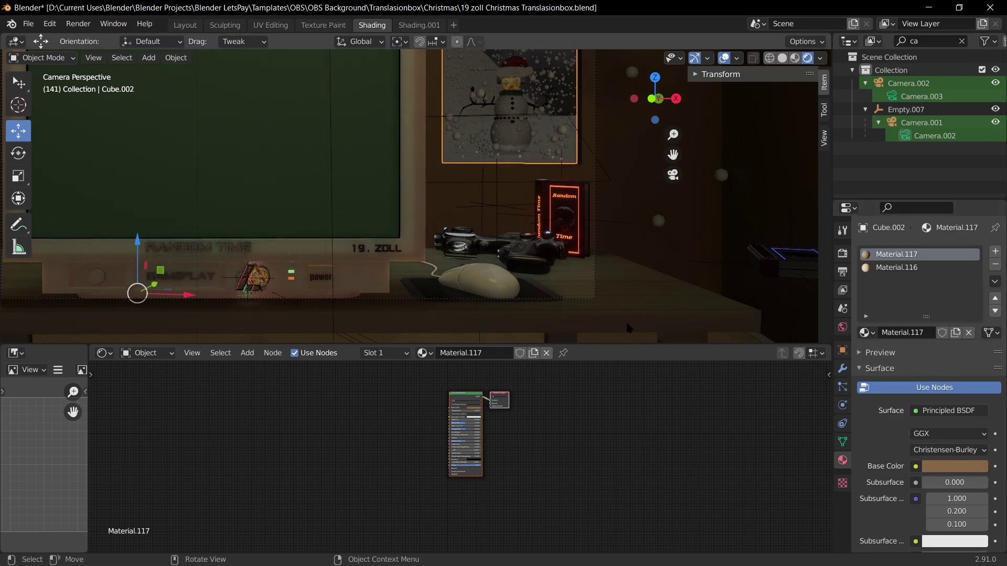
Step: Try assigning the separate floating plane's Material.029 to the room's first material slot
{"action": "middle_click_drag", "start_coordinate": [531, 234], "coordinate": [558, 272]}
{"action": "scroll", "coordinate": [552, 221], "scroll_direction": "down", "scroll_amount": 3}
{"action": "left_click", "coordinate": [539, 257]}
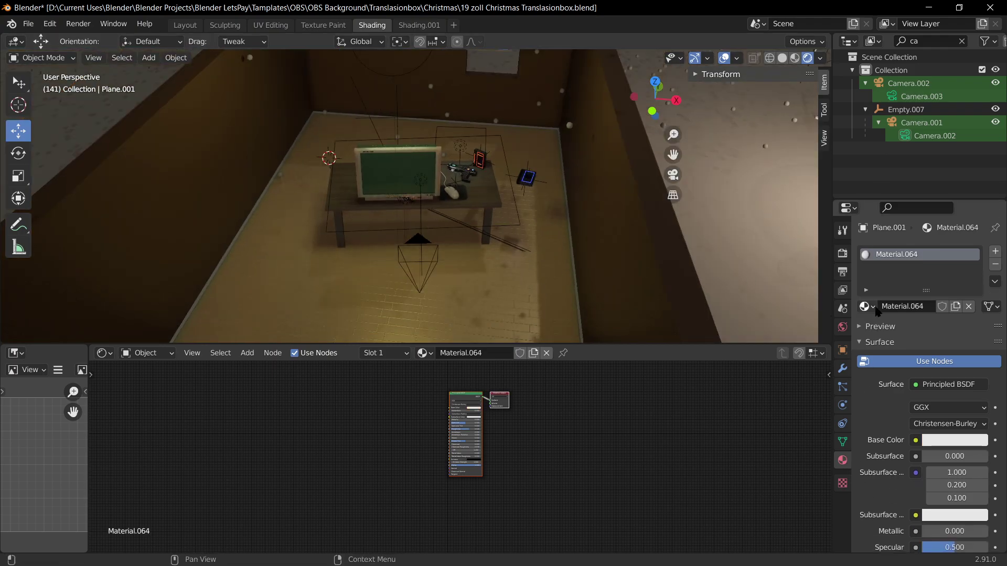
{"action": "left_click", "coordinate": [470, 317]}
{"action": "left_click_drag", "start_coordinate": [863, 332], "coordinate": [466, 93]}
{"action": "scroll", "coordinate": [427, 181], "scroll_direction": "down", "scroll_amount": 5}
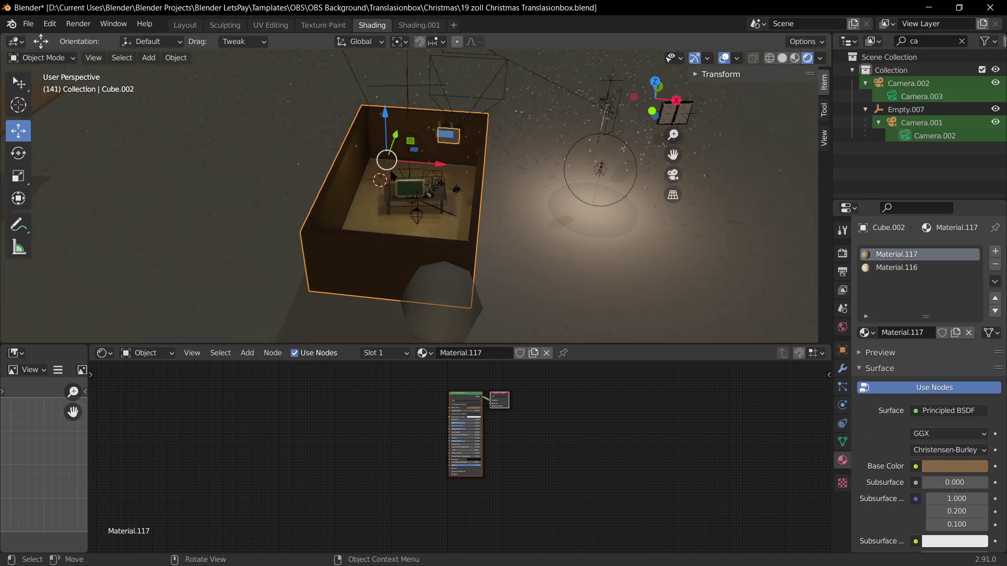
{"action": "scroll", "coordinate": [399, 171], "scroll_direction": "down", "scroll_amount": 5}
{"action": "left_click", "coordinate": [216, 159]}
{"action": "scroll", "coordinate": [231, 160], "scroll_direction": "up", "scroll_amount": 4}
{"action": "left_click_drag", "start_coordinate": [865, 307], "coordinate": [388, 130]}
{"action": "scroll", "coordinate": [388, 130], "scroll_direction": "up", "scroll_amount": 4}
{"action": "left_click", "coordinate": [351, 104]}
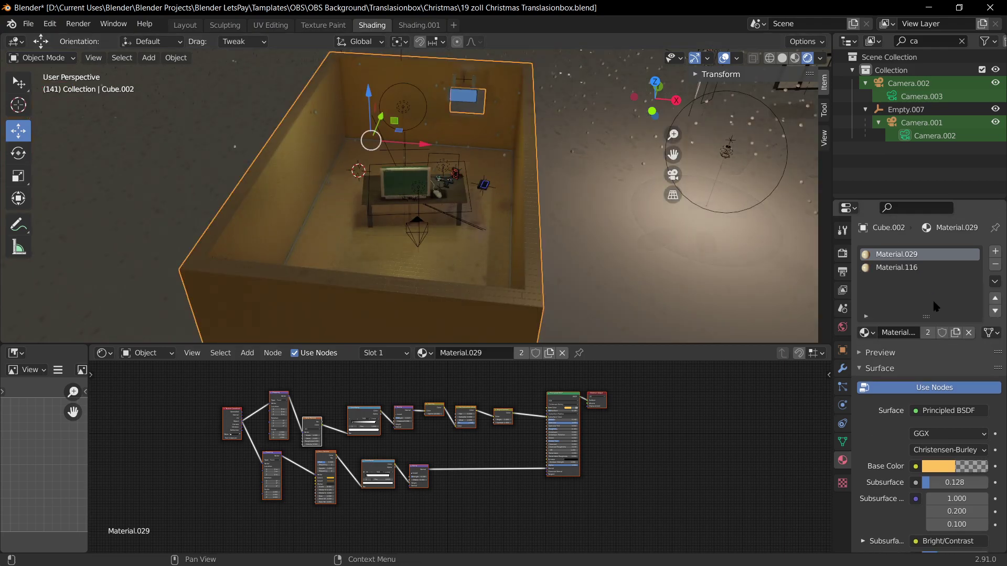
Step: Remove both material slots from the room box
{"action": "left_click", "coordinate": [995, 264]}
{"action": "left_click", "coordinate": [994, 265]}
{"action": "scroll", "coordinate": [272, 118], "scroll_direction": "down", "scroll_amount": 3}
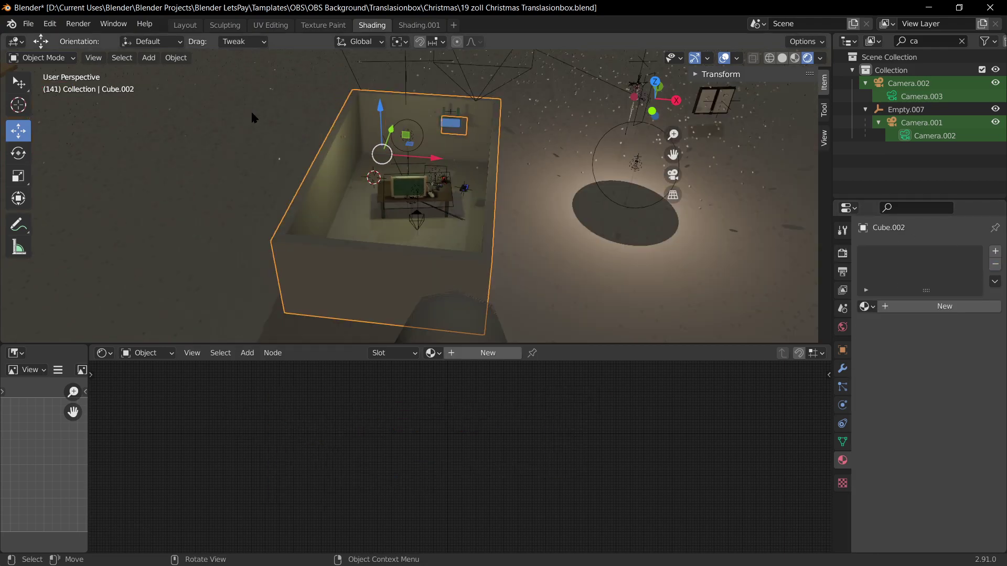
Step: Assign the separate floating plane's Material.029 to the room box as its only material
{"action": "scroll", "coordinate": [150, 114], "scroll_direction": "down", "scroll_amount": 3}
{"action": "left_click", "coordinate": [192, 148]}
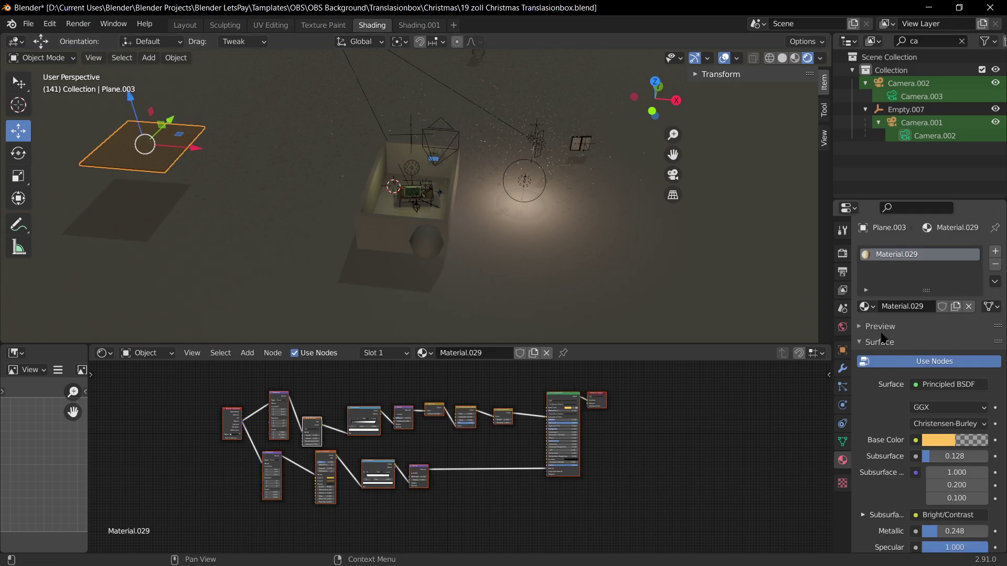
{"action": "left_click", "coordinate": [866, 306]}
{"action": "left_click", "coordinate": [897, 306]}
{"action": "left_click_drag", "start_coordinate": [847, 300], "coordinate": [391, 153]}
{"action": "scroll", "coordinate": [391, 153], "scroll_direction": "up", "scroll_amount": 7}
{"action": "left_click", "coordinate": [357, 107]}
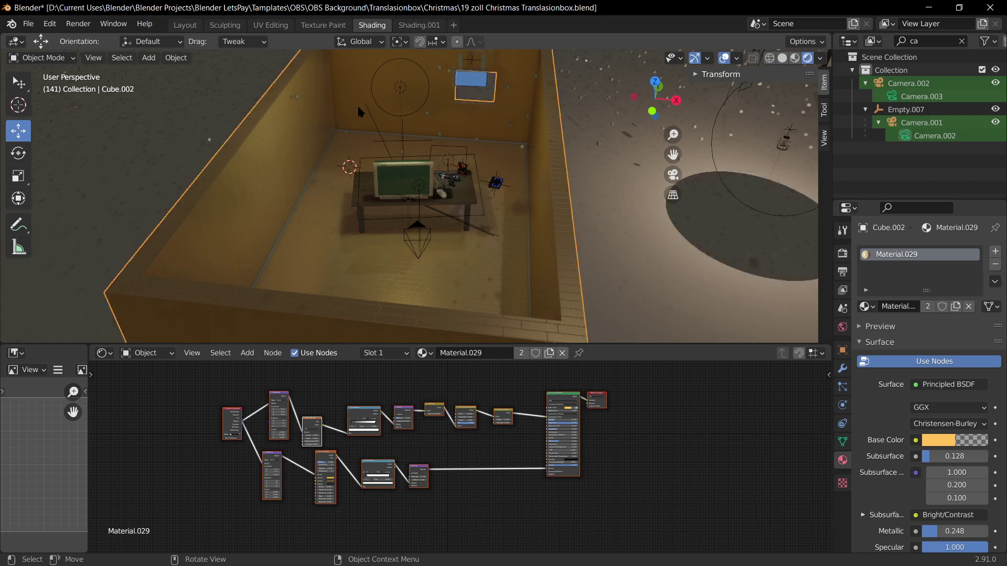
Step: Make the room's material a single-user copy and save the file
{"action": "left_click", "coordinate": [928, 306]}
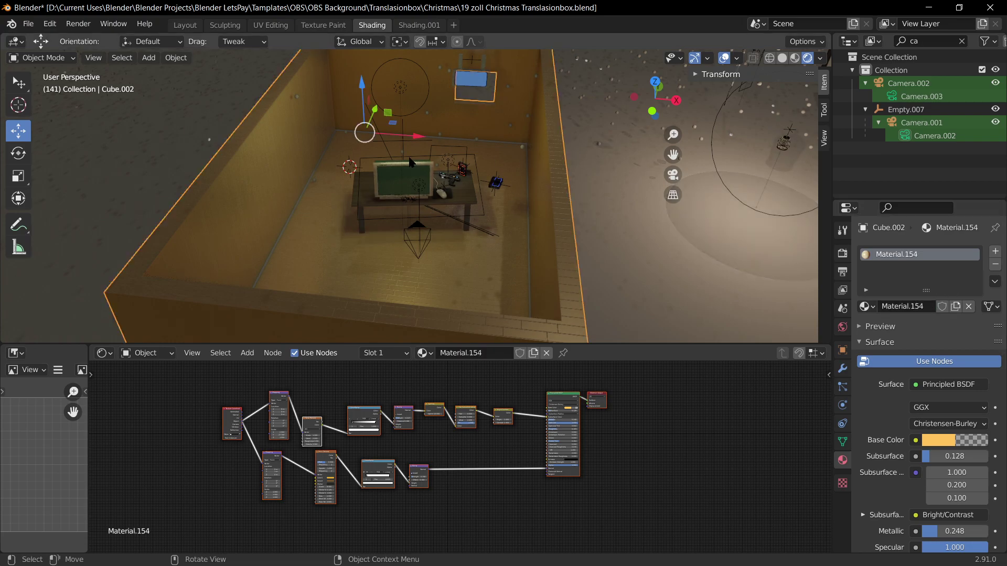
{"action": "key", "text": "ctrl+s"}
{"action": "key", "text": "KP_0"}
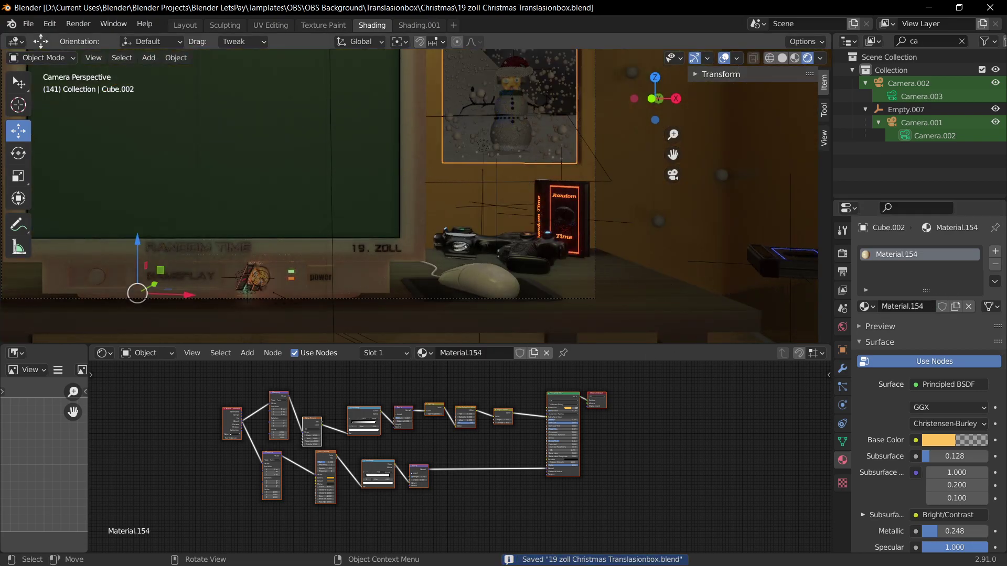
{"action": "scroll", "coordinate": [483, 176], "scroll_direction": "down", "scroll_amount": 2}
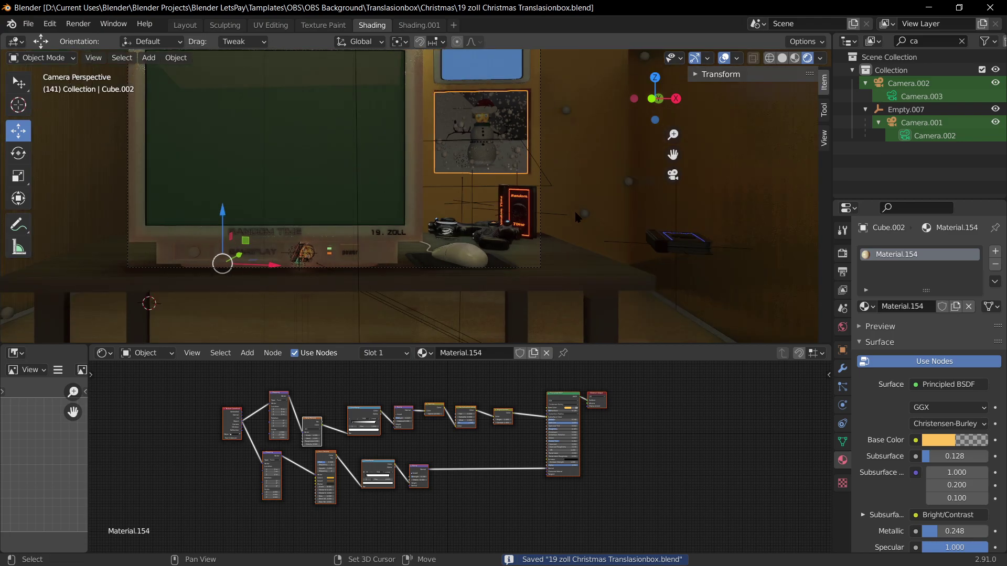
{"action": "scroll", "coordinate": [575, 217], "scroll_direction": "up", "scroll_amount": 5}
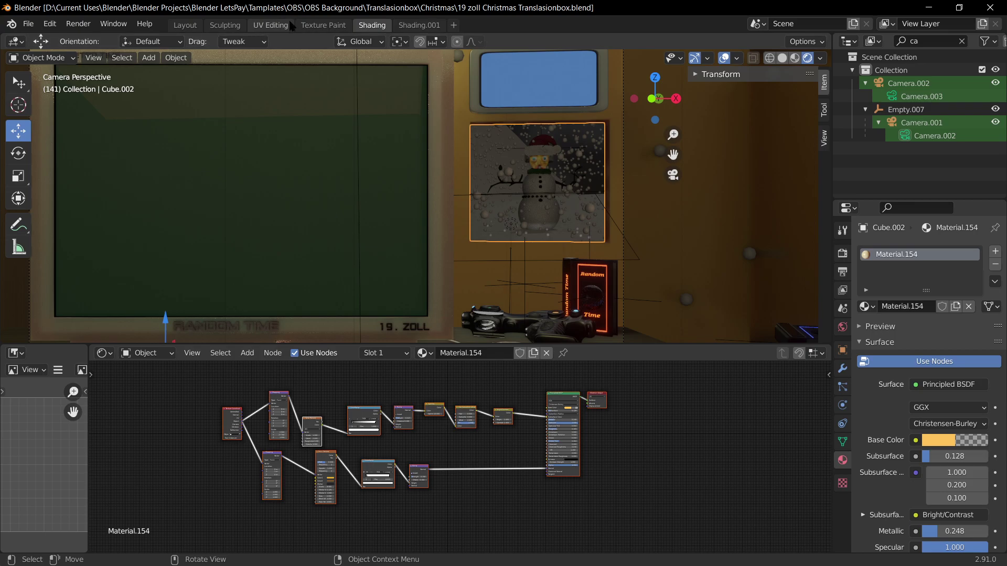
Step: Check the camera view in the Layout workspace and return to the Shading workspace
{"action": "left_click", "coordinate": [194, 26]}
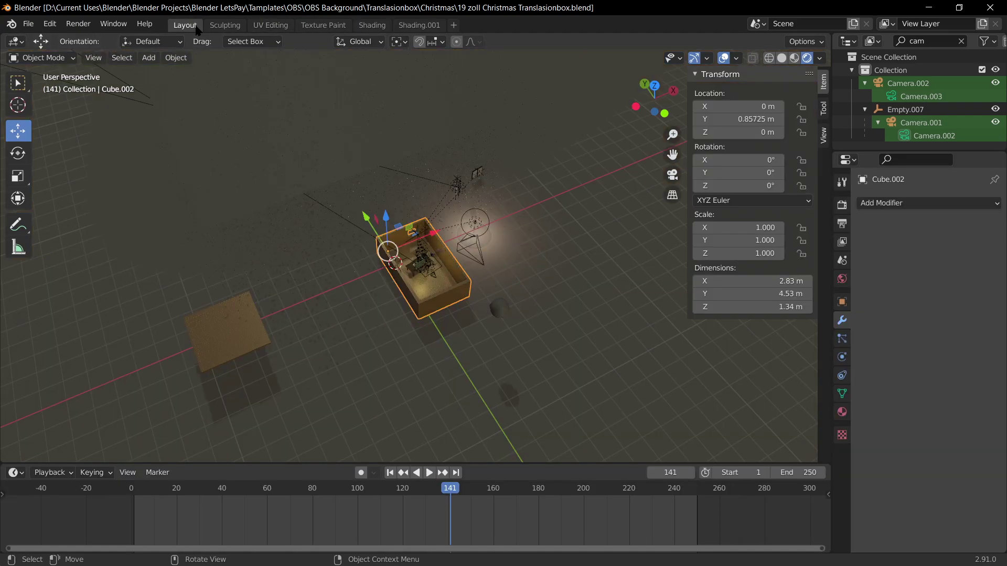
{"action": "left_click", "coordinate": [603, 193]}
{"action": "key", "text": "KP_0"}
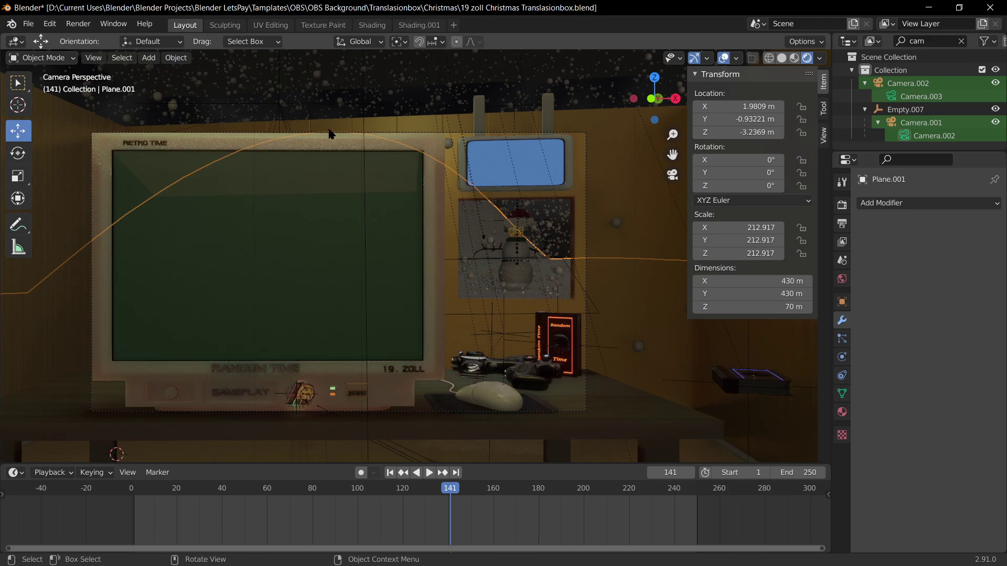
{"action": "left_click", "coordinate": [371, 26]}
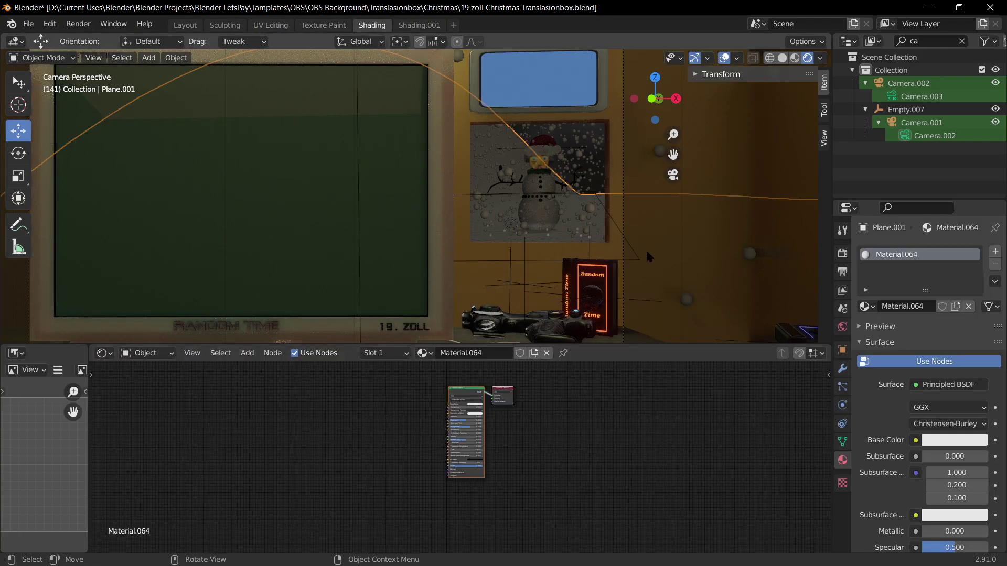
Step: Set the strength of the Bump node fed by the brick texture to 1.000 in the room's material
{"action": "left_click", "coordinate": [707, 237]}
{"action": "scroll", "coordinate": [457, 472], "scroll_direction": "up", "scroll_amount": 8}
{"action": "middle_click_drag", "start_coordinate": [457, 473], "coordinate": [668, 486]}
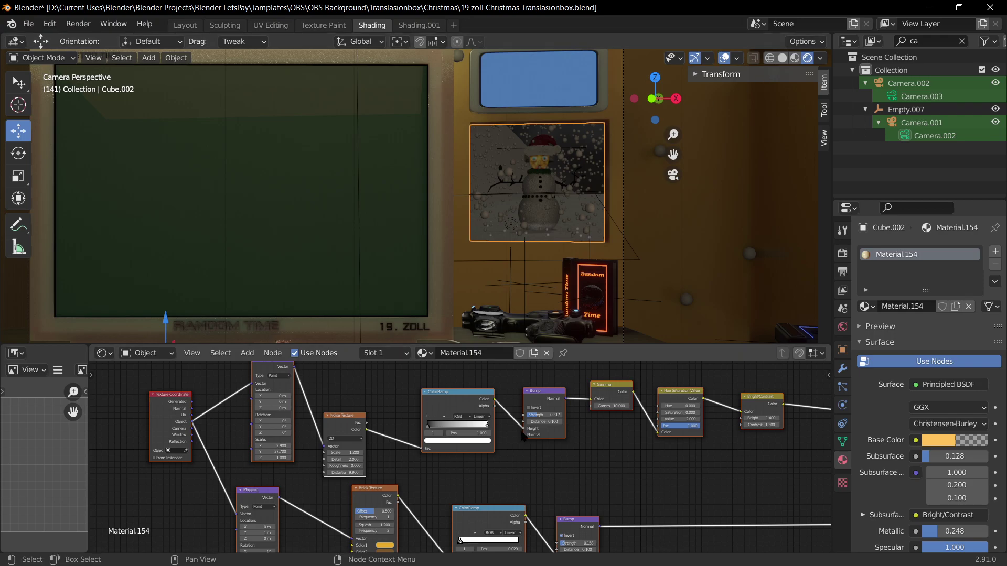
{"action": "scroll", "coordinate": [452, 480], "scroll_direction": "up", "scroll_amount": 2}
{"action": "middle_click_drag", "start_coordinate": [452, 472], "coordinate": [270, 407]}
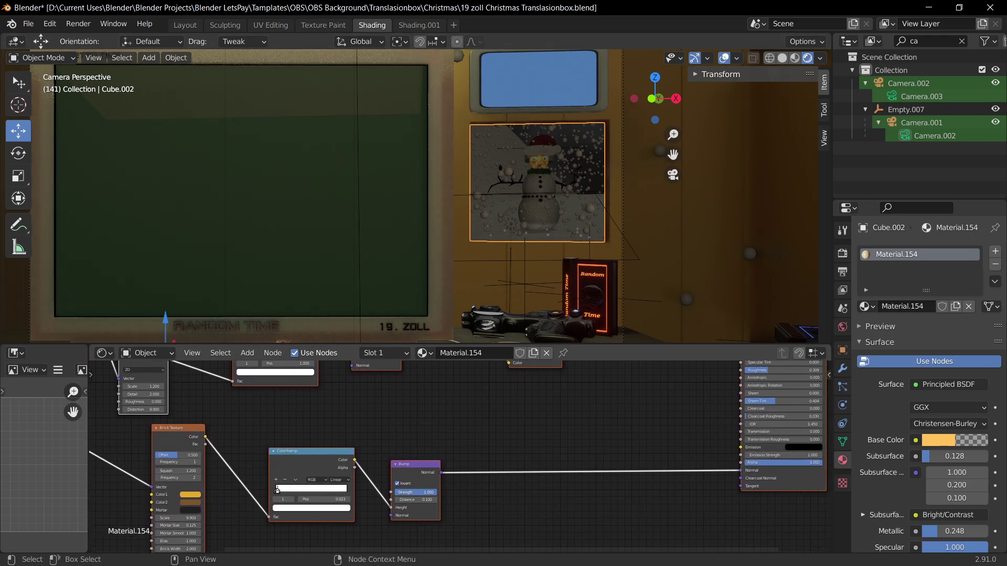
Step: Set the scale of the room material's Brick Texture node to about 48.9
{"action": "scroll", "coordinate": [609, 203], "scroll_direction": "down", "scroll_amount": 3}
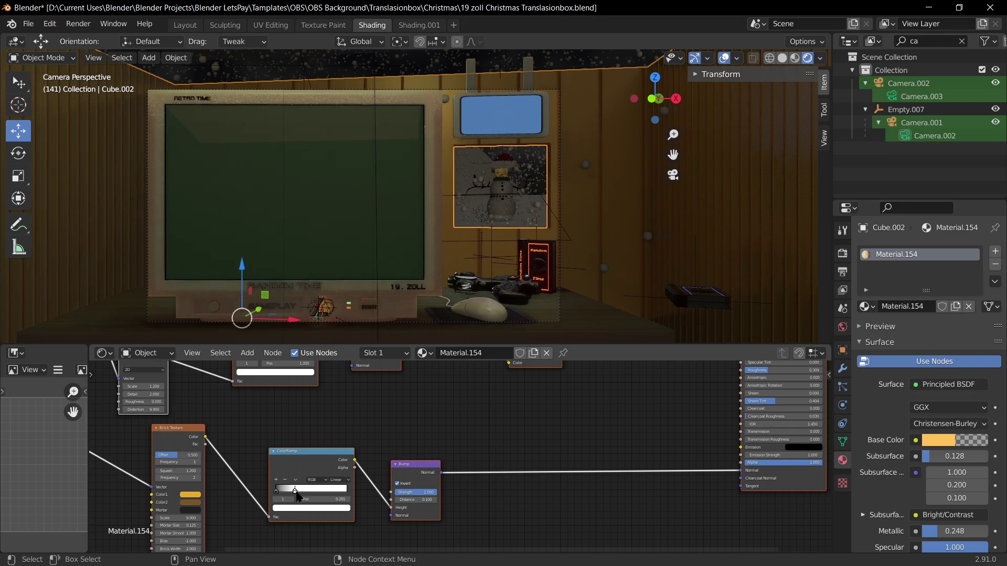
{"action": "middle_click_drag", "start_coordinate": [253, 470], "coordinate": [445, 442]}
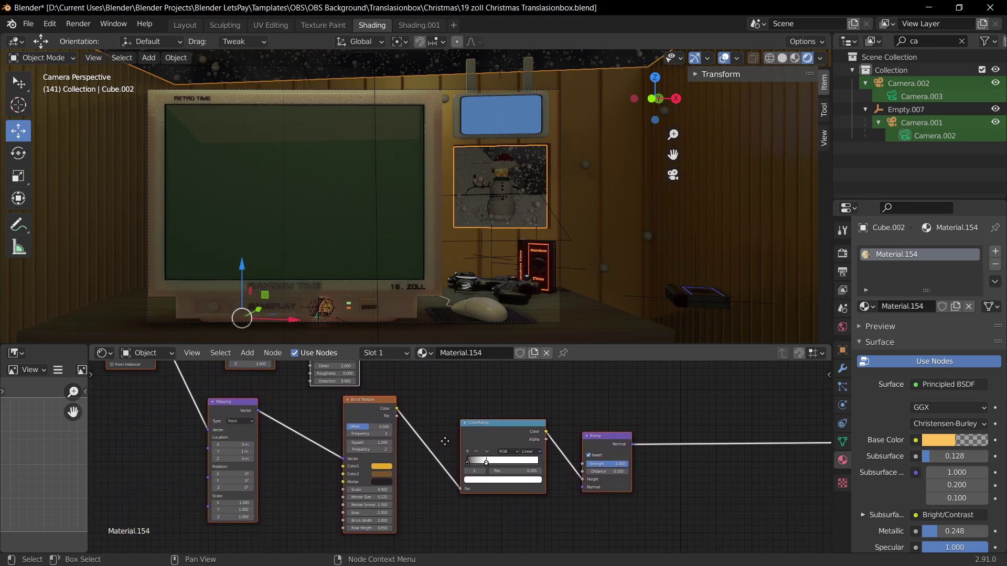
{"action": "left_click_drag", "start_coordinate": [370, 489], "coordinate": [465, 490]}
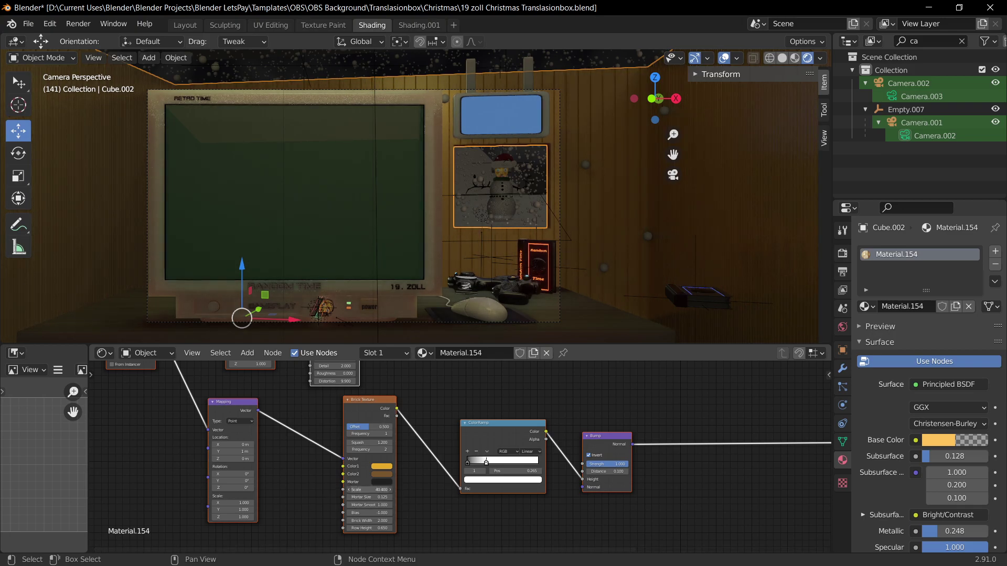
{"action": "left_click_drag", "start_coordinate": [473, 489], "coordinate": [491, 490]}
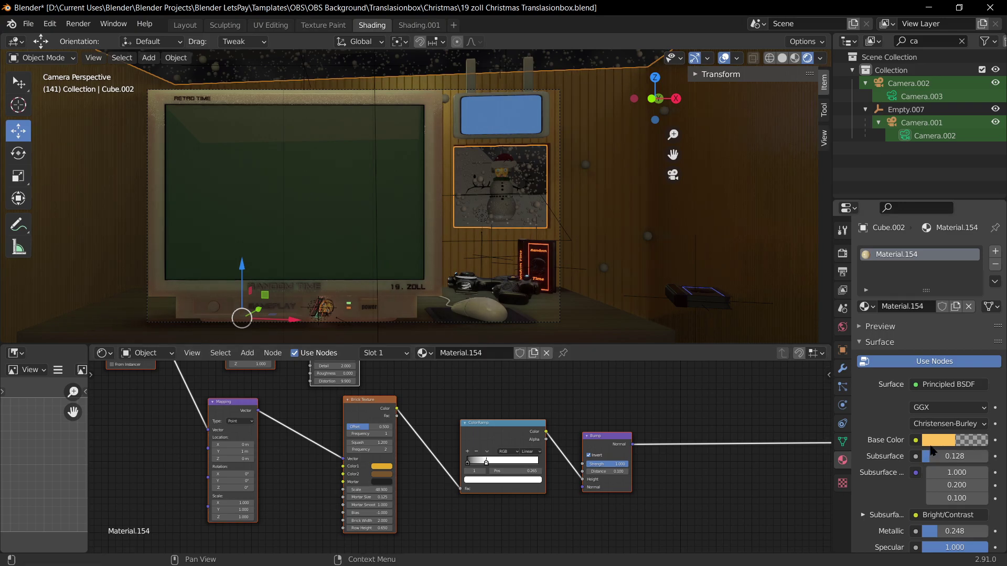
Step: Change the room material's base color to a dark red, its specular to 0.661 and its roughness to 0.923
{"action": "left_click", "coordinate": [938, 441]}
{"action": "left_click_drag", "start_coordinate": [916, 325], "coordinate": [909, 334]}
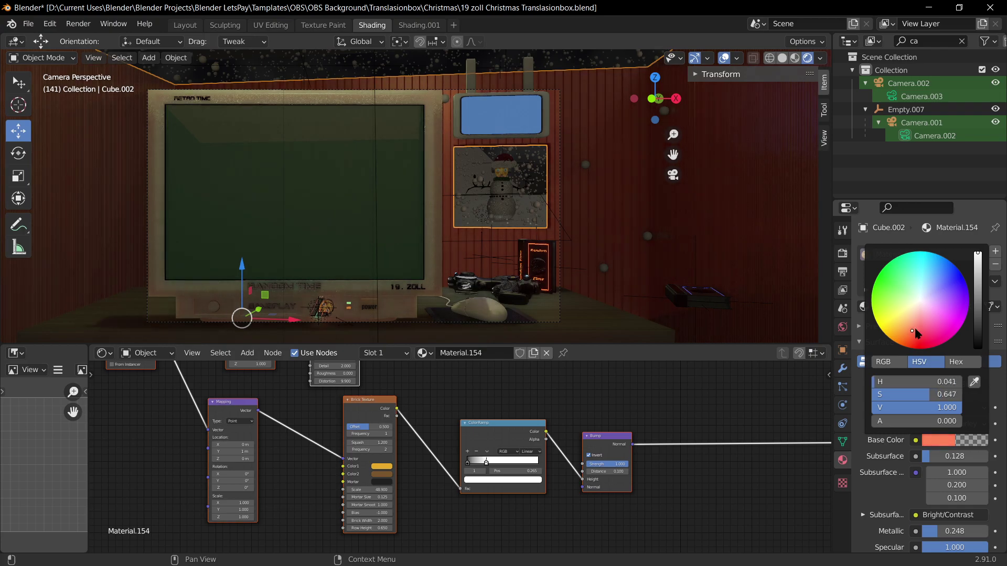
{"action": "left_click_drag", "start_coordinate": [977, 252], "coordinate": [977, 303]}
{"action": "scroll", "coordinate": [954, 498], "scroll_direction": "down", "scroll_amount": 3}
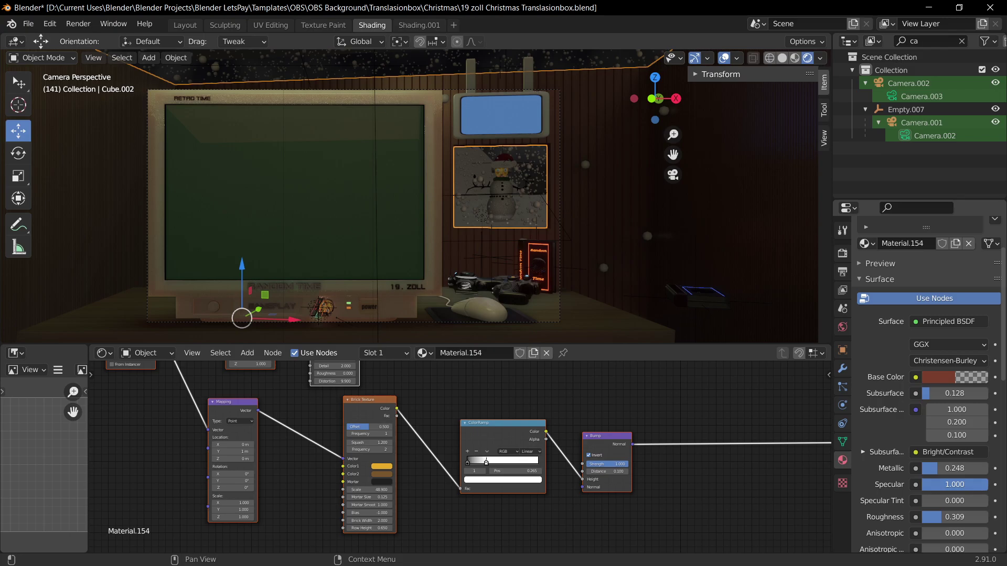
{"action": "left_click_drag", "start_coordinate": [944, 517], "coordinate": [975, 517]}
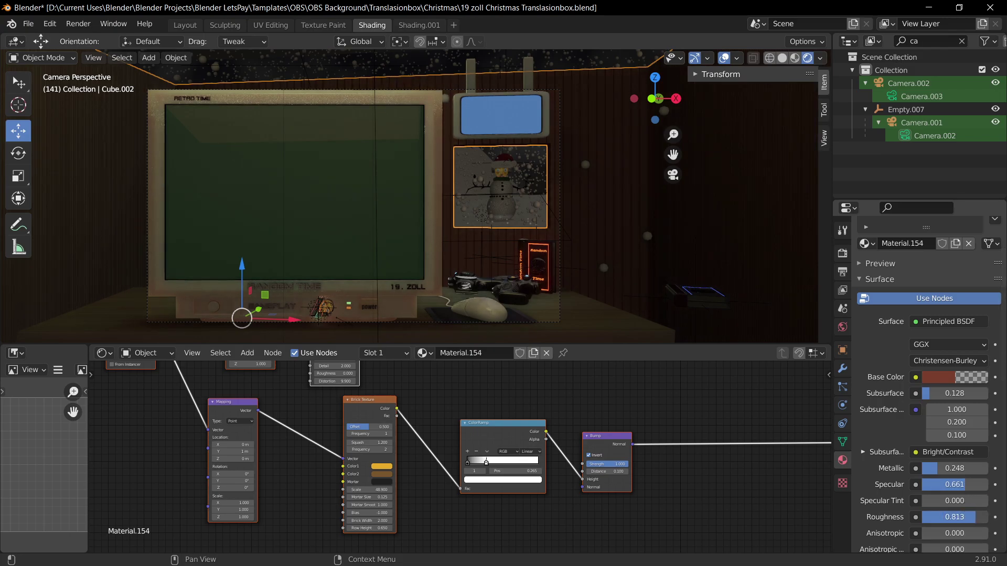
Step: Darken the room material's base color to a value of 0.332 and shift its hue from red to brown
{"action": "left_click", "coordinate": [962, 377]}
{"action": "mouse_move", "coordinate": [978, 242]}
{"action": "left_mouse_down"}
{"action": "mouse_move", "coordinate": [977, 270]}
{"action": "mouse_move", "coordinate": [978, 254]}
{"action": "left_mouse_up"}
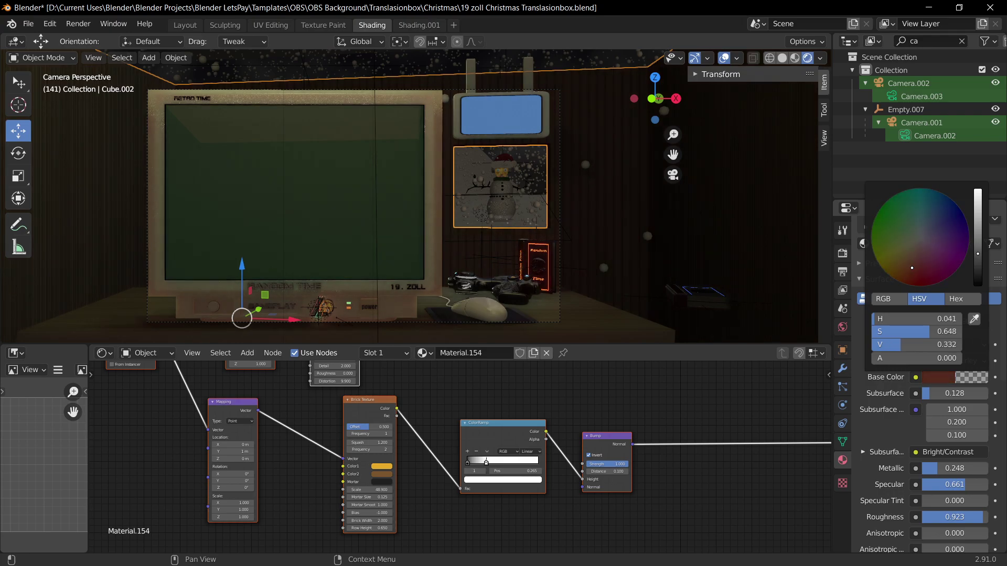
{"action": "left_click_drag", "start_coordinate": [915, 254], "coordinate": [908, 268]}
{"action": "scroll", "coordinate": [612, 218], "scroll_direction": "up", "scroll_amount": 3}
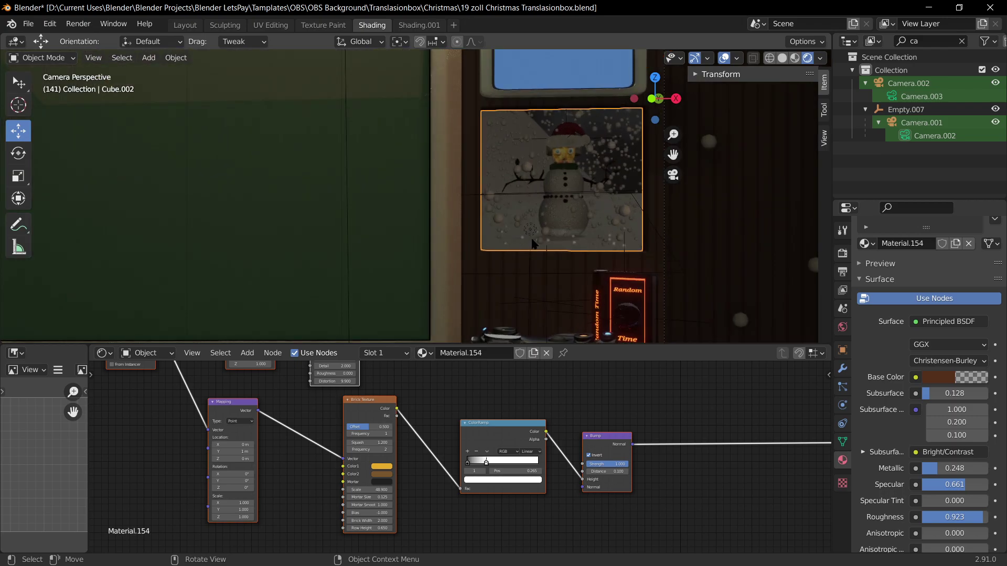
{"action": "scroll", "coordinate": [612, 218], "scroll_direction": "down", "scroll_amount": 2}
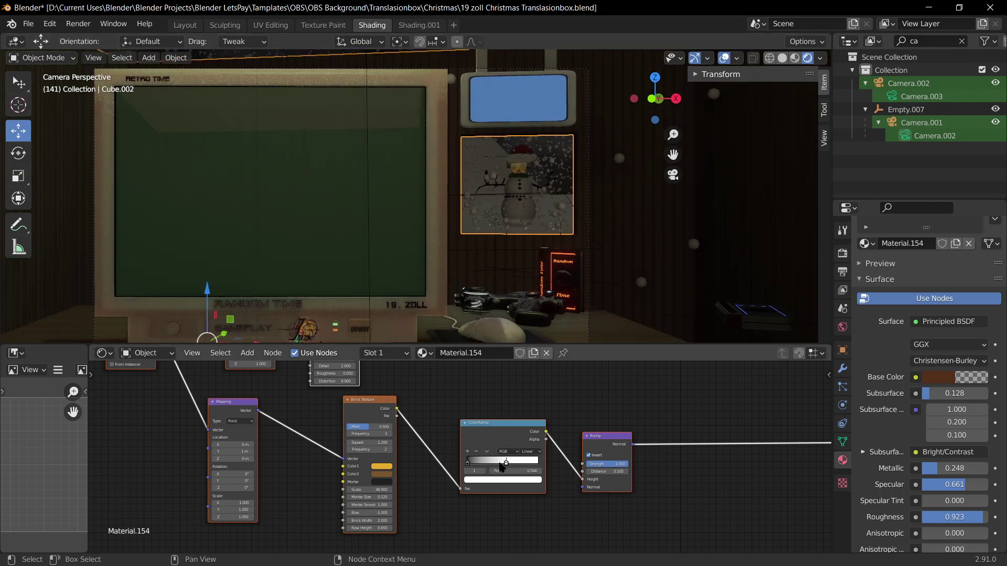
Step: Try a higher strength on the Bump node of the noise texture chain and undo the change
{"action": "middle_click_drag", "start_coordinate": [384, 414], "coordinate": [231, 468]}
{"action": "left_click_drag", "start_coordinate": [335, 404], "coordinate": [362, 404]}
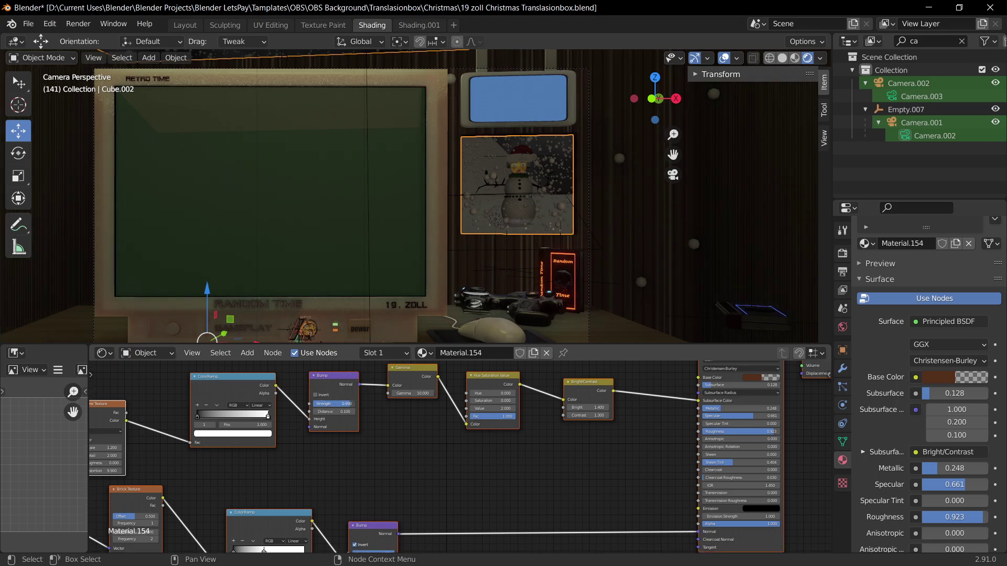
{"action": "key", "text": "ctrl+z"}
Step: Disconnect the Bright/Contrast node from the Subsurface Color input of the room's Principled BSDF
{"action": "scroll", "coordinate": [638, 424], "scroll_direction": "up", "scroll_amount": 1}
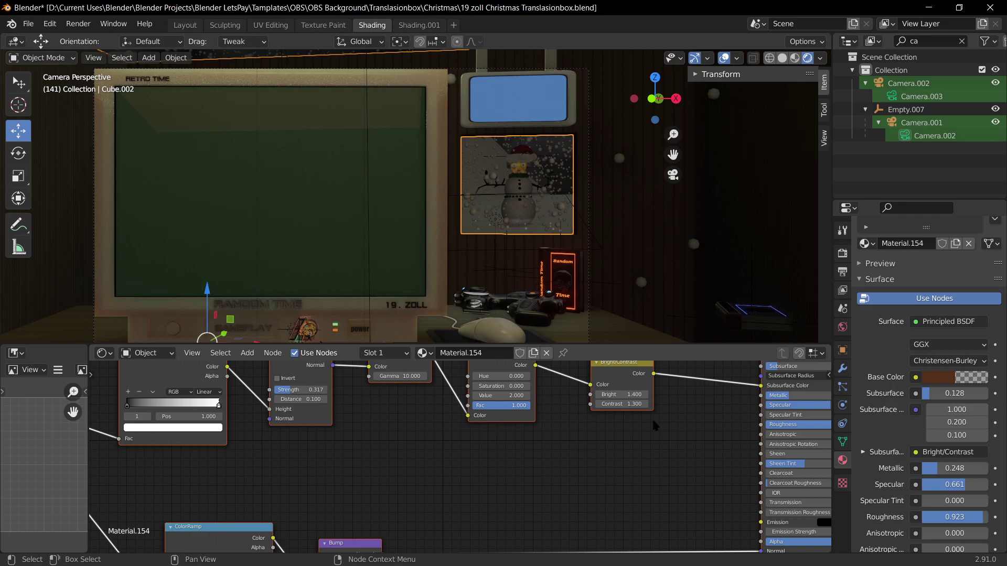
{"action": "middle_click_drag", "start_coordinate": [639, 423], "coordinate": [427, 450]}
{"action": "left_click_drag", "start_coordinate": [548, 412], "coordinate": [478, 436]}
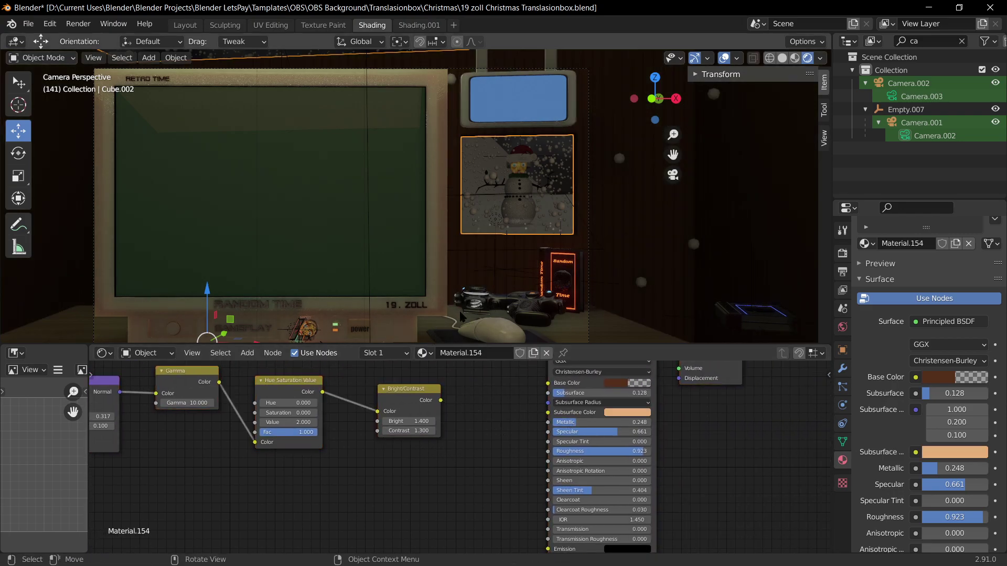
{"action": "scroll", "coordinate": [449, 476], "scroll_direction": "down", "scroll_amount": 1}
{"action": "scroll", "coordinate": [433, 490], "scroll_direction": "down", "scroll_amount": 3}
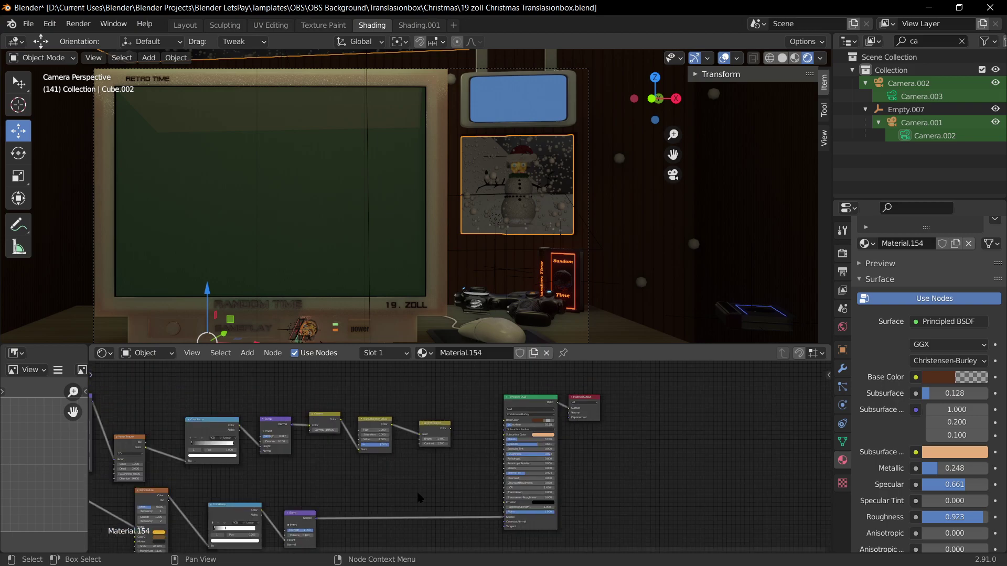
{"action": "scroll", "coordinate": [326, 516], "scroll_direction": "down", "scroll_amount": 1}
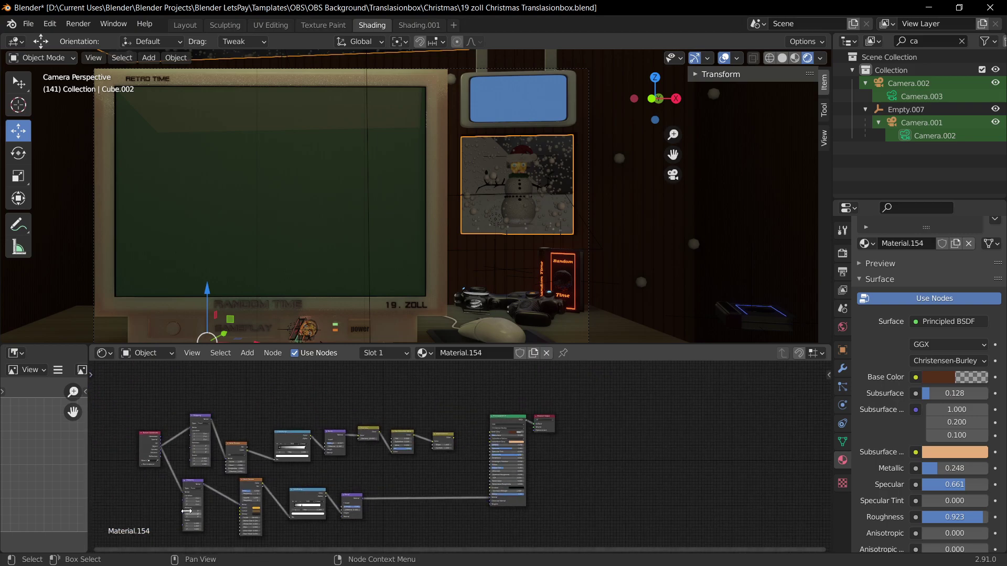
Step: Set the room material's subsurface to 0.000, metallic to 0.185 and roughness to 0.372
{"action": "scroll", "coordinate": [461, 455], "scroll_direction": "up", "scroll_amount": 3}
{"action": "scroll", "coordinate": [577, 262], "scroll_direction": "up", "scroll_amount": 4}
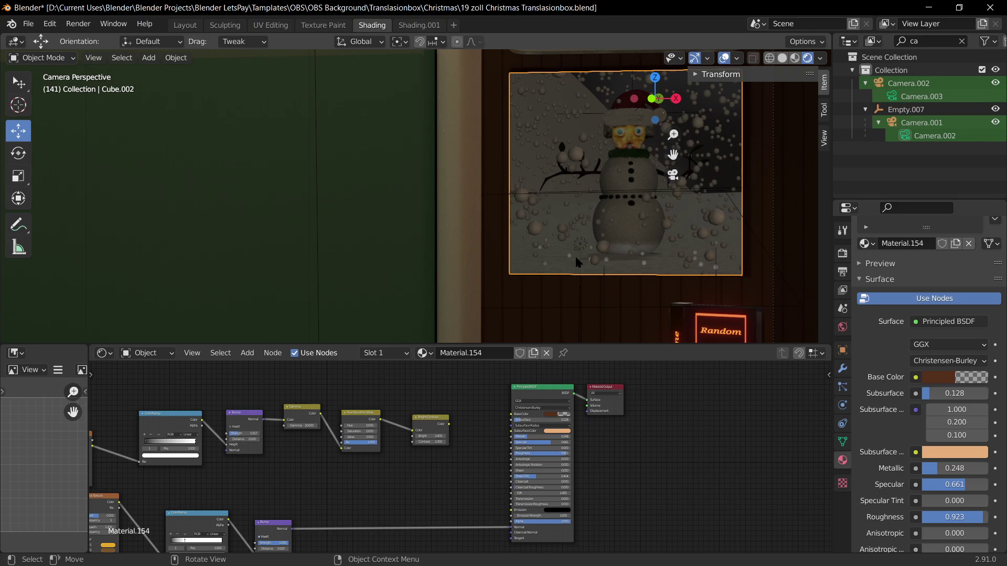
{"action": "scroll", "coordinate": [577, 262], "scroll_direction": "down", "scroll_amount": 2}
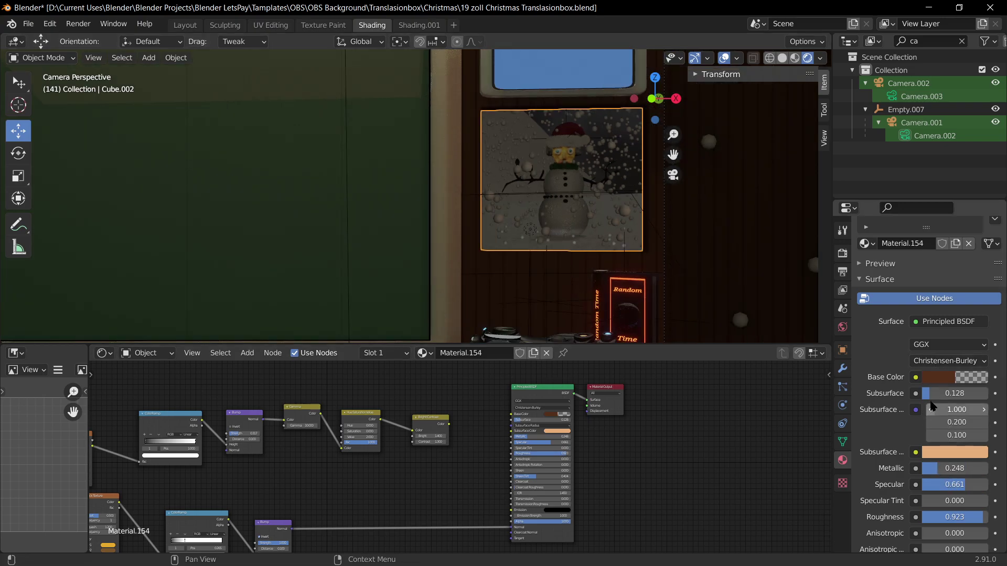
{"action": "left_click_drag", "start_coordinate": [931, 393], "coordinate": [919, 393]}
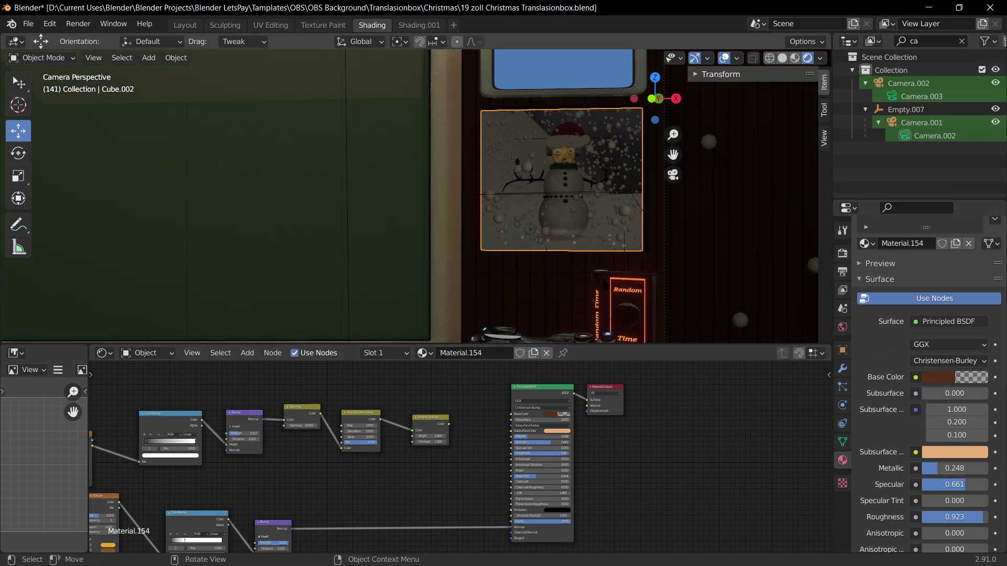
{"action": "scroll", "coordinate": [610, 162], "scroll_direction": "down", "scroll_amount": 4}
{"action": "scroll", "coordinate": [966, 463], "scroll_direction": "up", "scroll_amount": 1}
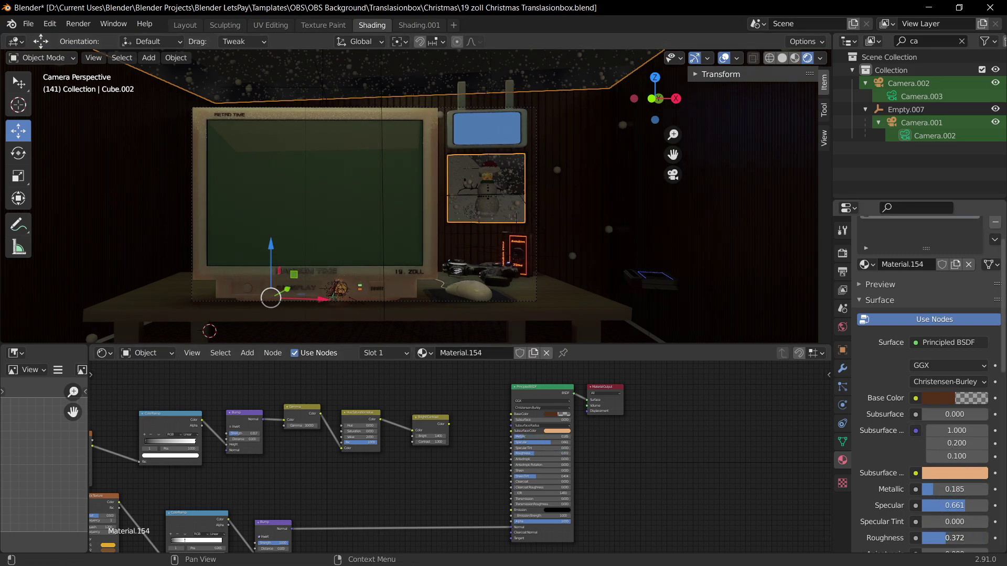
Step: Select the point light above the desk inside the room and set its power to 60 W
{"action": "middle_click_drag", "start_coordinate": [472, 218], "coordinate": [496, 252]}
{"action": "scroll", "coordinate": [496, 251], "scroll_direction": "down", "scroll_amount": 9}
{"action": "scroll", "coordinate": [496, 252], "scroll_direction": "up", "scroll_amount": 3}
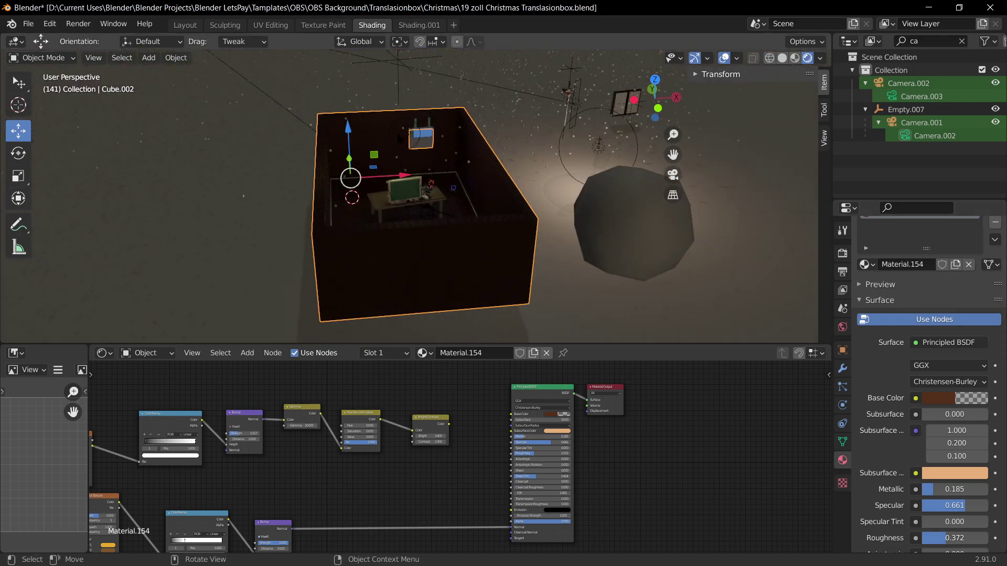
{"action": "left_click", "coordinate": [403, 134]}
{"action": "left_click", "coordinate": [937, 334]}
{"action": "type", "text": "6"}
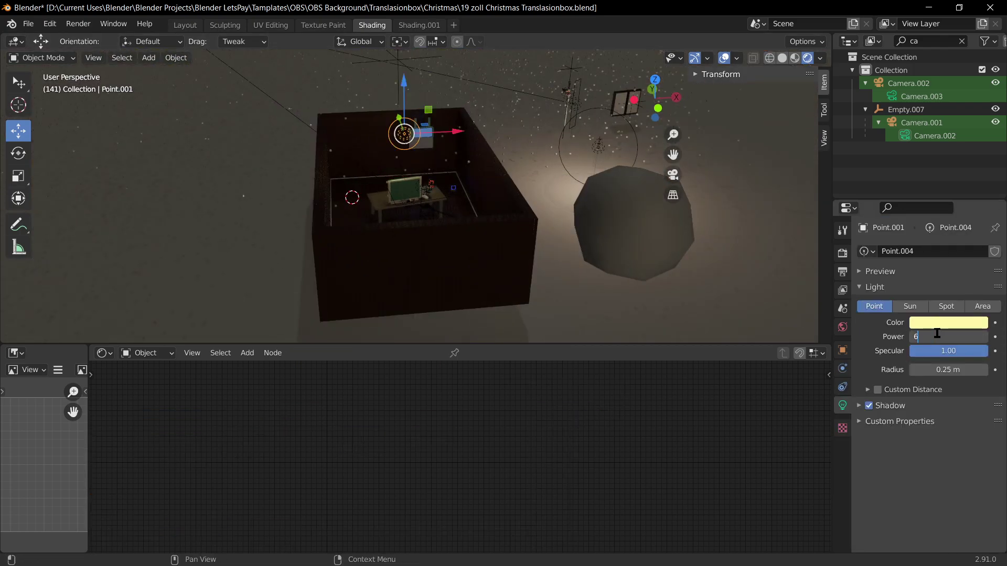
{"action": "type", "text": "0"}
{"action": "key", "text": "Return"}
Step: Save the file and view the desk scene through the camera
{"action": "scroll", "coordinate": [419, 246], "scroll_direction": "up", "scroll_amount": 4}
{"action": "key", "text": "ctrl+s"}
{"action": "key", "text": "KP_0"}
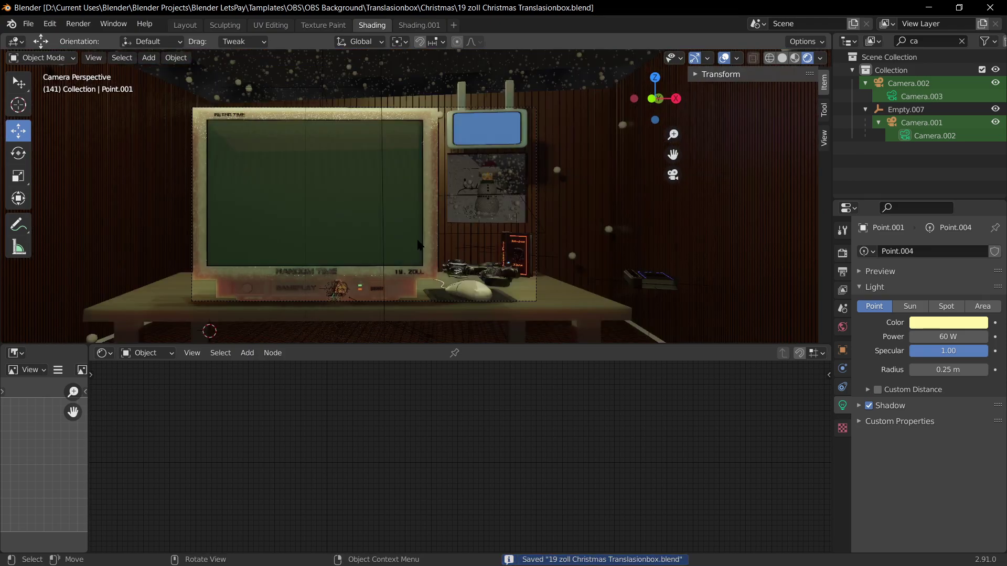
{"action": "scroll", "coordinate": [533, 236], "scroll_direction": "up", "scroll_amount": 3}
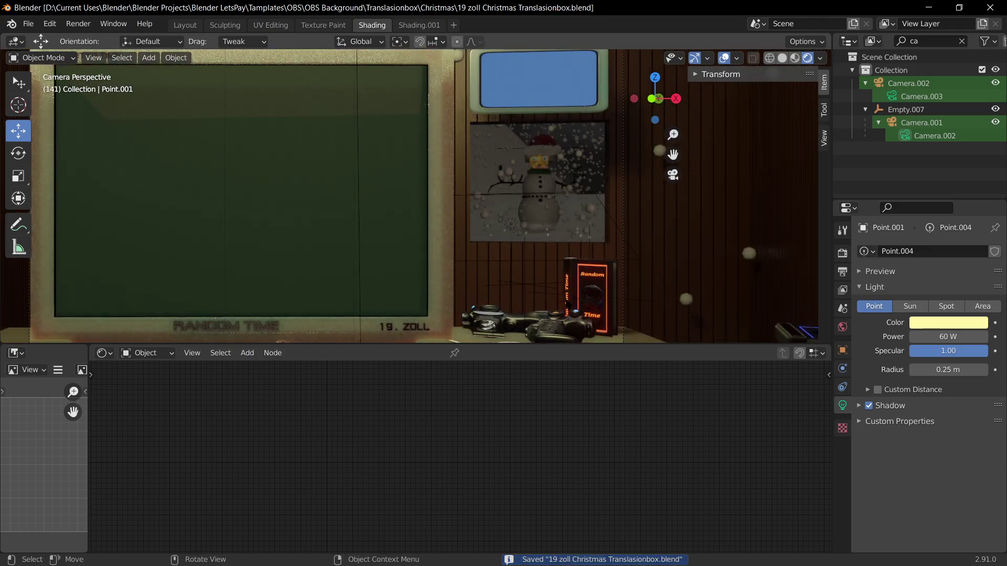
{"action": "left_click", "coordinate": [642, 298]}
{"action": "key", "text": "g"}
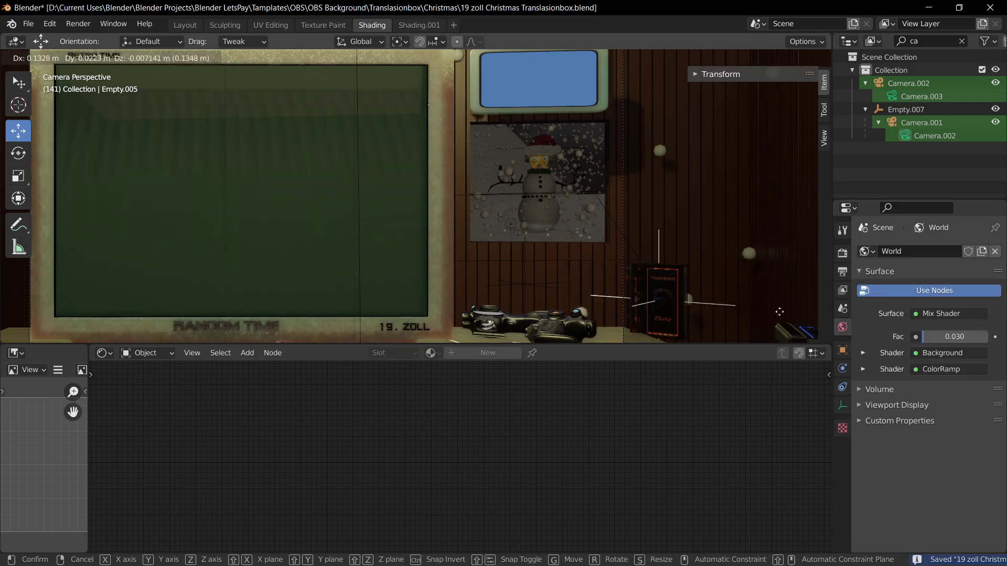
{"action": "right_click", "coordinate": [688, 298]}
{"action": "key", "text": "ctrl+s"}
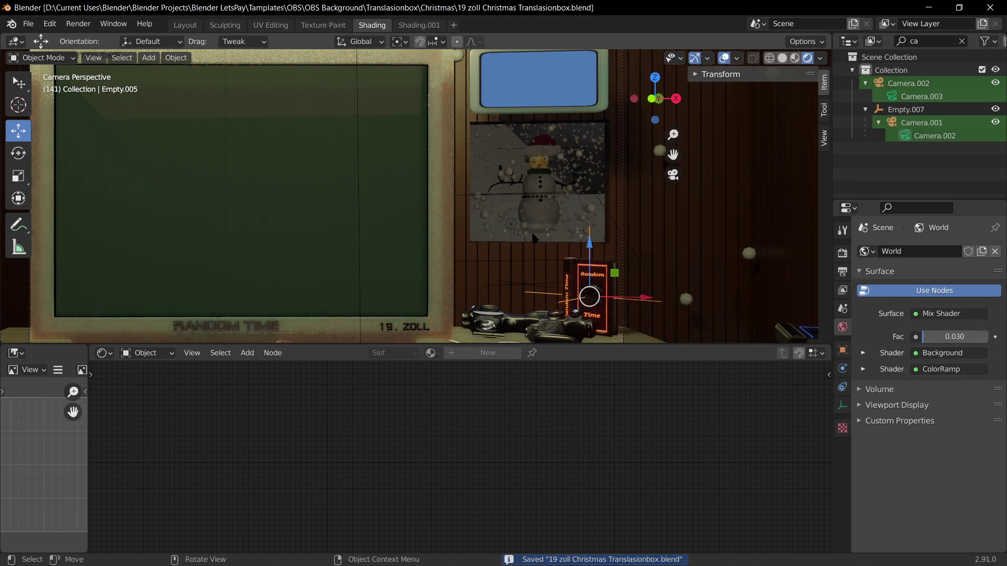
{"action": "scroll", "coordinate": [454, 253], "scroll_direction": "down", "scroll_amount": 2}
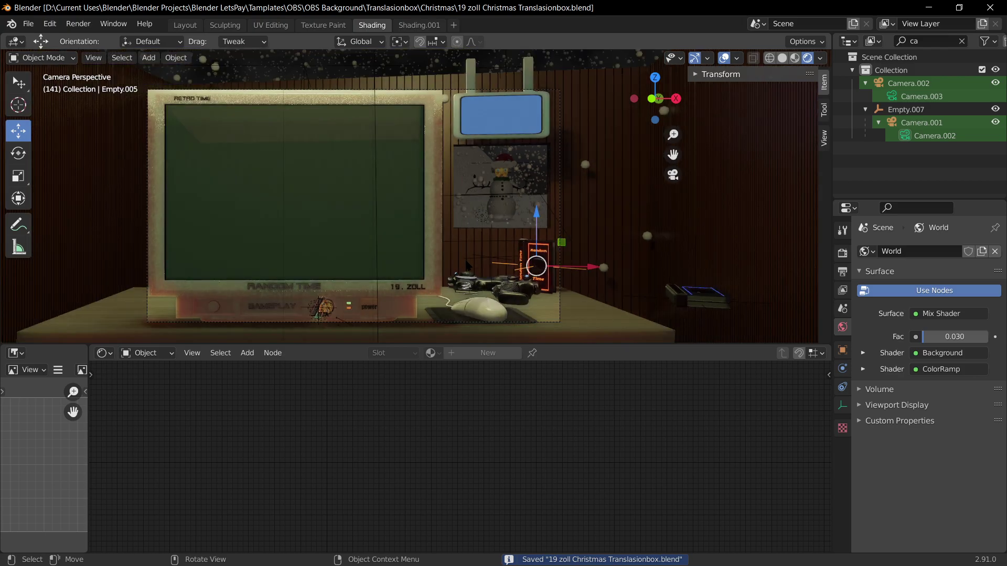
{"action": "key", "text": "g"}
{"action": "key", "text": "y"}
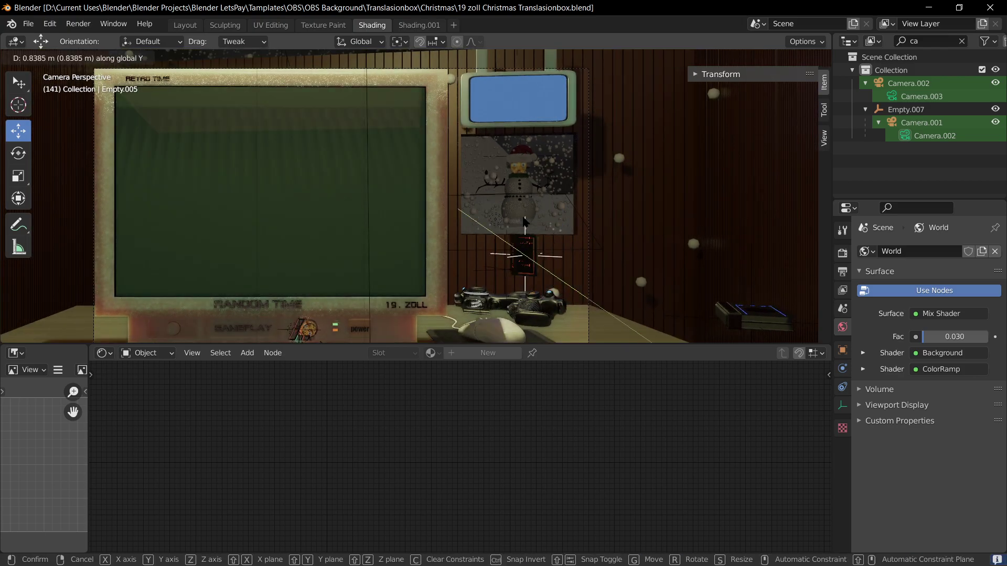
{"action": "right_click", "coordinate": [625, 214]}
Step: Move the room box about 0.708 m along the global Y axis, bringing its back wall behind the desk
{"action": "left_click", "coordinate": [626, 216]}
{"action": "key", "text": "g"}
{"action": "key", "text": "y"}
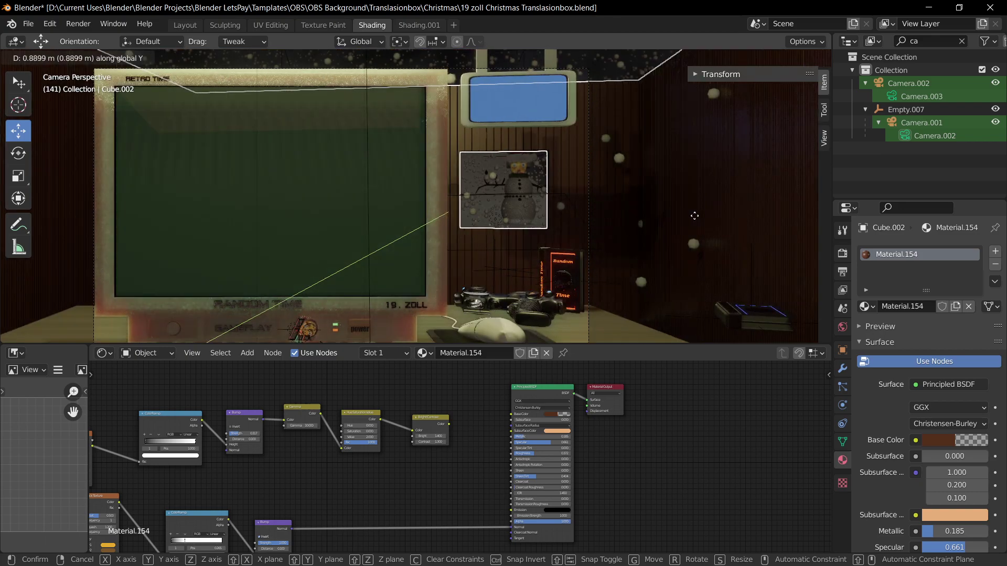
{"action": "left_click", "coordinate": [682, 213]}
{"action": "key", "text": "g"}
{"action": "key", "text": "z"}
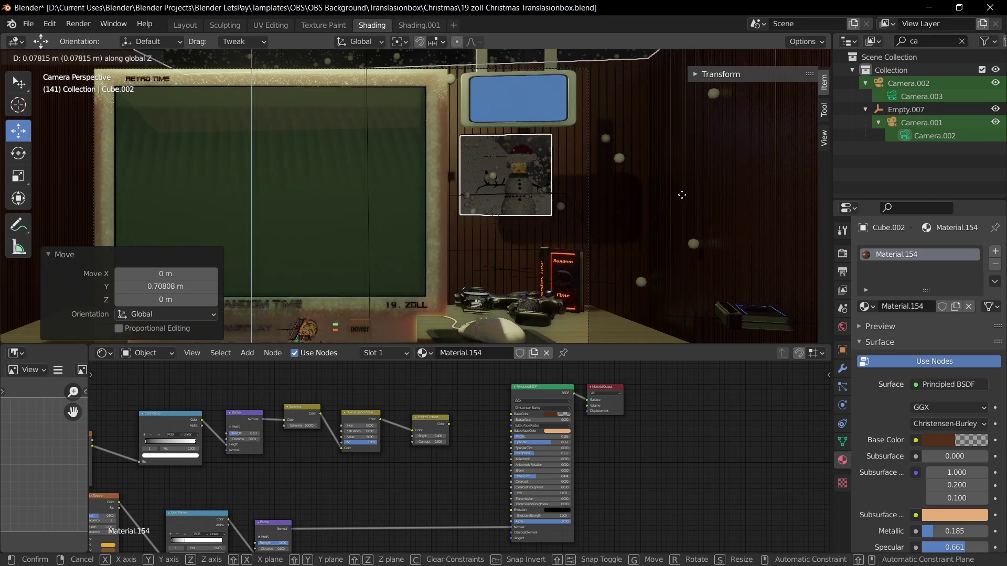
{"action": "right_click", "coordinate": [681, 202]}
{"action": "left_click", "coordinate": [461, 278]}
{"action": "key", "text": "ctrl+s"}
{"action": "left_click", "coordinate": [517, 281]}
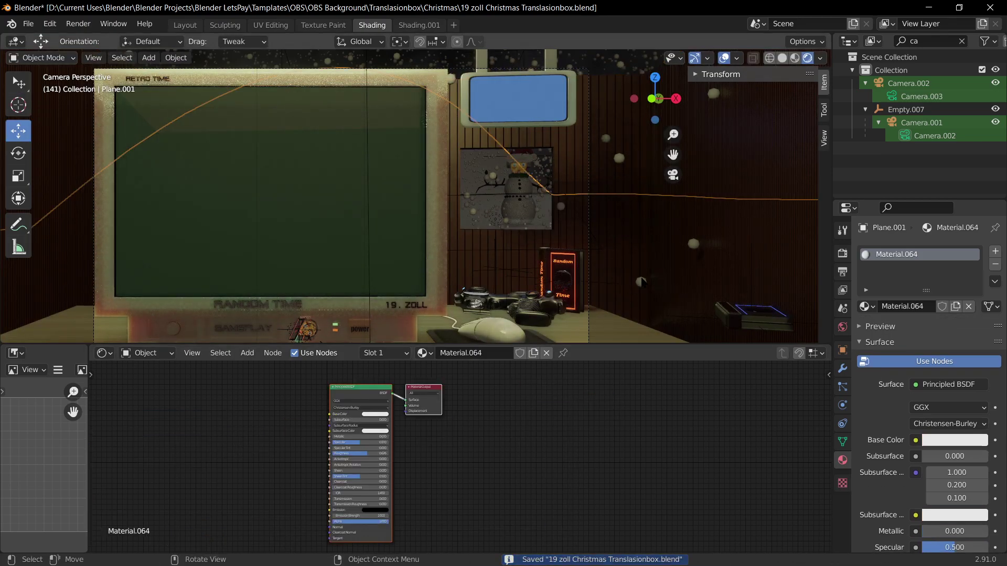
{"action": "key", "text": "Tab"}
{"action": "key", "text": "Tab"}
{"action": "left_click", "coordinate": [643, 284]}
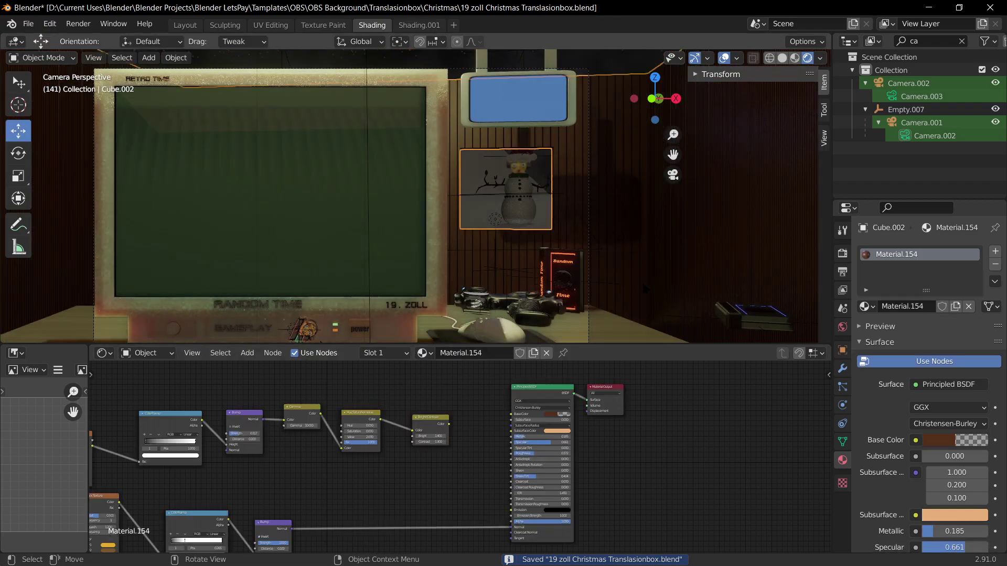
{"action": "key", "text": "g"}
{"action": "key", "text": "x"}
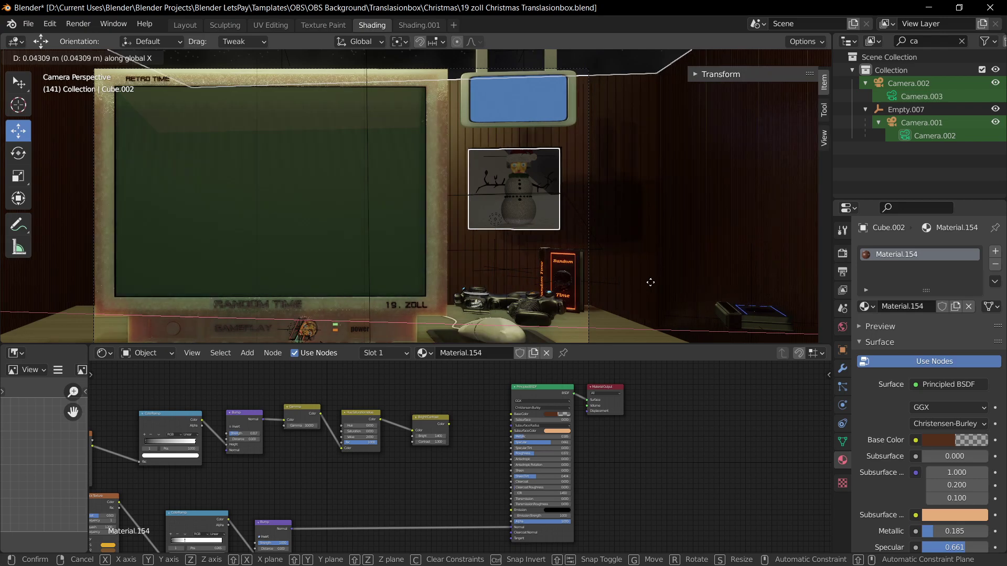
{"action": "key", "text": "Escape"}
Step: Save the file with the room box in its new position
{"action": "key", "text": "ctrl+s"}
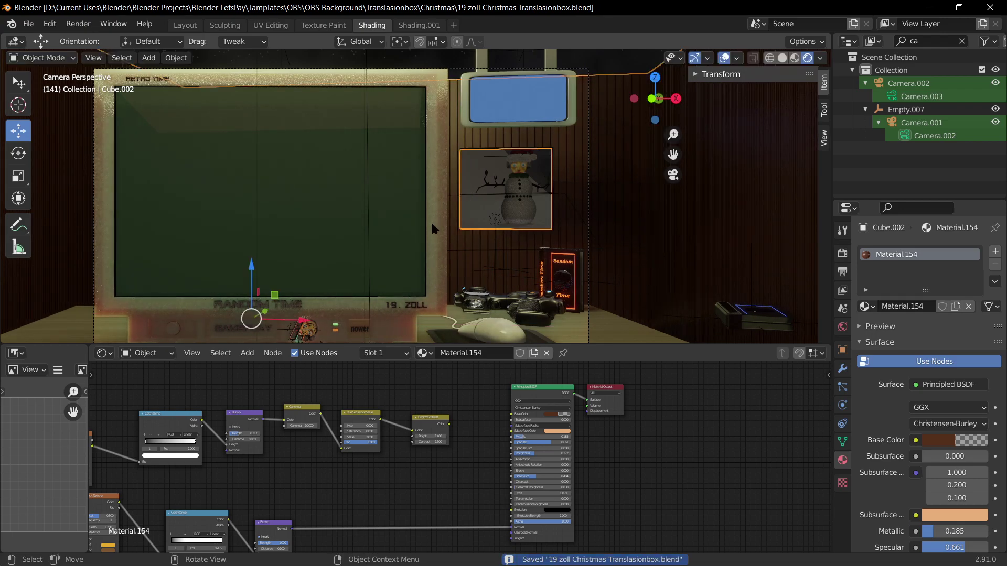
{"action": "scroll", "coordinate": [543, 93], "scroll_direction": "down", "scroll_amount": 1}
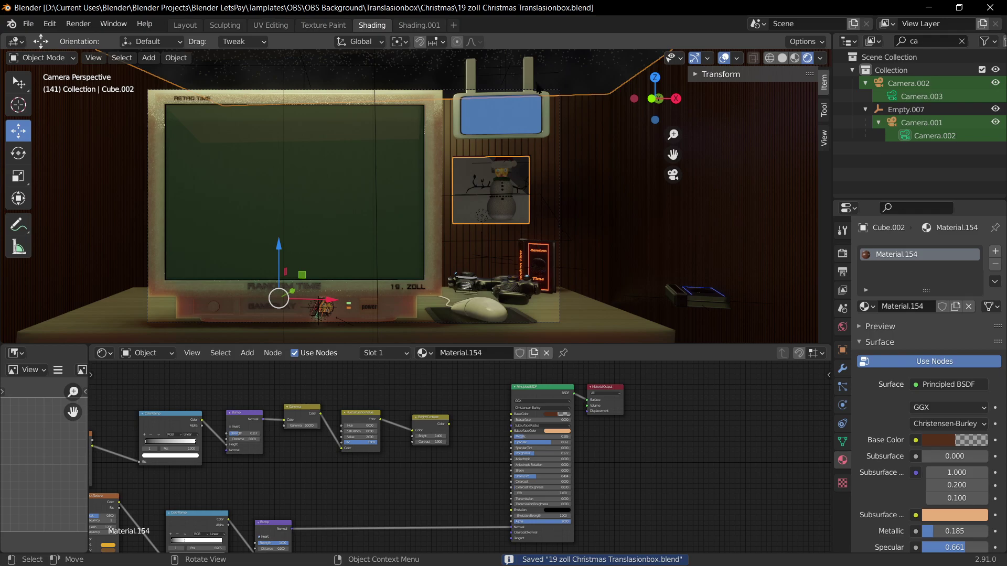
Step: Select Empty.007, the parent of the camera, and return to the camera view of the desk
{"action": "middle_click_drag", "start_coordinate": [550, 138], "coordinate": [420, 176]}
{"action": "left_click", "coordinate": [402, 170]}
{"action": "left_click", "coordinate": [401, 168]}
{"action": "key", "text": "g"}
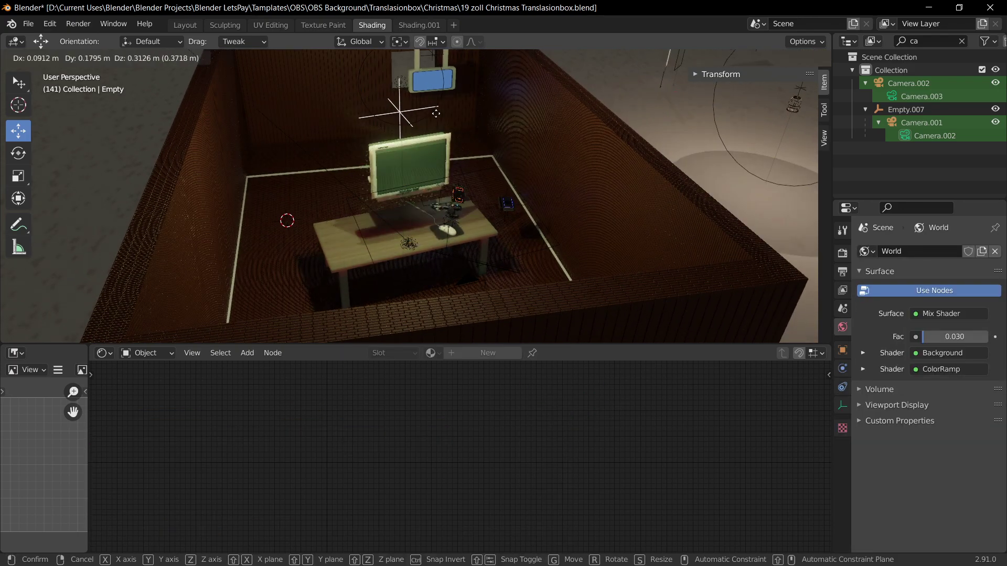
{"action": "right_click", "coordinate": [424, 148]}
{"action": "scroll", "coordinate": [424, 149], "scroll_direction": "down", "scroll_amount": 5}
{"action": "left_click", "coordinate": [403, 79]}
{"action": "key", "text": "KP_0"}
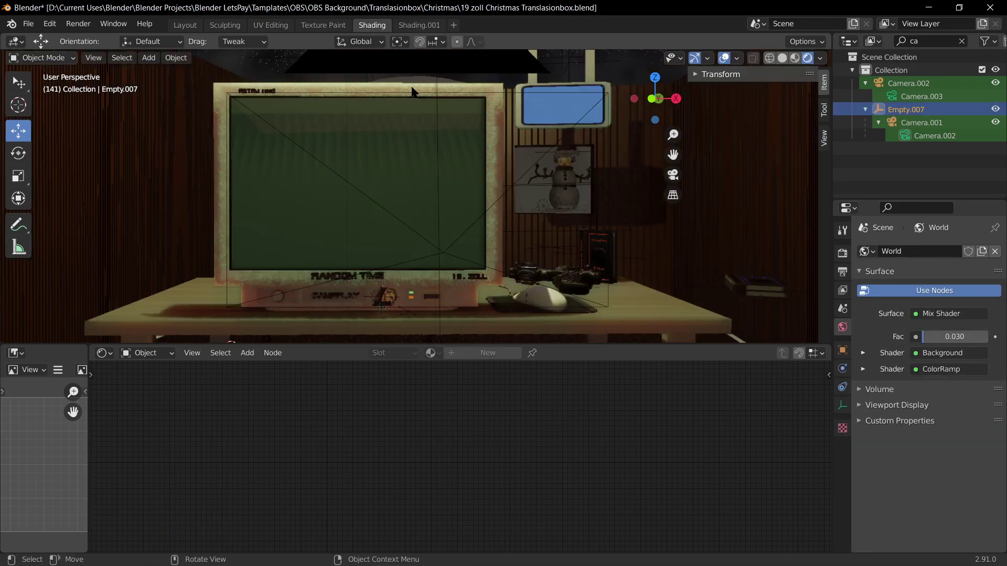
Step: Try rotating Empty.007 about the global Z axis and moving it vertically and freely
{"action": "key", "text": "r"}
{"action": "key", "text": "z"}
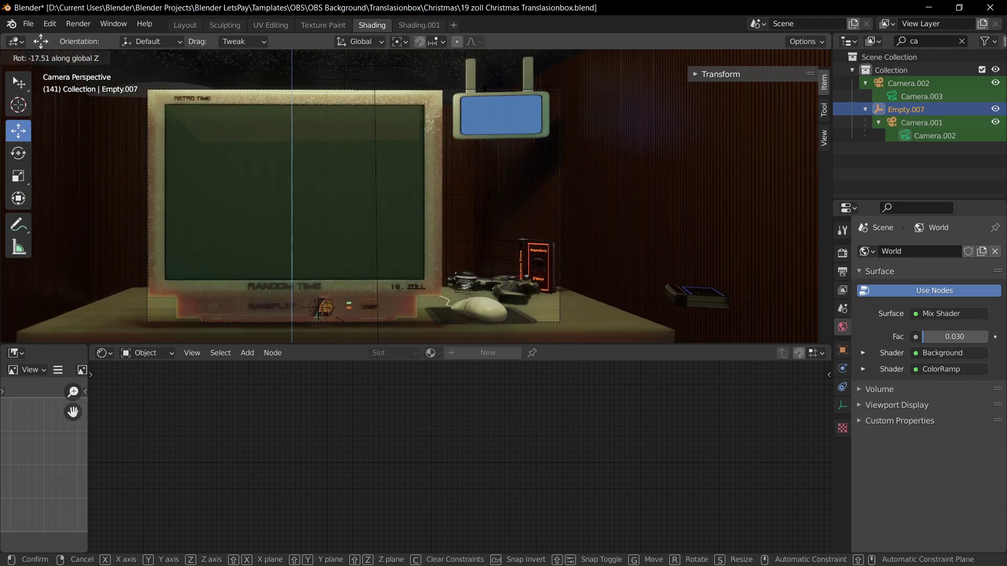
{"action": "left_click", "coordinate": [474, 83]}
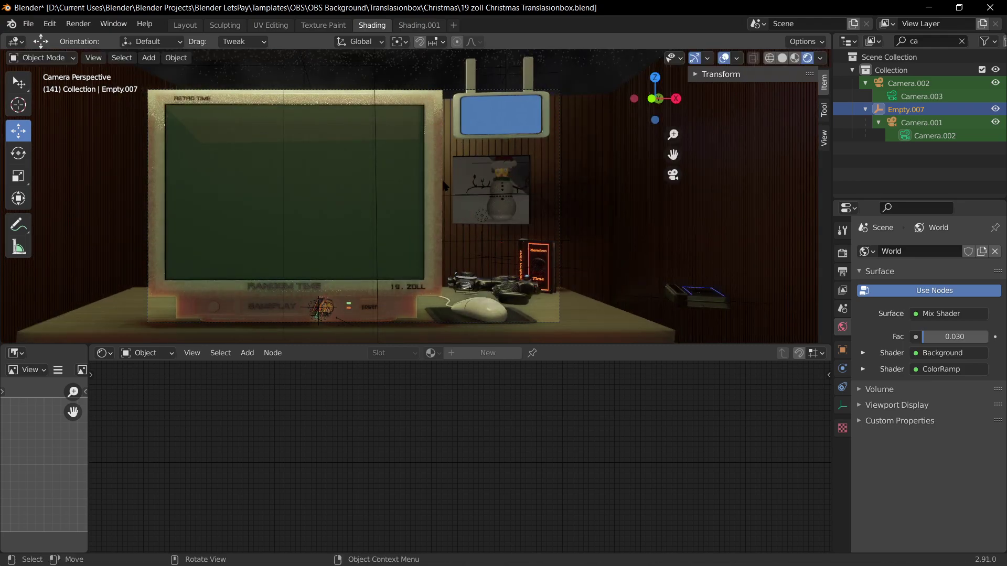
{"action": "key", "text": "g"}
{"action": "key", "text": "z"}
{"action": "right_click", "coordinate": [433, 242]}
{"action": "key", "text": "g"}
{"action": "right_click", "coordinate": [496, 254]}
Step: Try moving Empty.007 about 1.706 m along global Y and slightly along X, then undo the moves
{"action": "key", "text": "g"}
{"action": "key", "text": "y"}
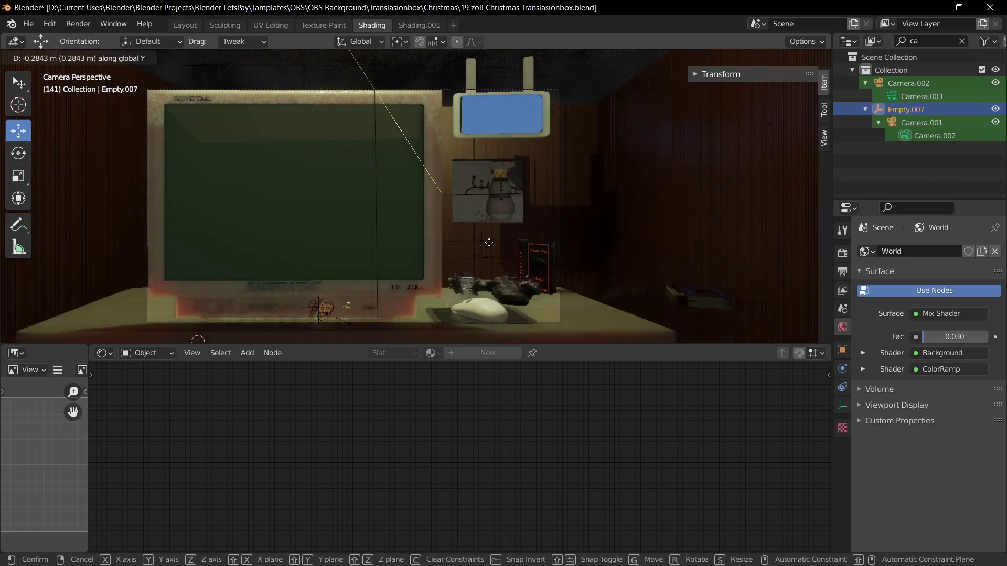
{"action": "left_click", "coordinate": [490, 299]}
{"action": "key", "text": "g"}
{"action": "key", "text": "x"}
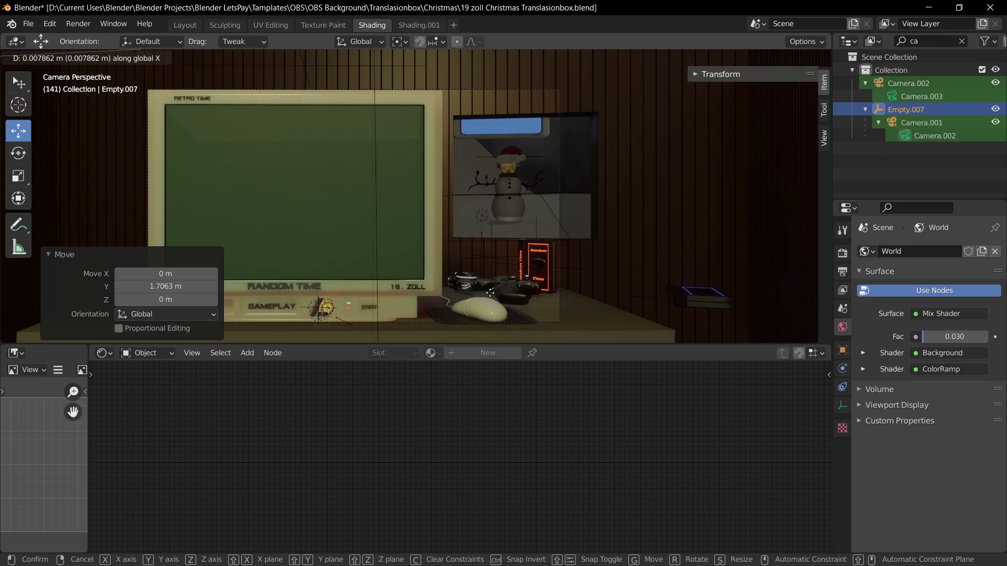
{"action": "left_click", "coordinate": [491, 292]}
{"action": "key", "text": "ctrl+z"}
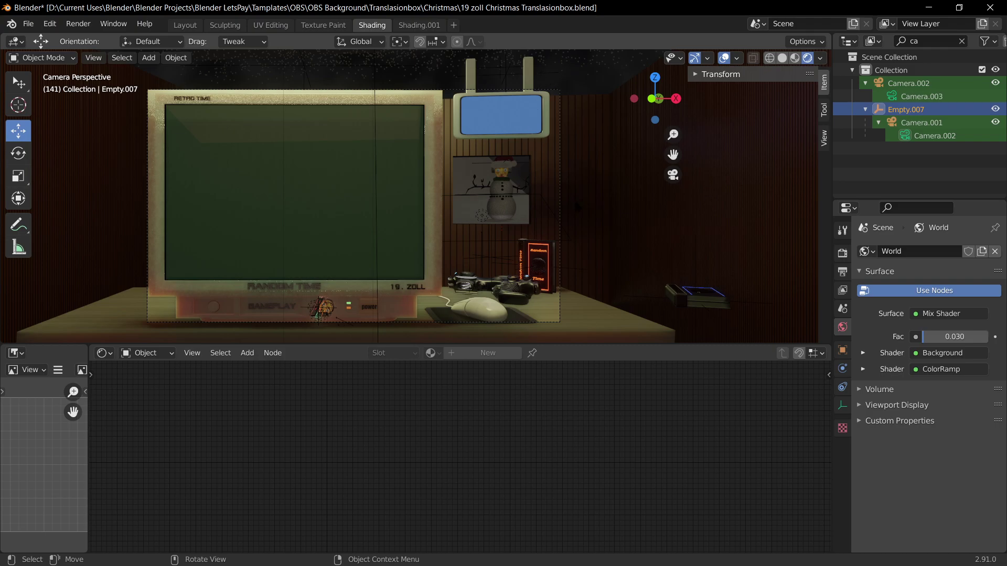
Step: Try turning Empty.007 slightly about global Z and sliding it along global X, cancelling both
{"action": "key", "text": "r"}
{"action": "key", "text": "z"}
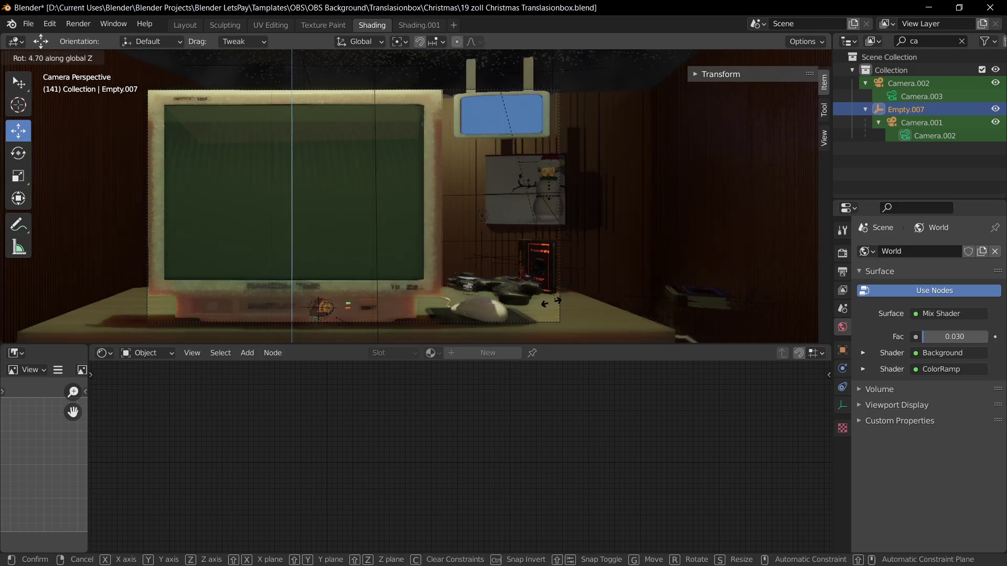
{"action": "right_click", "coordinate": [610, 258]}
{"action": "key", "text": "g"}
{"action": "key", "text": "x"}
{"action": "right_click", "coordinate": [589, 245]}
Step: Move Empty.007 about -0.126 m along global X and -0.212 m along global Y, and save the file
{"action": "key", "text": "g"}
{"action": "key", "text": "x"}
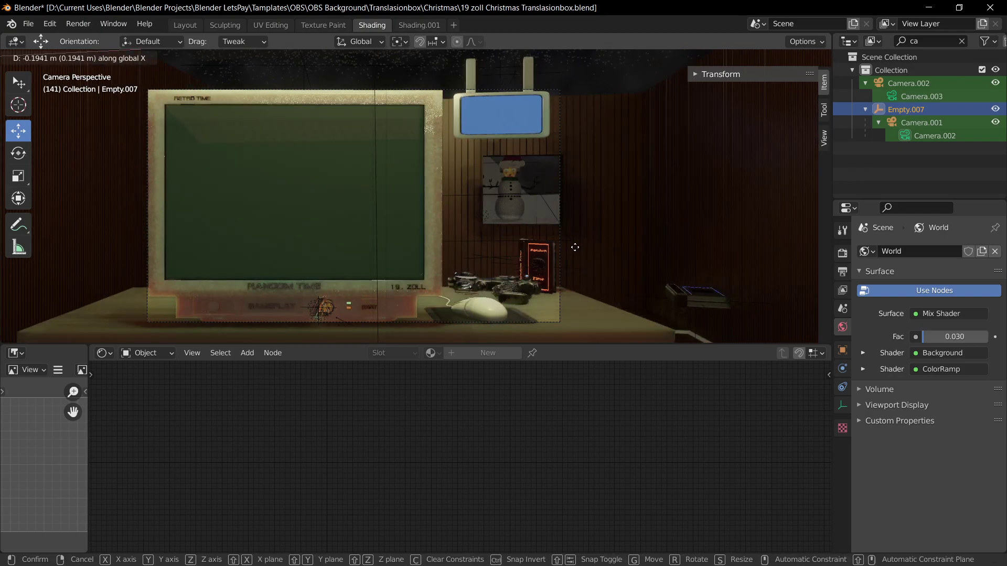
{"action": "left_click", "coordinate": [583, 254]}
{"action": "key", "text": "g"}
{"action": "key", "text": "y"}
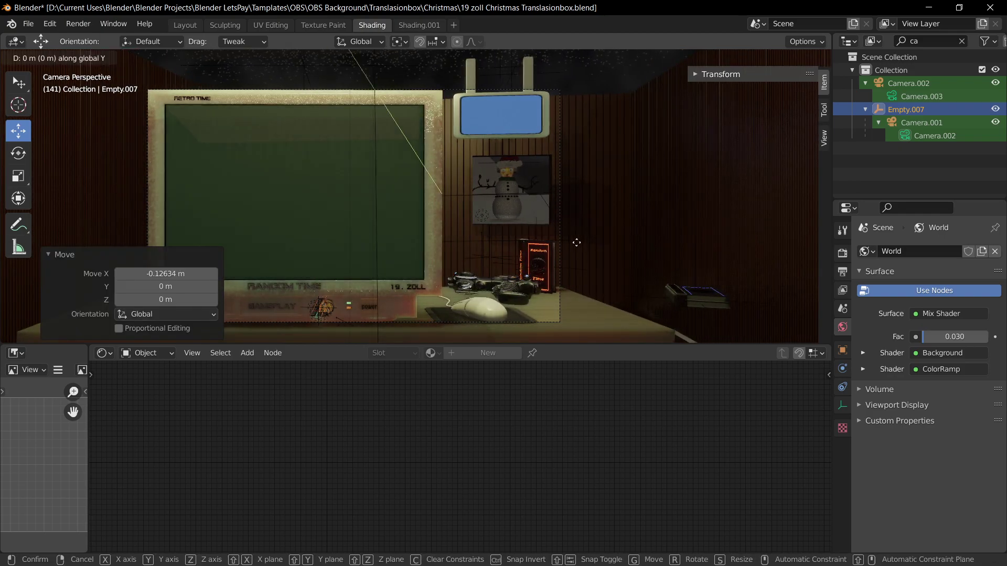
{"action": "left_click", "coordinate": [565, 252]}
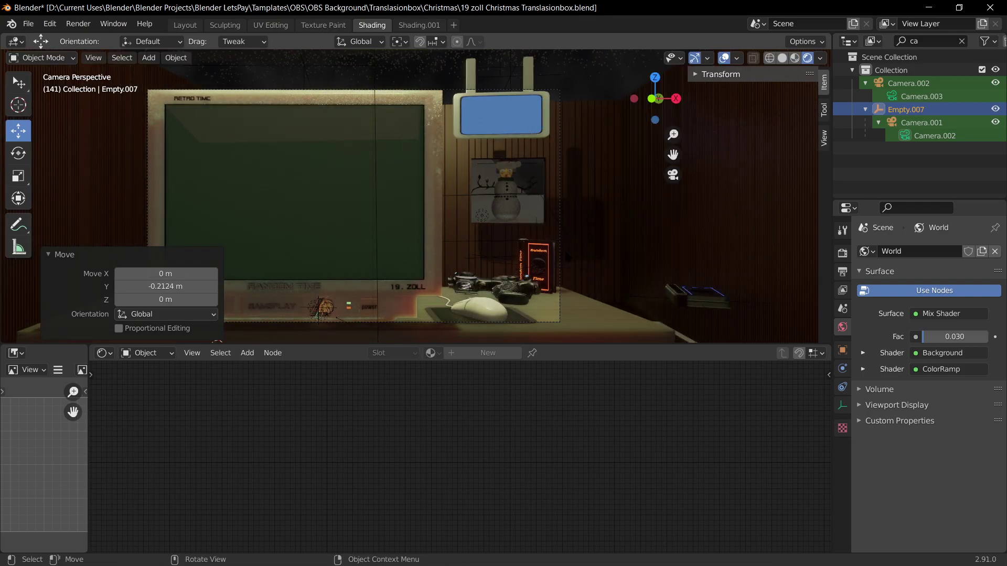
{"action": "key", "text": "ctrl+s"}
Step: Select the room box, move its right side wall face about -0.387 m along global X, and save the file
{"action": "left_click", "coordinate": [508, 190]}
{"action": "left_click", "coordinate": [583, 234]}
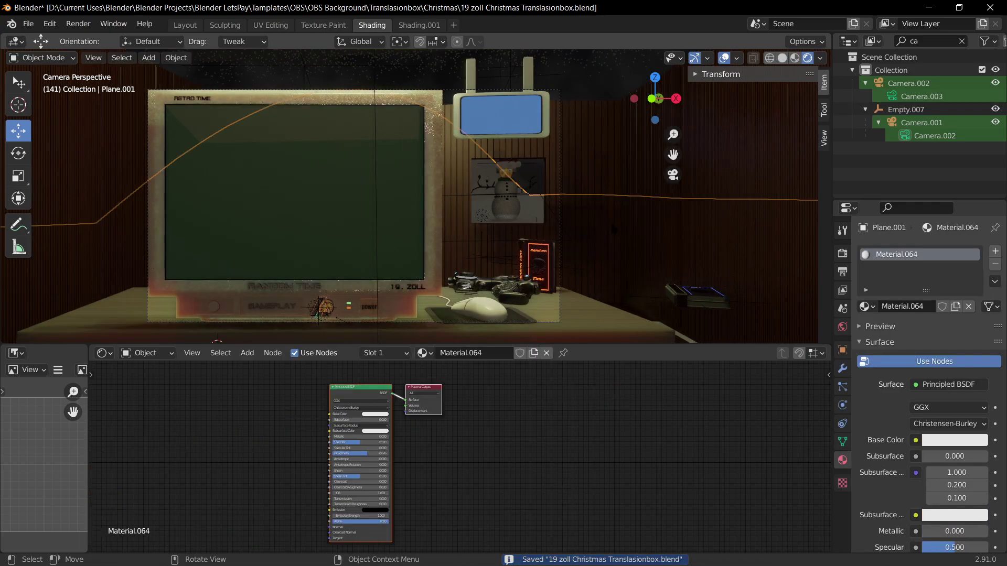
{"action": "left_click", "coordinate": [593, 236]}
{"action": "key", "text": "ctrl+s"}
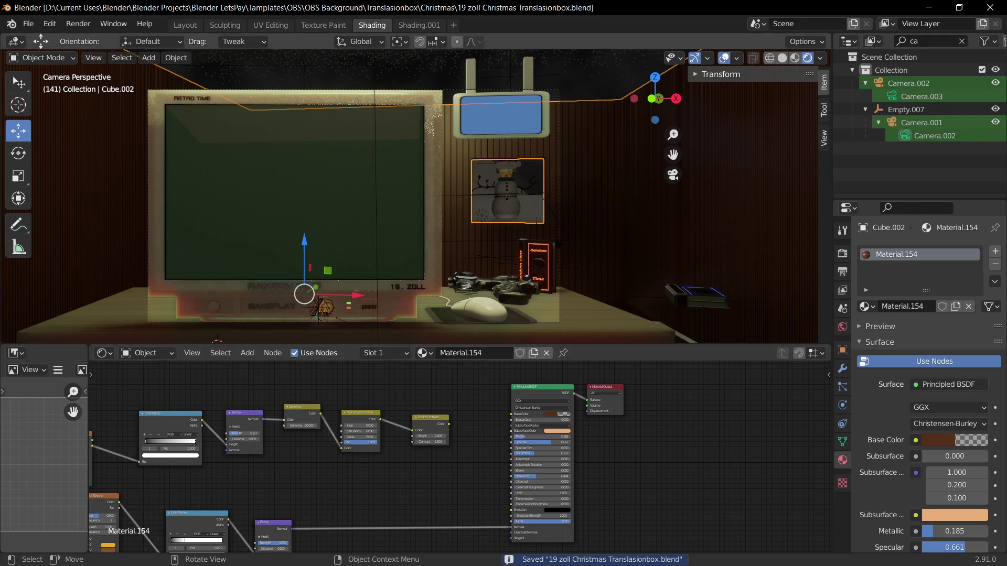
{"action": "key", "text": "Tab"}
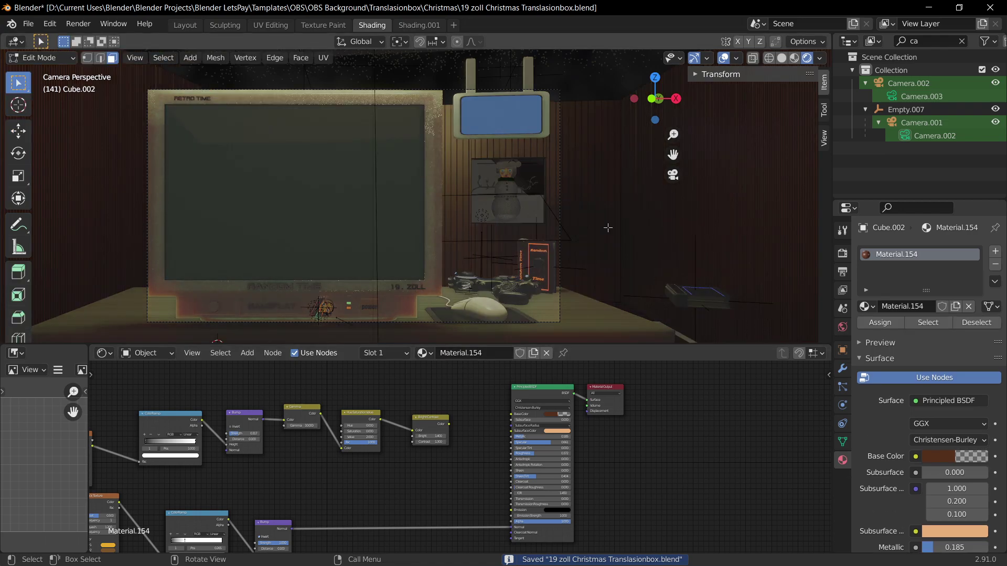
{"action": "key", "text": "g"}
{"action": "key", "text": "y"}
{"action": "key", "text": "x"}
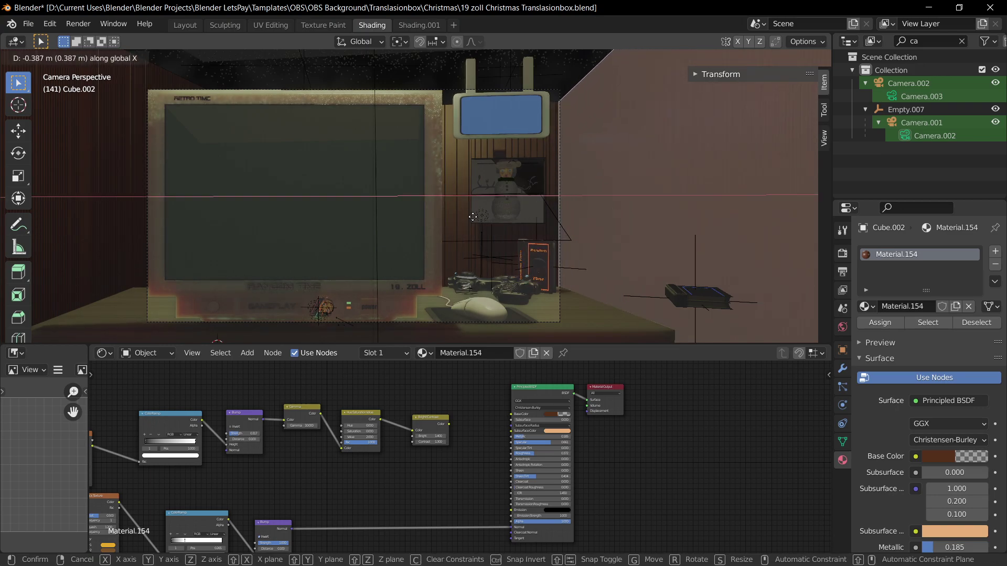
{"action": "left_click", "coordinate": [478, 240]}
{"action": "key", "text": "Tab"}
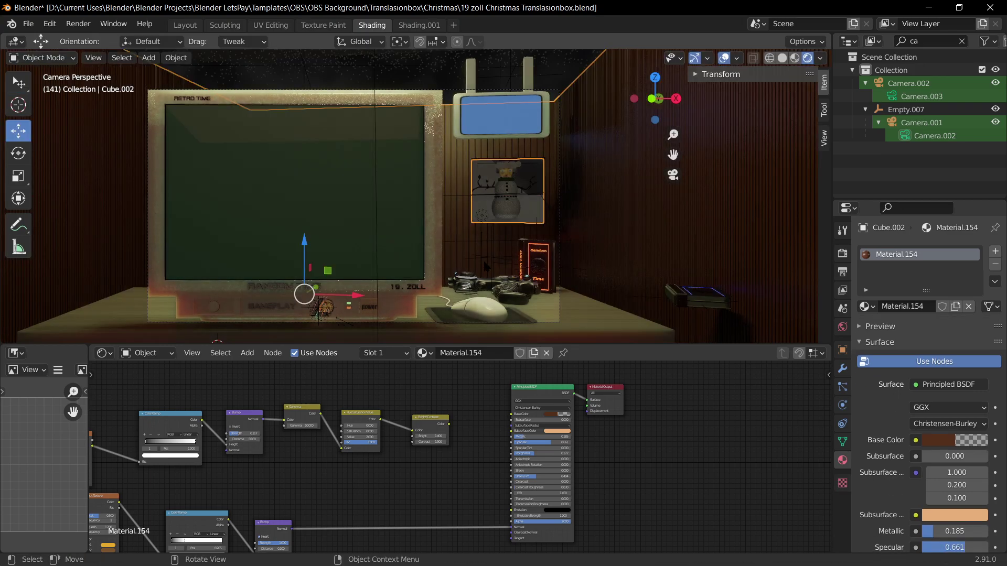
{"action": "left_click", "coordinate": [478, 239]}
{"action": "key", "text": "ctrl+s"}
{"action": "left_click", "coordinate": [661, 244]}
{"action": "middle_click_drag", "start_coordinate": [660, 241], "coordinate": [506, 160]}
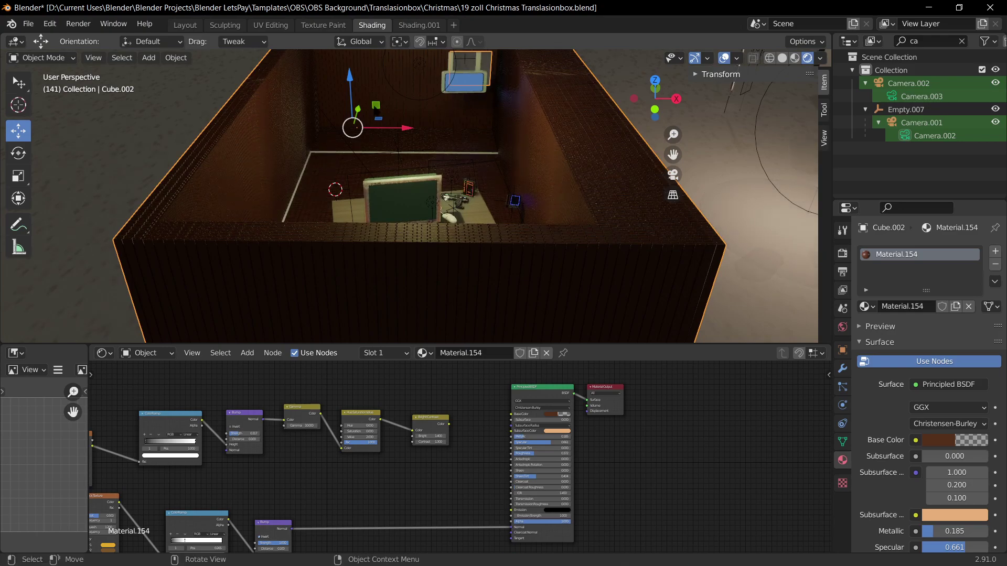
{"action": "middle_click_drag", "start_coordinate": [315, 158], "coordinate": [348, 168]}
{"action": "key", "text": "Tab"}
{"action": "middle_click_drag", "start_coordinate": [336, 121], "coordinate": [523, 214]}
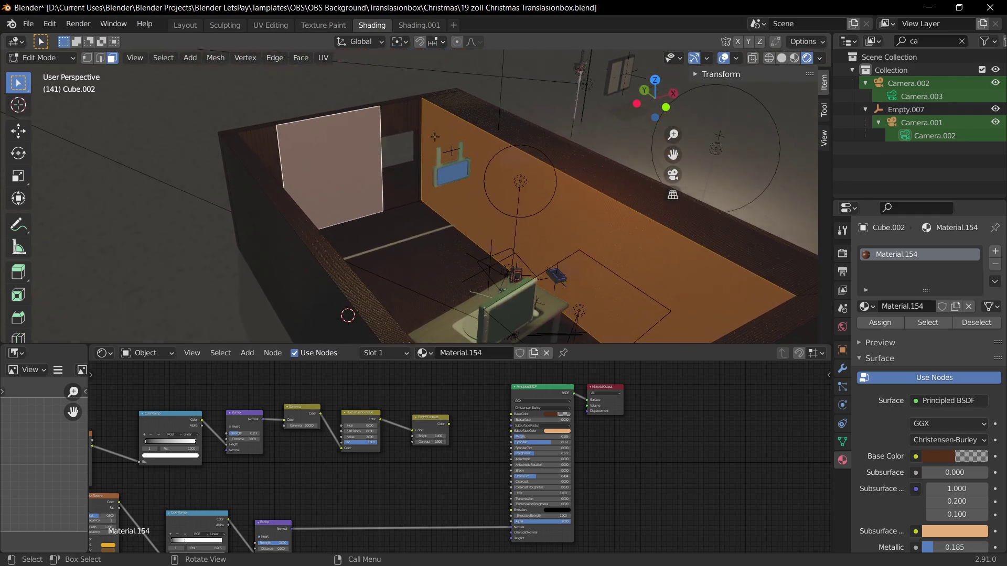
{"action": "left_click", "coordinate": [446, 166]}
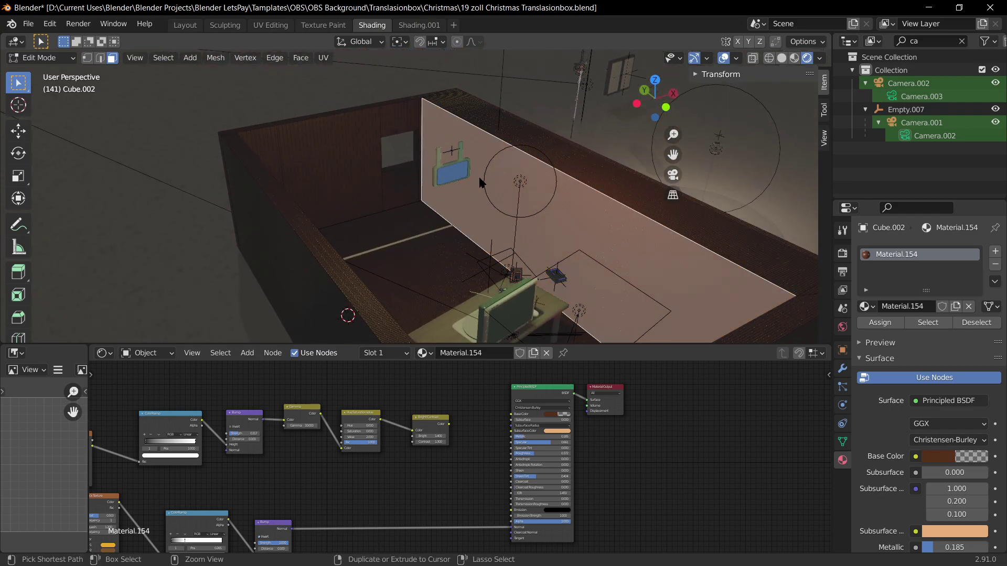
{"action": "key", "text": "ctrl+z"}
{"action": "key", "text": "ctrl+z"}
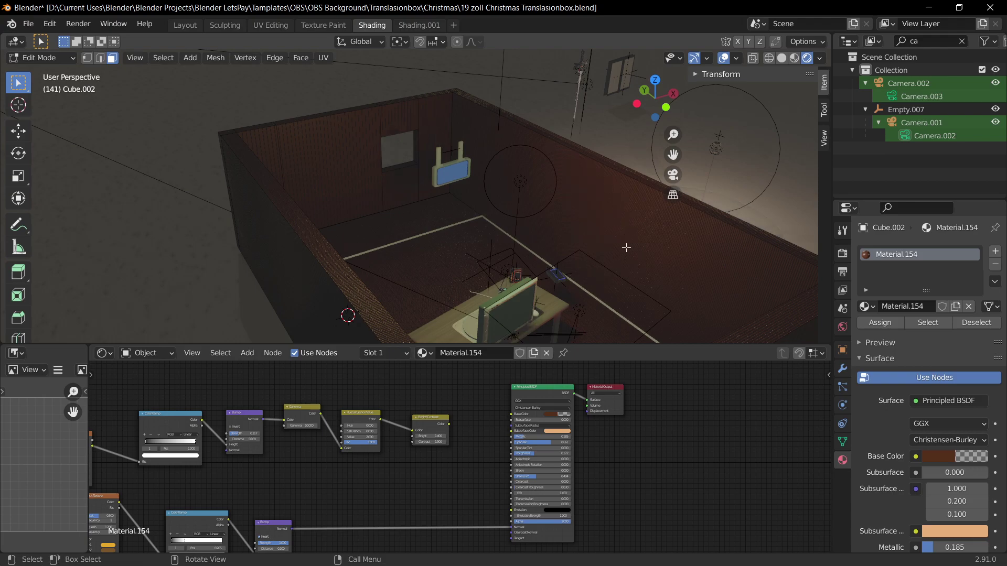
Step: Examine the line texture on the room's walls from several angles inside the box
{"action": "key", "text": "Tab"}
{"action": "middle_click_drag", "start_coordinate": [625, 246], "coordinate": [546, 276]}
{"action": "left_click", "coordinate": [546, 276]}
{"action": "key", "text": "Tab"}
{"action": "key", "text": "Tab"}
{"action": "left_click", "coordinate": [241, 152]}
{"action": "left_click", "coordinate": [577, 204]}
{"action": "middle_click_drag", "start_coordinate": [585, 241], "coordinate": [697, 137]}
{"action": "left_click", "coordinate": [192, 175]}
Step: Widen the Texture Coordinate node in the room material and check the walls through the camera
{"action": "middle_click_drag", "start_coordinate": [278, 464], "coordinate": [589, 452]}
{"action": "scroll", "coordinate": [314, 468], "scroll_direction": "up", "scroll_amount": 3}
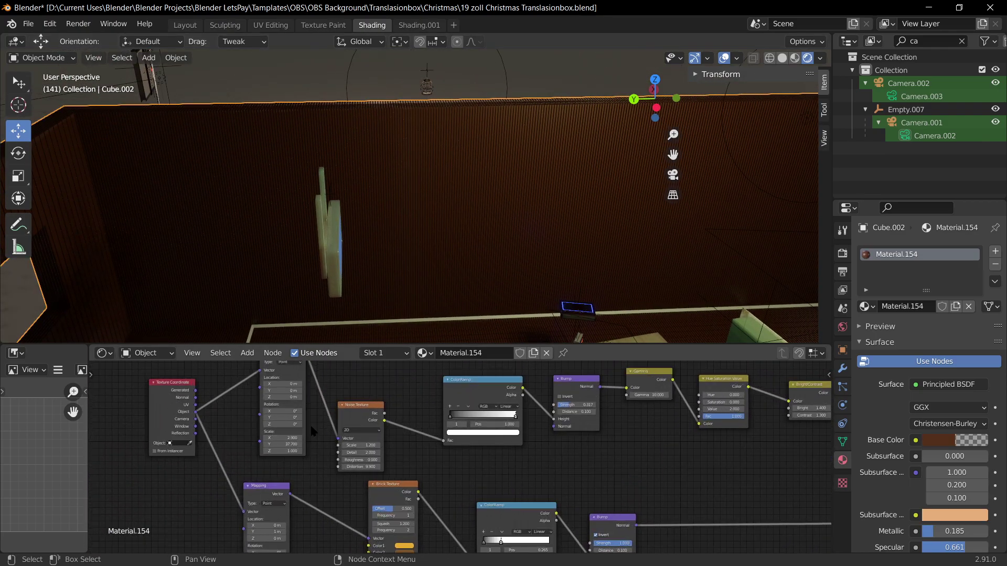
{"action": "mouse_move", "coordinate": [197, 406]}
{"action": "left_mouse_down"}
{"action": "mouse_move", "coordinate": [267, 371]}
{"action": "mouse_move", "coordinate": [202, 394]}
{"action": "mouse_move", "coordinate": [257, 391]}
{"action": "mouse_move", "coordinate": [214, 396]}
{"action": "left_mouse_up"}
{"action": "left_click_drag", "start_coordinate": [262, 374], "coordinate": [260, 371]}
{"action": "key", "text": "KP_0"}
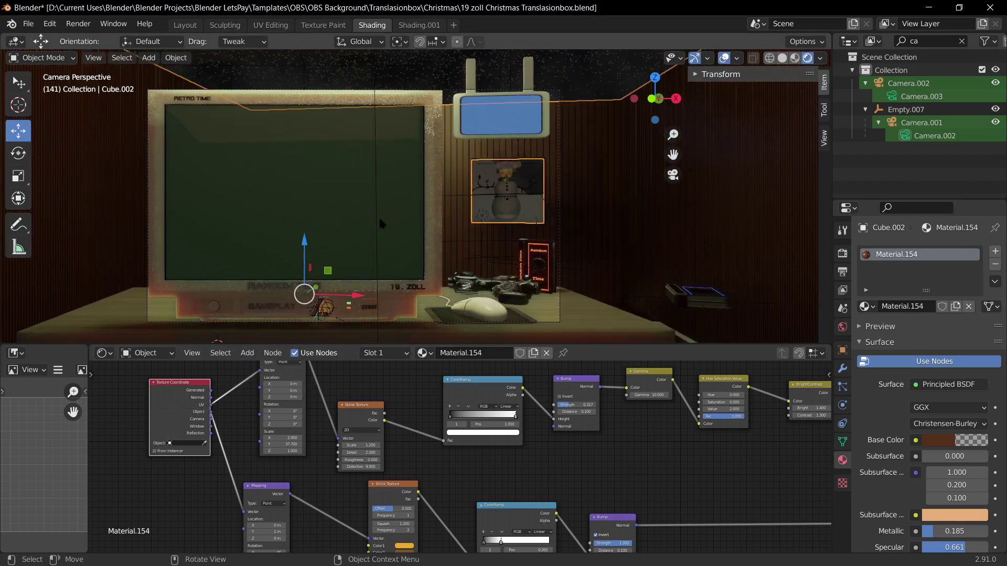
{"action": "key", "text": "KP_0"}
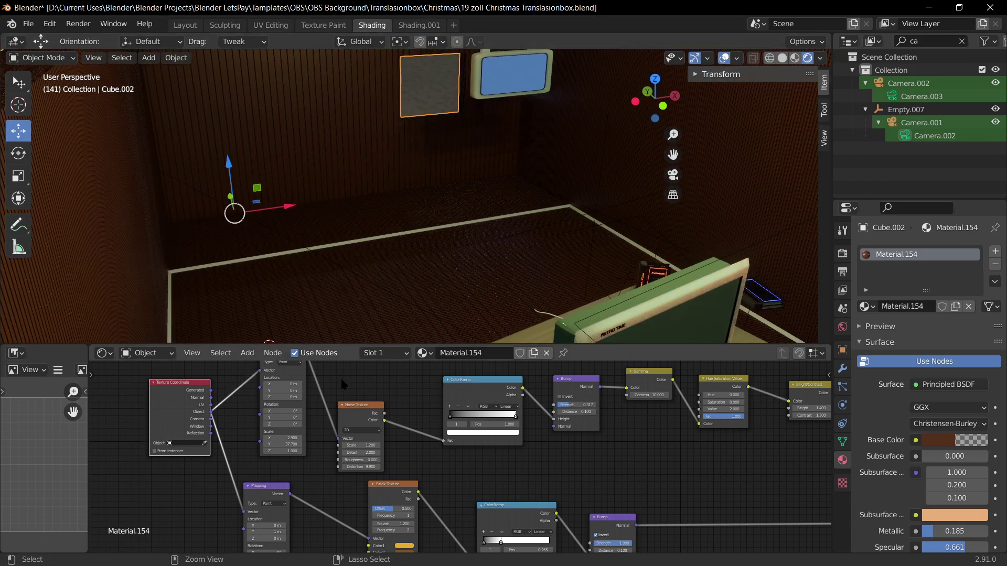
Step: Try driving the Brick Texture's Mapping node from the UV output and inspect the walls
{"action": "scroll", "coordinate": [352, 389], "scroll_direction": "down", "scroll_amount": 3}
{"action": "middle_click_drag", "start_coordinate": [353, 390], "coordinate": [274, 401]}
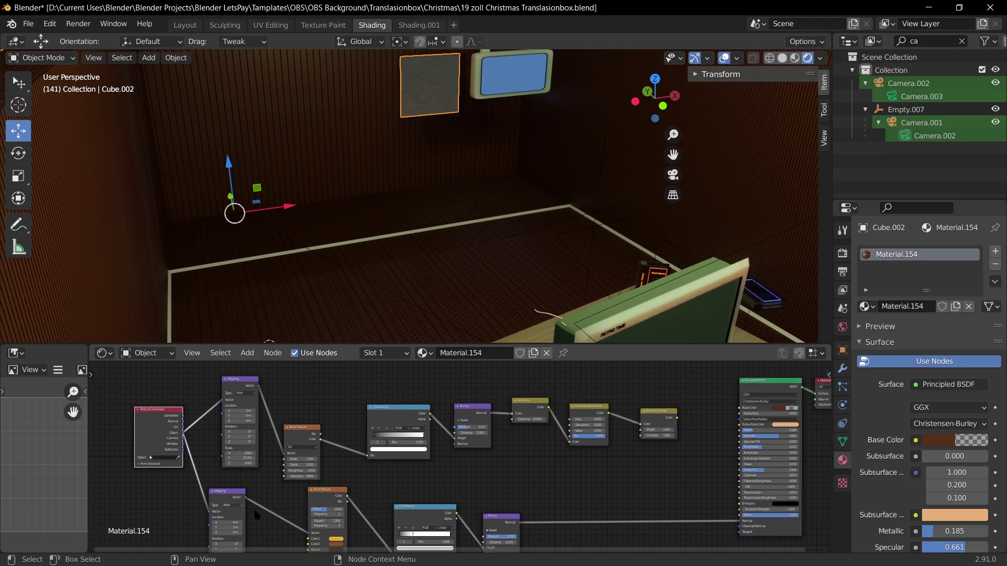
{"action": "middle_click_drag", "start_coordinate": [246, 511], "coordinate": [348, 470]}
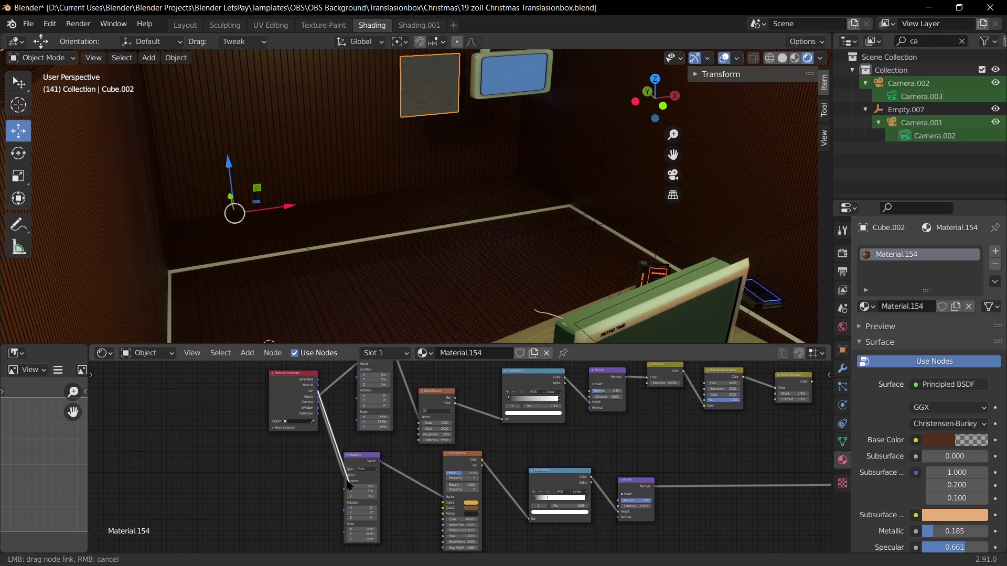
{"action": "scroll", "coordinate": [283, 243], "scroll_direction": "down", "scroll_amount": 5}
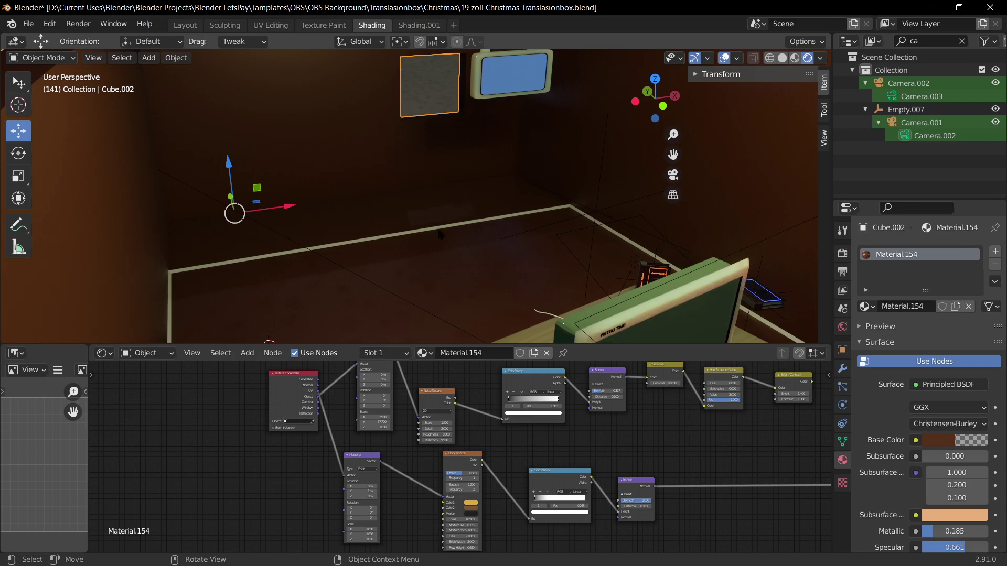
{"action": "middle_click_drag", "start_coordinate": [465, 227], "coordinate": [569, 195]}
Step: Move the Texture Coordinate node down, closer to the level of the Brick Texture's Mapping node
{"action": "scroll", "coordinate": [276, 454], "scroll_direction": "up", "scroll_amount": 1}
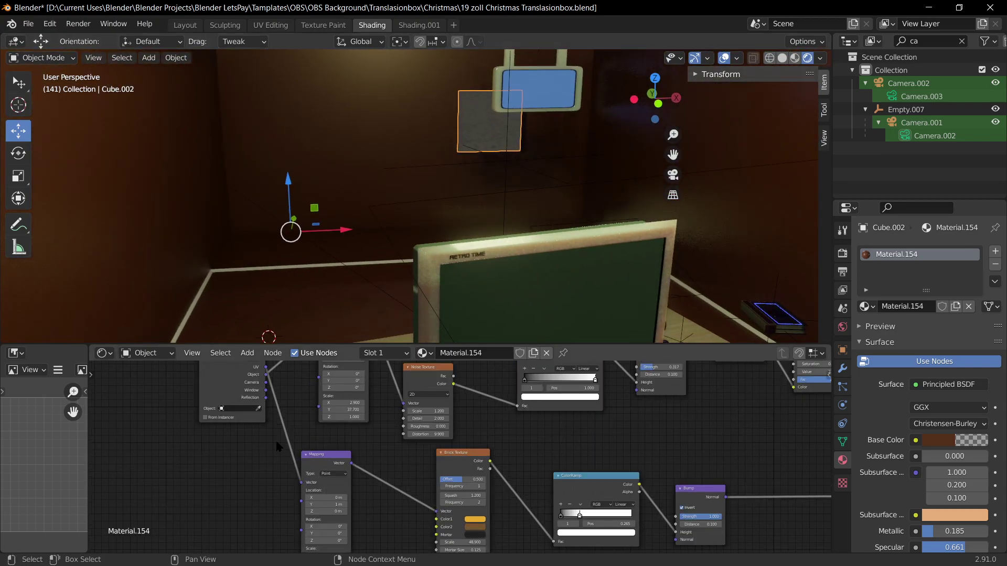
{"action": "middle_click_drag", "start_coordinate": [276, 442], "coordinate": [271, 494]}
{"action": "left_click_drag", "start_coordinate": [240, 393], "coordinate": [236, 448]}
{"action": "middle_click_drag", "start_coordinate": [312, 484], "coordinate": [254, 419]}
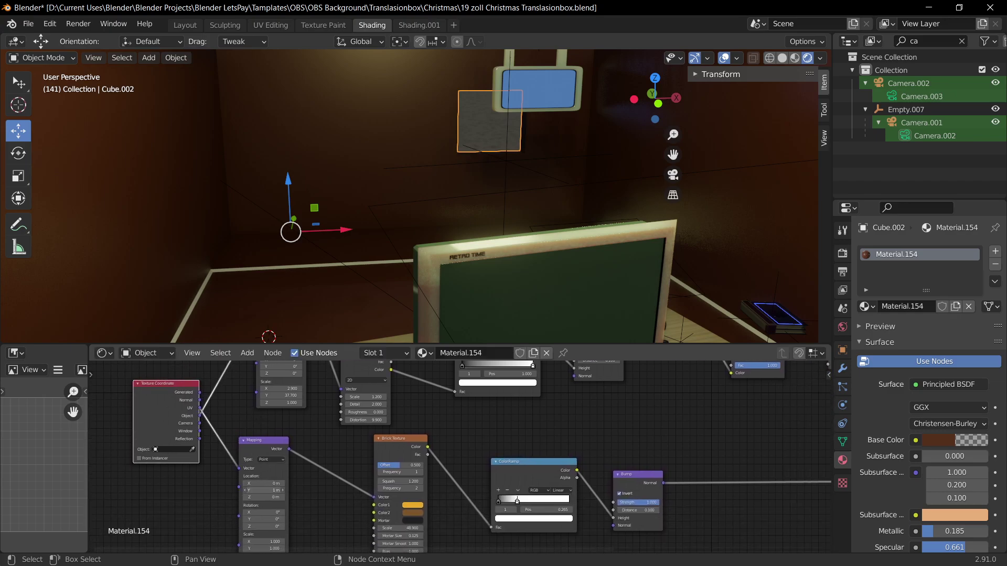
{"action": "middle_click_drag", "start_coordinate": [274, 546], "coordinate": [298, 487]}
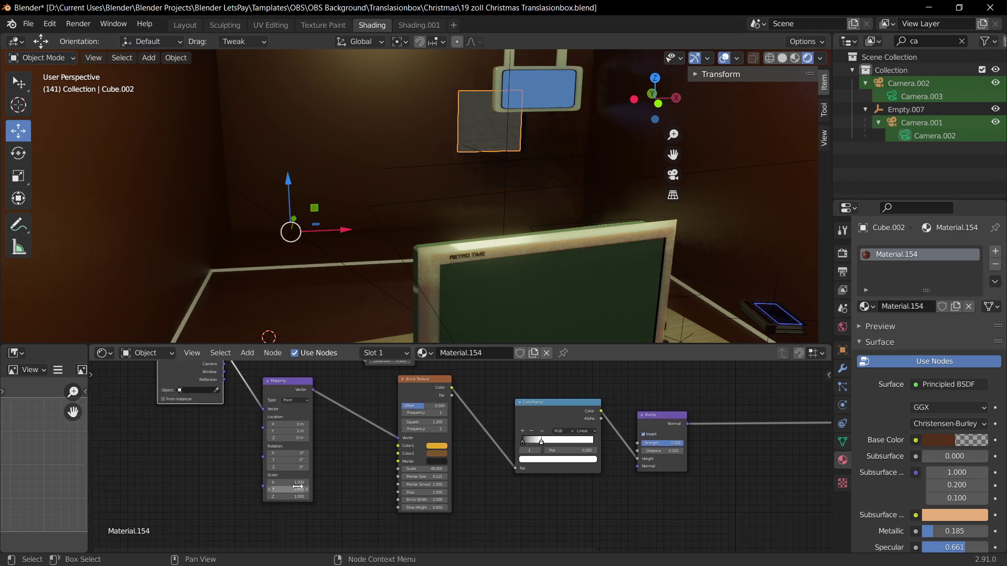
Step: Try different Y and Z rotations on the Brick Texture's Mapping node and undo them
{"action": "key", "text": "ctrl+z"}
{"action": "middle_click_drag", "start_coordinate": [341, 445], "coordinate": [395, 466]}
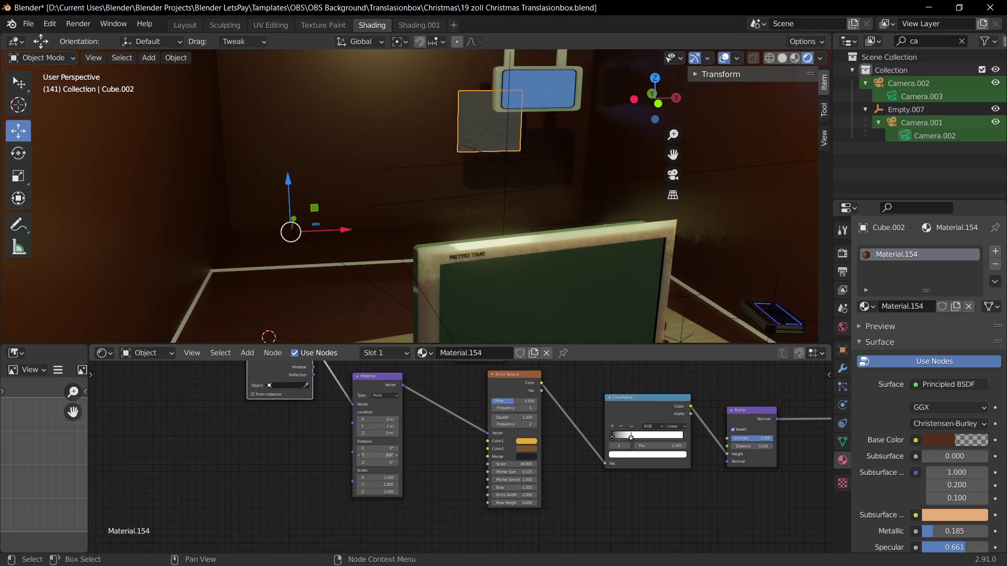
{"action": "right_click", "coordinate": [385, 455]}
{"action": "key", "text": "BackSpace"}
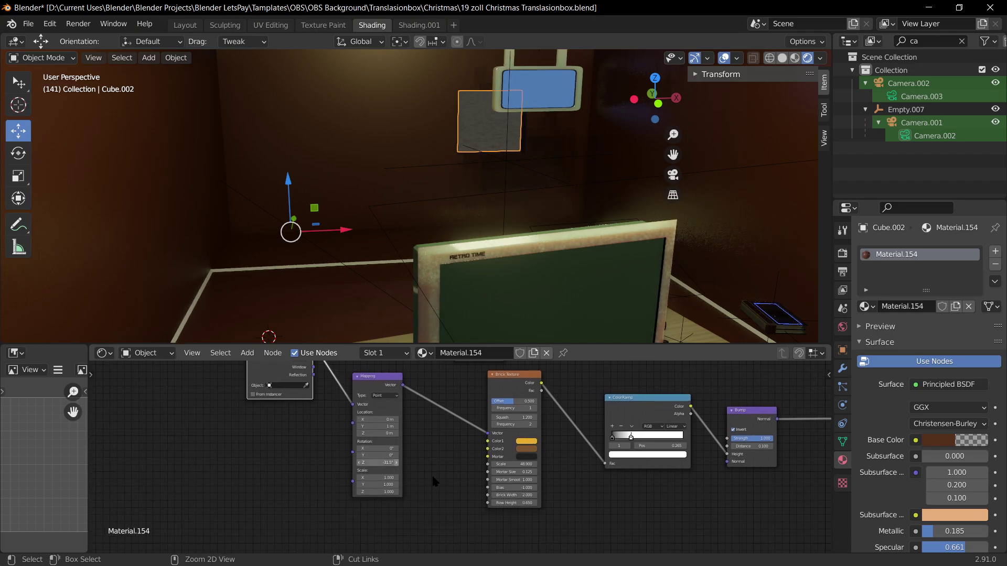
{"action": "key", "text": "ctrl+z"}
Step: Connect the Texture Coordinate node's Object output to the Vector input of the Brick Texture's Mapping node
{"action": "scroll", "coordinate": [256, 440], "scroll_direction": "up", "scroll_amount": 3}
{"action": "middle_click_drag", "start_coordinate": [255, 440], "coordinate": [197, 550]}
{"action": "middle_click_drag", "start_coordinate": [291, 448], "coordinate": [301, 463]}
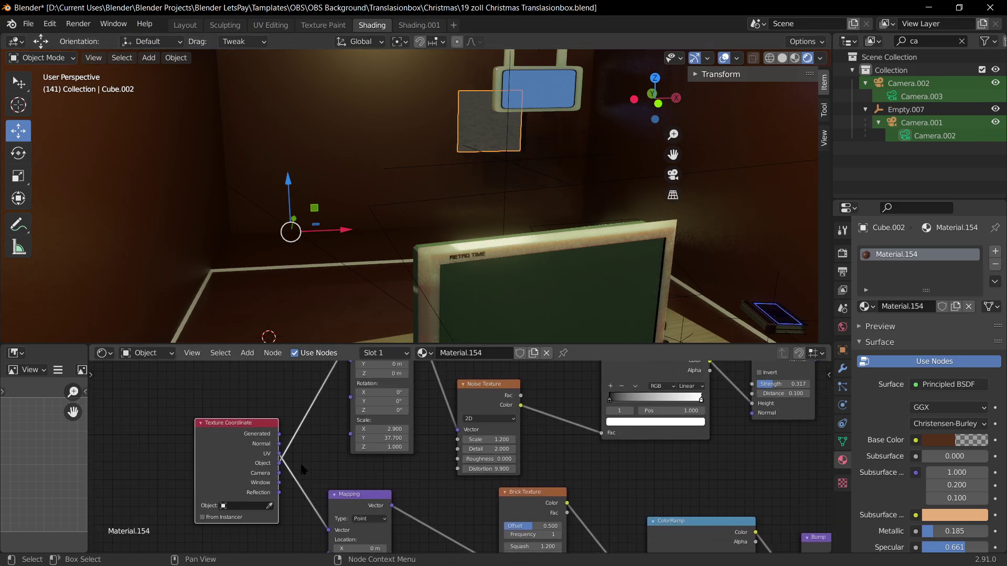
{"action": "left_click_drag", "start_coordinate": [280, 463], "coordinate": [329, 530]}
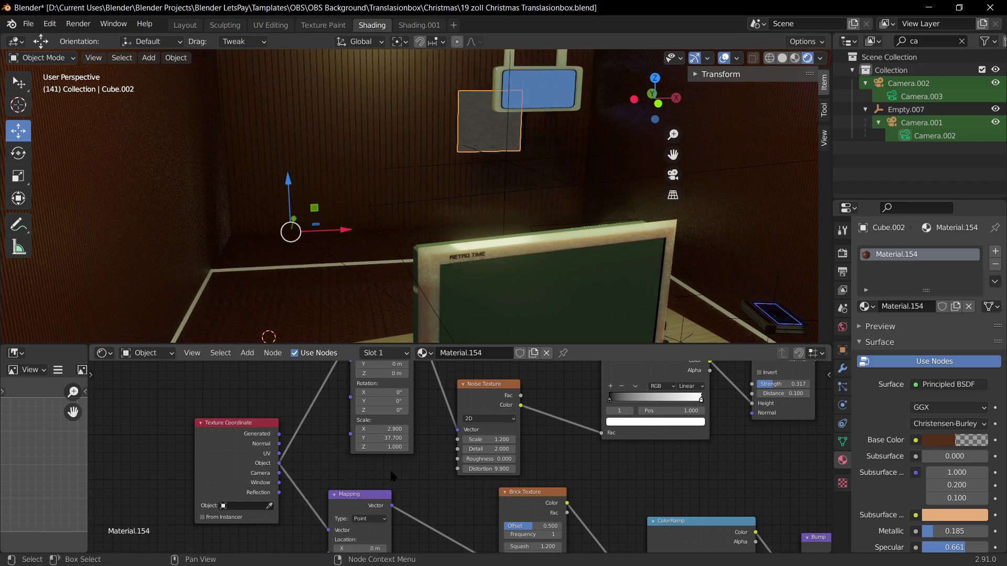
Step: Duplicate the room material's entire node tree and place the copy to the right of the original nodes
{"action": "scroll", "coordinate": [389, 469], "scroll_direction": "down", "scroll_amount": 4}
{"action": "middle_click_drag", "start_coordinate": [460, 418], "coordinate": [455, 416]}
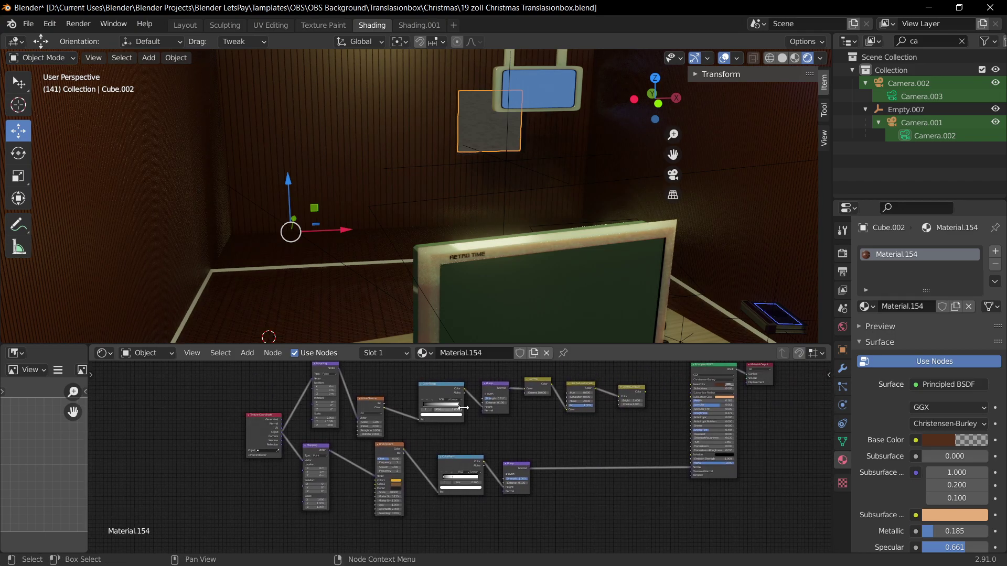
{"action": "scroll", "coordinate": [562, 449], "scroll_direction": "down", "scroll_amount": 7}
{"action": "scroll", "coordinate": [734, 456], "scroll_direction": "down", "scroll_amount": 3}
{"action": "middle_click_drag", "start_coordinate": [656, 463], "coordinate": [592, 461]}
{"action": "key", "text": "a"}
{"action": "key", "text": "shift+d"}
{"action": "left_click", "coordinate": [710, 465]}
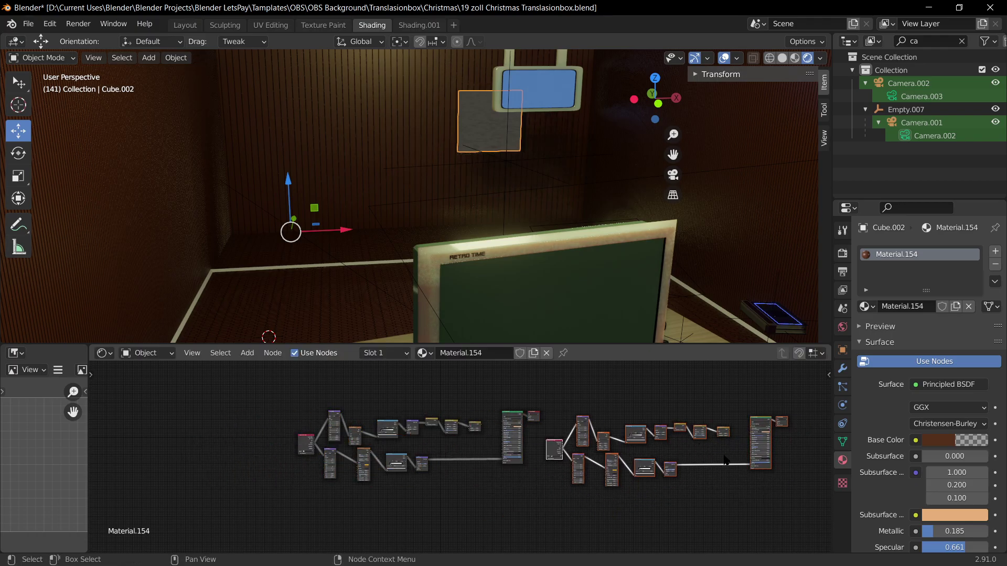
Step: Delete the upper Mapping, texture, ColorRamp, Bump and color nodes from the duplicated node tree, keeping the Brick Texture branch
{"action": "scroll", "coordinate": [500, 474], "scroll_direction": "up", "scroll_amount": 3}
{"action": "middle_click_drag", "start_coordinate": [460, 433], "coordinate": [541, 469]}
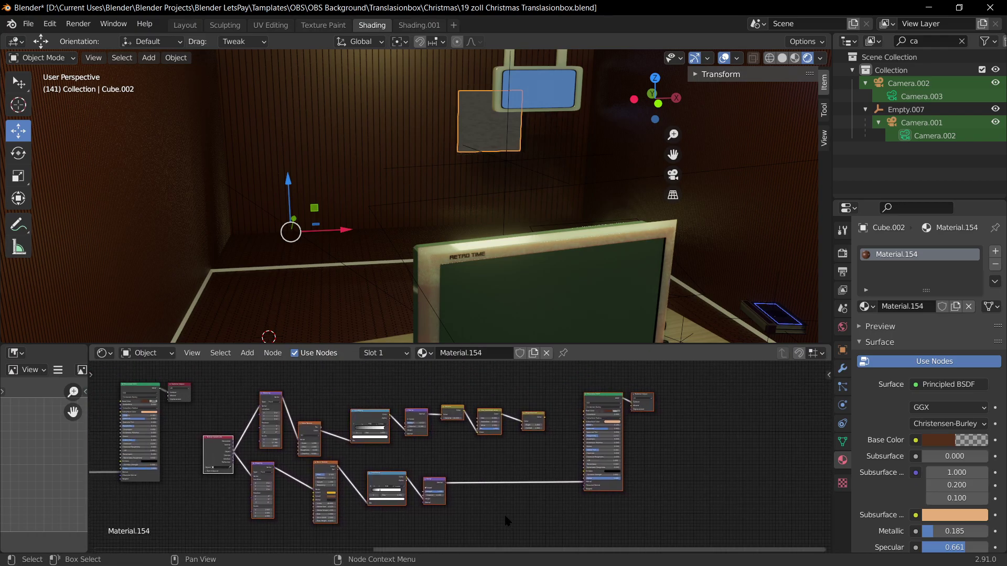
{"action": "left_click_drag", "start_coordinate": [562, 376], "coordinate": [260, 452]}
{"action": "key", "text": "Delete"}
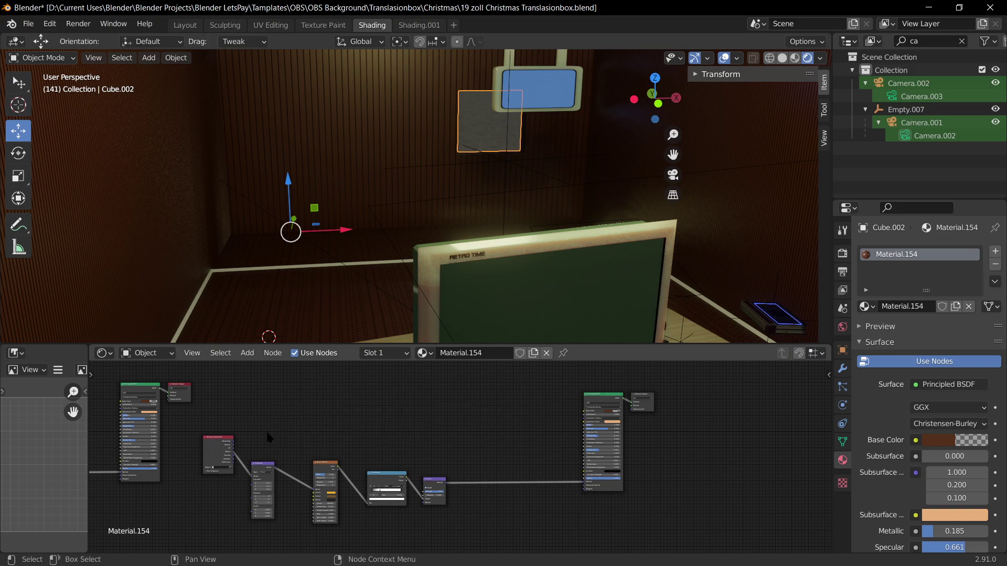
Step: Move the copied Brick Texture branch closer to the duplicate Principled BSDF, make the duplicate Material Output active and save the file
{"action": "left_click_drag", "start_coordinate": [461, 540], "coordinate": [205, 435]}
{"action": "left_click_drag", "start_coordinate": [212, 453], "coordinate": [341, 422]}
{"action": "scroll", "coordinate": [341, 422], "scroll_direction": "up", "scroll_amount": 5}
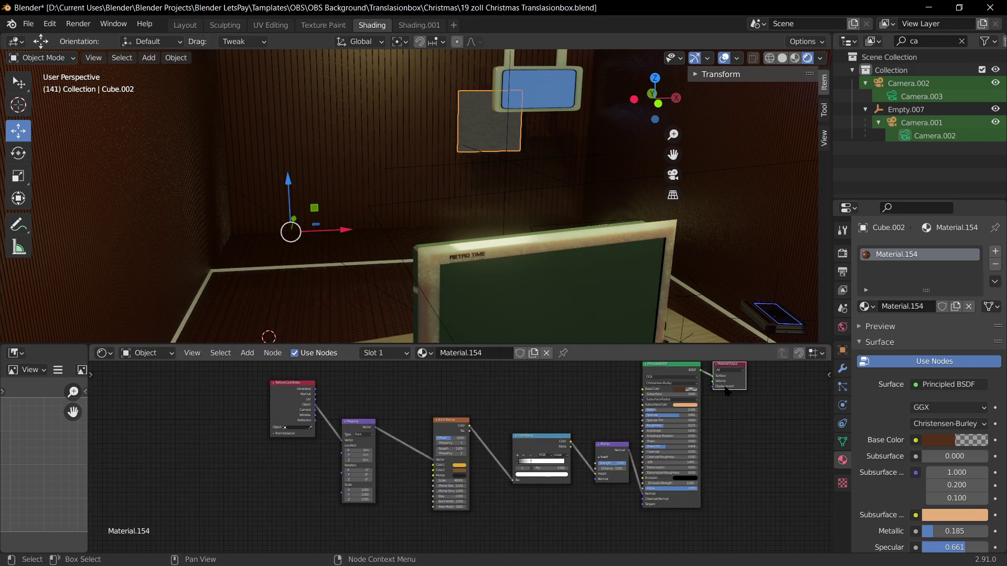
{"action": "key", "text": "ctrl+s"}
Step: Delete the Mapping node from the copied Brick Texture branch
{"action": "scroll", "coordinate": [404, 427], "scroll_direction": "up", "scroll_amount": 4}
{"action": "middle_click_drag", "start_coordinate": [210, 426], "coordinate": [355, 440]}
{"action": "scroll", "coordinate": [355, 439], "scroll_direction": "down", "scroll_amount": 3}
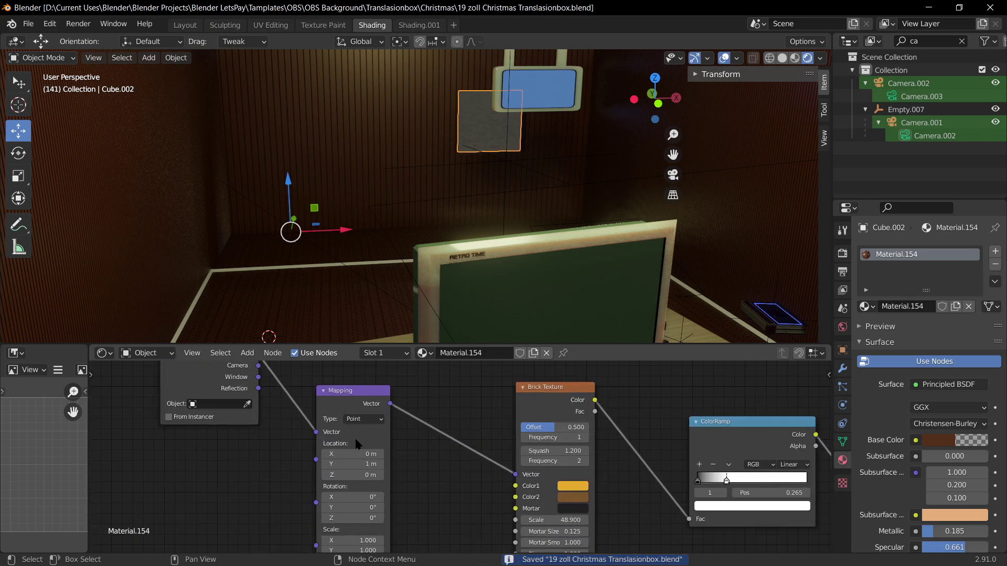
{"action": "scroll", "coordinate": [396, 450], "scroll_direction": "down", "scroll_amount": 2}
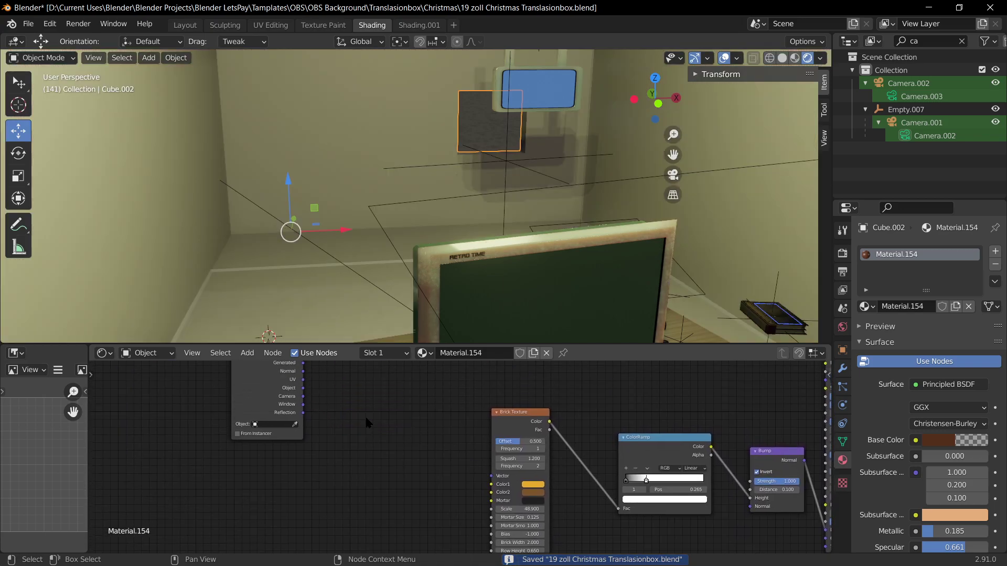
{"action": "key", "text": "shift+a"}
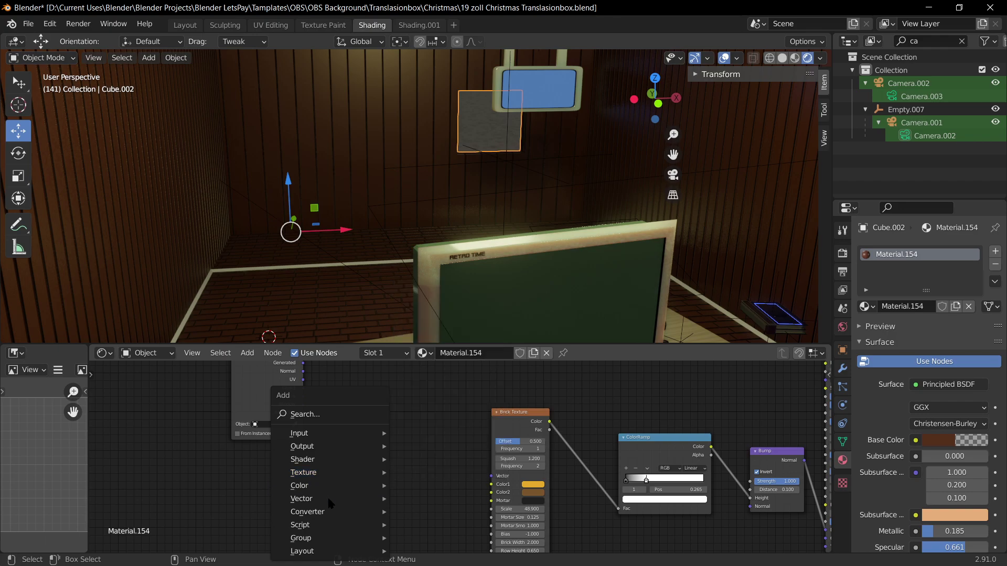
{"action": "mouse_move", "coordinate": [346, 513]}
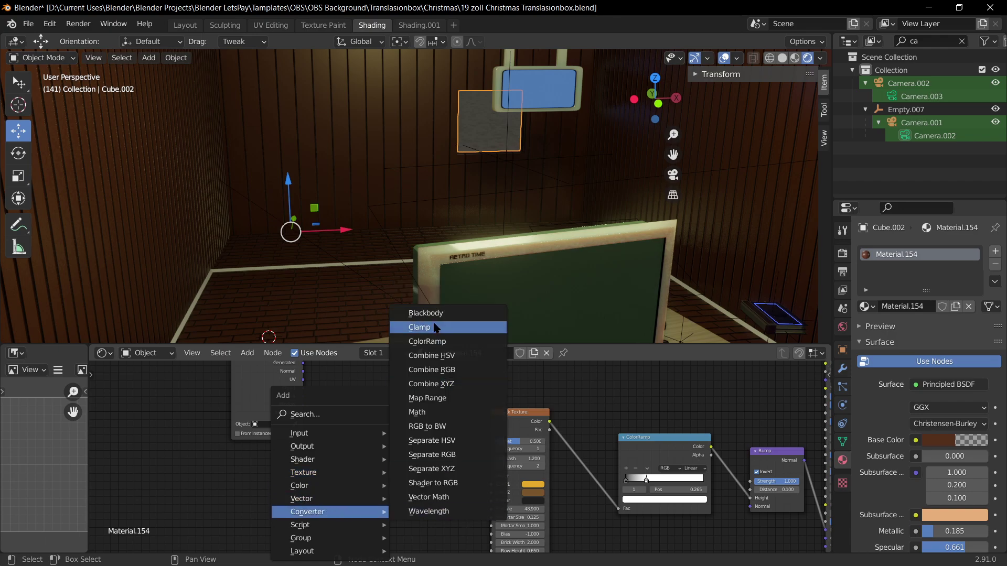
{"action": "left_click", "coordinate": [438, 403]}
{"action": "left_click", "coordinate": [370, 417]}
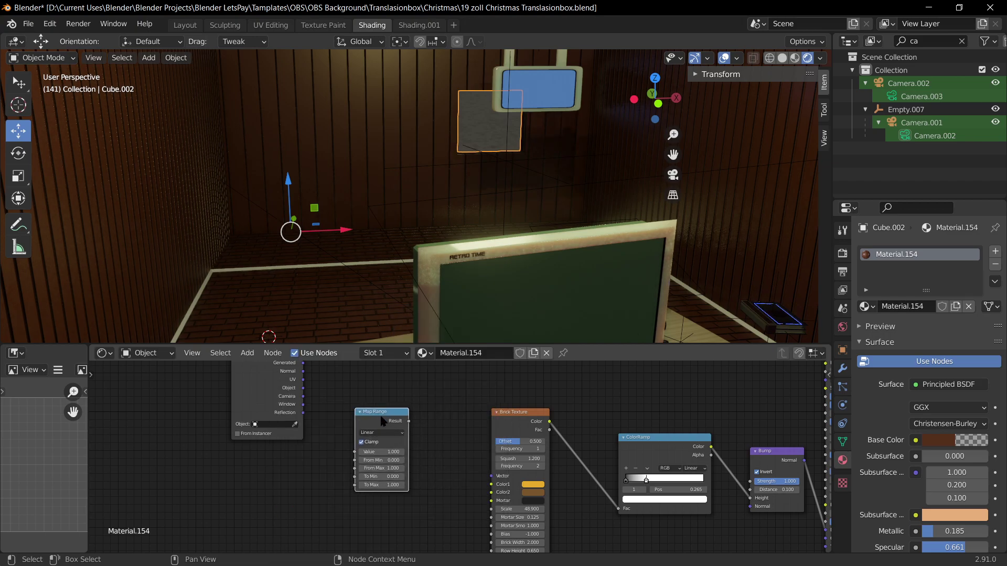
{"action": "key", "text": "x"}
Step: Add a new Mapping node to the copied branch and move the Texture Coordinate node down beside it
{"action": "key", "text": "shift+a"}
{"action": "mouse_move", "coordinate": [380, 417]}
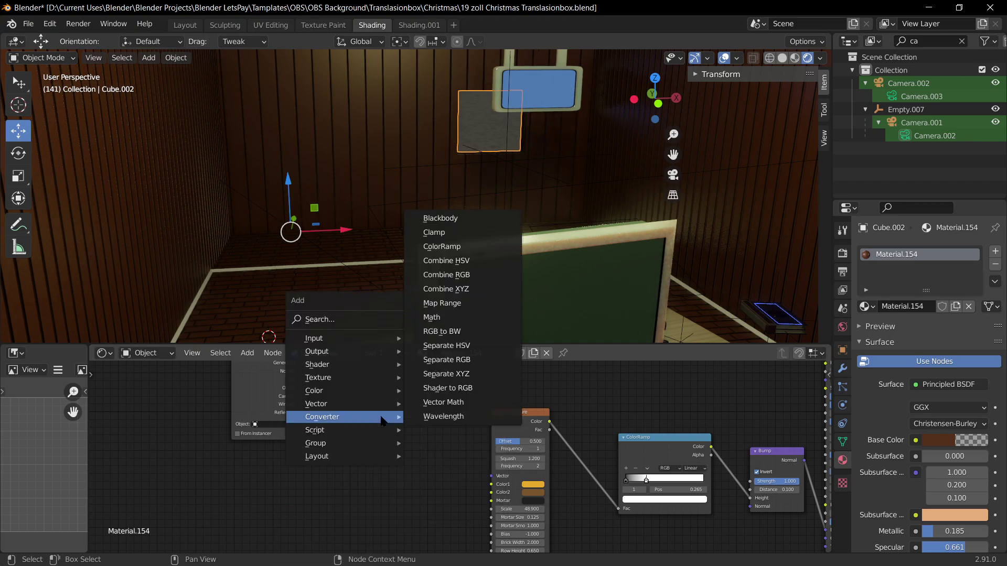
{"action": "mouse_move", "coordinate": [357, 405]}
{"action": "left_click", "coordinate": [440, 430]}
{"action": "left_click", "coordinate": [337, 370]}
{"action": "scroll", "coordinate": [317, 396], "scroll_direction": "down", "scroll_amount": 4}
{"action": "left_click_drag", "start_coordinate": [316, 395], "coordinate": [314, 437]}
{"action": "scroll", "coordinate": [385, 395], "scroll_direction": "up", "scroll_amount": 4}
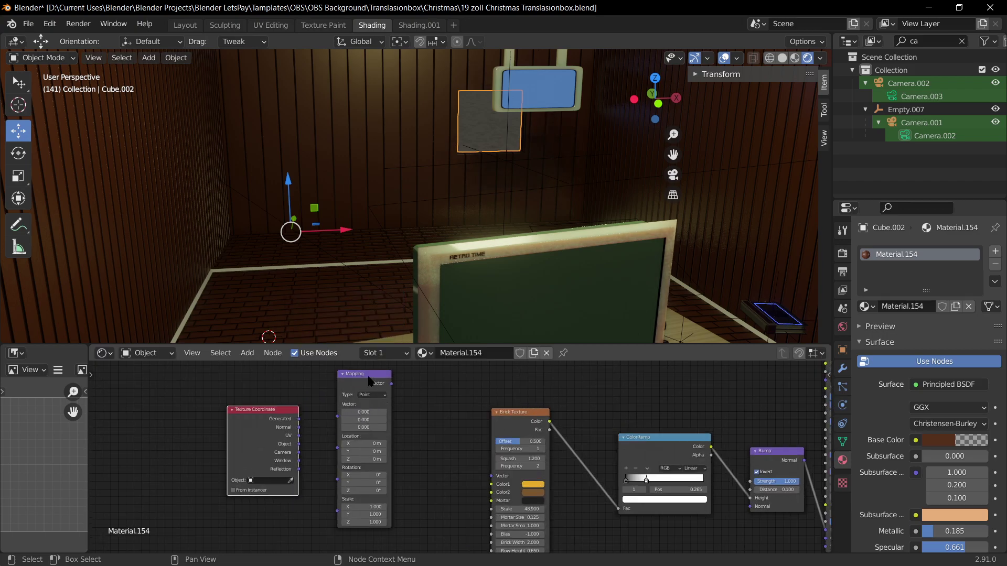
Step: Place the Mapping node before the Brick Texture, feed it the Texture Coordinate's Object output and link its Vector output to the Brick Texture's Vector
{"action": "left_click_drag", "start_coordinate": [369, 380], "coordinate": [408, 405]}
{"action": "left_click_drag", "start_coordinate": [298, 444], "coordinate": [377, 430]}
{"action": "left_click_drag", "start_coordinate": [430, 411], "coordinate": [492, 476]}
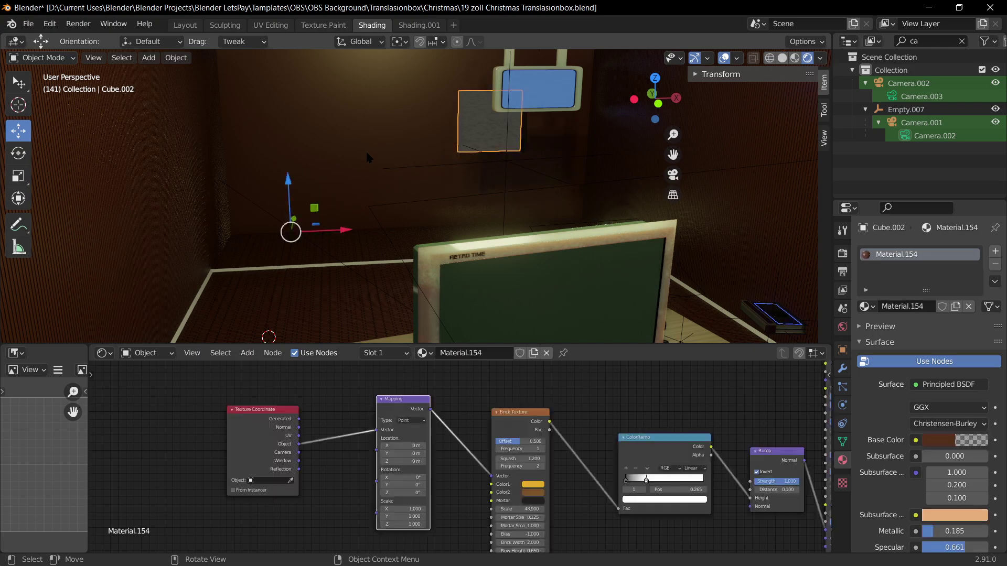
Step: Examine the brick texture on the room's walls and floor from outside, from the side and from inside
{"action": "middle_click_drag", "start_coordinate": [331, 187], "coordinate": [229, 181]}
{"action": "scroll", "coordinate": [293, 210], "scroll_direction": "down", "scroll_amount": 8}
{"action": "middle_click_drag", "start_coordinate": [485, 189], "coordinate": [549, 184]}
{"action": "scroll", "coordinate": [549, 184], "scroll_direction": "up", "scroll_amount": 4}
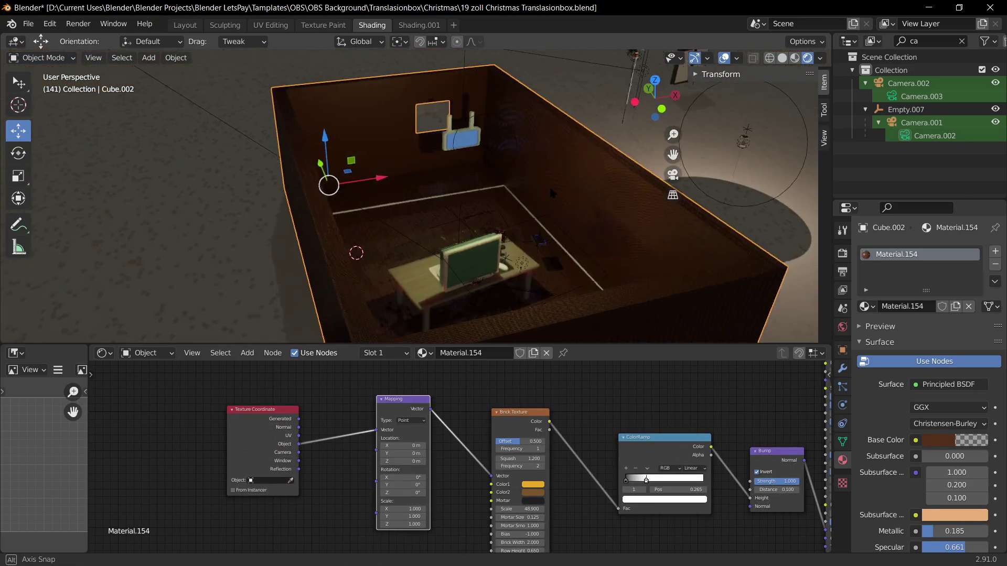
{"action": "scroll", "coordinate": [472, 186], "scroll_direction": "up", "scroll_amount": 3}
{"action": "middle_click_drag", "start_coordinate": [462, 186], "coordinate": [302, 166]}
{"action": "scroll", "coordinate": [414, 185], "scroll_direction": "down", "scroll_amount": 3}
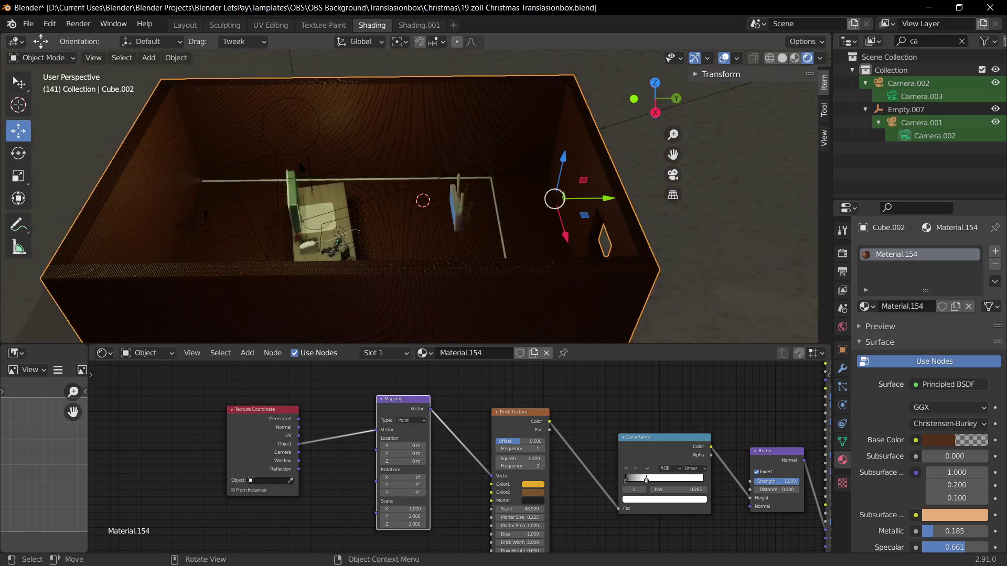
{"action": "middle_click_drag", "start_coordinate": [289, 205], "coordinate": [408, 194]}
{"action": "scroll", "coordinate": [487, 184], "scroll_direction": "up", "scroll_amount": 5}
{"action": "middle_click_drag", "start_coordinate": [492, 177], "coordinate": [361, 129]}
Step: Try an X location of 0.2 m on the new Mapping node and undo it
{"action": "left_click", "coordinate": [361, 129]}
{"action": "left_click", "coordinate": [397, 119]}
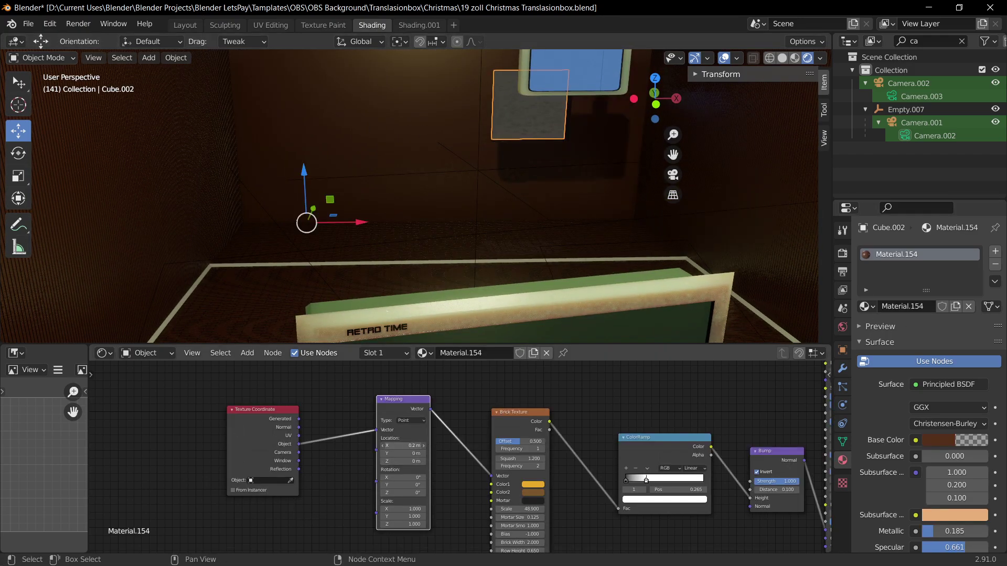
{"action": "key", "text": "ctrl+z"}
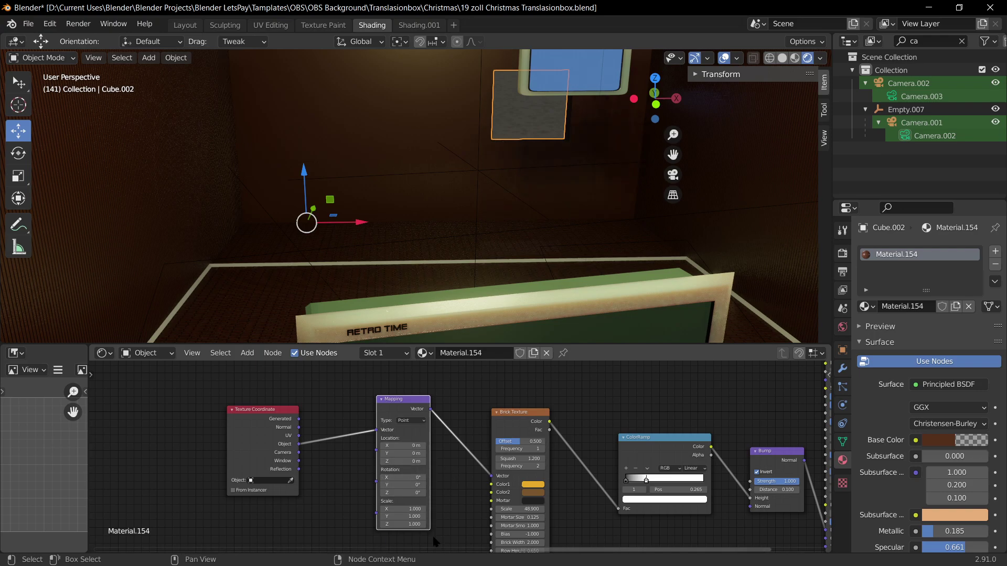
{"action": "key", "text": "ctrl+z"}
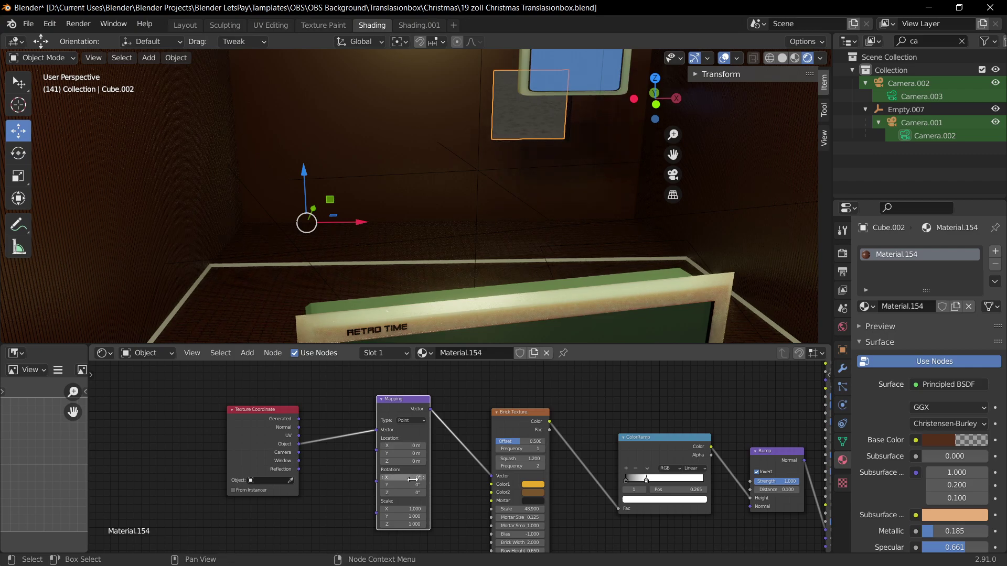
Step: Widen the shader editor and check the location values of the original Brick Texture's Mapping node
{"action": "scroll", "coordinate": [317, 465], "scroll_direction": "down", "scroll_amount": 8}
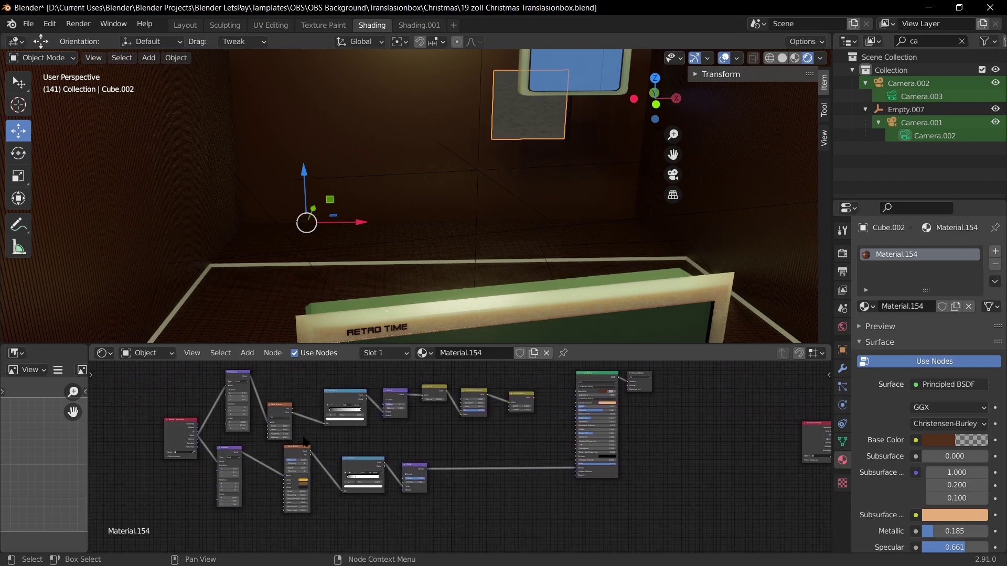
{"action": "scroll", "coordinate": [220, 461], "scroll_direction": "up", "scroll_amount": 4}
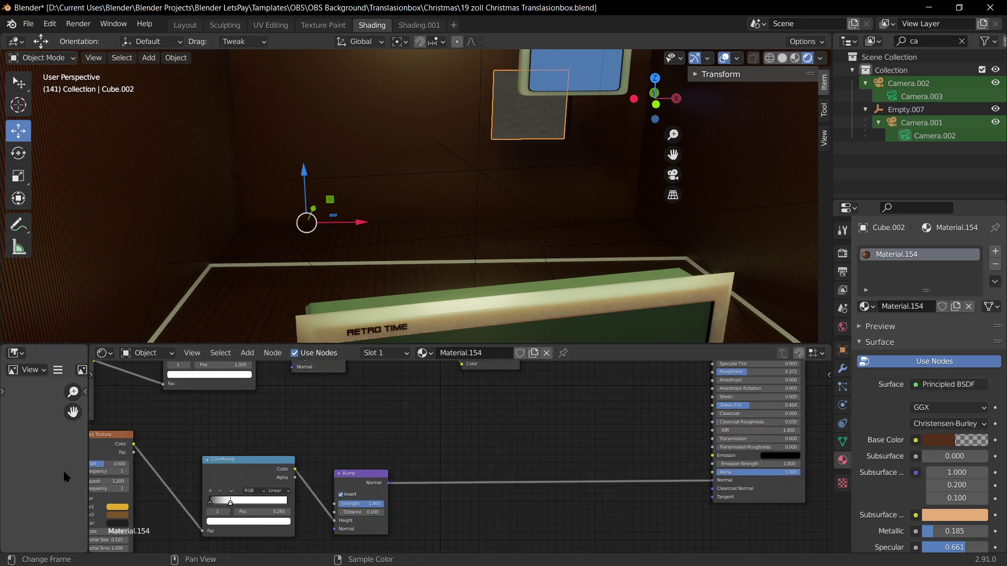
{"action": "left_click_drag", "start_coordinate": [88, 464], "coordinate": [17, 463]}
{"action": "middle_click_drag", "start_coordinate": [166, 425], "coordinate": [554, 393]}
{"action": "scroll", "coordinate": [418, 461], "scroll_direction": "up", "scroll_amount": 4}
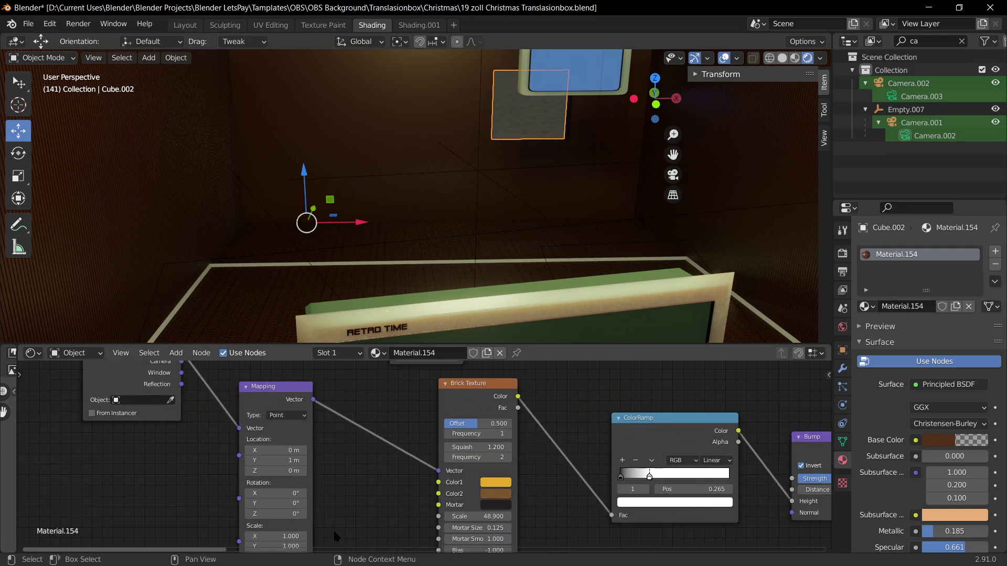
{"action": "scroll", "coordinate": [337, 536], "scroll_direction": "down", "scroll_amount": 1}
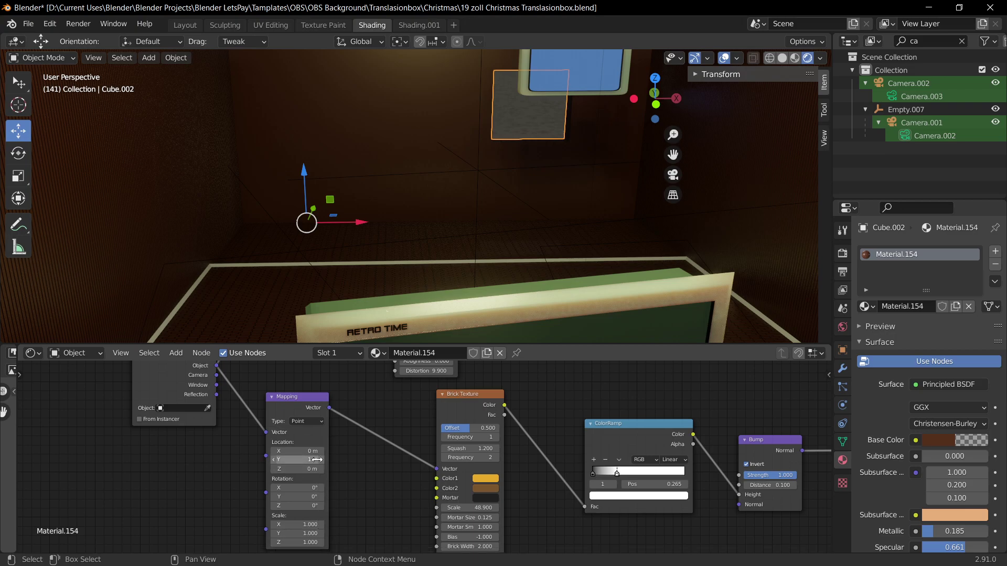
{"action": "scroll", "coordinate": [459, 207], "scroll_direction": "down", "scroll_amount": 3}
{"action": "scroll", "coordinate": [472, 208], "scroll_direction": "up", "scroll_amount": 1}
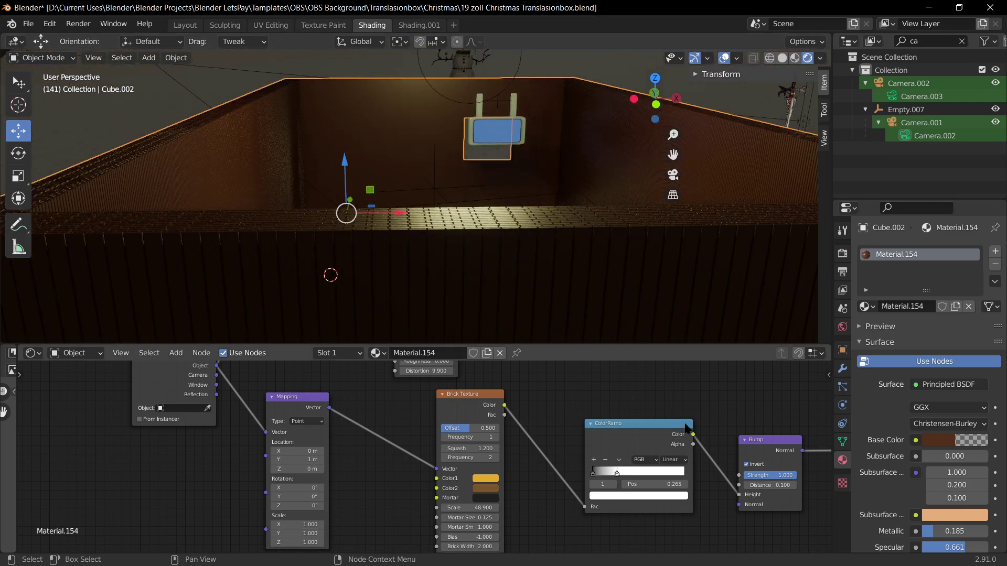
Step: Set the Y location of the copied branch's Mapping node to 1 m and save the file
{"action": "middle_click_drag", "start_coordinate": [688, 431], "coordinate": [122, 469]}
{"action": "scroll", "coordinate": [423, 461], "scroll_direction": "down", "scroll_amount": 12}
{"action": "middle_click_drag", "start_coordinate": [721, 474], "coordinate": [341, 459]}
{"action": "scroll", "coordinate": [376, 455], "scroll_direction": "up", "scroll_amount": 7}
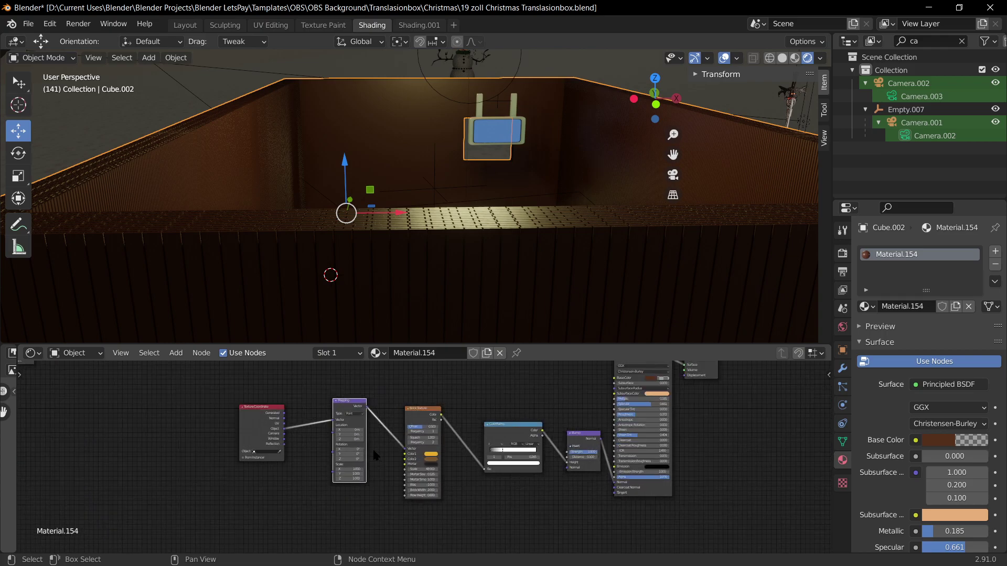
{"action": "scroll", "coordinate": [367, 452], "scroll_direction": "up", "scroll_amount": 5}
{"action": "scroll", "coordinate": [201, 505], "scroll_direction": "down", "scroll_amount": 6}
{"action": "middle_click_drag", "start_coordinate": [201, 506], "coordinate": [227, 505]}
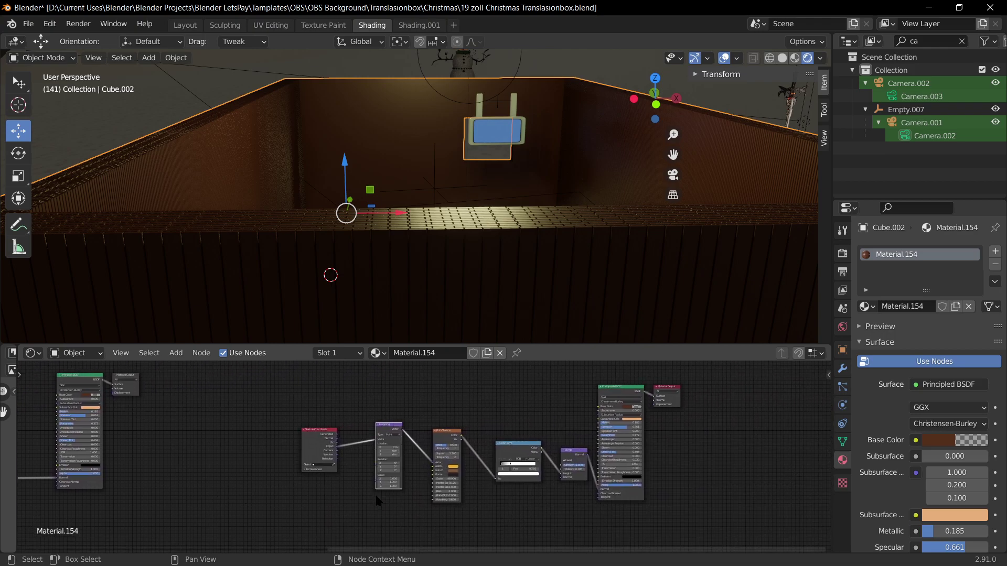
{"action": "scroll", "coordinate": [377, 502], "scroll_direction": "up", "scroll_amount": 8}
{"action": "key", "text": "Return"}
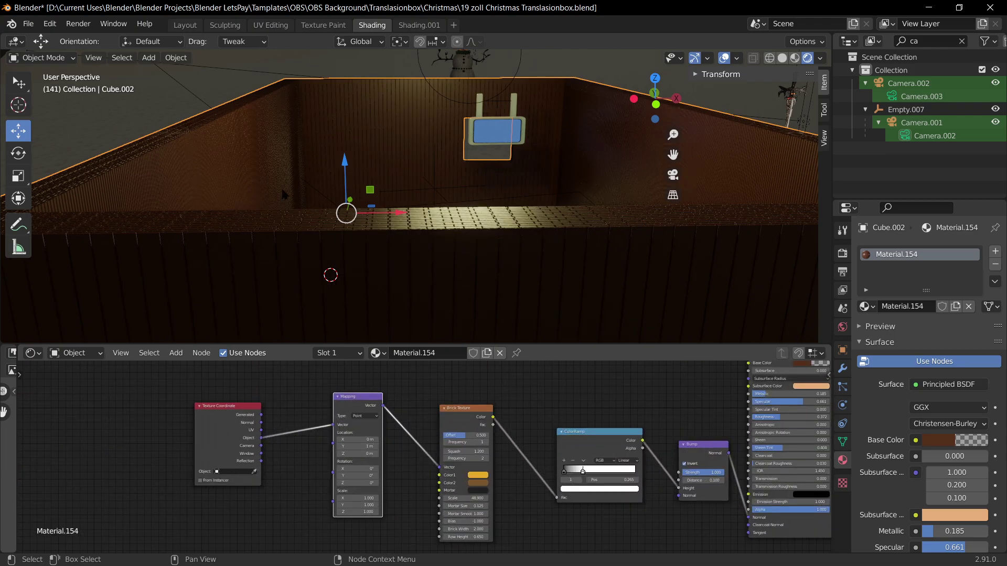
{"action": "scroll", "coordinate": [416, 146], "scroll_direction": "up", "scroll_amount": 4}
{"action": "key", "text": "ctrl+s"}
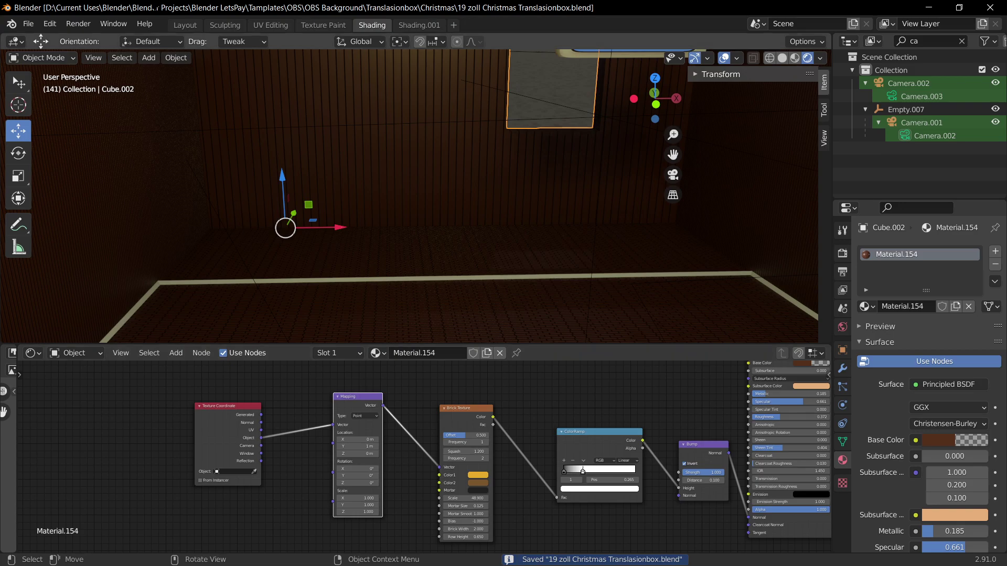
Step: Try different Z and X locations on the copied branch's Mapping node and undo them
{"action": "left_click_drag", "start_coordinate": [363, 454], "coordinate": [377, 454]}
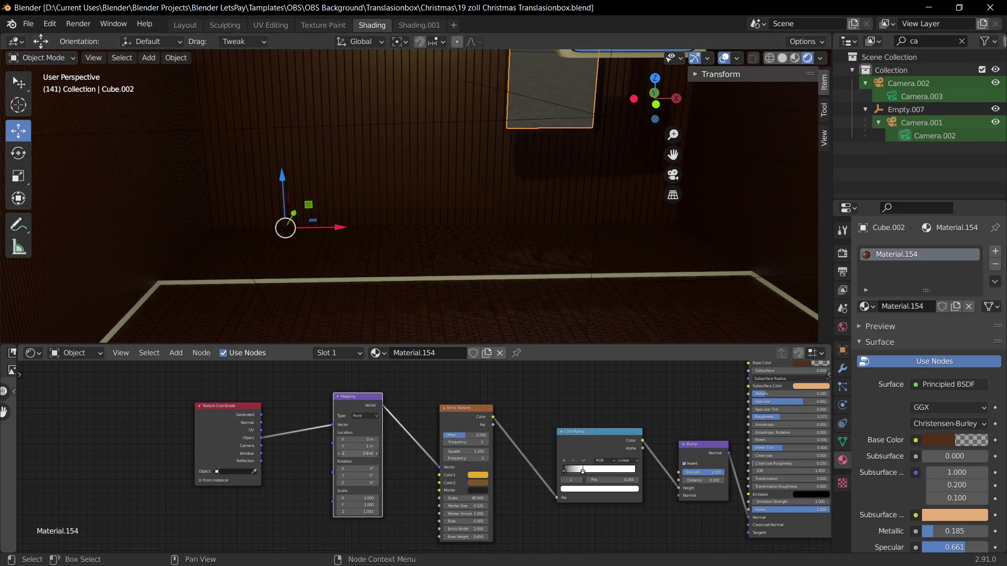
{"action": "key", "text": "ctrl+z"}
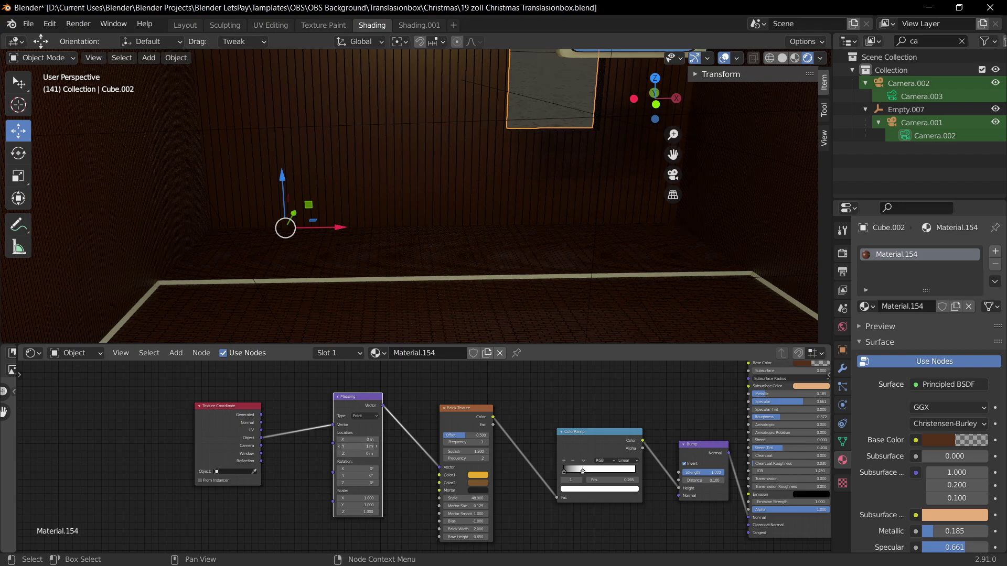
{"action": "left_click_drag", "start_coordinate": [372, 441], "coordinate": [388, 441]}
{"action": "key", "text": "ctrl+z"}
{"action": "scroll", "coordinate": [354, 143], "scroll_direction": "down", "scroll_amount": 1}
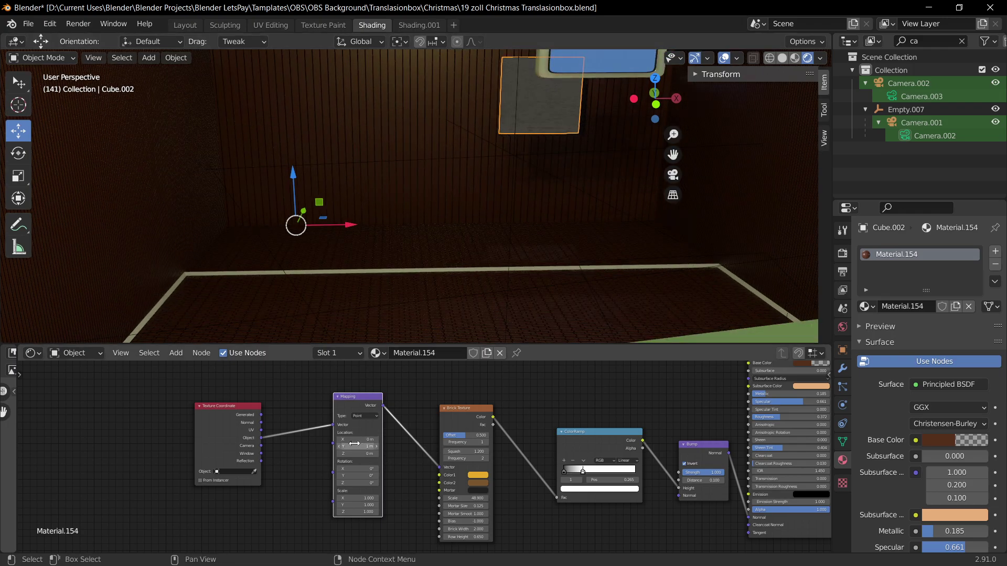
Step: Show the room object's transform values and inspect its floor and walls from above and from inside
{"action": "left_click", "coordinate": [698, 76]}
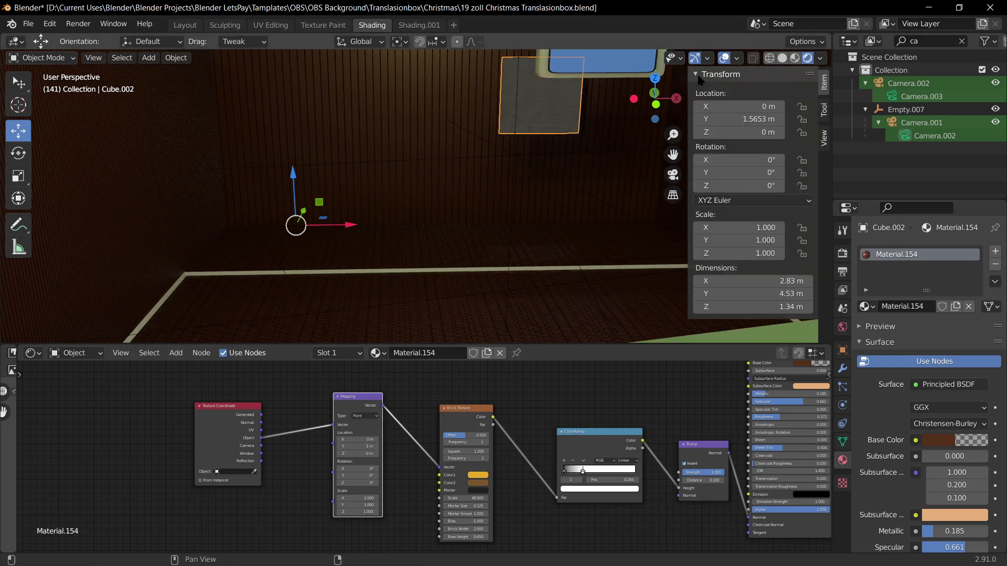
{"action": "middle_click_drag", "start_coordinate": [557, 192], "coordinate": [622, 247]}
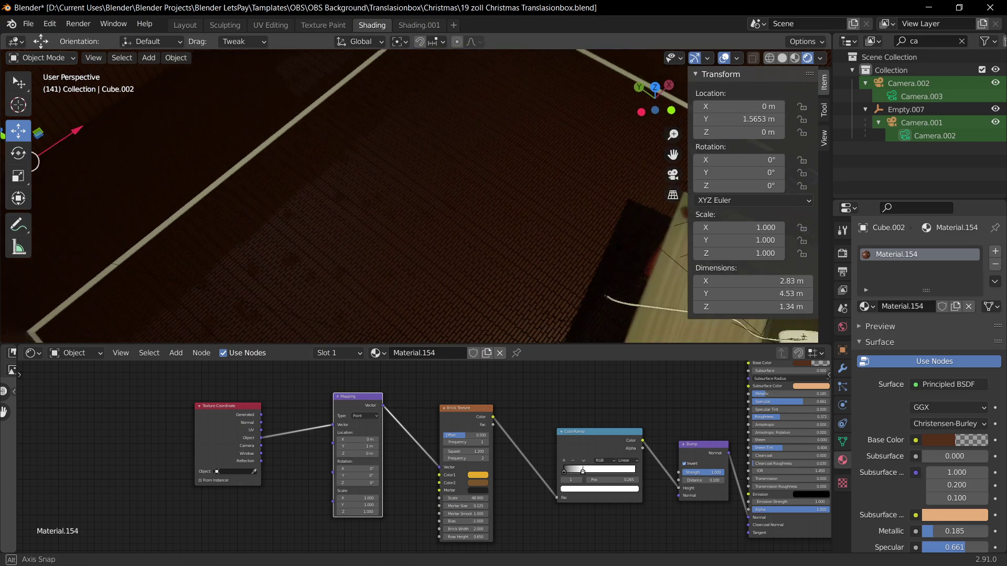
{"action": "scroll", "coordinate": [559, 237], "scroll_direction": "down", "scroll_amount": 10}
{"action": "middle_click_drag", "start_coordinate": [282, 231], "coordinate": [337, 236]}
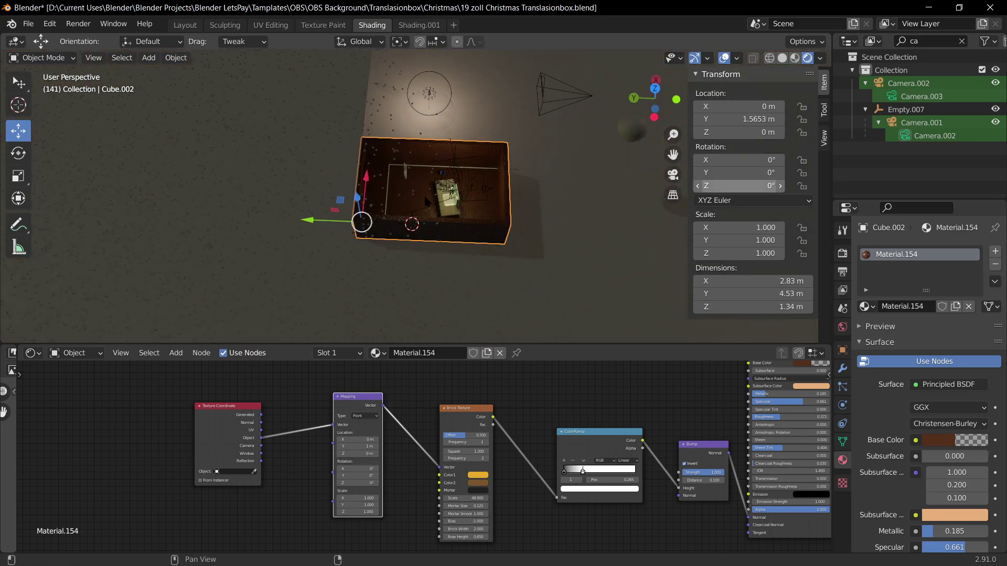
{"action": "middle_click_drag", "start_coordinate": [455, 224], "coordinate": [301, 195]}
{"action": "scroll", "coordinate": [301, 196], "scroll_direction": "up", "scroll_amount": 8}
{"action": "middle_click_drag", "start_coordinate": [339, 110], "coordinate": [386, 151]}
{"action": "scroll", "coordinate": [391, 109], "scroll_direction": "up", "scroll_amount": 2}
{"action": "scroll", "coordinate": [385, 152], "scroll_direction": "up", "scroll_amount": 2}
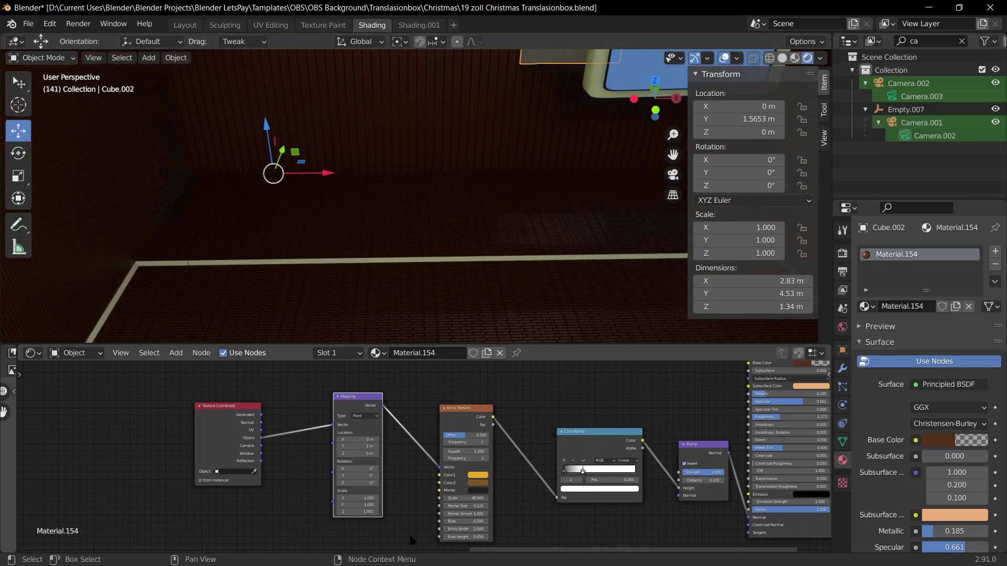
Step: Set the X location of the copied branch's Mapping node to 1 m
{"action": "scroll", "coordinate": [397, 483], "scroll_direction": "up", "scroll_amount": 3}
{"action": "scroll", "coordinate": [419, 461], "scroll_direction": "up", "scroll_amount": 1}
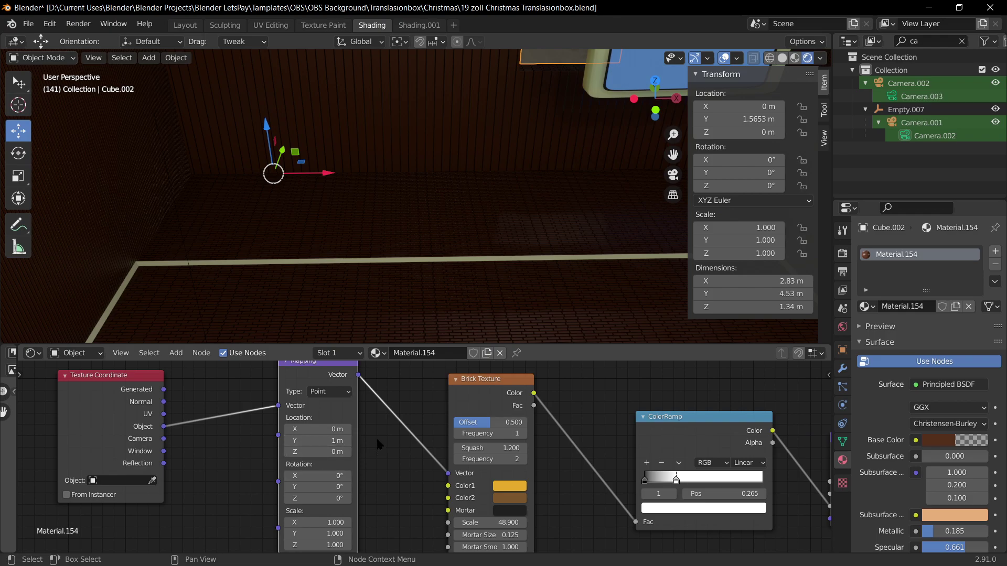
{"action": "scroll", "coordinate": [398, 462], "scroll_direction": "down", "scroll_amount": 1}
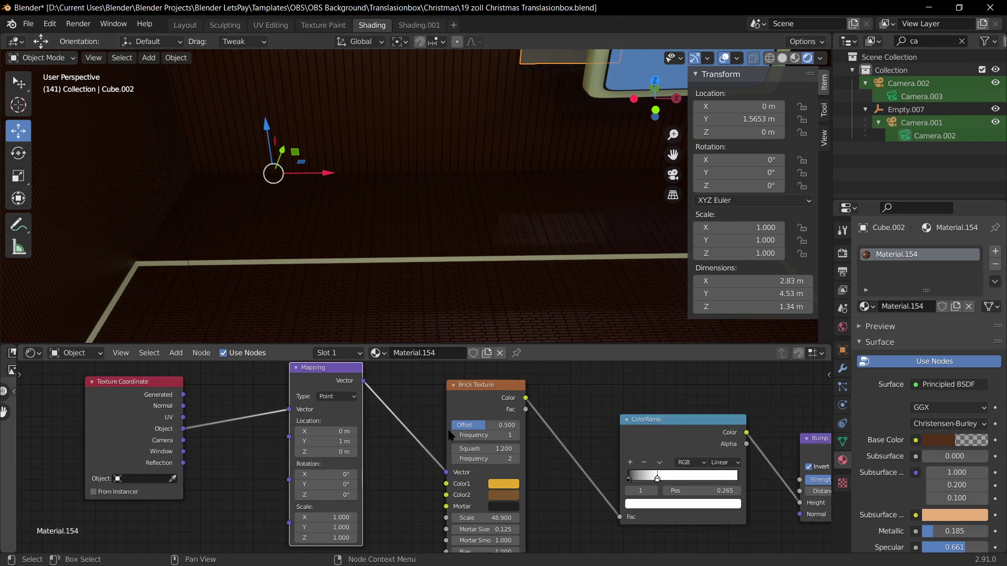
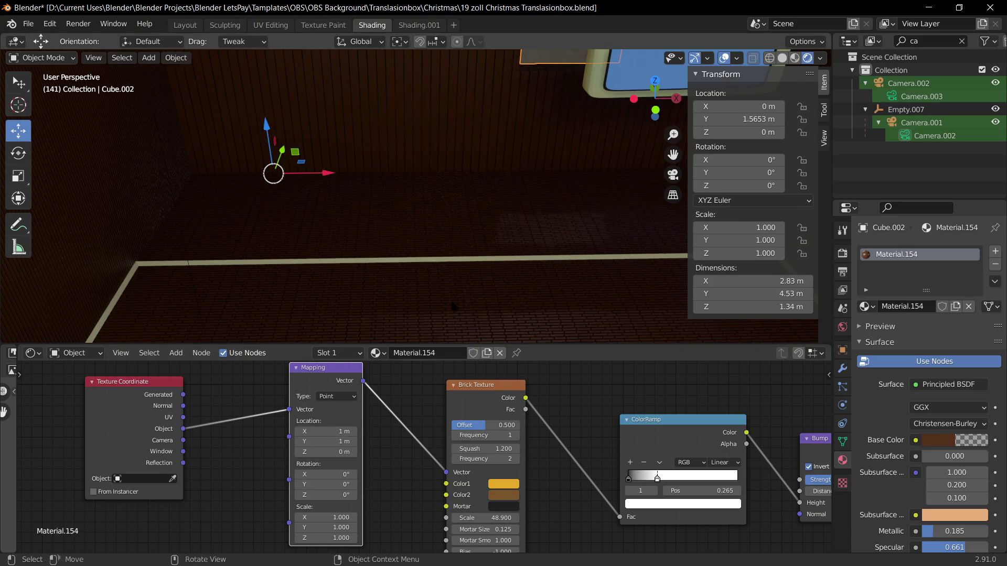
Step: Set the X location of the copied branch's Mapping node to 0 m
{"action": "scroll", "coordinate": [452, 305], "scroll_direction": "down", "scroll_amount": 3}
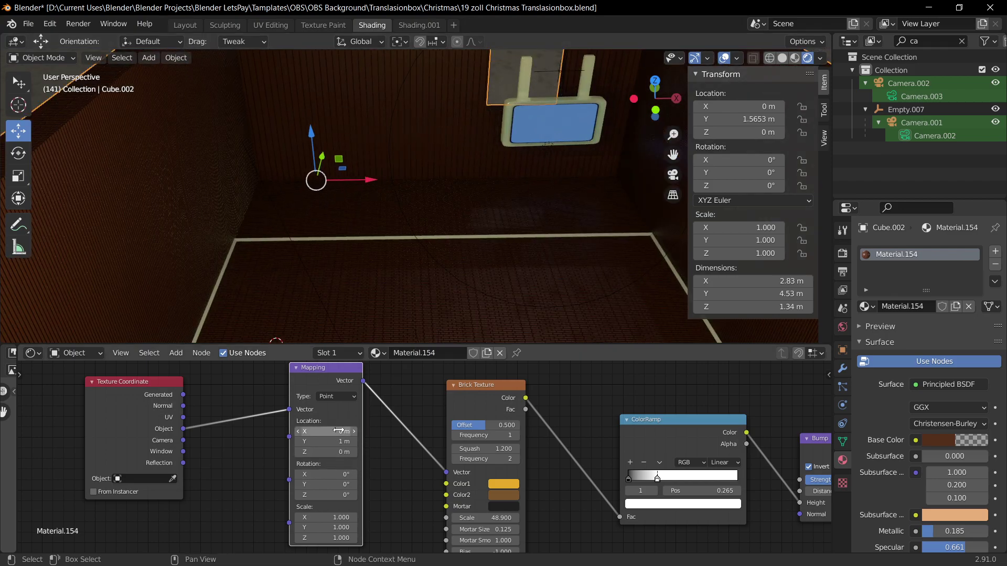
{"action": "left_click_drag", "start_coordinate": [326, 431], "coordinate": [340, 432]}
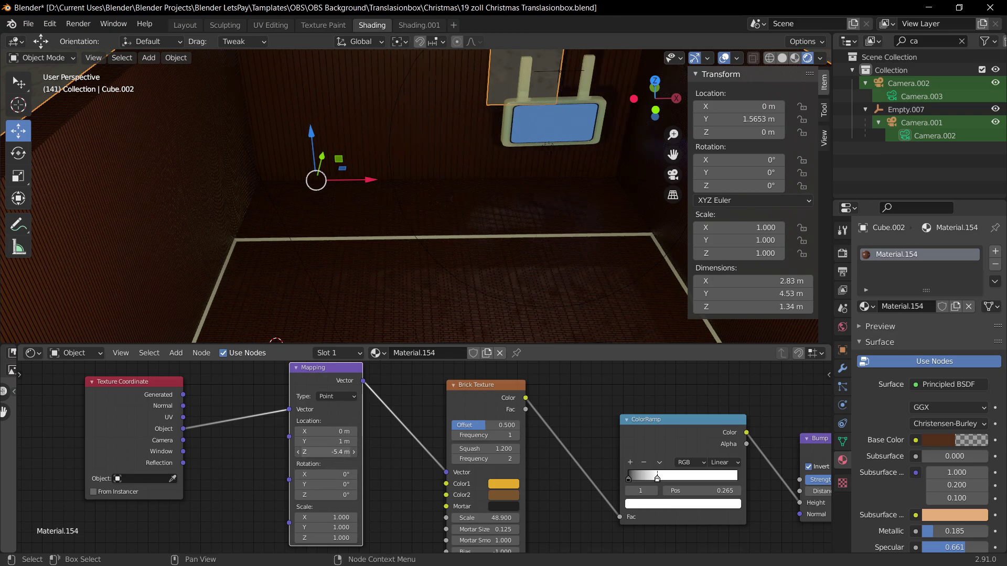
Step: Try a different Z location and different X, Y and Z scales on the copied branch's Mapping node and undo them
{"action": "key", "text": "ctrl+z"}
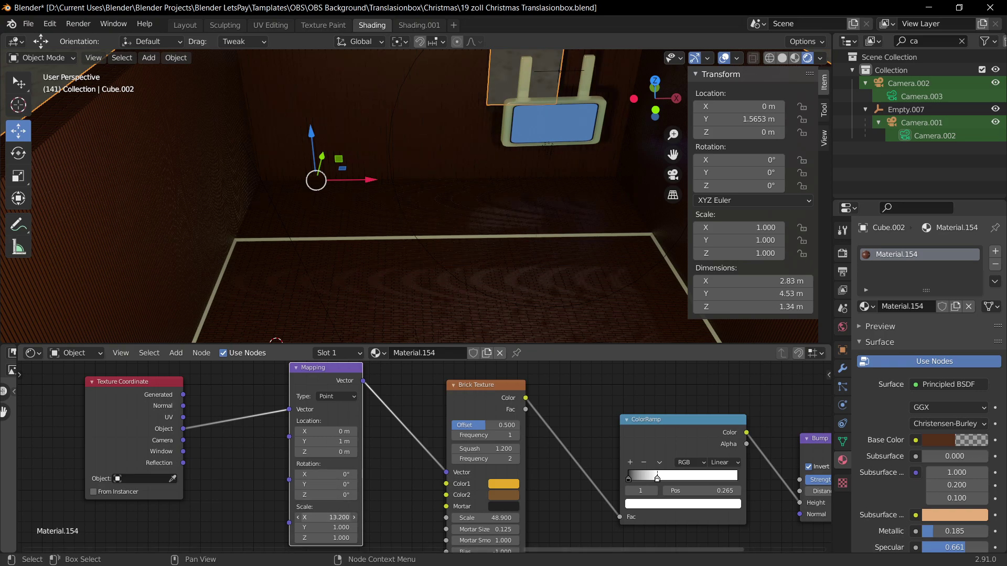
{"action": "key", "text": "ctrl+z"}
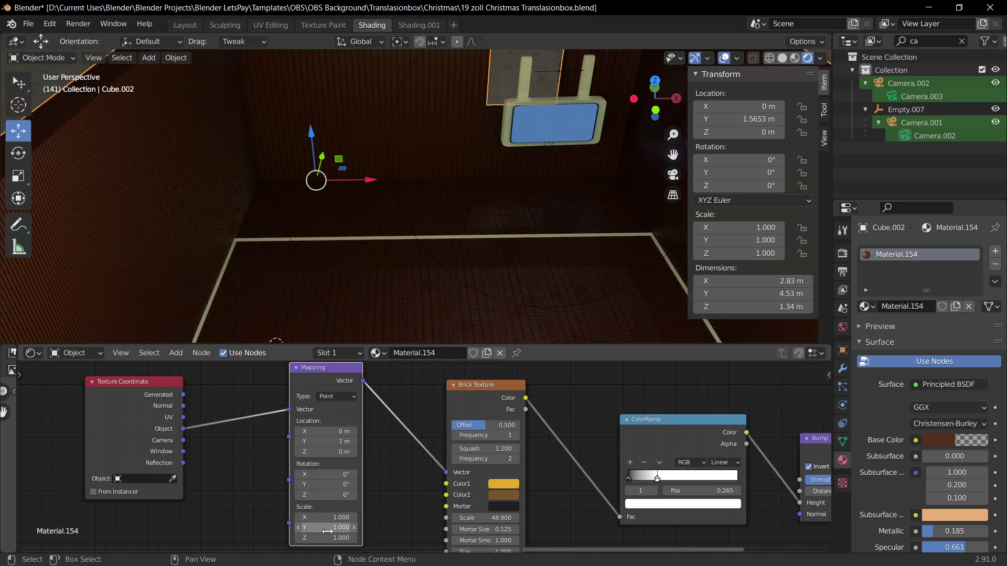
{"action": "left_click_drag", "start_coordinate": [327, 528], "coordinate": [283, 527]}
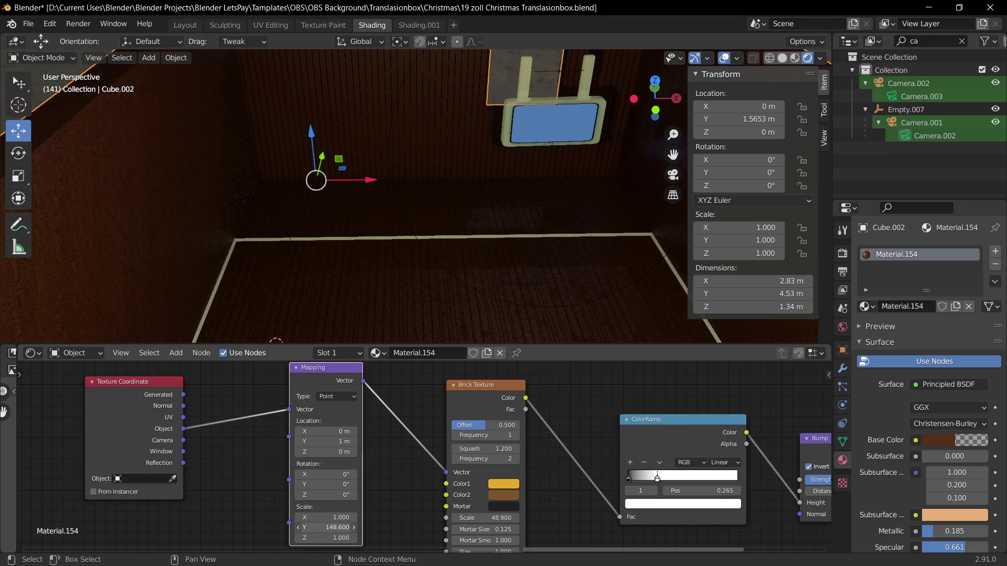
{"action": "key", "text": "ctrl+z"}
{"action": "left_click_drag", "start_coordinate": [326, 538], "coordinate": [296, 538]}
{"action": "key", "text": "ctrl+z"}
Step: Try an X scale of 0.600 on the Mapping node with the side wall in close-up and undo it
{"action": "scroll", "coordinate": [431, 452], "scroll_direction": "down", "scroll_amount": 3}
{"action": "middle_click_drag", "start_coordinate": [589, 500], "coordinate": [503, 482]}
{"action": "middle_click_drag", "start_coordinate": [443, 116], "coordinate": [372, 146]}
{"action": "scroll", "coordinate": [366, 107], "scroll_direction": "down", "scroll_amount": 5}
{"action": "scroll", "coordinate": [359, 80], "scroll_direction": "up", "scroll_amount": 4}
{"action": "scroll", "coordinate": [356, 80], "scroll_direction": "up", "scroll_amount": 3}
{"action": "scroll", "coordinate": [337, 134], "scroll_direction": "up", "scroll_amount": 3}
{"action": "scroll", "coordinate": [323, 467], "scroll_direction": "up", "scroll_amount": 1}
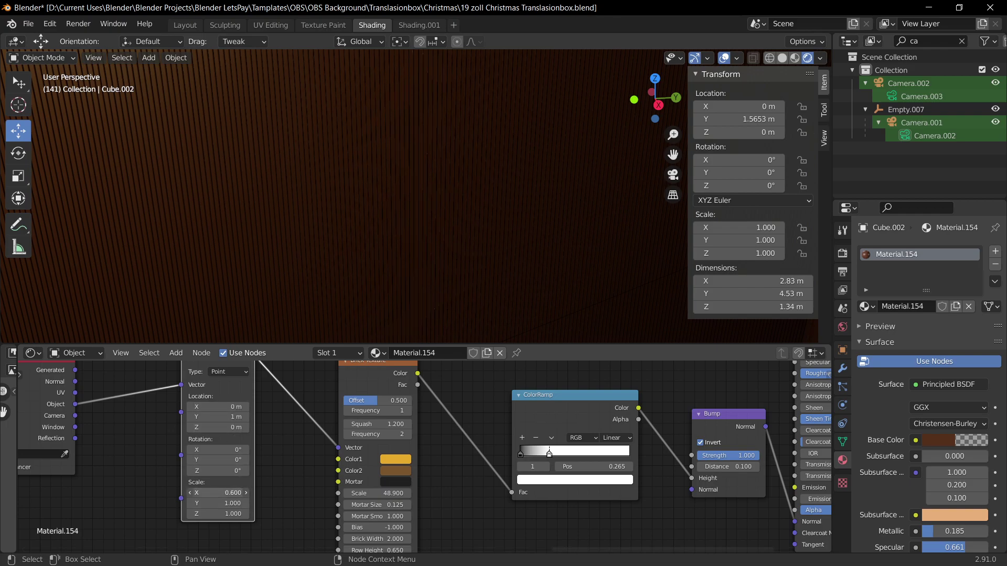
{"action": "key", "text": "ctrl+z"}
Step: Set the Y scale of the Mapping node to 0.100, check it through the camera and save the file
{"action": "mouse_move", "coordinate": [231, 504]}
{"action": "left_mouse_down"}
{"action": "mouse_move", "coordinate": [167, 503]}
{"action": "mouse_move", "coordinate": [226, 503]}
{"action": "left_mouse_up"}
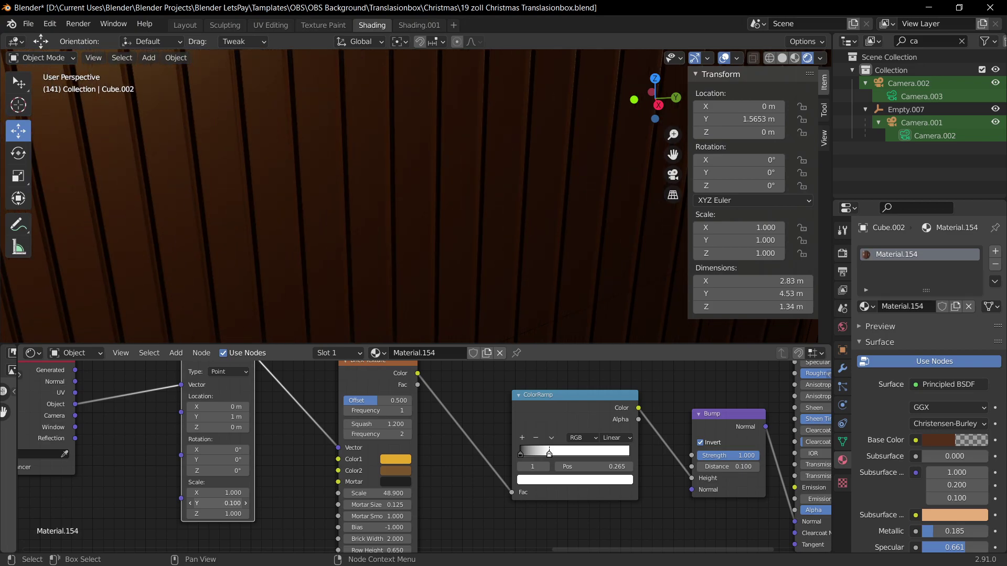
{"action": "scroll", "coordinate": [474, 267], "scroll_direction": "down", "scroll_amount": 6}
{"action": "middle_click_drag", "start_coordinate": [474, 267], "coordinate": [521, 252]}
{"action": "key", "text": "KP_0"}
{"action": "key", "text": "ctrl+s"}
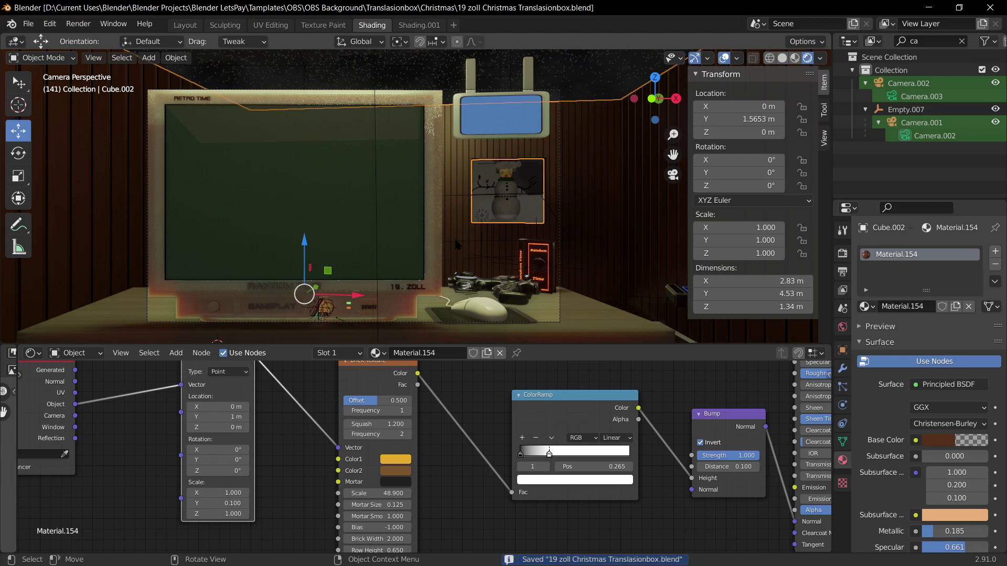
Step: Raise the Y scale of the Mapping node to 0.300 and save the file
{"action": "left_click", "coordinate": [454, 238]}
{"action": "middle_click_drag", "start_coordinate": [455, 241], "coordinate": [457, 263]}
{"action": "scroll", "coordinate": [389, 215], "scroll_direction": "down", "scroll_amount": 4}
{"action": "scroll", "coordinate": [389, 216], "scroll_direction": "up", "scroll_amount": 3}
{"action": "left_click", "coordinate": [389, 216]}
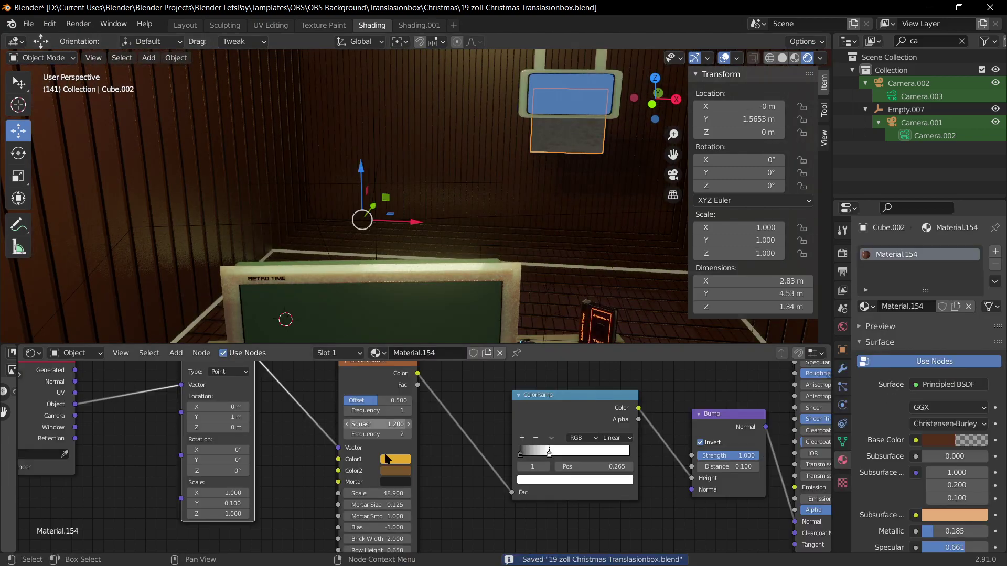
{"action": "left_click", "coordinate": [245, 503]}
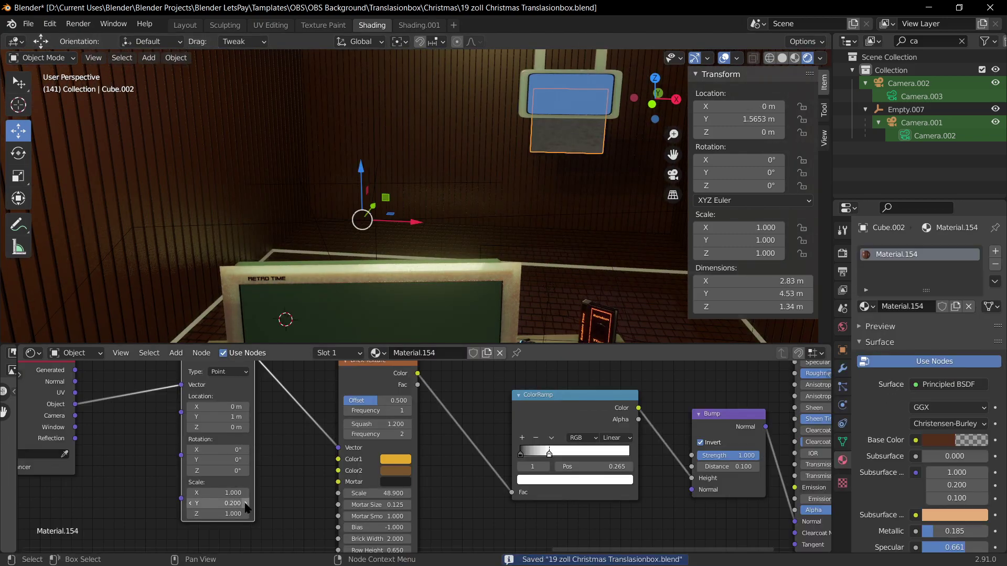
{"action": "left_click", "coordinate": [245, 503]}
{"action": "key", "text": "ctrl+s"}
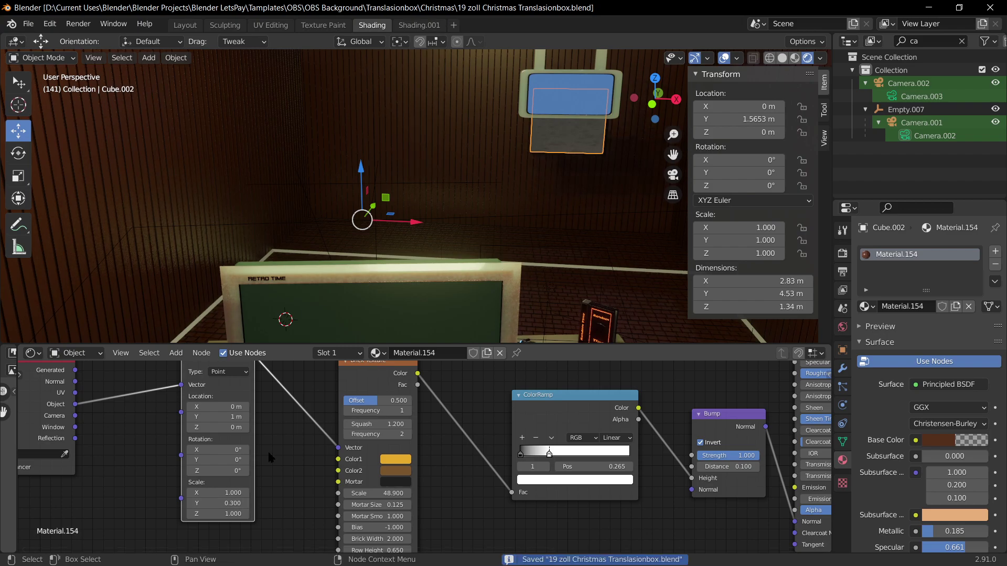
Step: Examine the wall and floor texture from the camera view and from above, including the ground plane around the room
{"action": "key", "text": "KP_0"}
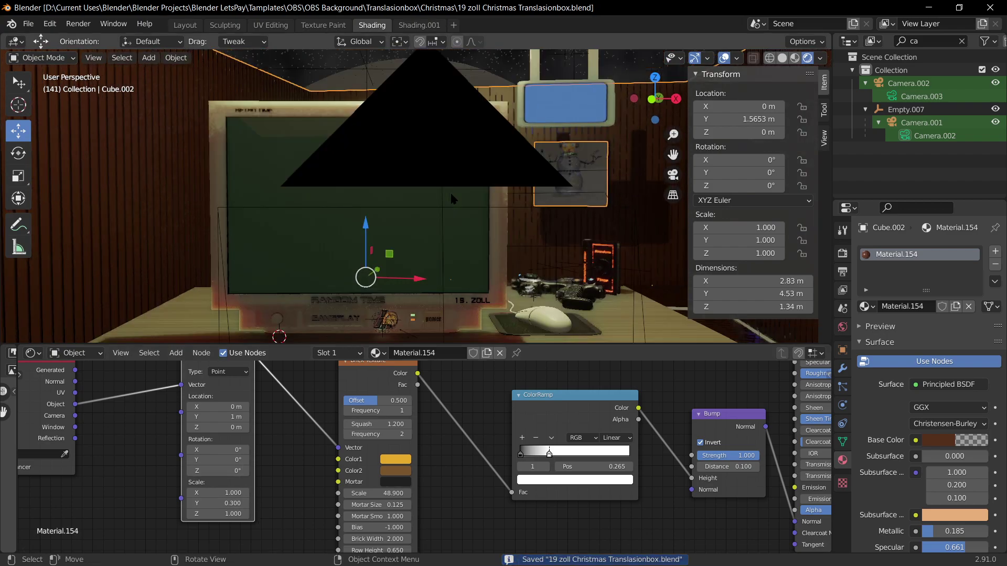
{"action": "middle_click_drag", "start_coordinate": [561, 247], "coordinate": [482, 284]}
{"action": "scroll", "coordinate": [540, 257], "scroll_direction": "down", "scroll_amount": 5}
{"action": "middle_click_drag", "start_coordinate": [435, 225], "coordinate": [483, 252]}
{"action": "scroll", "coordinate": [482, 252], "scroll_direction": "up", "scroll_amount": 4}
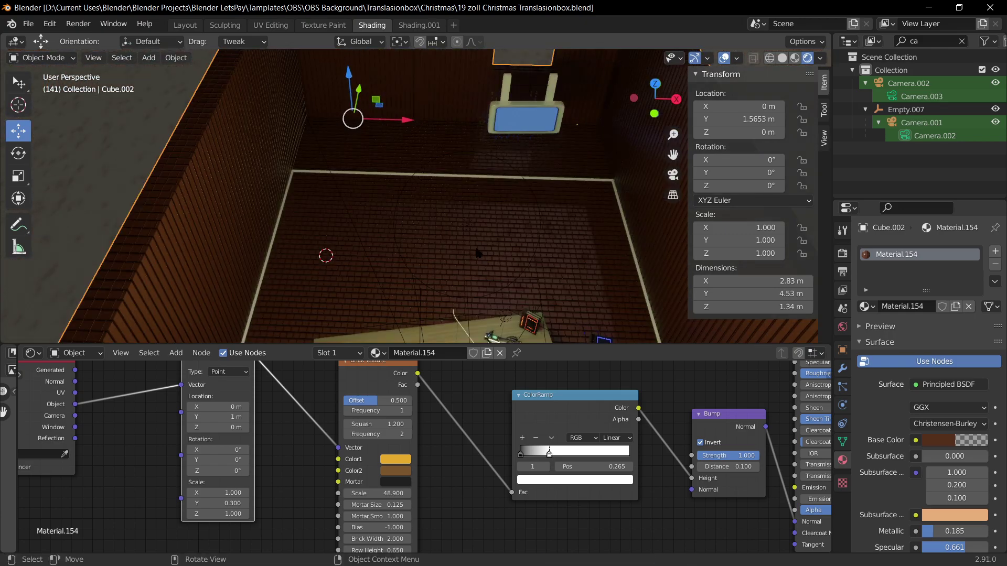
{"action": "left_click", "coordinate": [330, 287]}
{"action": "scroll", "coordinate": [330, 288], "scroll_direction": "down", "scroll_amount": 4}
{"action": "middle_click_drag", "start_coordinate": [330, 288], "coordinate": [428, 276]}
{"action": "key", "text": "Tab"}
{"action": "key", "text": "Tab"}
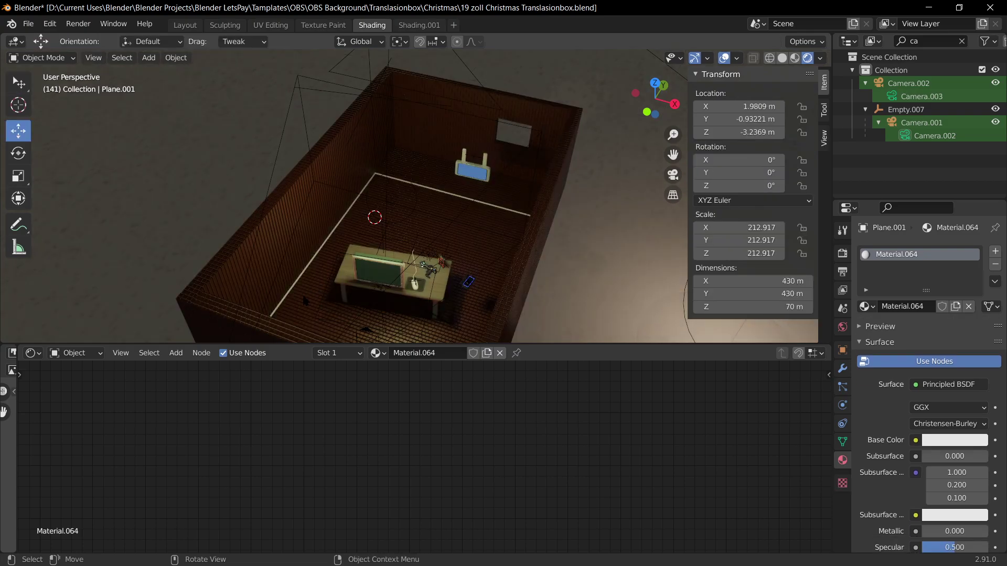
Step: Inspect the room, its floor trim, its material nodes and the surrounding objects from outside
{"action": "left_click", "coordinate": [305, 300]}
{"action": "key", "text": "g"}
{"action": "right_click", "coordinate": [357, 268]}
{"action": "scroll", "coordinate": [899, 278], "scroll_direction": "down", "scroll_amount": 2}
{"action": "scroll", "coordinate": [898, 272], "scroll_direction": "up", "scroll_amount": 2}
{"action": "scroll", "coordinate": [472, 399], "scroll_direction": "down", "scroll_amount": 5}
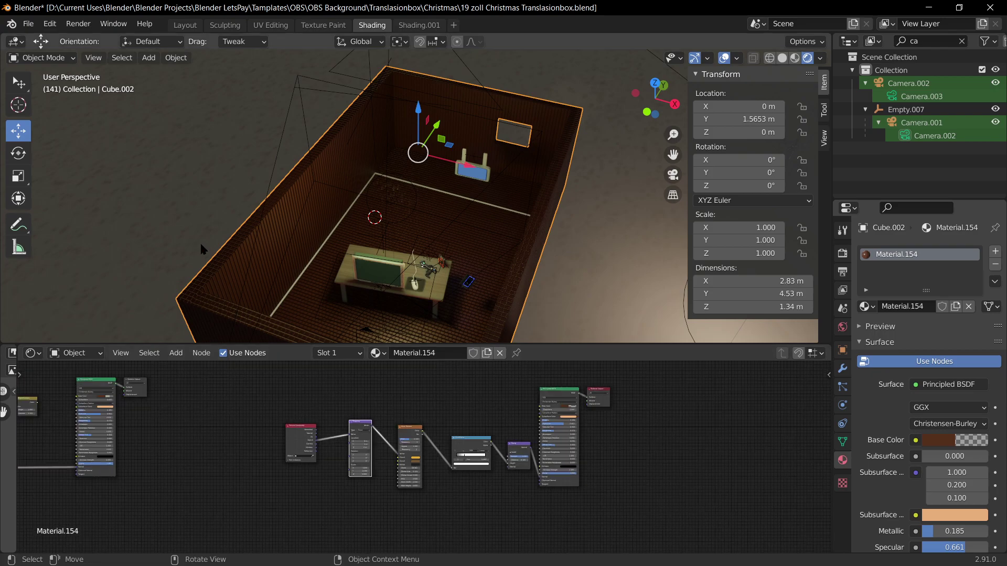
{"action": "scroll", "coordinate": [171, 225], "scroll_direction": "down", "scroll_amount": 5}
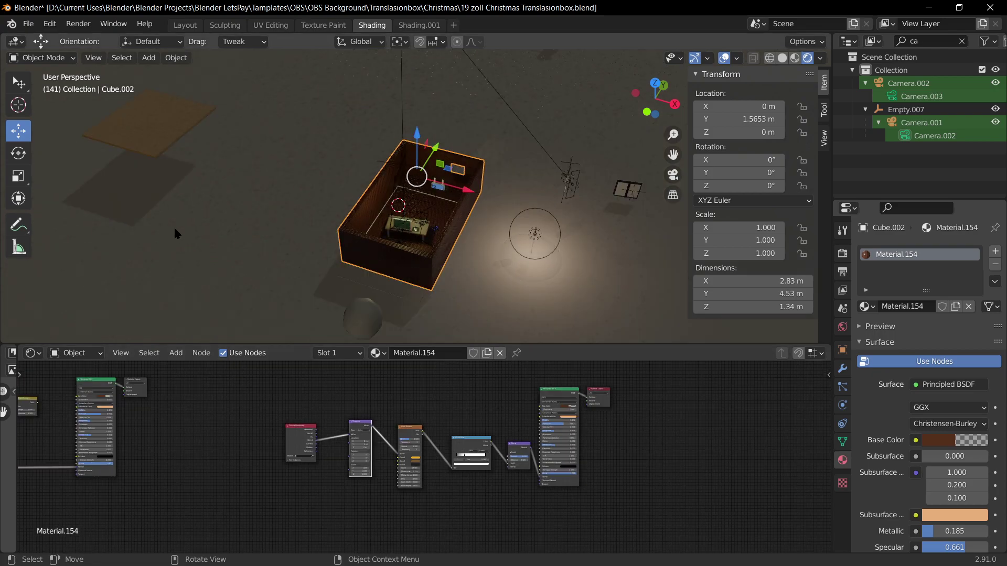
{"action": "middle_click_drag", "start_coordinate": [171, 226], "coordinate": [257, 206]}
{"action": "scroll", "coordinate": [256, 206], "scroll_direction": "down", "scroll_amount": 2}
{"action": "key", "text": "g"}
{"action": "right_click", "coordinate": [338, 126]}
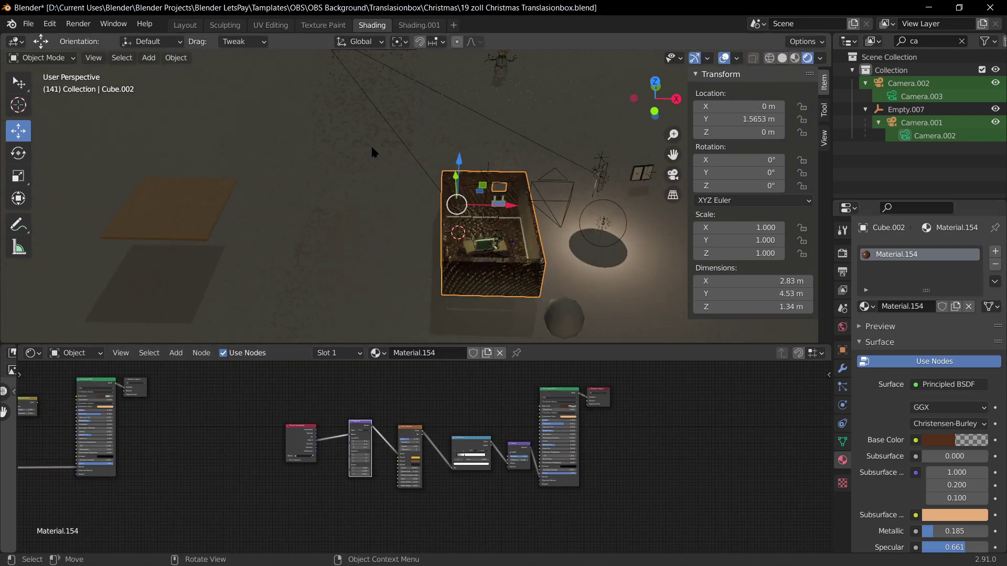
{"action": "left_click", "coordinate": [526, 306]}
{"action": "left_click", "coordinate": [528, 268]}
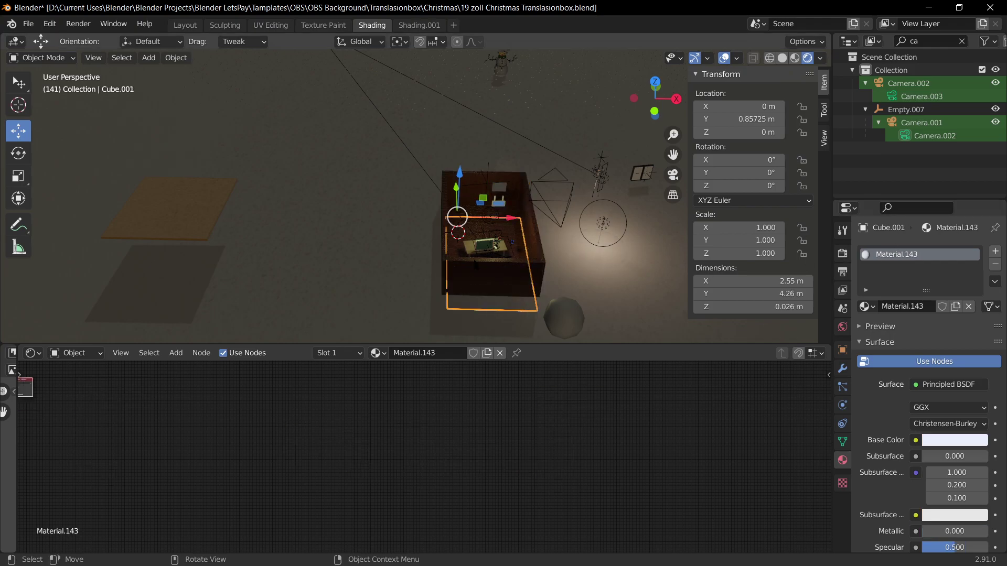
{"action": "middle_click_drag", "start_coordinate": [602, 283], "coordinate": [527, 266]}
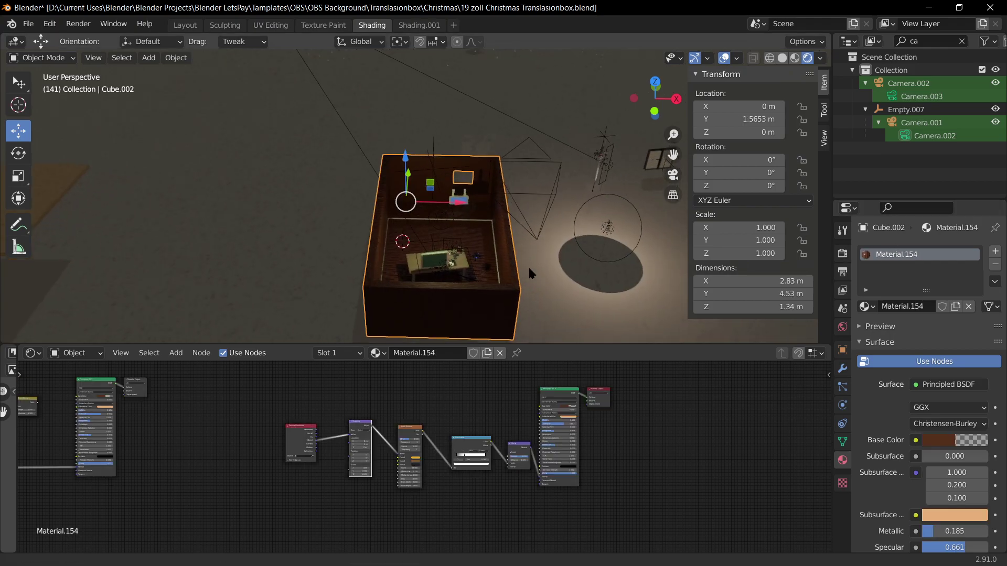
Step: Copy the shader nodes of Material.029 from the separate wooden plane beside the room
{"action": "left_click", "coordinate": [46, 174]}
{"action": "key", "text": "Home"}
{"action": "left_click_drag", "start_coordinate": [138, 368], "coordinate": [690, 526]}
{"action": "right_click", "coordinate": [595, 448]}
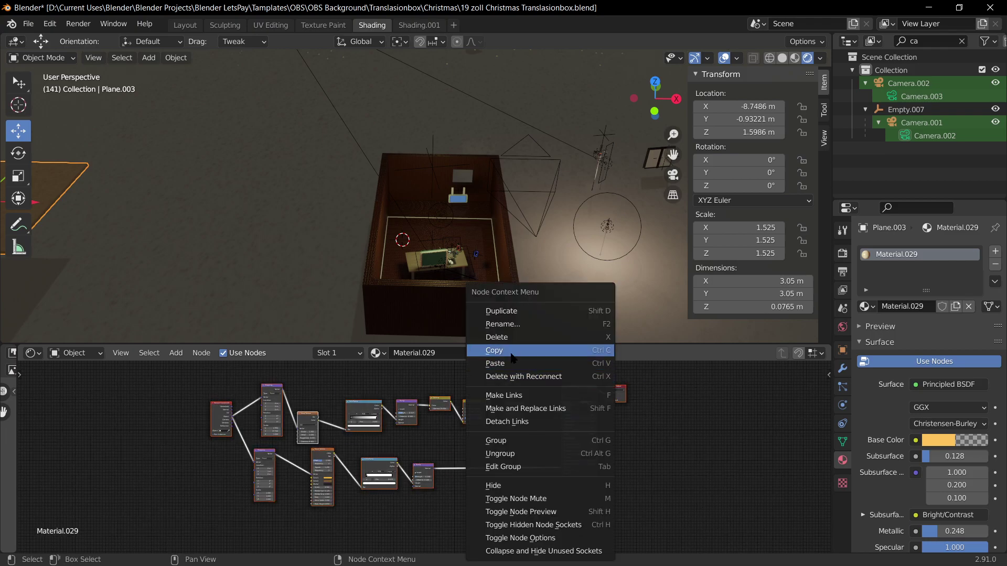
{"action": "left_click", "coordinate": [577, 348]}
Step: Select the floor face of the room object in Edit Mode
{"action": "scroll", "coordinate": [478, 272], "scroll_direction": "up", "scroll_amount": 5}
{"action": "left_click", "coordinate": [408, 290]}
{"action": "scroll", "coordinate": [408, 289], "scroll_direction": "down", "scroll_amount": 5}
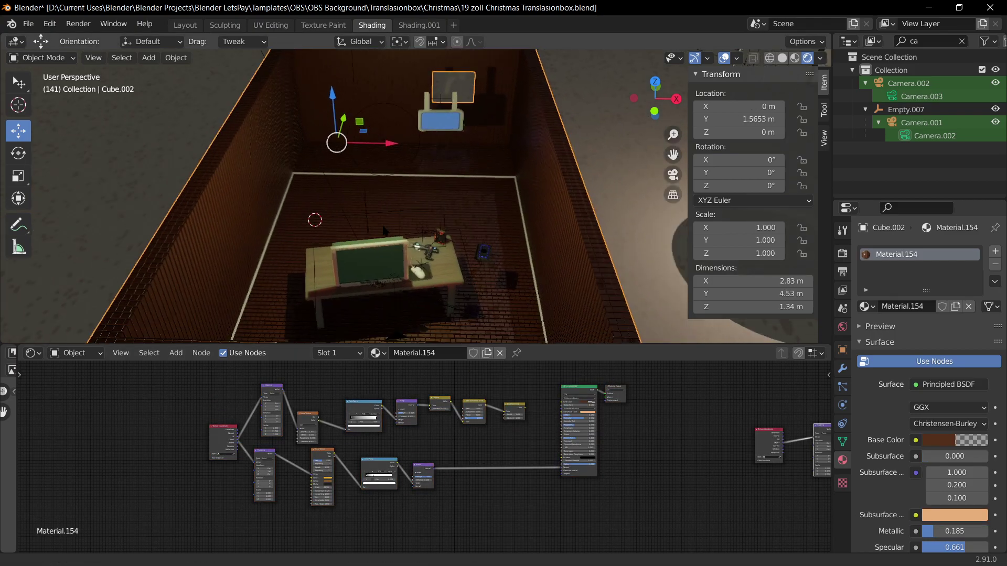
{"action": "key", "text": "Tab"}
{"action": "key", "text": "Tab"}
{"action": "left_click", "coordinate": [479, 318]}
{"action": "key", "text": "Tab"}
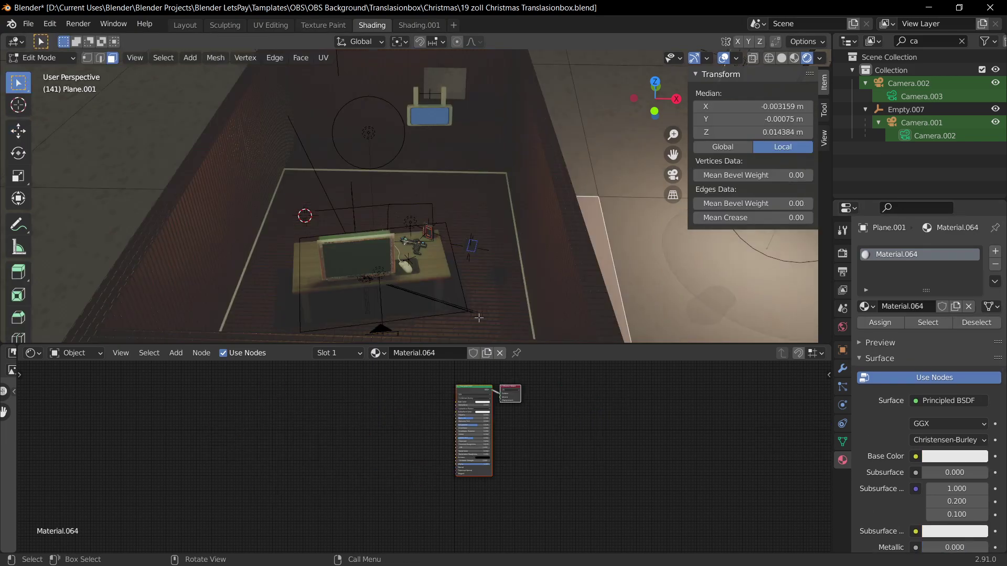
{"action": "key", "text": "Tab"}
{"action": "left_click", "coordinate": [494, 326]}
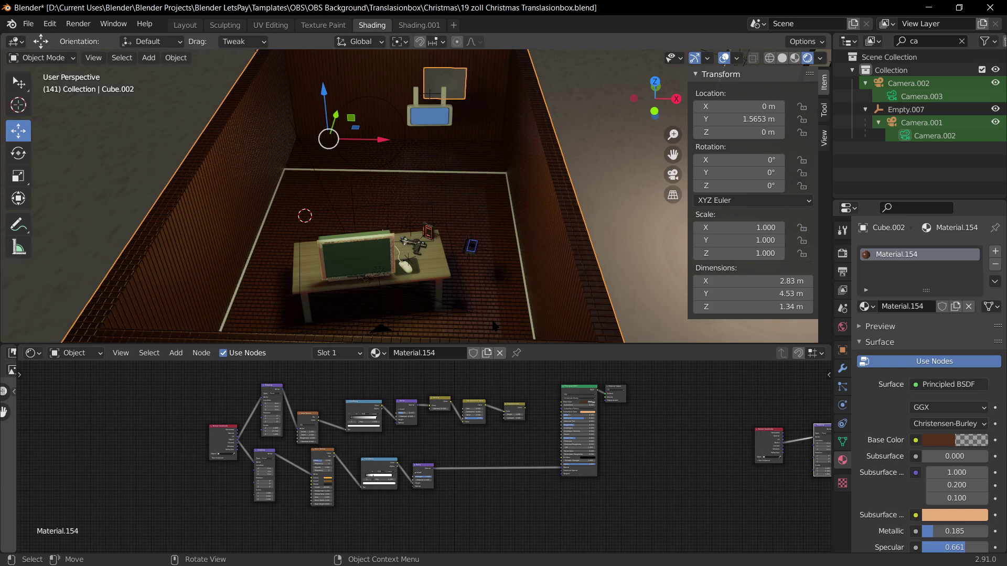
{"action": "key", "text": "Tab"}
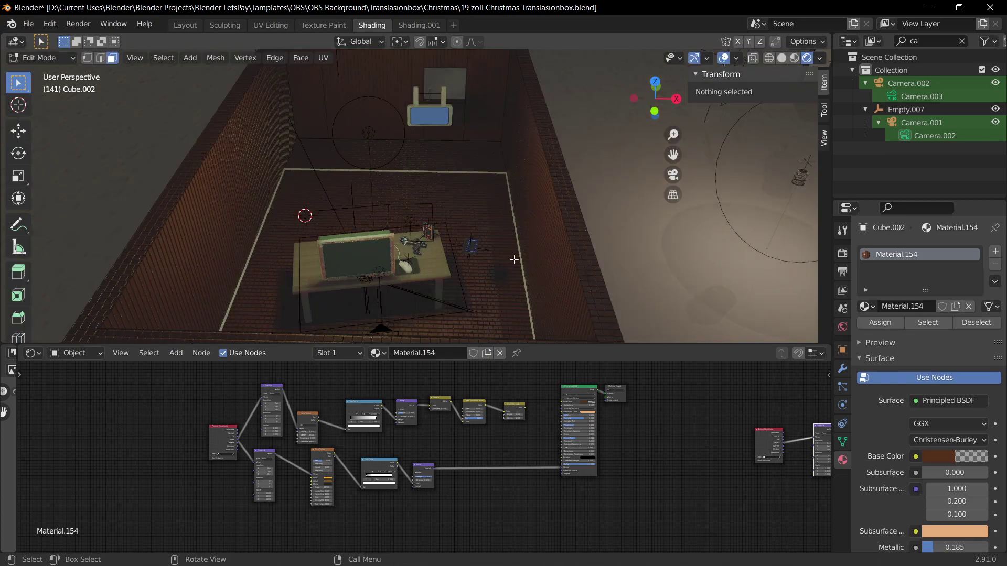
{"action": "left_click", "coordinate": [470, 300]}
Step: Assign a second material slot to the floor face and create a new material in it
{"action": "left_click", "coordinate": [995, 251]}
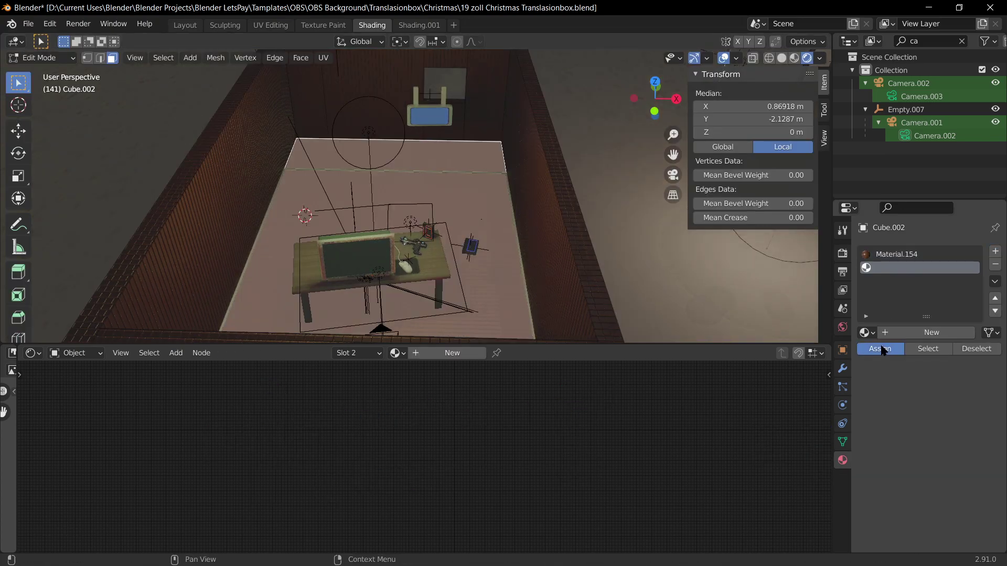
{"action": "left_click", "coordinate": [880, 349]}
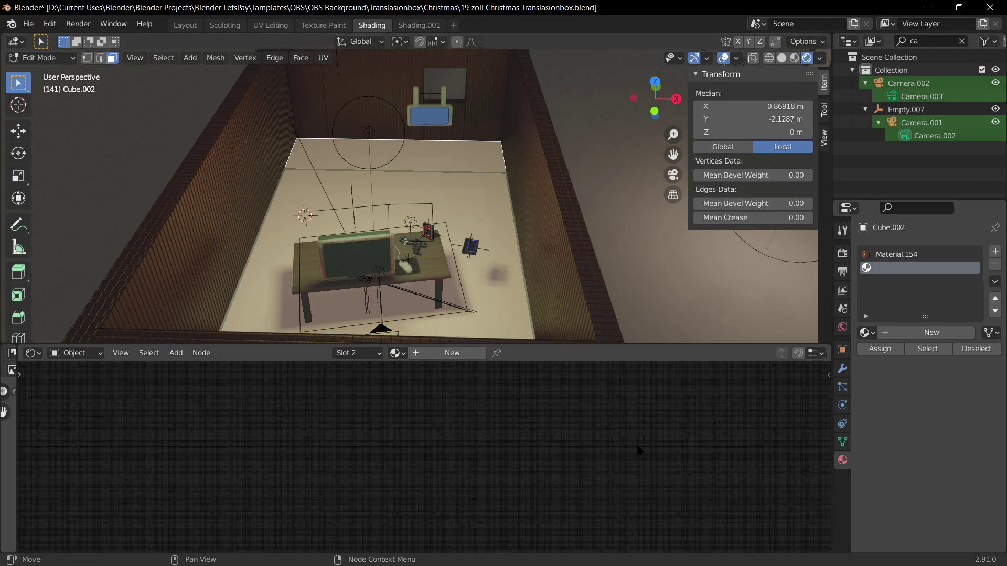
{"action": "left_click", "coordinate": [915, 333]}
Step: Replace the new floor material's default nodes with the copied wood nodes and save the file
{"action": "left_click_drag", "start_coordinate": [518, 491], "coordinate": [377, 416]}
{"action": "key", "text": "x"}
{"action": "key", "text": "ctrl+v"}
{"action": "key", "text": "ctrl+s"}
Step: Delete the upper node branch of the floor material, leaving the Brick Texture and Bump branch
{"action": "scroll", "coordinate": [476, 476], "scroll_direction": "up", "scroll_amount": 6}
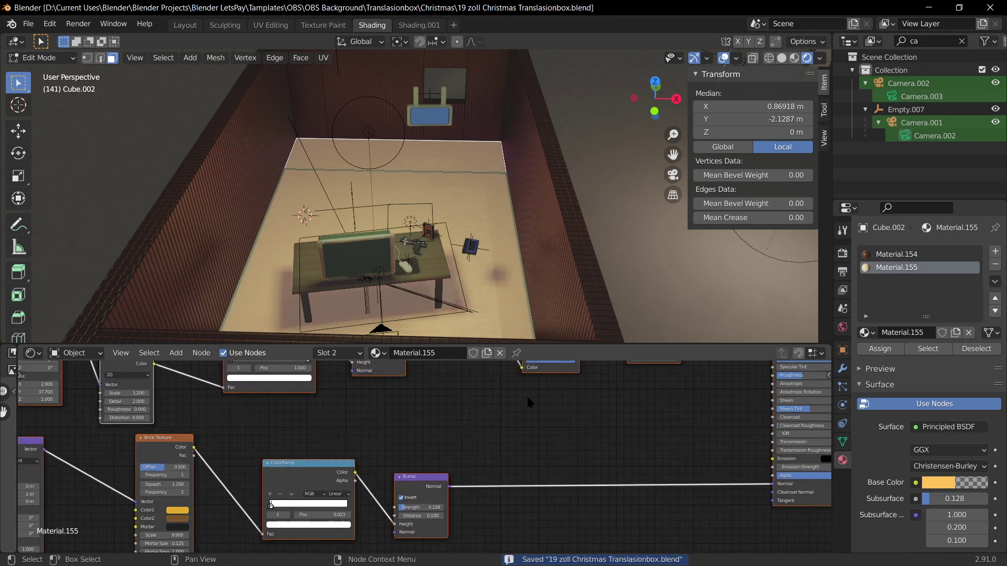
{"action": "scroll", "coordinate": [505, 431], "scroll_direction": "down", "scroll_amount": 6}
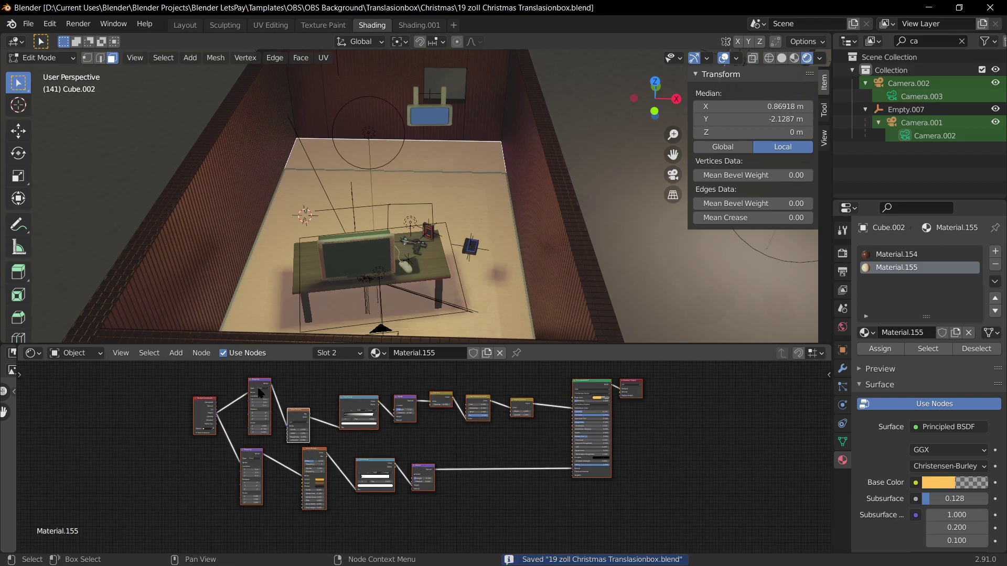
{"action": "left_click_drag", "start_coordinate": [231, 369], "coordinate": [569, 441]}
{"action": "key", "text": "x"}
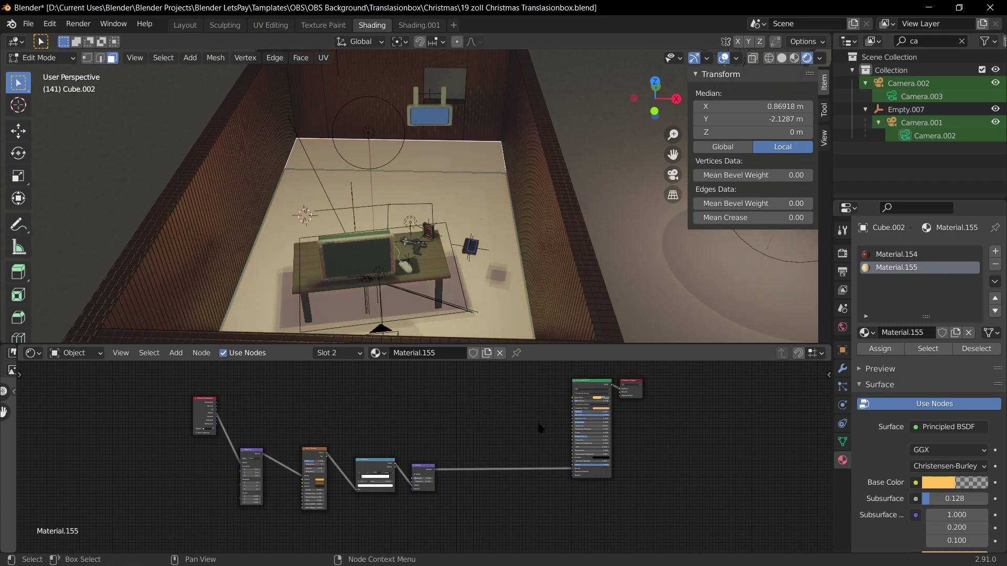
Step: Move the Texture Coordinate, Mapping, Brick Texture, ColorRamp and Bump nodes closer to the Principled BSDF node
{"action": "scroll", "coordinate": [462, 451], "scroll_direction": "up", "scroll_amount": 3}
{"action": "scroll", "coordinate": [505, 436], "scroll_direction": "up", "scroll_amount": 2}
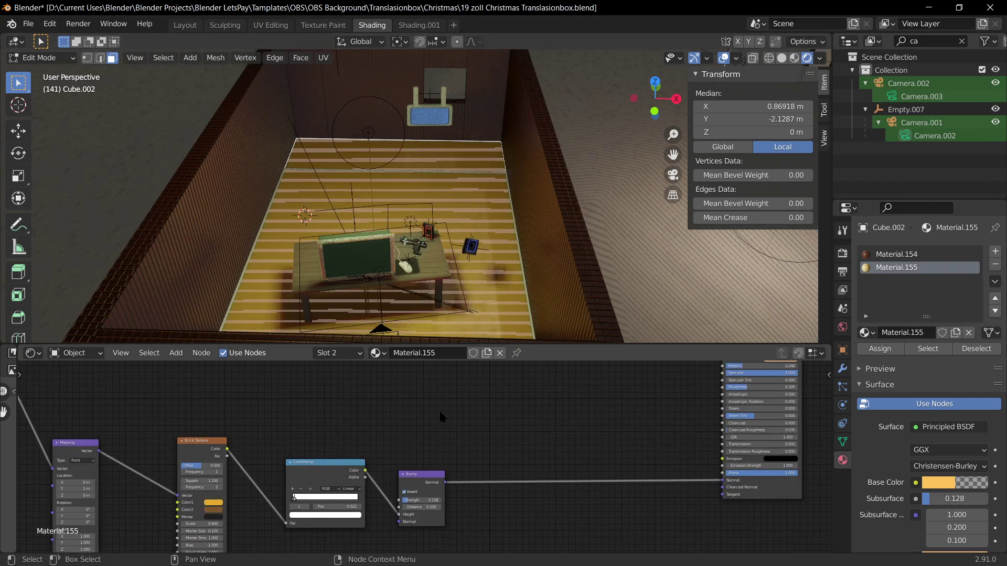
{"action": "mouse_move", "coordinate": [332, 441]}
{"action": "middle_mouse_down"}
{"action": "mouse_move", "coordinate": [555, 426]}
{"action": "mouse_move", "coordinate": [344, 453]}
{"action": "middle_mouse_up"}
{"action": "scroll", "coordinate": [350, 451], "scroll_direction": "down", "scroll_amount": 6}
{"action": "left_click", "coordinate": [112, 354]}
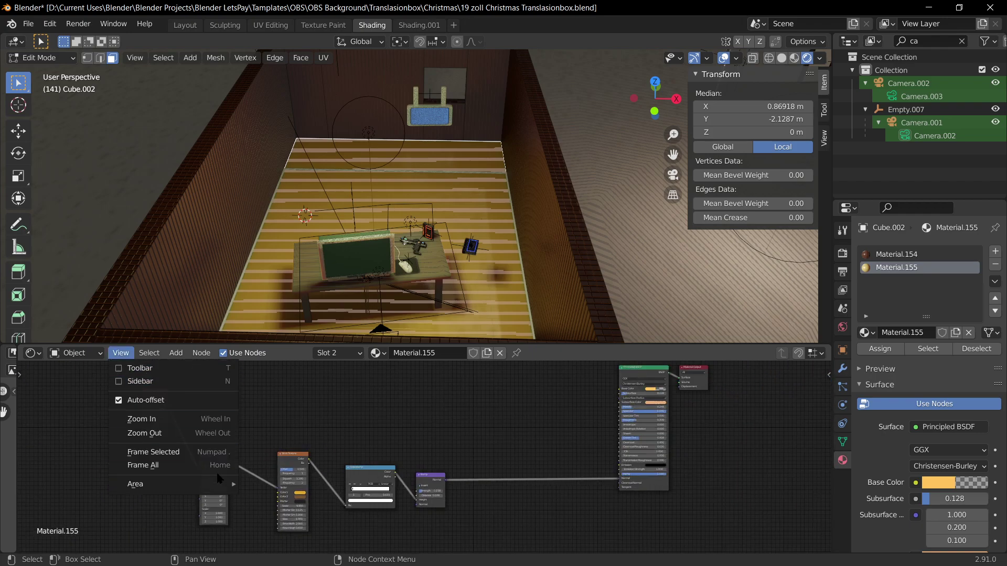
{"action": "left_click_drag", "start_coordinate": [530, 515], "coordinate": [110, 414]}
{"action": "key", "text": "g"}
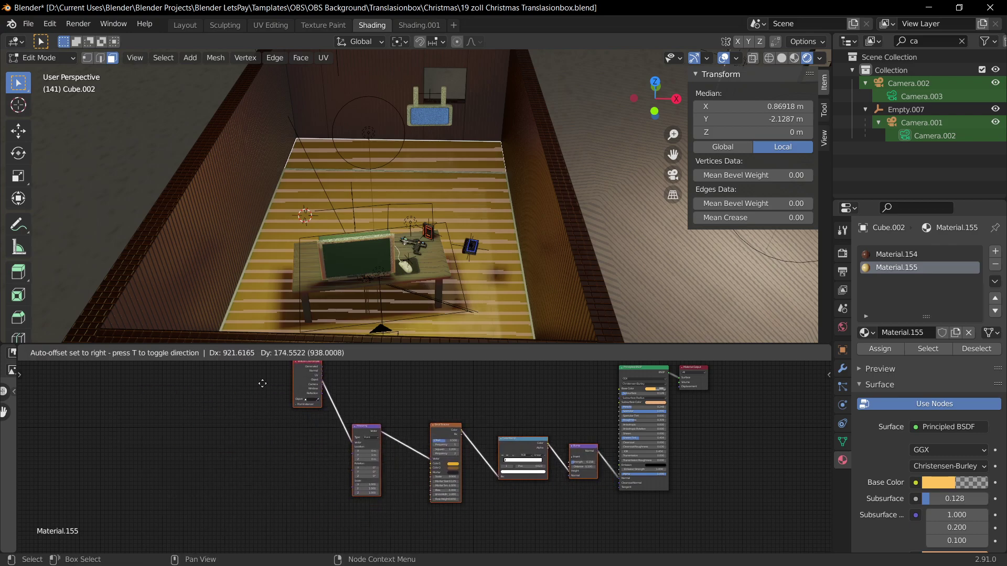
{"action": "left_click", "coordinate": [260, 382]}
{"action": "left_click", "coordinate": [512, 492]}
Step: Lower the Texture Coordinate node beside the Mapping node and raise the whole brick-texture chain
{"action": "scroll", "coordinate": [347, 438], "scroll_direction": "down", "scroll_amount": 4}
{"action": "left_click_drag", "start_coordinate": [338, 391], "coordinate": [348, 446]}
{"action": "left_click_drag", "start_coordinate": [563, 496], "coordinate": [356, 429]}
{"action": "key", "text": "g"}
{"action": "left_click", "coordinate": [440, 438]}
{"action": "scroll", "coordinate": [629, 450], "scroll_direction": "up", "scroll_amount": 4}
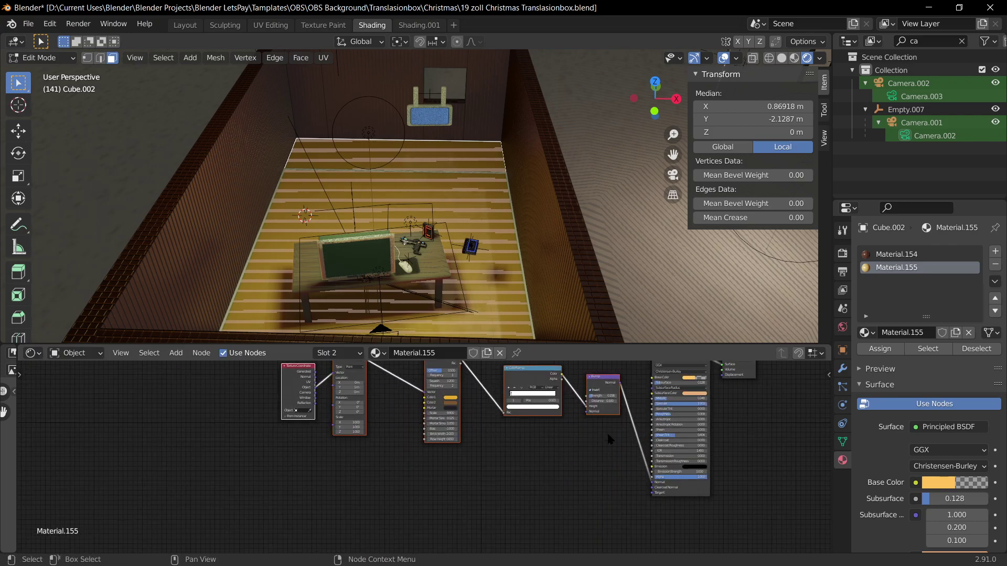
Step: Examine the floor's plank texture up close and return to Object Mode
{"action": "left_click_drag", "start_coordinate": [643, 420], "coordinate": [674, 420]}
{"action": "middle_click_drag", "start_coordinate": [524, 336], "coordinate": [518, 303], "text": "ctrl"}
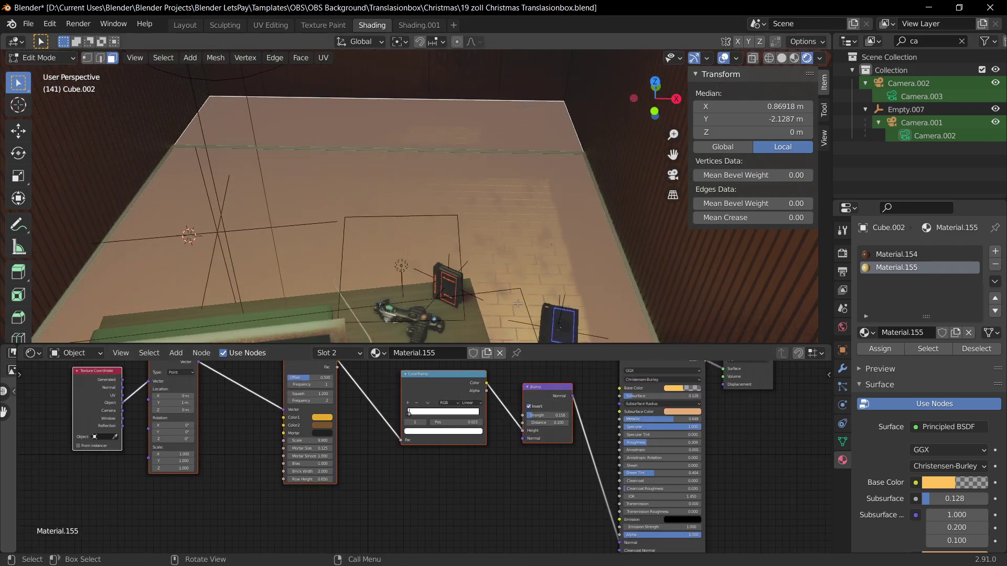
{"action": "scroll", "coordinate": [518, 303], "scroll_direction": "down", "scroll_amount": 4}
{"action": "key", "text": "Tab"}
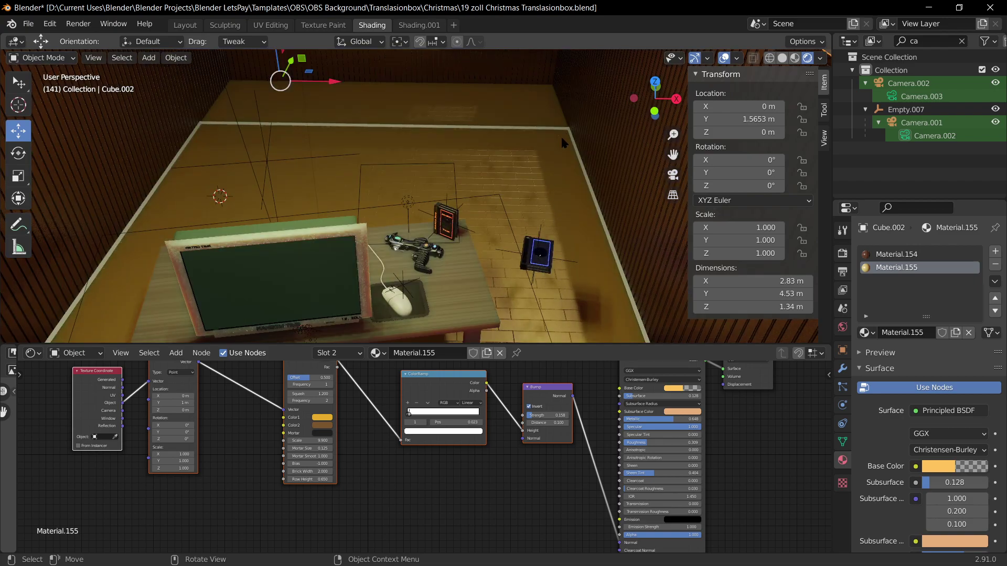
Step: Delete the white strip object outlining the floor area and select the room object again
{"action": "left_click", "coordinate": [550, 127]}
{"action": "key", "text": "Delete"}
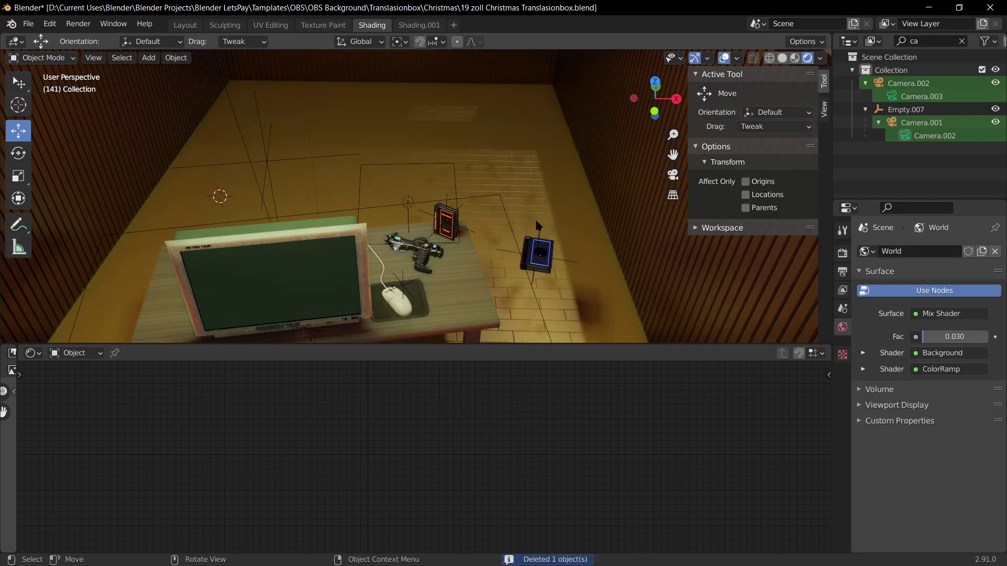
{"action": "scroll", "coordinate": [476, 188], "scroll_direction": "down", "scroll_amount": 4}
{"action": "left_click", "coordinate": [475, 188]}
{"action": "scroll", "coordinate": [475, 188], "scroll_direction": "up", "scroll_amount": 4}
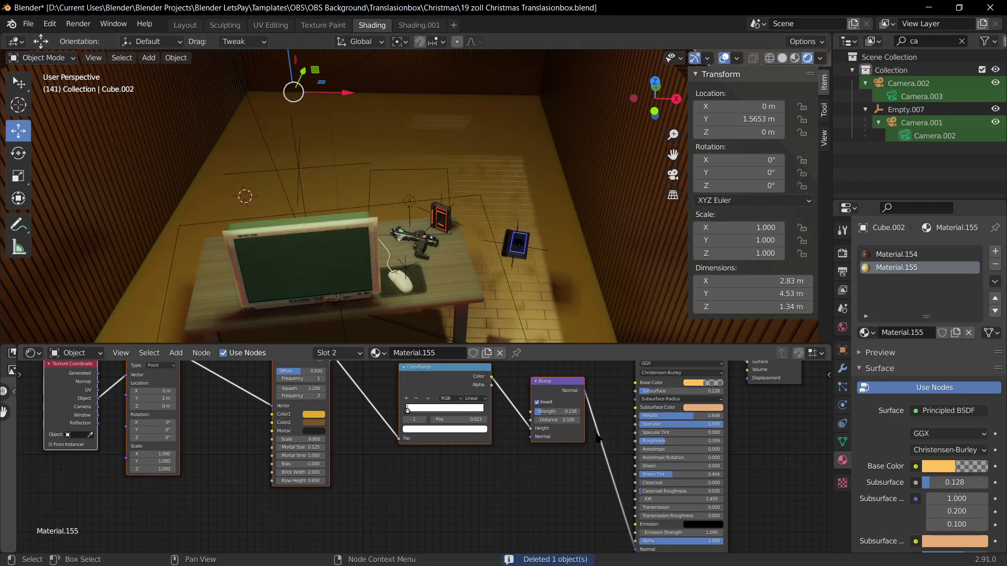
Step: Darken the floor material's base color to a value of 0.791
{"action": "middle_click_drag", "start_coordinate": [598, 438], "coordinate": [500, 474]}
{"action": "left_click", "coordinate": [607, 418]}
{"action": "mouse_move", "coordinate": [652, 324]}
{"action": "left_mouse_down"}
{"action": "mouse_move", "coordinate": [652, 349]}
{"action": "mouse_move", "coordinate": [653, 322]}
{"action": "left_mouse_up"}
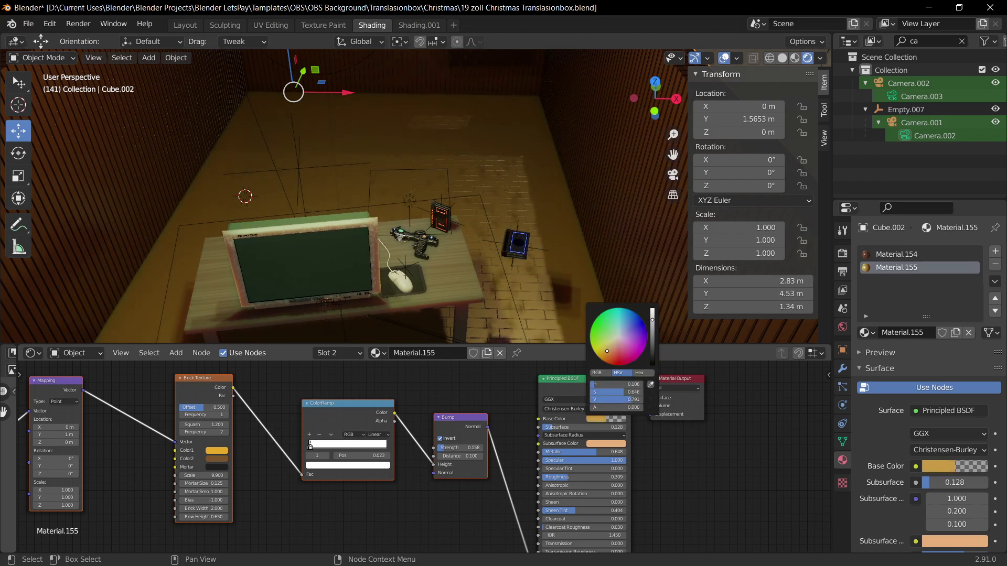
{"action": "scroll", "coordinate": [330, 496], "scroll_direction": "up", "scroll_amount": 4}
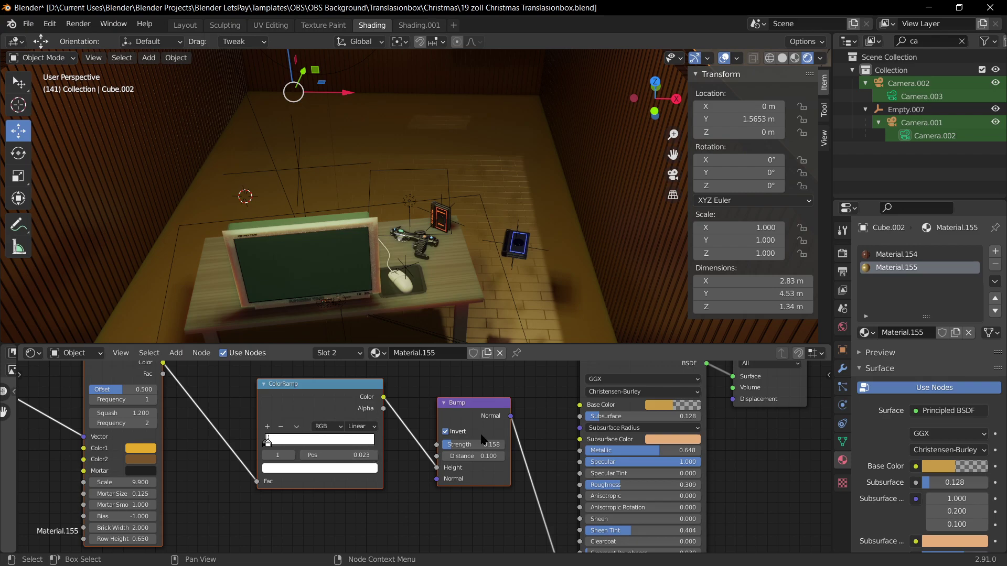
Step: Raise the floor material's Bump strength to 0.978 and save the file
{"action": "left_click_drag", "start_coordinate": [452, 444], "coordinate": [503, 444]}
{"action": "scroll", "coordinate": [540, 220], "scroll_direction": "up", "scroll_amount": 6}
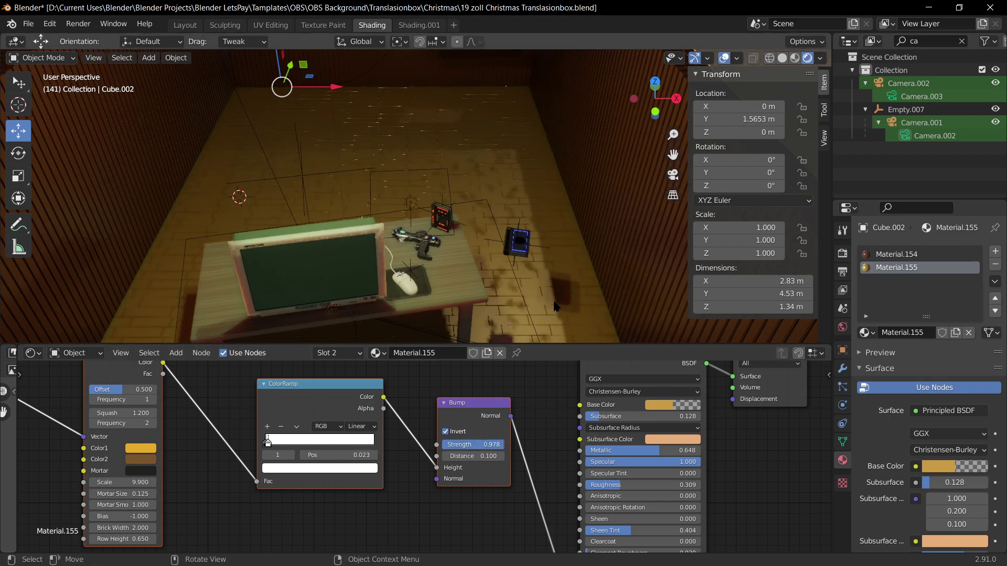
{"action": "key", "text": "ctrl+s"}
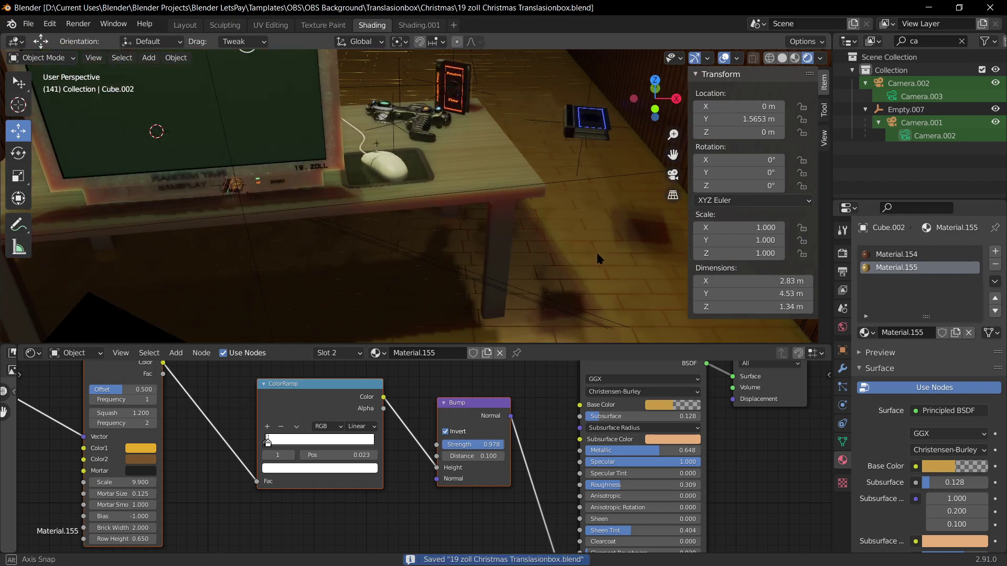
Step: Check the scene through the camera and from above, and set the floor's Bump strength to 1.000
{"action": "key", "text": "KP_0"}
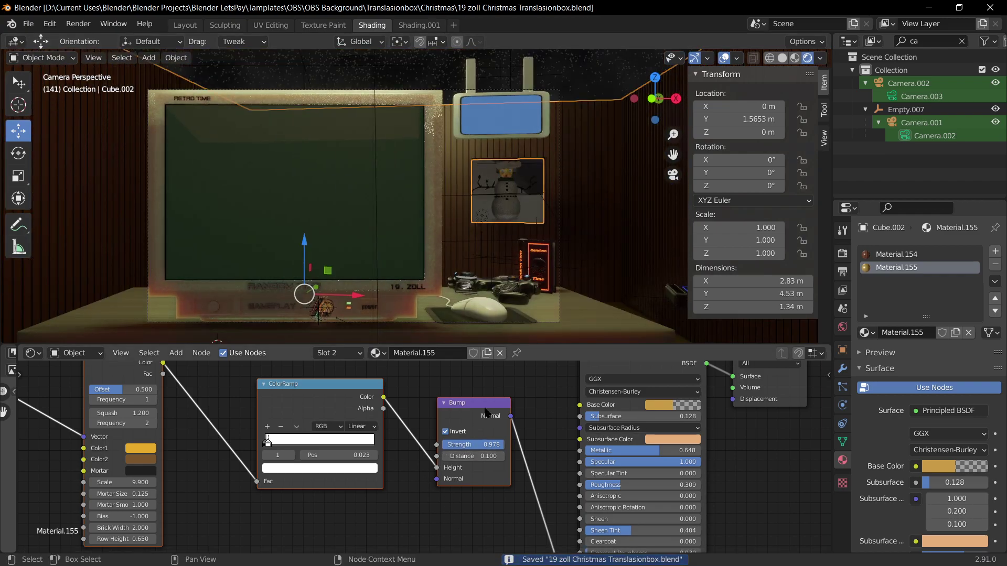
{"action": "scroll", "coordinate": [556, 236], "scroll_direction": "down", "scroll_amount": 2}
{"action": "scroll", "coordinate": [561, 259], "scroll_direction": "down", "scroll_amount": 4}
{"action": "middle_click_drag", "start_coordinate": [557, 237], "coordinate": [566, 287]}
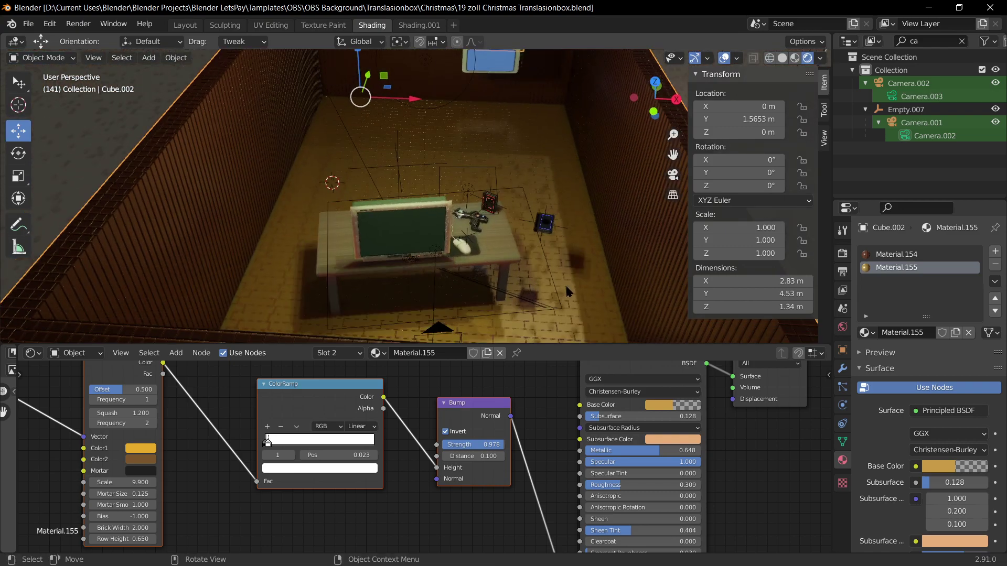
{"action": "scroll", "coordinate": [476, 158], "scroll_direction": "up", "scroll_amount": 3}
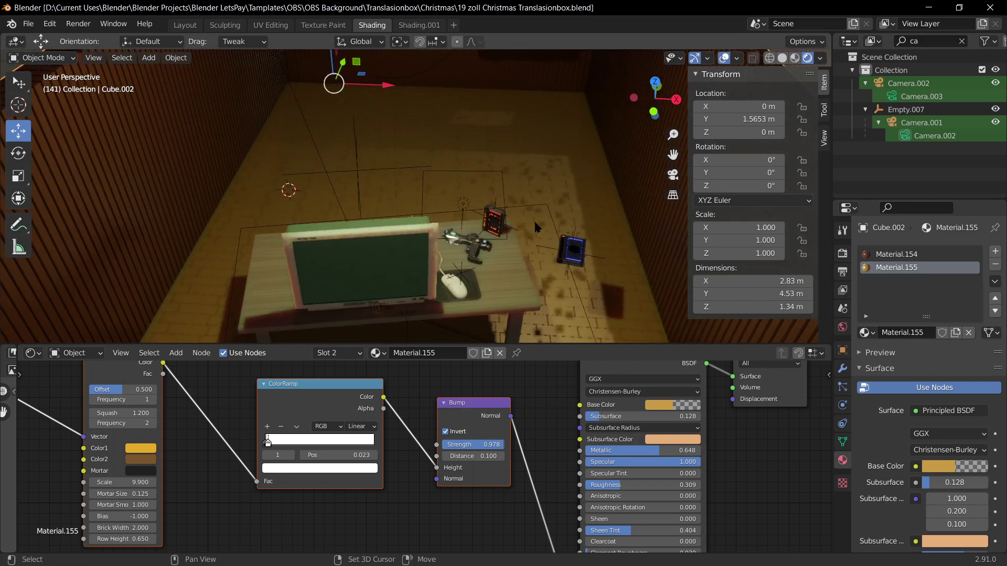
{"action": "left_click", "coordinate": [570, 152]}
{"action": "left_click", "coordinate": [570, 152]}
{"action": "left_click_drag", "start_coordinate": [482, 450], "coordinate": [498, 450]}
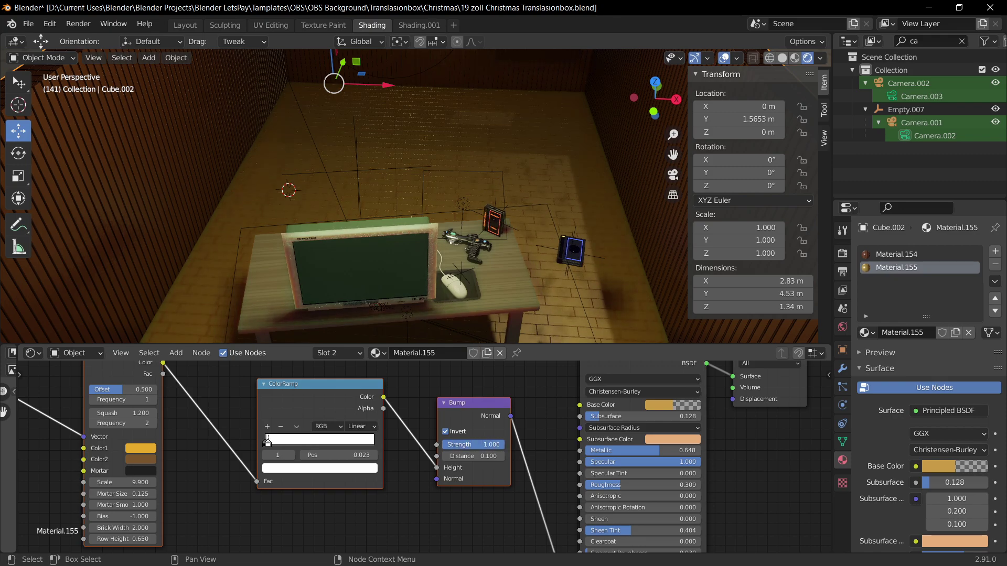
Step: Change the floor's base color to a dark orange-brown with hue 0.073 and saturation 1.000
{"action": "left_click", "coordinate": [667, 408]}
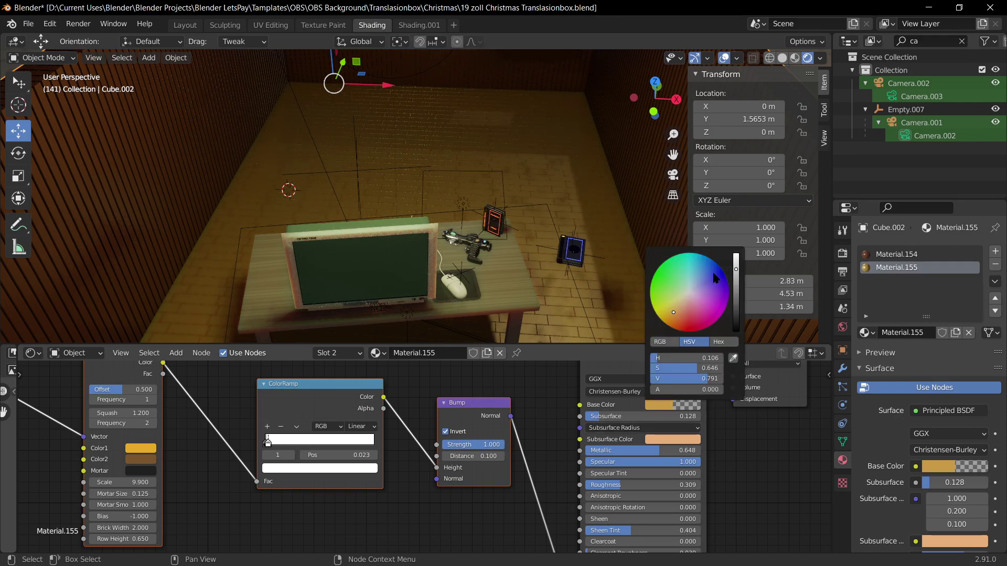
{"action": "left_click_drag", "start_coordinate": [675, 311], "coordinate": [678, 325]}
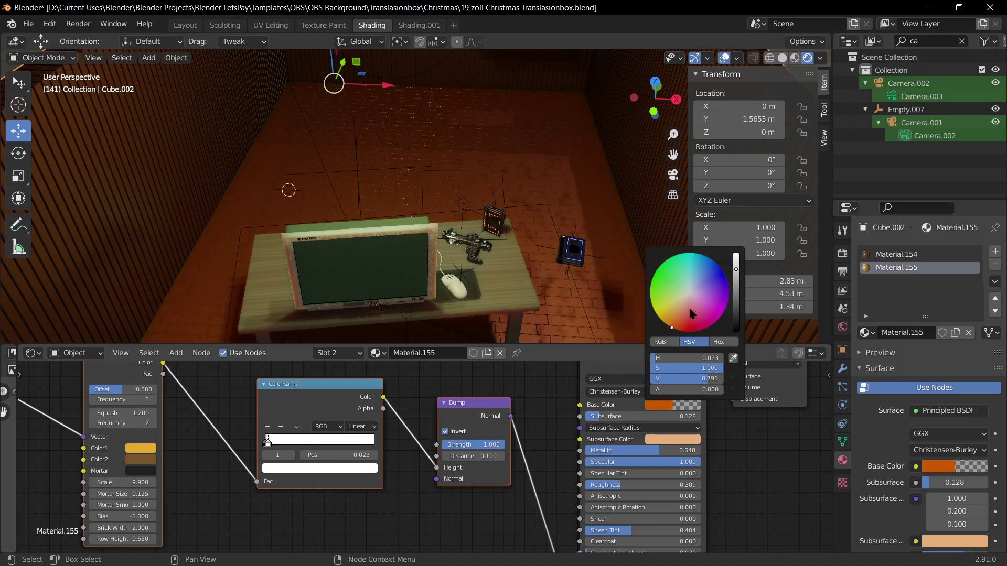
{"action": "left_click_drag", "start_coordinate": [737, 282], "coordinate": [737, 293]}
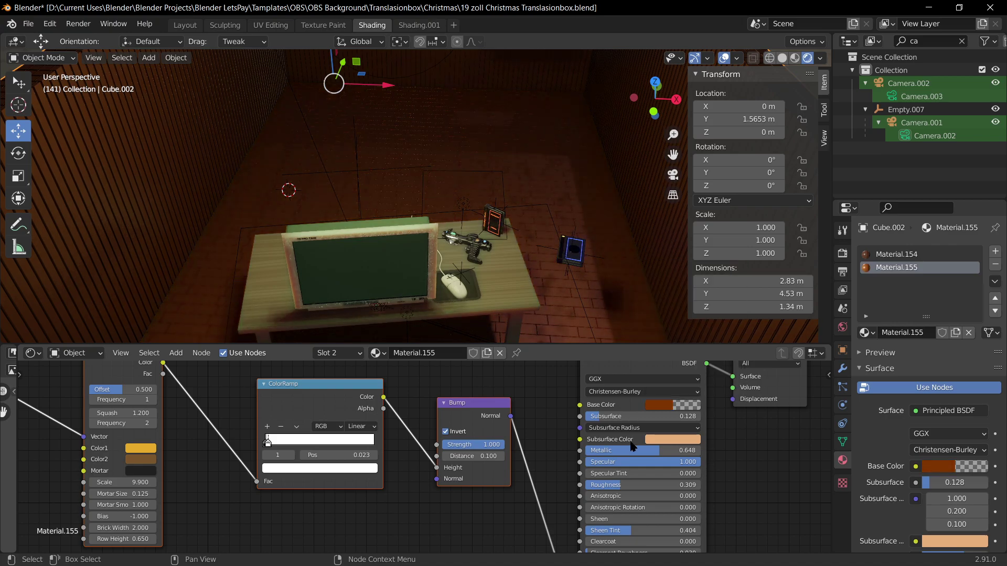
Step: Set the floor material's subsurface to 0.000 and save the file
{"action": "scroll", "coordinate": [511, 456], "scroll_direction": "down", "scroll_amount": 3}
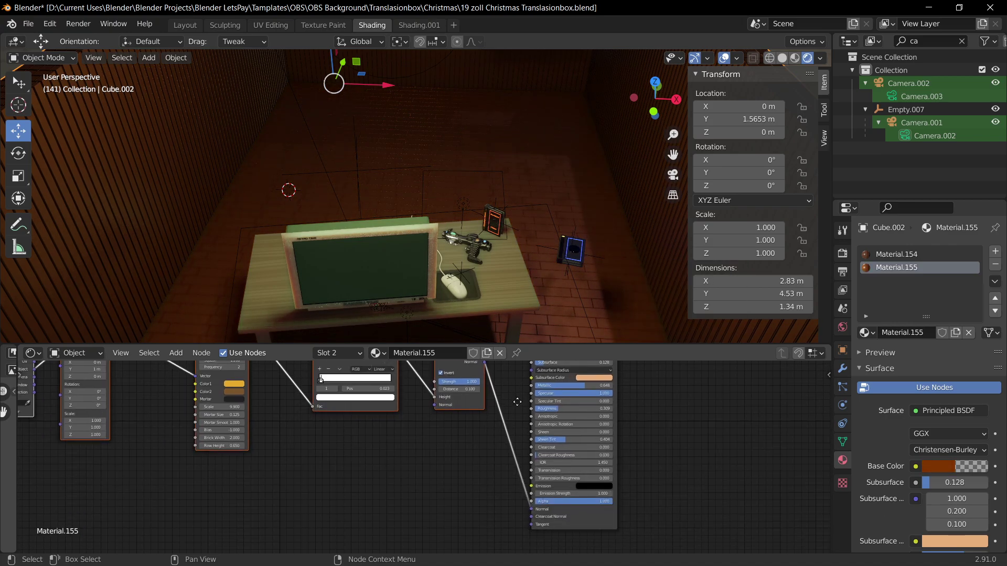
{"action": "left_click_drag", "start_coordinate": [543, 439], "coordinate": [530, 438]}
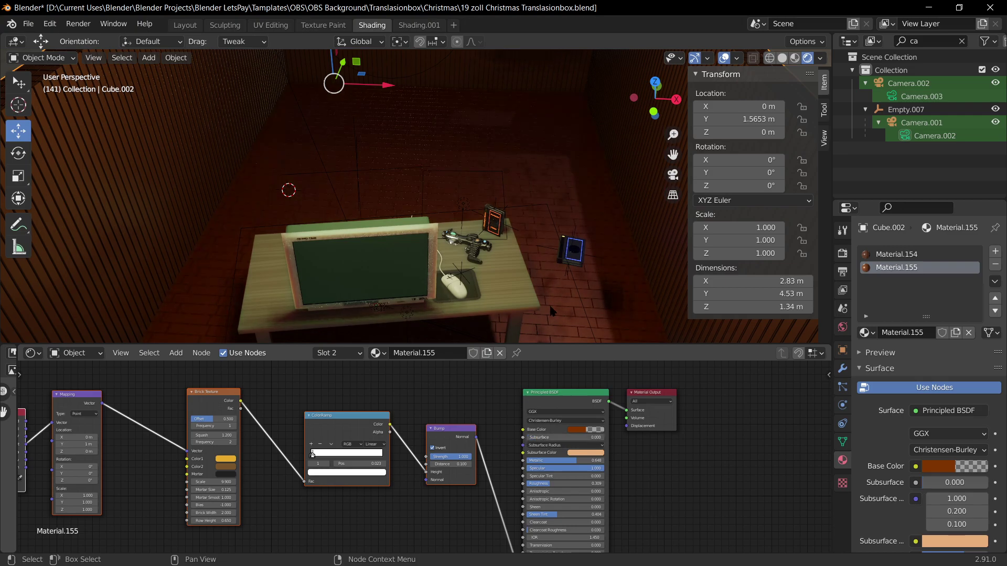
{"action": "key", "text": "ctrl+s"}
Step: Set the floor material's metallic to 0.332, specular to 0.647 and roughness to 0.622
{"action": "mouse_move", "coordinate": [562, 286]}
{"action": "middle_mouse_down"}
{"action": "mouse_move", "coordinate": [581, 247]}
{"action": "mouse_move", "coordinate": [579, 282]}
{"action": "middle_mouse_up"}
{"action": "scroll", "coordinate": [579, 282], "scroll_direction": "up", "scroll_amount": 3}
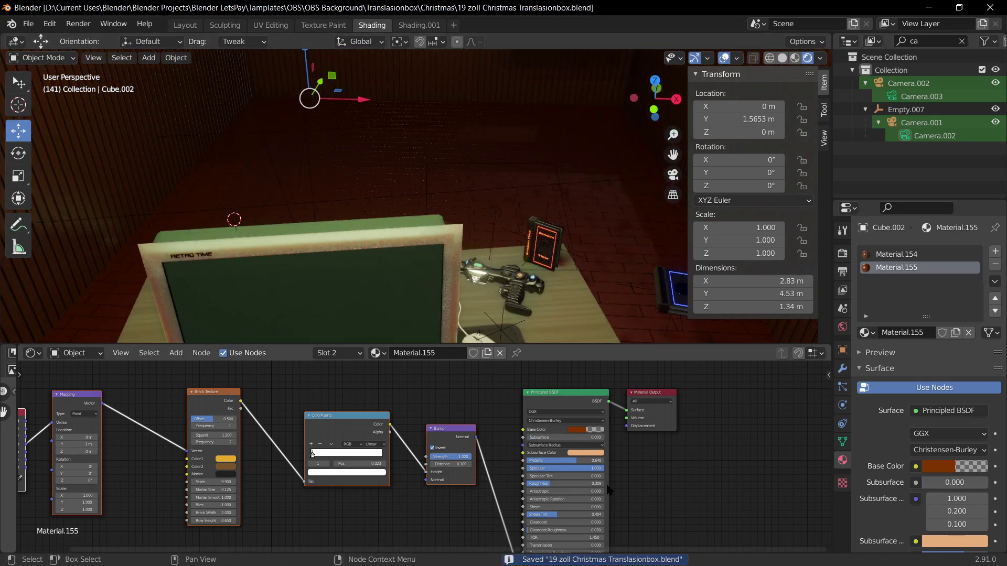
{"action": "scroll", "coordinate": [608, 490], "scroll_direction": "up", "scroll_amount": 2}
{"action": "left_click_drag", "start_coordinate": [622, 463], "coordinate": [599, 462]}
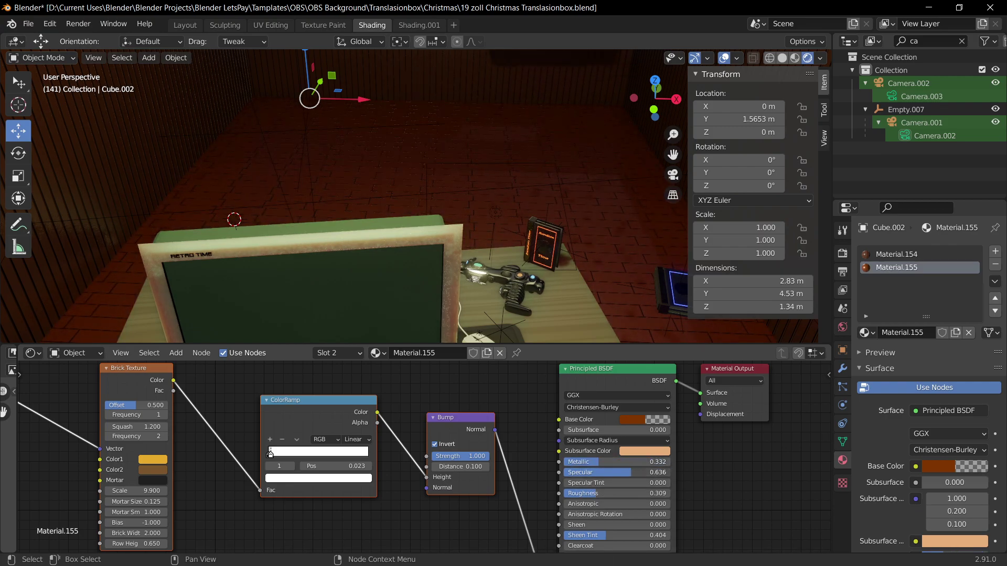
{"action": "left_click_drag", "start_coordinate": [628, 493], "coordinate": [629, 493]}
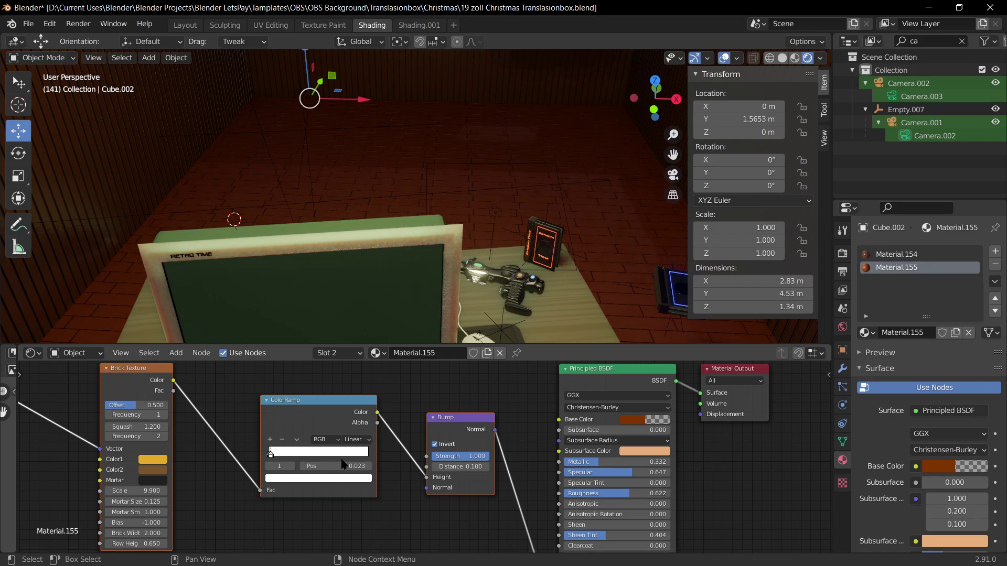
Step: Try other stop positions on the floor material's ColorRamp, including 0.439 and 0.000, and undo them
{"action": "left_click_drag", "start_coordinate": [287, 455], "coordinate": [314, 459]}
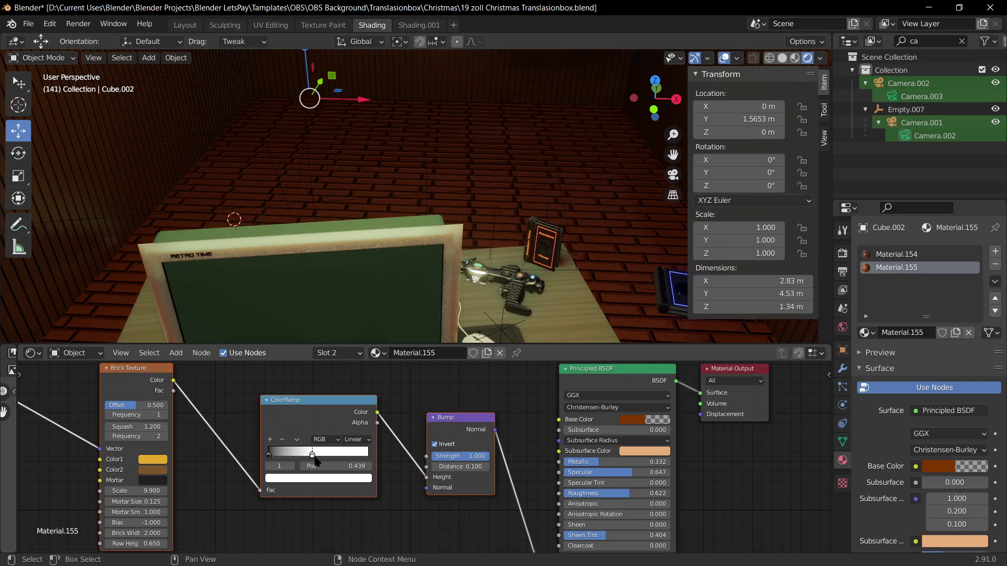
{"action": "left_click_drag", "start_coordinate": [337, 457], "coordinate": [362, 447]}
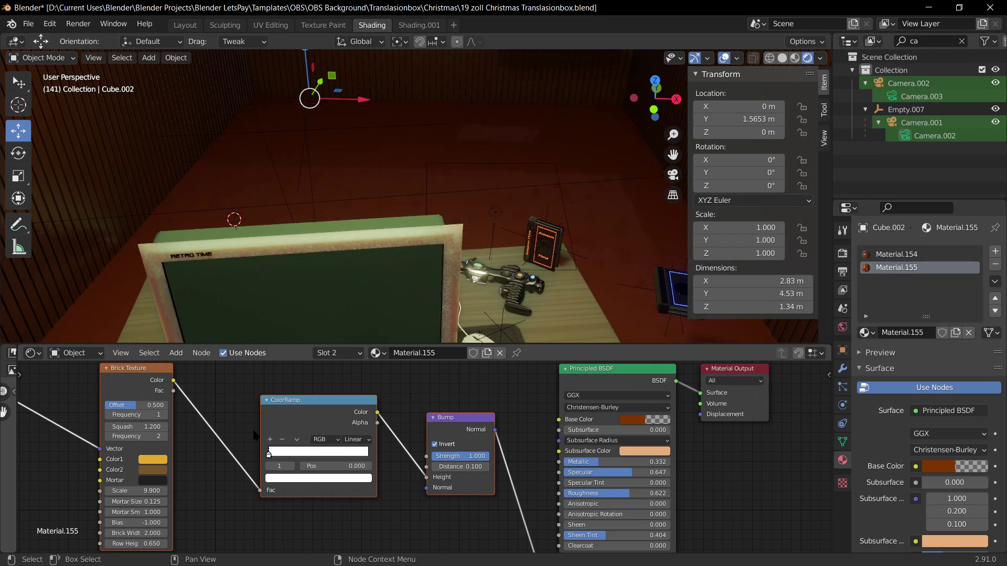
{"action": "scroll", "coordinate": [177, 485], "scroll_direction": "down", "scroll_amount": 5}
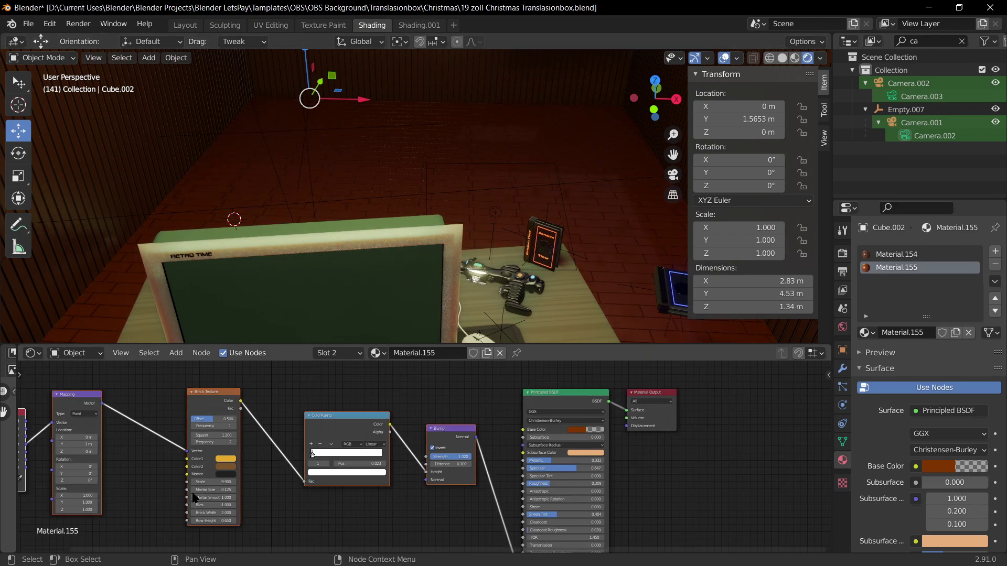
Step: Move the Mapping and Texture Coordinate nodes closer to the Brick Texture node
{"action": "left_click_drag", "start_coordinate": [159, 414], "coordinate": [207, 417]}
{"action": "left_click_drag", "start_coordinate": [115, 429], "coordinate": [170, 415]}
{"action": "scroll", "coordinate": [277, 451], "scroll_direction": "up", "scroll_amount": 2}
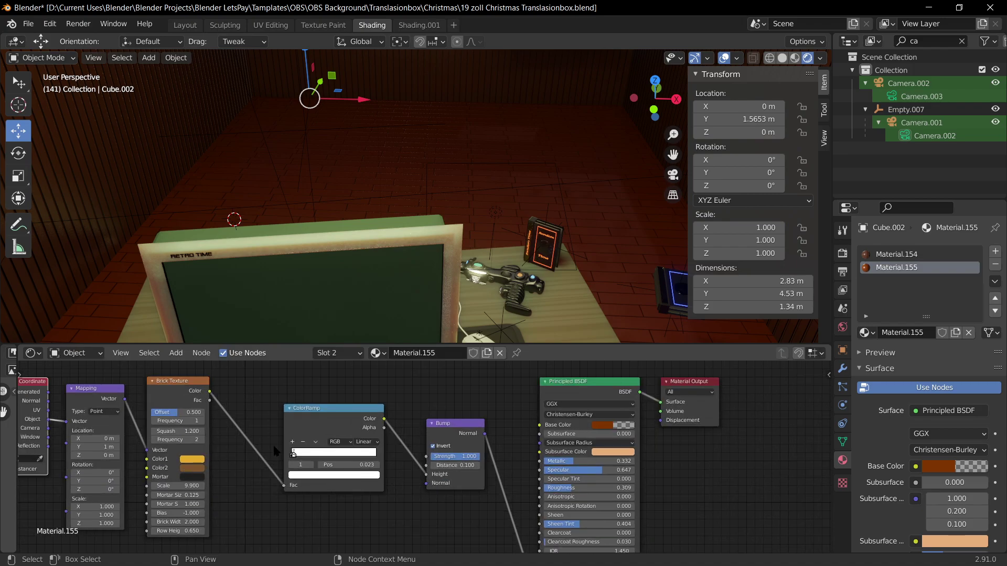
Step: Try a green floor base color with hue 0.350 and value 0.558, and undo the color and node position changes
{"action": "left_click", "coordinate": [611, 425]}
{"action": "left_click_drag", "start_coordinate": [621, 362], "coordinate": [611, 362]}
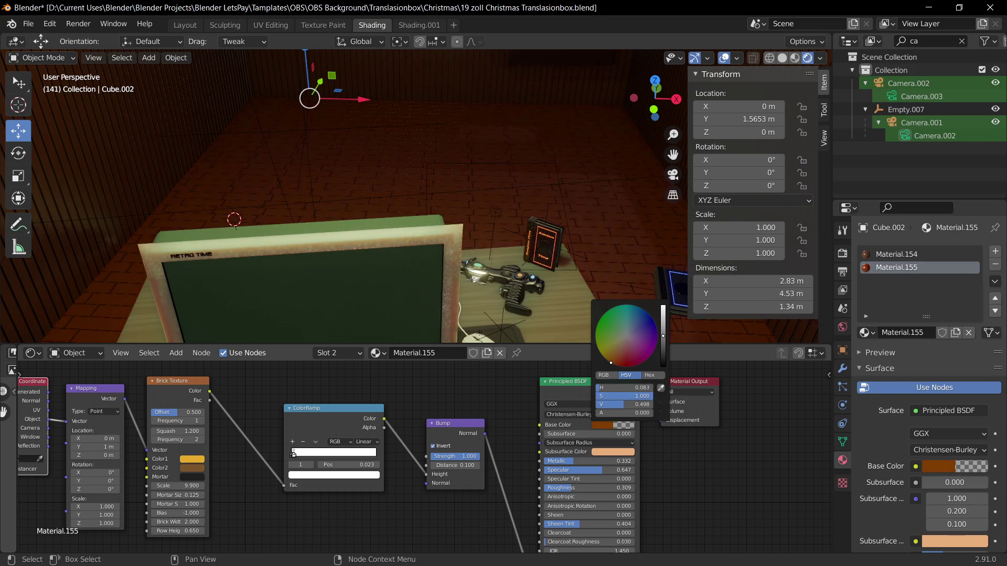
{"action": "mouse_move", "coordinate": [663, 338]}
{"action": "left_mouse_down"}
{"action": "mouse_move", "coordinate": [662, 356]}
{"action": "mouse_move", "coordinate": [656, 341]}
{"action": "mouse_move", "coordinate": [602, 328]}
{"action": "mouse_move", "coordinate": [621, 365]}
{"action": "mouse_move", "coordinate": [647, 313]}
{"action": "mouse_move", "coordinate": [601, 319]}
{"action": "left_mouse_up"}
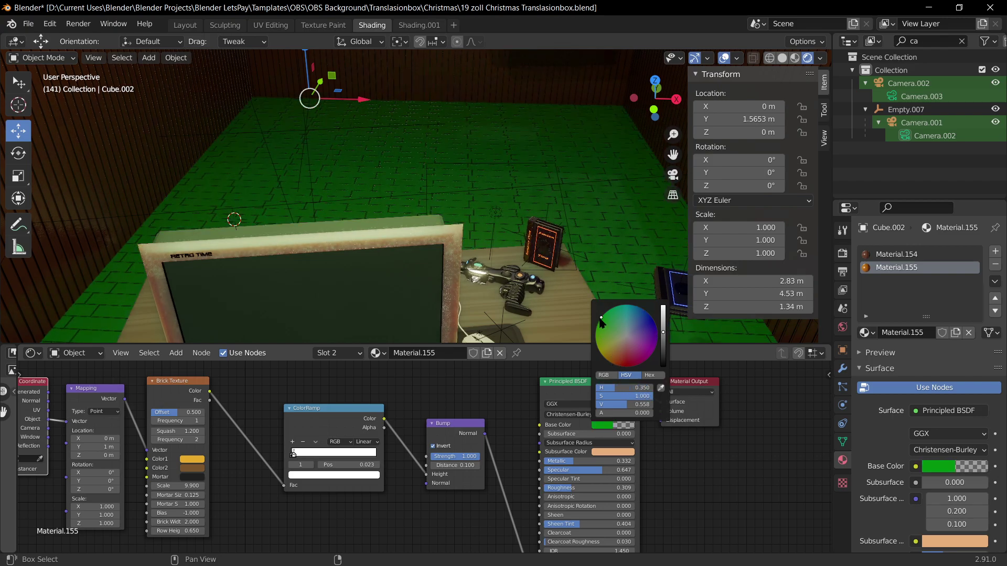
{"action": "key", "text": "ctrl+z"}
{"action": "key", "text": "ctrl+z"}
{"action": "key", "text": "ctrl+z"}
Step: Raise the floor material's roughness to 0.604 and save the file
{"action": "scroll", "coordinate": [685, 511], "scroll_direction": "up", "scroll_amount": 2}
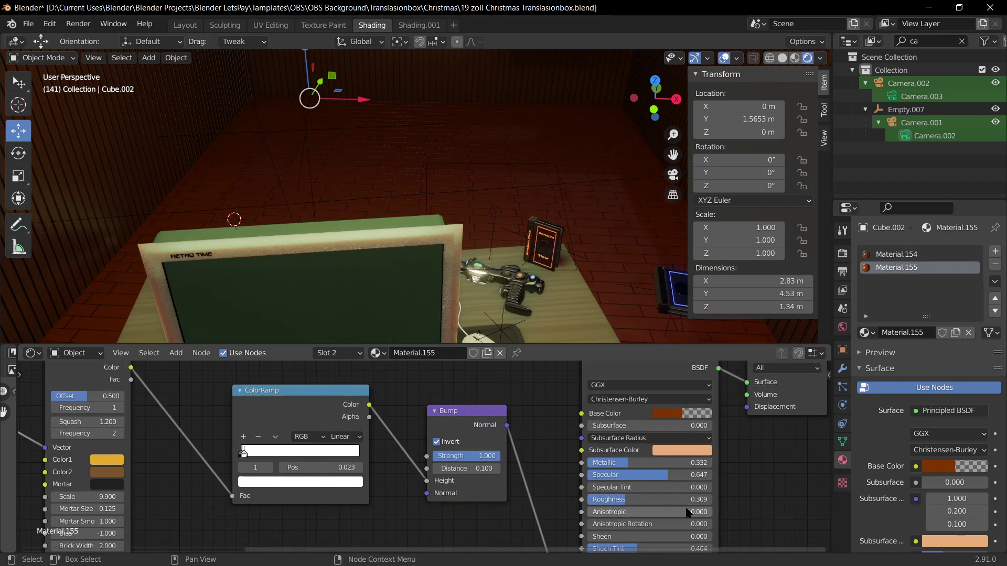
{"action": "left_click_drag", "start_coordinate": [634, 499], "coordinate": [662, 499]}
{"action": "scroll", "coordinate": [749, 515], "scroll_direction": "down", "scroll_amount": 1}
{"action": "middle_click_drag", "start_coordinate": [752, 487], "coordinate": [718, 470]}
{"action": "middle_click_drag", "start_coordinate": [395, 489], "coordinate": [467, 504]}
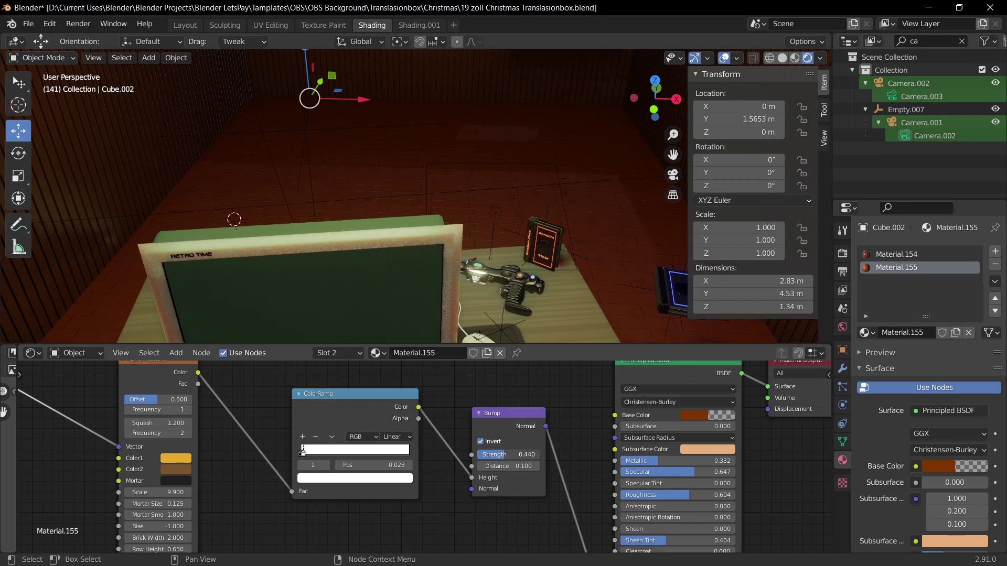
{"action": "key", "text": "ctrl+s"}
Step: Enlarge the floor's brick pattern by setting the Brick Texture scale to 3.200
{"action": "middle_click_drag", "start_coordinate": [371, 511], "coordinate": [565, 525]}
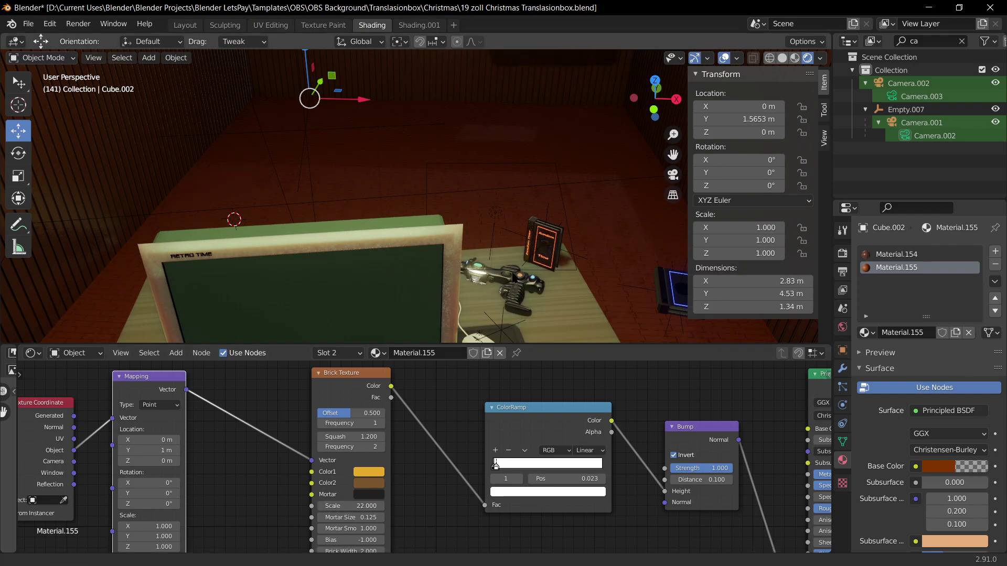
{"action": "key", "text": "KP_0"}
{"action": "middle_click_drag", "start_coordinate": [468, 228], "coordinate": [392, 317]}
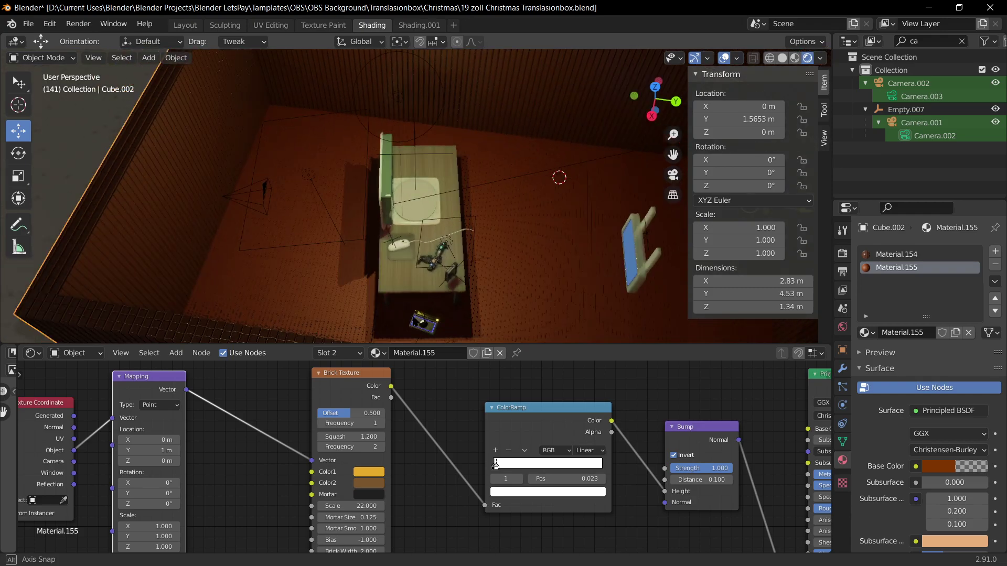
{"action": "scroll", "coordinate": [392, 317], "scroll_direction": "up", "scroll_amount": 4}
{"action": "middle_click_drag", "start_coordinate": [184, 472], "coordinate": [248, 472]}
{"action": "left_click_drag", "start_coordinate": [412, 504], "coordinate": [317, 504]}
{"action": "middle_click_drag", "start_coordinate": [232, 471], "coordinate": [385, 470]}
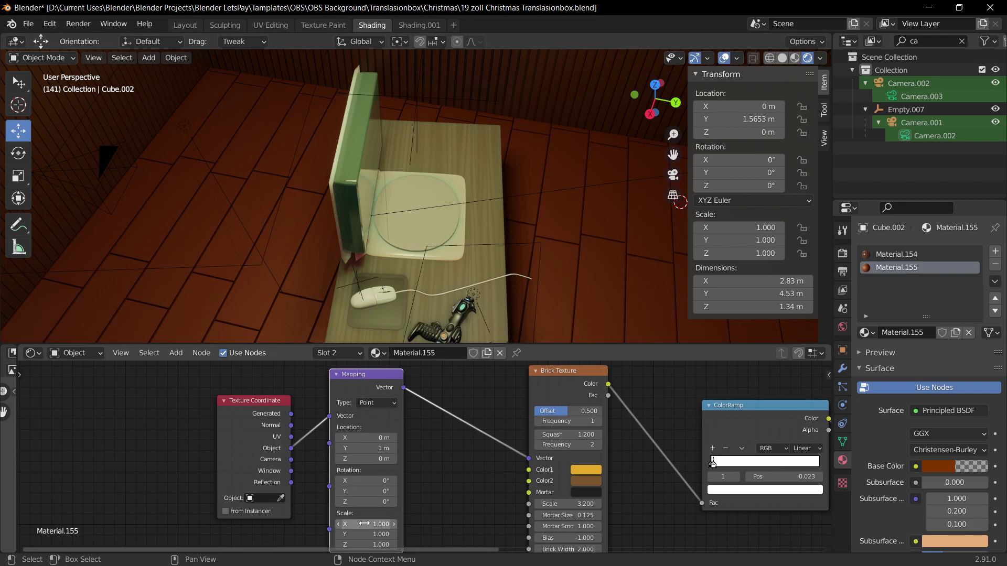
Step: Rotate the floor's brick texture 90° about X in the Mapping node
{"action": "left_click_drag", "start_coordinate": [366, 481], "coordinate": [409, 481]}
{"action": "type", "text": "90"}
{"action": "key", "text": "Return"}
{"action": "scroll", "coordinate": [422, 157], "scroll_direction": "down", "scroll_amount": 4}
{"action": "middle_click_drag", "start_coordinate": [438, 183], "coordinate": [550, 215]}
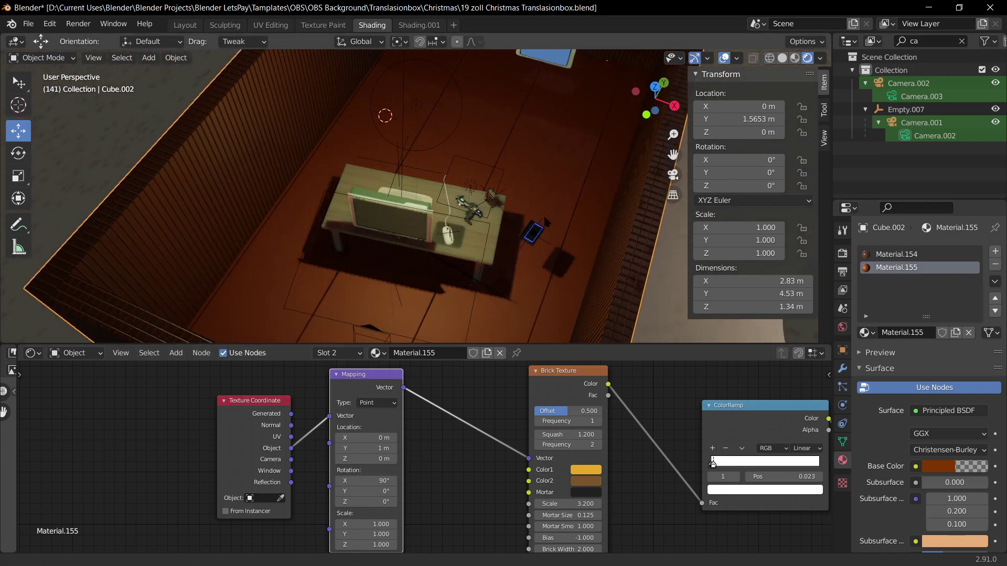
Step: Narrow the floor planks by setting the Brick Texture scale to 12.300 and save the file
{"action": "scroll", "coordinate": [548, 209], "scroll_direction": "up", "scroll_amount": 3}
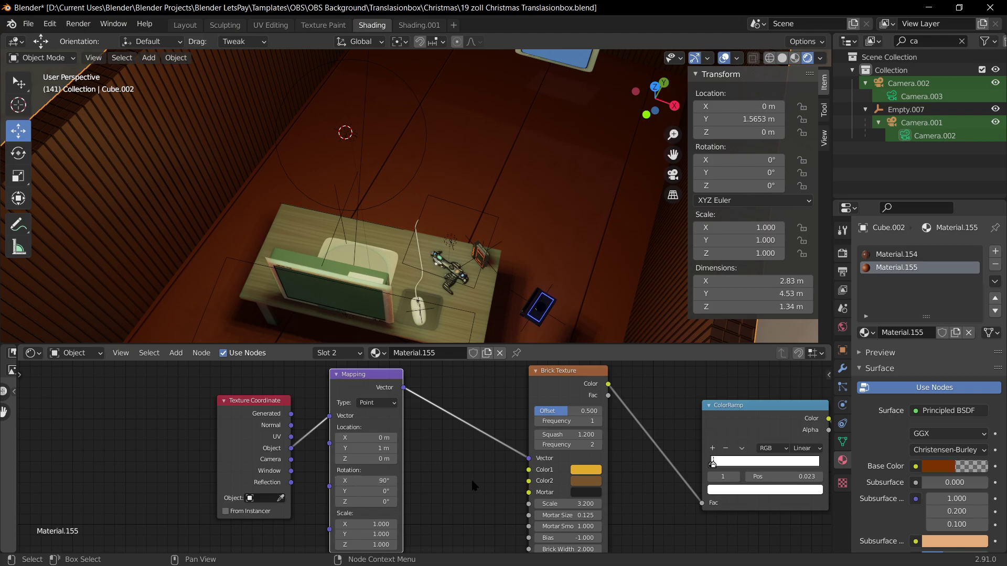
{"action": "mouse_move", "coordinate": [583, 503]}
{"action": "left_mouse_down"}
{"action": "mouse_move", "coordinate": [593, 504]}
{"action": "mouse_move", "coordinate": [578, 504]}
{"action": "left_mouse_up"}
{"action": "key", "text": "ctrl+s"}
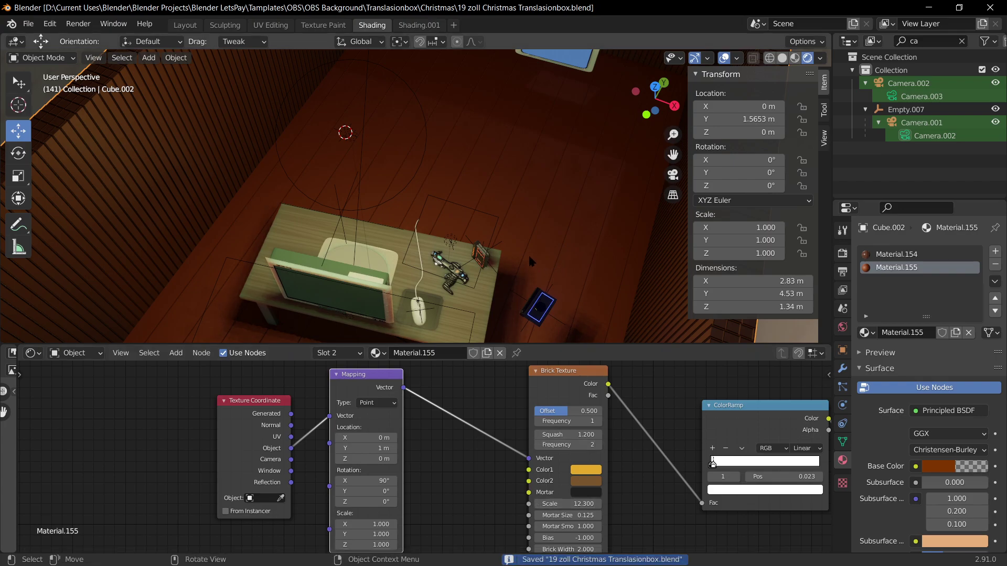
Step: Set the floor material's Metallic to 0.419 and Roughness to 0.513 on the Principled BSDF node
{"action": "middle_click_drag", "start_coordinate": [770, 462], "coordinate": [466, 461]}
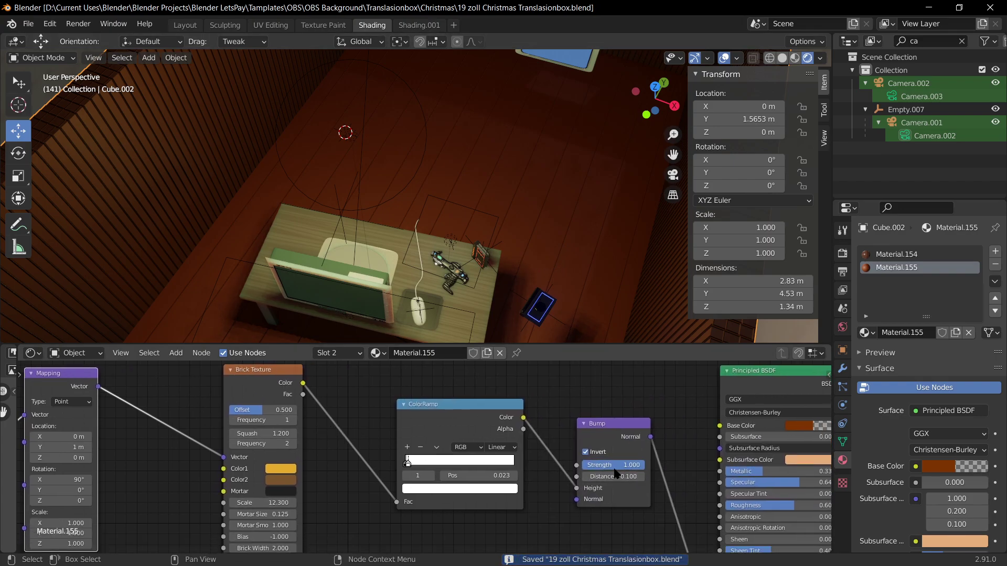
{"action": "left_click_drag", "start_coordinate": [597, 465], "coordinate": [645, 465]}
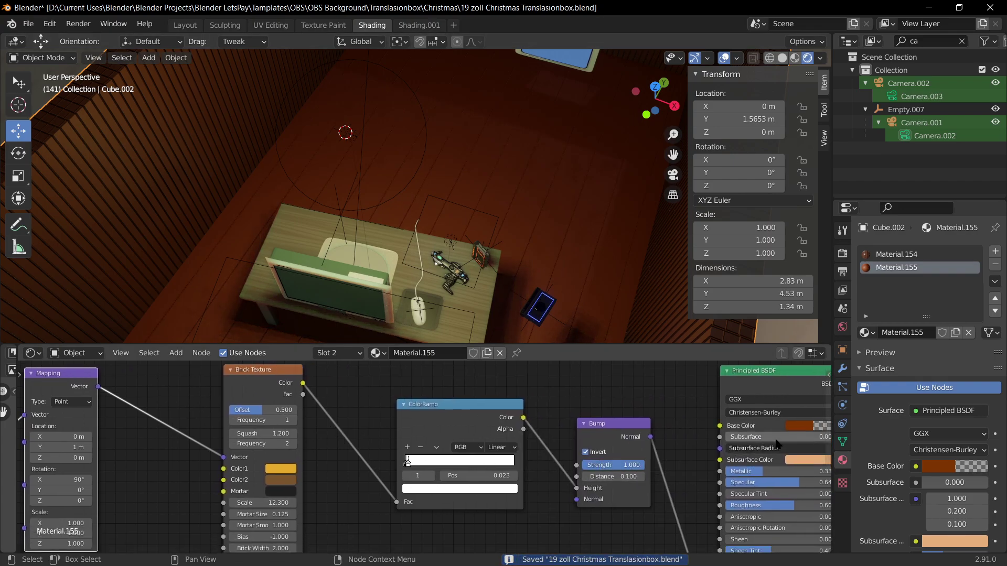
{"action": "left_click", "coordinate": [811, 429]}
{"action": "middle_click_drag", "start_coordinate": [782, 478], "coordinate": [605, 464]}
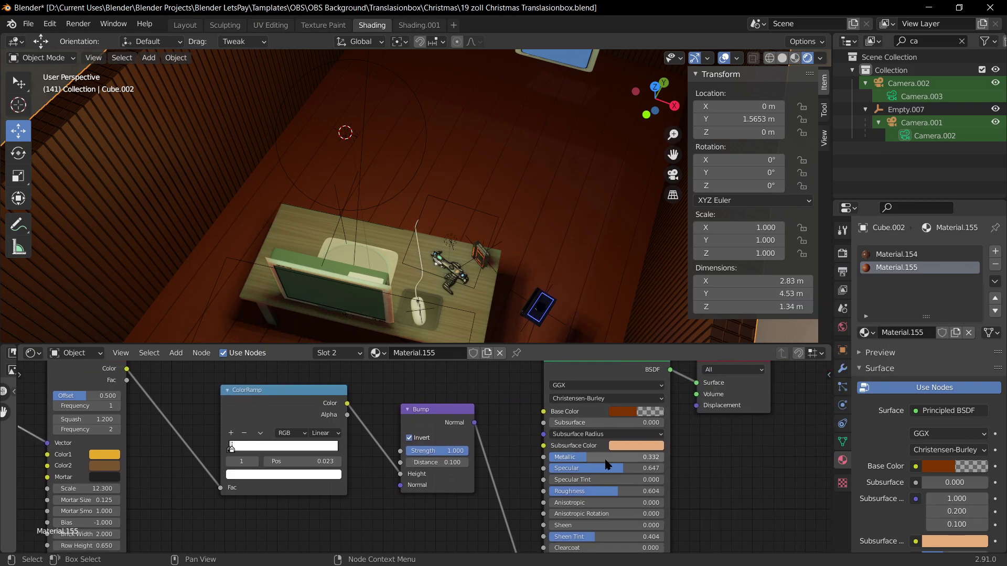
{"action": "left_click_drag", "start_coordinate": [603, 456], "coordinate": [650, 457]}
{"action": "mouse_move", "coordinate": [629, 491]}
{"action": "left_mouse_down"}
{"action": "mouse_move", "coordinate": [613, 491]}
{"action": "mouse_move", "coordinate": [623, 491]}
{"action": "left_mouse_up"}
{"action": "left_click", "coordinate": [623, 413]}
{"action": "scroll", "coordinate": [501, 458], "scroll_direction": "down", "scroll_amount": 6}
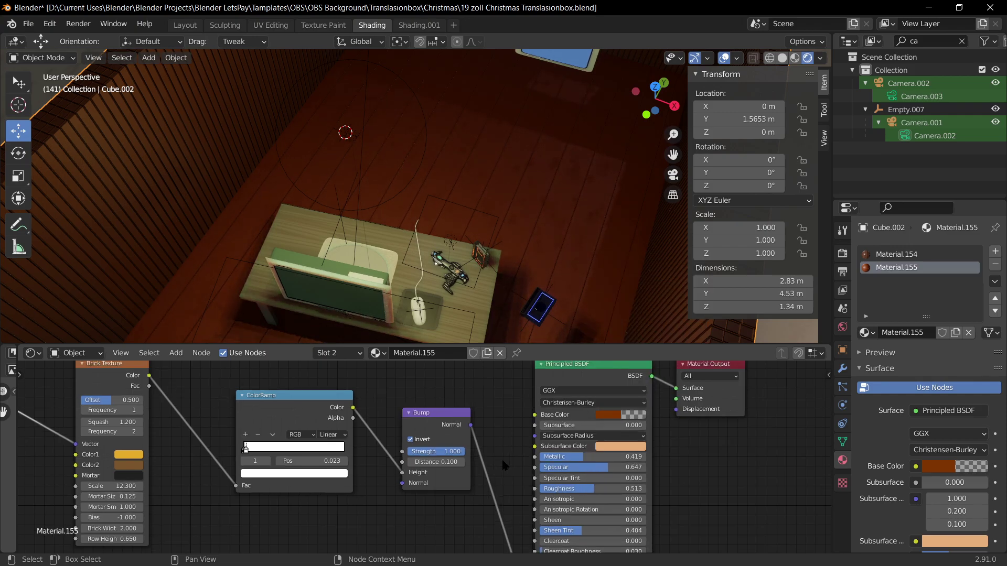
Step: Select the desk and copy the wood-grain texture nodes from its material, leaving out the shader and output nodes
{"action": "scroll", "coordinate": [539, 207], "scroll_direction": "up", "scroll_amount": 3}
{"action": "middle_click_drag", "start_coordinate": [456, 280], "coordinate": [484, 267]}
{"action": "scroll", "coordinate": [484, 266], "scroll_direction": "down", "scroll_amount": 3}
{"action": "scroll", "coordinate": [485, 271], "scroll_direction": "down", "scroll_amount": 3}
{"action": "scroll", "coordinate": [471, 288], "scroll_direction": "up", "scroll_amount": 3}
{"action": "left_click", "coordinate": [434, 332]}
{"action": "scroll", "coordinate": [431, 333], "scroll_direction": "down", "scroll_amount": 2}
{"action": "scroll", "coordinate": [375, 461], "scroll_direction": "down", "scroll_amount": 3}
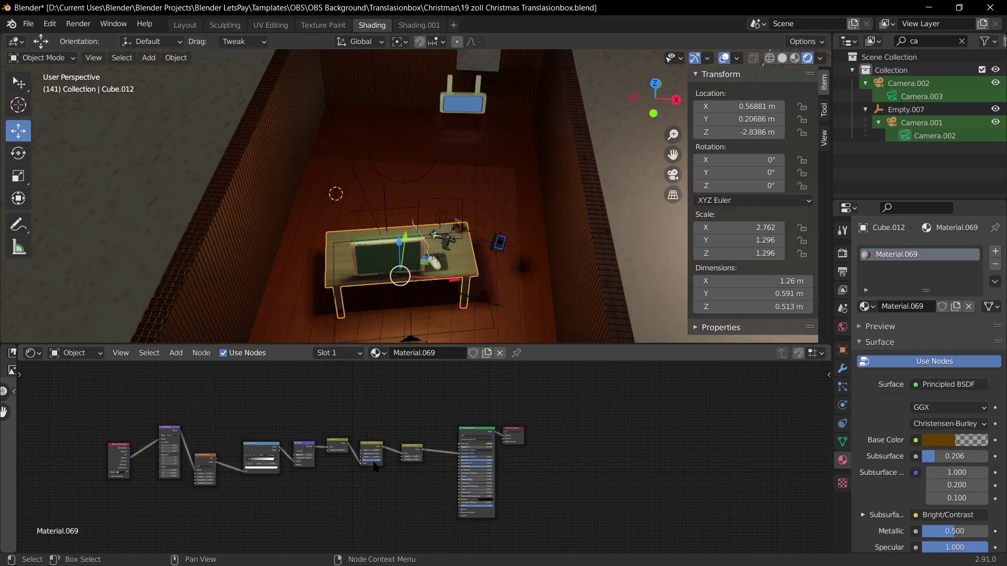
{"action": "middle_click_drag", "start_coordinate": [350, 479], "coordinate": [423, 465]}
{"action": "left_click_drag", "start_coordinate": [499, 468], "coordinate": [121, 425]}
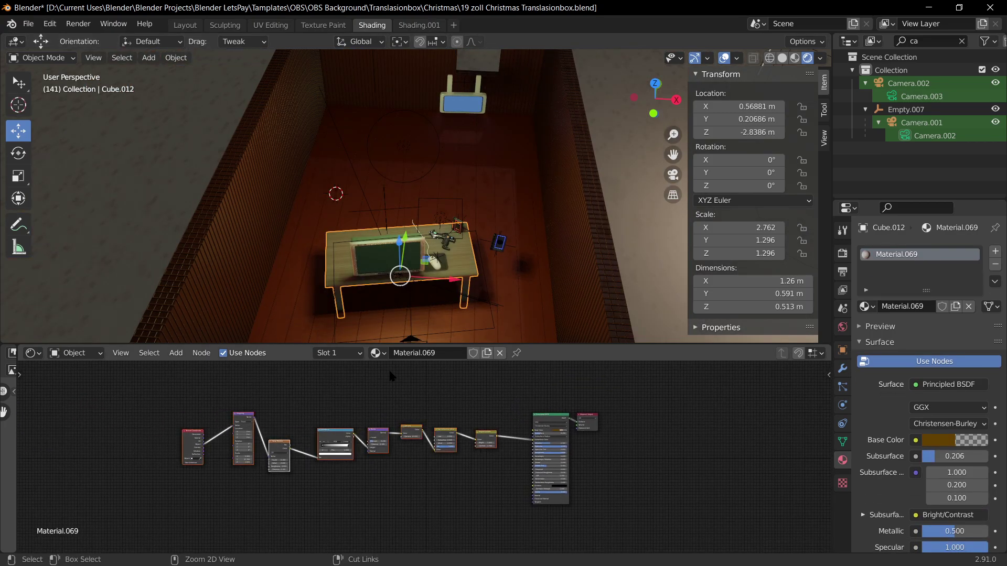
{"action": "left_click_drag", "start_coordinate": [492, 473], "coordinate": [222, 411]}
Step: Reselect the room and paste the copied wood-grain nodes below the floor material's existing nodes
{"action": "right_click", "coordinate": [284, 350]}
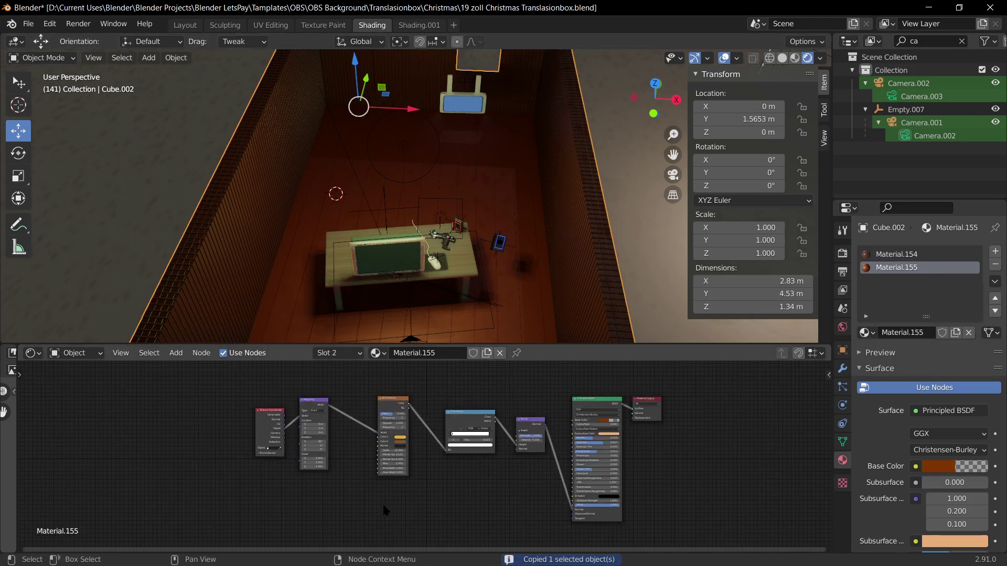
{"action": "scroll", "coordinate": [382, 502], "scroll_direction": "down", "scroll_amount": 3}
{"action": "middle_click_drag", "start_coordinate": [371, 492], "coordinate": [403, 428]}
{"action": "key", "text": "ctrl+v"}
{"action": "key", "text": "g"}
{"action": "left_click", "coordinate": [383, 388]}
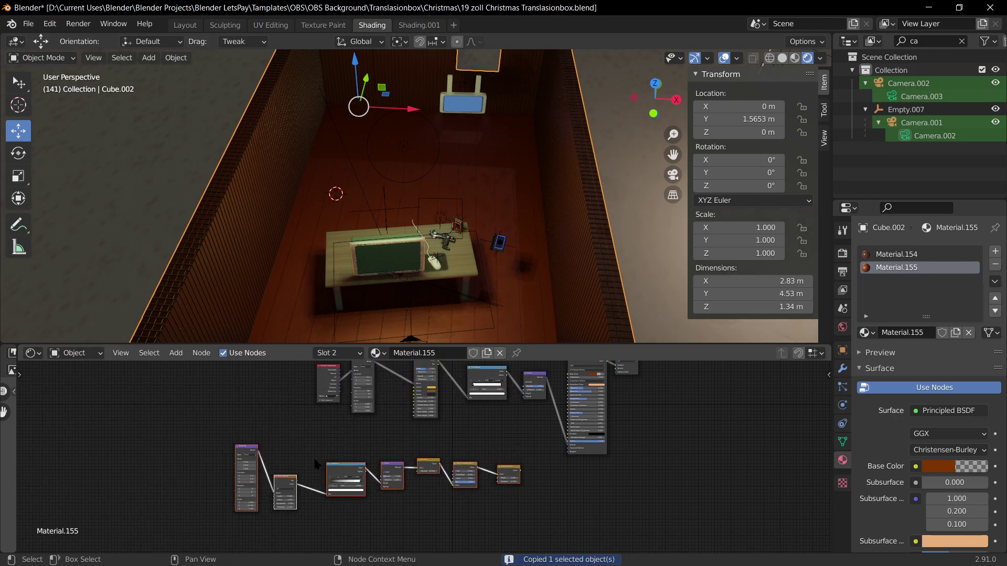
Step: Move the Texture Coordinate node clear of its neighbours and link its Object output to the pasted Mapping node's Vector input
{"action": "scroll", "coordinate": [199, 452], "scroll_direction": "up", "scroll_amount": 2}
{"action": "scroll", "coordinate": [311, 389], "scroll_direction": "up", "scroll_amount": 3}
{"action": "middle_click_drag", "start_coordinate": [267, 380], "coordinate": [403, 452]}
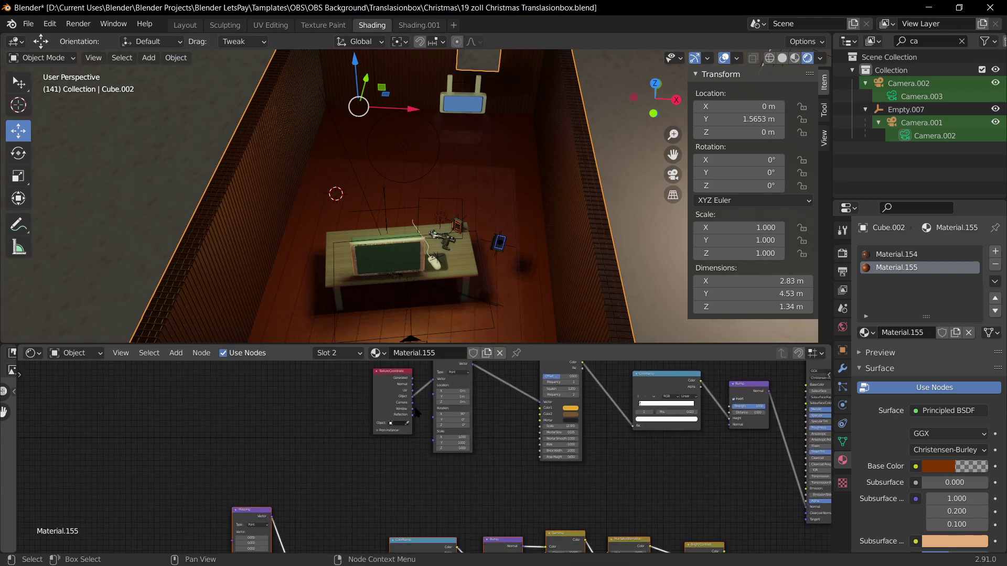
{"action": "left_click_drag", "start_coordinate": [400, 375], "coordinate": [296, 375]}
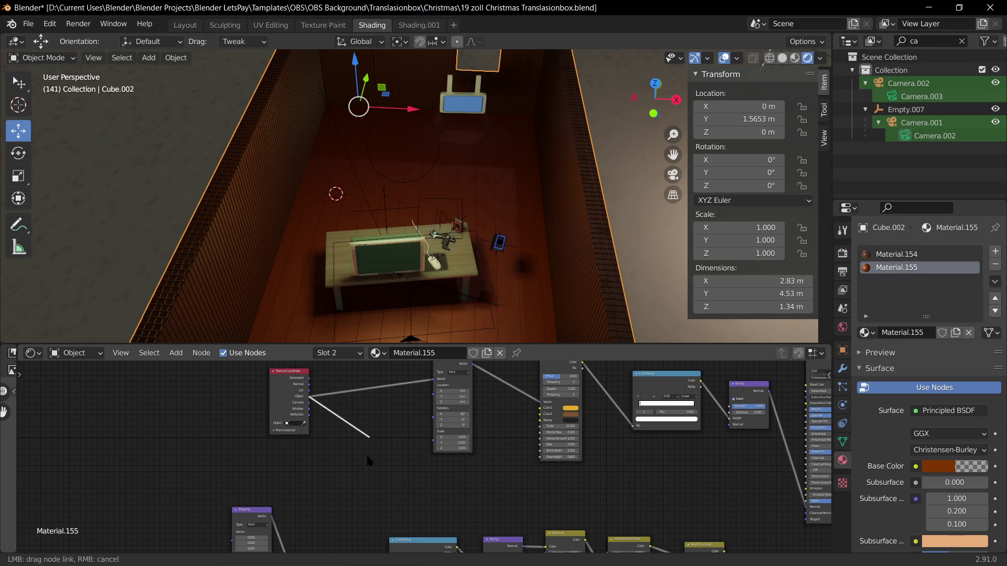
{"action": "left_click_drag", "start_coordinate": [233, 541], "coordinate": [233, 538]}
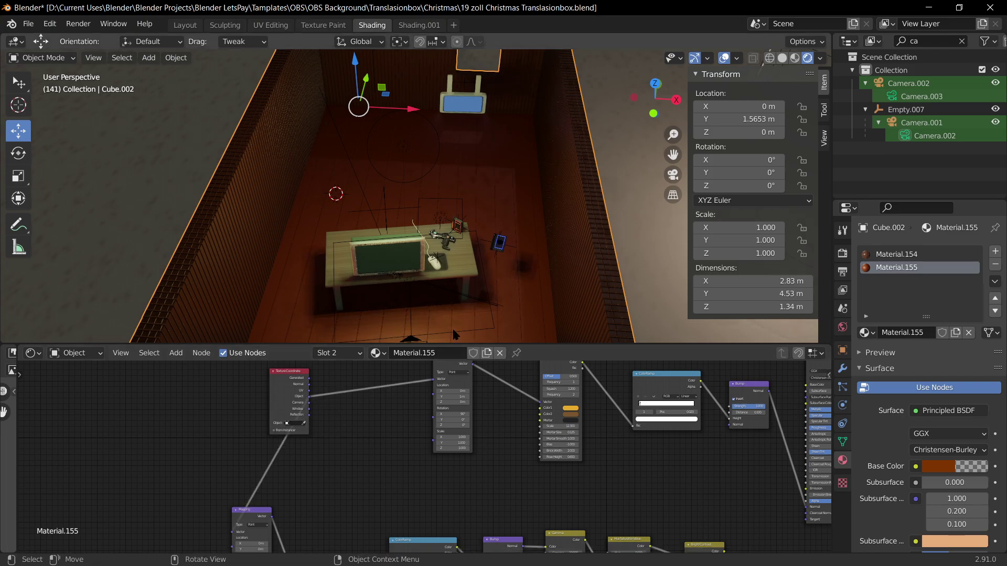
Step: Move the pasted Bright/Contrast node up and link its Color output to the Normal input of the brick Bump node
{"action": "scroll", "coordinate": [652, 477], "scroll_direction": "down", "scroll_amount": 2}
{"action": "middle_click_drag", "start_coordinate": [682, 508], "coordinate": [479, 483]}
{"action": "left_click_drag", "start_coordinate": [478, 503], "coordinate": [486, 443]}
{"action": "scroll", "coordinate": [504, 424], "scroll_direction": "up", "scroll_amount": 5}
{"action": "middle_click_drag", "start_coordinate": [527, 417], "coordinate": [421, 458]}
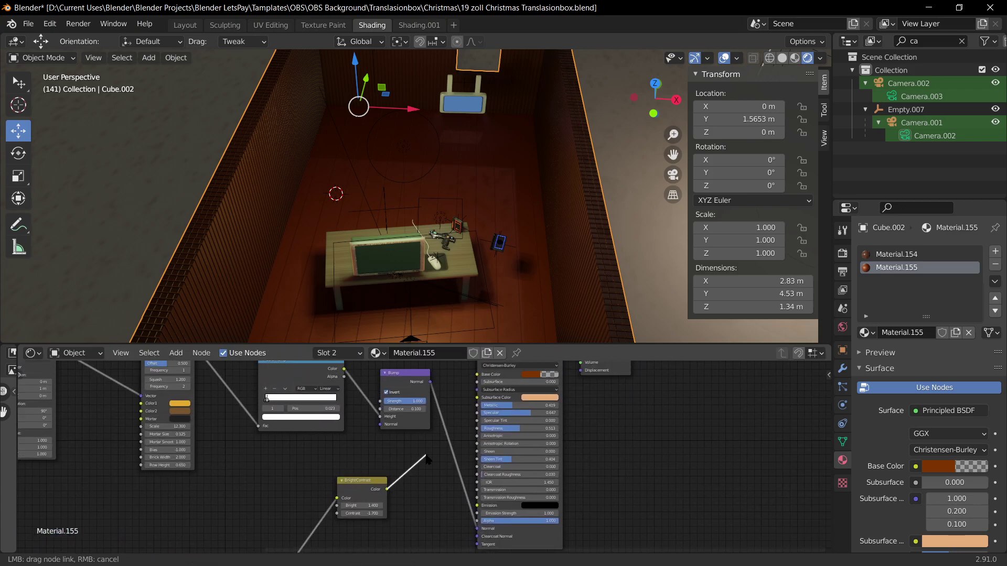
{"action": "left_click_drag", "start_coordinate": [385, 427], "coordinate": [382, 425]}
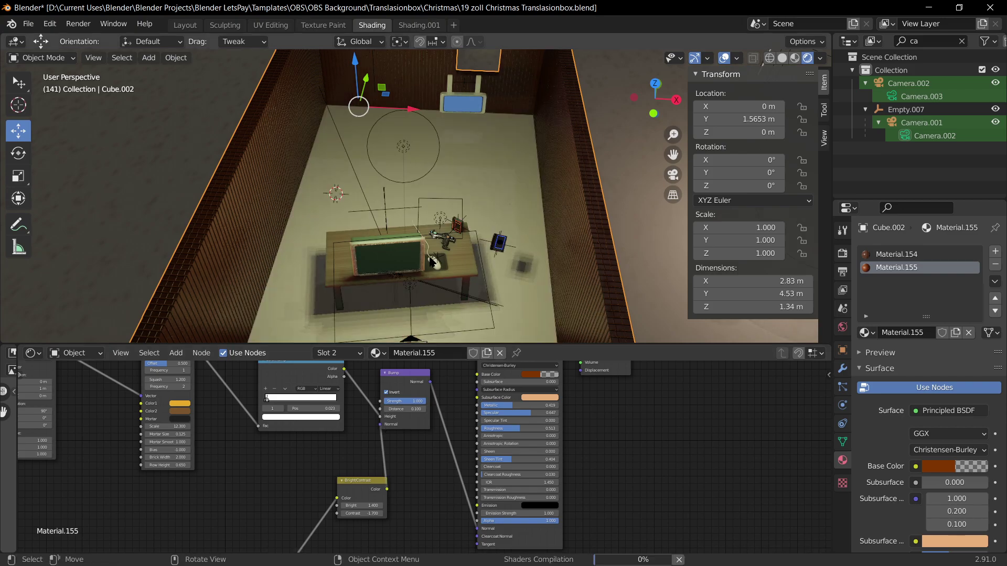
Step: Try a different strength on the pasted wood-grain Bump node and undo the change
{"action": "scroll", "coordinate": [480, 281], "scroll_direction": "up", "scroll_amount": 3}
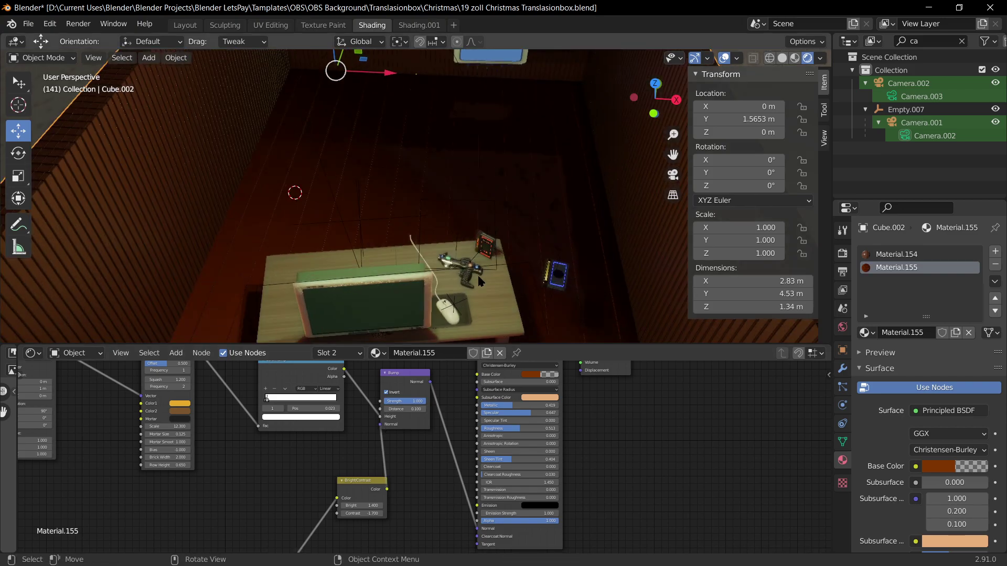
{"action": "middle_click_drag", "start_coordinate": [479, 281], "coordinate": [399, 110]}
{"action": "middle_click_drag", "start_coordinate": [291, 431], "coordinate": [545, 506]}
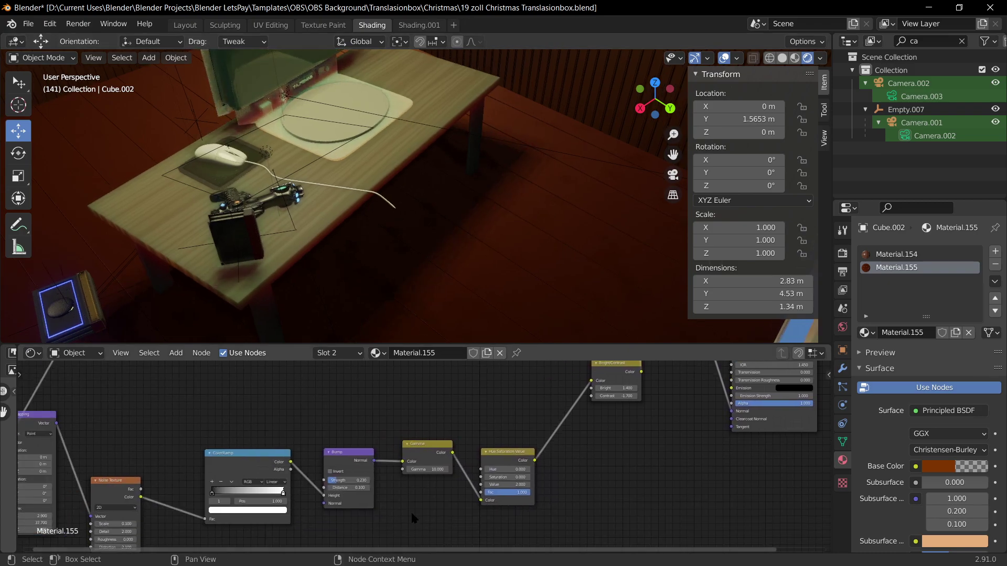
{"action": "left_click_drag", "start_coordinate": [337, 480], "coordinate": [370, 480]}
{"action": "key", "text": "ctrl+z"}
Step: Link the Bright/Contrast Color to the floor shader's Subsurface Color, set Subsurface to 0.669 and save the file
{"action": "middle_click_drag", "start_coordinate": [319, 517], "coordinate": [481, 551]}
{"action": "scroll", "coordinate": [404, 294], "scroll_direction": "down", "scroll_amount": 4}
{"action": "scroll", "coordinate": [383, 467], "scroll_direction": "up", "scroll_amount": 4}
{"action": "middle_click_drag", "start_coordinate": [383, 472], "coordinate": [396, 391]}
{"action": "scroll", "coordinate": [491, 328], "scroll_direction": "up", "scroll_amount": 4}
{"action": "scroll", "coordinate": [420, 314], "scroll_direction": "down", "scroll_amount": 4}
{"action": "middle_click_drag", "start_coordinate": [748, 432], "coordinate": [343, 480]}
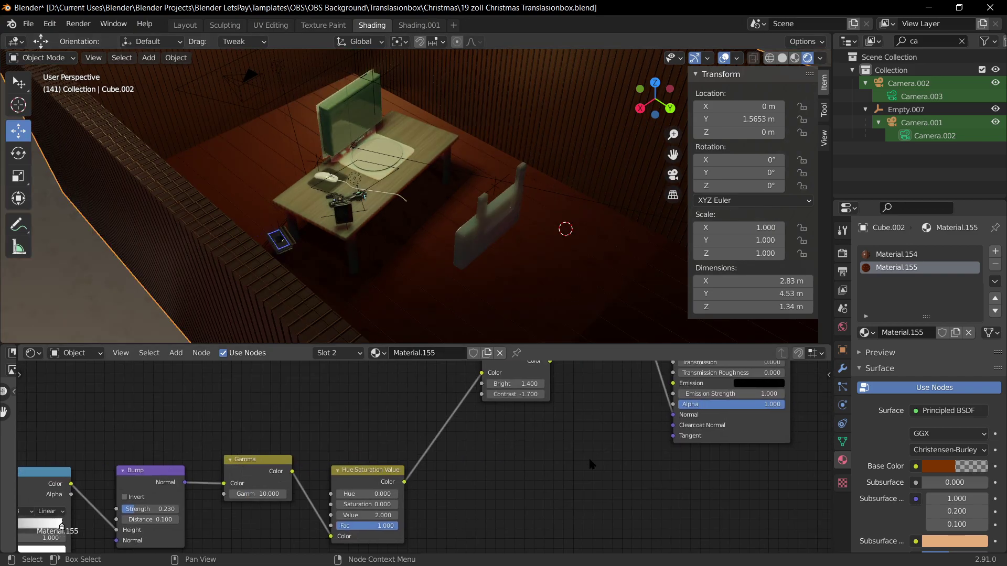
{"action": "scroll", "coordinate": [590, 461], "scroll_direction": "down", "scroll_amount": 5}
{"action": "middle_click_drag", "start_coordinate": [583, 457], "coordinate": [474, 517]}
{"action": "middle_click_drag", "start_coordinate": [438, 437], "coordinate": [431, 492]}
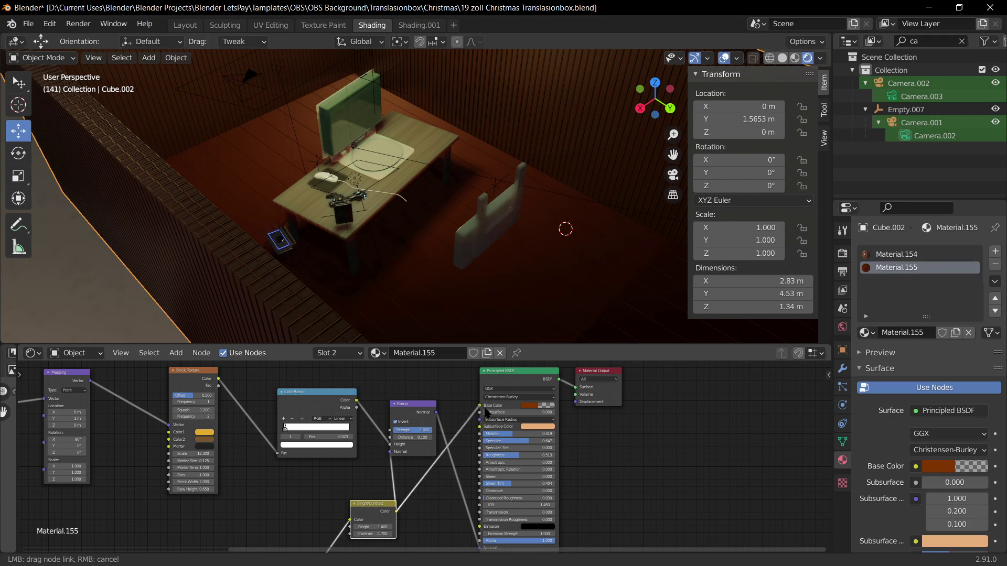
{"action": "left_click_drag", "start_coordinate": [483, 432], "coordinate": [520, 414]}
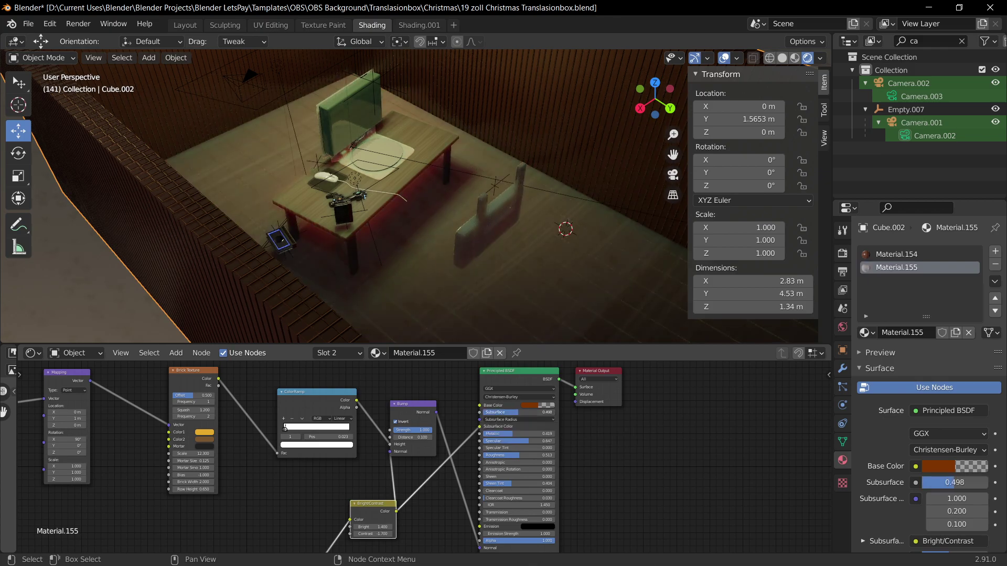
{"action": "left_click_drag", "start_coordinate": [960, 482], "coordinate": [962, 482]}
{"action": "middle_click_drag", "start_coordinate": [504, 300], "coordinate": [587, 252]}
{"action": "scroll", "coordinate": [524, 312], "scroll_direction": "up", "scroll_amount": 2}
{"action": "key", "text": "ctrl+s"}
Step: Reposition the pasted wood-grain Mapping node and set its X rotation to 90°
{"action": "middle_click_drag", "start_coordinate": [249, 490], "coordinate": [640, 550]}
{"action": "left_click_drag", "start_coordinate": [241, 424], "coordinate": [328, 378]}
{"action": "scroll", "coordinate": [380, 414], "scroll_direction": "down", "scroll_amount": 2}
{"action": "scroll", "coordinate": [390, 409], "scroll_direction": "down", "scroll_amount": 5}
{"action": "middle_click_drag", "start_coordinate": [411, 406], "coordinate": [410, 453]}
{"action": "scroll", "coordinate": [397, 457], "scroll_direction": "up", "scroll_amount": 8}
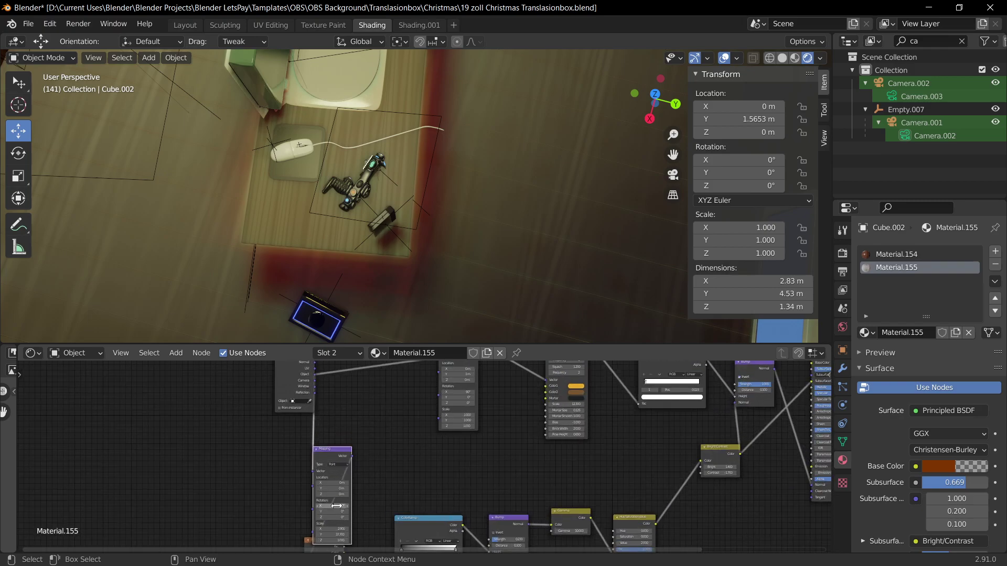
{"action": "key", "text": "Return"}
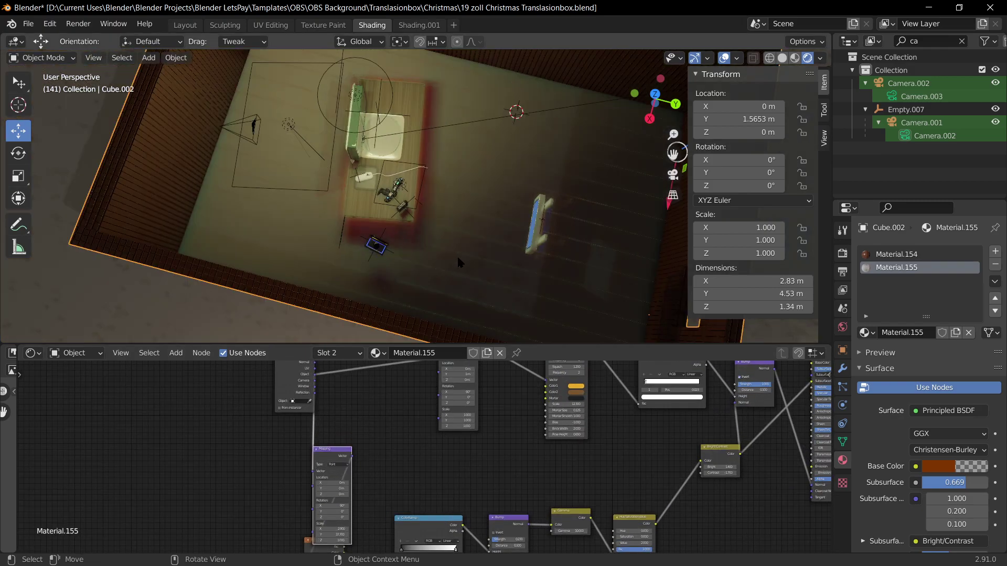
{"action": "scroll", "coordinate": [534, 230], "scroll_direction": "down", "scroll_amount": 2}
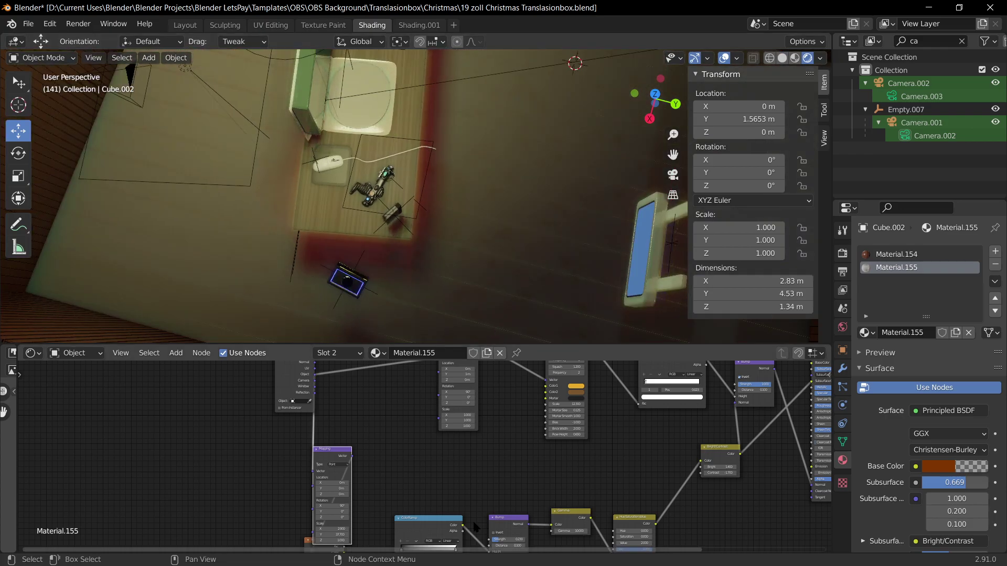
Step: Spread the pasted Mapping and Noise Texture nodes apart, set the noise scale to 2 and save the file
{"action": "left_click_drag", "start_coordinate": [338, 452], "coordinate": [262, 445]}
{"action": "left_click_drag", "start_coordinate": [323, 544], "coordinate": [397, 436]}
{"action": "scroll", "coordinate": [426, 486], "scroll_direction": "up", "scroll_amount": 5}
{"action": "scroll", "coordinate": [426, 492], "scroll_direction": "up", "scroll_amount": 2}
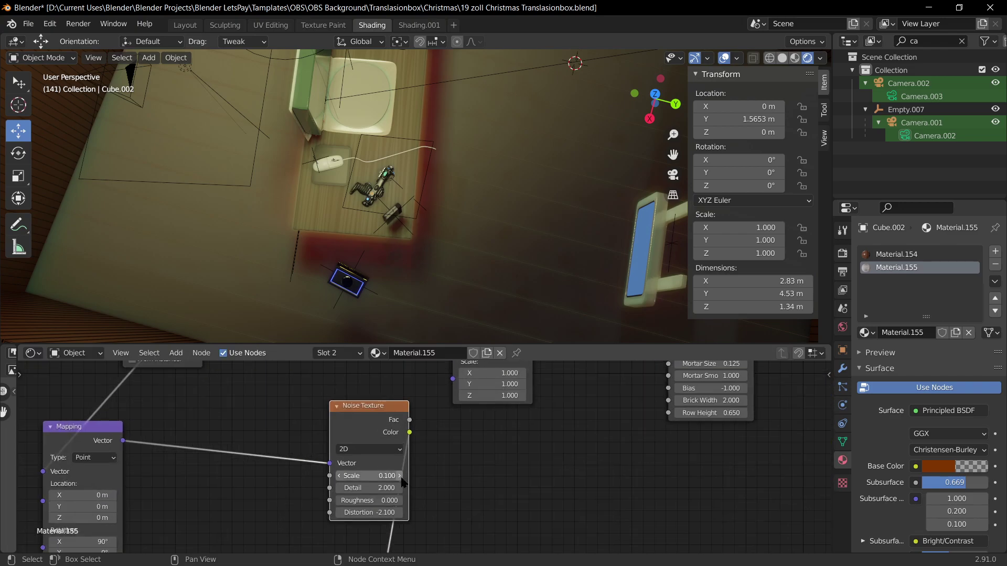
{"action": "double_click", "coordinate": [370, 476]}
{"action": "type", "text": "2"}
{"action": "key", "text": "Return"}
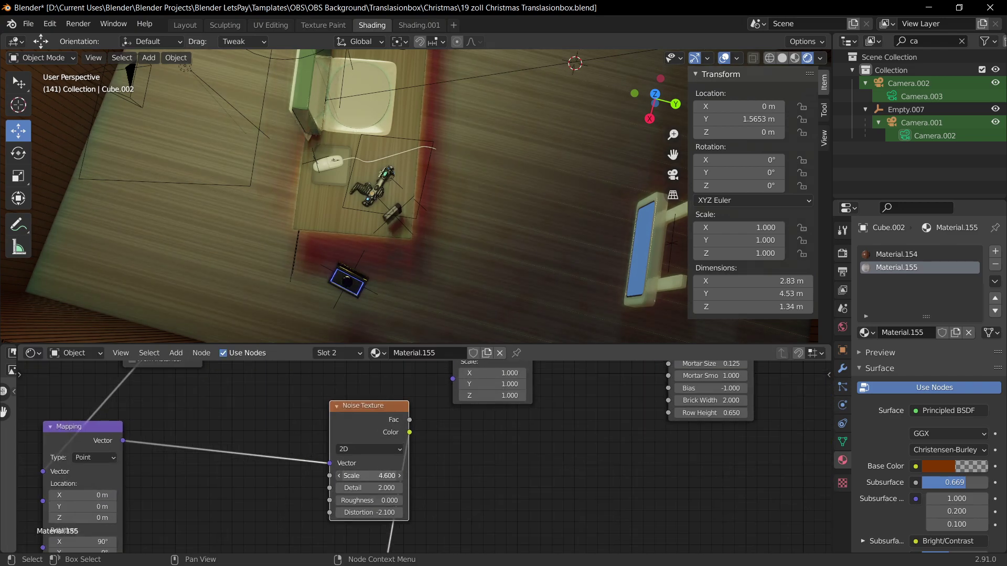
{"action": "middle_click_drag", "start_coordinate": [369, 294], "coordinate": [515, 283]}
{"action": "key", "text": "ctrl+s"}
Step: Try a lower value on the pasted Gamma node and return it to 10.000
{"action": "scroll", "coordinate": [415, 455], "scroll_direction": "down", "scroll_amount": 6}
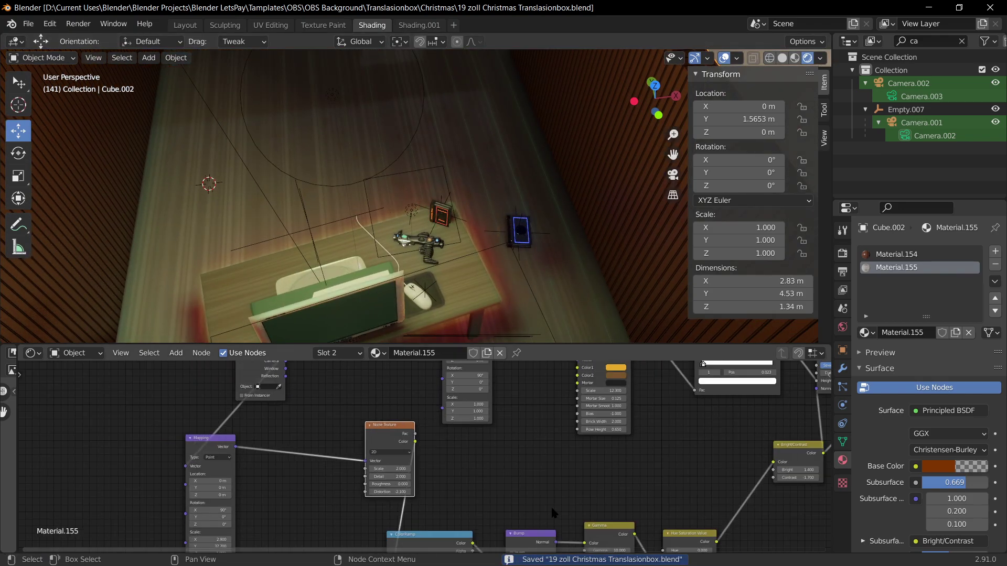
{"action": "middle_click_drag", "start_coordinate": [593, 501], "coordinate": [441, 427]}
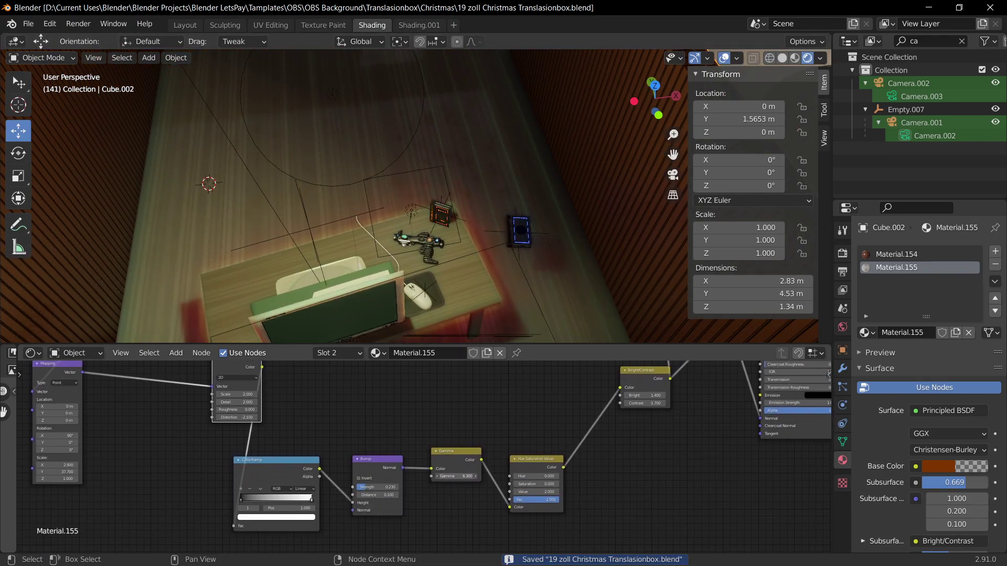
{"action": "left_click_drag", "start_coordinate": [455, 476], "coordinate": [487, 476]}
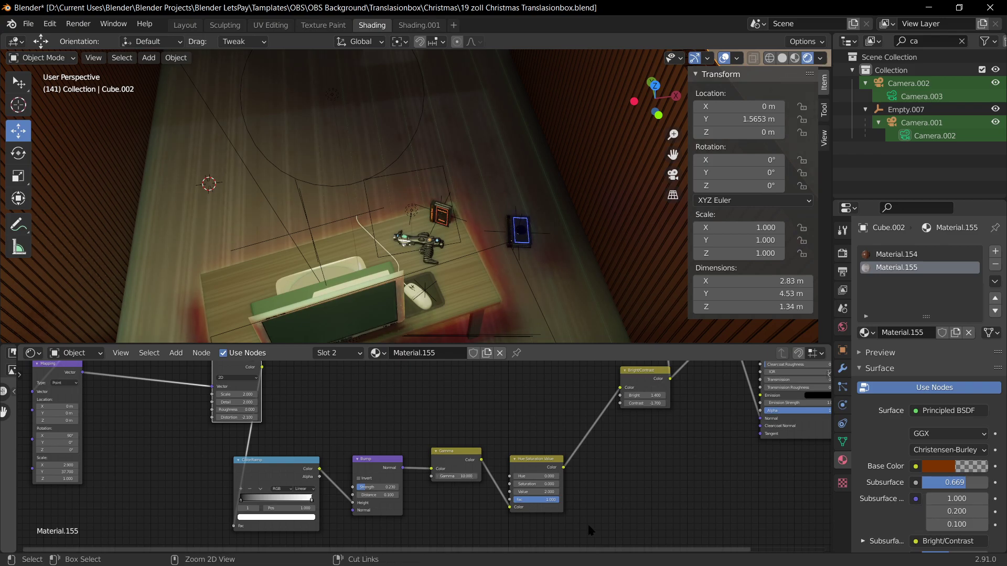
{"action": "middle_click_drag", "start_coordinate": [665, 469], "coordinate": [520, 533]}
{"action": "middle_click_drag", "start_coordinate": [613, 432], "coordinate": [520, 492]}
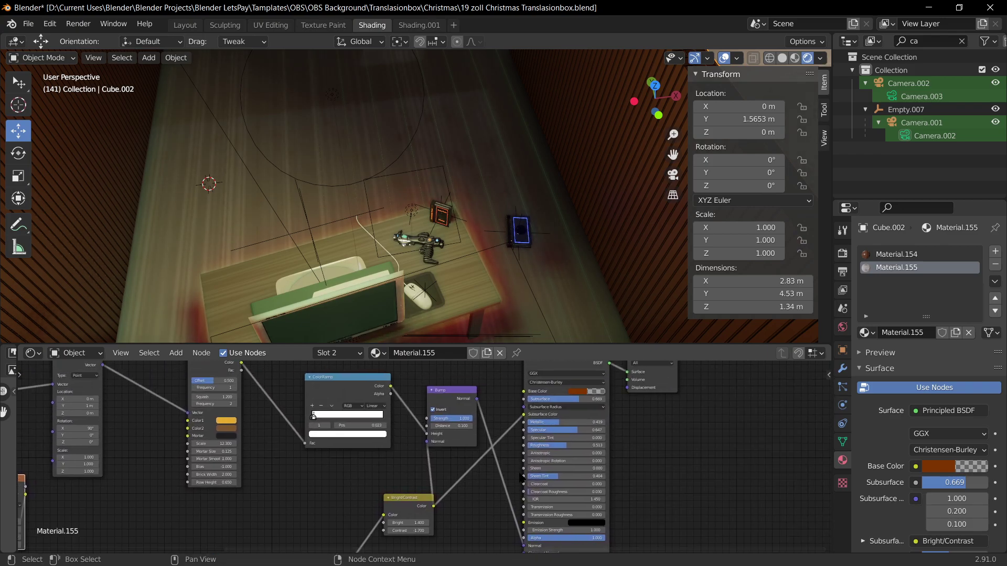
Step: Lower the Subsurface of Material.155 on the room to about 0.171 and save the file
{"action": "left_click_drag", "start_coordinate": [579, 401], "coordinate": [541, 400]}
{"action": "key", "text": "ctrl+s"}
Step: Examine the room from several angles and play the snowfall animation through the camera view
{"action": "middle_click_drag", "start_coordinate": [543, 152], "coordinate": [450, 252]}
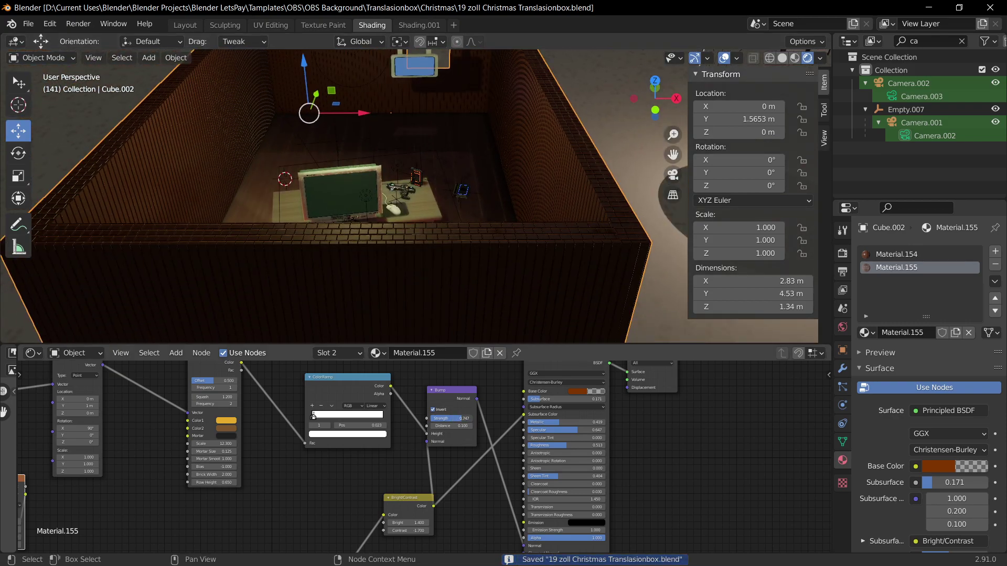
{"action": "middle_click_drag", "start_coordinate": [445, 247], "coordinate": [461, 278]}
{"action": "scroll", "coordinate": [483, 220], "scroll_direction": "down", "scroll_amount": 3}
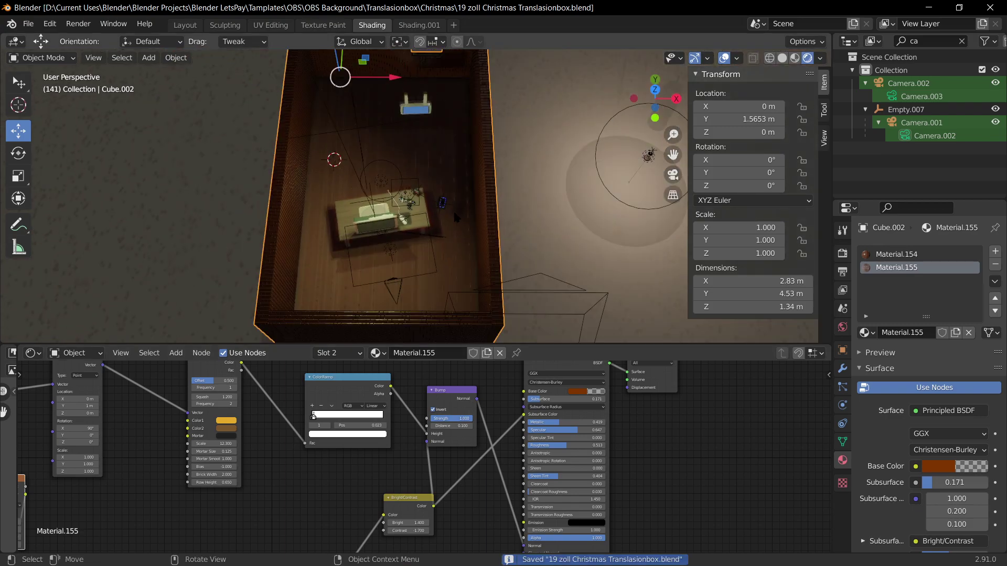
{"action": "middle_click_drag", "start_coordinate": [496, 194], "coordinate": [576, 158]}
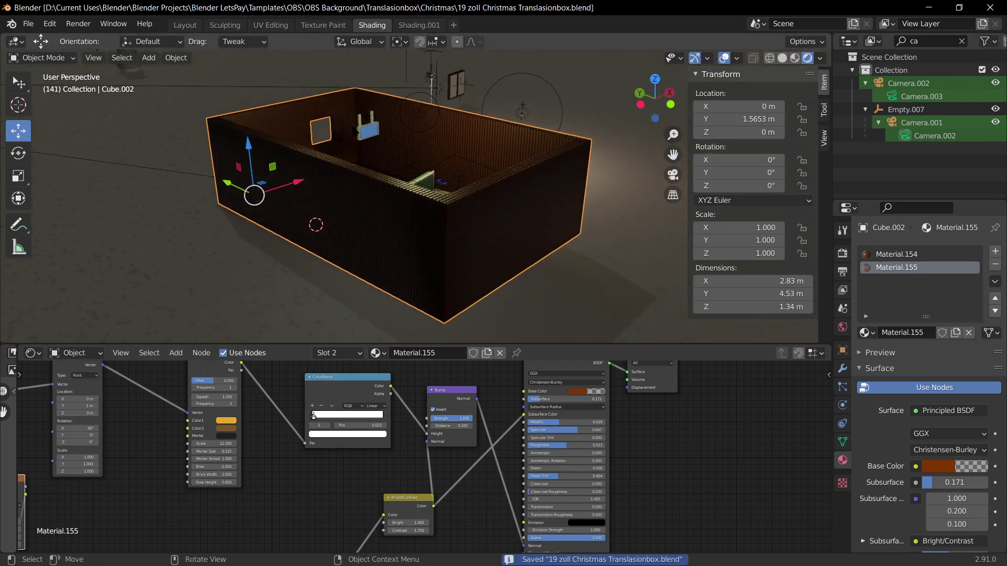
{"action": "scroll", "coordinate": [179, 202], "scroll_direction": "down", "scroll_amount": 4}
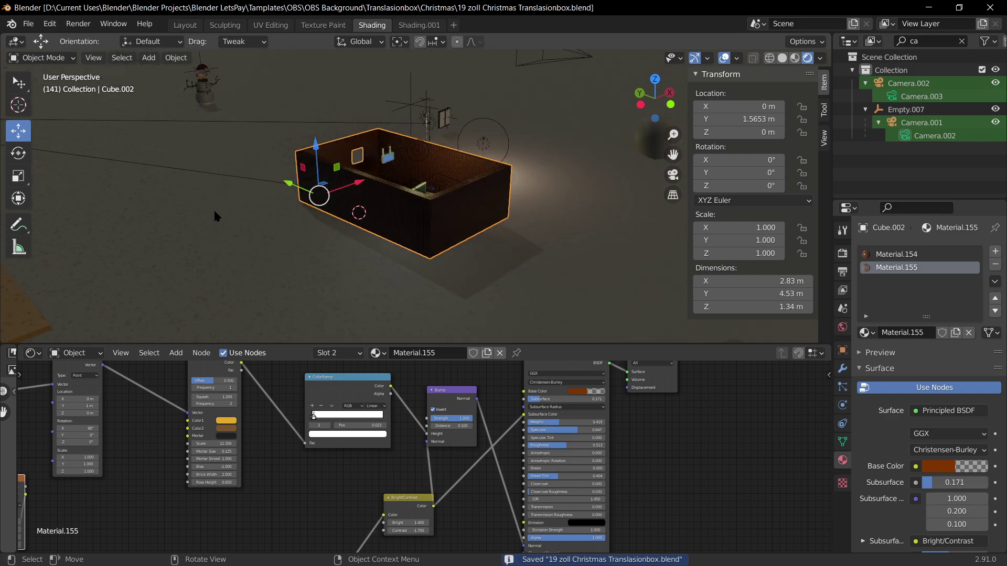
{"action": "left_click", "coordinate": [256, 131]}
{"action": "middle_click_drag", "start_coordinate": [309, 96], "coordinate": [392, 98]}
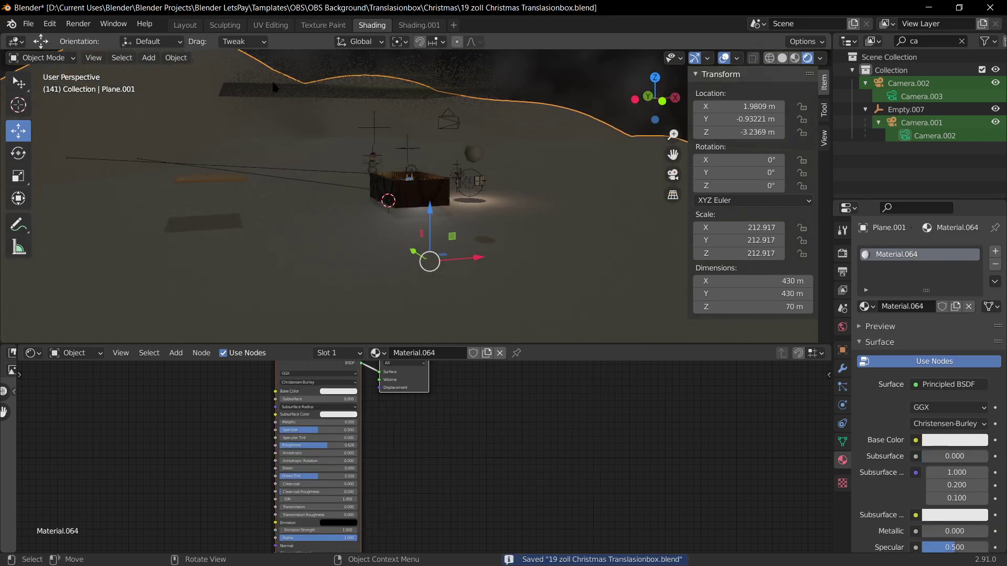
{"action": "left_click", "coordinate": [397, 99]}
{"action": "key", "text": "KP_0"}
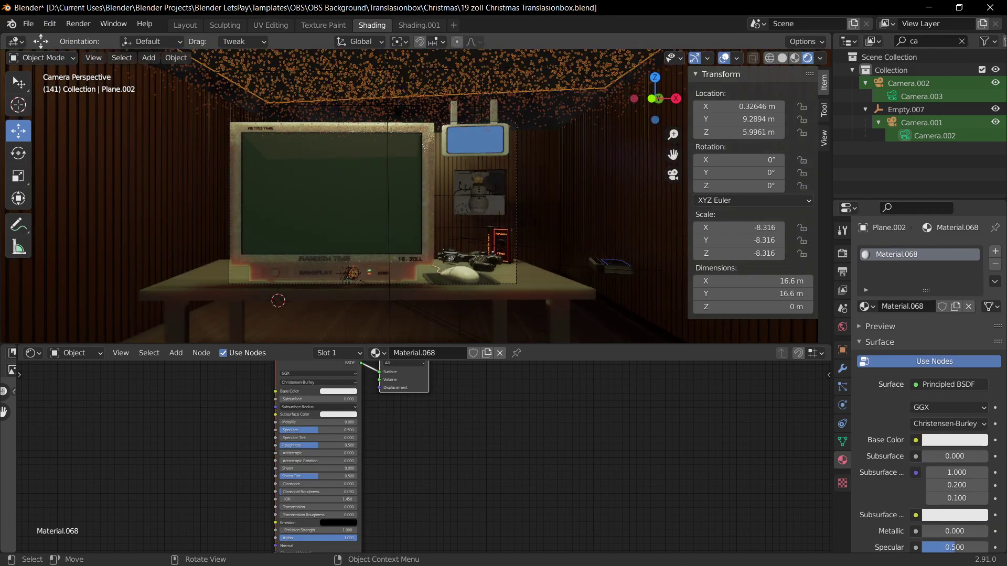
{"action": "key", "text": "space"}
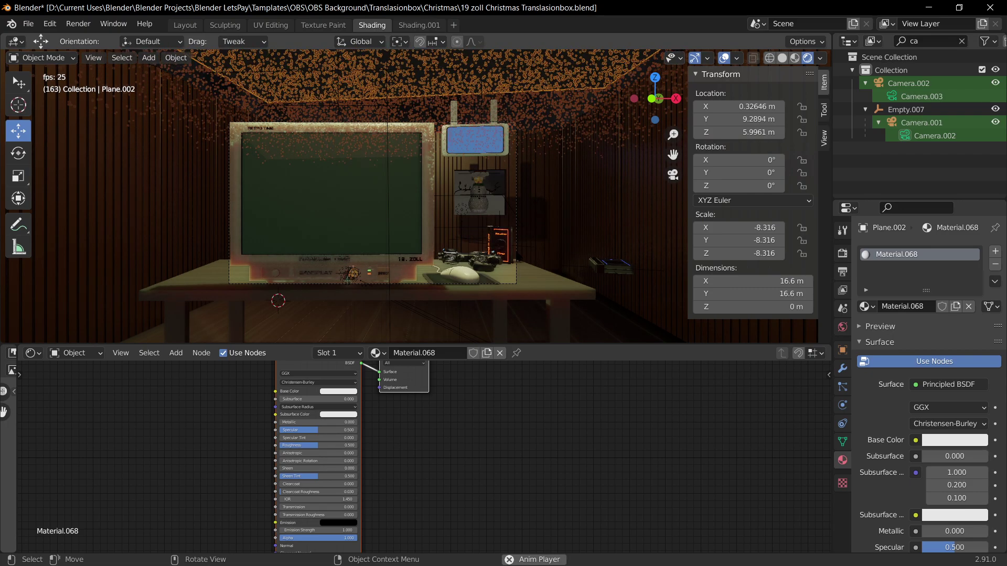
{"action": "key", "text": "space"}
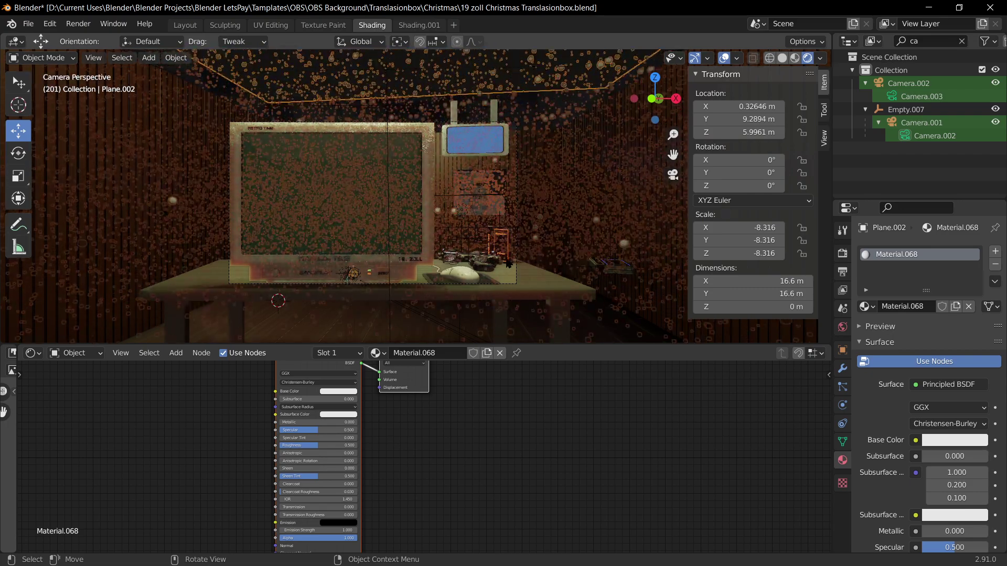
Step: Try moving the room about -1.364 m along Y and -0.165 m along X
{"action": "left_click", "coordinate": [471, 132]}
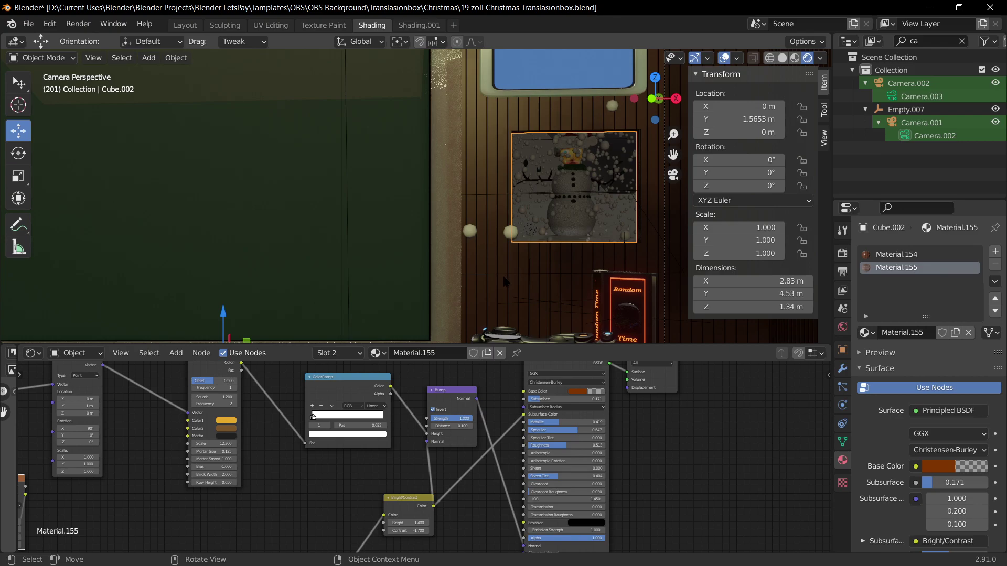
{"action": "left_click", "coordinate": [575, 268]}
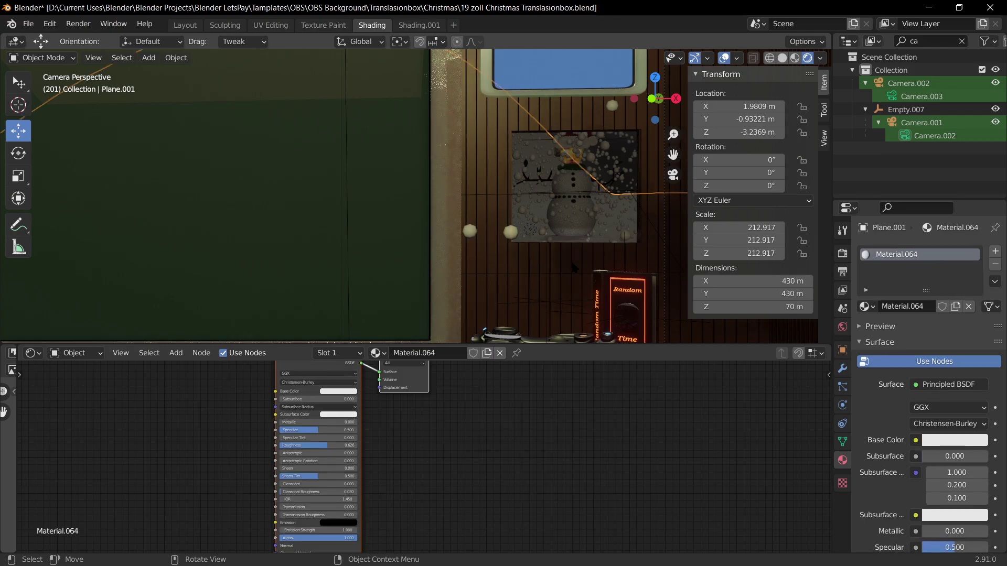
{"action": "left_click", "coordinate": [518, 257]}
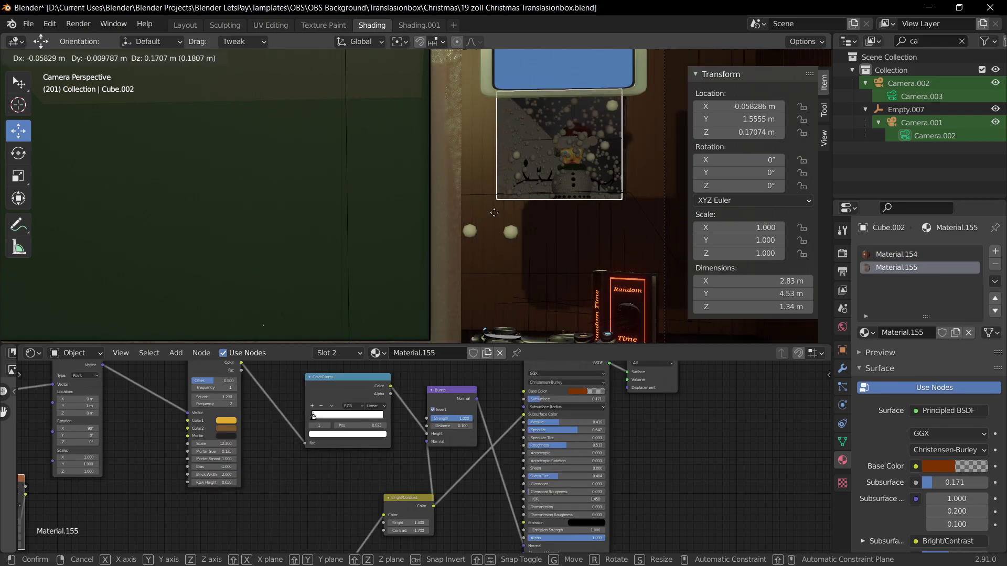
{"action": "key", "text": "g"}
{"action": "key", "text": "y"}
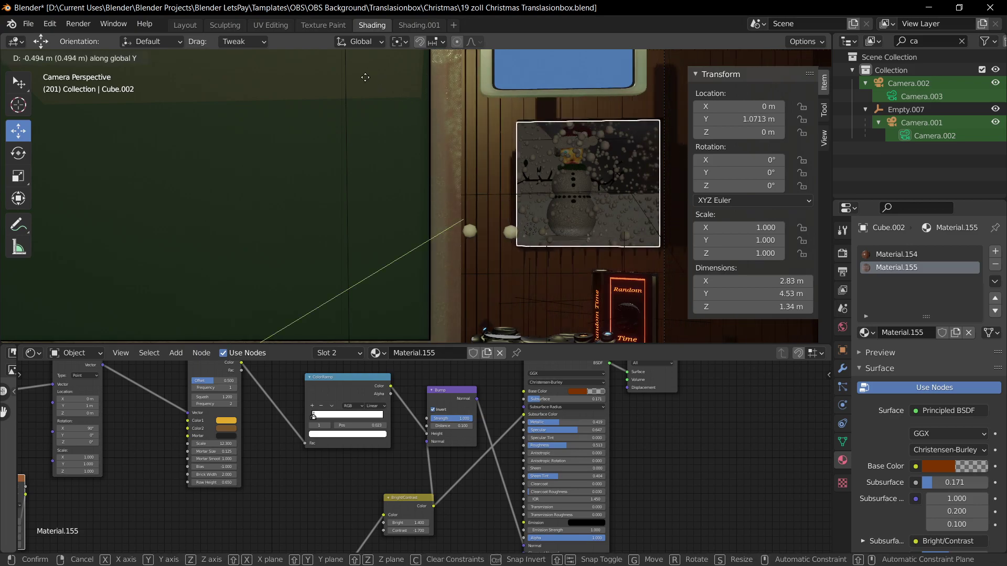
{"action": "left_click", "coordinate": [286, 111]}
{"action": "key", "text": "g"}
{"action": "key", "text": "x"}
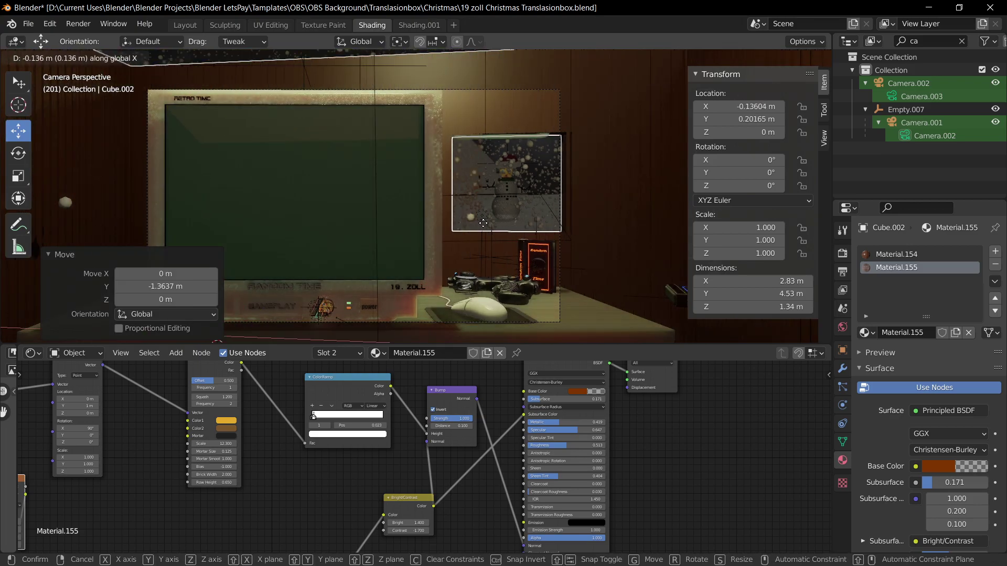
{"action": "left_click", "coordinate": [461, 226]}
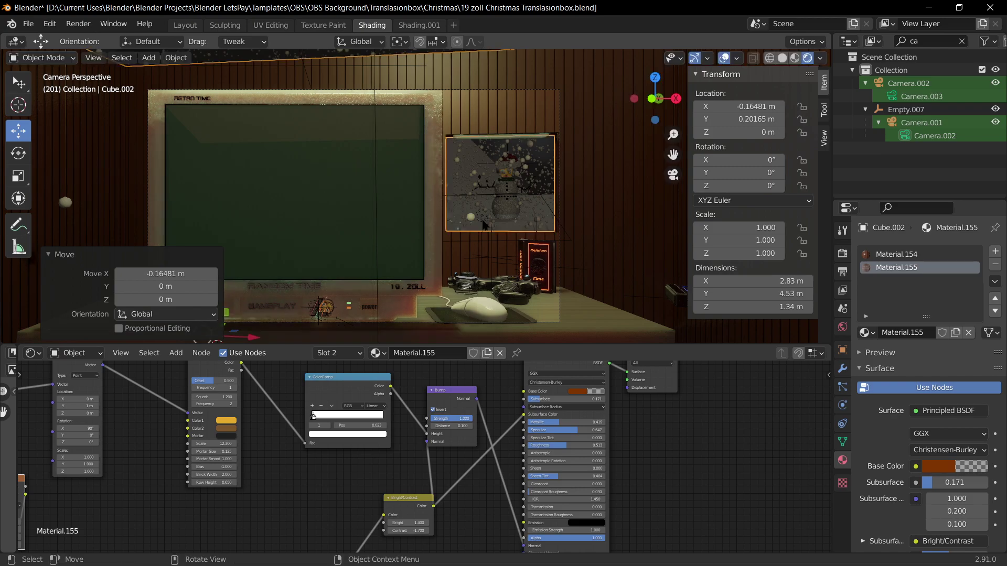
{"action": "left_click", "coordinate": [643, 291]}
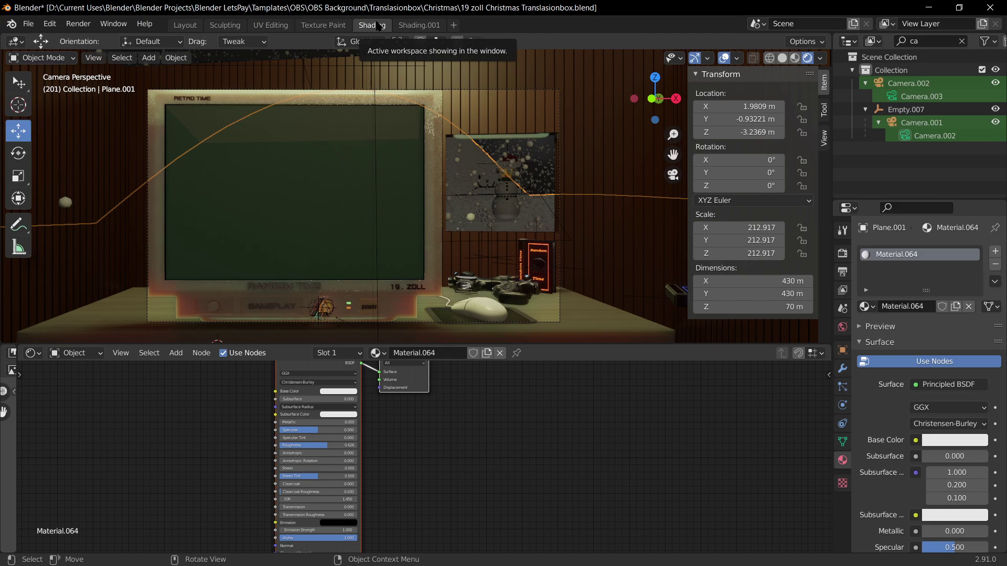
Step: Undo the room's Y and X moves and save the file
{"action": "key", "text": "ctrl+z"}
{"action": "key", "text": "ctrl+z"}
{"action": "key", "text": "ctrl+z"}
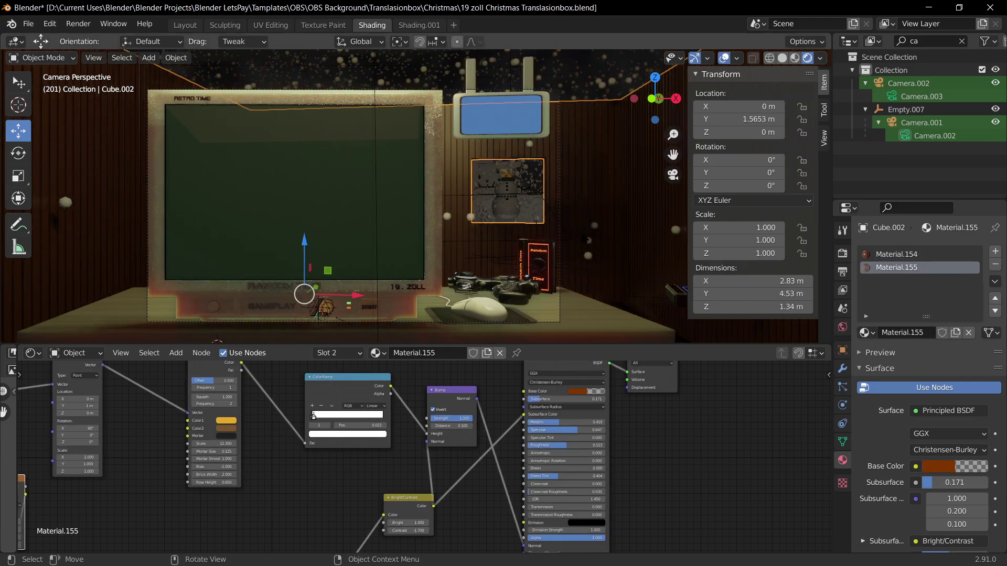
{"action": "key", "text": "ctrl+s"}
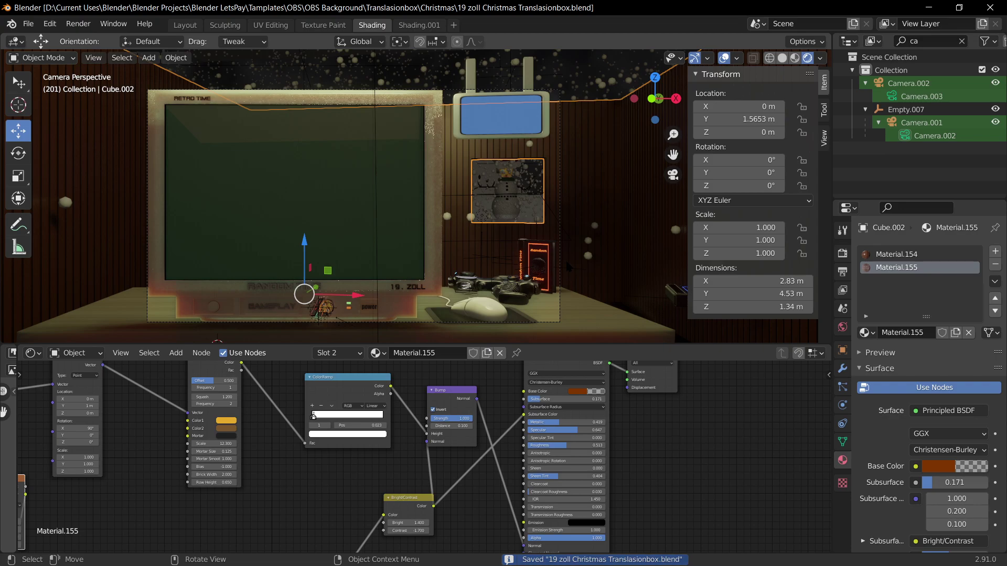
{"action": "key", "text": "g"}
{"action": "key", "text": "x"}
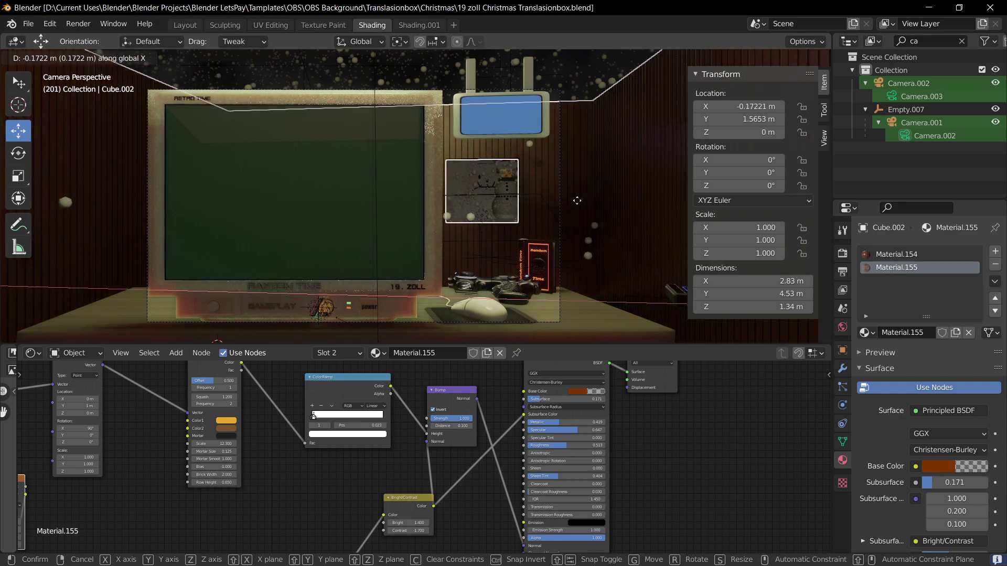
{"action": "key", "text": "Escape"}
Step: Try rotating the room -12.5° about the global Z axis
{"action": "key", "text": "r"}
{"action": "key", "text": "z"}
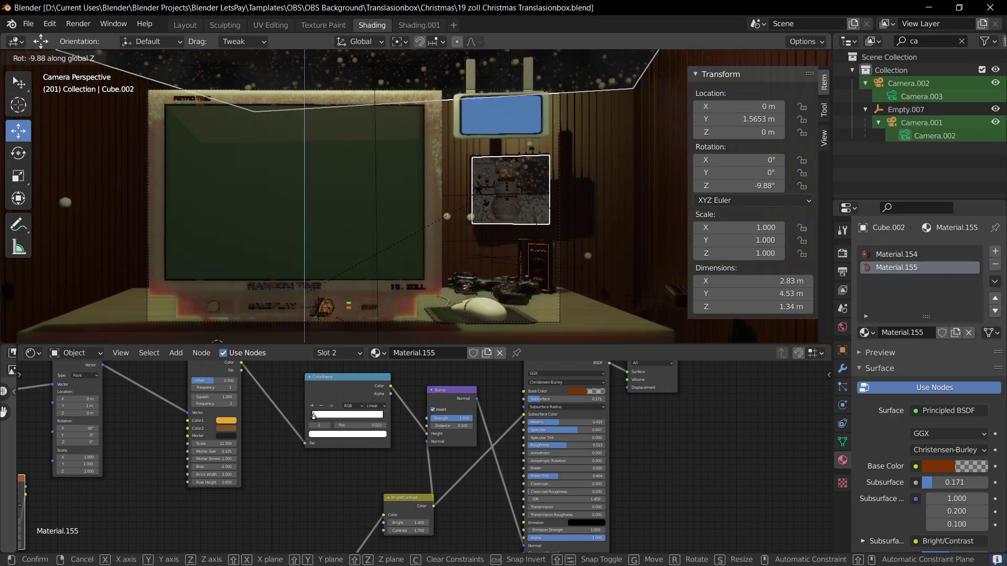
{"action": "type", "text": "-12.5"}
{"action": "key", "text": "Return"}
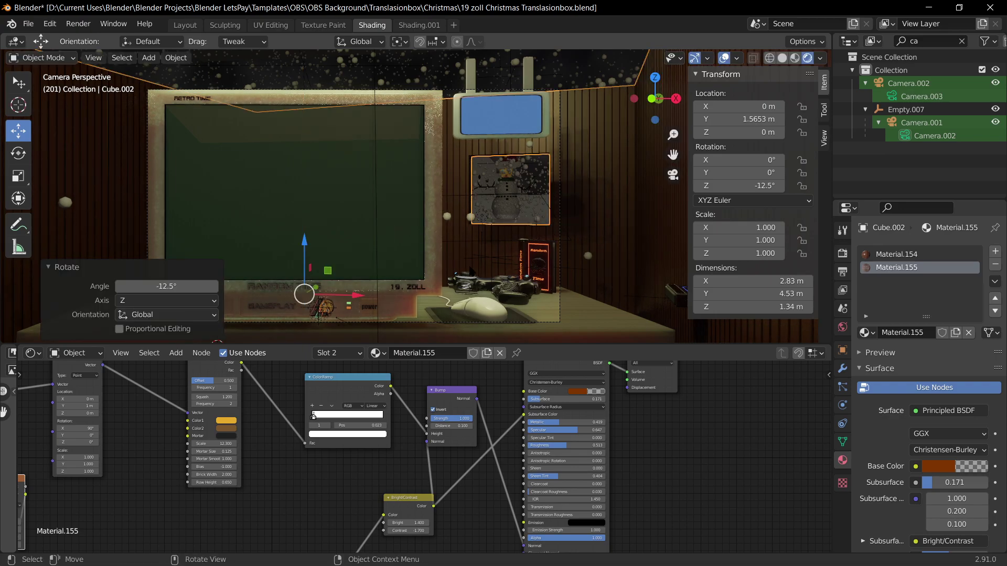
Step: Undo the room's Z rotation and save the file with the room selected
{"action": "left_click", "coordinate": [470, 270]}
{"action": "scroll", "coordinate": [447, 331], "scroll_direction": "up", "scroll_amount": 2}
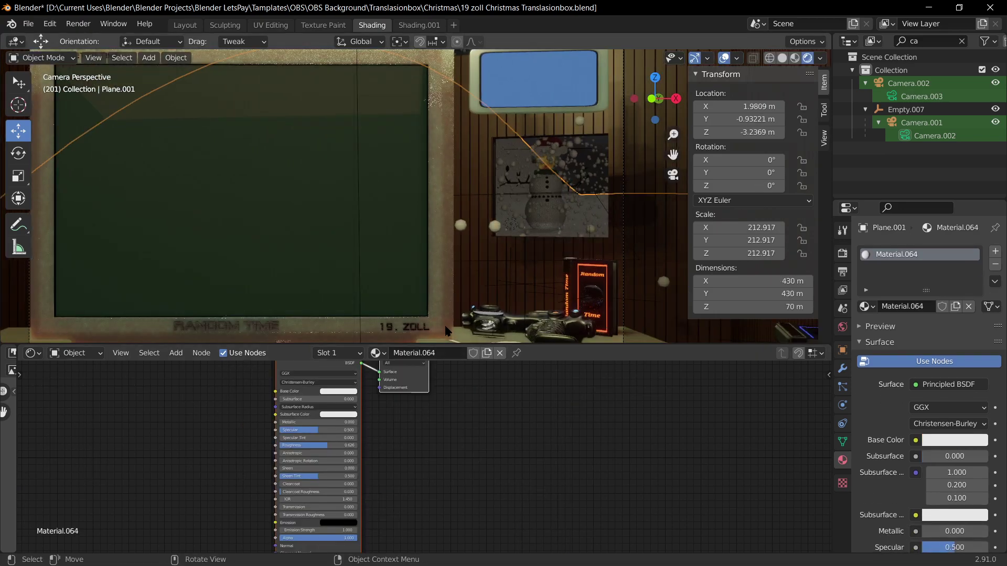
{"action": "left_click", "coordinate": [485, 284]}
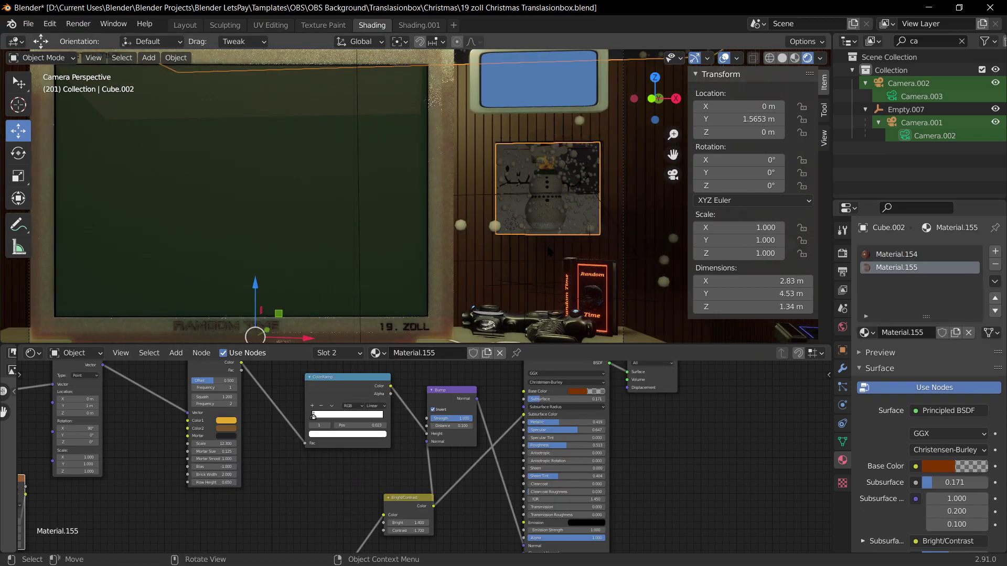
{"action": "key", "text": "ctrl+s"}
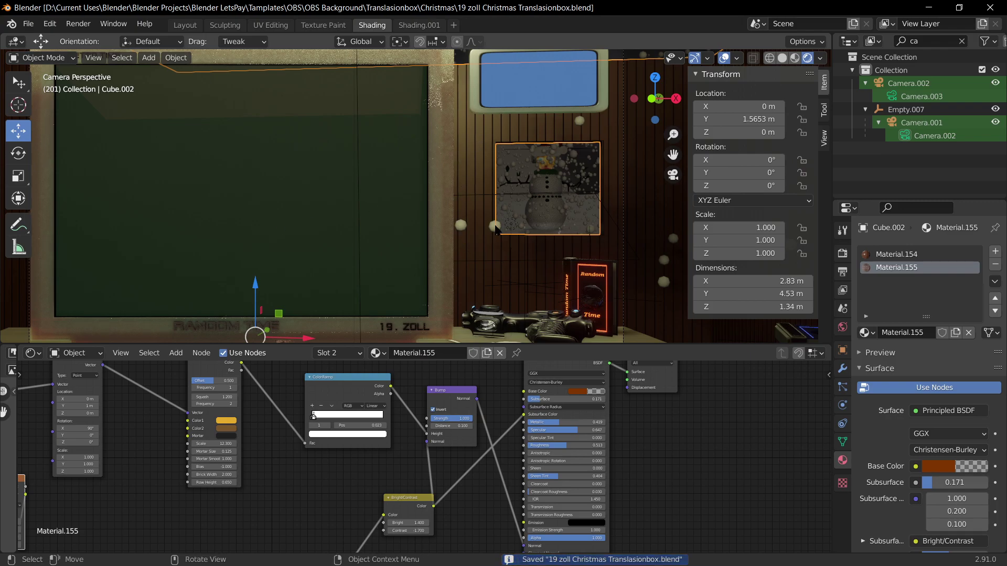
Step: Reselect the room and examine the brick texture and color ramp nodes of Material.155
{"action": "left_click", "coordinate": [477, 140]}
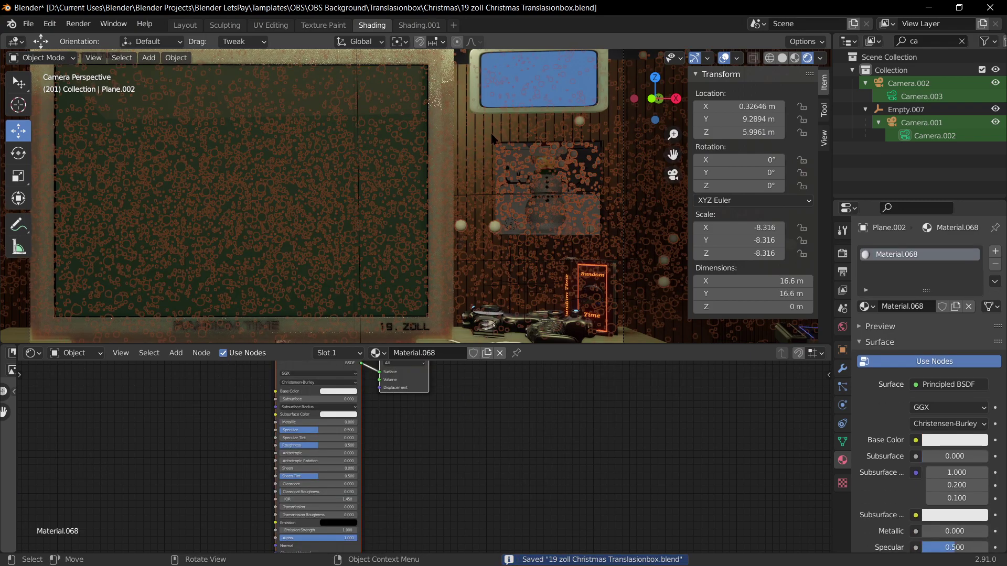
{"action": "left_click", "coordinate": [493, 139]}
{"action": "scroll", "coordinate": [208, 466], "scroll_direction": "up", "scroll_amount": 3}
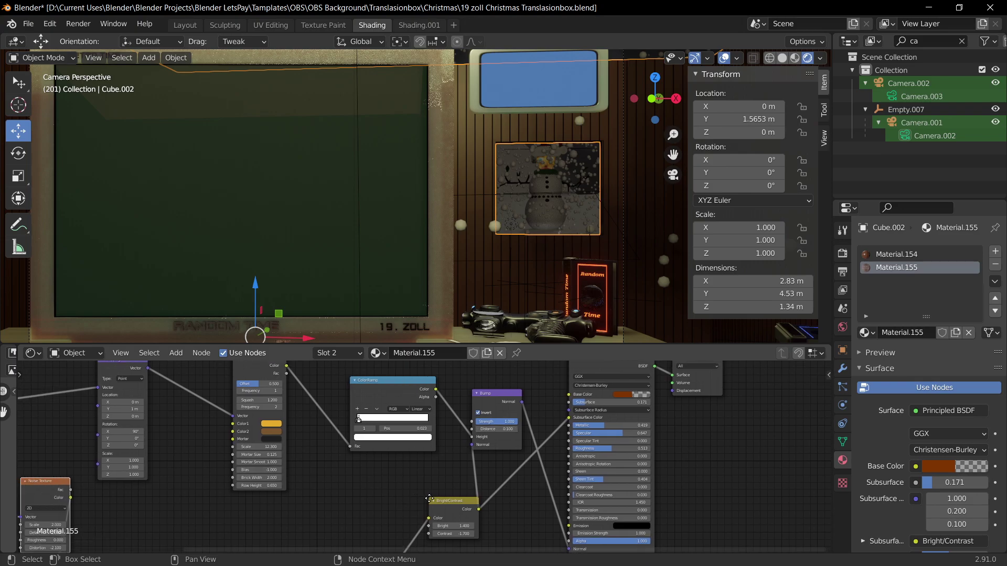
{"action": "left_click_drag", "start_coordinate": [398, 434], "coordinate": [471, 448]}
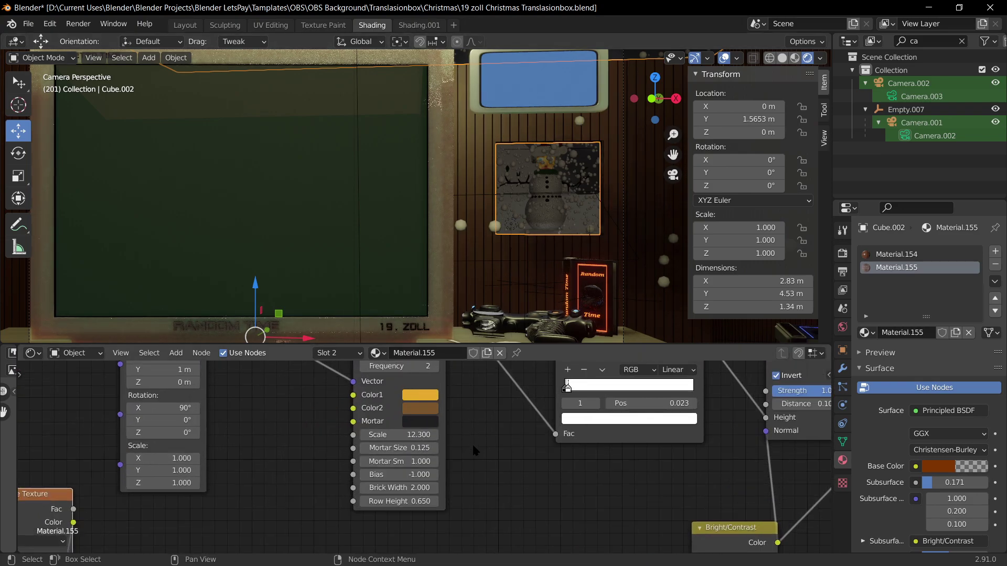
{"action": "scroll", "coordinate": [469, 448], "scroll_direction": "down", "scroll_amount": 4}
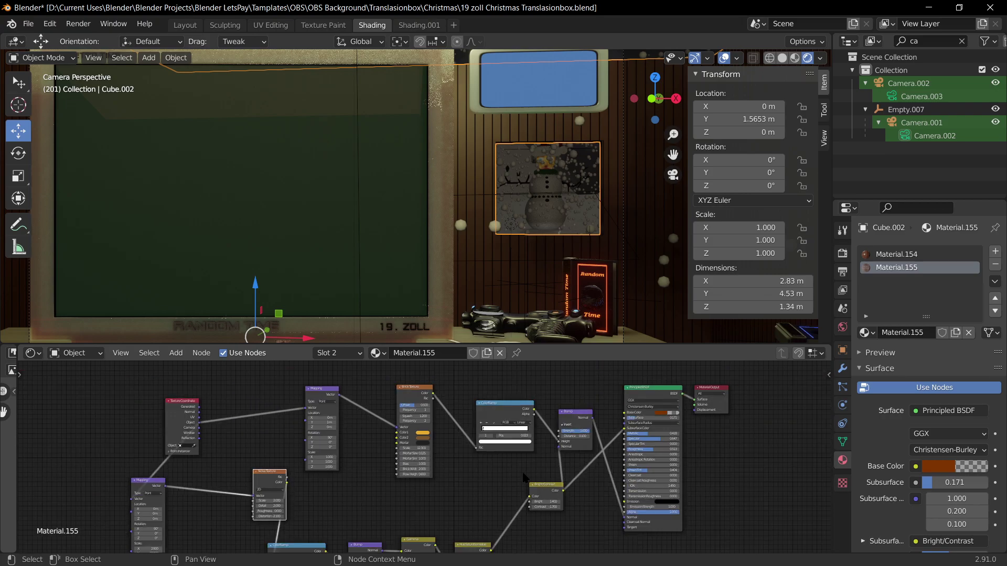
Step: Switch to Material.154 and examine its noise, brick texture, color ramp and Principled BSDF nodes
{"action": "left_click", "coordinate": [898, 255]}
{"action": "scroll", "coordinate": [332, 403], "scroll_direction": "up", "scroll_amount": 5}
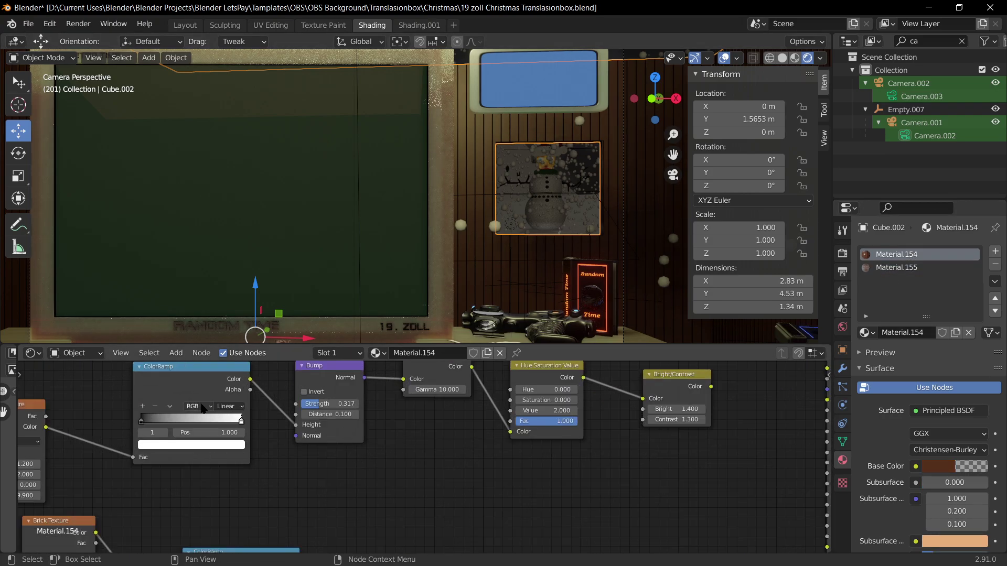
{"action": "middle_click_drag", "start_coordinate": [326, 459], "coordinate": [531, 487]}
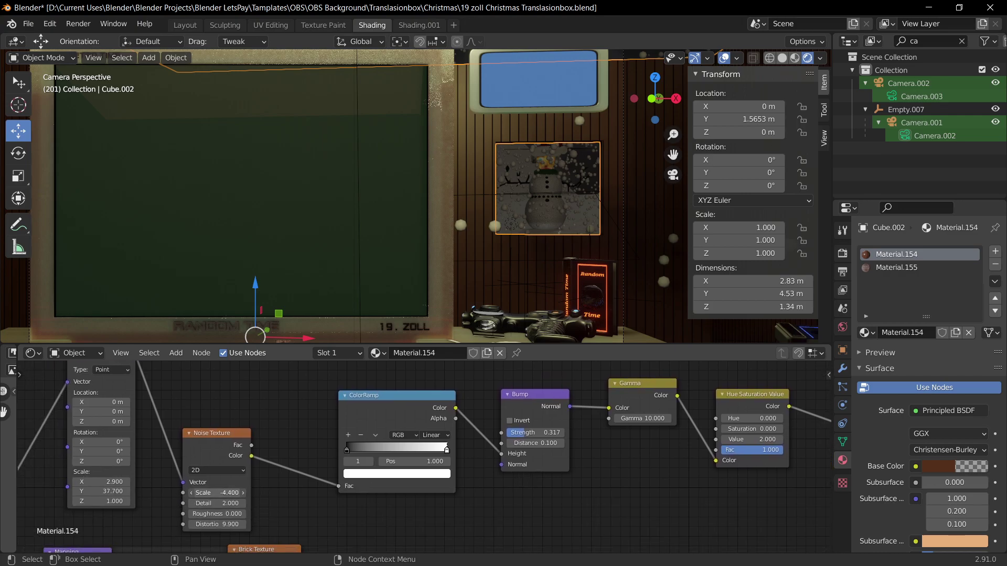
{"action": "key", "text": "ctrl+z"}
{"action": "middle_click_drag", "start_coordinate": [553, 126], "coordinate": [528, 220]}
{"action": "scroll", "coordinate": [511, 170], "scroll_direction": "down", "scroll_amount": 2}
{"action": "scroll", "coordinate": [581, 139], "scroll_direction": "up", "scroll_amount": 2}
{"action": "middle_click_drag", "start_coordinate": [588, 416], "coordinate": [18, 429]}
{"action": "scroll", "coordinate": [865, 440], "scroll_direction": "down", "scroll_amount": 4}
{"action": "scroll", "coordinate": [475, 489], "scroll_direction": "down", "scroll_amount": 18}
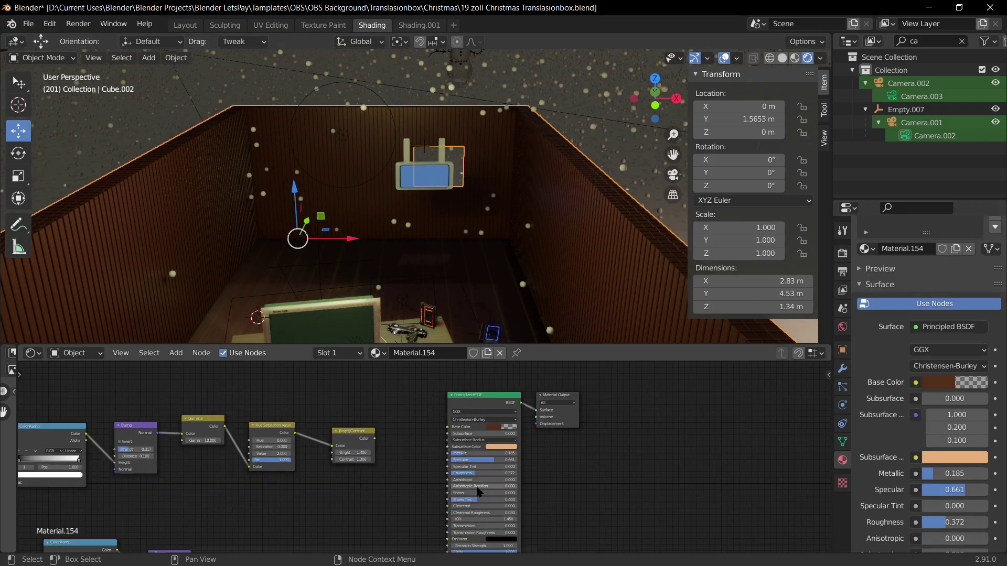
{"action": "scroll", "coordinate": [537, 478], "scroll_direction": "up", "scroll_amount": 10}
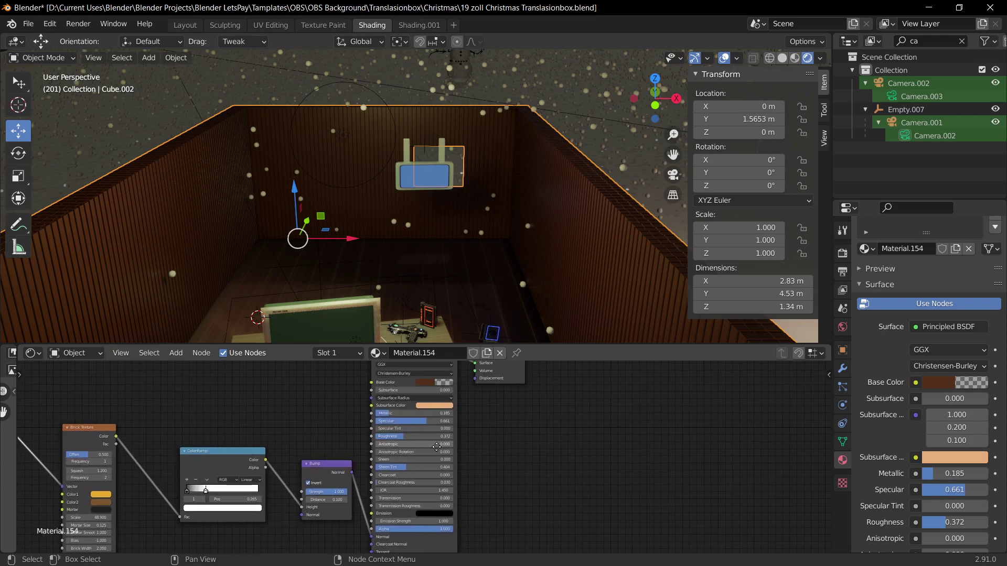
{"action": "scroll", "coordinate": [450, 490], "scroll_direction": "up", "scroll_amount": 3}
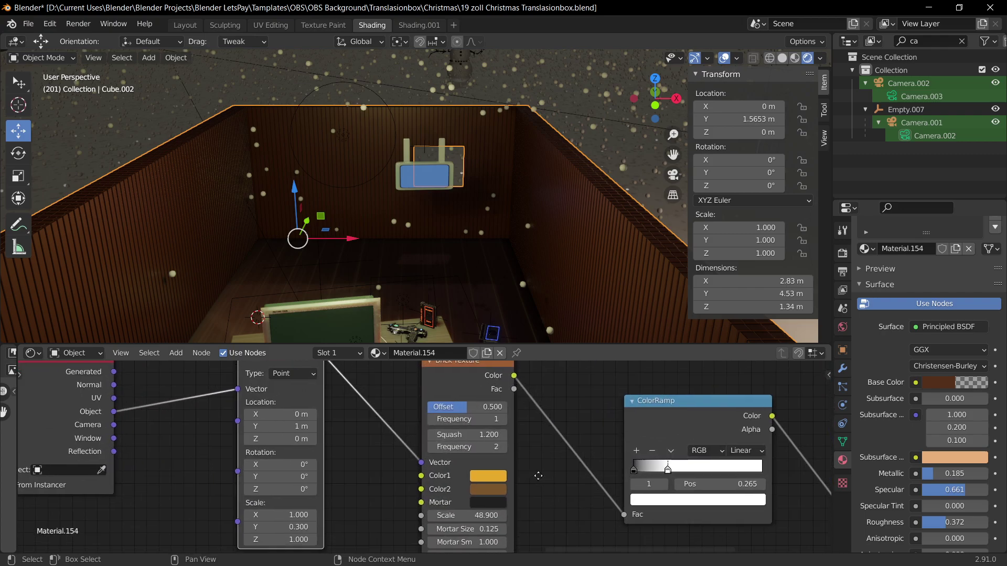
{"action": "scroll", "coordinate": [448, 229], "scroll_direction": "up", "scroll_amount": 4}
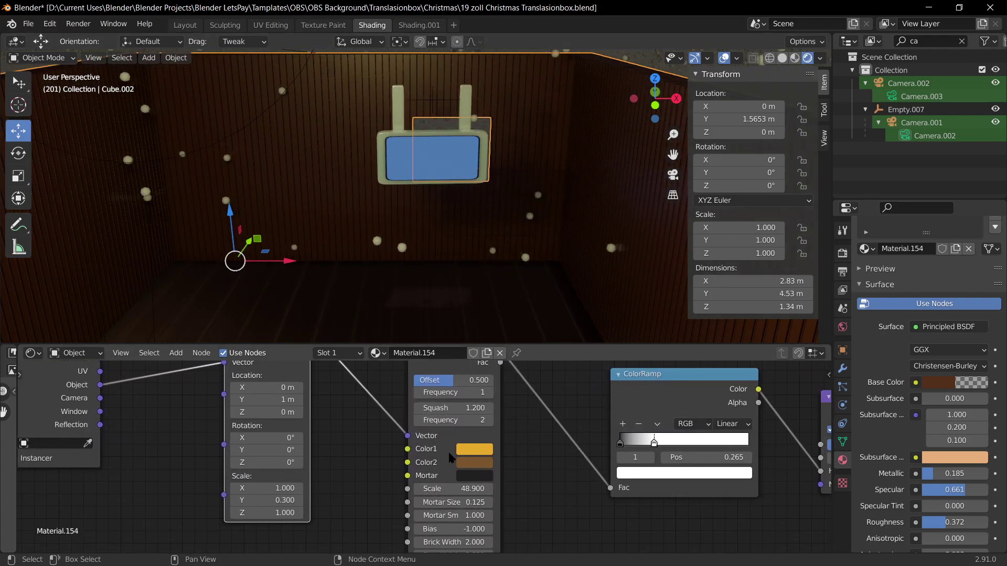
Step: Try a different Scale on the Brick Texture of Material.154 in camera view, and undo it
{"action": "key", "text": "KP_0"}
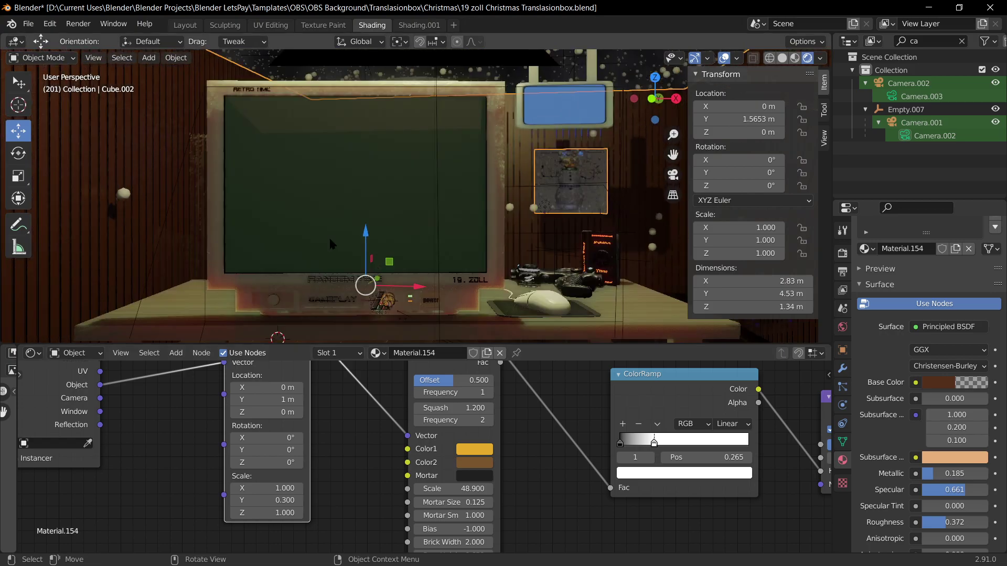
{"action": "left_click_drag", "start_coordinate": [453, 489], "coordinate": [418, 489]}
{"action": "key", "text": "ctrl+z"}
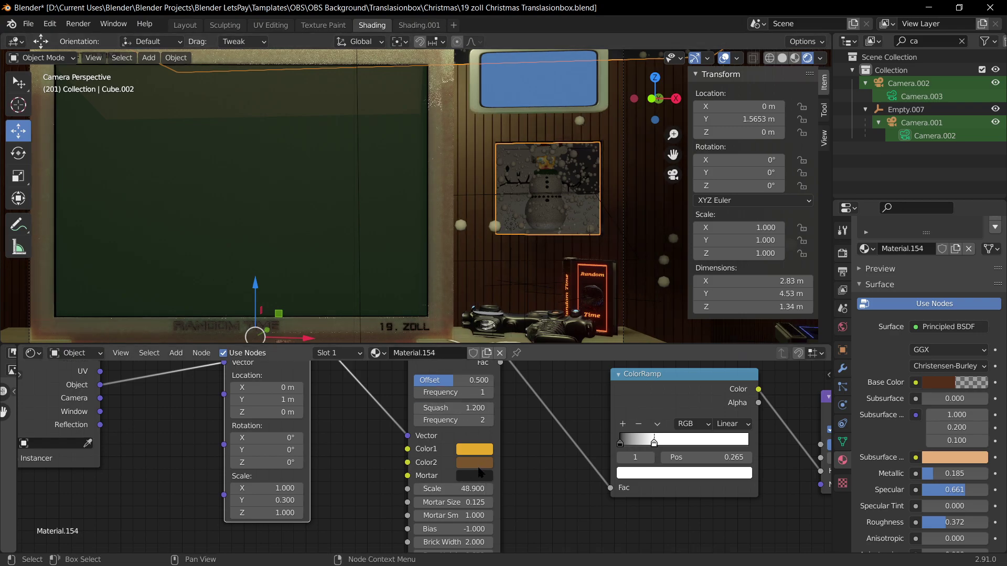
Step: Try a Scale of 79.8 on Material.154's Brick Texture, and undo it together with the changes before it
{"action": "left_click_drag", "start_coordinate": [455, 489], "coordinate": [473, 488]}
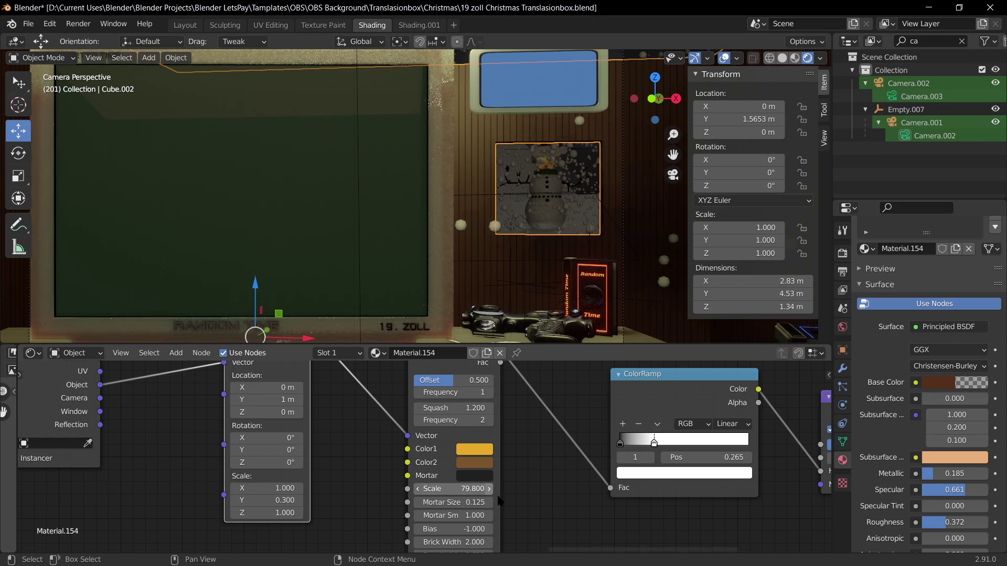
{"action": "key", "text": "ctrl+z"}
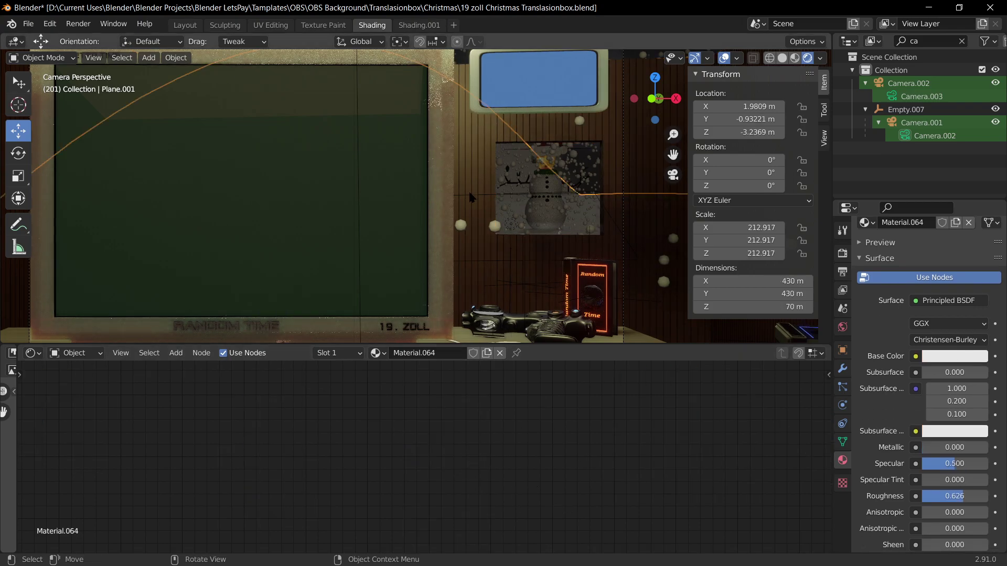
{"action": "key", "text": "ctrl+shift+z"}
{"action": "key", "text": "ctrl+z"}
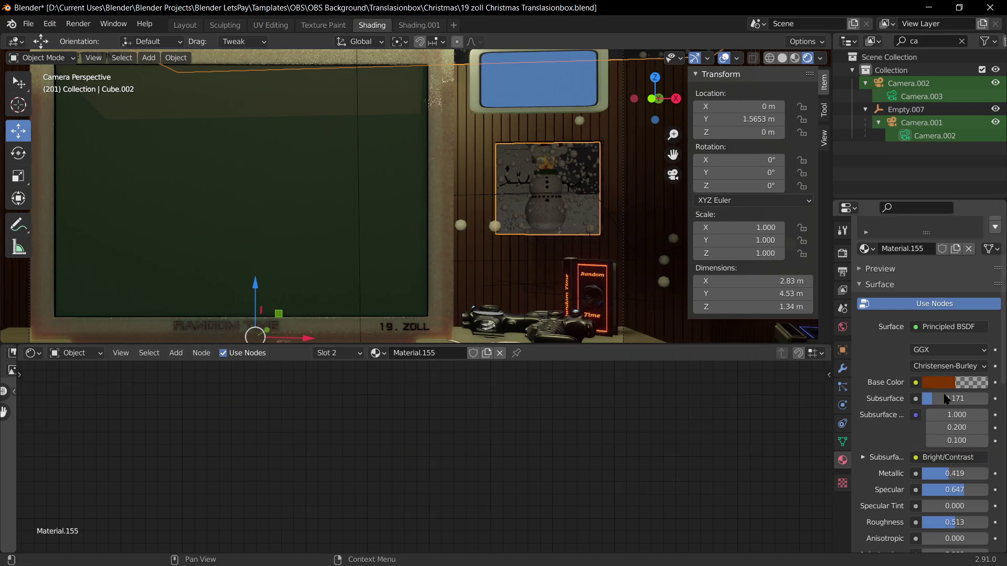
{"action": "scroll", "coordinate": [913, 471], "scroll_direction": "down", "scroll_amount": 4}
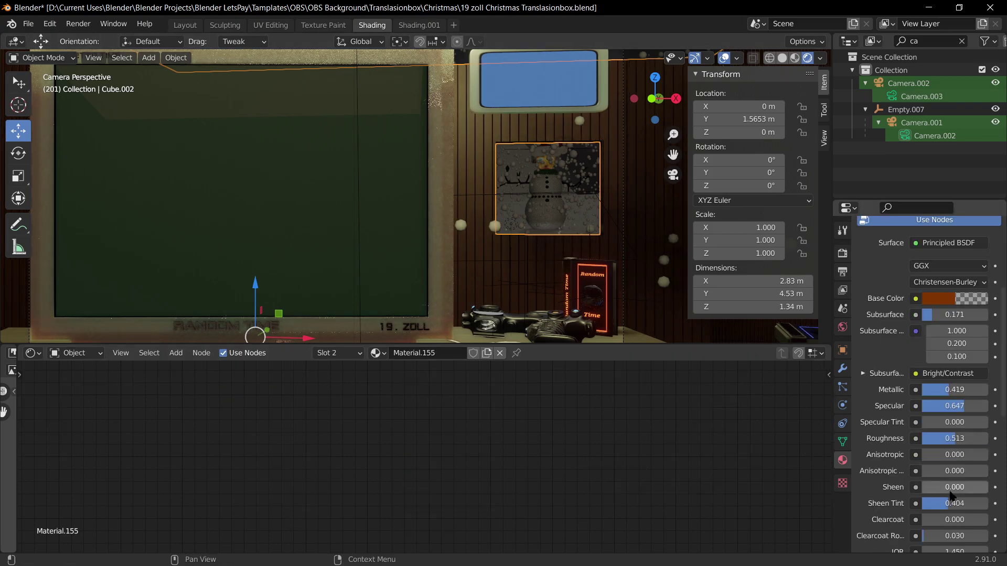
{"action": "key", "text": "ctrl+z"}
{"action": "key", "text": "ctrl+z"}
{"action": "key", "text": "ctrl+z"}
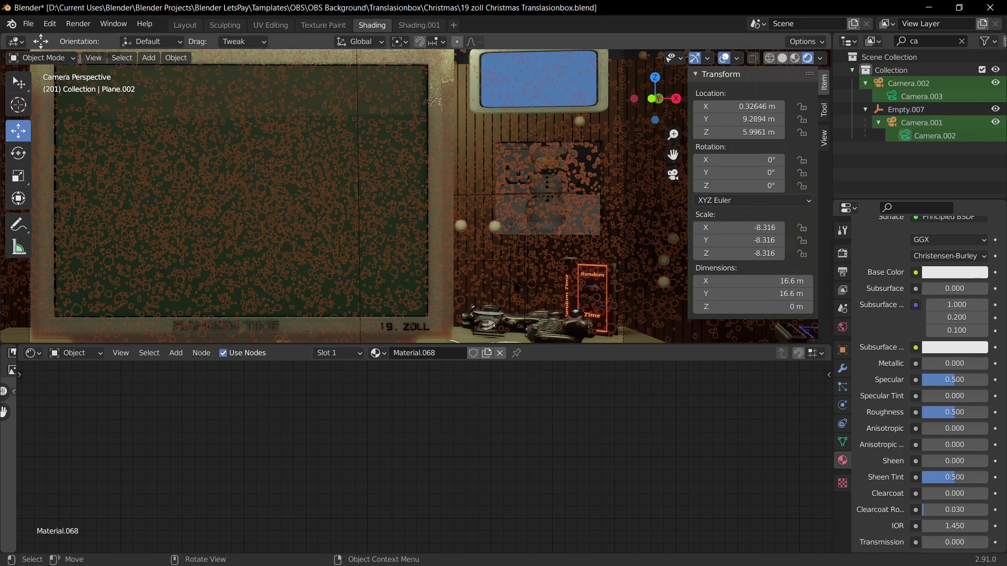
Step: Reselect the room, return to camera view and set Material.155's Subsurface to 0.927 with its whole node tree framed
{"action": "left_click", "coordinate": [517, 286]}
{"action": "left_click", "coordinate": [462, 154]}
{"action": "middle_click_drag", "start_coordinate": [582, 139], "coordinate": [571, 209]}
{"action": "scroll", "coordinate": [595, 161], "scroll_direction": "down", "scroll_amount": 6}
{"action": "scroll", "coordinate": [520, 236], "scroll_direction": "up", "scroll_amount": 4}
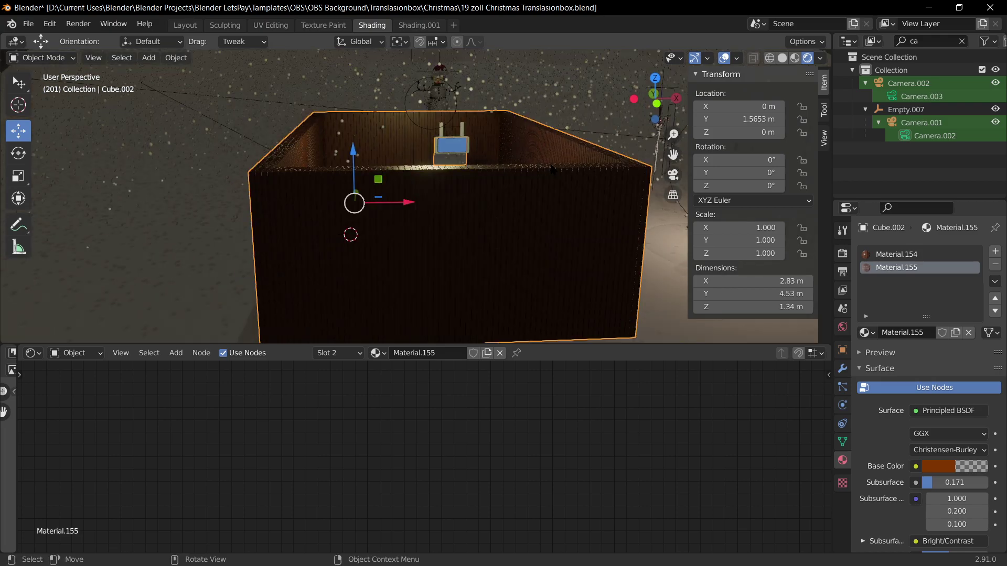
{"action": "key", "text": "KP_0"}
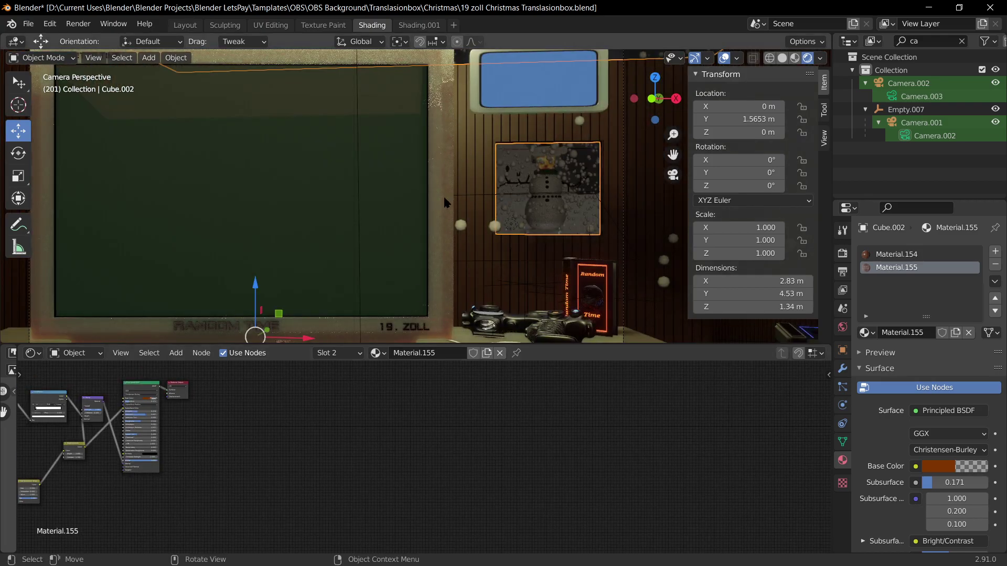
{"action": "key", "text": "Home"}
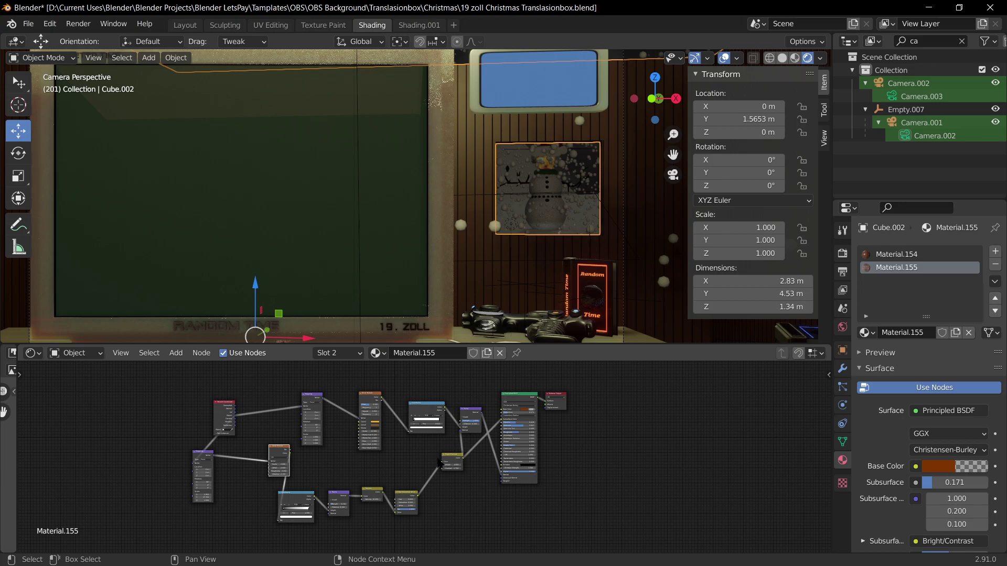
{"action": "scroll", "coordinate": [442, 463], "scroll_direction": "up", "scroll_amount": 4}
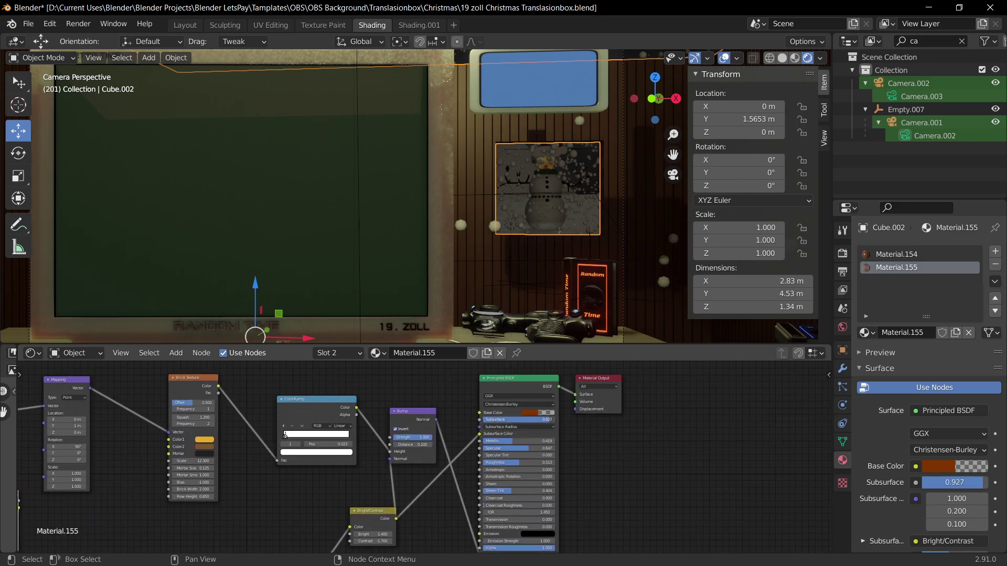
Step: Delete a box-selected group of nodes from Material.154's node tree and save the file
{"action": "left_click", "coordinate": [896, 254]}
{"action": "scroll", "coordinate": [436, 437], "scroll_direction": "up", "scroll_amount": 5}
{"action": "scroll", "coordinate": [422, 458], "scroll_direction": "down", "scroll_amount": 13}
{"action": "middle_click_drag", "start_coordinate": [634, 464], "coordinate": [107, 408]}
{"action": "scroll", "coordinate": [227, 433], "scroll_direction": "down", "scroll_amount": 6}
{"action": "left_click_drag", "start_coordinate": [210, 416], "coordinate": [477, 546]}
{"action": "key", "text": "x"}
{"action": "scroll", "coordinate": [450, 519], "scroll_direction": "up", "scroll_amount": 9}
{"action": "middle_click_drag", "start_coordinate": [626, 491], "coordinate": [486, 415]}
{"action": "key", "text": "ctrl+s"}
{"action": "scroll", "coordinate": [486, 404], "scroll_direction": "up", "scroll_amount": 5}
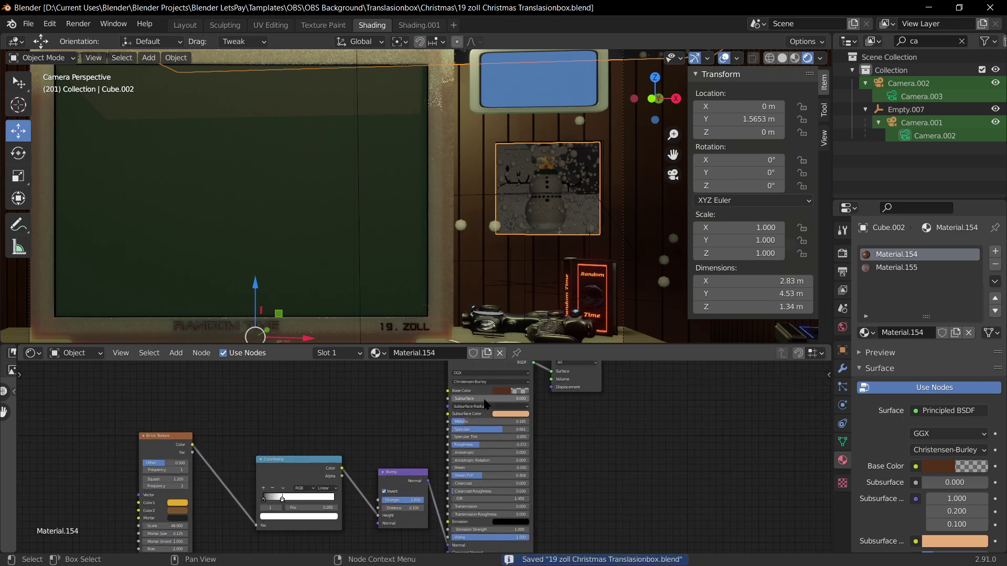
Step: Darken the Base Color of Material.154's Principled BSDF to a deeper red-brown and keep the room selected
{"action": "left_click", "coordinate": [521, 391]}
{"action": "mouse_move", "coordinate": [553, 325]}
{"action": "left_mouse_down"}
{"action": "mouse_move", "coordinate": [553, 290]}
{"action": "mouse_move", "coordinate": [553, 340]}
{"action": "mouse_move", "coordinate": [553, 326]}
{"action": "left_mouse_up"}
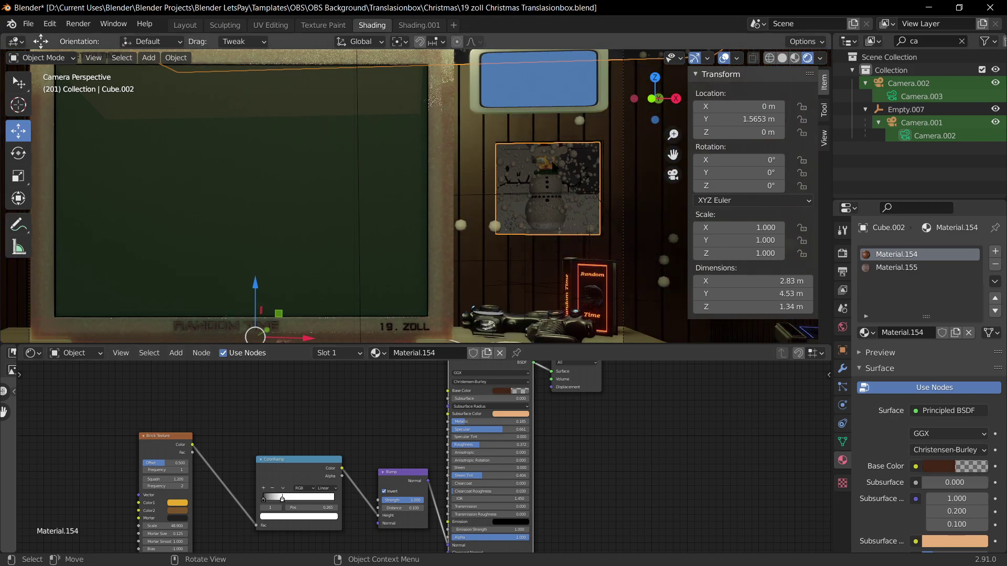
{"action": "left_click", "coordinate": [547, 240]}
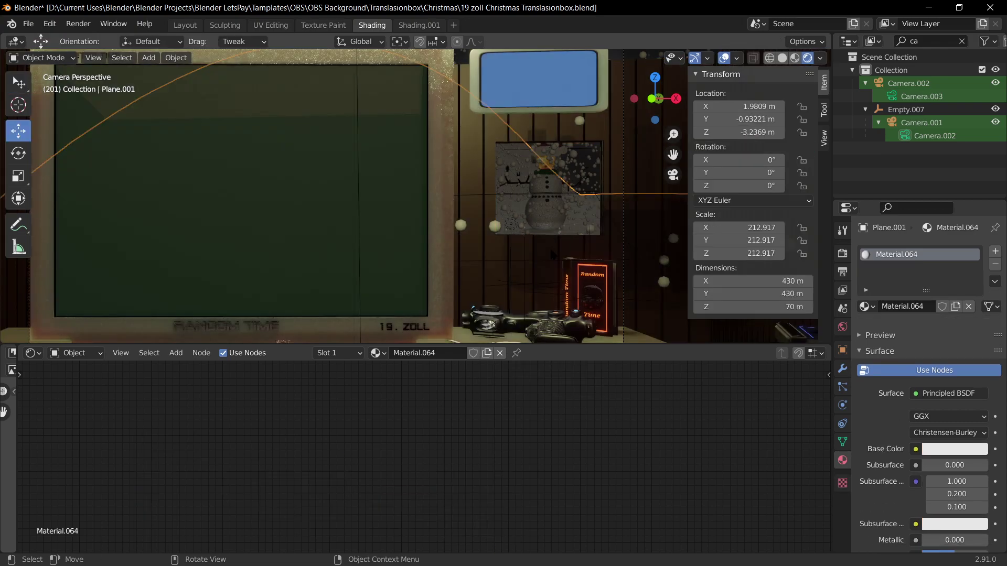
{"action": "left_click", "coordinate": [551, 251]}
Step: Select the window opening's inner frame faces in the room mesh, scale them by about 1.47 along Z in camera view, and save
{"action": "middle_click_drag", "start_coordinate": [557, 188], "coordinate": [357, 194]}
{"action": "scroll", "coordinate": [420, 210], "scroll_direction": "down", "scroll_amount": 3}
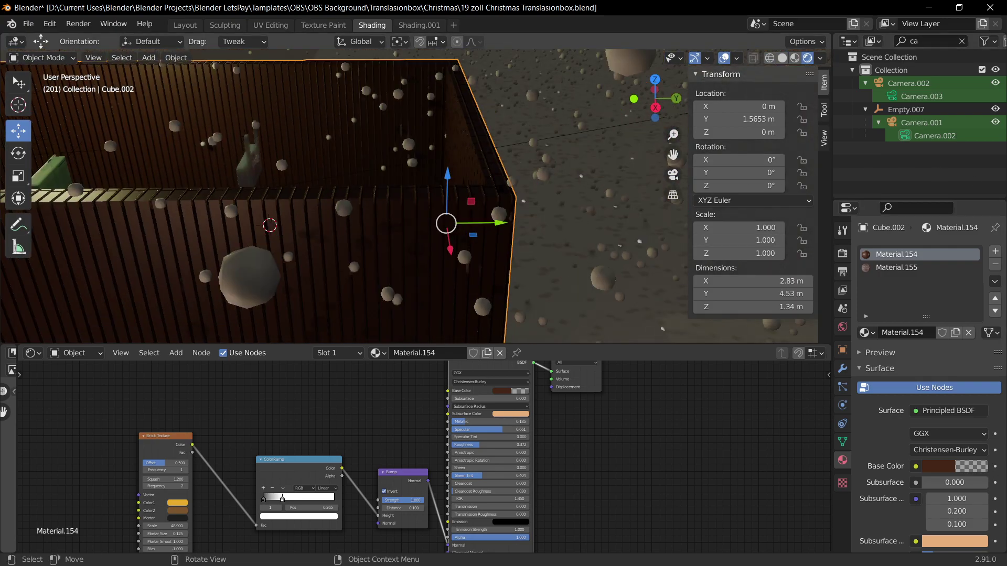
{"action": "middle_click_drag", "start_coordinate": [419, 210], "coordinate": [315, 183]}
{"action": "scroll", "coordinate": [555, 179], "scroll_direction": "up", "scroll_amount": 6}
{"action": "key", "text": "Tab"}
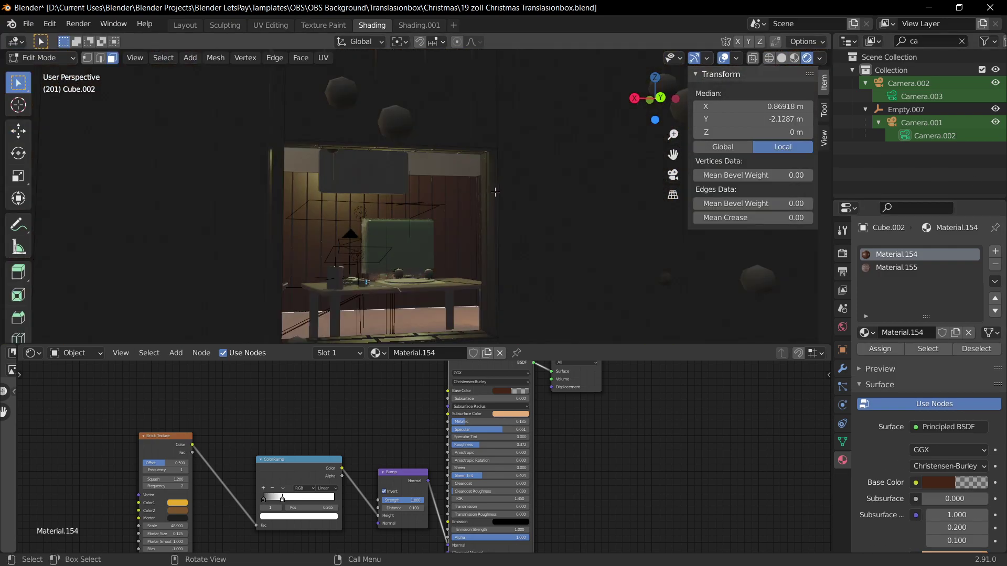
{"action": "scroll", "coordinate": [555, 180], "scroll_direction": "up", "scroll_amount": 3}
{"action": "middle_click_drag", "start_coordinate": [556, 179], "coordinate": [517, 127]}
{"action": "left_click", "coordinate": [517, 133]}
{"action": "left_click", "coordinate": [541, 206], "text": "shift"}
{"action": "middle_click_drag", "start_coordinate": [542, 206], "coordinate": [472, 233]}
{"action": "left_click", "coordinate": [441, 252], "text": "shift"}
{"action": "left_click", "coordinate": [458, 251]}
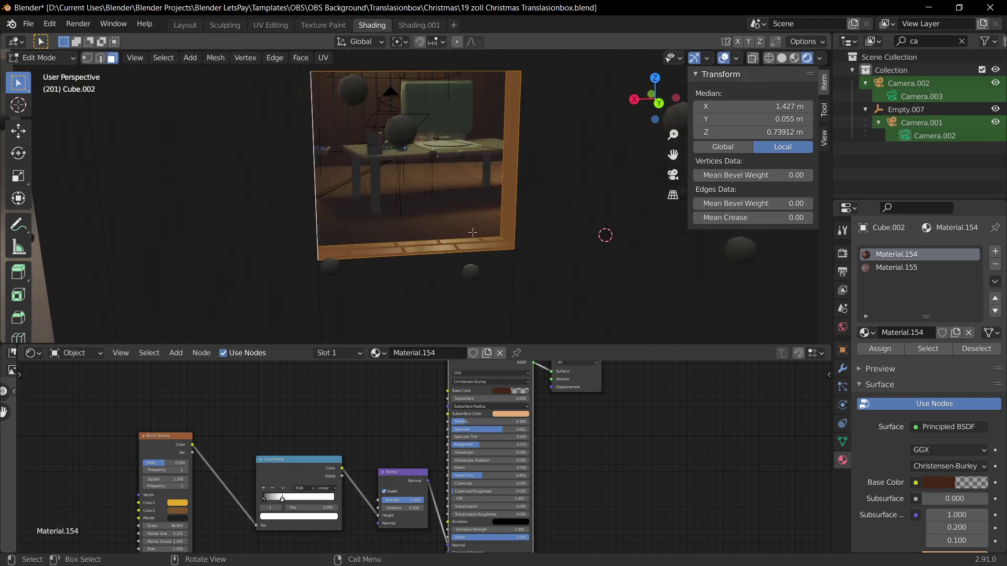
{"action": "key", "text": "KP_0"}
{"action": "key", "text": "s"}
{"action": "key", "text": "z"}
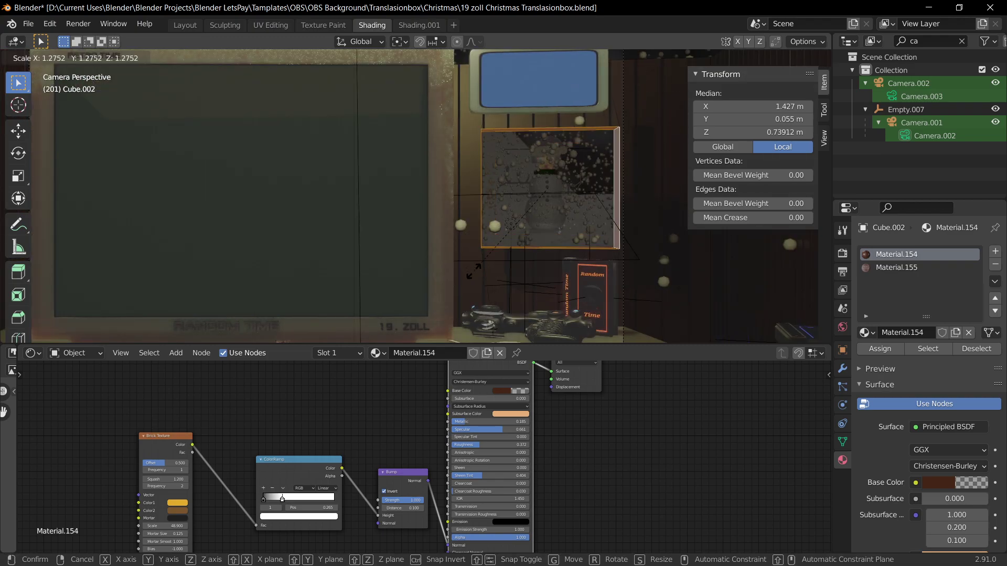
{"action": "left_click", "coordinate": [491, 342]}
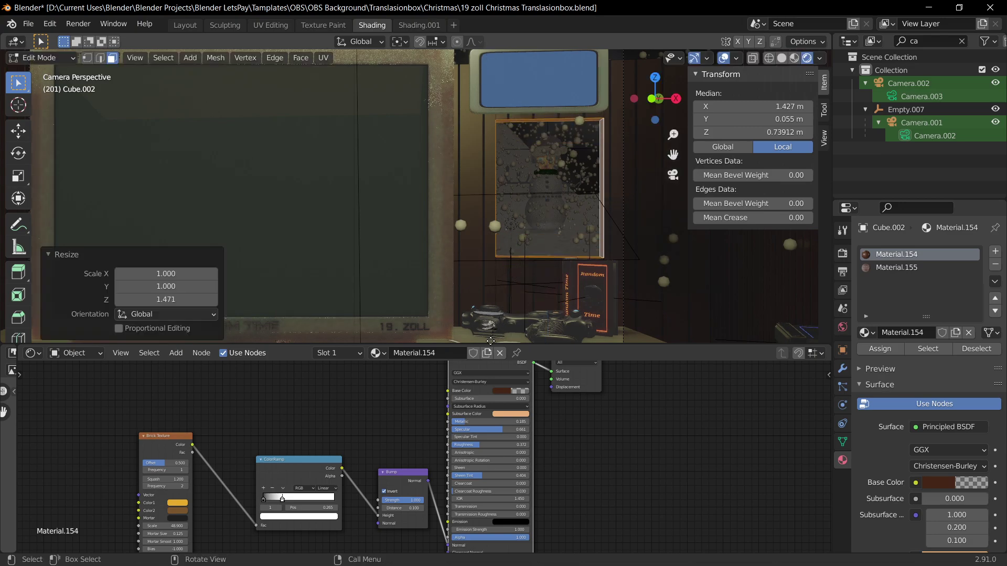
{"action": "key", "text": "Tab"}
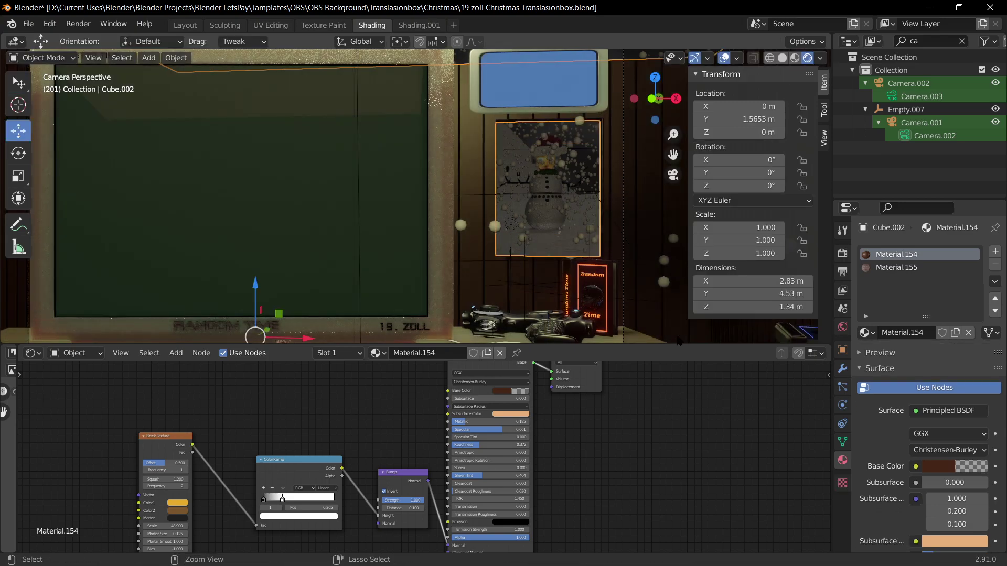
{"action": "key", "text": "ctrl+s"}
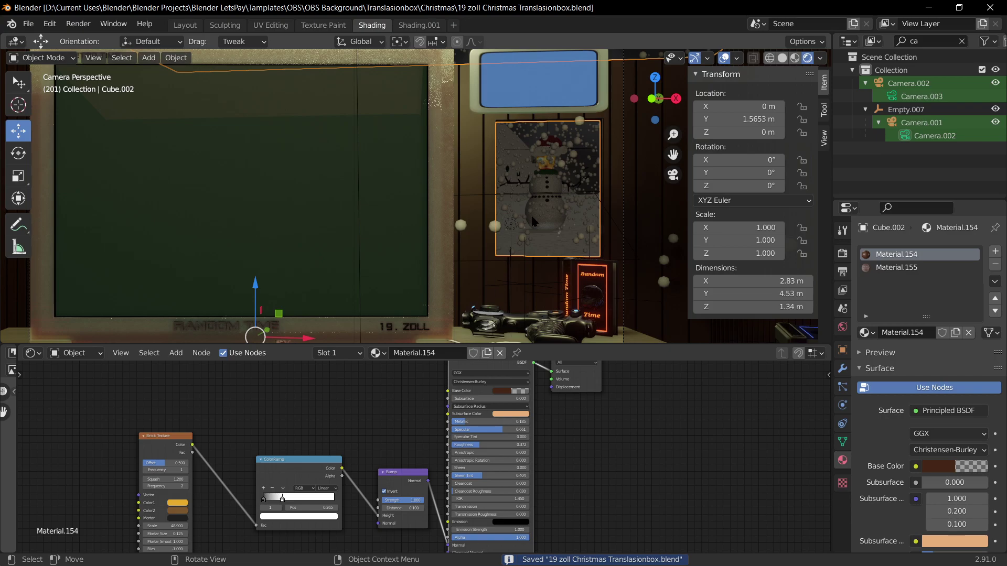
Step: Try assigning a new material with a grey Base Color to the window opening's inner frame faces
{"action": "left_click", "coordinate": [559, 297]}
{"action": "middle_click_drag", "start_coordinate": [556, 252], "coordinate": [367, 282]}
{"action": "scroll", "coordinate": [385, 262], "scroll_direction": "up", "scroll_amount": 1}
{"action": "middle_click_drag", "start_coordinate": [578, 306], "coordinate": [421, 212], "text": "shift"}
{"action": "left_click", "coordinate": [445, 251]}
{"action": "key", "text": "Tab"}
{"action": "left_click", "coordinate": [995, 252]}
{"action": "left_click", "coordinate": [906, 333]}
{"action": "left_click", "coordinate": [891, 348]}
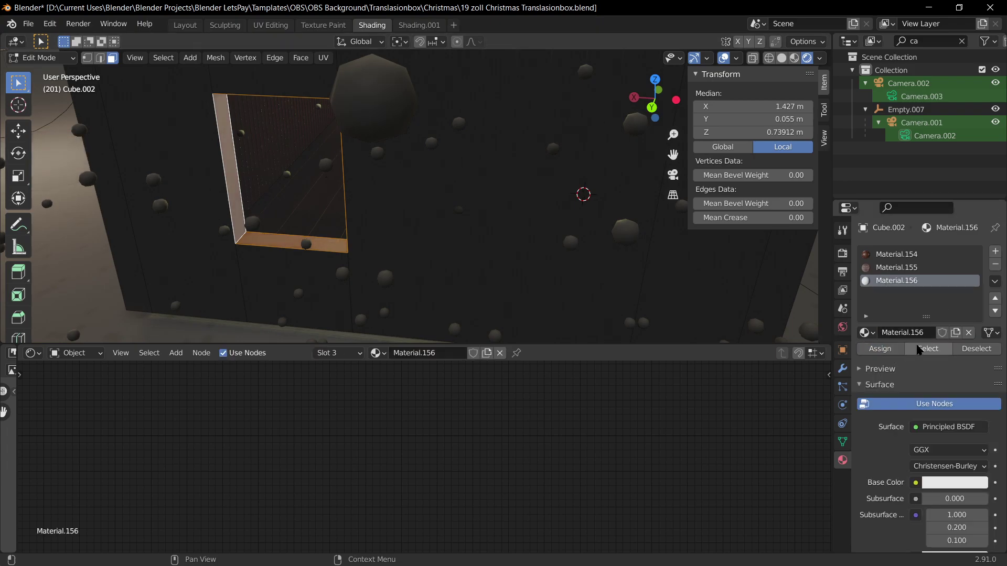
{"action": "left_click", "coordinate": [945, 480]}
{"action": "left_click_drag", "start_coordinate": [977, 316], "coordinate": [977, 342]}
{"action": "key", "text": "KP_0"}
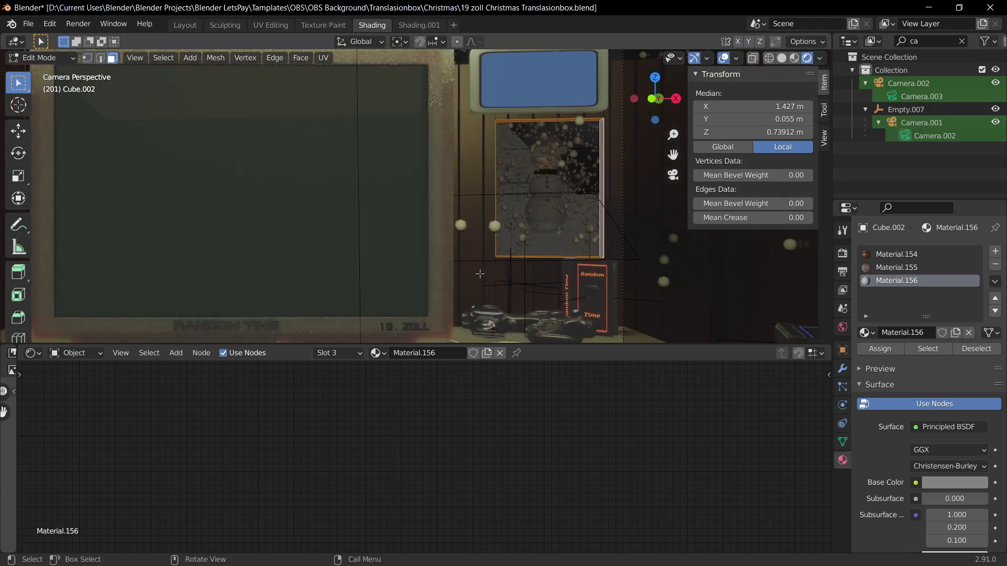
Step: Try a bevel of about 0.008 m on the window frame, undo it together with the new material, and save
{"action": "key", "text": "ctrl+b"}
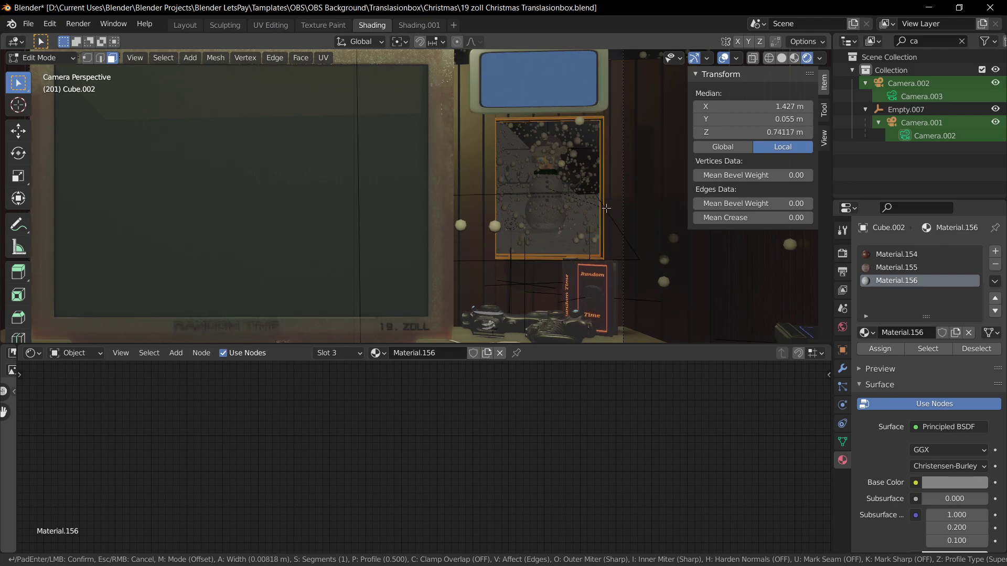
{"action": "left_click", "coordinate": [606, 207]}
{"action": "left_click", "coordinate": [650, 339]}
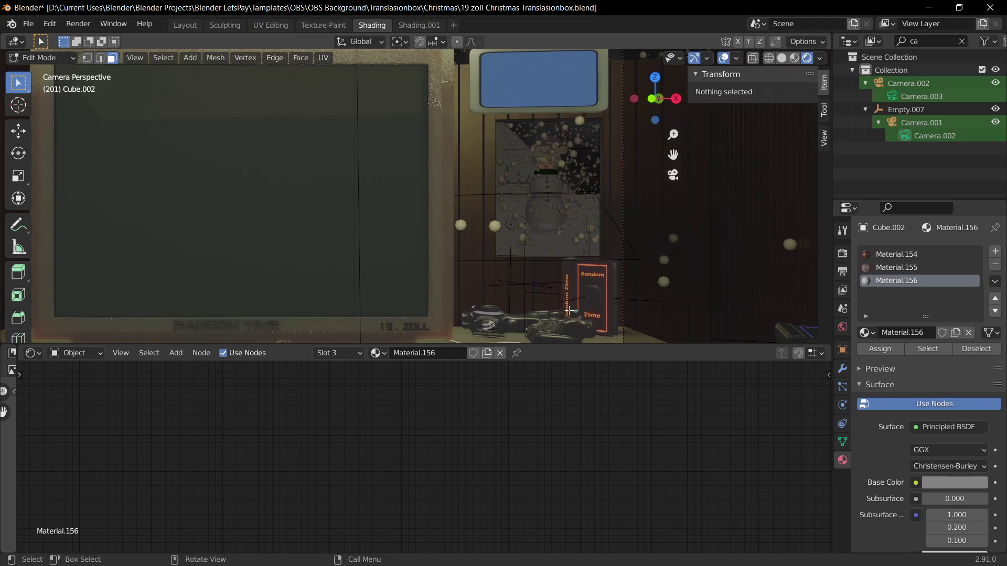
{"action": "key", "text": "Tab"}
{"action": "left_click", "coordinate": [570, 309]}
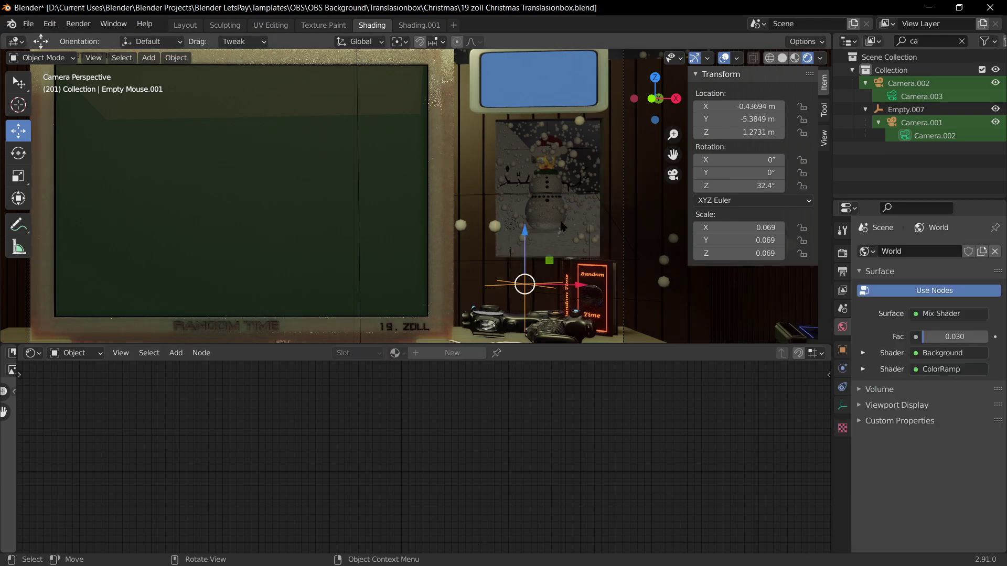
{"action": "left_click", "coordinate": [550, 249]}
{"action": "key", "text": "Tab"}
{"action": "left_click", "coordinate": [606, 309]}
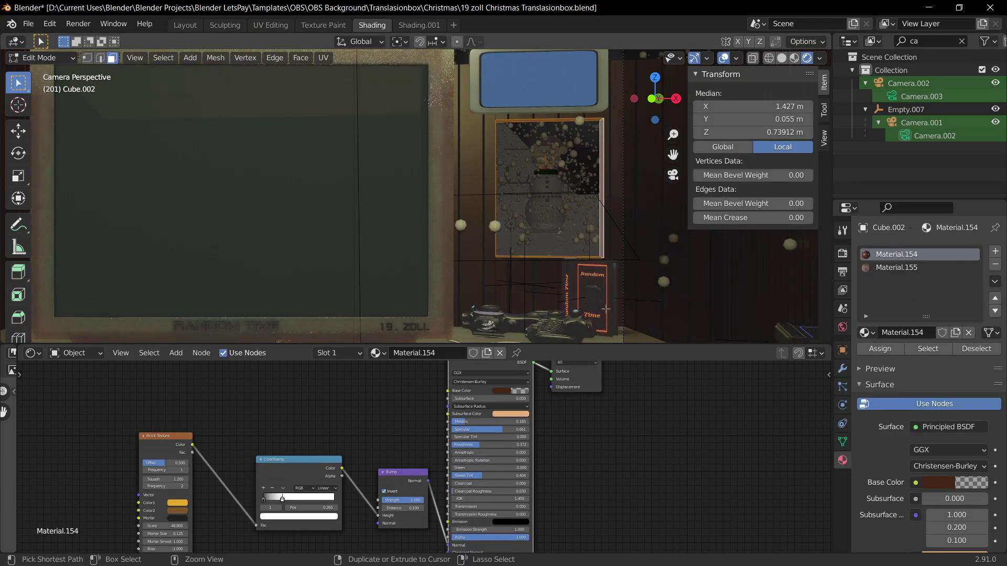
{"action": "key", "text": "Tab"}
{"action": "key", "text": "Tab"}
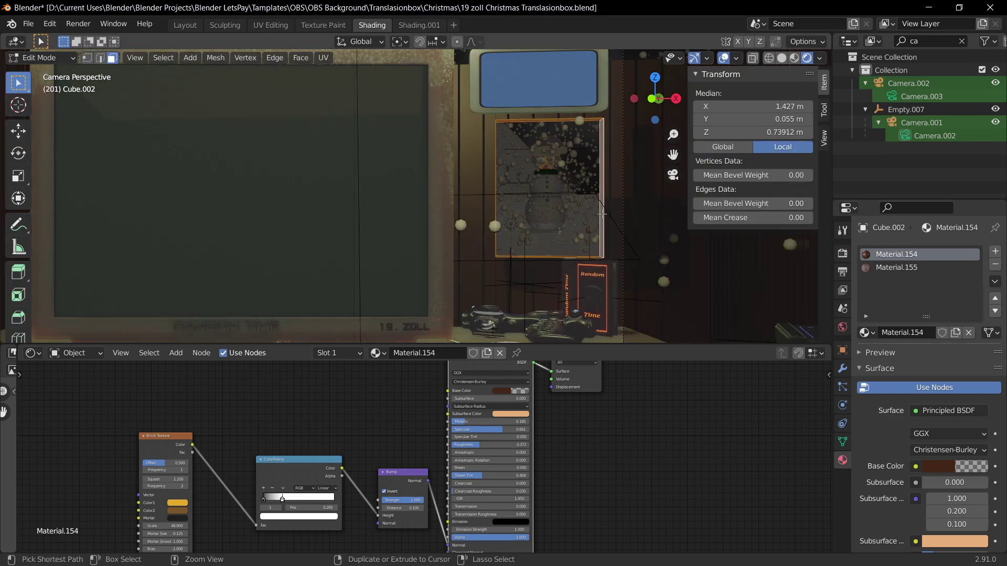
{"action": "key", "text": "ctrl+s"}
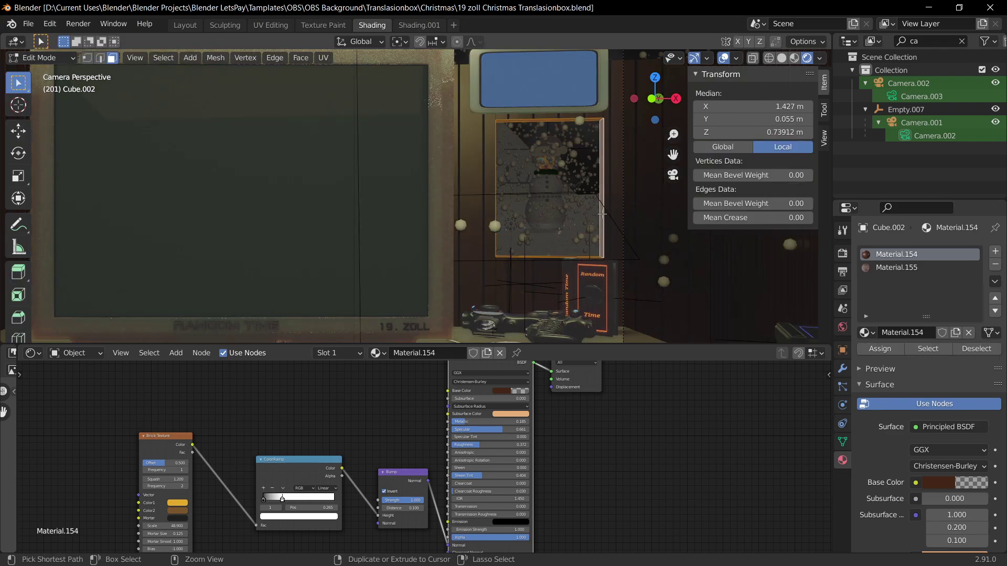
Step: Create a new material in a third slot of the room with the window frame faces selected
{"action": "middle_click_drag", "start_coordinate": [602, 213], "coordinate": [478, 242]}
{"action": "scroll", "coordinate": [538, 221], "scroll_direction": "up", "scroll_amount": 3}
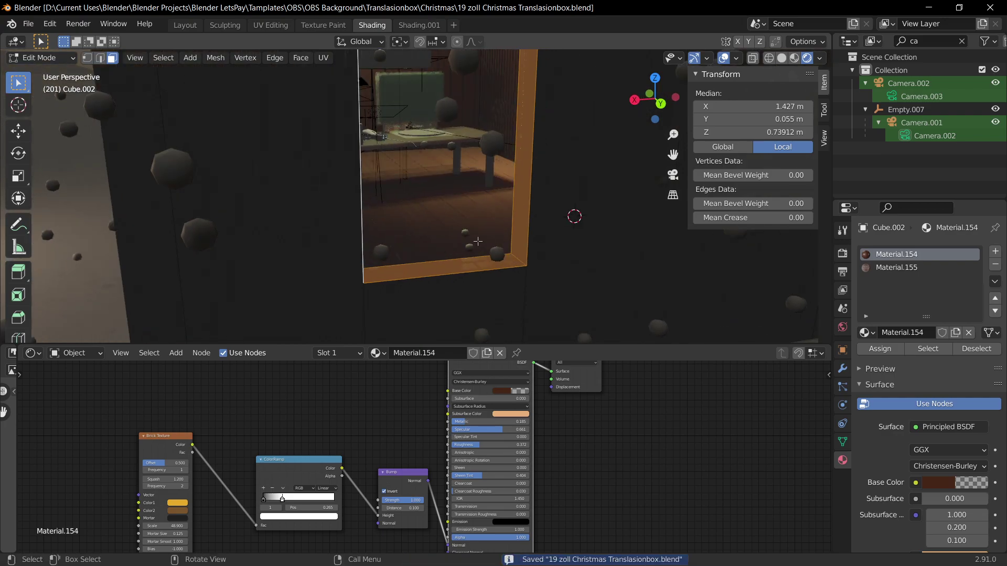
{"action": "middle_click_drag", "start_coordinate": [413, 293], "coordinate": [451, 270]}
{"action": "key", "text": "1"}
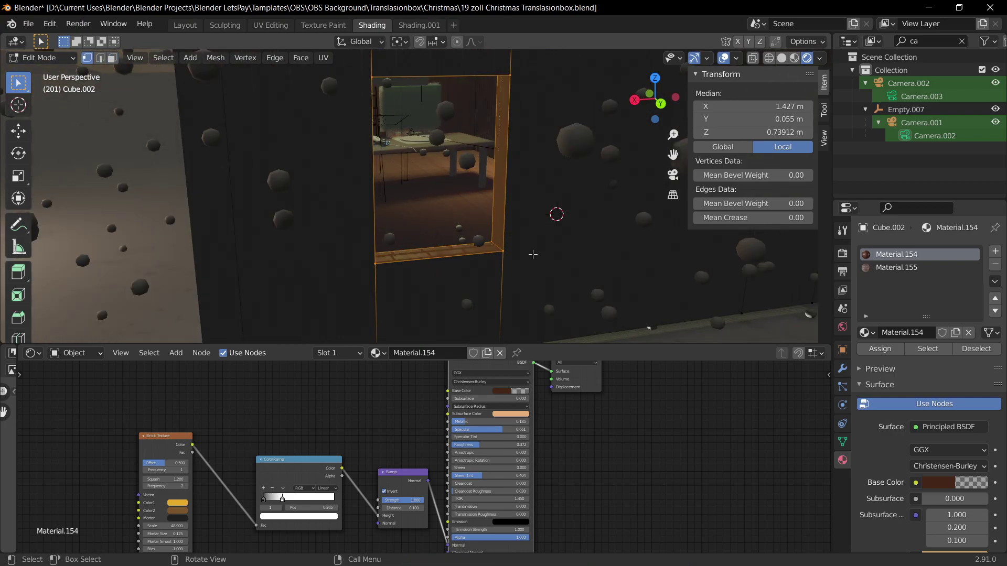
{"action": "key", "text": "3"}
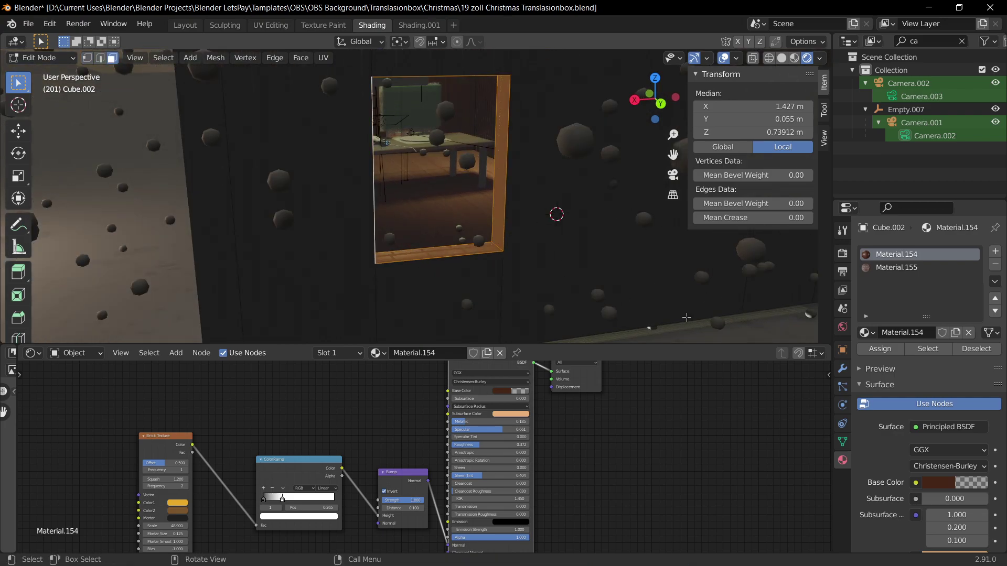
{"action": "left_click", "coordinate": [994, 251]}
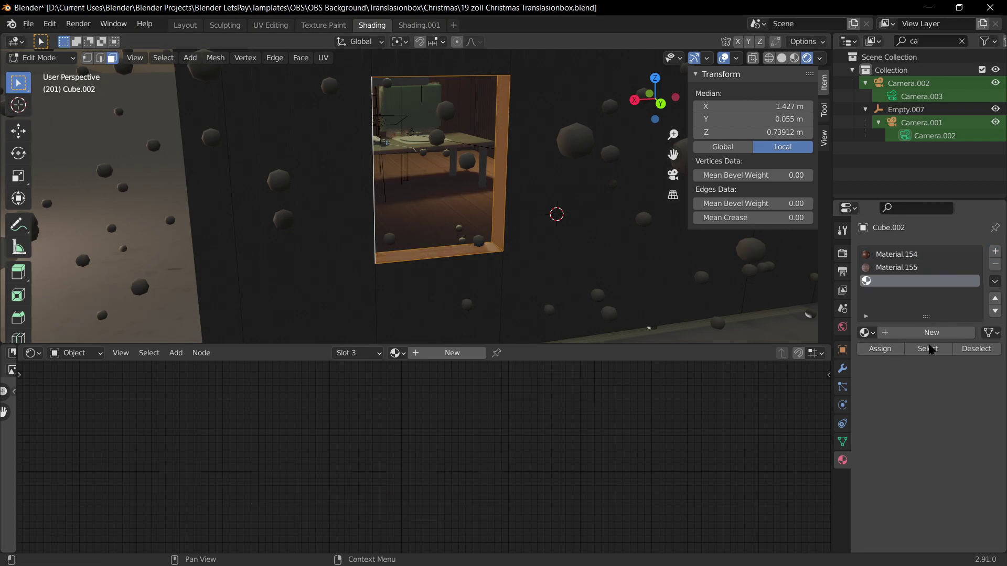
{"action": "left_click", "coordinate": [908, 333]}
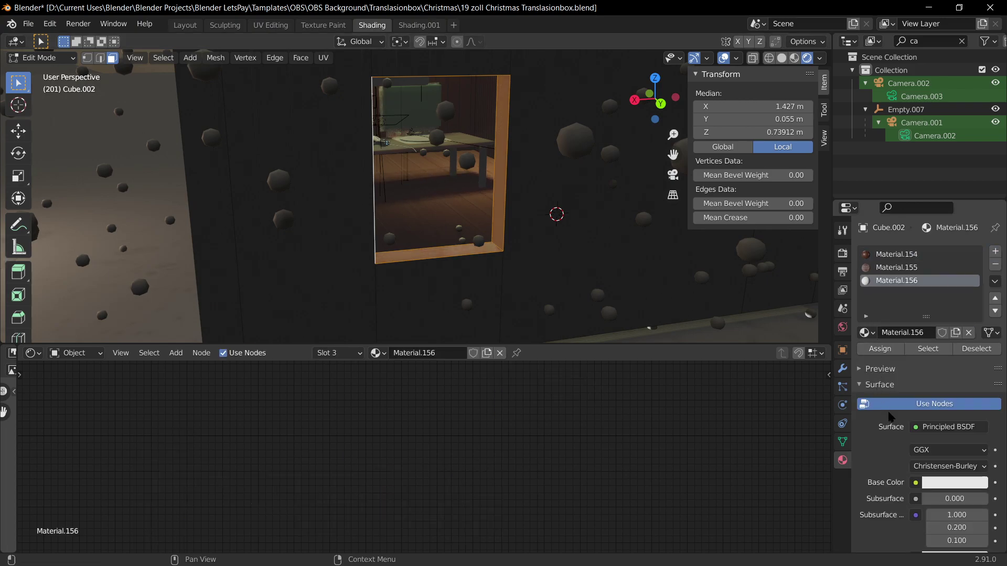
Step: Darken the new third material's Base Color to grey and save the file
{"action": "left_click", "coordinate": [960, 486]}
{"action": "scroll", "coordinate": [932, 509], "scroll_direction": "down", "scroll_amount": 5}
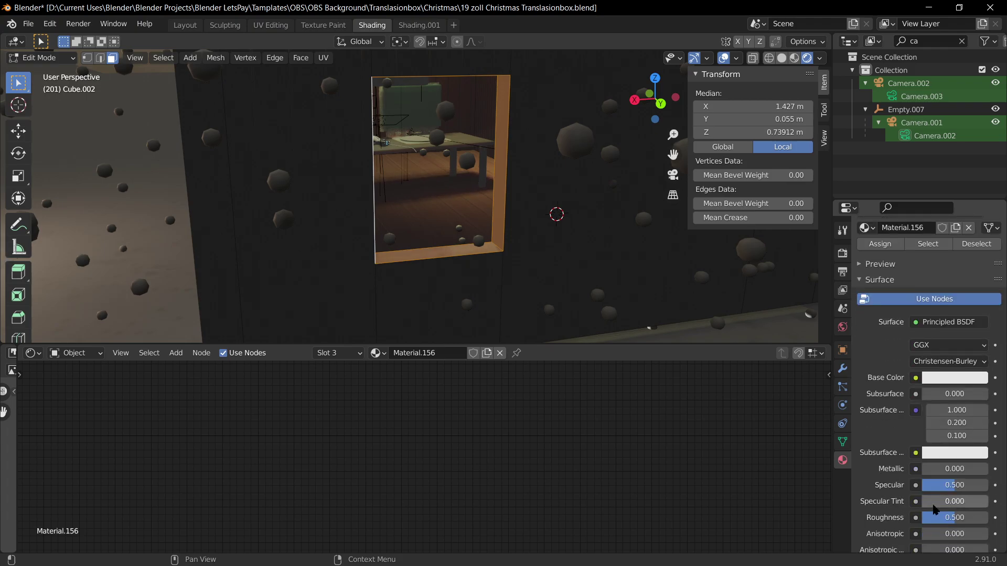
{"action": "left_click", "coordinate": [954, 373]}
{"action": "left_click_drag", "start_coordinate": [977, 222], "coordinate": [976, 253]}
{"action": "middle_click_drag", "start_coordinate": [514, 226], "coordinate": [445, 274]}
{"action": "key", "text": "ctrl+s"}
Step: Leave edit mode on the room, select the large ground plane and save the file
{"action": "left_click", "coordinate": [440, 284]}
{"action": "scroll", "coordinate": [480, 291], "scroll_direction": "down", "scroll_amount": 6}
{"action": "key", "text": "Tab"}
{"action": "left_click", "coordinate": [477, 317]}
{"action": "key", "text": "ctrl+s"}
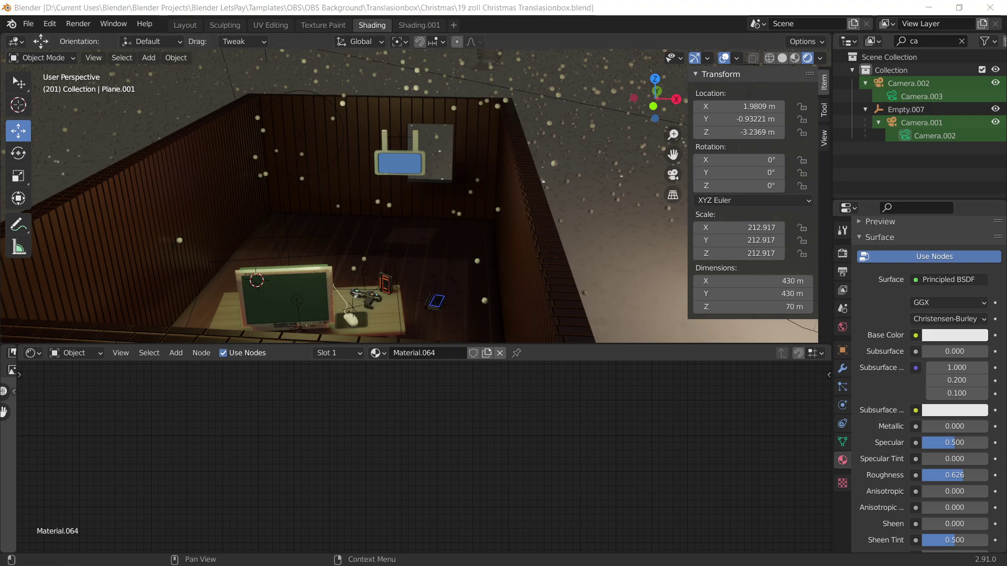
{"action": "left_click", "coordinate": [452, 417]}
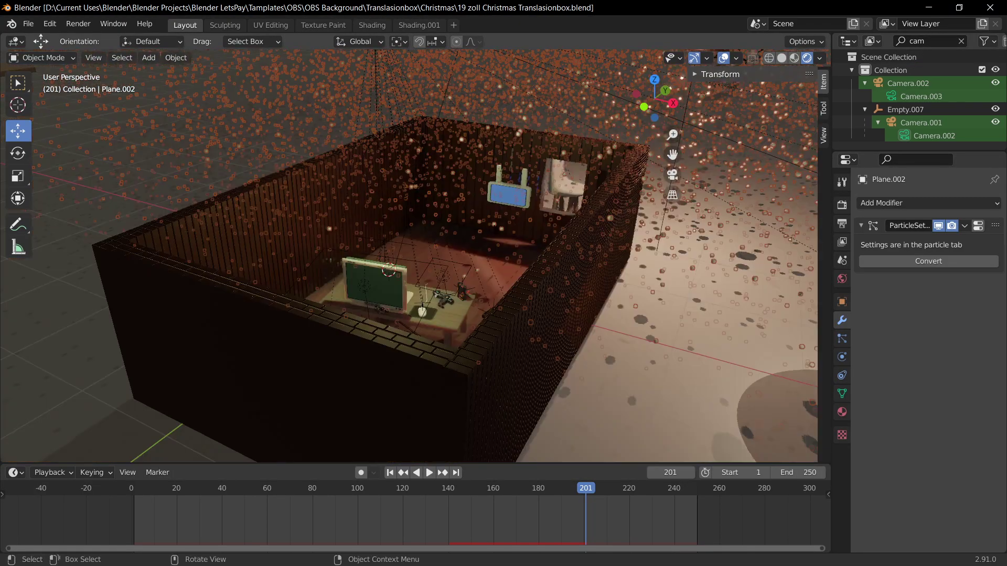
Step: Hide the large snow-emitting plane above the scene so its particles disappear from the viewport
{"action": "scroll", "coordinate": [498, 267], "scroll_direction": "down", "scroll_amount": 6}
{"action": "middle_click_drag", "start_coordinate": [498, 268], "coordinate": [707, 276]}
{"action": "middle_click_drag", "start_coordinate": [336, 187], "coordinate": [282, 200]}
{"action": "scroll", "coordinate": [359, 212], "scroll_direction": "up", "scroll_amount": 3}
{"action": "middle_click_drag", "start_coordinate": [359, 212], "coordinate": [561, 241], "text": "shift"}
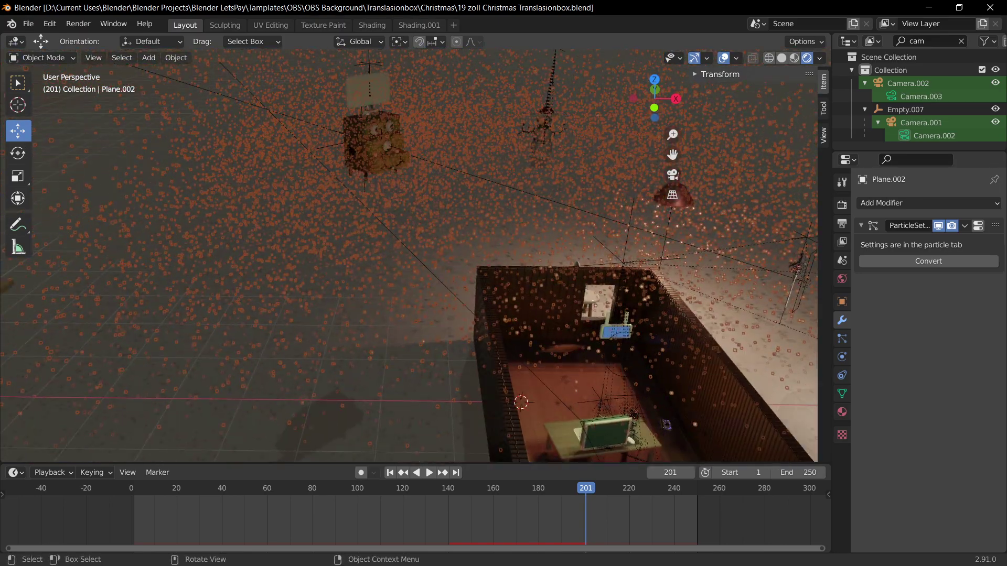
{"action": "scroll", "coordinate": [482, 119], "scroll_direction": "down", "scroll_amount": 6}
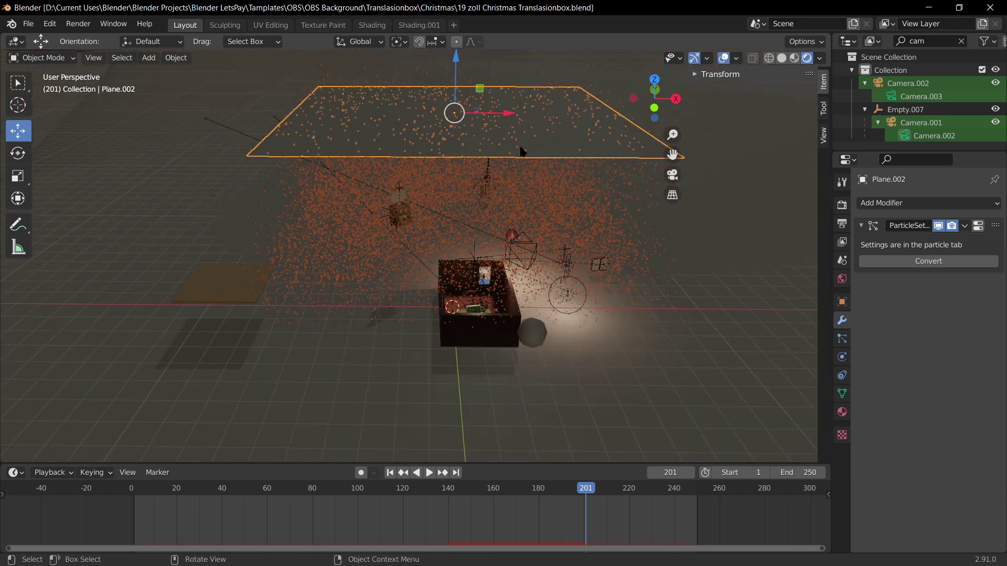
{"action": "middle_click_drag", "start_coordinate": [343, 141], "coordinate": [358, 179]}
{"action": "key", "text": "h"}
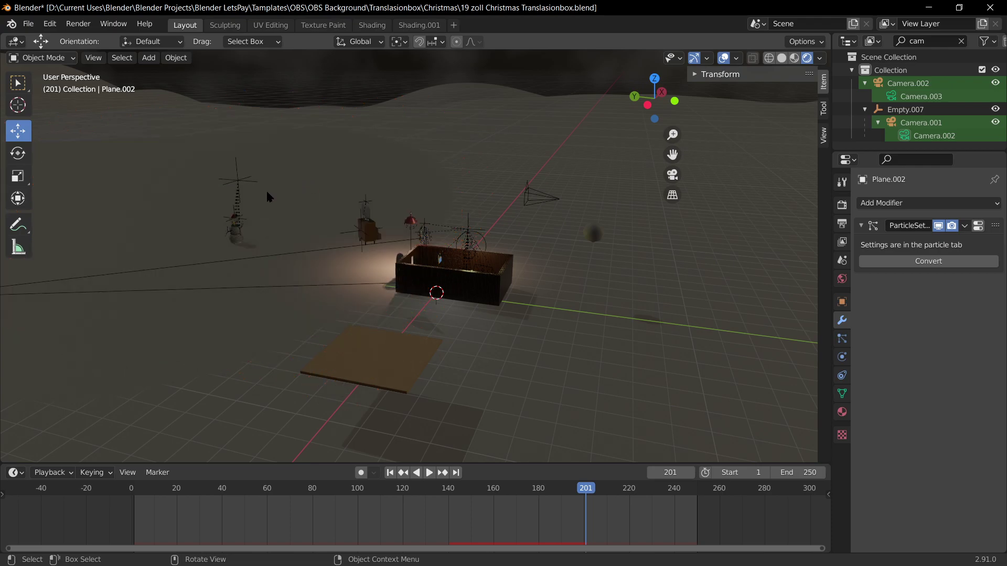
Step: Examine the chair outside the room's window up close and select its legs
{"action": "middle_click_drag", "start_coordinate": [265, 203], "coordinate": [341, 242]}
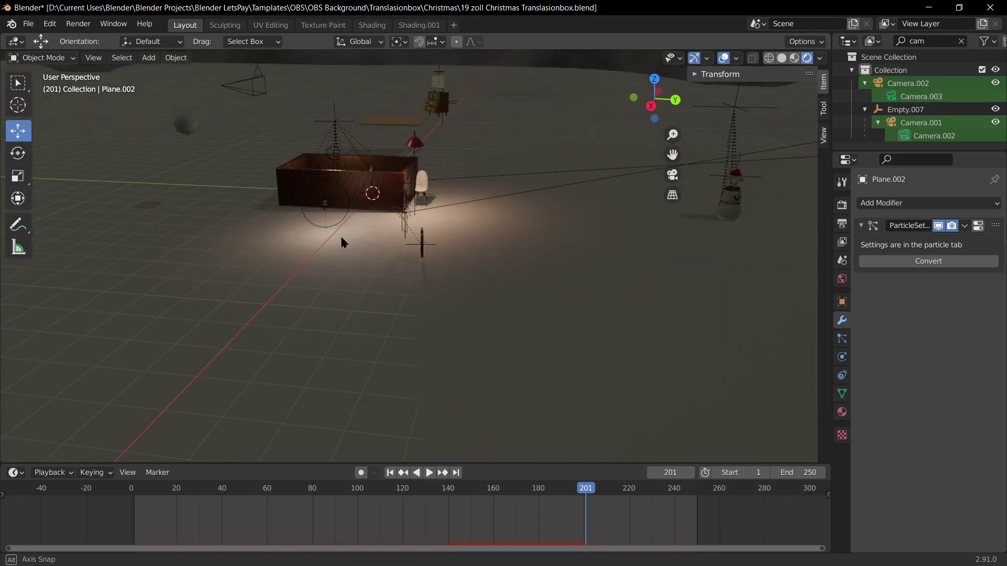
{"action": "scroll", "coordinate": [353, 231], "scroll_direction": "up", "scroll_amount": 6}
{"action": "middle_click_drag", "start_coordinate": [450, 122], "coordinate": [370, 273], "text": "shift"}
{"action": "scroll", "coordinate": [336, 124], "scroll_direction": "up", "scroll_amount": 1}
{"action": "middle_click_drag", "start_coordinate": [336, 123], "coordinate": [388, 307], "text": "shift"}
{"action": "scroll", "coordinate": [367, 278], "scroll_direction": "up", "scroll_amount": 2}
{"action": "left_click", "coordinate": [340, 250]}
{"action": "middle_click_drag", "start_coordinate": [417, 255], "coordinate": [424, 187]}
{"action": "left_click", "coordinate": [445, 306]}
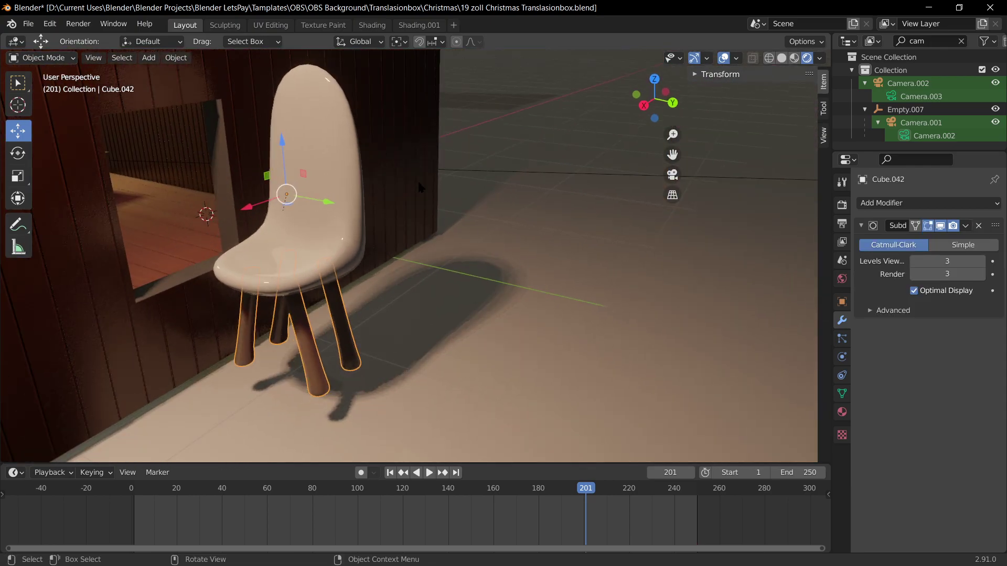
Step: Set the chair seat's render subdivision level to 4 and compare its Catmull-Clark shape with Simple and disabled subdivision
{"action": "left_click", "coordinate": [348, 258]}
{"action": "left_click", "coordinate": [980, 273]}
{"action": "left_click", "coordinate": [968, 245]}
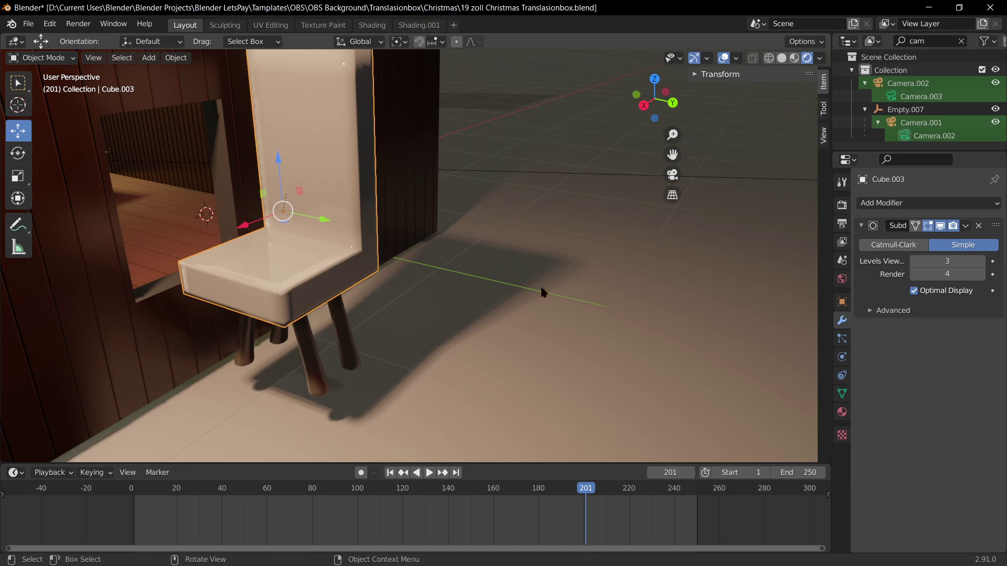
{"action": "left_click", "coordinate": [894, 245]}
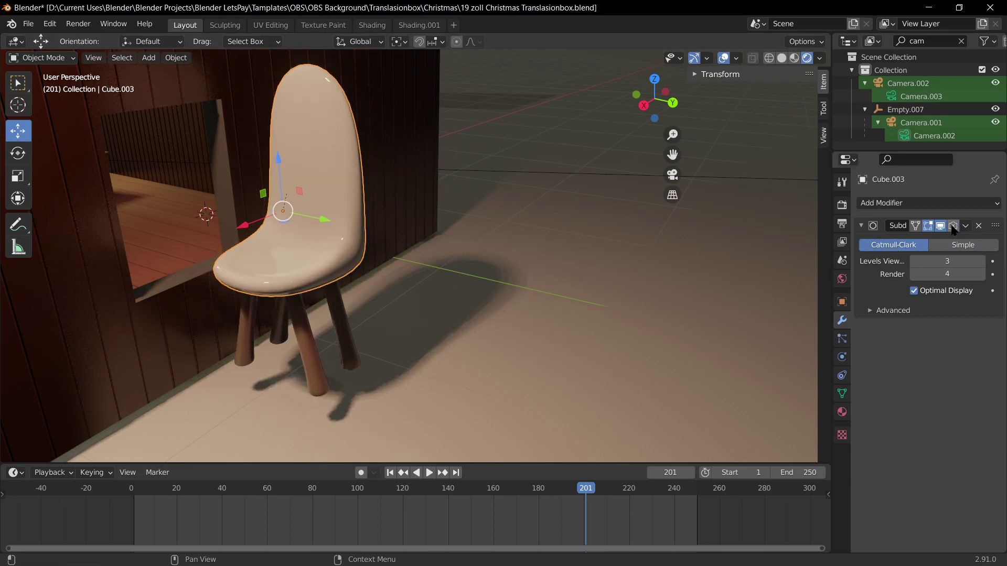
{"action": "left_click", "coordinate": [941, 227]}
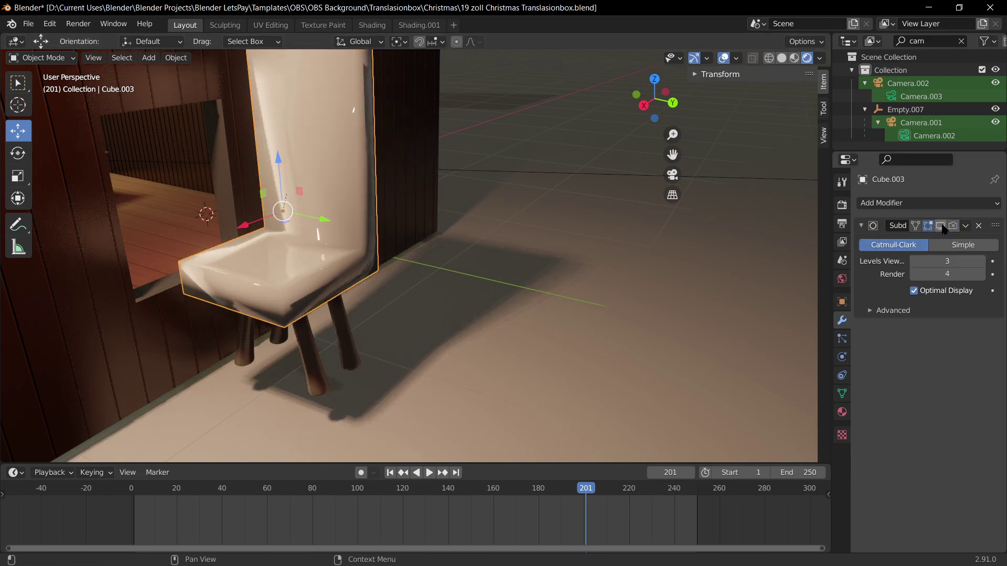
{"action": "left_click", "coordinate": [941, 227]}
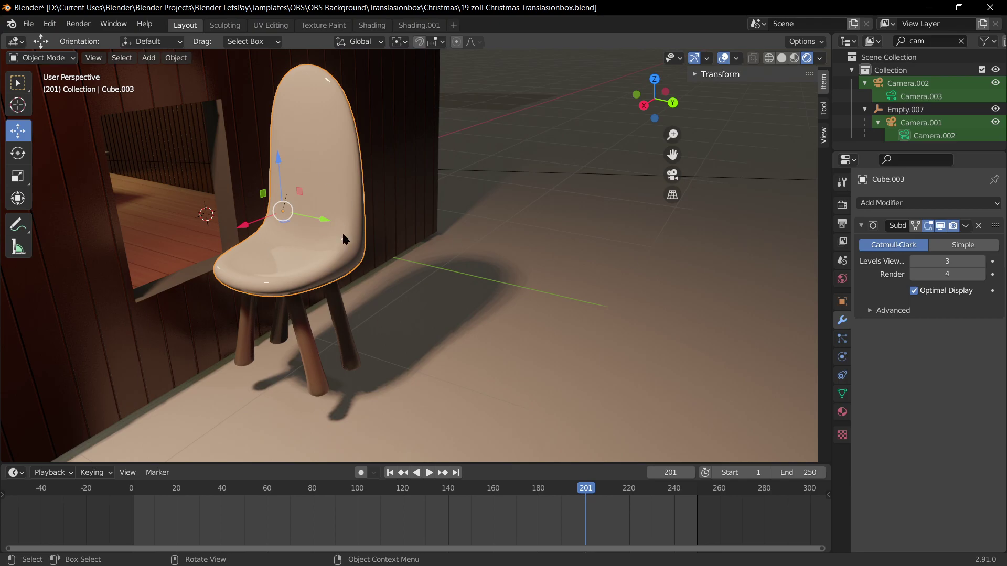
Step: Try extruding the front face of the chair's seat forward in edit mode
{"action": "key", "text": "Tab"}
{"action": "left_click", "coordinate": [241, 299]}
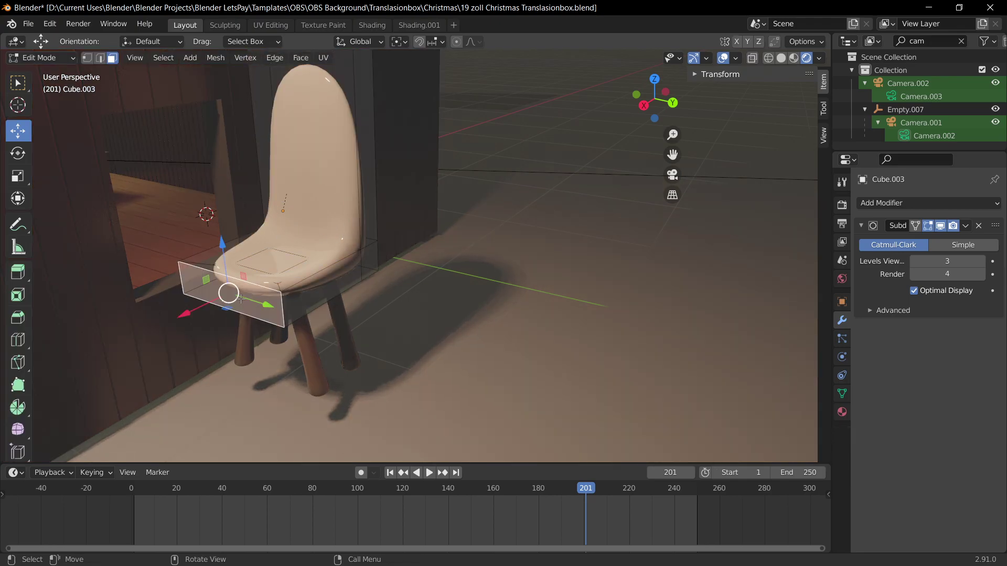
{"action": "key", "text": "e"}
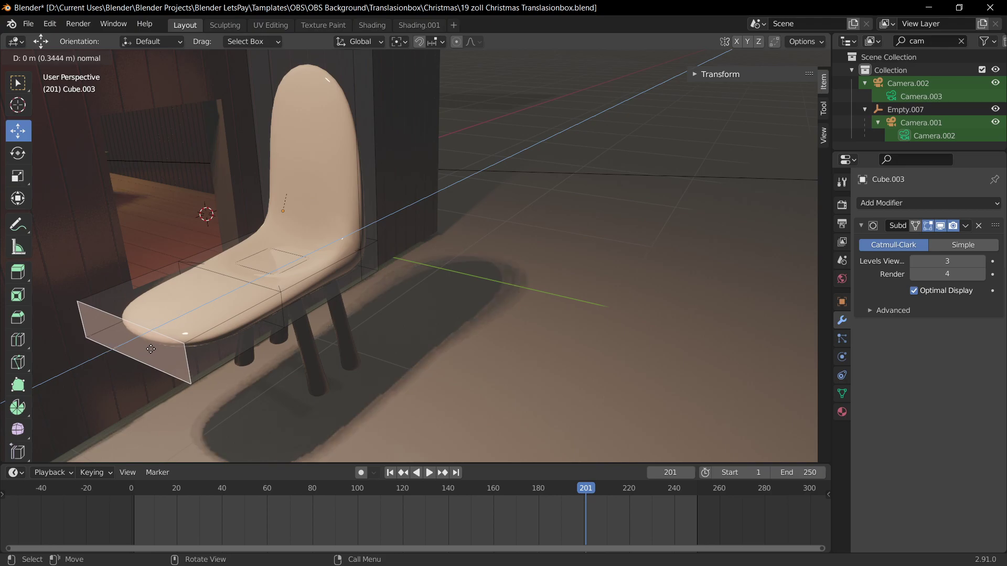
{"action": "right_click", "coordinate": [293, 326]}
{"action": "key", "text": "Tab"}
{"action": "scroll", "coordinate": [299, 331], "scroll_direction": "down", "scroll_amount": 5}
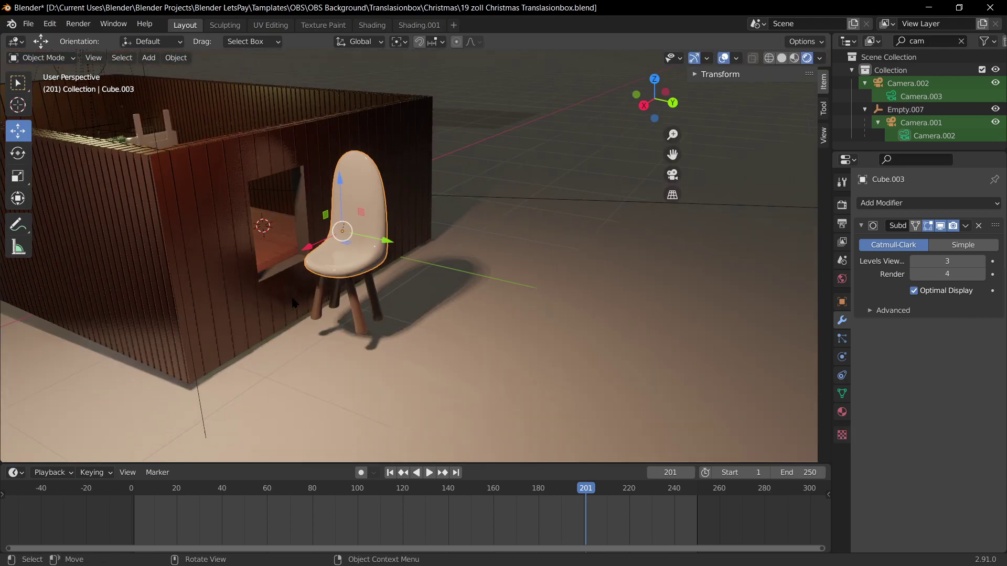
Step: Try moving the chair's legs along the X axis beside the room
{"action": "left_click", "coordinate": [358, 316]}
{"action": "middle_click_drag", "start_coordinate": [358, 316], "coordinate": [498, 290]}
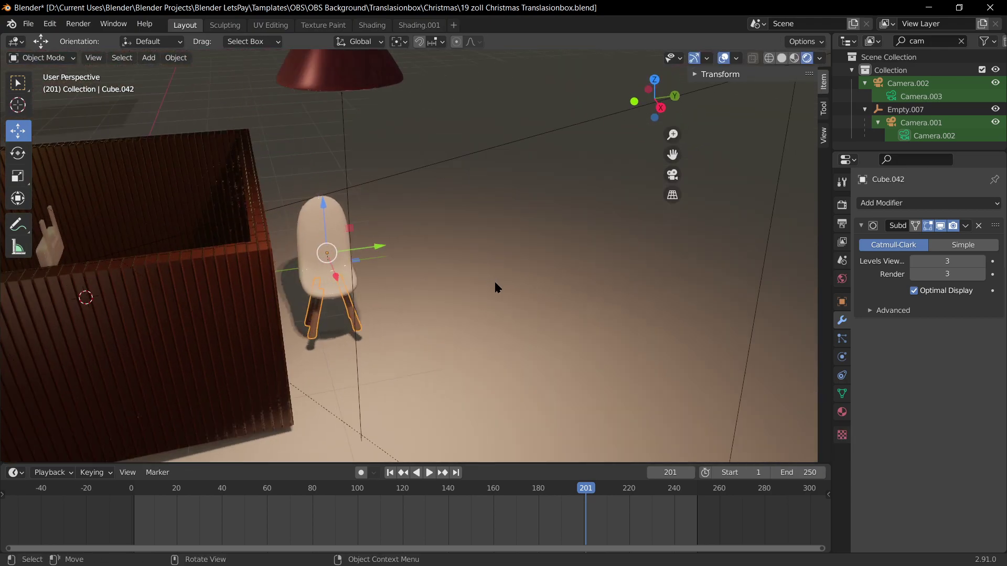
{"action": "scroll", "coordinate": [402, 282], "scroll_direction": "down", "scroll_amount": 4}
{"action": "middle_click_drag", "start_coordinate": [401, 281], "coordinate": [560, 327], "text": "shift"}
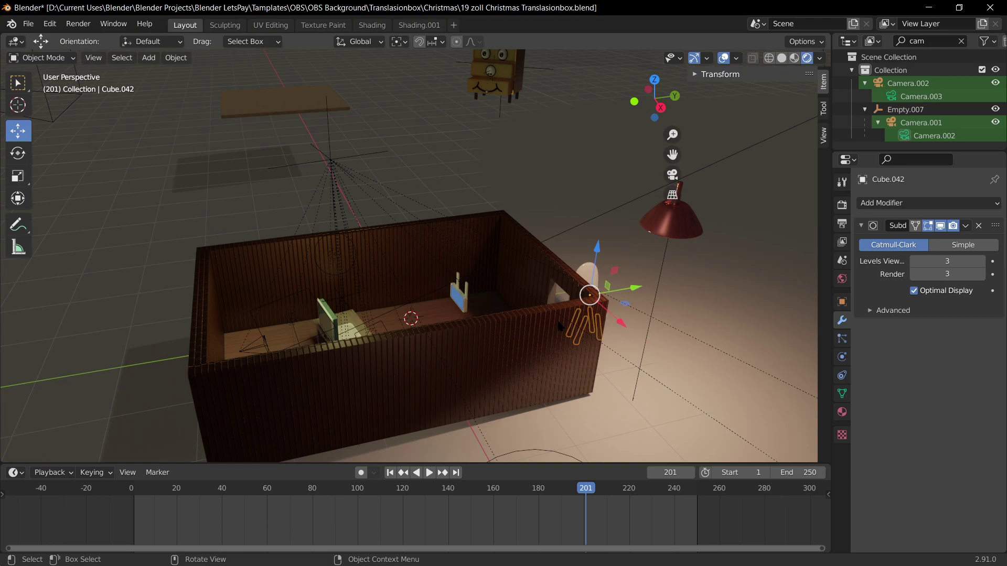
{"action": "middle_click_drag", "start_coordinate": [488, 287], "coordinate": [448, 265]}
{"action": "middle_click_drag", "start_coordinate": [524, 266], "coordinate": [406, 255], "text": "shift"}
{"action": "middle_click_drag", "start_coordinate": [402, 321], "coordinate": [496, 344]}
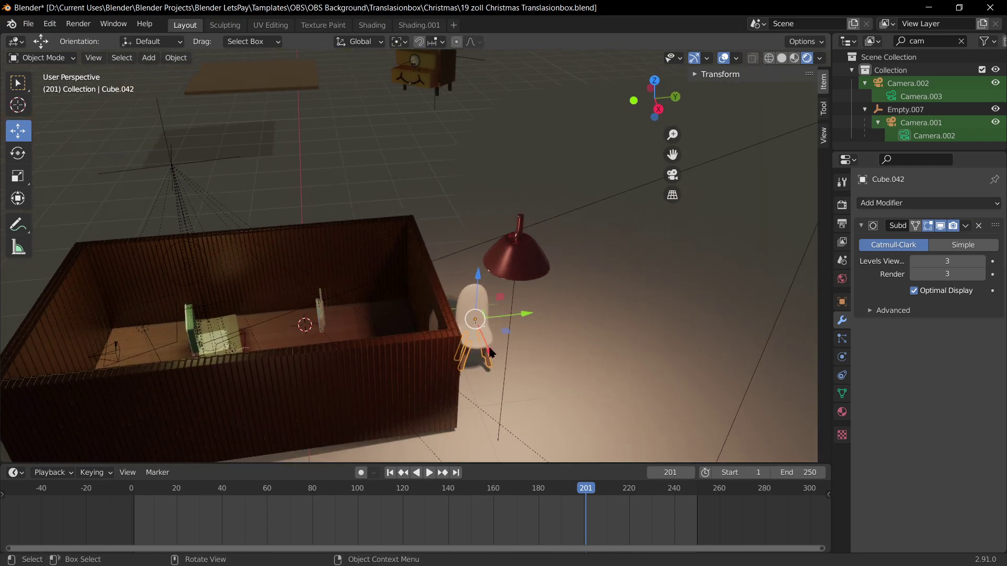
{"action": "middle_click_drag", "start_coordinate": [440, 152], "coordinate": [637, 203]}
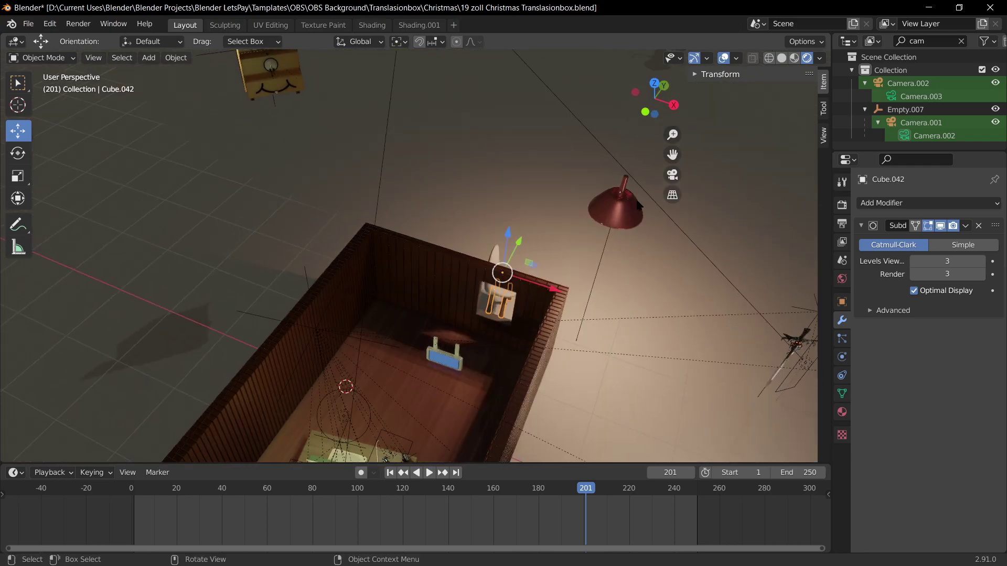
{"action": "key", "text": "g"}
{"action": "key", "text": "x"}
{"action": "right_click", "coordinate": [634, 241]}
Step: Parent the point light below the red lampshade to the lampshade, keeping its transform
{"action": "middle_click_drag", "start_coordinate": [634, 241], "coordinate": [580, 219]}
{"action": "left_click", "coordinate": [573, 228]}
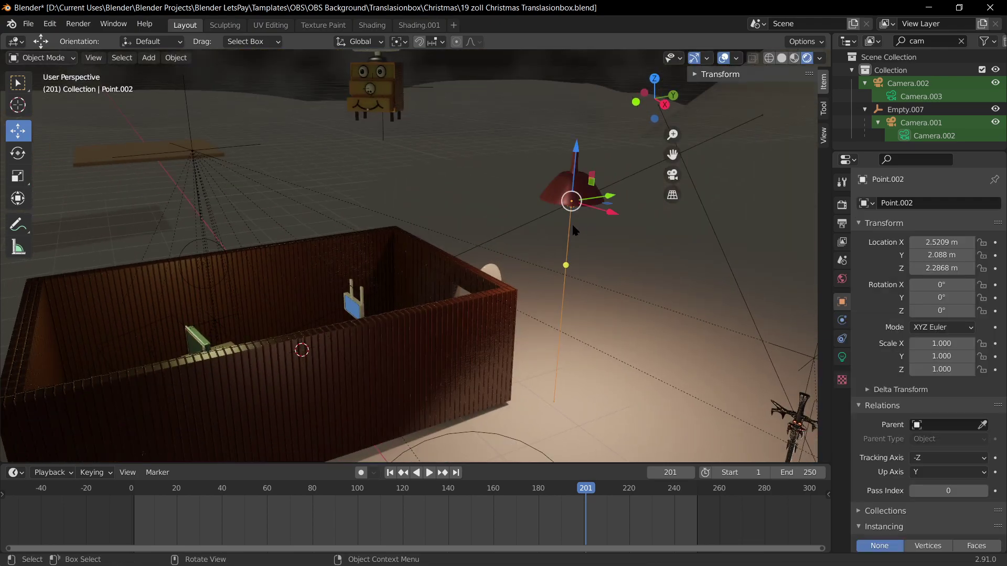
{"action": "left_click", "coordinate": [561, 178], "text": "shift"}
{"action": "key", "text": "ctrl+p"}
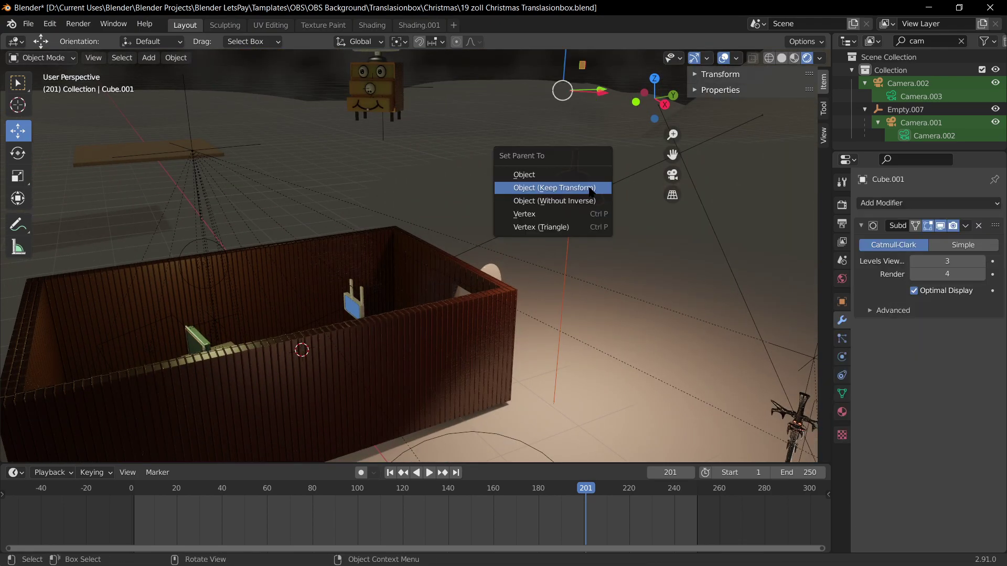
{"action": "left_click", "coordinate": [591, 189]}
Step: Move the selected lamp about -1.99 m along Y and try shifting it along X as well
{"action": "left_click", "coordinate": [599, 215]}
{"action": "left_click_drag", "start_coordinate": [591, 198], "coordinate": [416, 225]}
{"action": "middle_click_drag", "start_coordinate": [415, 225], "coordinate": [598, 307]}
{"action": "key", "text": "g"}
{"action": "key", "text": "x"}
{"action": "key", "text": "Escape"}
{"action": "key", "text": "g"}
{"action": "key", "text": "x"}
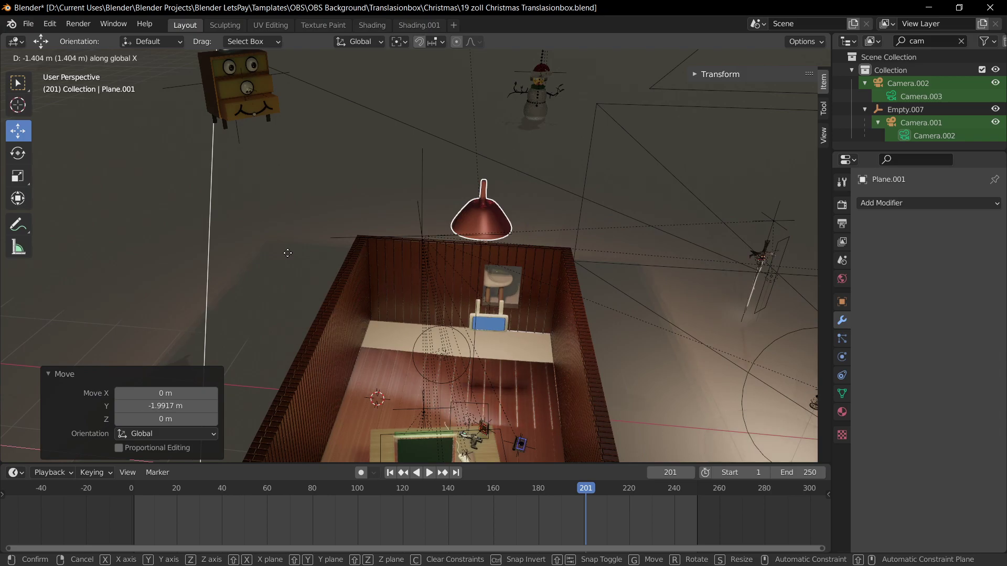
{"action": "right_click", "coordinate": [325, 239]}
Step: Delete the stray point light Point.010 in front of the room
{"action": "scroll", "coordinate": [326, 234], "scroll_direction": "down", "scroll_amount": 4}
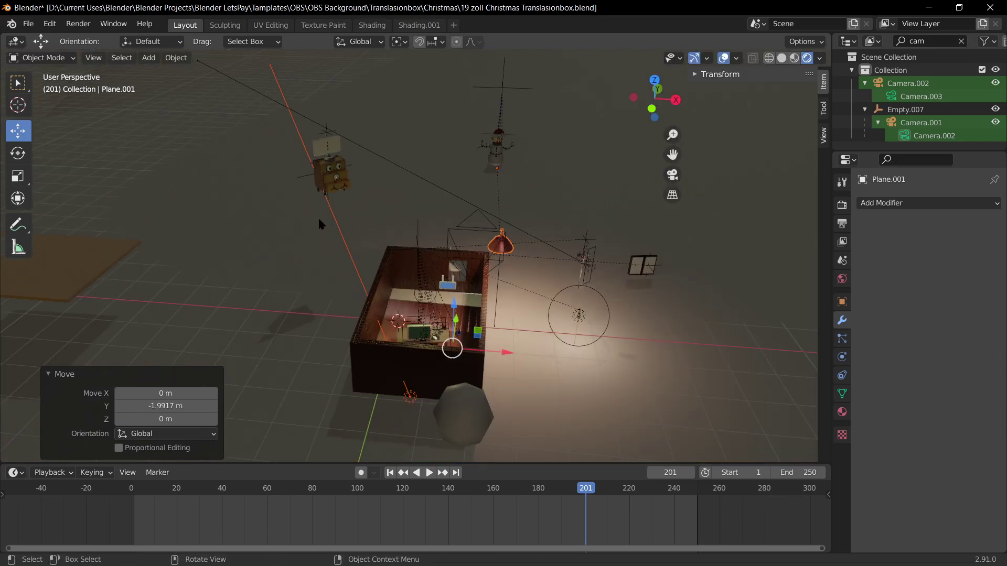
{"action": "left_click", "coordinate": [409, 398]}
{"action": "key", "text": "g"}
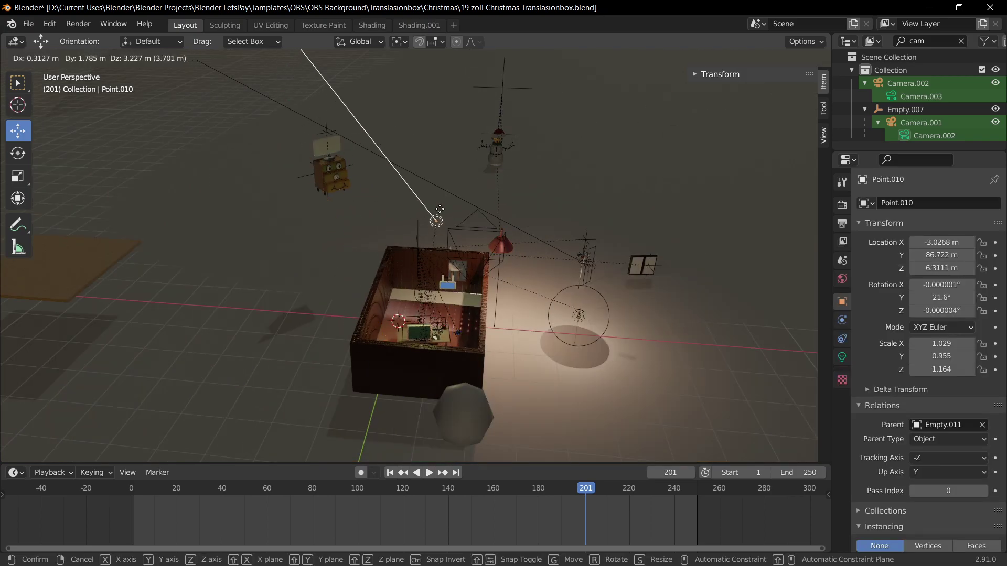
{"action": "right_click", "coordinate": [441, 208]}
{"action": "scroll", "coordinate": [451, 315], "scroll_direction": "down", "scroll_amount": 5}
{"action": "key", "text": "g"}
{"action": "key", "text": "z"}
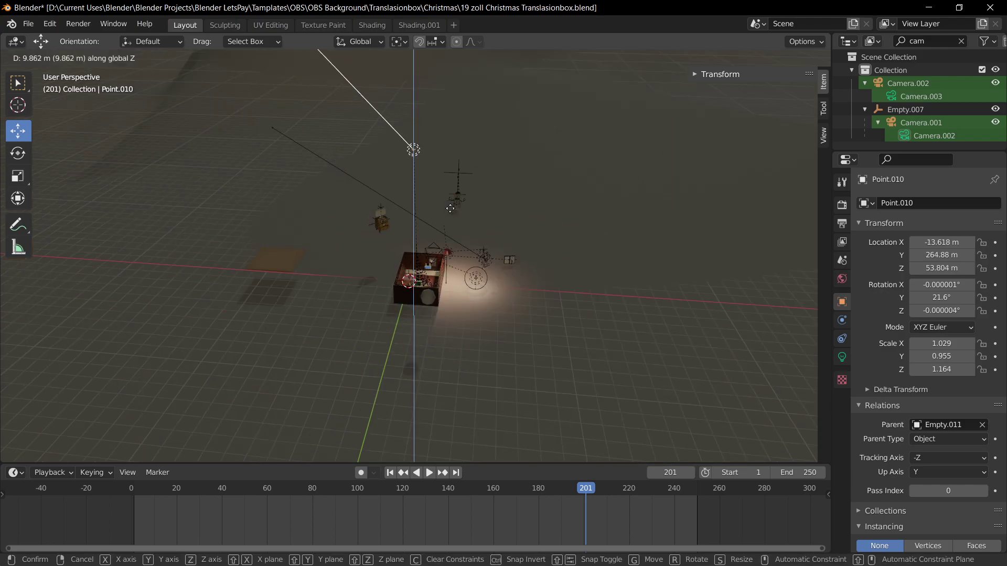
{"action": "left_click", "coordinate": [432, 186]}
{"action": "key", "text": "x"}
{"action": "left_click", "coordinate": [436, 188]}
Step: Move the red lamp along X into the room's width and lower it about 1.08 m
{"action": "scroll", "coordinate": [469, 265], "scroll_direction": "up", "scroll_amount": 6}
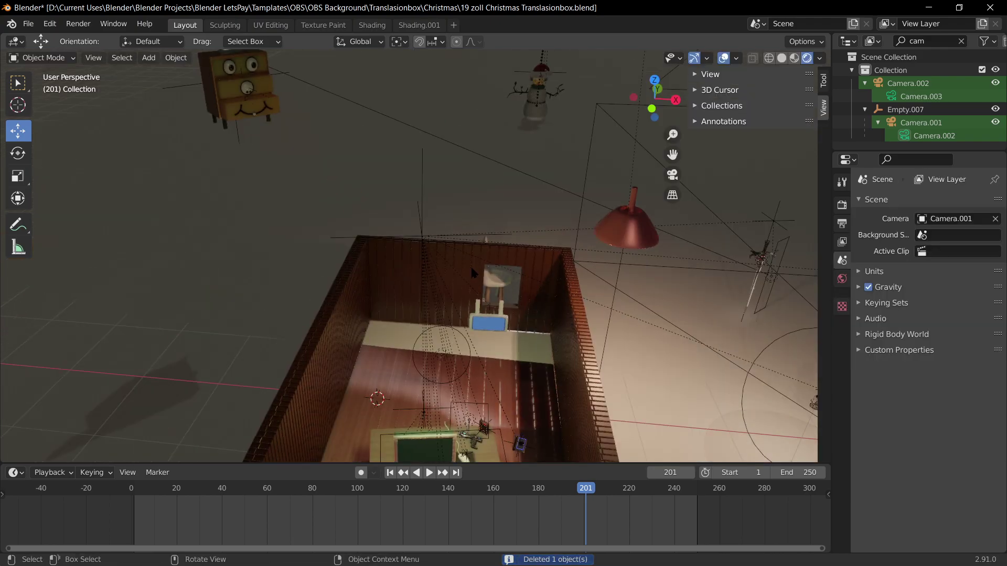
{"action": "scroll", "coordinate": [521, 309], "scroll_direction": "down", "scroll_amount": 5}
{"action": "middle_click_drag", "start_coordinate": [587, 310], "coordinate": [512, 318]}
{"action": "scroll", "coordinate": [503, 318], "scroll_direction": "up", "scroll_amount": 4}
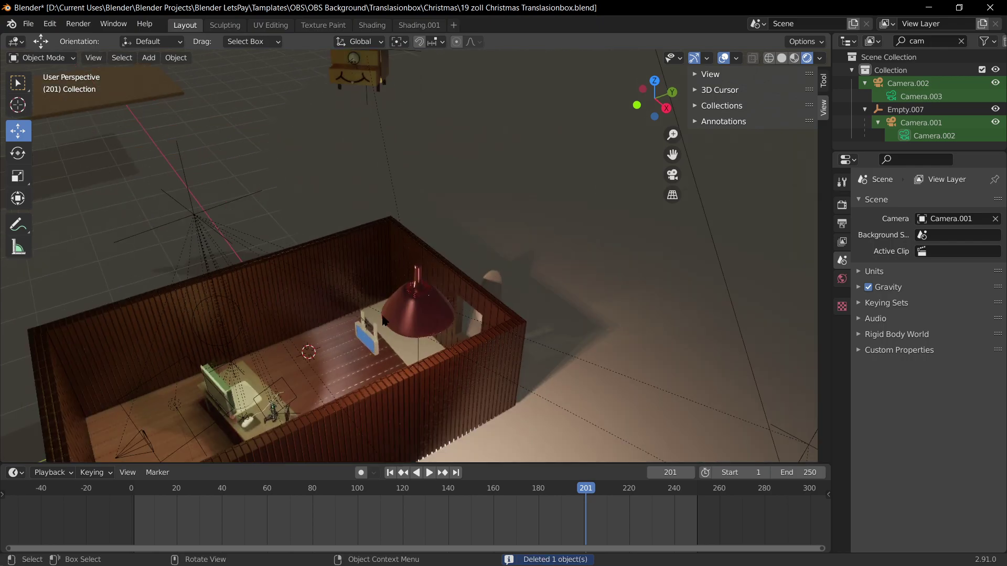
{"action": "left_click", "coordinate": [410, 331]}
{"action": "key", "text": "g"}
{"action": "key", "text": "x"}
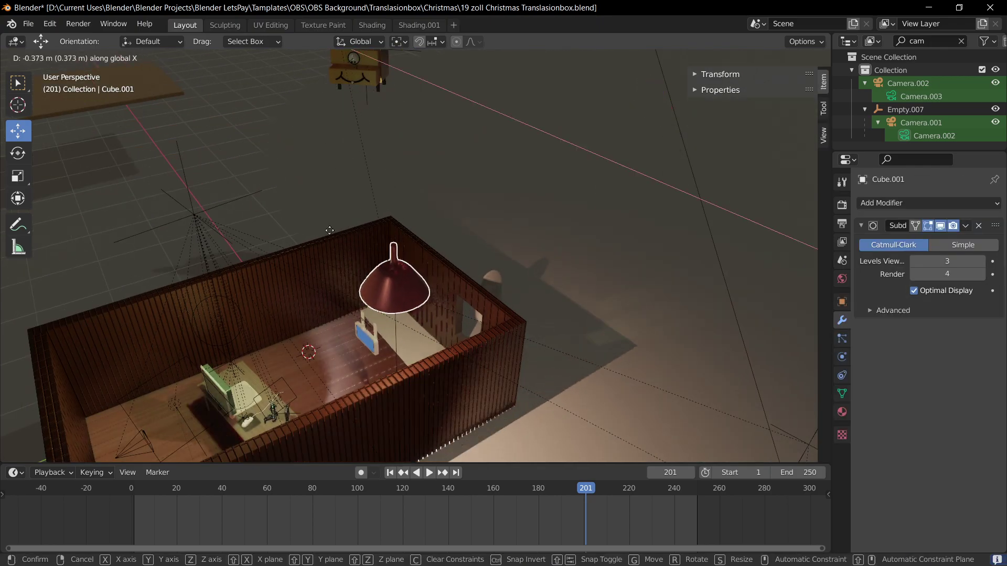
{"action": "left_click", "coordinate": [242, 180]}
{"action": "left_click", "coordinate": [263, 300]}
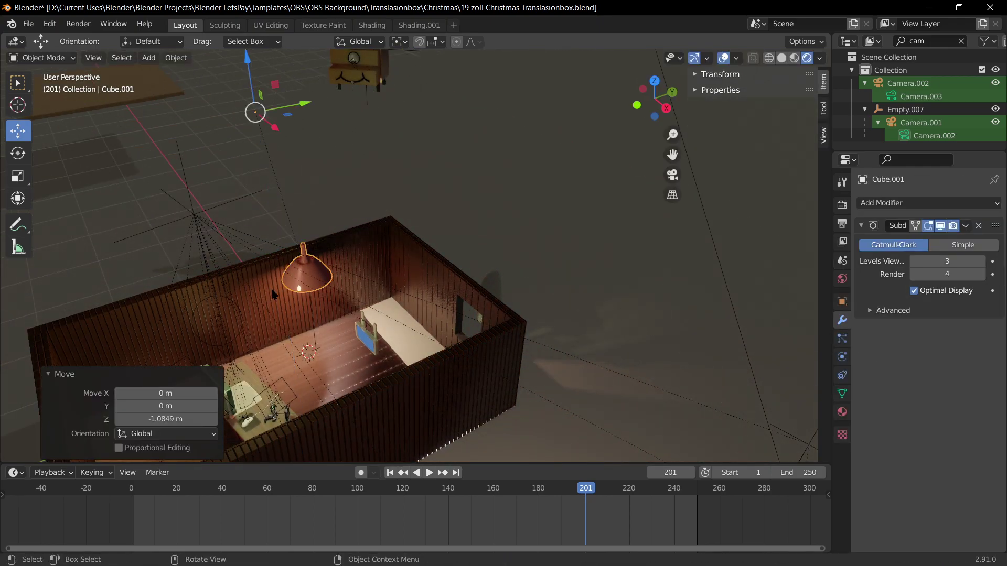
Step: Position the lamp over the TV in the camera view by shifting it along X and raising it about 0.63 m
{"action": "key", "text": "KP_0"}
{"action": "key", "text": "g"}
{"action": "key", "text": "x"}
{"action": "left_click", "coordinate": [320, 279]}
{"action": "key", "text": "g"}
{"action": "key", "text": "z"}
{"action": "left_click", "coordinate": [328, 277]}
{"action": "key", "text": "g"}
{"action": "key", "text": "z"}
{"action": "left_click", "coordinate": [347, 197]}
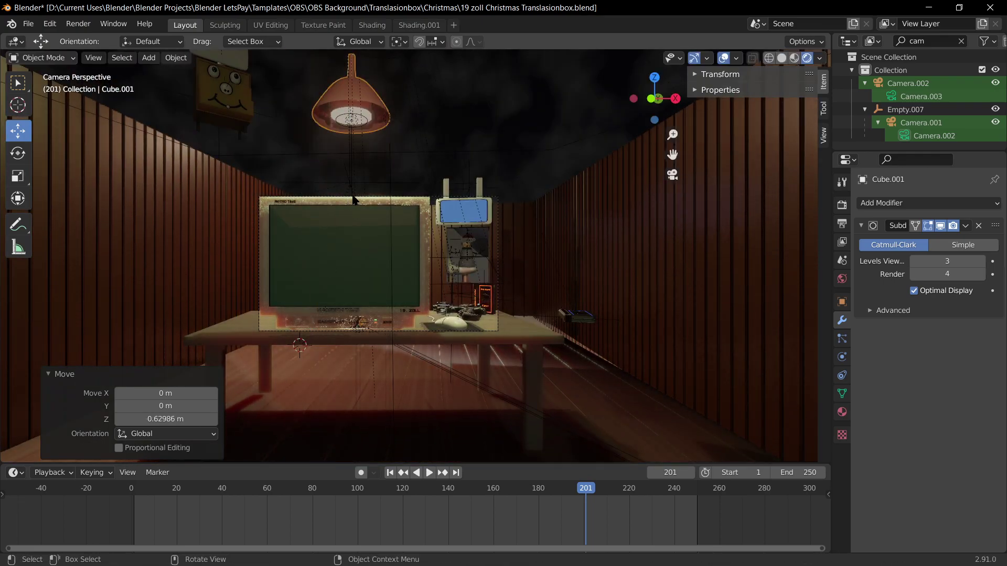
Step: Examine the lampshade's base shape with its viewport subdivision switched off, and restore the subdivision
{"action": "scroll", "coordinate": [369, 92], "scroll_direction": "up", "scroll_amount": 1}
{"action": "middle_click_drag", "start_coordinate": [368, 92], "coordinate": [362, 199], "text": "shift"}
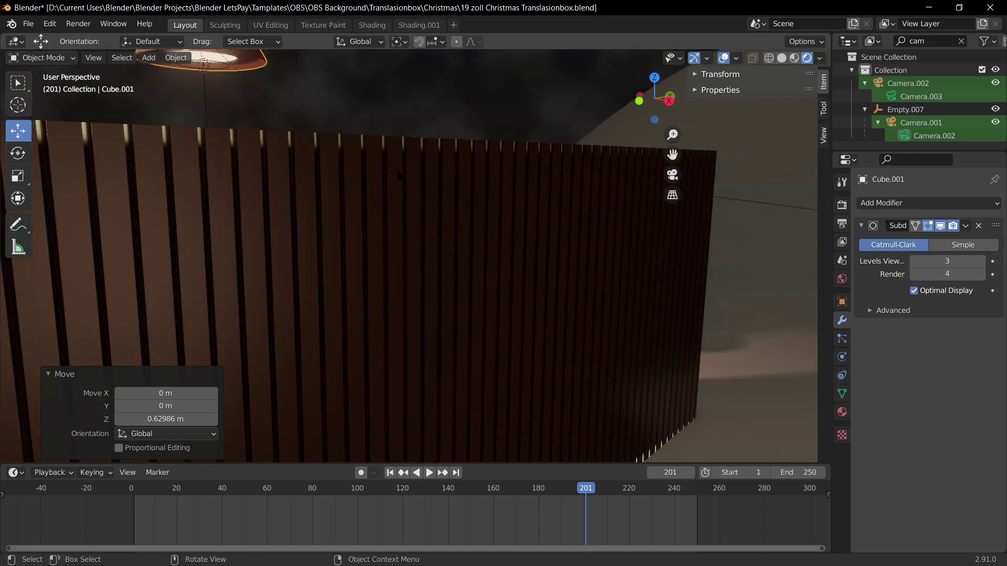
{"action": "scroll", "coordinate": [361, 179], "scroll_direction": "down", "scroll_amount": 3}
{"action": "middle_click_drag", "start_coordinate": [336, 141], "coordinate": [385, 222], "text": "shift"}
{"action": "left_click", "coordinate": [407, 248]}
{"action": "left_click", "coordinate": [386, 227]}
{"action": "middle_click_drag", "start_coordinate": [402, 257], "coordinate": [444, 255]}
{"action": "left_click", "coordinate": [940, 226]}
{"action": "scroll", "coordinate": [548, 255], "scroll_direction": "up", "scroll_amount": 3}
{"action": "middle_click_drag", "start_coordinate": [549, 255], "coordinate": [519, 232]}
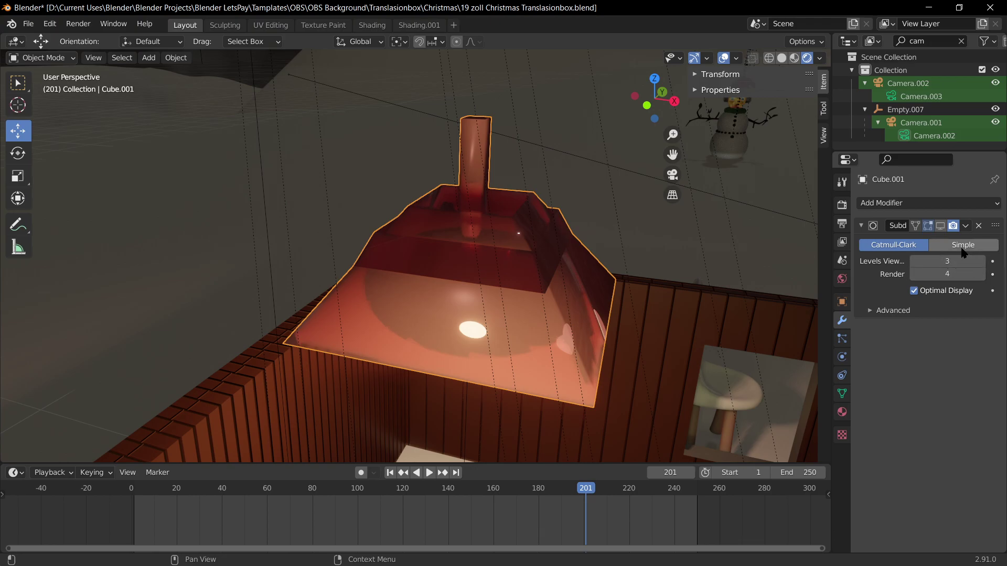
{"action": "left_click", "coordinate": [940, 226]}
Step: Lower the lamp about 0.37 m along Z
{"action": "scroll", "coordinate": [500, 314], "scroll_direction": "down", "scroll_amount": 6}
{"action": "key", "text": "g"}
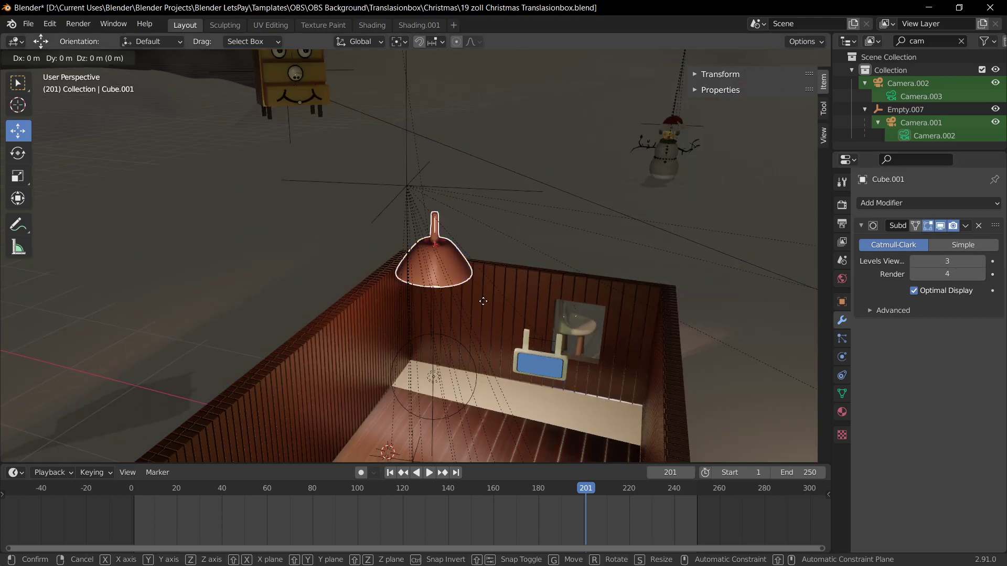
{"action": "key", "text": "z"}
{"action": "left_click", "coordinate": [501, 374]}
{"action": "scroll", "coordinate": [577, 351], "scroll_direction": "down", "scroll_amount": 5}
{"action": "key", "text": "s"}
{"action": "right_click", "coordinate": [559, 320]}
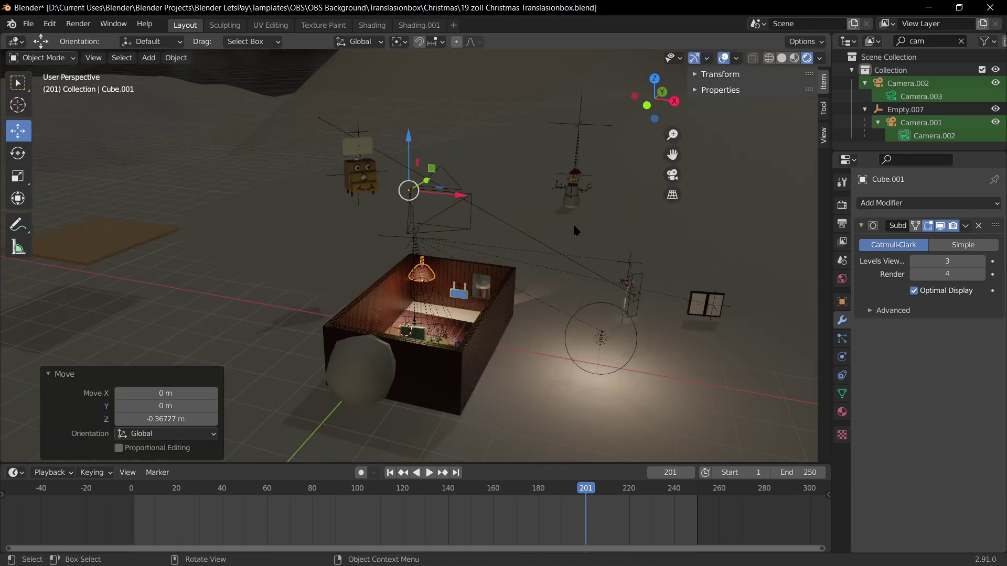
Step: Select the cabinet's controlling empty, Empty Schrank.001, and clear its rotation
{"action": "left_click", "coordinate": [337, 183]}
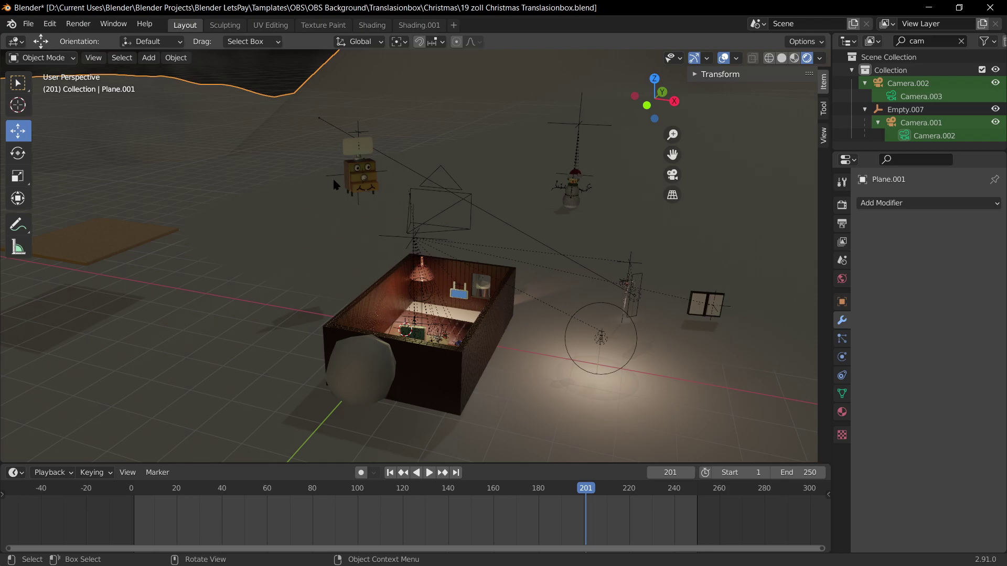
{"action": "key", "text": "KP_Decimal"}
{"action": "middle_click_drag", "start_coordinate": [388, 198], "coordinate": [543, 258]}
{"action": "scroll", "coordinate": [353, 216], "scroll_direction": "down", "scroll_amount": 3}
{"action": "scroll", "coordinate": [511, 201], "scroll_direction": "up", "scroll_amount": 3}
{"action": "middle_click_drag", "start_coordinate": [535, 199], "coordinate": [615, 297], "text": "shift"}
{"action": "scroll", "coordinate": [629, 377], "scroll_direction": "down", "scroll_amount": 3}
{"action": "left_click", "coordinate": [386, 297]}
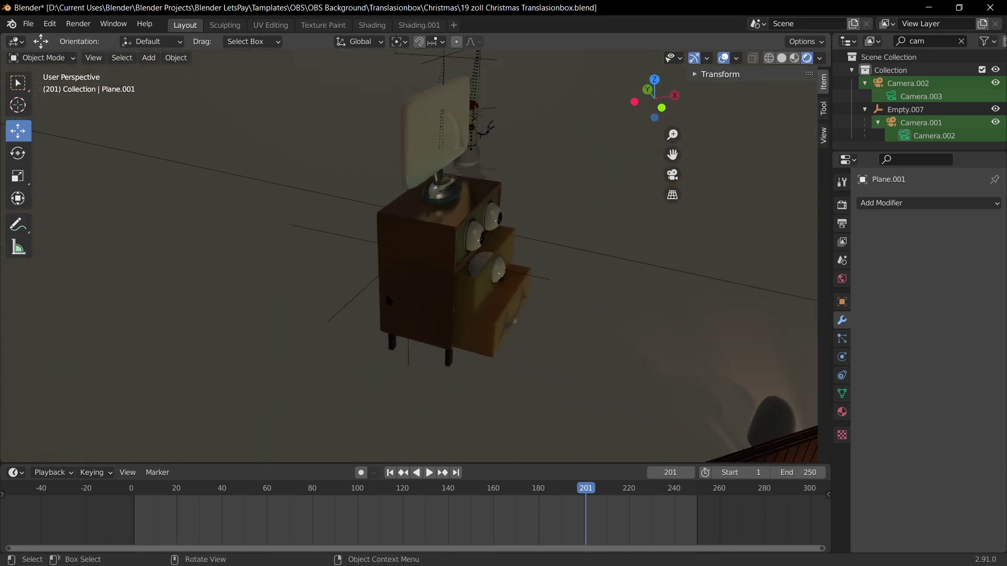
{"action": "left_click", "coordinate": [353, 301]}
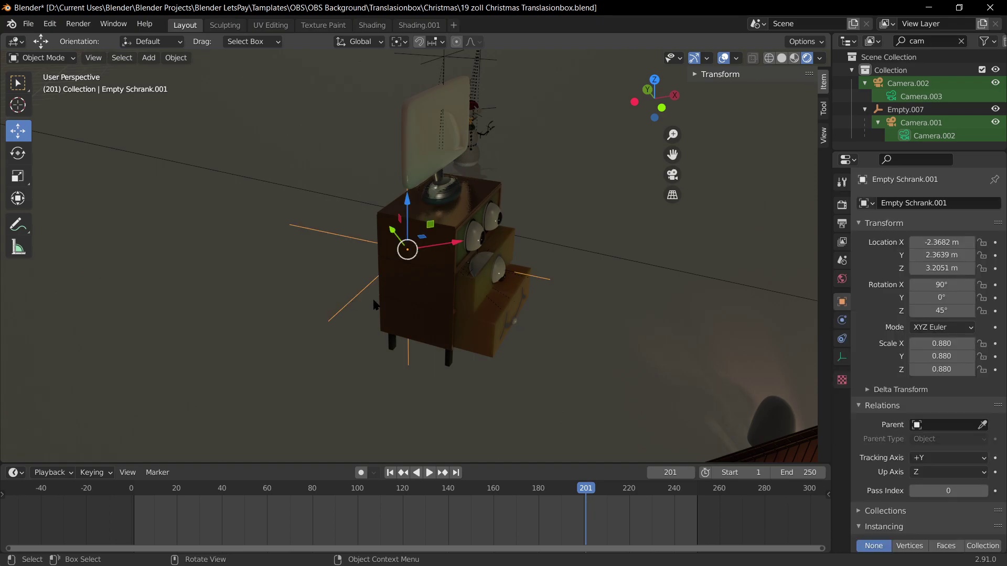
{"action": "middle_click_drag", "start_coordinate": [354, 301], "coordinate": [542, 293]}
{"action": "key", "text": "alt+r"}
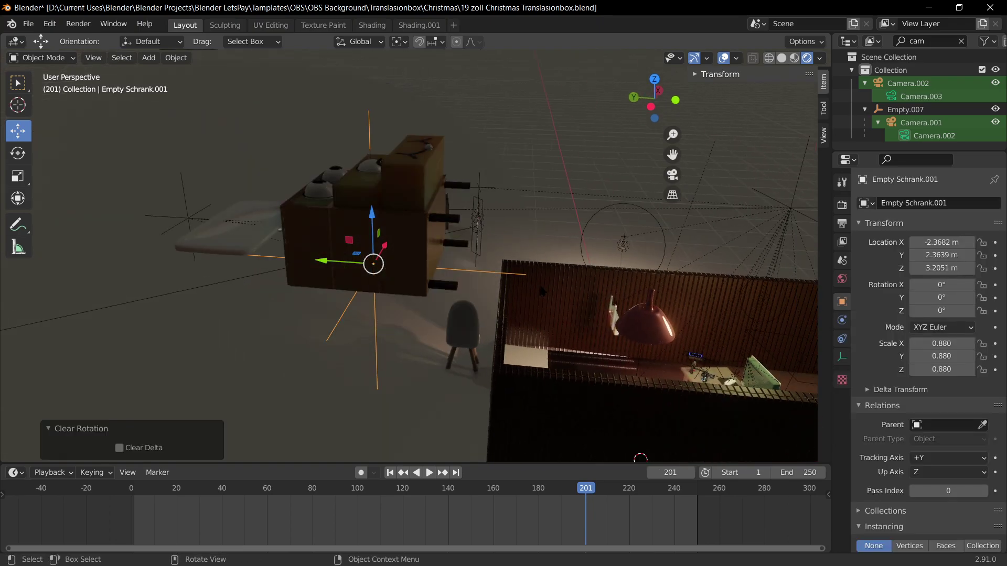
{"action": "type", "text": "rx90"}
{"action": "key", "text": "Return"}
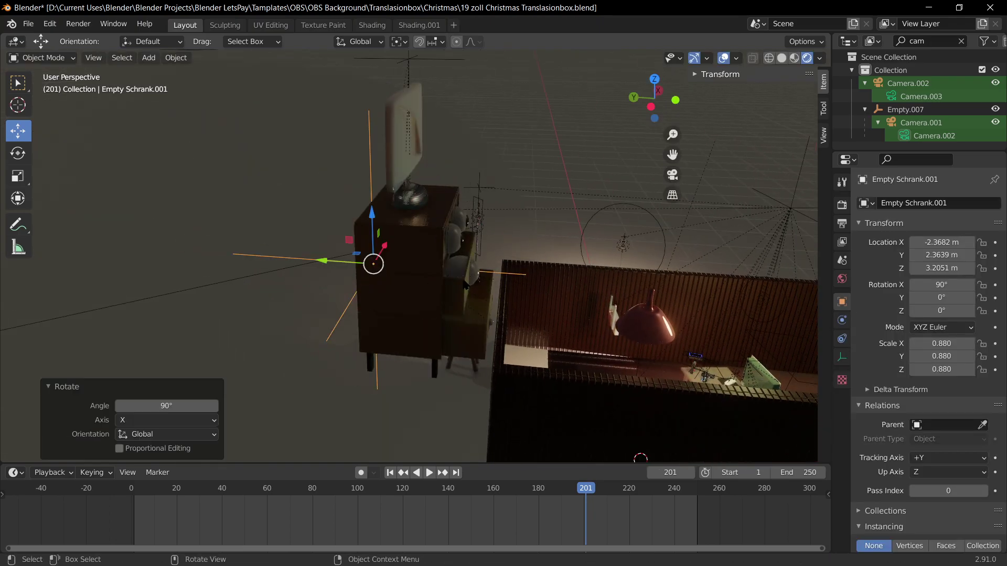
{"action": "middle_click_drag", "start_coordinate": [544, 298], "coordinate": [516, 245]}
{"action": "key", "text": "ctrl+z"}
{"action": "key", "text": "ctrl+z"}
Step: Clear the rotation of the cabinet's empty and rotate it 90° about the X axis so the cabinet stands upright
{"action": "key", "text": "alt+r"}
{"action": "type", "text": "rx"}
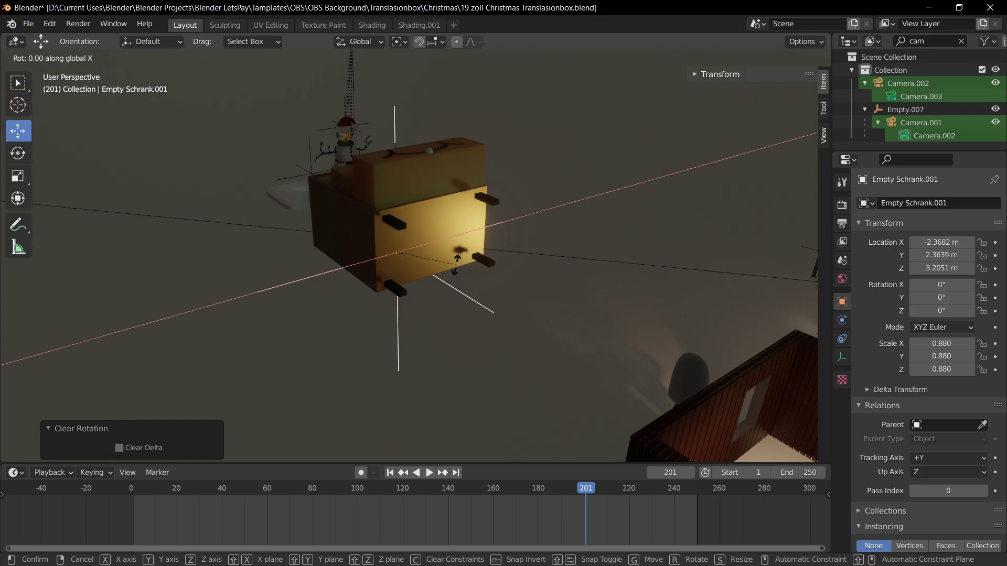
{"action": "type", "text": "90"}
{"action": "key", "text": "Return"}
{"action": "mouse_move", "coordinate": [583, 363]}
{"action": "middle_mouse_down"}
{"action": "mouse_move", "coordinate": [496, 363]}
{"action": "mouse_move", "coordinate": [345, 408]}
{"action": "mouse_move", "coordinate": [290, 391]}
{"action": "mouse_move", "coordinate": [536, 369]}
{"action": "mouse_move", "coordinate": [596, 342]}
{"action": "mouse_move", "coordinate": [566, 338]}
{"action": "mouse_move", "coordinate": [568, 322]}
{"action": "mouse_move", "coordinate": [610, 323]}
{"action": "mouse_move", "coordinate": [592, 370]}
{"action": "mouse_move", "coordinate": [586, 322]}
{"action": "mouse_move", "coordinate": [498, 341]}
{"action": "mouse_move", "coordinate": [571, 361]}
{"action": "mouse_move", "coordinate": [574, 378]}
{"action": "middle_mouse_up"}
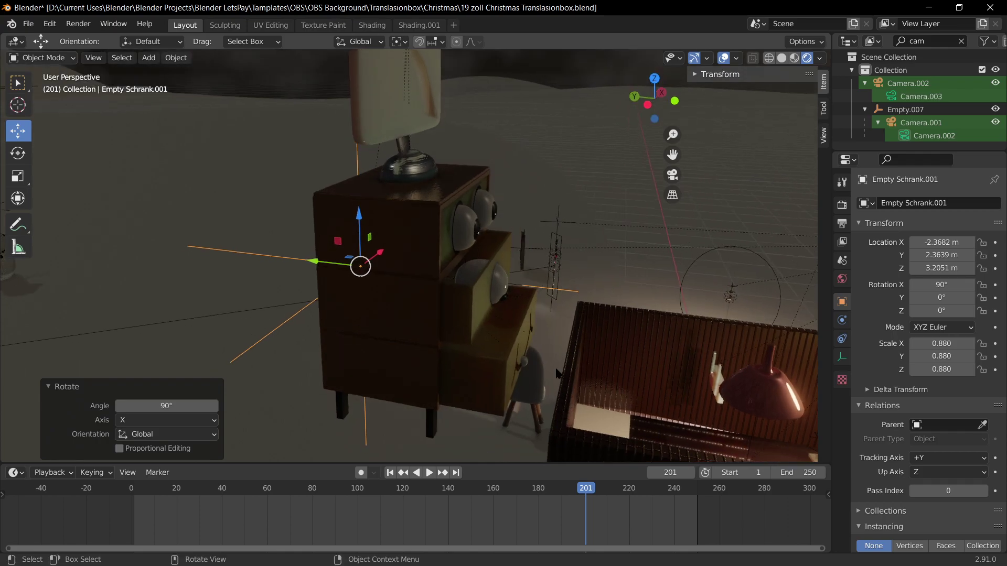
Step: Slide the bottom drawer about 0.25 m and the middle drawer about 0.11 m along Y, closing both into the cabinet
{"action": "left_click", "coordinate": [507, 380]}
{"action": "key", "text": "g"}
{"action": "key", "text": "y"}
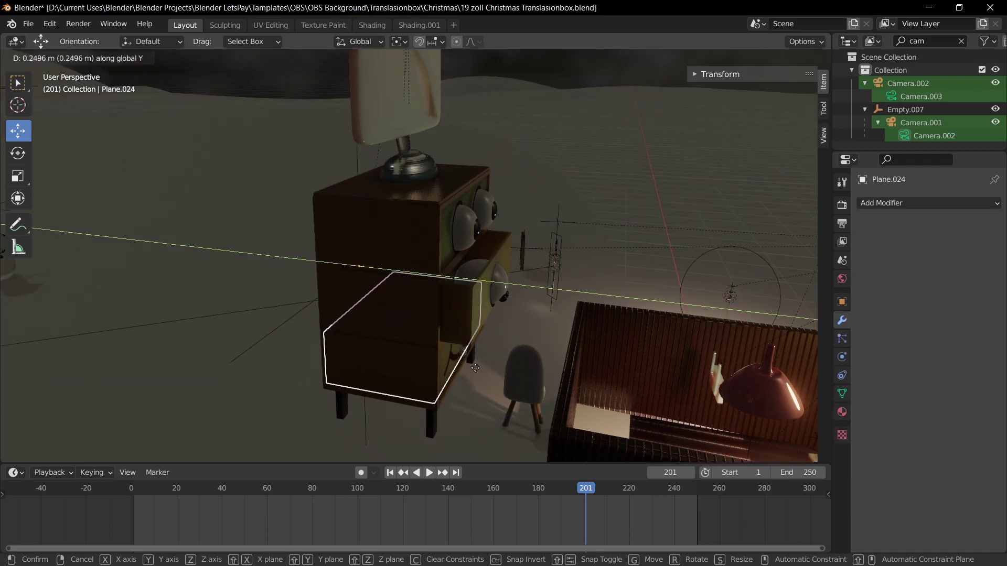
{"action": "left_click", "coordinate": [477, 367]}
{"action": "key", "text": "shift+d"}
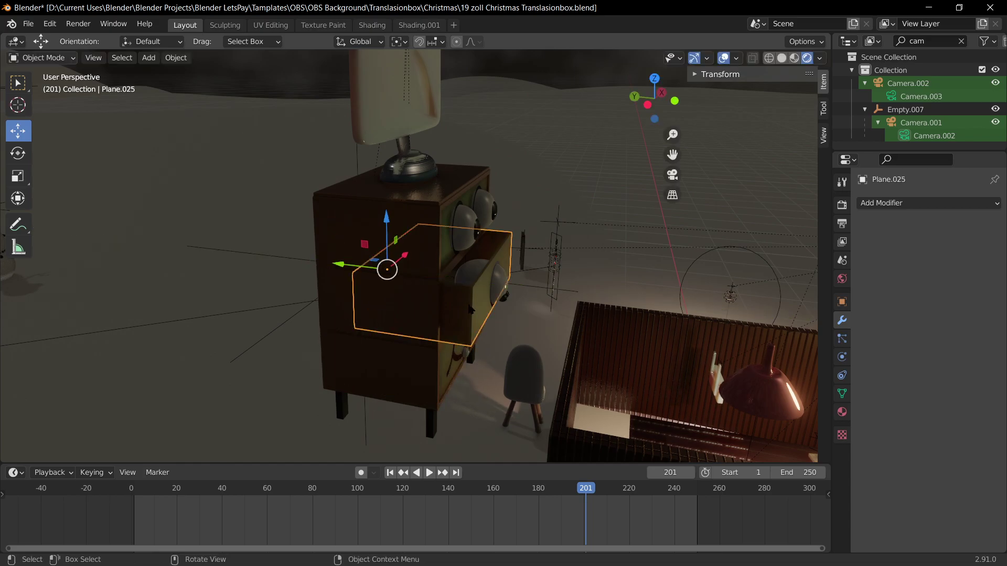
{"action": "key", "text": "y"}
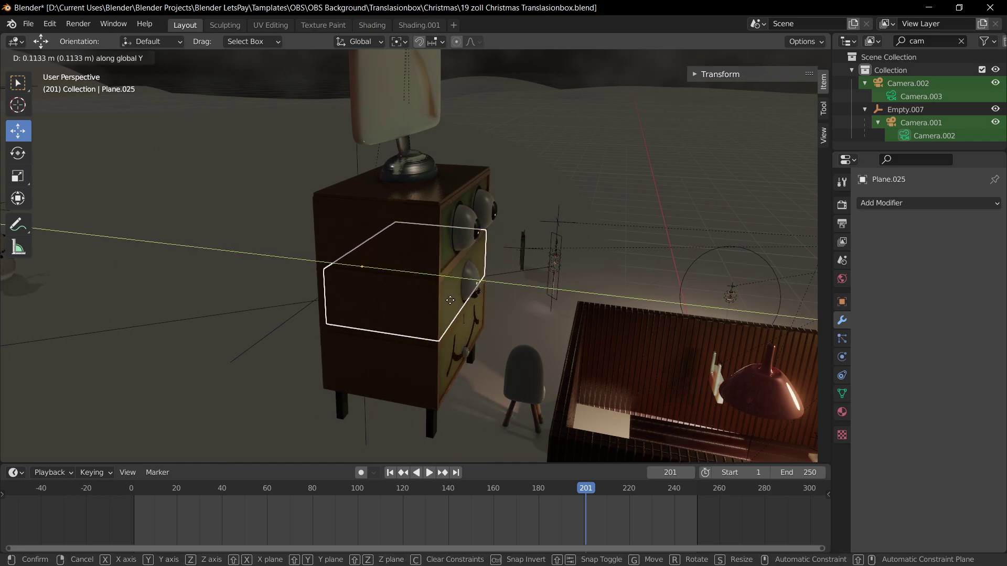
{"action": "left_click", "coordinate": [449, 299]}
{"action": "middle_click_drag", "start_coordinate": [494, 264], "coordinate": [388, 252]}
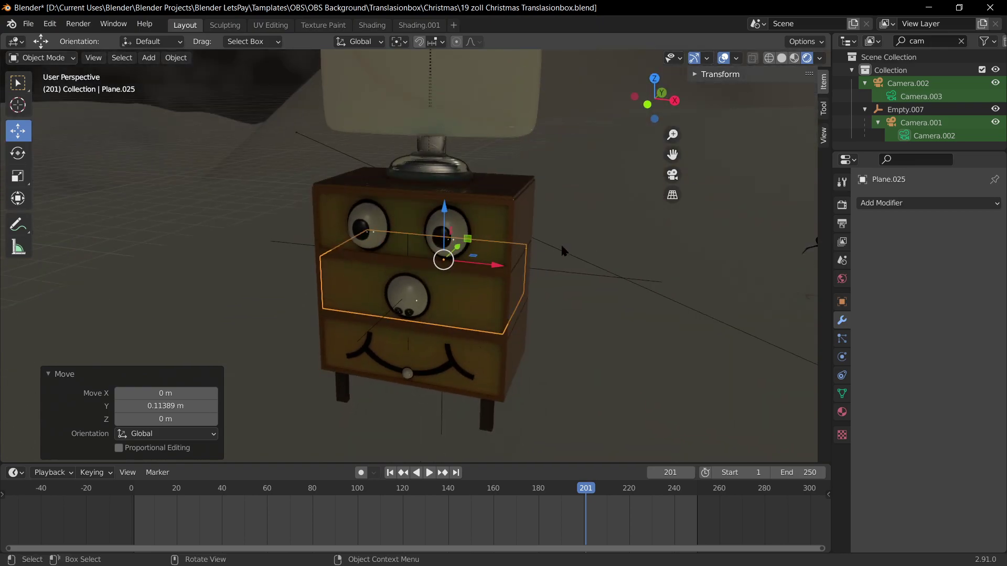
Step: Lower the whole cabinet about 2.67 m along Z using its controlling empty
{"action": "left_click", "coordinate": [580, 230]}
{"action": "scroll", "coordinate": [580, 235], "scroll_direction": "down", "scroll_amount": 5}
{"action": "middle_click_drag", "start_coordinate": [478, 295], "coordinate": [343, 281]}
{"action": "left_click", "coordinate": [341, 274]}
{"action": "scroll", "coordinate": [418, 317], "scroll_direction": "down", "scroll_amount": 1}
{"action": "key", "text": "g"}
{"action": "key", "text": "z"}
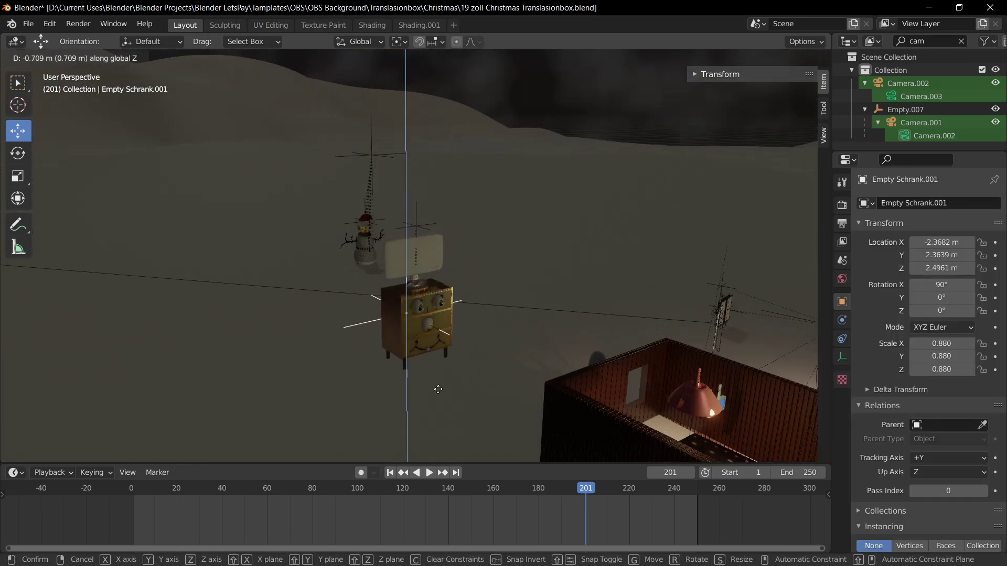
{"action": "key", "text": "Escape"}
{"action": "middle_click_drag", "start_coordinate": [527, 402], "coordinate": [310, 251]}
{"action": "key", "text": "g"}
{"action": "key", "text": "z"}
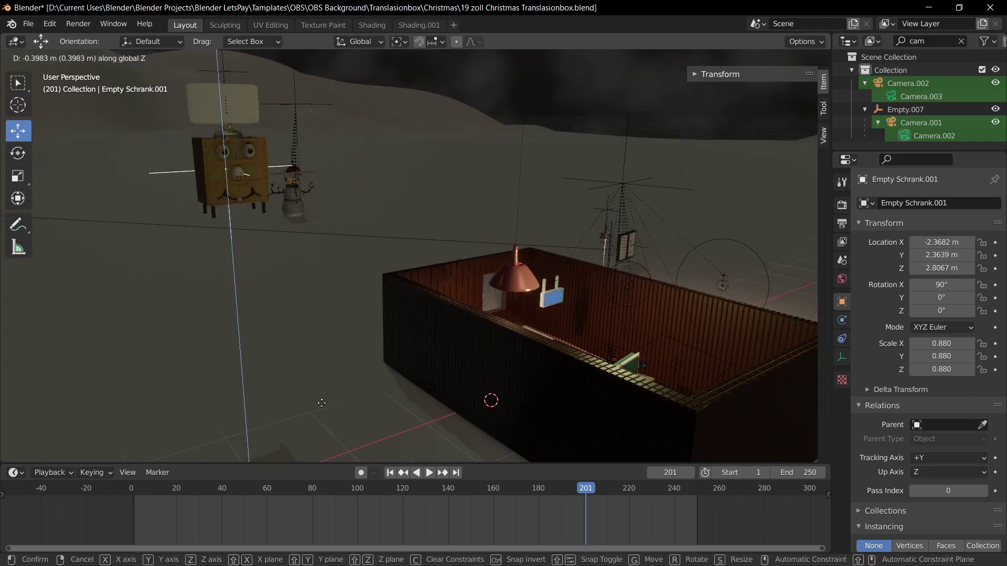
{"action": "key", "text": "Return"}
Step: Move the cabinet into the room, about -1.31 m along Y and 2.69 m along X, and check it in the camera view
{"action": "key", "text": "g"}
{"action": "key", "text": "y"}
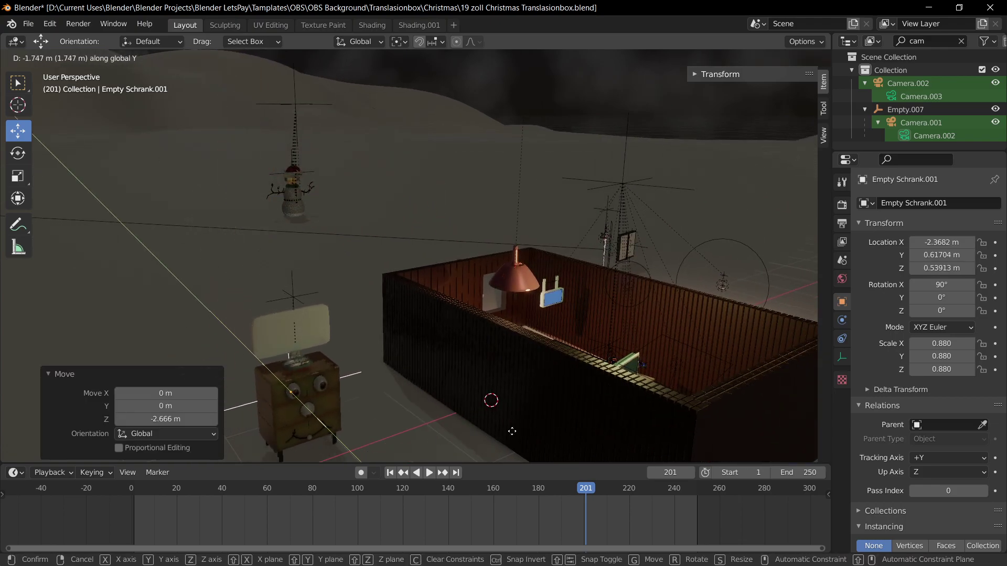
{"action": "key", "text": "Return"}
{"action": "key", "text": "g"}
{"action": "key", "text": "x"}
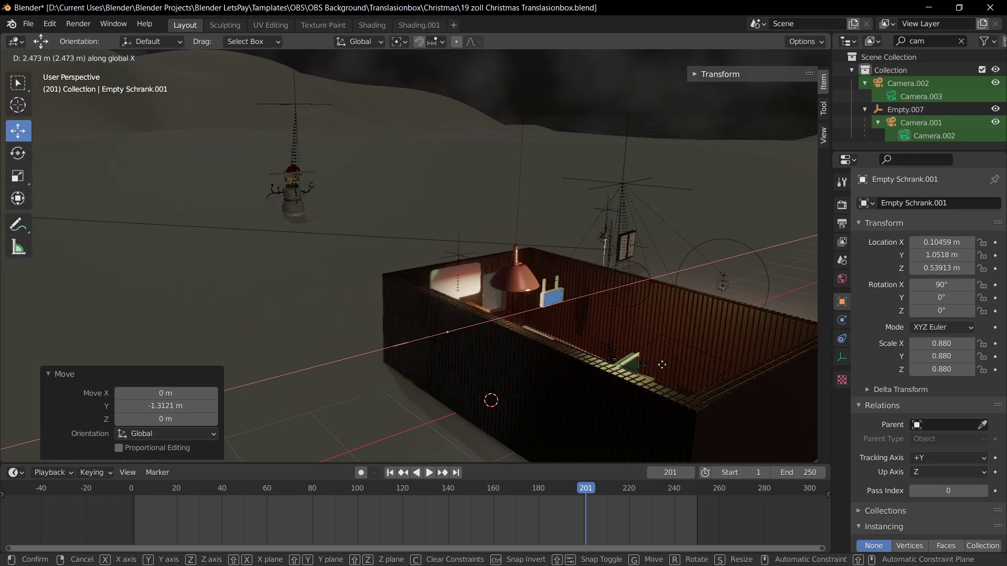
{"action": "key", "text": "Return"}
{"action": "key", "text": "KP_0"}
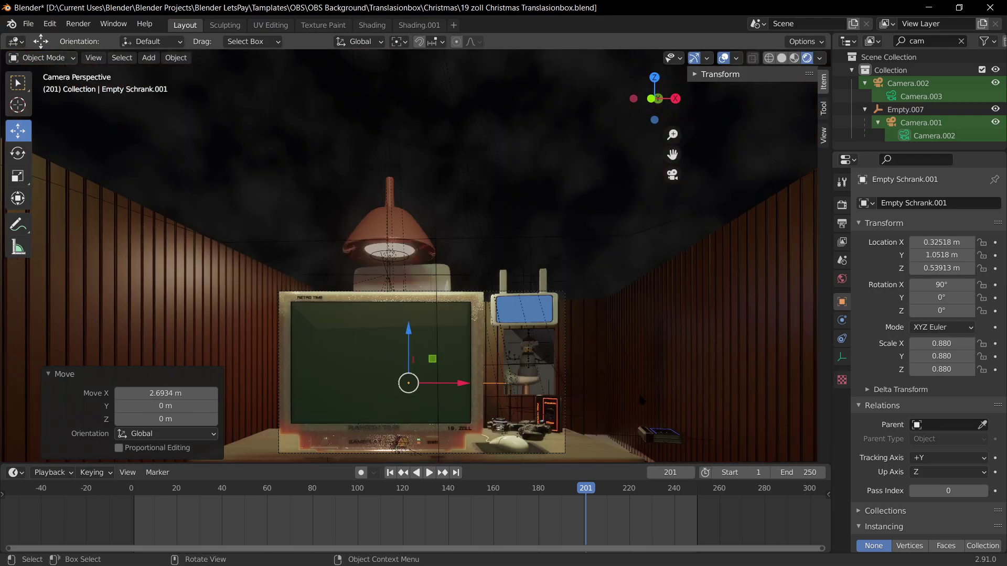
Step: Scale the cabinet by about 0.542 and shift it along X toward the window
{"action": "key", "text": "KP_0"}
{"action": "key", "text": "s"}
{"action": "key", "text": "Return"}
{"action": "key", "text": "g"}
{"action": "key", "text": "x"}
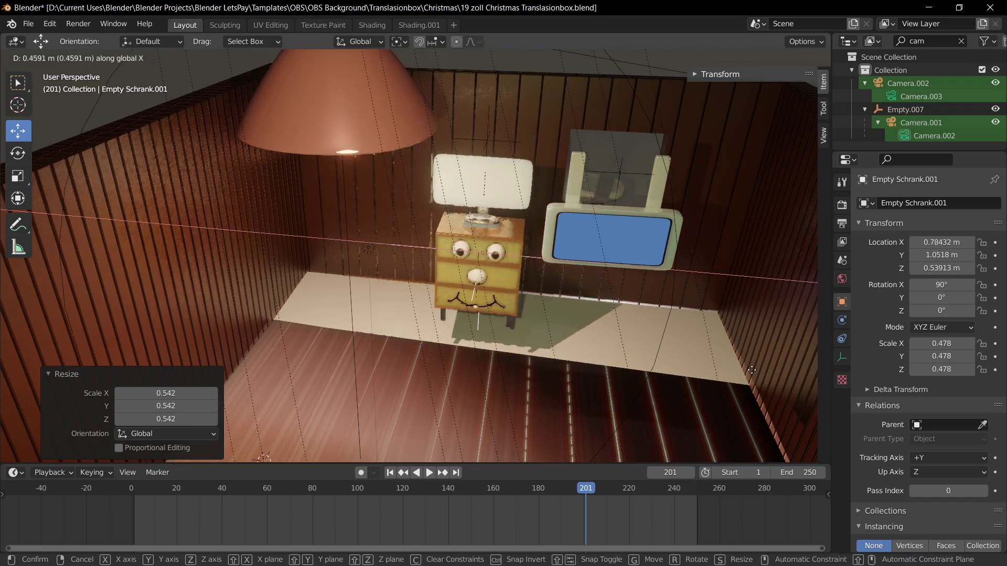
{"action": "left_click", "coordinate": [690, 366]}
{"action": "middle_click_drag", "start_coordinate": [665, 406], "coordinate": [676, 376]}
Step: In the camera view, shift the cabinet along X to about 1.52 m and lower it about 0.12 m
{"action": "key", "text": "KP_0"}
{"action": "key", "text": "g"}
{"action": "key", "text": "x"}
{"action": "left_click", "coordinate": [5, 363]}
{"action": "key", "text": "g"}
{"action": "left_click", "coordinate": [3, 377]}
Step: Try the cabinet at a larger scale of about 0.577 and turned about 15° around Z
{"action": "key", "text": "s"}
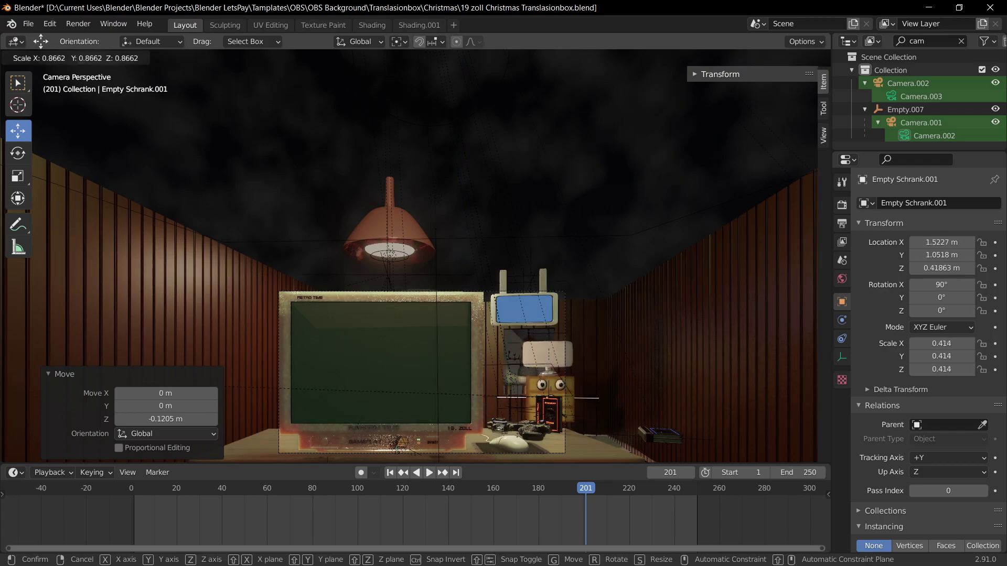
{"action": "left_click", "coordinate": [774, 327]}
{"action": "key", "text": "g"}
{"action": "key", "text": "x"}
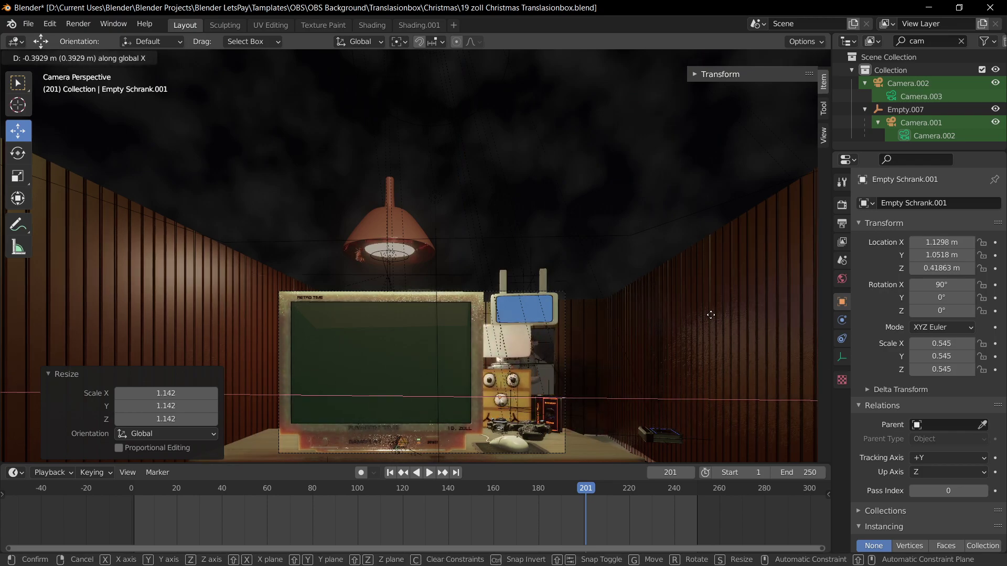
{"action": "right_click", "coordinate": [740, 314]}
{"action": "key", "text": "s"}
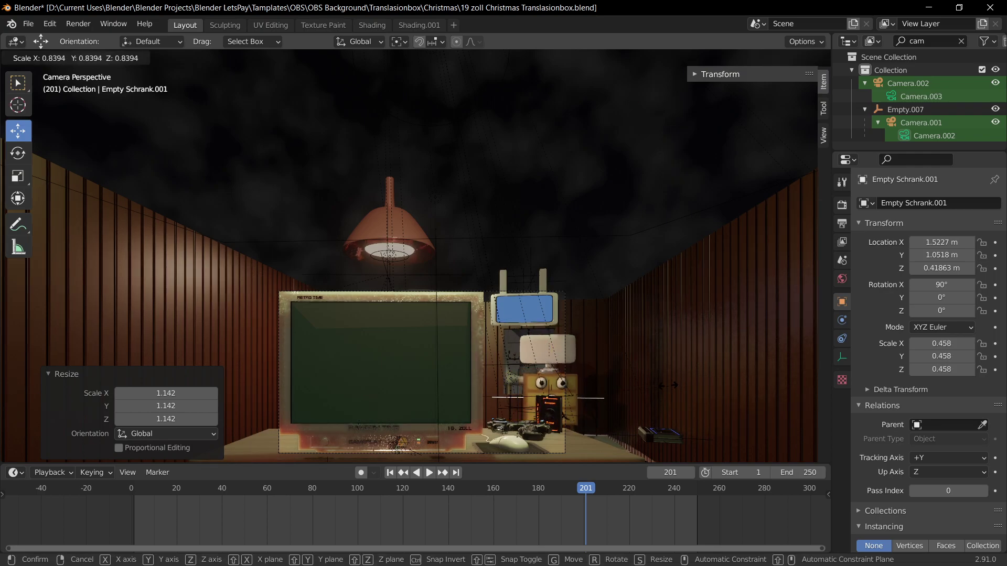
{"action": "left_click", "coordinate": [699, 385]}
{"action": "key", "text": "r"}
{"action": "key", "text": "z"}
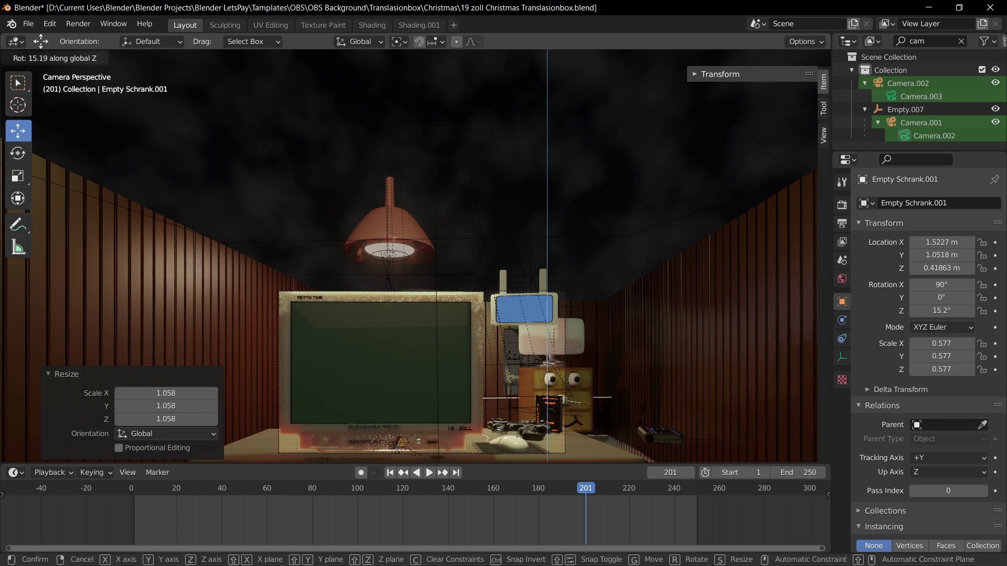
{"action": "key", "text": "Escape"}
Step: Scale the cabinet down to about 0.397 and lower it to about 0.285 m in Z
{"action": "key", "text": "s"}
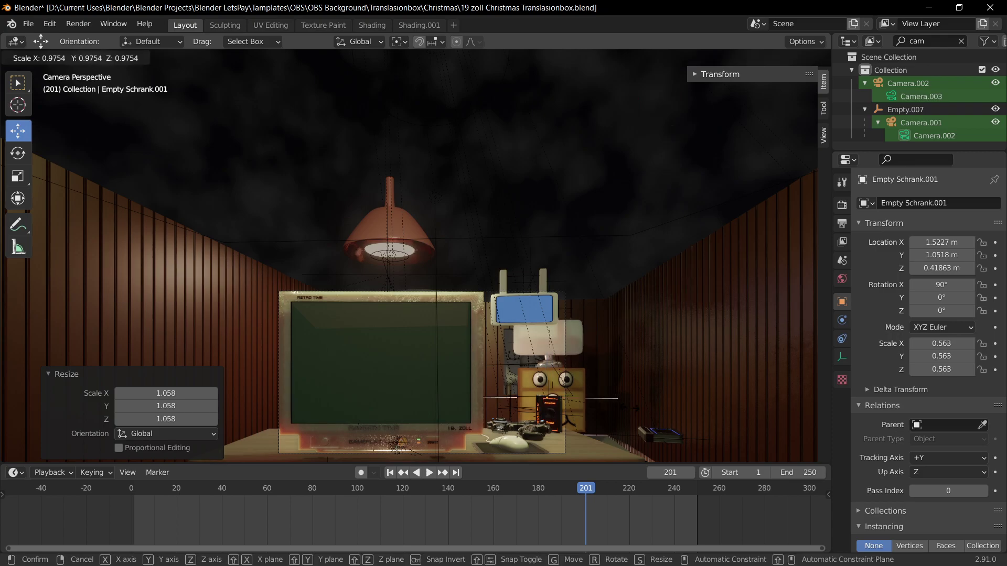
{"action": "left_click", "coordinate": [598, 386]}
{"action": "key", "text": "g"}
{"action": "key", "text": "z"}
{"action": "left_click", "coordinate": [600, 384]}
Step: Shift the cabinet along X to about 1.20 m so it stands beside the retro TV in the camera view
{"action": "key", "text": "g"}
{"action": "key", "text": "x"}
{"action": "left_click", "coordinate": [561, 389]}
{"action": "key", "text": "g"}
{"action": "key", "text": "x"}
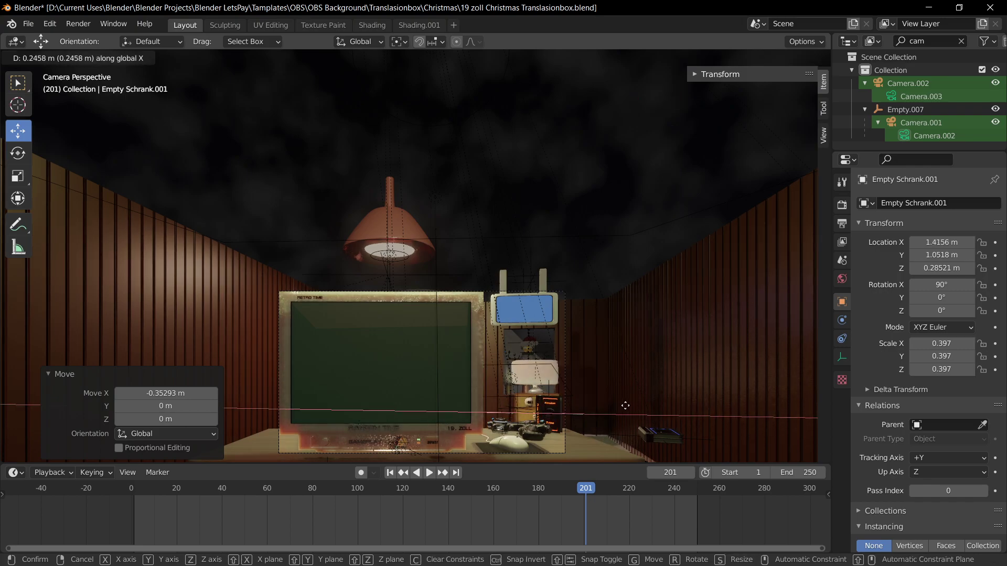
{"action": "left_click", "coordinate": [602, 400]}
{"action": "scroll", "coordinate": [602, 400], "scroll_direction": "up", "scroll_amount": 5}
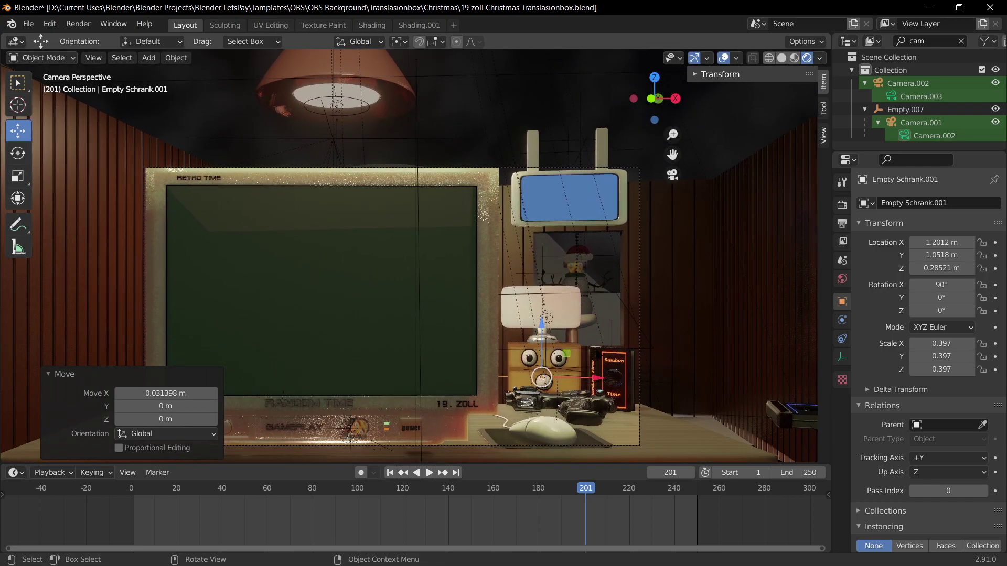
{"action": "left_click", "coordinate": [553, 273]}
{"action": "left_click", "coordinate": [553, 274]}
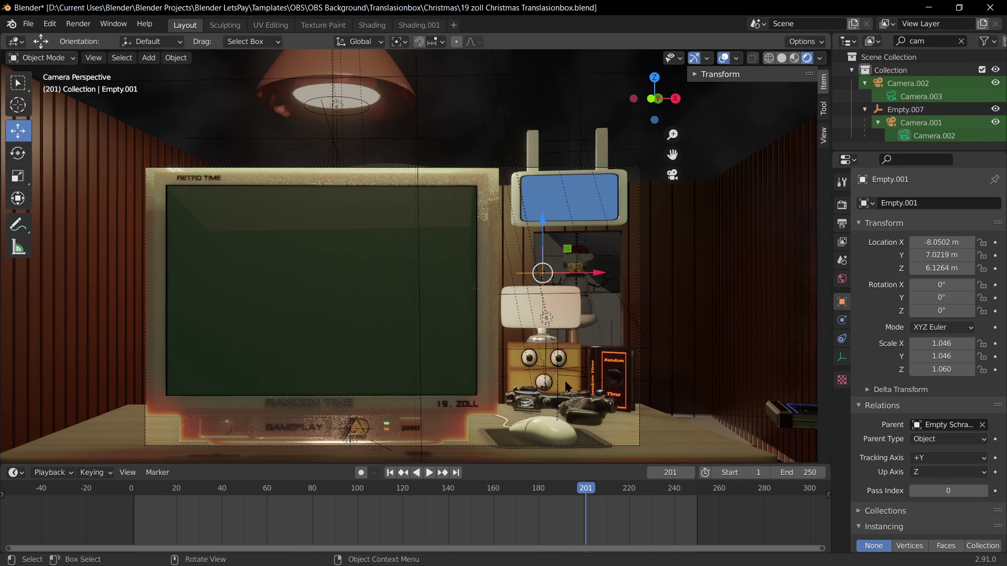
{"action": "left_click", "coordinate": [681, 332]}
{"action": "left_click", "coordinate": [544, 312]}
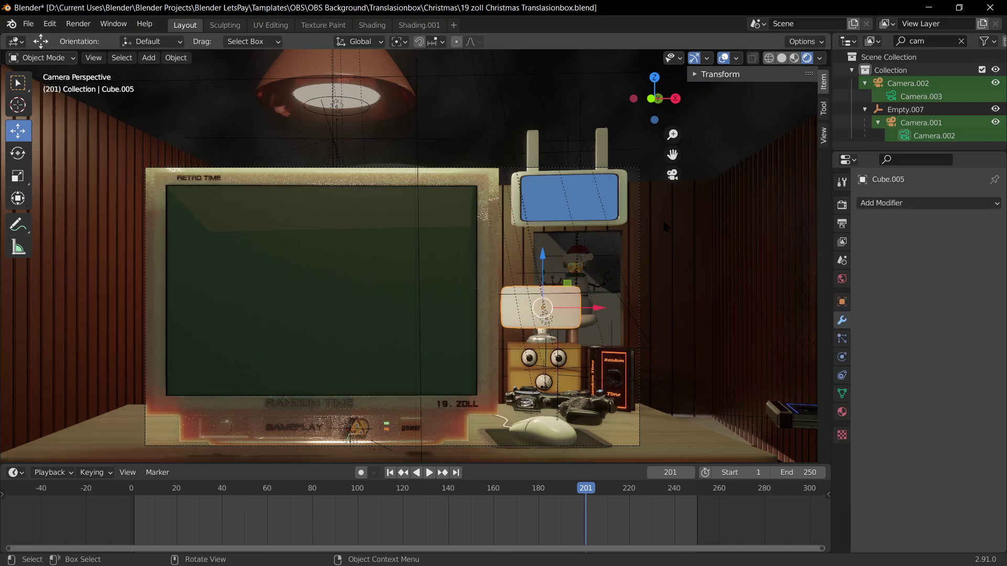
{"action": "left_click", "coordinate": [566, 282]}
Step: Move the large black TV with the blue screen about 17.75 m along Y to the room, using its empty
{"action": "middle_click_drag", "start_coordinate": [566, 282], "coordinate": [485, 325]}
{"action": "scroll", "coordinate": [604, 329], "scroll_direction": "down", "scroll_amount": 5}
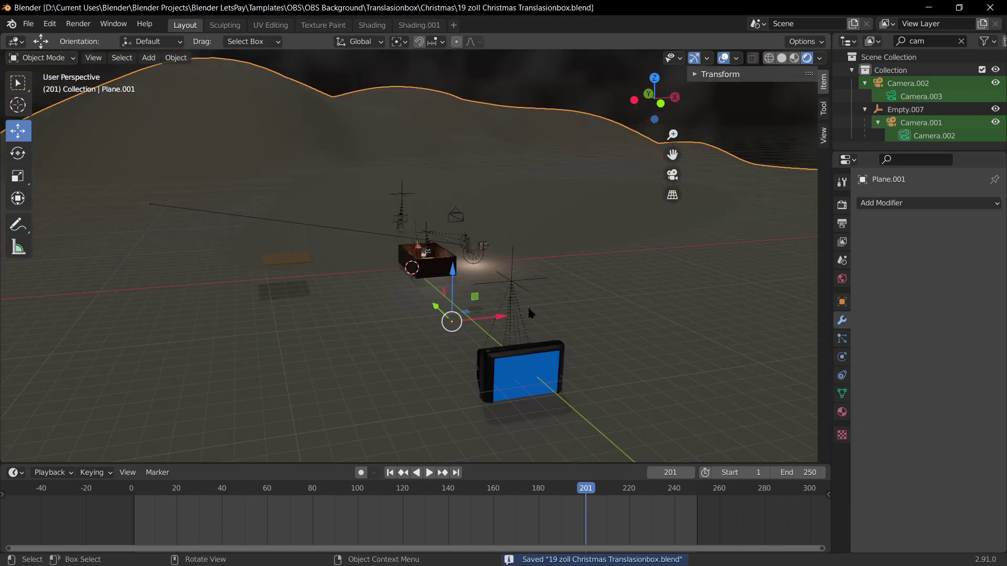
{"action": "middle_click_drag", "start_coordinate": [527, 306], "coordinate": [579, 322]}
{"action": "middle_click_drag", "start_coordinate": [580, 322], "coordinate": [452, 271], "text": "shift"}
{"action": "scroll", "coordinate": [618, 228], "scroll_direction": "up", "scroll_amount": 3}
{"action": "left_click", "coordinate": [781, 209]}
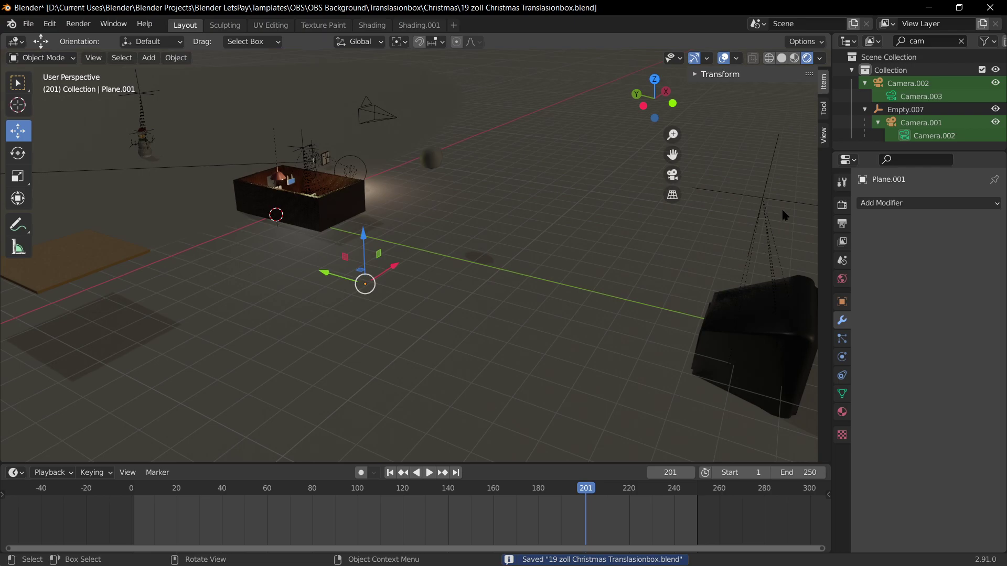
{"action": "key", "text": "g"}
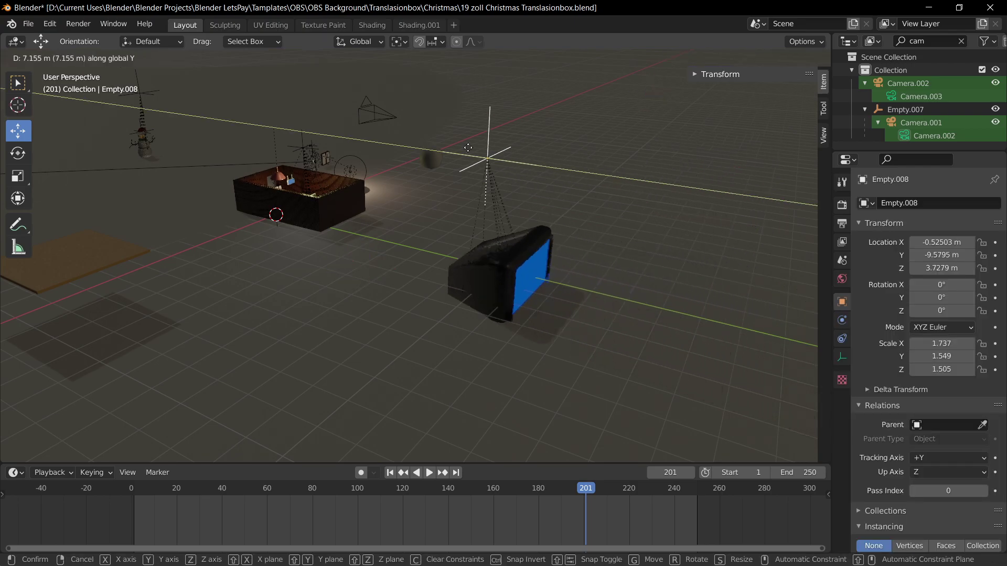
{"action": "left_click", "coordinate": [240, 152]}
Step: Scale the black TV by about 0.328
{"action": "key", "text": "s"}
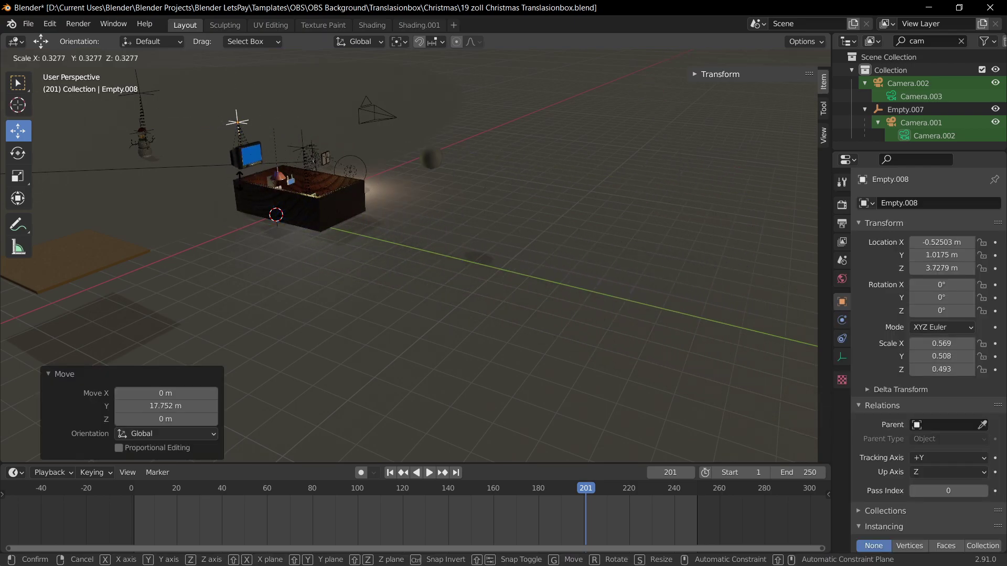
{"action": "key", "text": "Return"}
{"action": "key", "text": "KP_Decimal"}
{"action": "middle_click_drag", "start_coordinate": [478, 331], "coordinate": [369, 77]}
{"action": "scroll", "coordinate": [395, 292], "scroll_direction": "down", "scroll_amount": 2}
{"action": "scroll", "coordinate": [369, 77], "scroll_direction": "down", "scroll_amount": 5}
{"action": "key", "text": "g"}
{"action": "key", "text": "z"}
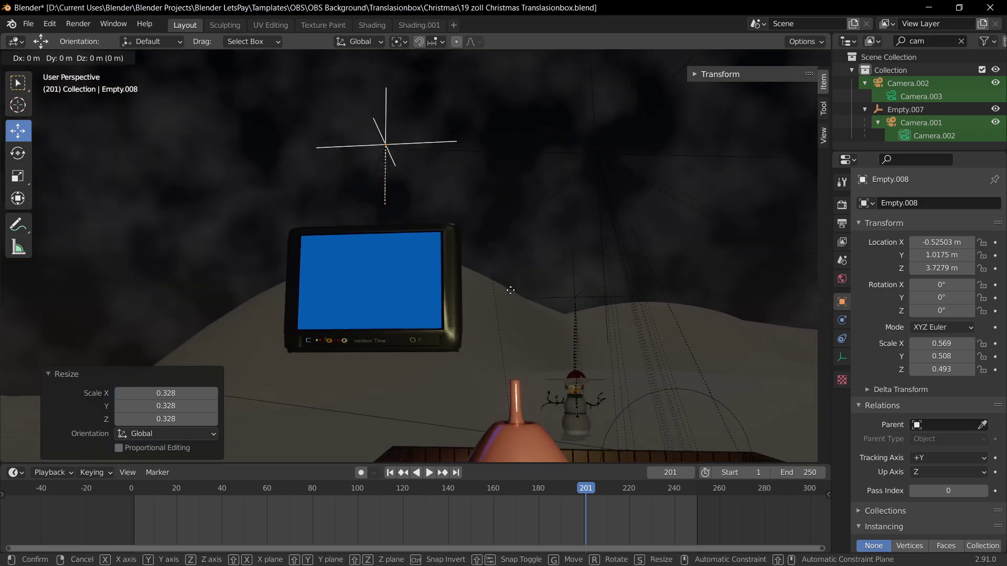
{"action": "right_click", "coordinate": [523, 277]}
Step: Move the table lamp on top of the cabinet about 2.98 m along X, out of the room
{"action": "middle_click_drag", "start_coordinate": [461, 357], "coordinate": [485, 278], "text": "shift"}
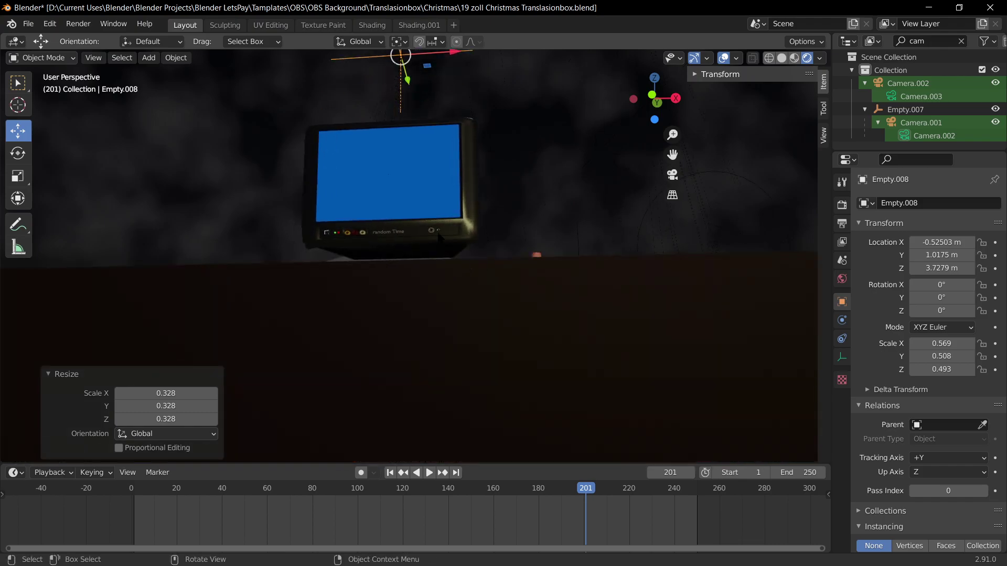
{"action": "scroll", "coordinate": [607, 246], "scroll_direction": "up", "scroll_amount": 3}
{"action": "scroll", "coordinate": [515, 297], "scroll_direction": "down", "scroll_amount": 3}
{"action": "middle_click_drag", "start_coordinate": [606, 247], "coordinate": [370, 228]}
{"action": "middle_click_drag", "start_coordinate": [368, 317], "coordinate": [385, 195]}
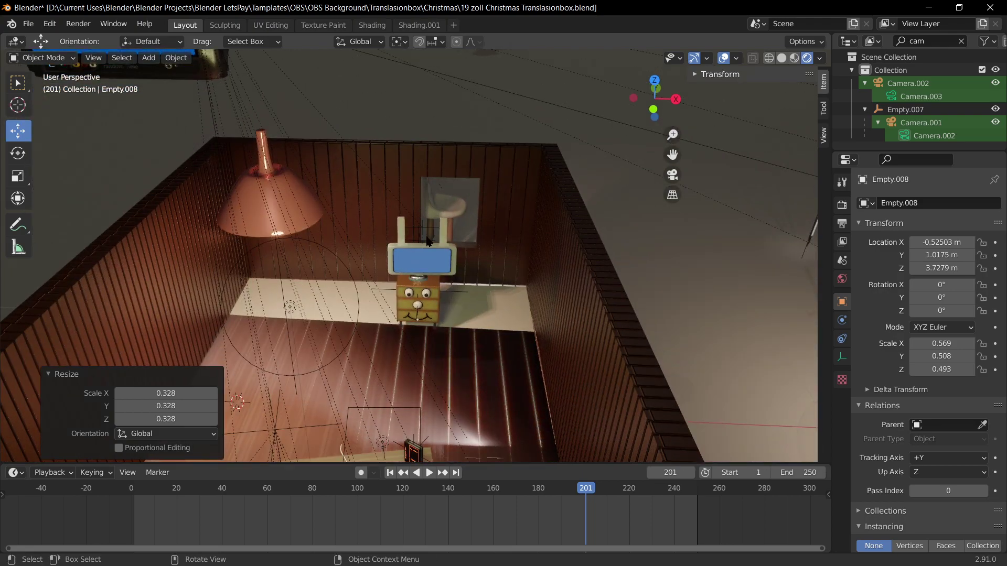
{"action": "left_click", "coordinate": [427, 241]}
{"action": "middle_click_drag", "start_coordinate": [427, 240], "coordinate": [488, 225]}
{"action": "key", "text": "g"}
{"action": "key", "text": "x"}
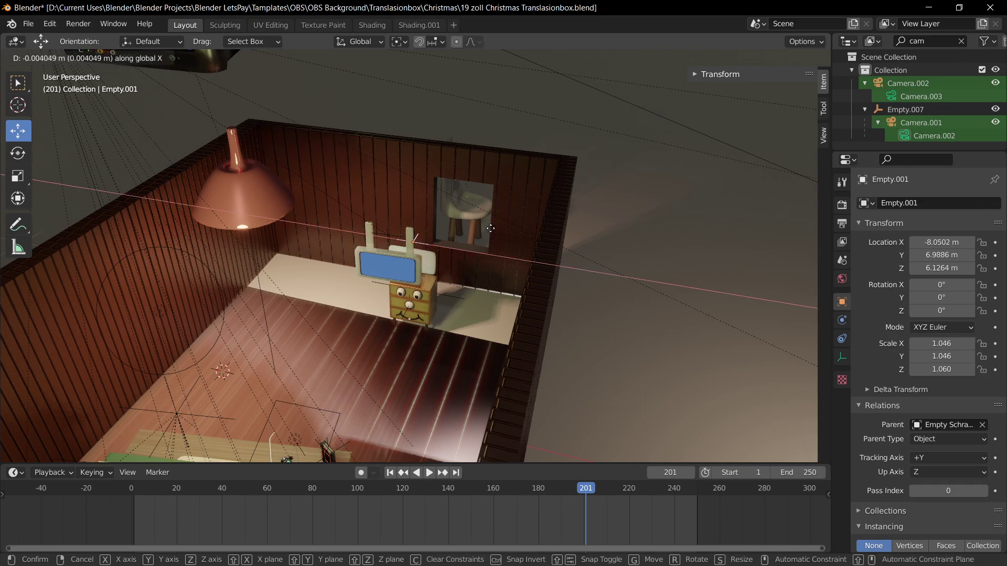
{"action": "left_click", "coordinate": [116, 306]}
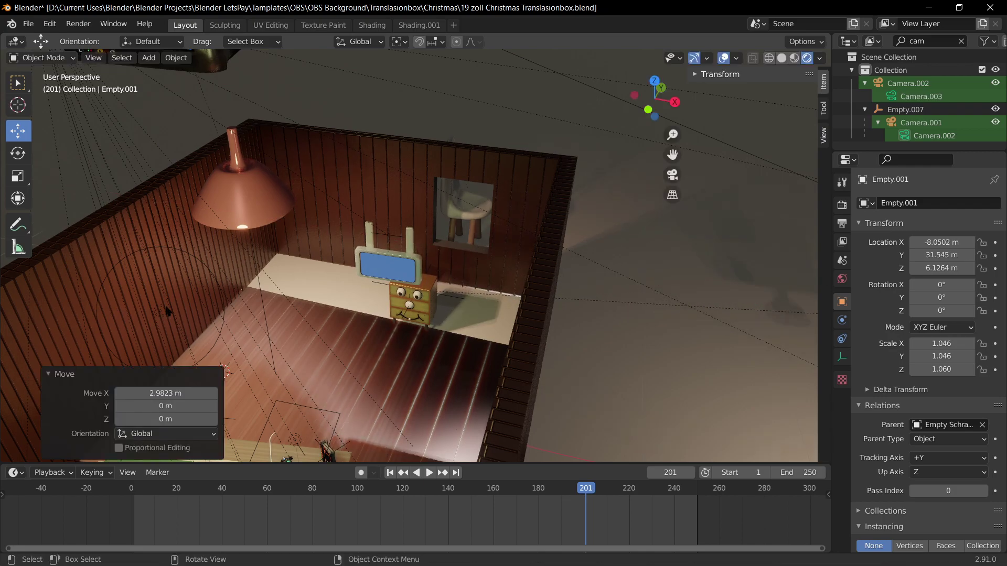
Step: Raise the small hanging blue screen about 1.37 m along Z, above the room
{"action": "left_click", "coordinate": [391, 240]}
{"action": "key", "text": "g"}
{"action": "key", "text": "z"}
{"action": "left_click", "coordinate": [414, 414]}
{"action": "scroll", "coordinate": [414, 414], "scroll_direction": "down", "scroll_amount": 4}
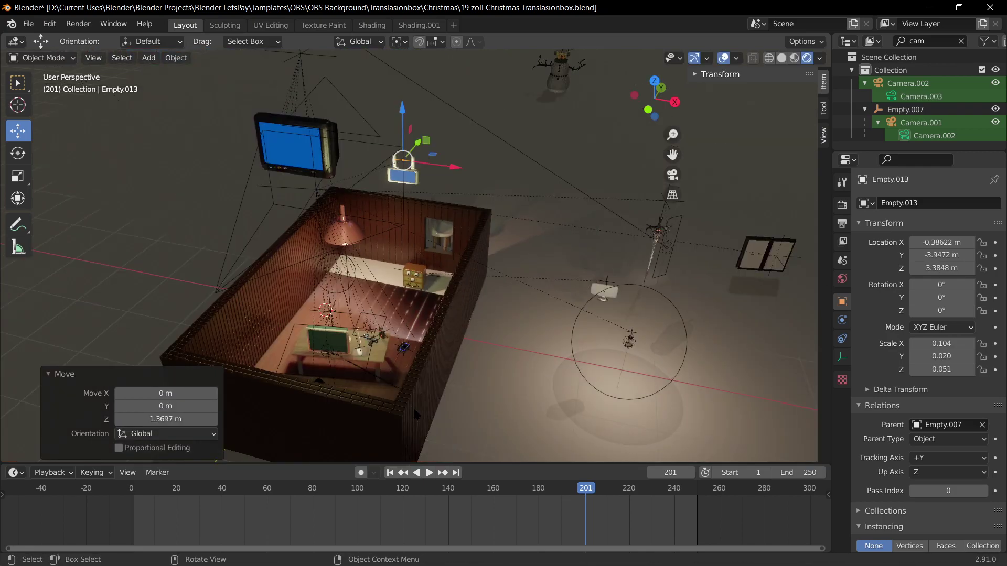
Step: Move the black TV about 1.52 m along X so it is above the cabinet
{"action": "left_click", "coordinate": [304, 55]}
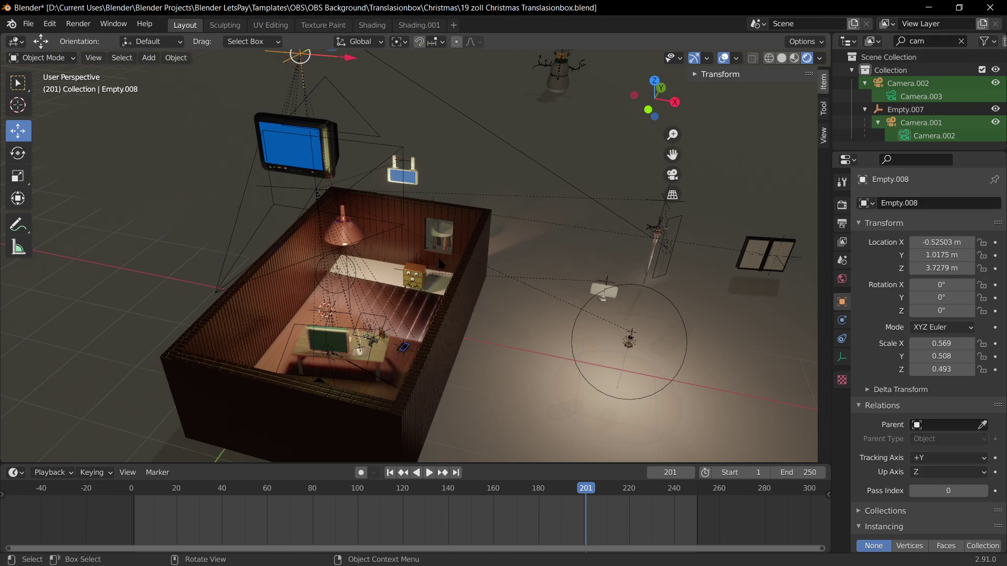
{"action": "key", "text": "g"}
{"action": "key", "text": "x"}
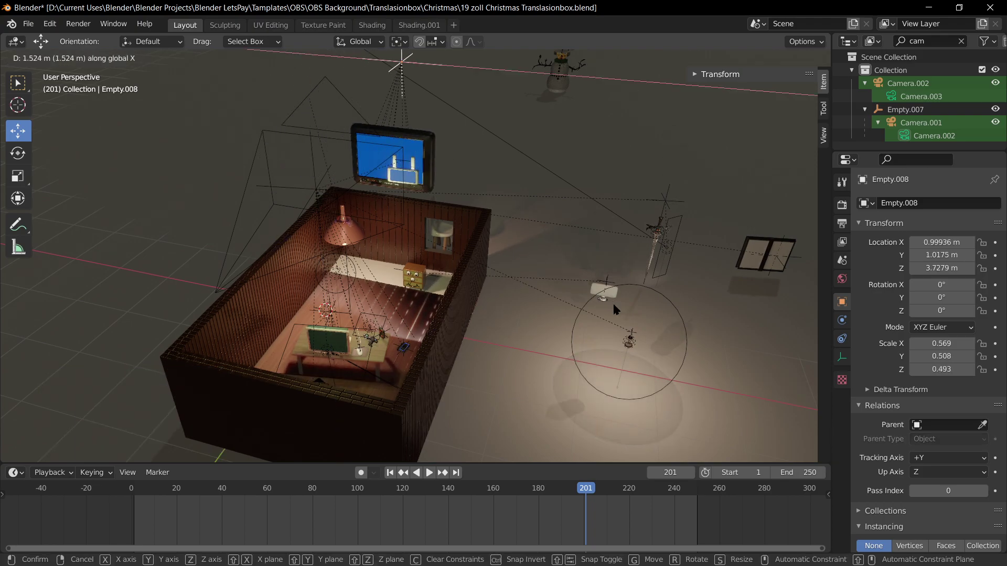
{"action": "left_click", "coordinate": [616, 310]}
Step: Scale the black TV down to about 0.455 × 0.406 × 0.394 and lower it about 1.62 m into the room
{"action": "key", "text": "s"}
{"action": "left_click", "coordinate": [577, 258]}
{"action": "key", "text": "g"}
{"action": "key", "text": "z"}
{"action": "left_click", "coordinate": [587, 374]}
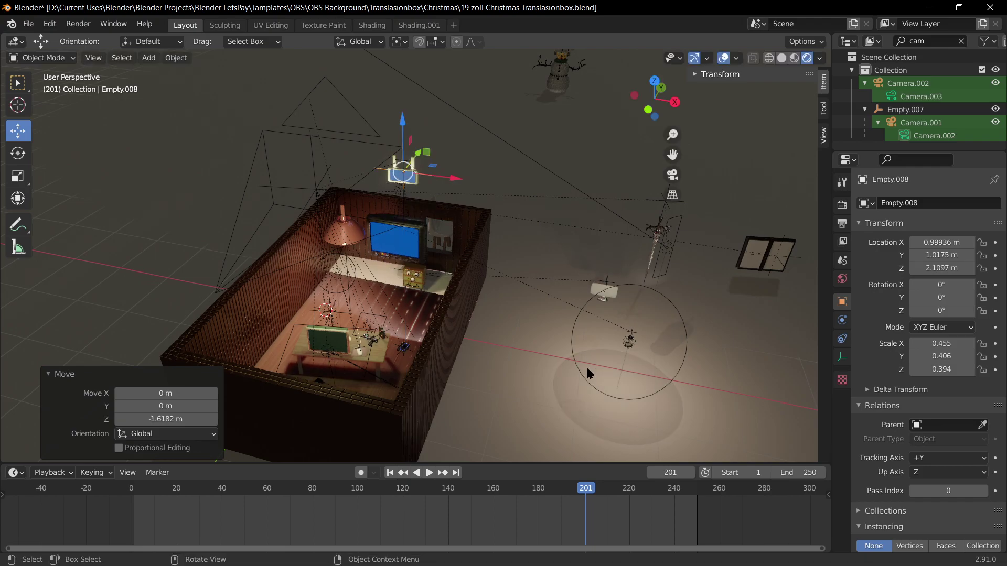
Step: Scale the black TV down to about 0.211 × 0.188 × 0.183 and move it about 0.18 m along X over the cabinet
{"action": "key", "text": "KP_0"}
{"action": "middle_click_drag", "start_coordinate": [638, 297], "coordinate": [472, 236]}
{"action": "key", "text": "s"}
{"action": "left_click", "coordinate": [405, 231]}
{"action": "key", "text": "g"}
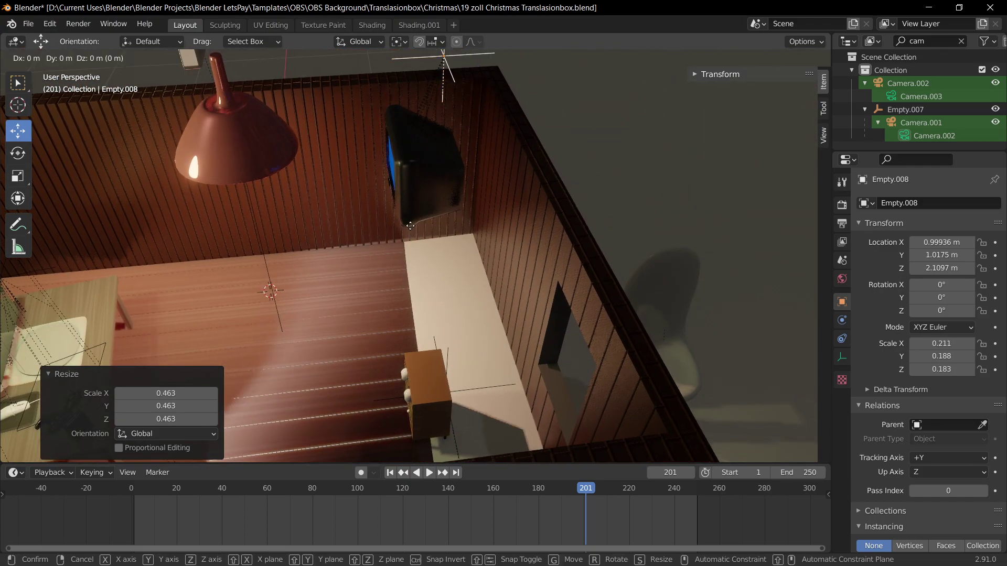
{"action": "key", "text": "y"}
{"action": "right_click", "coordinate": [489, 337]}
{"action": "middle_click_drag", "start_coordinate": [490, 337], "coordinate": [583, 279]}
{"action": "key", "text": "g"}
{"action": "key", "text": "x"}
{"action": "left_click", "coordinate": [613, 281]}
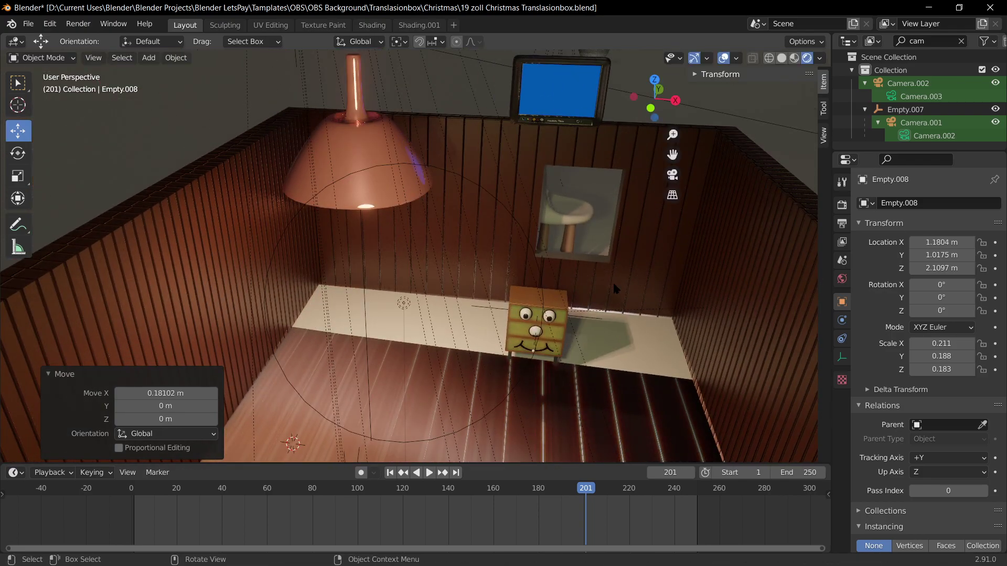
Step: Lower the black TV about 1.01 m onto the cabinet and scale it to about 0.194 × 0.173 × 0.168
{"action": "key", "text": "g"}
{"action": "key", "text": "z"}
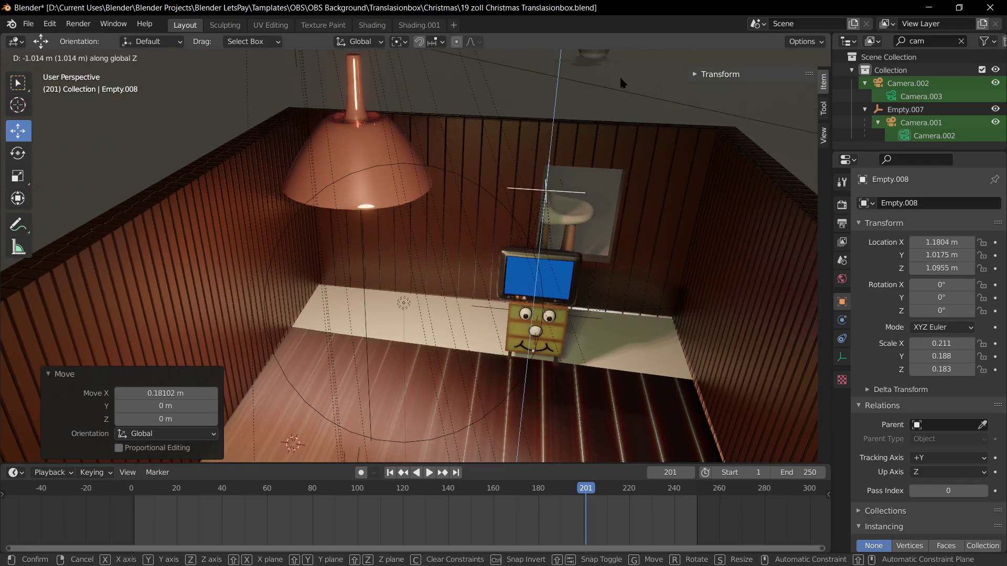
{"action": "left_click", "coordinate": [622, 86]}
{"action": "scroll", "coordinate": [608, 330], "scroll_direction": "up", "scroll_amount": 2}
{"action": "middle_click_drag", "start_coordinate": [609, 330], "coordinate": [490, 260], "text": "shift"}
{"action": "key", "text": "s"}
{"action": "left_click", "coordinate": [482, 252]}
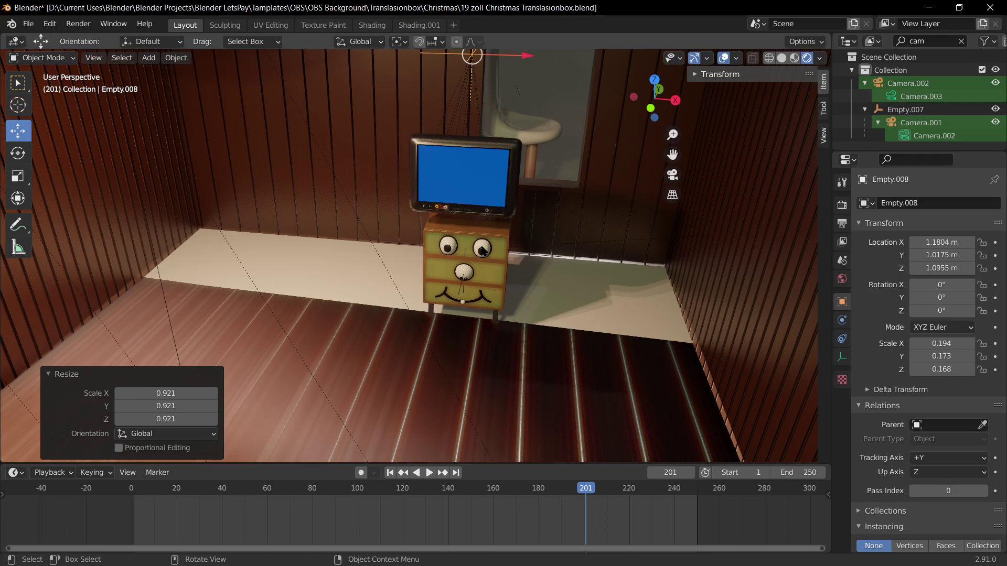
Step: Shift the black TV about 0.034 m along X and lower it about 0.04 m toward the cabinet top
{"action": "key", "text": "g"}
{"action": "key", "text": "x"}
{"action": "left_click", "coordinate": [488, 251]}
{"action": "key", "text": "g"}
{"action": "key", "text": "z"}
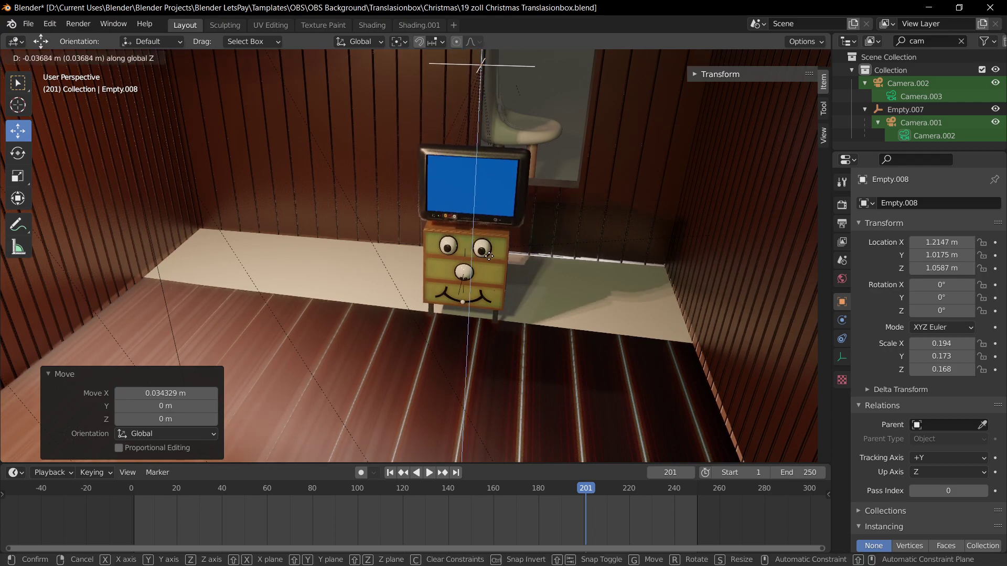
{"action": "left_click", "coordinate": [487, 259]}
Step: Fine-tune the black TV on the cabinet to about 1.207 m in X and 1.03 m in Z
{"action": "key", "text": "KP_Decimal"}
{"action": "middle_click_drag", "start_coordinate": [498, 341], "coordinate": [502, 141]}
{"action": "middle_click_drag", "start_coordinate": [475, 251], "coordinate": [475, 301]}
{"action": "scroll", "coordinate": [467, 225], "scroll_direction": "down", "scroll_amount": 8}
{"action": "scroll", "coordinate": [474, 304], "scroll_direction": "up", "scroll_amount": 4}
{"action": "key", "text": "g"}
{"action": "key", "text": "z"}
{"action": "left_click", "coordinate": [475, 324]}
{"action": "key", "text": "g"}
{"action": "key", "text": "x"}
{"action": "left_click", "coordinate": [470, 323]}
{"action": "key", "text": "g"}
{"action": "key", "text": "z"}
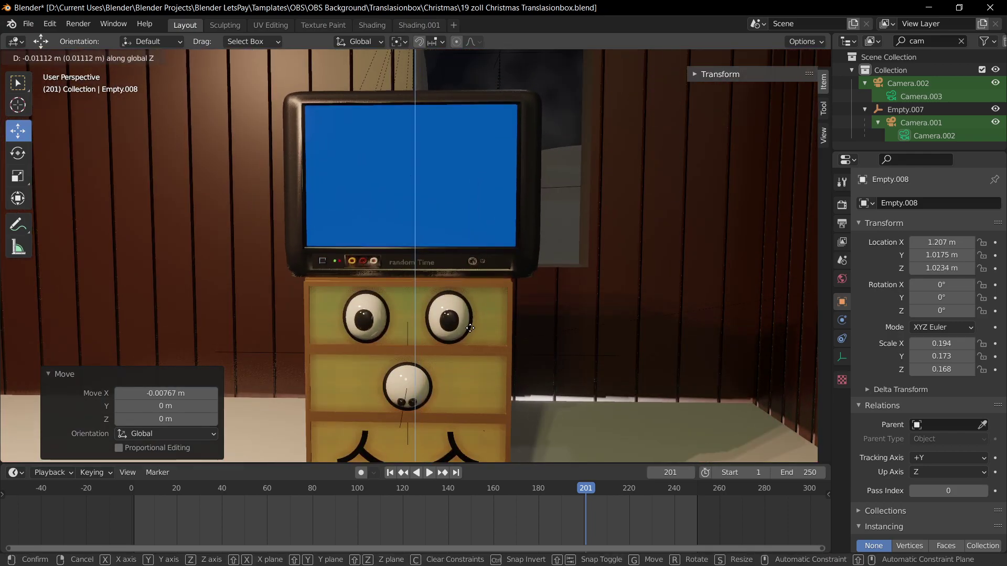
{"action": "left_click", "coordinate": [469, 325]}
Step: Parent the cabinet's empty to the black TV's empty as Object (Keep Transform)
{"action": "scroll", "coordinate": [469, 325], "scroll_direction": "up", "scroll_amount": 5}
{"action": "middle_click_drag", "start_coordinate": [472, 314], "coordinate": [454, 388], "text": "shift"}
{"action": "middle_click_drag", "start_coordinate": [603, 349], "coordinate": [515, 206]}
{"action": "scroll", "coordinate": [592, 393], "scroll_direction": "down", "scroll_amount": 7}
{"action": "scroll", "coordinate": [493, 196], "scroll_direction": "up", "scroll_amount": 3}
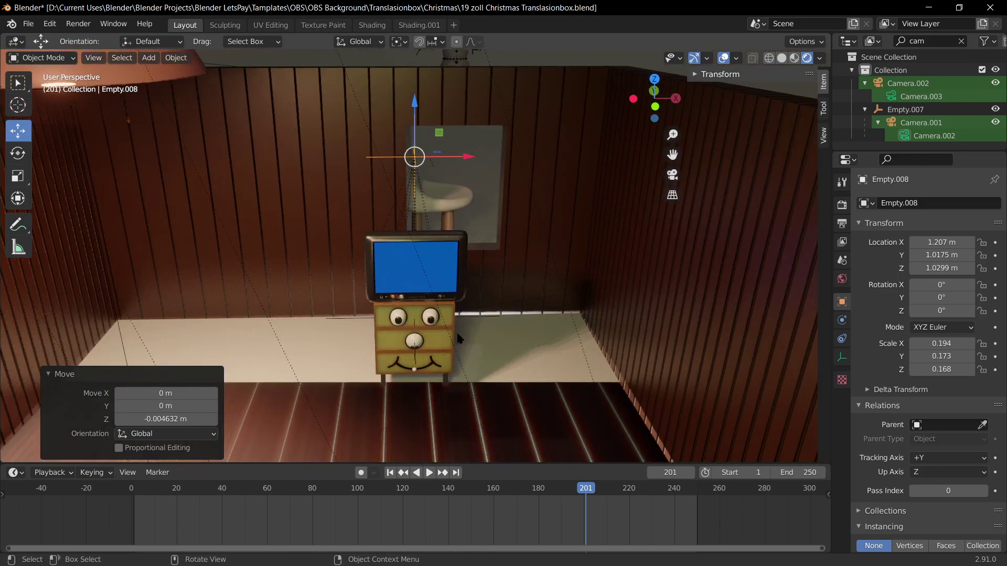
{"action": "left_click", "coordinate": [483, 317]}
{"action": "left_click", "coordinate": [485, 320]}
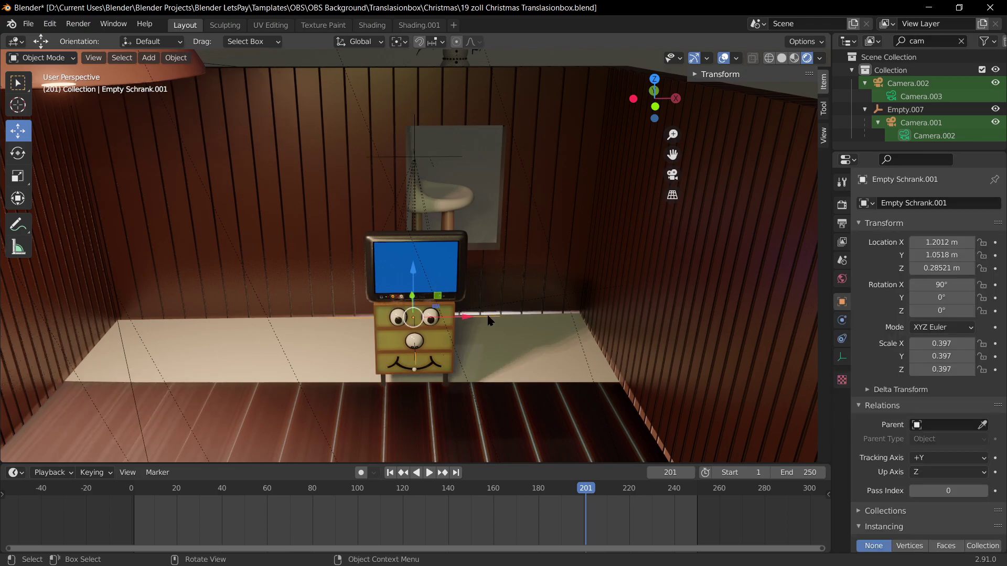
{"action": "left_click", "coordinate": [442, 156]}
{"action": "key", "text": "ctrl+p"}
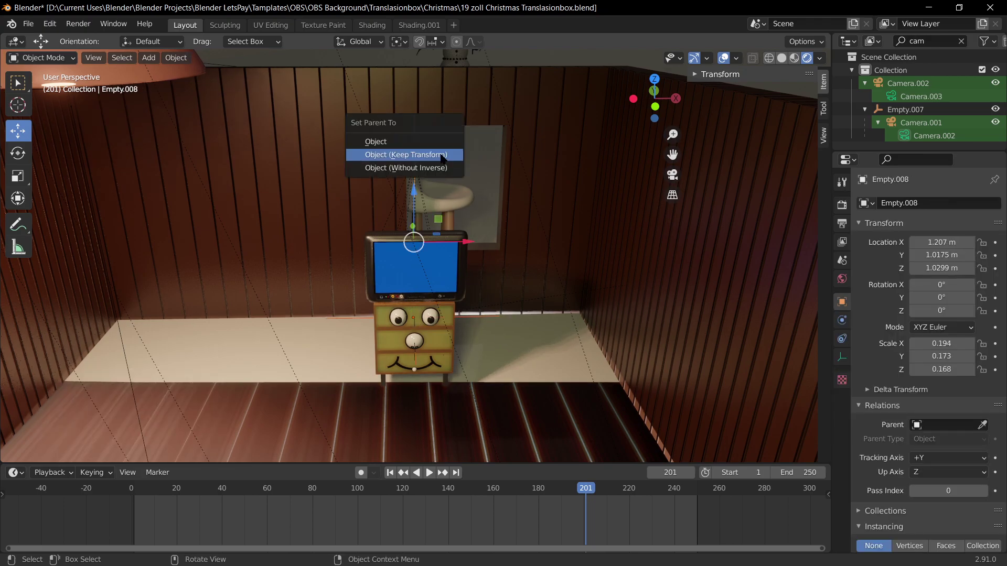
{"action": "left_click", "coordinate": [438, 155]}
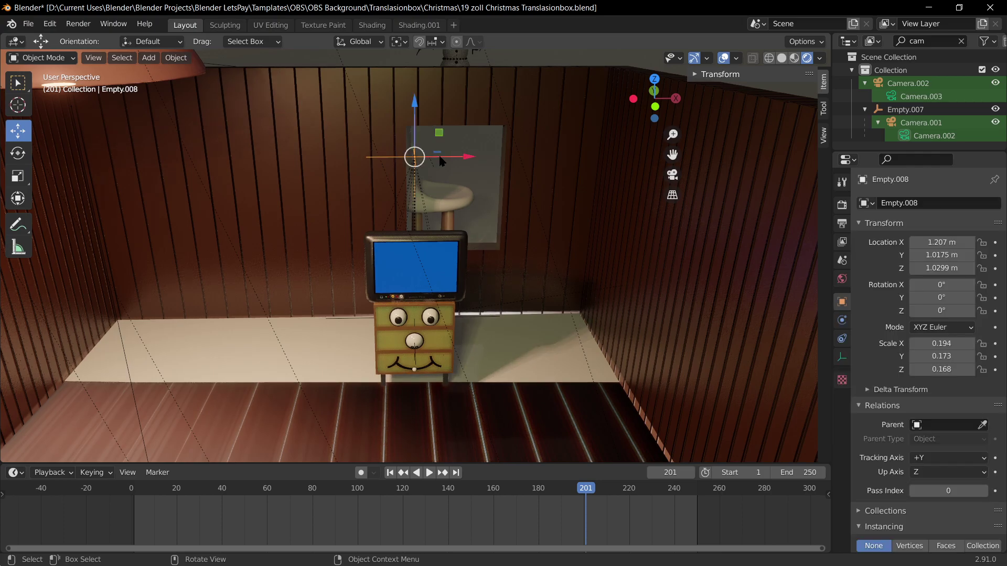
Step: Test that the cabinet moves with the black TV without keeping the move, and save the file from camera view
{"action": "key", "text": "g"}
{"action": "right_click", "coordinate": [469, 193]}
{"action": "scroll", "coordinate": [456, 202], "scroll_direction": "down", "scroll_amount": 5}
{"action": "key", "text": "g"}
{"action": "right_click", "coordinate": [439, 209]}
{"action": "scroll", "coordinate": [483, 304], "scroll_direction": "up", "scroll_amount": 4}
{"action": "key", "text": "KP_0"}
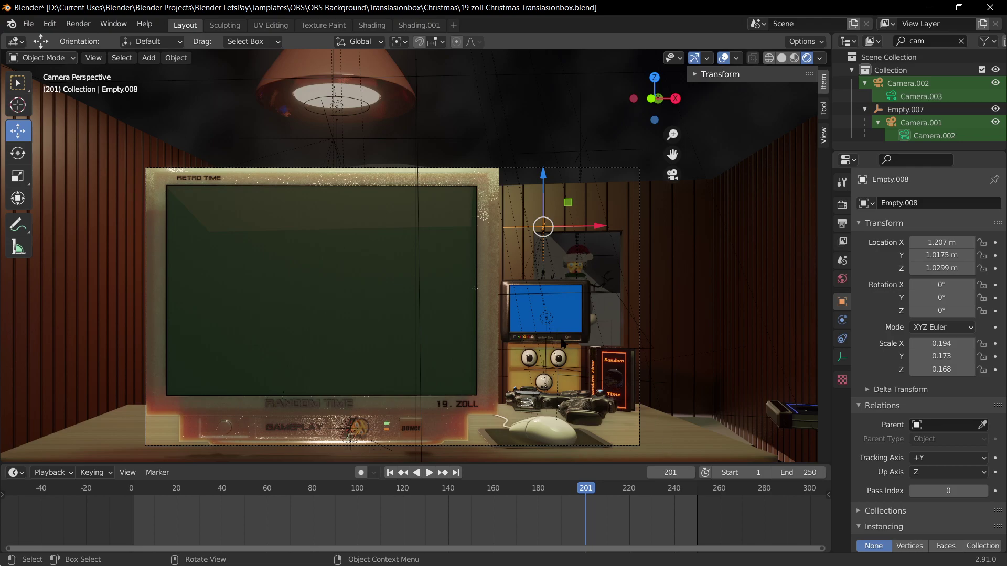
{"action": "key", "text": "ctrl+s"}
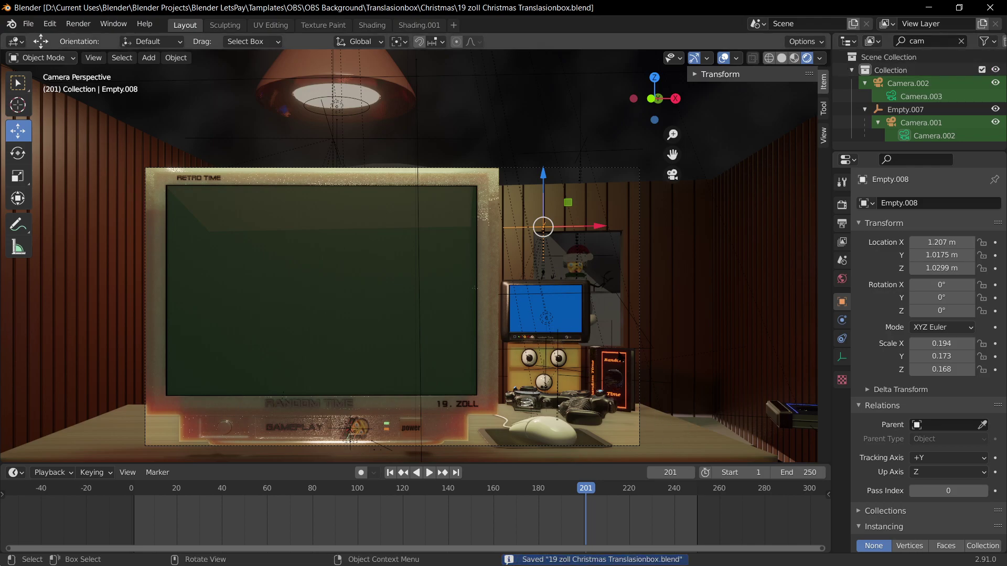
Step: Move the copper hanging lamp about 0.78 m along X and scale it down to roughly half size
{"action": "middle_click_drag", "start_coordinate": [624, 187], "coordinate": [346, 244]}
{"action": "left_click", "coordinate": [341, 245]}
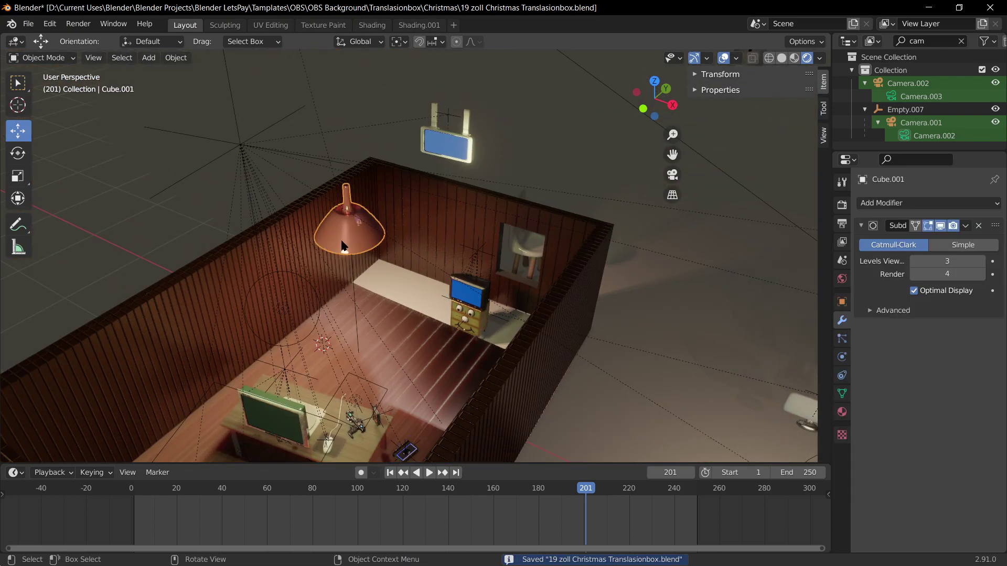
{"action": "key", "text": "g"}
{"action": "key", "text": "x"}
{"action": "left_click", "coordinate": [417, 273]}
{"action": "key", "text": "s"}
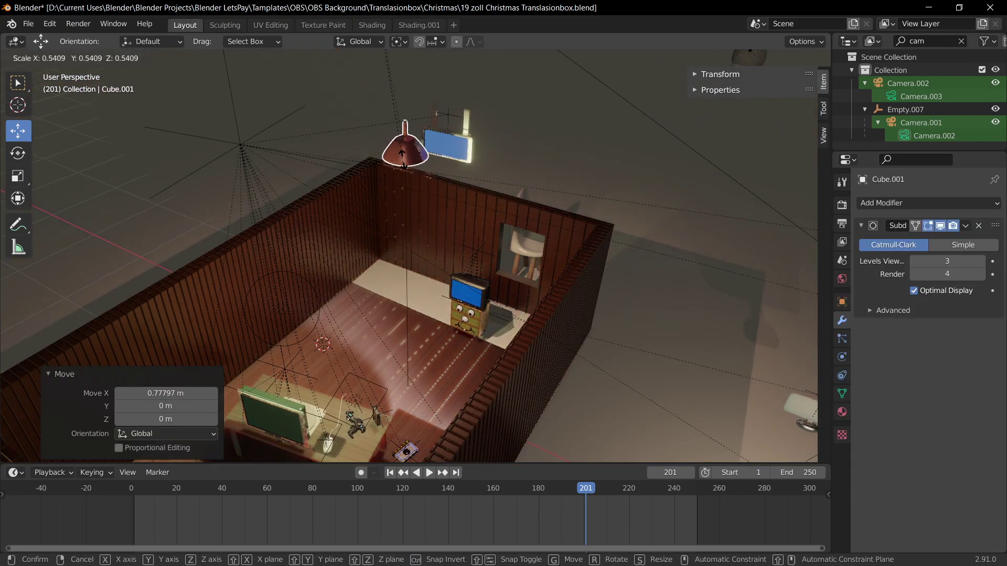
{"action": "left_click", "coordinate": [400, 144]}
Step: Lower the hanging lamp into the room and move it about 0.29 m along X toward the small TV
{"action": "key", "text": "g"}
{"action": "key", "text": "z"}
{"action": "left_click", "coordinate": [411, 262]}
{"action": "key", "text": "g"}
{"action": "key", "text": "x"}
{"action": "left_click", "coordinate": [452, 299]}
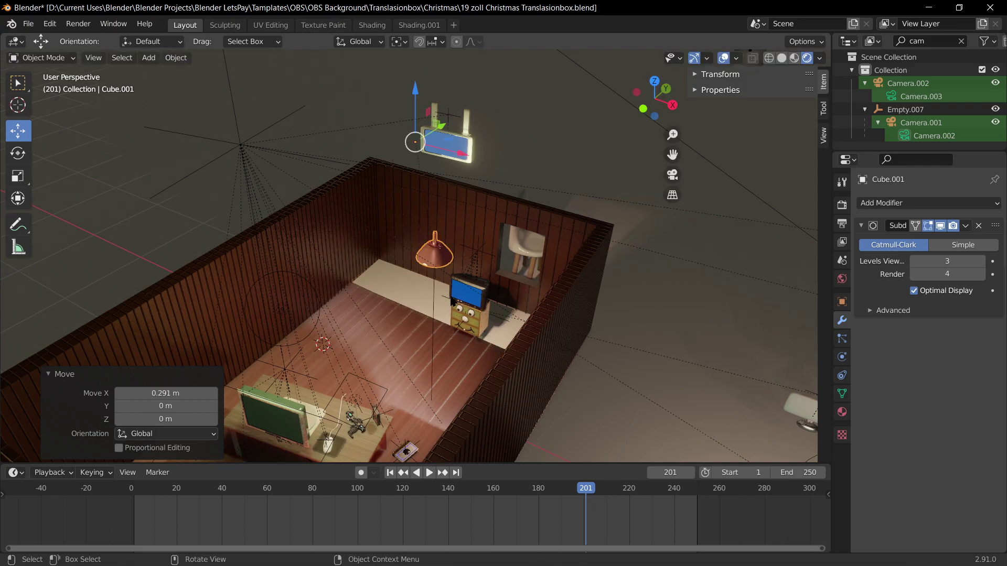
Step: In camera view, position the hanging lamp above the small TV, about 0.46 m along Y and −0.11 m along X, and save the file
{"action": "key", "text": "KP_0"}
{"action": "key", "text": "g"}
{"action": "key", "text": "z"}
{"action": "left_click", "coordinate": [458, 76]}
{"action": "key", "text": "g"}
{"action": "key", "text": "y"}
{"action": "left_click", "coordinate": [486, 143]}
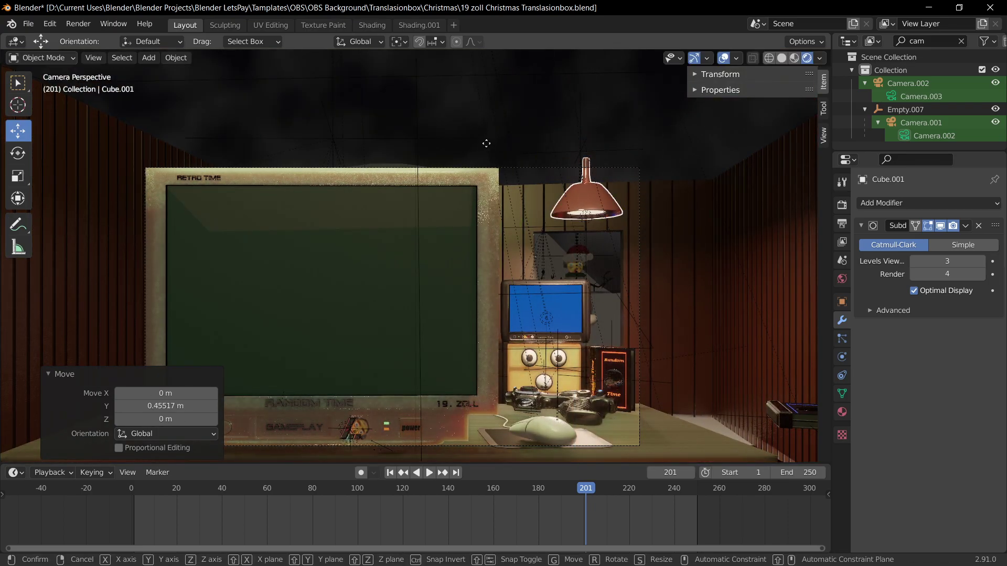
{"action": "key", "text": "x"}
{"action": "left_click", "coordinate": [457, 134]}
{"action": "key", "text": "ctrl+s"}
{"action": "middle_click_drag", "start_coordinate": [551, 277], "coordinate": [609, 213], "text": "shift"}
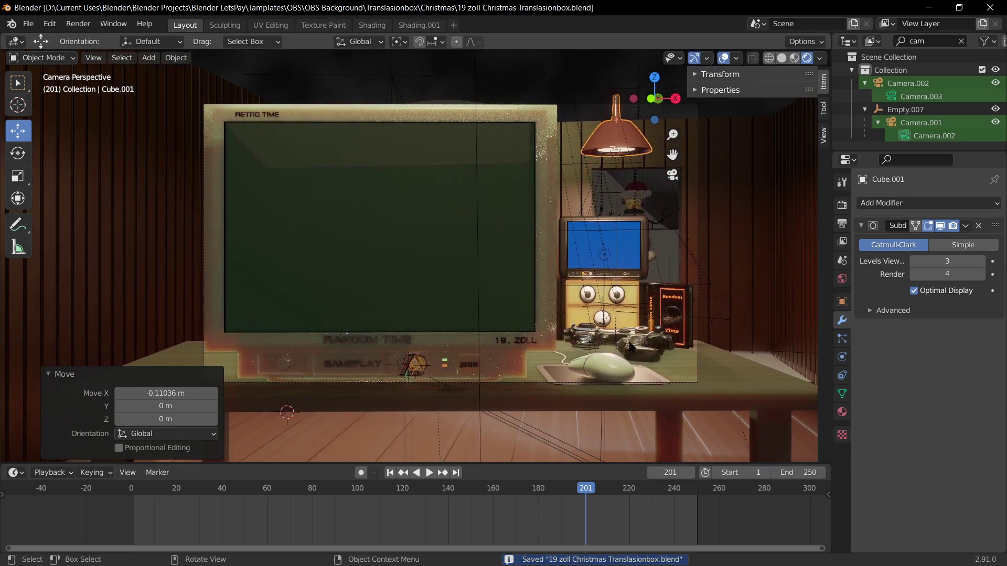
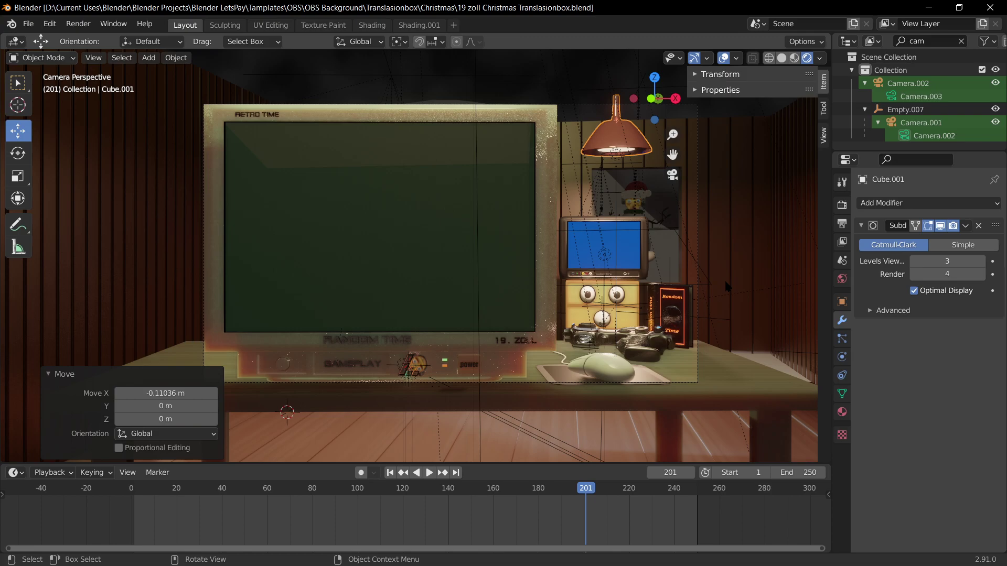
{"action": "scroll", "coordinate": [624, 294], "scroll_direction": "up", "scroll_amount": 2}
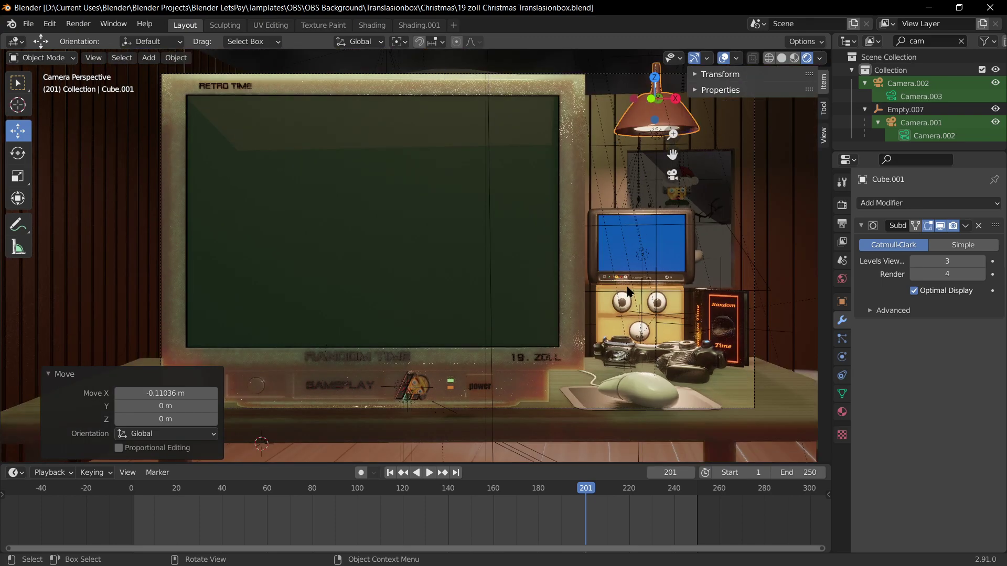
{"action": "key", "text": "g"}
{"action": "key", "text": "x"}
{"action": "right_click", "coordinate": [637, 288]}
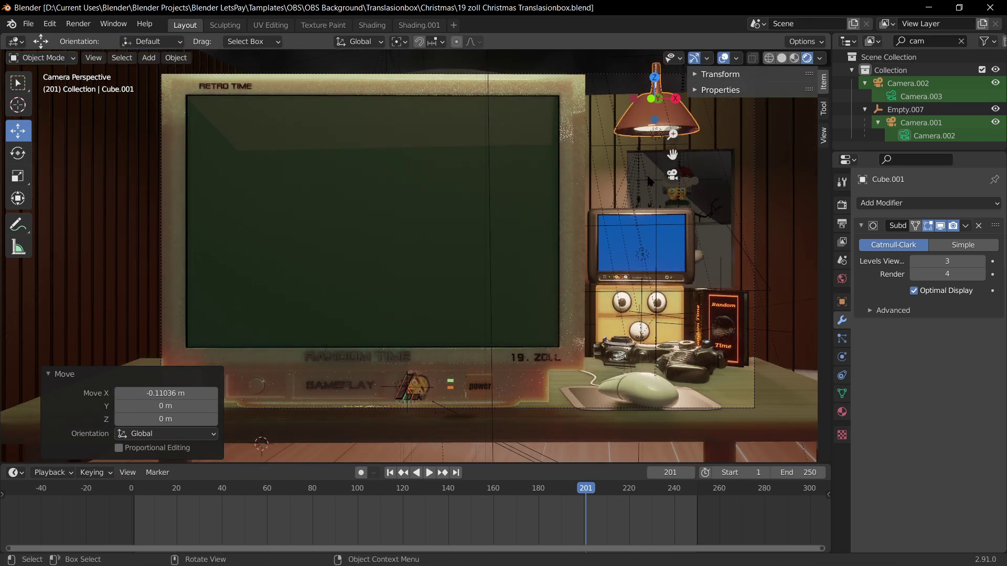
Step: Move the small TV and its cabinet about 0.072 m along X so they sit beneath the lamp
{"action": "left_click", "coordinate": [637, 152]}
{"action": "key", "text": "g"}
{"action": "key", "text": "x"}
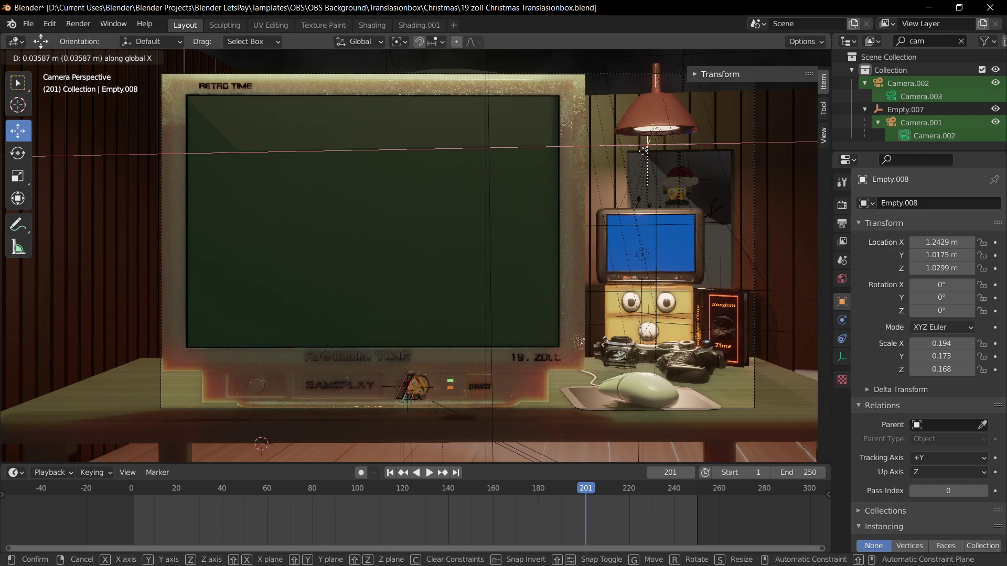
{"action": "left_click", "coordinate": [653, 151]}
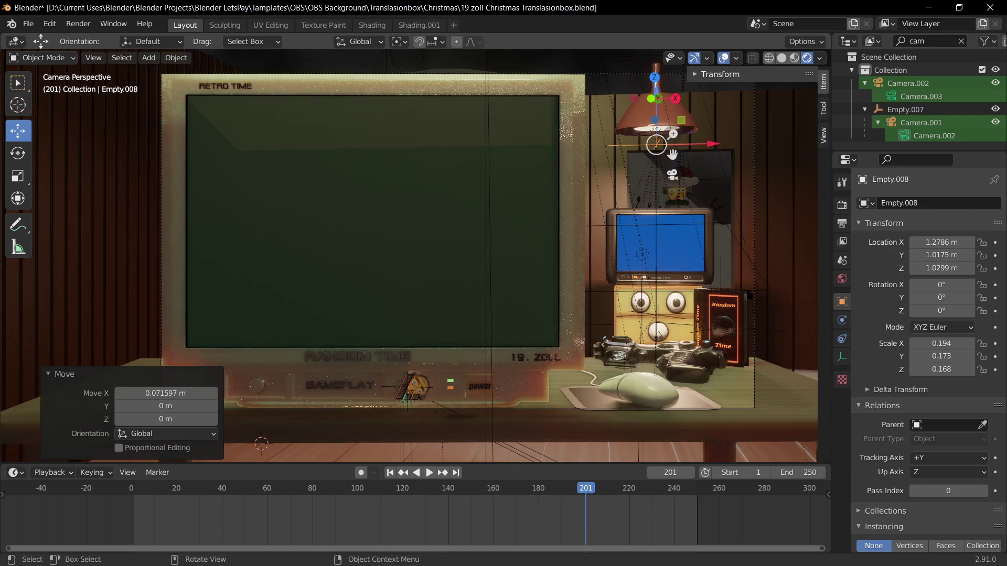
Step: Scale the black Random Time box beside the cabinet down to about 0.446
{"action": "left_click", "coordinate": [747, 291]}
{"action": "left_click", "coordinate": [758, 334]}
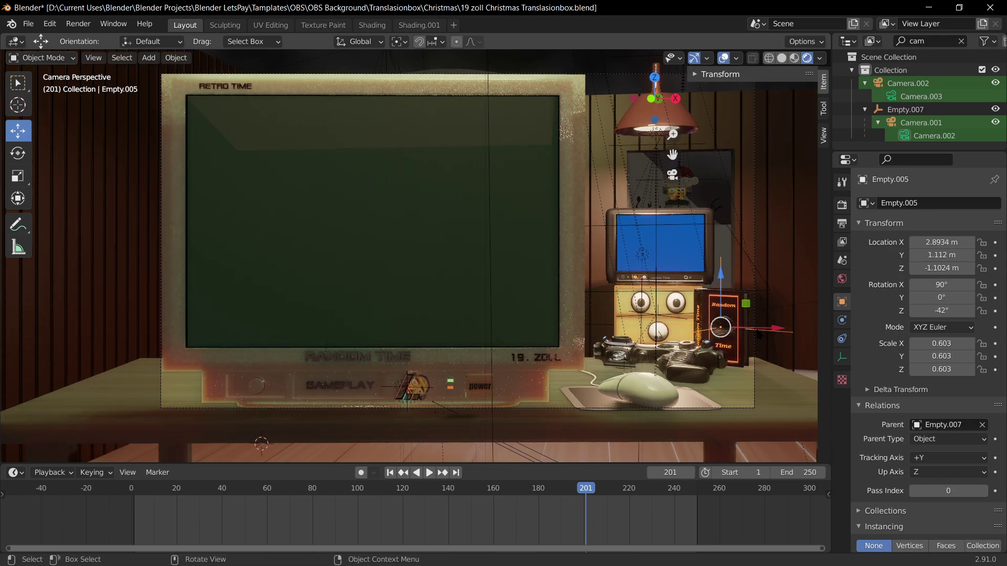
{"action": "key", "text": "s"}
{"action": "left_click", "coordinate": [767, 340]}
Step: Move the Random Time box about 0.022 m along X and lower it about 0.014 m onto the desk, and save the file
{"action": "key", "text": "g"}
{"action": "key", "text": "x"}
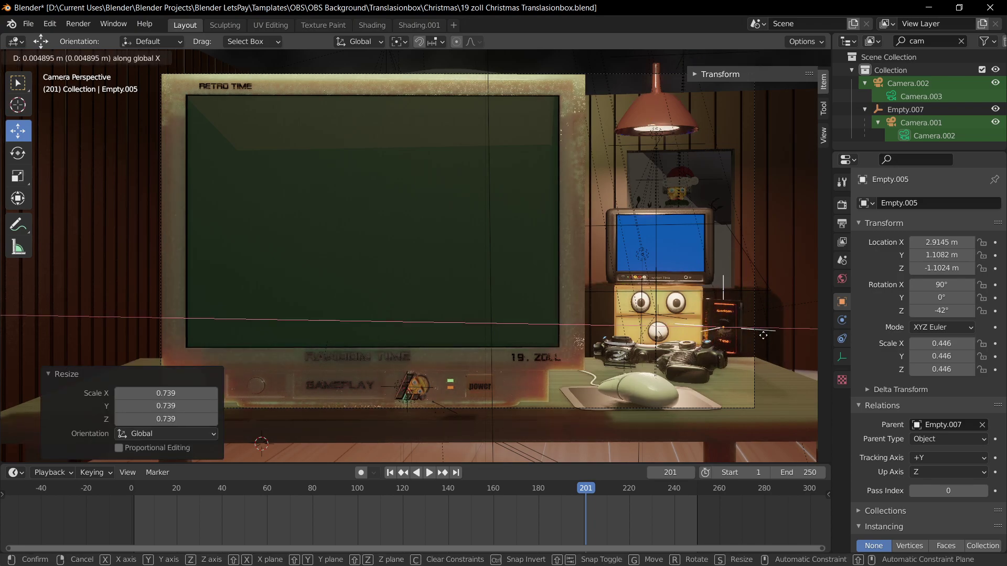
{"action": "key", "text": "z"}
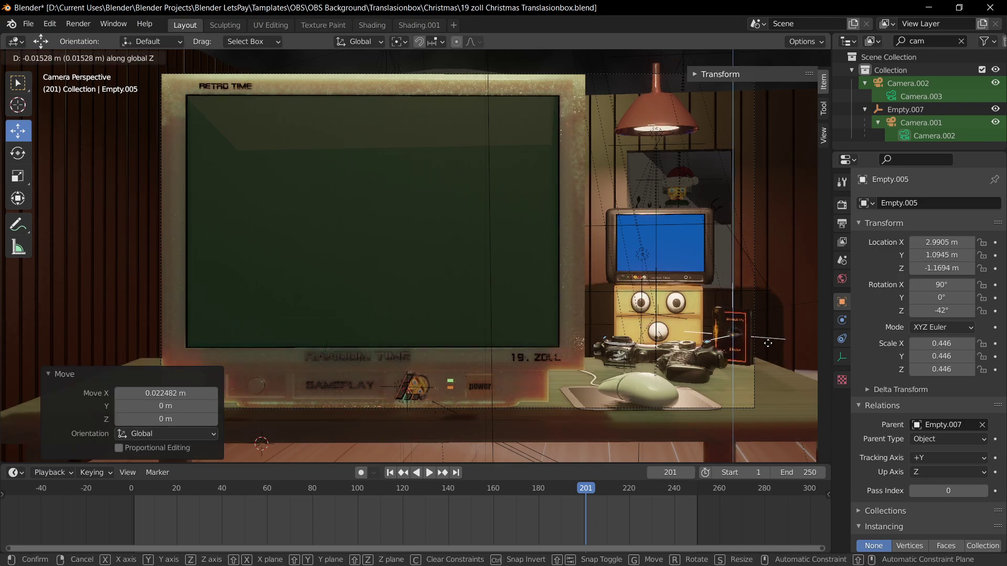
{"action": "left_click", "coordinate": [769, 345]}
{"action": "key", "text": "ctrl+s"}
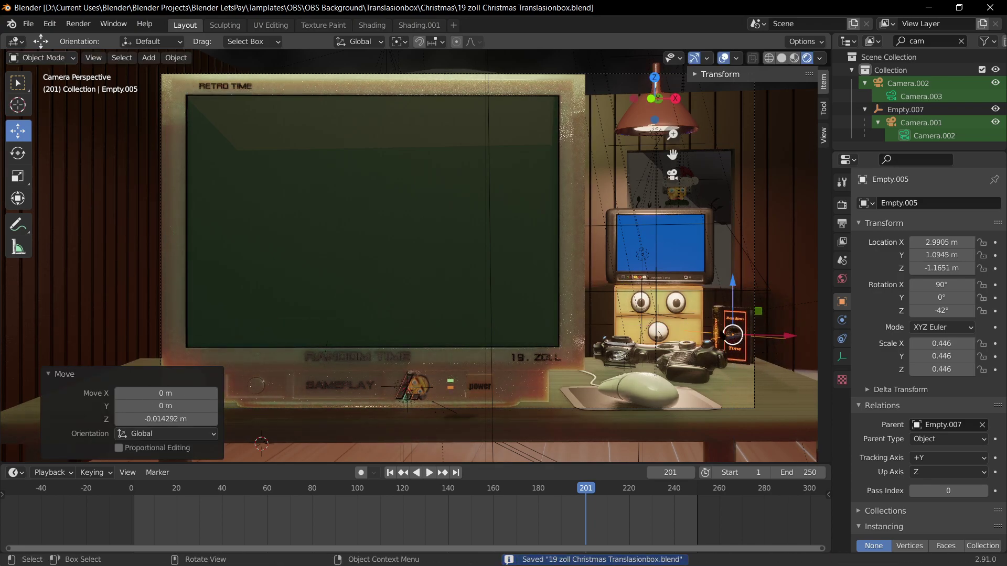
Step: Raise the lower face of the window opening in the wooden room's back wall about 0.19 m along Z
{"action": "left_click", "coordinate": [717, 186]}
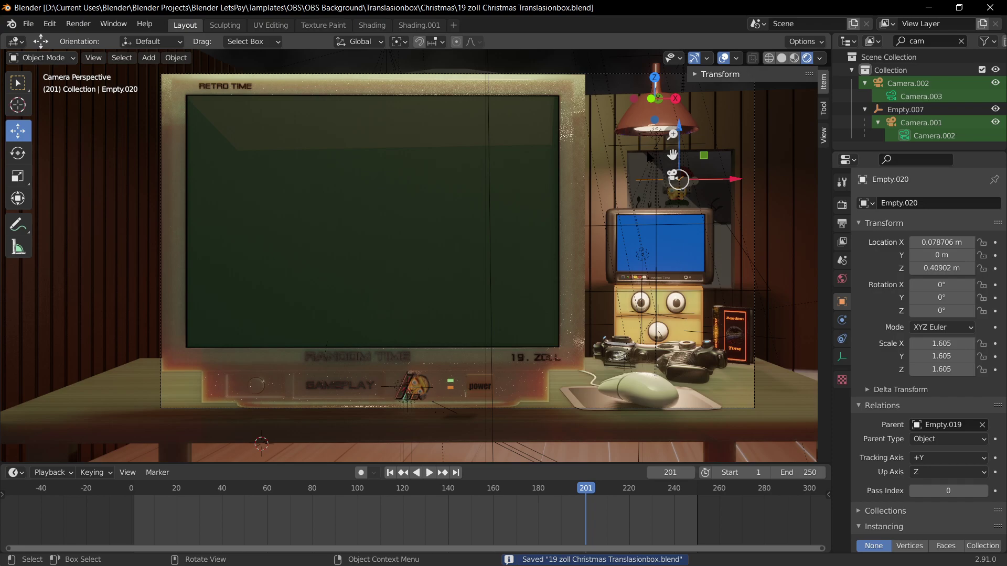
{"action": "middle_click_drag", "start_coordinate": [731, 251], "coordinate": [603, 330]}
{"action": "left_click", "coordinate": [599, 332]}
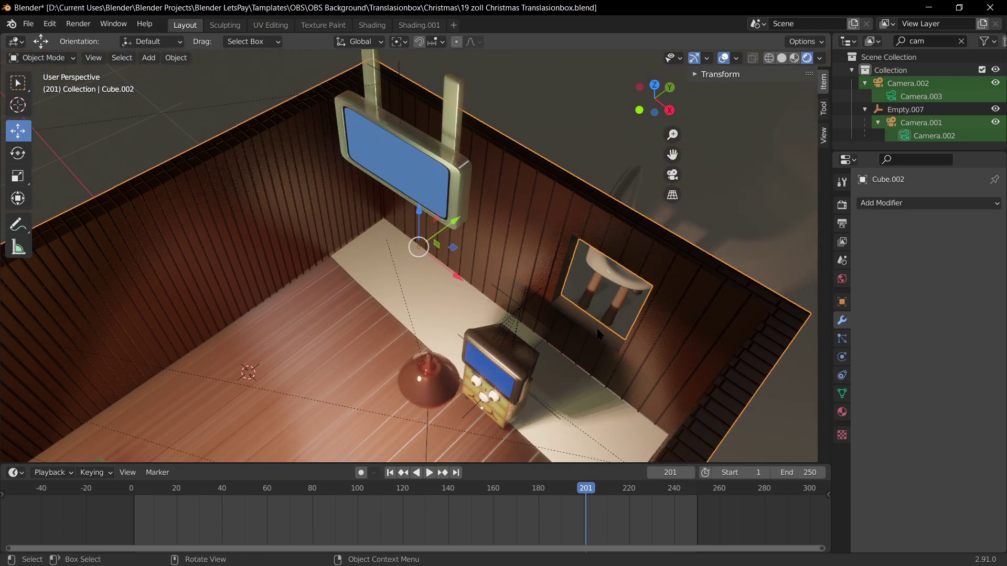
{"action": "left_click", "coordinate": [594, 334]}
{"action": "key", "text": "ctrl+s"}
{"action": "left_click", "coordinate": [596, 336]}
{"action": "key", "text": "Tab"}
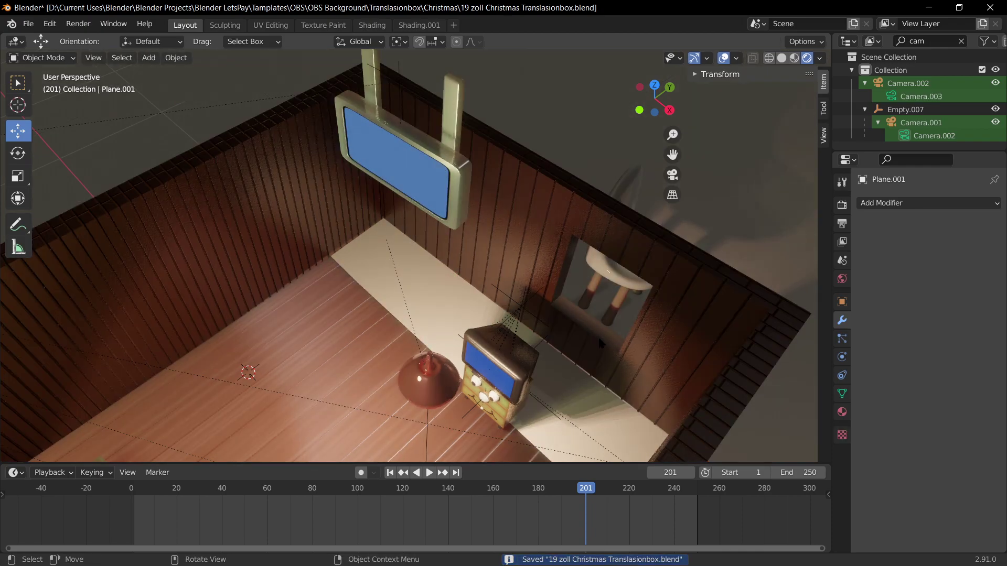
{"action": "left_click", "coordinate": [597, 331]}
{"action": "middle_click_drag", "start_coordinate": [601, 349], "coordinate": [621, 335]}
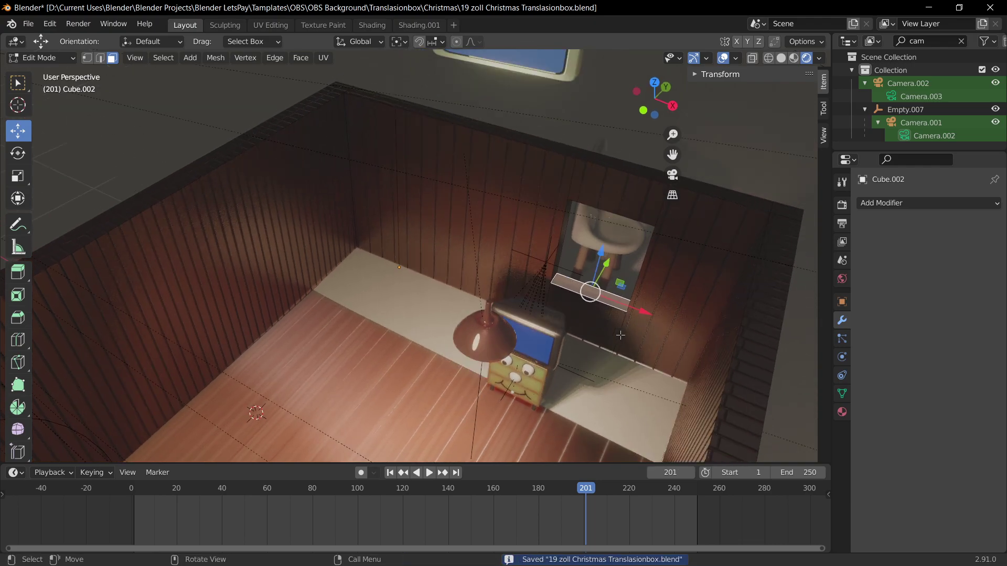
{"action": "key", "text": "KP_0"}
{"action": "key", "text": "g"}
{"action": "key", "text": "z"}
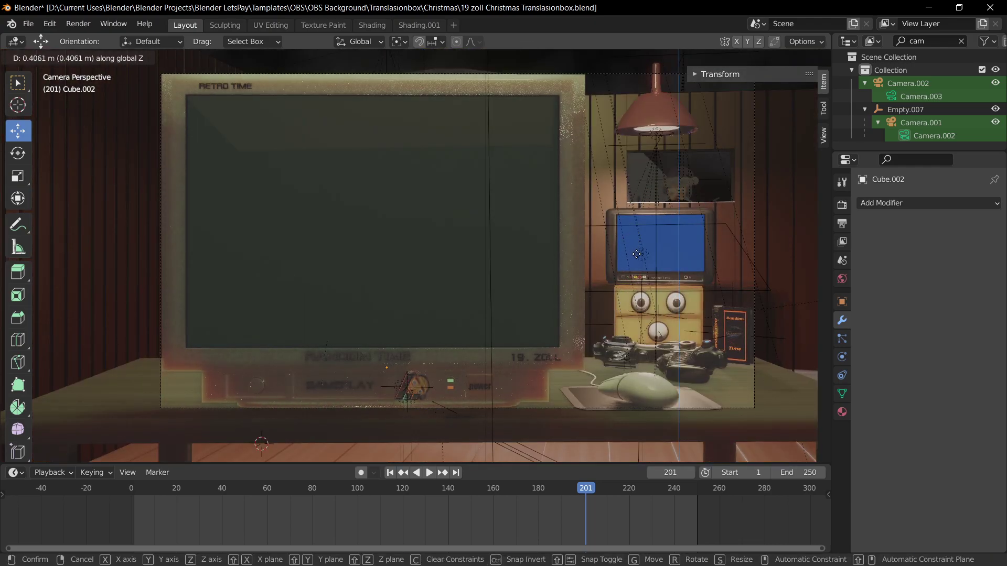
{"action": "left_click", "coordinate": [639, 296]}
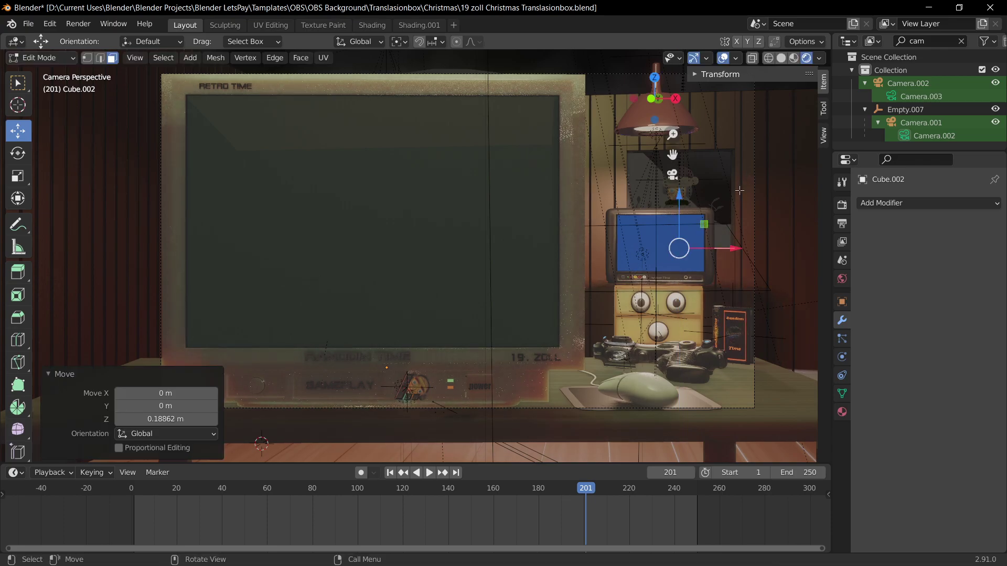
Step: Check the raised window opening, leave the room's mesh editing and save the file
{"action": "middle_click_drag", "start_coordinate": [674, 224], "coordinate": [603, 236]}
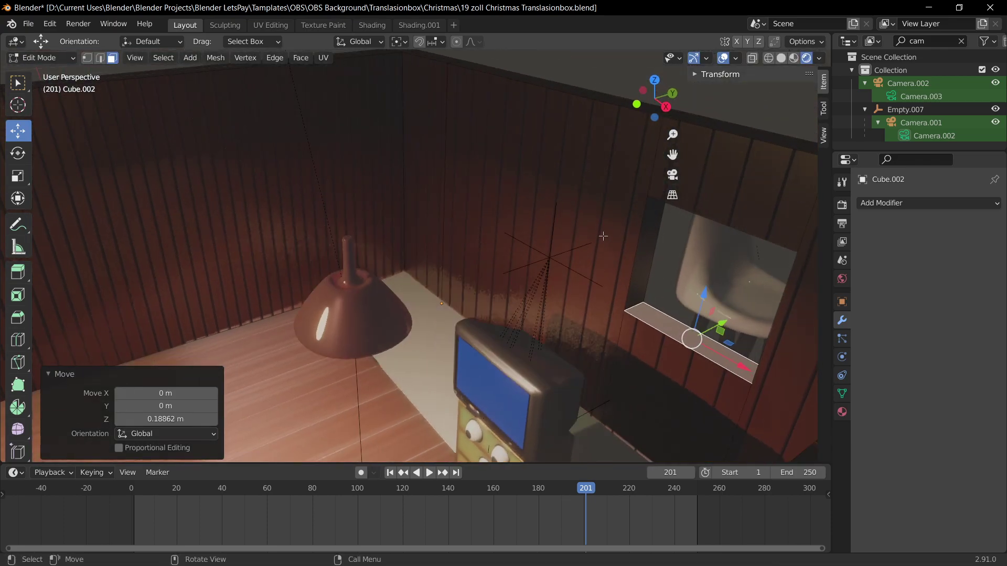
{"action": "middle_click_drag", "start_coordinate": [642, 267], "coordinate": [706, 309]}
{"action": "key", "text": "ctrl+s"}
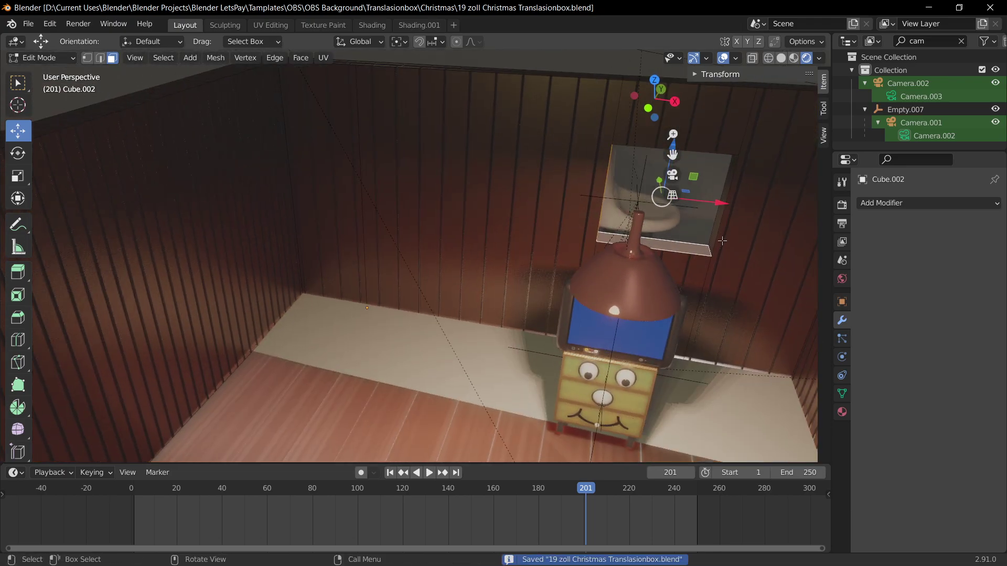
{"action": "scroll", "coordinate": [603, 346], "scroll_direction": "down", "scroll_amount": 8}
{"action": "middle_click_drag", "start_coordinate": [516, 426], "coordinate": [500, 396]}
{"action": "key", "text": "Tab"}
{"action": "middle_click_drag", "start_coordinate": [271, 269], "coordinate": [520, 357]}
{"action": "key", "text": "ctrl+s"}
Step: Copy and paste the wooden room, move it about -10.06 m along X, save the file and check the camera view
{"action": "left_click", "coordinate": [546, 356]}
{"action": "scroll", "coordinate": [545, 356], "scroll_direction": "down", "scroll_amount": 4}
{"action": "left_click", "coordinate": [469, 295]}
{"action": "key", "text": "ctrl+c"}
{"action": "key", "text": "ctrl+v"}
{"action": "key", "text": "g"}
{"action": "key", "text": "x"}
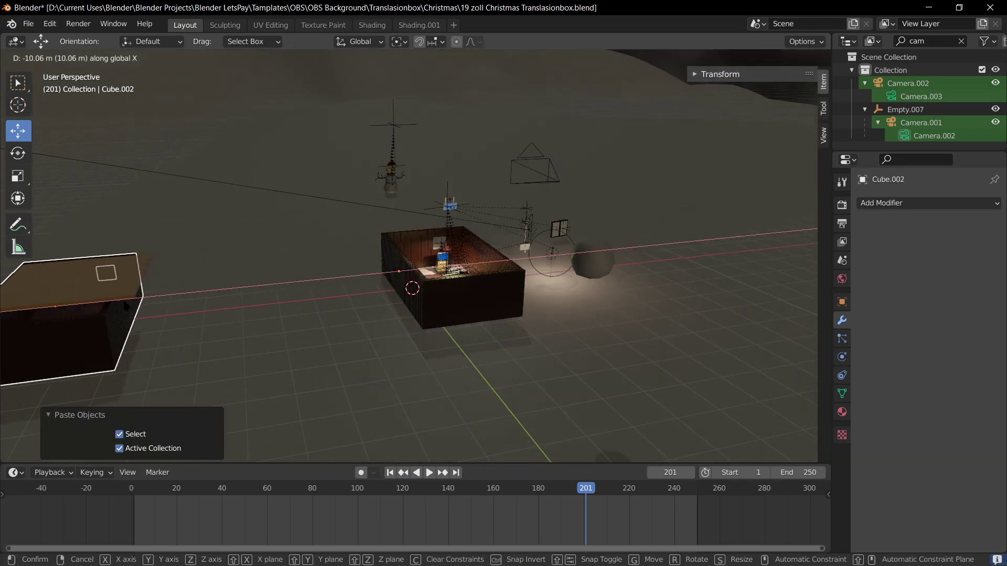
{"action": "left_click", "coordinate": [44, 295]}
{"action": "key", "text": "ctrl+s"}
{"action": "key", "text": "KP_0"}
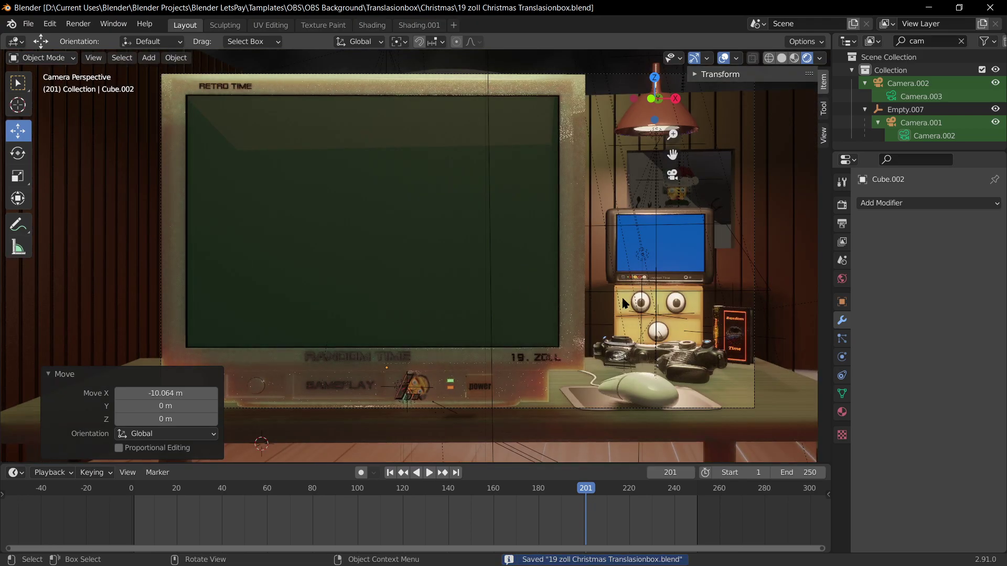
Step: Try to widen the window opening by moving its side face about -0.24 m along X, undo it and save the file
{"action": "middle_click_drag", "start_coordinate": [674, 294], "coordinate": [644, 318]}
{"action": "key", "text": "Tab"}
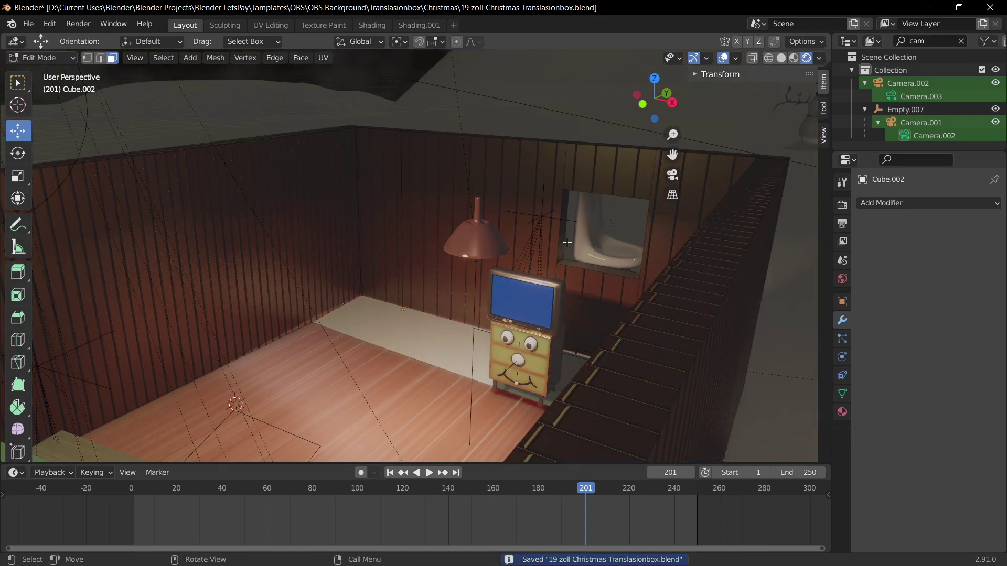
{"action": "left_click", "coordinate": [588, 266]}
{"action": "key", "text": "g"}
{"action": "key", "text": "z"}
{"action": "right_click", "coordinate": [591, 260]}
{"action": "left_click", "coordinate": [558, 247]}
{"action": "left_click_drag", "start_coordinate": [621, 234], "coordinate": [585, 227]}
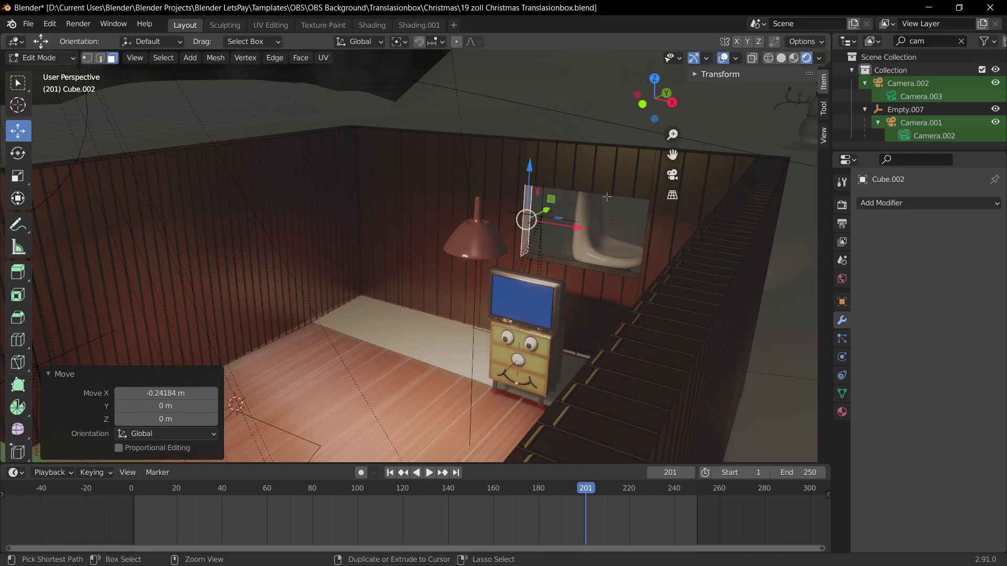
{"action": "key", "text": "ctrl+z"}
{"action": "key", "text": "ctrl+s"}
Step: Select the inner faces of the back wall's window opening and scale them uniformly to about 1.351 in camera view
{"action": "middle_click_drag", "start_coordinate": [607, 197], "coordinate": [631, 210]}
{"action": "left_click", "coordinate": [618, 250]}
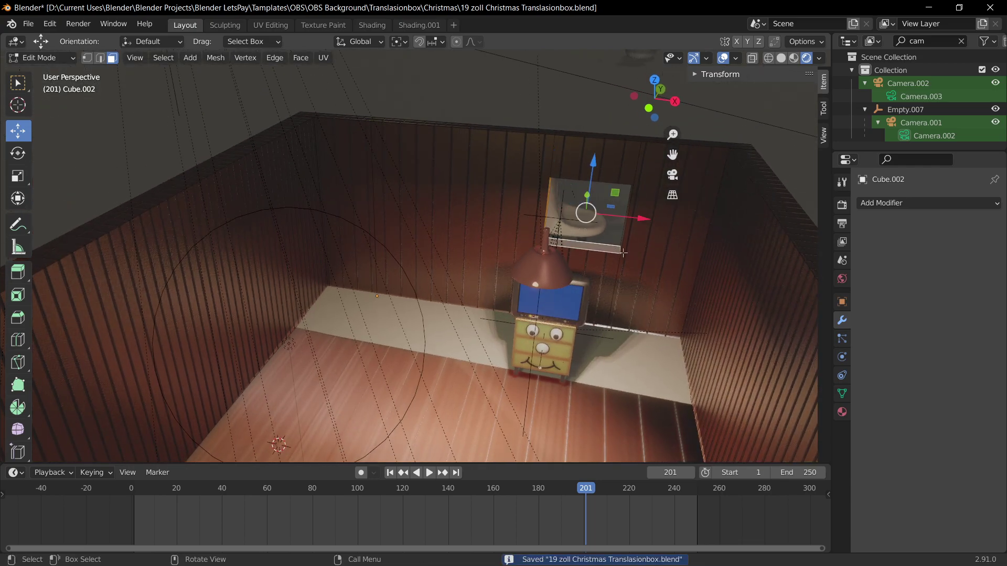
{"action": "middle_click_drag", "start_coordinate": [618, 250], "coordinate": [564, 124]}
{"action": "middle_click_drag", "start_coordinate": [569, 171], "coordinate": [516, 100]}
{"action": "left_click", "coordinate": [710, 101], "text": "shift"}
{"action": "scroll", "coordinate": [712, 99], "scroll_direction": "down", "scroll_amount": 4}
{"action": "key", "text": "KP_0"}
{"action": "key", "text": "s"}
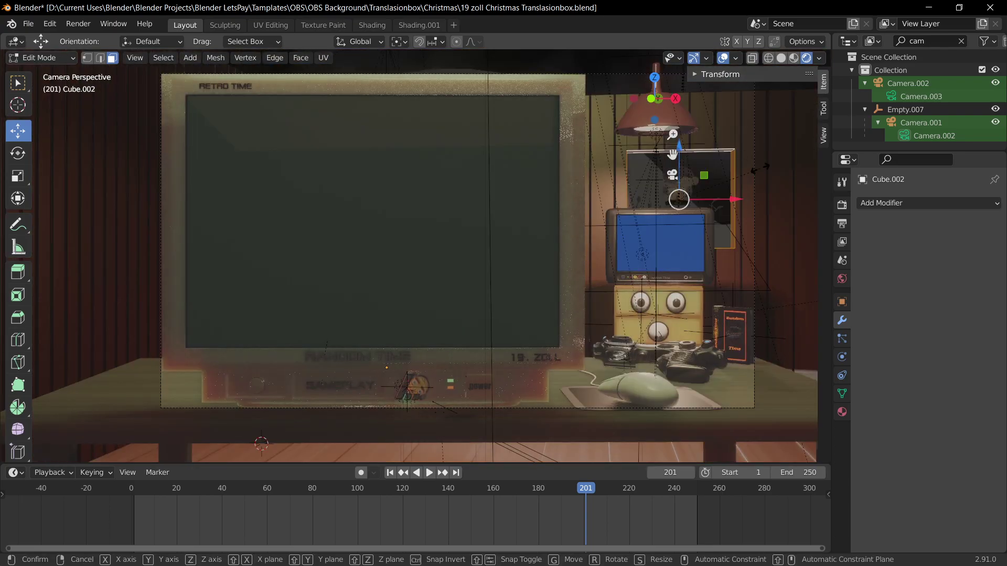
{"action": "left_click", "coordinate": [795, 184]}
Step: Scale the window opening's faces to about 0.699 along Z and adjust their height along Z
{"action": "key", "text": "s"}
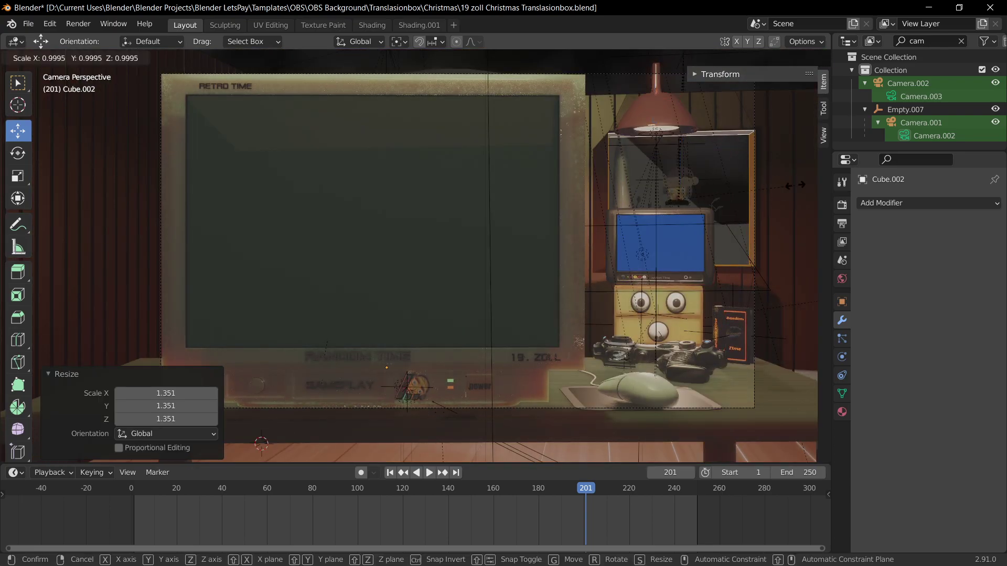
{"action": "key", "text": "z"}
{"action": "left_click", "coordinate": [755, 170]}
{"action": "key", "text": "g"}
{"action": "key", "text": "z"}
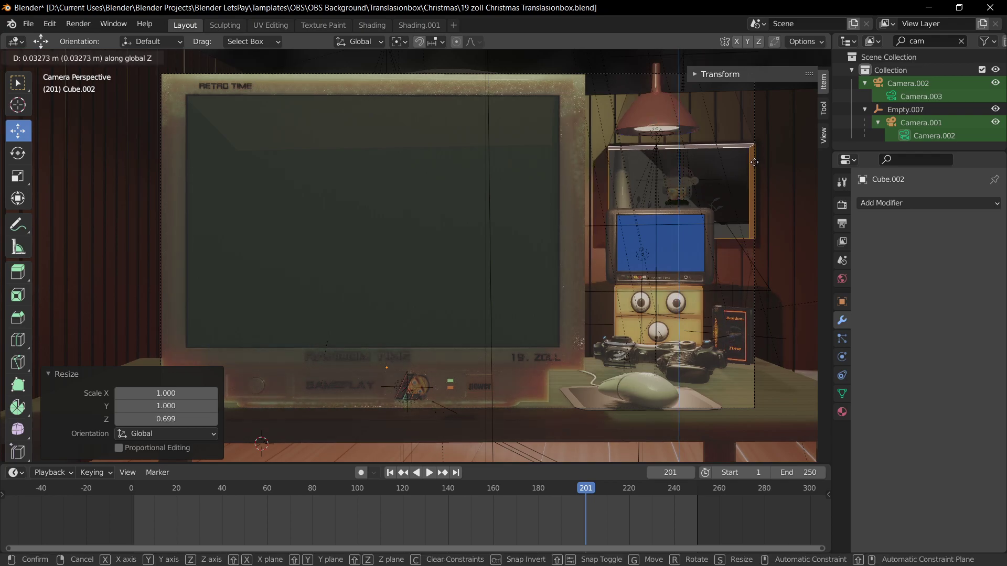
{"action": "left_click", "coordinate": [754, 167]}
Step: Refine the window opening's height and vertical position with repeated Z scaling and Z moves
{"action": "key", "text": "s"}
{"action": "key", "text": "z"}
{"action": "left_click", "coordinate": [730, 153]}
{"action": "key", "text": "g"}
{"action": "key", "text": "z"}
{"action": "left_click", "coordinate": [728, 126]}
{"action": "key", "text": "s"}
{"action": "key", "text": "z"}
{"action": "key", "text": "z"}
{"action": "left_click", "coordinate": [728, 93]}
{"action": "key", "text": "g"}
{"action": "key", "text": "z"}
{"action": "left_click", "coordinate": [727, 122]}
Step: Scale the window opening's faces uniformly to about 1.211 and try to shift them along X
{"action": "key", "text": "s"}
{"action": "left_click", "coordinate": [742, 111]}
{"action": "key", "text": "g"}
{"action": "key", "text": "x"}
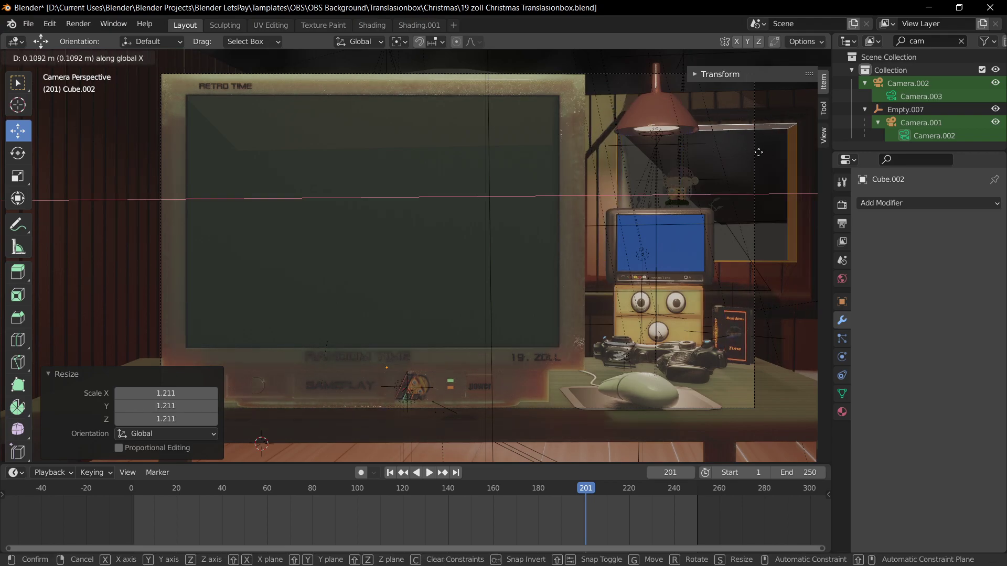
{"action": "right_click", "coordinate": [747, 167]}
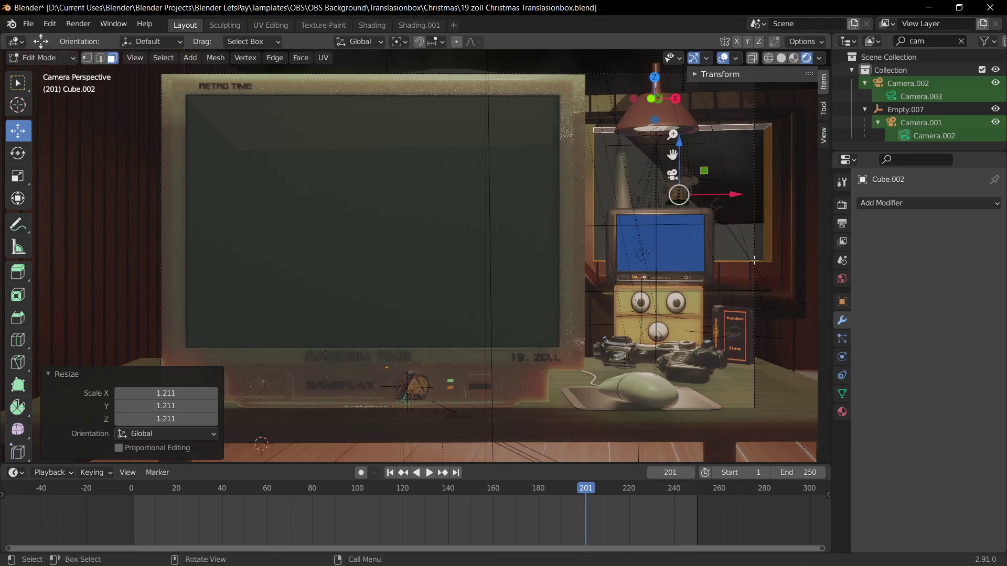
Step: Undo the last five scaling and moving adjustments to the window opening
{"action": "middle_click_drag", "start_coordinate": [754, 296], "coordinate": [744, 328]}
{"action": "key", "text": "ctrl+z"}
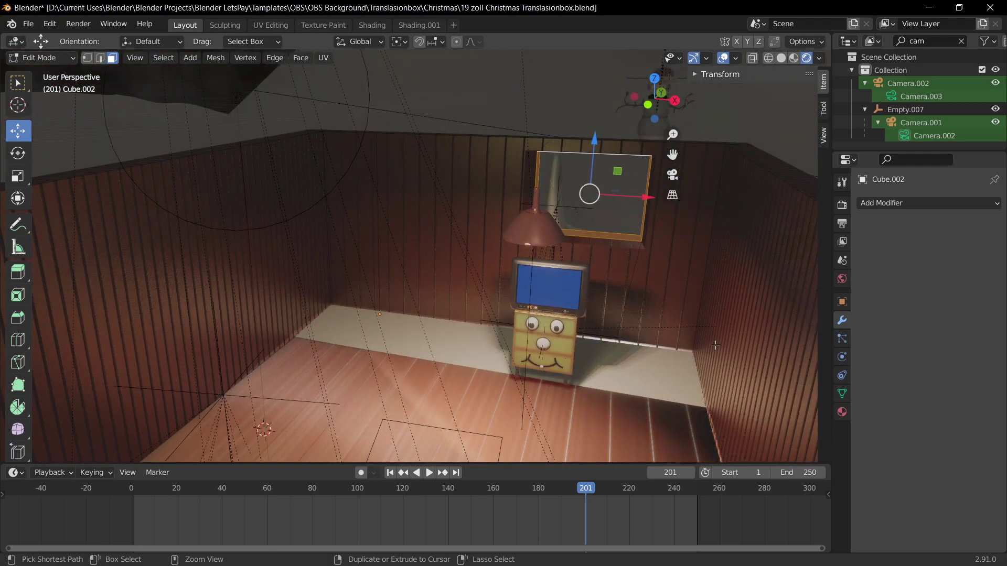
{"action": "key", "text": "ctrl+z"}
{"action": "key", "text": "ctrl+z"}
{"action": "key", "text": "ctrl+z"}
{"action": "key", "text": "ctrl+z"}
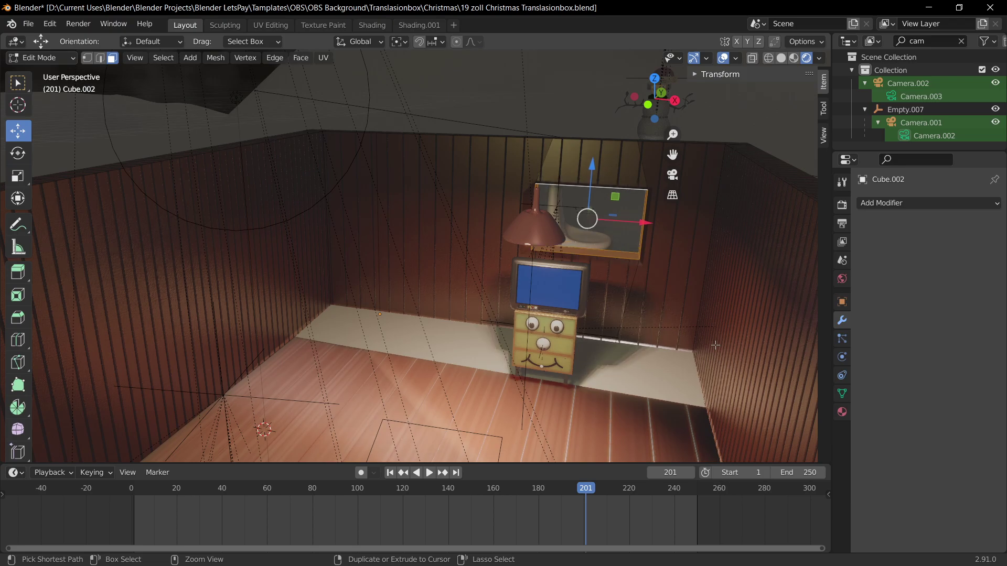
{"action": "key", "text": "Tab"}
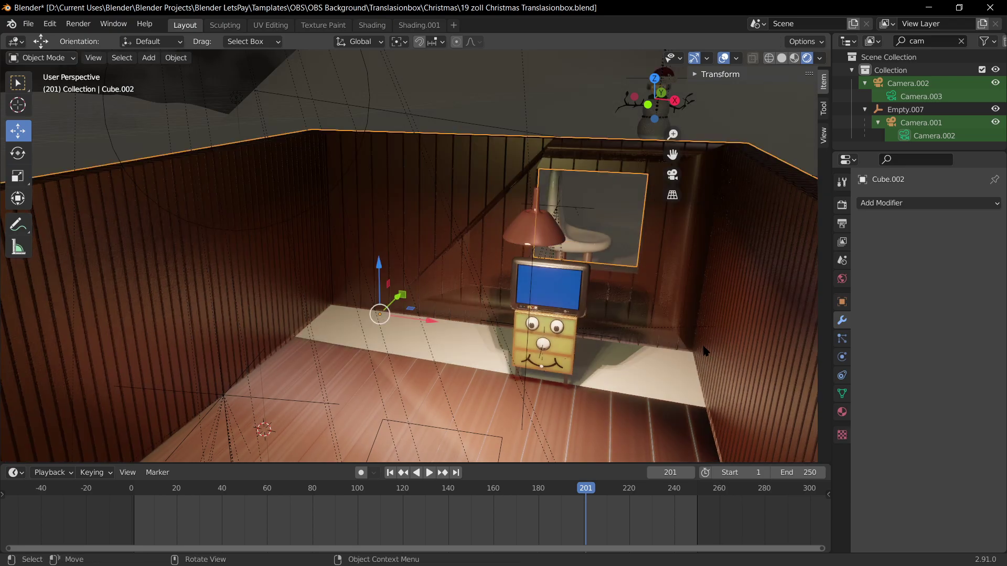
{"action": "left_click", "coordinate": [739, 401]}
{"action": "scroll", "coordinate": [705, 314], "scroll_direction": "down", "scroll_amount": 6}
{"action": "middle_click_drag", "start_coordinate": [701, 310], "coordinate": [449, 251]}
{"action": "scroll", "coordinate": [449, 250], "scroll_direction": "up", "scroll_amount": 3}
{"action": "middle_click_drag", "start_coordinate": [409, 210], "coordinate": [461, 243]}
{"action": "scroll", "coordinate": [460, 244], "scroll_direction": "up", "scroll_amount": 2}
{"action": "key", "text": "Tab"}
{"action": "key", "text": "Tab"}
{"action": "key", "text": "Tab"}
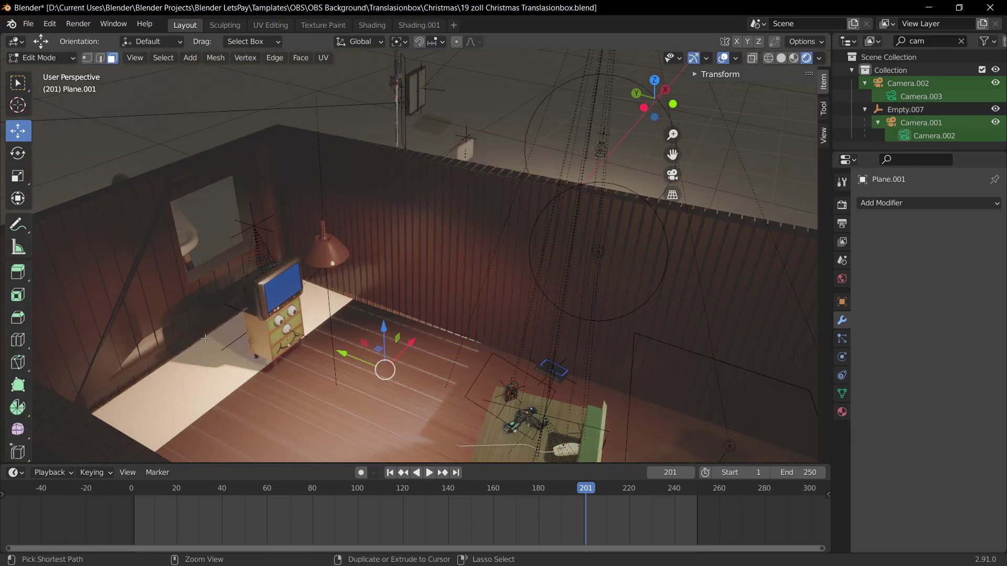
{"action": "key", "text": "ctrl+z"}
{"action": "key", "text": "Tab"}
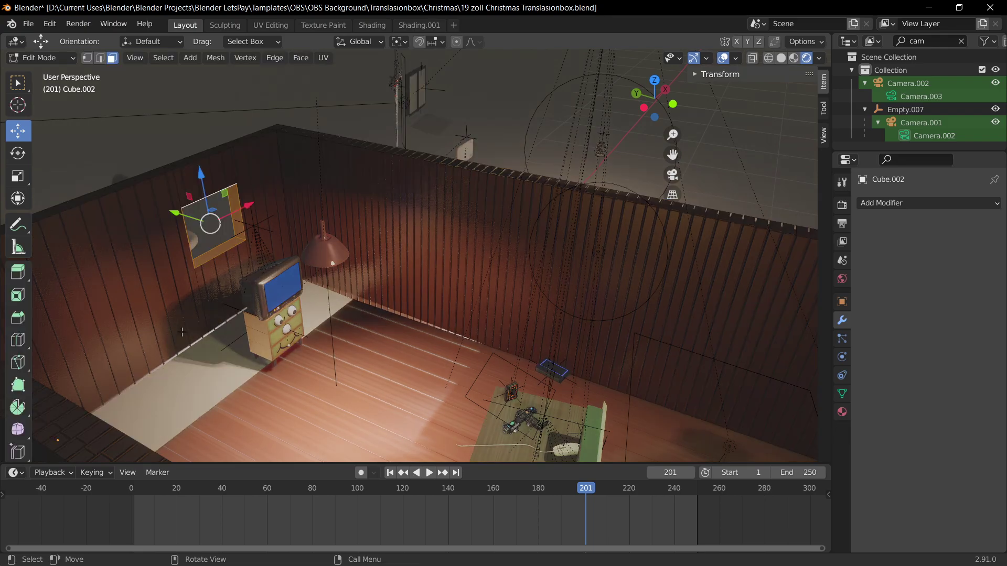
{"action": "middle_click_drag", "start_coordinate": [381, 210], "coordinate": [360, 209]}
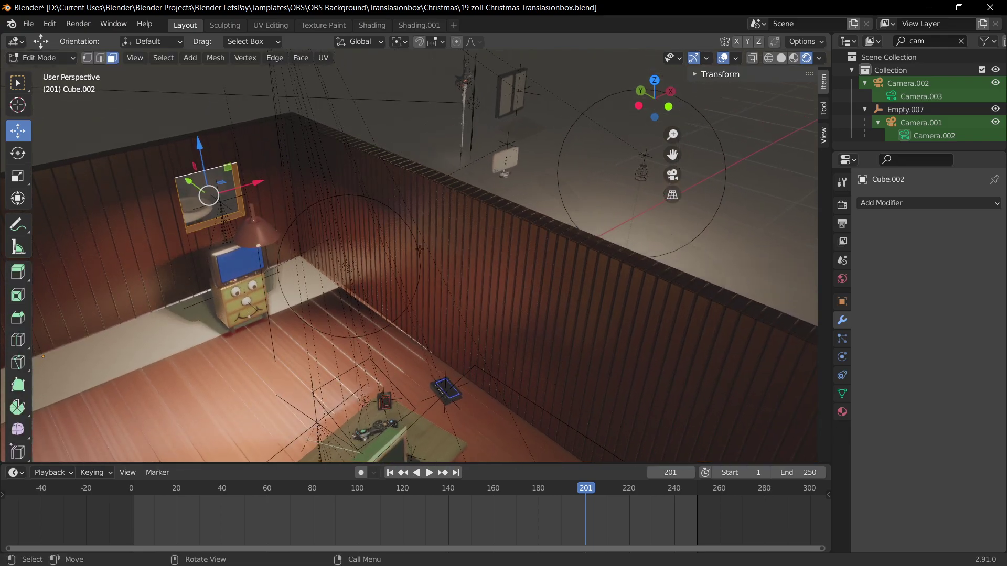
{"action": "key", "text": "Tab"}
{"action": "left_click", "coordinate": [576, 316]}
{"action": "key", "text": "Tab"}
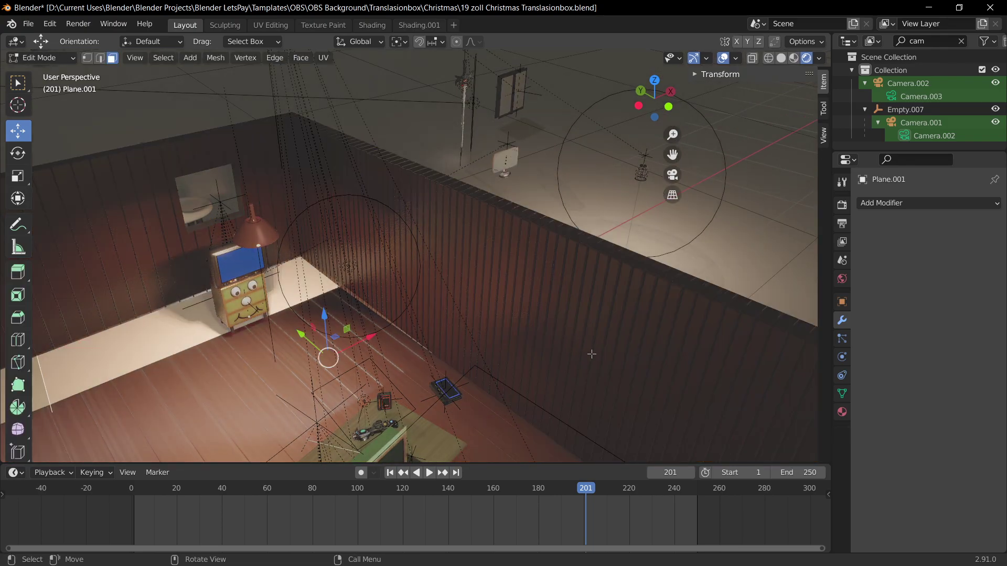
{"action": "key", "text": "ctrl+z"}
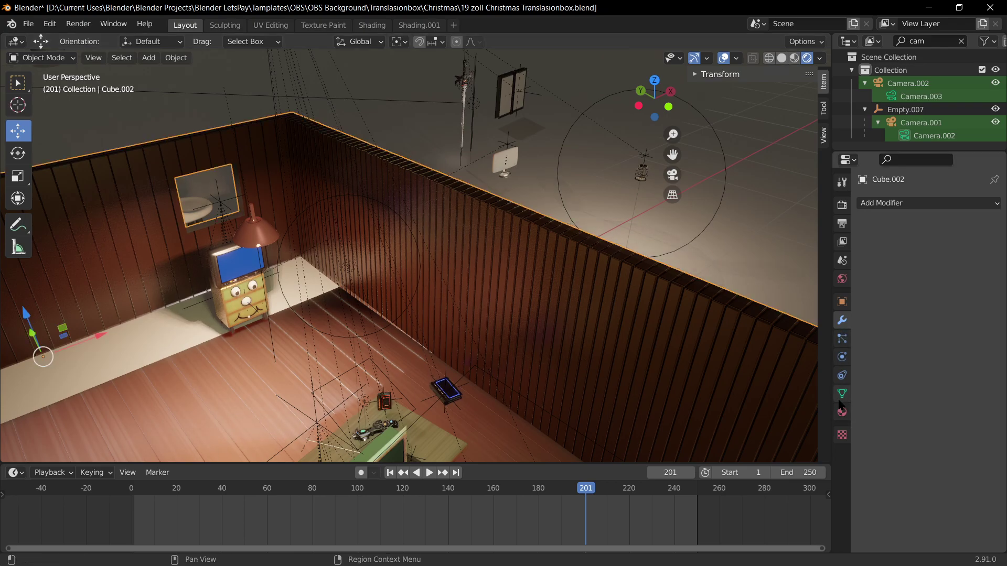
{"action": "middle_click_drag", "start_coordinate": [658, 277], "coordinate": [398, 214]}
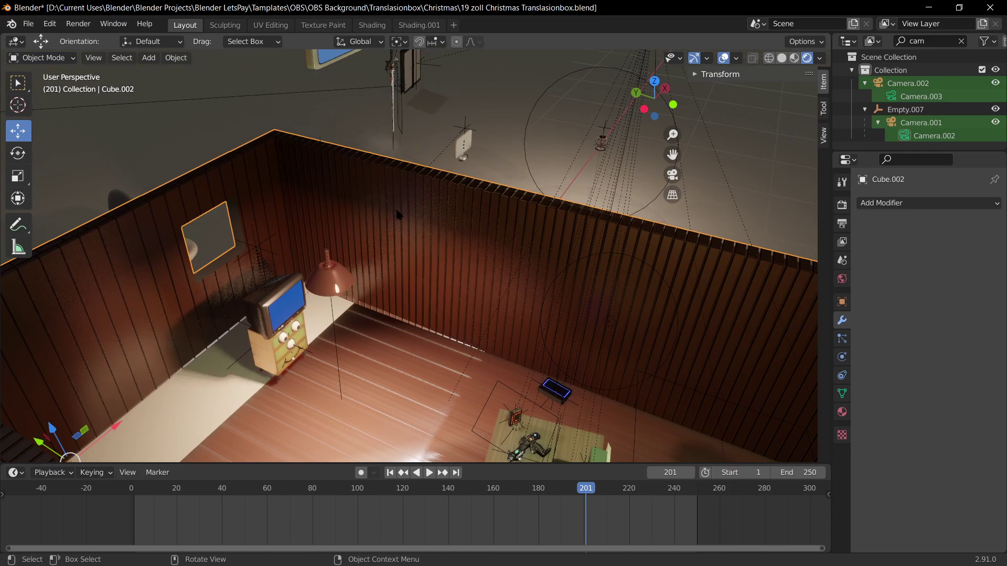
Step: Delete the inner face of the long wood-panelled side wall from the room's mesh
{"action": "key", "text": "Tab"}
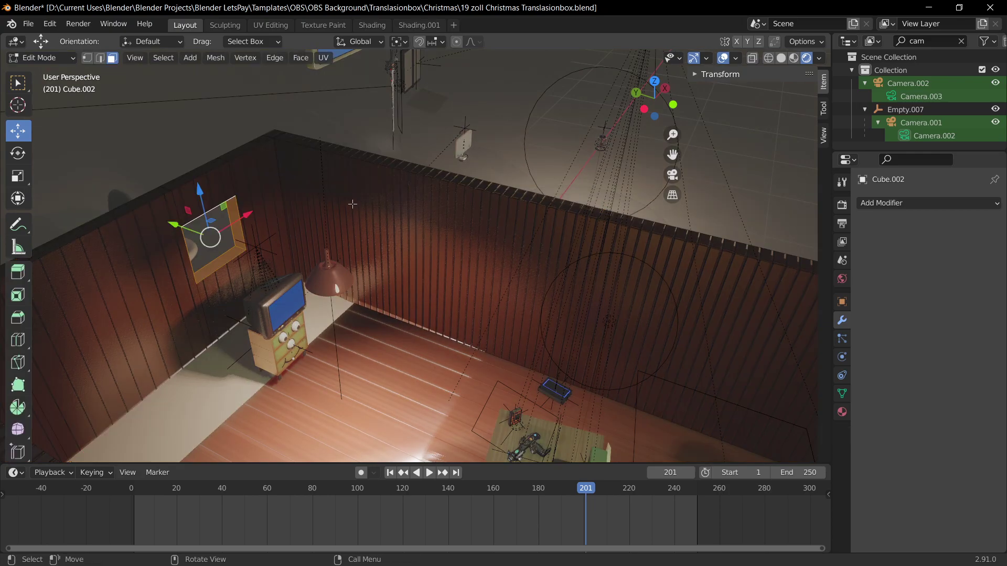
{"action": "left_click", "coordinate": [358, 199]}
{"action": "key", "text": "x"}
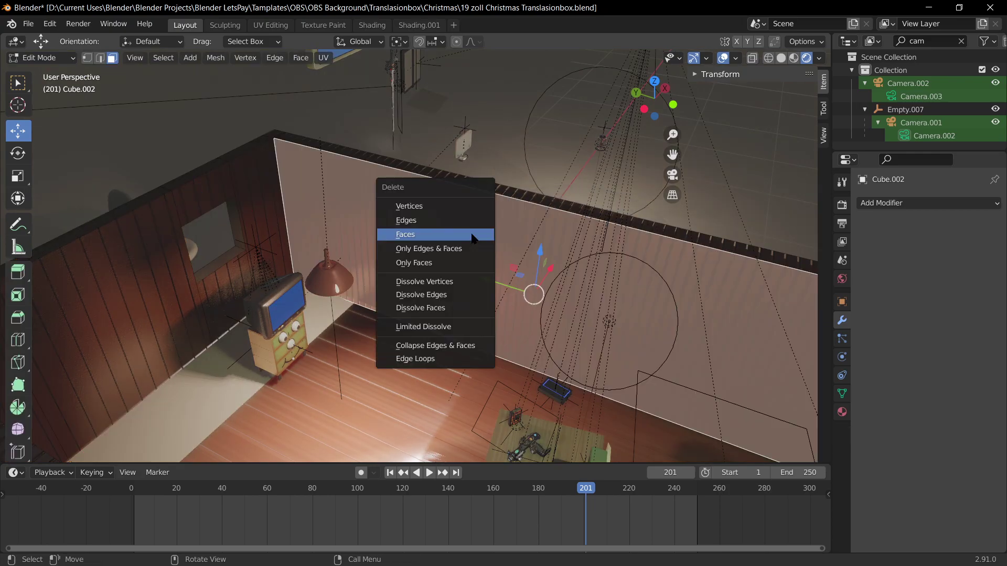
{"action": "left_click", "coordinate": [474, 238]}
{"action": "key", "text": "ctrl+z"}
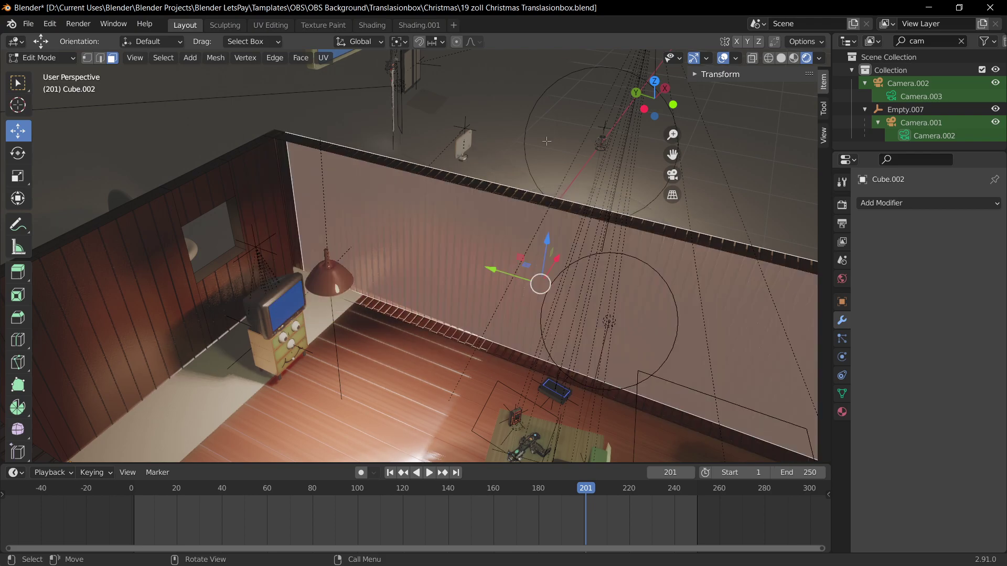
{"action": "key", "text": "ctrl+shift+z"}
Step: Switch to solid shading and delete the remaining outer face of the long side wall
{"action": "middle_click_drag", "start_coordinate": [470, 201], "coordinate": [534, 186]}
{"action": "left_click", "coordinate": [769, 57]}
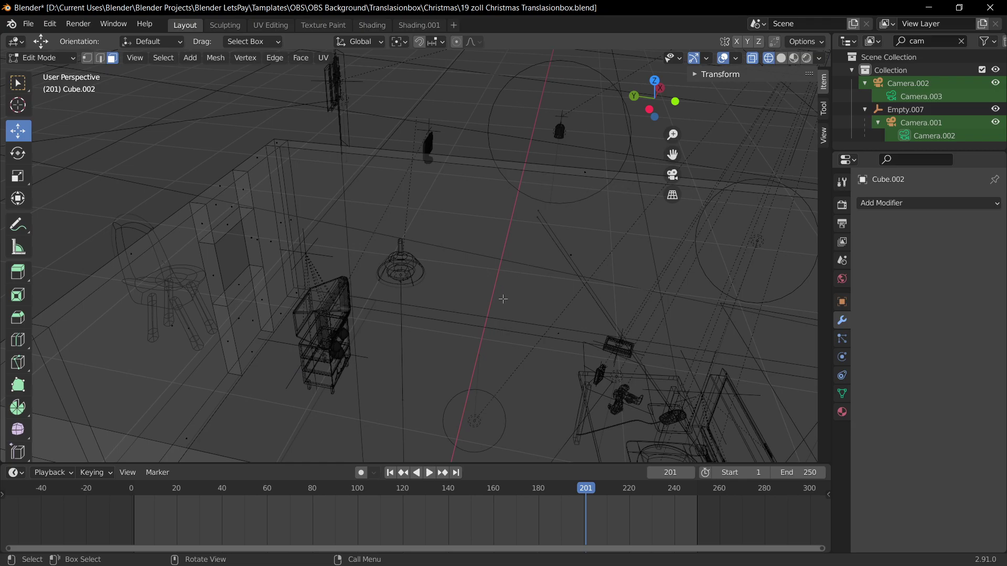
{"action": "middle_click_drag", "start_coordinate": [542, 257], "coordinate": [576, 239]}
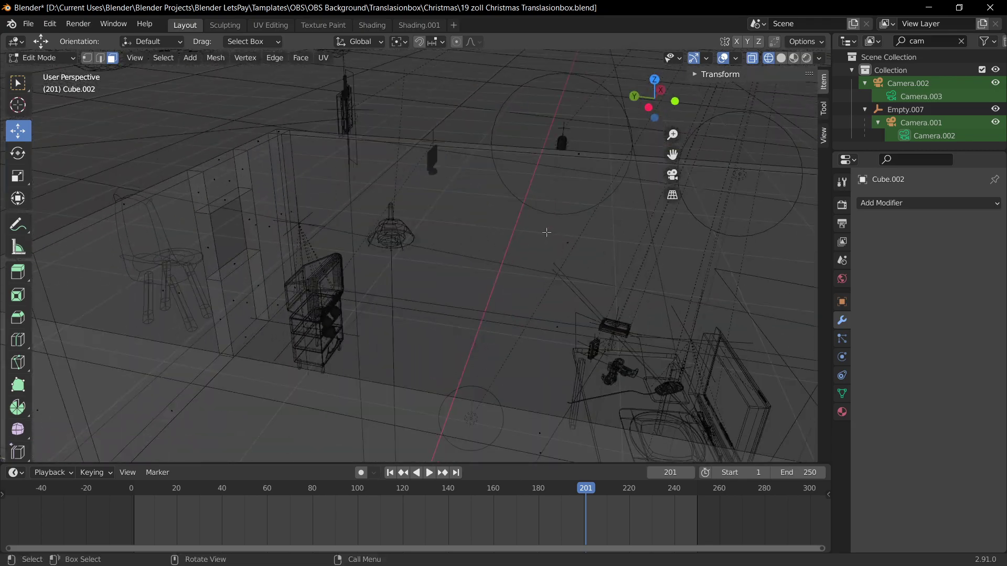
{"action": "left_click", "coordinate": [781, 58]}
{"action": "left_click", "coordinate": [482, 289]}
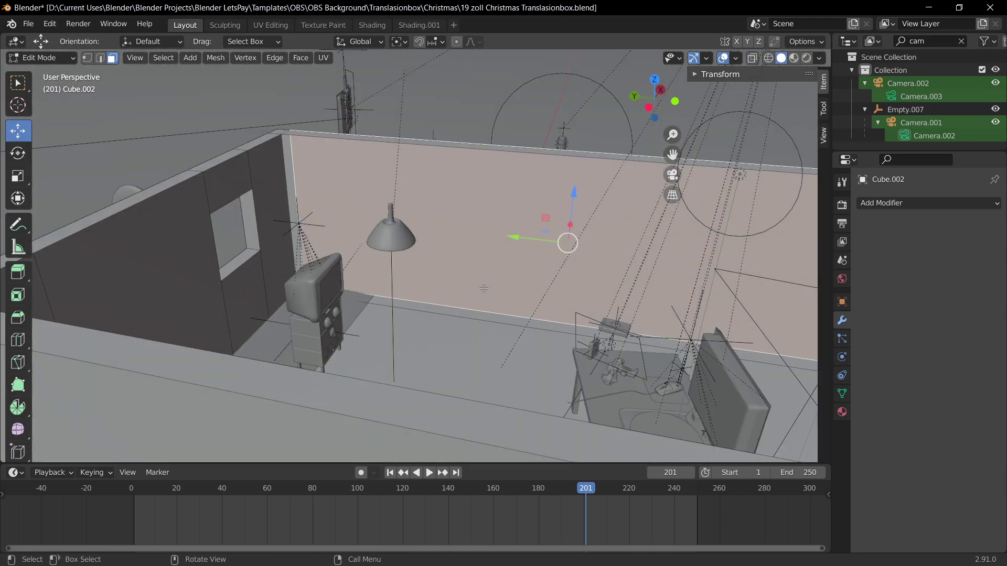
{"action": "key", "text": "x"}
{"action": "left_click", "coordinate": [483, 283]}
Step: Delete the side wall's leftover edge faces, leaving the floor in place
{"action": "middle_click_drag", "start_coordinate": [483, 283], "coordinate": [330, 283]}
{"action": "left_click", "coordinate": [330, 283]}
{"action": "left_click", "coordinate": [341, 290]}
{"action": "key", "text": "x"}
{"action": "left_click", "coordinate": [341, 289]}
{"action": "key", "text": "x"}
{"action": "left_click", "coordinate": [344, 101]}
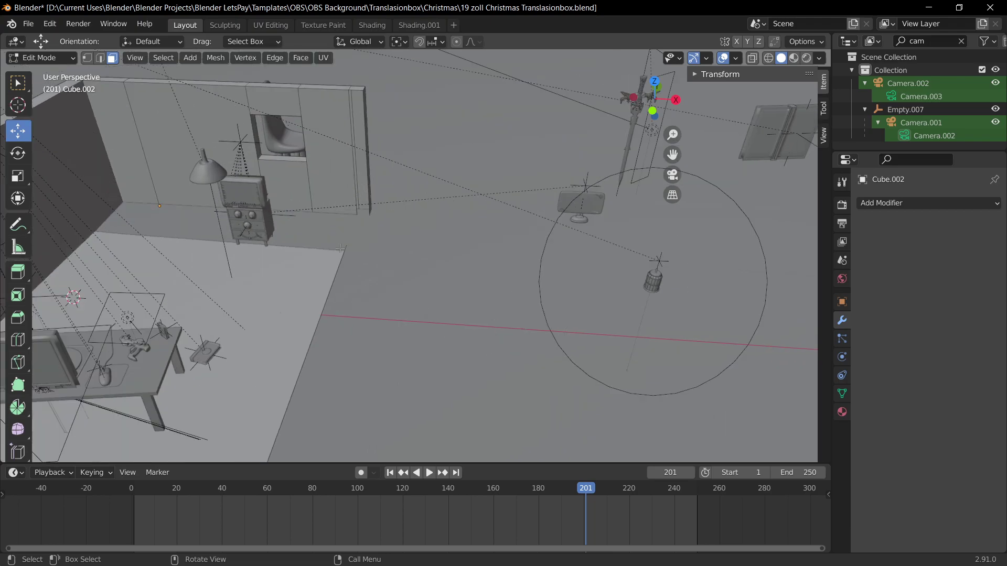
Step: Try to move the selection along Y, cancel it and undo the last side wall face deletions
{"action": "key", "text": "g"}
{"action": "key", "text": "y"}
{"action": "right_click", "coordinate": [392, 275]}
{"action": "middle_click_drag", "start_coordinate": [390, 274], "coordinate": [464, 282]}
{"action": "key", "text": "ctrl+z"}
{"action": "key", "text": "ctrl+z"}
{"action": "key", "text": "ctrl+z"}
{"action": "key", "text": "ctrl+z"}
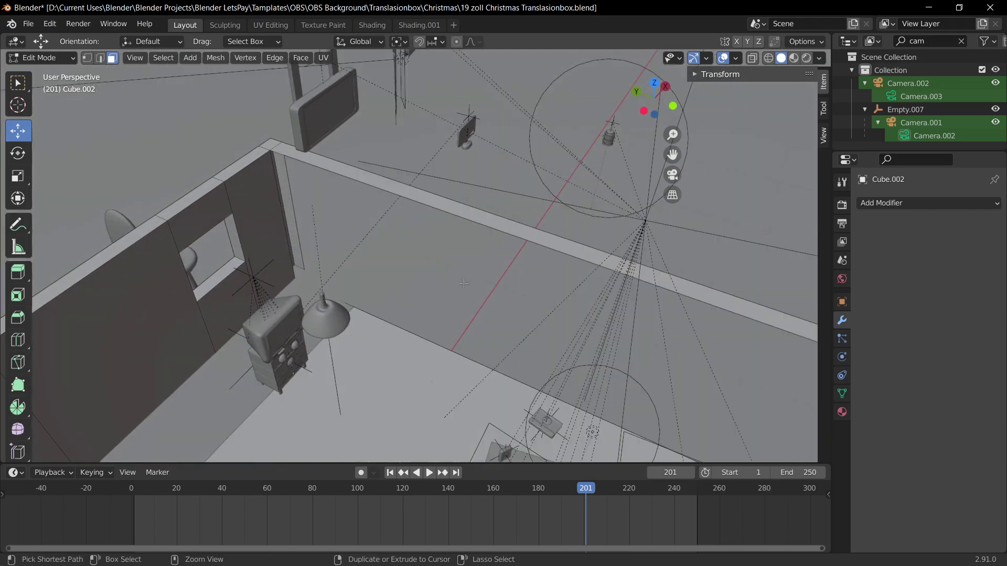
Step: Select the room's inner floor face and return to rendered shading
{"action": "middle_click_drag", "start_coordinate": [428, 351], "coordinate": [306, 301]}
{"action": "left_click", "coordinate": [363, 323]}
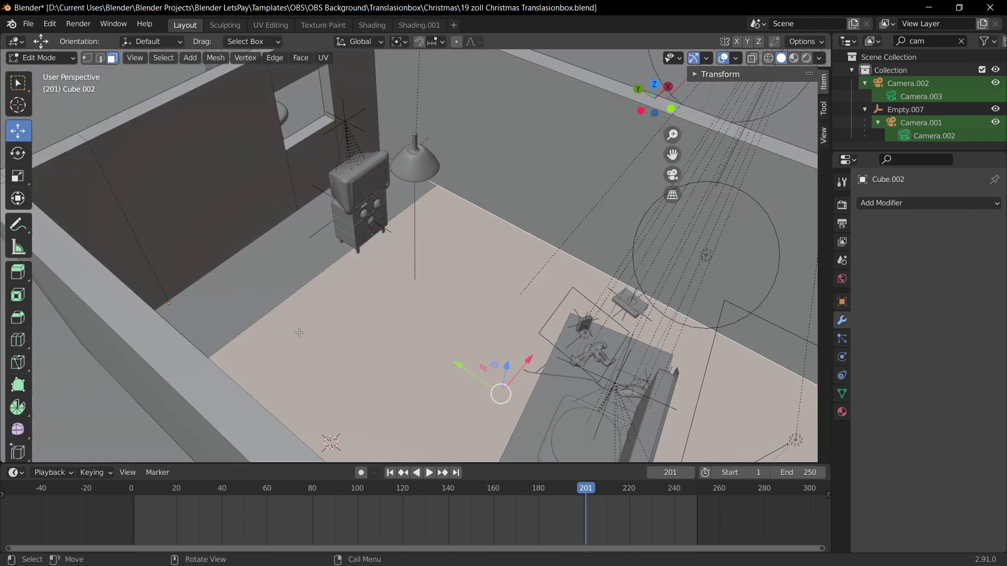
{"action": "scroll", "coordinate": [429, 332], "scroll_direction": "down", "scroll_amount": 2}
{"action": "scroll", "coordinate": [439, 220], "scroll_direction": "up", "scroll_amount": 2}
{"action": "mouse_move", "coordinate": [582, 224]}
{"action": "middle_mouse_down"}
{"action": "mouse_move", "coordinate": [464, 227]}
{"action": "mouse_move", "coordinate": [530, 216]}
{"action": "middle_mouse_up"}
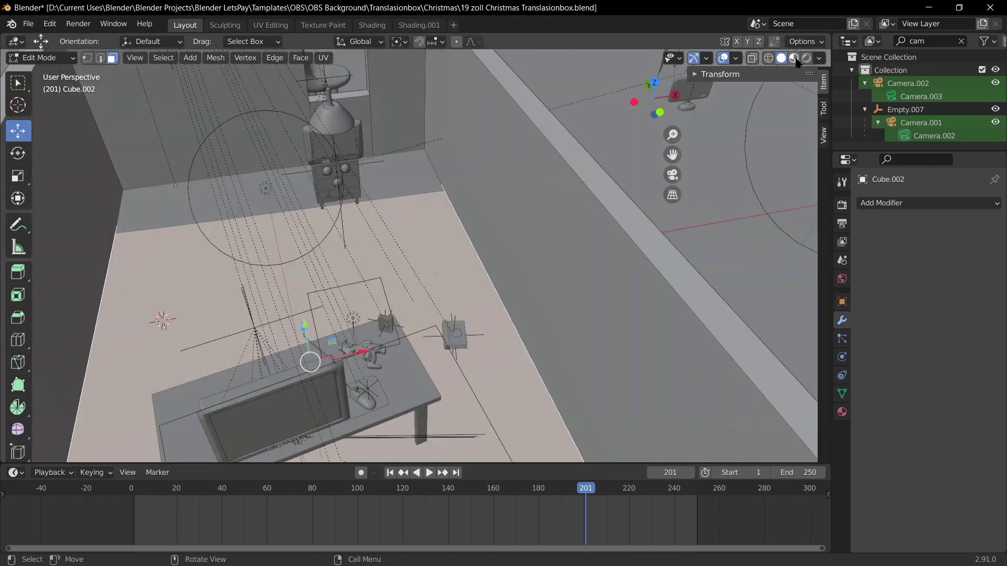
{"action": "left_click", "coordinate": [806, 58]}
{"action": "key", "text": "Tab"}
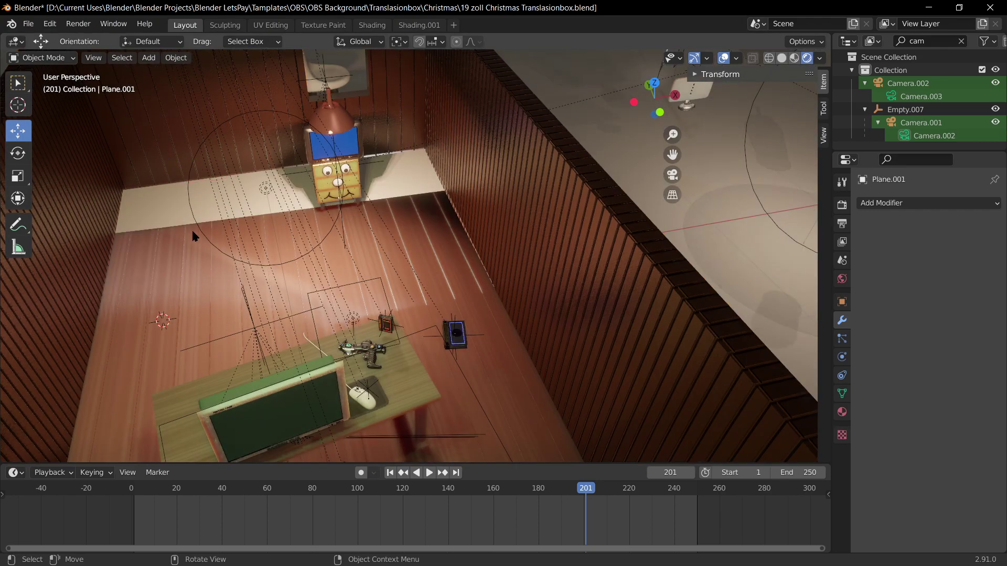
{"action": "key", "text": "Tab"}
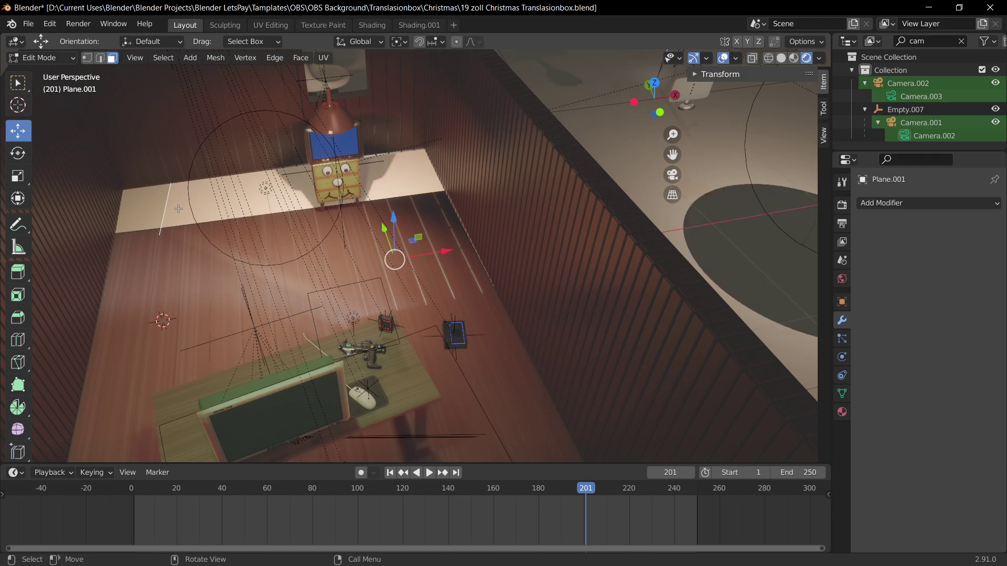
{"action": "key", "text": "Tab"}
{"action": "scroll", "coordinate": [503, 160], "scroll_direction": "down", "scroll_amount": 3}
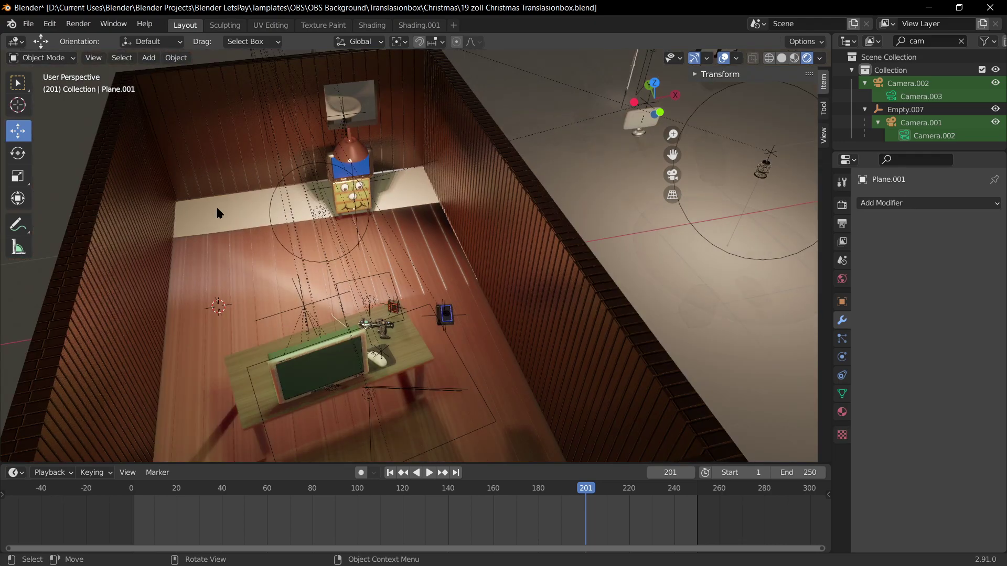
Step: Delete the selected inner floor face from the wooden room's mesh
{"action": "key", "text": "Tab"}
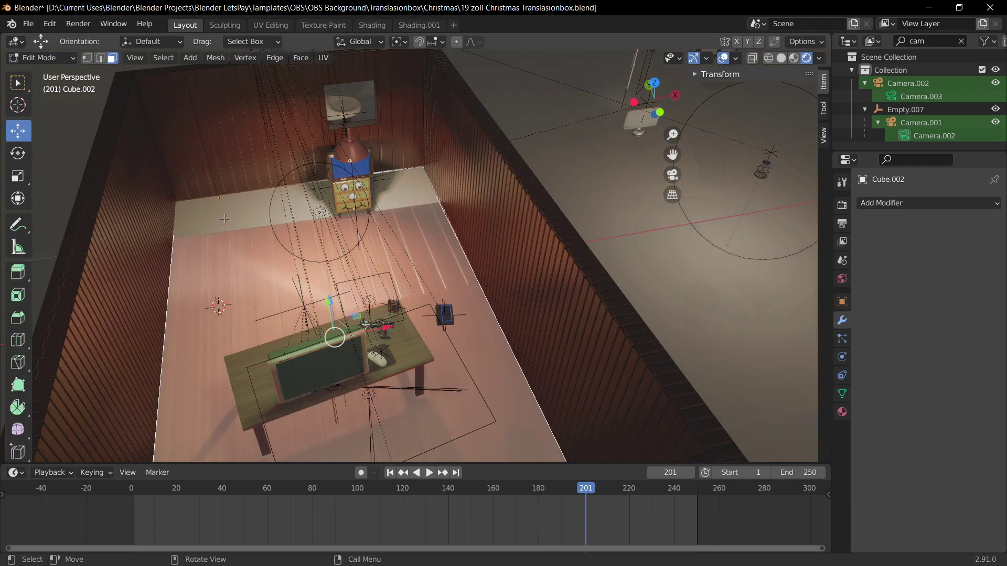
{"action": "key", "text": "x"}
{"action": "key", "text": "Tab"}
{"action": "key", "text": "Tab"}
Step: Try to move the room's selected inner floor face freely and along Z
{"action": "key", "text": "1"}
{"action": "left_click", "coordinate": [237, 214]}
{"action": "left_click", "coordinate": [250, 247]}
{"action": "key", "text": "g"}
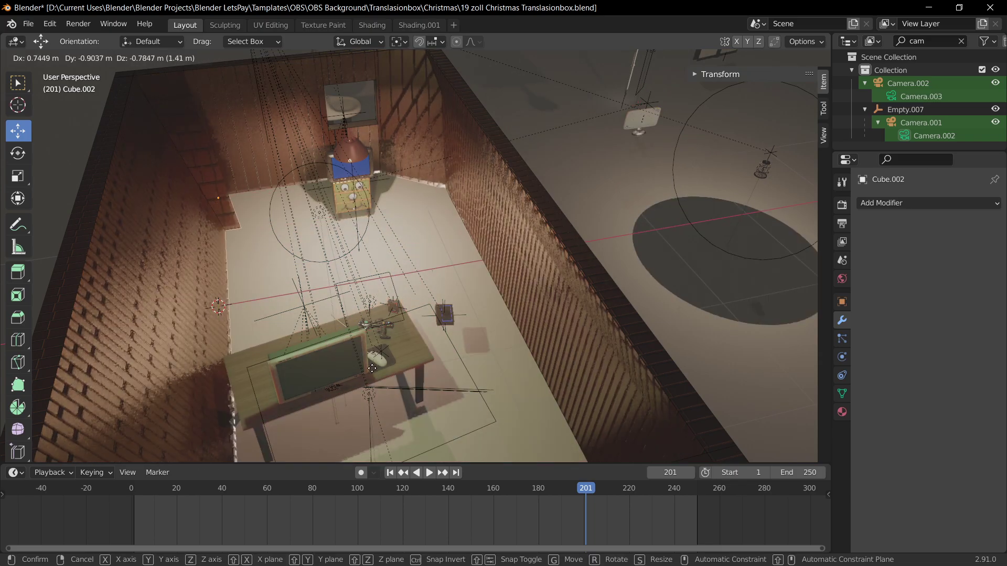
{"action": "right_click", "coordinate": [408, 216]}
{"action": "middle_click_drag", "start_coordinate": [410, 206], "coordinate": [323, 206]}
{"action": "key", "text": "g"}
{"action": "key", "text": "z"}
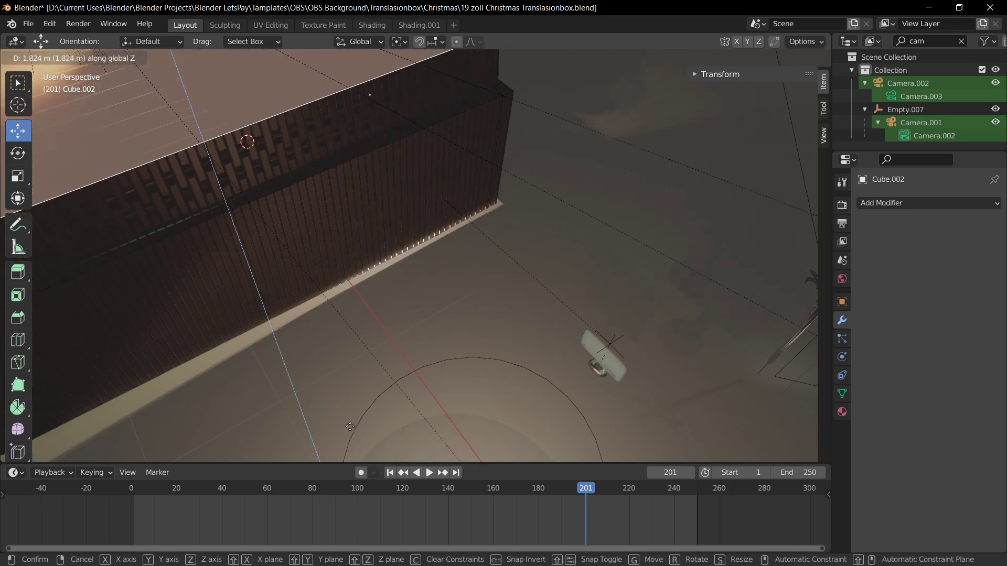
{"action": "left_click", "coordinate": [410, 145]}
{"action": "middle_click_drag", "start_coordinate": [411, 145], "coordinate": [223, 187]}
Step: Delete all of the room's faces except the floor and the back wall panels around the window by inverting the face selection
{"action": "left_click", "coordinate": [201, 125]}
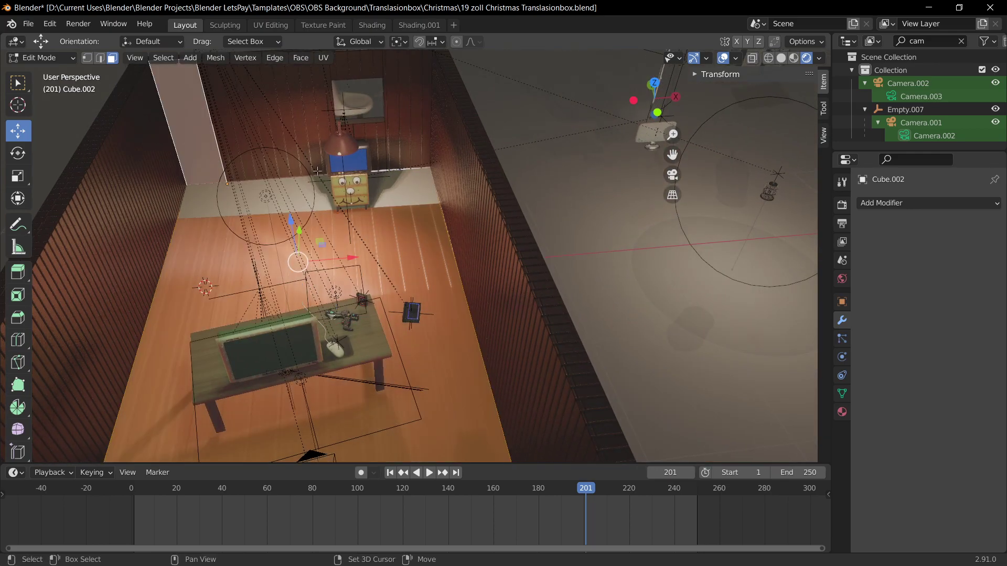
{"action": "left_click", "coordinate": [394, 145], "text": "shift"}
{"action": "left_click", "coordinate": [273, 122], "text": "shift"}
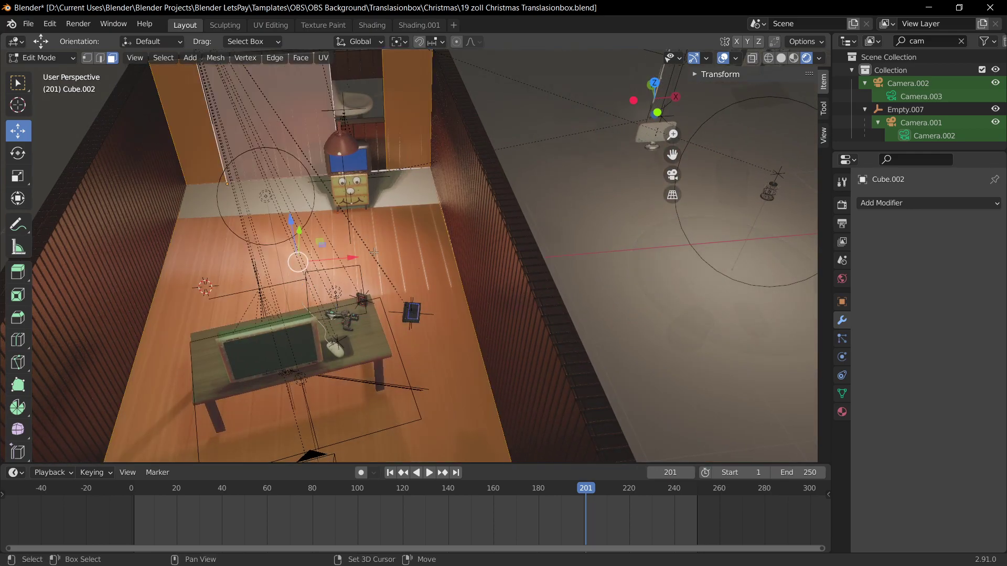
{"action": "right_click", "coordinate": [446, 225]}
{"action": "scroll", "coordinate": [440, 203], "scroll_direction": "down", "scroll_amount": 5}
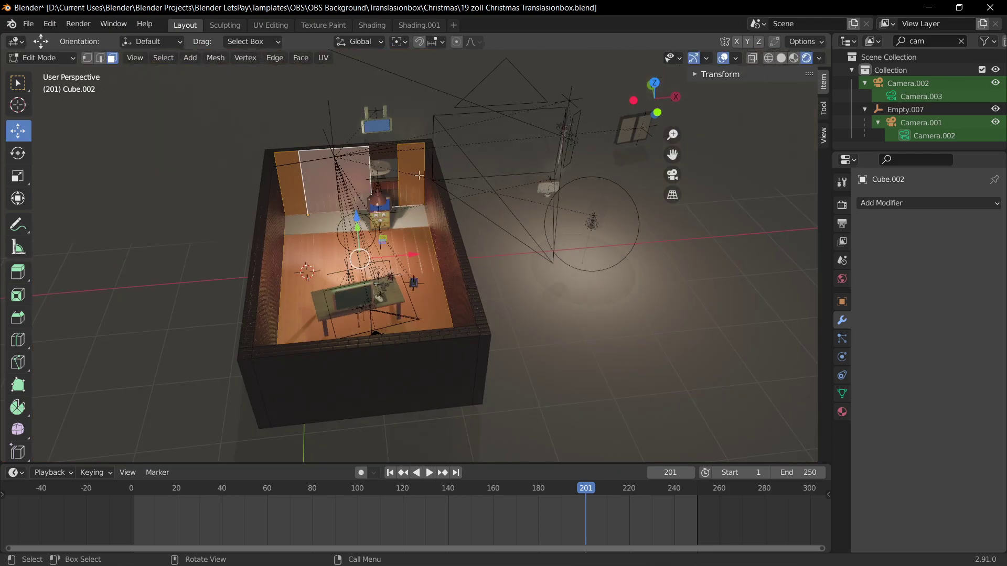
{"action": "scroll", "coordinate": [460, 206], "scroll_direction": "up", "scroll_amount": 3}
{"action": "left_click", "coordinate": [378, 116], "text": "shift"}
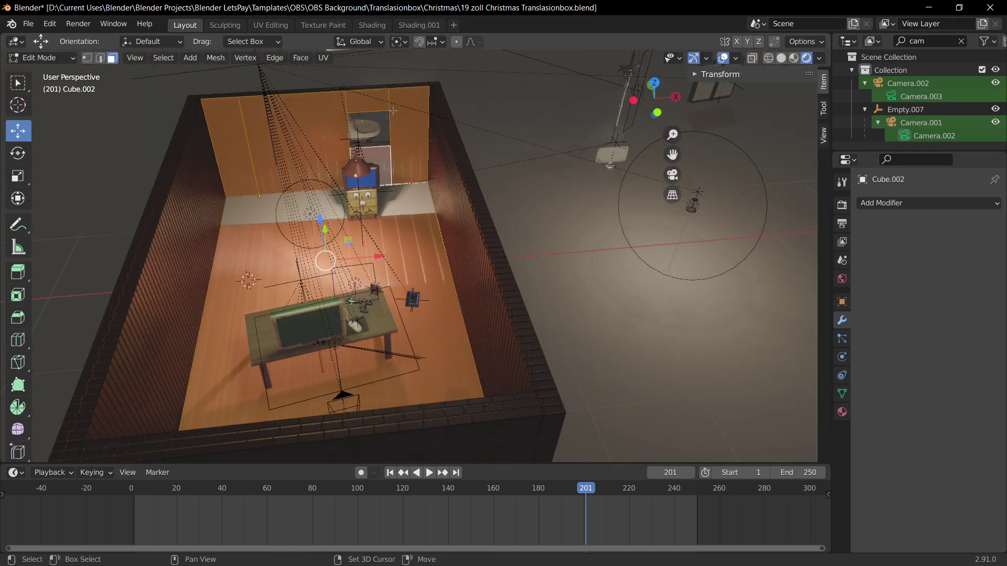
{"action": "scroll", "coordinate": [393, 111], "scroll_direction": "up", "scroll_amount": 5}
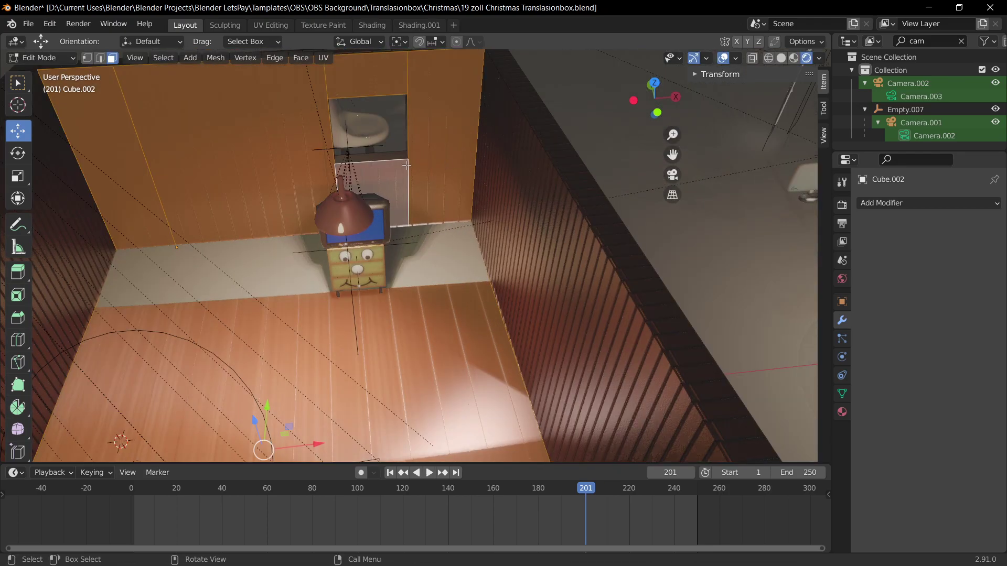
{"action": "middle_click_drag", "start_coordinate": [387, 149], "coordinate": [350, 136]}
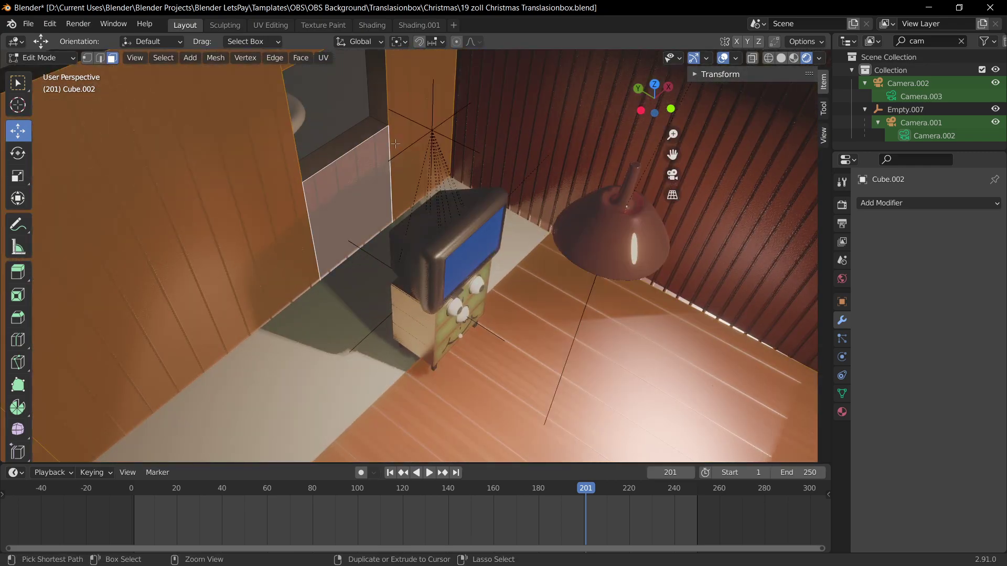
{"action": "scroll", "coordinate": [389, 132], "scroll_direction": "down", "scroll_amount": 6}
{"action": "middle_click_drag", "start_coordinate": [389, 133], "coordinate": [357, 133]}
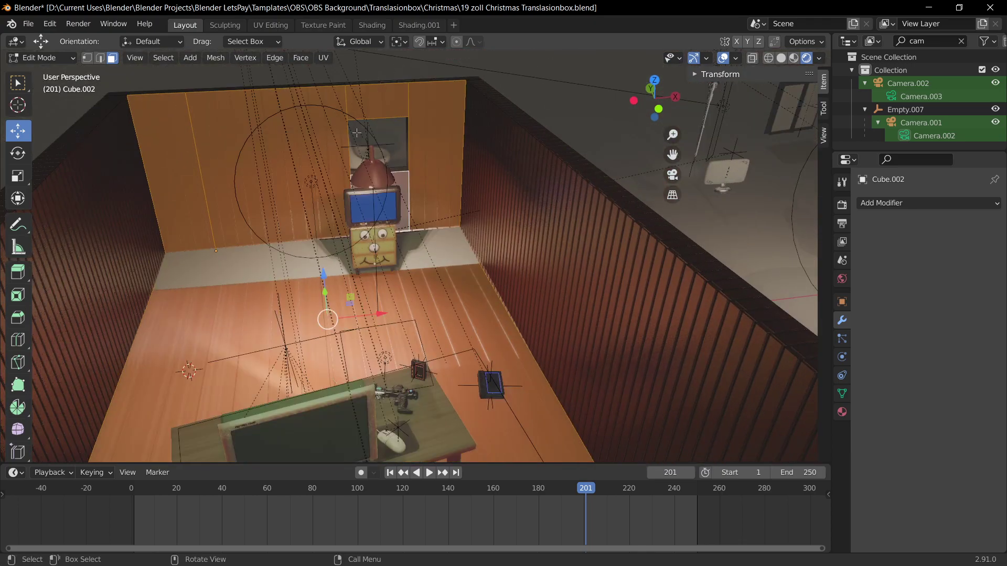
{"action": "left_click", "coordinate": [163, 57]}
{"action": "left_click", "coordinate": [168, 93]}
{"action": "key", "text": "x"}
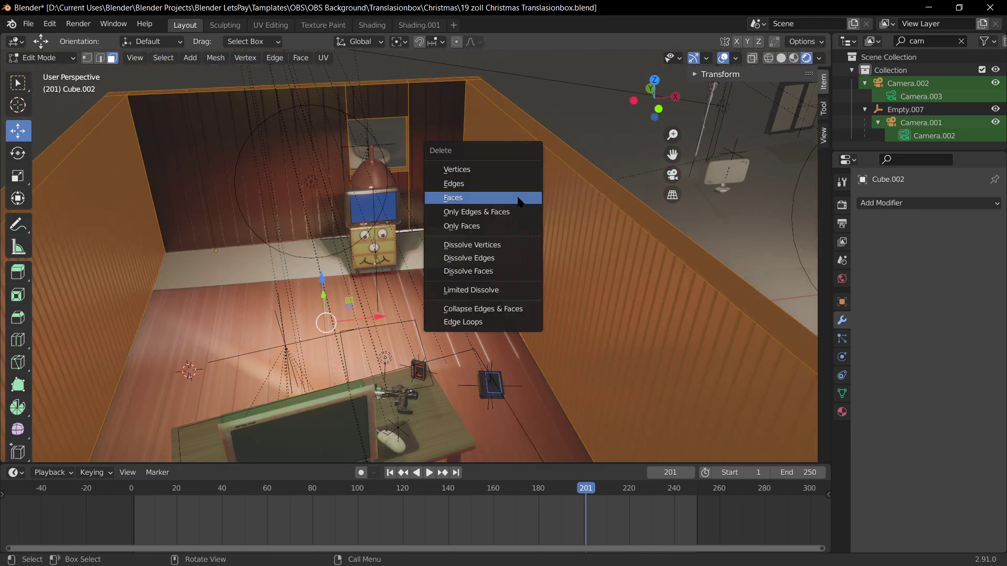
{"action": "left_click", "coordinate": [518, 198]}
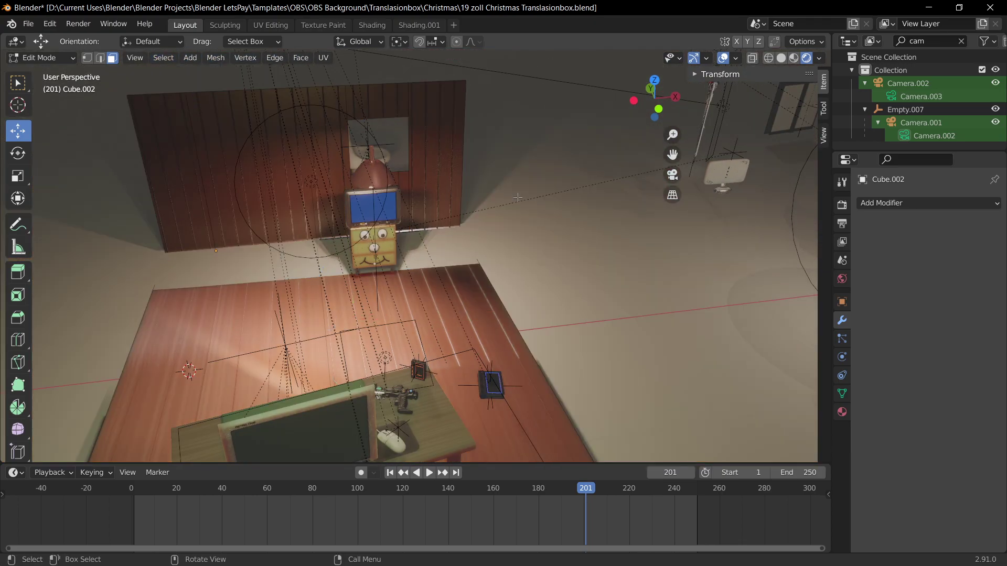
Step: Try to move the trimmed room along Z, cancel it and undo the wall deletion
{"action": "middle_click_drag", "start_coordinate": [517, 199], "coordinate": [457, 237]}
{"action": "key", "text": "Tab"}
{"action": "middle_click_drag", "start_coordinate": [455, 292], "coordinate": [399, 253]}
{"action": "scroll", "coordinate": [398, 252], "scroll_direction": "up", "scroll_amount": 1}
{"action": "key", "text": "g"}
{"action": "key", "text": "z"}
{"action": "right_click", "coordinate": [400, 231]}
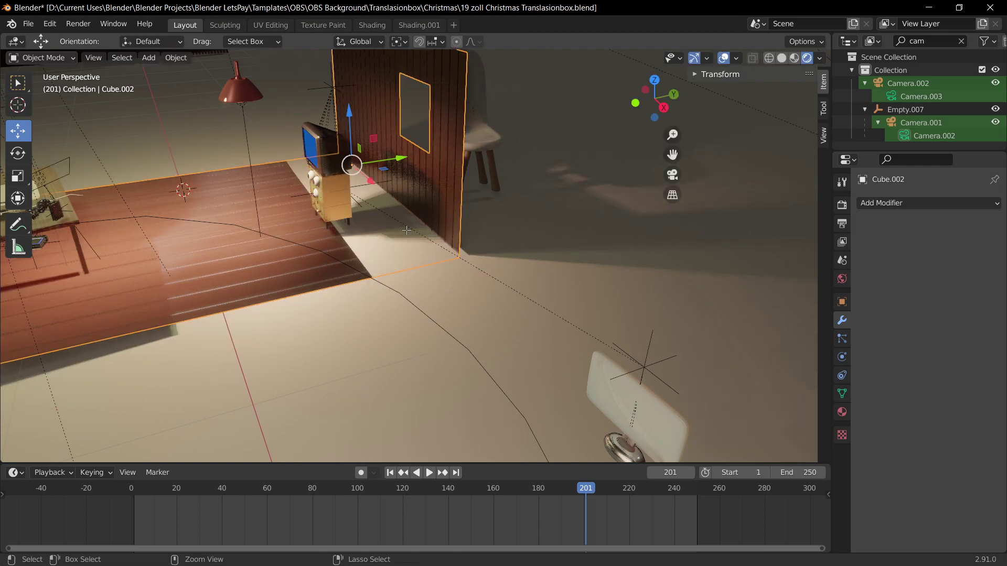
{"action": "key", "text": "Tab"}
{"action": "middle_click_drag", "start_coordinate": [406, 230], "coordinate": [490, 286]}
{"action": "middle_click_drag", "start_coordinate": [457, 349], "coordinate": [444, 307]}
{"action": "key", "text": "Tab"}
Step: Lower the ground plane beneath the room by about 0.03 m along Z and save the file
{"action": "middle_click_drag", "start_coordinate": [655, 307], "coordinate": [614, 309]}
{"action": "left_click", "coordinate": [580, 326]}
{"action": "scroll", "coordinate": [574, 338], "scroll_direction": "down", "scroll_amount": 4}
{"action": "key", "text": "g"}
{"action": "key", "text": "z"}
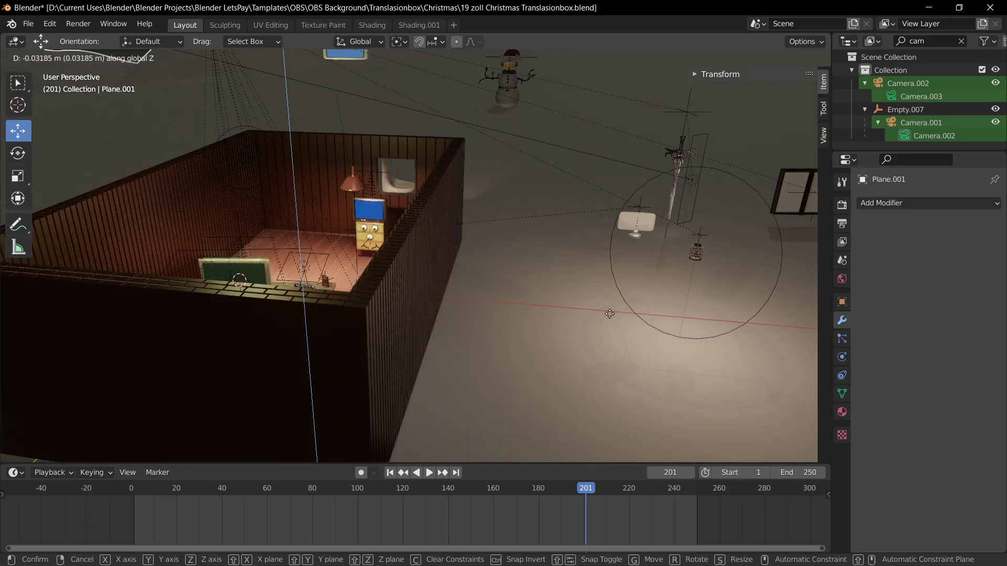
{"action": "left_click", "coordinate": [610, 314]}
{"action": "key", "text": "ctrl+s"}
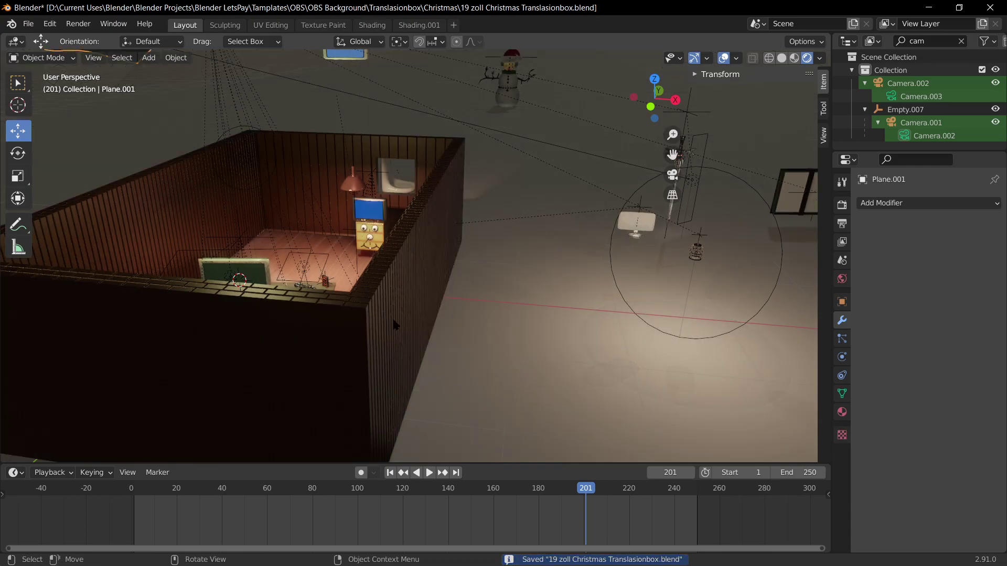
Step: Check the room through the camera at frame 202 and nudge the ground plane slightly further down
{"action": "key", "text": "KP_0"}
{"action": "key", "text": "Right"}
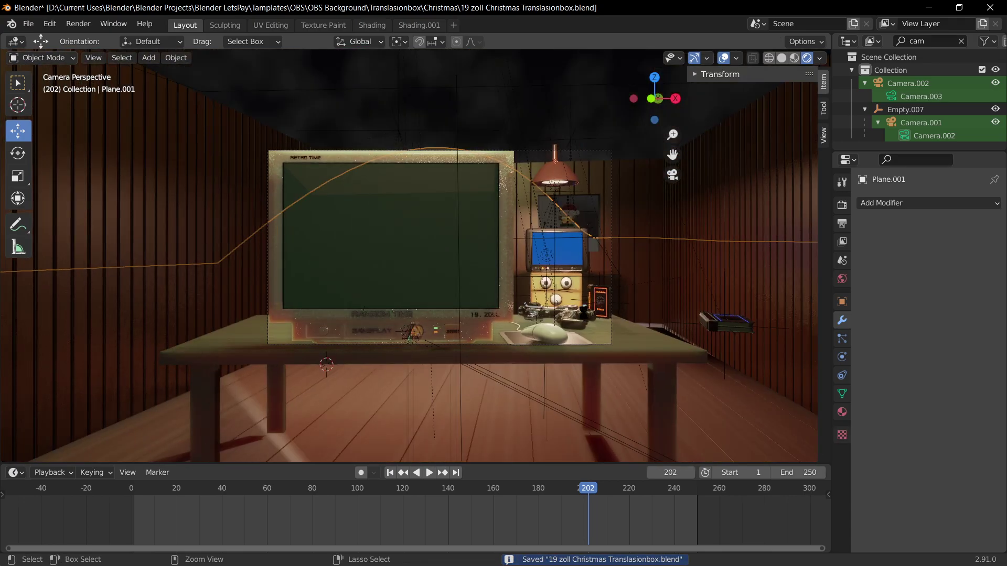
{"action": "middle_click_drag", "start_coordinate": [612, 313], "coordinate": [594, 298]}
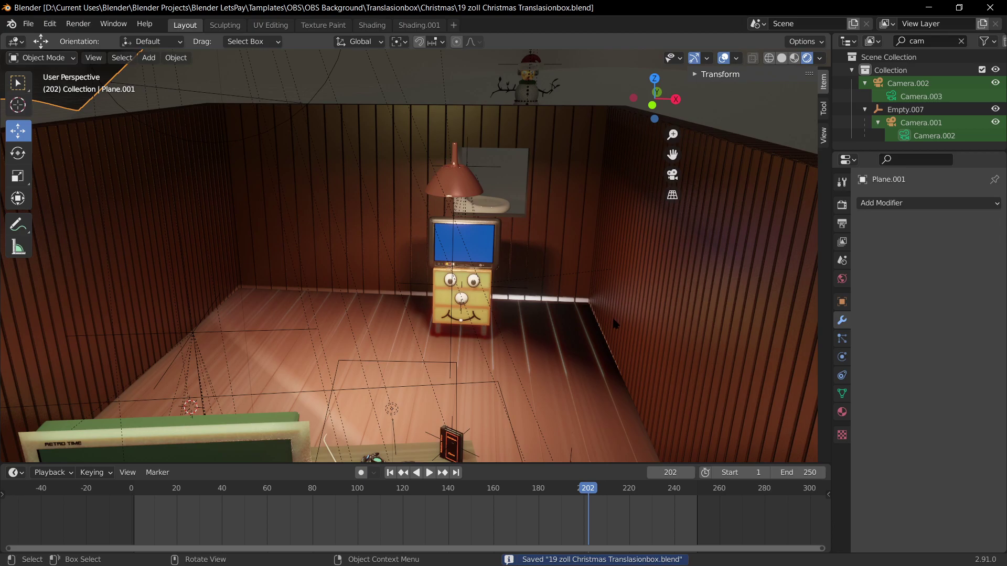
{"action": "key", "text": "g"}
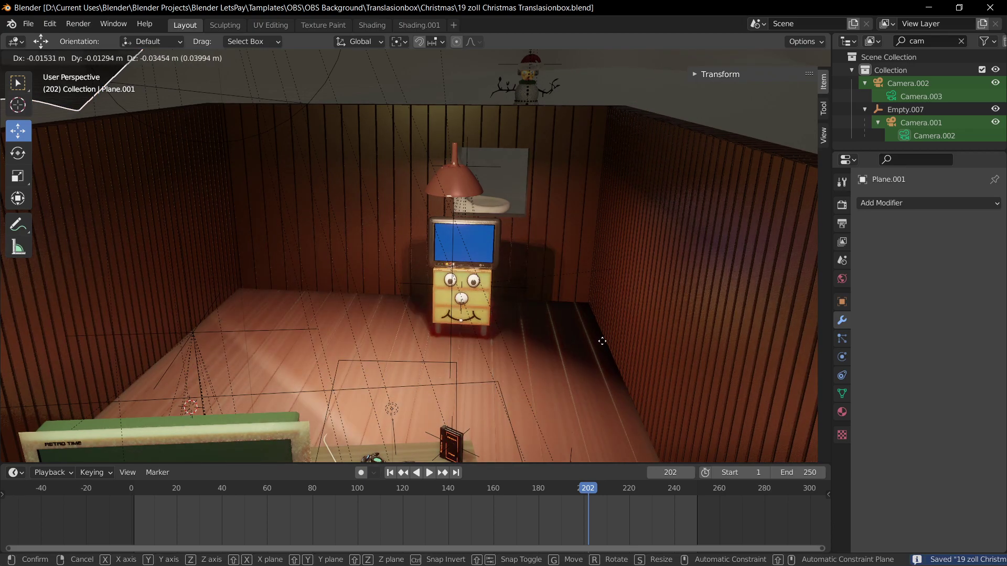
{"action": "left_click", "coordinate": [606, 350]}
Step: Hide the ground plane and bring the underside of the wooden room into view
{"action": "key", "text": "Tab"}
{"action": "scroll", "coordinate": [607, 349], "scroll_direction": "down", "scroll_amount": 4}
{"action": "middle_click_drag", "start_coordinate": [607, 350], "coordinate": [576, 341]}
{"action": "scroll", "coordinate": [576, 341], "scroll_direction": "down", "scroll_amount": 4}
{"action": "key", "text": "Tab"}
{"action": "middle_click_drag", "start_coordinate": [580, 431], "coordinate": [392, 259]}
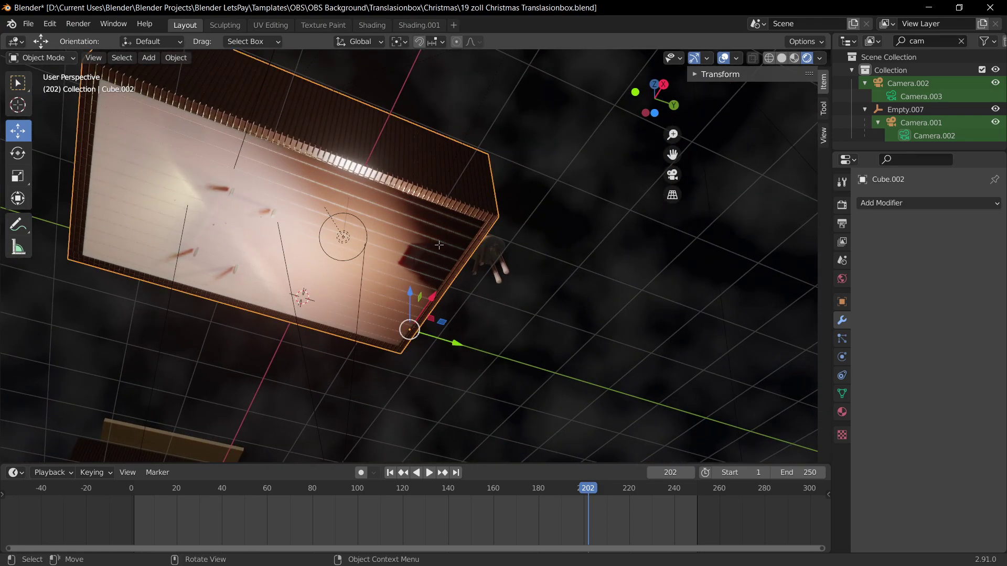
Step: Extrude the room's bottom face by about 0.33 m and scale it outwards beyond the walls
{"action": "key", "text": "Tab"}
{"action": "right_click", "coordinate": [429, 254]}
{"action": "middle_click_drag", "start_coordinate": [429, 254], "coordinate": [510, 249]}
{"action": "left_click", "coordinate": [427, 247]}
{"action": "mouse_move", "coordinate": [436, 256]}
{"action": "middle_mouse_down"}
{"action": "mouse_move", "coordinate": [433, 281]}
{"action": "mouse_move", "coordinate": [425, 266]}
{"action": "middle_mouse_up"}
{"action": "key", "text": "e"}
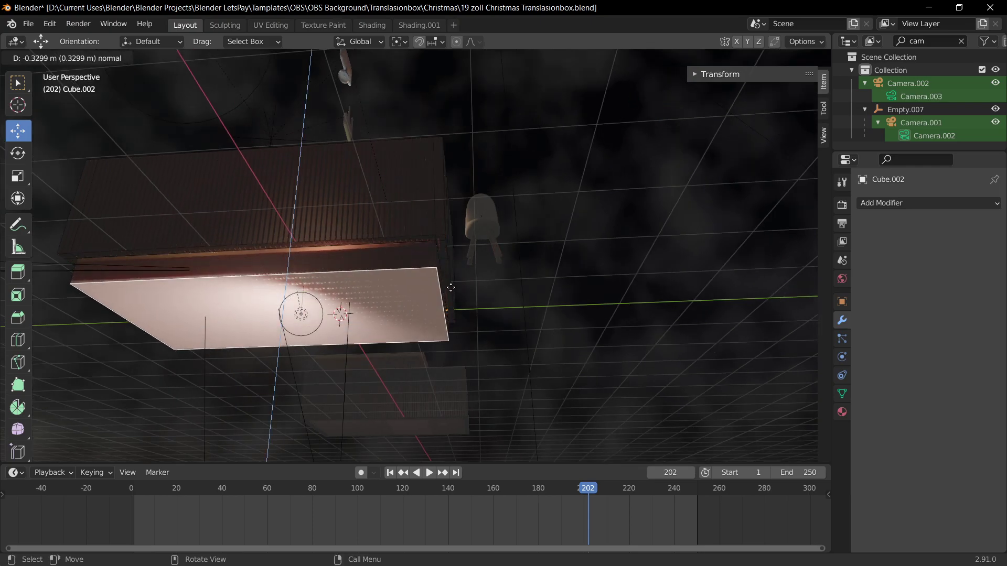
{"action": "left_click", "coordinate": [449, 287]}
{"action": "key", "text": "s"}
{"action": "left_click", "coordinate": [494, 294]}
{"action": "middle_click_drag", "start_coordinate": [494, 294], "coordinate": [537, 381]}
{"action": "key", "text": "Tab"}
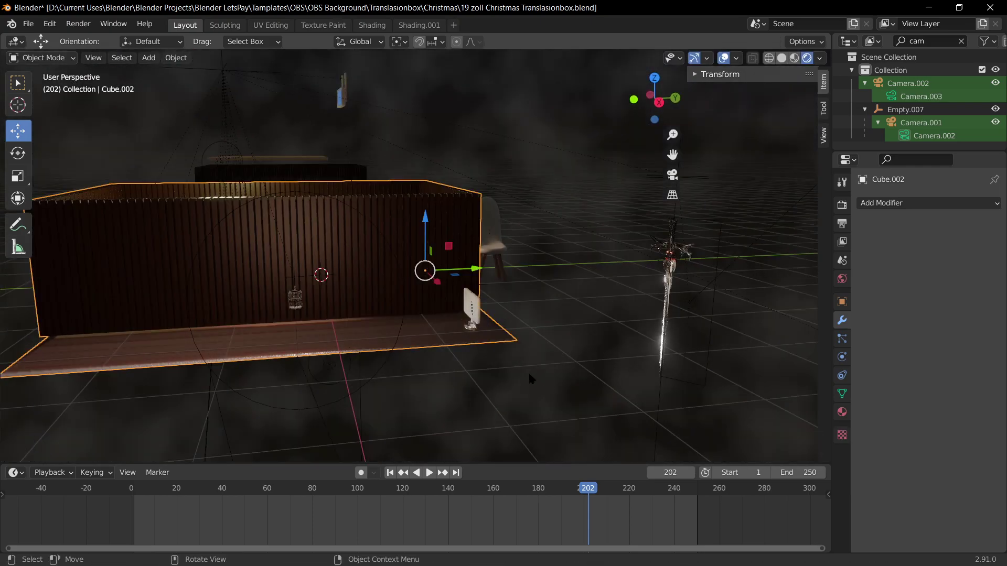
Step: Reveal the hidden geometry, and undo that together with the bottom face's scaling and extrusion
{"action": "key", "text": "alt+h"}
{"action": "key", "text": "Tab"}
{"action": "middle_click_drag", "start_coordinate": [503, 332], "coordinate": [545, 338]}
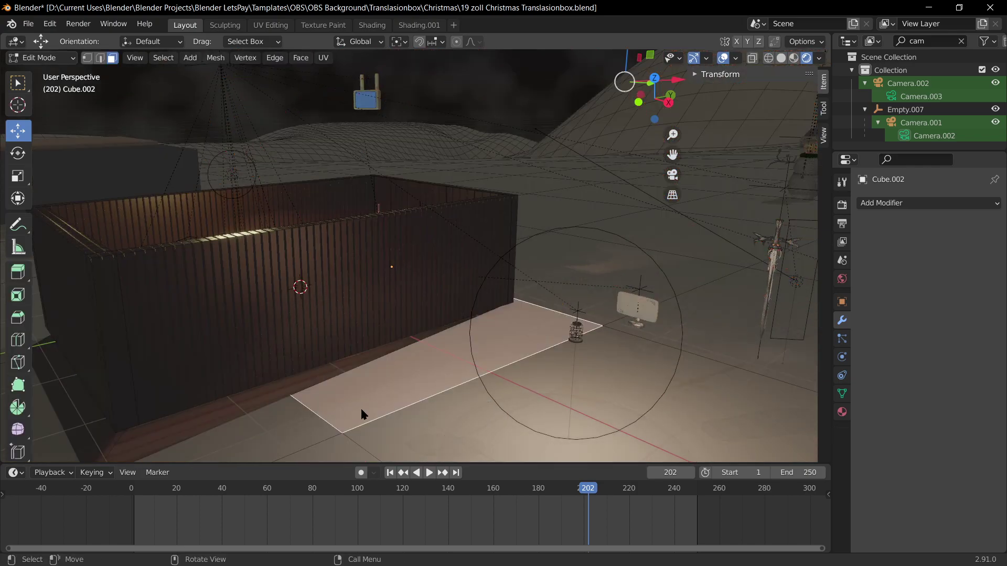
{"action": "scroll", "coordinate": [361, 412], "scroll_direction": "down", "scroll_amount": 5}
{"action": "key", "text": "Tab"}
{"action": "left_click", "coordinate": [320, 393]}
{"action": "middle_click_drag", "start_coordinate": [319, 393], "coordinate": [479, 328]}
{"action": "key", "text": "ctrl+z"}
{"action": "key", "text": "ctrl+z"}
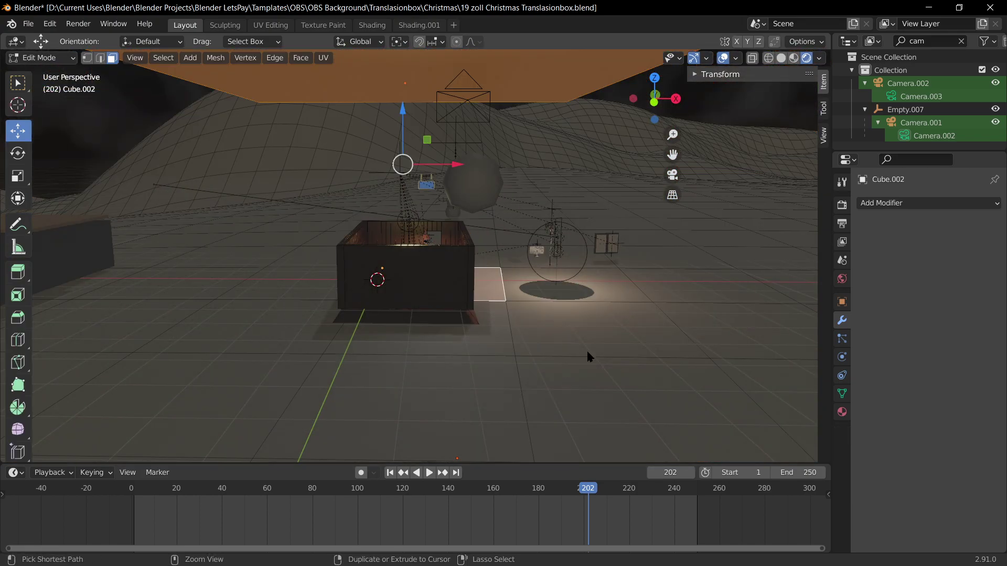
{"action": "key", "text": "ctrl+z"}
{"action": "key", "text": "ctrl+z"}
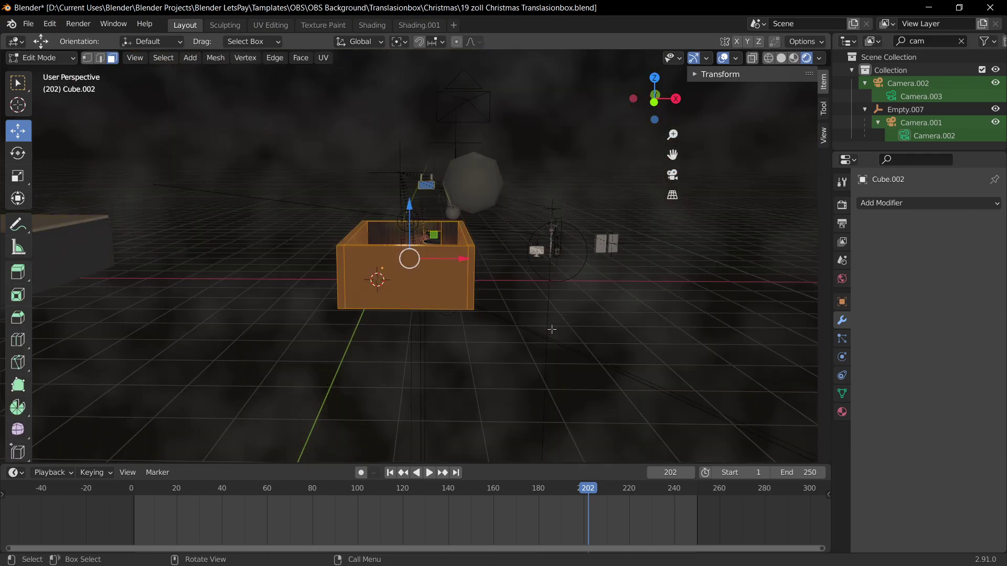
Step: Return the room to Object Mode and save the file
{"action": "middle_click_drag", "start_coordinate": [552, 329], "coordinate": [543, 353]}
{"action": "key", "text": "Tab"}
{"action": "scroll", "coordinate": [570, 308], "scroll_direction": "up", "scroll_amount": 7}
{"action": "middle_click_drag", "start_coordinate": [571, 308], "coordinate": [288, 285]}
{"action": "middle_click_drag", "start_coordinate": [391, 293], "coordinate": [418, 316]}
{"action": "key", "text": "ctrl+s"}
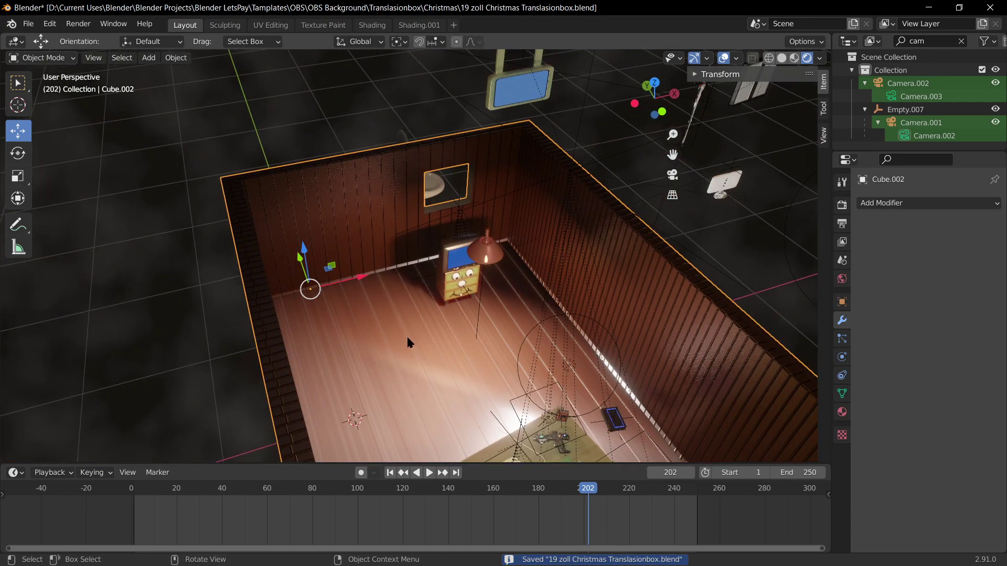
{"action": "key", "text": "Tab"}
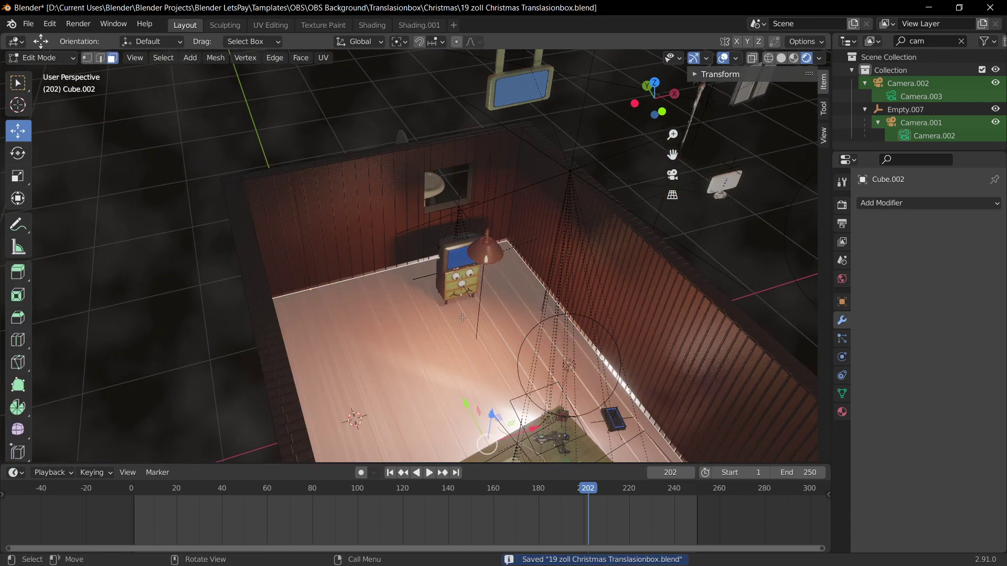
{"action": "key", "text": "g"}
{"action": "key", "text": "z"}
{"action": "right_click", "coordinate": [451, 316]}
Step: Delete the long side wall's inner face and the adjoining back wall panel face
{"action": "left_click", "coordinate": [351, 249]}
{"action": "left_click", "coordinate": [309, 227], "text": "shift"}
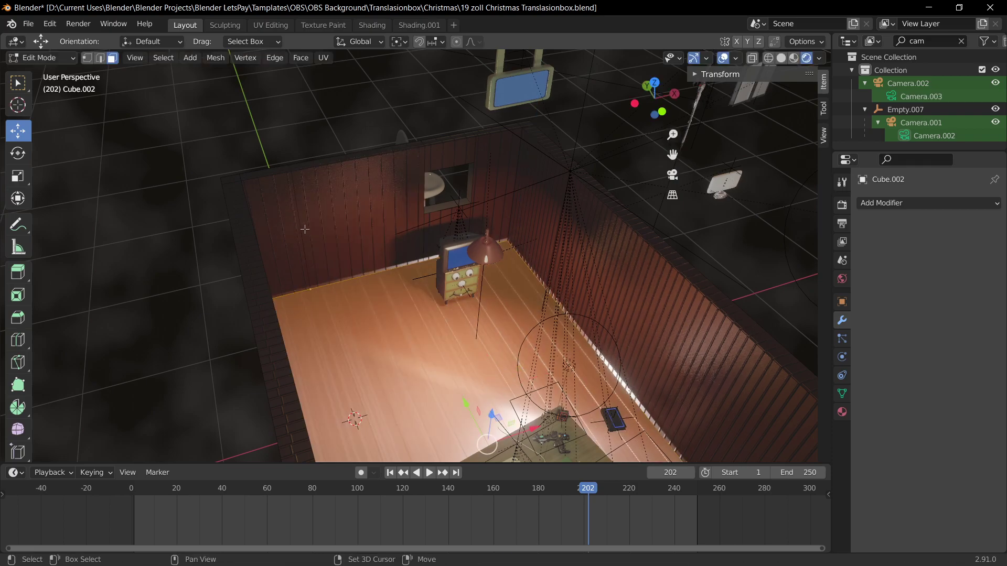
{"action": "middle_click_drag", "start_coordinate": [356, 225], "coordinate": [379, 213]}
{"action": "left_click_drag", "start_coordinate": [380, 213], "coordinate": [534, 215]}
{"action": "middle_click_drag", "start_coordinate": [565, 278], "coordinate": [557, 189]}
{"action": "left_click", "coordinate": [557, 189], "text": "shift"}
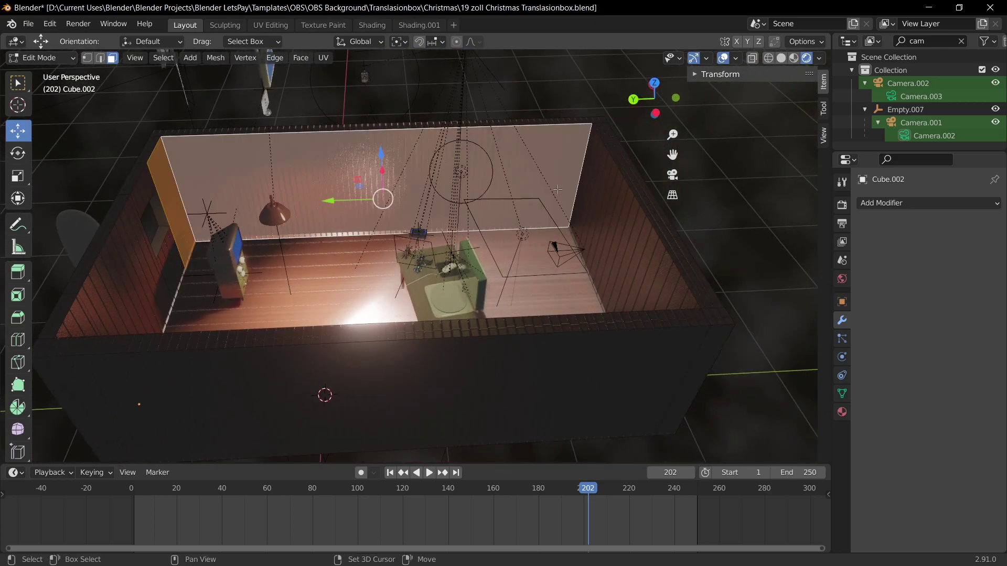
{"action": "key", "text": "x"}
{"action": "left_click", "coordinate": [572, 153]}
{"action": "middle_click_drag", "start_coordinate": [572, 153], "coordinate": [497, 142]}
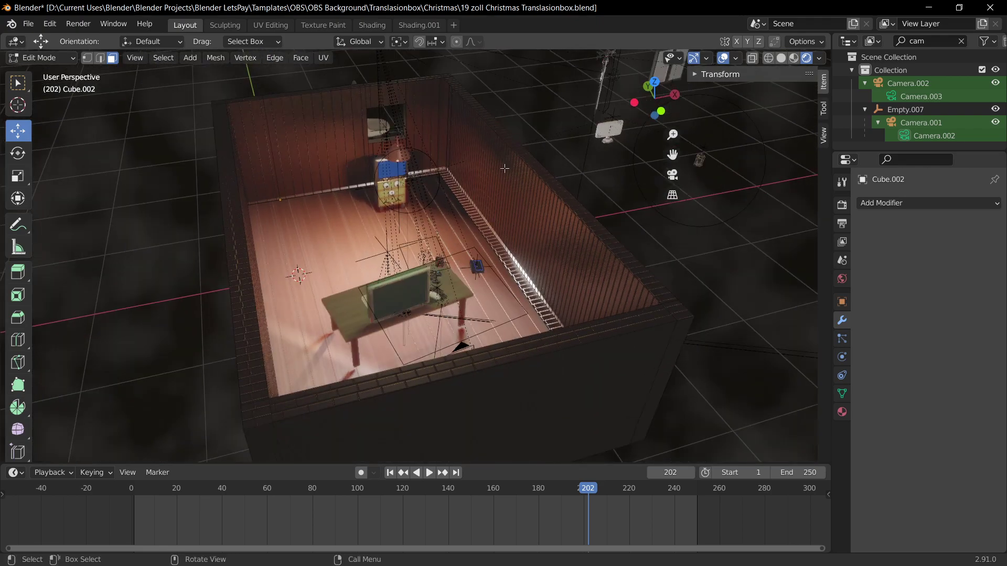
Step: Delete the same side wall's remaining outer, top and bottom strip faces
{"action": "left_click", "coordinate": [504, 168]}
{"action": "key", "text": "x"}
{"action": "left_click", "coordinate": [504, 167]}
{"action": "key", "text": "x"}
{"action": "left_click", "coordinate": [500, 129]}
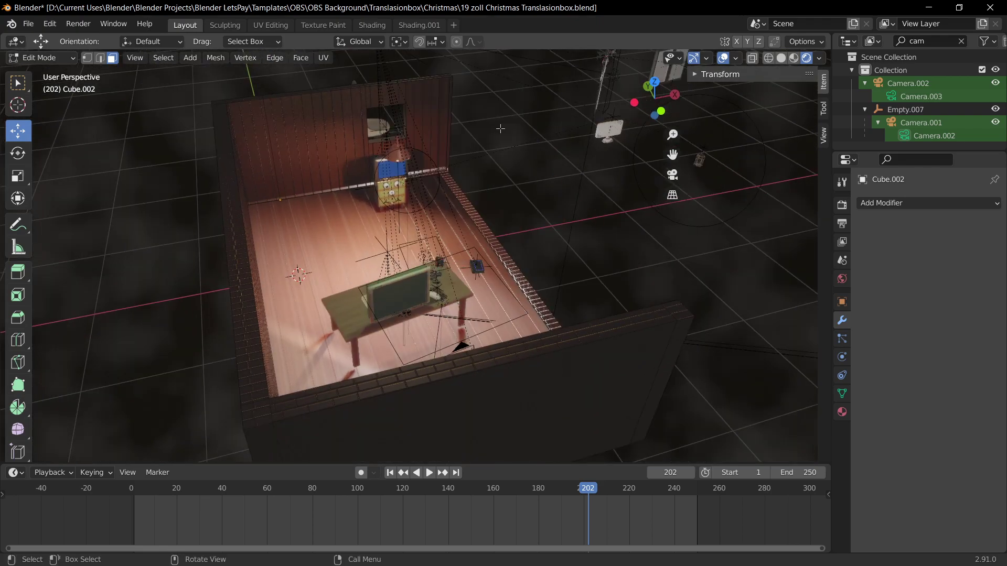
{"action": "key", "text": "x"}
{"action": "left_click", "coordinate": [502, 249]}
Step: Delete the leftover narrow faces and the panel at the back wall's exposed end beside the window
{"action": "middle_click_drag", "start_coordinate": [502, 248], "coordinate": [549, 255]}
{"action": "middle_click_drag", "start_coordinate": [673, 270], "coordinate": [489, 227], "text": "shift"}
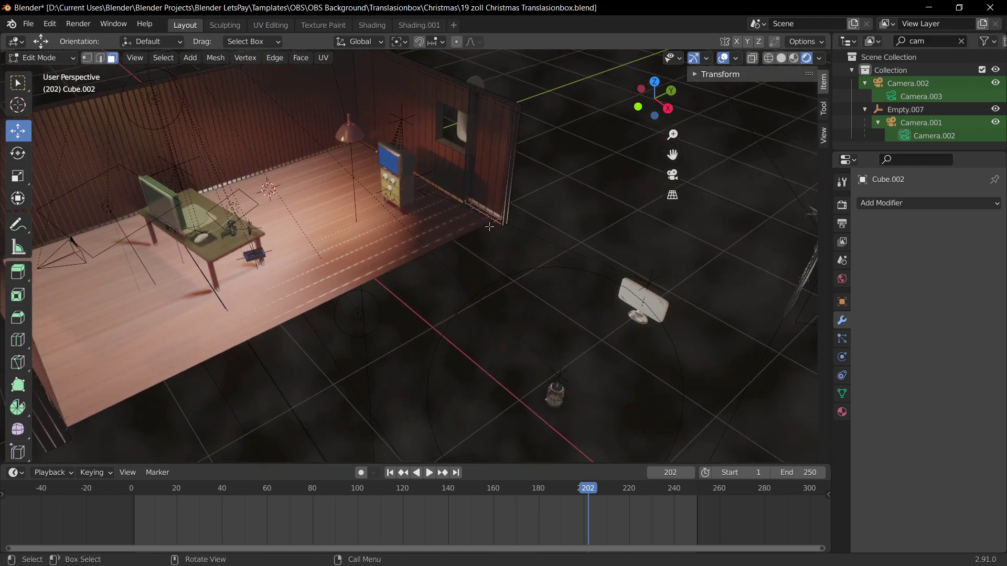
{"action": "scroll", "coordinate": [489, 226], "scroll_direction": "up", "scroll_amount": 3}
{"action": "middle_click_drag", "start_coordinate": [575, 161], "coordinate": [593, 141]}
{"action": "middle_click_drag", "start_coordinate": [521, 157], "coordinate": [424, 219], "text": "shift"}
{"action": "key", "text": "x"}
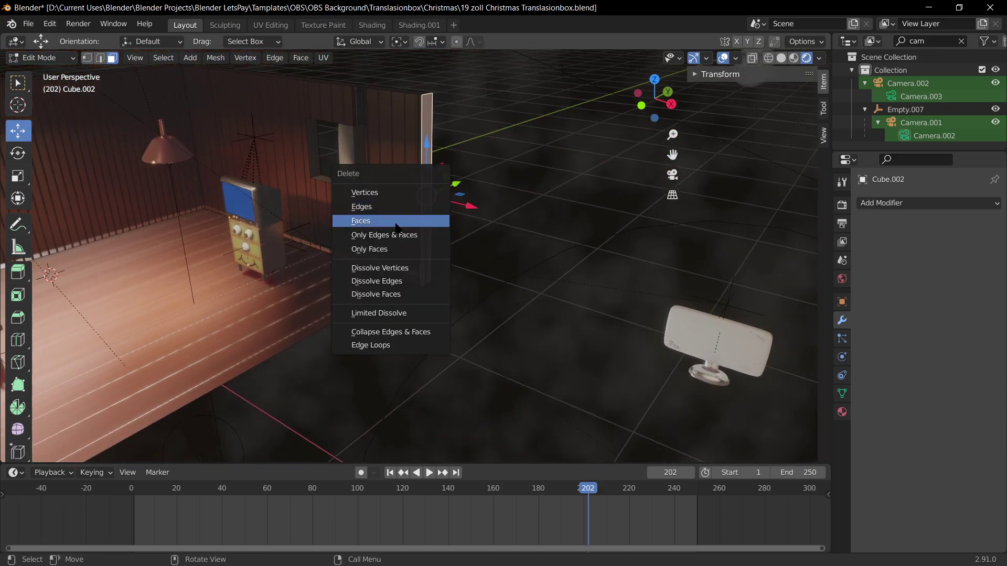
{"action": "left_click", "coordinate": [395, 223]}
{"action": "left_click", "coordinate": [421, 156]}
{"action": "key", "text": "x"}
{"action": "left_click", "coordinate": [421, 157]}
{"action": "left_click", "coordinate": [405, 195]}
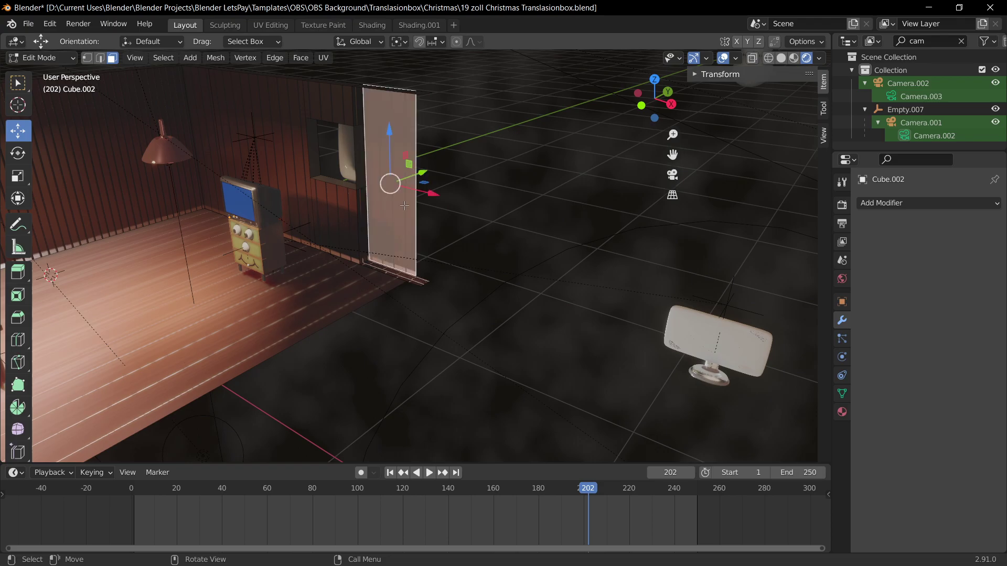
{"action": "key", "text": "x"}
{"action": "left_click", "coordinate": [410, 256]}
Step: Undo the recent face deletions to restore the side wall and the back wall's corner
{"action": "middle_click_drag", "start_coordinate": [410, 256], "coordinate": [588, 182]}
{"action": "left_click", "coordinate": [428, 198]}
{"action": "key", "text": "ctrl+z"}
{"action": "key", "text": "ctrl+z"}
{"action": "key", "text": "ctrl+z"}
{"action": "middle_click_drag", "start_coordinate": [313, 255], "coordinate": [355, 303], "text": "shift"}
Step: Delete the inner and outer faces of the long side wall next to the window wall
{"action": "left_click", "coordinate": [464, 231]}
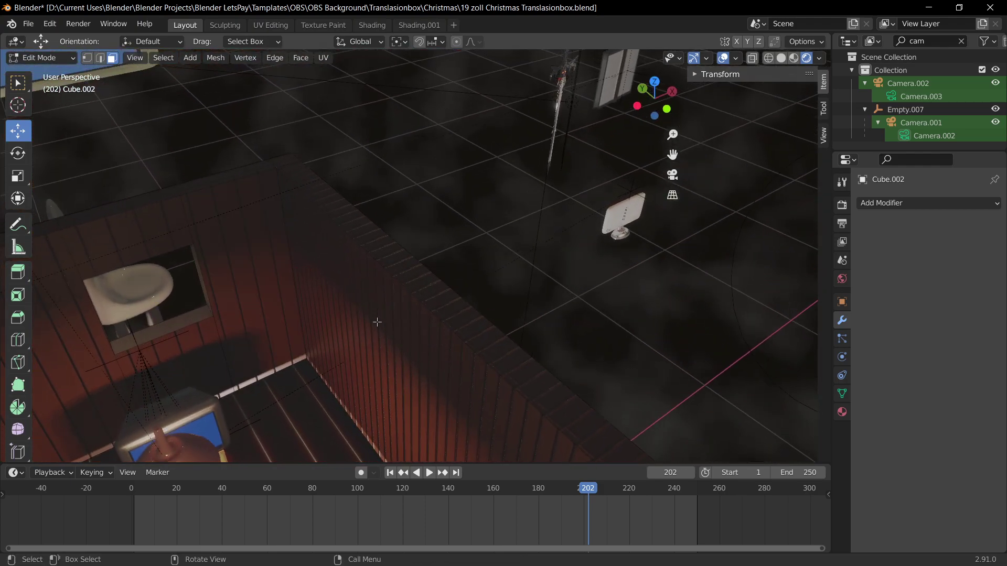
{"action": "left_click", "coordinate": [377, 318]}
{"action": "key", "text": "x"}
{"action": "left_click", "coordinate": [394, 367]}
{"action": "left_click", "coordinate": [461, 306]}
{"action": "left_click", "coordinate": [430, 324]}
{"action": "middle_click_drag", "start_coordinate": [461, 306], "coordinate": [418, 297]}
{"action": "key", "text": "x"}
{"action": "left_click", "coordinate": [430, 325]}
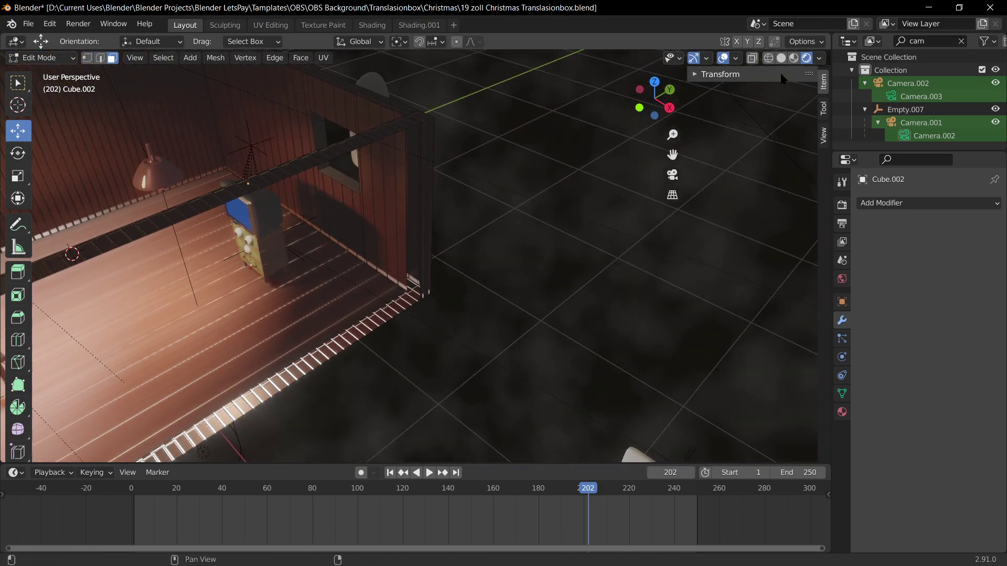
Step: Switch to solid shading and delete the side wall's top strip and the leftover face at the back wall's end
{"action": "left_click", "coordinate": [781, 57]}
{"action": "key", "text": "x"}
{"action": "left_click", "coordinate": [366, 245]}
{"action": "middle_click_drag", "start_coordinate": [366, 244], "coordinate": [346, 145]}
{"action": "left_click", "coordinate": [344, 141]}
{"action": "key", "text": "x"}
{"action": "left_click", "coordinate": [348, 140]}
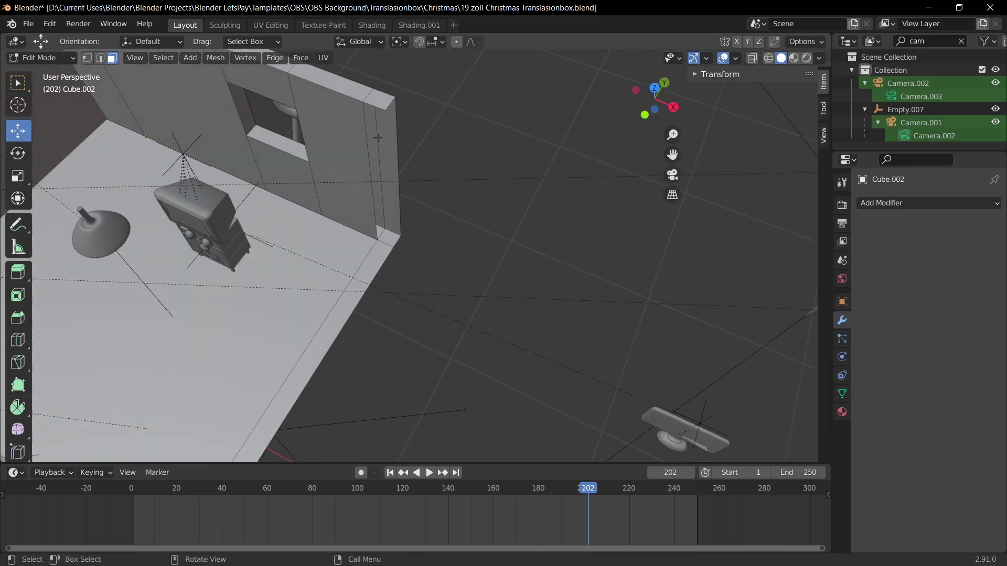
Step: Delete the floor's narrow edge strip and the leftover corner faces at the open end of the window wall
{"action": "left_click", "coordinate": [370, 277]}
{"action": "key", "text": "x"}
{"action": "left_click", "coordinate": [385, 242]}
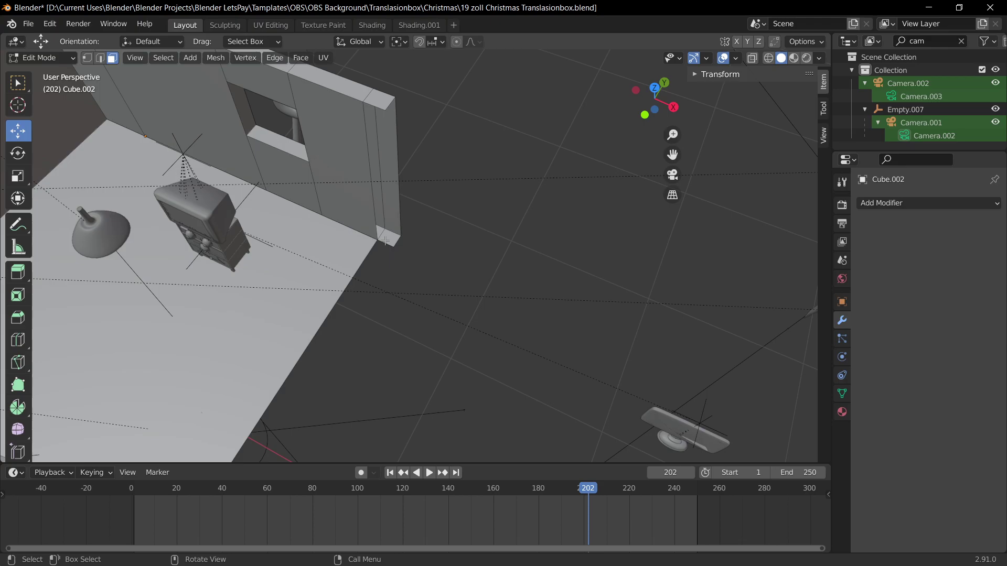
{"action": "key", "text": "x"}
{"action": "left_click", "coordinate": [395, 209]}
{"action": "key", "text": "x"}
{"action": "left_click", "coordinate": [389, 100]}
{"action": "middle_click_drag", "start_coordinate": [389, 101], "coordinate": [389, 97]}
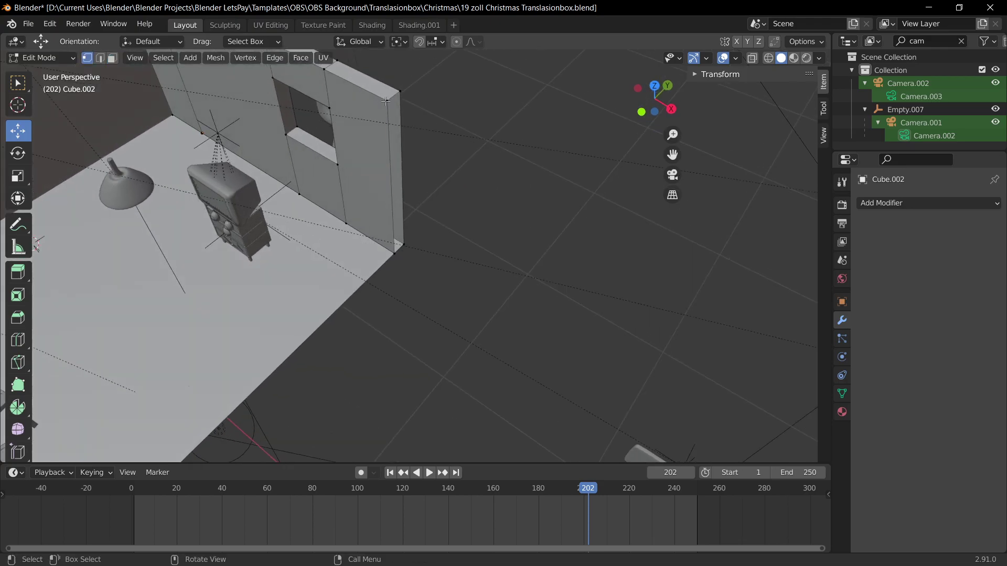
Step: Close the open end of the window wall with a new face between its four corner vertices
{"action": "left_click", "coordinate": [386, 100]}
{"action": "left_click", "coordinate": [408, 246], "text": "shift"}
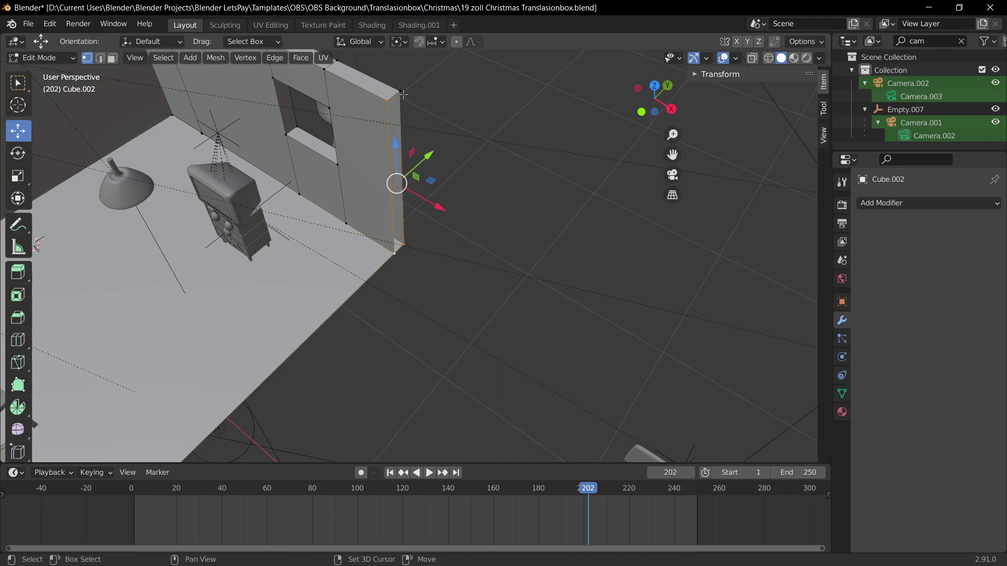
{"action": "middle_click_drag", "start_coordinate": [444, 205], "coordinate": [387, 219]}
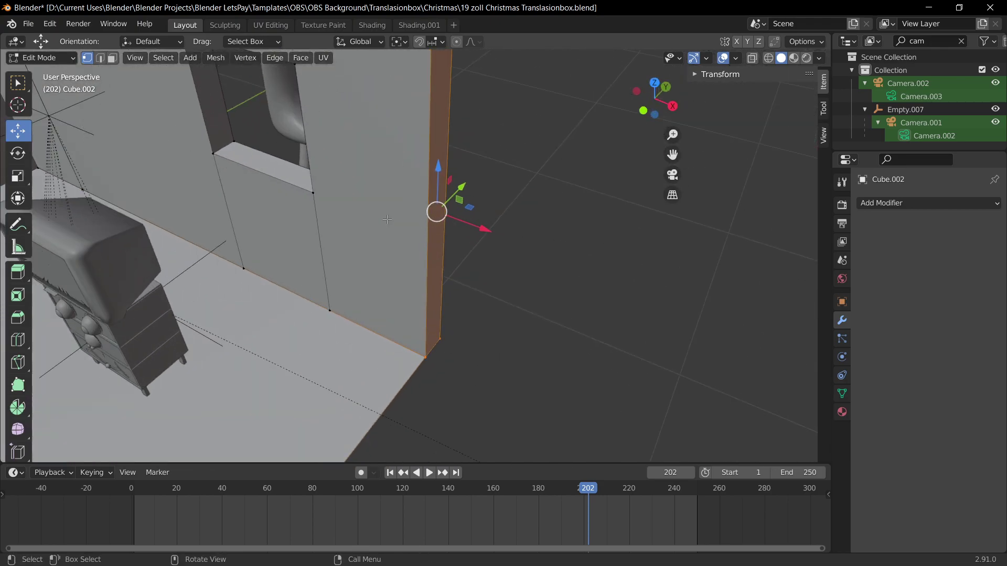
{"action": "left_click_drag", "start_coordinate": [479, 229], "coordinate": [447, 214]}
{"action": "right_click", "coordinate": [449, 214]}
{"action": "middle_click_drag", "start_coordinate": [317, 183], "coordinate": [331, 166]}
{"action": "middle_click_drag", "start_coordinate": [469, 177], "coordinate": [360, 181]}
Step: Try to widen the window opening by moving its inner side face along X
{"action": "key", "text": "3"}
{"action": "left_click_drag", "start_coordinate": [417, 147], "coordinate": [501, 146]}
{"action": "right_click", "coordinate": [427, 157]}
{"action": "scroll", "coordinate": [427, 199], "scroll_direction": "down", "scroll_amount": 3}
{"action": "scroll", "coordinate": [427, 199], "scroll_direction": "up", "scroll_amount": 3}
{"action": "key", "text": "ctrl+z"}
Step: Switch to rendered shading, try widening the window opening in it, and undo the widening
{"action": "left_click", "coordinate": [807, 58]}
{"action": "left_click_drag", "start_coordinate": [428, 148], "coordinate": [508, 155]}
{"action": "key", "text": "Tab"}
{"action": "scroll", "coordinate": [470, 359], "scroll_direction": "down", "scroll_amount": 4}
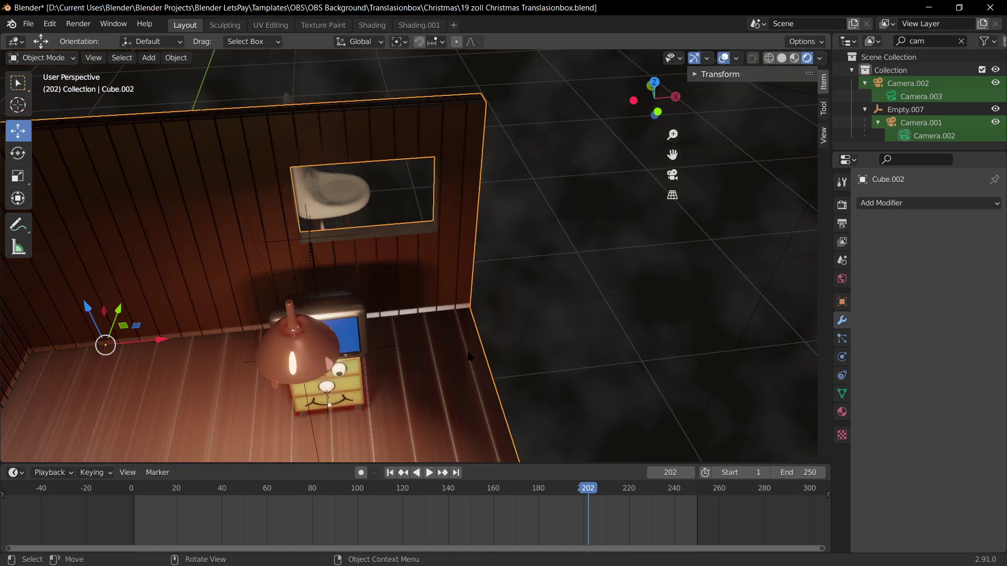
{"action": "key", "text": "ctrl+z"}
{"action": "key", "text": "ctrl+z"}
{"action": "key", "text": "Tab"}
{"action": "middle_click_drag", "start_coordinate": [443, 414], "coordinate": [409, 404]}
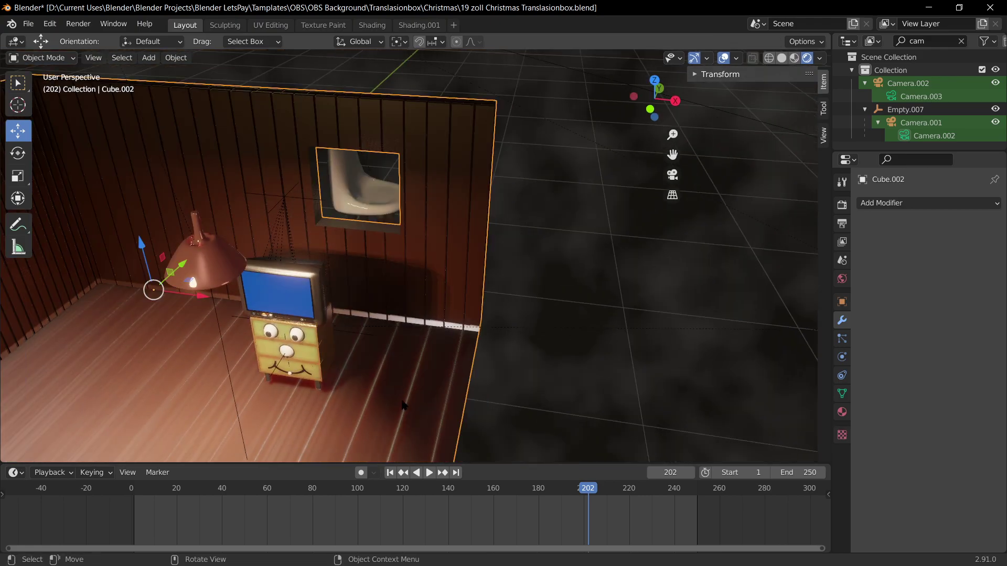
Step: Try moving the empty that controls the small TV and drawer figure along Y and scaling it up slightly
{"action": "middle_click_drag", "start_coordinate": [407, 283], "coordinate": [465, 275]}
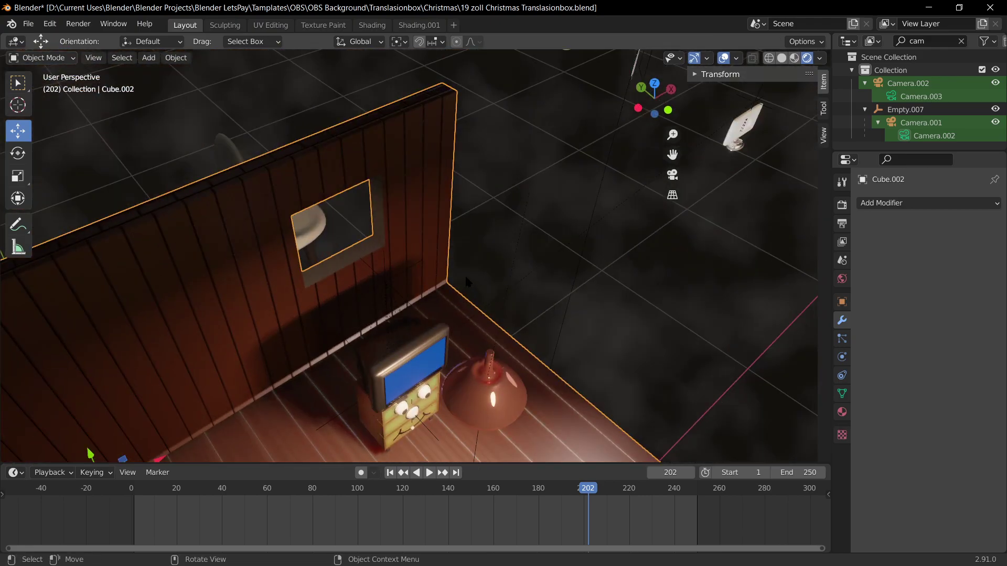
{"action": "scroll", "coordinate": [410, 201], "scroll_direction": "up", "scroll_amount": 3}
{"action": "scroll", "coordinate": [410, 203], "scroll_direction": "down", "scroll_amount": 3}
{"action": "middle_click_drag", "start_coordinate": [333, 168], "coordinate": [245, 242]}
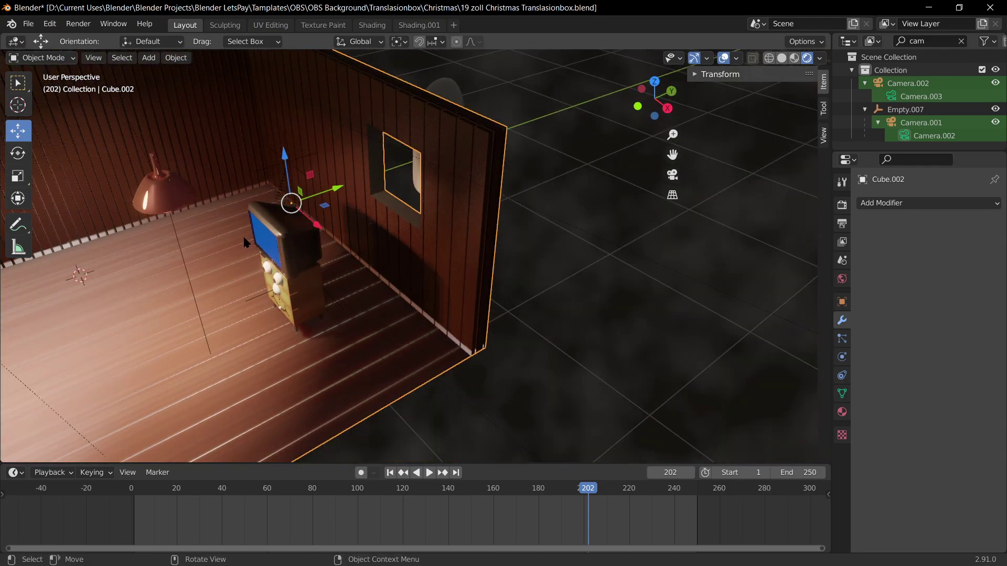
{"action": "left_click", "coordinate": [303, 161]}
{"action": "key", "text": "g"}
{"action": "key", "text": "y"}
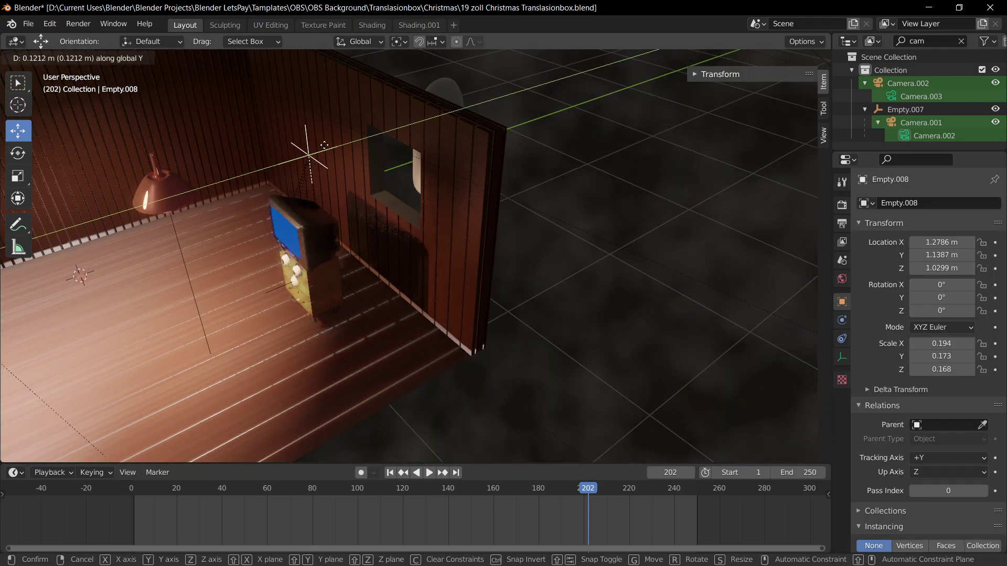
{"action": "left_click", "coordinate": [325, 145]}
{"action": "key", "text": "s"}
{"action": "right_click", "coordinate": [332, 141]}
{"action": "key", "text": "s"}
{"action": "left_click", "coordinate": [357, 201]}
Step: Try raising the small TV figure about 0.056 m and moving it about 0.067 m along Y towards the window wall
{"action": "key", "text": "g"}
{"action": "key", "text": "z"}
{"action": "left_click", "coordinate": [355, 194]}
{"action": "key", "text": "g"}
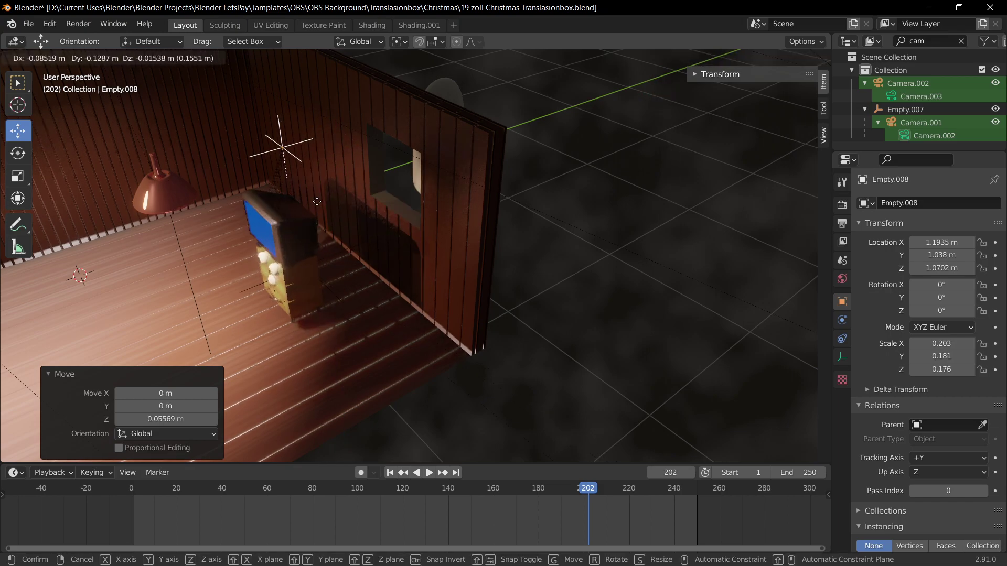
{"action": "right_click", "coordinate": [324, 208]}
{"action": "key", "text": "g"}
{"action": "key", "text": "y"}
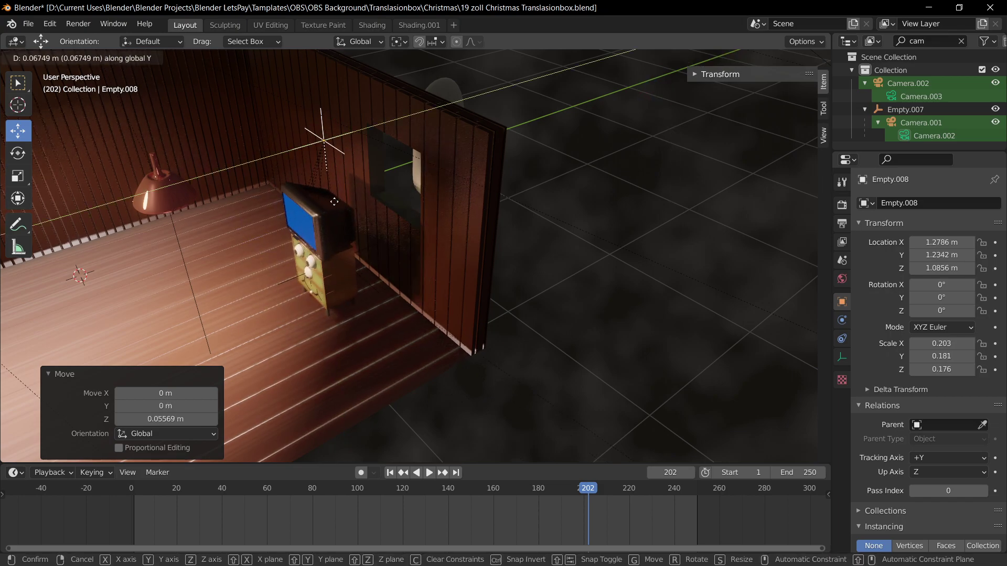
{"action": "left_click", "coordinate": [332, 215]}
{"action": "middle_click_drag", "start_coordinate": [332, 215], "coordinate": [332, 217]}
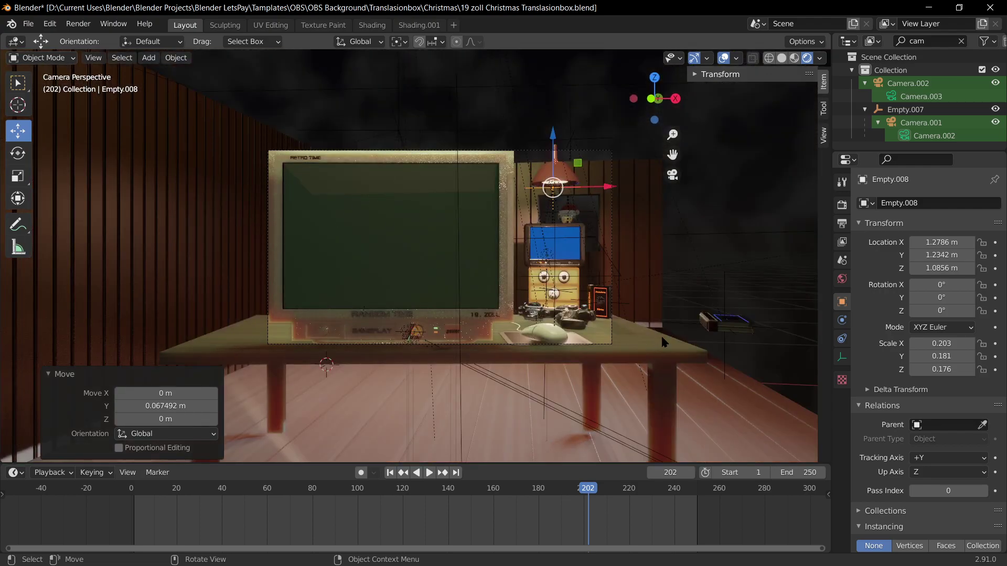
Step: Try scaling the small TV figure by 1.061 and raising it in camera view, and undo all its recent moves and scaling
{"action": "key", "text": "g"}
{"action": "left_click", "coordinate": [676, 340]}
{"action": "key", "text": "g"}
{"action": "key", "text": "z"}
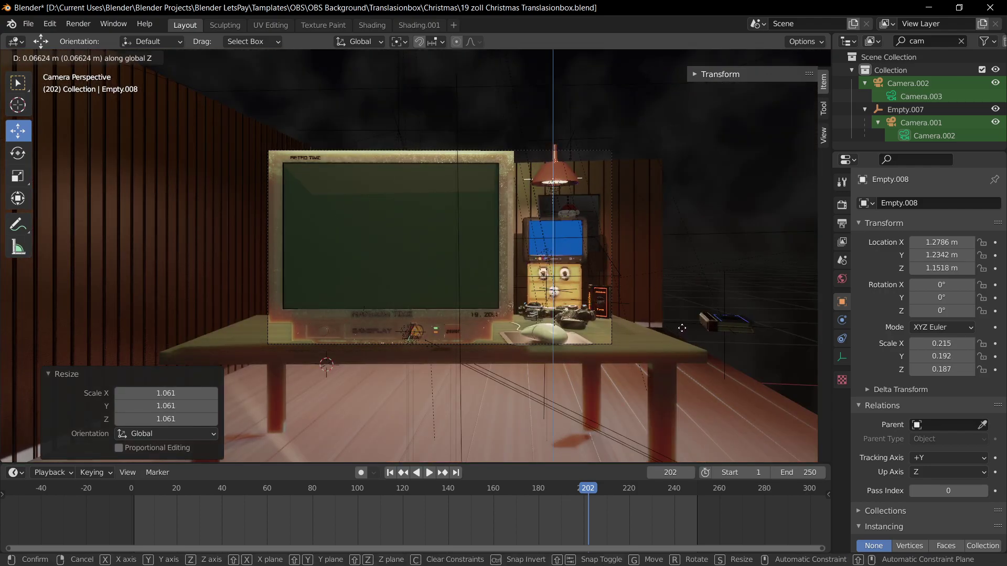
{"action": "left_click", "coordinate": [683, 334]}
{"action": "key", "text": "ctrl+z"}
{"action": "key", "text": "ctrl+z"}
{"action": "key", "text": "ctrl+z"}
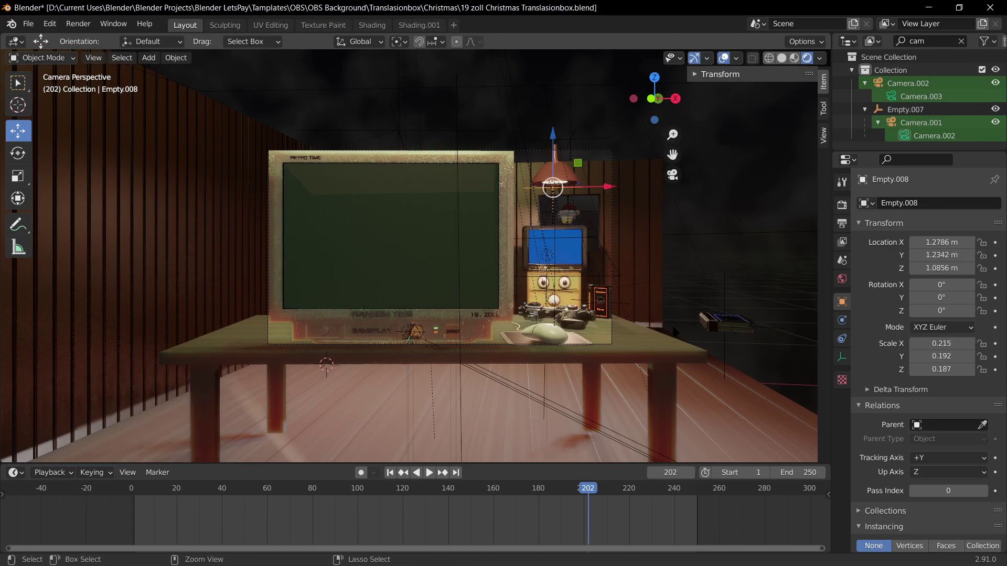
{"action": "key", "text": "ctrl+z"}
Step: Move the small TV figure's empty about -0.065 m along X and scale it by 1.135
{"action": "key", "text": "s"}
{"action": "right_click", "coordinate": [666, 325]}
{"action": "key", "text": "g"}
{"action": "key", "text": "x"}
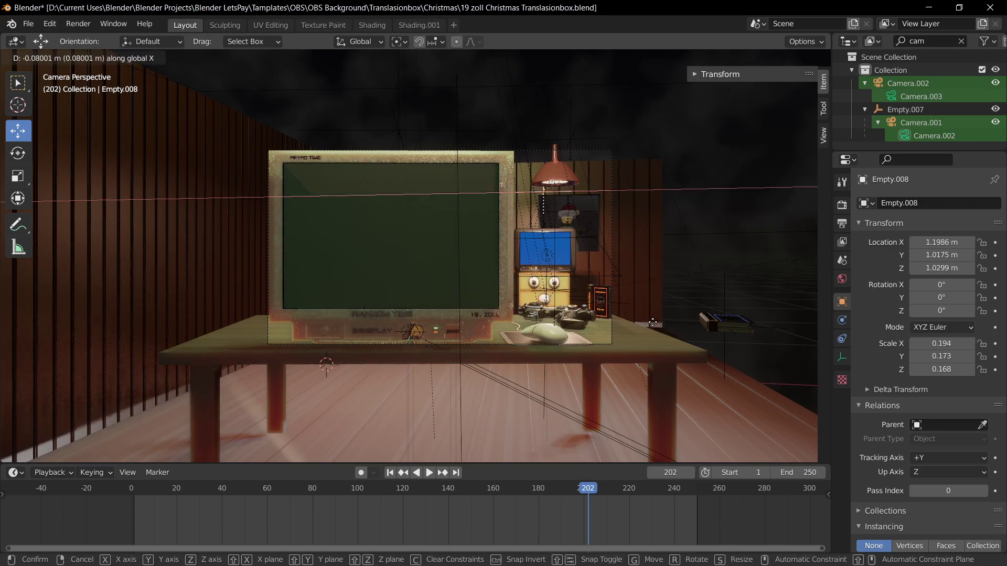
{"action": "left_click", "coordinate": [656, 328]}
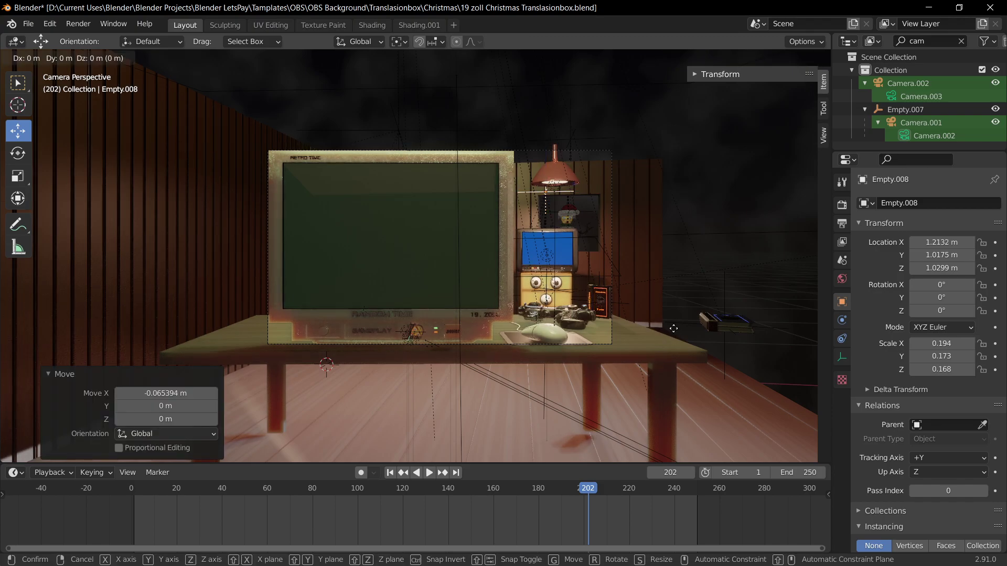
{"action": "key", "text": "g"}
{"action": "key", "text": "z"}
{"action": "right_click", "coordinate": [669, 313]}
{"action": "key", "text": "s"}
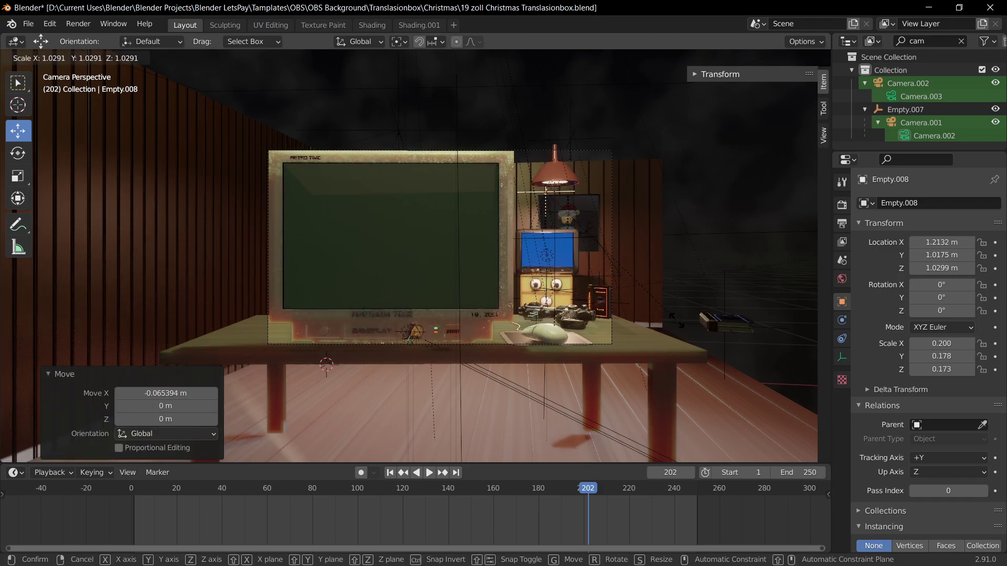
{"action": "left_click", "coordinate": [695, 327]}
Step: Raise the small TV figure about 0.157 m along Z and lower it by about 0.019 m
{"action": "key", "text": "g"}
{"action": "key", "text": "z"}
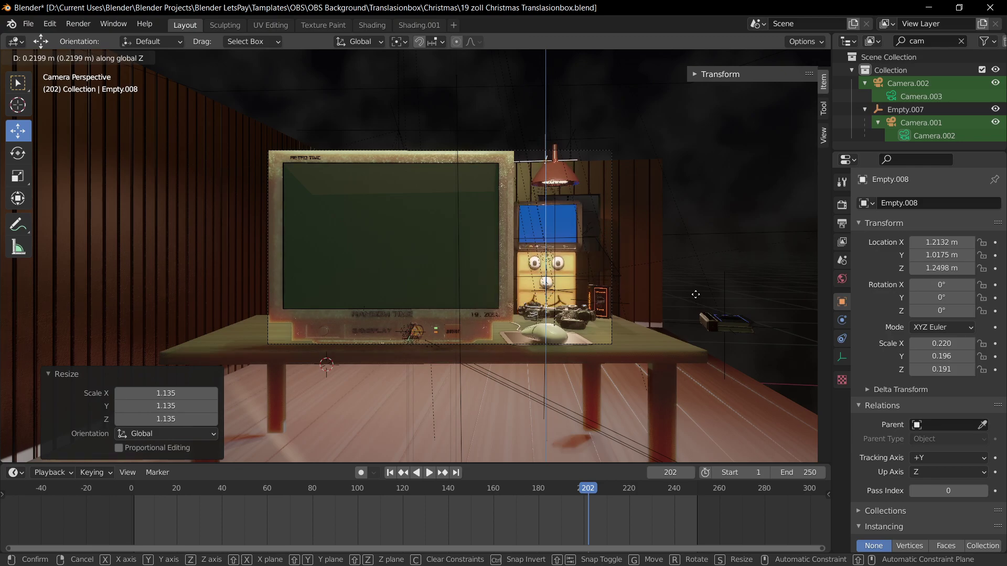
{"action": "left_click", "coordinate": [695, 294]}
{"action": "middle_click_drag", "start_coordinate": [726, 311], "coordinate": [670, 313]}
{"action": "key", "text": "g"}
{"action": "key", "text": "z"}
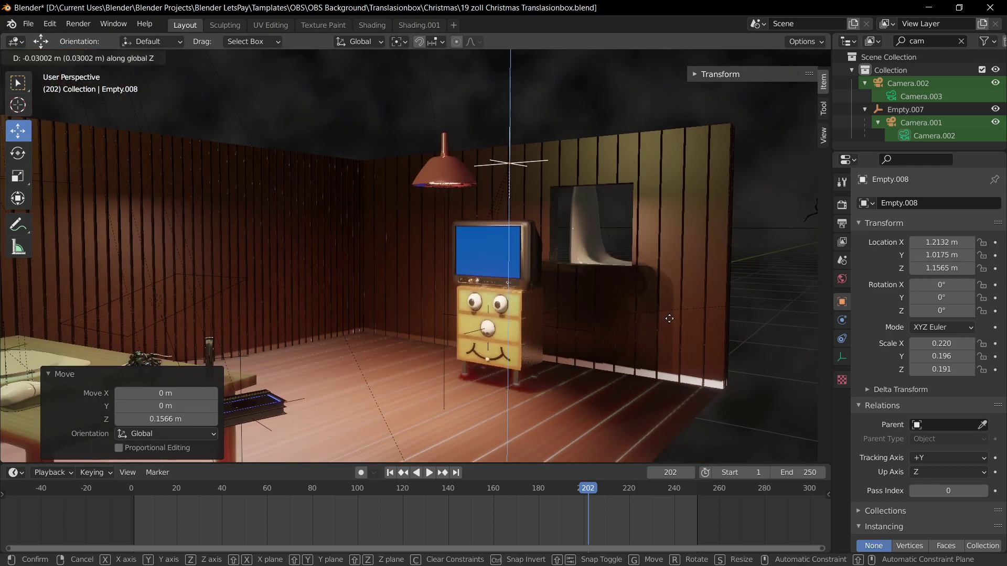
{"action": "left_click", "coordinate": [670, 315]}
{"action": "key", "text": "KP_0"}
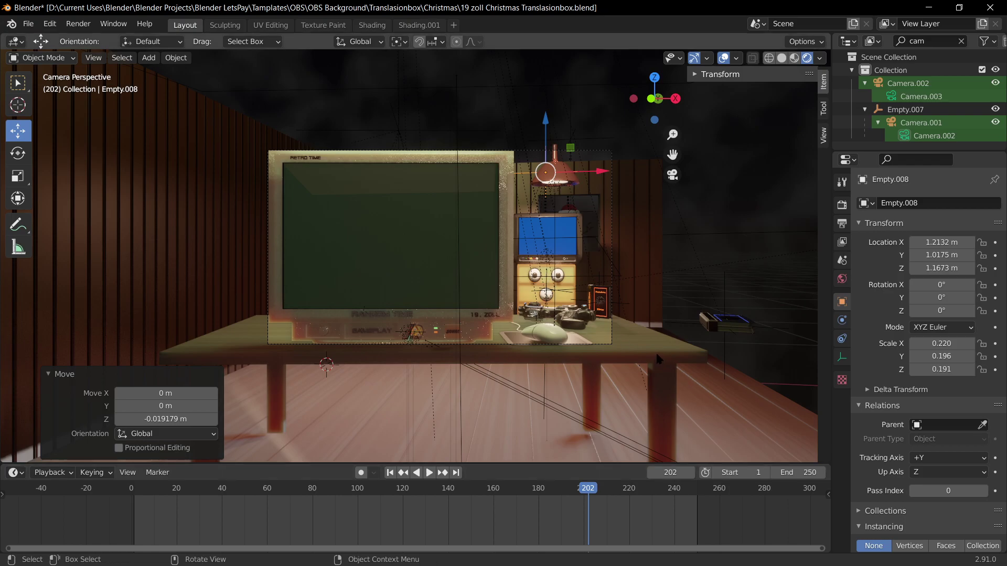
Step: Select Empty.007 above the desk and move it about -0.13 m along Z while in camera view
{"action": "left_click", "coordinate": [655, 356]}
{"action": "key", "text": "KP_0"}
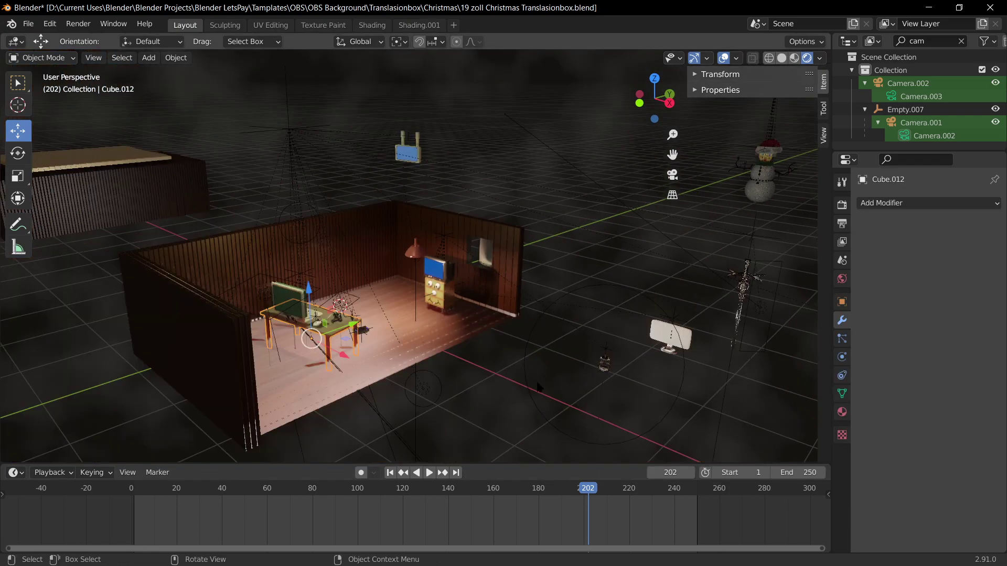
{"action": "left_click", "coordinate": [302, 128]}
{"action": "key", "text": "KP_0"}
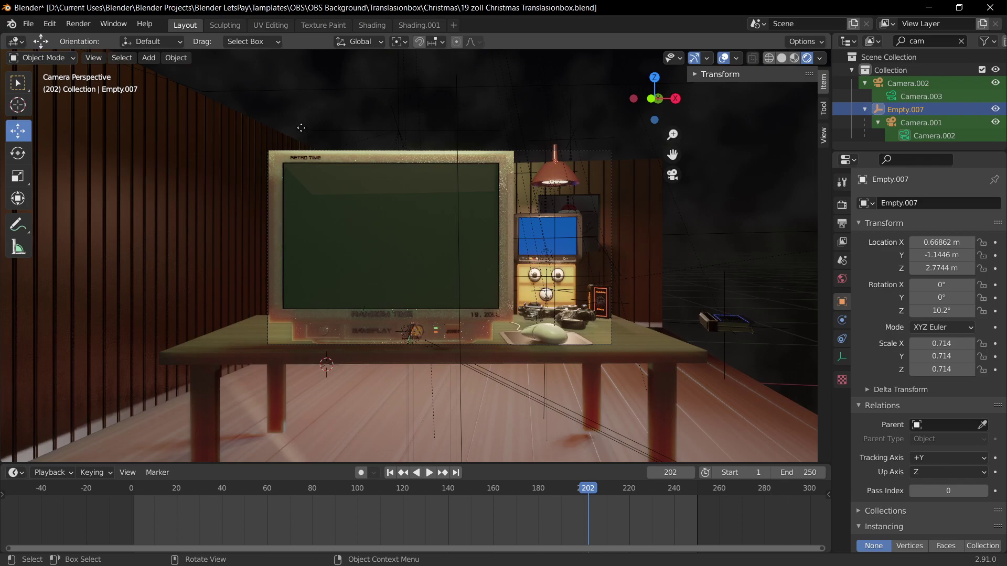
{"action": "key", "text": "g"}
{"action": "key", "text": "z"}
{"action": "mouse_move", "coordinate": [298, 136]}
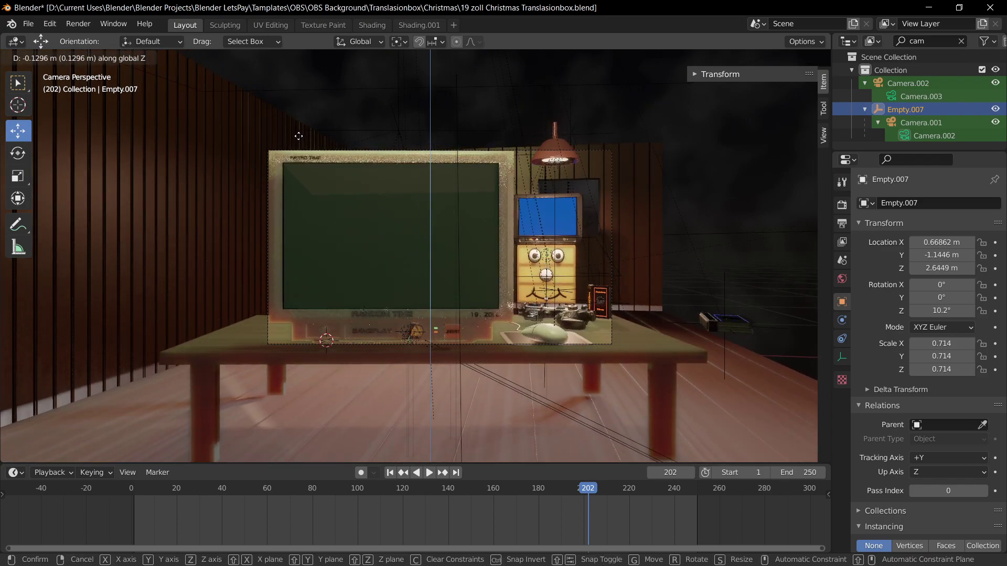
{"action": "left_click", "coordinate": [299, 136]}
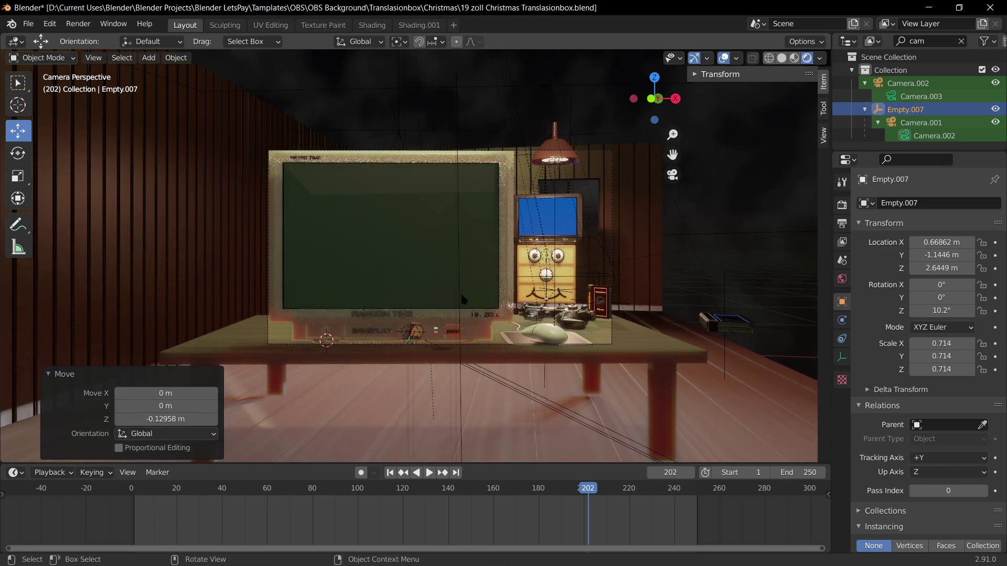
Step: Save the file and check the framing of the desk, TV and drawer figure in the camera view
{"action": "left_click", "coordinate": [538, 445]}
{"action": "key", "text": "ctrl+s"}
{"action": "scroll", "coordinate": [655, 338], "scroll_direction": "up", "scroll_amount": 3}
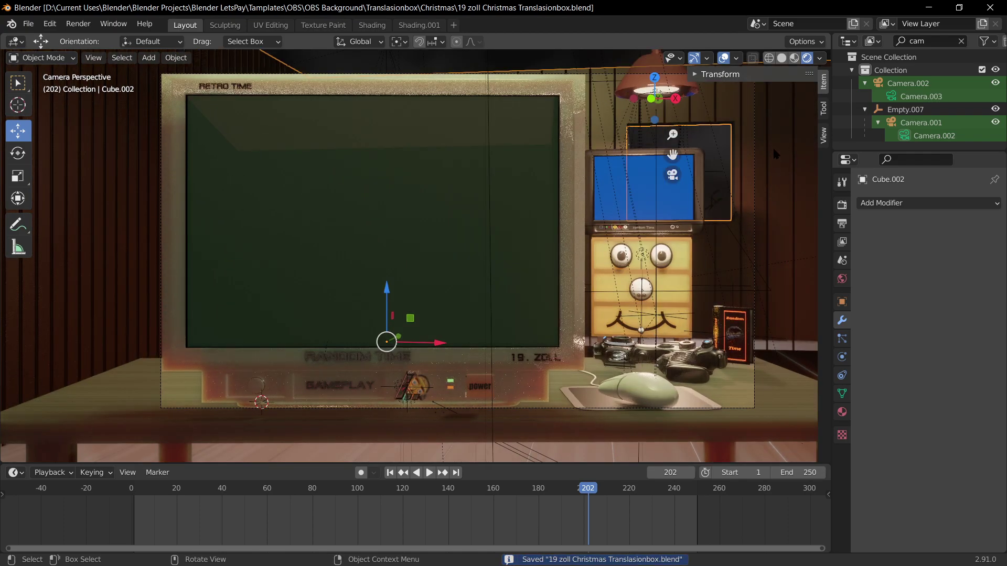
{"action": "scroll", "coordinate": [668, 293], "scroll_direction": "up", "scroll_amount": 1}
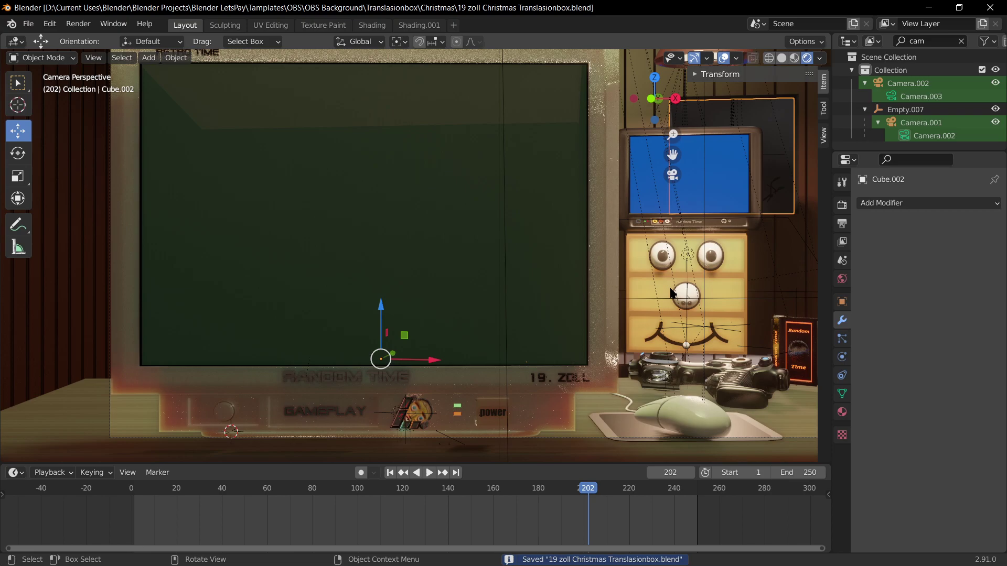
{"action": "scroll", "coordinate": [672, 293], "scroll_direction": "down", "scroll_amount": 1}
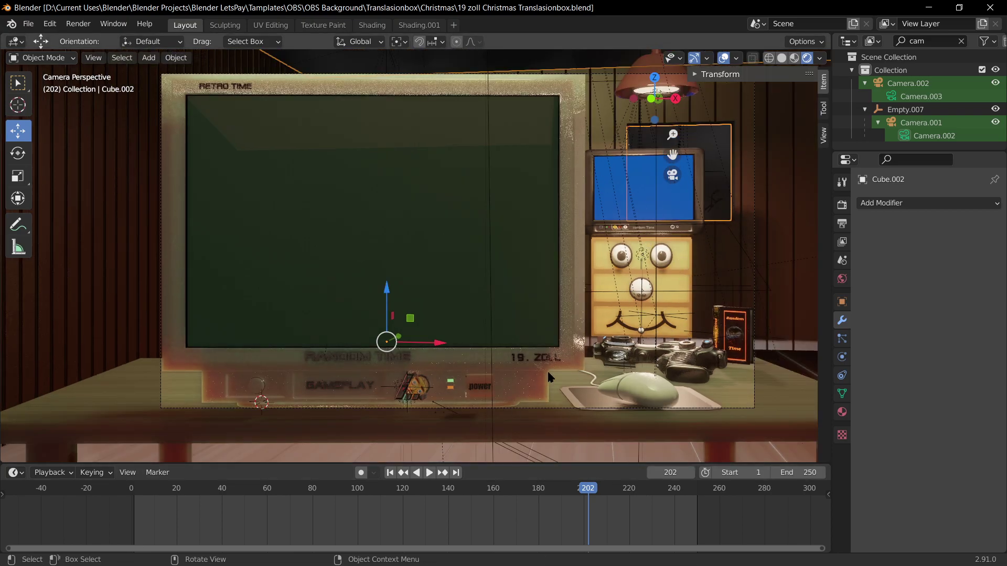
{"action": "scroll", "coordinate": [606, 393], "scroll_direction": "down", "scroll_amount": 1}
Step: Undo the vertical moves of Empty.007 and the small TV figure
{"action": "left_click", "coordinate": [606, 391]}
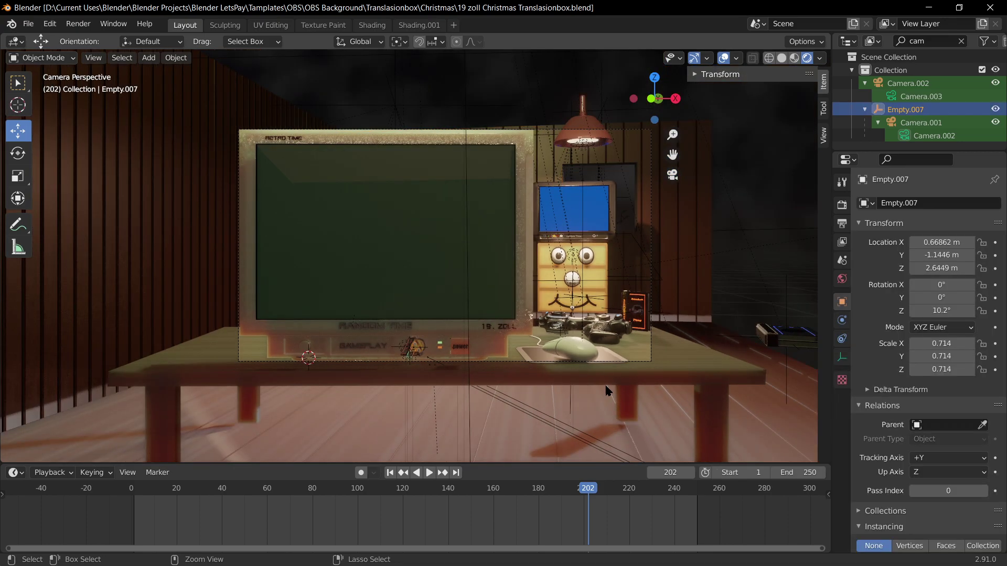
{"action": "left_click", "coordinate": [607, 391]}
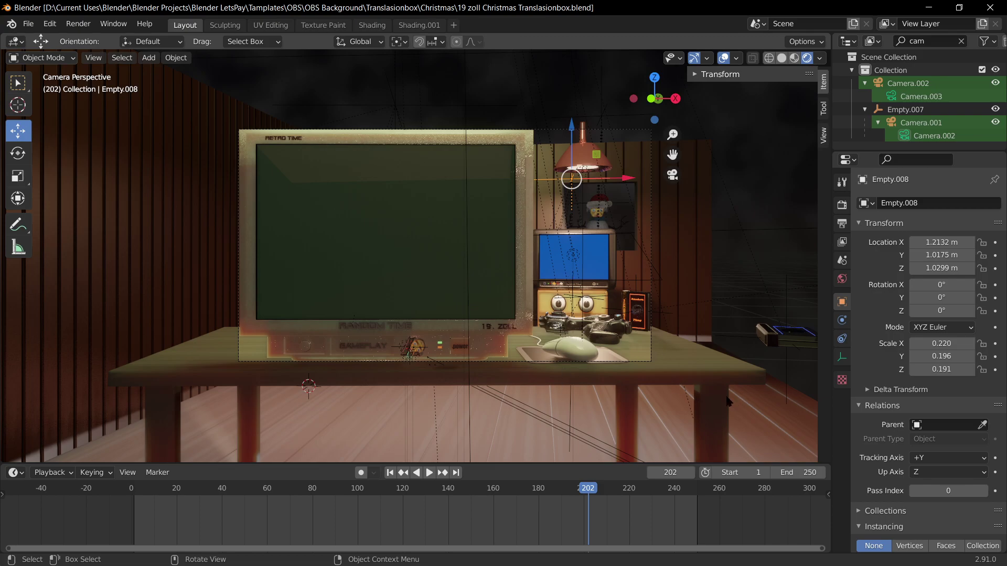
{"action": "left_click", "coordinate": [749, 273]}
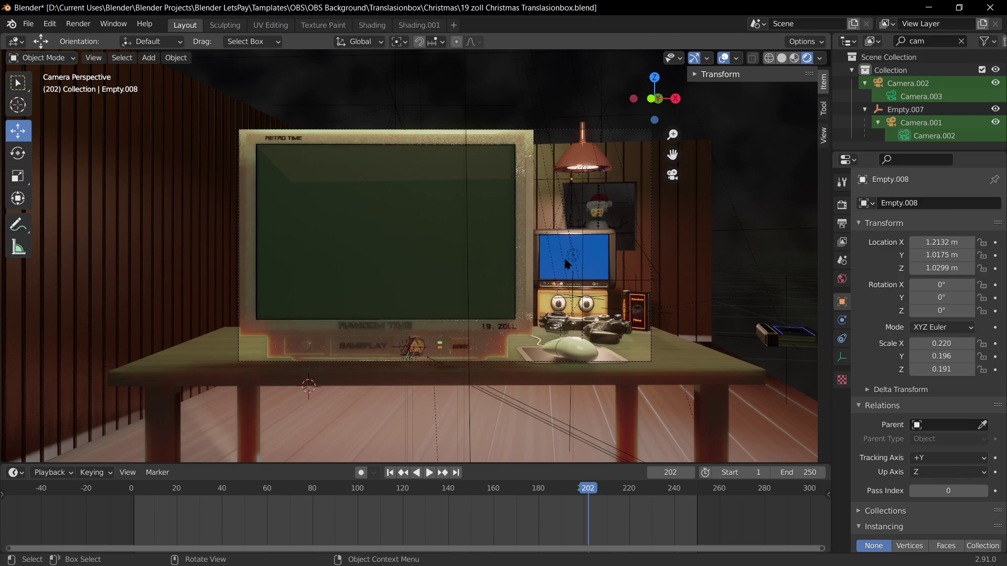
{"action": "middle_click_drag", "start_coordinate": [609, 294], "coordinate": [585, 335]}
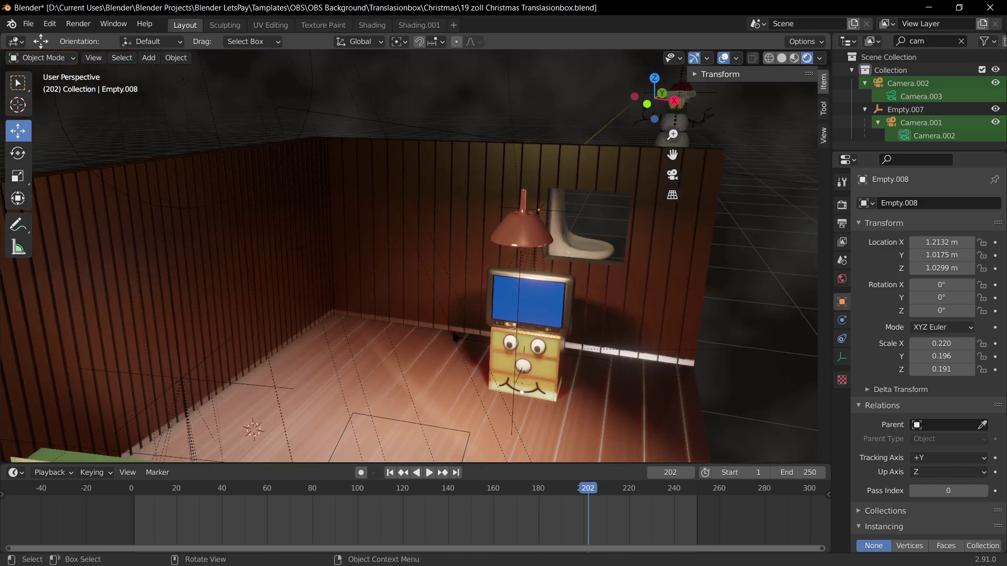
{"action": "scroll", "coordinate": [577, 338], "scroll_direction": "down", "scroll_amount": 5}
{"action": "middle_click_drag", "start_coordinate": [423, 362], "coordinate": [292, 178]}
{"action": "scroll", "coordinate": [440, 325], "scroll_direction": "up", "scroll_amount": 5}
{"action": "left_click", "coordinate": [251, 139]}
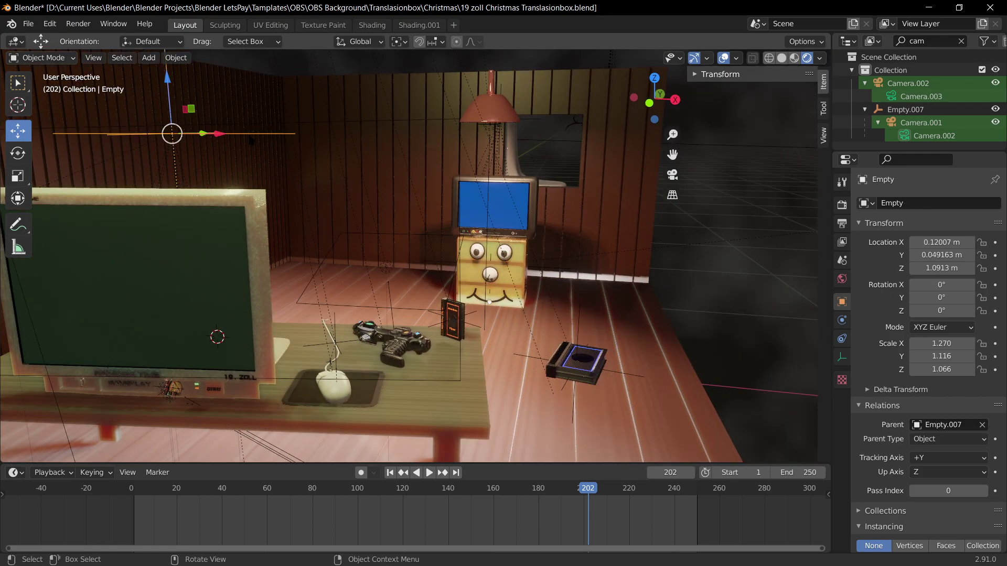
{"action": "mouse_move", "coordinate": [471, 266]}
{"action": "middle_mouse_down"}
{"action": "mouse_move", "coordinate": [439, 282]}
{"action": "mouse_move", "coordinate": [474, 268]}
{"action": "mouse_move", "coordinate": [459, 269]}
{"action": "middle_mouse_up"}
{"action": "key", "text": "KP_0"}
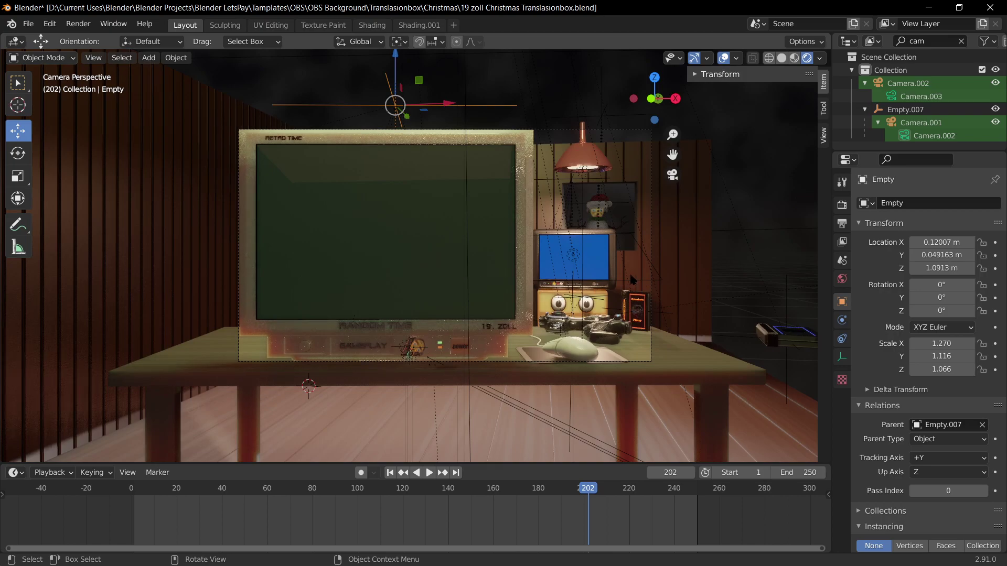
{"action": "key", "text": "g"}
{"action": "key", "text": "Escape"}
Step: Widen the window opening by moving its inner side face outward along X, and check it in the camera view
{"action": "middle_click_drag", "start_coordinate": [767, 273], "coordinate": [696, 288]}
{"action": "left_click", "coordinate": [610, 239]}
{"action": "key", "text": "Tab"}
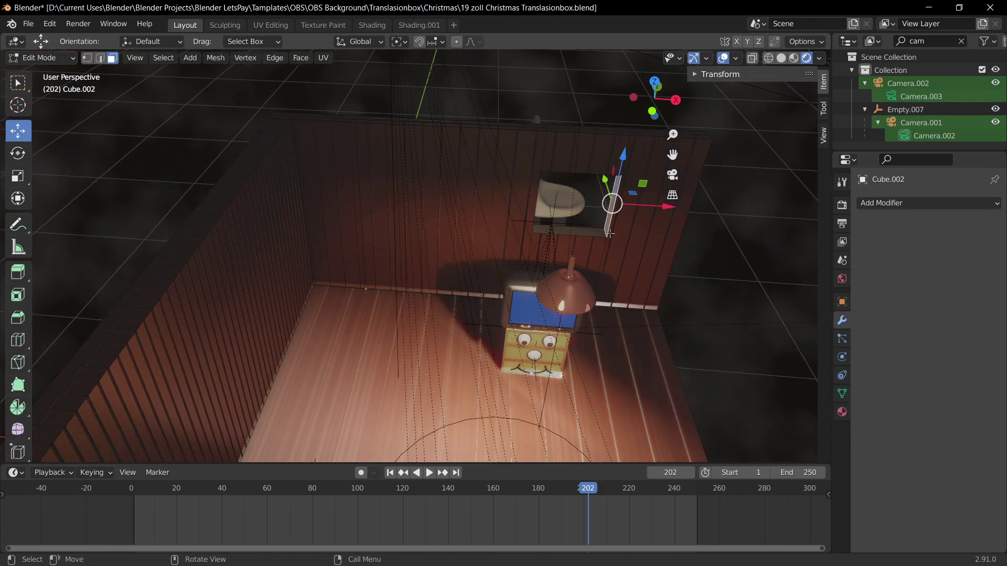
{"action": "left_click_drag", "start_coordinate": [657, 207], "coordinate": [686, 208]}
{"action": "middle_click_drag", "start_coordinate": [624, 231], "coordinate": [603, 173]}
{"action": "key", "text": "KP_0"}
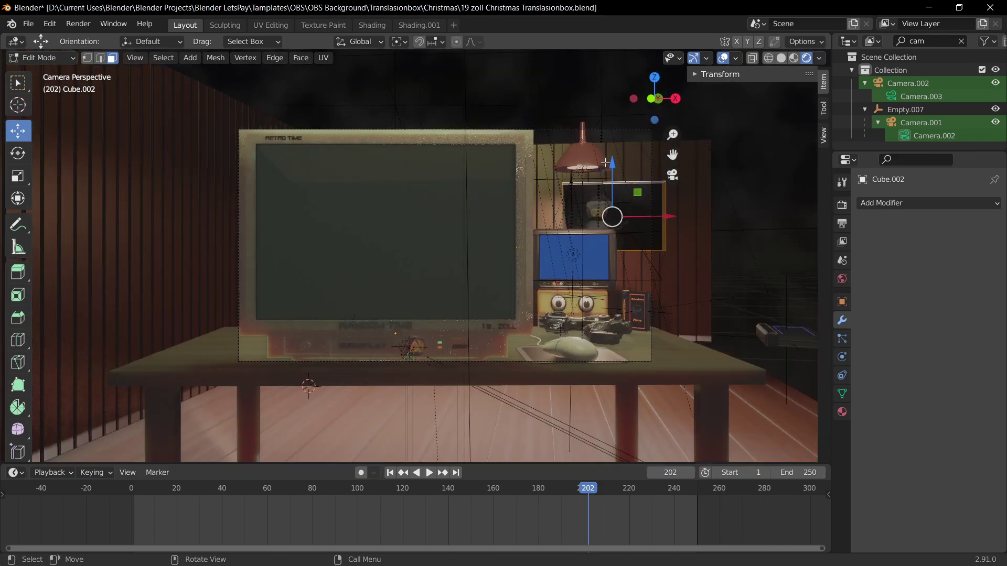
Step: Stretch the window opening taller along Z and adjust its vertical position in the wall of Cube.002
{"action": "key", "text": "g"}
{"action": "key", "text": "z"}
{"action": "left_click", "coordinate": [603, 152]}
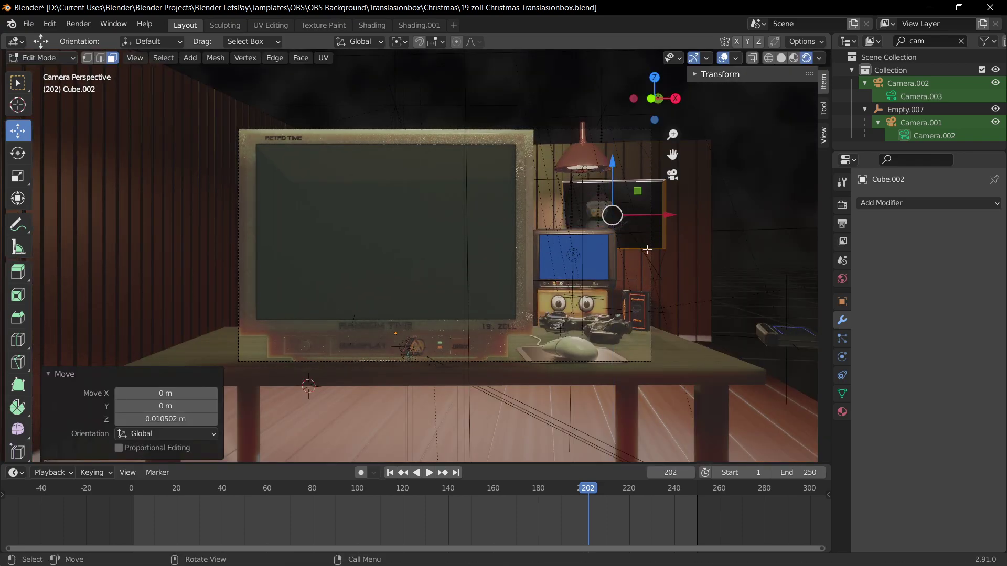
{"action": "key", "text": "s"}
{"action": "key", "text": "z"}
{"action": "left_click", "coordinate": [641, 303]}
{"action": "key", "text": "g"}
{"action": "key", "text": "z"}
{"action": "left_click", "coordinate": [639, 303]}
{"action": "key", "text": "Tab"}
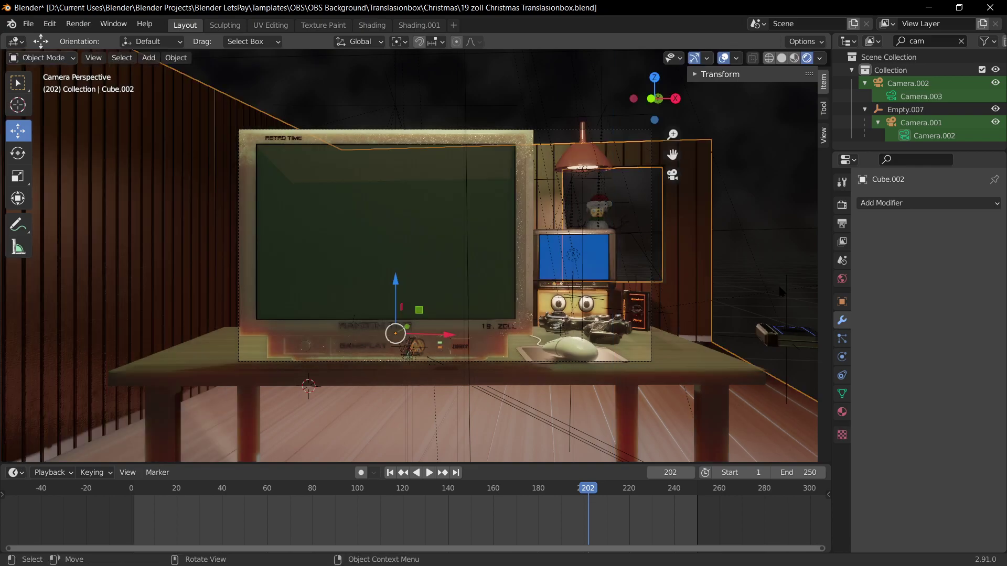
Step: Lower the window opening in Cube.002 by about 0.075 m along Z and leave mesh editing
{"action": "key", "text": "Tab"}
{"action": "key", "text": "g"}
{"action": "key", "text": "z"}
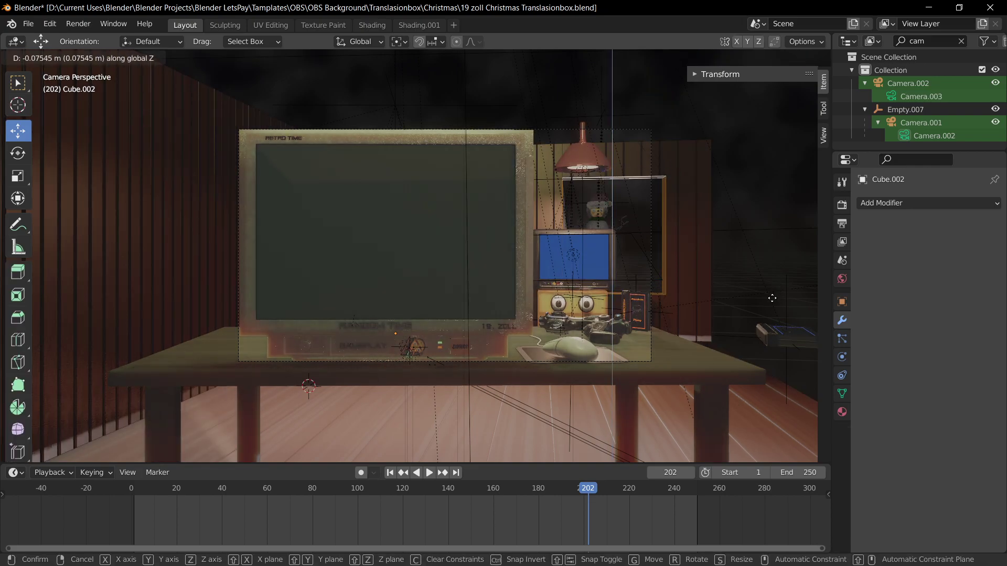
{"action": "left_click", "coordinate": [775, 292]}
{"action": "key", "text": "g"}
{"action": "key", "text": "x"}
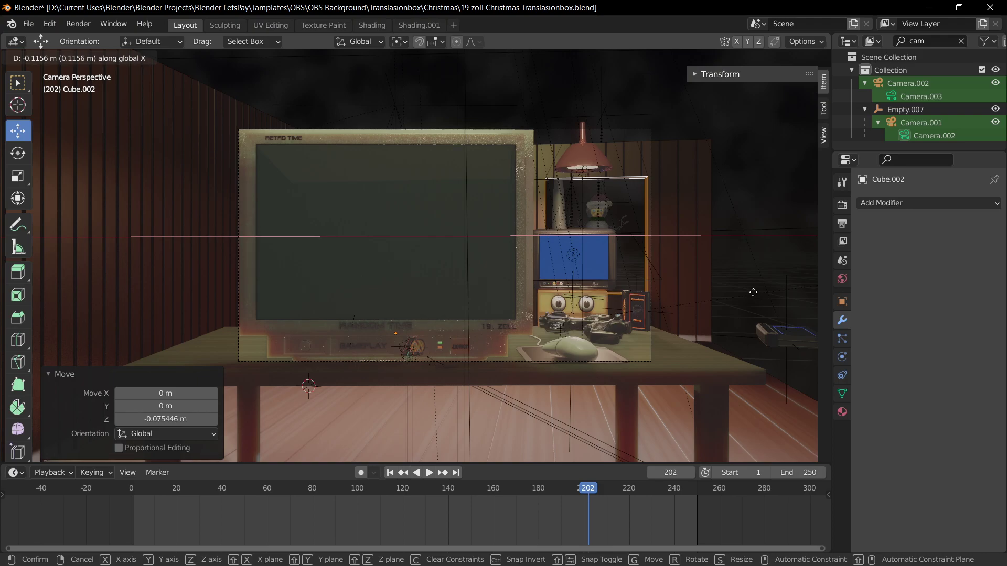
{"action": "key", "text": "Escape"}
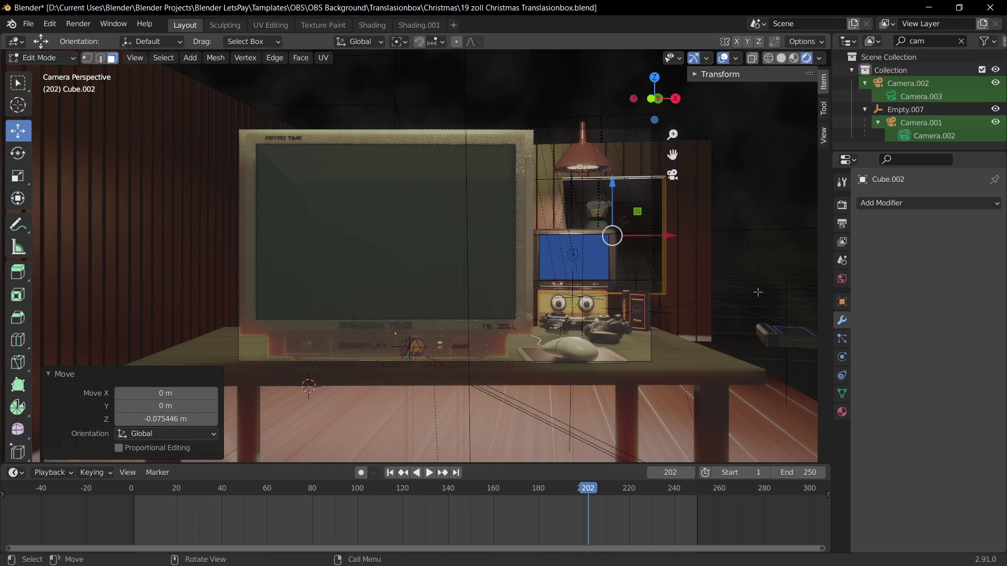
{"action": "key", "text": "Tab"}
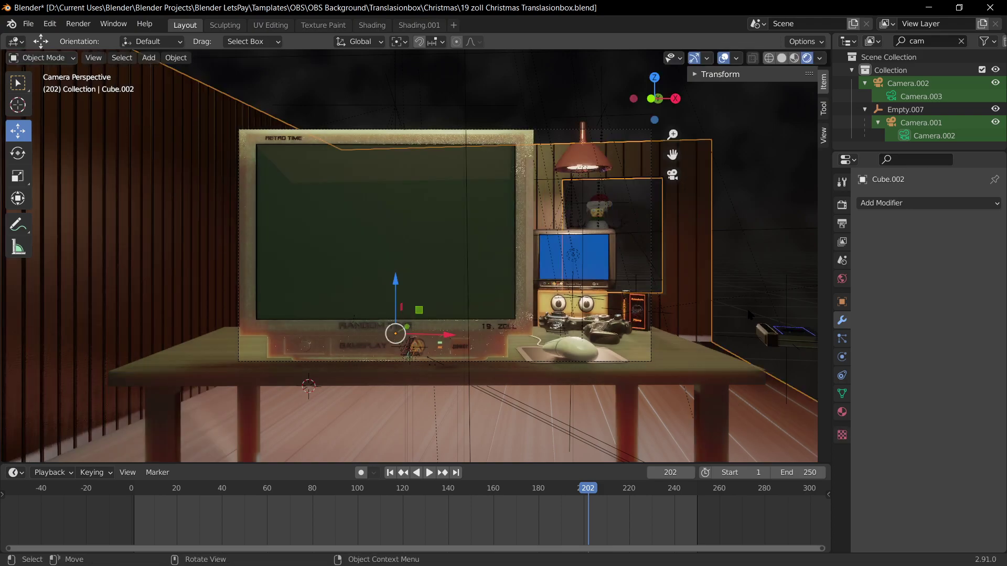
Step: Render frame 202 and inspect the window, lamp and desk objects in the full image
{"action": "key", "text": "F12"}
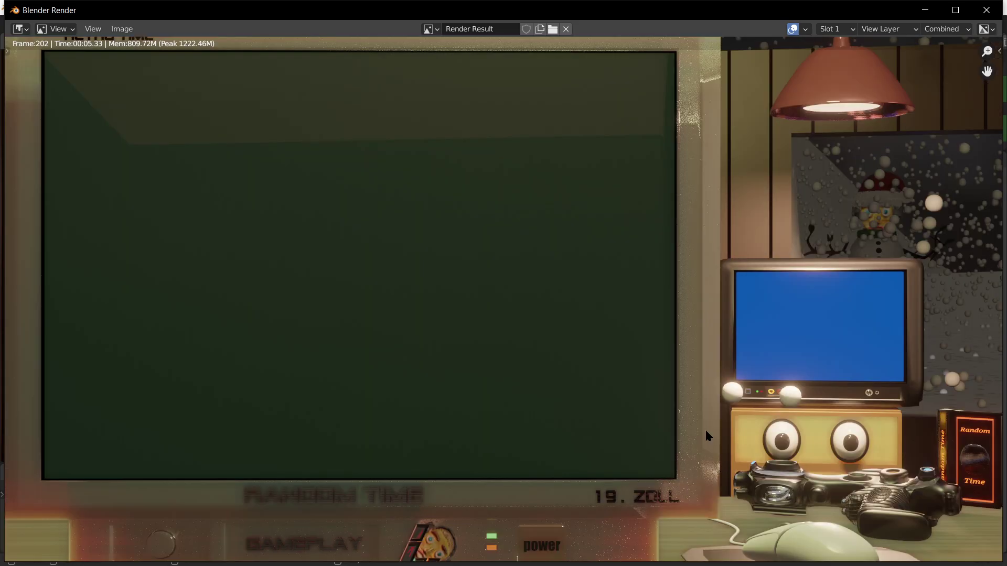
{"action": "scroll", "coordinate": [705, 435], "scroll_direction": "down", "scroll_amount": 1}
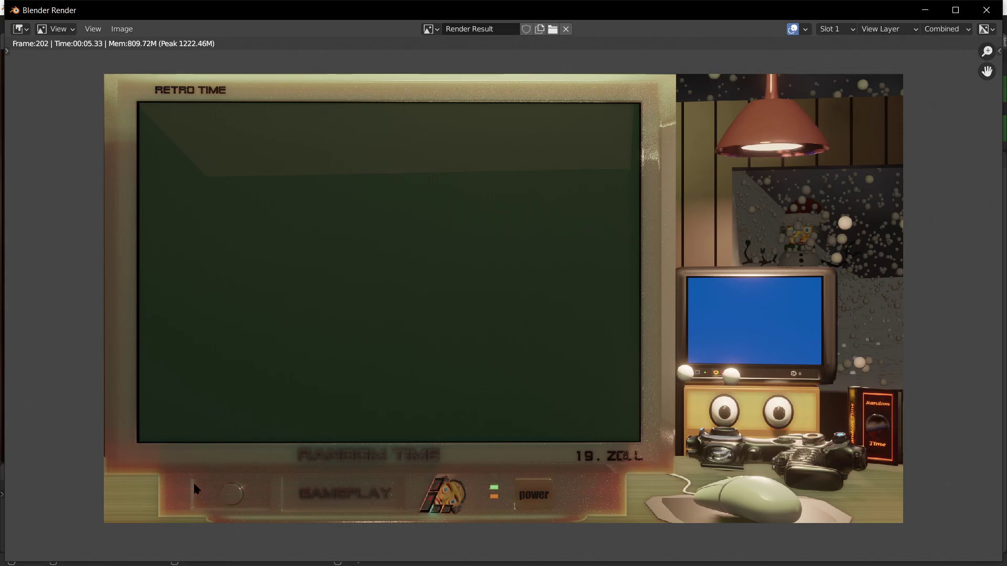
{"action": "scroll", "coordinate": [539, 467], "scroll_direction": "down", "scroll_amount": 1}
{"action": "key", "text": "Escape"}
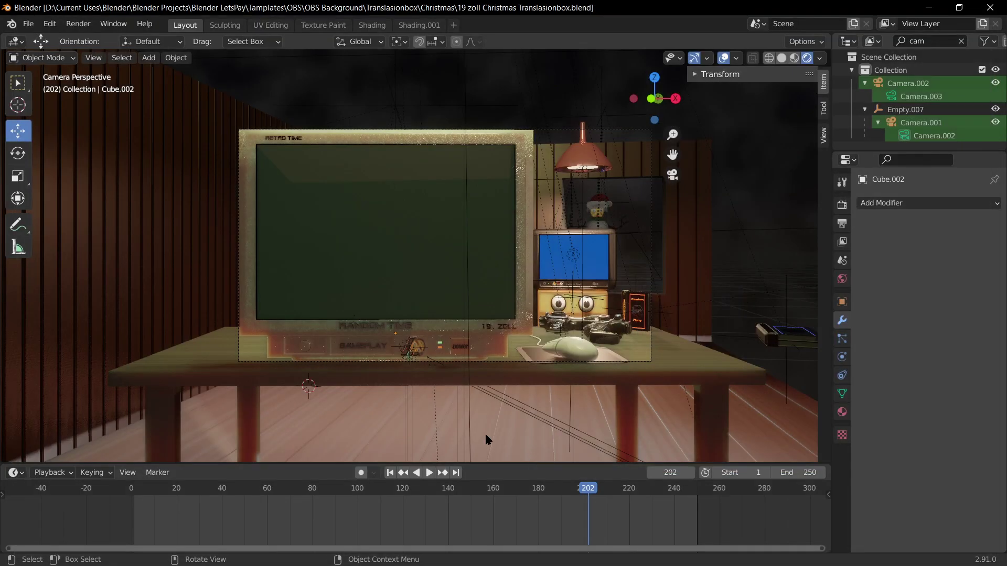
Step: Try a power of about 7.8 W and a light blue colour on area light Area.003 near the TV
{"action": "middle_click_drag", "start_coordinate": [574, 322], "coordinate": [378, 346]}
{"action": "scroll", "coordinate": [379, 346], "scroll_direction": "down", "scroll_amount": 5}
{"action": "scroll", "coordinate": [314, 309], "scroll_direction": "up", "scroll_amount": 3}
{"action": "left_click", "coordinate": [144, 320]}
{"action": "key", "text": "KP_0"}
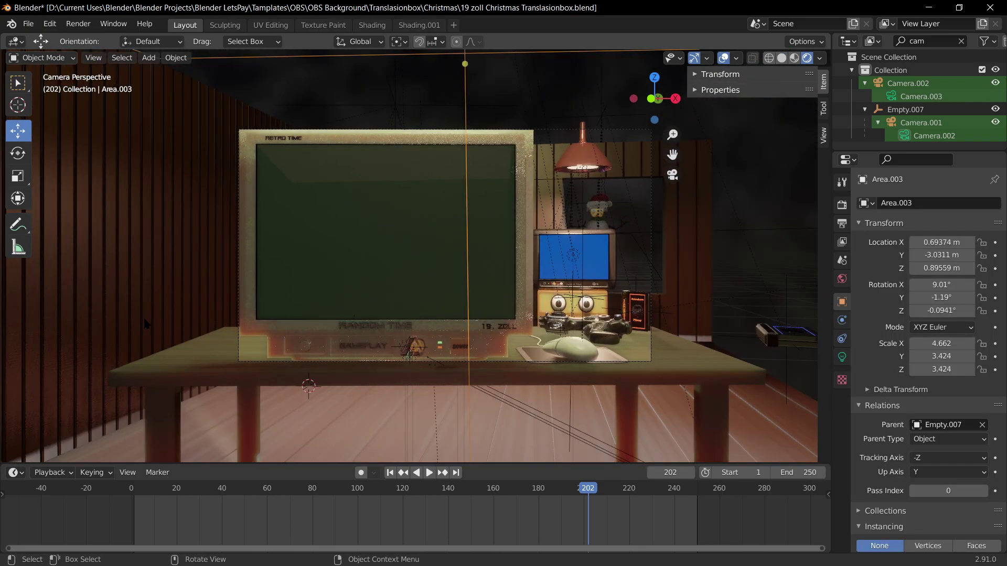
{"action": "key", "text": "g"}
{"action": "key", "text": "Escape"}
{"action": "left_click", "coordinate": [842, 356]}
{"action": "mouse_move", "coordinate": [948, 288]}
{"action": "left_mouse_down"}
{"action": "mouse_move", "coordinate": [985, 288]}
{"action": "mouse_move", "coordinate": [963, 288]}
{"action": "left_mouse_up"}
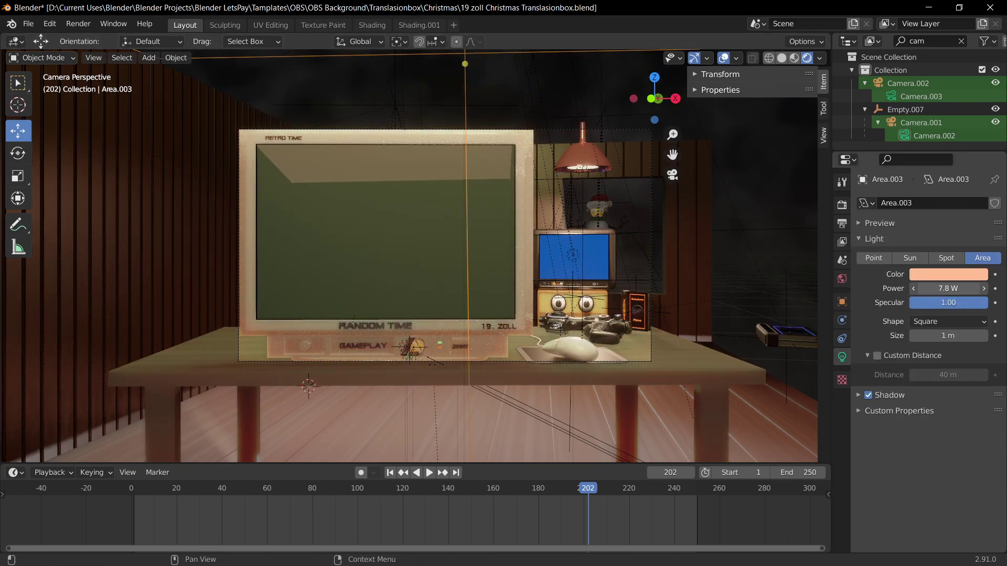
{"action": "key", "text": "ctrl+z"}
{"action": "left_click", "coordinate": [958, 276]}
{"action": "left_click_drag", "start_coordinate": [914, 181], "coordinate": [931, 125]}
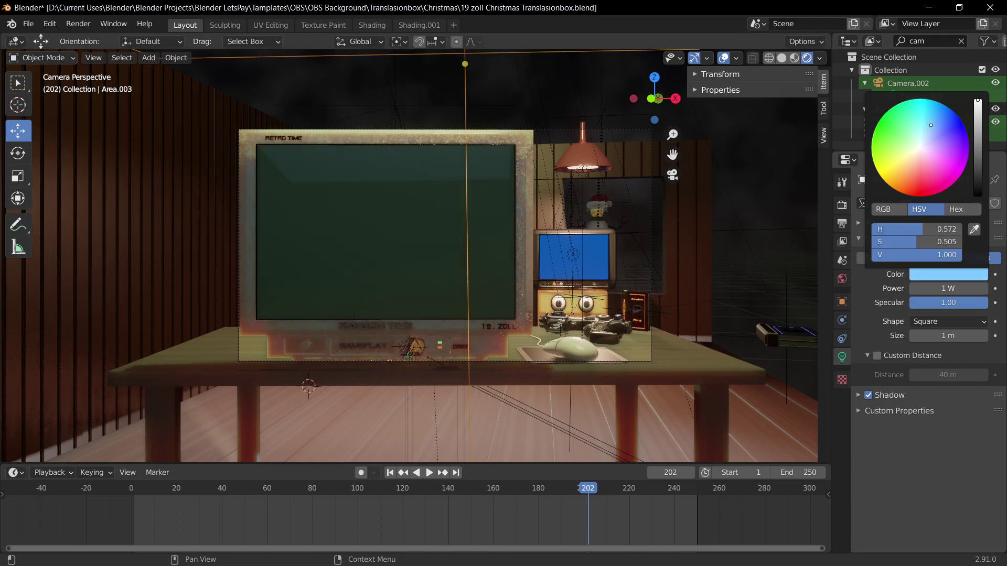
Step: Try deleting area light Area.003 and check the lighting in the camera view
{"action": "key", "text": "x"}
{"action": "left_click", "coordinate": [595, 292]}
{"action": "key", "text": "ctrl+z"}
{"action": "key", "text": "KP_0"}
{"action": "key", "text": "x"}
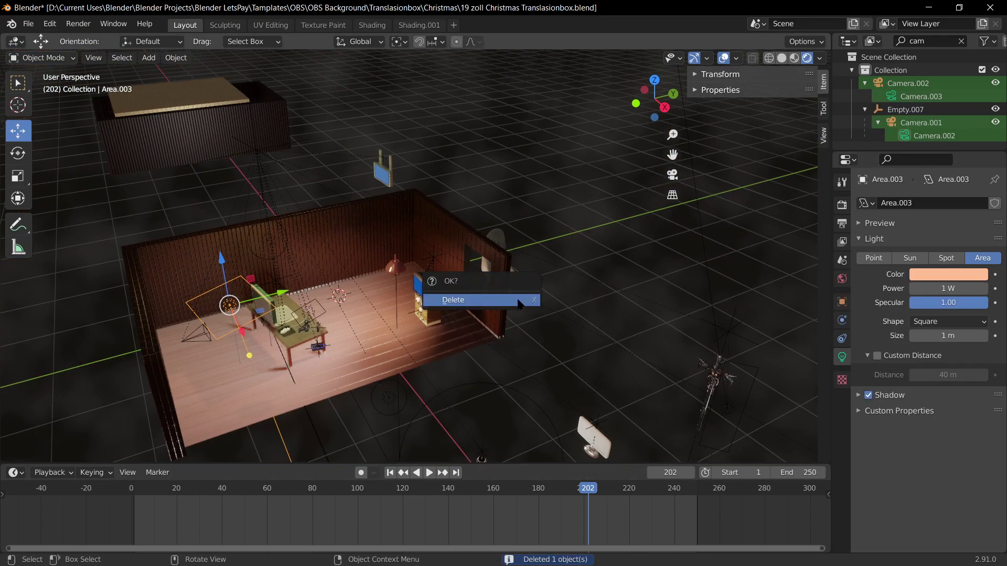
{"action": "left_click", "coordinate": [518, 300]}
{"action": "key", "text": "KP_0"}
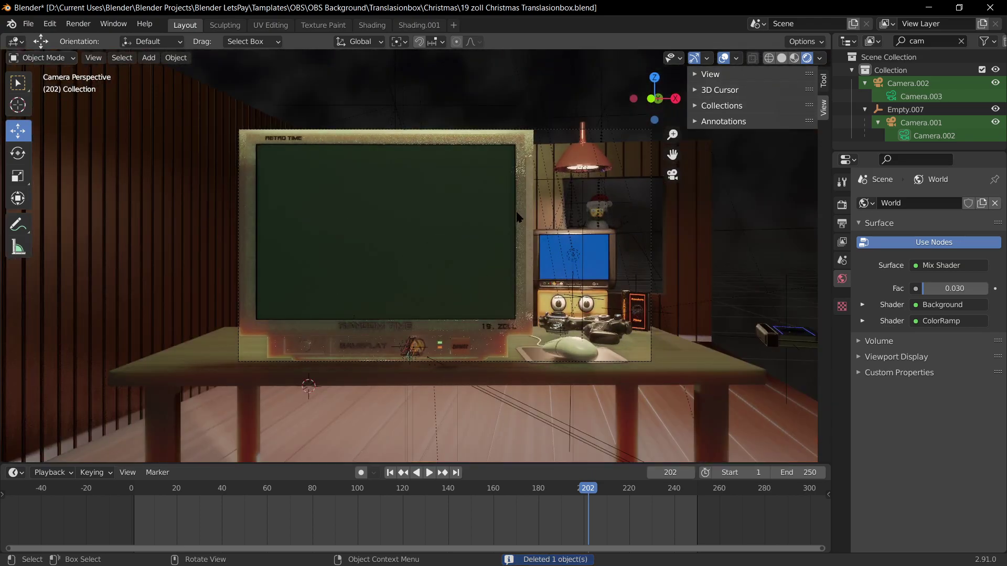
Step: Select the yellow point light Point.001 above the wall and try moving it along Y
{"action": "left_click", "coordinate": [574, 257]}
{"action": "key", "text": "KP_0"}
{"action": "middle_click_drag", "start_coordinate": [452, 284], "coordinate": [424, 179]}
{"action": "scroll", "coordinate": [488, 267], "scroll_direction": "down", "scroll_amount": 3}
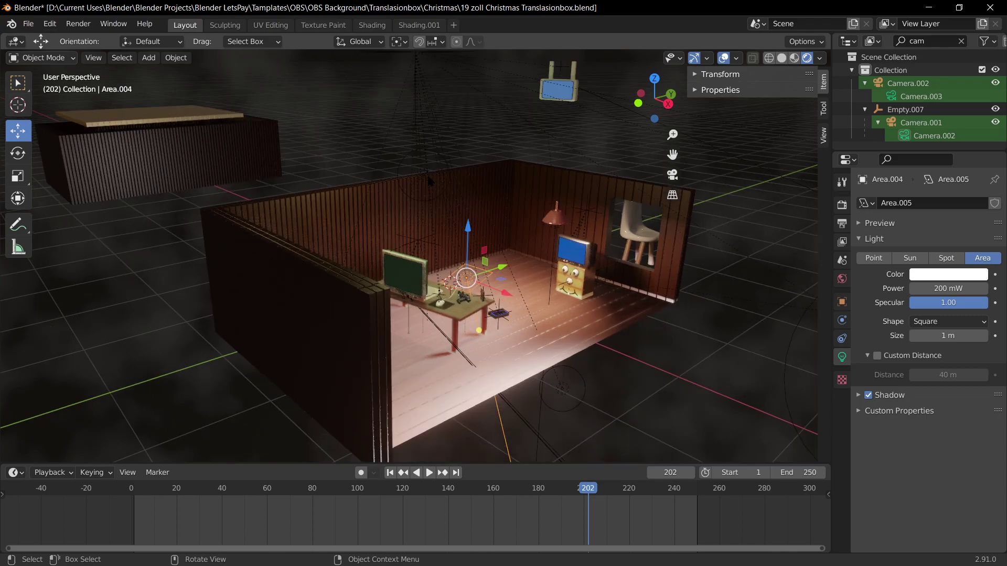
{"action": "left_click", "coordinate": [423, 175]}
{"action": "key", "text": "g"}
{"action": "key", "text": "y"}
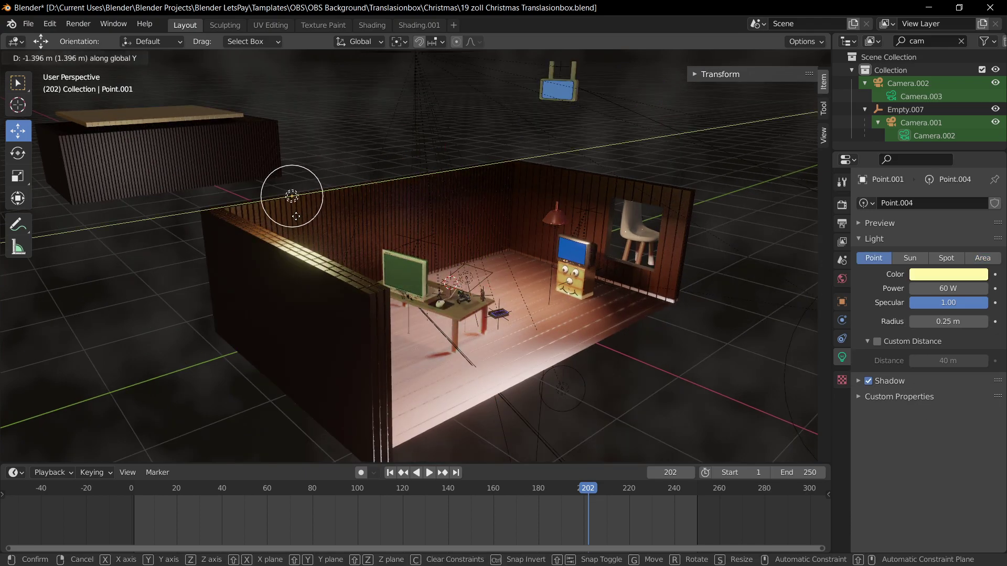
{"action": "right_click", "coordinate": [291, 207]}
{"action": "middle_click_drag", "start_coordinate": [291, 210], "coordinate": [296, 214]}
{"action": "key", "text": "KP_0"}
{"action": "key", "text": "g"}
{"action": "key", "text": "y"}
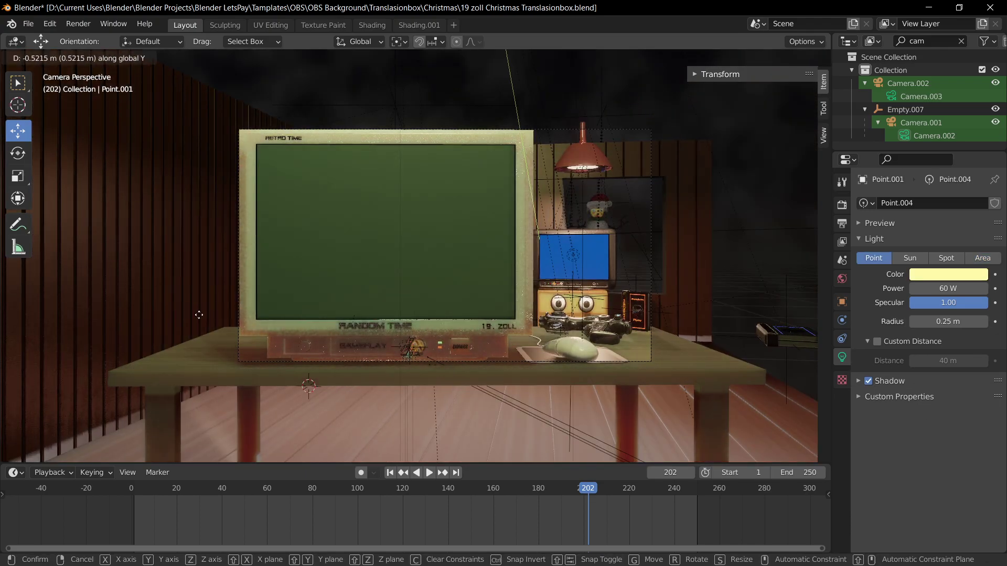
{"action": "right_click", "coordinate": [269, 323]}
Step: Undo the recent light changes, including the deletion of Area.003
{"action": "key", "text": "ctrl+z"}
{"action": "key", "text": "ctrl+z"}
{"action": "key", "text": "ctrl+z"}
{"action": "key", "text": "ctrl+z"}
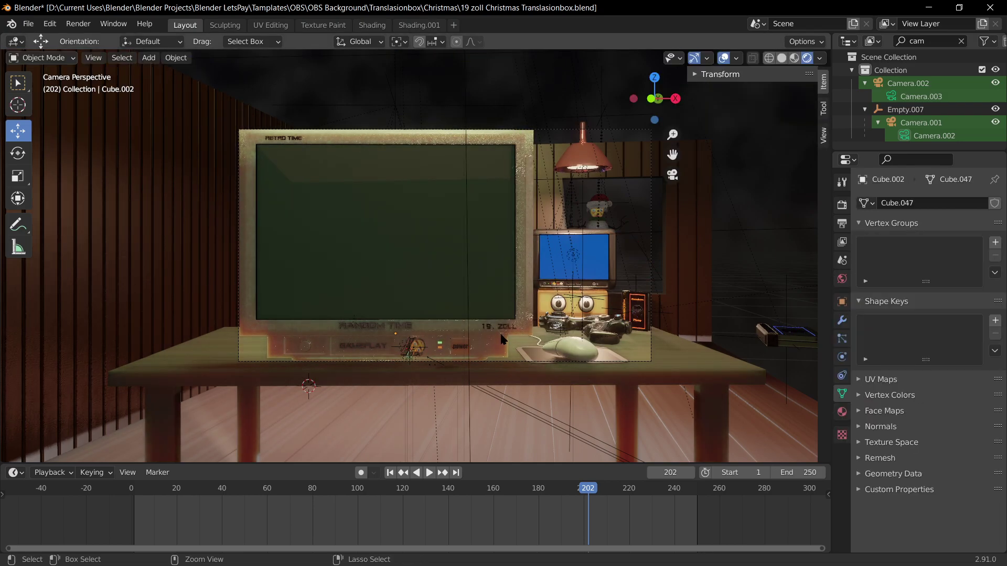
{"action": "key", "text": "ctrl+z"}
Step: Delete the yellow point light beside the long panelled wall and save the file from the camera view
{"action": "middle_click_drag", "start_coordinate": [621, 324], "coordinate": [556, 362]}
{"action": "scroll", "coordinate": [454, 340], "scroll_direction": "down", "scroll_amount": 4}
{"action": "key", "text": "Tab"}
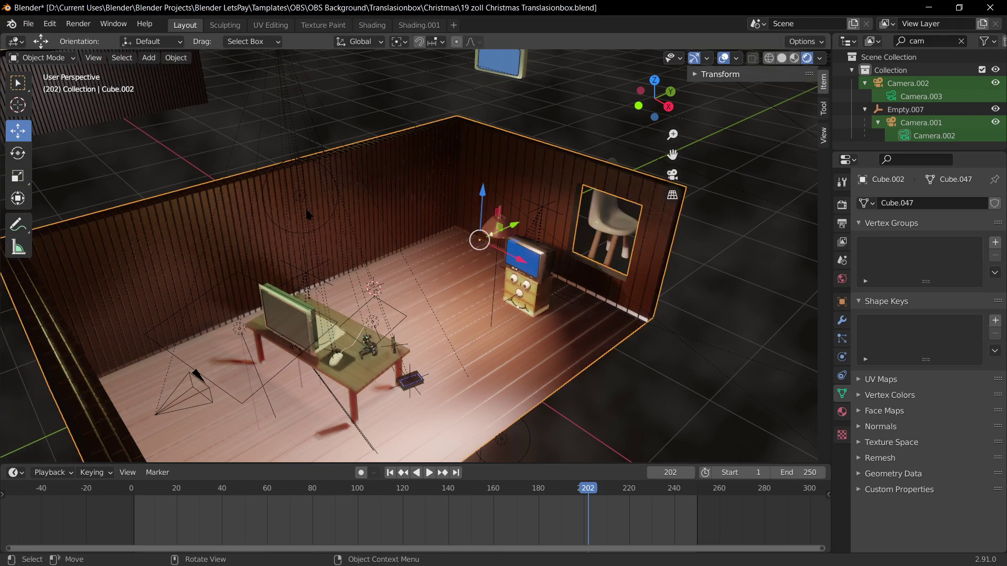
{"action": "left_click", "coordinate": [299, 196]}
{"action": "key", "text": "x"}
{"action": "left_click", "coordinate": [297, 196]}
{"action": "key", "text": "KP_0"}
{"action": "key", "text": "ctrl+s"}
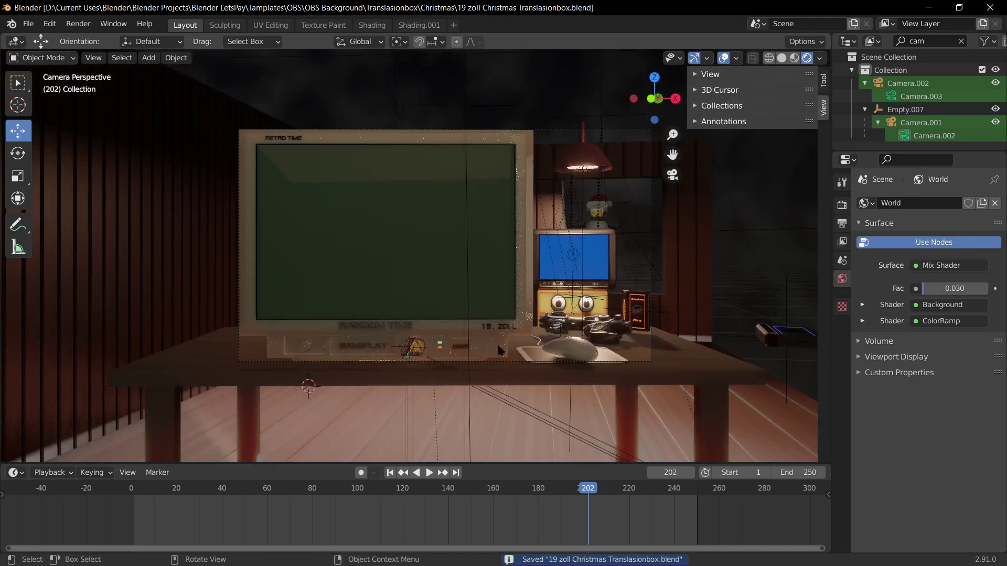
Step: Set area light Area.003 near the TV to 10.1 W, save the file, and change its colour to orange
{"action": "middle_click_drag", "start_coordinate": [480, 362], "coordinate": [315, 281]}
{"action": "left_click", "coordinate": [316, 328]}
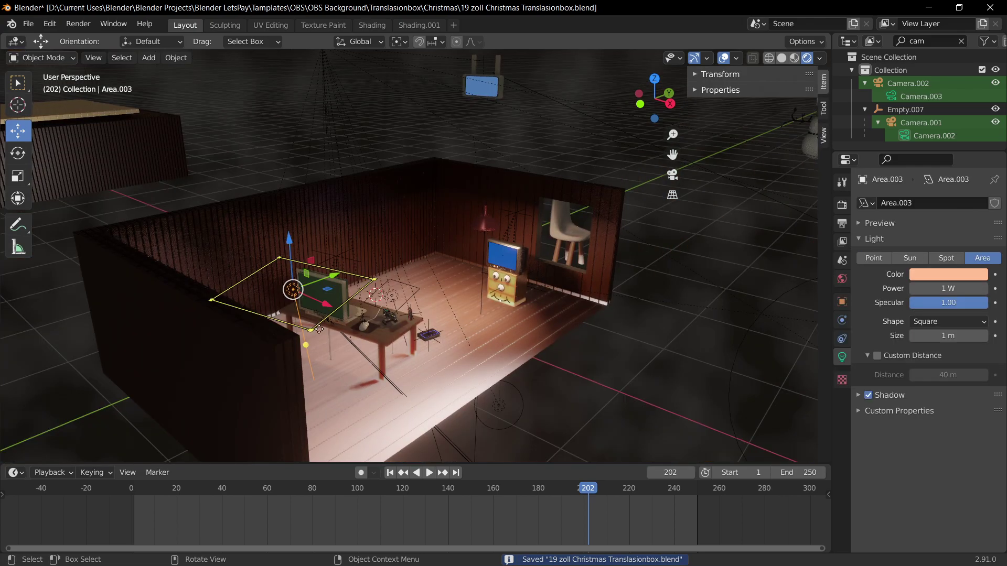
{"action": "key", "text": "KP_0"}
{"action": "mouse_move", "coordinate": [943, 289]}
{"action": "left_mouse_down"}
{"action": "mouse_move", "coordinate": [975, 288]}
{"action": "mouse_move", "coordinate": [928, 289]}
{"action": "left_mouse_up"}
{"action": "key", "text": "ctrl+s"}
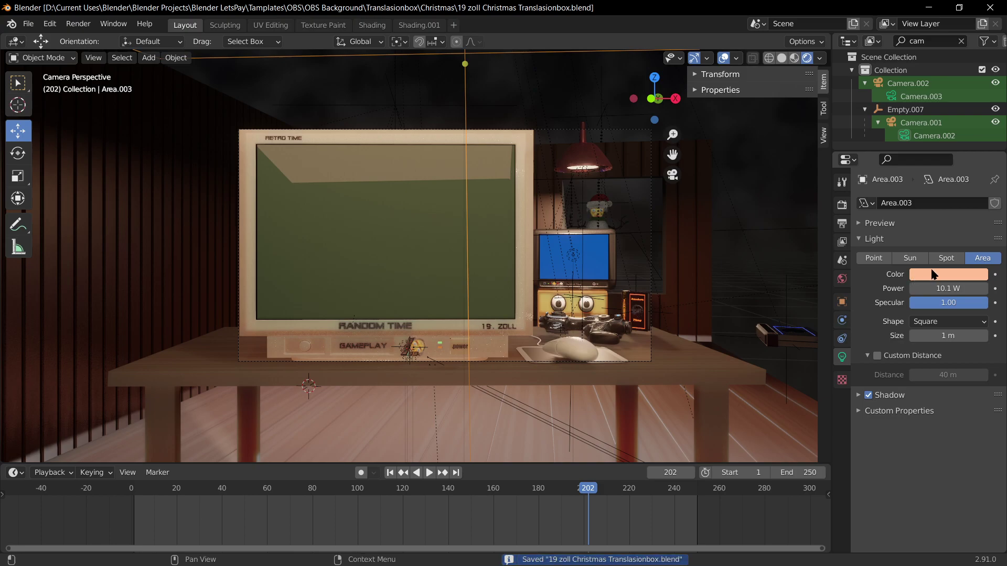
{"action": "left_click", "coordinate": [914, 274]}
{"action": "left_click_drag", "start_coordinate": [926, 179], "coordinate": [906, 181]}
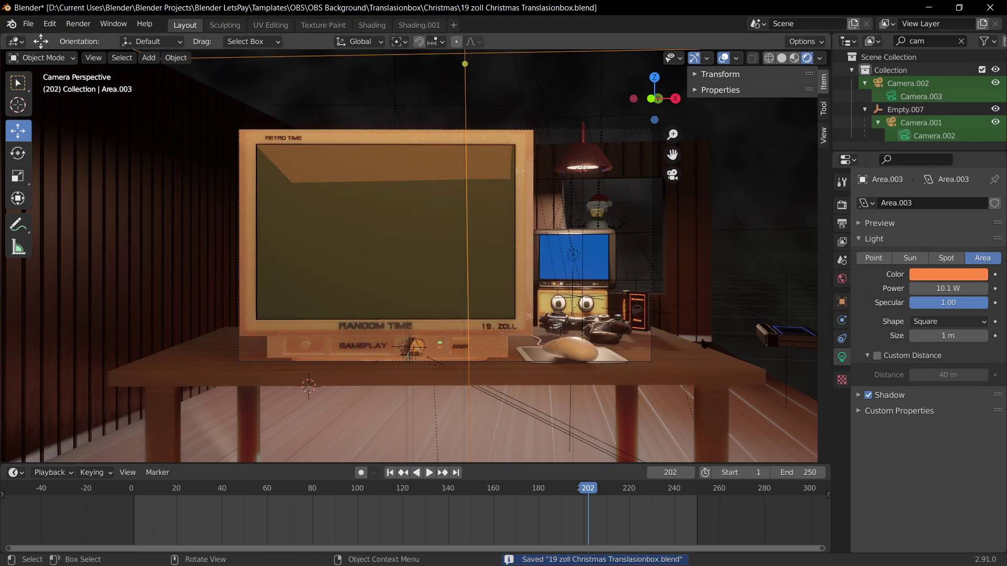
Step: Try rotating area light Area.003 about the X and Z axes to redirect its light on the TV
{"action": "key", "text": "r"}
{"action": "key", "text": "x"}
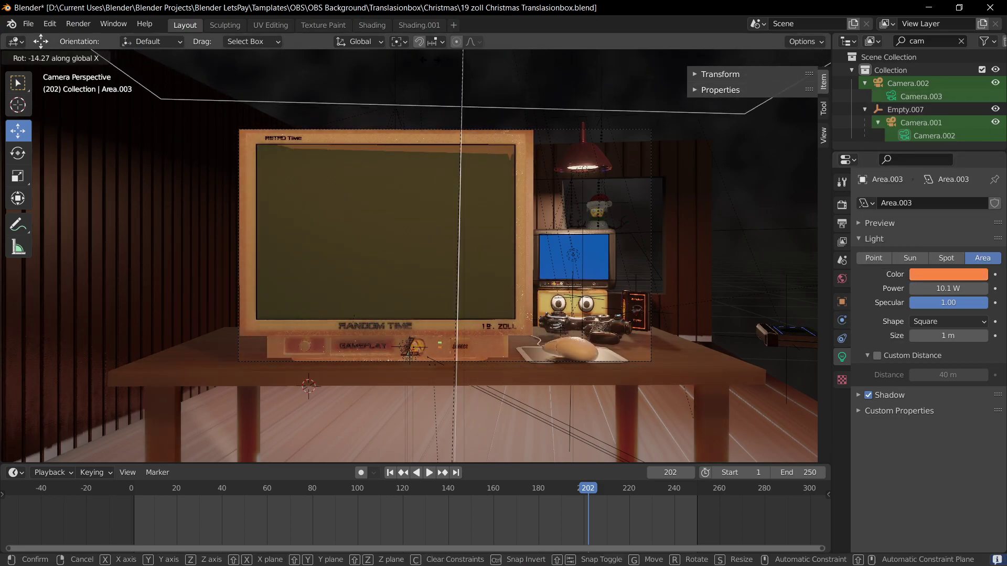
{"action": "left_click", "coordinate": [566, 474]}
{"action": "key", "text": "r"}
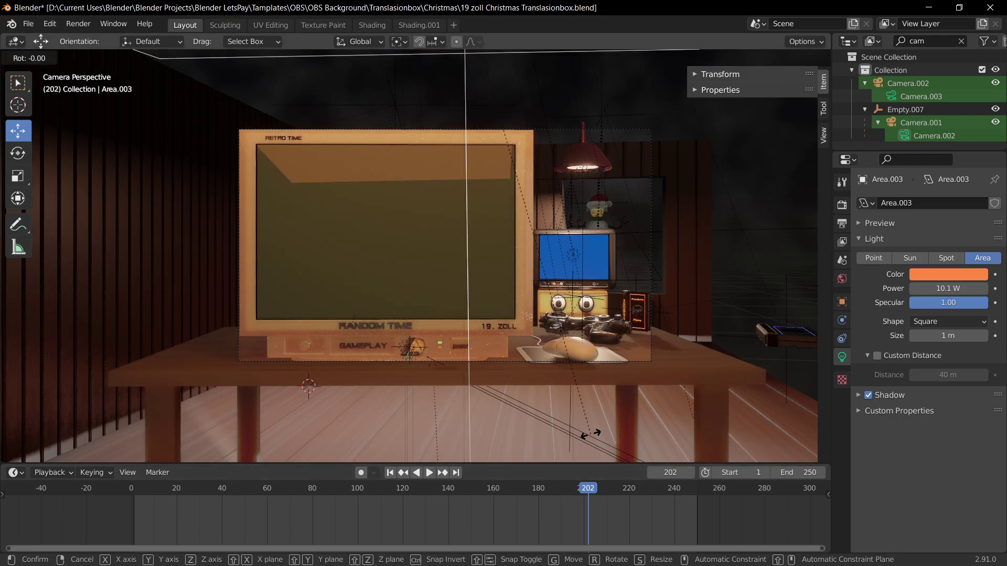
{"action": "key", "text": "z"}
{"action": "right_click", "coordinate": [635, 271]}
{"action": "middle_click_drag", "start_coordinate": [634, 272], "coordinate": [440, 329]}
{"action": "scroll", "coordinate": [466, 321], "scroll_direction": "down", "scroll_amount": 5}
{"action": "key", "text": "g"}
{"action": "right_click", "coordinate": [406, 280]}
{"action": "key", "text": "r"}
{"action": "key", "text": "z"}
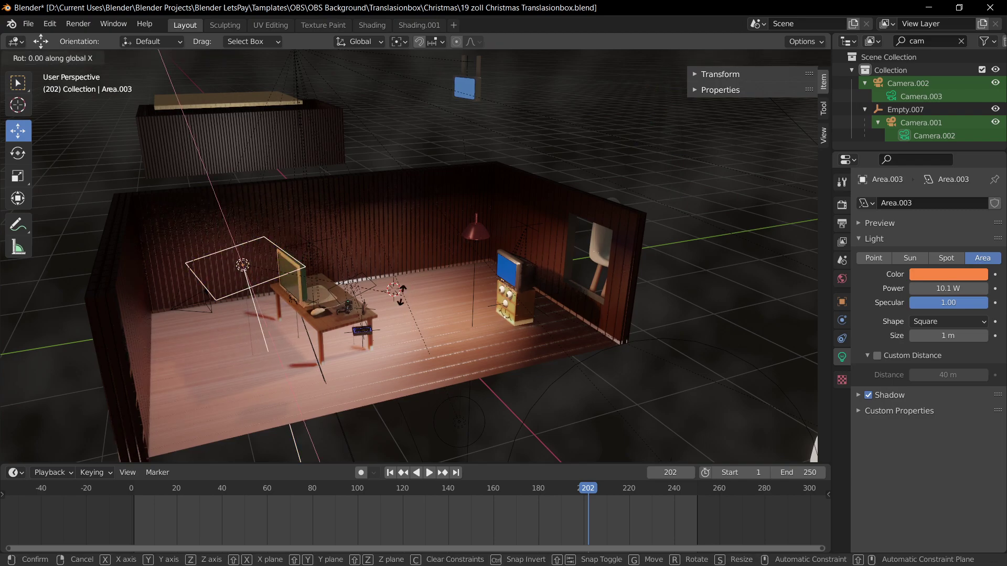
{"action": "right_click", "coordinate": [344, 301]}
Step: Raise area light Area.003 along Z and move it about -0.46 m along Y
{"action": "key", "text": "g"}
{"action": "key", "text": "z"}
{"action": "left_click", "coordinate": [339, 263]}
{"action": "key", "text": "g"}
{"action": "key", "text": "y"}
{"action": "left_click", "coordinate": [291, 283]}
{"action": "key", "text": "KP_0"}
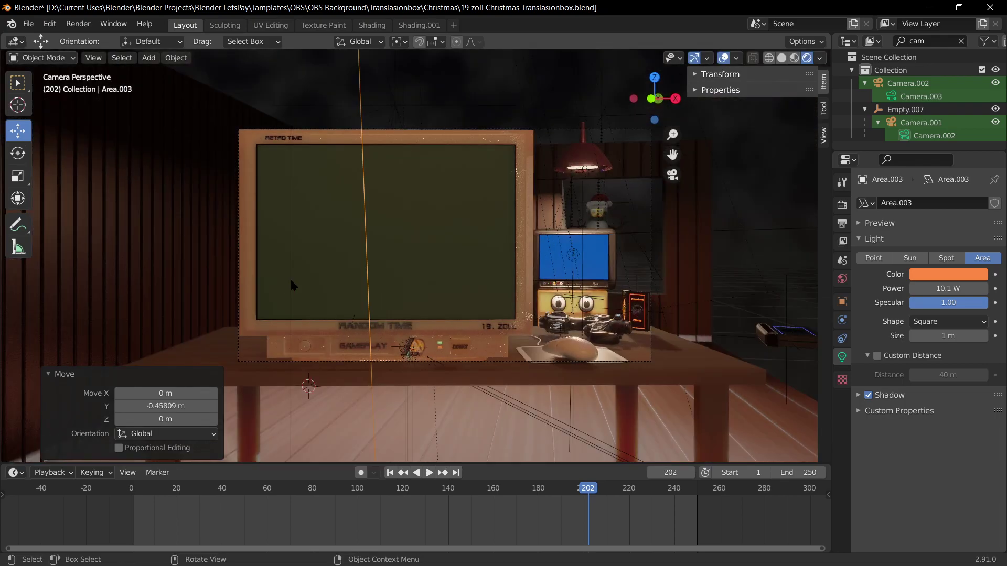
{"action": "key", "text": "r"}
{"action": "key", "text": "x"}
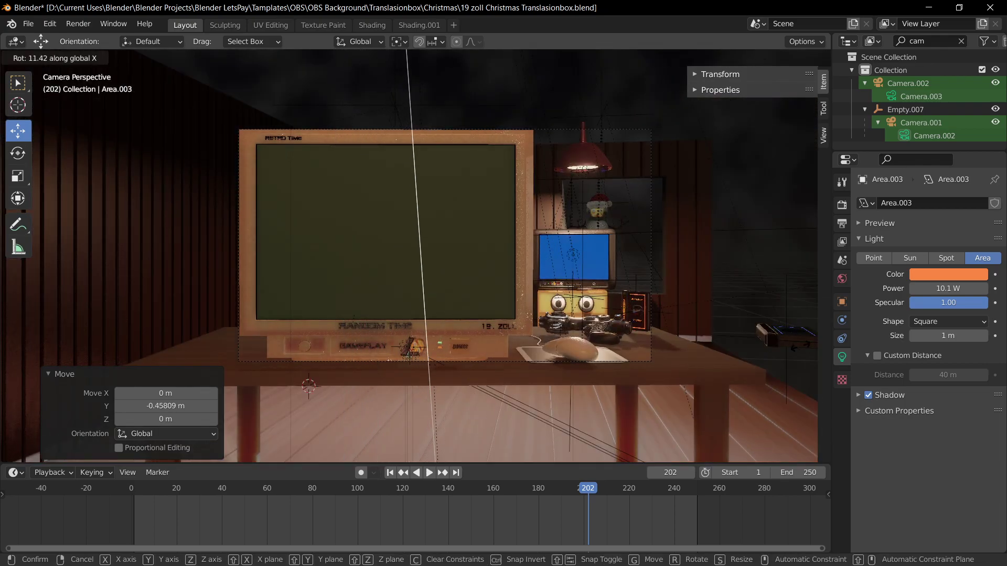
{"action": "right_click", "coordinate": [270, 322]}
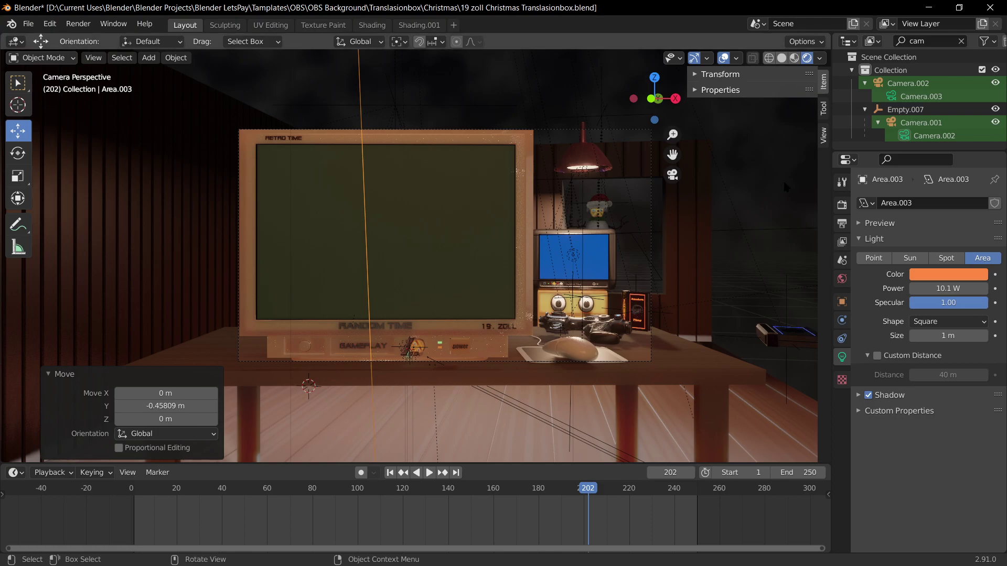
Step: Examine the settings of the hanging lamp's light Point.002 and of area light Area.004
{"action": "left_click", "coordinate": [583, 173]}
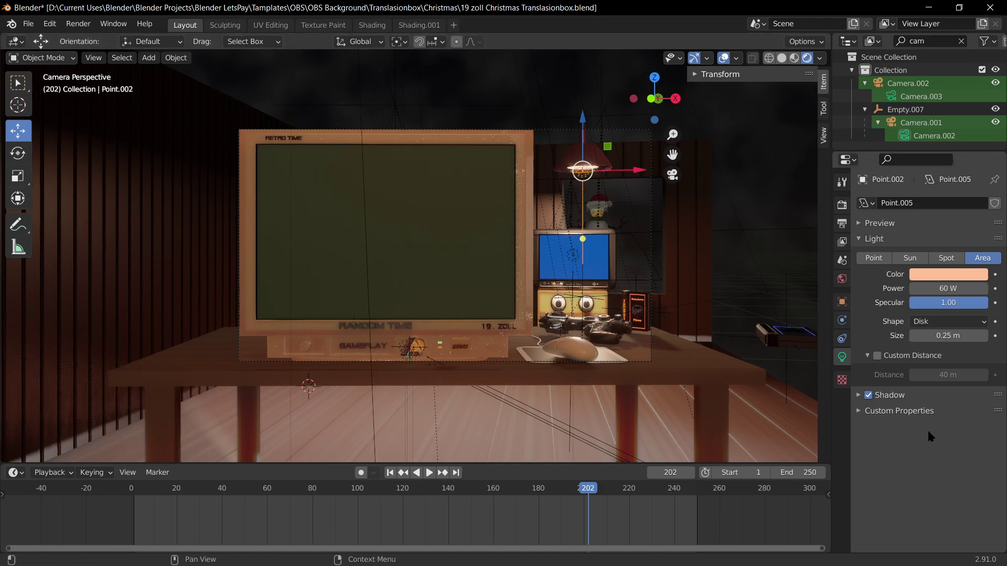
{"action": "middle_click_drag", "start_coordinate": [638, 328], "coordinate": [549, 346]}
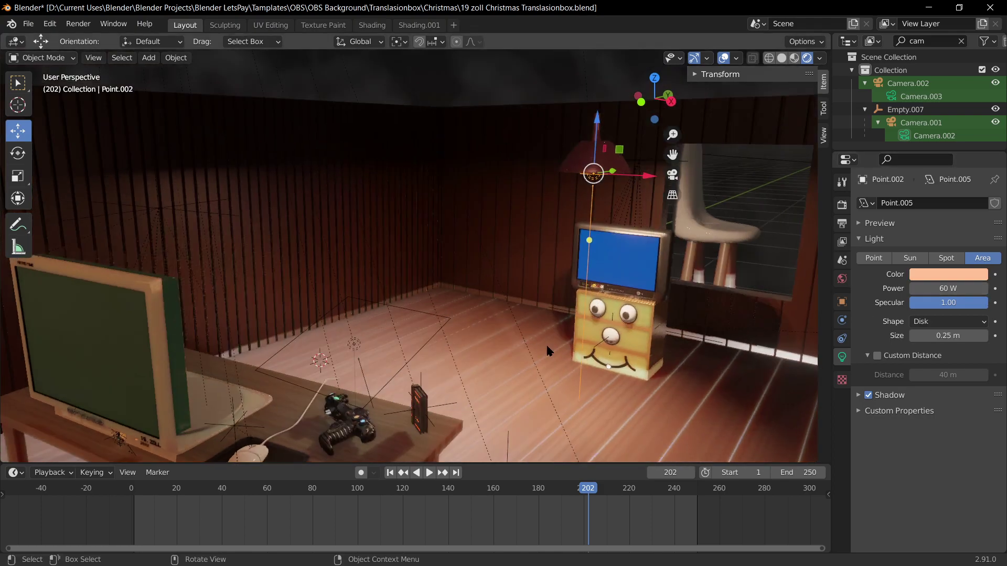
{"action": "left_click", "coordinate": [353, 346]}
{"action": "key", "text": "KP_0"}
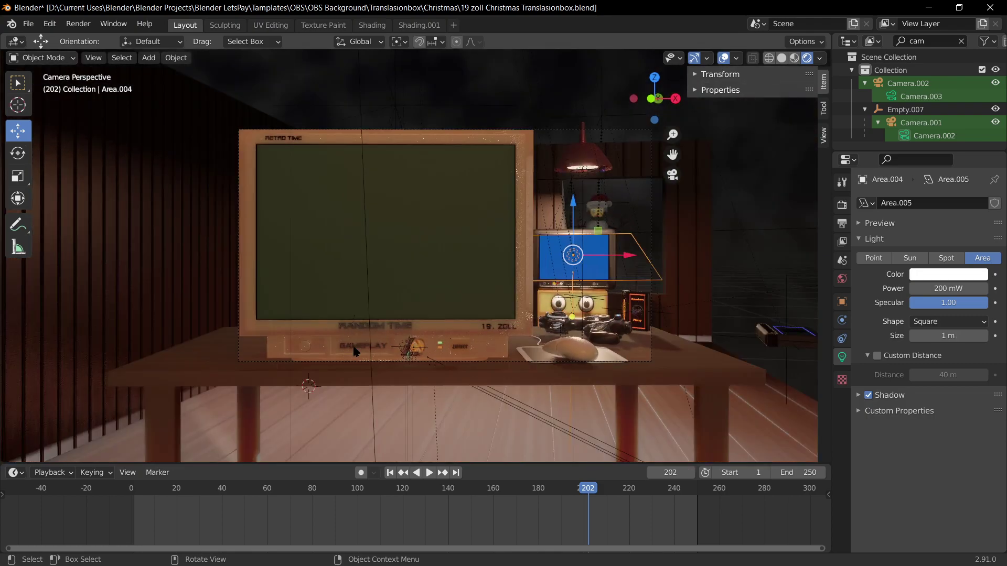
{"action": "key", "text": "KP_0"}
Step: Try deleting the Sun light in the camera view, and undo the deletion
{"action": "middle_click_drag", "start_coordinate": [454, 317], "coordinate": [495, 210]}
{"action": "scroll", "coordinate": [608, 302], "scroll_direction": "down", "scroll_amount": 10}
{"action": "left_click", "coordinate": [443, 130]}
{"action": "key", "text": "KP_0"}
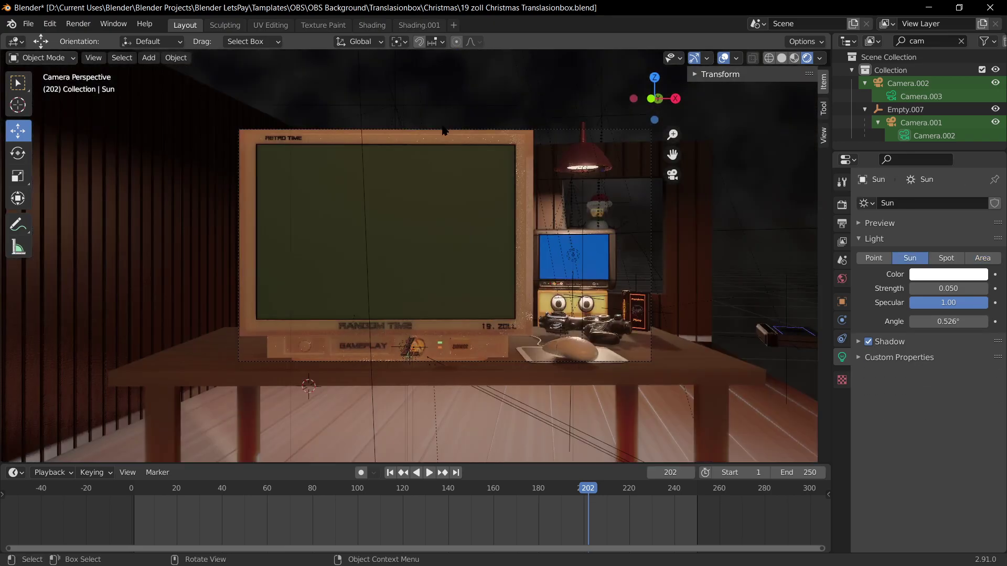
{"action": "key", "text": "x"}
{"action": "left_click", "coordinate": [504, 241]}
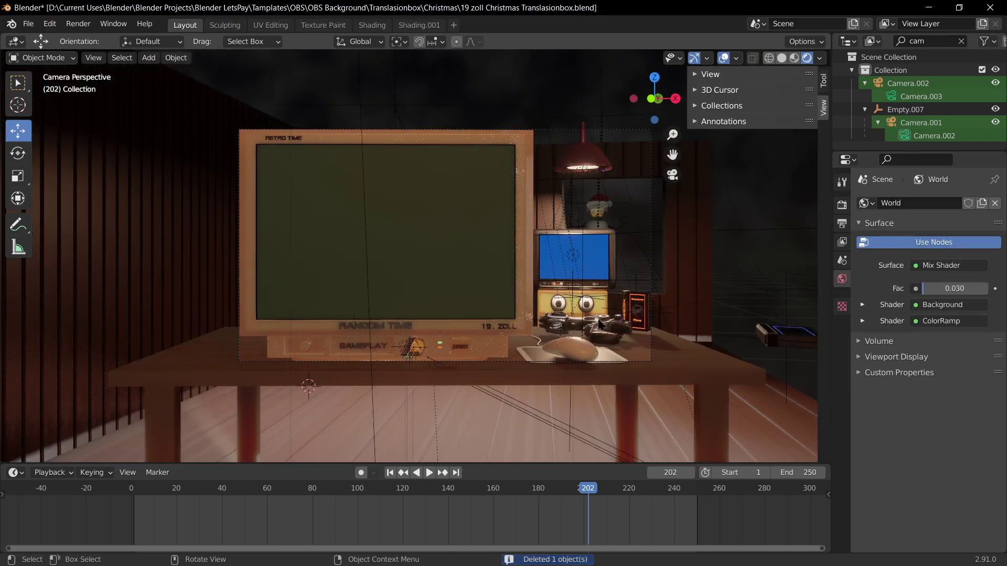
{"action": "key", "text": "ctrl+z"}
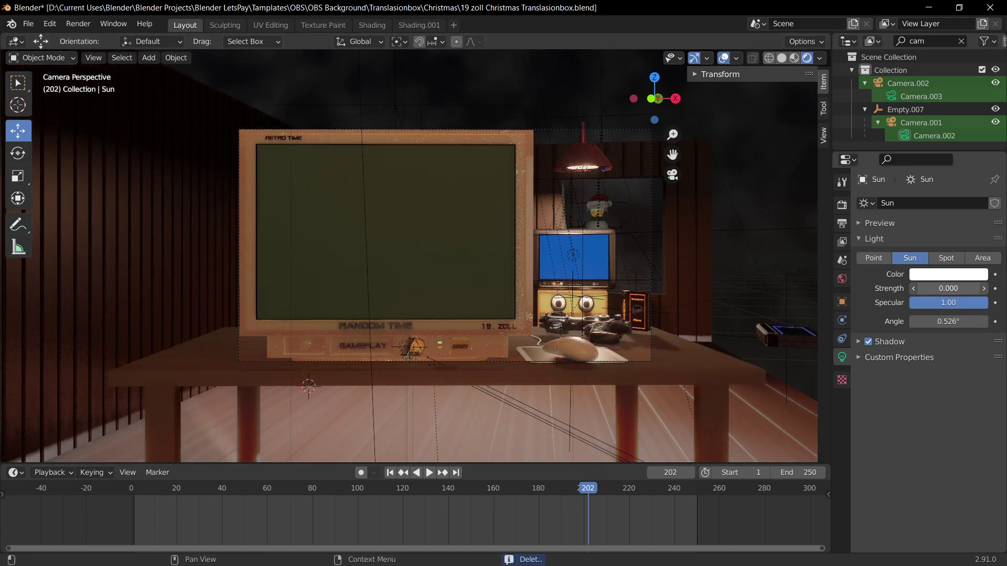
Step: Set the Sun light's strength to 3.760, save the file and preview the animation
{"action": "left_click_drag", "start_coordinate": [948, 288], "coordinate": [699, 260]}
{"action": "key", "text": "ctrl+s"}
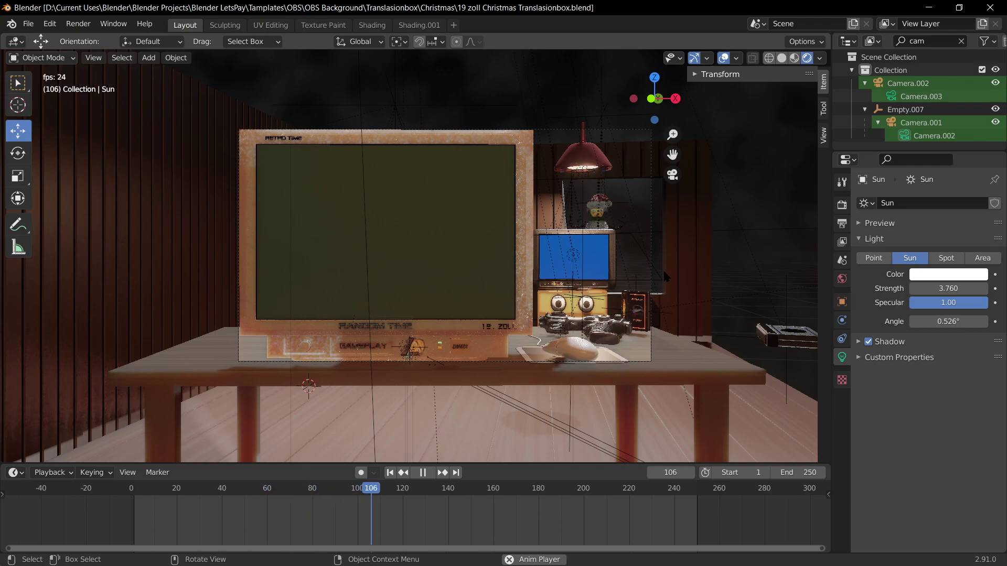
{"action": "key", "text": "space"}
Step: Unhide all hidden scene objects and return to the camera view
{"action": "middle_click_drag", "start_coordinate": [658, 373], "coordinate": [648, 375]}
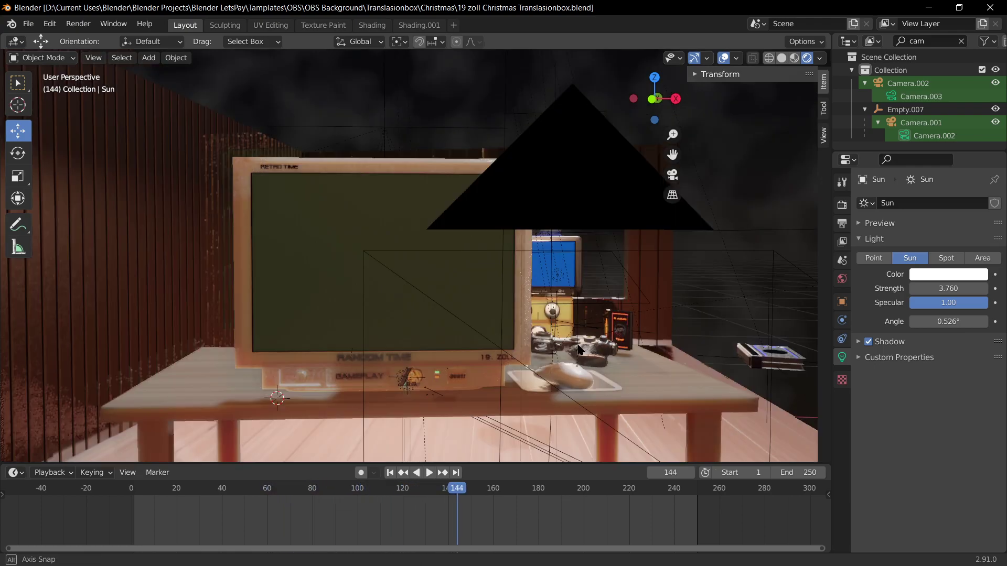
{"action": "scroll", "coordinate": [580, 360], "scroll_direction": "down", "scroll_amount": 10}
{"action": "middle_click_drag", "start_coordinate": [451, 279], "coordinate": [498, 319]}
{"action": "scroll", "coordinate": [497, 319], "scroll_direction": "up", "scroll_amount": 3}
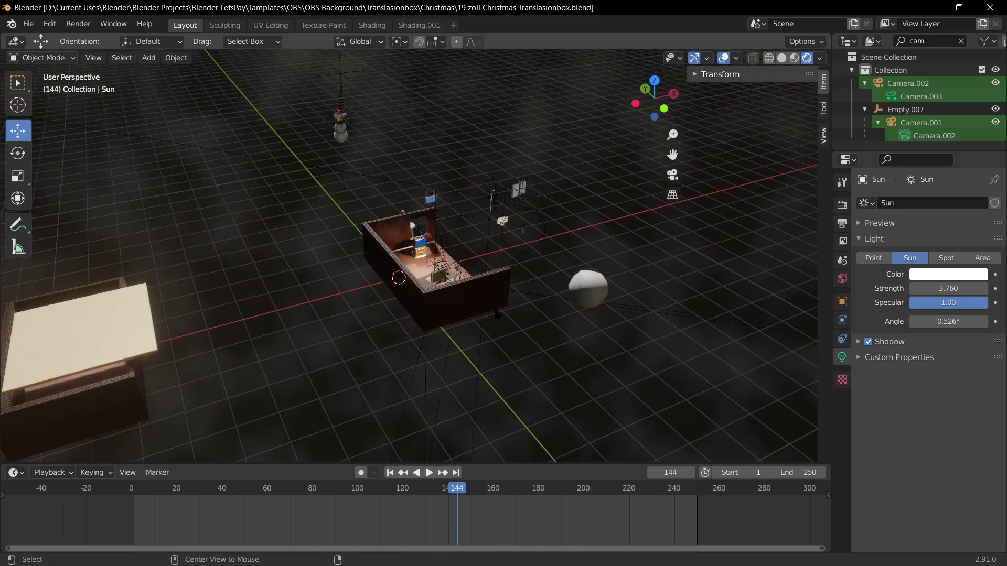
{"action": "key", "text": "alt+h"}
{"action": "key", "text": "KP_0"}
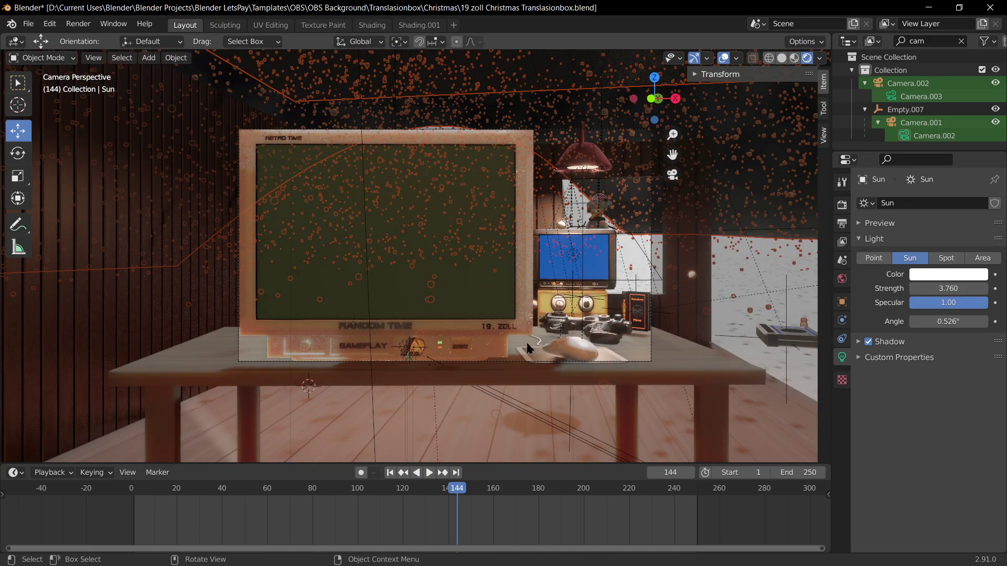
Step: Play the animation briefly in the camera view and save the file
{"action": "key", "text": "space"}
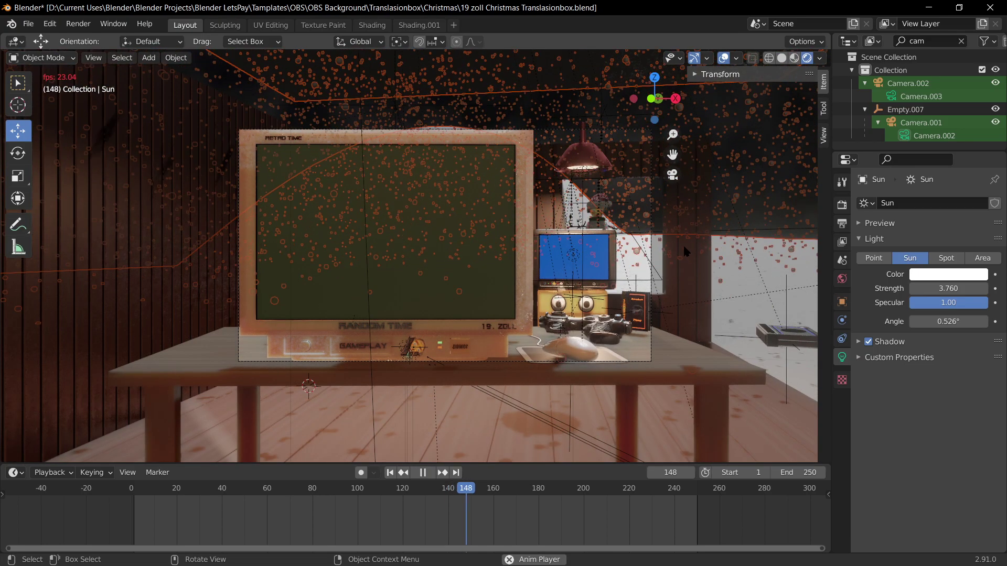
{"action": "key", "text": "space"}
{"action": "left_click", "coordinate": [638, 370]}
{"action": "left_click", "coordinate": [722, 359]}
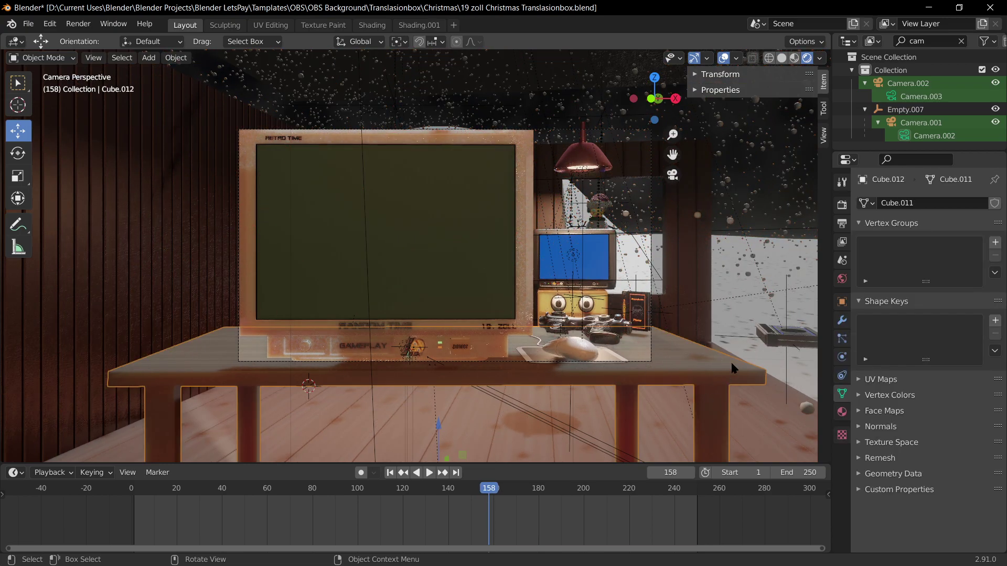
{"action": "key", "text": "ctrl+s"}
Step: Select the Sun light above the snowy terrain, set its strength to 0.290 in the camera view, and save the file
{"action": "middle_click_drag", "start_coordinate": [672, 333], "coordinate": [600, 306]}
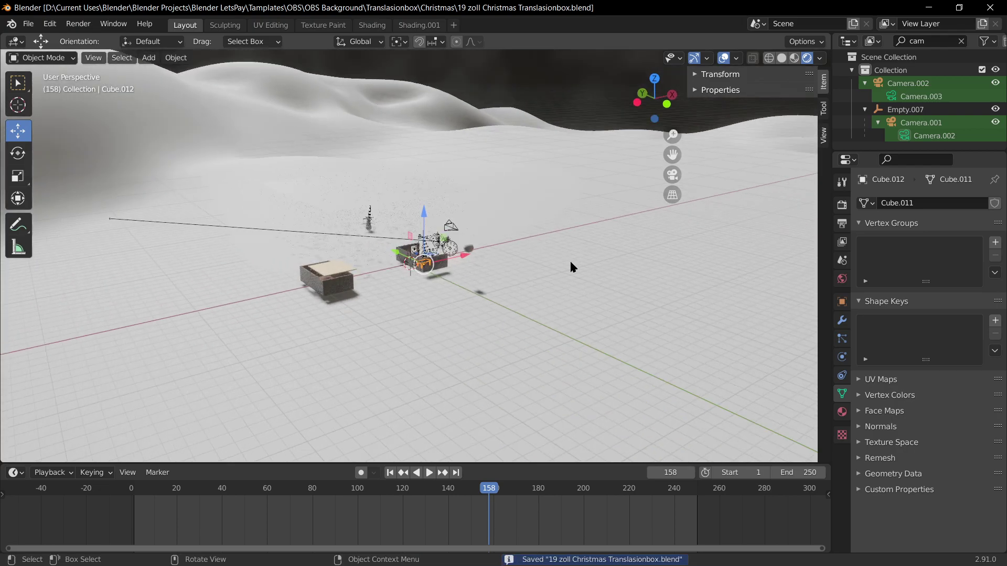
{"action": "scroll", "coordinate": [578, 247], "scroll_direction": "down", "scroll_amount": 11}
{"action": "left_click", "coordinate": [367, 131]}
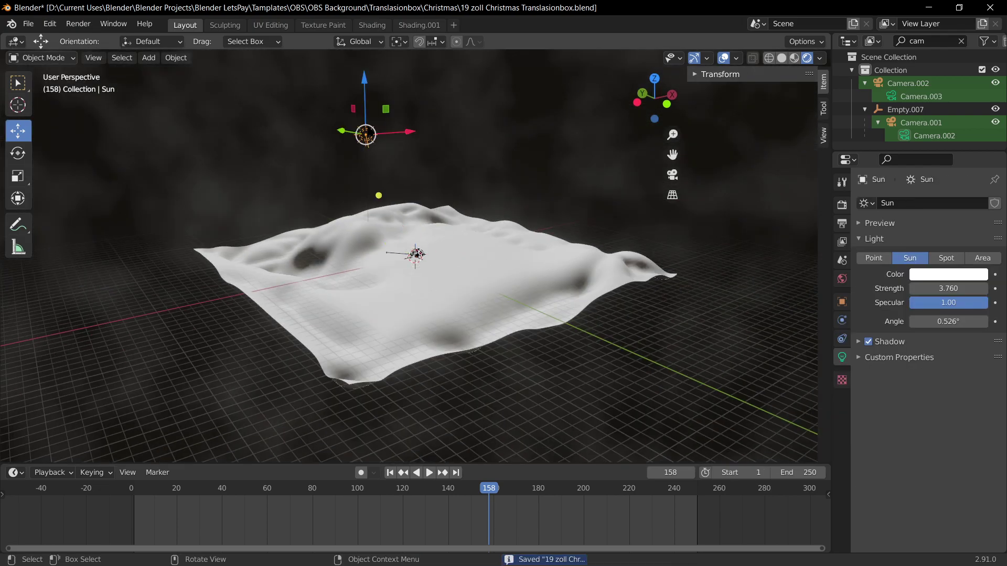
{"action": "key", "text": "KP_0"}
{"action": "left_click_drag", "start_coordinate": [952, 289], "coordinate": [894, 289]}
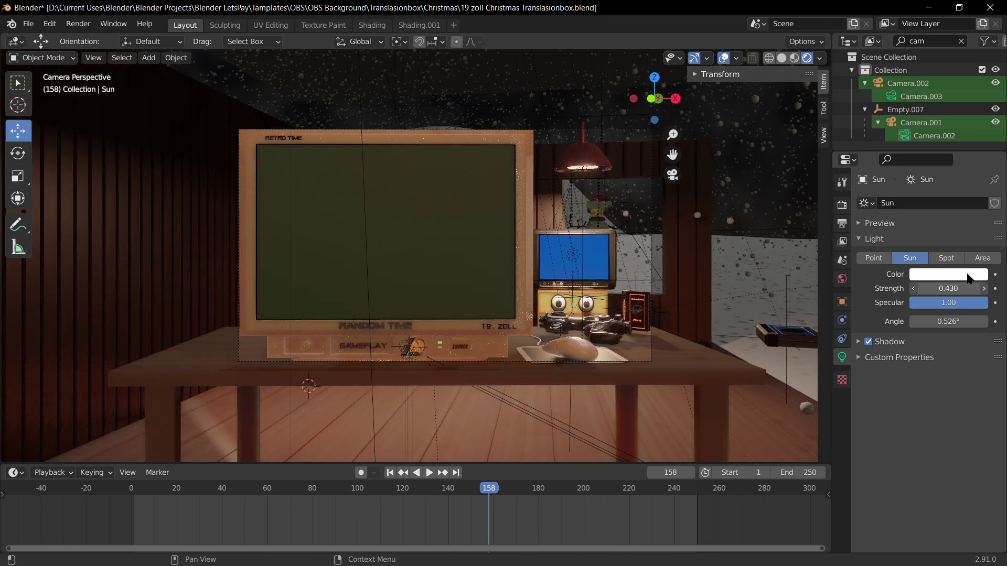
{"action": "left_click", "coordinate": [968, 275]}
{"action": "left_click_drag", "start_coordinate": [918, 144], "coordinate": [907, 170]}
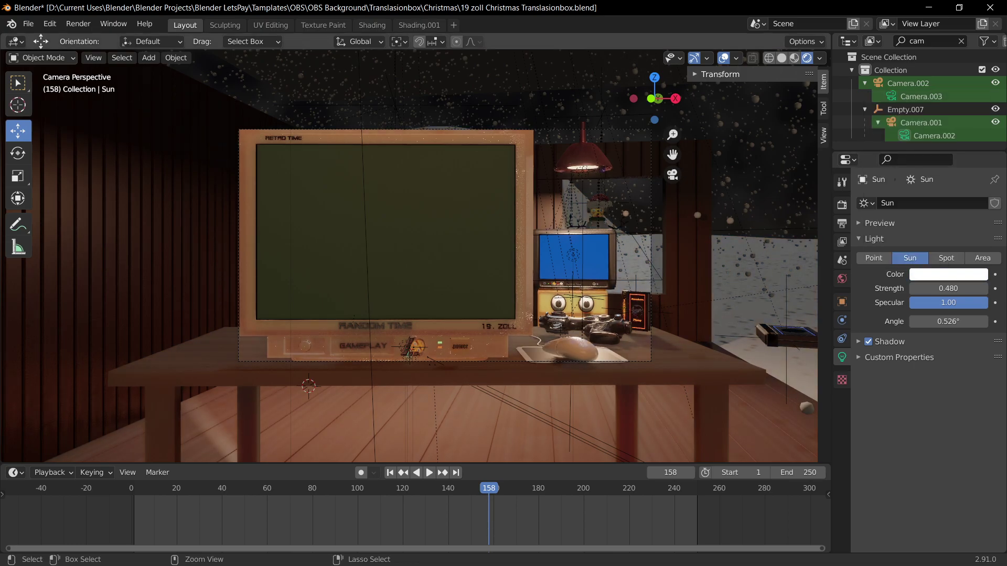
{"action": "key", "text": "ctrl+z"}
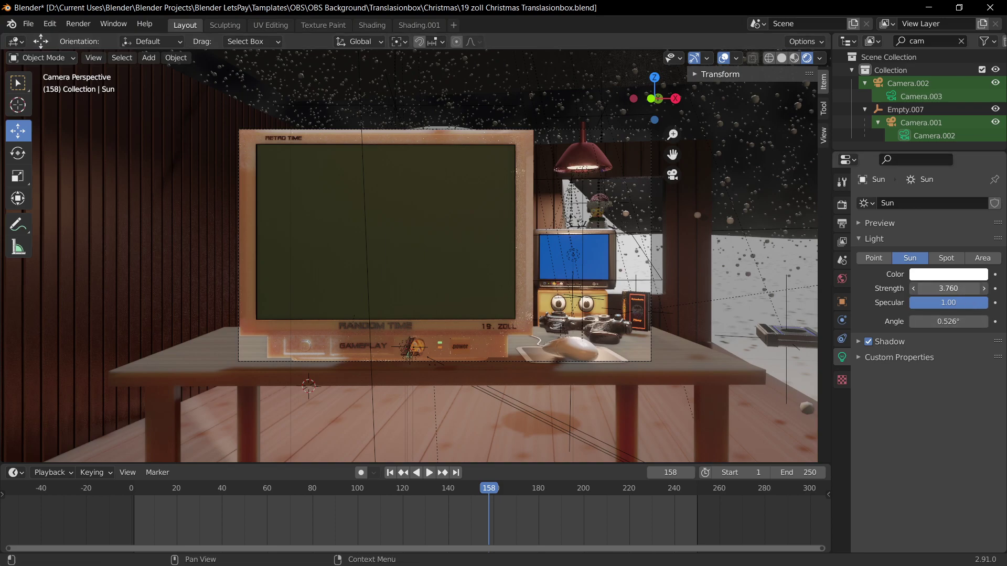
{"action": "key", "text": "ctrl+z"}
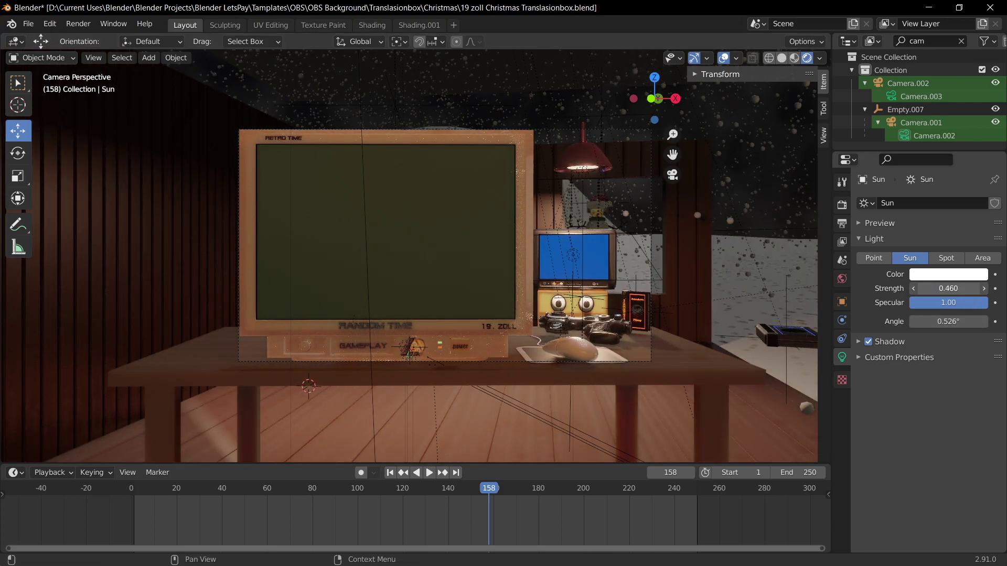
{"action": "left_click_drag", "start_coordinate": [948, 288], "coordinate": [943, 288]}
{"action": "key", "text": "ctrl+s"}
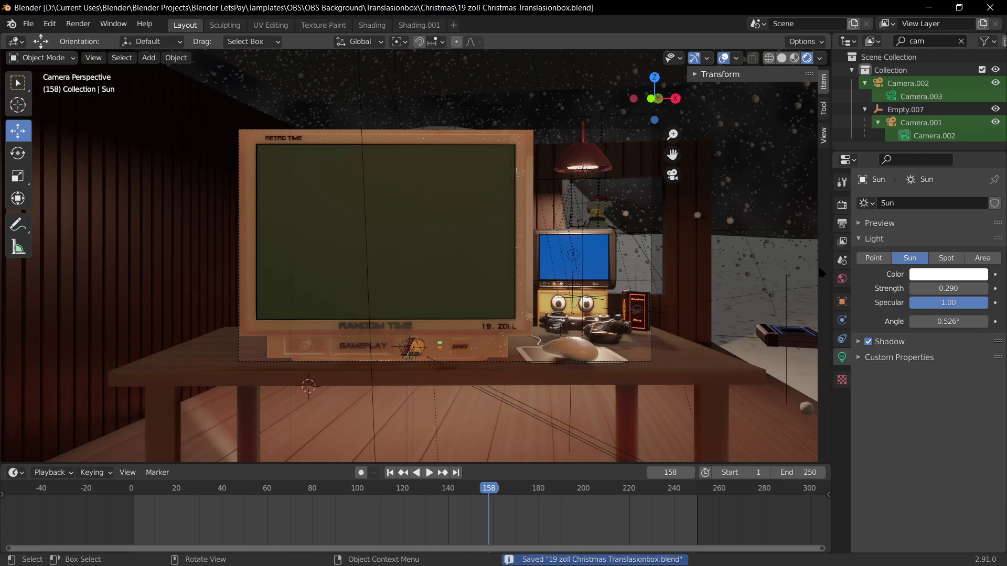
Step: Examine the World surface settings and inspect the objects placed outside the room, including the lantern
{"action": "left_click", "coordinate": [823, 108]}
{"action": "left_click", "coordinate": [842, 279]}
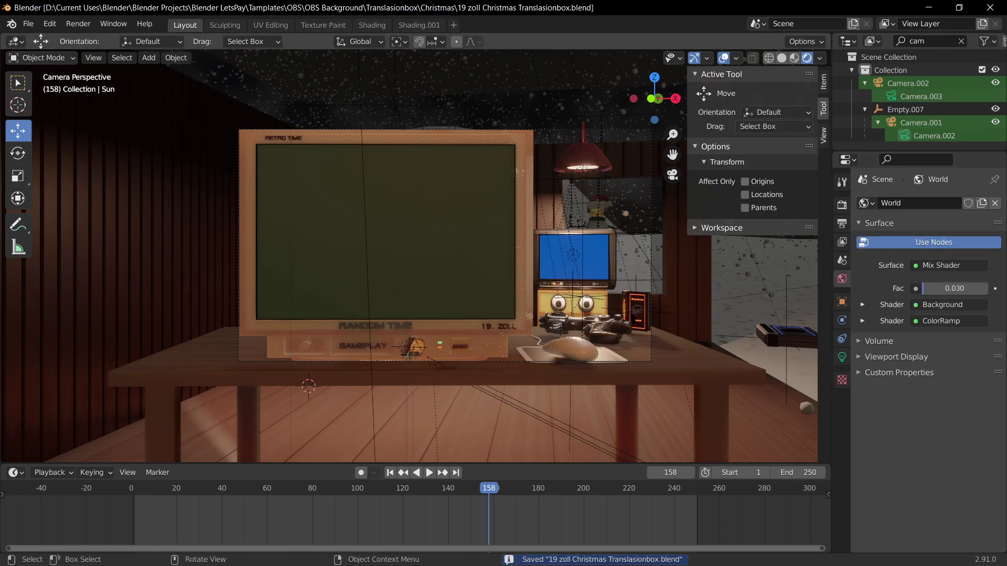
{"action": "left_click", "coordinate": [585, 156]}
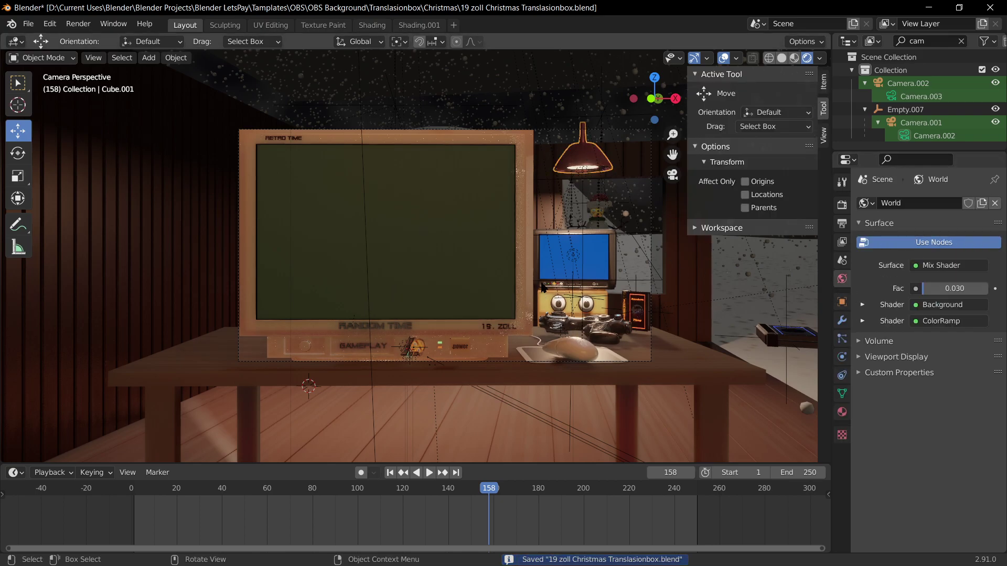
{"action": "middle_click_drag", "start_coordinate": [340, 238], "coordinate": [318, 257]}
{"action": "scroll", "coordinate": [401, 285], "scroll_direction": "down", "scroll_amount": 8}
{"action": "scroll", "coordinate": [403, 273], "scroll_direction": "down", "scroll_amount": 4}
{"action": "middle_click_drag", "start_coordinate": [451, 275], "coordinate": [528, 308]}
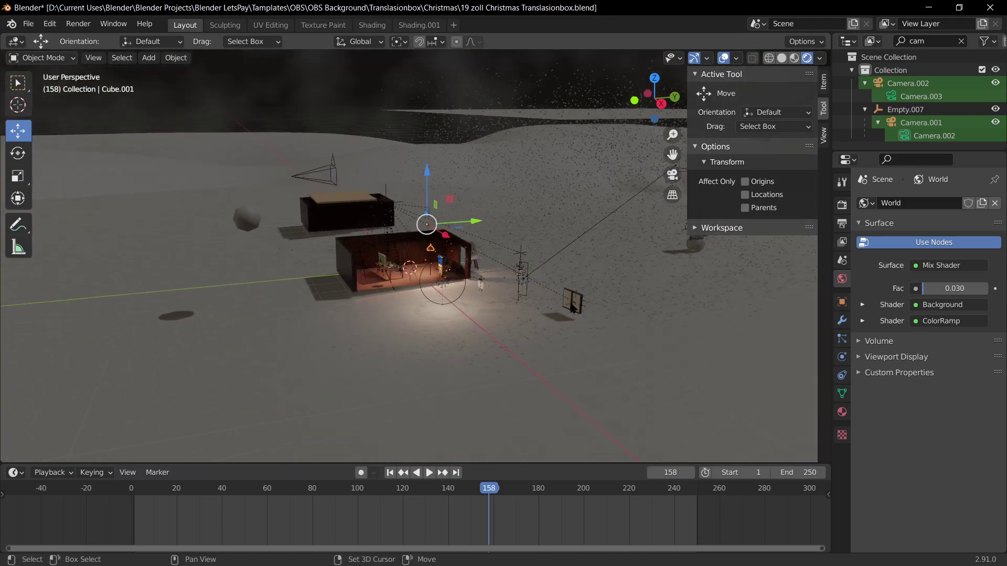
{"action": "scroll", "coordinate": [528, 308], "scroll_direction": "up", "scroll_amount": 5}
{"action": "left_click", "coordinate": [478, 313]}
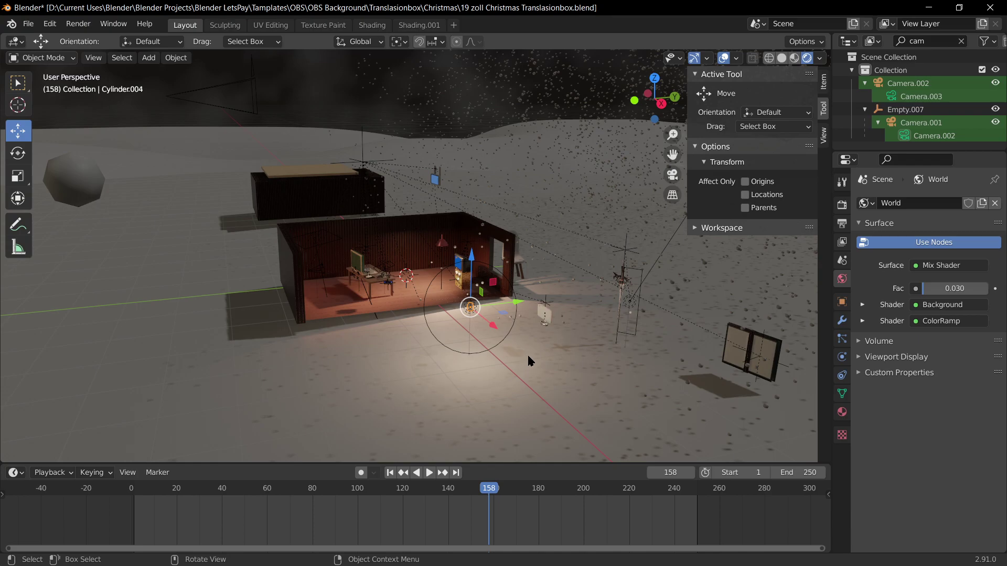
{"action": "key", "text": "KP_0"}
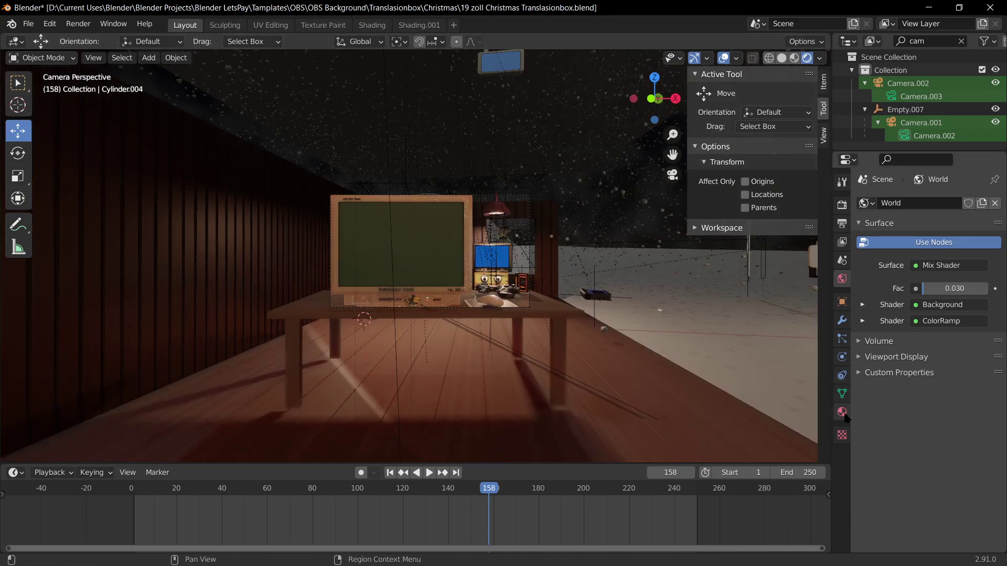
Step: Frame the lantern outside the room and examine the materials of its cage and glass
{"action": "middle_click_drag", "start_coordinate": [701, 344], "coordinate": [540, 242]}
{"action": "scroll", "coordinate": [613, 358], "scroll_direction": "down", "scroll_amount": 5}
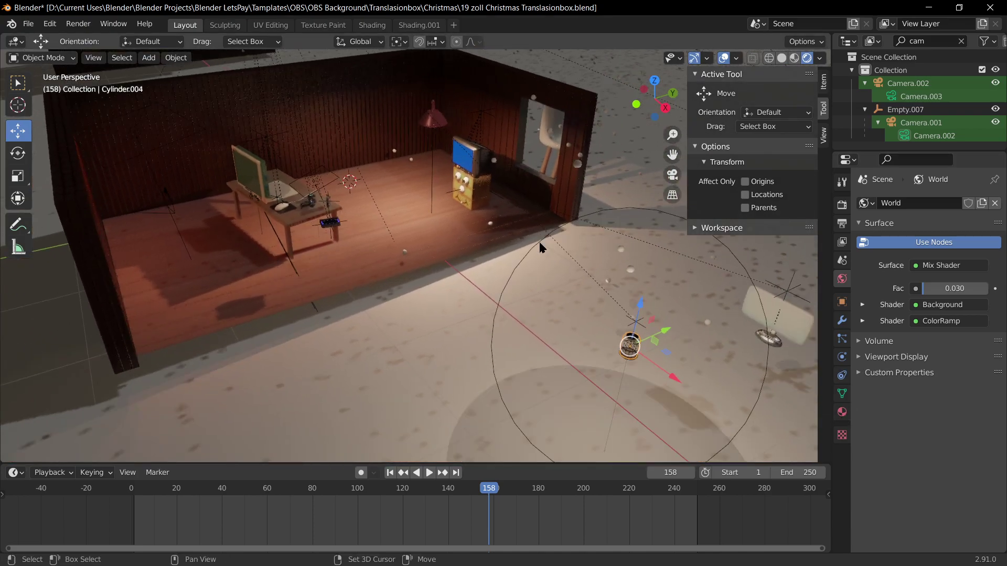
{"action": "scroll", "coordinate": [542, 247], "scroll_direction": "down", "scroll_amount": 1}
{"action": "scroll", "coordinate": [574, 327], "scroll_direction": "up", "scroll_amount": 2}
{"action": "middle_click_drag", "start_coordinate": [574, 327], "coordinate": [422, 250], "text": "shift"}
{"action": "scroll", "coordinate": [424, 239], "scroll_direction": "up", "scroll_amount": 2}
{"action": "key", "text": "KP_Decimal"}
{"action": "scroll", "coordinate": [372, 264], "scroll_direction": "down", "scroll_amount": 4}
{"action": "scroll", "coordinate": [422, 250], "scroll_direction": "down", "scroll_amount": 3}
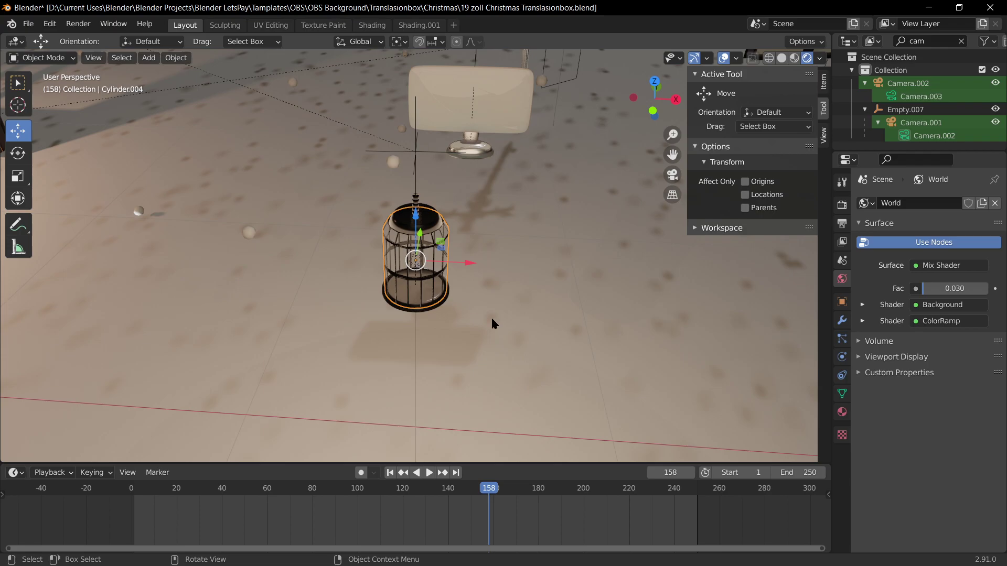
{"action": "left_click", "coordinate": [841, 412]}
{"action": "left_click", "coordinate": [426, 284]}
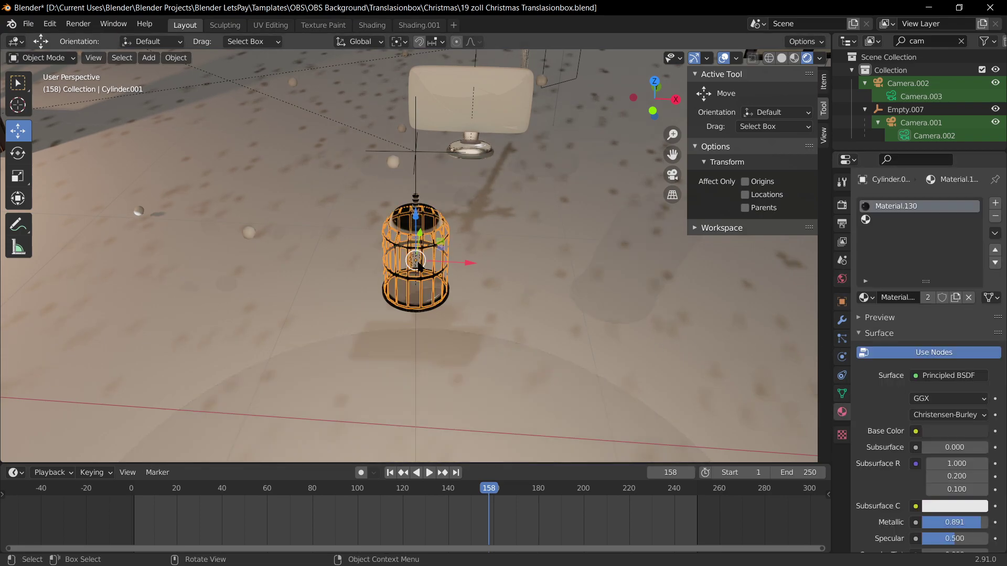
{"action": "middle_click_drag", "start_coordinate": [396, 295], "coordinate": [415, 287]}
{"action": "scroll", "coordinate": [421, 281], "scroll_direction": "up", "scroll_amount": 7}
{"action": "left_click", "coordinate": [422, 278]}
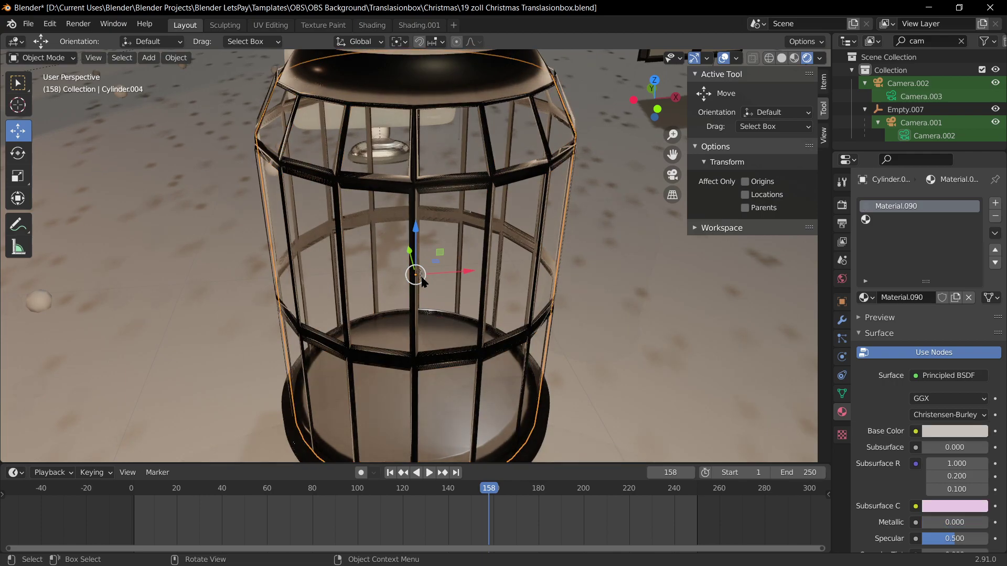
Step: Set the power of the lantern's point light to 5.1 W and save the file
{"action": "left_click", "coordinate": [420, 275]}
{"action": "mouse_move", "coordinate": [942, 289]}
{"action": "left_mouse_down"}
{"action": "mouse_move", "coordinate": [915, 289]}
{"action": "mouse_move", "coordinate": [946, 288]}
{"action": "left_mouse_up"}
{"action": "scroll", "coordinate": [531, 288], "scroll_direction": "down", "scroll_amount": 6}
{"action": "key", "text": "KP_0"}
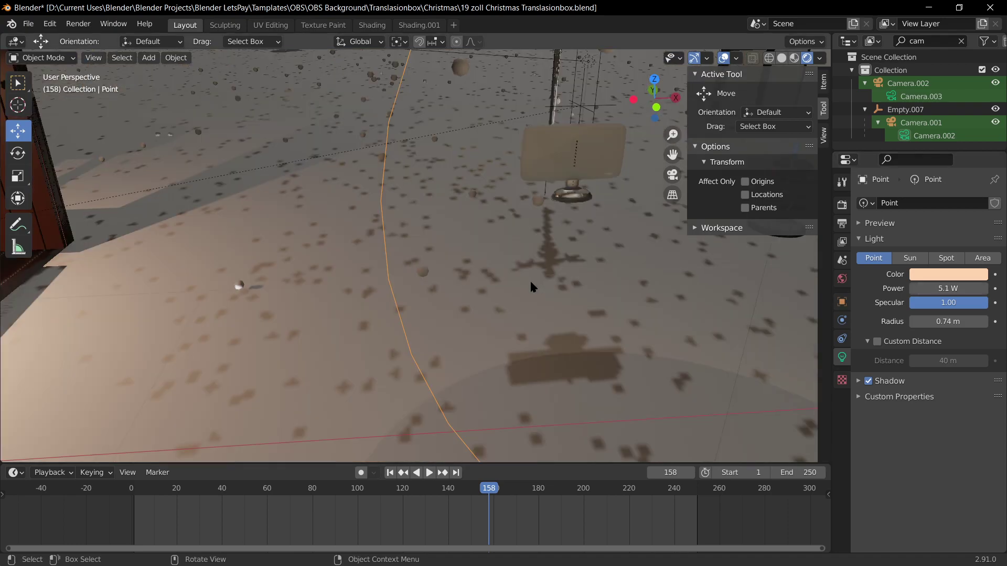
{"action": "key", "text": "ctrl+s"}
Step: Move the lantern by its parent Empty.003 about -2.48 m along X towards the room
{"action": "middle_click_drag", "start_coordinate": [591, 313], "coordinate": [500, 317]}
{"action": "scroll", "coordinate": [603, 344], "scroll_direction": "down", "scroll_amount": 5}
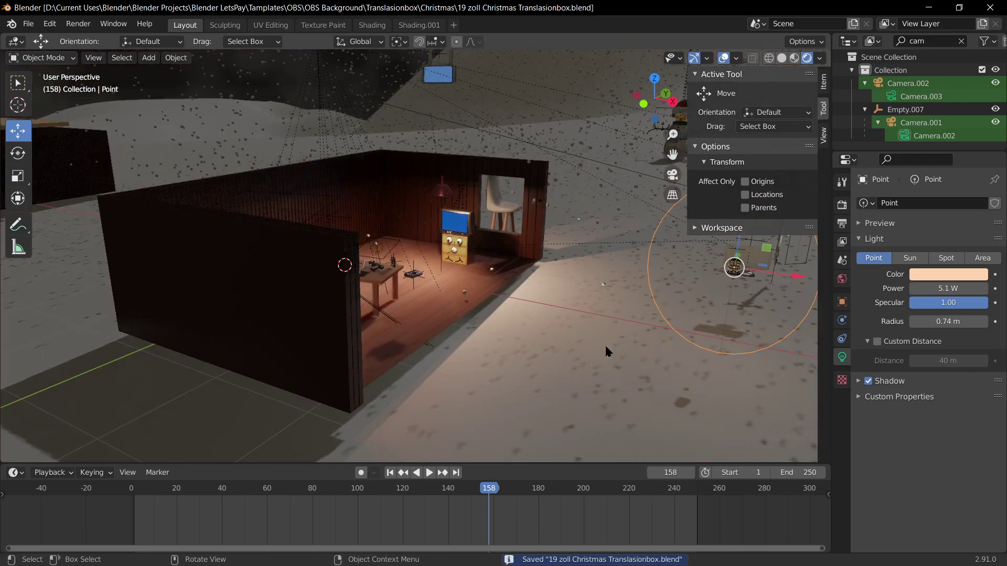
{"action": "middle_click_drag", "start_coordinate": [670, 304], "coordinate": [517, 315], "text": "shift"}
{"action": "scroll", "coordinate": [545, 305], "scroll_direction": "up", "scroll_amount": 5}
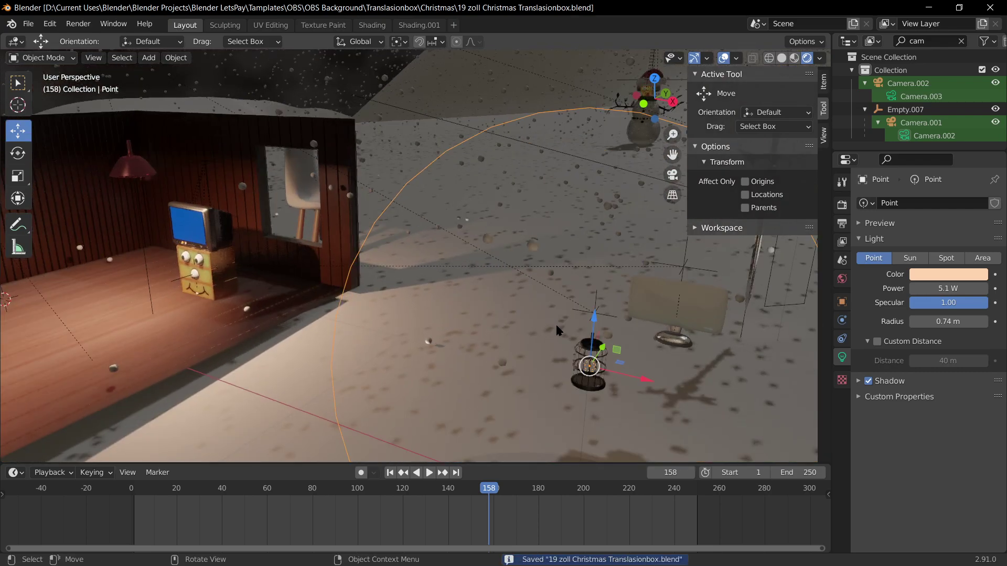
{"action": "left_click", "coordinate": [603, 317]}
{"action": "key", "text": "g"}
{"action": "key", "text": "x"}
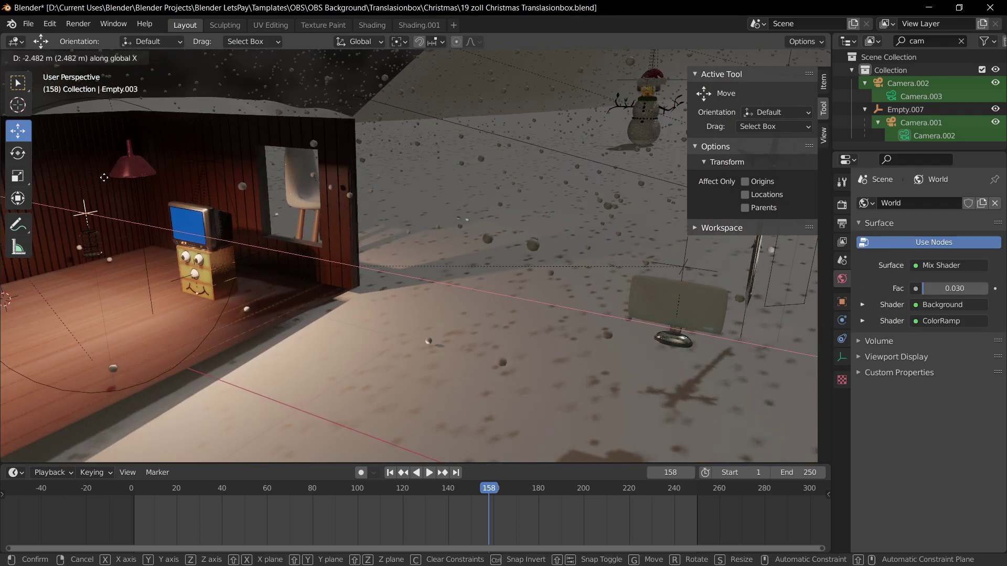
{"action": "left_click", "coordinate": [104, 178]}
Step: Move the lantern's Empty.003 about -0.38 m along Y towards the desk
{"action": "middle_click_drag", "start_coordinate": [272, 173], "coordinate": [361, 171]}
{"action": "key", "text": "g"}
{"action": "key", "text": "y"}
{"action": "left_click", "coordinate": [184, 208]}
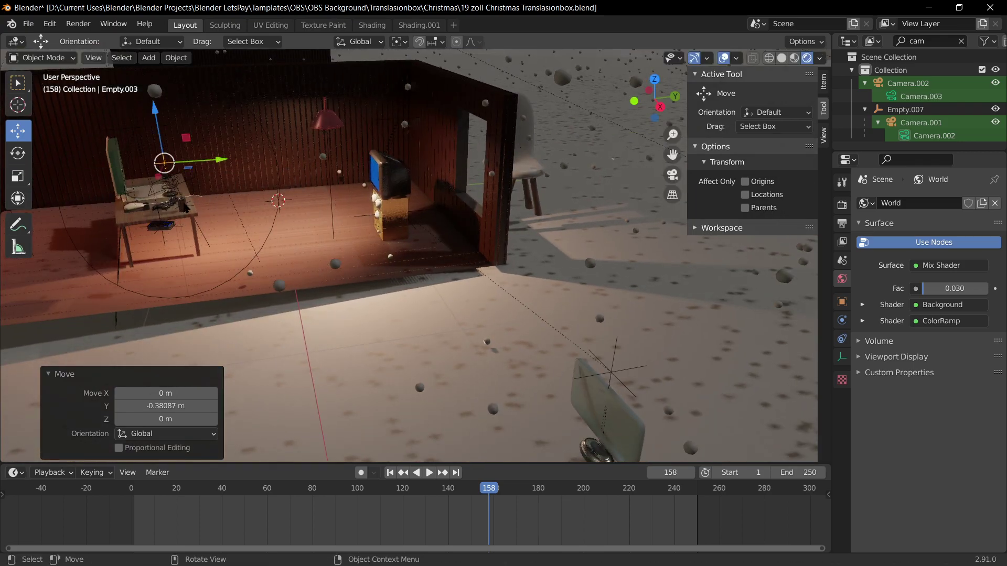
Step: Lower the lantern's Empty.003 about 0.37 m along Z and shift it about -0.80 m along X onto the desk
{"action": "key", "text": "KP_0"}
{"action": "scroll", "coordinate": [388, 294], "scroll_direction": "up", "scroll_amount": 4}
{"action": "middle_click_drag", "start_coordinate": [592, 331], "coordinate": [576, 316], "text": "shift"}
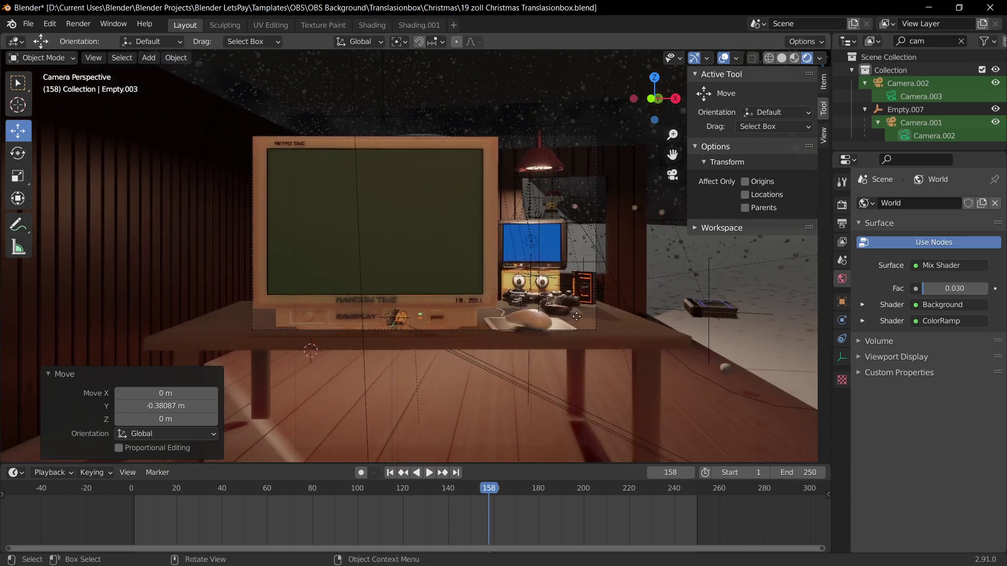
{"action": "key", "text": "g"}
{"action": "key", "text": "z"}
{"action": "key", "text": "x"}
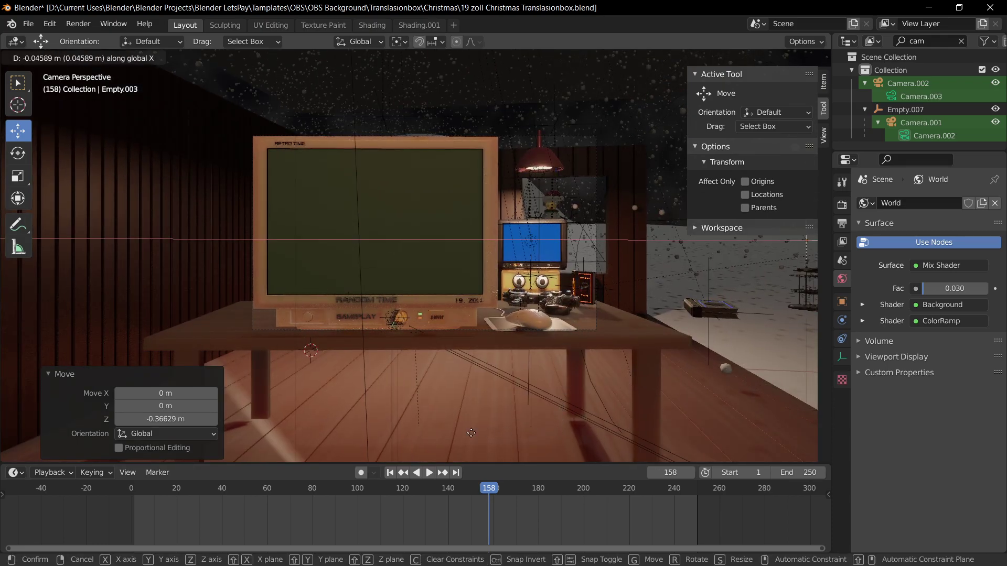
{"action": "left_click", "coordinate": [464, 423]}
{"action": "middle_click_drag", "start_coordinate": [464, 422], "coordinate": [487, 388]}
{"action": "scroll", "coordinate": [487, 388], "scroll_direction": "down", "scroll_amount": 15}
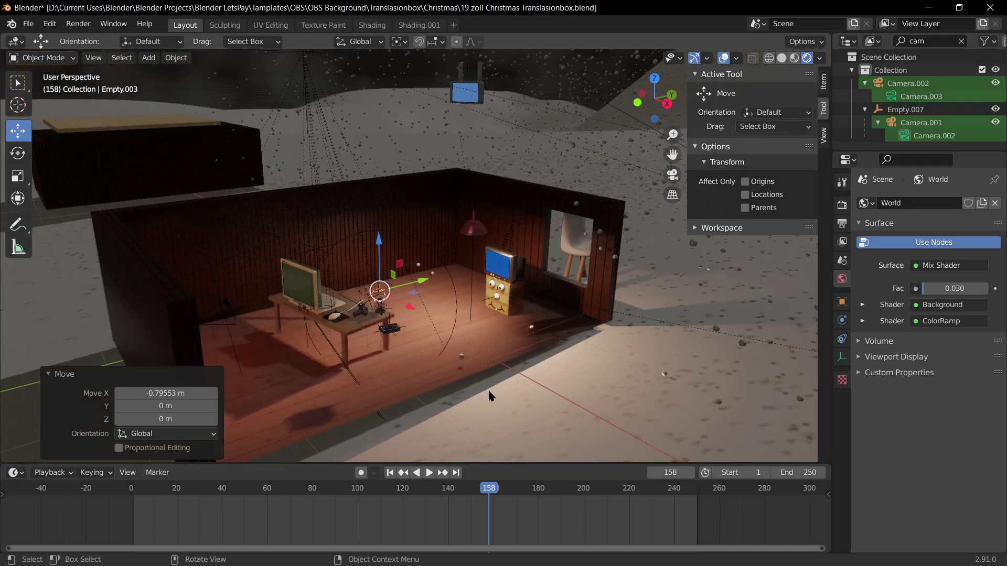
{"action": "scroll", "coordinate": [500, 350], "scroll_direction": "up", "scroll_amount": 6}
{"action": "scroll", "coordinate": [501, 355], "scroll_direction": "up", "scroll_amount": 10}
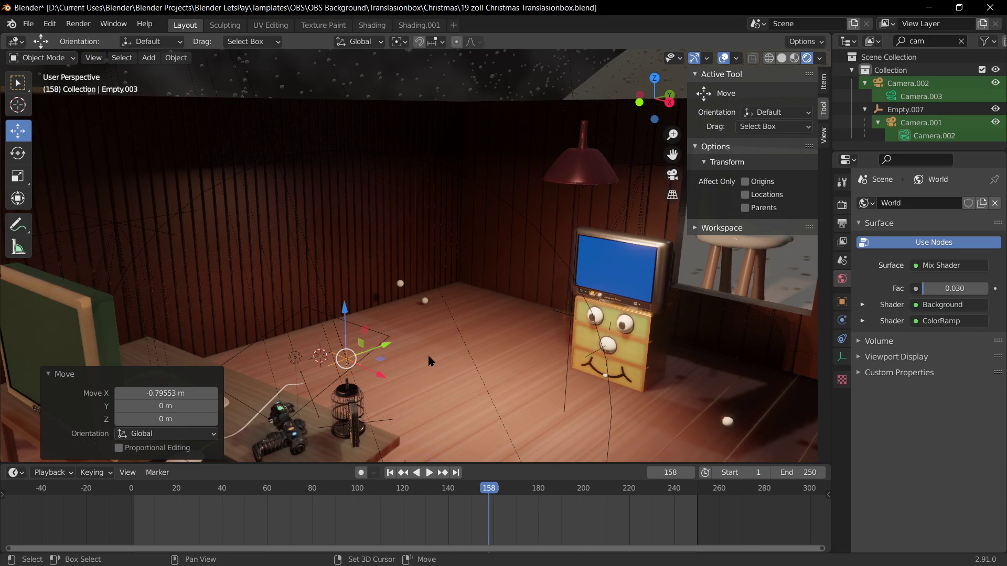
{"action": "middle_click_drag", "start_coordinate": [430, 361], "coordinate": [523, 257], "text": "shift"}
{"action": "key", "text": "s"}
{"action": "right_click", "coordinate": [523, 223]}
{"action": "left_click", "coordinate": [523, 206]}
{"action": "key", "text": "g"}
{"action": "right_click", "coordinate": [540, 193]}
{"action": "left_click", "coordinate": [518, 213]}
{"action": "key", "text": "g"}
{"action": "right_click", "coordinate": [539, 67]}
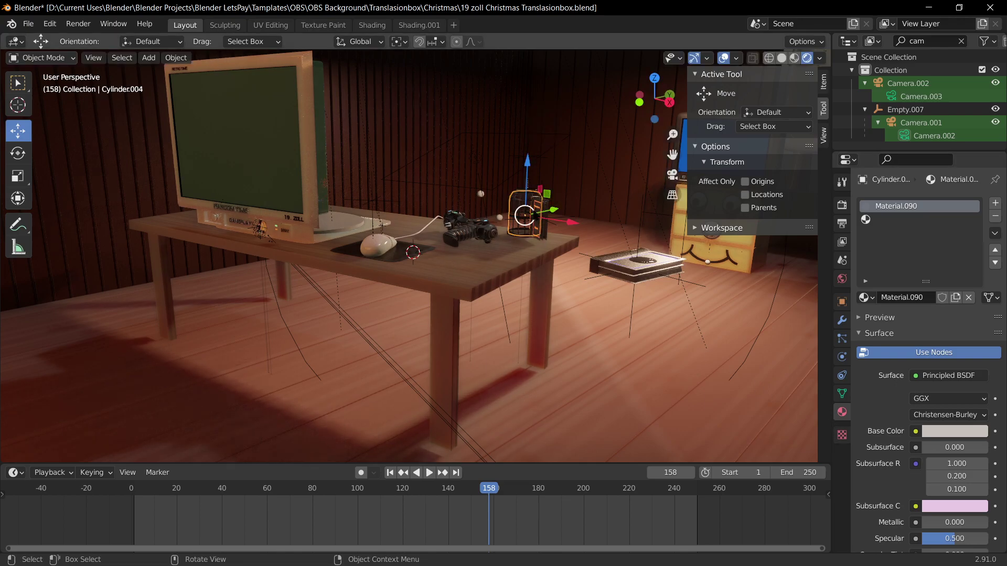
{"action": "left_click", "coordinate": [530, 226]}
{"action": "key", "text": "ctrl+z"}
{"action": "left_click", "coordinate": [484, 160]}
{"action": "middle_click_drag", "start_coordinate": [606, 212], "coordinate": [566, 249]}
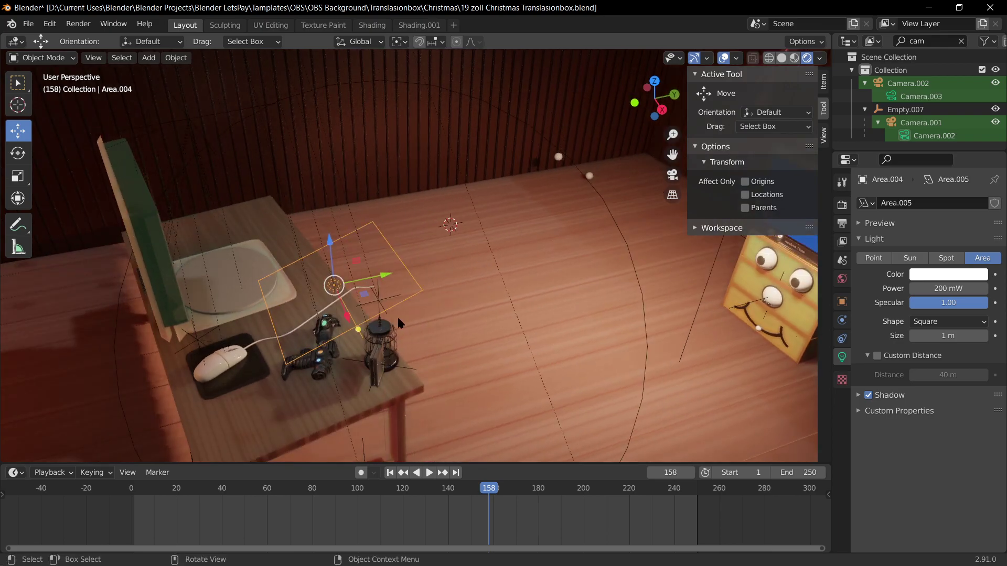
Step: Raise the lantern by its parent Empty.003 about 0.31 m along Z in the camera view
{"action": "left_click", "coordinate": [390, 296]}
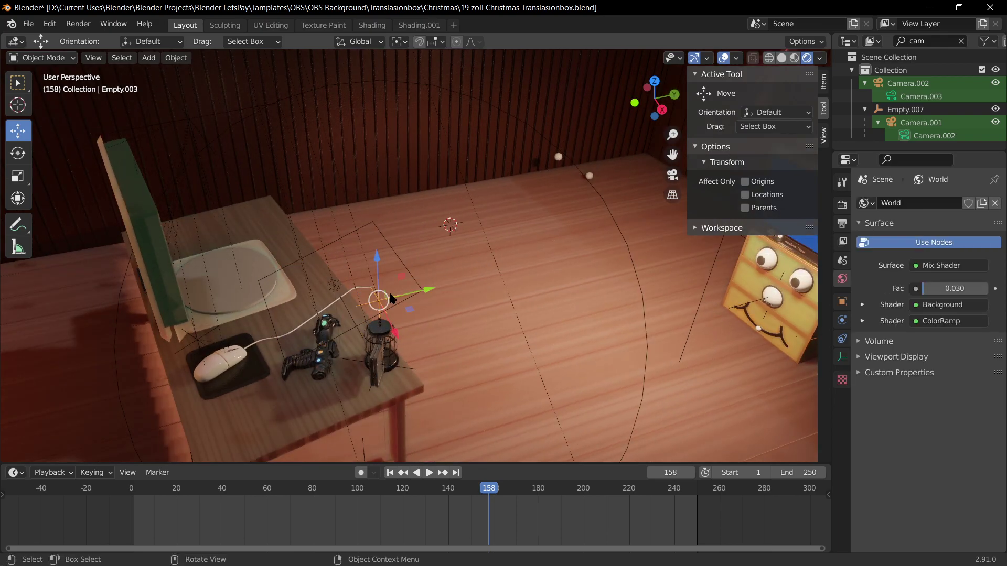
{"action": "key", "text": "KP_0"}
{"action": "key", "text": "g"}
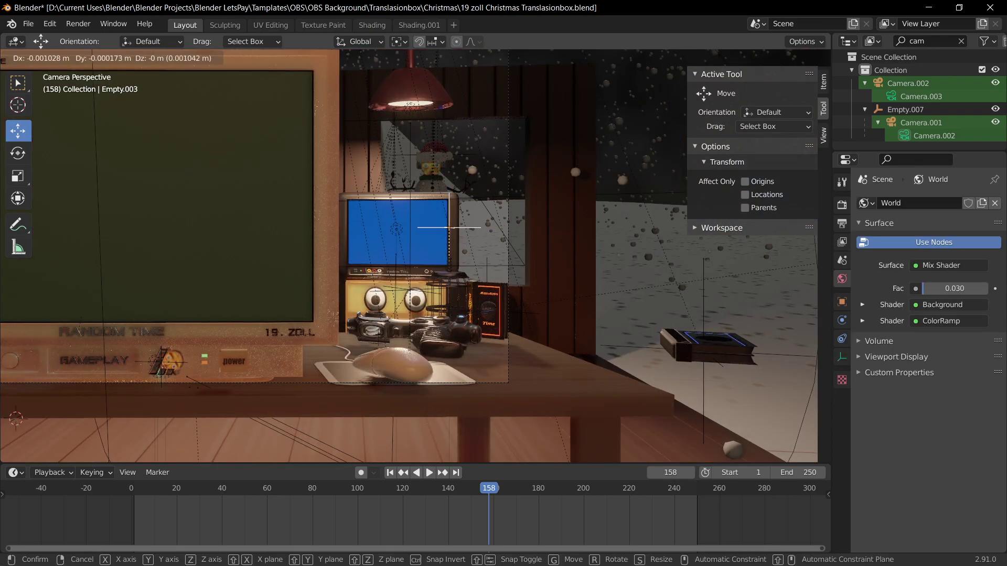
{"action": "key", "text": "z"}
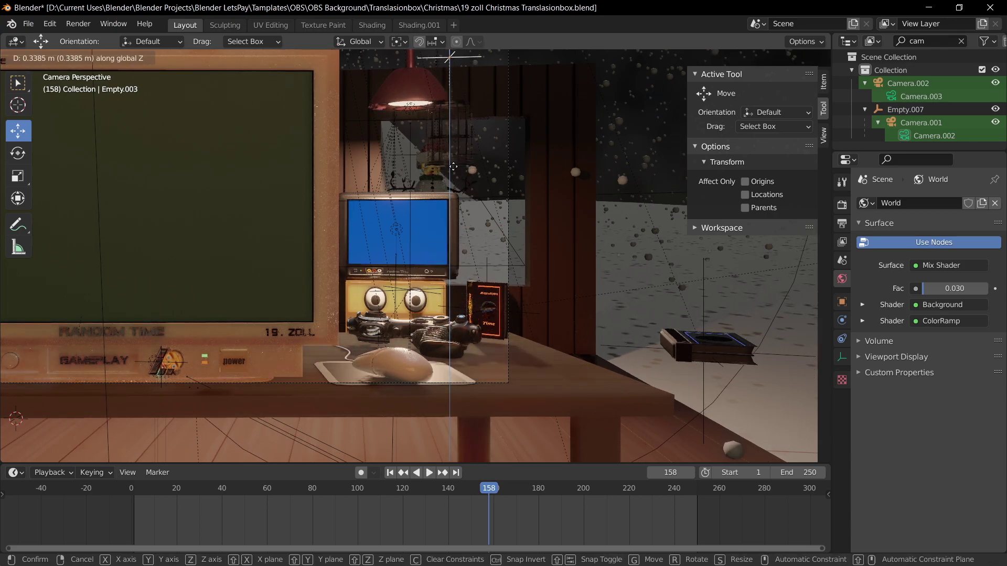
{"action": "left_click", "coordinate": [474, 175]}
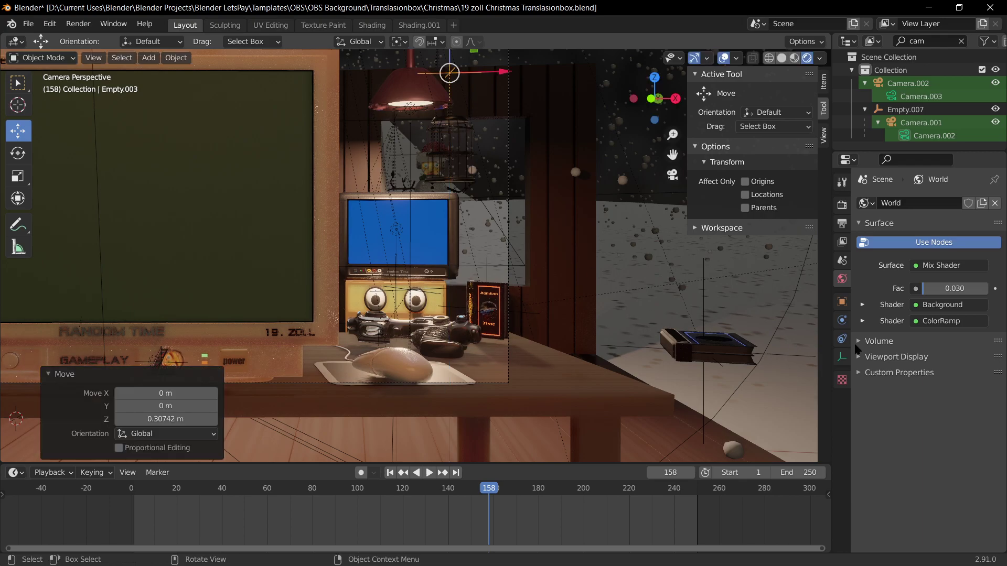
Step: Set the lantern's point light to 50.9 W and its color to hue 0.085, saturation 0.429, value 1.000
{"action": "left_click", "coordinate": [445, 152]}
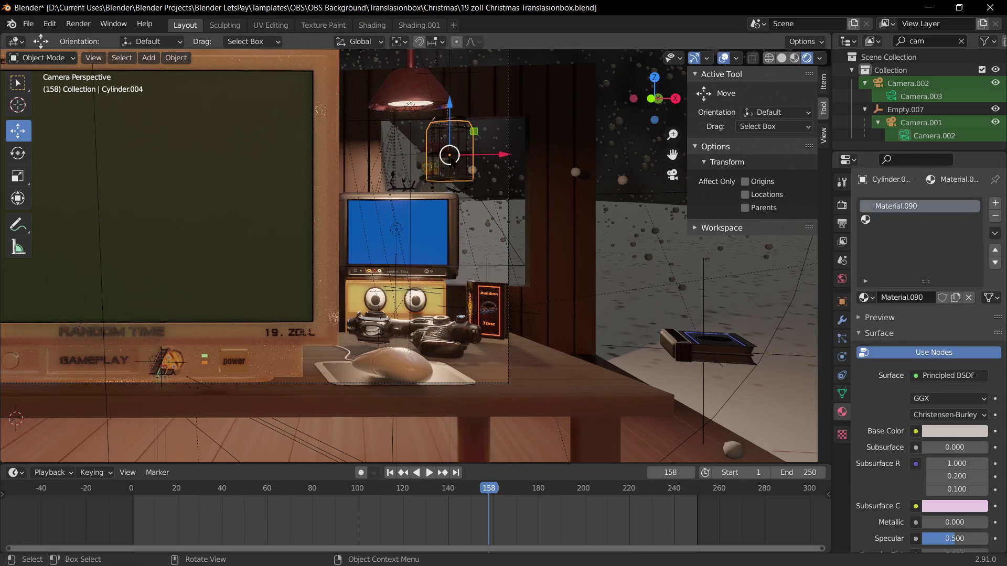
{"action": "left_click", "coordinate": [445, 157]}
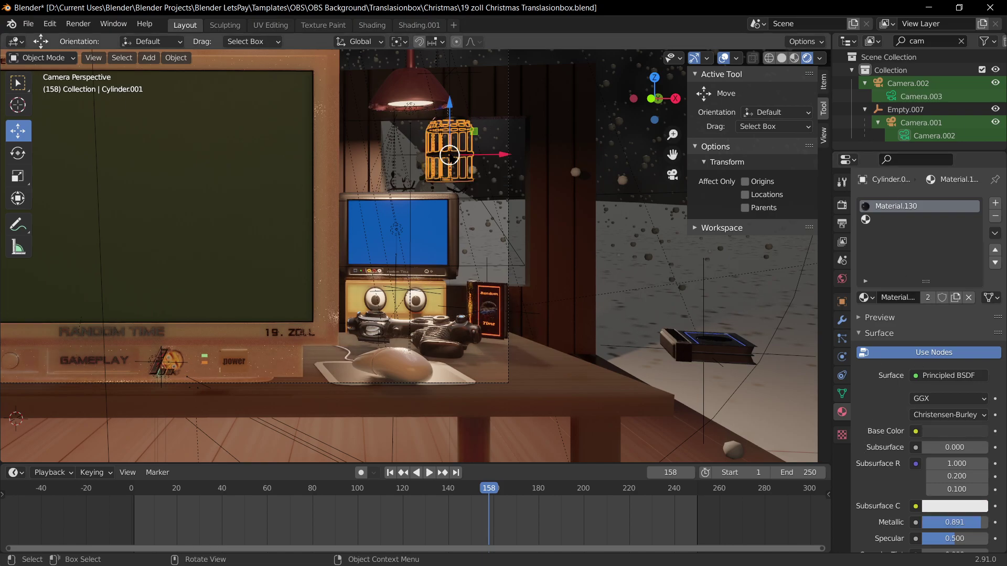
{"action": "left_click", "coordinate": [449, 156]}
{"action": "key", "text": "KP_Decimal"}
{"action": "middle_click_drag", "start_coordinate": [401, 313], "coordinate": [420, 271]}
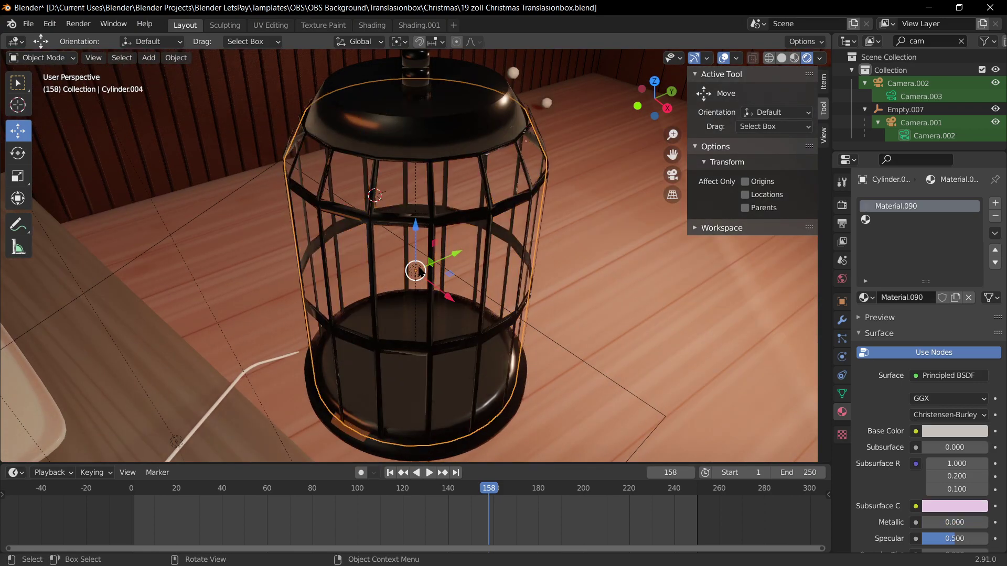
{"action": "left_click", "coordinate": [415, 271]}
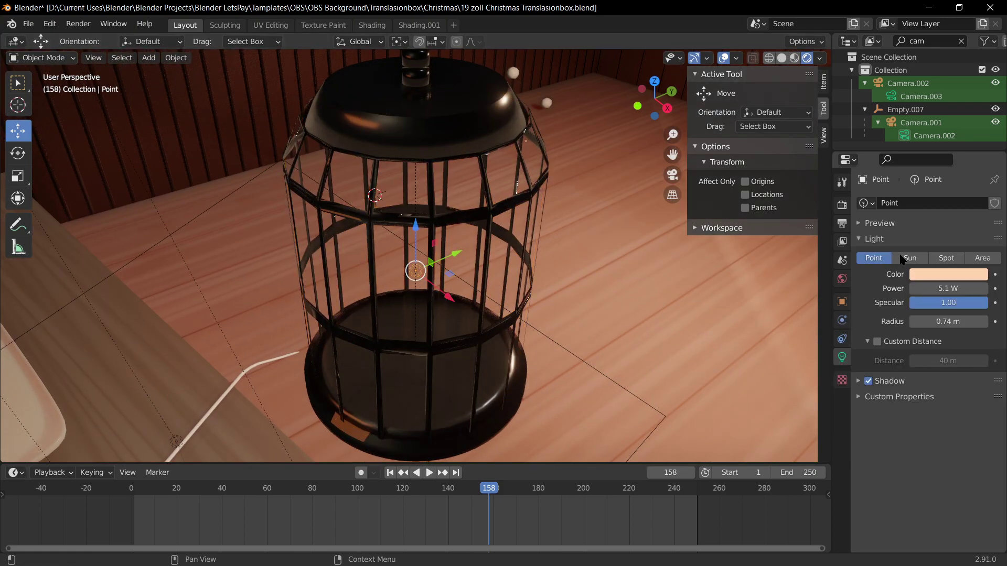
{"action": "key", "text": "KP_0"}
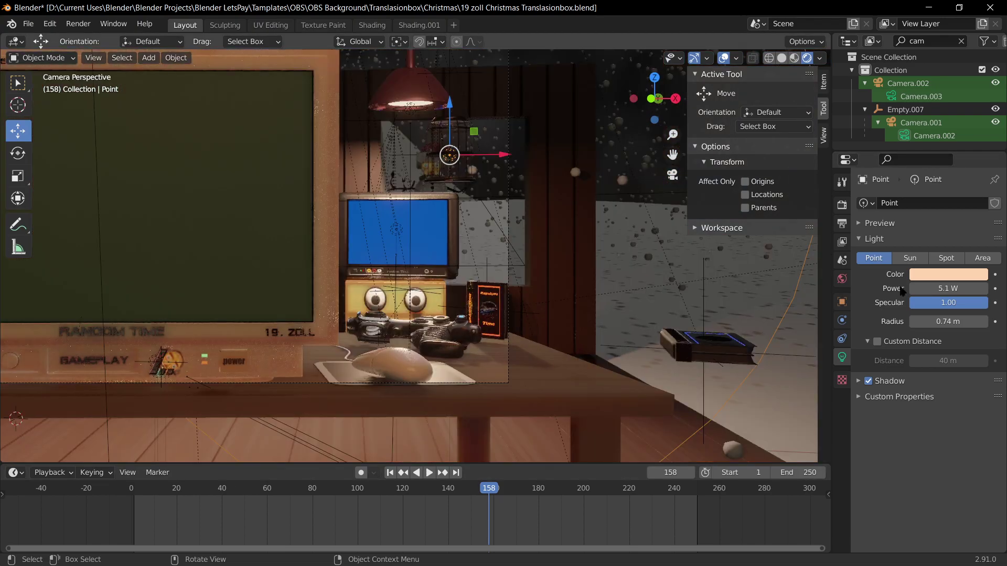
{"action": "left_click_drag", "start_coordinate": [953, 289], "coordinate": [1003, 289]}
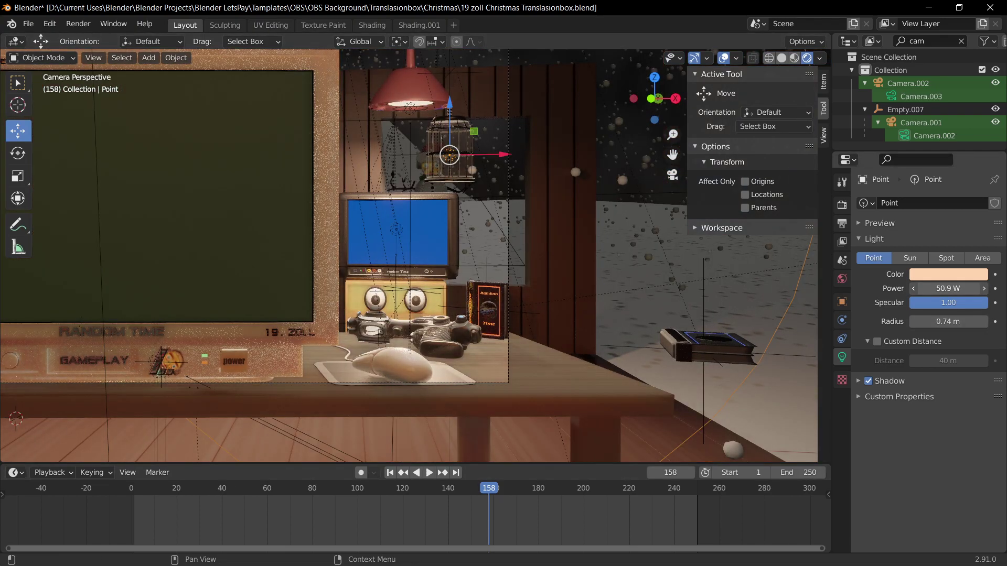
{"action": "left_click", "coordinate": [947, 277]}
{"action": "left_click_drag", "start_coordinate": [915, 179], "coordinate": [909, 167]}
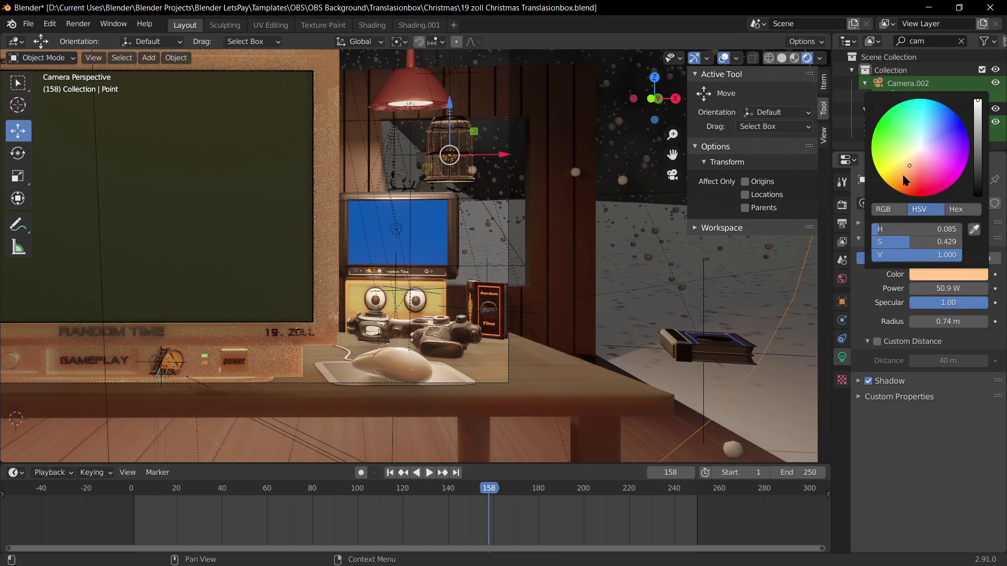
Step: Delete the object picked at the upper part of the lantern's cage and select the lantern's glass cylinder
{"action": "left_click", "coordinate": [446, 134]}
{"action": "key", "text": "x"}
{"action": "left_click", "coordinate": [447, 136]}
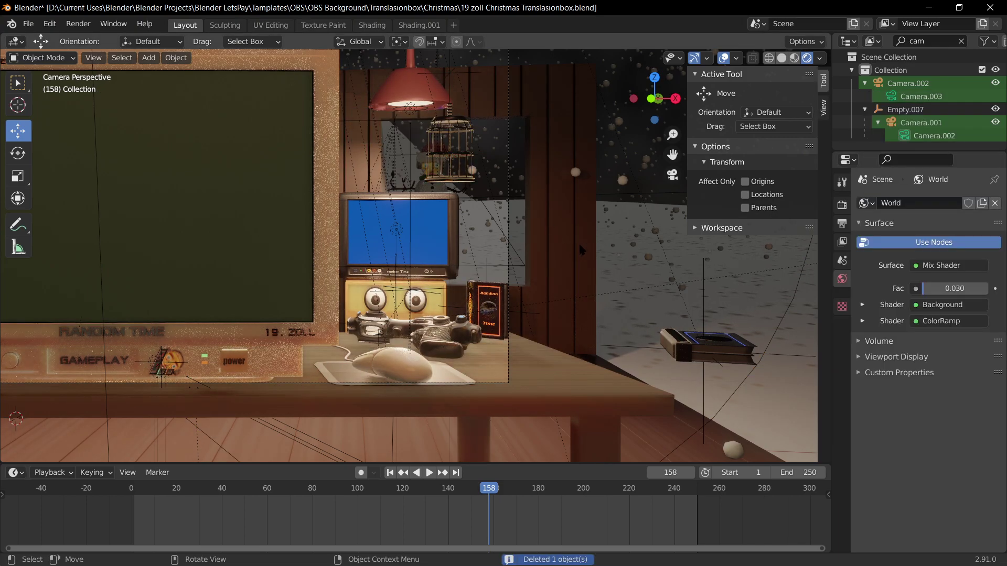
{"action": "left_click", "coordinate": [461, 161]}
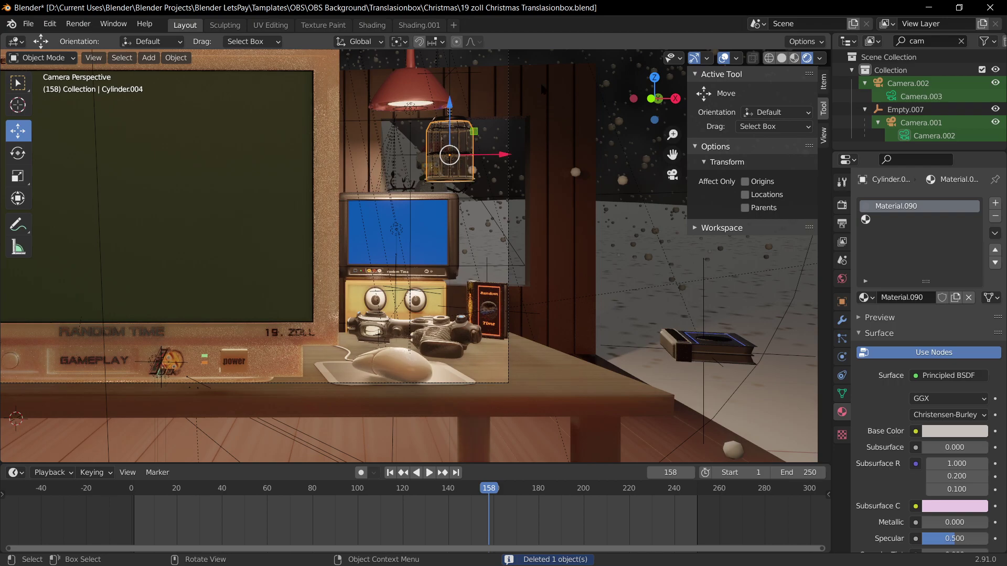
Step: Try a different power for the hanging lamp's disk area light and undo the change
{"action": "left_click", "coordinate": [410, 111]}
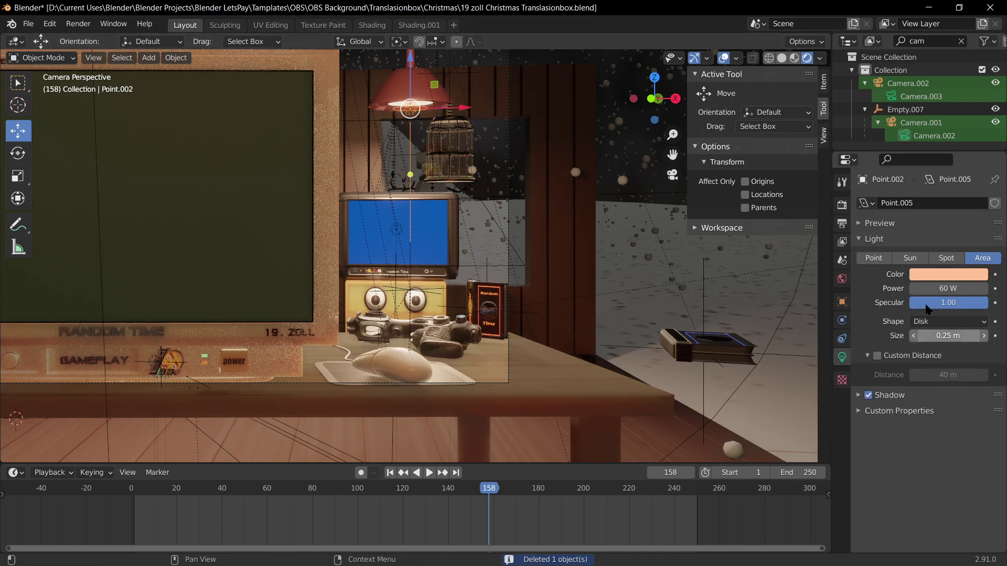
{"action": "mouse_move", "coordinate": [948, 288]}
{"action": "left_mouse_down"}
{"action": "mouse_move", "coordinate": [912, 288]}
{"action": "mouse_move", "coordinate": [936, 288]}
{"action": "left_mouse_up"}
{"action": "key", "text": "ctrl+z"}
{"action": "middle_click_drag", "start_coordinate": [631, 285], "coordinate": [477, 288]}
{"action": "scroll", "coordinate": [584, 257], "scroll_direction": "down", "scroll_amount": 2}
{"action": "scroll", "coordinate": [569, 257], "scroll_direction": "down", "scroll_amount": 2}
{"action": "left_click", "coordinate": [524, 164]}
{"action": "scroll", "coordinate": [527, 171], "scroll_direction": "down", "scroll_amount": 5}
{"action": "key", "text": "g"}
{"action": "key", "text": "y"}
{"action": "right_click", "coordinate": [739, 301]}
{"action": "scroll", "coordinate": [652, 339], "scroll_direction": "down", "scroll_amount": 4}
{"action": "key", "text": "g"}
{"action": "key", "text": "x"}
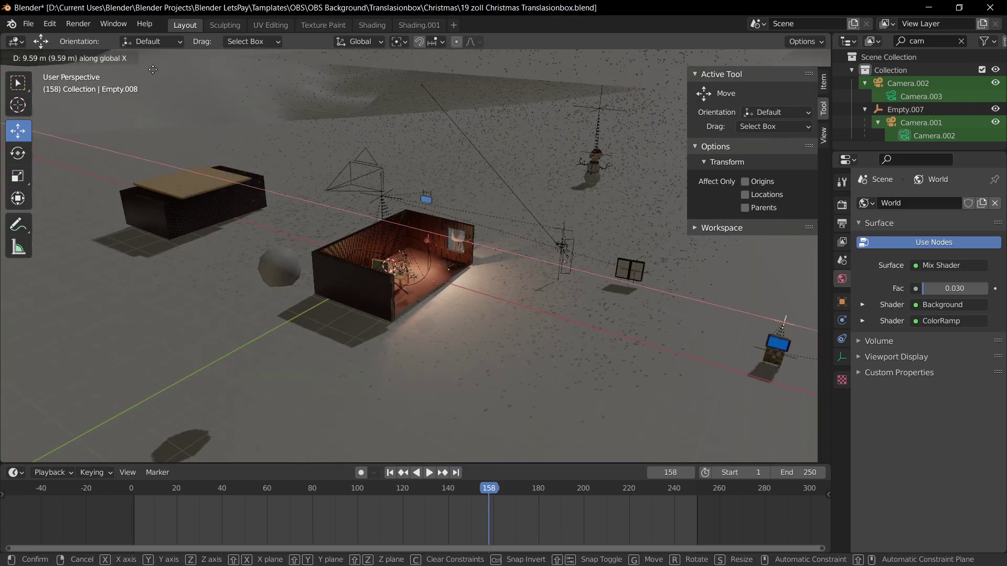
{"action": "right_click", "coordinate": [689, 390]}
Step: Move the lantern's Empty.003 about 6.18 m along X out of the room, and shift it farther away over the snowy ground
{"action": "scroll", "coordinate": [586, 307], "scroll_direction": "up", "scroll_amount": 2}
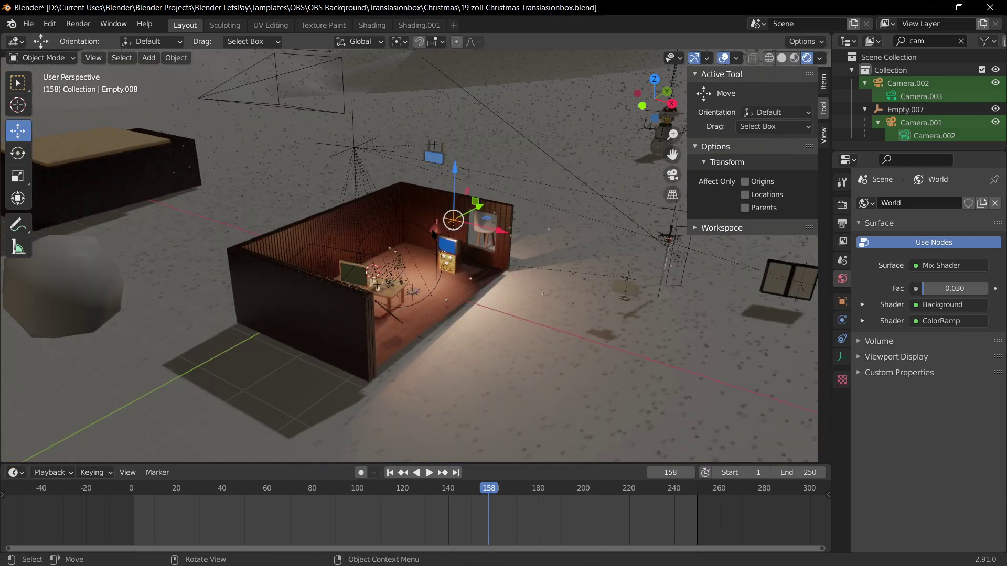
{"action": "key", "text": "g"}
{"action": "key", "text": "x"}
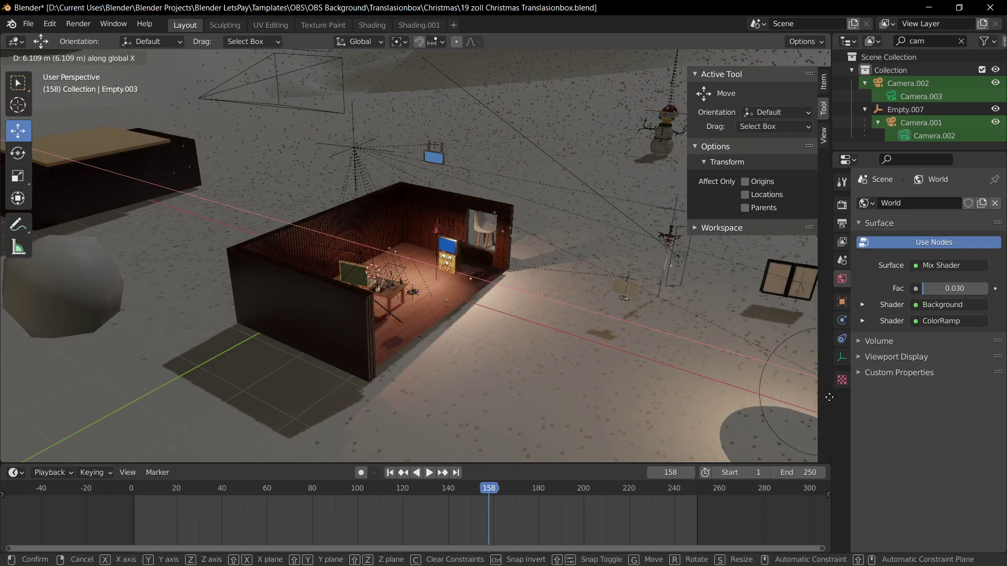
{"action": "left_click", "coordinate": [613, 409]}
{"action": "scroll", "coordinate": [613, 409], "scroll_direction": "down", "scroll_amount": 3}
{"action": "key", "text": "g"}
{"action": "key", "text": "x"}
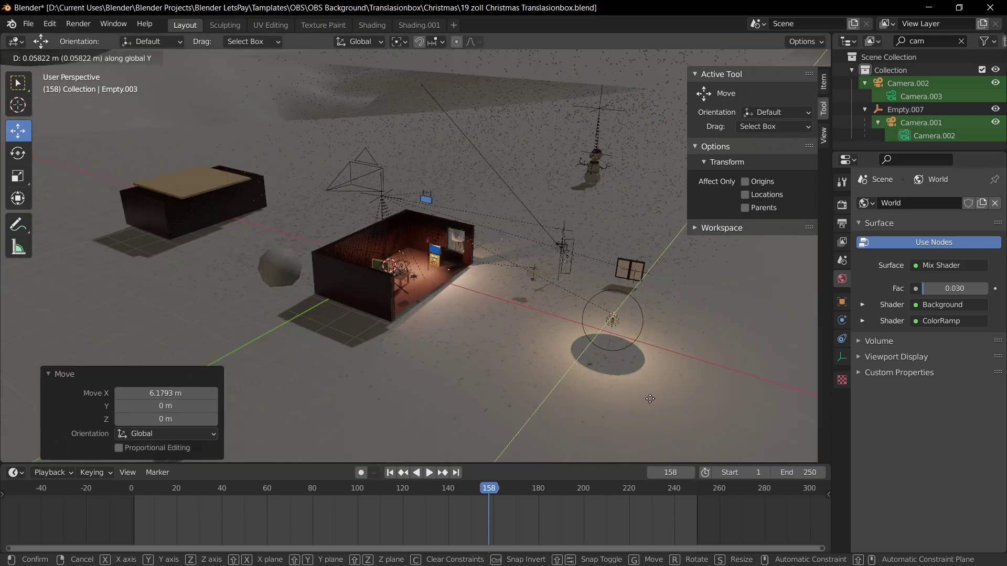
{"action": "left_click", "coordinate": [819, 453]}
Step: Try a darker grey base color on Material.064 of the snowy ground plane and undo the change
{"action": "middle_click_drag", "start_coordinate": [531, 338], "coordinate": [561, 294]}
{"action": "scroll", "coordinate": [637, 404], "scroll_direction": "up", "scroll_amount": 4}
{"action": "left_click", "coordinate": [637, 408]}
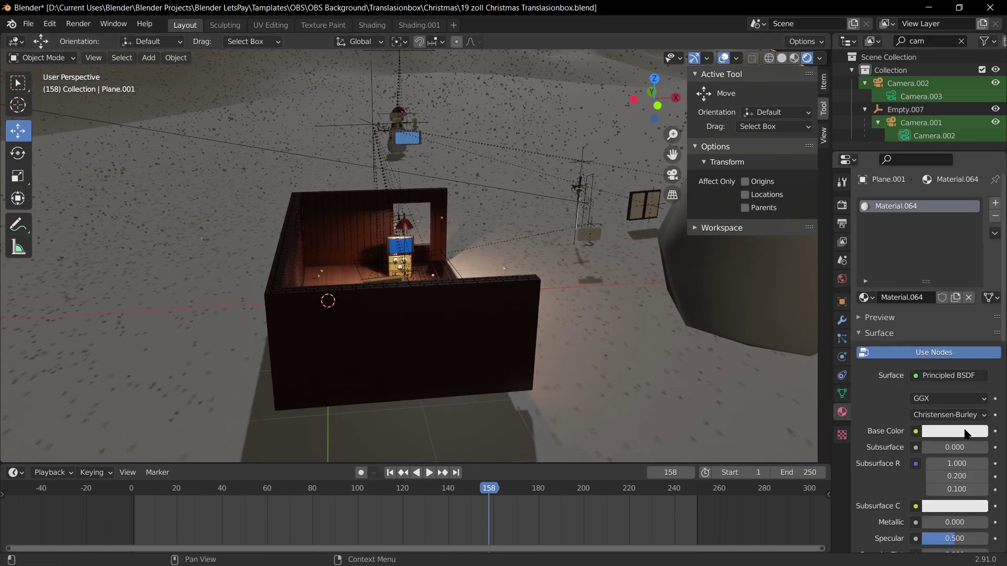
{"action": "scroll", "coordinate": [927, 519], "scroll_direction": "down", "scroll_amount": 1}
{"action": "left_click", "coordinate": [963, 412]}
{"action": "left_click_drag", "start_coordinate": [979, 242], "coordinate": [978, 271]}
{"action": "key", "text": "KP_0"}
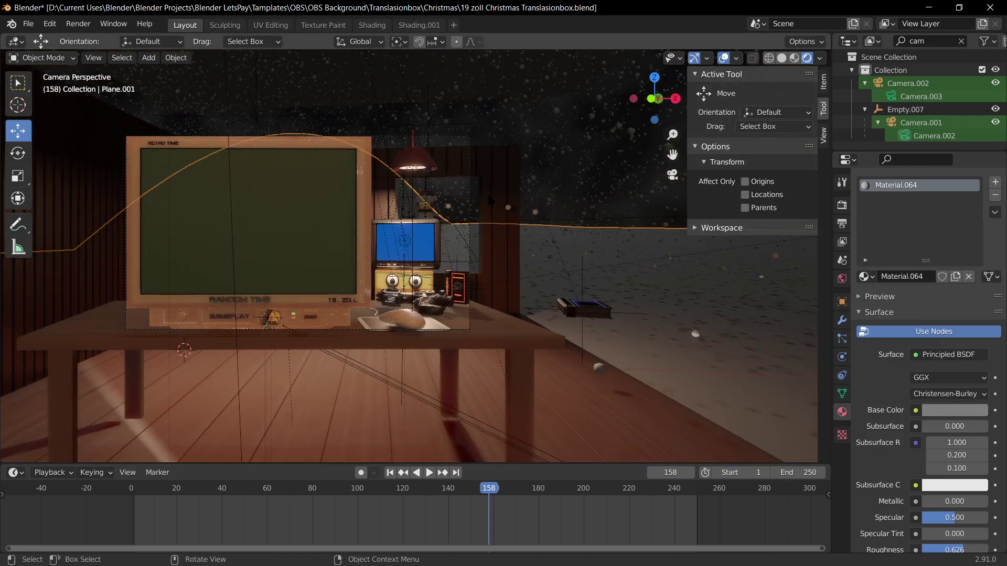
{"action": "left_click", "coordinate": [954, 411]}
{"action": "key", "text": "ctrl+z"}
Step: Save the file, display the World settings and switch to the Shading workspace
{"action": "key", "text": "ctrl+s"}
{"action": "middle_click_drag", "start_coordinate": [590, 253], "coordinate": [557, 257]}
{"action": "scroll", "coordinate": [557, 257], "scroll_direction": "down", "scroll_amount": 10}
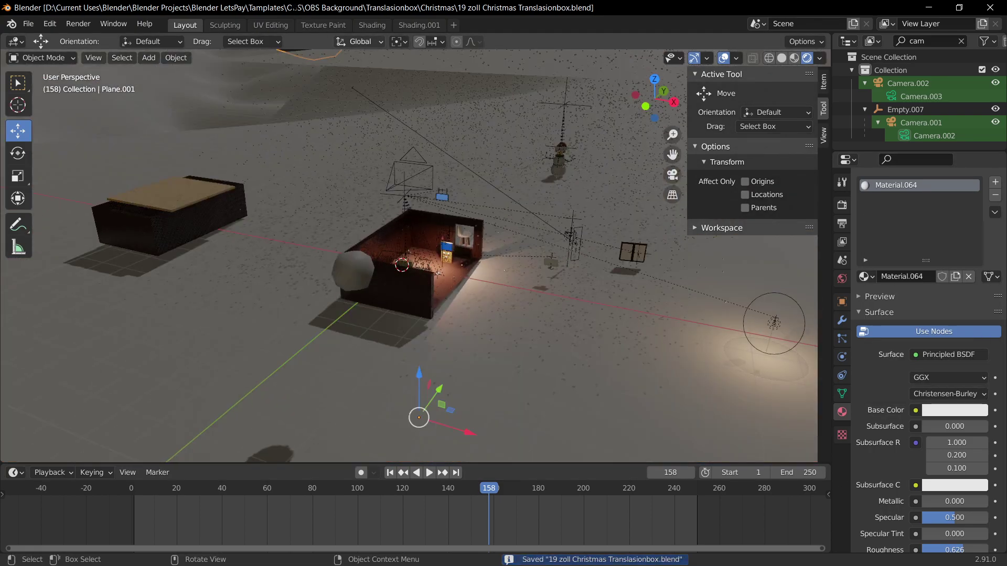
{"action": "left_click", "coordinate": [842, 279]}
{"action": "left_click", "coordinate": [372, 25]}
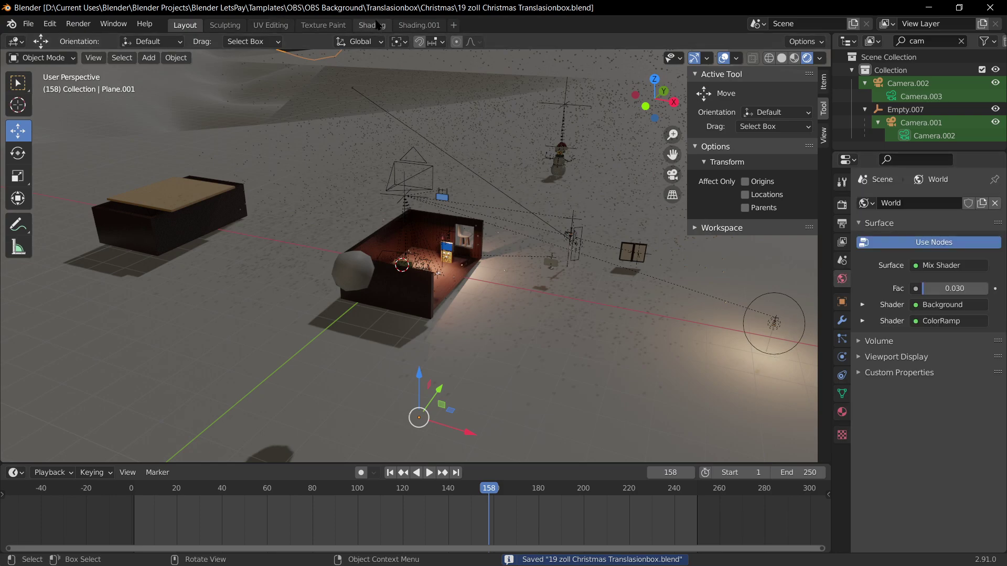
Step: Switch to the Shading workspace and display the World shader nodes
{"action": "scroll", "coordinate": [378, 475], "scroll_direction": "down", "scroll_amount": 4}
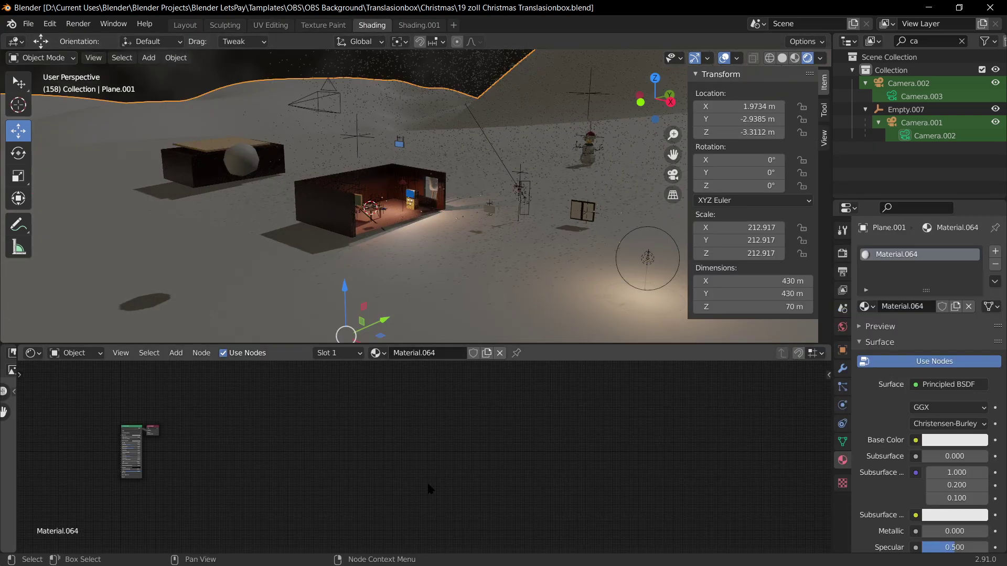
{"action": "middle_click_drag", "start_coordinate": [225, 446], "coordinate": [460, 434]}
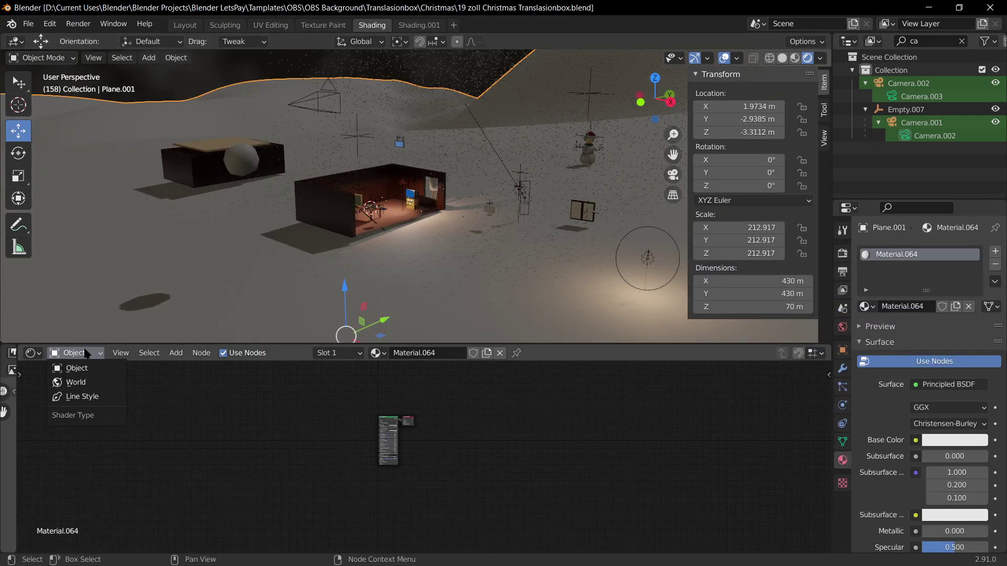
{"action": "left_click", "coordinate": [75, 382]}
{"action": "scroll", "coordinate": [547, 500], "scroll_direction": "up", "scroll_amount": 3}
{"action": "scroll", "coordinate": [547, 499], "scroll_direction": "up", "scroll_amount": 4}
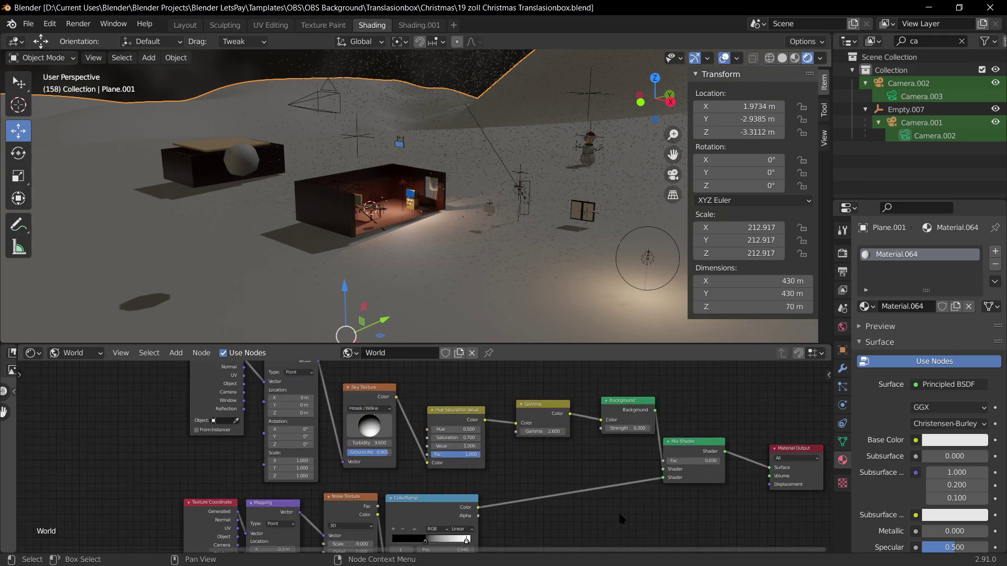
Step: Try other values for the world's Mix Shader factor and the Gamma node, and undo both changes
{"action": "left_click_drag", "start_coordinate": [540, 460], "coordinate": [567, 460]}
{"action": "key", "text": "ctrl+z"}
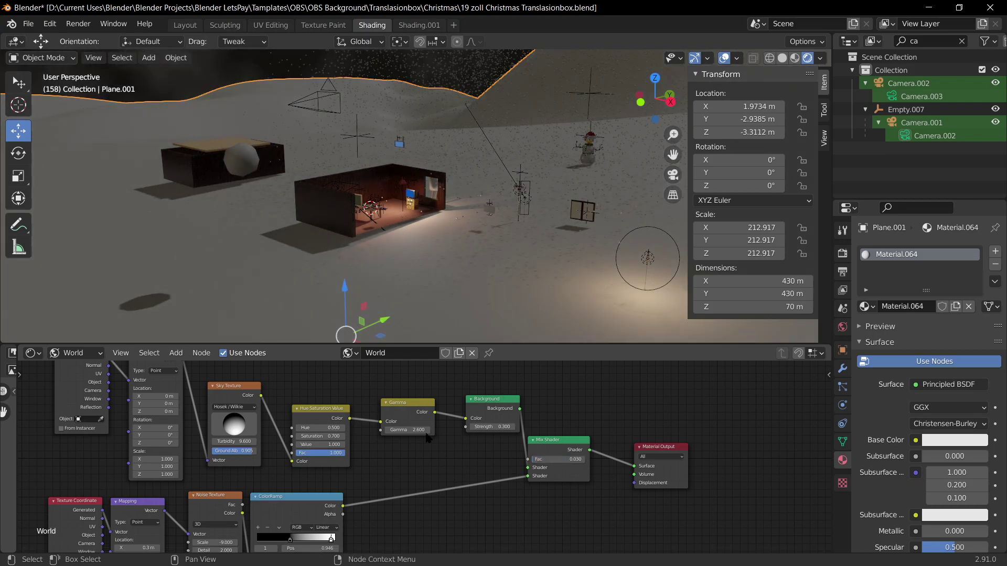
{"action": "left_click_drag", "start_coordinate": [417, 431], "coordinate": [429, 430]}
{"action": "key", "text": "ctrl+z"}
Step: Check the sky from outside and through the camera, and set the world's Gamma node to 3.800
{"action": "middle_click_drag", "start_coordinate": [485, 250], "coordinate": [556, 273]}
{"action": "scroll", "coordinate": [531, 492], "scroll_direction": "up", "scroll_amount": 2}
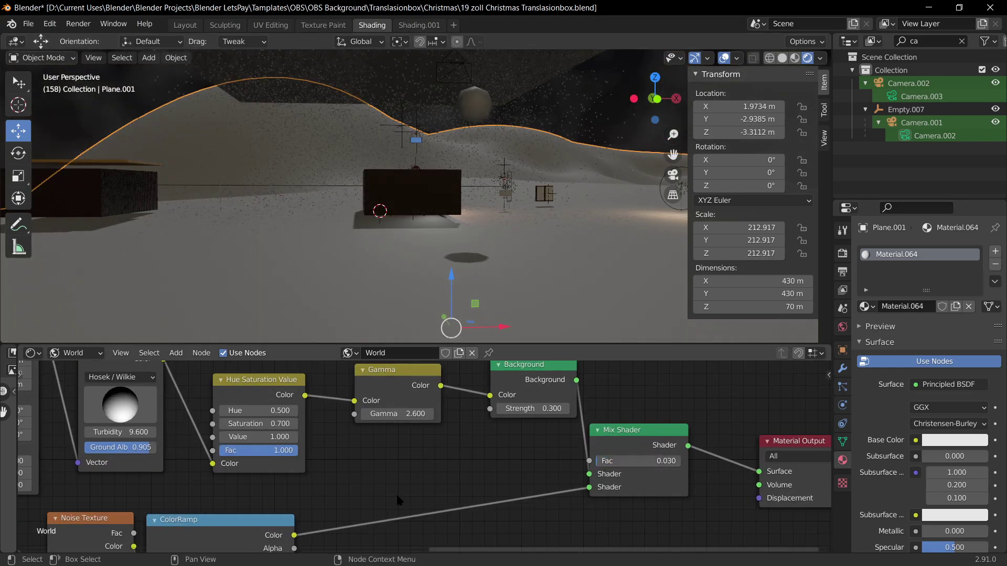
{"action": "key", "text": "KP_0"}
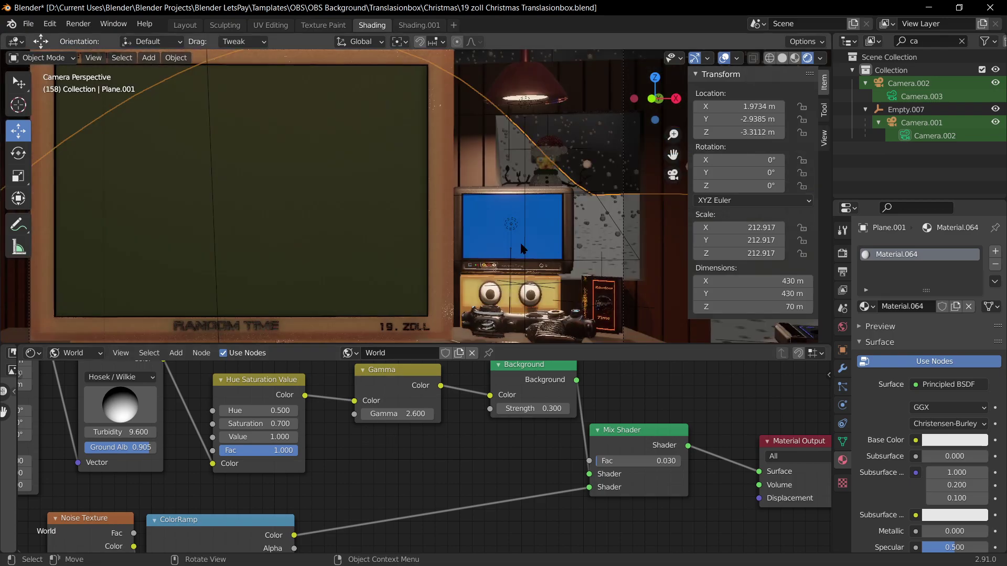
{"action": "middle_click_drag", "start_coordinate": [452, 207], "coordinate": [532, 176]}
{"action": "middle_click_drag", "start_coordinate": [694, 414], "coordinate": [690, 435]}
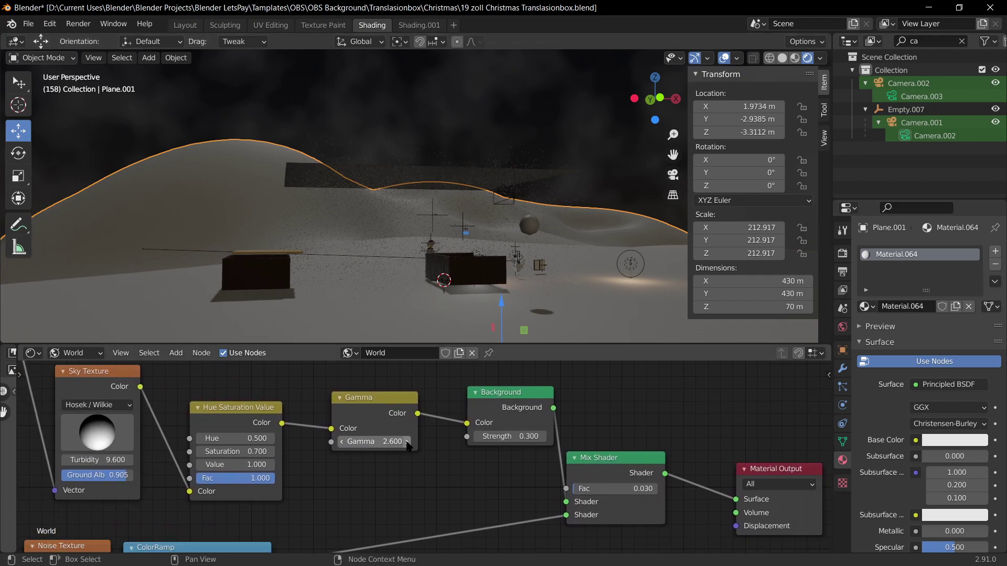
{"action": "left_click_drag", "start_coordinate": [407, 446], "coordinate": [368, 437]}
{"action": "key", "text": "ctrl+z"}
{"action": "scroll", "coordinate": [386, 468], "scroll_direction": "down", "scroll_amount": 3}
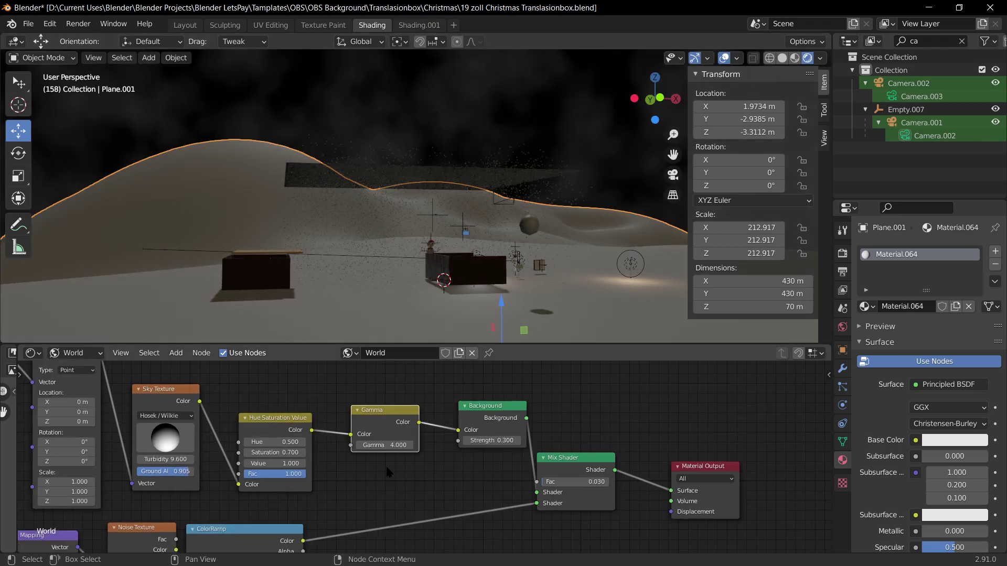
{"action": "key", "text": "ctrl+z"}
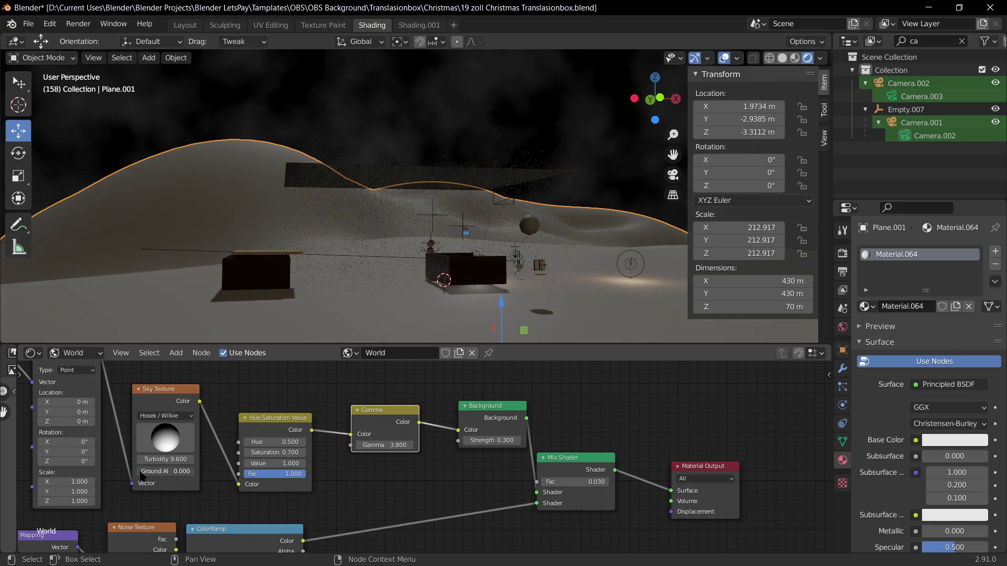
Step: Try a ground albedo of 0.000 and a turbidity of 1.000 on the Sky Texture, and undo both
{"action": "key", "text": "ctrl+z"}
{"action": "key", "text": "ctrl+z"}
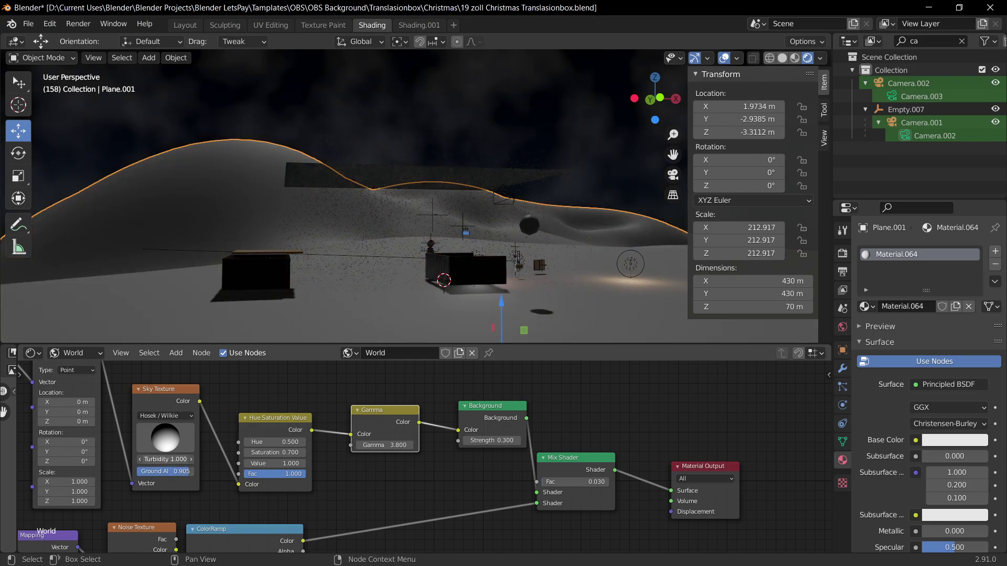
{"action": "key", "text": "ctrl+z"}
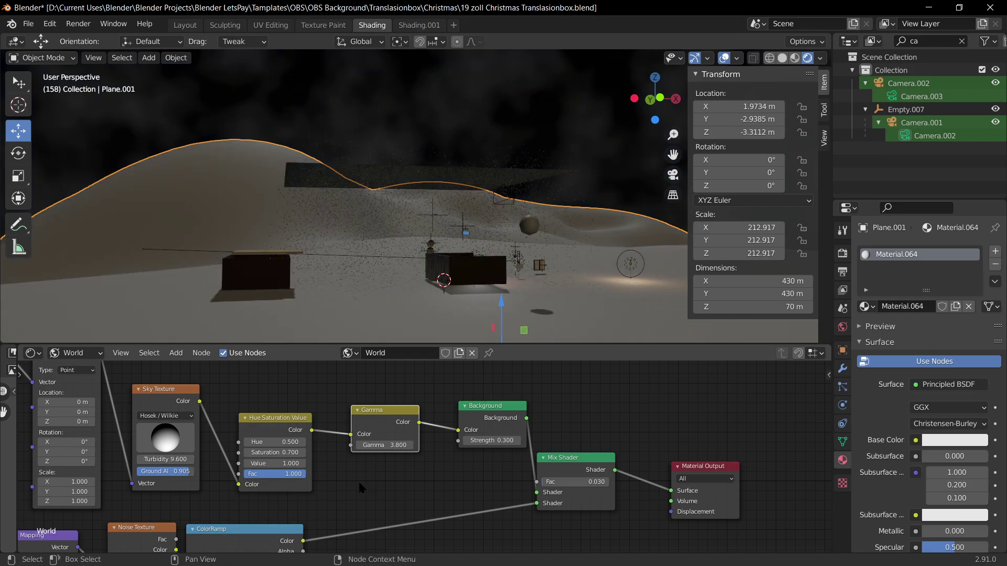
Step: Set the Sky Texture's turbidity to 2.000 and save the file after checking the camera view
{"action": "left_click_drag", "start_coordinate": [179, 459], "coordinate": [154, 459]}
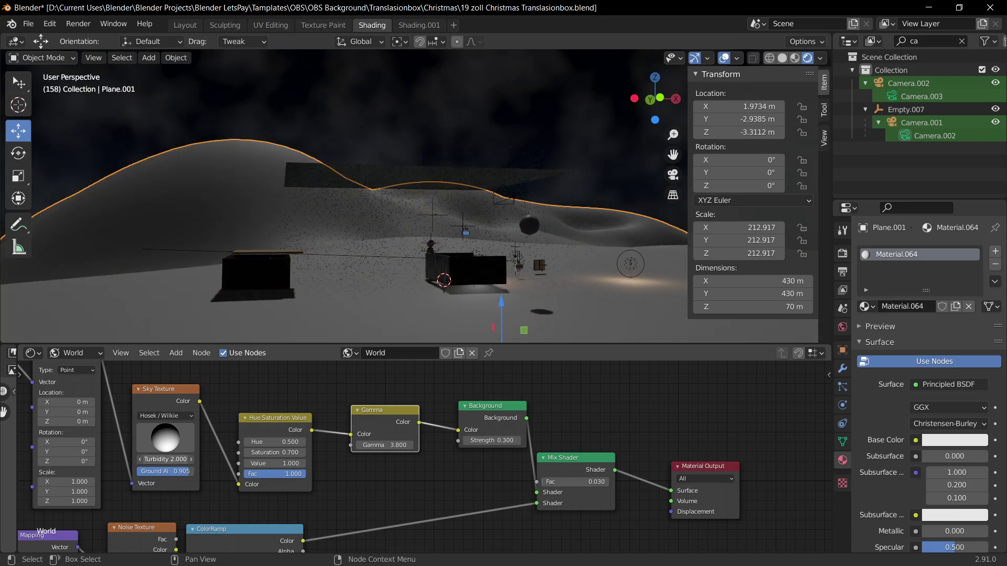
{"action": "key", "text": "KP_0"}
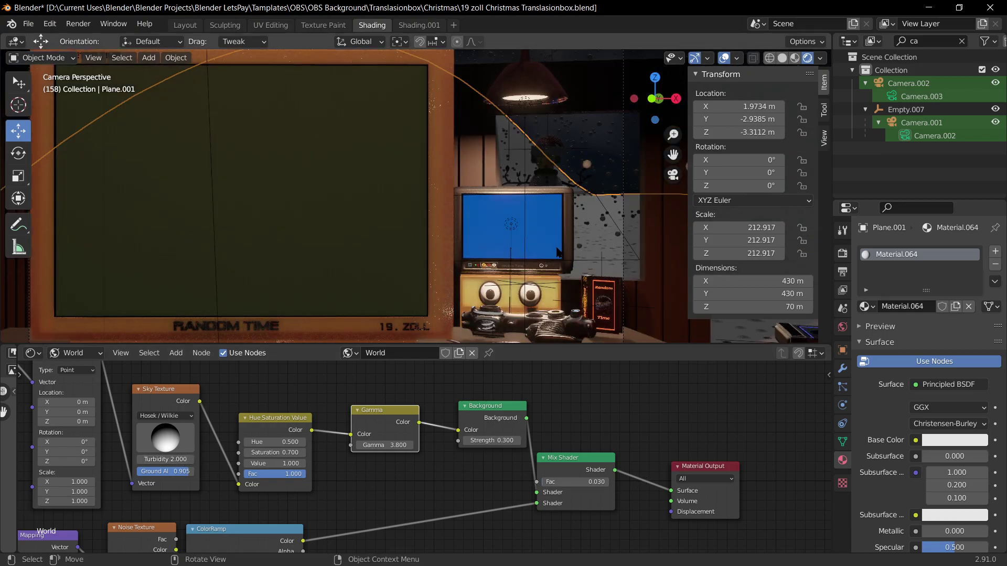
{"action": "key", "text": "ctrl+s"}
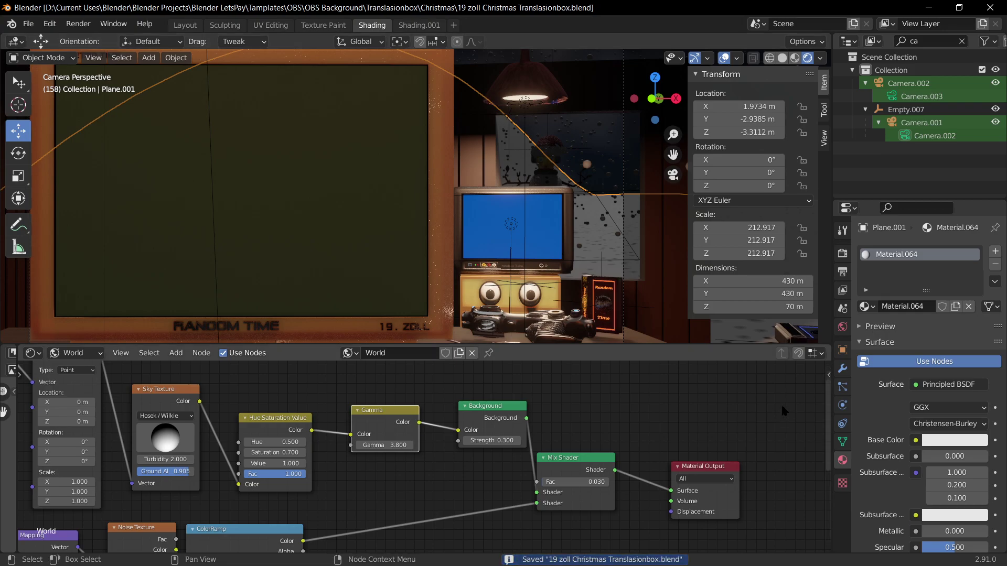
Step: Set the world's Mix Shader factor to 0.018 and the Noise Texture scale to -6.600
{"action": "left_click_drag", "start_coordinate": [572, 483], "coordinate": [592, 478]}
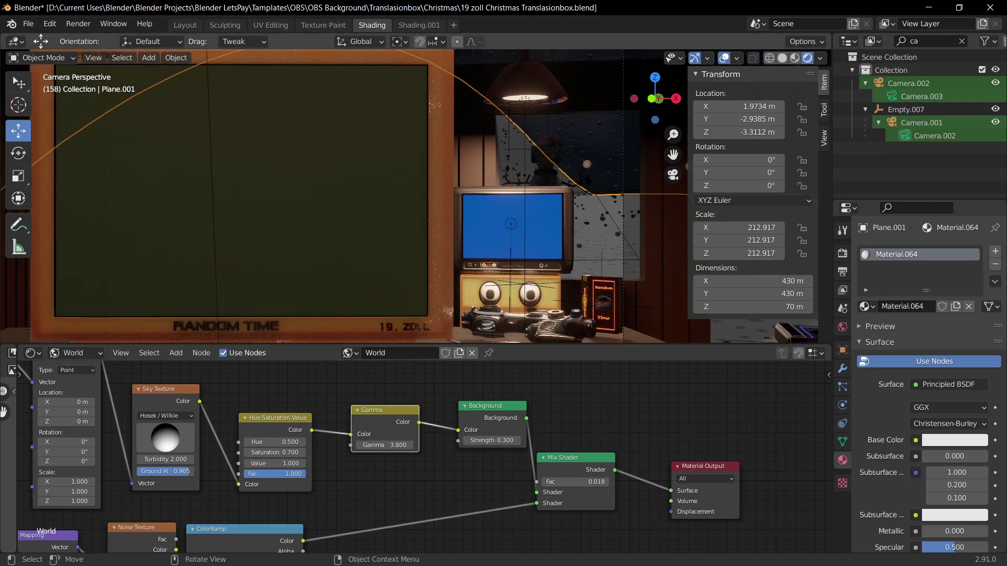
{"action": "scroll", "coordinate": [413, 491], "scroll_direction": "down", "scroll_amount": 3}
{"action": "middle_click_drag", "start_coordinate": [407, 489], "coordinate": [539, 393]}
{"action": "mouse_move", "coordinate": [418, 465]}
{"action": "left_mouse_down"}
{"action": "mouse_move", "coordinate": [398, 465]}
{"action": "mouse_move", "coordinate": [425, 457]}
{"action": "left_mouse_up"}
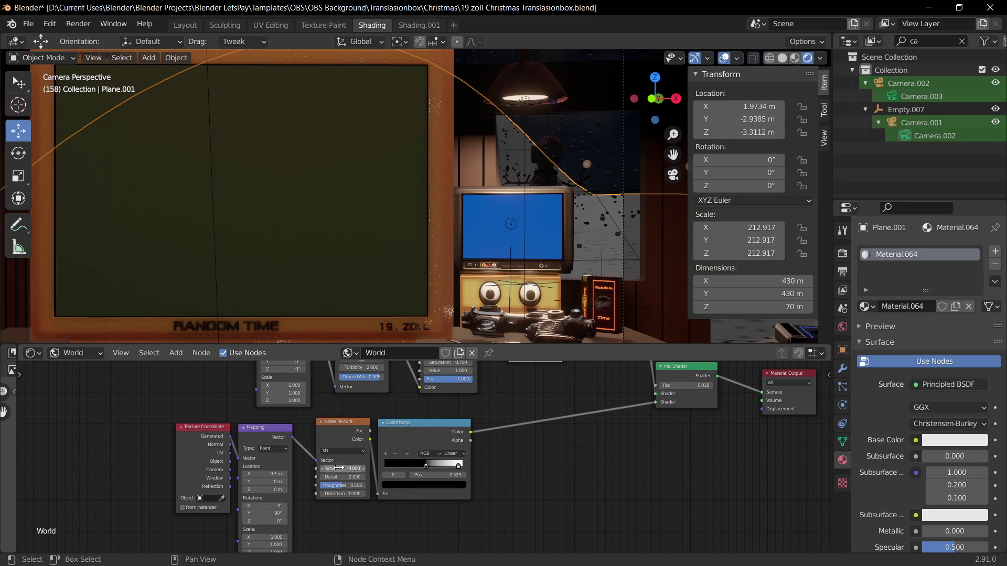
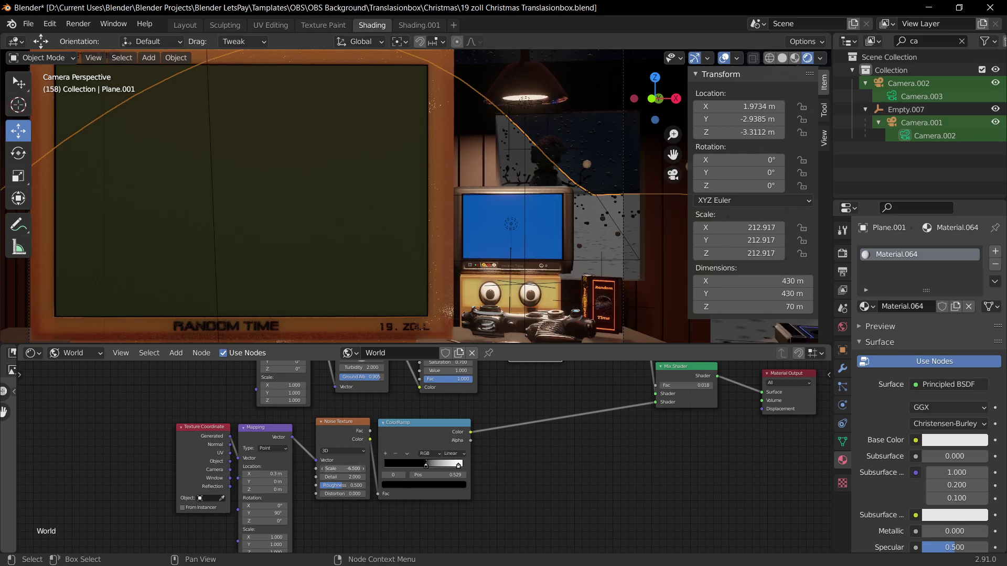
Step: Save the file and check the full camera framing of the desk and window
{"action": "left_click", "coordinate": [612, 172]}
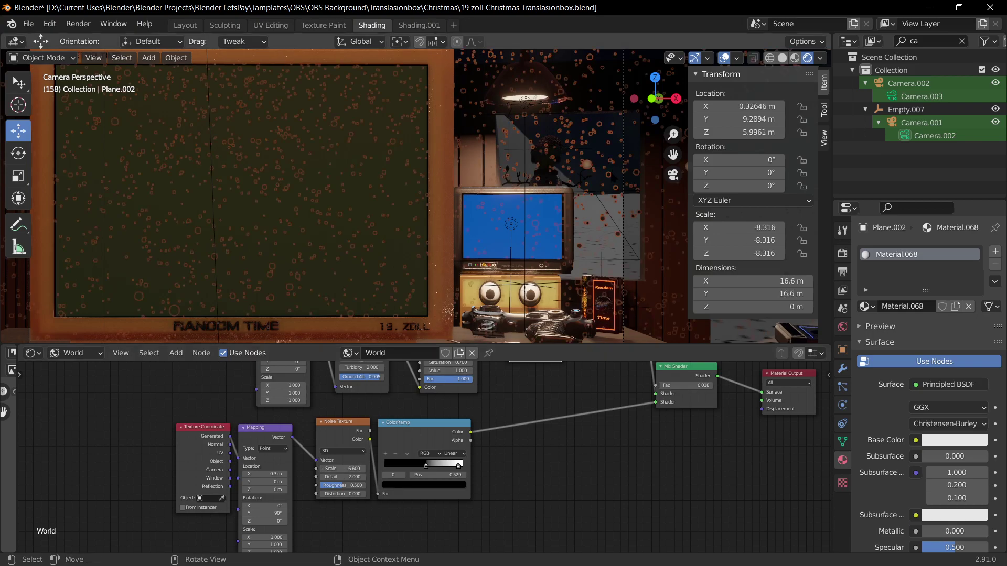
{"action": "left_click", "coordinate": [580, 273]}
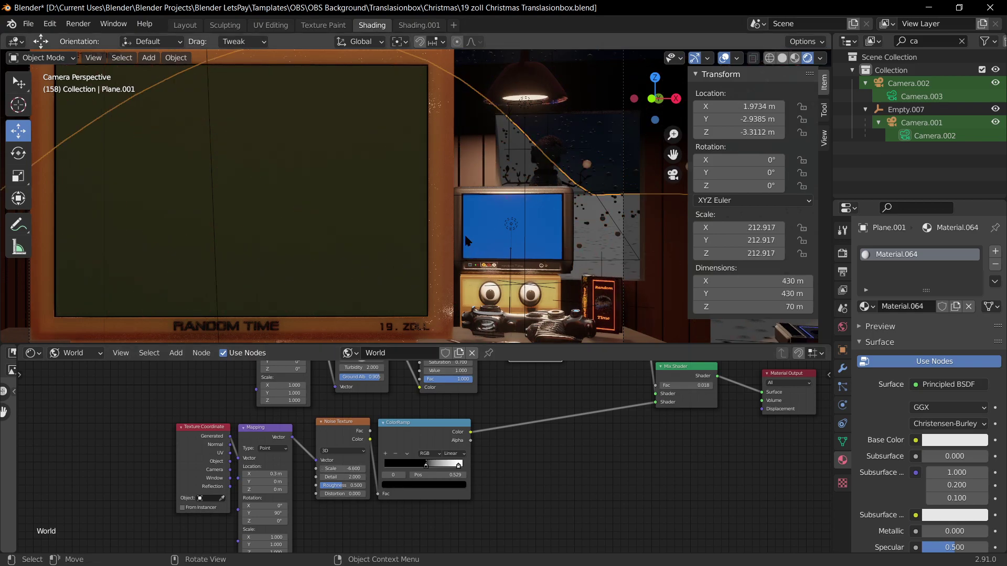
{"action": "key", "text": "ctrl+s"}
{"action": "scroll", "coordinate": [486, 220], "scroll_direction": "down", "scroll_amount": 2}
{"action": "middle_click_drag", "start_coordinate": [505, 215], "coordinate": [506, 227], "text": "shift"}
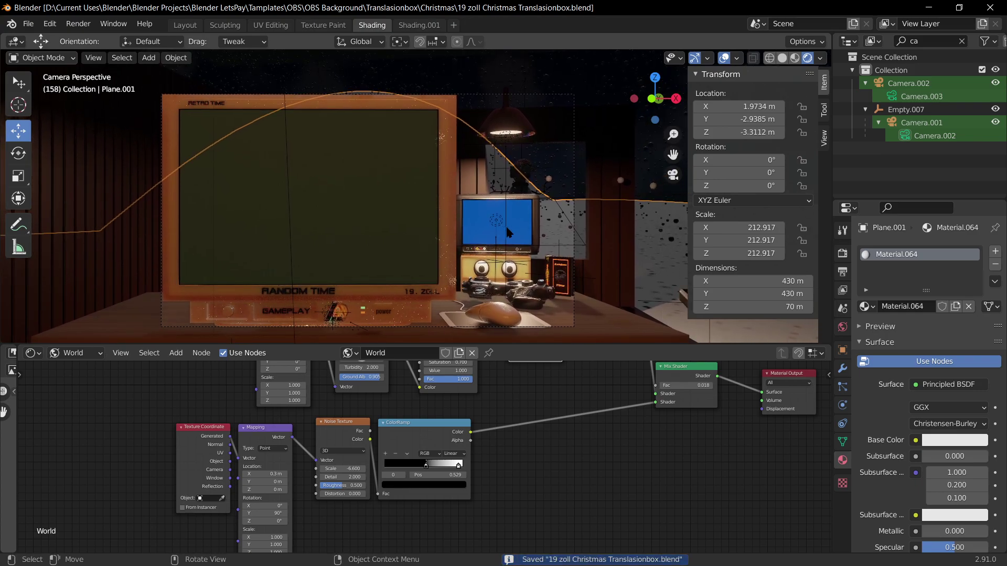
{"action": "scroll", "coordinate": [536, 215], "scroll_direction": "up", "scroll_amount": 1}
Step: Select the white chair standing outside the room
{"action": "middle_click_drag", "start_coordinate": [586, 205], "coordinate": [451, 225]}
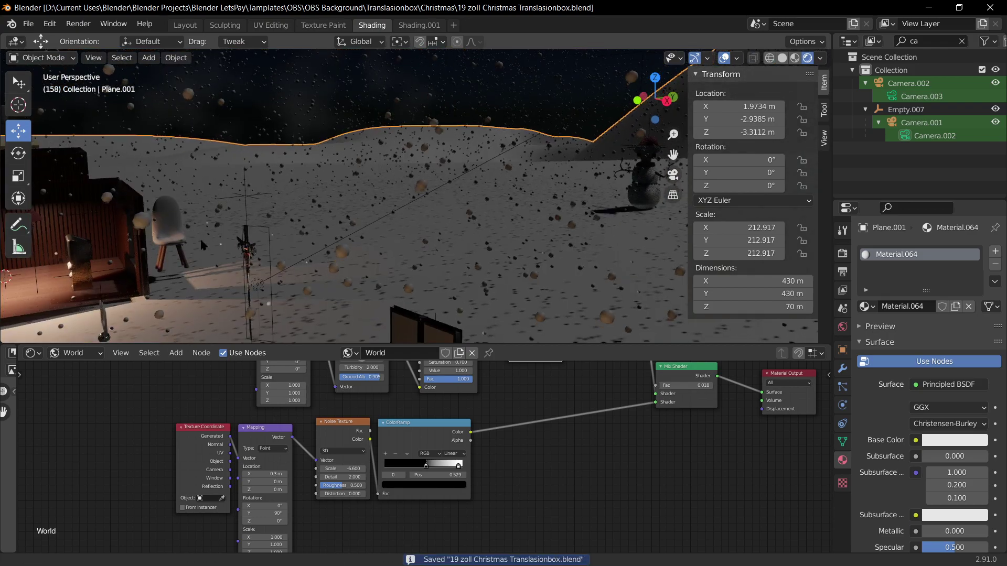
{"action": "scroll", "coordinate": [190, 245], "scroll_direction": "up", "scroll_amount": 3}
{"action": "left_click", "coordinate": [202, 260]}
{"action": "key", "text": "g"}
{"action": "key", "text": "Escape"}
{"action": "key", "text": "g"}
{"action": "key", "text": "x"}
{"action": "key", "text": "Escape"}
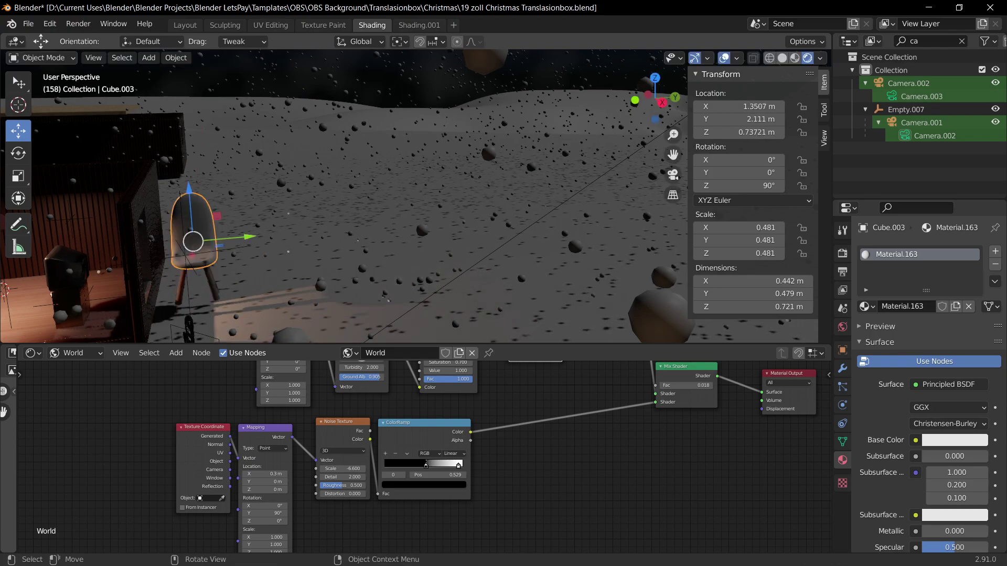
Step: Move the chair along the Y axis to about 0.11 m and scale it down to 0.344
{"action": "key", "text": "g"}
{"action": "key", "text": "y"}
{"action": "left_click", "coordinate": [11, 270]}
{"action": "middle_click_drag", "start_coordinate": [293, 210], "coordinate": [618, 196]}
{"action": "key", "text": "s"}
{"action": "left_click", "coordinate": [555, 200]}
{"action": "key", "text": "g"}
{"action": "key", "text": "y"}
{"action": "left_click", "coordinate": [456, 236]}
Step: Lower the chair by about 0.24 m and move it about -1.46 m along X to behind the desk
{"action": "middle_click_drag", "start_coordinate": [456, 236], "coordinate": [474, 233]}
{"action": "key", "text": "g"}
{"action": "key", "text": "z"}
{"action": "left_click", "coordinate": [490, 236]}
{"action": "key", "text": "g"}
{"action": "key", "text": "x"}
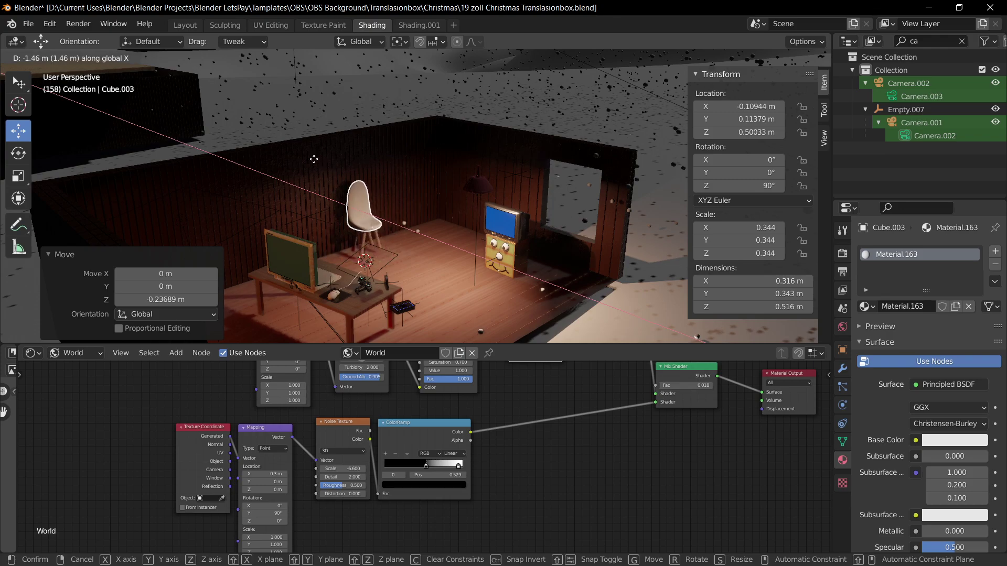
{"action": "left_click", "coordinate": [314, 159]}
Step: Lower the chair by about another 0.05 m, save the file and return to the camera view
{"action": "key", "text": "g"}
{"action": "key", "text": "z"}
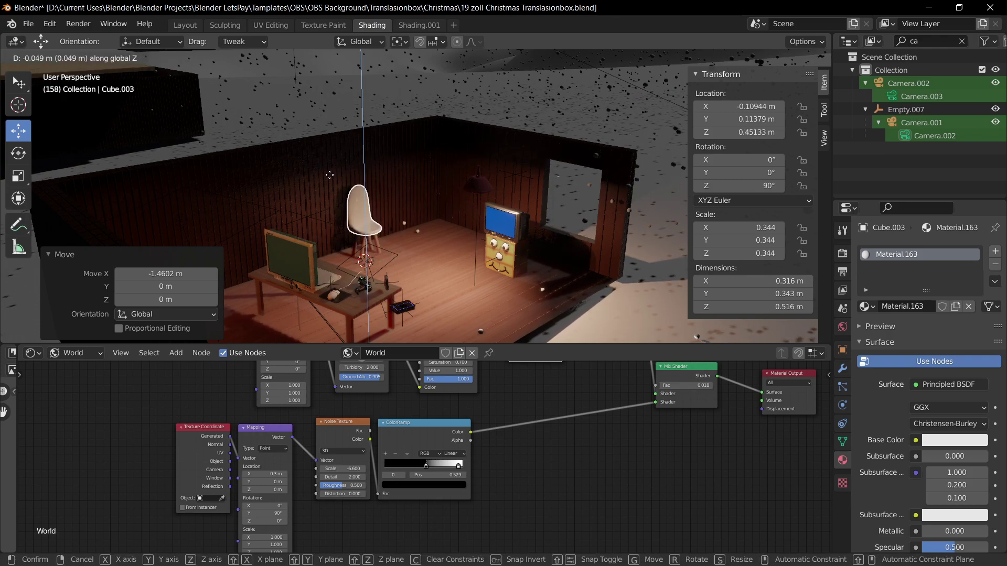
{"action": "left_click", "coordinate": [332, 179]}
{"action": "key", "text": "ctrl+s"}
{"action": "key", "text": "KP_0"}
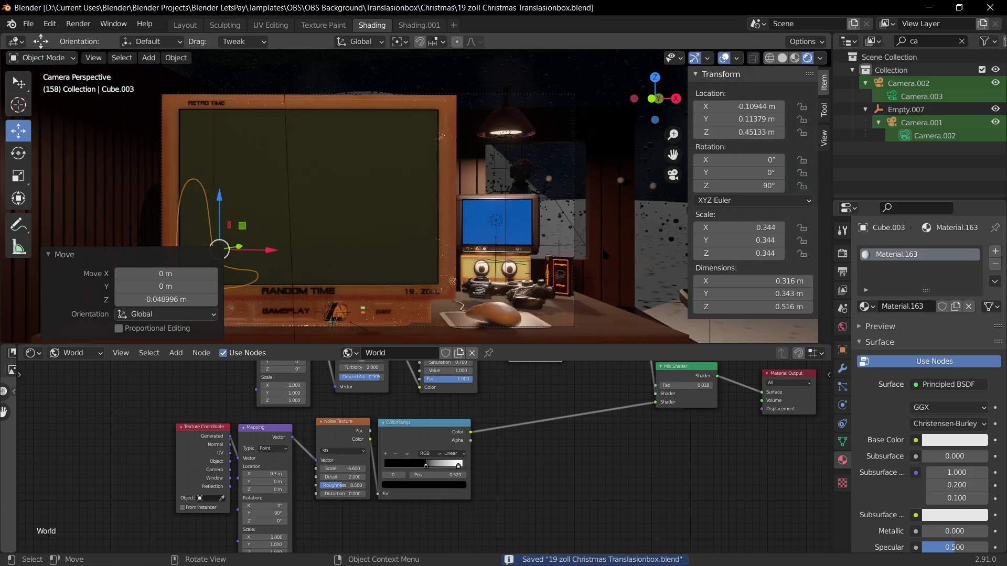
Step: Fill the outer window opening in the room's wall with a face between its four corner vertices
{"action": "left_click", "coordinate": [614, 255]}
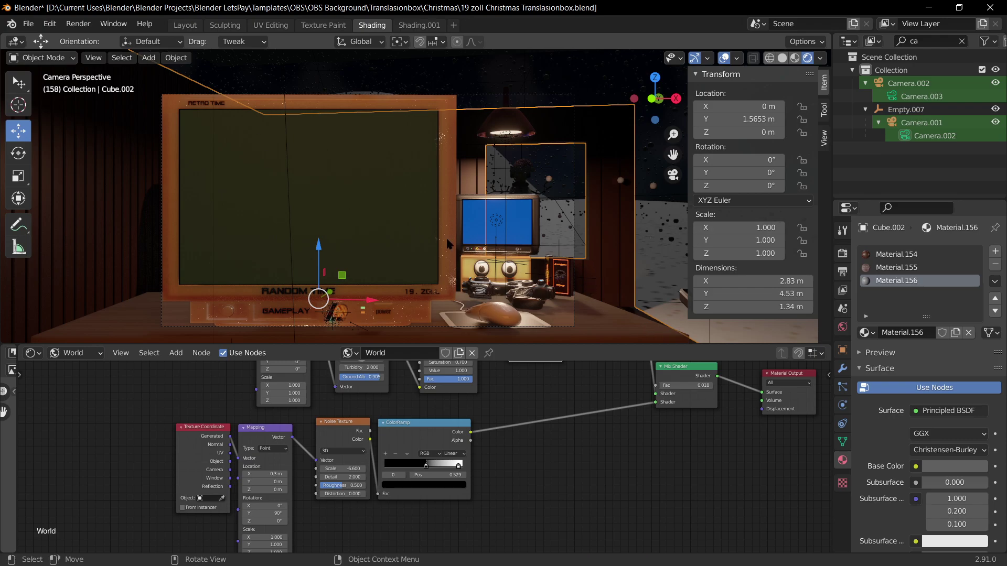
{"action": "middle_click_drag", "start_coordinate": [645, 256], "coordinate": [432, 309]}
{"action": "key", "text": "Tab"}
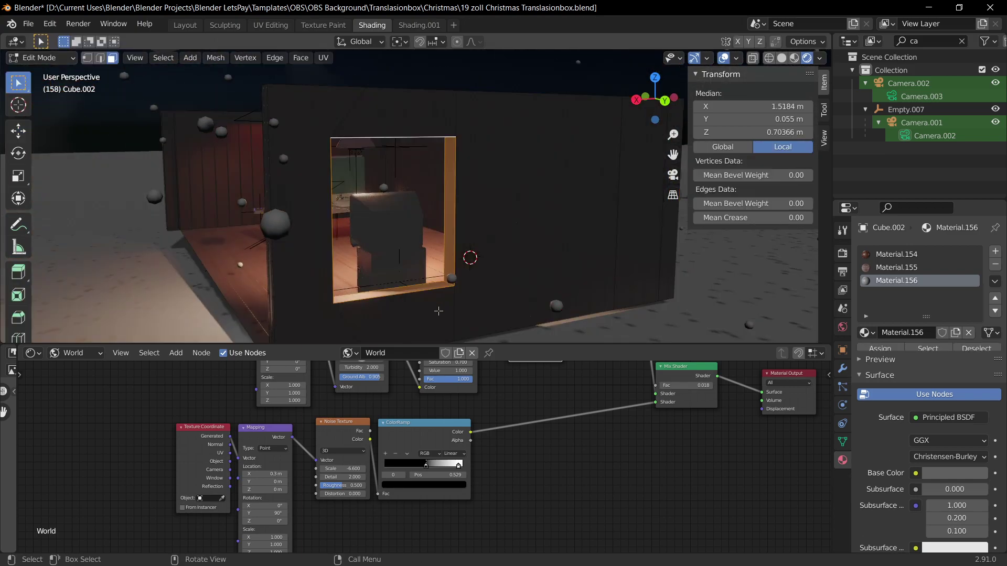
{"action": "key", "text": "1"}
{"action": "left_click", "coordinate": [334, 141]}
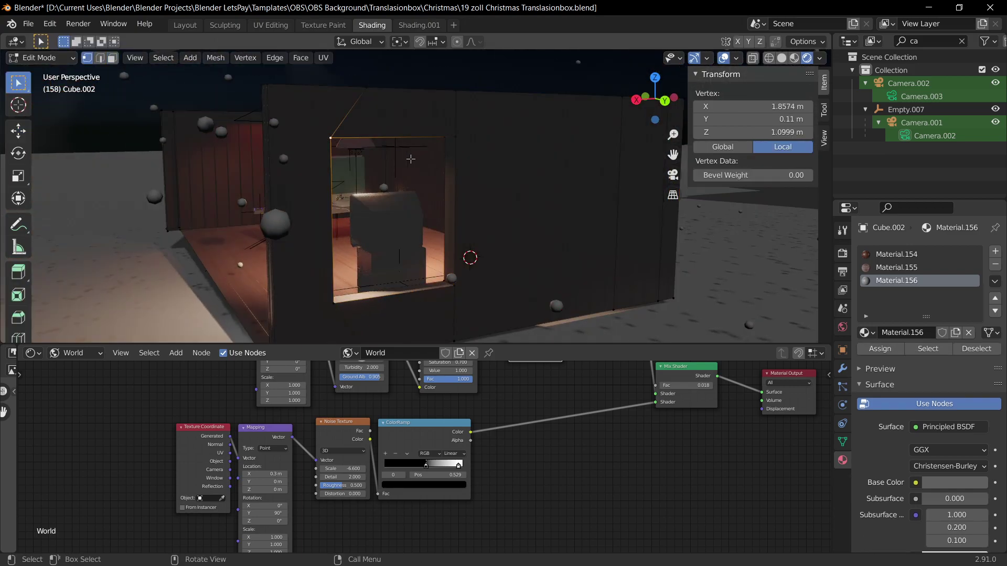
{"action": "left_click", "coordinate": [455, 137], "text": "shift"}
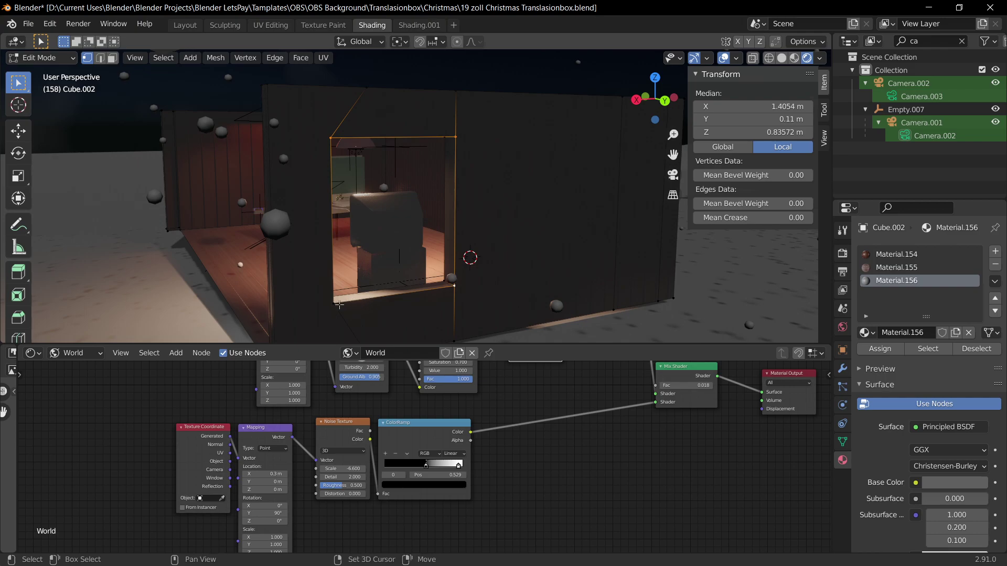
{"action": "key", "text": "3"}
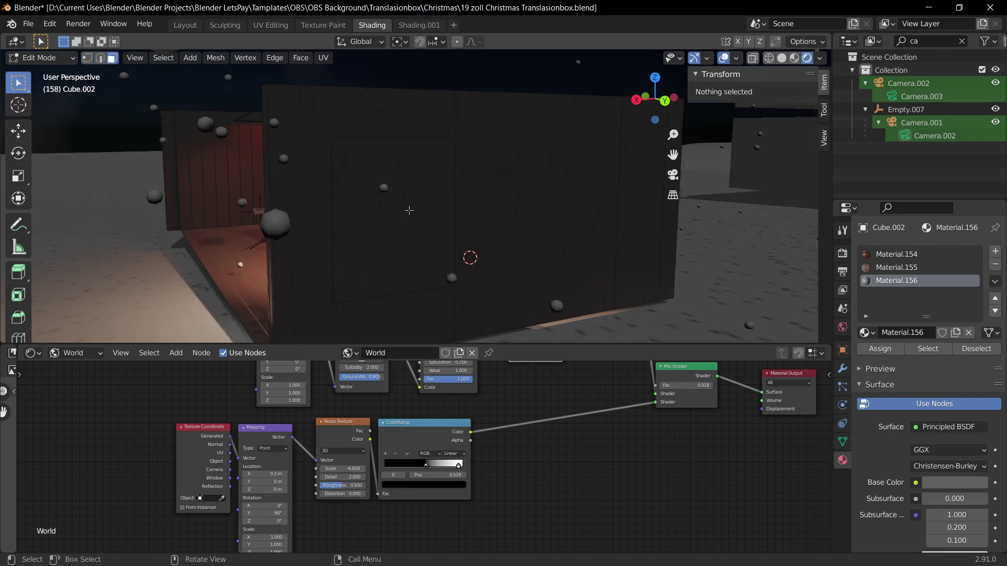
Step: Separate the face covering the window opening into its own object and select that object in Object Mode
{"action": "left_click", "coordinate": [409, 211]}
{"action": "left_click", "coordinate": [163, 57]}
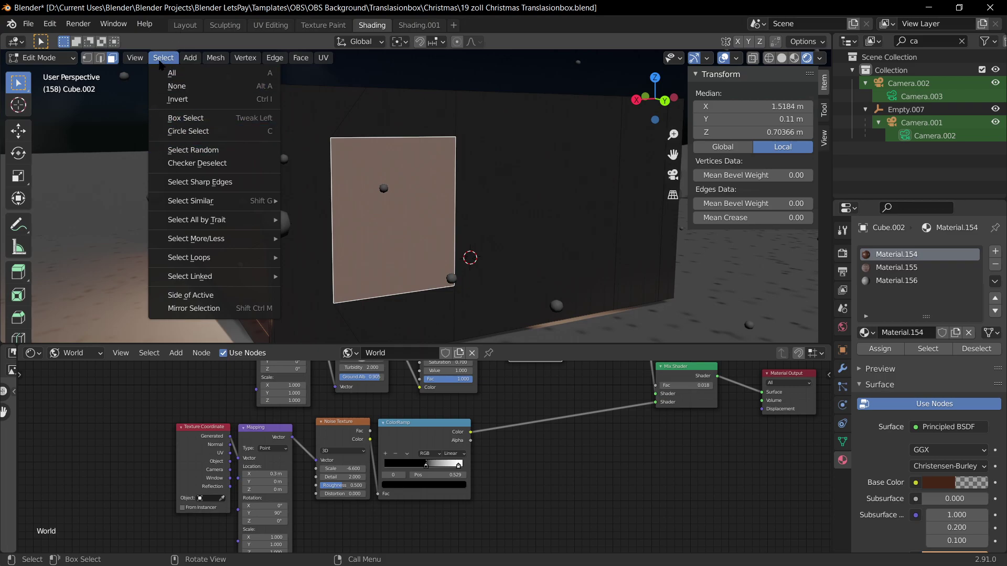
{"action": "left_click", "coordinate": [215, 57]}
{"action": "mouse_move", "coordinate": [246, 181]}
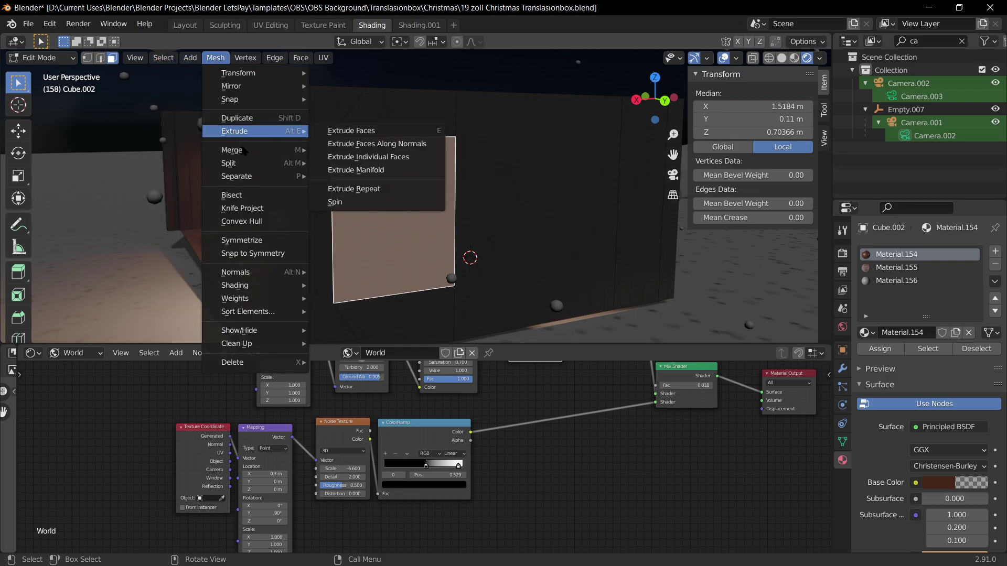
{"action": "left_click", "coordinate": [382, 179]}
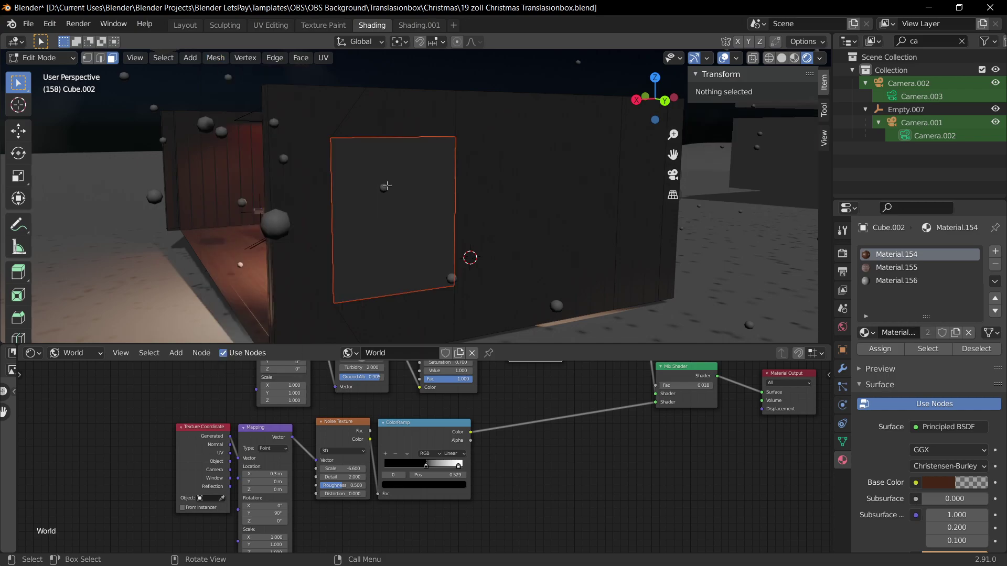
{"action": "left_click", "coordinate": [390, 249]}
{"action": "key", "text": "Tab"}
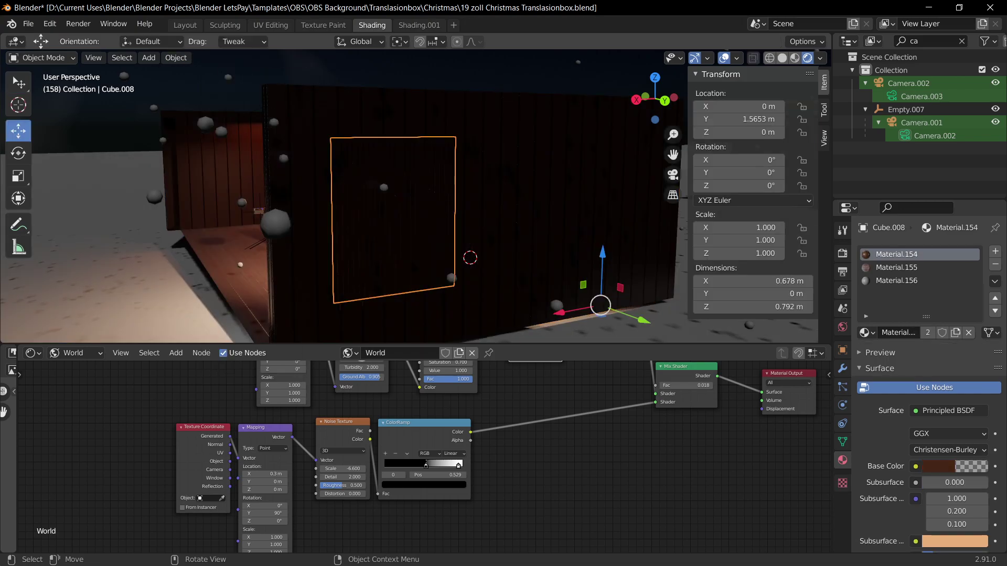
Step: Remove the Material.154 slot from the window pane object and save the file
{"action": "left_click", "coordinate": [843, 369]}
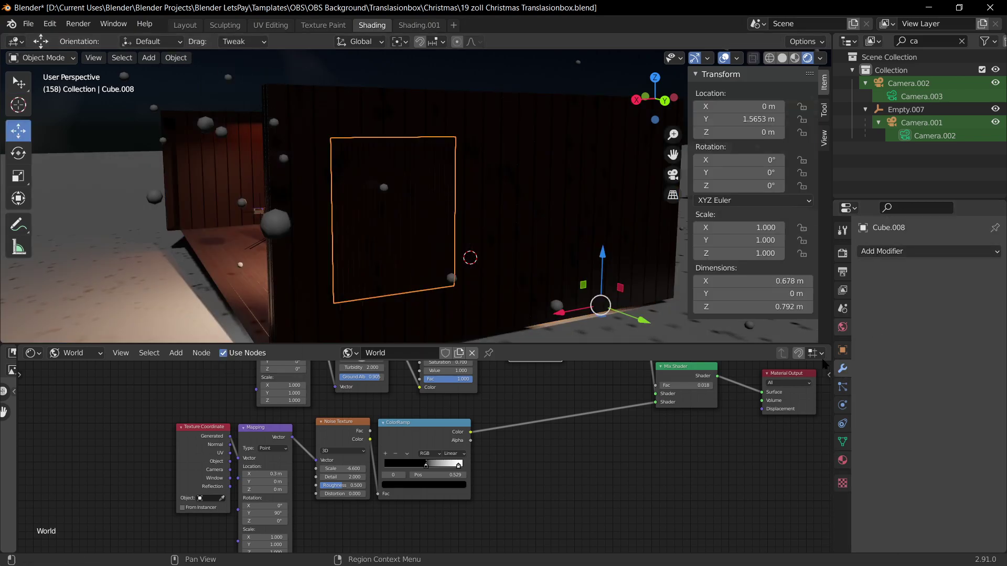
{"action": "left_click", "coordinate": [842, 460]}
{"action": "left_click", "coordinate": [995, 264]}
{"action": "left_click", "coordinate": [995, 264]}
{"action": "left_click", "coordinate": [996, 265]}
{"action": "key", "text": "ctrl+s"}
{"action": "key", "text": "ctrl+z"}
{"action": "middle_click_drag", "start_coordinate": [419, 276], "coordinate": [587, 286]}
{"action": "scroll", "coordinate": [586, 285], "scroll_direction": "up", "scroll_amount": 1}
{"action": "key", "text": "KP_Decimal"}
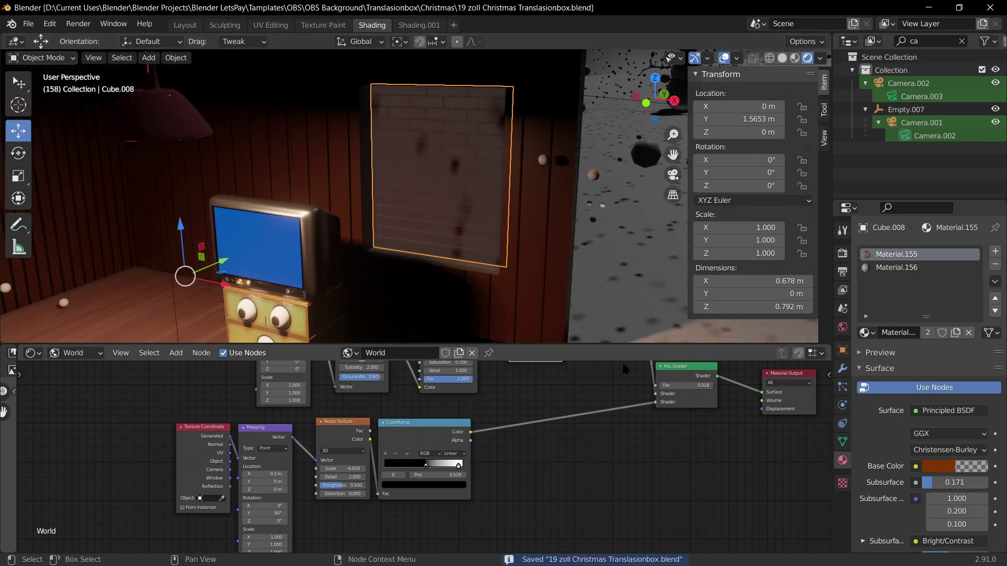
{"action": "left_click", "coordinate": [911, 268]}
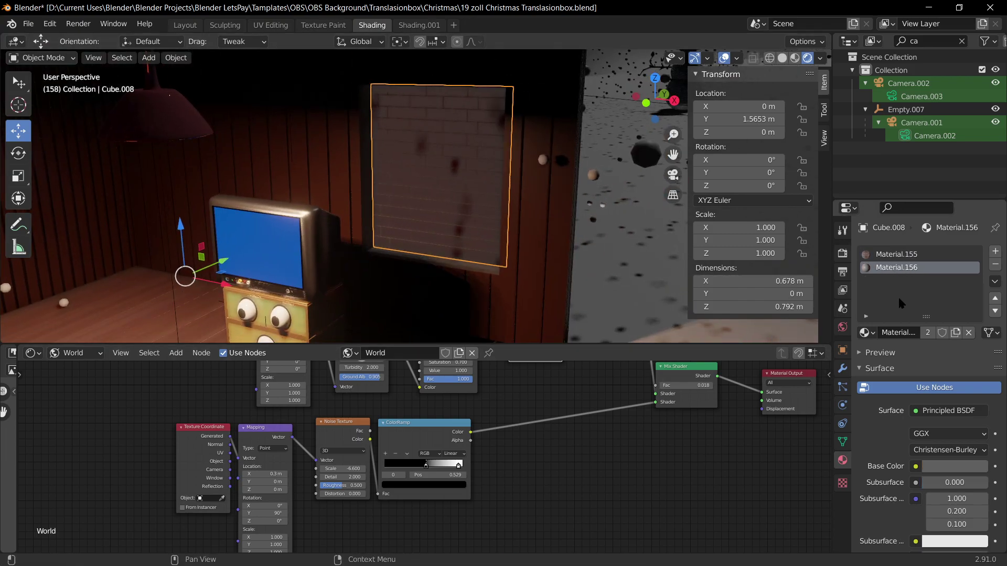
{"action": "key", "text": "Tab"}
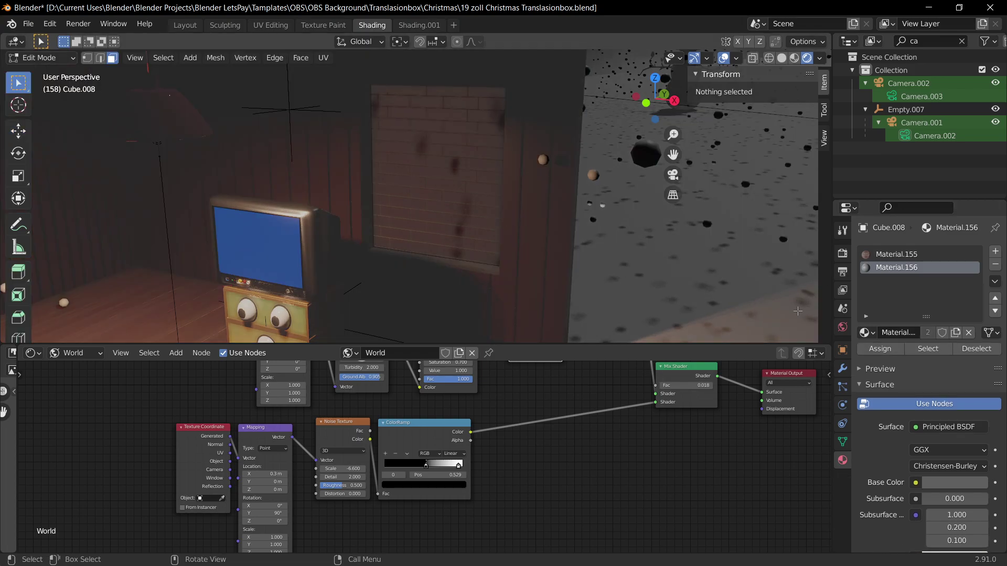
{"action": "left_click", "coordinate": [435, 216]}
{"action": "key", "text": "Tab"}
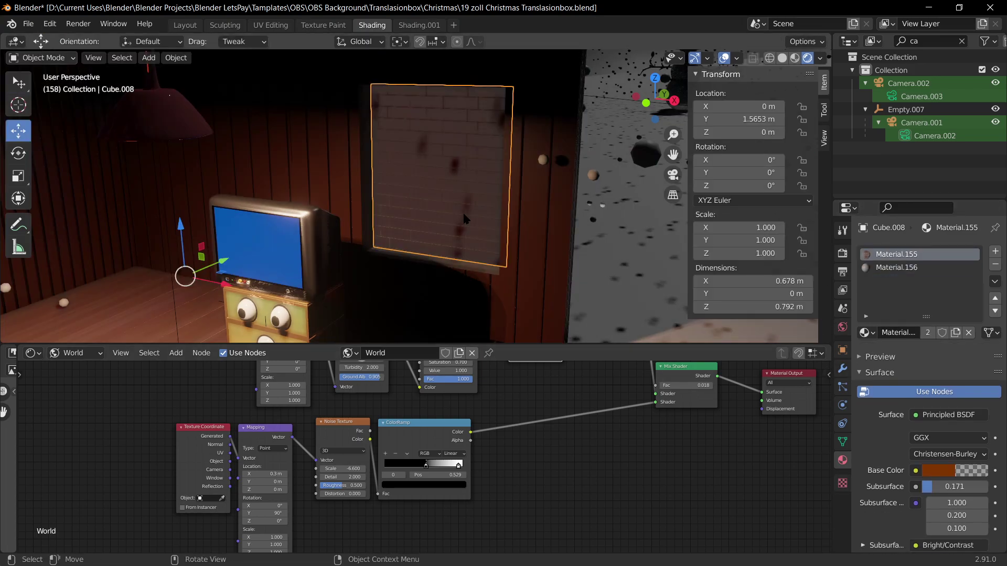
{"action": "left_click", "coordinate": [474, 232]}
{"action": "key", "text": "ctrl+z"}
{"action": "key", "text": "ctrl+z"}
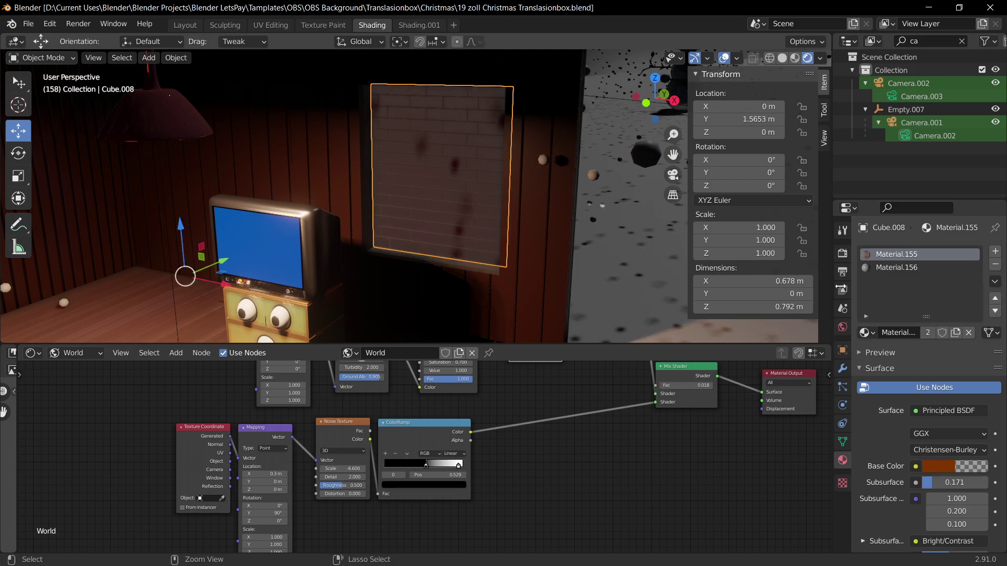
Step: Assign Material.156 to the window pane's face, return to Object Mode and save the file
{"action": "key", "text": "ctrl+s"}
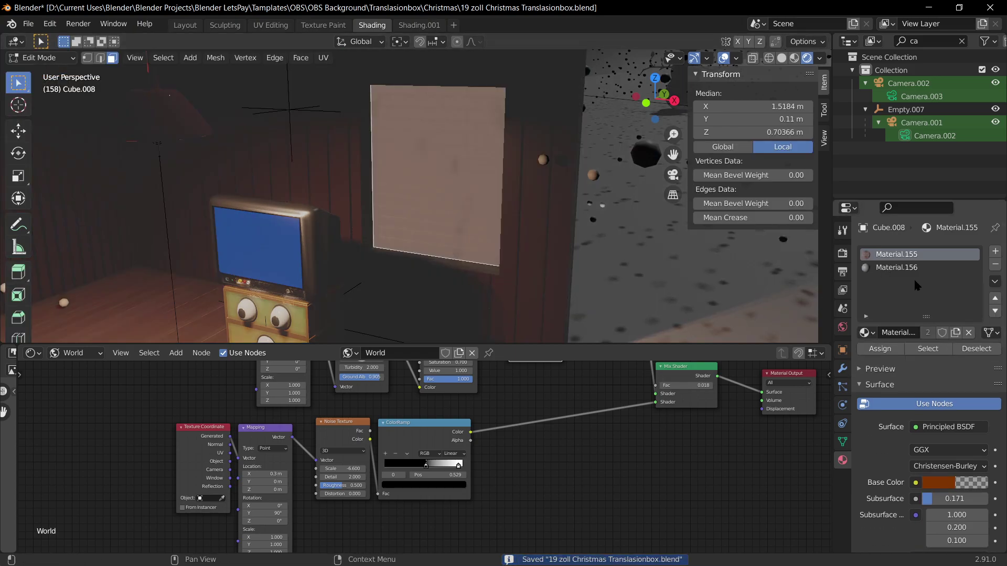
{"action": "left_click", "coordinate": [896, 268]}
{"action": "left_click", "coordinate": [879, 349]}
{"action": "key", "text": "Tab"}
{"action": "left_click", "coordinate": [455, 206]}
{"action": "left_click", "coordinate": [461, 211]}
{"action": "key", "text": "ctrl+s"}
Step: Duplicate the window pane and move the copy about -0.12 m along Y into the room
{"action": "middle_click_drag", "start_coordinate": [579, 212], "coordinate": [498, 215]}
{"action": "key", "text": "shift+d"}
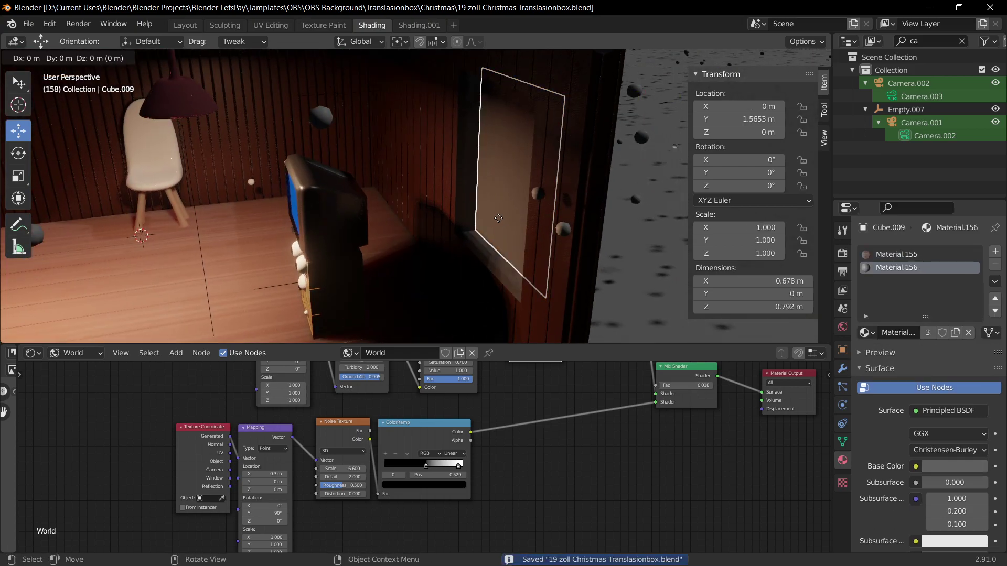
{"action": "key", "text": "y"}
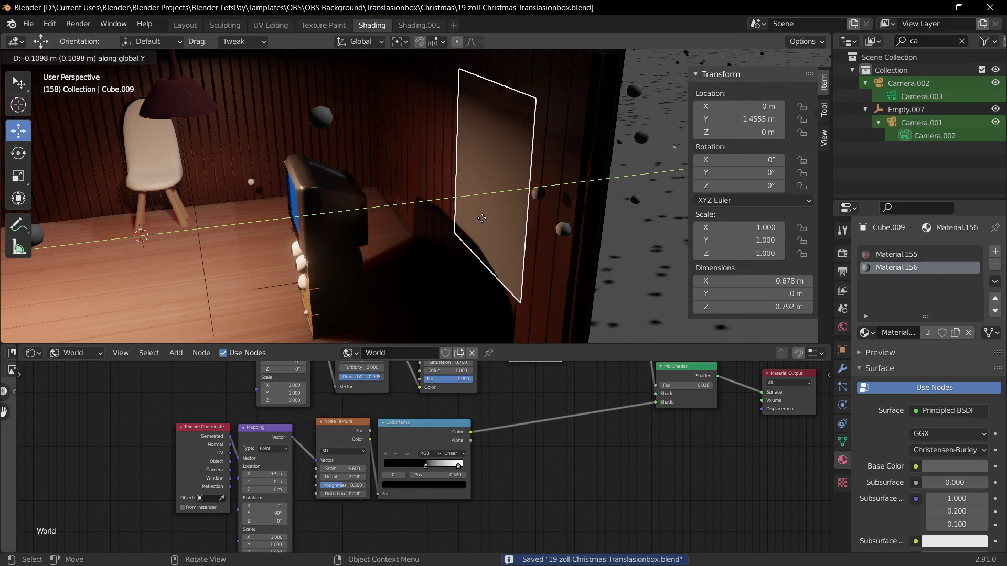
{"action": "left_click", "coordinate": [480, 215]}
{"action": "middle_click_drag", "start_coordinate": [480, 215], "coordinate": [531, 206]}
{"action": "key", "text": "g"}
{"action": "key", "text": "s"}
{"action": "key", "text": "z"}
{"action": "right_click", "coordinate": [465, 251]}
Step: Raise the lower edge of the copied pane about 0.66 m along Z to leave a narrow strip, and save the file
{"action": "key", "text": "Tab"}
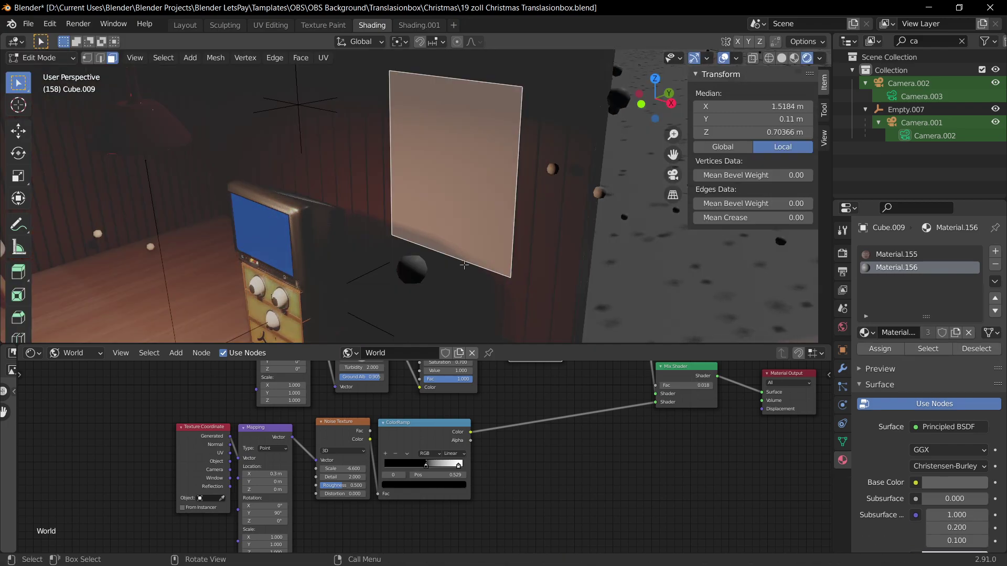
{"action": "key", "text": "alt+a"}
{"action": "key", "text": "2"}
{"action": "left_click", "coordinate": [462, 261]}
{"action": "key", "text": "g"}
{"action": "key", "text": "z"}
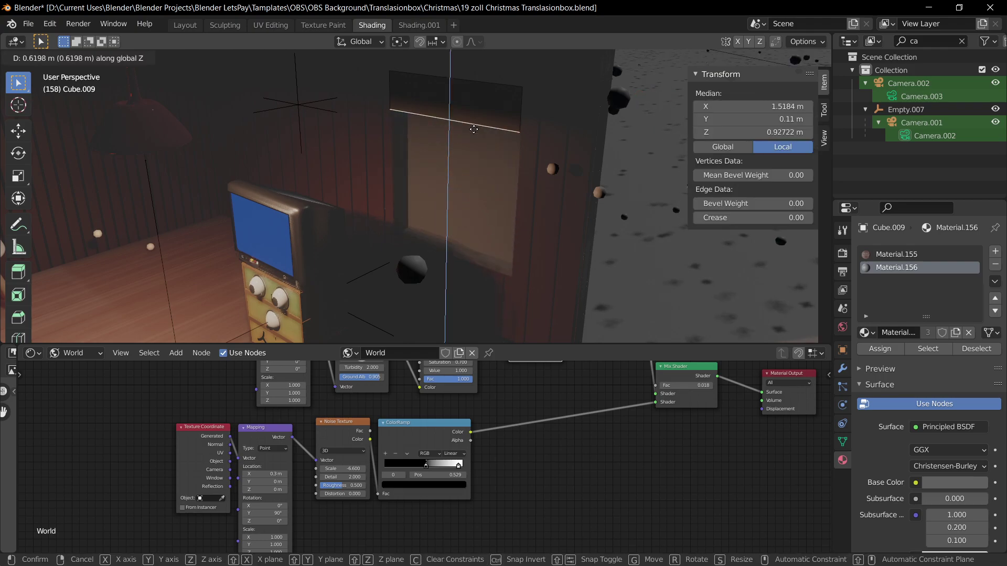
{"action": "left_click", "coordinate": [478, 120]}
{"action": "key", "text": "Tab"}
{"action": "left_click", "coordinate": [490, 180]}
{"action": "key", "text": "ctrl+s"}
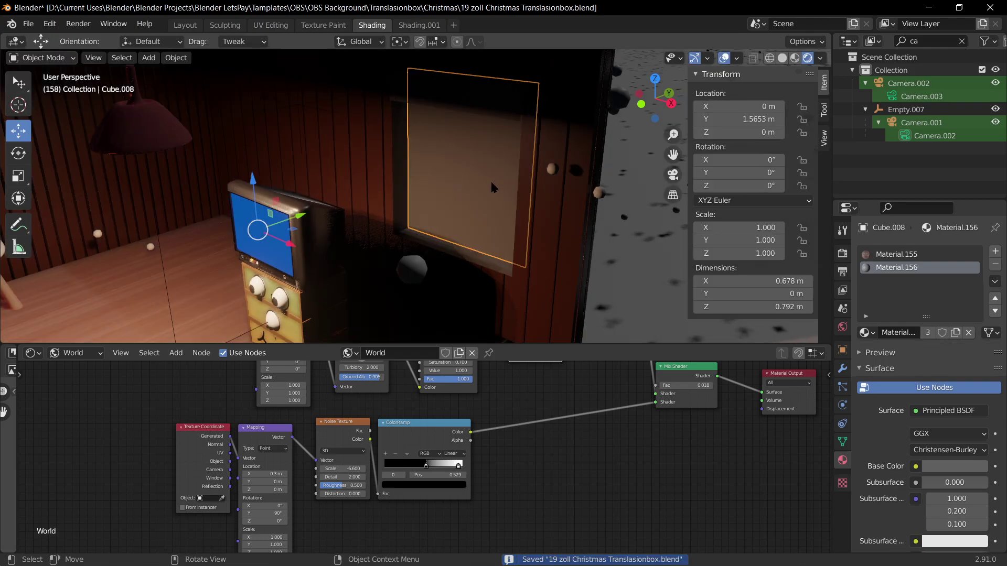
Step: Examine the original window pane and its opening from several angles inside the room
{"action": "left_click", "coordinate": [518, 202]}
{"action": "middle_click_drag", "start_coordinate": [517, 194], "coordinate": [546, 194]}
{"action": "left_click", "coordinate": [446, 210]}
{"action": "key", "text": "ctrl+s"}
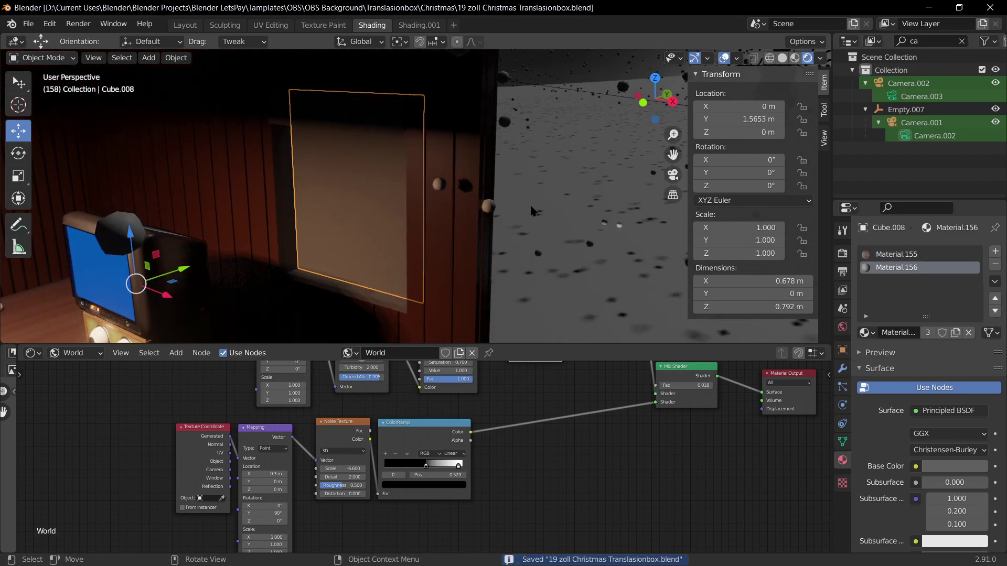
{"action": "left_click", "coordinate": [341, 255]}
{"action": "left_click", "coordinate": [361, 242]}
{"action": "middle_click_drag", "start_coordinate": [361, 242], "coordinate": [463, 255]}
{"action": "key", "text": "ctrl+s"}
{"action": "middle_click_drag", "start_coordinate": [383, 281], "coordinate": [496, 228]}
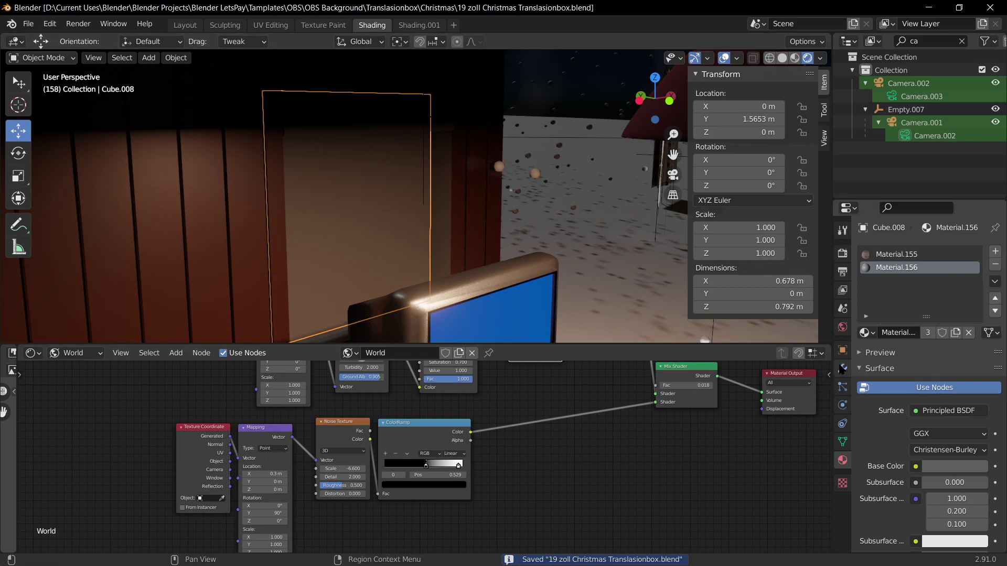
{"action": "middle_click_drag", "start_coordinate": [472, 205], "coordinate": [439, 199]}
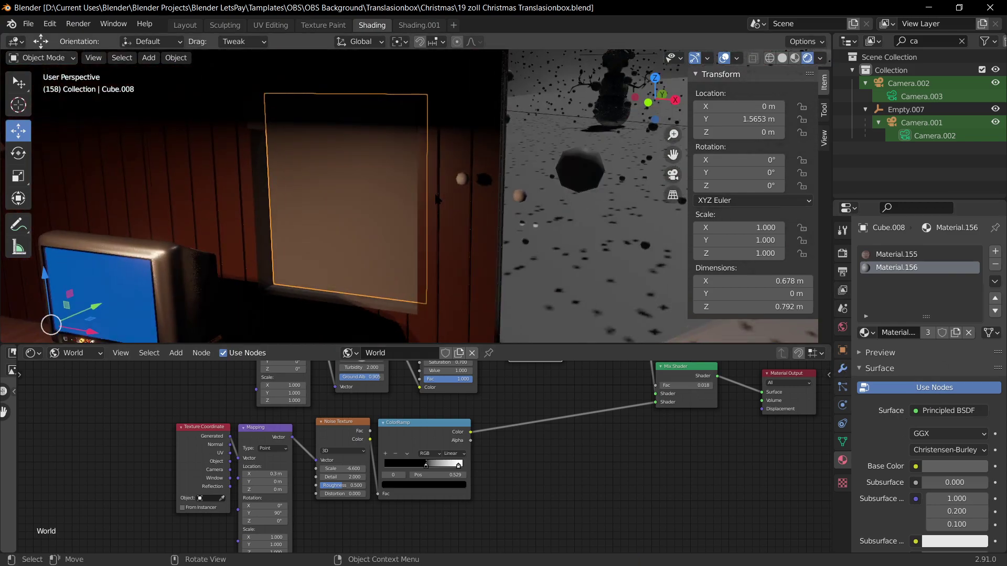
{"action": "right_click", "coordinate": [354, 202]}
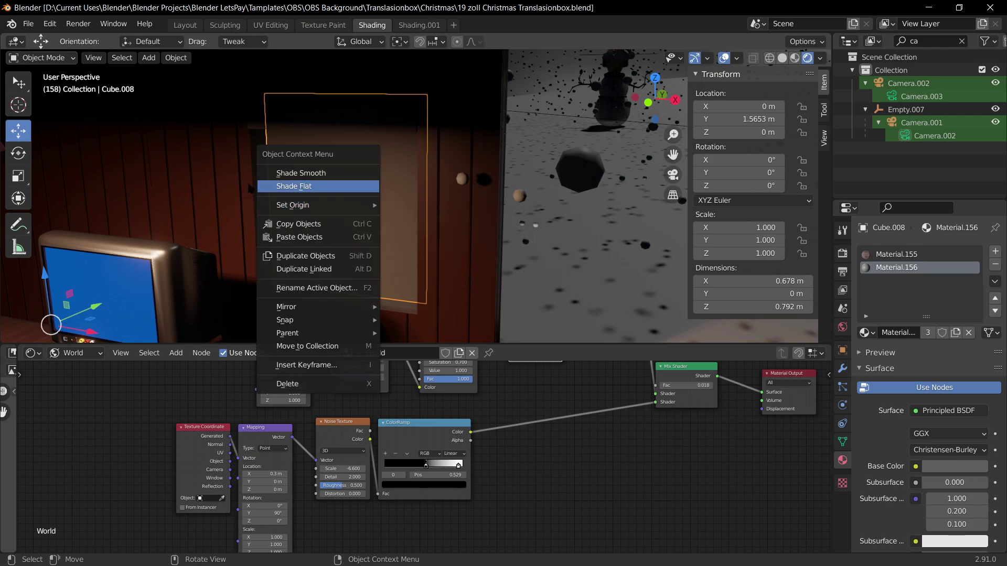
Step: Add a Wireframe modifier to the original window pane
{"action": "left_click", "coordinate": [843, 369]}
{"action": "left_click", "coordinate": [916, 253]}
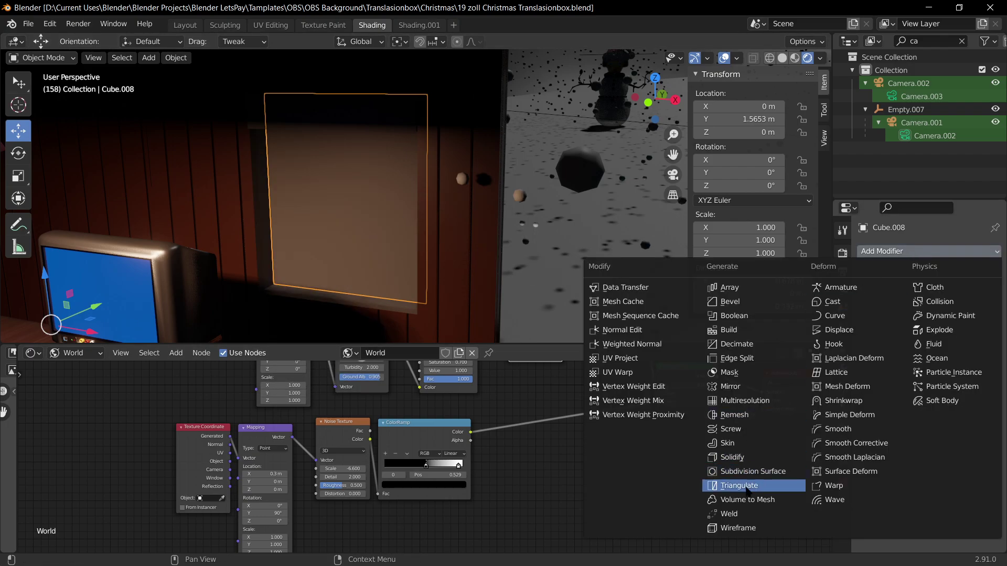
{"action": "left_click", "coordinate": [729, 528]}
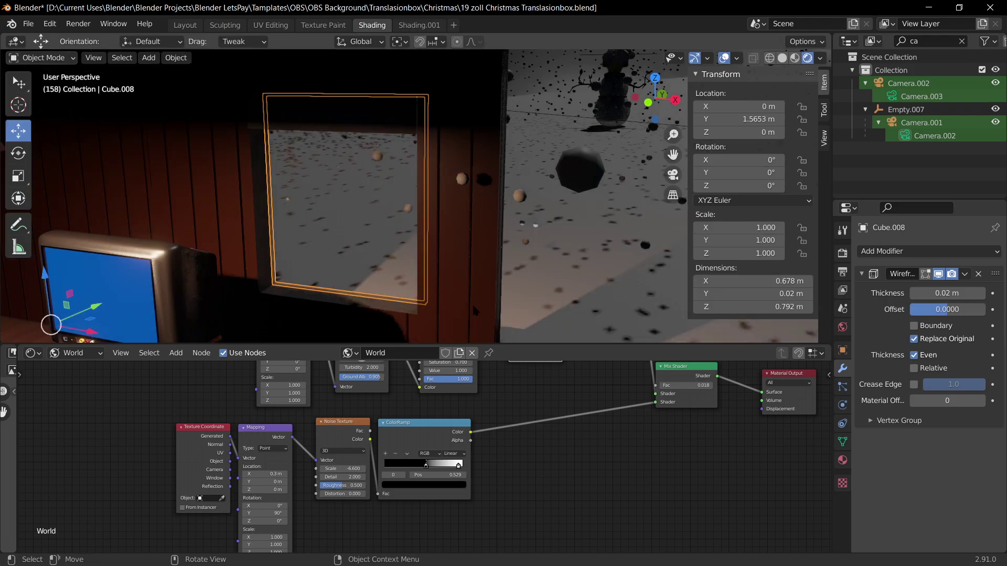
Step: Subdivide the window pane's face once to form four panes, save the file and return to the camera view
{"action": "key", "text": "Tab"}
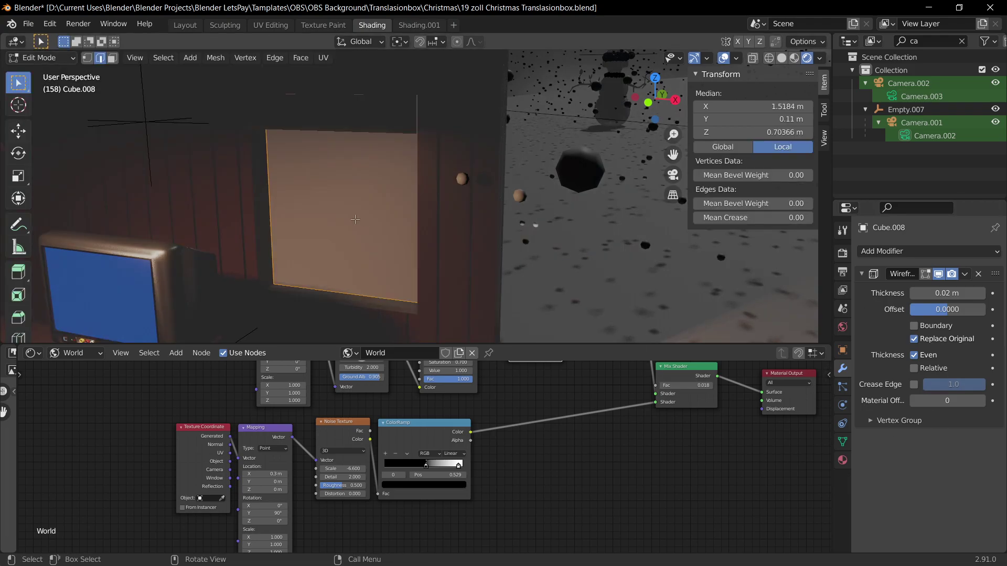
{"action": "right_click", "coordinate": [355, 219]}
{"action": "left_click", "coordinate": [328, 204]}
{"action": "key", "text": "Tab"}
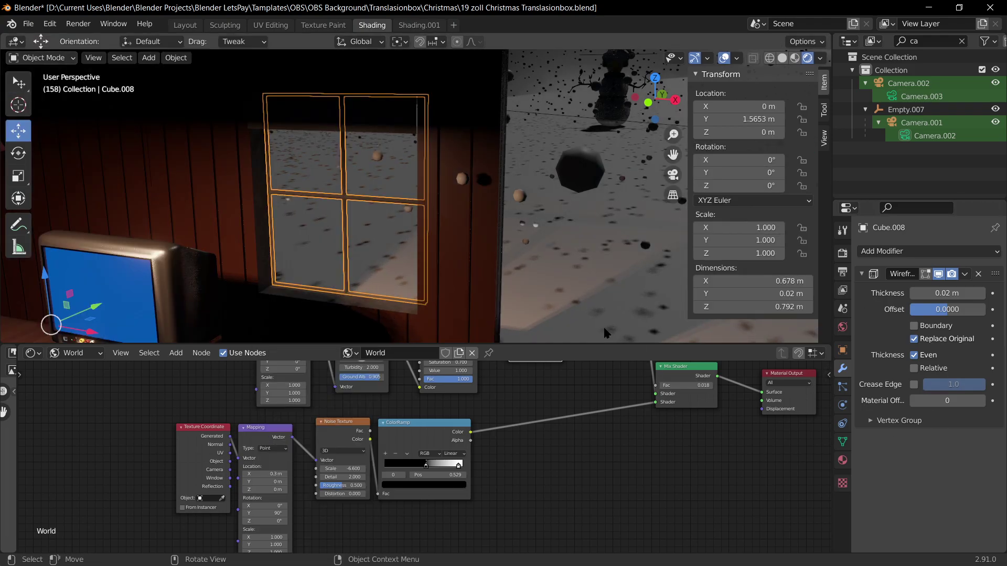
{"action": "left_click", "coordinate": [605, 333]}
{"action": "key", "text": "ctrl+s"}
{"action": "middle_click_drag", "start_coordinate": [605, 333], "coordinate": [536, 180]}
{"action": "key", "text": "KP_1"}
{"action": "key", "text": "KP_0"}
{"action": "scroll", "coordinate": [609, 221], "scroll_direction": "up", "scroll_amount": 1}
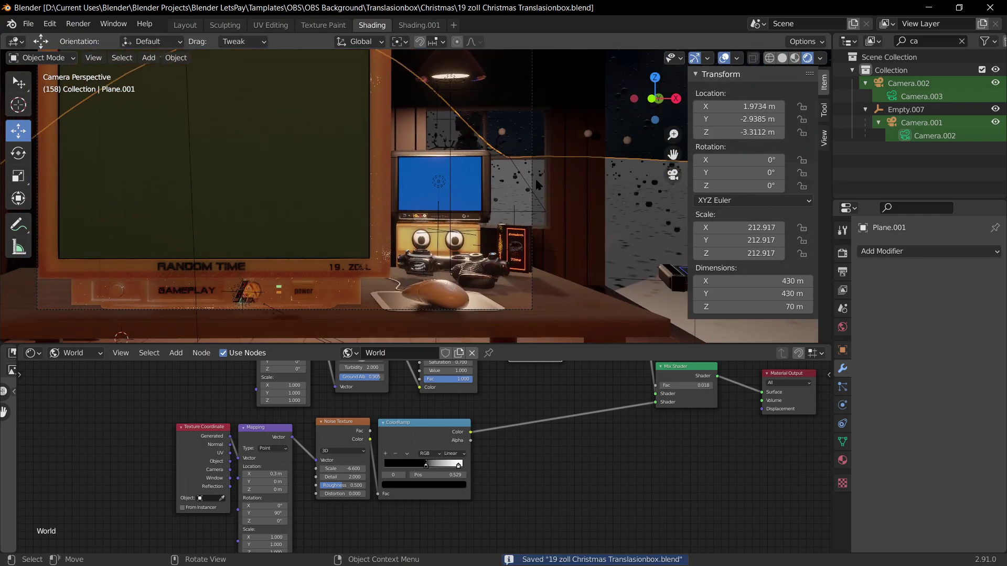
{"action": "left_click", "coordinate": [506, 159]}
{"action": "left_click", "coordinate": [505, 100]}
{"action": "key", "text": "g"}
{"action": "key", "text": "z"}
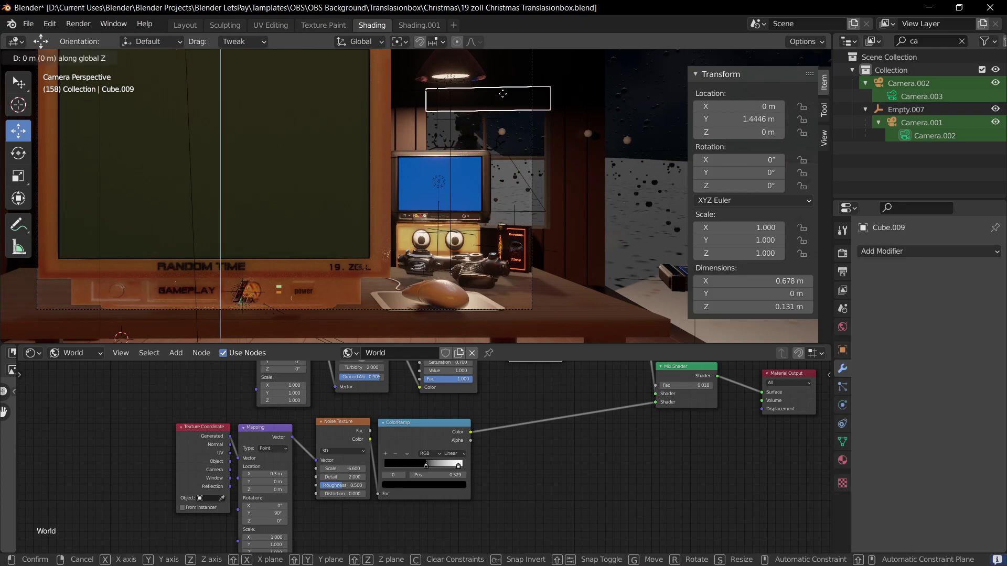
{"action": "right_click", "coordinate": [505, 102]}
{"action": "key", "text": "s"}
{"action": "key", "text": "z"}
{"action": "right_click", "coordinate": [543, 177]}
Step: Set the window frame's Wireframe thickness to 0.048 m and save the file
{"action": "left_click", "coordinate": [519, 163]}
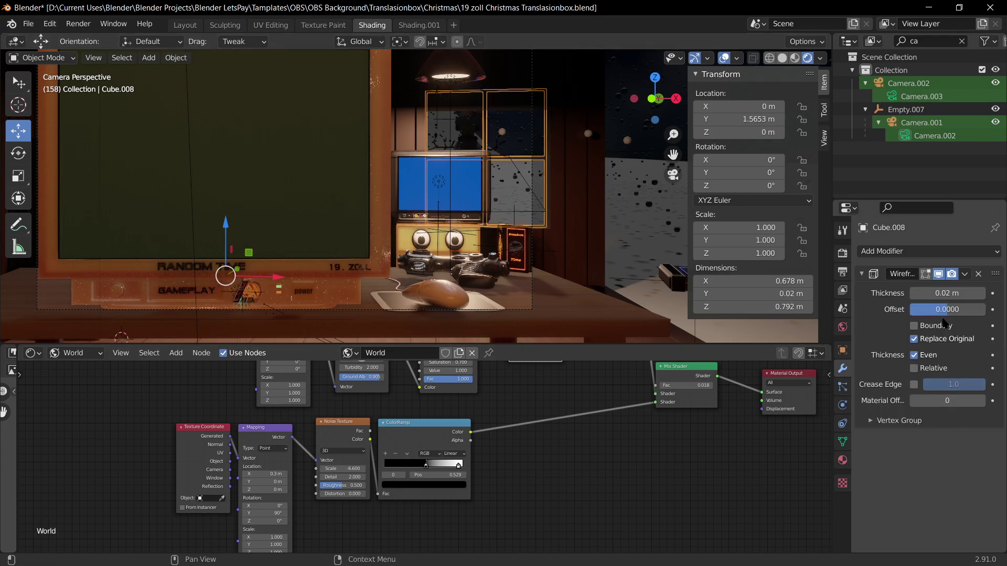
{"action": "left_click_drag", "start_coordinate": [947, 293], "coordinate": [988, 293]}
{"action": "left_click", "coordinate": [626, 202]}
{"action": "key", "text": "ctrl+s"}
{"action": "middle_click_drag", "start_coordinate": [626, 202], "coordinate": [537, 215]}
{"action": "key", "text": "KP_0"}
Step: Examine the room wall's mesh around the window opening in Edit Mode and Object Mode
{"action": "left_click", "coordinate": [424, 137]}
{"action": "middle_click_drag", "start_coordinate": [603, 203], "coordinate": [561, 232]}
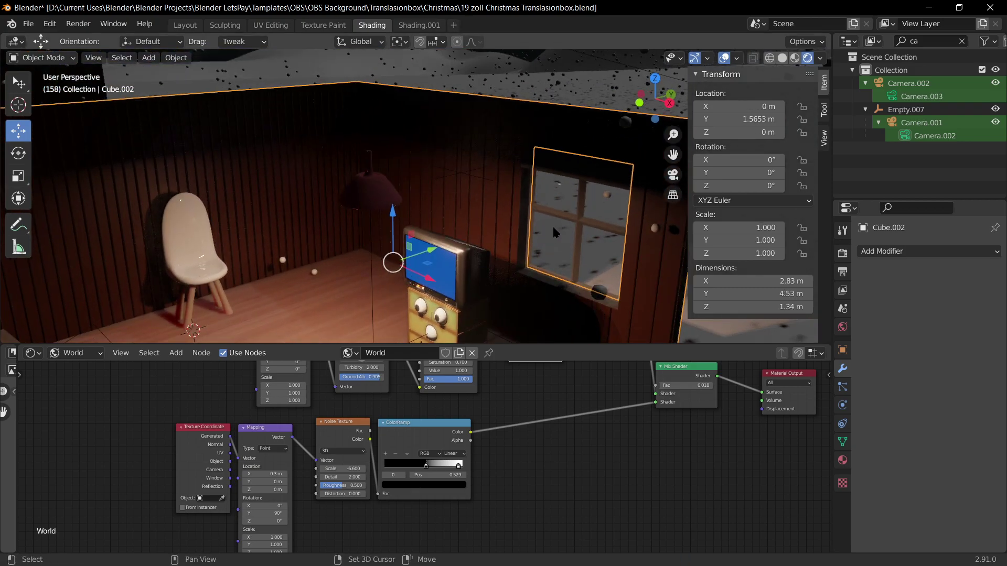
{"action": "key", "text": "KP_Decimal"}
{"action": "key", "text": "Tab"}
{"action": "middle_click_drag", "start_coordinate": [485, 219], "coordinate": [450, 177]}
{"action": "middle_click_drag", "start_coordinate": [346, 176], "coordinate": [386, 164]}
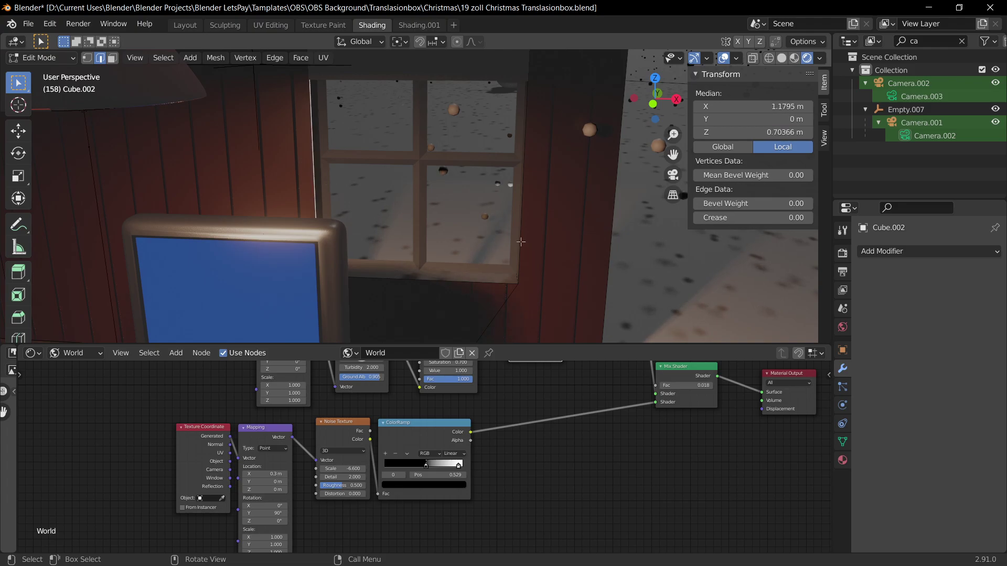
{"action": "middle_click_drag", "start_coordinate": [508, 246], "coordinate": [493, 228]}
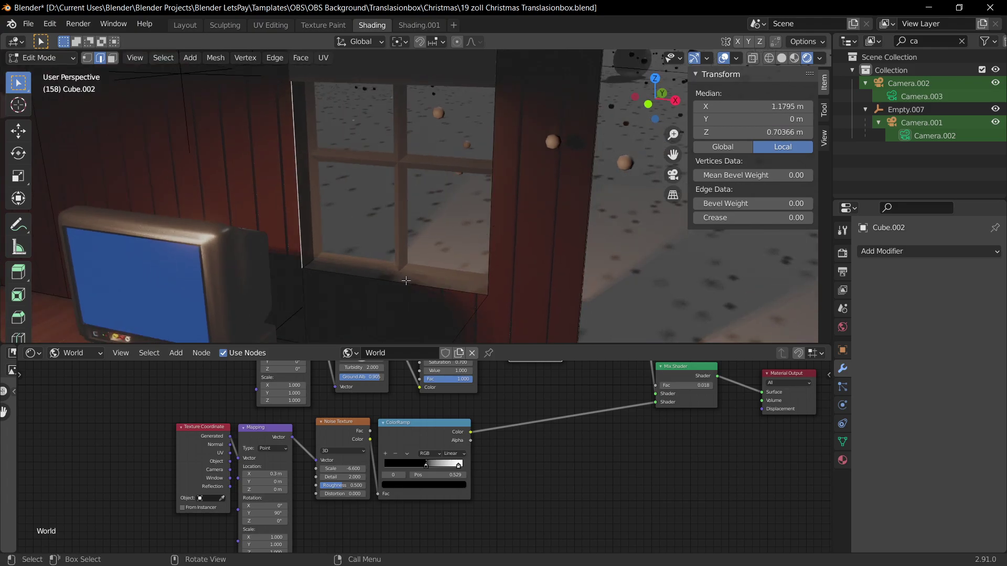
{"action": "scroll", "coordinate": [455, 250], "scroll_direction": "down", "scroll_amount": 2}
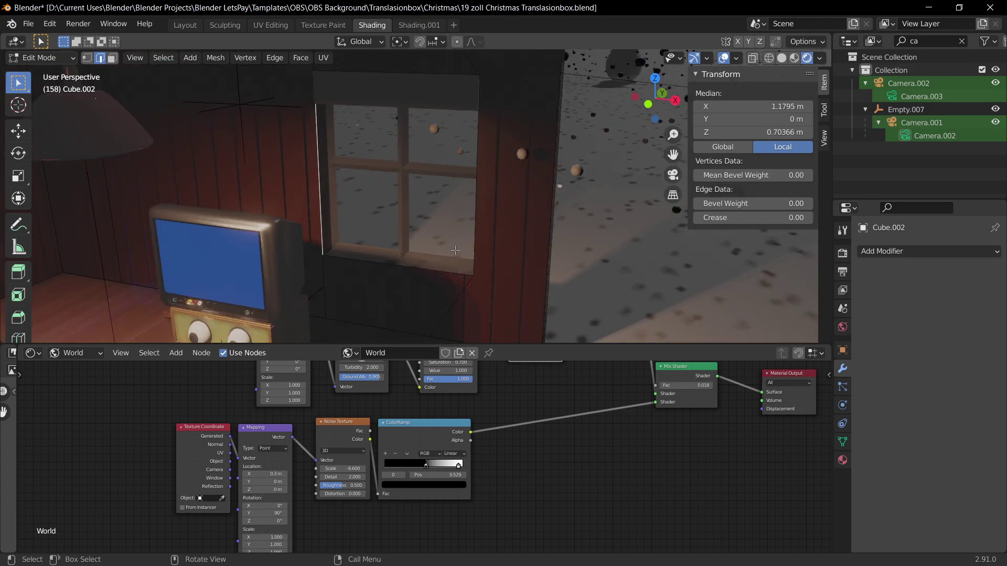
{"action": "key", "text": "Tab"}
{"action": "left_click", "coordinate": [456, 277]}
{"action": "middle_click_drag", "start_coordinate": [470, 281], "coordinate": [455, 231]}
{"action": "left_click", "coordinate": [394, 260]}
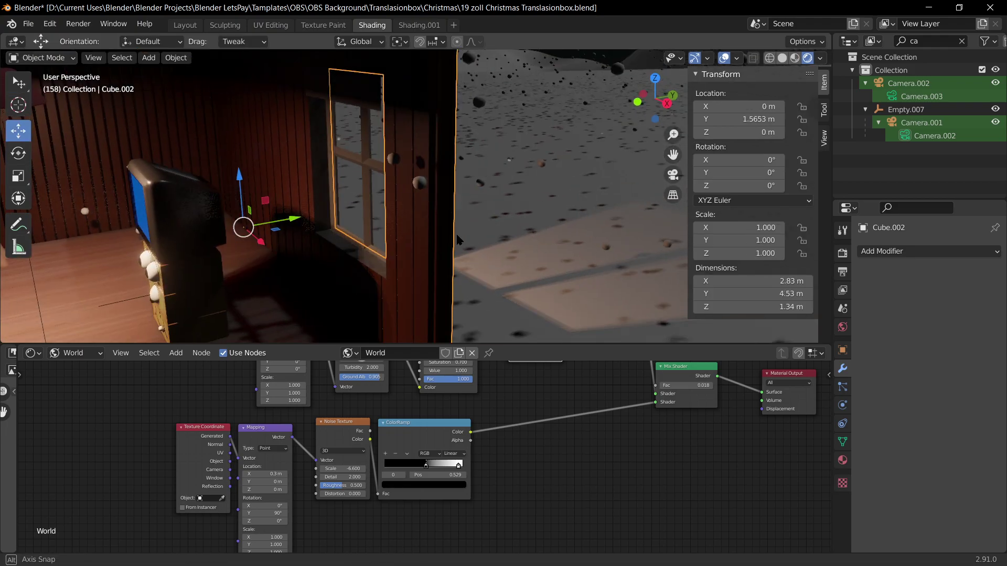
{"action": "key", "text": "shift+d"}
{"action": "key", "text": "y"}
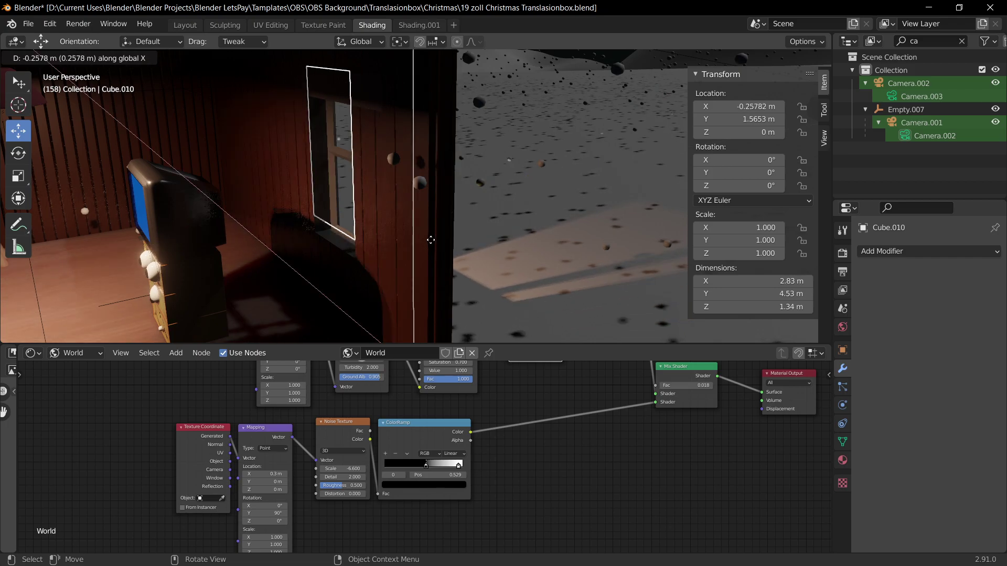
{"action": "key", "text": "Escape"}
{"action": "key", "text": "g"}
{"action": "key", "text": "Escape"}
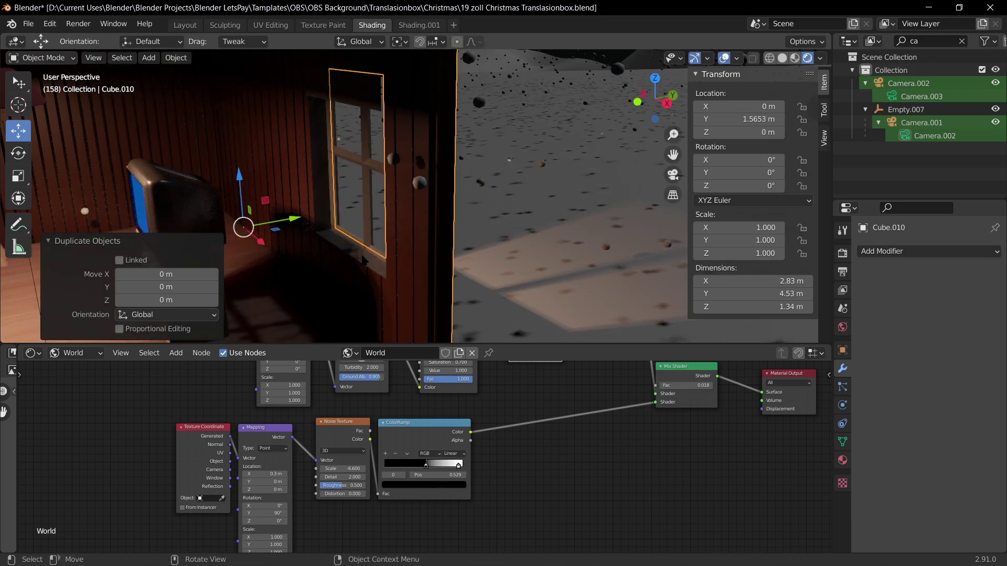
{"action": "left_click", "coordinate": [355, 251]}
{"action": "key", "text": "x"}
{"action": "left_click", "coordinate": [392, 282]}
{"action": "left_click", "coordinate": [404, 275]}
{"action": "key", "text": "g"}
{"action": "right_click", "coordinate": [286, 72]}
Step: Copy and paste the window frame, move the copy about -0.125 m along Y into the room and save the file
{"action": "left_click", "coordinate": [373, 170]}
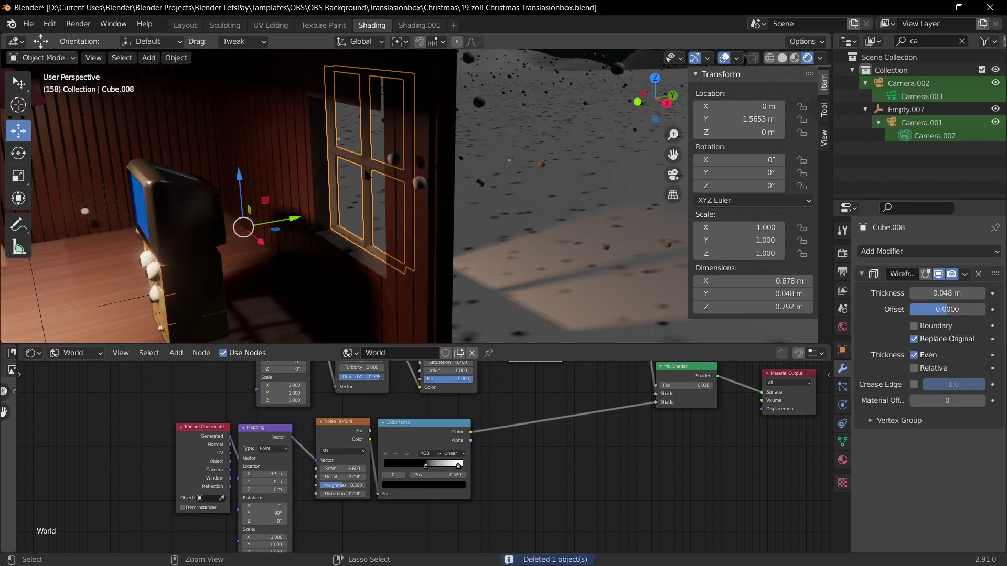
{"action": "key", "text": "ctrl+c"}
{"action": "key", "text": "ctrl+v"}
{"action": "key", "text": "g"}
{"action": "key", "text": "y"}
{"action": "key", "text": "Escape"}
{"action": "key", "text": "g"}
{"action": "key", "text": "y"}
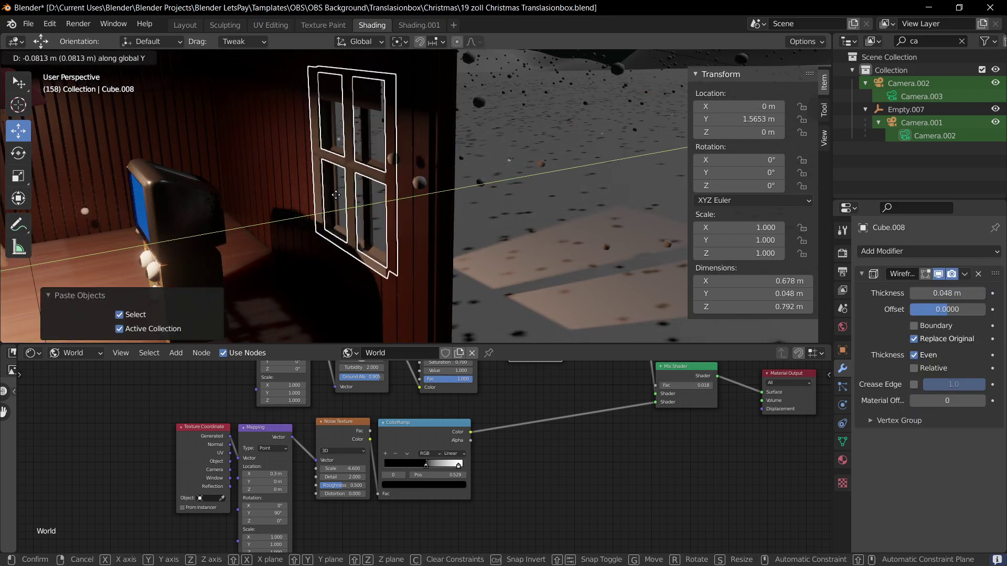
{"action": "left_click", "coordinate": [336, 199]}
{"action": "left_click", "coordinate": [338, 202]}
{"action": "left_click", "coordinate": [358, 218]}
{"action": "middle_click_drag", "start_coordinate": [358, 218], "coordinate": [438, 186]}
{"action": "key", "text": "KP_0"}
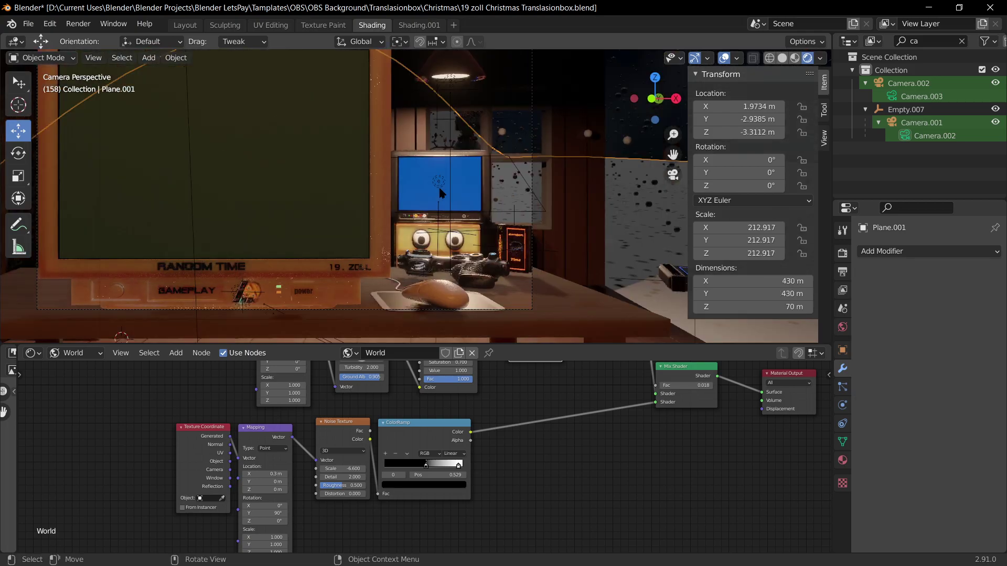
{"action": "left_click", "coordinate": [608, 206]}
{"action": "key", "text": "ctrl+s"}
Step: Delete all mesh geometry of the pasted window frame copy in Edit Mode and return to Object Mode
{"action": "key", "text": "KP_0"}
{"action": "middle_click_drag", "start_coordinate": [602, 220], "coordinate": [561, 223]}
{"action": "left_click", "coordinate": [562, 222]}
{"action": "key", "text": "Tab"}
{"action": "key", "text": "Tab"}
{"action": "key", "text": "Tab"}
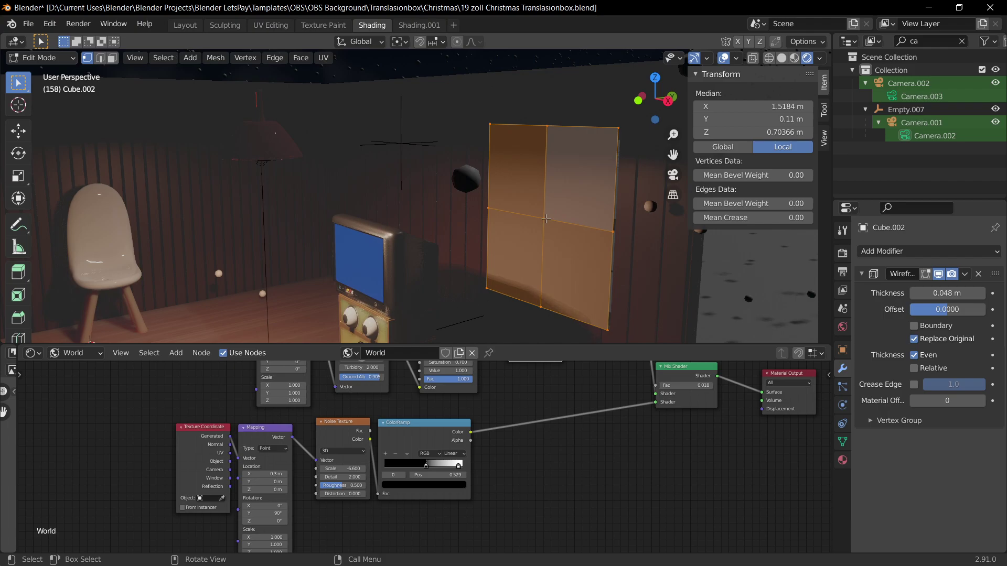
{"action": "key", "text": "x"}
{"action": "left_click", "coordinate": [545, 219]}
{"action": "key", "text": "Tab"}
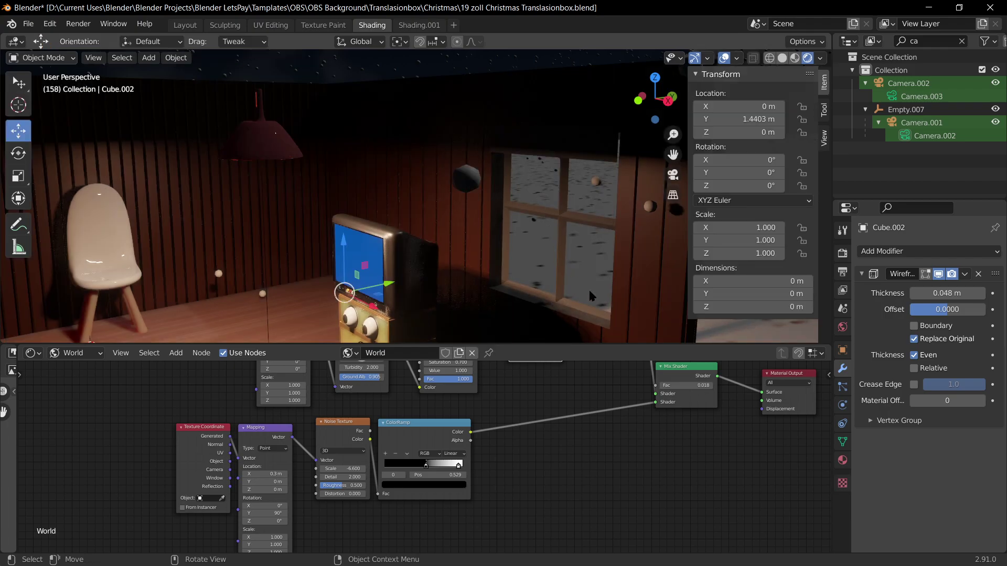
Step: Dissolve the midpoint vertices on the four sides of the copied window frame's outline in Edit Mode
{"action": "key", "text": "Tab"}
{"action": "key", "text": "Tab"}
{"action": "middle_click_drag", "start_coordinate": [582, 314], "coordinate": [486, 149]}
{"action": "key", "text": "Tab"}
{"action": "left_click", "coordinate": [475, 142]}
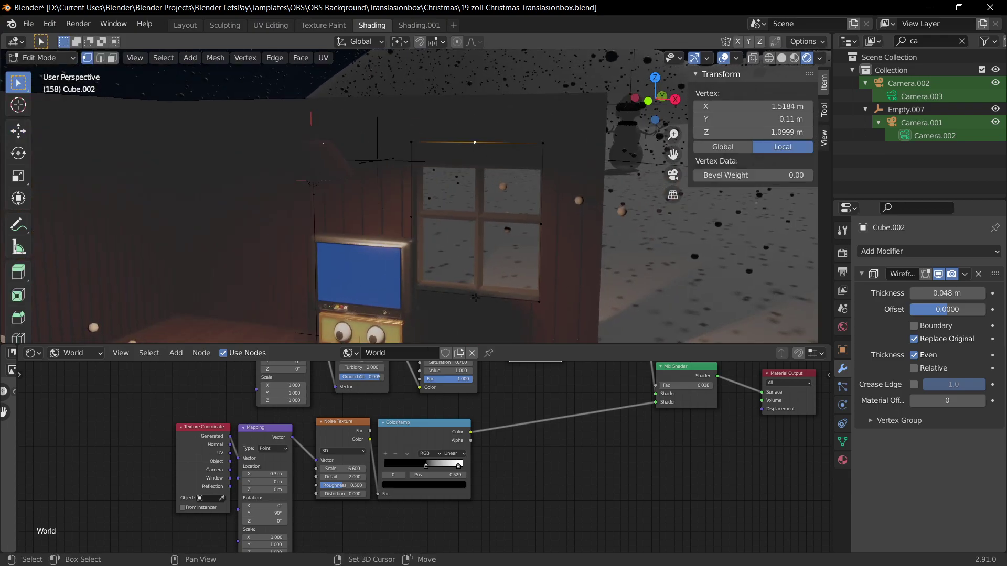
{"action": "key", "text": "x"}
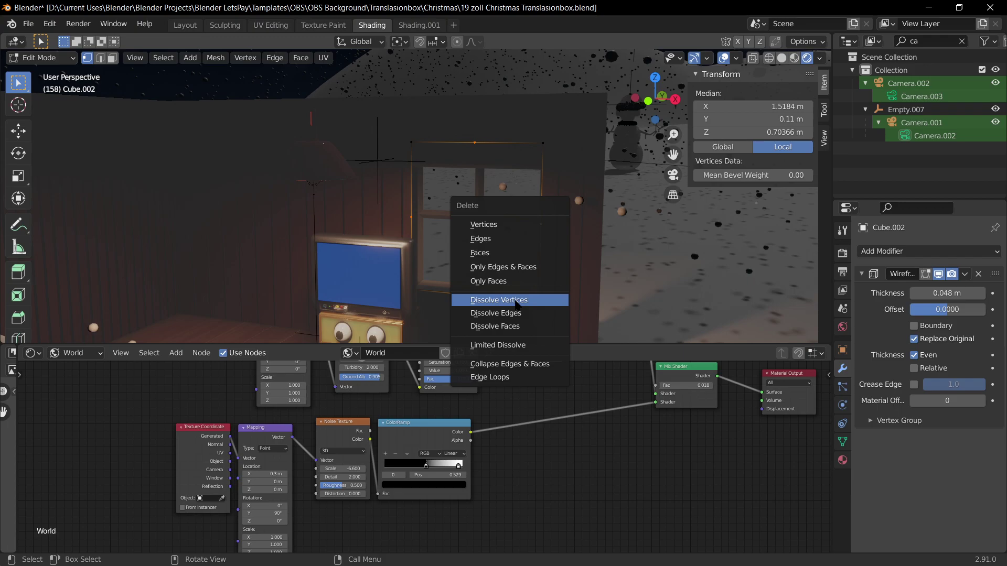
{"action": "left_click", "coordinate": [513, 299]}
Step: Extrude the copied frame's whole outline inward to a scale of about 0.88 and save the file
{"action": "key", "text": "Tab"}
{"action": "key", "text": "Tab"}
{"action": "key", "text": "a"}
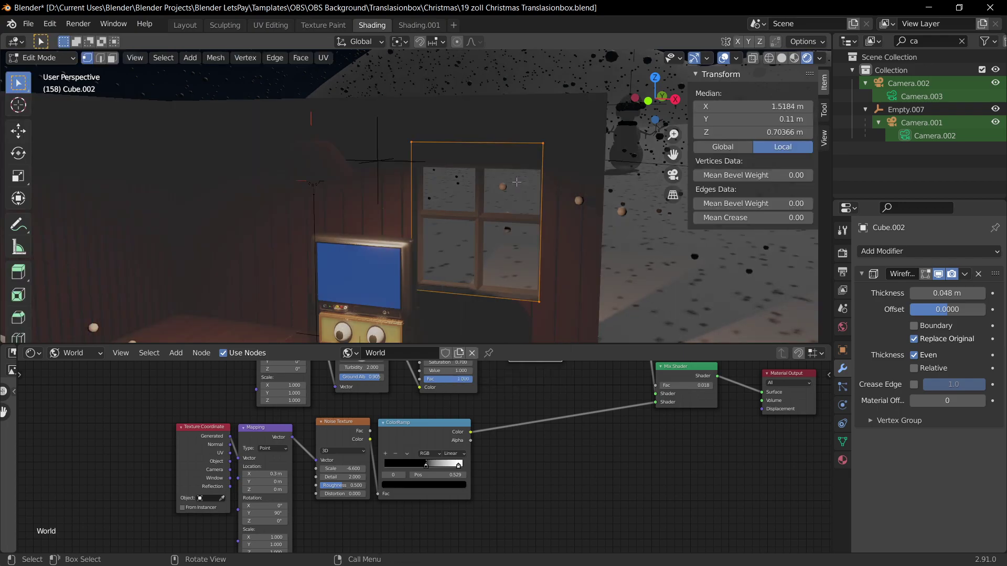
{"action": "key", "text": "s"}
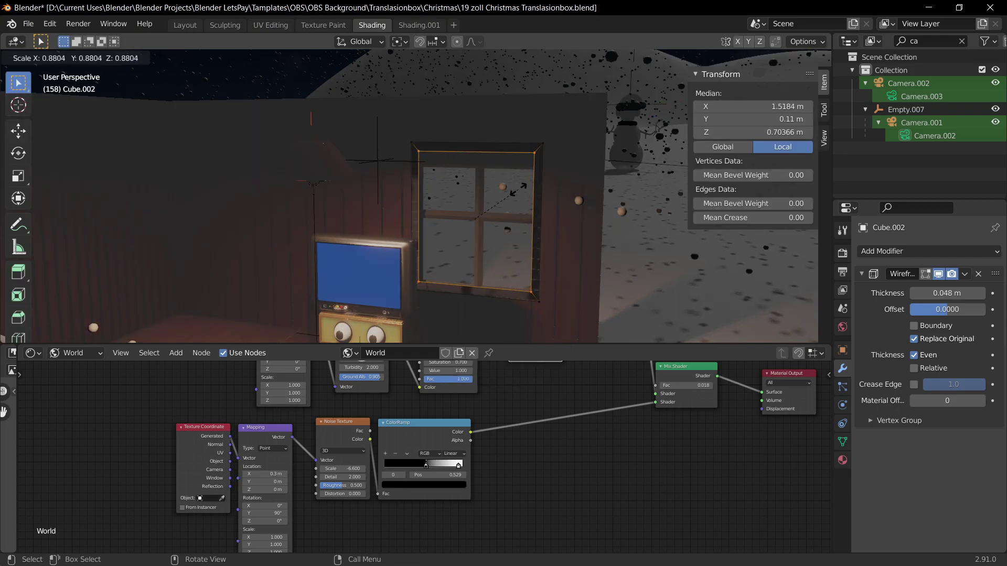
{"action": "left_click", "coordinate": [546, 290]}
{"action": "key", "text": "Tab"}
{"action": "left_click", "coordinate": [577, 308]}
{"action": "key", "text": "ctrl+s"}
{"action": "key", "text": "KP_0"}
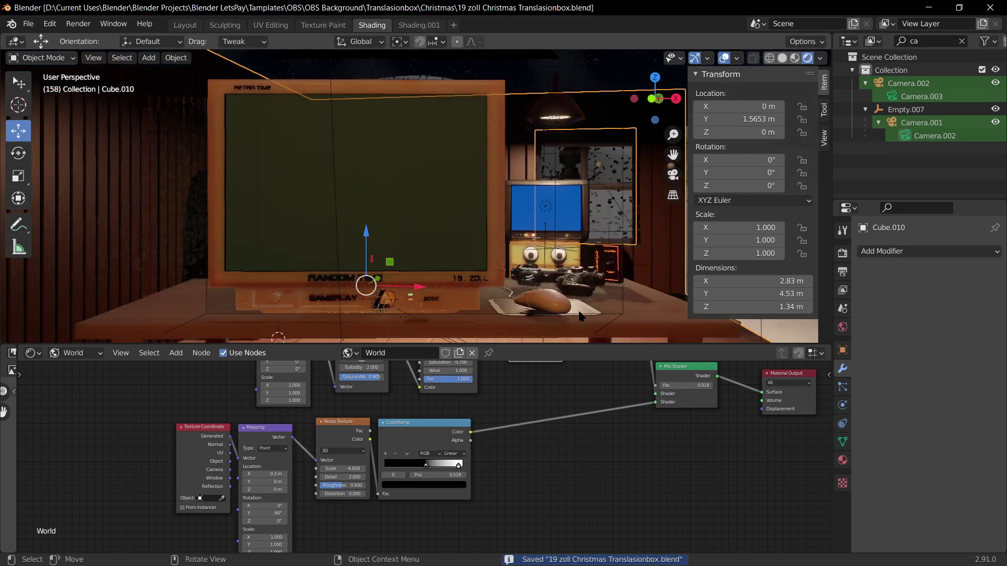
Step: Examine the copied frame's material and how the frame sits against the room wall
{"action": "left_click", "coordinate": [546, 231]}
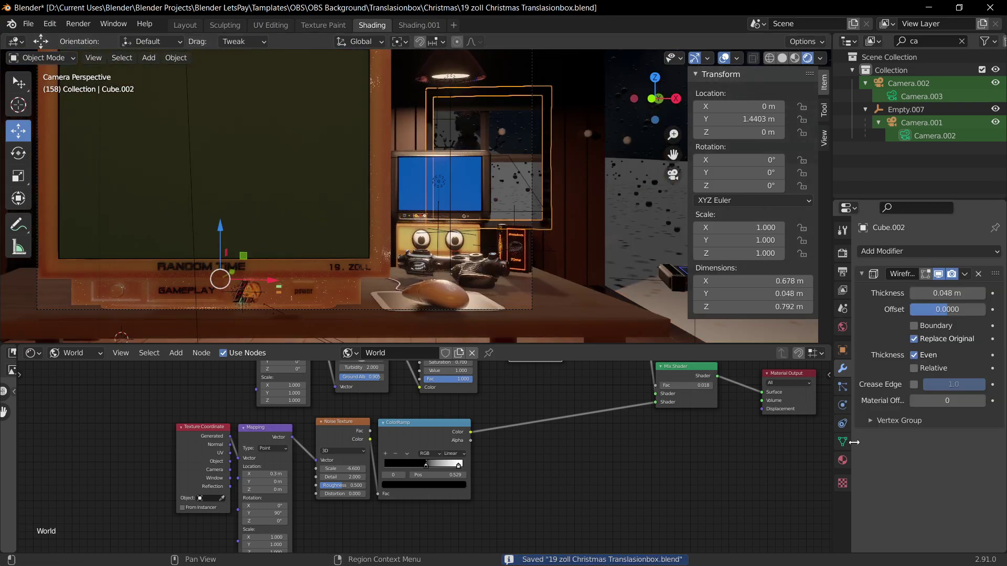
{"action": "left_click", "coordinate": [842, 460]}
{"action": "left_click", "coordinate": [910, 256]}
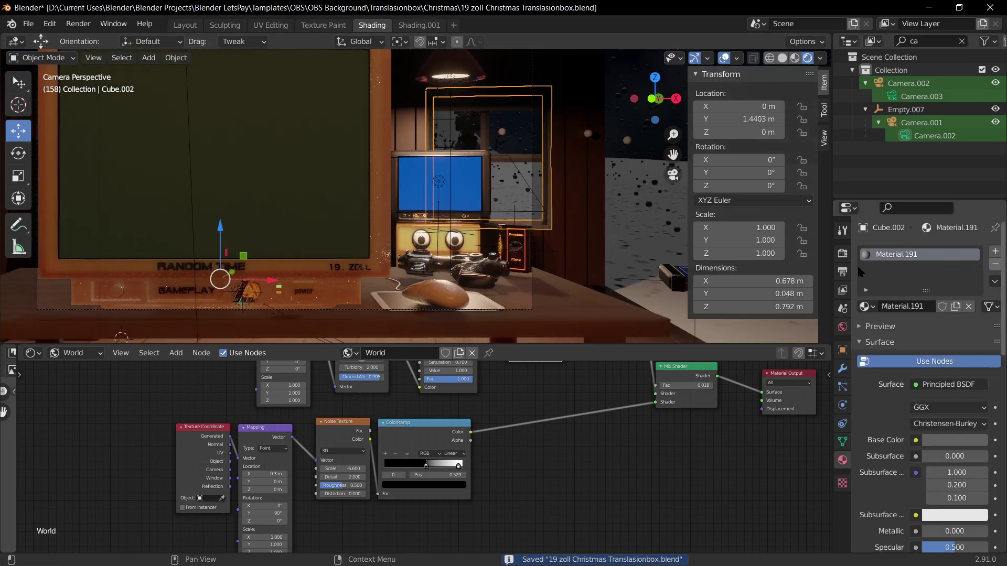
{"action": "left_click", "coordinate": [570, 245]}
{"action": "left_click", "coordinate": [546, 223]}
{"action": "left_click", "coordinate": [625, 256]}
{"action": "middle_click_drag", "start_coordinate": [616, 282], "coordinate": [496, 198]}
{"action": "scroll", "coordinate": [511, 286], "scroll_direction": "up", "scroll_amount": 3}
Step: Try a Wireframe thickness of 0.025 m on the copied frame and remove its Wireframe modifier
{"action": "left_click", "coordinate": [520, 255]}
{"action": "mouse_move", "coordinate": [556, 288]}
{"action": "middle_mouse_down"}
{"action": "mouse_move", "coordinate": [523, 288]}
{"action": "mouse_move", "coordinate": [570, 292]}
{"action": "middle_mouse_up"}
{"action": "left_click", "coordinate": [842, 368]}
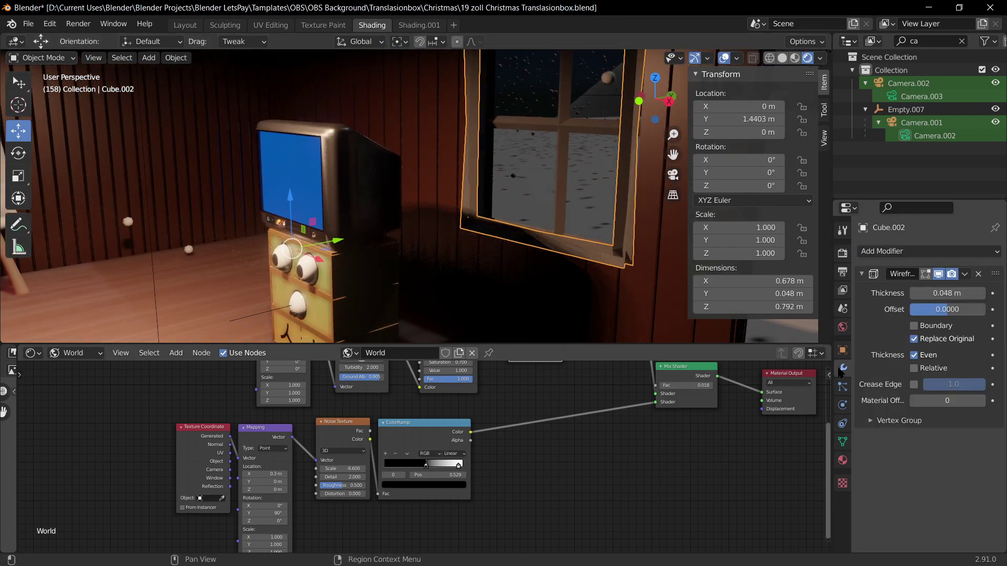
{"action": "left_click_drag", "start_coordinate": [957, 294], "coordinate": [925, 293]}
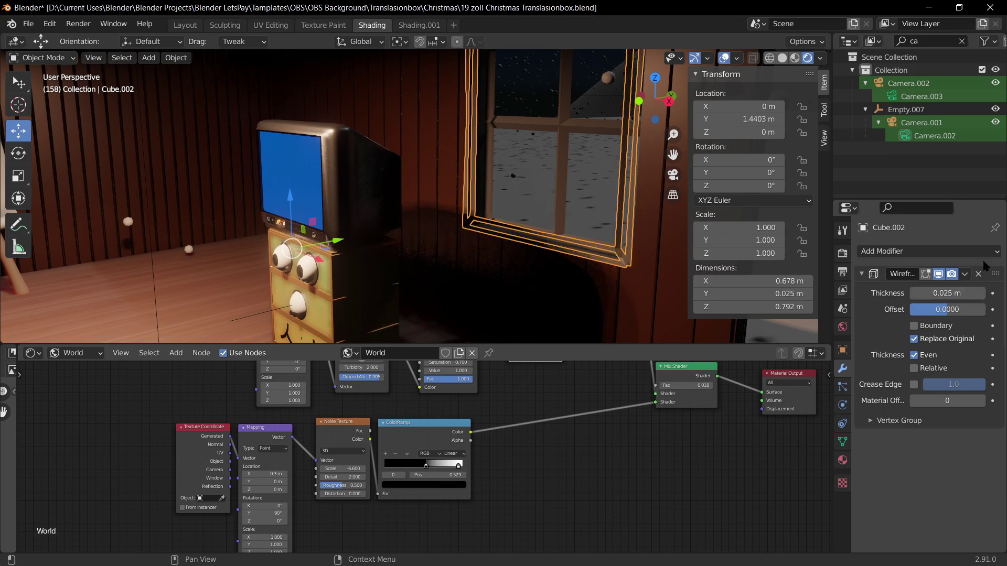
{"action": "left_click", "coordinate": [978, 273]}
Step: Move the copied window frame about 0.0035 m along Y against the wall
{"action": "left_click", "coordinate": [641, 270]}
{"action": "middle_click_drag", "start_coordinate": [640, 271], "coordinate": [612, 271]}
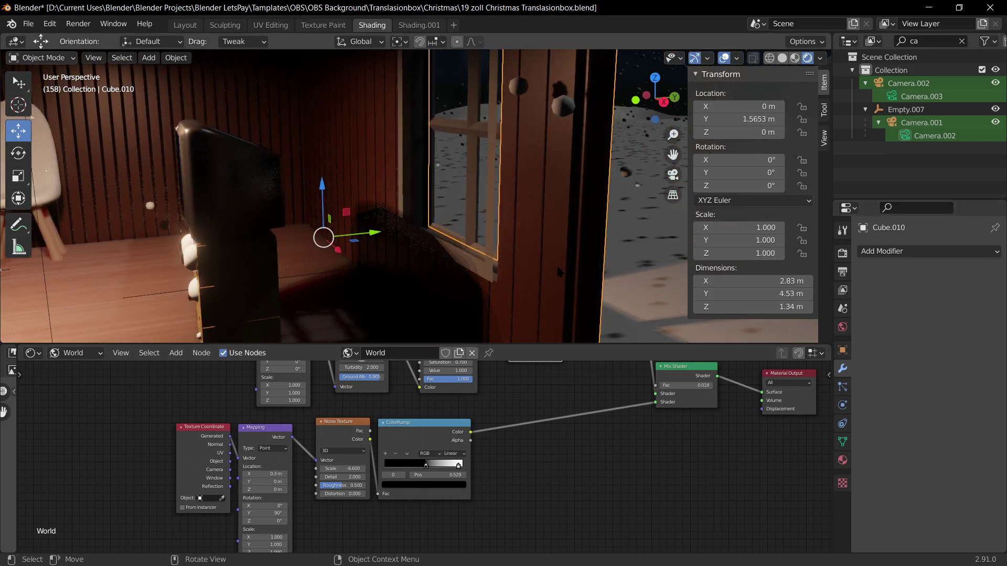
{"action": "left_click", "coordinate": [493, 270]}
{"action": "key", "text": "g"}
{"action": "key", "text": "y"}
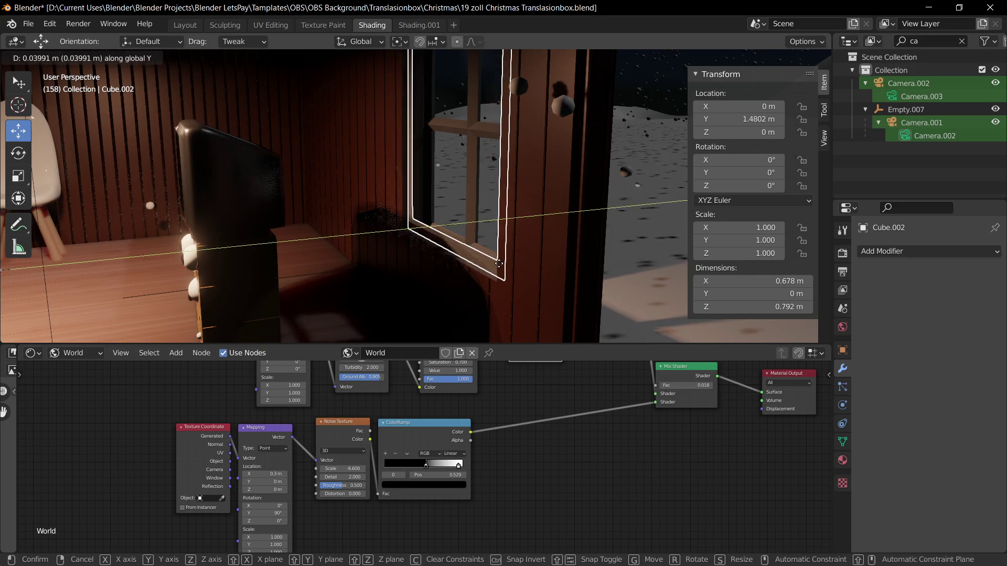
{"action": "left_click", "coordinate": [493, 269]}
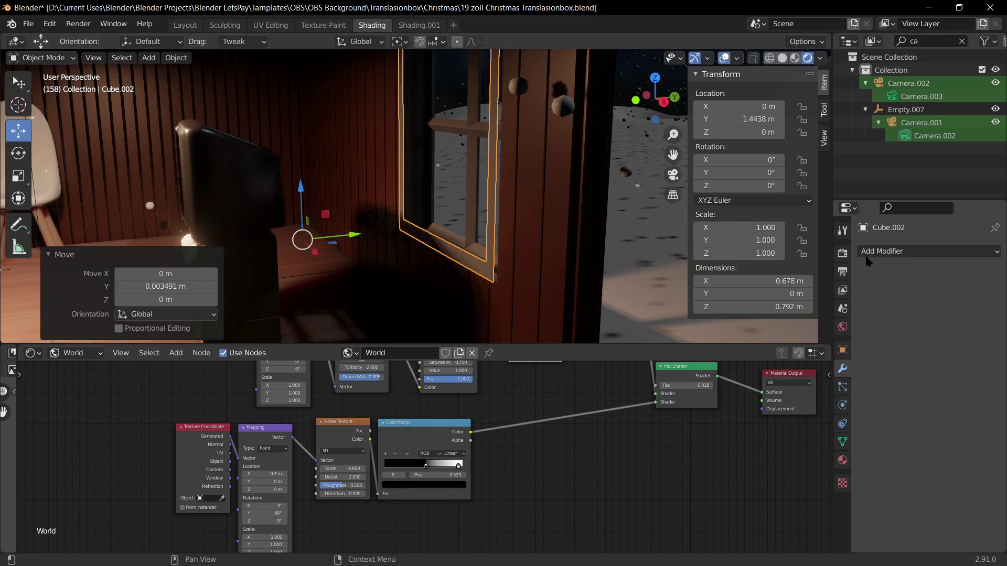
Step: Add a Solidify modifier to the copied window frame and set its thickness to 0 m
{"action": "left_click", "coordinate": [928, 251]}
{"action": "left_click", "coordinate": [748, 464]}
{"action": "mouse_move", "coordinate": [947, 309]}
{"action": "left_mouse_down"}
{"action": "mouse_move", "coordinate": [917, 309]}
{"action": "mouse_move", "coordinate": [933, 309]}
{"action": "left_mouse_up"}
{"action": "middle_click_drag", "start_coordinate": [464, 242], "coordinate": [468, 250]}
{"action": "scroll", "coordinate": [475, 249], "scroll_direction": "down", "scroll_amount": 2}
{"action": "scroll", "coordinate": [477, 253], "scroll_direction": "up", "scroll_amount": 3}
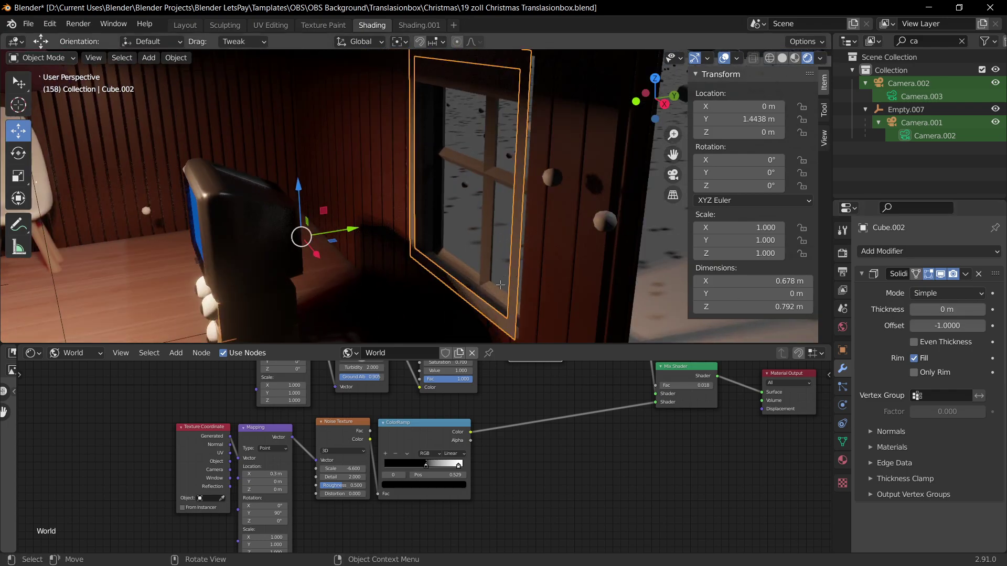
Step: Check the copied window frame's mesh in Edit Mode and delete the whole object
{"action": "key", "text": "Tab"}
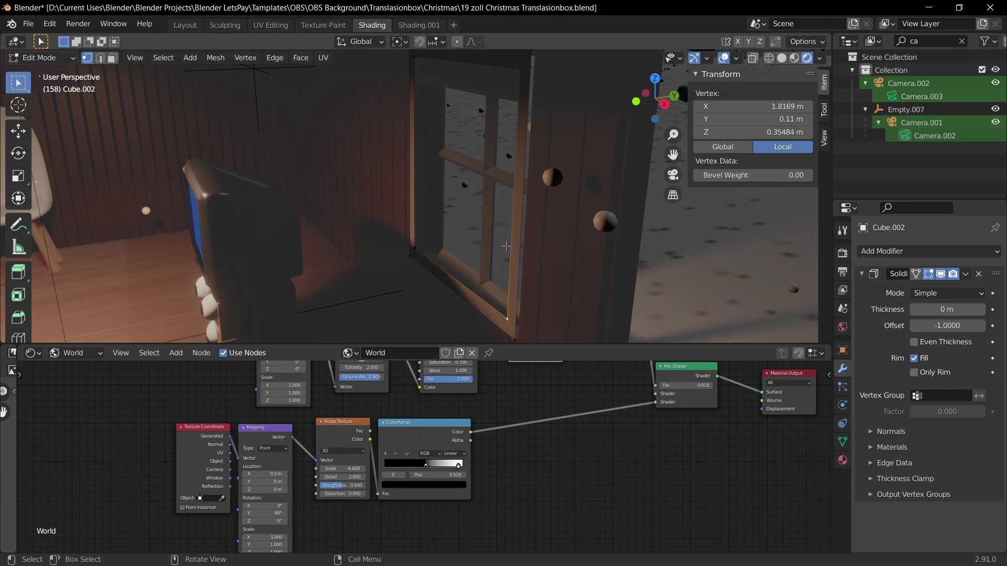
{"action": "key", "text": "Tab"}
{"action": "scroll", "coordinate": [502, 326], "scroll_direction": "down", "scroll_amount": 3}
{"action": "key", "text": "x"}
{"action": "left_click", "coordinate": [420, 285]}
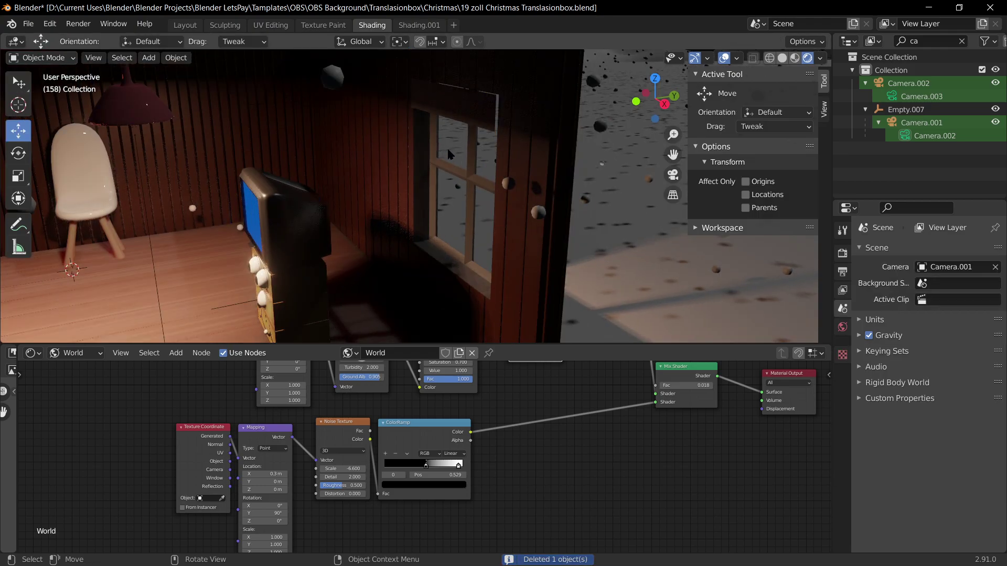
Step: Fill the room wall's window opening with a face from its edge loop and select that face
{"action": "left_click", "coordinate": [461, 112]}
{"action": "key", "text": "Tab"}
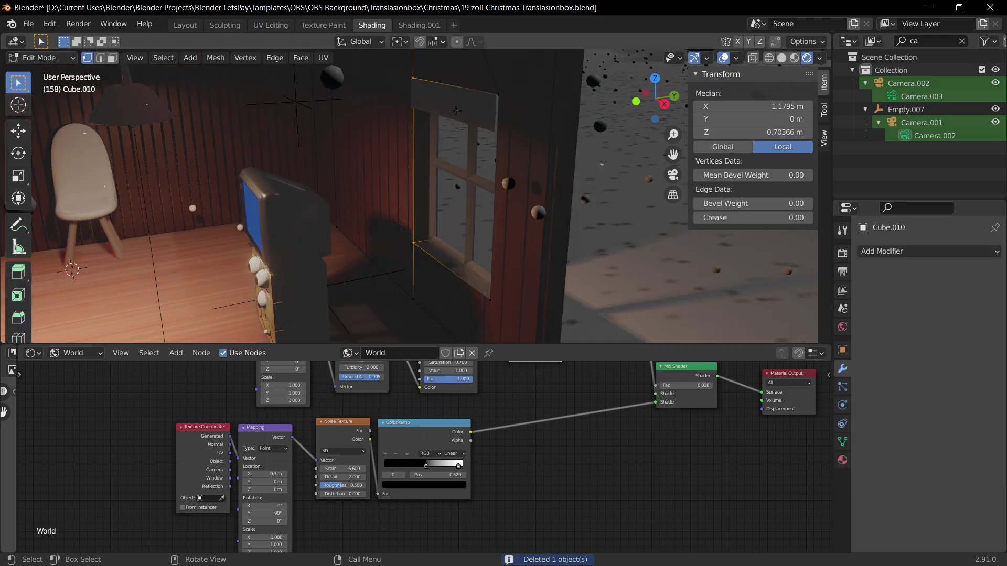
{"action": "left_click", "coordinate": [439, 81]}
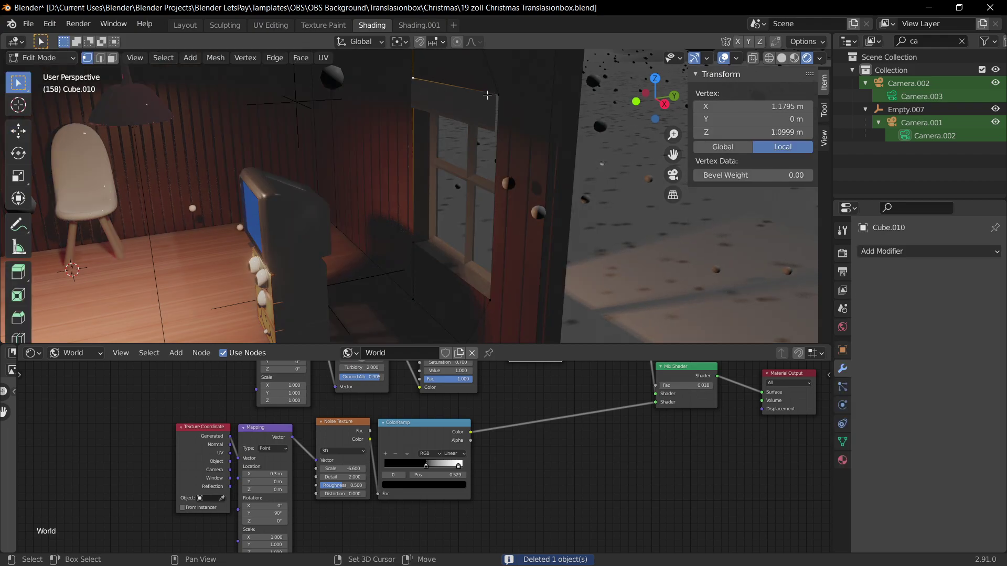
{"action": "left_click", "coordinate": [488, 95], "text": "shift"}
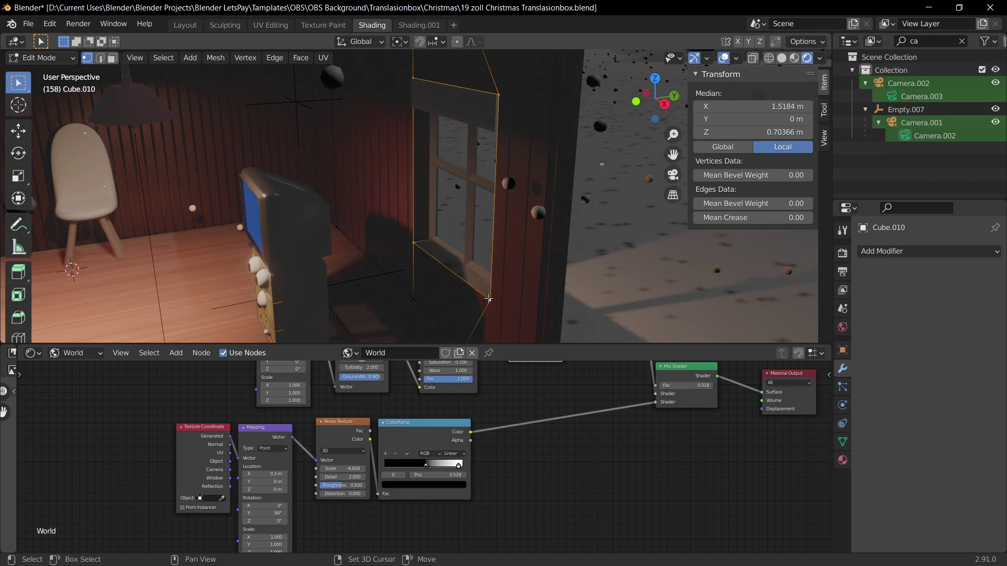
{"action": "key", "text": "f"}
{"action": "left_click", "coordinate": [471, 185]}
{"action": "left_click", "coordinate": [471, 186]}
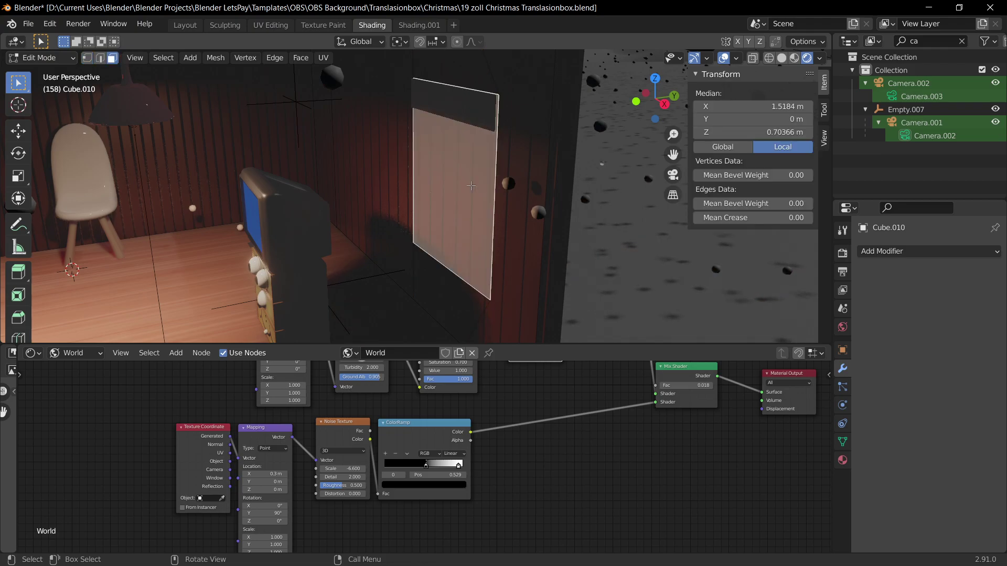
Step: Separate the face filling the window opening from the wall into its own object and return to Object Mode
{"action": "left_click", "coordinate": [842, 460]}
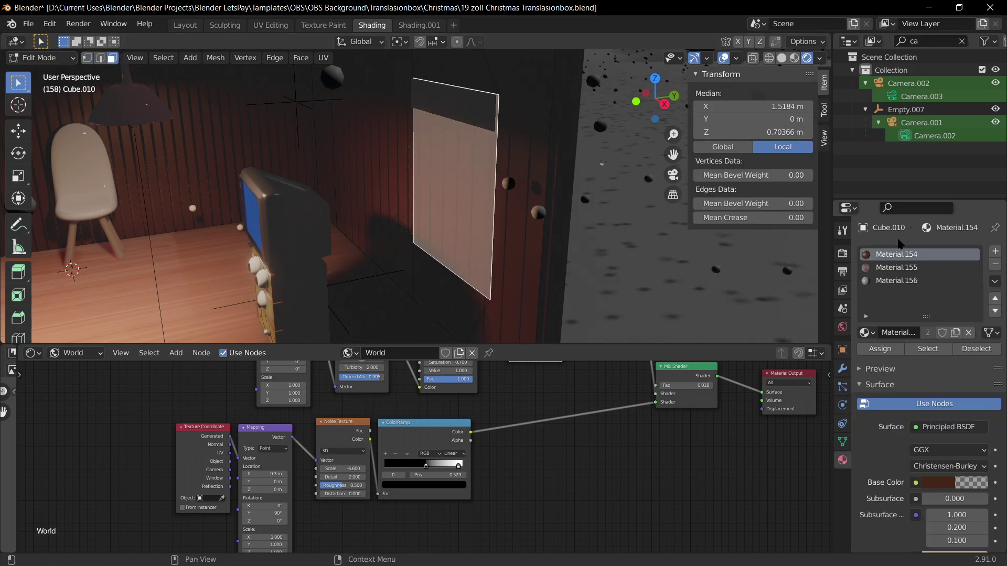
{"action": "left_click", "coordinate": [994, 266]}
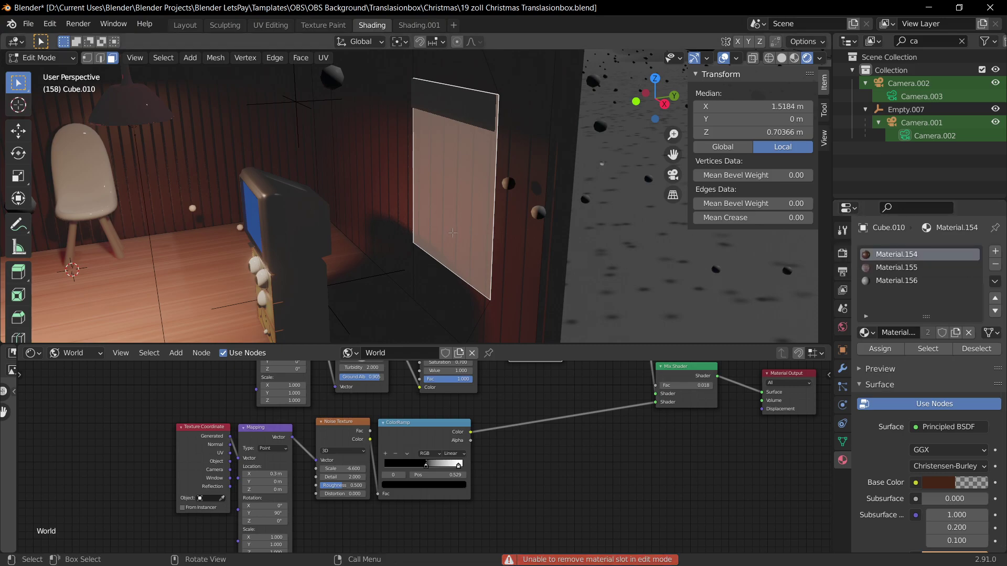
{"action": "left_click", "coordinate": [215, 60]}
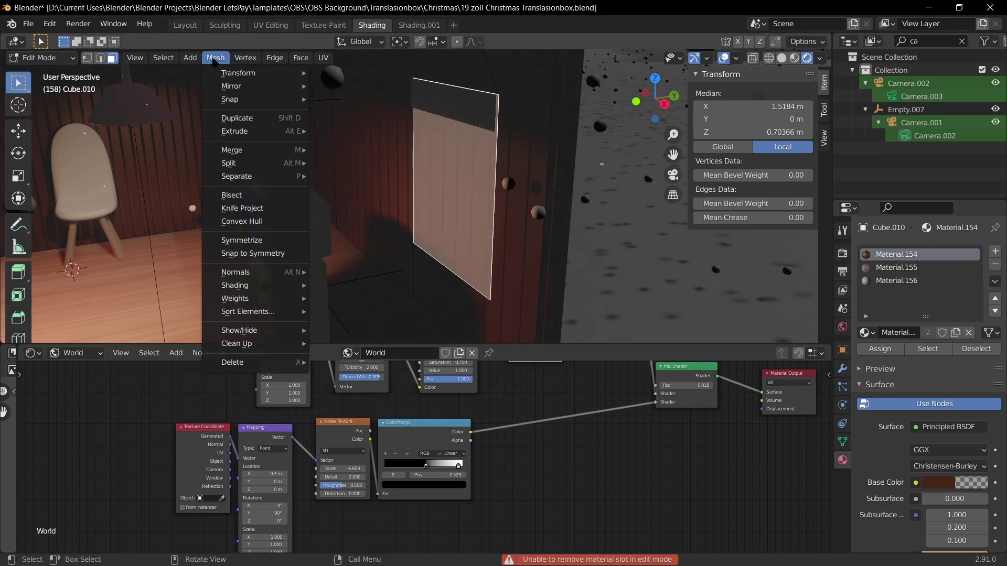
{"action": "mouse_move", "coordinate": [240, 178]}
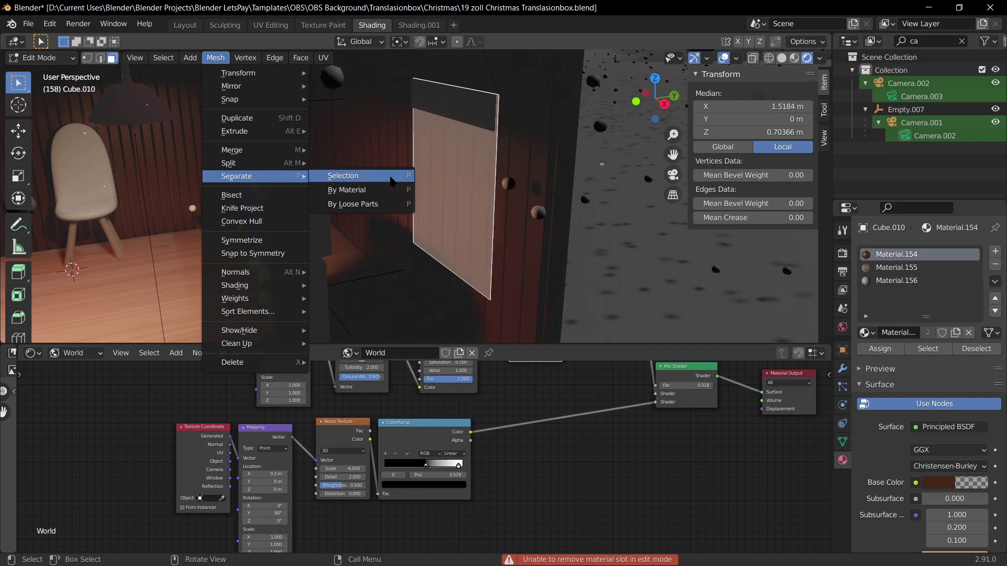
{"action": "left_click", "coordinate": [394, 181]}
{"action": "key", "text": "Tab"}
Step: Remove the first two material slots from the separated window panel, keeping only Material.156
{"action": "left_click", "coordinate": [483, 198]}
{"action": "left_click", "coordinate": [996, 266]}
{"action": "left_click", "coordinate": [997, 266]}
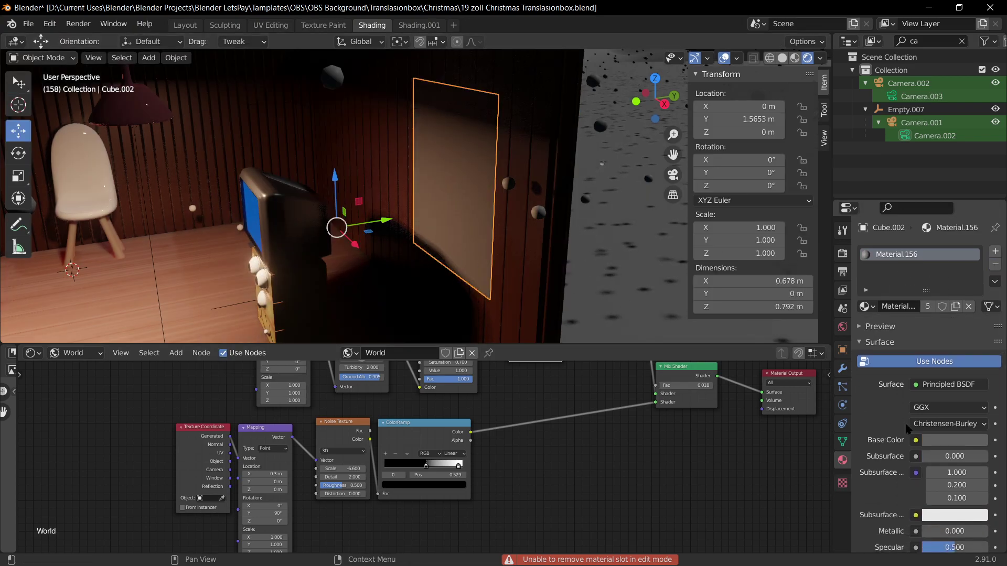
Step: Add a Solidify modifier with a thickness of -0.03 m to the separated window panel
{"action": "left_click", "coordinate": [843, 369]}
{"action": "left_click", "coordinate": [925, 251]}
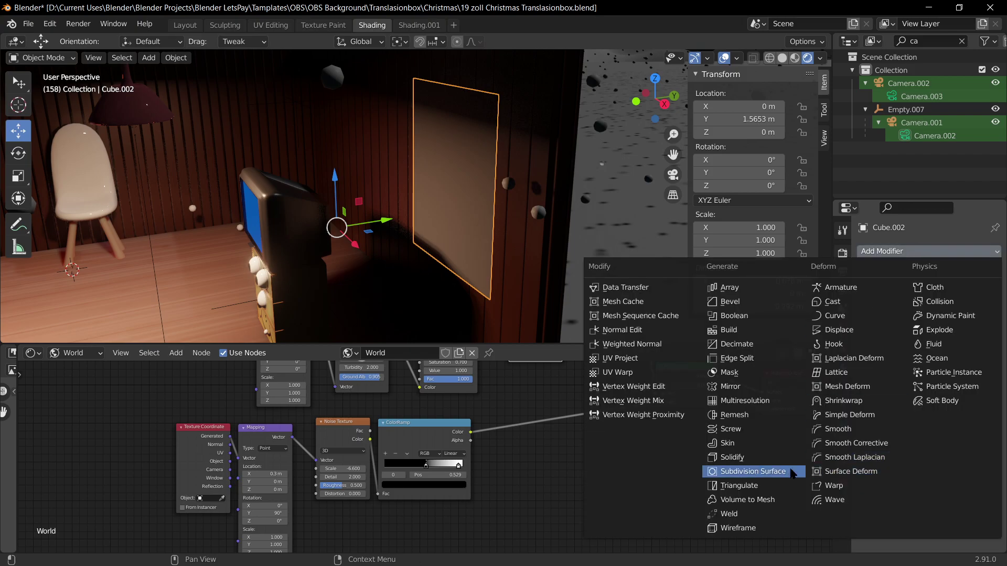
{"action": "left_click", "coordinate": [751, 457]}
{"action": "mouse_move", "coordinate": [946, 310]}
{"action": "left_mouse_down"}
{"action": "mouse_move", "coordinate": [902, 309]}
{"action": "mouse_move", "coordinate": [932, 309]}
{"action": "left_mouse_up"}
{"action": "left_click", "coordinate": [461, 243]}
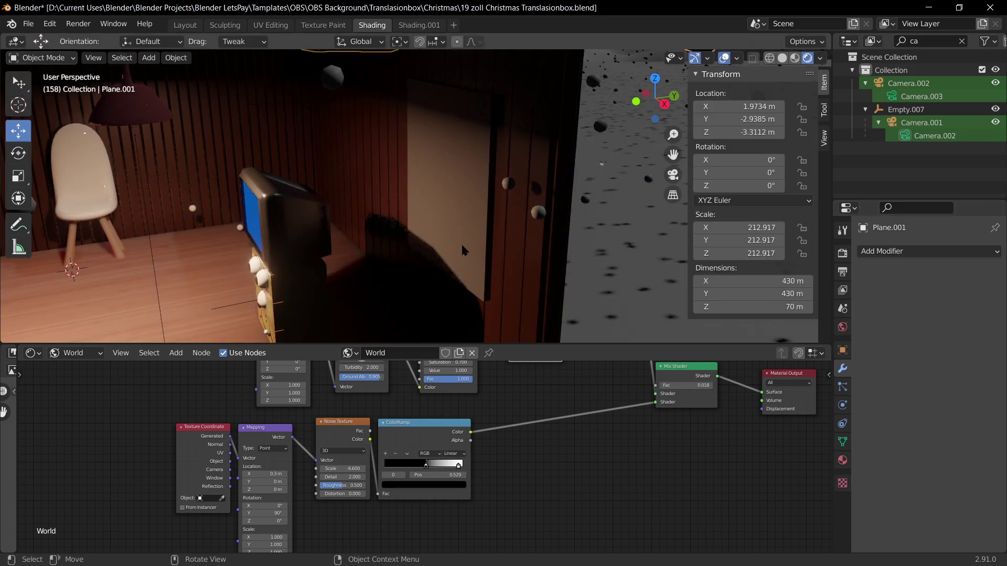
{"action": "key", "text": "Tab"}
{"action": "key", "text": "Tab"}
{"action": "left_click", "coordinate": [457, 252]}
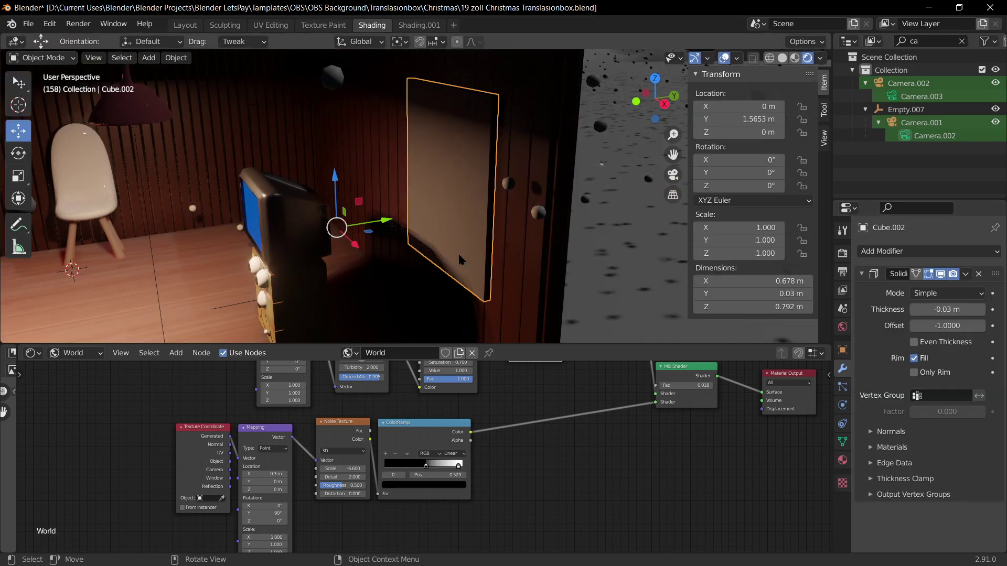
Step: Turn off the Solidify modifier's viewport display and inset the window panel's face to form a border
{"action": "key", "text": "Tab"}
{"action": "left_click", "coordinate": [477, 227]}
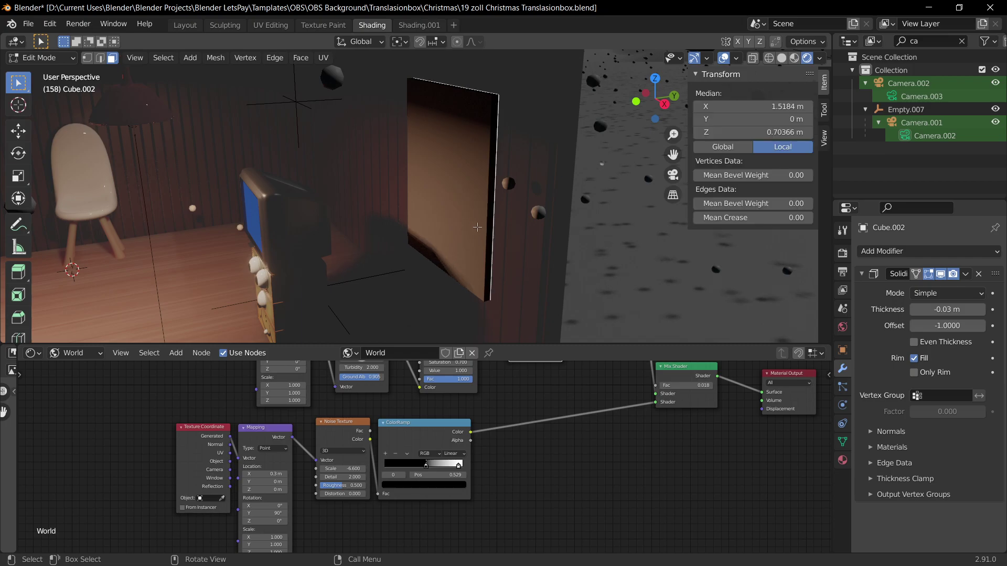
{"action": "middle_click_drag", "start_coordinate": [477, 227], "coordinate": [451, 233]}
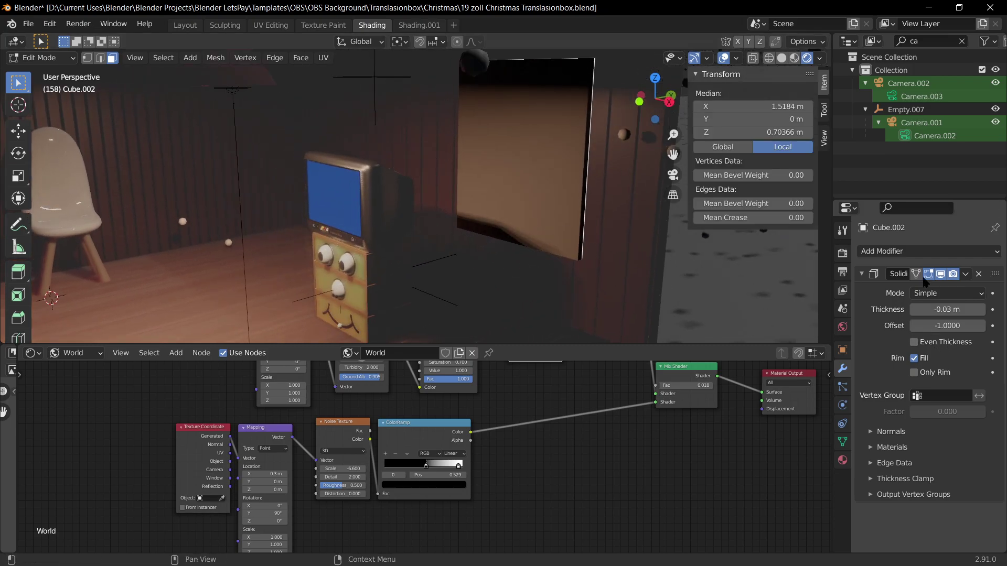
{"action": "left_click", "coordinate": [941, 273]}
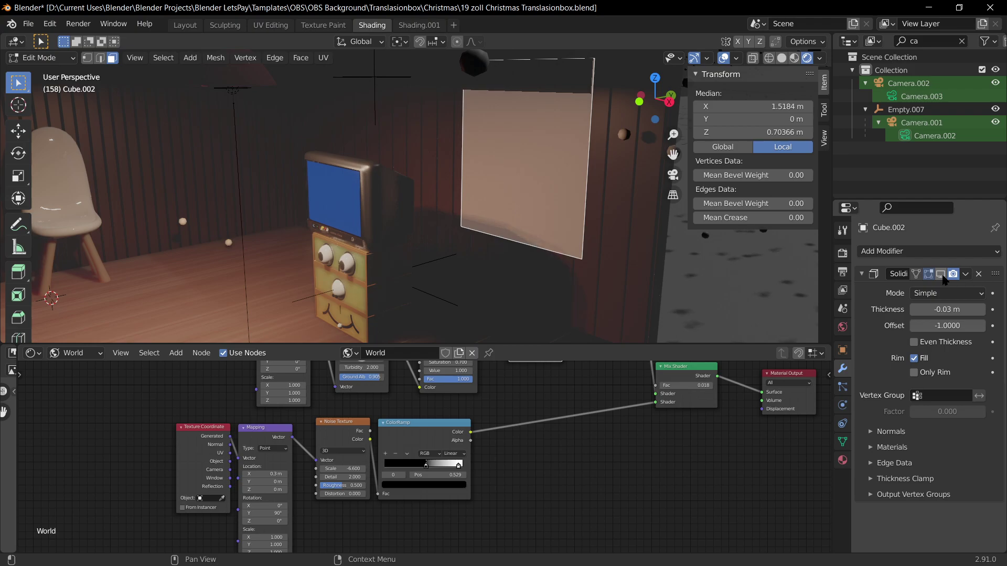
{"action": "left_click", "coordinate": [681, 294]}
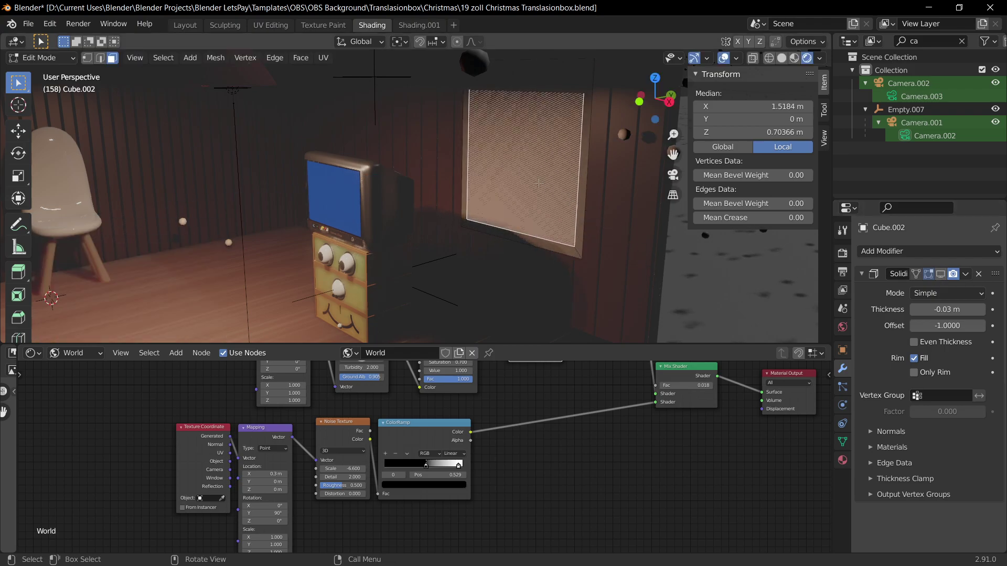
Step: Try deleting the window panel's inner face in Edit Mode and undo the deletion
{"action": "key", "text": "x"}
{"action": "left_click", "coordinate": [517, 139]}
{"action": "left_click", "coordinate": [536, 174]}
{"action": "key", "text": "x"}
{"action": "key", "text": "Escape"}
{"action": "key", "text": "x"}
{"action": "left_click", "coordinate": [526, 179]}
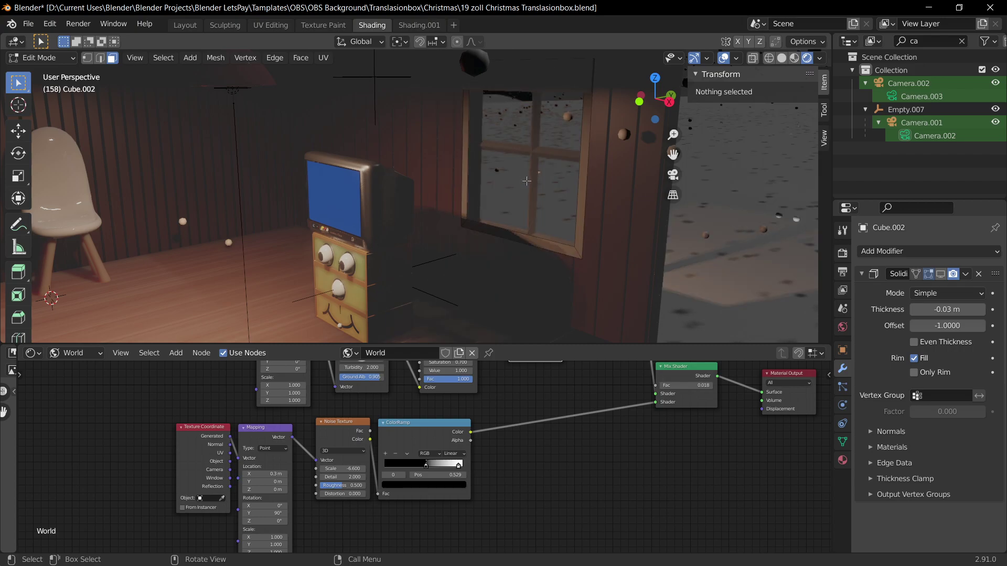
{"action": "key", "text": "ctrl+z"}
Step: Delete the face inside the window panel's inset border and return to Object Mode
{"action": "key", "text": "x"}
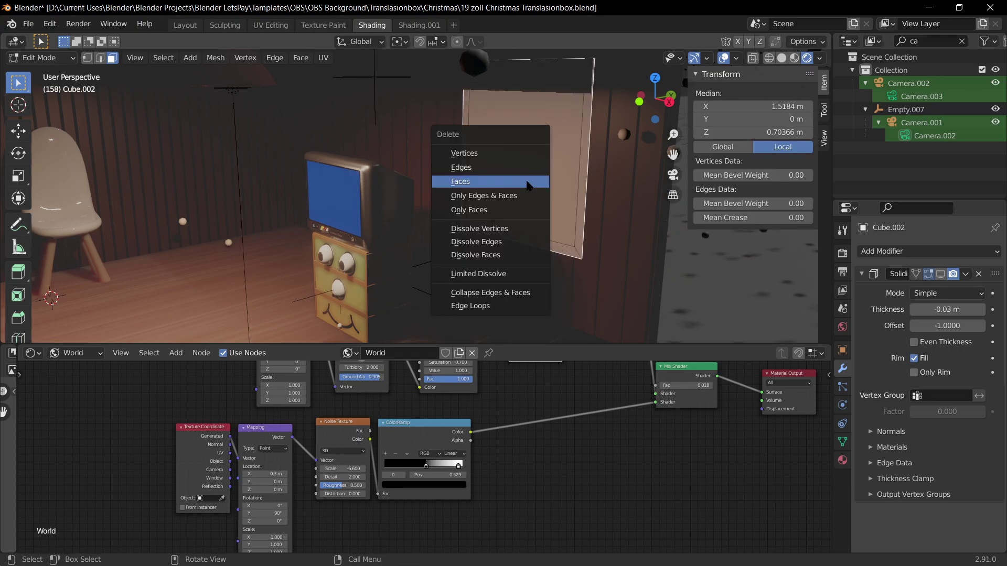
{"action": "left_click", "coordinate": [519, 191]}
{"action": "key", "text": "Tab"}
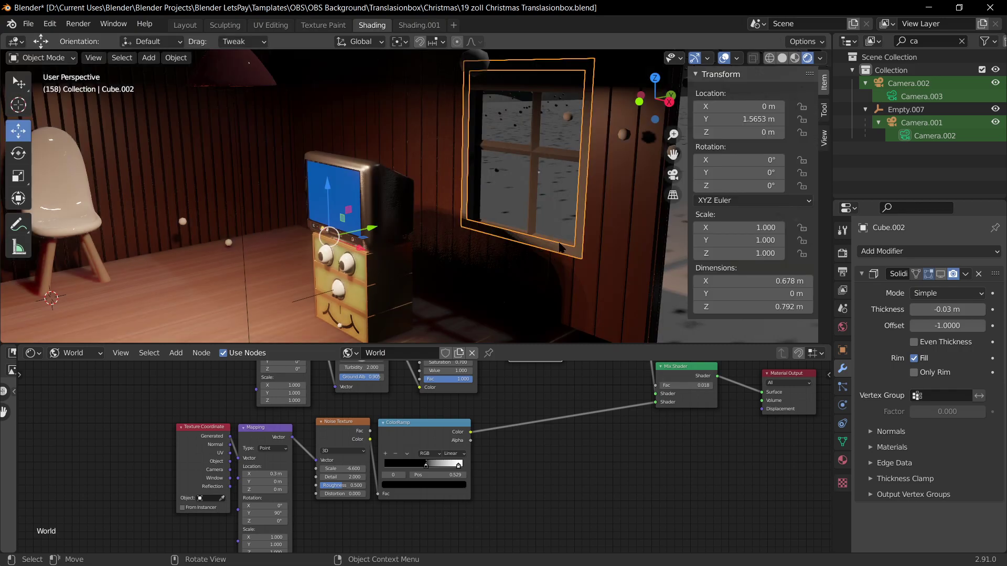
{"action": "key", "text": "Tab"}
{"action": "key", "text": "Tab"}
{"action": "left_click", "coordinate": [572, 258]}
{"action": "key", "text": "g"}
{"action": "right_click", "coordinate": [566, 258]}
{"action": "left_click", "coordinate": [565, 257]}
{"action": "key", "text": "g"}
{"action": "key", "text": "Escape"}
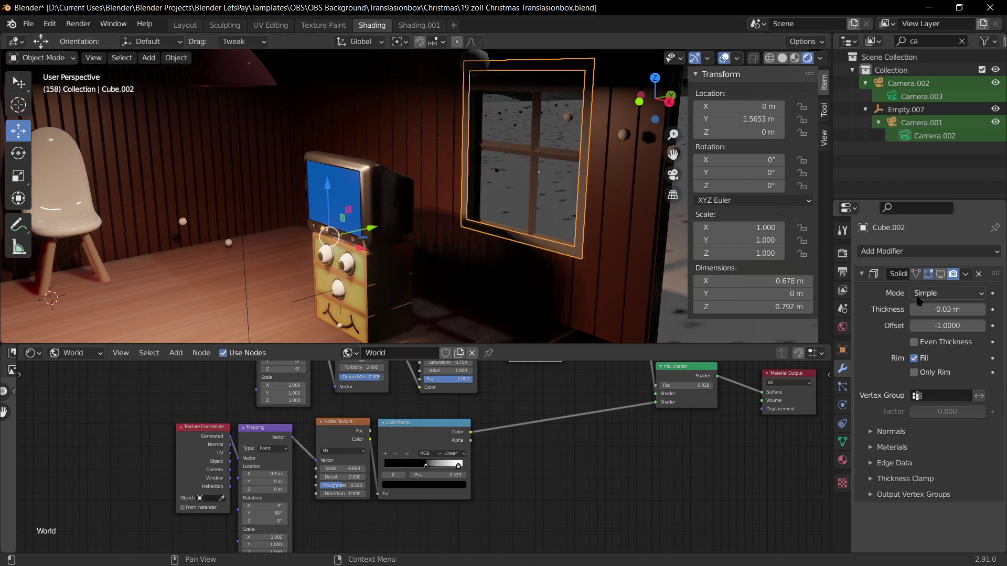
Step: Re-enable the viewport display of the window trim's Solidify modifier and save the file
{"action": "key", "text": "ctrl+s"}
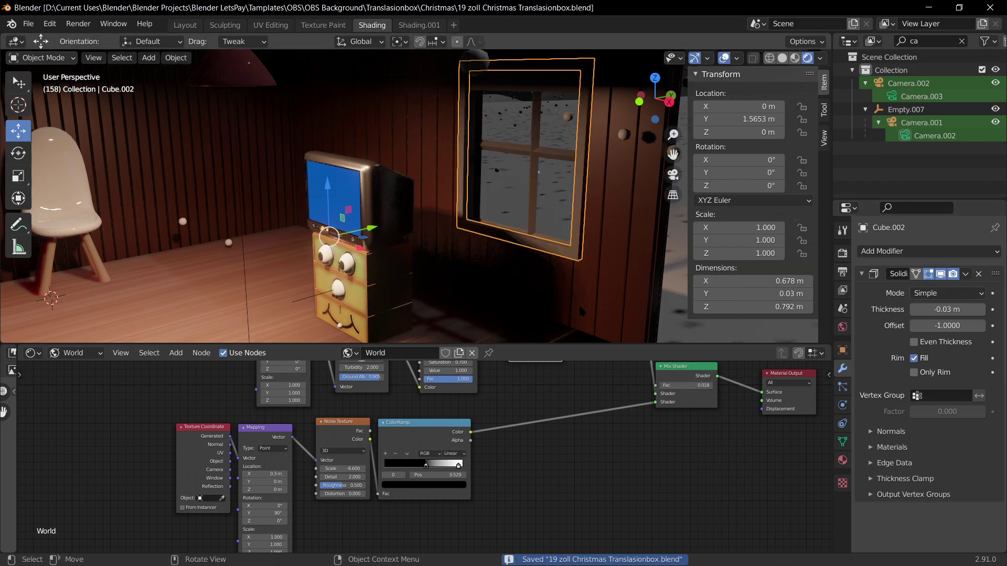
{"action": "left_click", "coordinate": [579, 303]}
{"action": "key", "text": "ctrl+s"}
{"action": "middle_click_drag", "start_coordinate": [581, 277], "coordinate": [548, 239]}
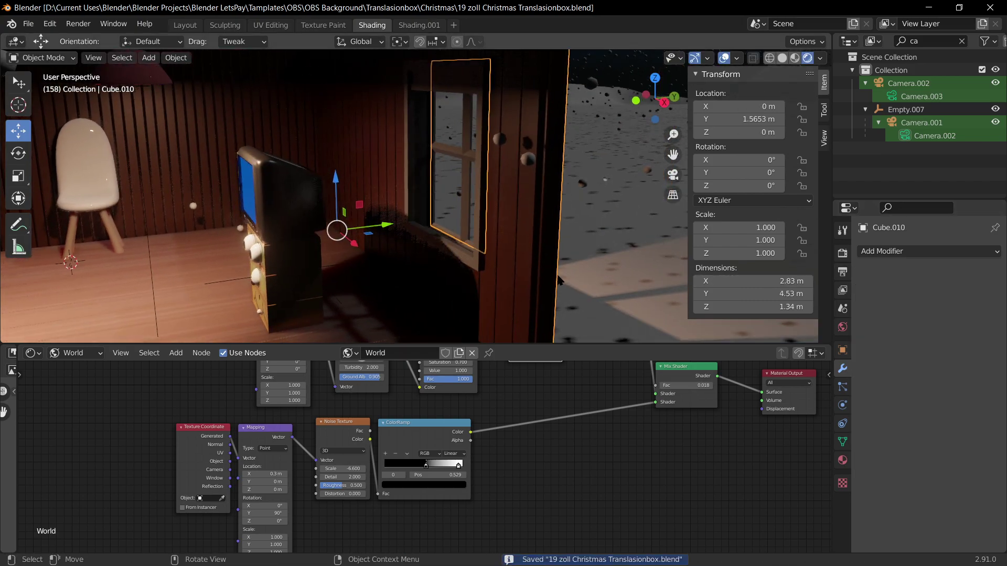
Step: Raise the hanging lamp about 0.14 m along the global Z axis while checking the camera view
{"action": "key", "text": "KP_0"}
{"action": "left_click", "coordinate": [604, 236]}
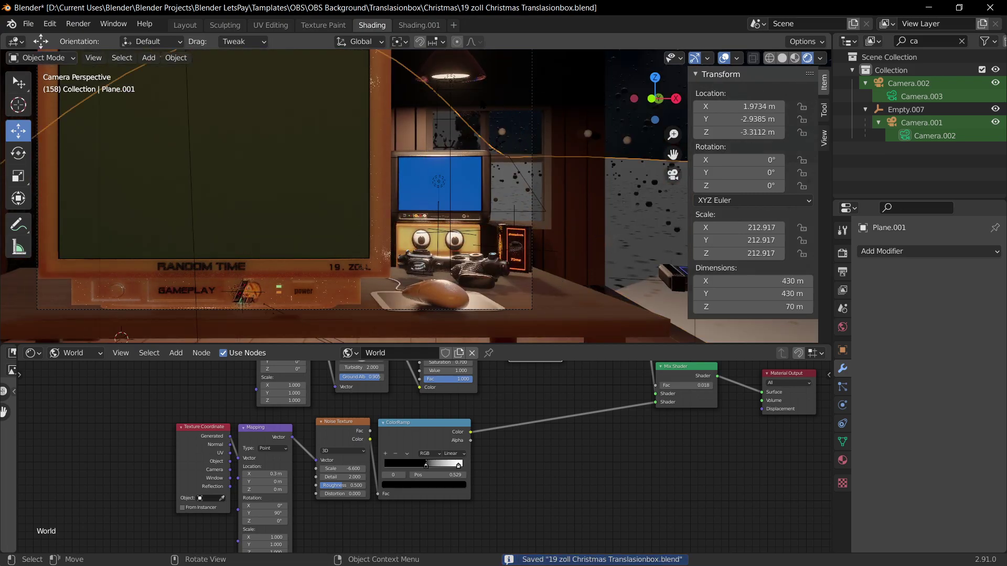
{"action": "left_click", "coordinate": [457, 69]}
{"action": "key", "text": "g"}
{"action": "key", "text": "z"}
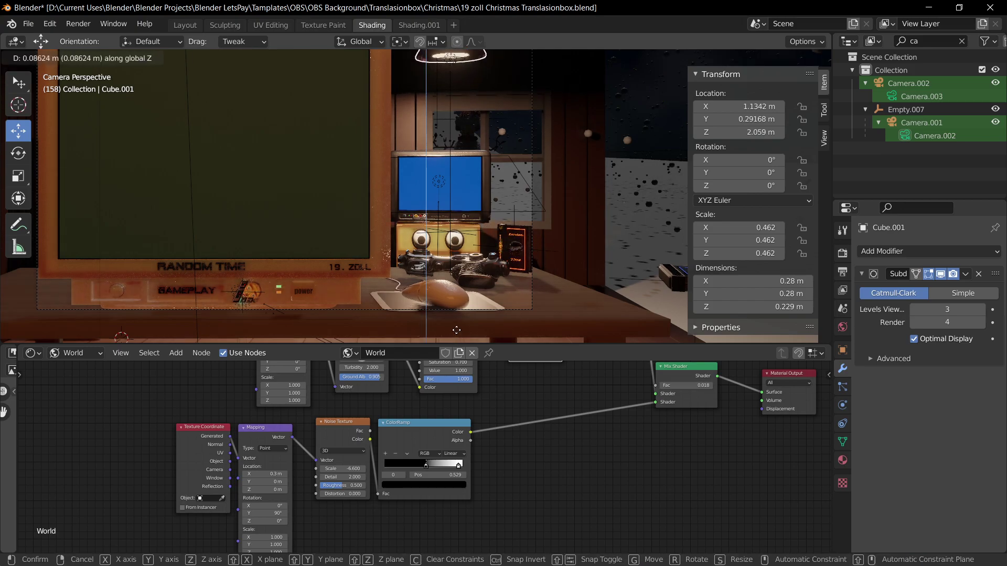
{"action": "left_click", "coordinate": [527, 139]}
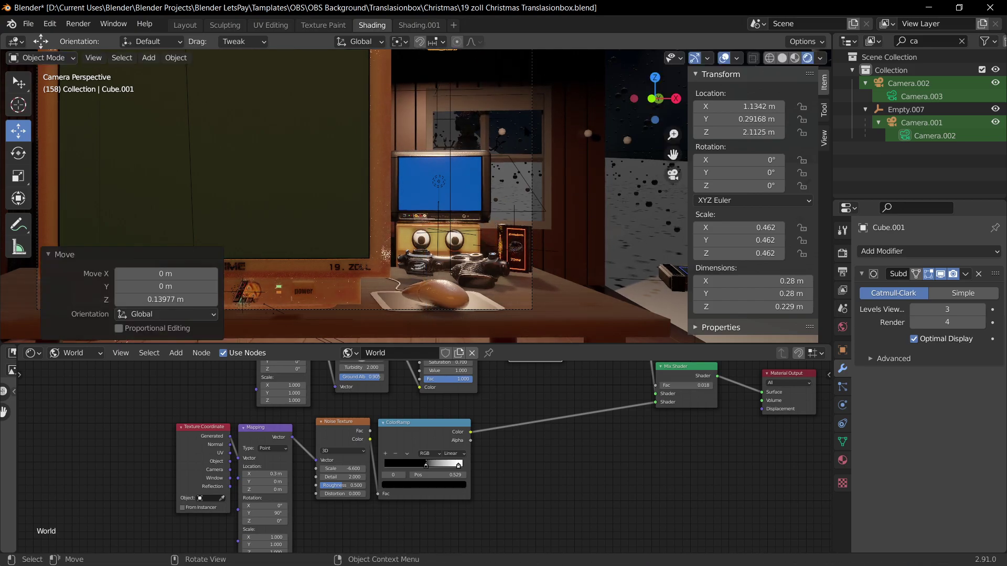
Step: Try removing Material.155 from the strip above the window and undo the removal
{"action": "left_click", "coordinate": [516, 108]}
{"action": "left_click", "coordinate": [840, 459]}
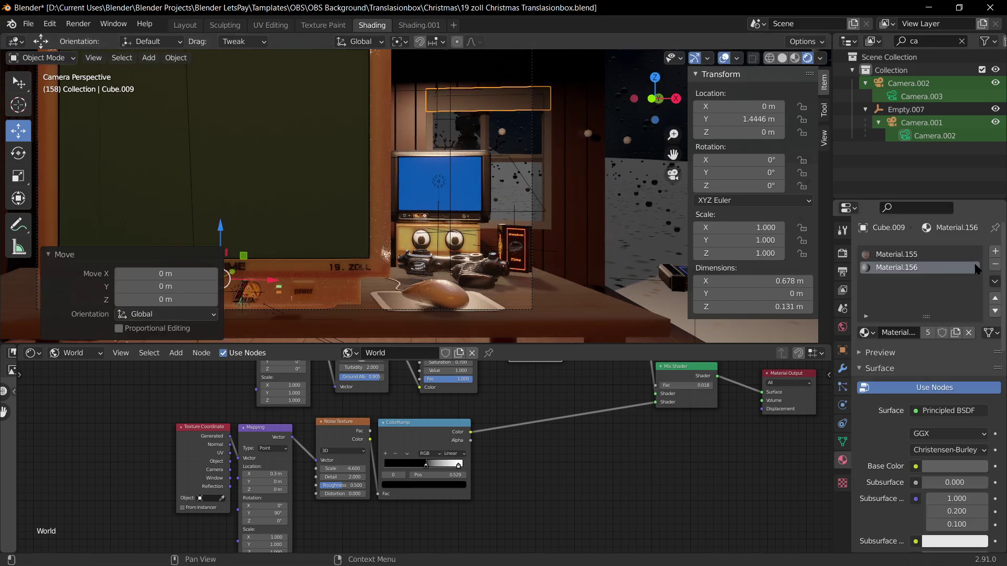
{"action": "left_click", "coordinate": [960, 256]}
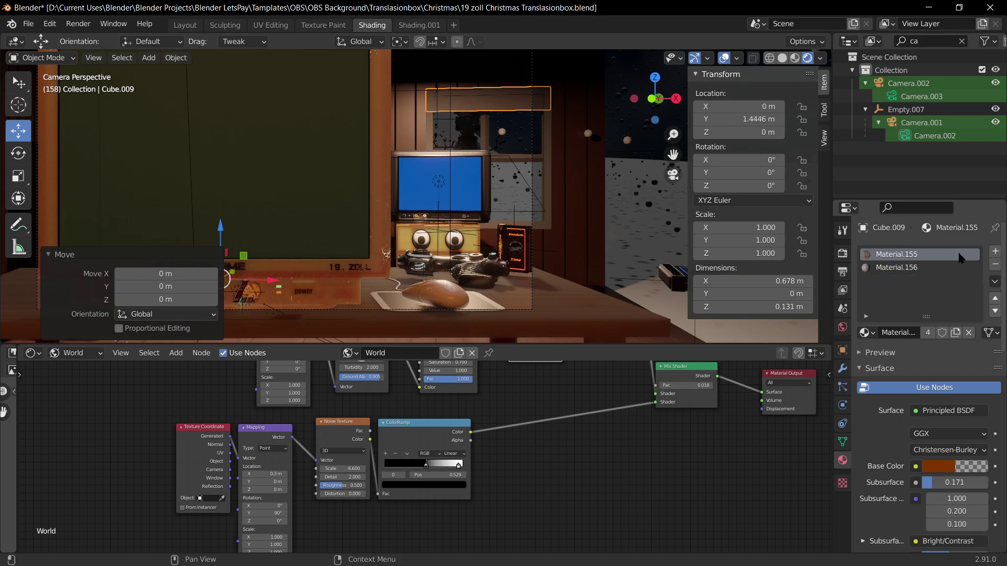
{"action": "left_click", "coordinate": [996, 267]}
{"action": "key", "text": "ctrl+z"}
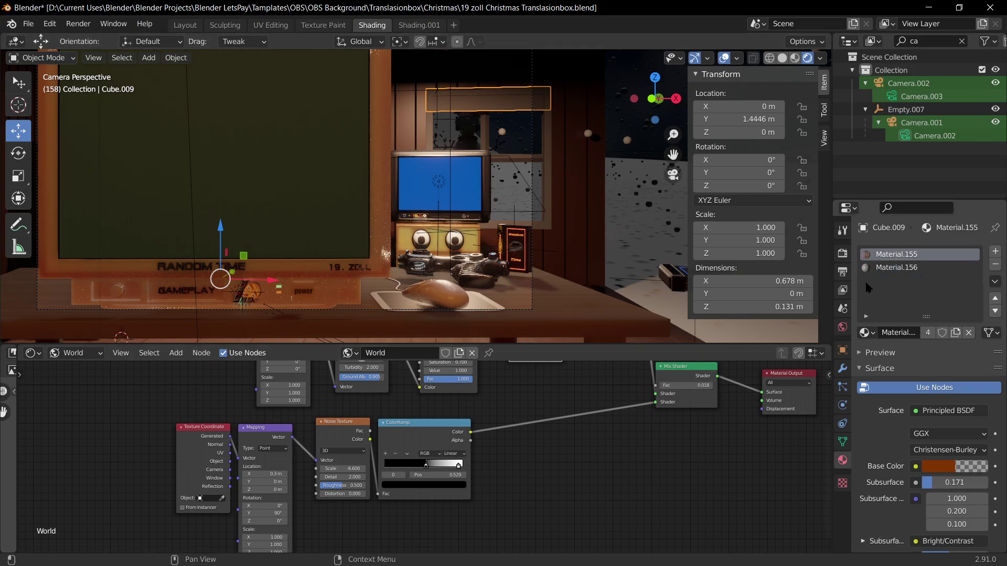
{"action": "key", "text": "Tab"}
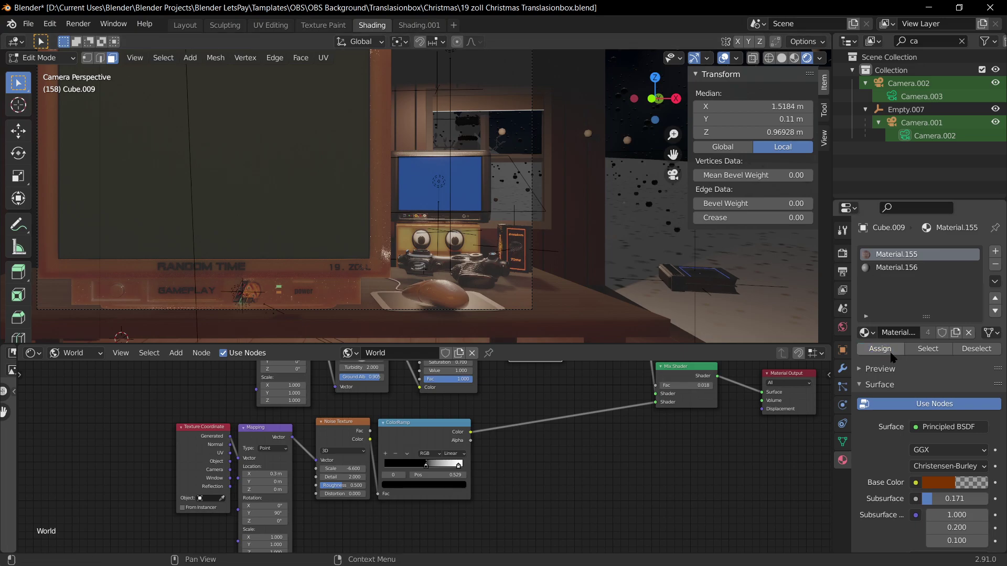
{"action": "key", "text": "Tab"}
{"action": "left_click", "coordinate": [609, 253]}
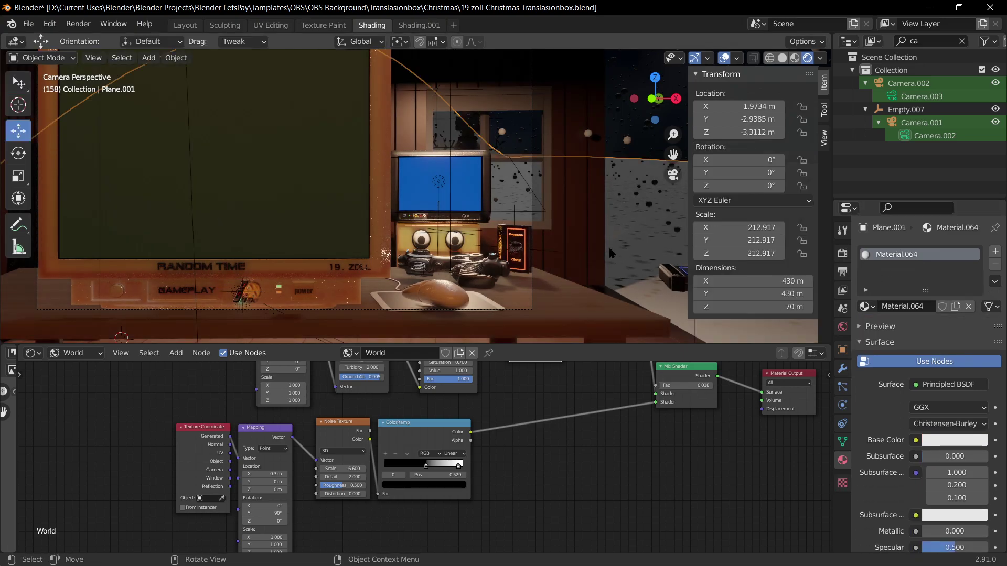
Step: Assign Material.156 to the face of the strip above the window in Edit Mode
{"action": "left_click", "coordinate": [511, 105]}
{"action": "key", "text": "Tab"}
{"action": "left_click", "coordinate": [889, 270]}
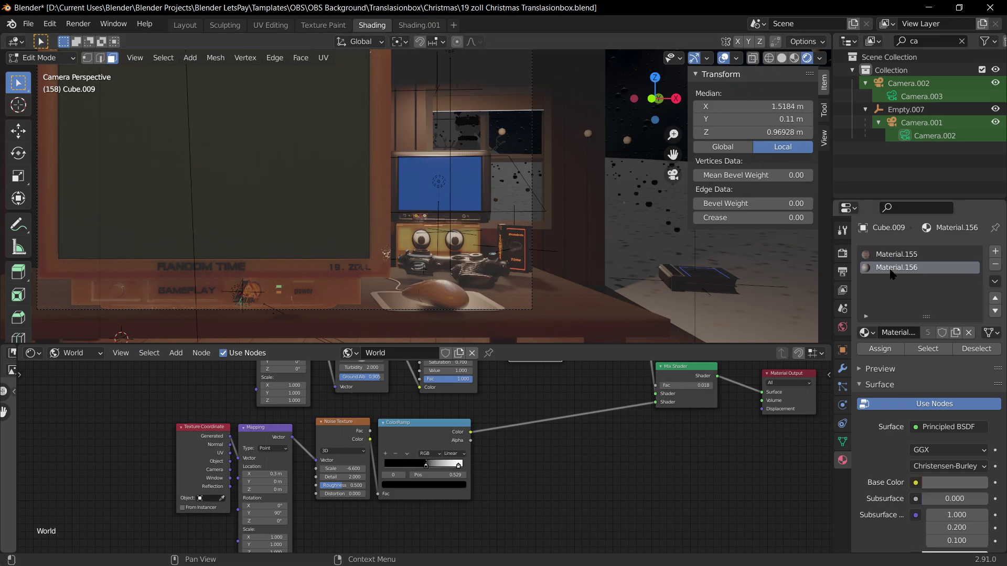
{"action": "left_click", "coordinate": [881, 351]}
{"action": "key", "text": "Tab"}
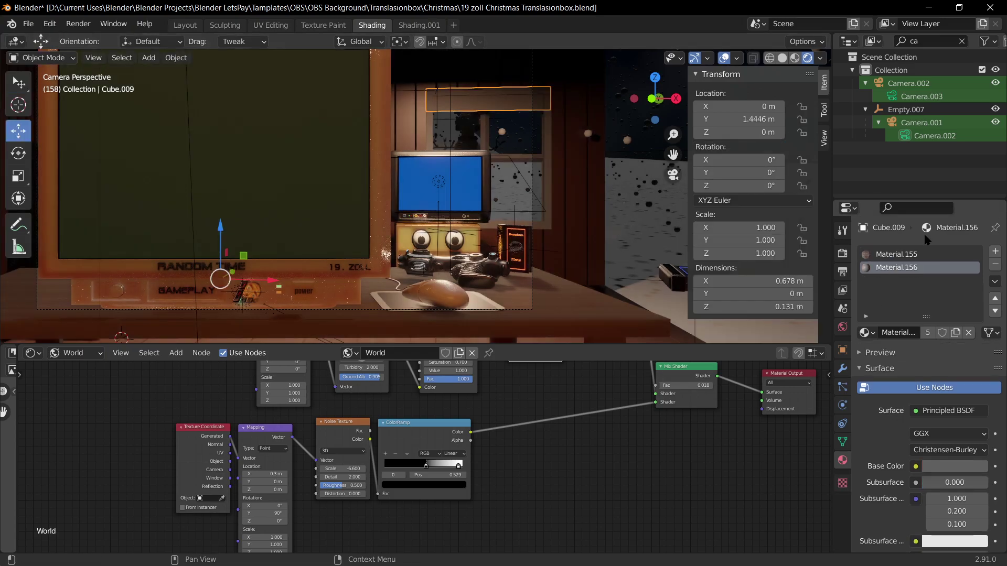
Step: Remove the Material.155 slot from the strip above the window, leaving its position and base color as they are
{"action": "left_click", "coordinate": [914, 255]}
{"action": "left_click", "coordinate": [505, 108]}
{"action": "key", "text": "g"}
{"action": "right_click", "coordinate": [519, 127]}
{"action": "left_click", "coordinate": [519, 104]}
{"action": "key", "text": "g"}
{"action": "right_click", "coordinate": [506, 142]}
{"action": "left_click", "coordinate": [957, 442]}
{"action": "left_click_drag", "start_coordinate": [979, 314], "coordinate": [978, 253]}
{"action": "key", "text": "Escape"}
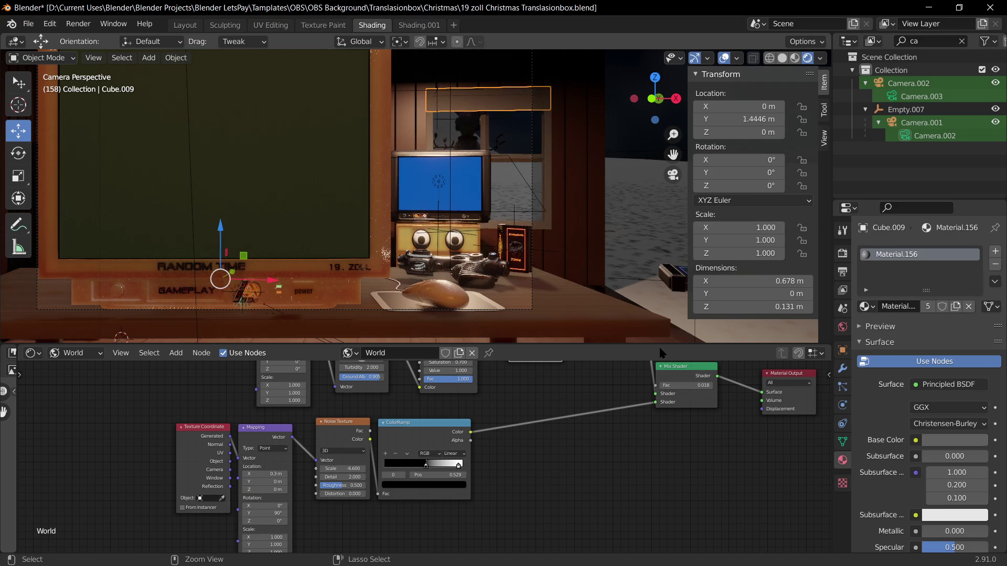
Step: Give the strip above the window its own copy of Material.156 with a black base color, and save the file
{"action": "left_click", "coordinate": [927, 307]}
{"action": "left_click", "coordinate": [956, 440]}
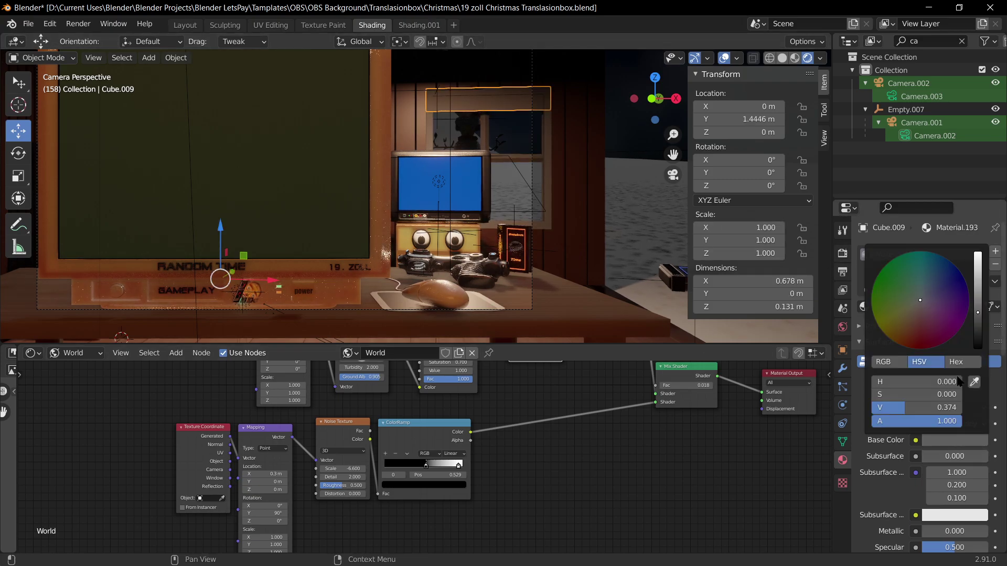
{"action": "left_click_drag", "start_coordinate": [981, 309], "coordinate": [979, 350]}
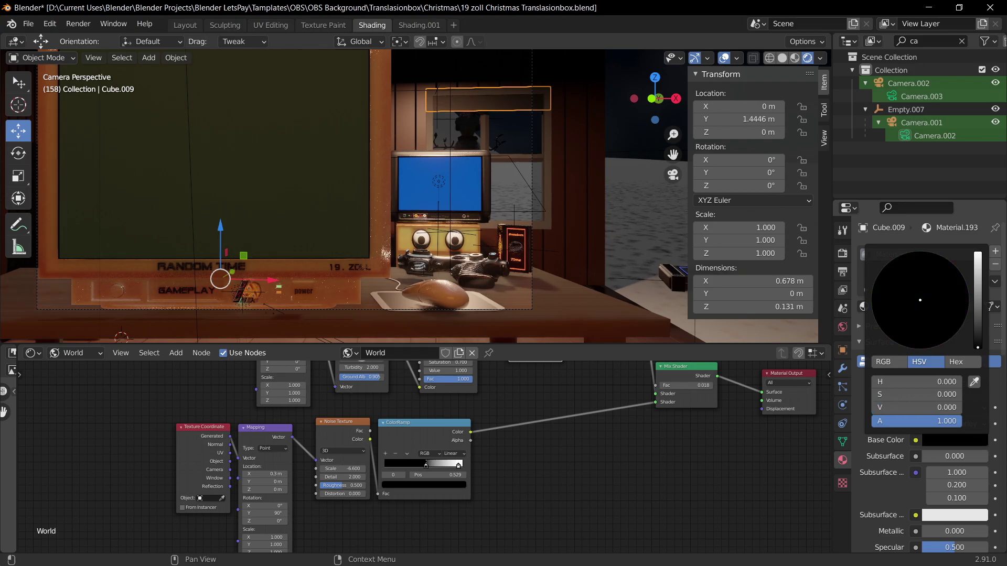
{"action": "left_click", "coordinate": [610, 182]}
{"action": "left_click", "coordinate": [469, 102]}
{"action": "left_click", "coordinate": [470, 105]}
{"action": "key", "text": "ctrl+s"}
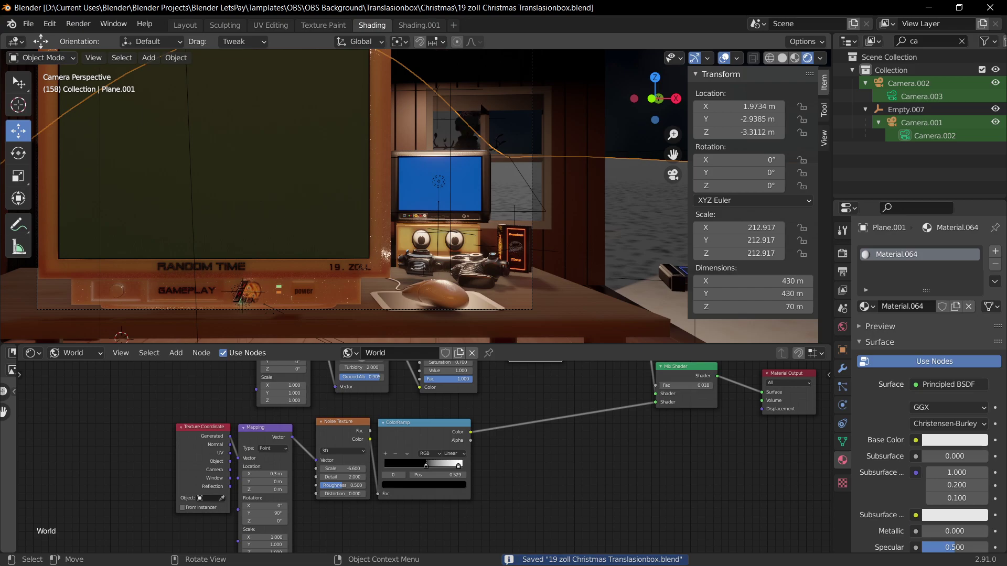
{"action": "left_click", "coordinate": [483, 109]}
{"action": "key", "text": "ctrl+s"}
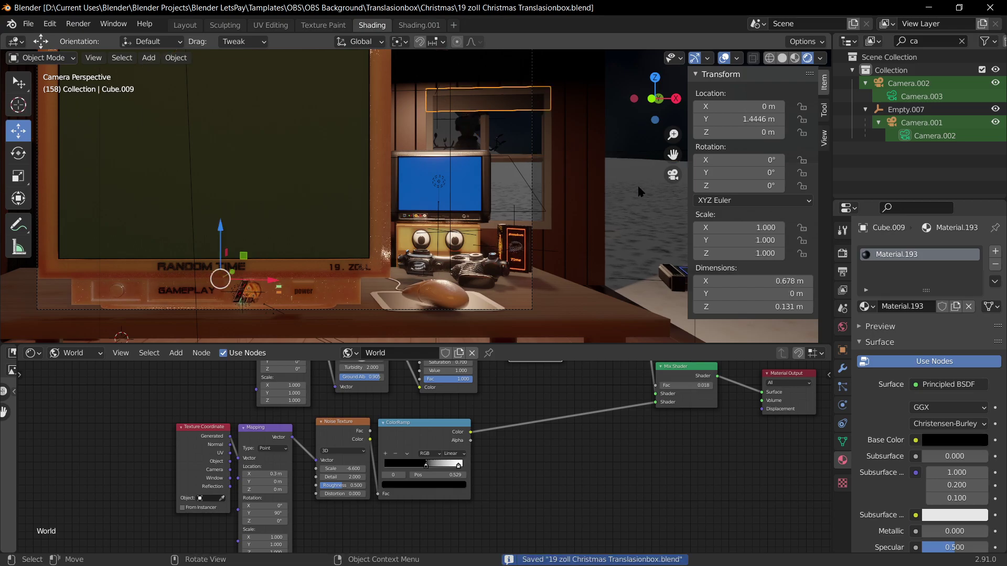
Step: Delete the small 200 mW area light in front of the television and save the file
{"action": "left_click", "coordinate": [443, 184]}
{"action": "key", "text": "g"}
{"action": "key", "text": "Escape"}
{"action": "key", "text": "x"}
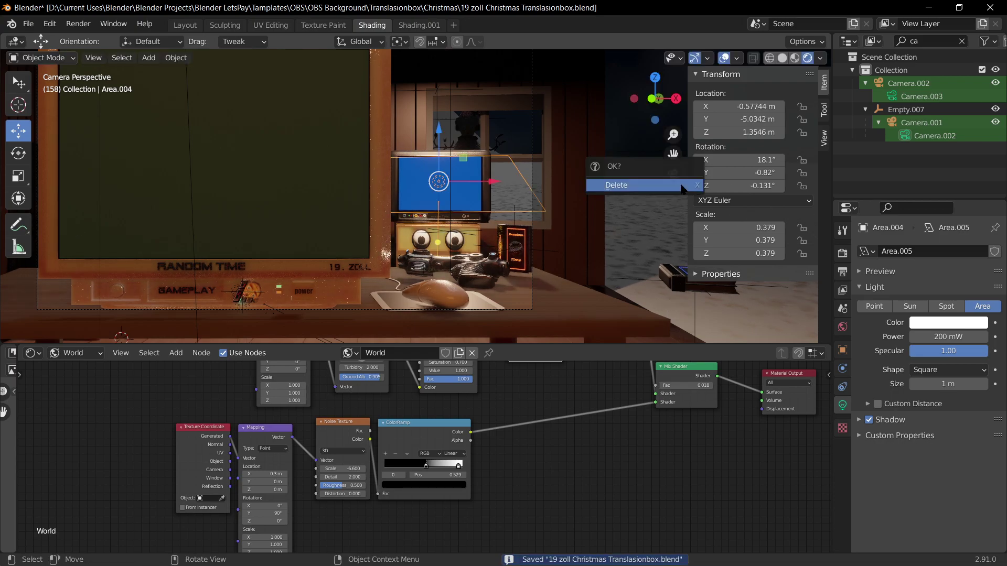
{"action": "left_click", "coordinate": [682, 186]}
{"action": "middle_click_drag", "start_coordinate": [568, 231], "coordinate": [521, 218]}
{"action": "key", "text": "ctrl+s"}
Step: Examine the room's lighting and the desk from several angles and through the camera
{"action": "scroll", "coordinate": [459, 186], "scroll_direction": "down", "scroll_amount": 4}
{"action": "middle_click_drag", "start_coordinate": [460, 187], "coordinate": [488, 247]}
{"action": "key", "text": "ctrl+s"}
{"action": "middle_click_drag", "start_coordinate": [557, 254], "coordinate": [435, 235]}
{"action": "middle_click_drag", "start_coordinate": [603, 233], "coordinate": [587, 249]}
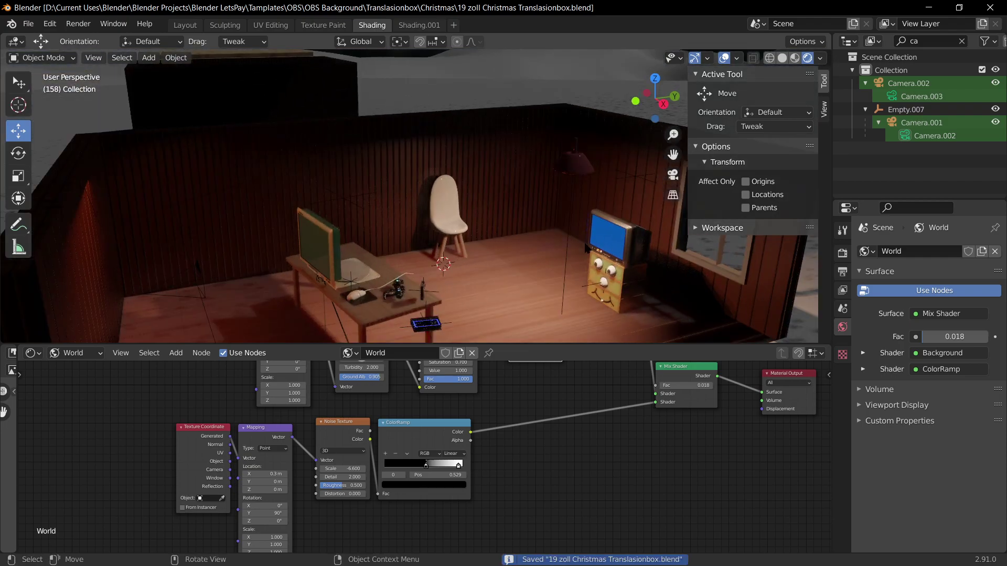
{"action": "key", "text": "KP_0"}
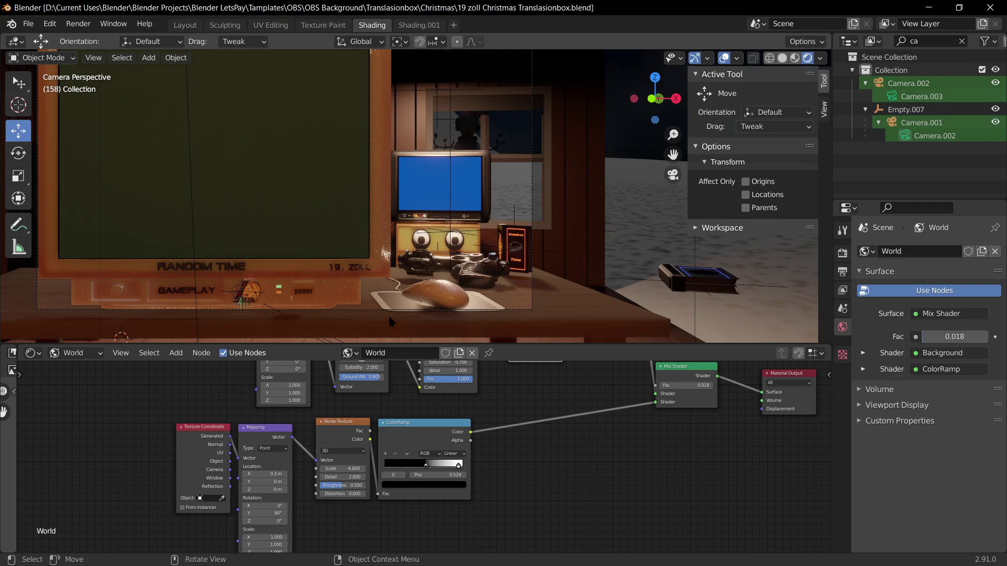
{"action": "middle_click_drag", "start_coordinate": [489, 287], "coordinate": [534, 277], "text": "shift"}
{"action": "left_click", "coordinate": [525, 245]}
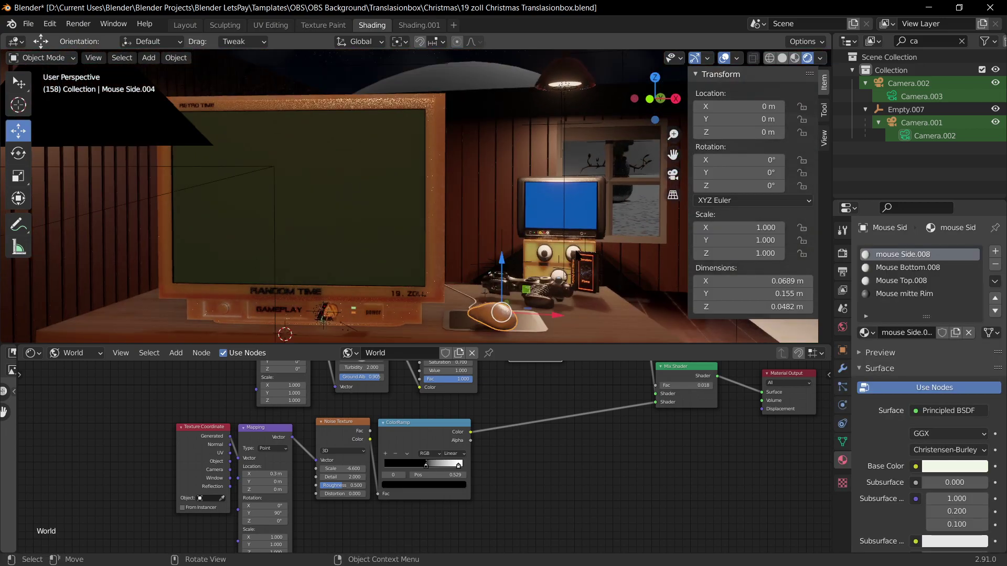
{"action": "scroll", "coordinate": [525, 278], "scroll_direction": "down", "scroll_amount": 4}
{"action": "middle_click_drag", "start_coordinate": [436, 301], "coordinate": [474, 257], "text": "shift"}
{"action": "scroll", "coordinate": [372, 255], "scroll_direction": "up", "scroll_amount": 3}
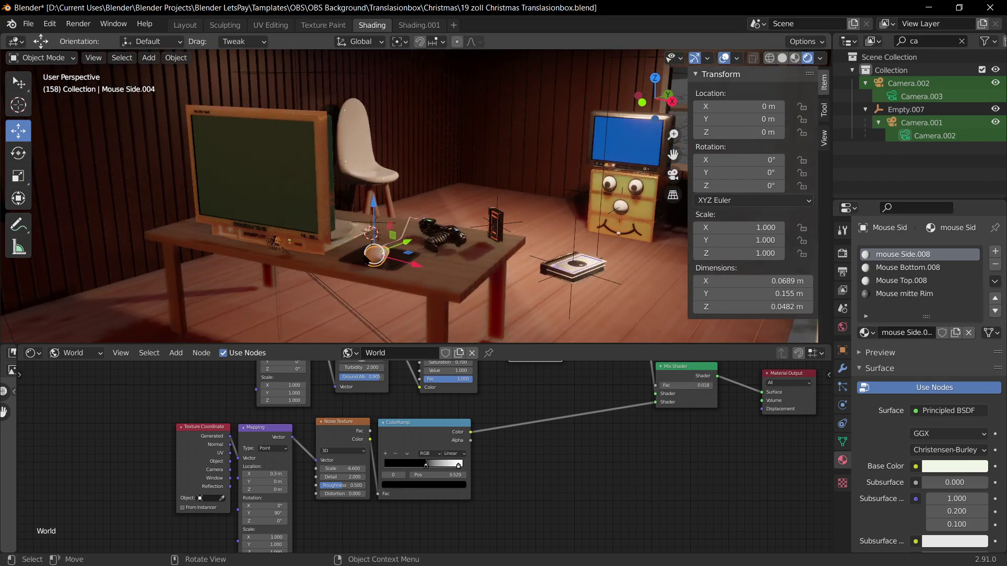
{"action": "scroll", "coordinate": [342, 259], "scroll_direction": "down", "scroll_amount": 5}
{"action": "middle_click_drag", "start_coordinate": [341, 259], "coordinate": [323, 270], "text": "shift"}
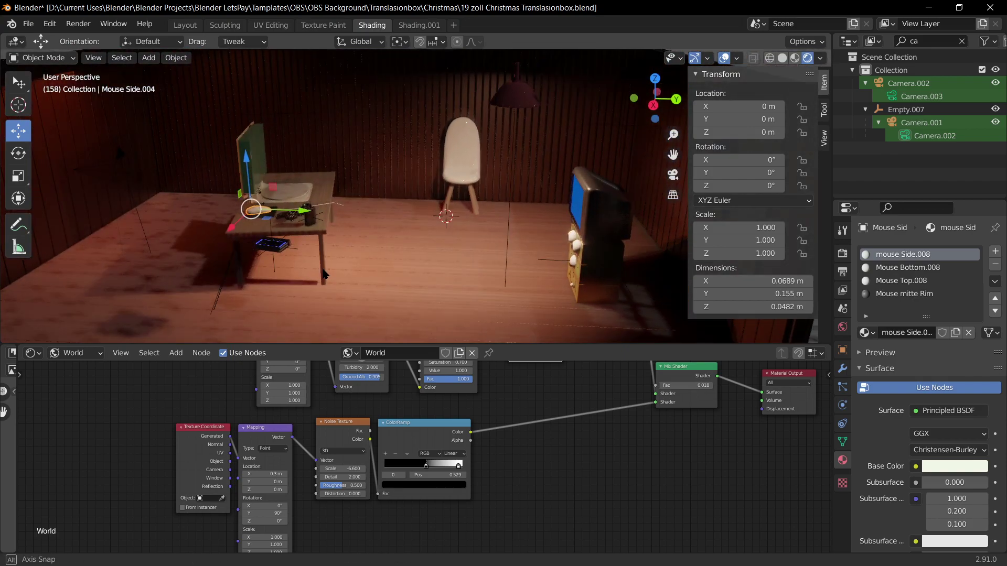
Step: Select the small area light above the desk and check it through the camera
{"action": "left_click", "coordinate": [289, 181]}
{"action": "left_click", "coordinate": [297, 226]}
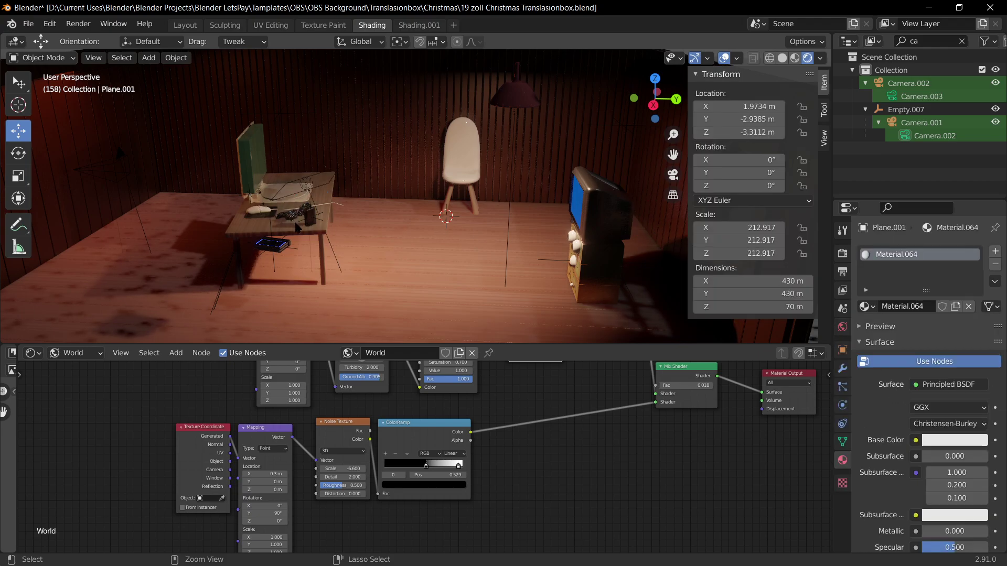
{"action": "left_click", "coordinate": [306, 188]}
{"action": "key", "text": "KP_0"}
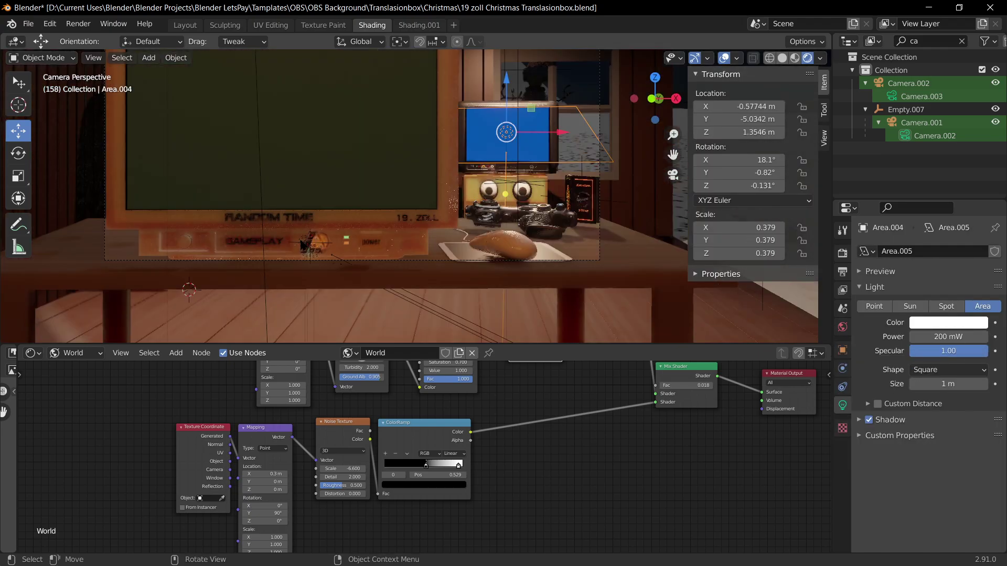
Step: Try moving and deleting the large orange area light above the room, and undo it
{"action": "middle_click_drag", "start_coordinate": [429, 241], "coordinate": [303, 204]}
{"action": "left_click", "coordinate": [414, 234]}
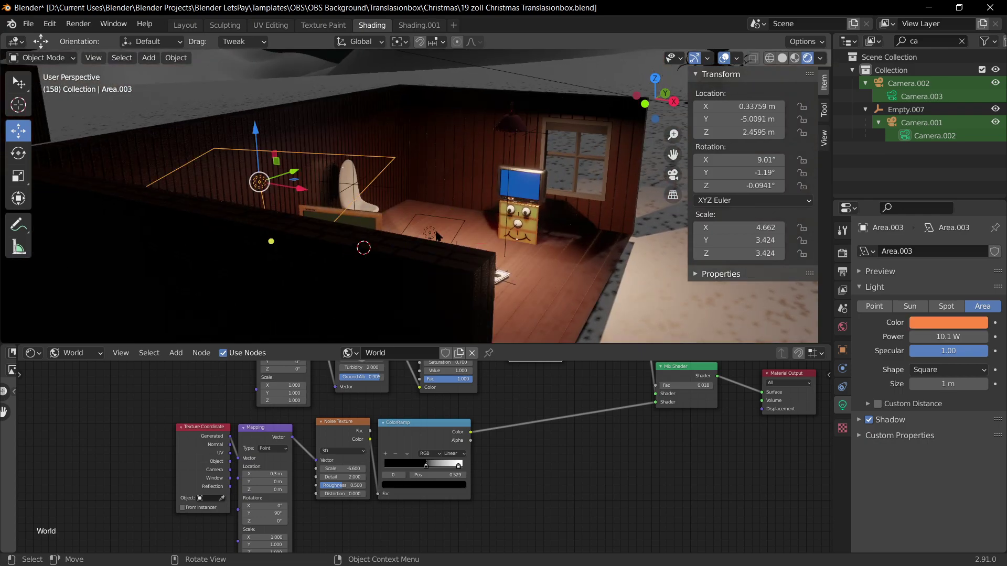
{"action": "scroll", "coordinate": [420, 208], "scroll_direction": "up", "scroll_amount": 5}
{"action": "middle_click_drag", "start_coordinate": [430, 210], "coordinate": [504, 136]}
{"action": "key", "text": "KP_0"}
{"action": "key", "text": "g"}
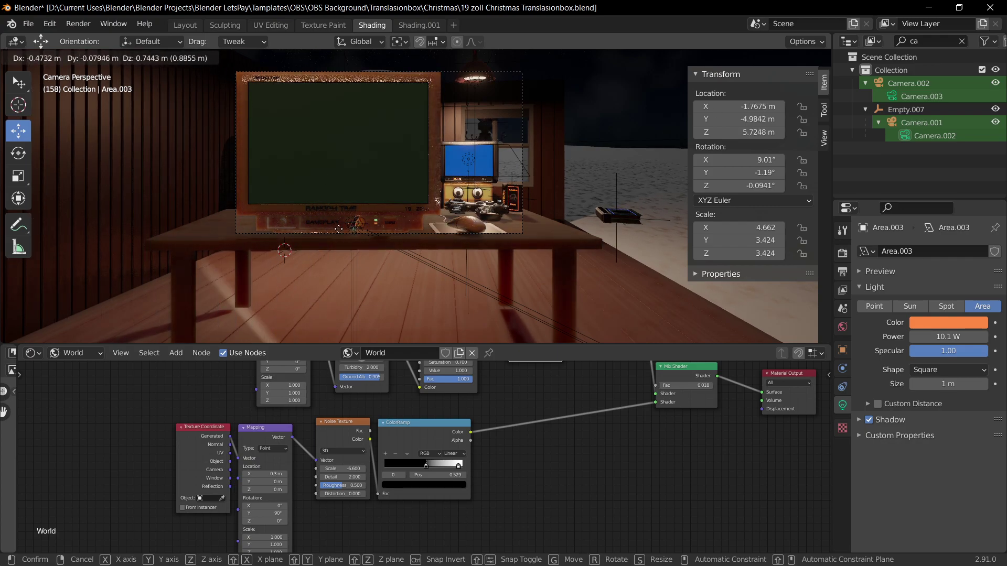
{"action": "left_click", "coordinate": [385, 244]}
{"action": "key", "text": "x"}
{"action": "left_click", "coordinate": [385, 244]}
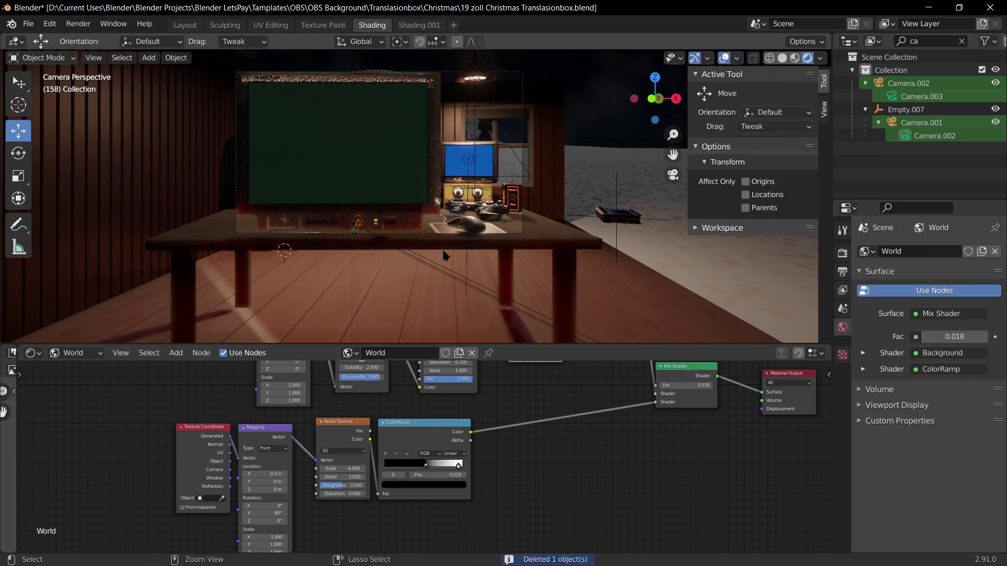
{"action": "key", "text": "ctrl+z"}
{"action": "key", "text": "KP_0"}
Step: Examine the light at the monitor's base and the desk area from different angles
{"action": "middle_click_drag", "start_coordinate": [555, 248], "coordinate": [524, 256]}
{"action": "middle_click_drag", "start_coordinate": [427, 257], "coordinate": [403, 308], "text": "shift"}
{"action": "scroll", "coordinate": [403, 309], "scroll_direction": "down", "scroll_amount": 8}
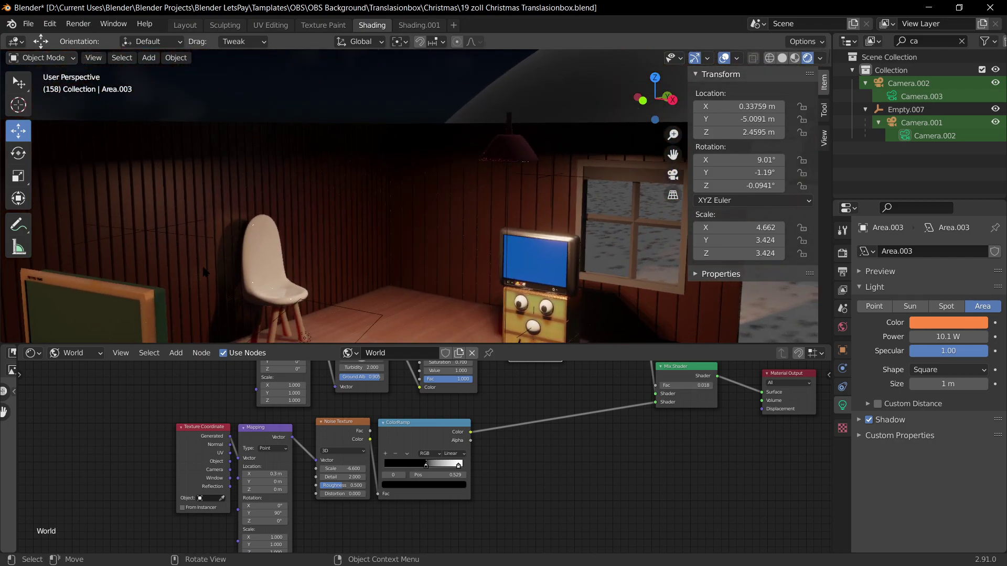
{"action": "middle_click_drag", "start_coordinate": [442, 230], "coordinate": [437, 199]}
{"action": "left_click", "coordinate": [355, 243]}
{"action": "left_click", "coordinate": [358, 246]}
{"action": "scroll", "coordinate": [368, 241], "scroll_direction": "up", "scroll_amount": 3}
{"action": "scroll", "coordinate": [433, 247], "scroll_direction": "up", "scroll_amount": 5}
{"action": "middle_click_drag", "start_coordinate": [345, 260], "coordinate": [439, 211]}
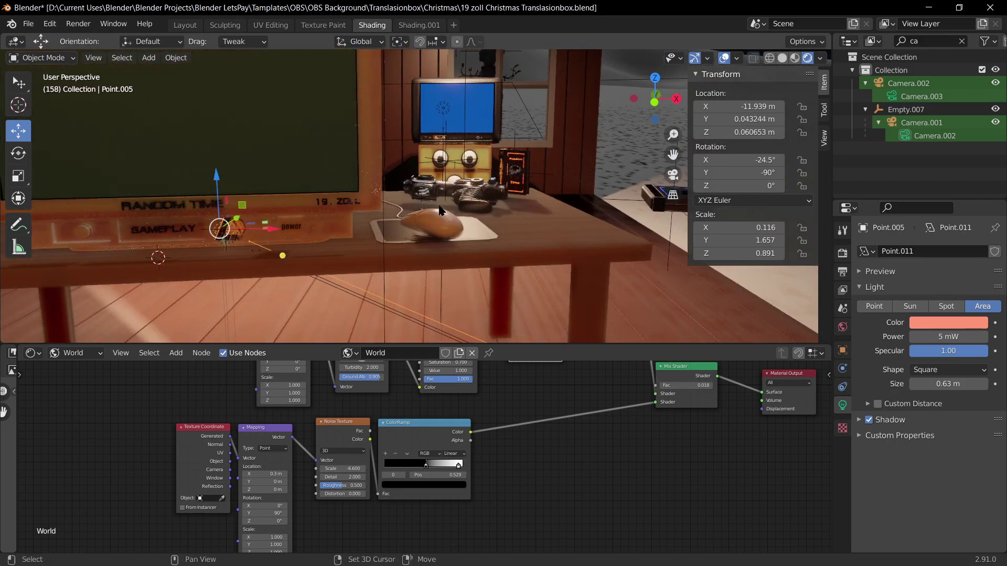
{"action": "scroll", "coordinate": [440, 209], "scroll_direction": "up", "scroll_amount": 5}
{"action": "middle_click_drag", "start_coordinate": [447, 249], "coordinate": [443, 199]}
{"action": "scroll", "coordinate": [443, 189], "scroll_direction": "down", "scroll_amount": 4}
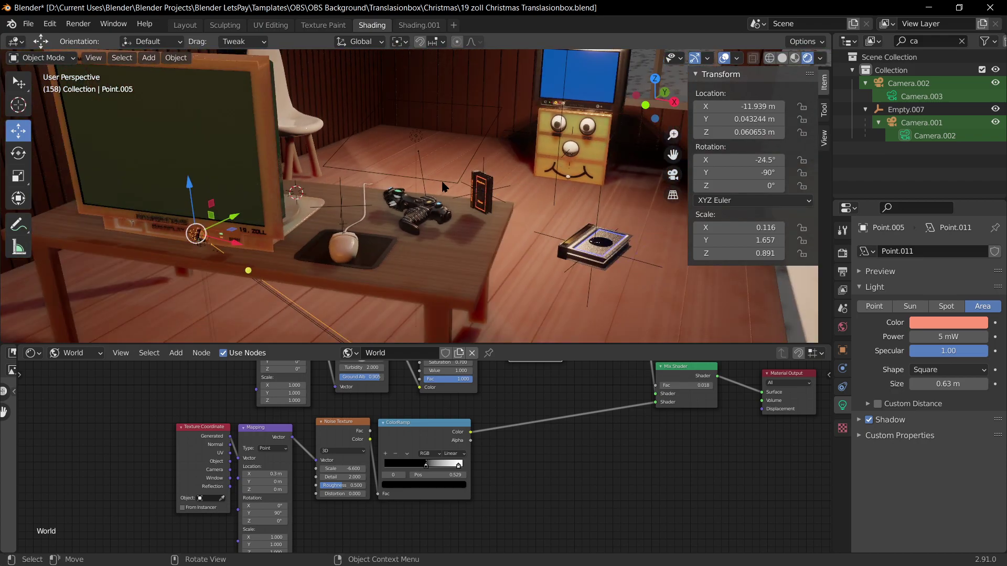
Step: Try to rotate the small area light above the desk about the X axis in camera view
{"action": "left_click", "coordinate": [444, 187]}
{"action": "key", "text": "KP_0"}
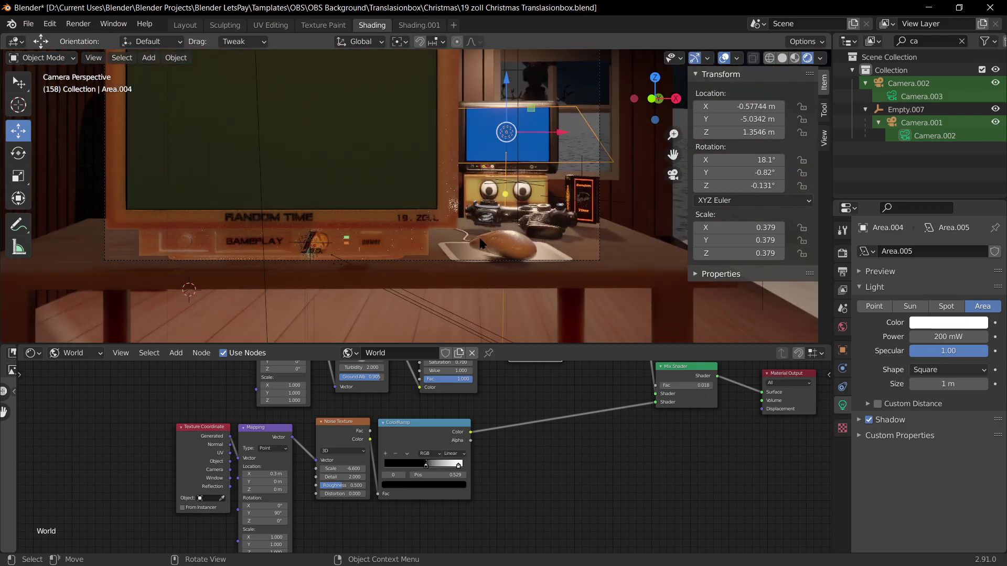
{"action": "key", "text": "r"}
{"action": "key", "text": "x"}
{"action": "key", "text": "Escape"}
Step: Select the light inside the hanging lamp and change its type from Area to Spot
{"action": "scroll", "coordinate": [552, 172], "scroll_direction": "down", "scroll_amount": 2}
{"action": "middle_click_drag", "start_coordinate": [552, 172], "coordinate": [498, 193]}
{"action": "scroll", "coordinate": [498, 194], "scroll_direction": "down", "scroll_amount": 3}
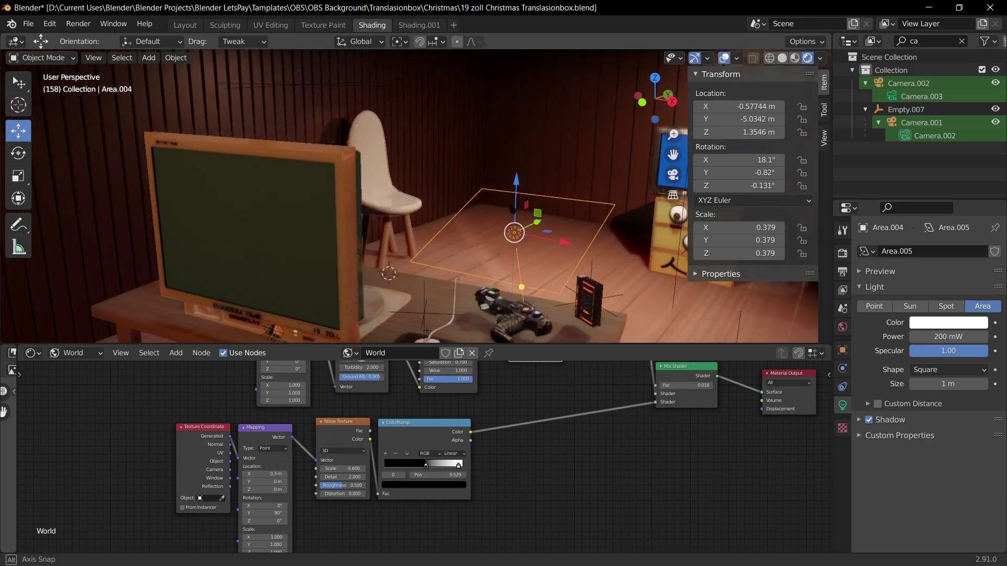
{"action": "left_click", "coordinate": [621, 100]}
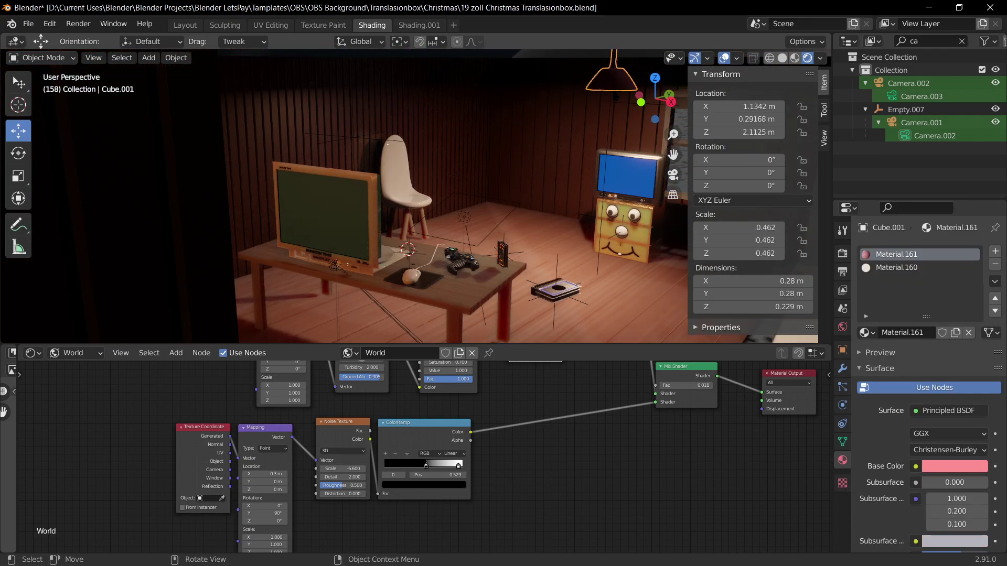
{"action": "left_click", "coordinate": [613, 99]}
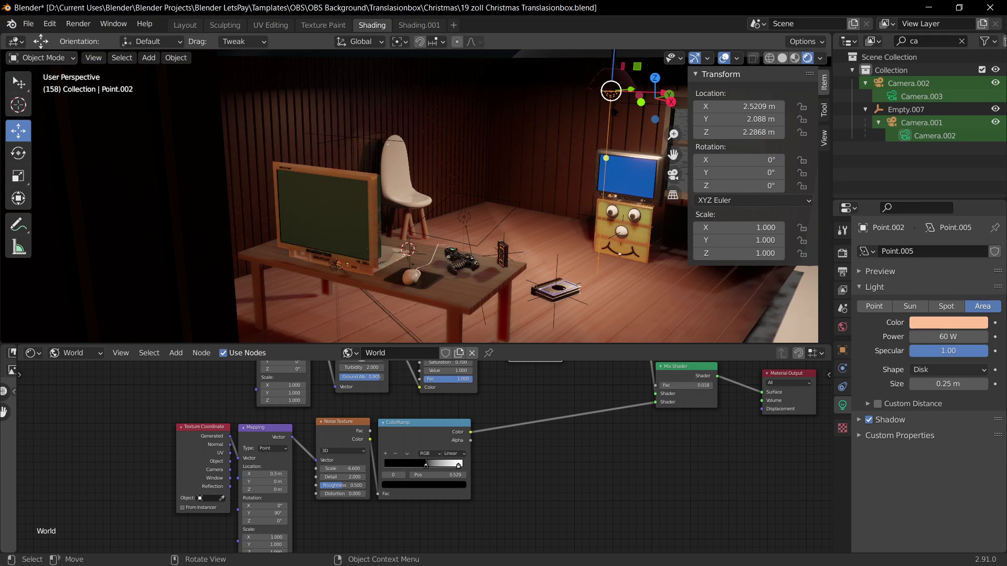
{"action": "left_click", "coordinate": [946, 306]}
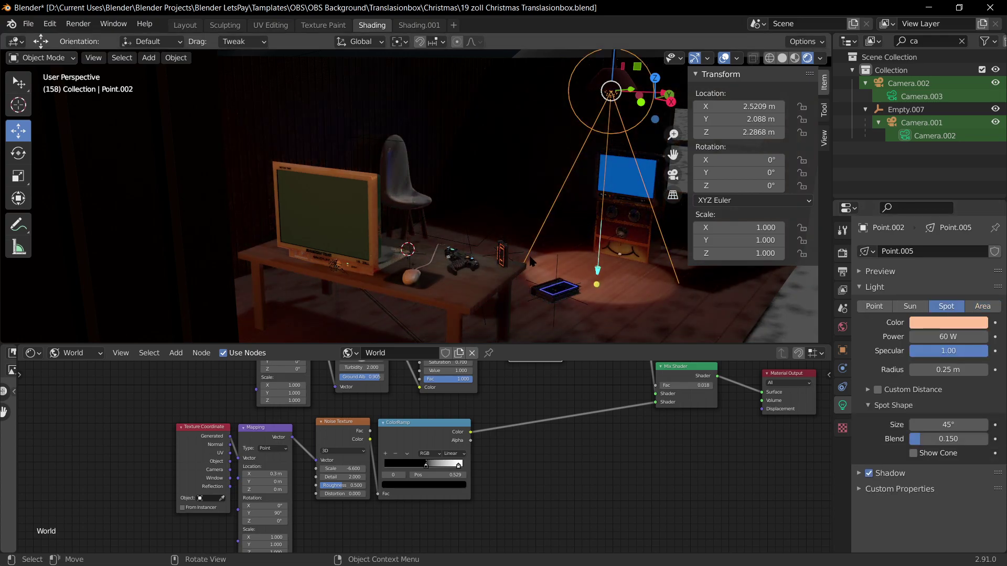
Step: Widen the hanging lamp's spot cone to about 80.9° while checking it through the camera
{"action": "key", "text": "KP_0"}
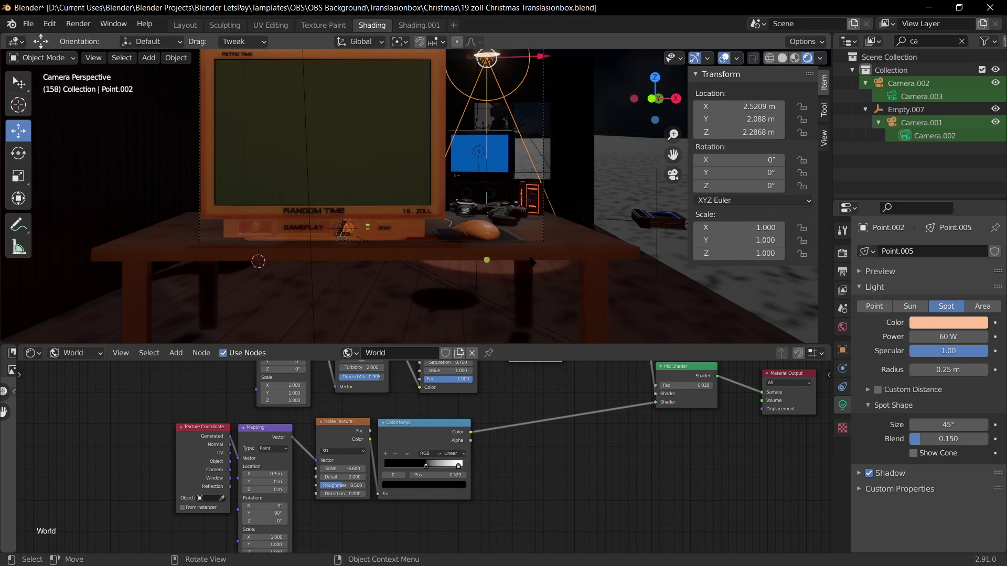
{"action": "key", "text": "s"}
{"action": "right_click", "coordinate": [618, 272]}
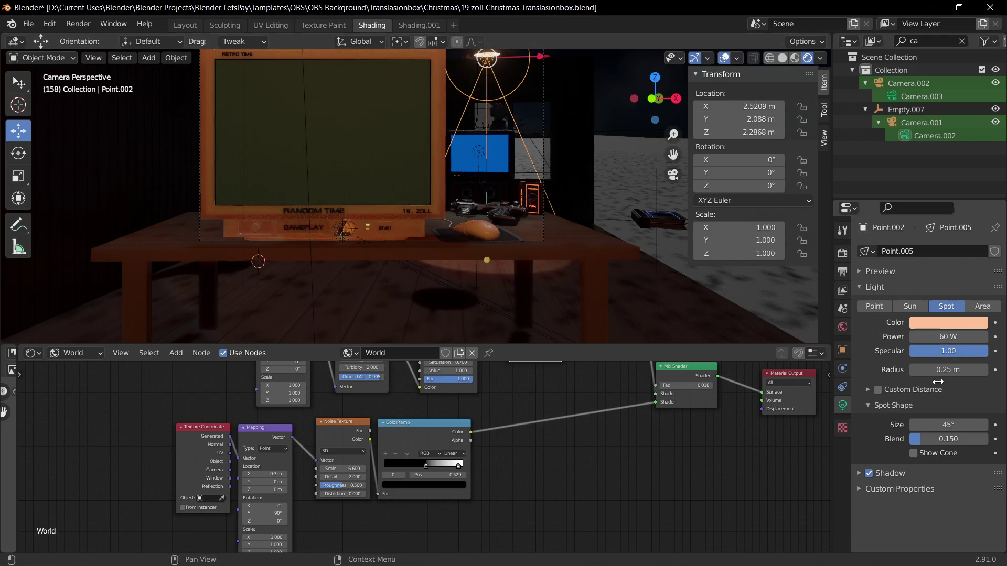
{"action": "left_click_drag", "start_coordinate": [939, 425], "coordinate": [979, 425]}
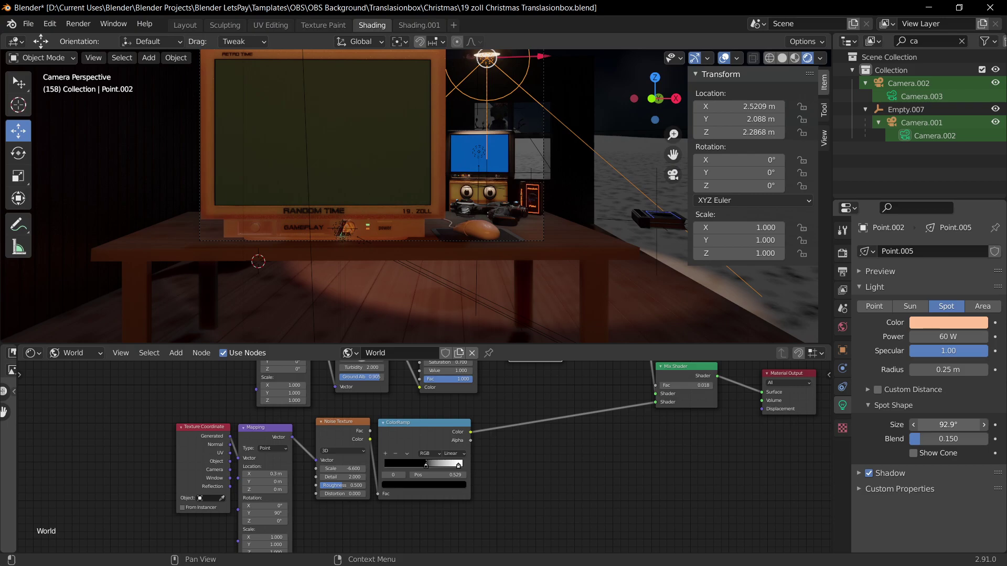
{"action": "left_click_drag", "start_coordinate": [980, 425], "coordinate": [969, 425]}
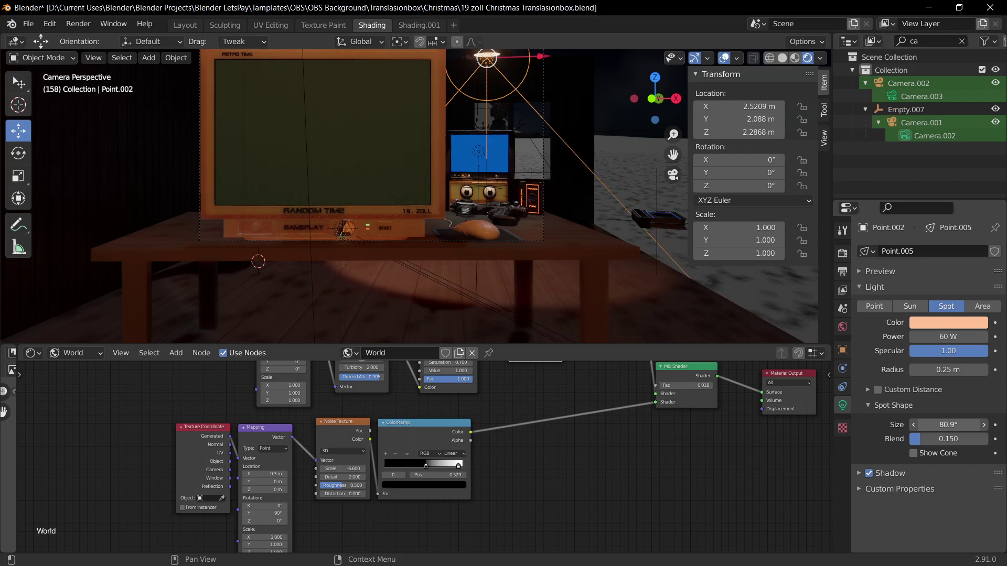
Step: Raise the hanging lamp's spot light along Z to about 2.48 m and save the file
{"action": "key", "text": "g"}
{"action": "key", "text": "z"}
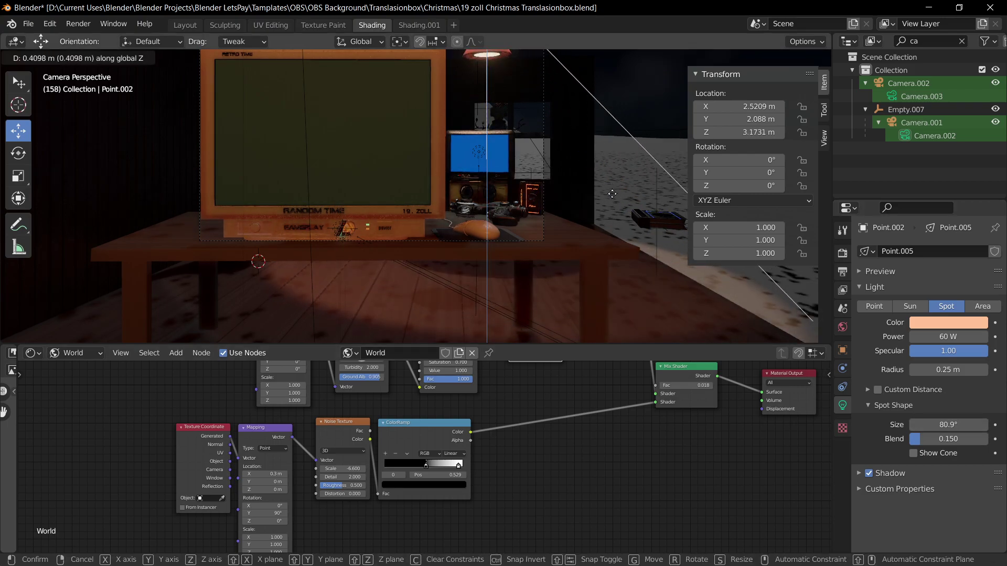
{"action": "left_click", "coordinate": [603, 250]}
{"action": "left_click", "coordinate": [493, 152]}
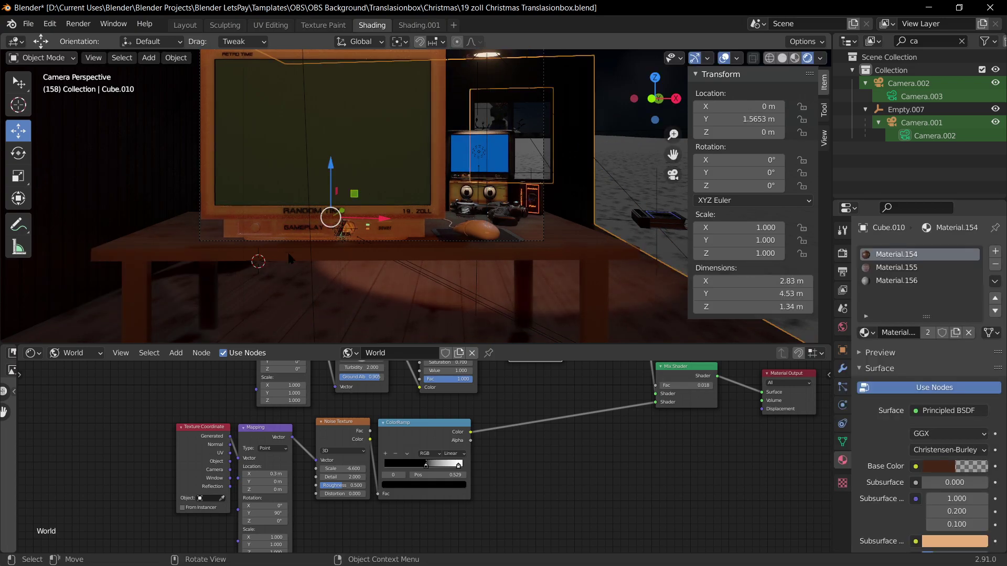
{"action": "key", "text": "ctrl+s"}
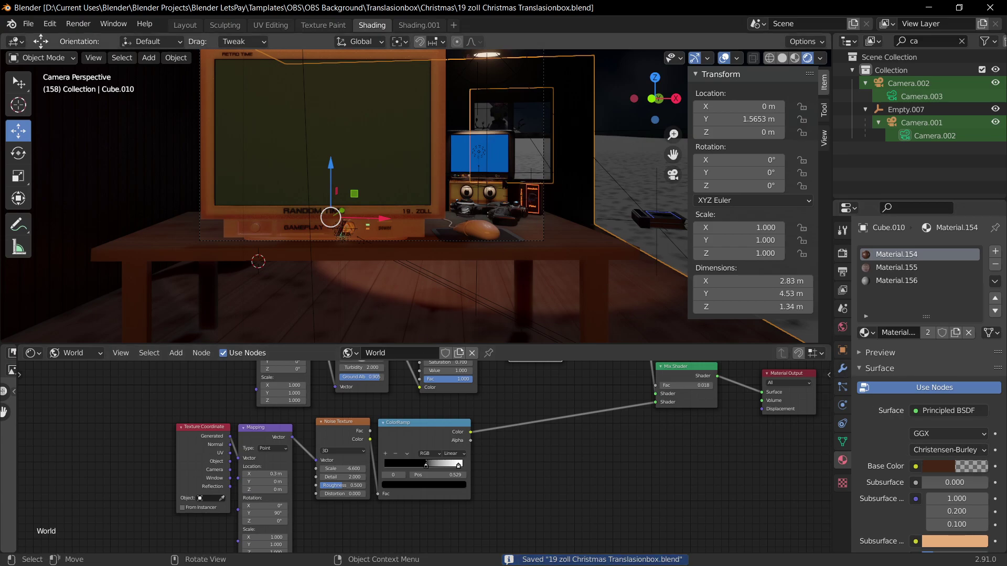
{"action": "key", "text": "KP_0"}
{"action": "key", "text": "KP_0"}
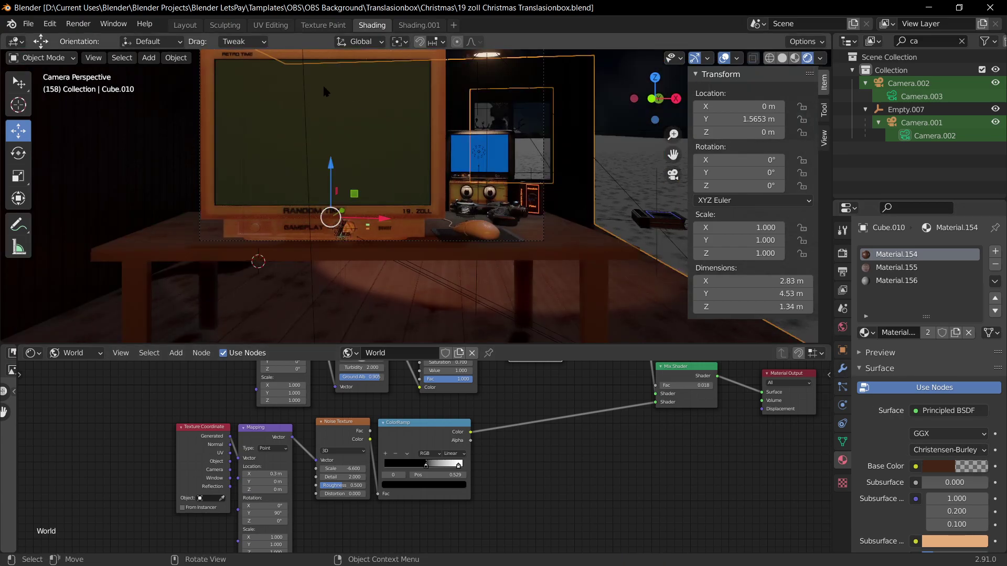
{"action": "middle_click_drag", "start_coordinate": [383, 121], "coordinate": [407, 153], "text": "shift"}
{"action": "scroll", "coordinate": [470, 235], "scroll_direction": "up", "scroll_amount": 2}
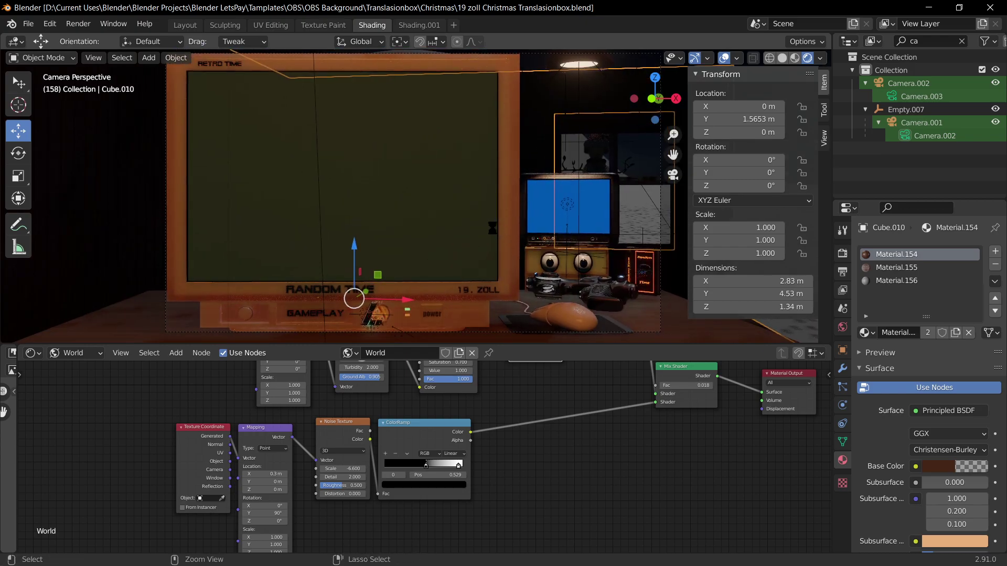
{"action": "key", "text": "ctrl+s"}
{"action": "scroll", "coordinate": [535, 199], "scroll_direction": "down", "scroll_amount": 1}
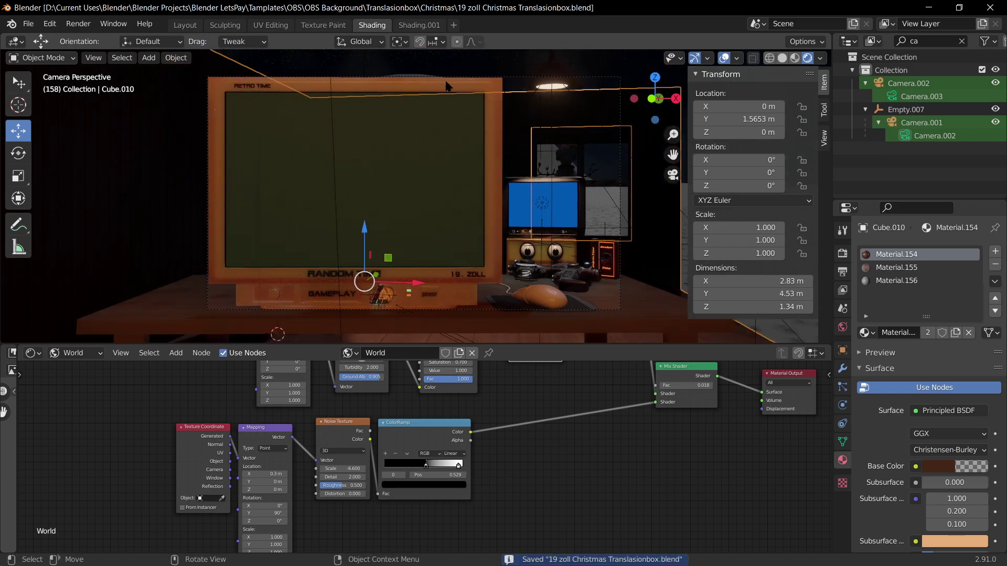
Step: Change the large orange area light to a pale pinkish-white color and set its power to about 4.2 W
{"action": "left_click", "coordinate": [338, 209]}
{"action": "left_click_drag", "start_coordinate": [948, 338], "coordinate": [940, 338]}
{"action": "key", "text": "ctrl+s"}
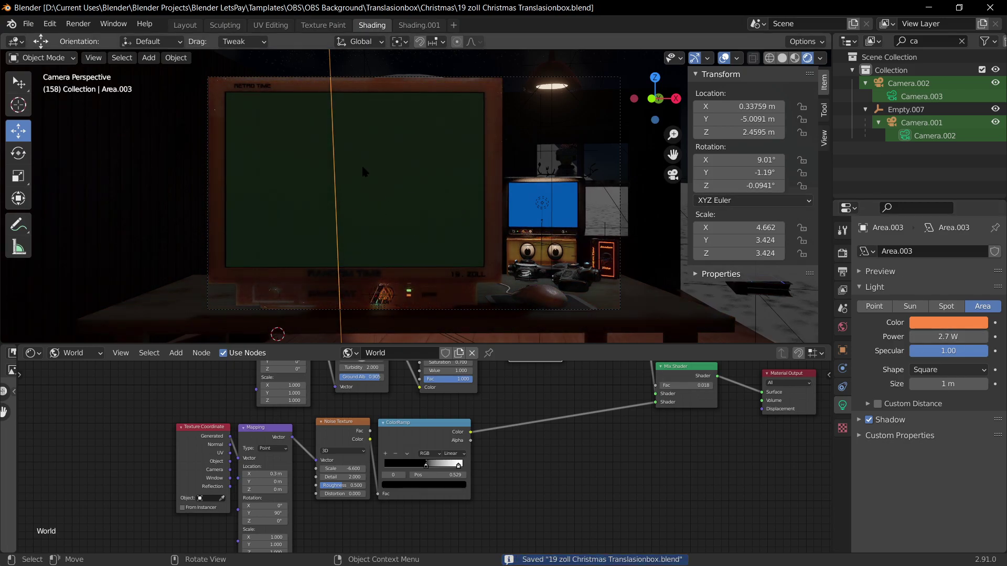
{"action": "left_click_drag", "start_coordinate": [942, 336], "coordinate": [960, 336]}
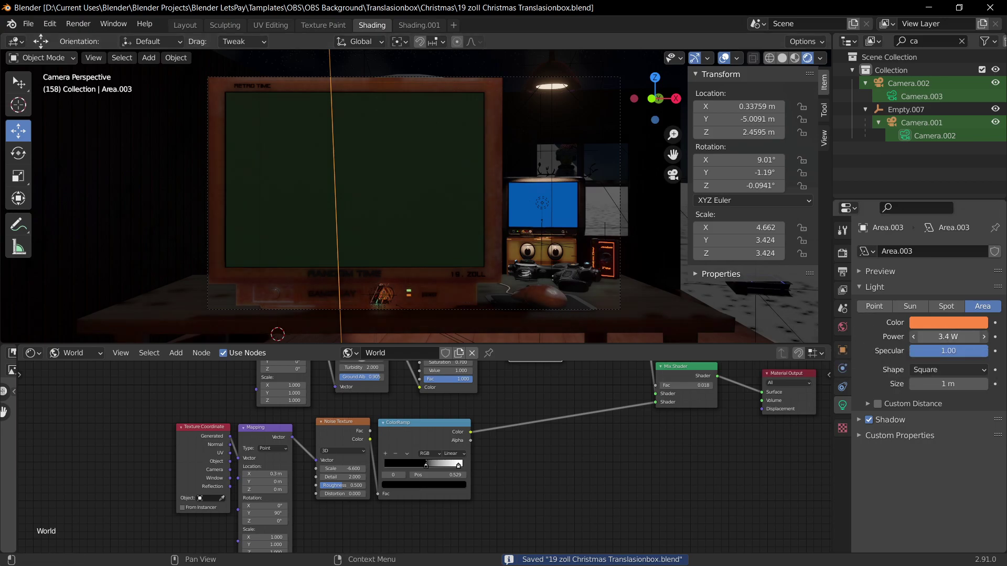
{"action": "left_click", "coordinate": [943, 322]}
{"action": "left_click_drag", "start_coordinate": [920, 215], "coordinate": [919, 200]}
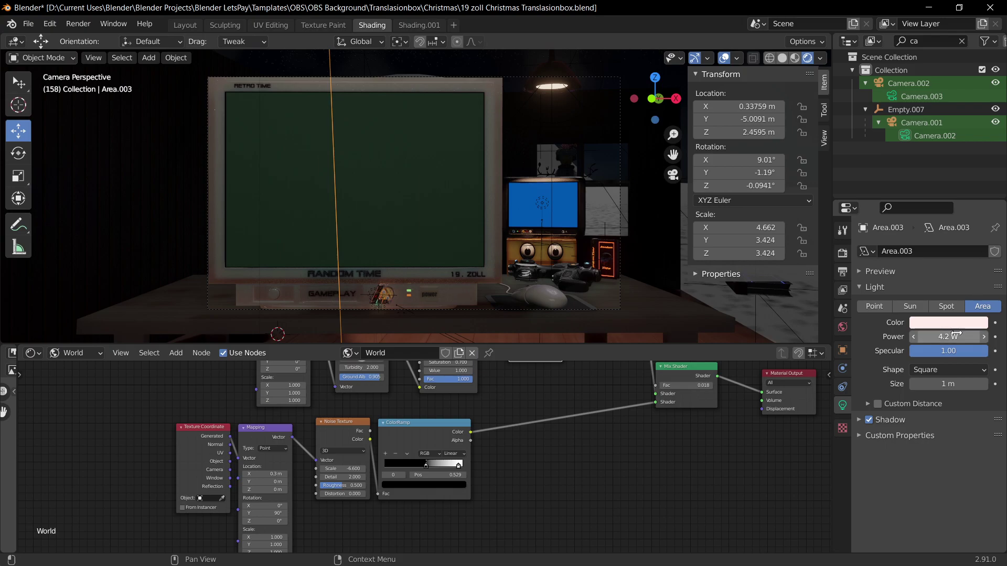
{"action": "left_click", "coordinate": [858, 342]}
Step: Try changing the large area light to a spot light and raising it to about 39.5 m along Z
{"action": "left_click", "coordinate": [947, 307]}
{"action": "middle_click_drag", "start_coordinate": [597, 221], "coordinate": [531, 253]}
{"action": "scroll", "coordinate": [530, 253], "scroll_direction": "down", "scroll_amount": 6}
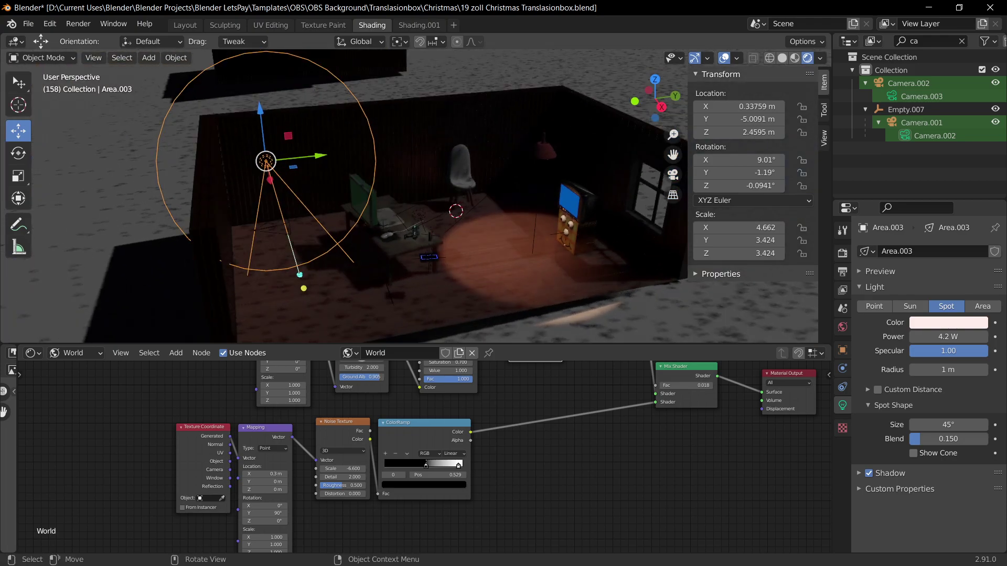
{"action": "key", "text": "g"}
{"action": "key", "text": "z"}
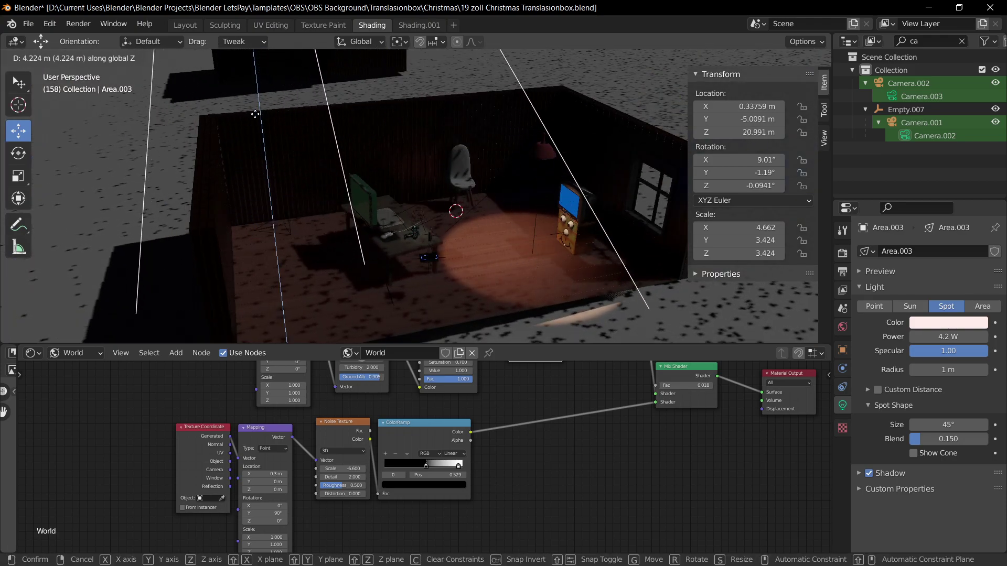
{"action": "key", "text": "Escape"}
{"action": "scroll", "coordinate": [244, 288], "scroll_direction": "down", "scroll_amount": 5}
{"action": "key", "text": "g"}
{"action": "key", "text": "z"}
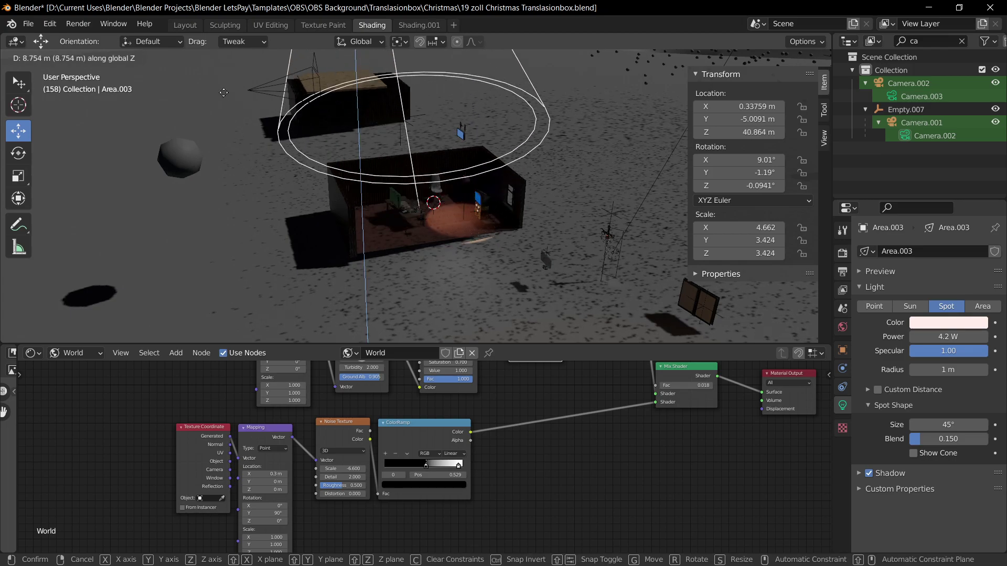
{"action": "key", "text": "Return"}
Step: Try scaling the raised spot light down by a factor of about 0.384
{"action": "key", "text": "s"}
{"action": "key", "text": "Return"}
{"action": "key", "text": "g"}
{"action": "key", "text": "z"}
{"action": "key", "text": "Escape"}
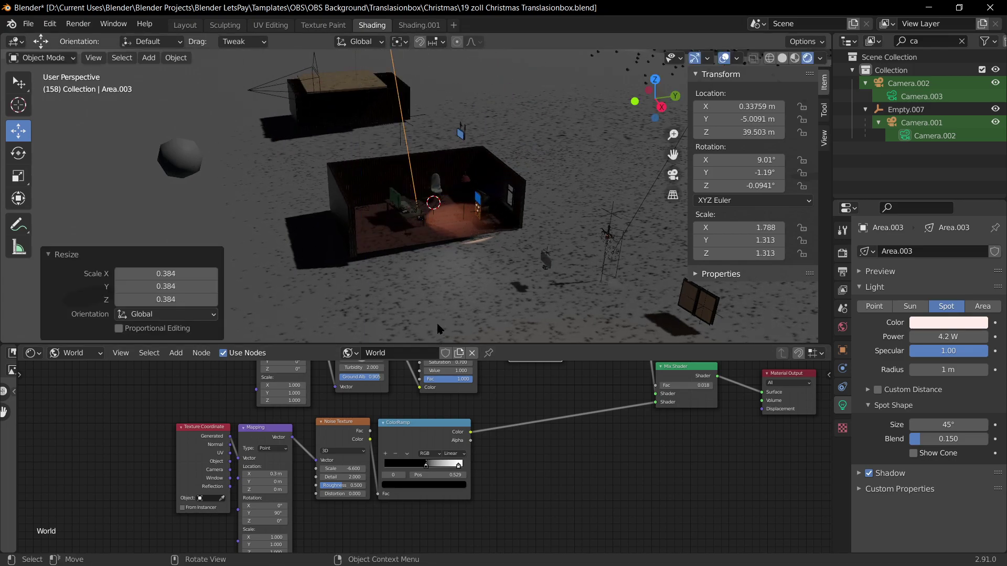
Step: Undo the scaling, the raising and the change to a spot light on the large area light
{"action": "key", "text": "ctrl+z"}
{"action": "key", "text": "ctrl+z"}
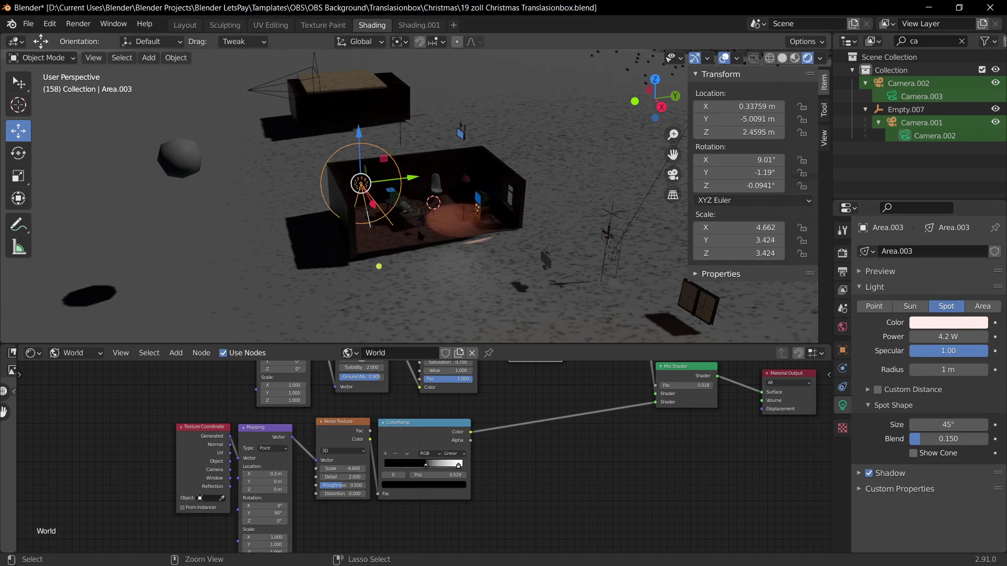
{"action": "scroll", "coordinate": [416, 196], "scroll_direction": "up", "scroll_amount": 3}
{"action": "key", "text": "ctrl+z"}
{"action": "scroll", "coordinate": [416, 197], "scroll_direction": "up", "scroll_amount": 4}
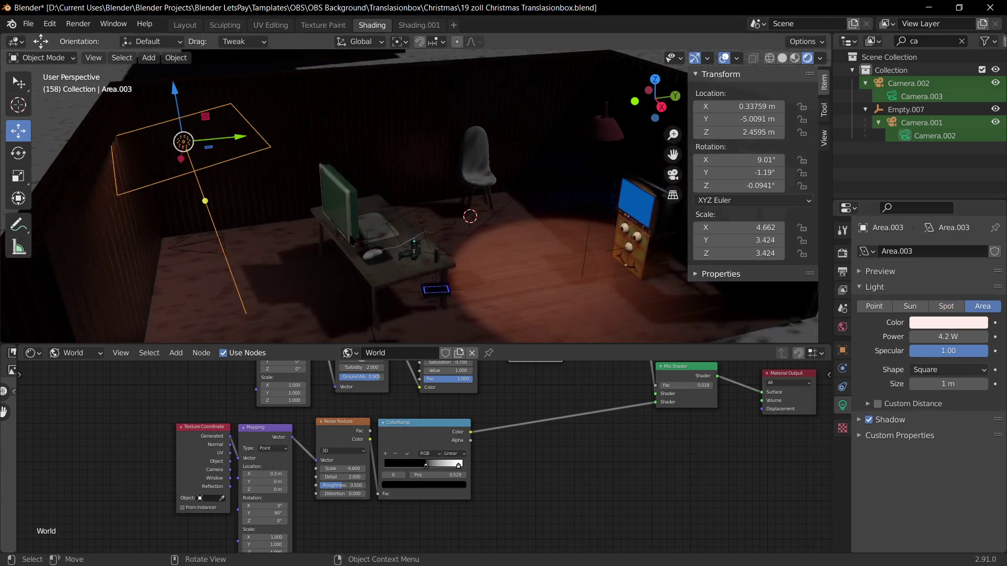
{"action": "key", "text": "r"}
{"action": "key", "text": "x"}
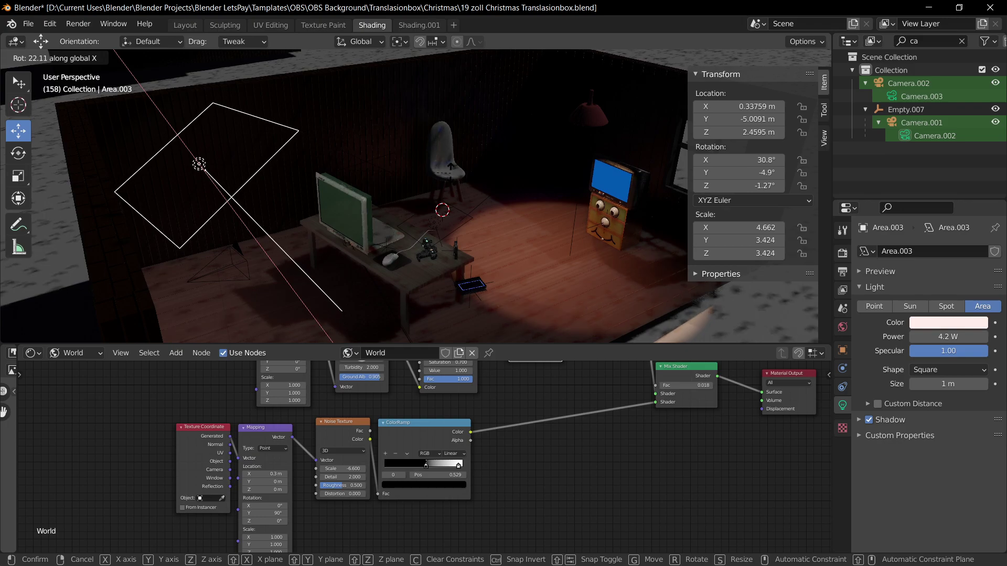
{"action": "key", "text": "Escape"}
Step: Return to the camera view and save the file
{"action": "scroll", "coordinate": [416, 196], "scroll_direction": "up", "scroll_amount": 2}
{"action": "middle_click_drag", "start_coordinate": [416, 197], "coordinate": [445, 165]}
{"action": "key", "text": "ctrl+s"}
{"action": "key", "text": "KP_0"}
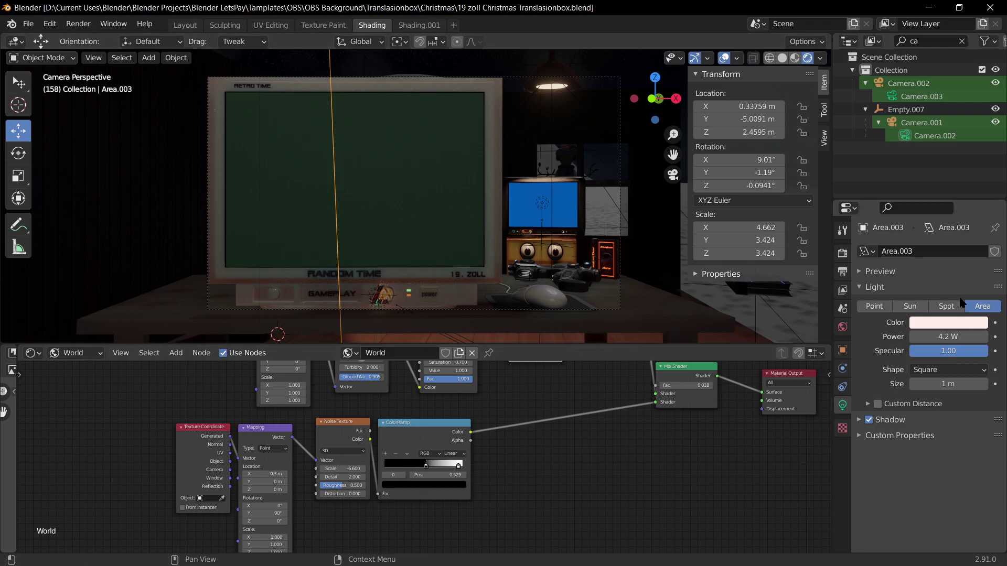
{"action": "key", "text": "ctrl+s"}
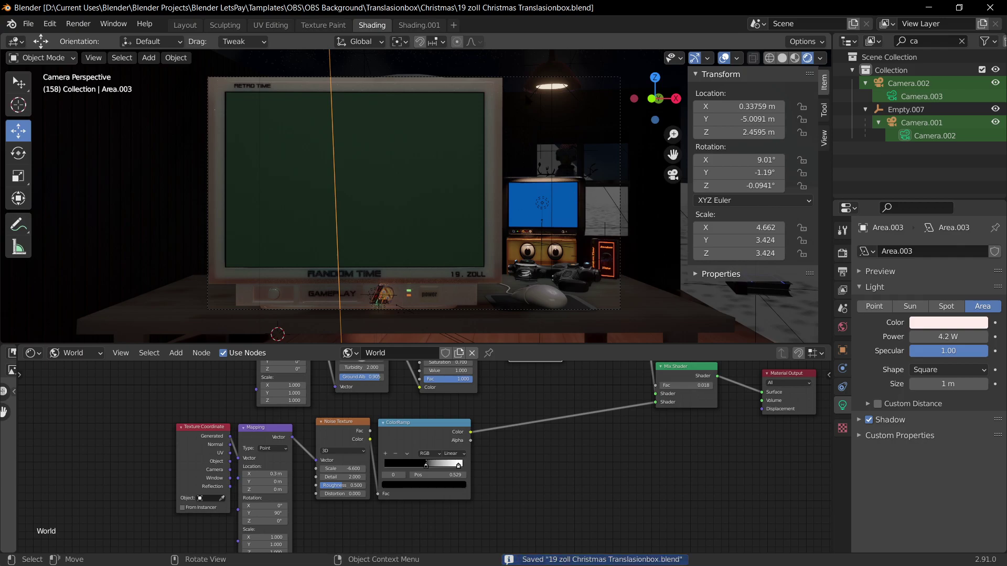
Step: Look at the hanging lamp up close and try moving the spot light inside it
{"action": "left_click", "coordinate": [551, 73]}
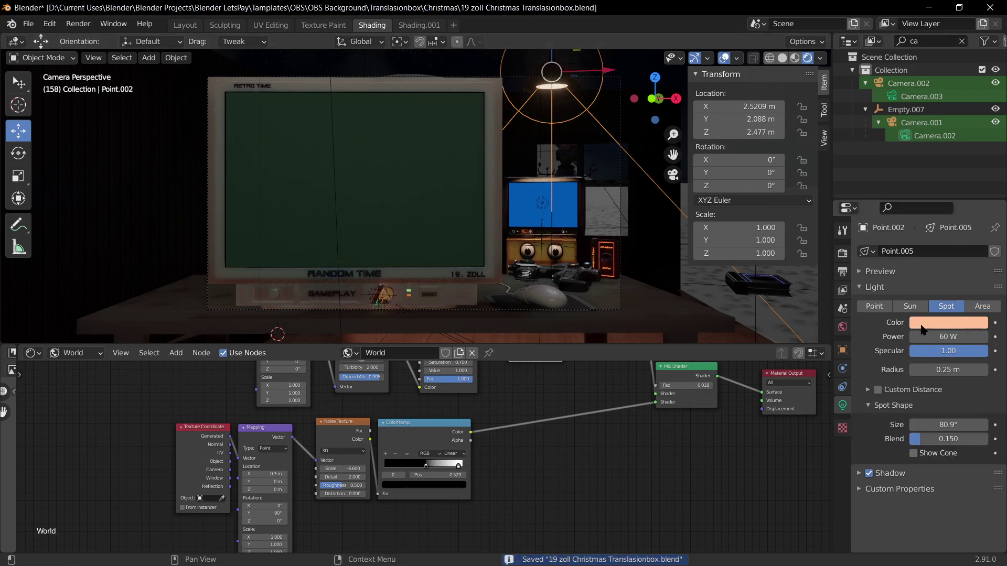
{"action": "mouse_move", "coordinate": [948, 336]}
{"action": "left_mouse_down"}
{"action": "mouse_move", "coordinate": [915, 337]}
{"action": "mouse_move", "coordinate": [967, 337]}
{"action": "mouse_move", "coordinate": [947, 336]}
{"action": "left_mouse_up"}
{"action": "left_click", "coordinate": [551, 89]}
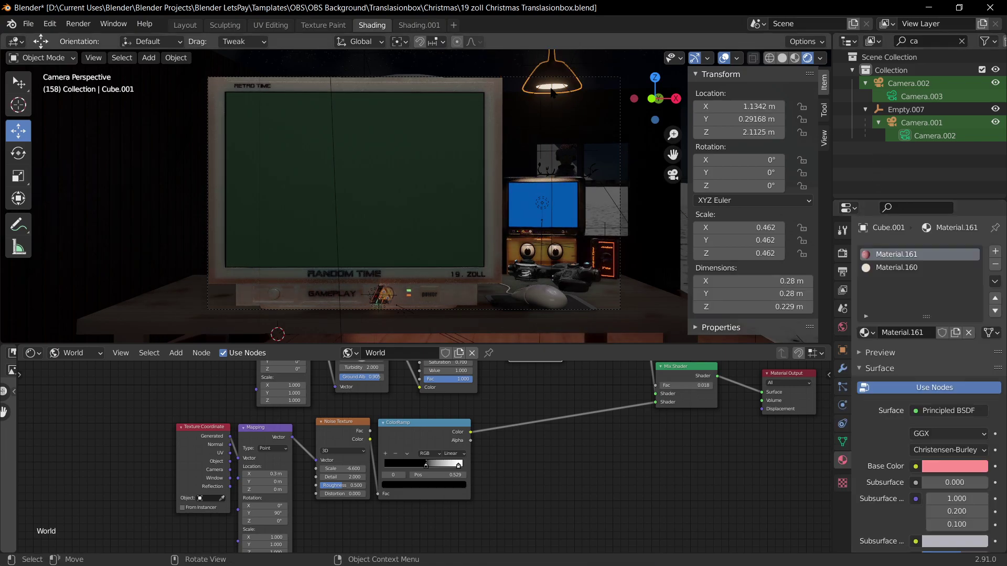
{"action": "left_click_drag", "start_coordinate": [662, 106], "coordinate": [606, 118]}
{"action": "middle_click_drag", "start_coordinate": [624, 125], "coordinate": [434, 204], "text": "shift"}
{"action": "left_click", "coordinate": [434, 204]}
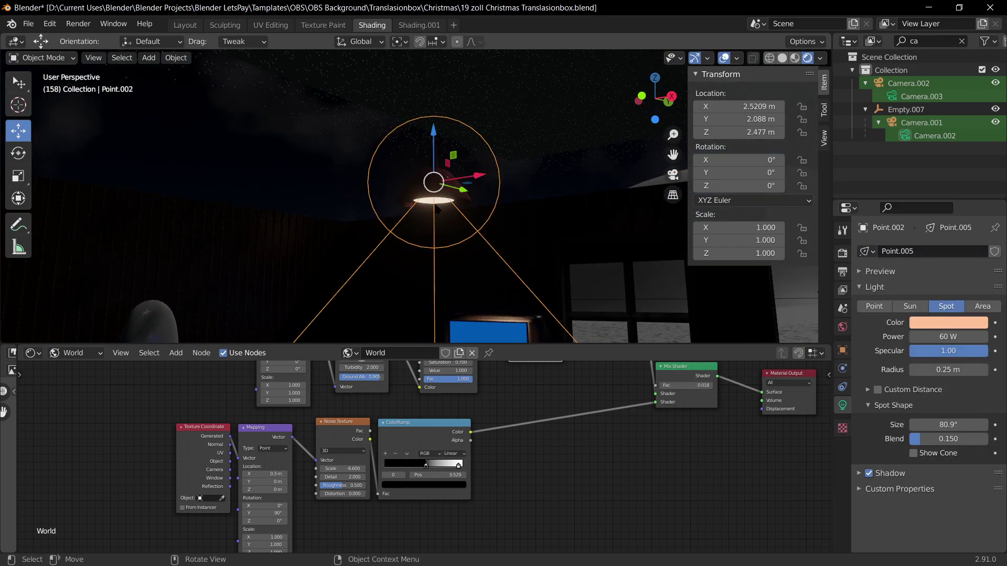
{"action": "key", "text": "g"}
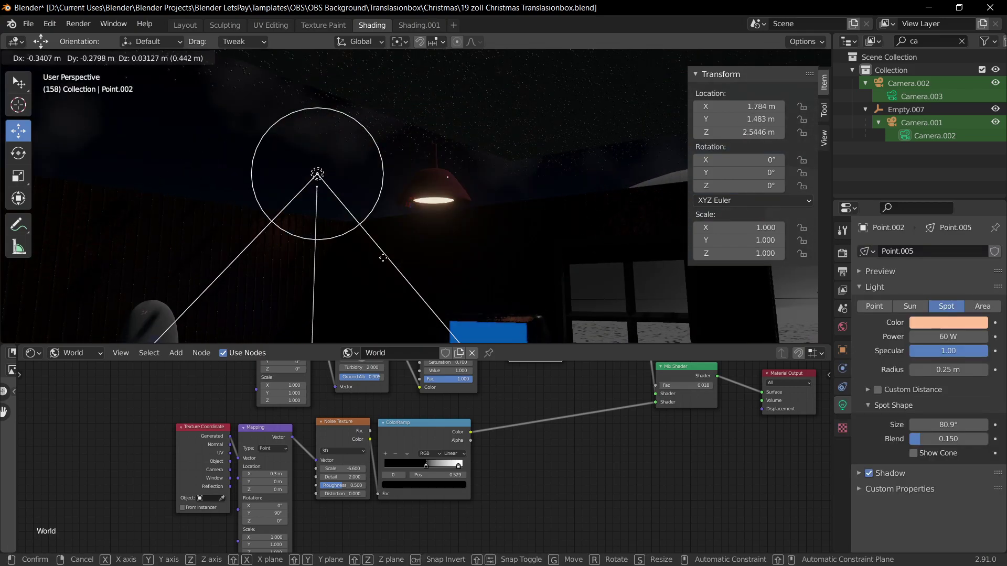
{"action": "key", "text": "Escape"}
Step: Set the emission strength of the hanging lamp's glowing Material.160 to 0.8, checking it in camera view
{"action": "left_click", "coordinate": [433, 202]}
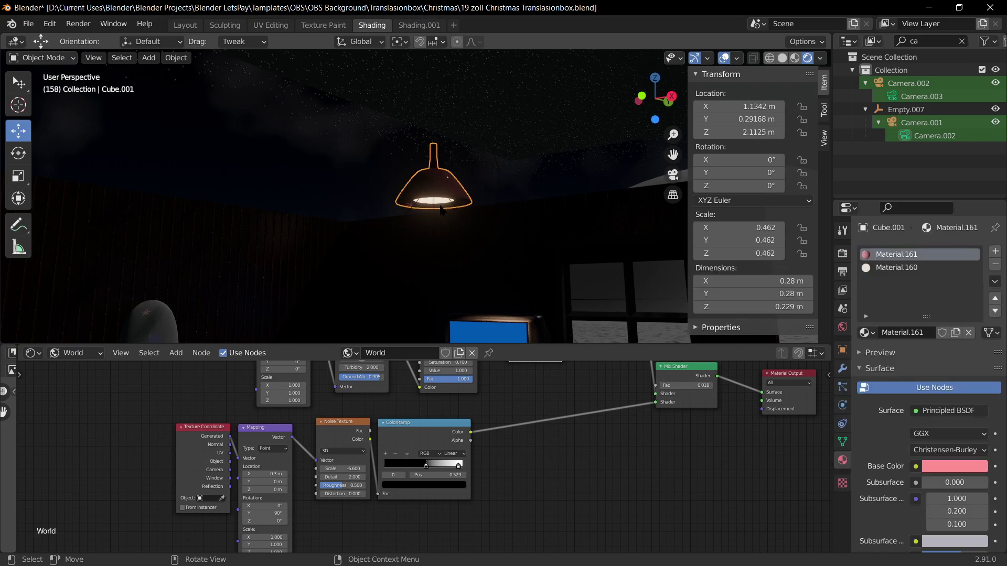
{"action": "left_click", "coordinate": [897, 267]}
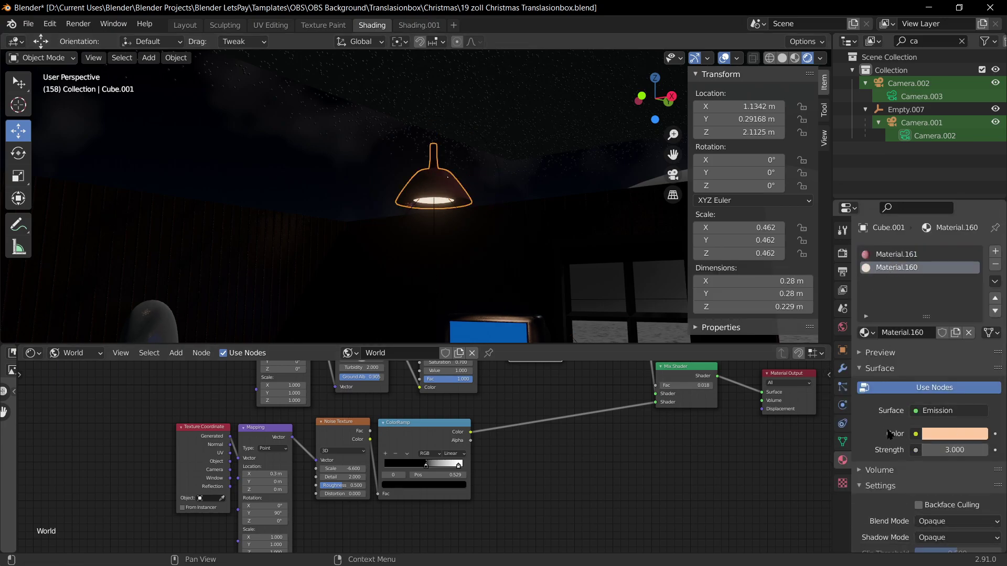
{"action": "key", "text": "KP_0"}
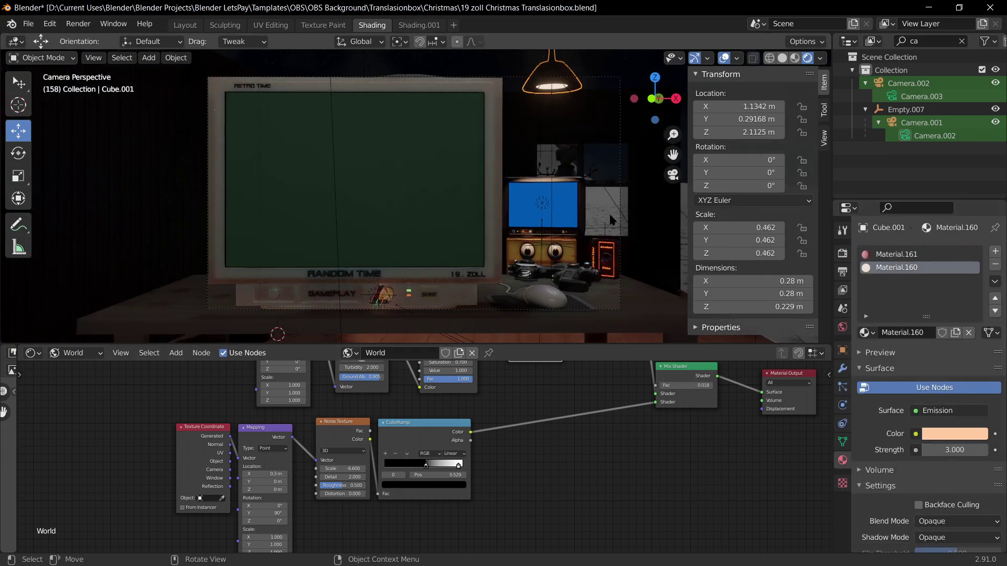
{"action": "double_click", "coordinate": [954, 450]}
{"action": "type", "text": "0.2"}
{"action": "key", "text": "Return"}
{"action": "left_click_drag", "start_coordinate": [954, 450], "coordinate": [966, 450]}
Step: Change the emission color of the lamp's Material.160 to a stronger orange and raise its strength to 2.1
{"action": "left_click", "coordinate": [959, 434]}
{"action": "left_click_drag", "start_coordinate": [914, 318], "coordinate": [911, 322]}
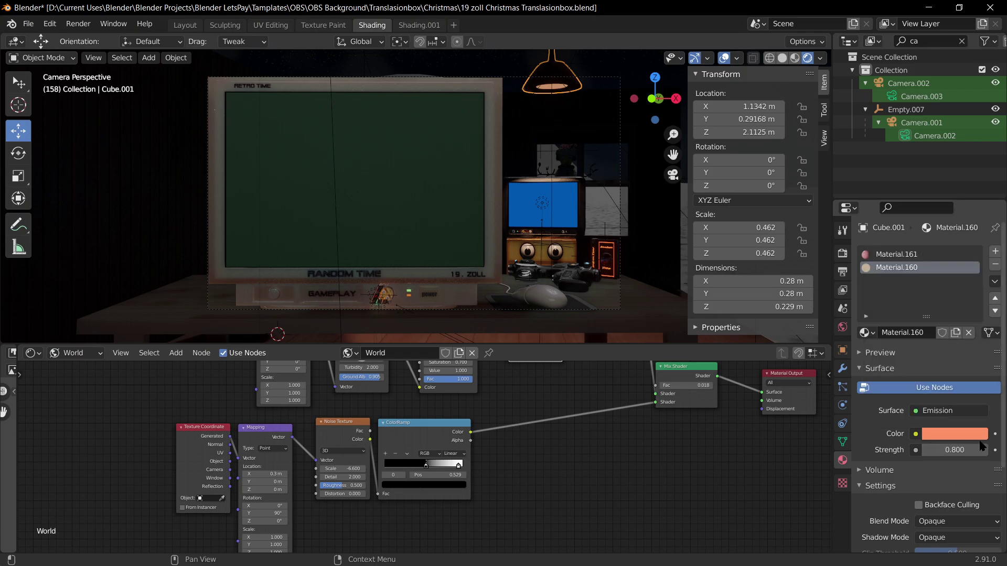
{"action": "left_click_drag", "start_coordinate": [966, 450], "coordinate": [989, 450]}
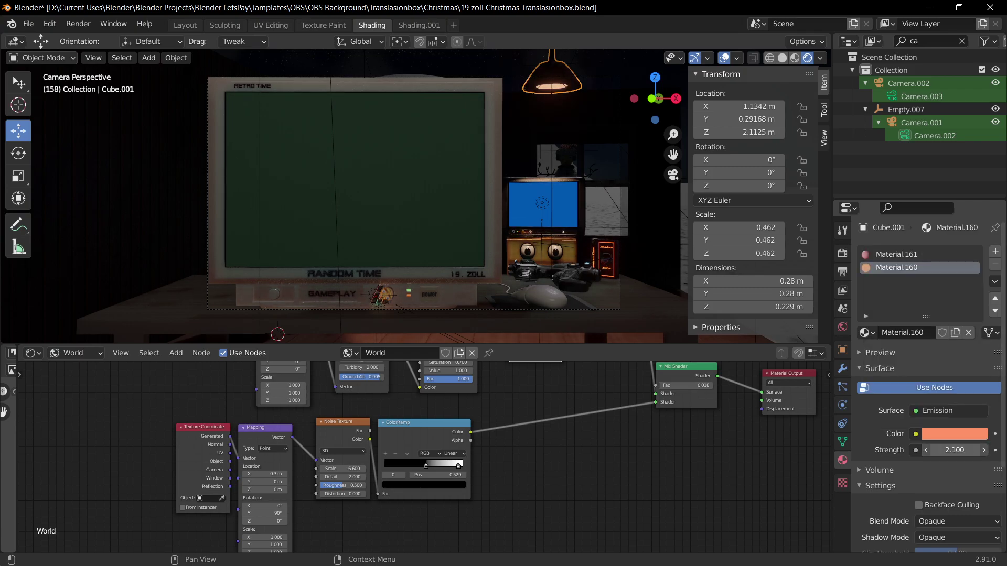
Step: Select the desk in the camera view and save the file
{"action": "left_click", "coordinate": [543, 204]}
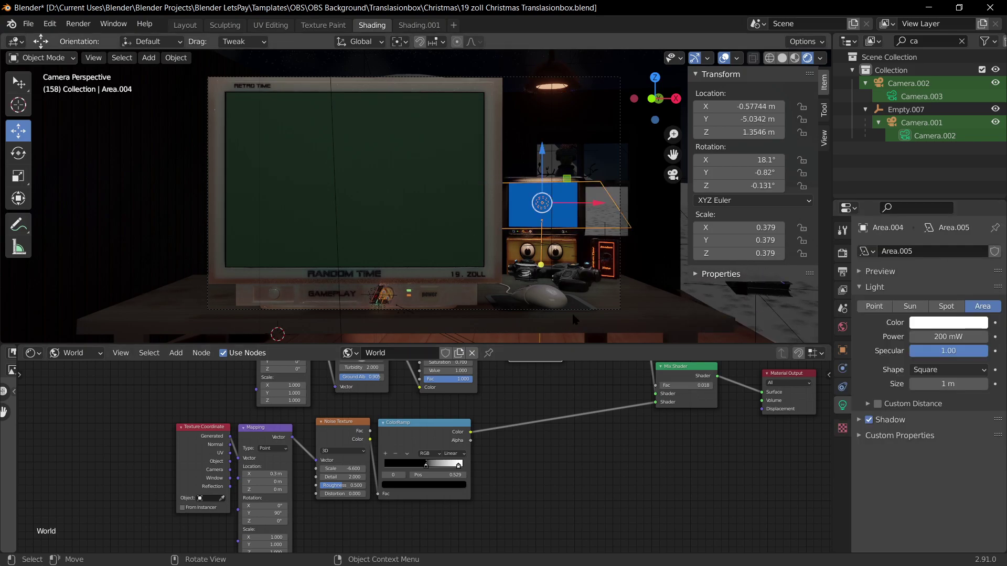
{"action": "left_click", "coordinate": [628, 285]}
{"action": "key", "text": "ctrl+s"}
Step: Try the Cycles render engine on the camera view and switch the scene back to Eevee
{"action": "left_click", "coordinate": [842, 253]}
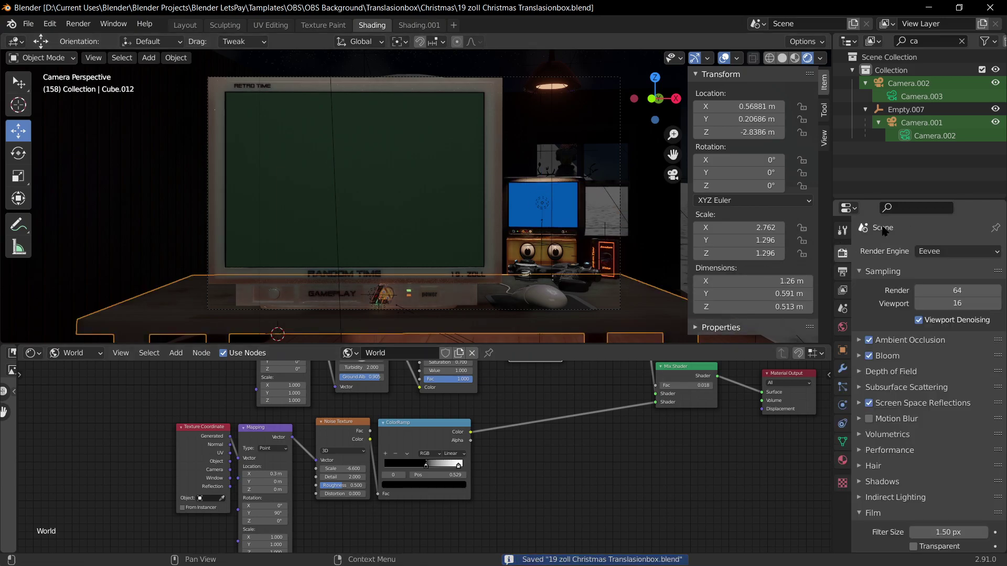
{"action": "left_click", "coordinate": [929, 252]}
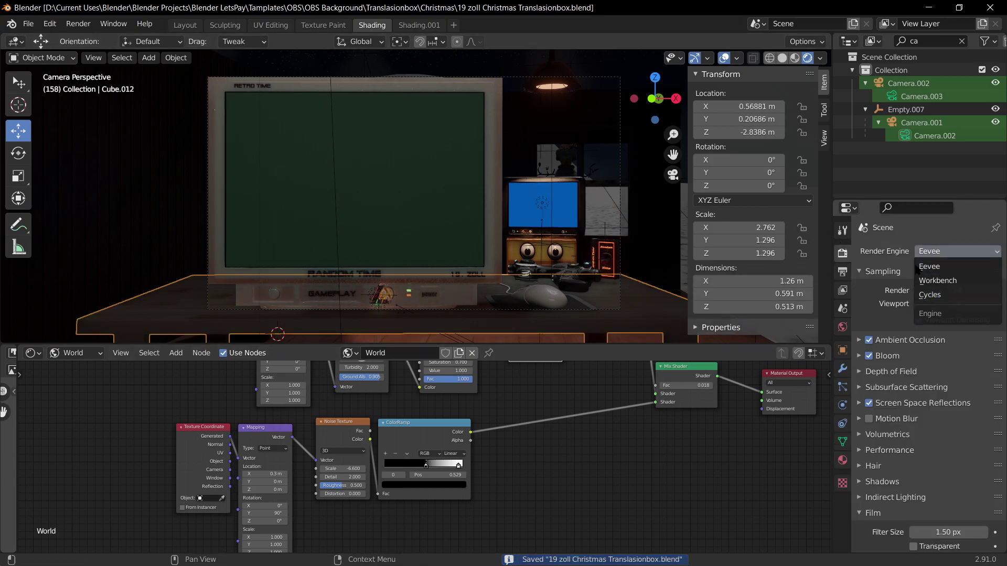
{"action": "left_click", "coordinate": [952, 266]}
{"action": "left_click", "coordinate": [961, 257]}
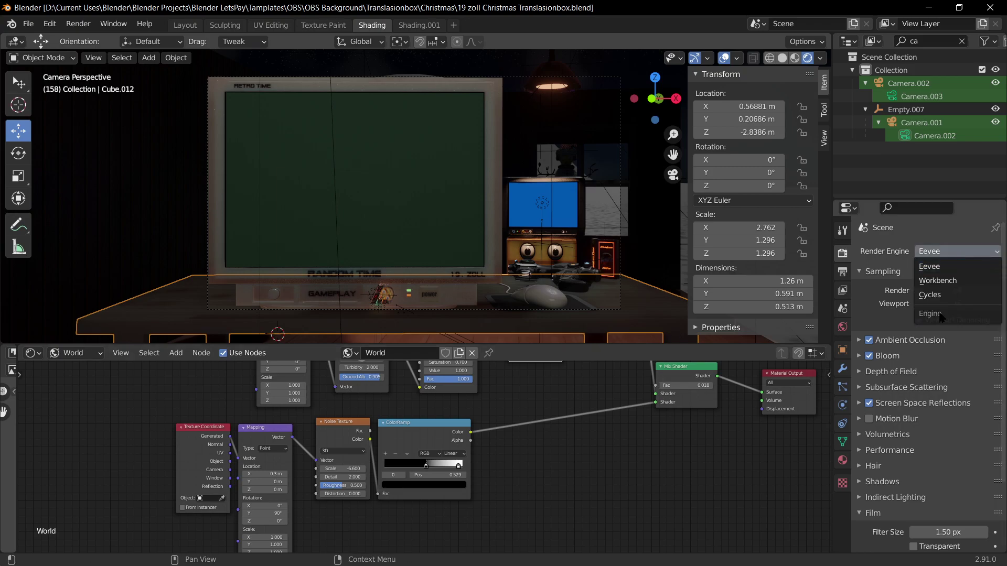
{"action": "left_click", "coordinate": [943, 299]}
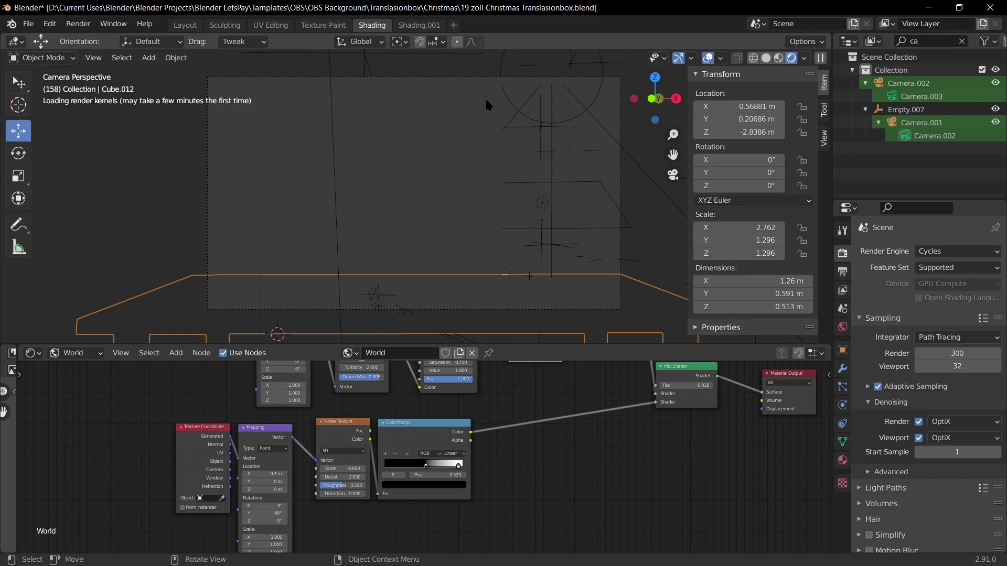
{"action": "left_click", "coordinate": [957, 253]}
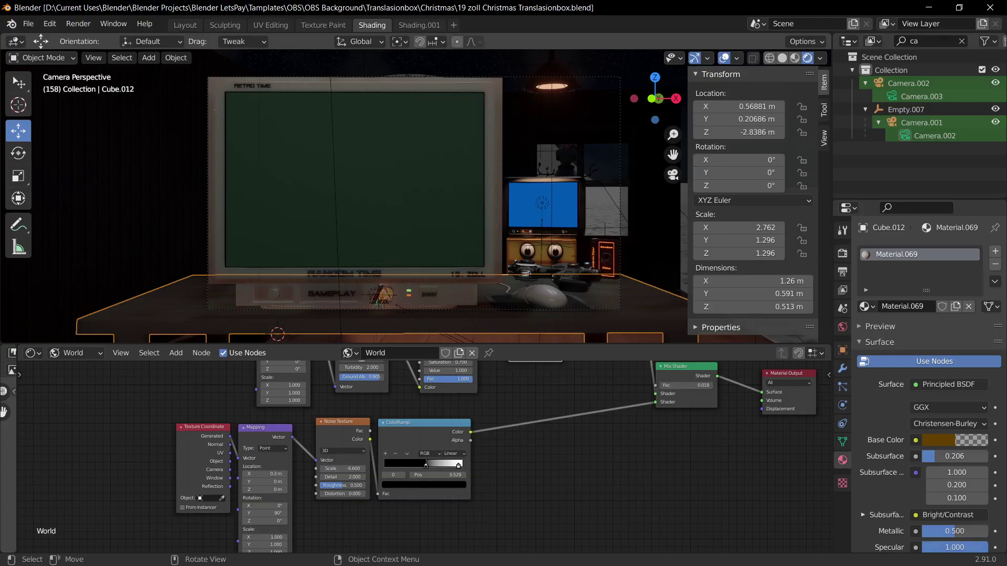
Step: Inspect the room's layout and lighting from several angles in rendered, material preview and solid shading
{"action": "middle_click_drag", "start_coordinate": [409, 210], "coordinate": [575, 282]}
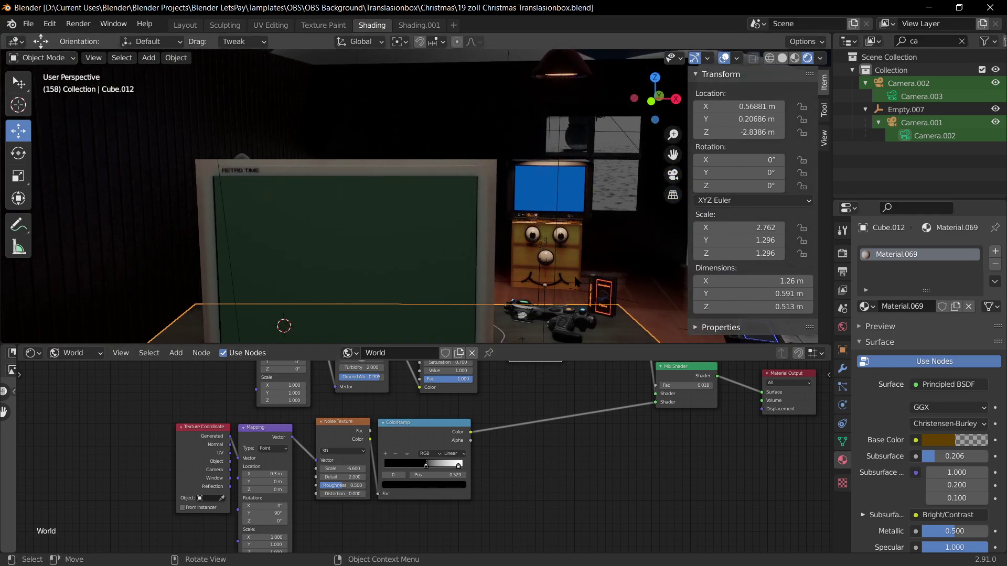
{"action": "scroll", "coordinate": [651, 321], "scroll_direction": "down", "scroll_amount": 3}
{"action": "middle_click_drag", "start_coordinate": [650, 321], "coordinate": [529, 200]}
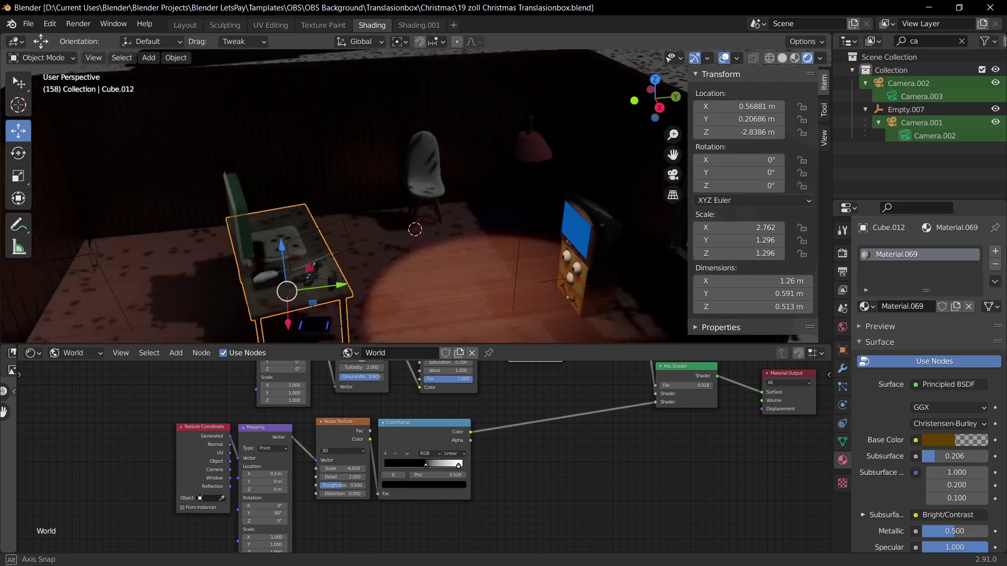
{"action": "left_click", "coordinate": [794, 58]}
{"action": "scroll", "coordinate": [477, 269], "scroll_direction": "down", "scroll_amount": 4}
{"action": "middle_click_drag", "start_coordinate": [469, 295], "coordinate": [516, 264]}
{"action": "left_click", "coordinate": [782, 58]}
{"action": "left_click", "coordinate": [451, 298]}
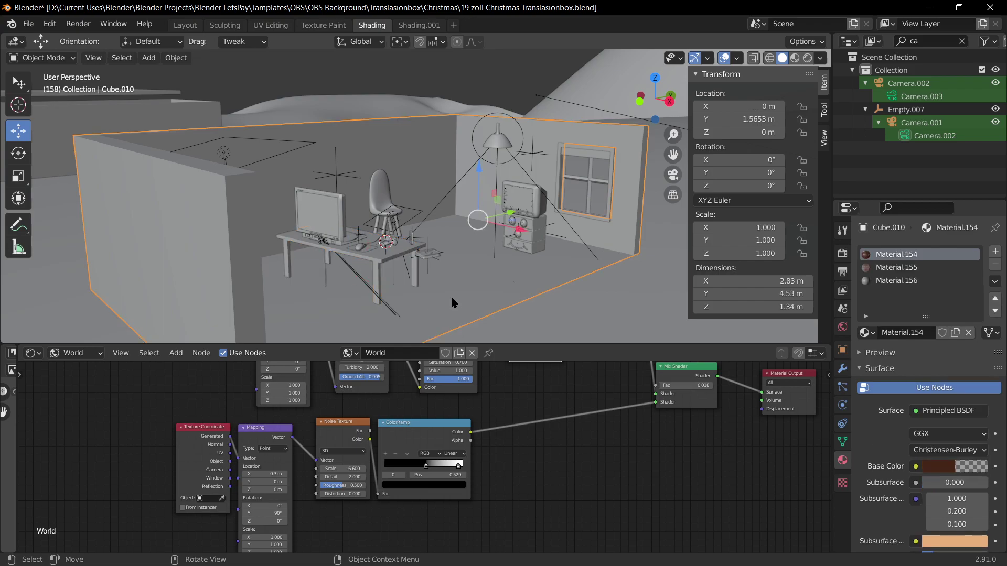
{"action": "left_click", "coordinate": [560, 239]}
{"action": "key", "text": "s"}
{"action": "right_click", "coordinate": [626, 272]}
Step: Check the rendered camera view and look at the room's window wall from outside in material preview shading
{"action": "key", "text": "KP_0"}
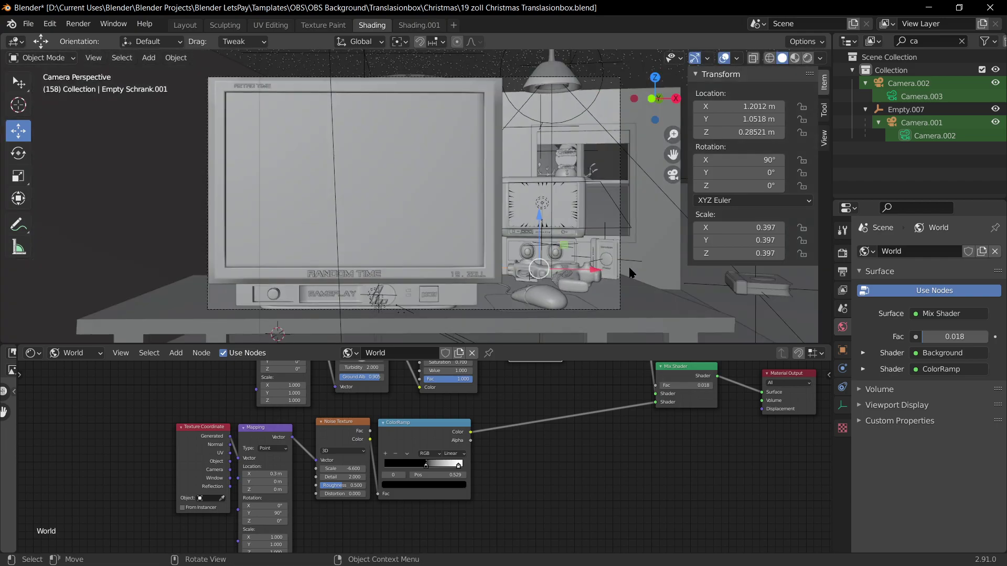
{"action": "left_click", "coordinate": [807, 58]}
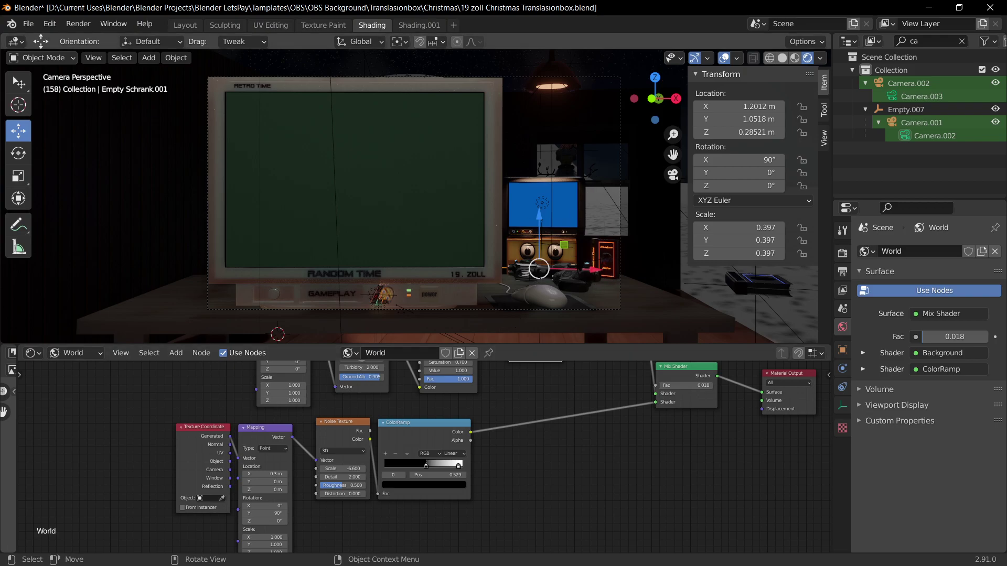
{"action": "middle_click_drag", "start_coordinate": [471, 209], "coordinate": [310, 207]}
{"action": "scroll", "coordinate": [309, 207], "scroll_direction": "down", "scroll_amount": 6}
{"action": "middle_click_drag", "start_coordinate": [462, 210], "coordinate": [305, 249], "text": "shift"}
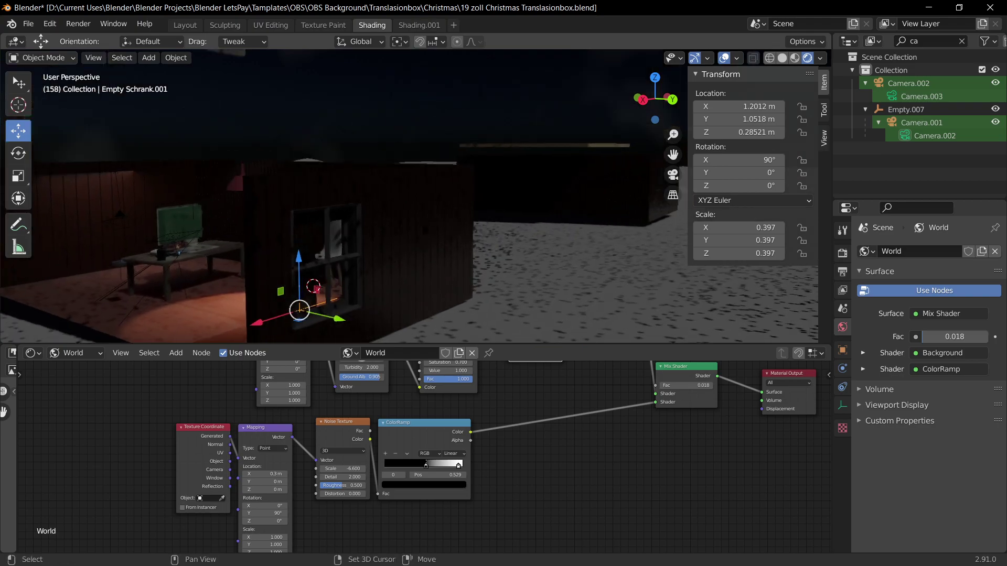
{"action": "left_click", "coordinate": [794, 57]}
{"action": "mouse_move", "coordinate": [411, 240]}
{"action": "middle_mouse_down", "text": "shift"}
{"action": "mouse_move", "coordinate": [423, 222]}
{"action": "mouse_move", "coordinate": [459, 210]}
{"action": "middle_mouse_up", "text": "shift"}
{"action": "middle_click_drag", "start_coordinate": [454, 226], "coordinate": [446, 254]}
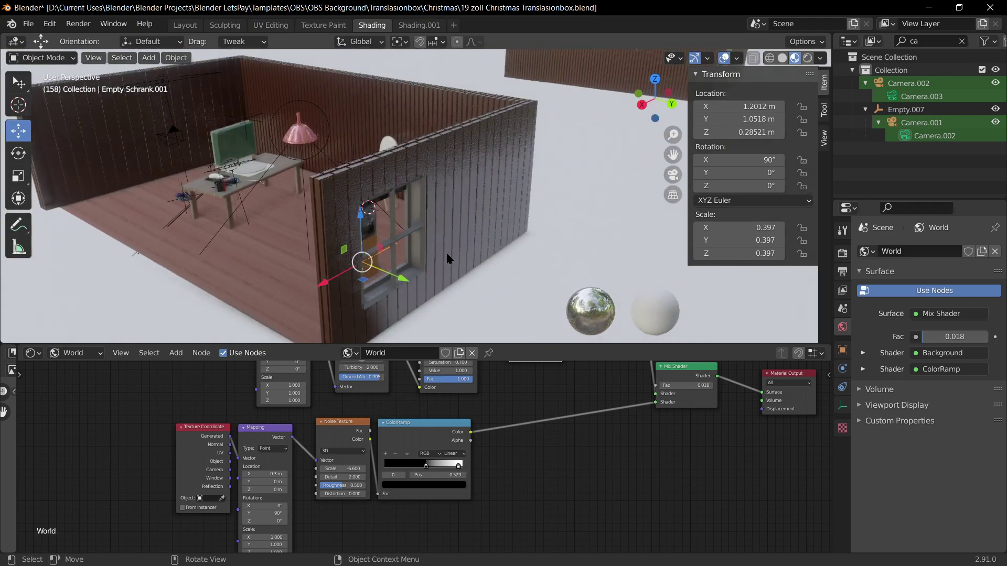
Step: Check the window frame objects one by one to find out which mesh holds which part of the window
{"action": "left_click", "coordinate": [405, 285]}
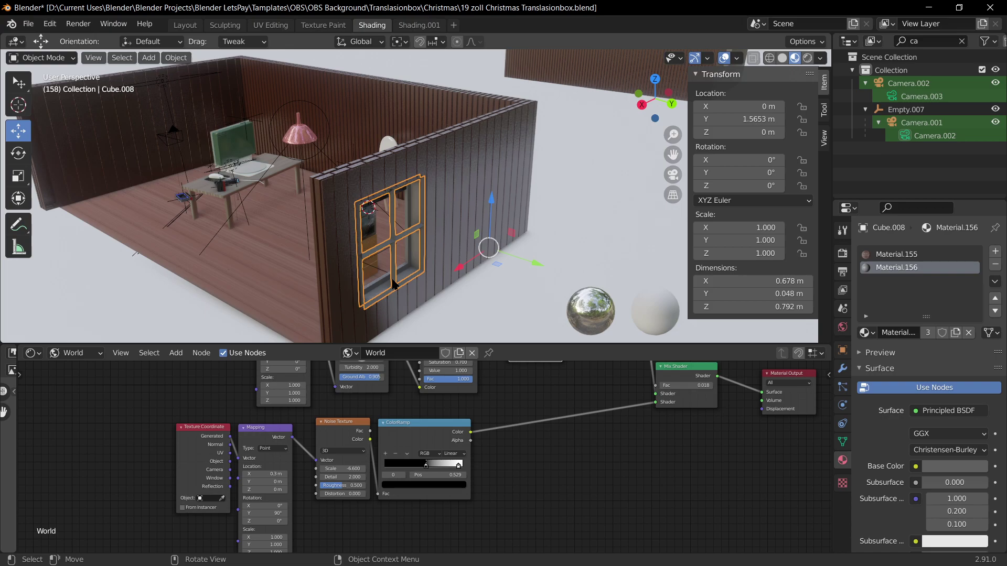
{"action": "middle_click_drag", "start_coordinate": [390, 284], "coordinate": [401, 317]}
{"action": "scroll", "coordinate": [342, 294], "scroll_direction": "up", "scroll_amount": 2}
{"action": "key", "text": "Tab"}
{"action": "key", "text": "Tab"}
{"action": "left_click", "coordinate": [397, 315]}
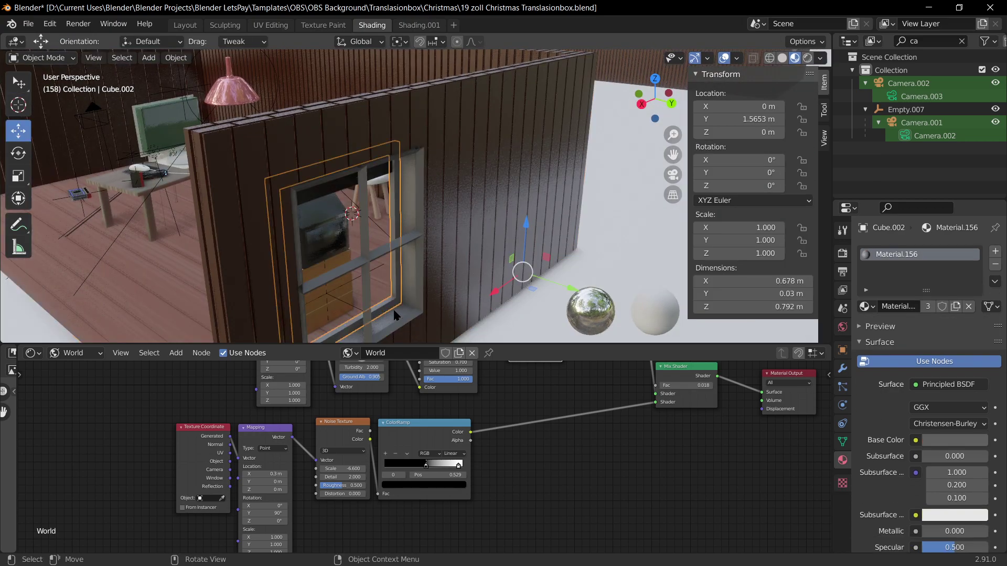
{"action": "left_click", "coordinate": [397, 315]}
{"action": "left_click", "coordinate": [397, 315]}
{"action": "left_click", "coordinate": [402, 314]}
{"action": "key", "text": "Tab"}
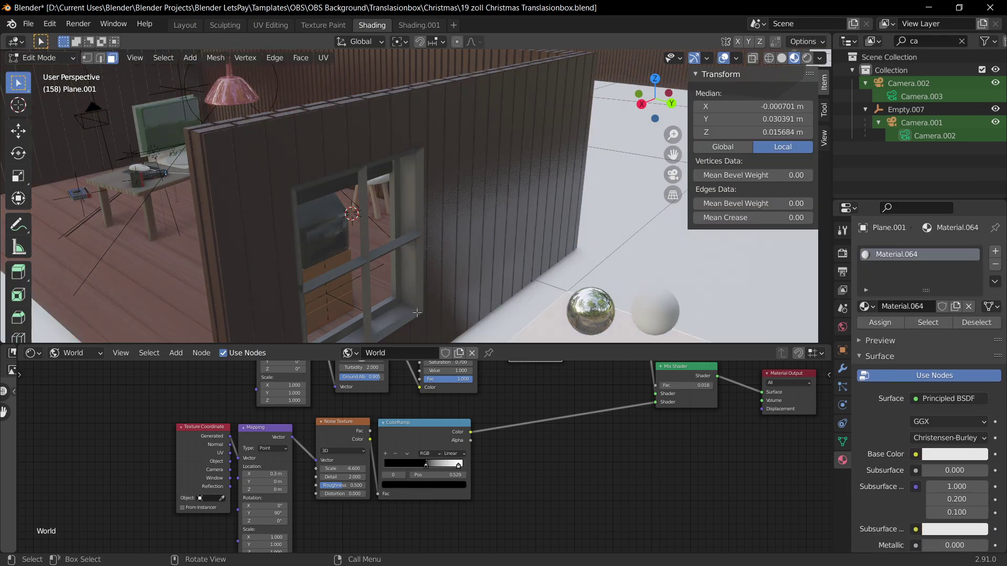
{"action": "key", "text": "Tab"}
{"action": "left_click", "coordinate": [402, 310]}
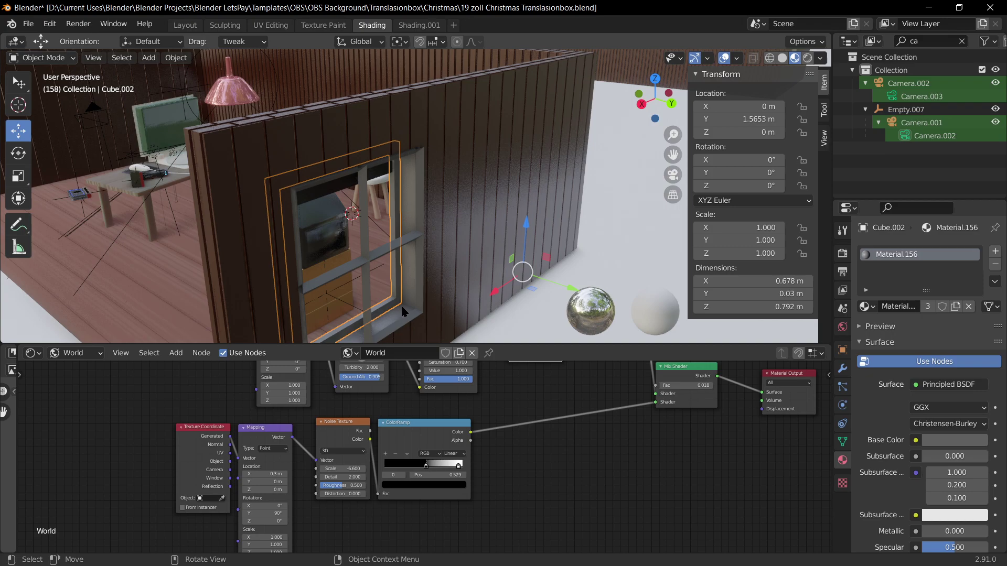
{"action": "key", "text": "Tab"}
{"action": "key", "text": "Tab"}
Step: In the room wall mesh, select all faces assigned to Material.156 around the window opening
{"action": "left_click", "coordinate": [431, 318]}
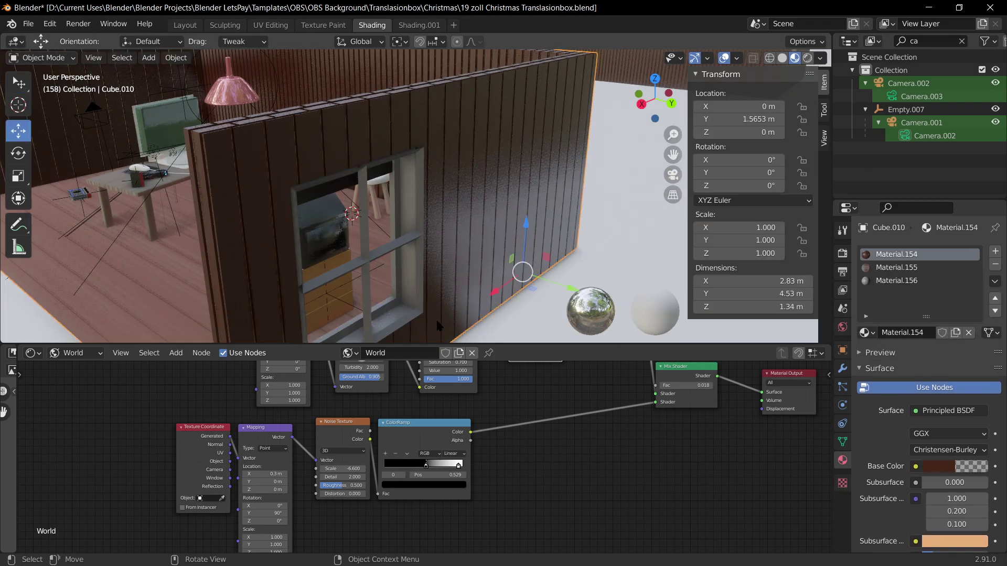
{"action": "key", "text": "Tab"}
{"action": "left_click", "coordinate": [409, 286]}
{"action": "left_click", "coordinate": [393, 315], "text": "shift"}
{"action": "left_click", "coordinate": [404, 287], "text": "shift"}
{"action": "middle_click_drag", "start_coordinate": [431, 257], "coordinate": [408, 242]}
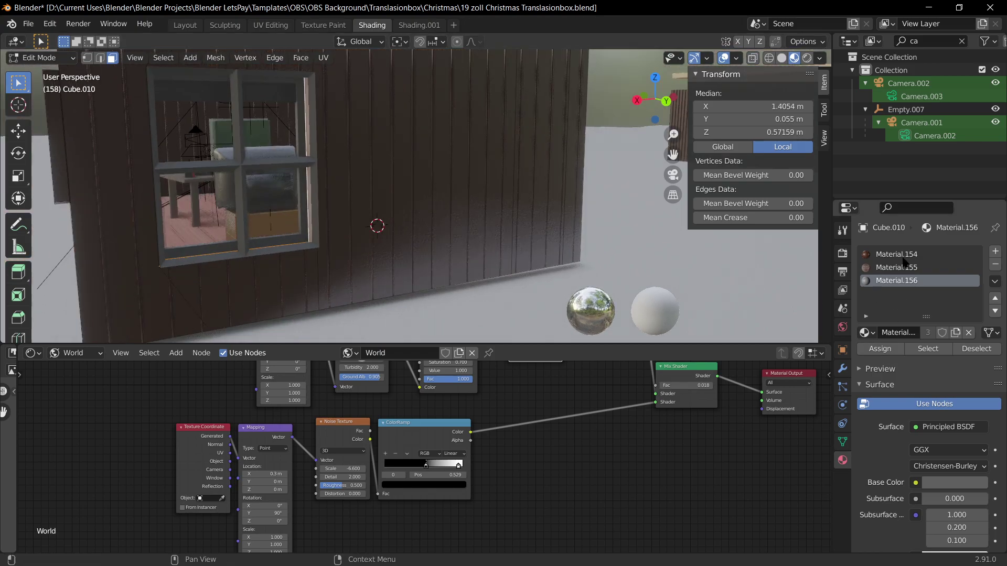
{"action": "left_click", "coordinate": [931, 352]}
{"action": "middle_click_drag", "start_coordinate": [435, 201], "coordinate": [522, 181]}
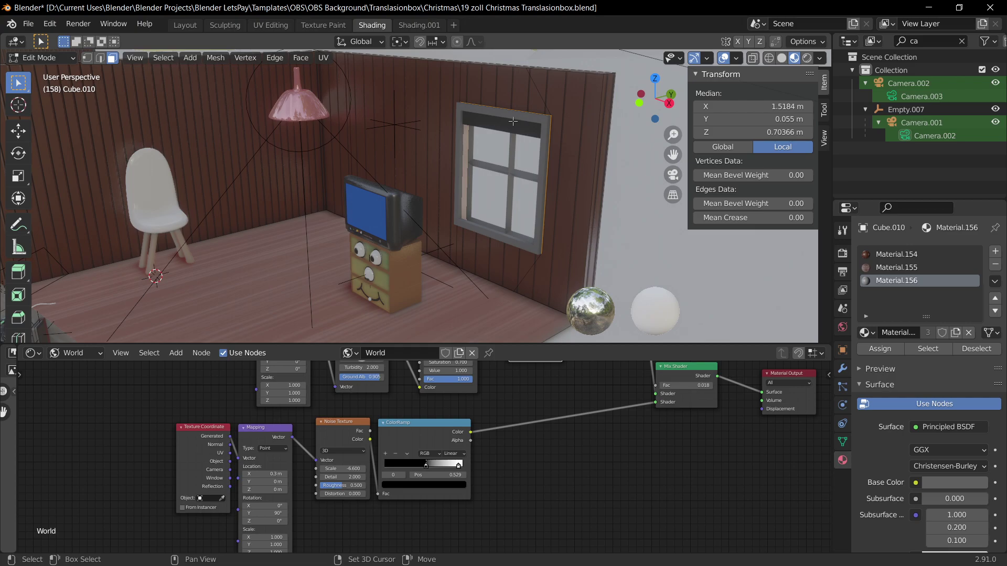
Step: Raise the selected window-opening faces about 0.10 m along Z, judging the height in the camera view, and leave Edit Mode
{"action": "key", "text": "g"}
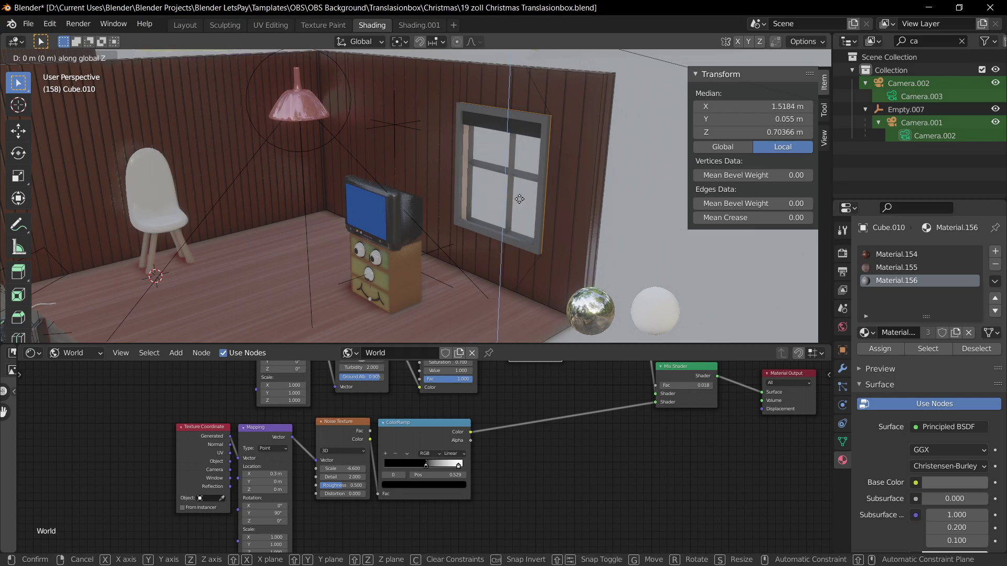
{"action": "key", "text": "z"}
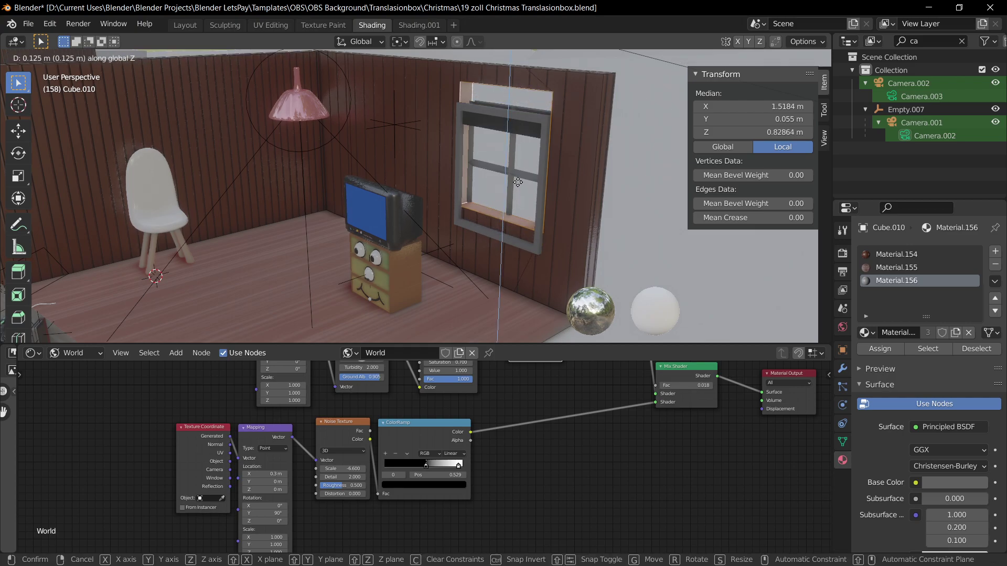
{"action": "left_click", "coordinate": [522, 177]}
{"action": "key", "text": "KP_0"}
{"action": "key", "text": "g"}
{"action": "key", "text": "z"}
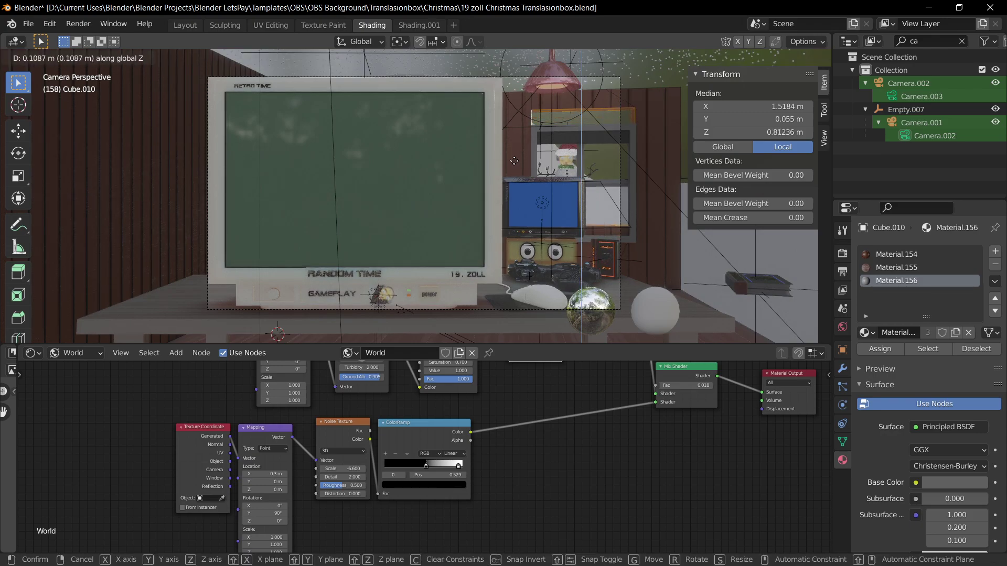
{"action": "left_click", "coordinate": [739, 111]}
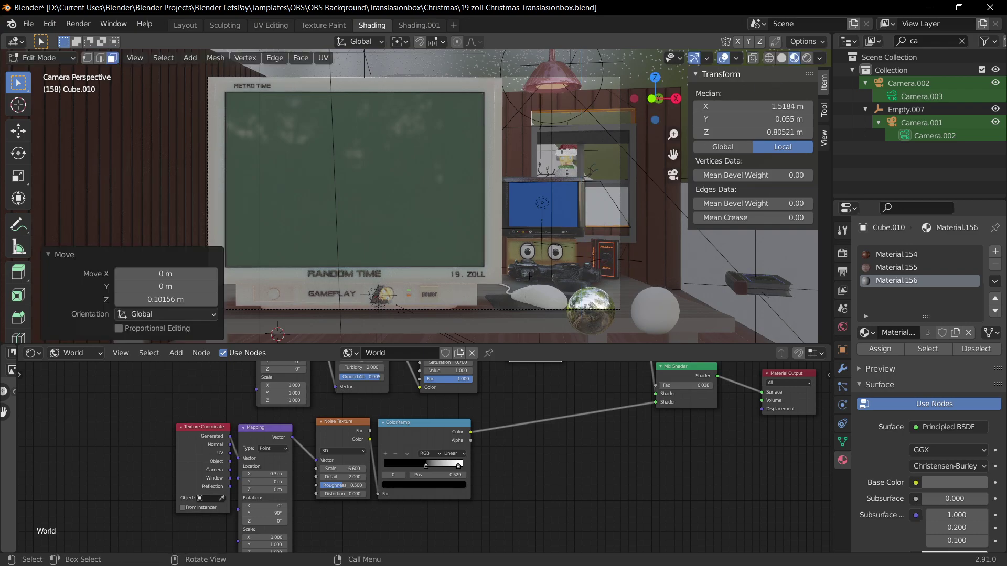
{"action": "key", "text": "Tab"}
Step: Move the window frame objects up about 0.11 m along Z to fit the raised opening
{"action": "middle_click_drag", "start_coordinate": [607, 227], "coordinate": [533, 202]}
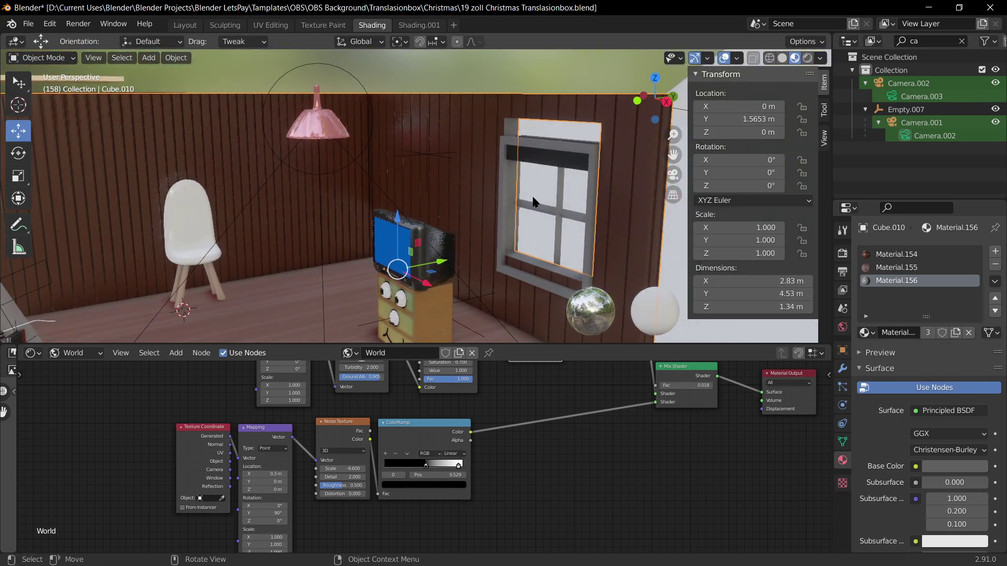
{"action": "left_click", "coordinate": [567, 158]}
{"action": "middle_click_drag", "start_coordinate": [567, 158], "coordinate": [461, 195]}
{"action": "left_click", "coordinate": [281, 178]}
{"action": "key", "text": "g"}
{"action": "key", "text": "z"}
{"action": "right_click", "coordinate": [278, 167]}
{"action": "scroll", "coordinate": [279, 167], "scroll_direction": "up", "scroll_amount": 4}
{"action": "key", "text": "g"}
{"action": "key", "text": "z"}
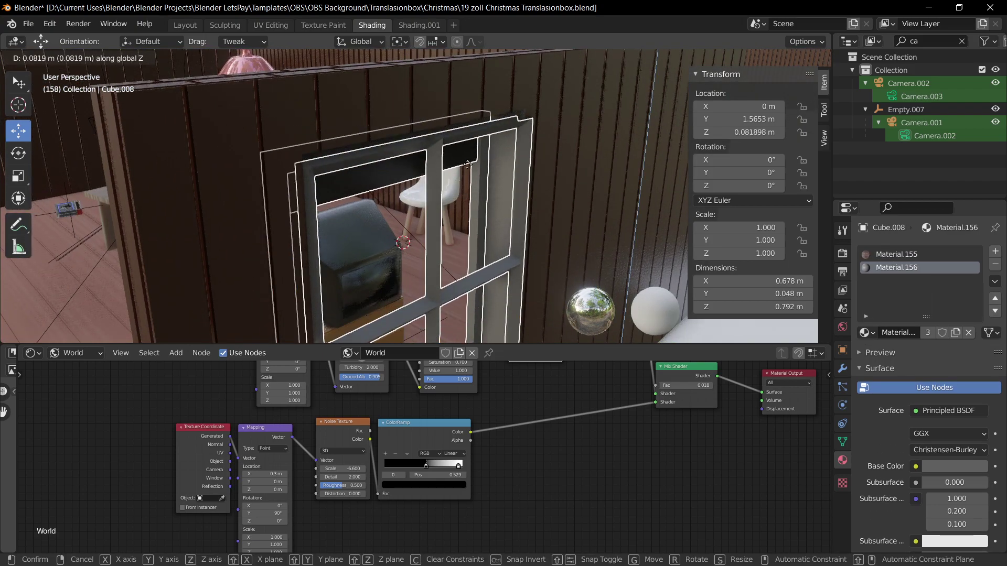
{"action": "left_click", "coordinate": [468, 159]}
Step: Save the file, render the current frame from the camera view and inspect the rendered image
{"action": "middle_click_drag", "start_coordinate": [426, 176], "coordinate": [597, 210]}
{"action": "key", "text": "ctrl+s"}
{"action": "scroll", "coordinate": [587, 231], "scroll_direction": "down", "scroll_amount": 4}
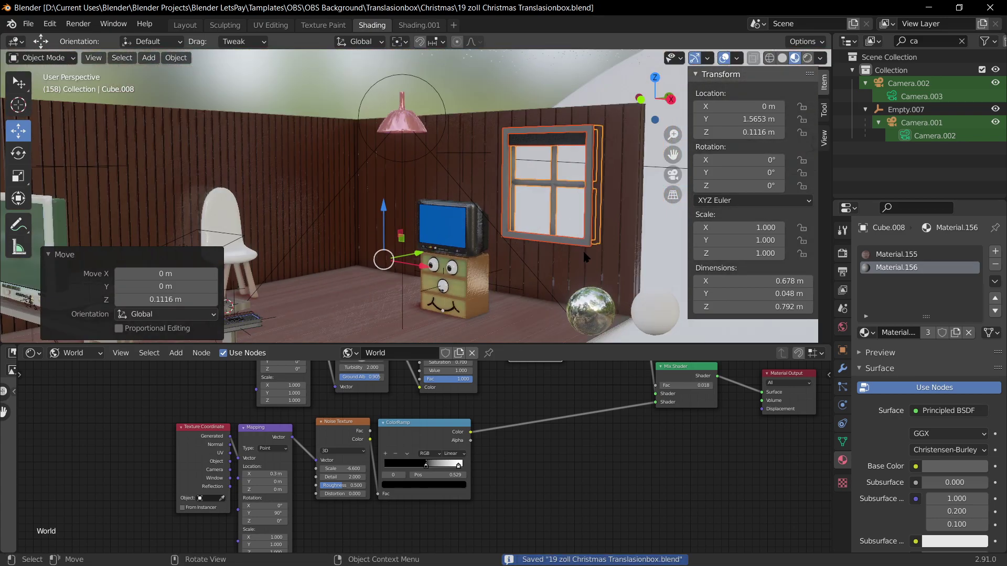
{"action": "left_click", "coordinate": [654, 254]}
{"action": "key", "text": "KP_0"}
{"action": "key", "text": "ctrl+s"}
{"action": "key", "text": "F12"}
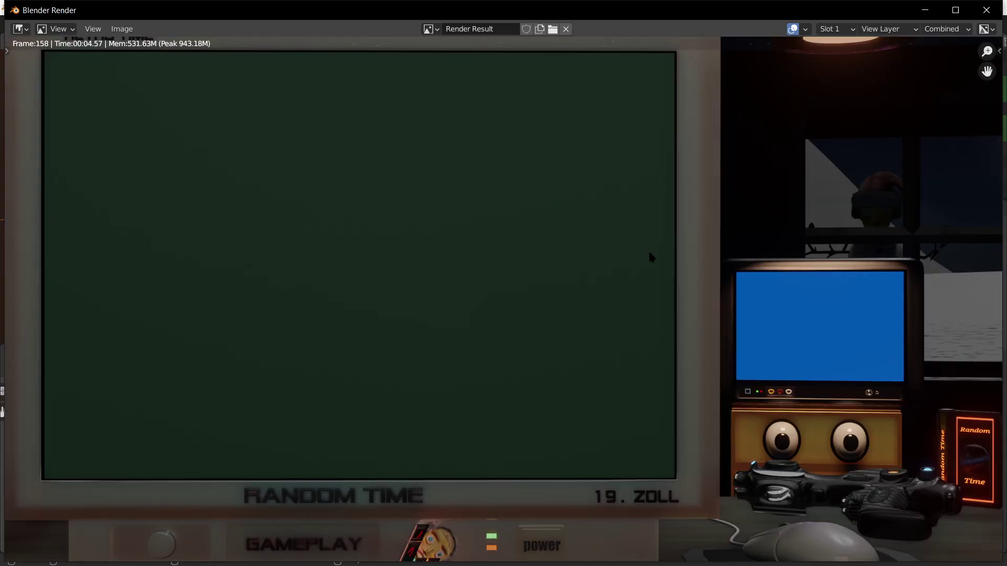
{"action": "scroll", "coordinate": [648, 250], "scroll_direction": "down", "scroll_amount": 4}
{"action": "scroll", "coordinate": [665, 297], "scroll_direction": "up", "scroll_amount": 3}
{"action": "scroll", "coordinate": [636, 278], "scroll_direction": "down", "scroll_amount": 1}
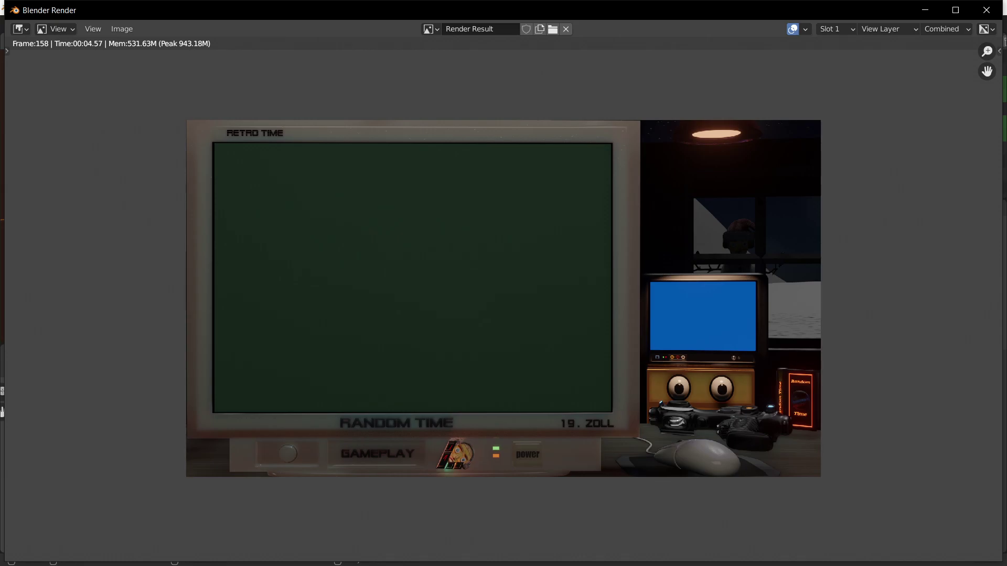
{"action": "key", "text": "Escape"}
Step: Try shifting the camera's parent Empty.007 while in camera view and undo the change
{"action": "middle_click_drag", "start_coordinate": [588, 239], "coordinate": [485, 256]}
{"action": "middle_click_drag", "start_coordinate": [415, 254], "coordinate": [334, 229]}
{"action": "left_click", "coordinate": [294, 244]}
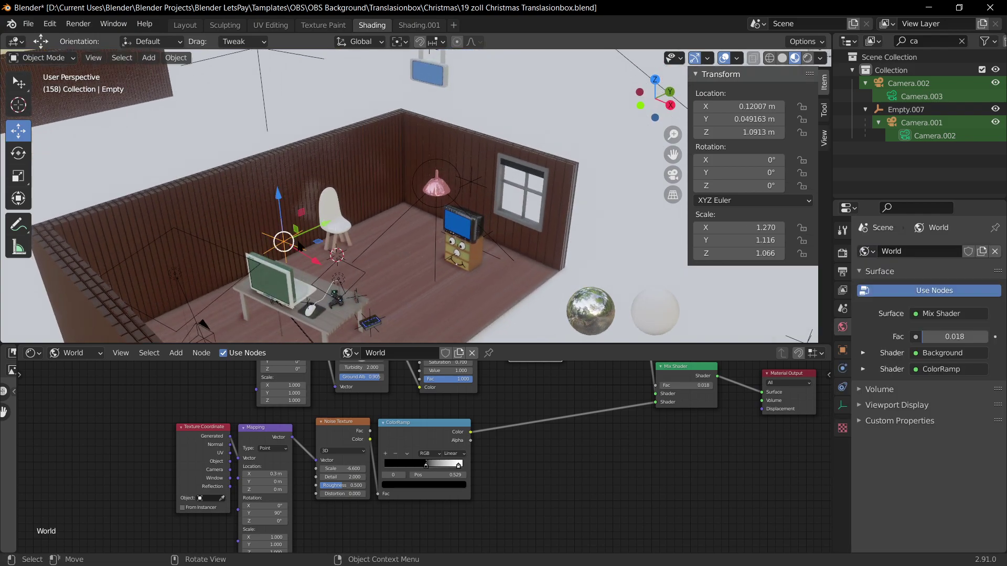
{"action": "scroll", "coordinate": [333, 226], "scroll_direction": "down", "scroll_amount": 4}
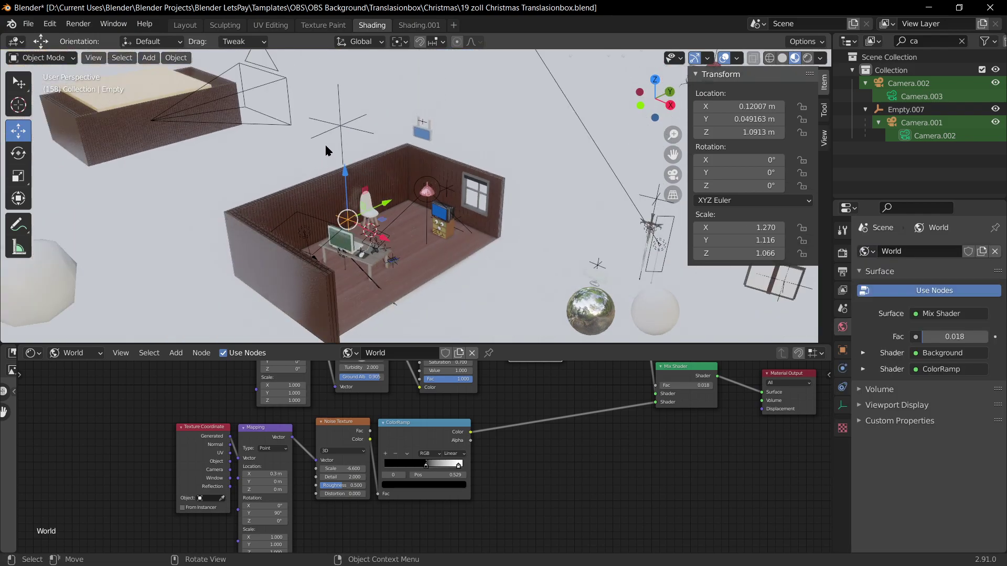
{"action": "left_click", "coordinate": [328, 149]}
{"action": "scroll", "coordinate": [380, 212], "scroll_direction": "up", "scroll_amount": 4}
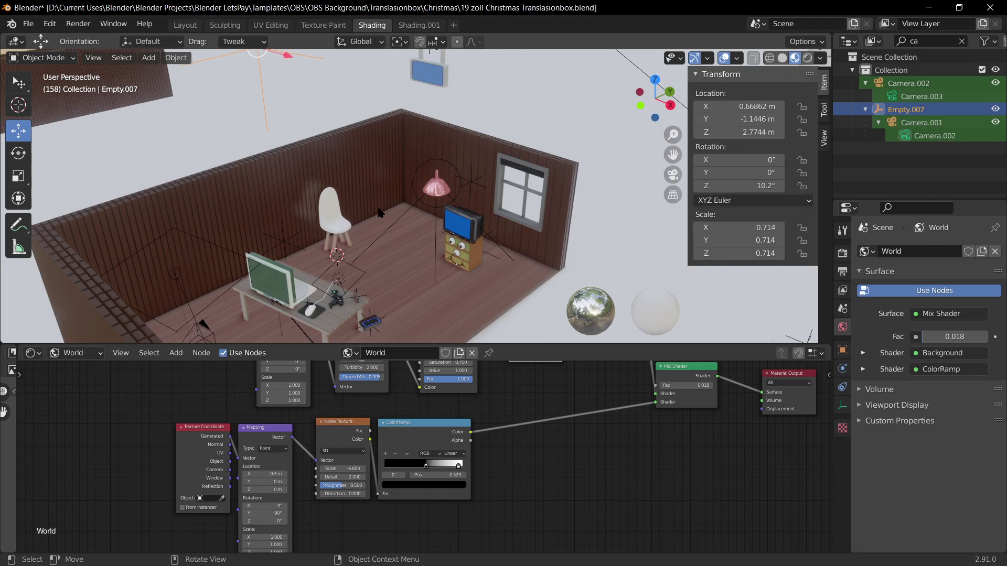
{"action": "key", "text": "g"}
{"action": "key", "text": "Escape"}
{"action": "key", "text": "KP_0"}
{"action": "left_click_drag", "start_coordinate": [741, 132], "coordinate": [723, 120]}
{"action": "key", "text": "ctrl+z"}
Step: In the room wall mesh, delete faces at the free end of the wall opposite the window
{"action": "middle_click_drag", "start_coordinate": [542, 185], "coordinate": [189, 217]}
{"action": "scroll", "coordinate": [269, 260], "scroll_direction": "down", "scroll_amount": 5}
{"action": "left_click", "coordinate": [153, 266]}
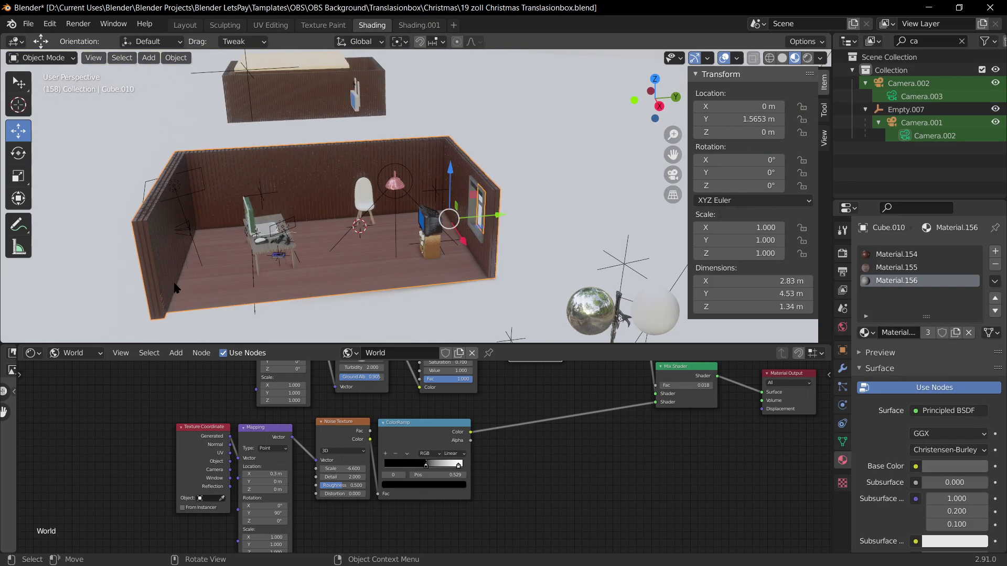
{"action": "key", "text": "Tab"}
{"action": "left_click", "coordinate": [165, 288]}
{"action": "left_click", "coordinate": [158, 302], "text": "shift"}
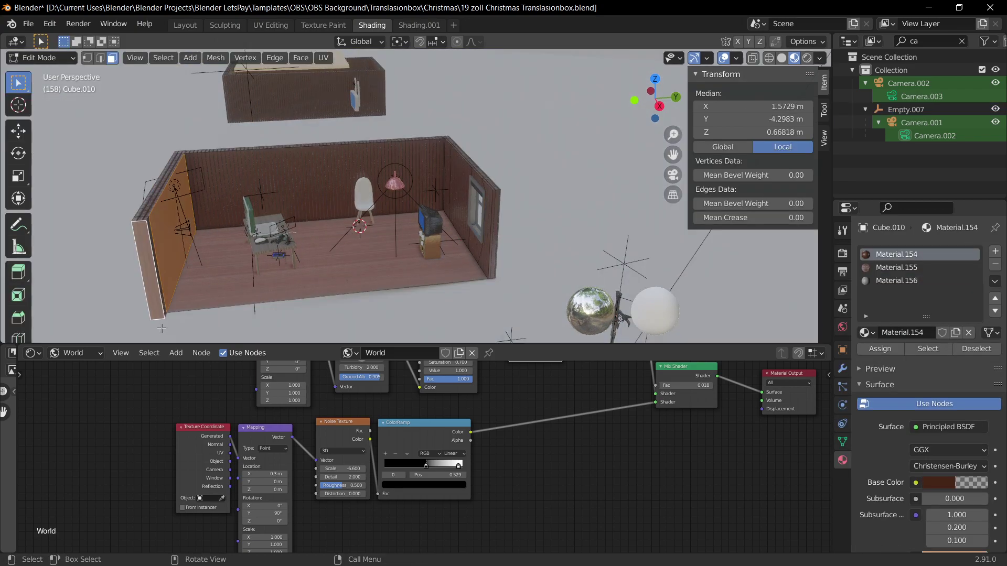
{"action": "left_click", "coordinate": [139, 296]}
{"action": "left_click", "coordinate": [147, 296]}
{"action": "key", "text": "x"}
{"action": "left_click", "coordinate": [144, 313]}
Step: In wireframe vertex mode, select the leftover vertices at the free end of the wall opposite the window and delete them
{"action": "mouse_move", "coordinate": [155, 270]}
{"action": "middle_mouse_down"}
{"action": "mouse_move", "coordinate": [459, 197]}
{"action": "mouse_move", "coordinate": [527, 315]}
{"action": "middle_mouse_up"}
{"action": "key", "text": "1"}
{"action": "left_click", "coordinate": [768, 57]}
{"action": "middle_click_drag", "start_coordinate": [475, 217], "coordinate": [475, 228]}
{"action": "left_click", "coordinate": [398, 184], "text": "shift"}
{"action": "left_click", "coordinate": [400, 248], "text": "shift"}
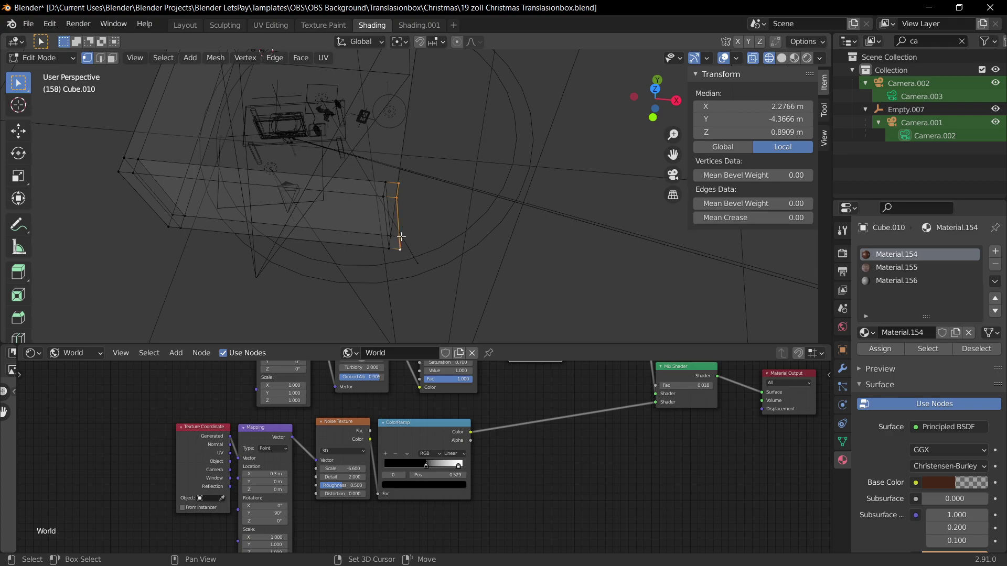
{"action": "key", "text": "x"}
{"action": "left_click", "coordinate": [443, 235]}
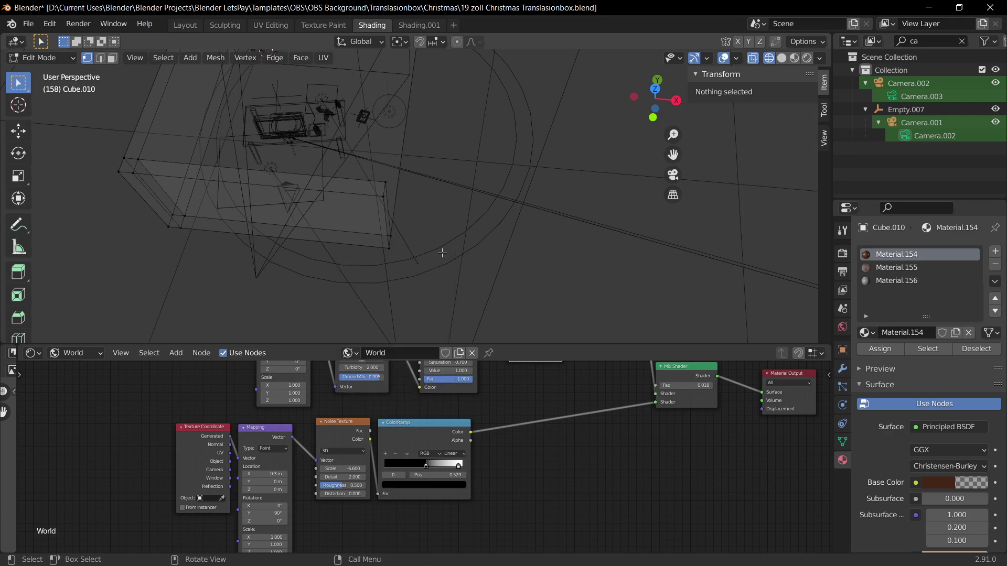
Step: Try hiding the outer face of the wall opposite the window and reveal it again
{"action": "left_click", "coordinate": [393, 241], "text": "shift"}
{"action": "left_click", "coordinate": [382, 199], "text": "shift"}
{"action": "left_click", "coordinate": [391, 184], "text": "shift"}
{"action": "middle_click_drag", "start_coordinate": [480, 197], "coordinate": [454, 214]}
{"action": "key", "text": "3"}
{"action": "key", "text": "Tab"}
{"action": "key", "text": "Tab"}
{"action": "left_click", "coordinate": [311, 148]}
{"action": "middle_click_drag", "start_coordinate": [312, 148], "coordinate": [362, 191], "text": "shift"}
{"action": "middle_click_drag", "start_coordinate": [373, 187], "coordinate": [270, 187]}
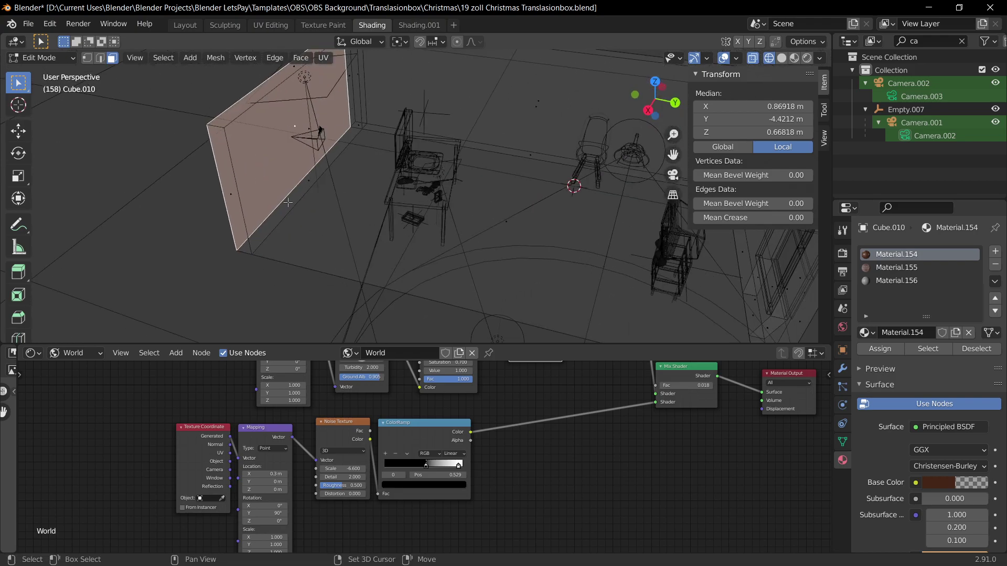
{"action": "key", "text": "h"}
{"action": "key", "text": "alt+h"}
Step: Try deleting the outer and bottom faces of the wall opposite the window, and undo both deletions
{"action": "middle_click_drag", "start_coordinate": [288, 143], "coordinate": [337, 211]}
{"action": "key", "text": "x"}
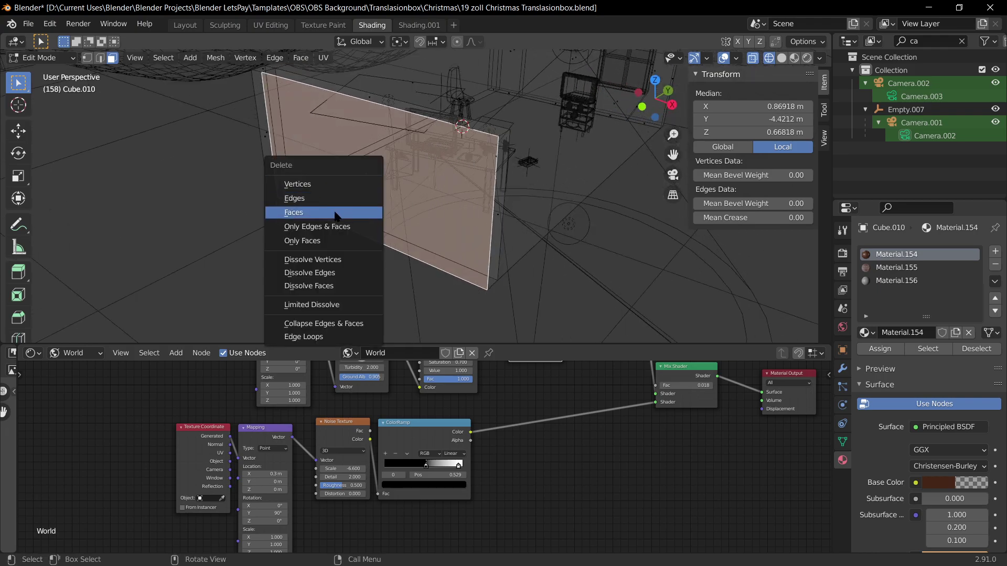
{"action": "left_click", "coordinate": [332, 215]}
{"action": "left_click", "coordinate": [381, 239]}
{"action": "key", "text": "x"}
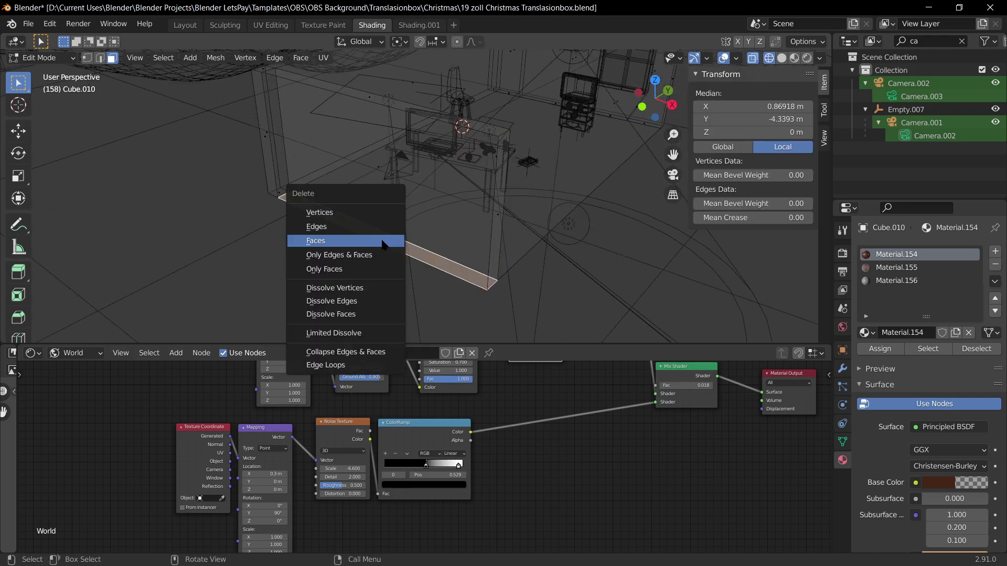
{"action": "key", "text": "ctrl+z"}
{"action": "key", "text": "ctrl+z"}
Step: Hide all objects except the room mesh Cube.010 and select the room mesh
{"action": "middle_click_drag", "start_coordinate": [399, 207], "coordinate": [460, 236]}
{"action": "key", "text": "Tab"}
{"action": "key", "text": "Tab"}
{"action": "key", "text": "Tab"}
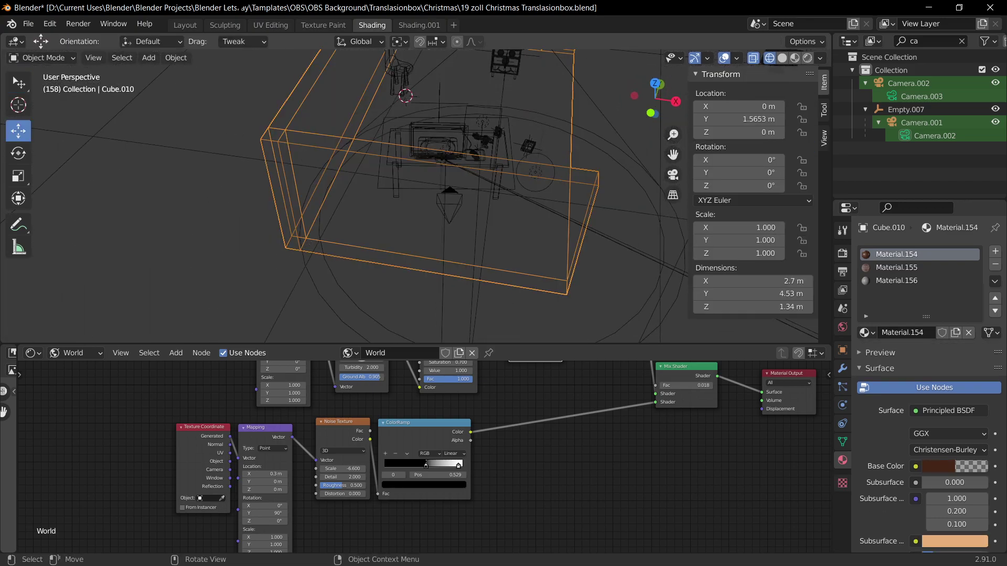
{"action": "left_click", "coordinate": [121, 58]}
{"action": "left_click", "coordinate": [129, 99]}
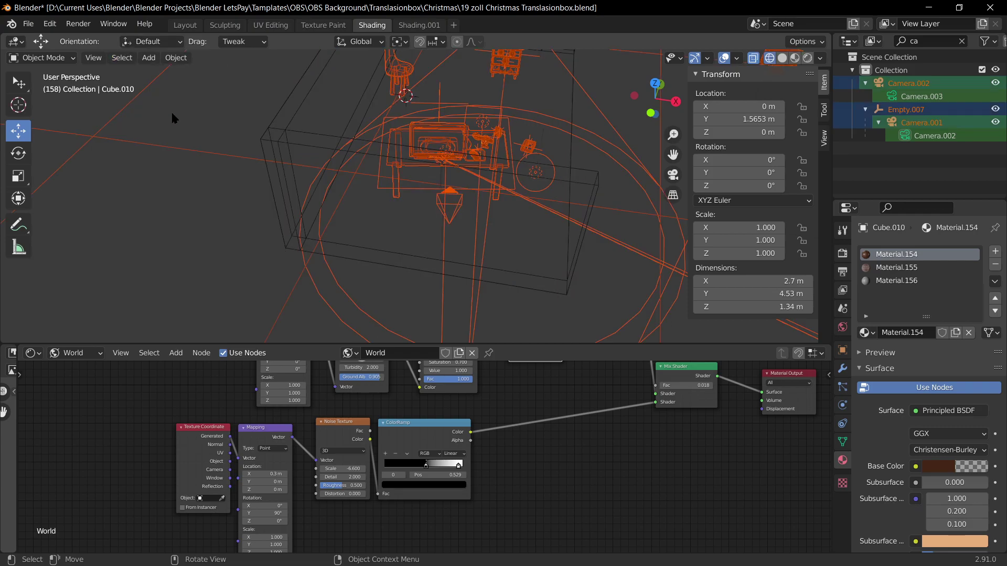
{"action": "key", "text": "h"}
{"action": "left_click", "coordinate": [304, 233]}
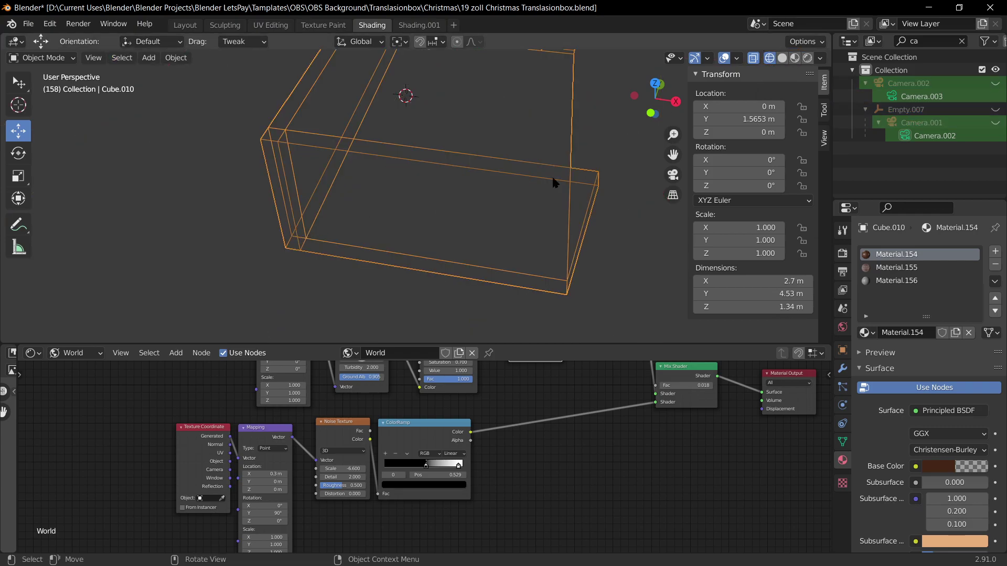
Step: From the top orthographic view, delete the outer vertices of the wall opposite the window, leaving its inner face
{"action": "key", "text": "KP_7"}
{"action": "scroll", "coordinate": [528, 212], "scroll_direction": "down", "scroll_amount": 3}
{"action": "key", "text": "Tab"}
{"action": "scroll", "coordinate": [425, 182], "scroll_direction": "up", "scroll_amount": 3}
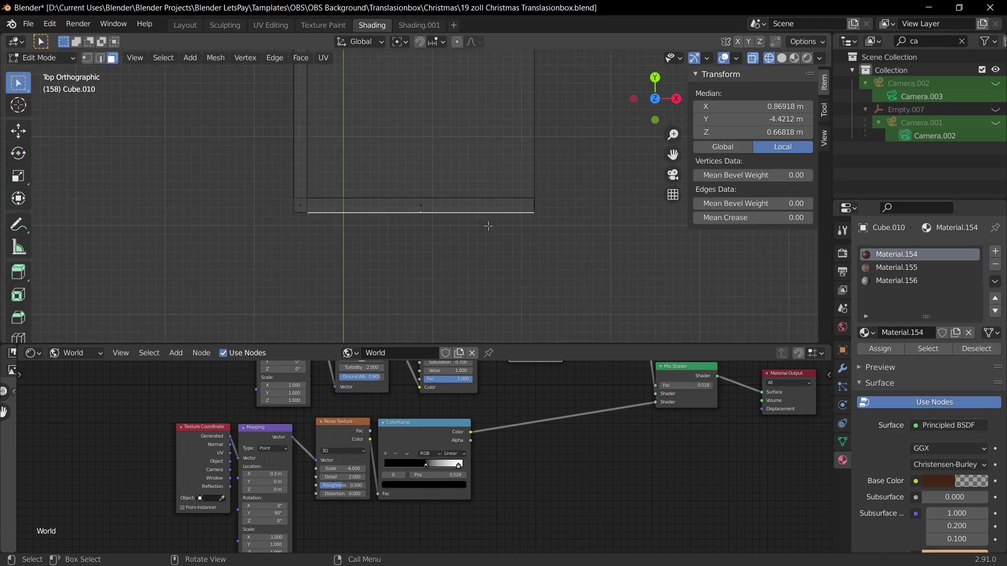
{"action": "key", "text": "1"}
{"action": "left_click_drag", "start_coordinate": [608, 272], "coordinate": [210, 199]}
{"action": "key", "text": "x"}
{"action": "left_click", "coordinate": [369, 216]}
Step: Delete the outer vertices along the room's long wall, keeping its inner face, and leave Edit Mode
{"action": "middle_click_drag", "start_coordinate": [493, 269], "coordinate": [681, 280]}
{"action": "key", "text": "KP_7"}
{"action": "scroll", "coordinate": [545, 231], "scroll_direction": "down", "scroll_amount": 4}
{"action": "key", "text": "b"}
{"action": "left_click_drag", "start_coordinate": [395, 79], "coordinate": [434, 327]}
{"action": "key", "text": "x"}
{"action": "left_click", "coordinate": [422, 322]}
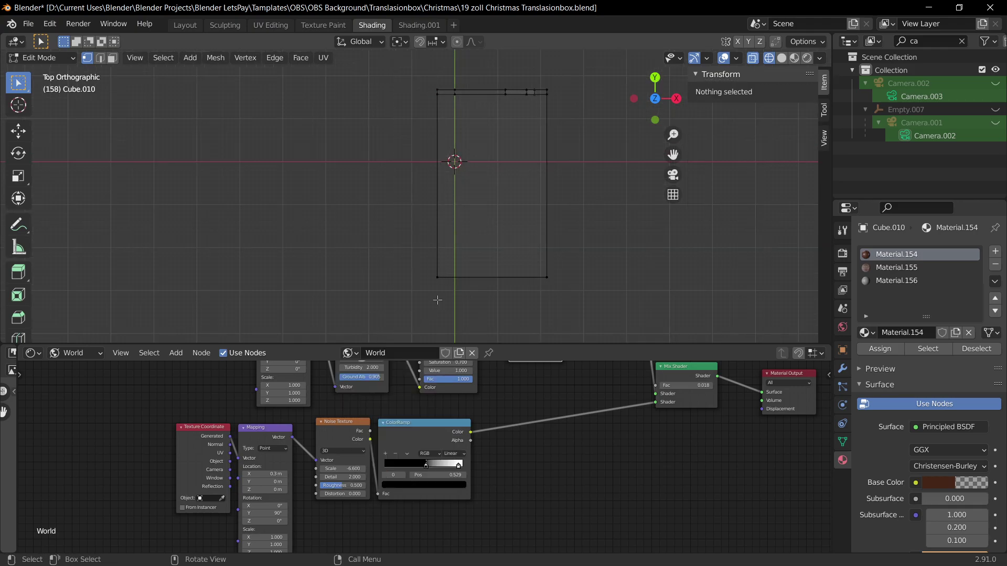
{"action": "key", "text": "Tab"}
{"action": "middle_click_drag", "start_coordinate": [565, 297], "coordinate": [661, 220]}
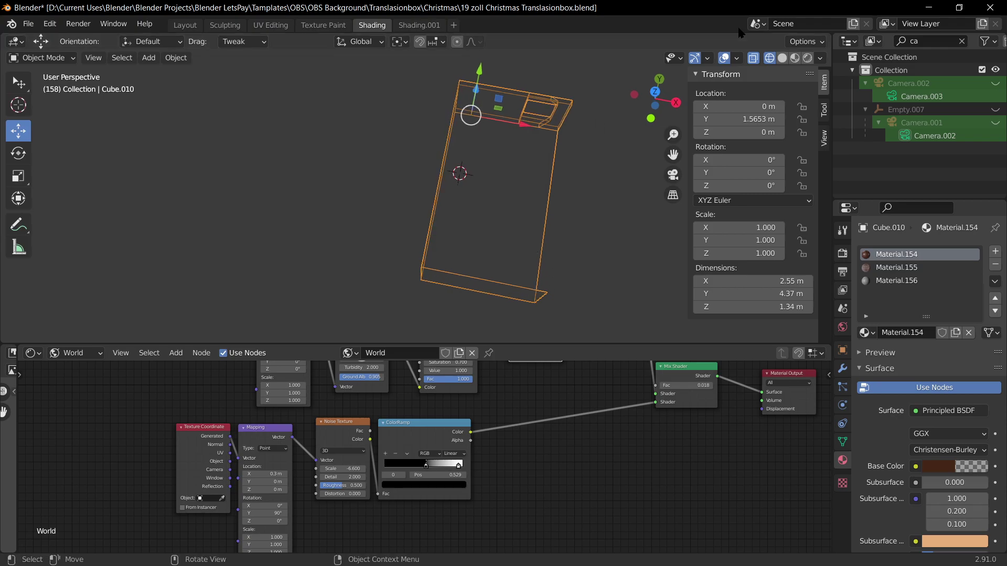
Step: Reveal all hidden objects and switch the viewport to rendered shading
{"action": "left_click", "coordinate": [795, 58]}
{"action": "key", "text": "alt+g"}
{"action": "middle_click_drag", "start_coordinate": [486, 279], "coordinate": [433, 194]}
{"action": "key", "text": "ctrl+z"}
{"action": "key", "text": "alt+h"}
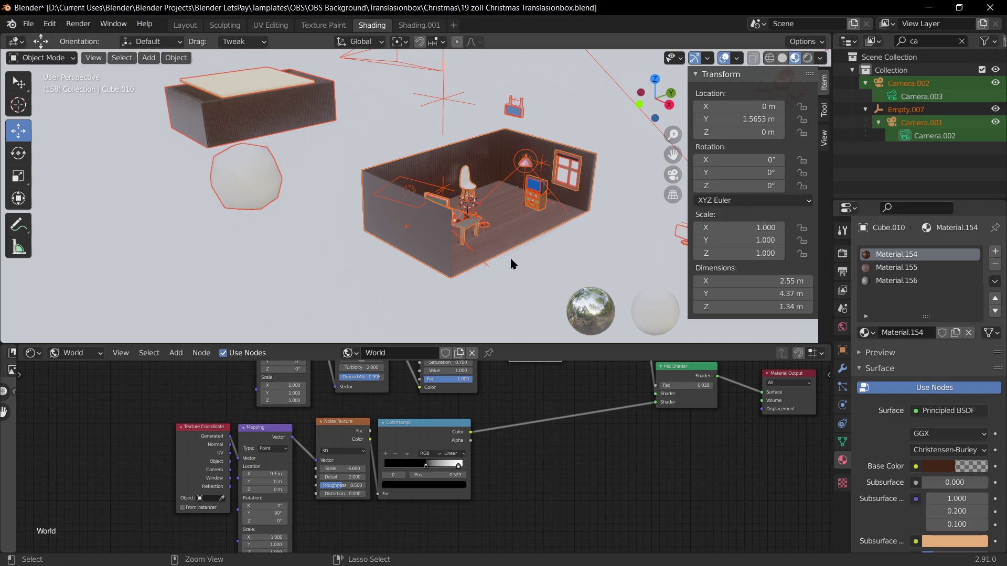
{"action": "left_click", "coordinate": [409, 191]}
{"action": "left_click", "coordinate": [807, 57]}
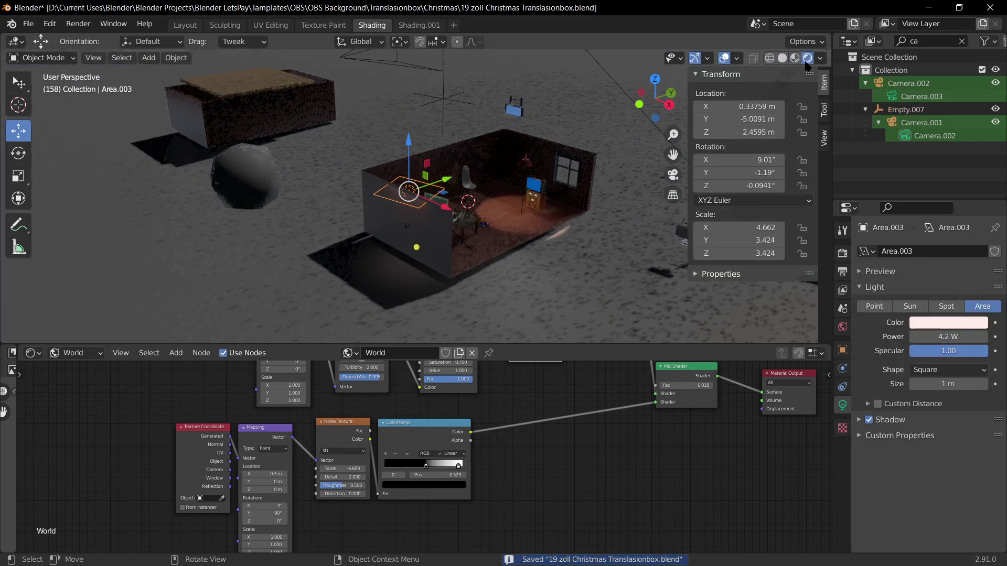
Step: Select the wall face opposite the window and move it about -2.71 m along Y to lengthen the room
{"action": "left_click", "coordinate": [430, 253]}
{"action": "key", "text": "Tab"}
{"action": "left_click", "coordinate": [424, 238]}
{"action": "key", "text": "h"}
{"action": "key", "text": "u"}
{"action": "key", "text": "Escape"}
{"action": "key", "text": "ctrl+z"}
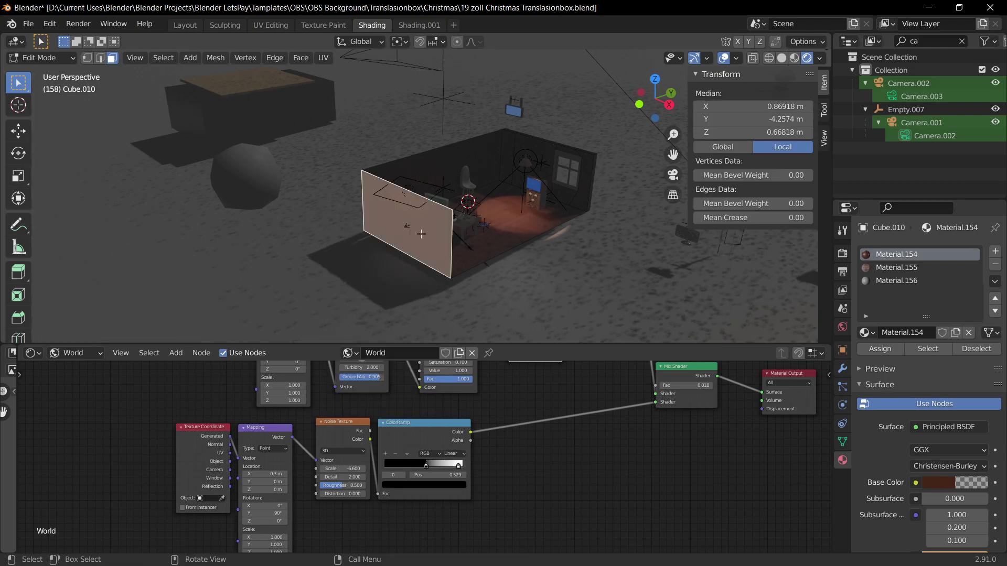
{"action": "key", "text": "g"}
{"action": "key", "text": "y"}
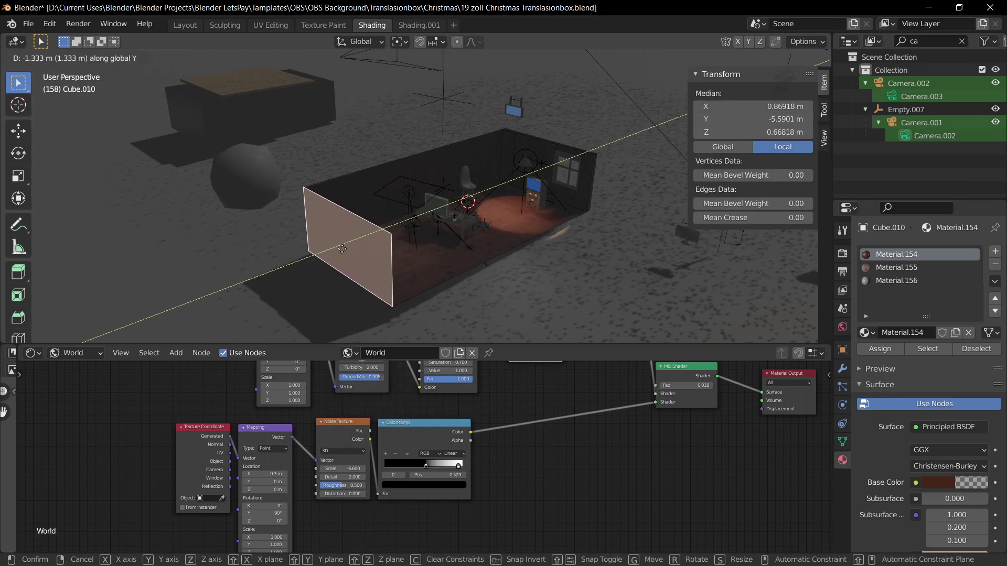
{"action": "left_click", "coordinate": [284, 260]}
{"action": "scroll", "coordinate": [420, 249], "scroll_direction": "up", "scroll_amount": 5}
{"action": "scroll", "coordinate": [469, 243], "scroll_direction": "down", "scroll_amount": 6}
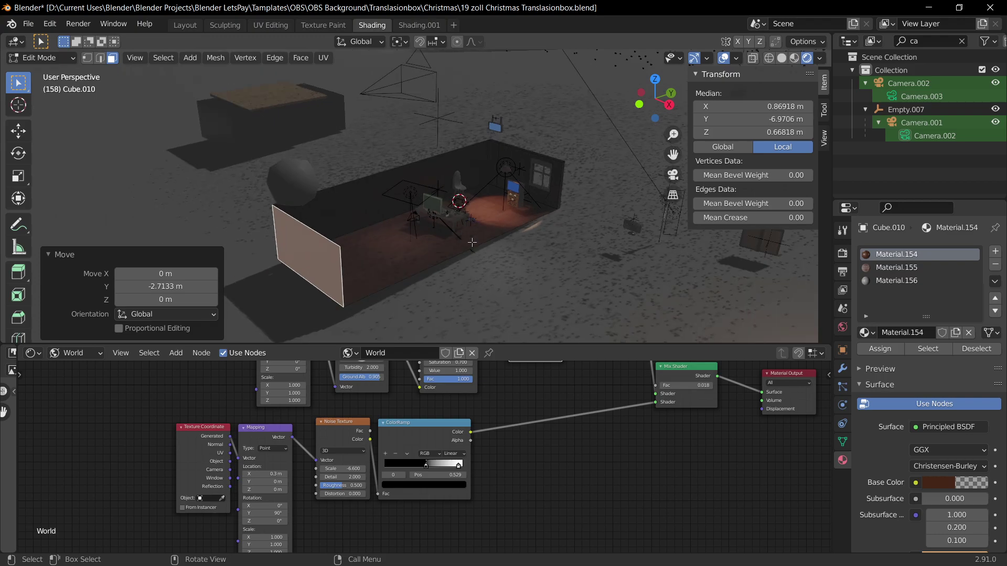
Step: Move the end wall face about a further -4.19 m along Y and check the room from the camera view
{"action": "key", "text": "g"}
{"action": "key", "text": "y"}
{"action": "left_click", "coordinate": [299, 270]}
{"action": "scroll", "coordinate": [487, 210], "scroll_direction": "up", "scroll_amount": 4}
{"action": "middle_click_drag", "start_coordinate": [495, 189], "coordinate": [508, 198]}
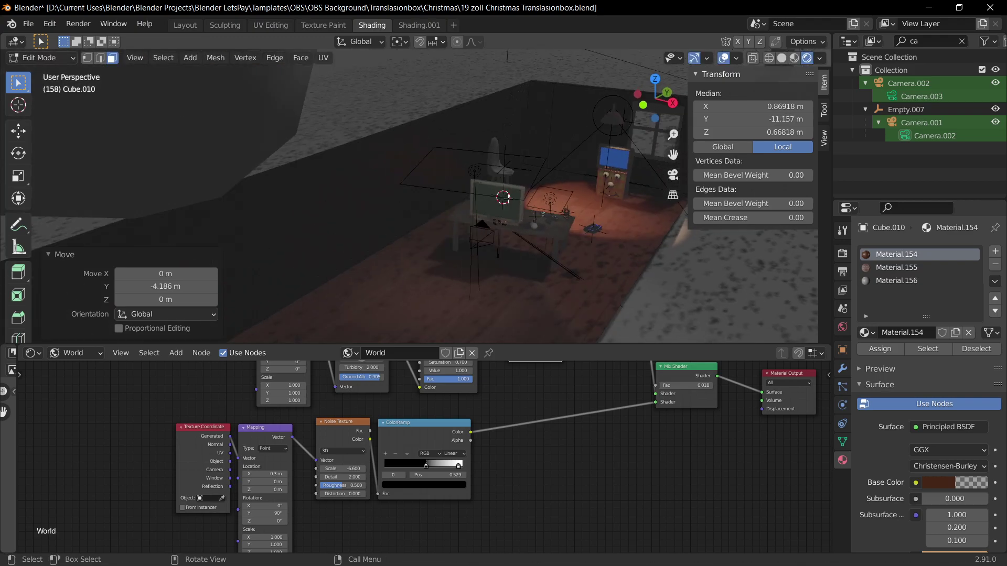
{"action": "key", "text": "KP_0"}
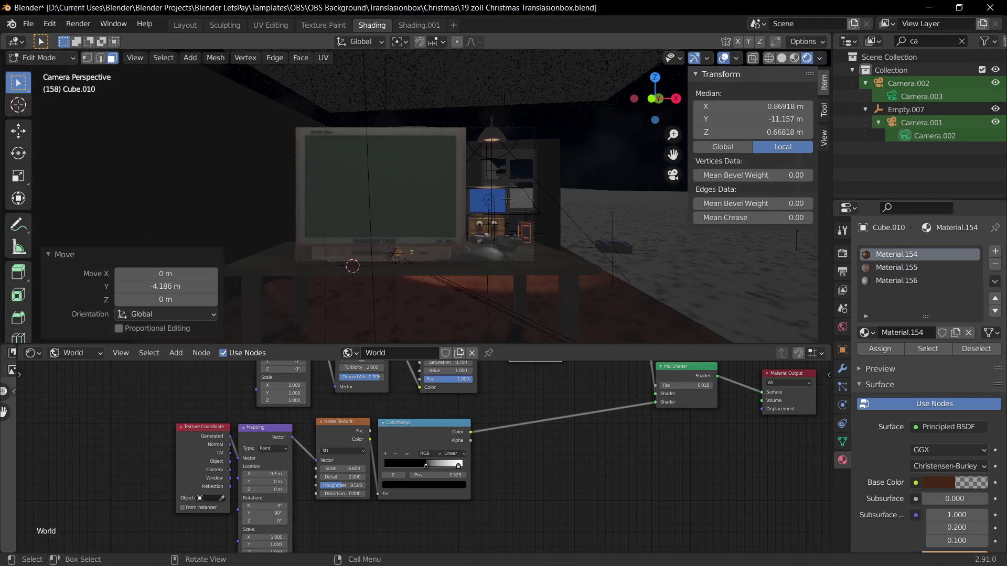
{"action": "scroll", "coordinate": [506, 198], "scroll_direction": "up", "scroll_amount": 3}
{"action": "left_click", "coordinate": [794, 58]}
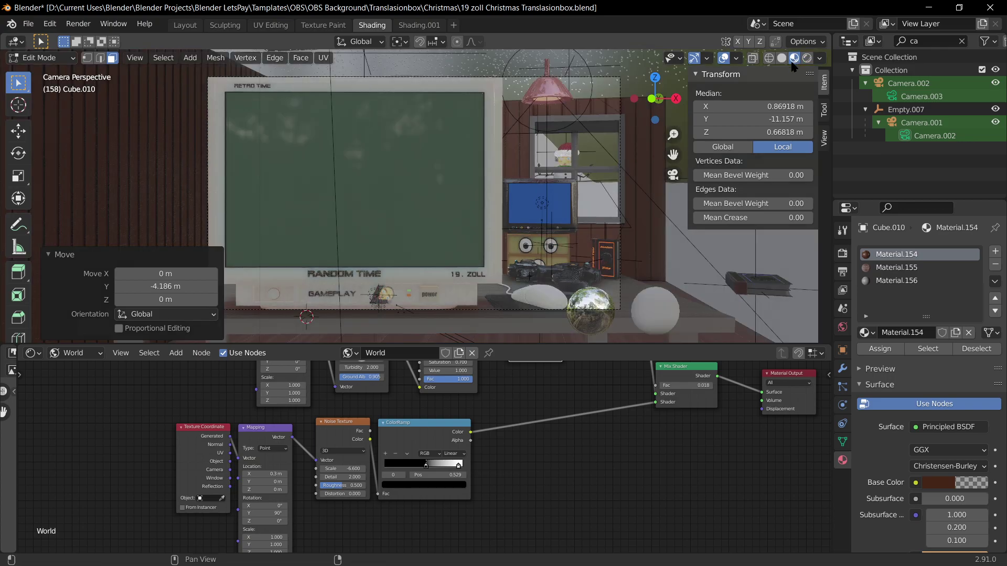
{"action": "left_click", "coordinate": [806, 57]}
Step: Move the camera's parent Empty.007 about -0.133 m along Y and save the file
{"action": "middle_click_drag", "start_coordinate": [590, 230], "coordinate": [438, 145]}
{"action": "left_click", "coordinate": [412, 97]}
{"action": "key", "text": "Tab"}
{"action": "left_click", "coordinate": [409, 96]}
{"action": "key", "text": "KP_0"}
{"action": "key", "text": "g"}
{"action": "key", "text": "y"}
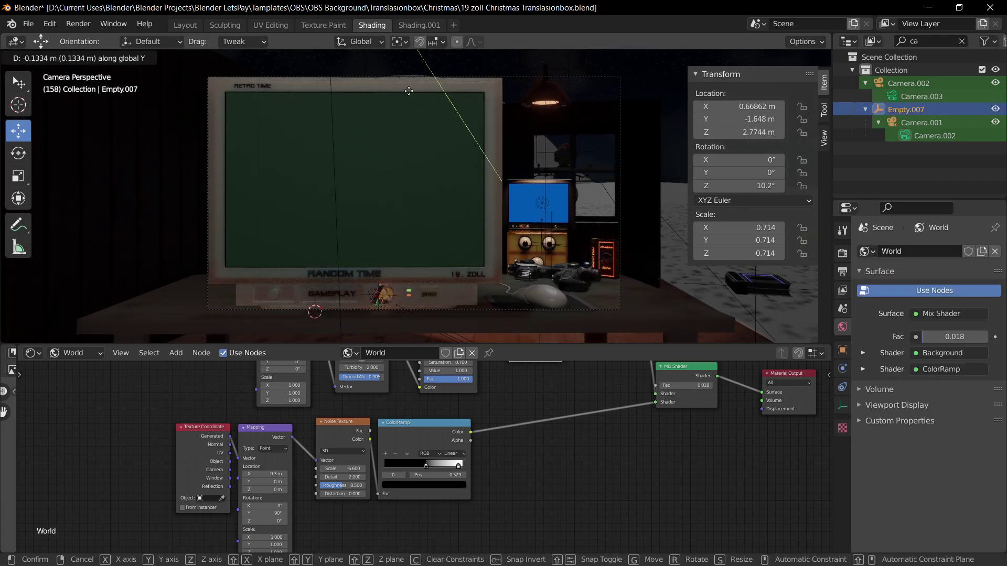
{"action": "left_click", "coordinate": [408, 90]}
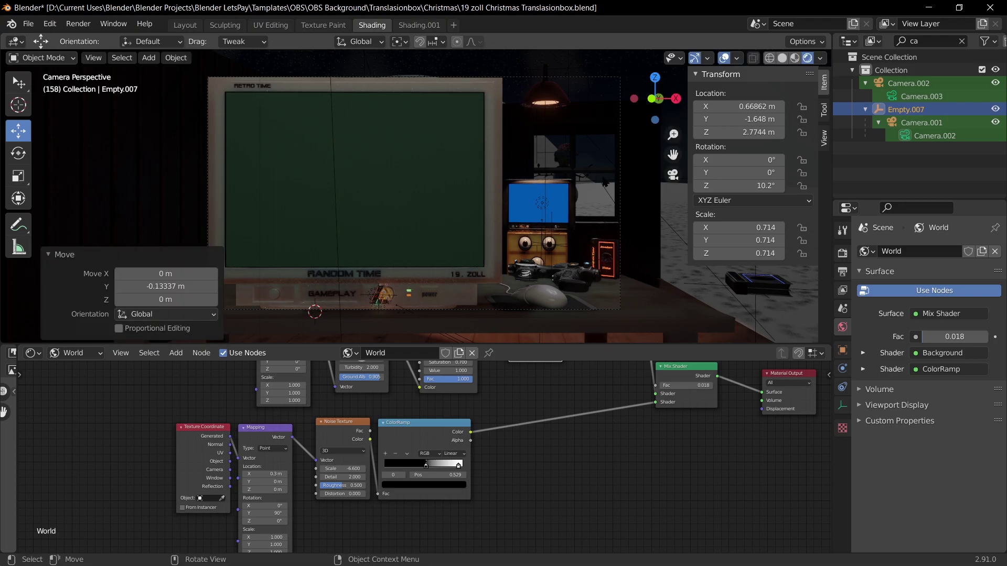
{"action": "key", "text": "g"}
{"action": "key", "text": "z"}
{"action": "right_click", "coordinate": [603, 177]}
{"action": "key", "text": "ctrl+s"}
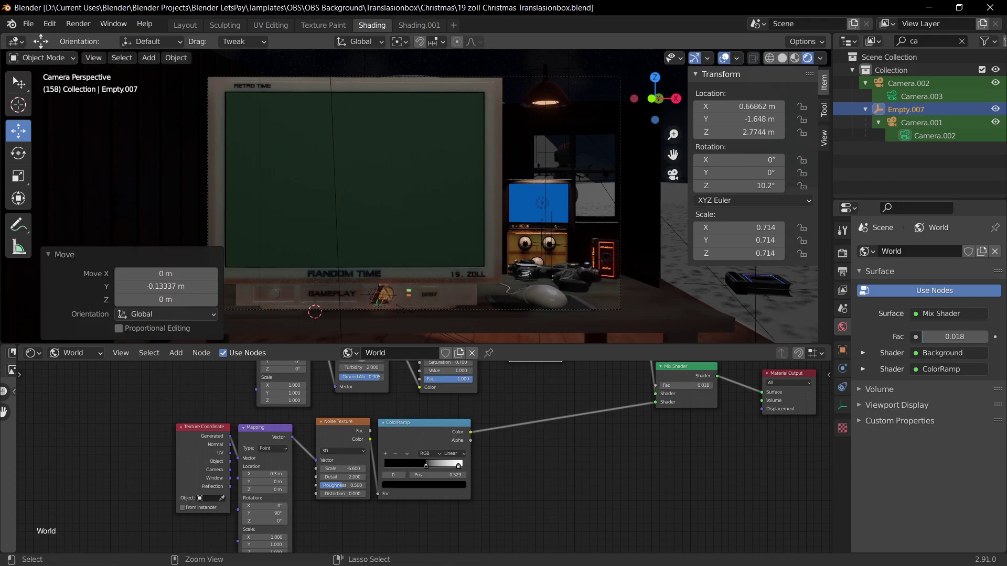
Step: Try moving the window's Empty.020 along X, and save the file
{"action": "left_click", "coordinate": [589, 153]}
{"action": "key", "text": "g"}
{"action": "key", "text": "x"}
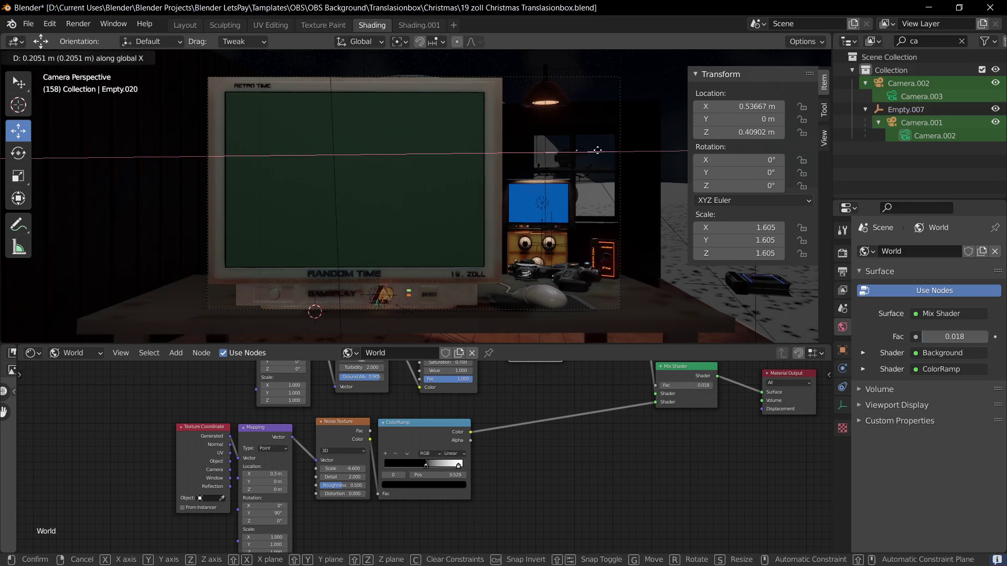
{"action": "left_click", "coordinate": [565, 152]}
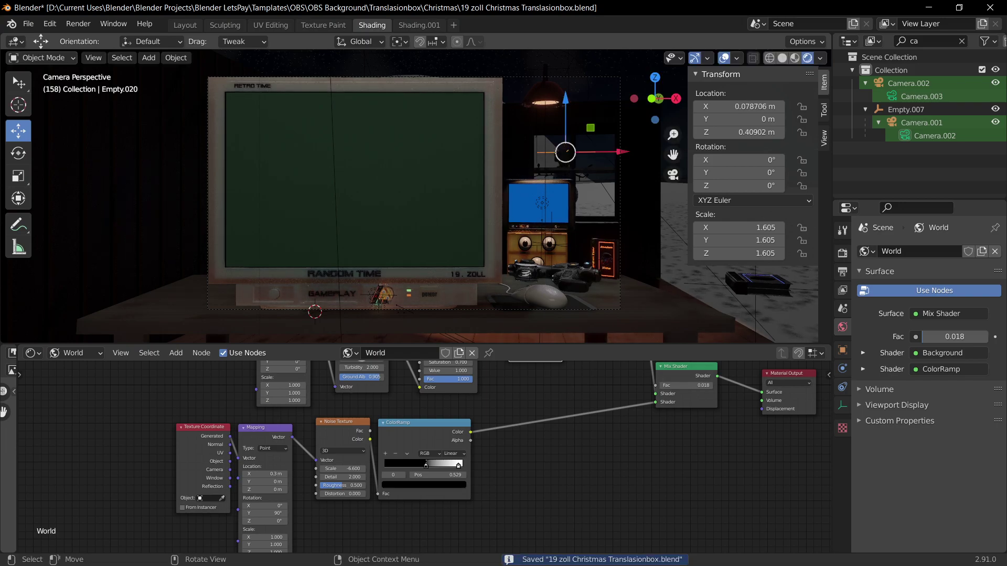
{"action": "left_click", "coordinate": [679, 285]}
{"action": "key", "text": "ctrl+s"}
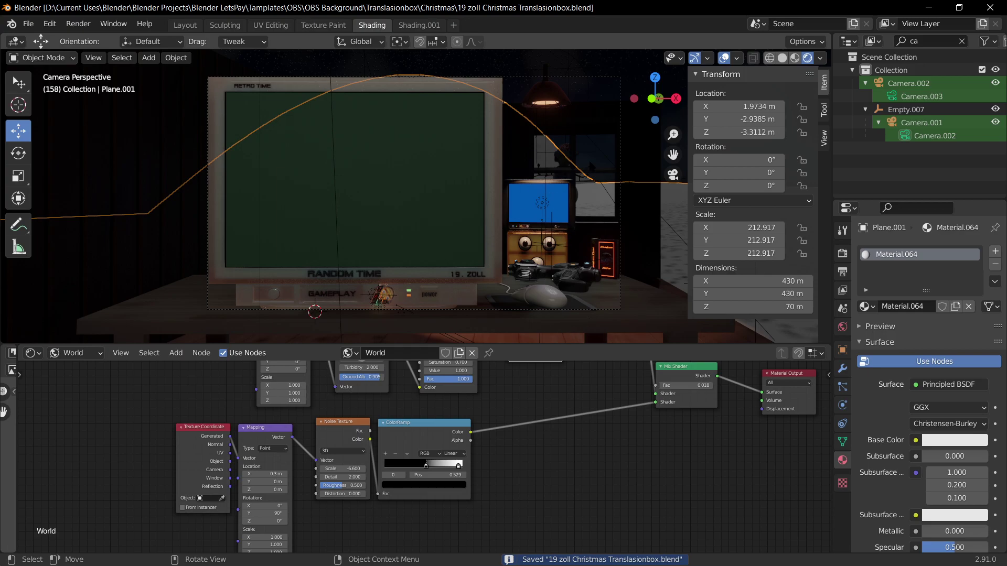
Step: Widen the lamp's spot light Point.002 to a cone size of 90.1° and save the file
{"action": "left_click", "coordinate": [545, 92]}
{"action": "mouse_move", "coordinate": [945, 369]}
{"action": "left_mouse_down"}
{"action": "mouse_move", "coordinate": [970, 369]}
{"action": "mouse_move", "coordinate": [944, 369]}
{"action": "left_mouse_up"}
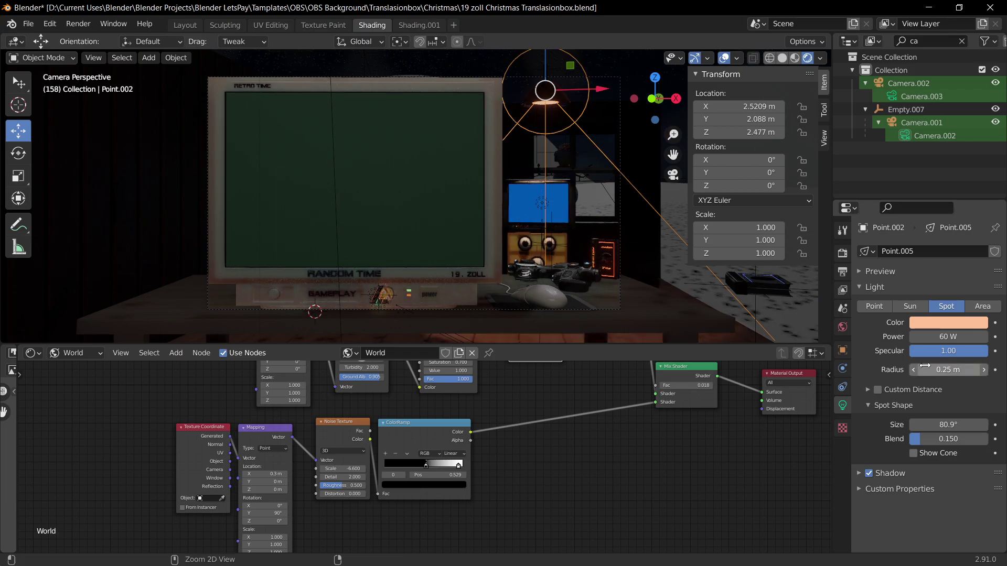
{"action": "left_click_drag", "start_coordinate": [948, 425], "coordinate": [963, 425]}
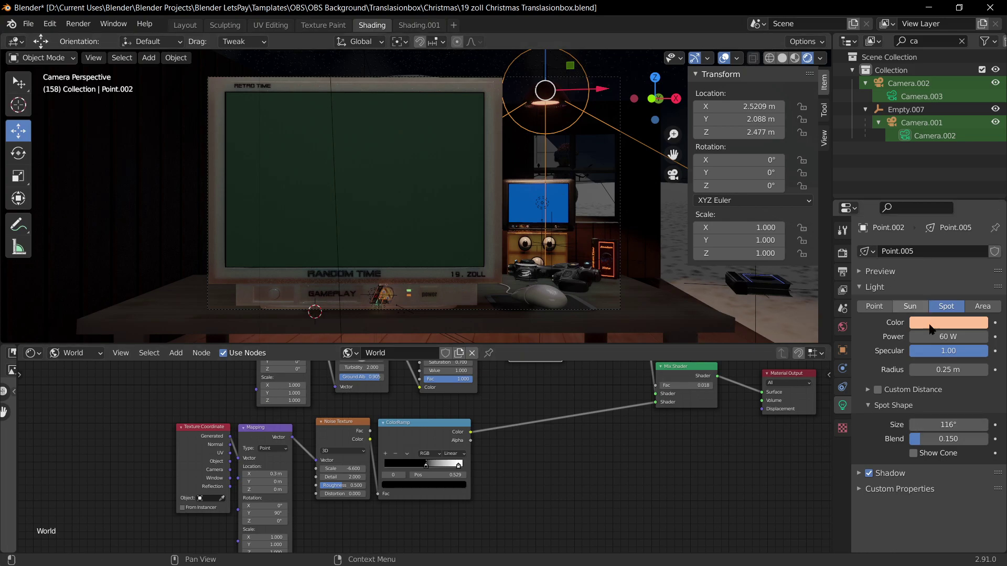
{"action": "left_click_drag", "start_coordinate": [948, 336], "coordinate": [943, 370]}
{"action": "key", "text": "ctrl+z"}
{"action": "left_click_drag", "start_coordinate": [948, 425], "coordinate": [931, 426]}
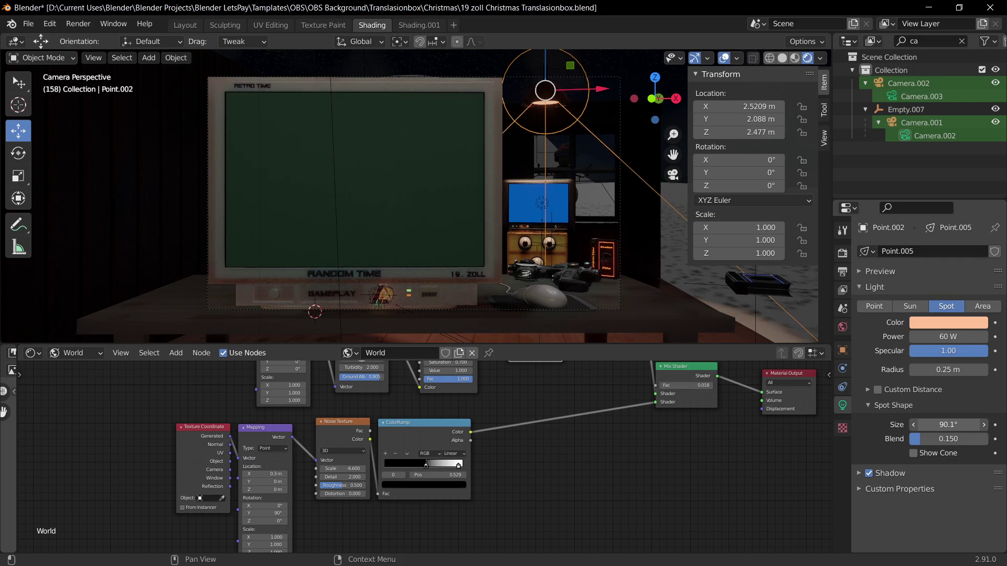
{"action": "key", "text": "ctrl+s"}
Step: Try moving the lamp's spot light Point.002 along Y towards the window wall
{"action": "middle_click_drag", "start_coordinate": [593, 210], "coordinate": [488, 236]}
{"action": "scroll", "coordinate": [487, 236], "scroll_direction": "down", "scroll_amount": 5}
{"action": "scroll", "coordinate": [444, 184], "scroll_direction": "down", "scroll_amount": 3}
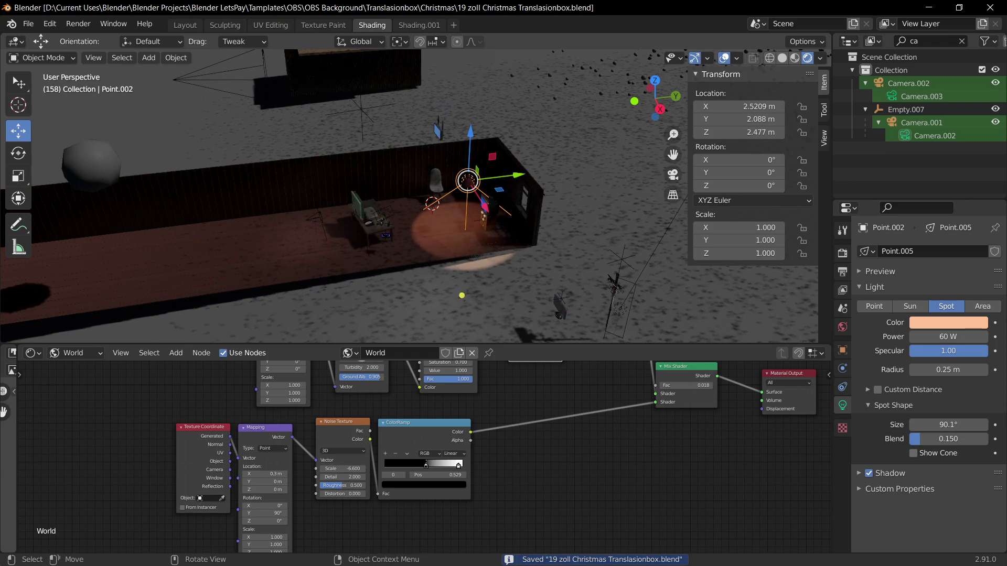
{"action": "scroll", "coordinate": [444, 184], "scroll_direction": "up", "scroll_amount": 6}
{"action": "key", "text": "g"}
{"action": "key", "text": "y"}
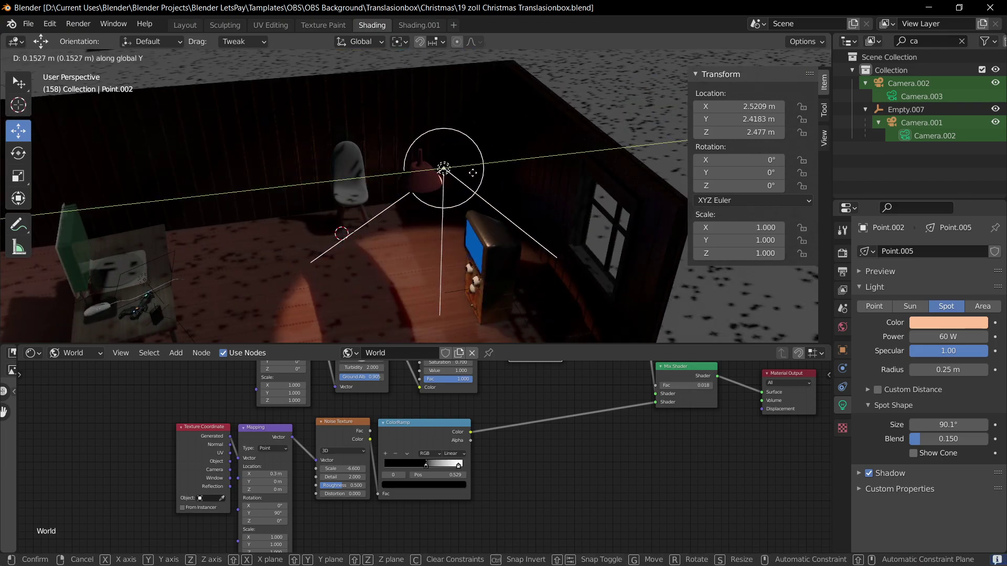
{"action": "key", "text": "Escape"}
Step: Try repositioning the lampshade Cube.001 freely and along Y while checking it from the camera view
{"action": "left_click", "coordinate": [420, 186]}
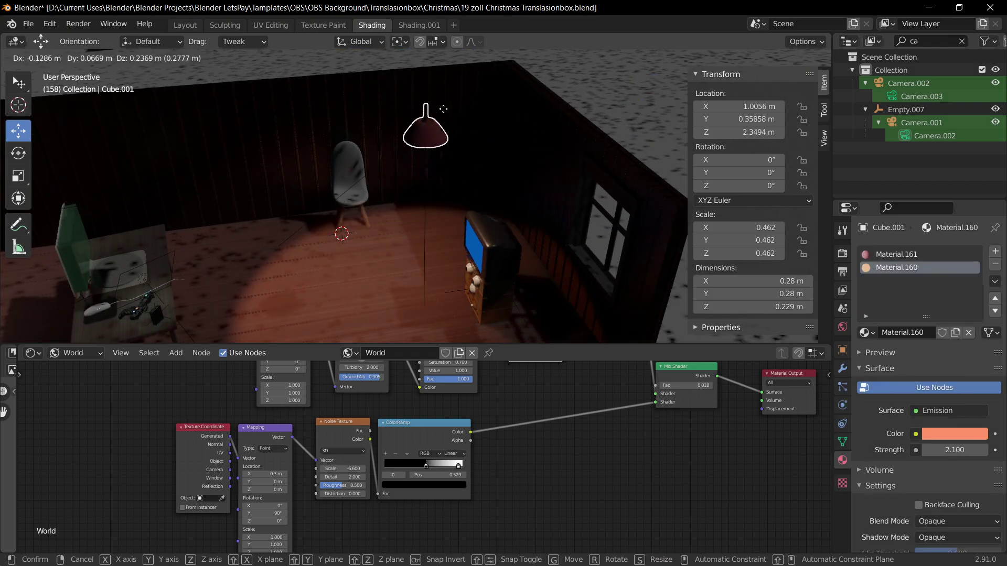
{"action": "middle_click_drag", "start_coordinate": [416, 239], "coordinate": [414, 209]}
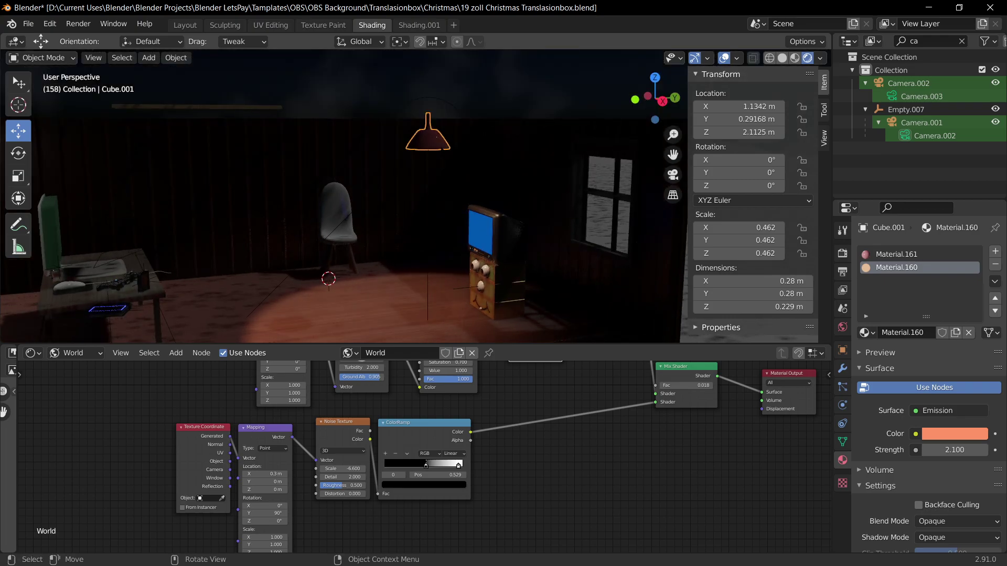
{"action": "key", "text": "KP_0"}
{"action": "key", "text": "g"}
{"action": "key", "text": "y"}
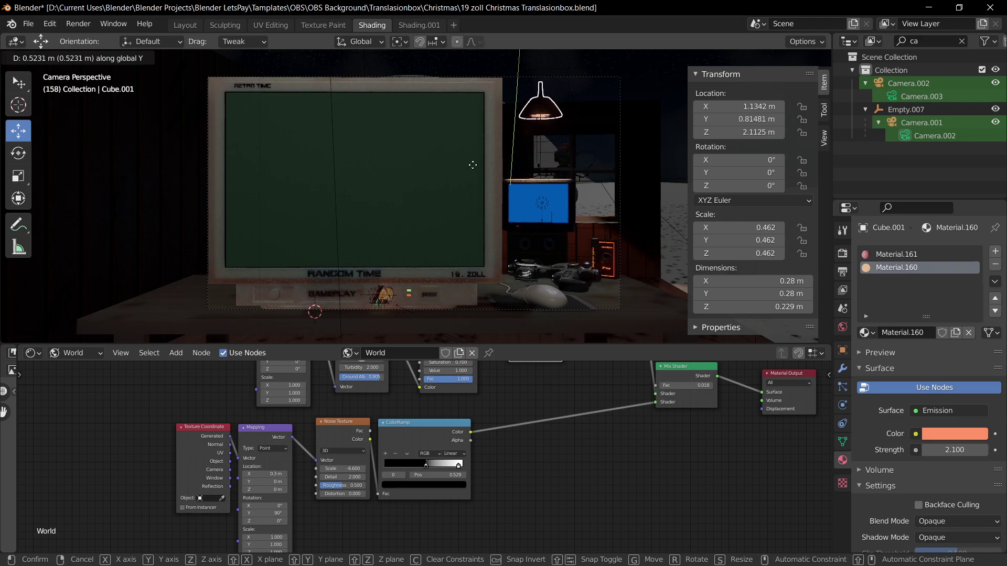
{"action": "left_click", "coordinate": [541, 185]}
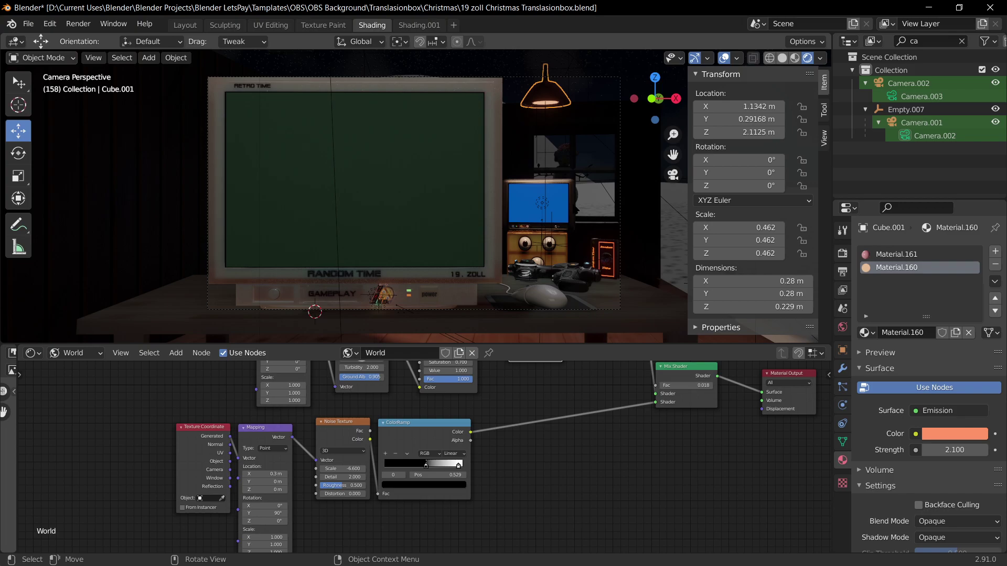
{"action": "scroll", "coordinate": [518, 204], "scroll_direction": "up", "scroll_amount": 6}
{"action": "scroll", "coordinate": [518, 204], "scroll_direction": "down", "scroll_amount": 4}
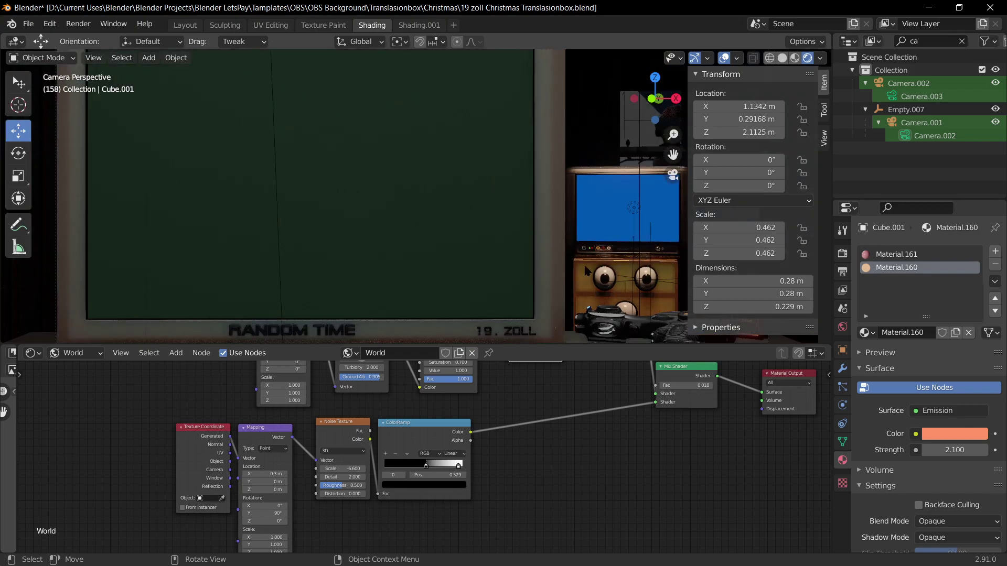
Step: Collapse the object's Transform values and examine the lamp and TV corner from the camera view
{"action": "scroll", "coordinate": [586, 224], "scroll_direction": "up", "scroll_amount": 2}
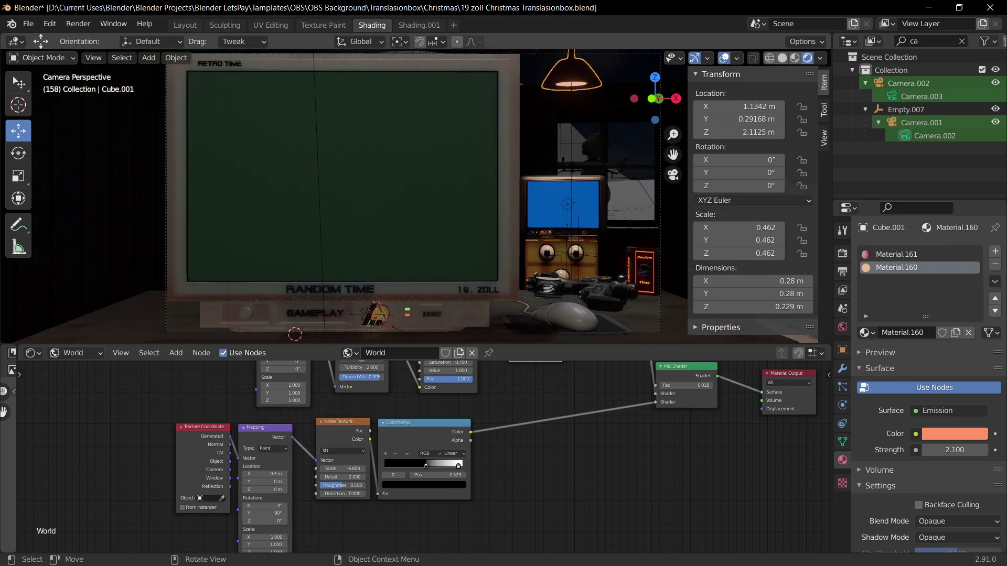
{"action": "left_click", "coordinate": [693, 75]}
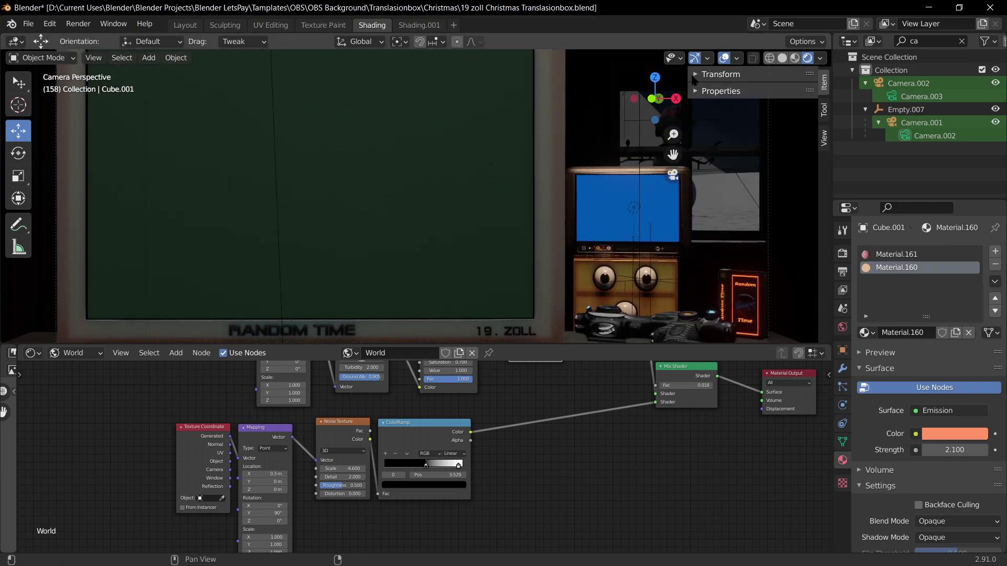
{"action": "scroll", "coordinate": [553, 217], "scroll_direction": "down", "scroll_amount": 2}
{"action": "scroll", "coordinate": [588, 234], "scroll_direction": "up", "scroll_amount": 1}
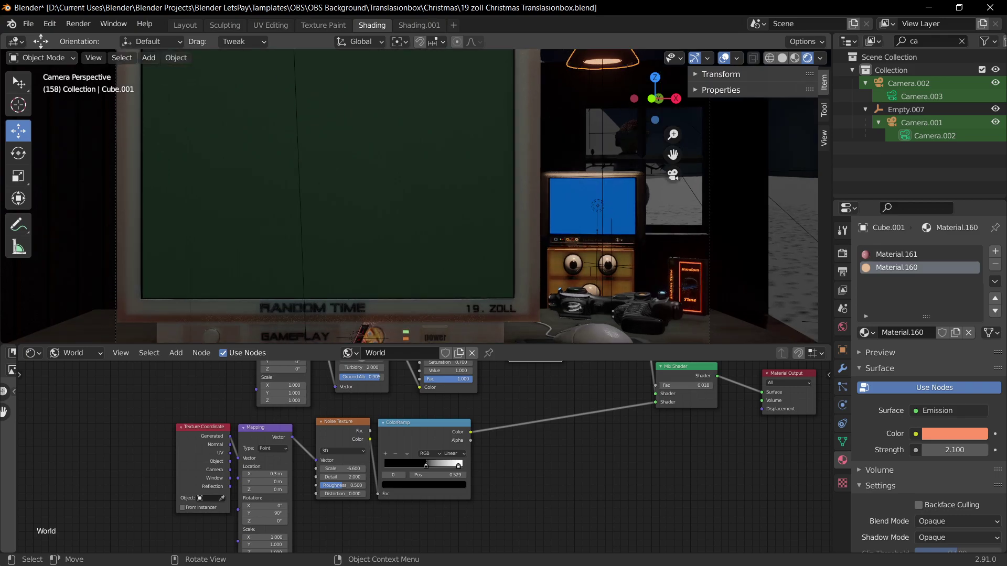
{"action": "scroll", "coordinate": [631, 336], "scroll_direction": "down", "scroll_amount": 1}
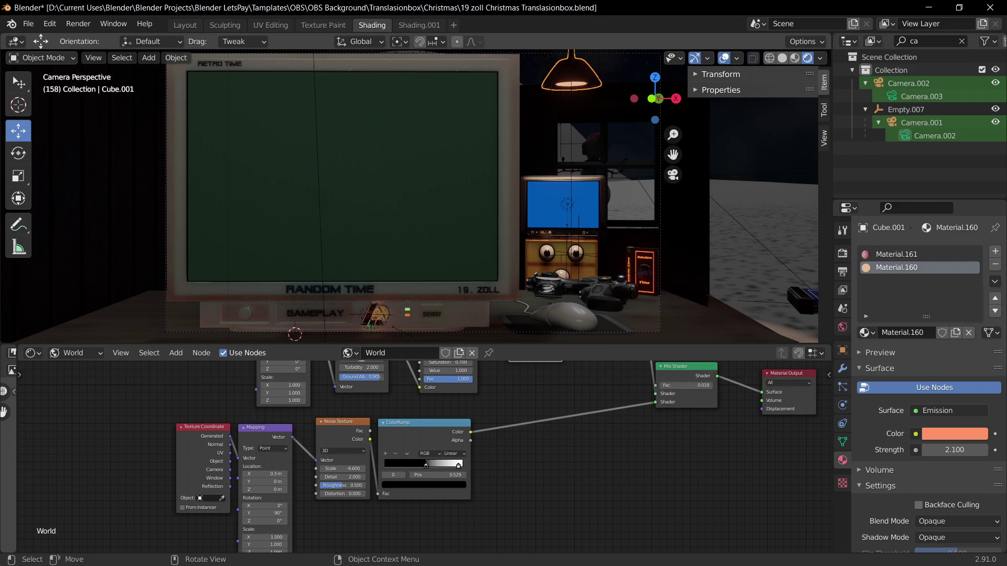
{"action": "scroll", "coordinate": [498, 153], "scroll_direction": "up", "scroll_amount": 2}
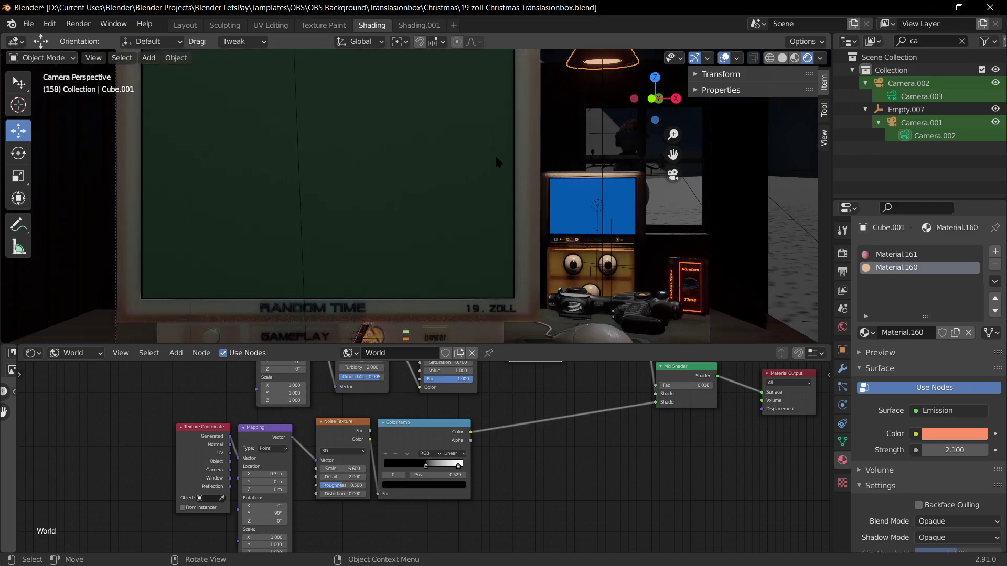
Step: Select the TV's Empty.008 in Material Preview shading and return to the camera view
{"action": "middle_click_drag", "start_coordinate": [577, 204], "coordinate": [492, 223]}
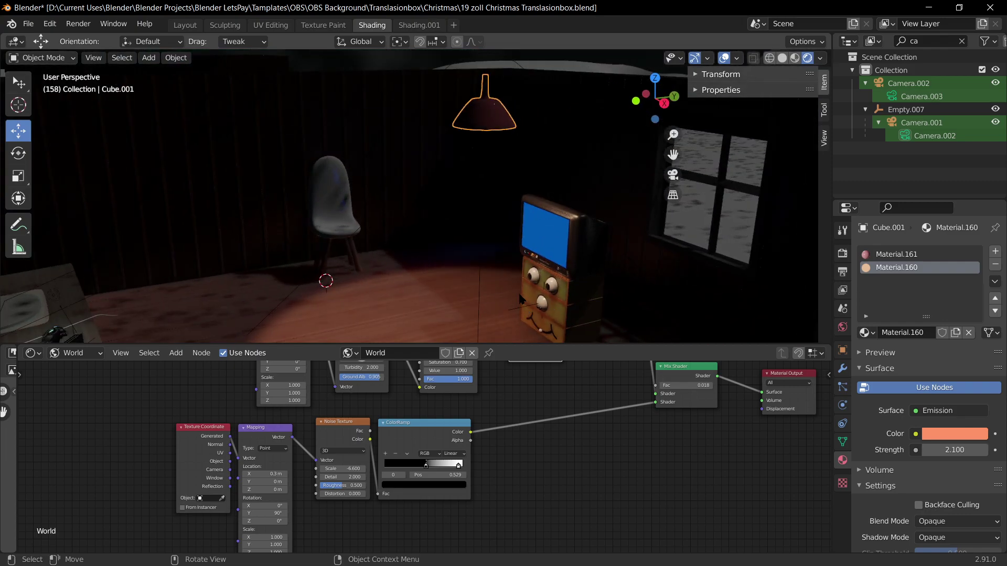
{"action": "left_click", "coordinate": [794, 58]}
{"action": "left_click", "coordinate": [585, 152]}
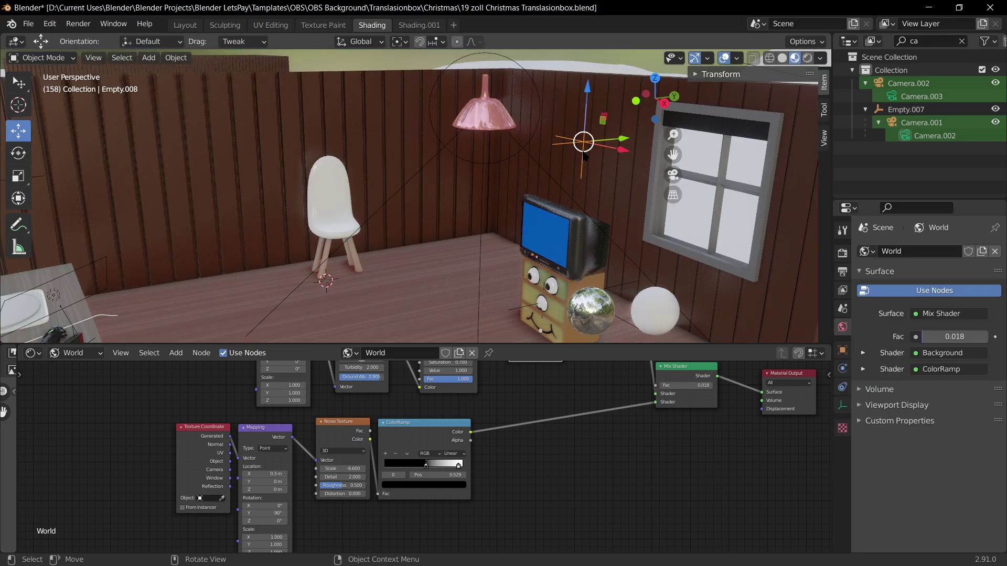
{"action": "key", "text": "KP_0"}
Step: Try moving the TV's Empty.008 about -1.53 m along Y towards the desk
{"action": "key", "text": "g"}
{"action": "key", "text": "y"}
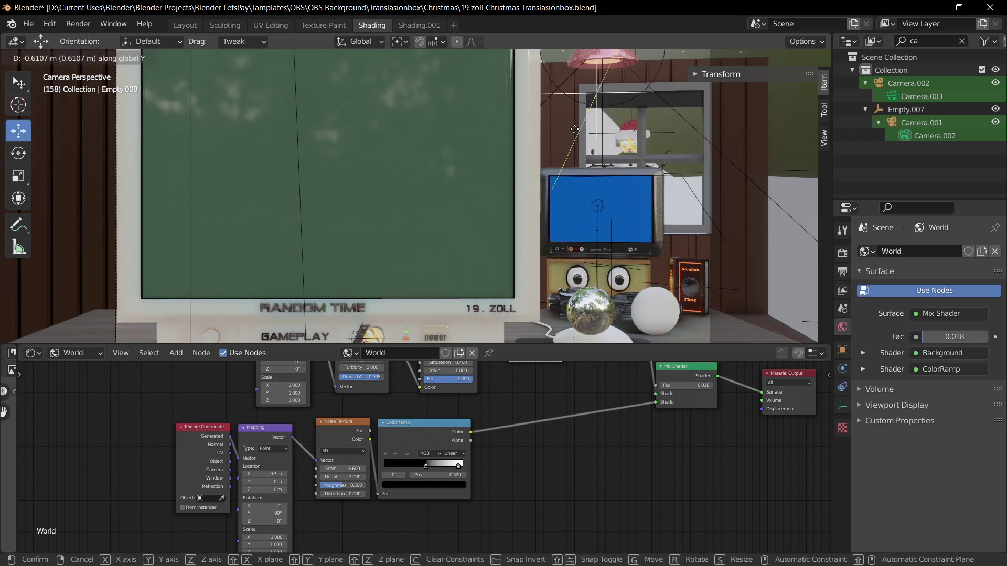
{"action": "left_click", "coordinate": [642, 165]}
{"action": "key", "text": "g"}
{"action": "key", "text": "y"}
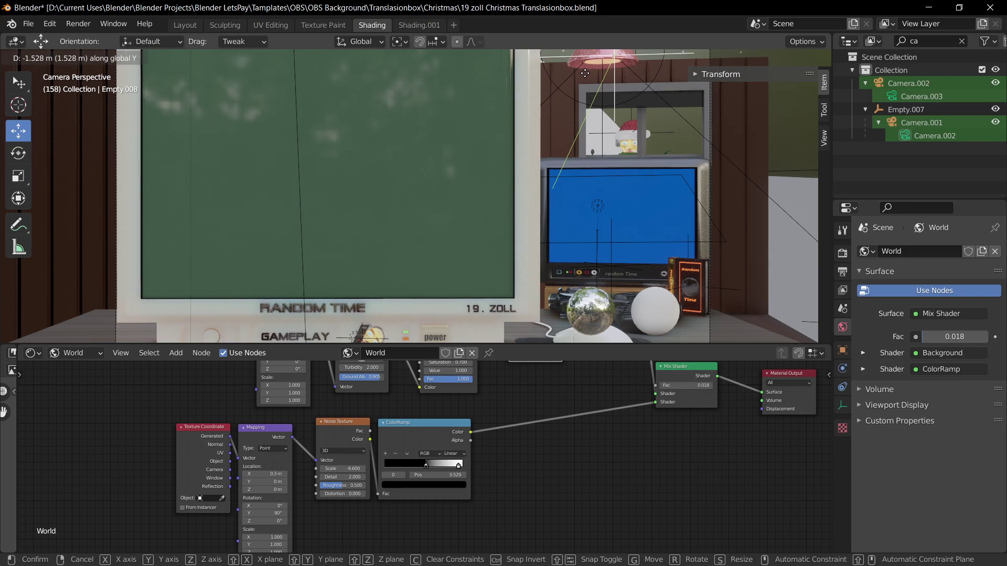
{"action": "left_click", "coordinate": [585, 73]}
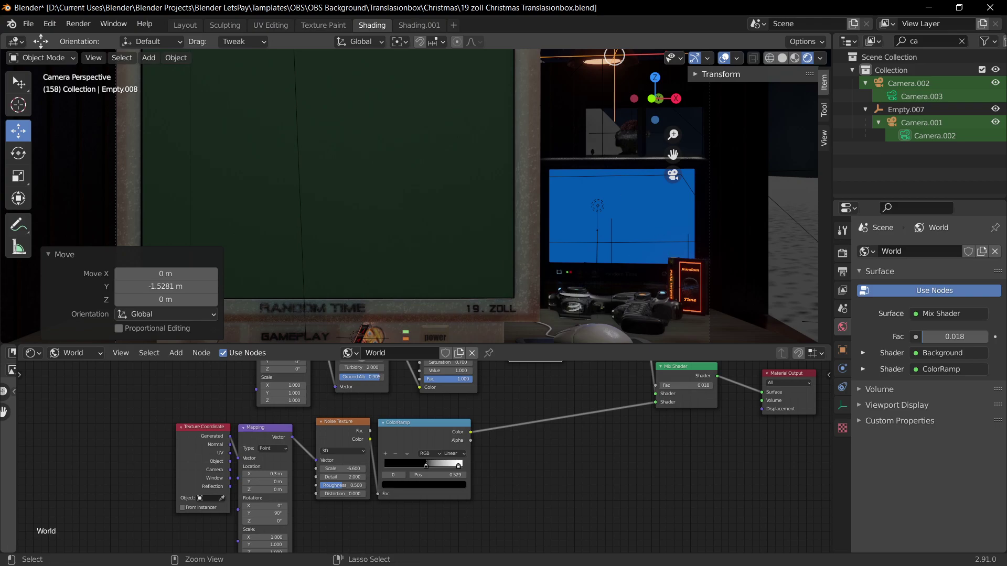
{"action": "key", "text": "ctrl+z"}
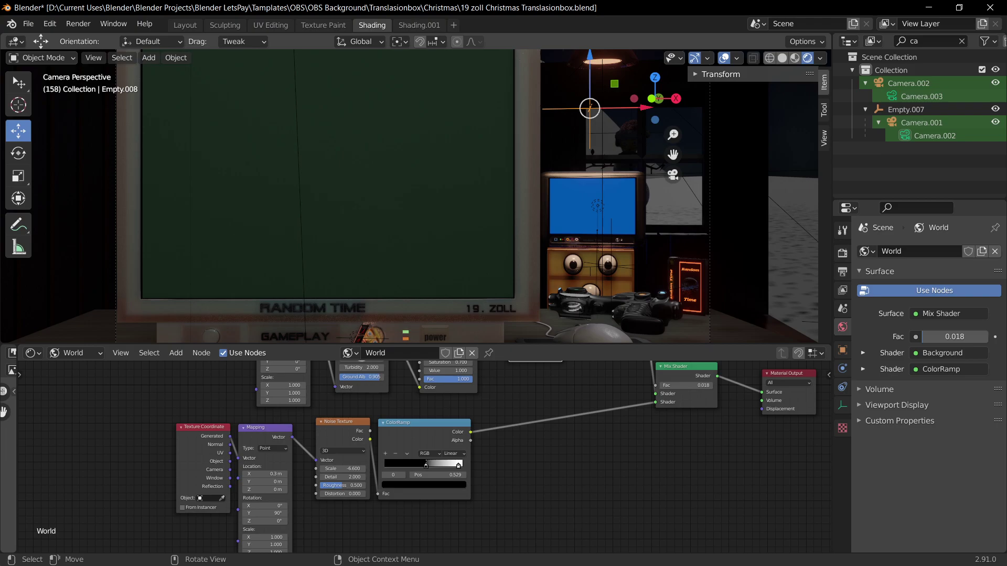
Step: Lower the TV's Empty.008 by about 0.09 m along Z and scale it up slightly
{"action": "key", "text": "g"}
{"action": "key", "text": "z"}
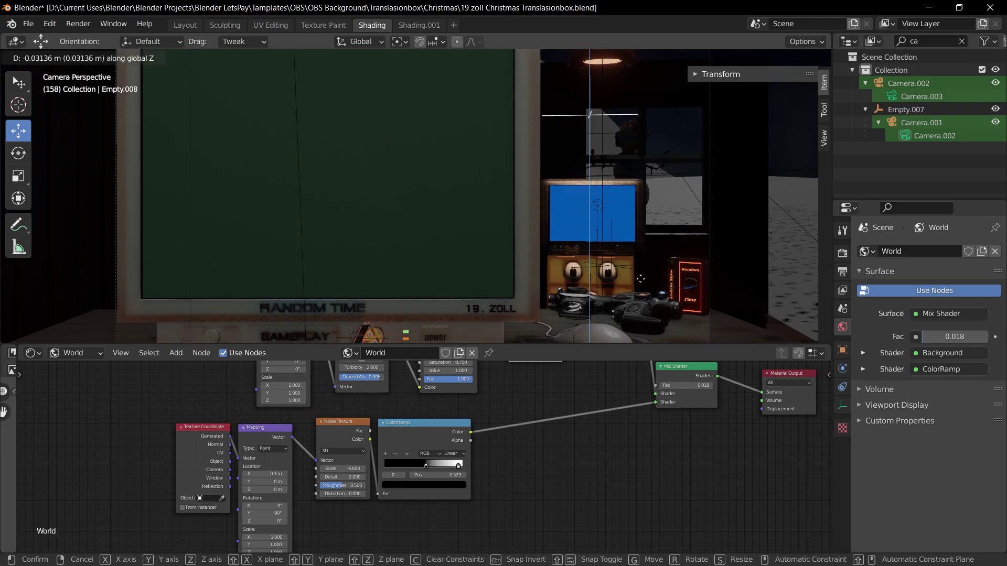
{"action": "left_click", "coordinate": [642, 284]}
{"action": "key", "text": "s"}
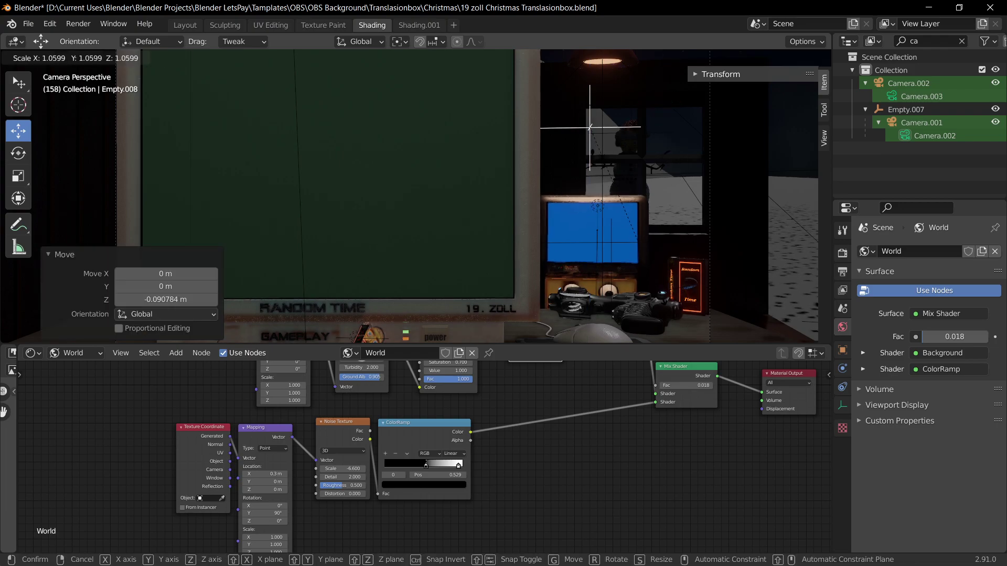
{"action": "left_click", "coordinate": [670, 292]}
Step: Raise Empty.008 slightly along Z and shift it about 0.019 m along X
{"action": "key", "text": "g"}
{"action": "key", "text": "z"}
{"action": "left_click", "coordinate": [665, 283]}
{"action": "key", "text": "g"}
{"action": "key", "text": "x"}
{"action": "left_click", "coordinate": [662, 292]}
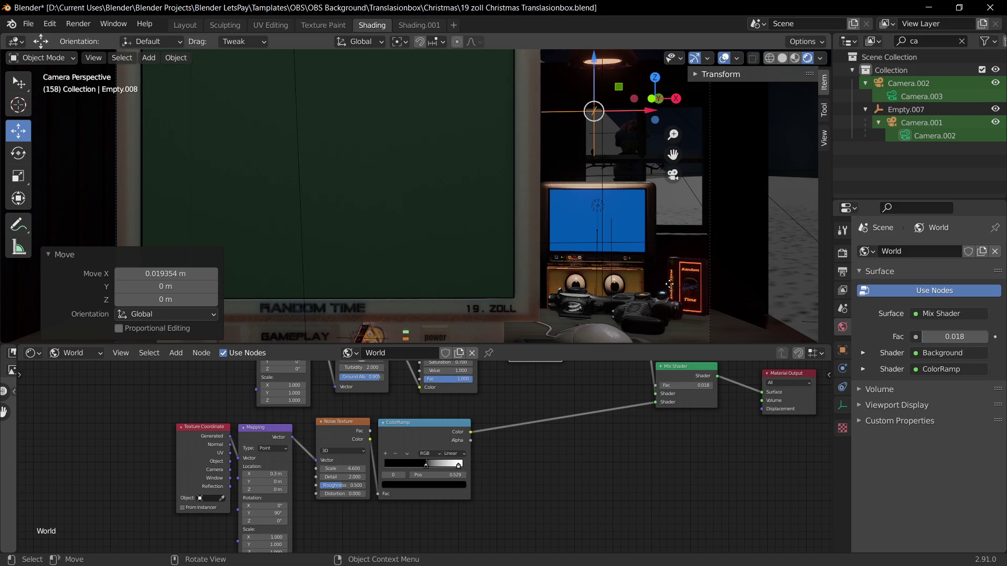
Step: Lower Empty.008 again along Z behind the desk items and enlarge the TV a little more
{"action": "key", "text": "g"}
{"action": "key", "text": "z"}
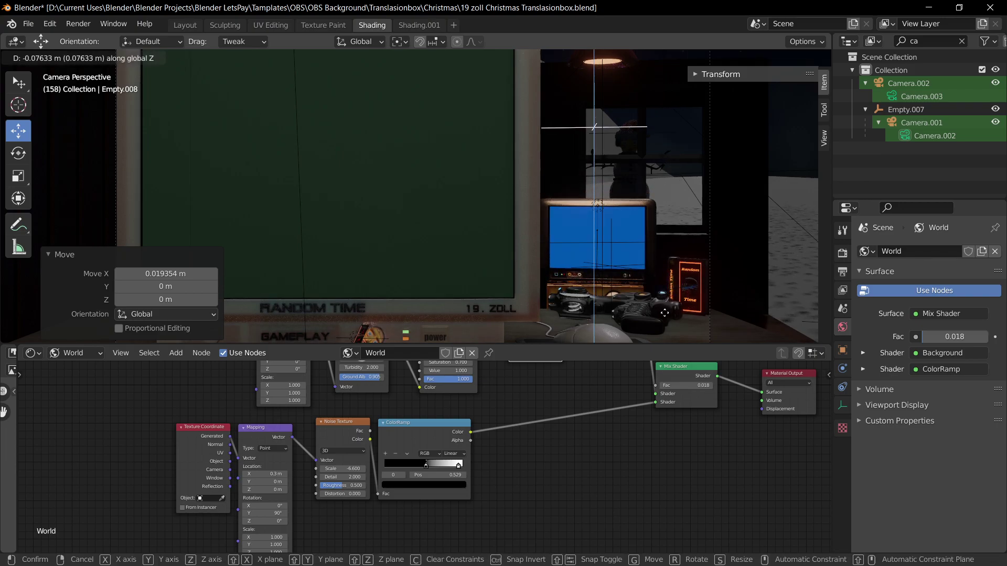
{"action": "left_click", "coordinate": [665, 314]}
{"action": "key", "text": "s"}
{"action": "left_click", "coordinate": [667, 319]}
Step: Adjust Empty.008 upwards along Z and move it about 0.031 m along X
{"action": "key", "text": "g"}
{"action": "key", "text": "z"}
{"action": "left_click", "coordinate": [666, 305]}
{"action": "key", "text": "g"}
{"action": "key", "text": "x"}
{"action": "left_click", "coordinate": [673, 305]}
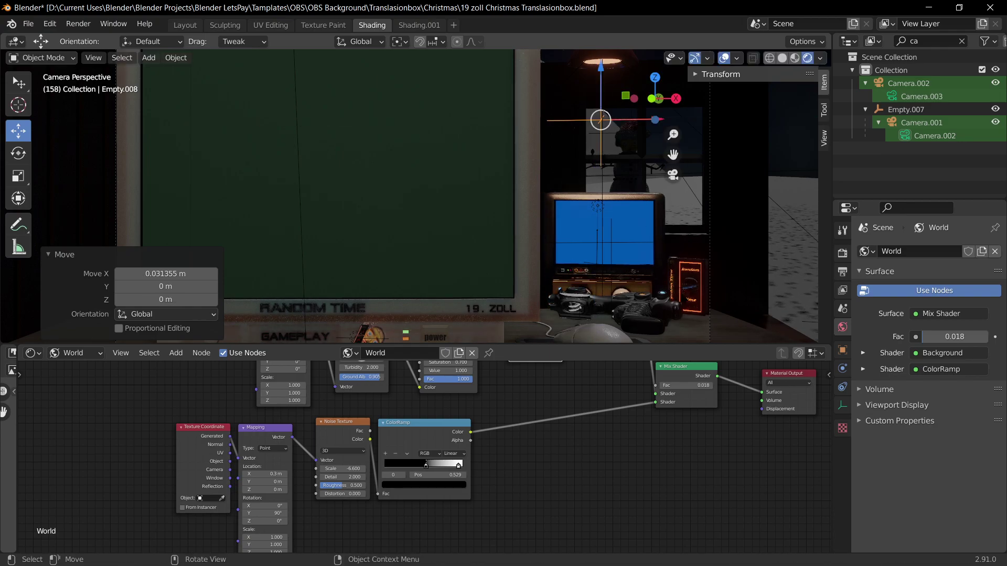
Step: Raise Empty.008 about 0.063 m along Z and save the file
{"action": "key", "text": "g"}
{"action": "key", "text": "z"}
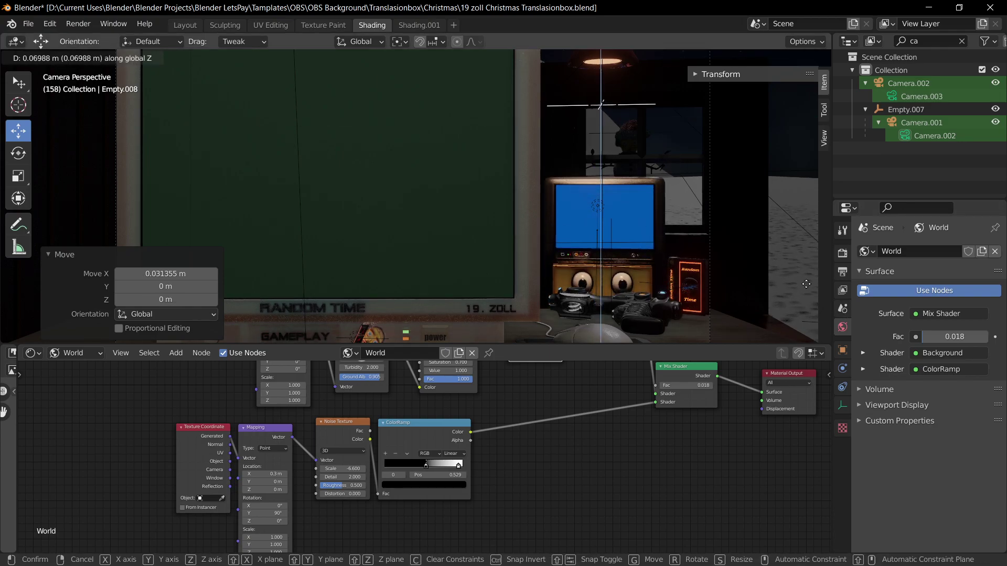
{"action": "left_click", "coordinate": [804, 285]}
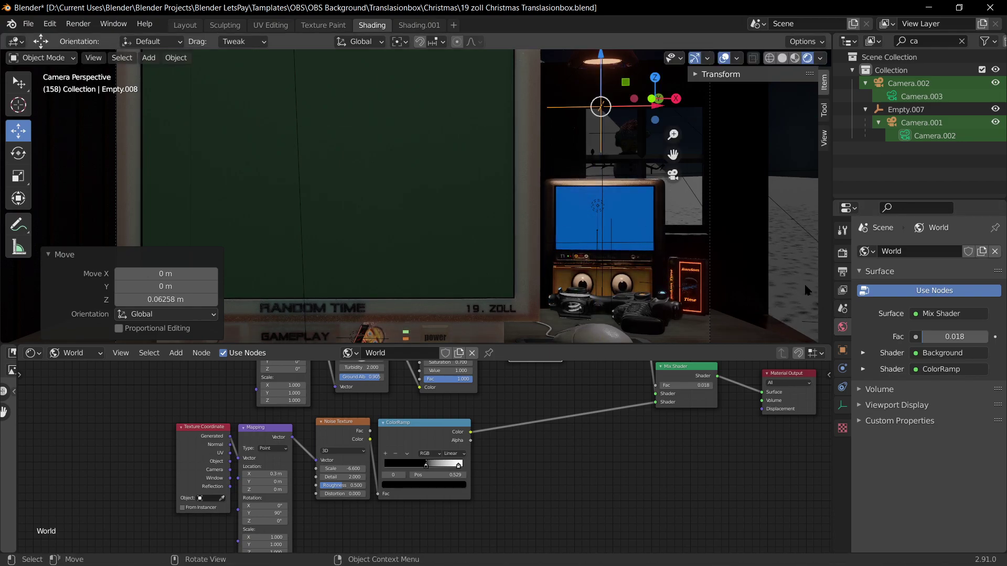
{"action": "key", "text": "ctrl+s"}
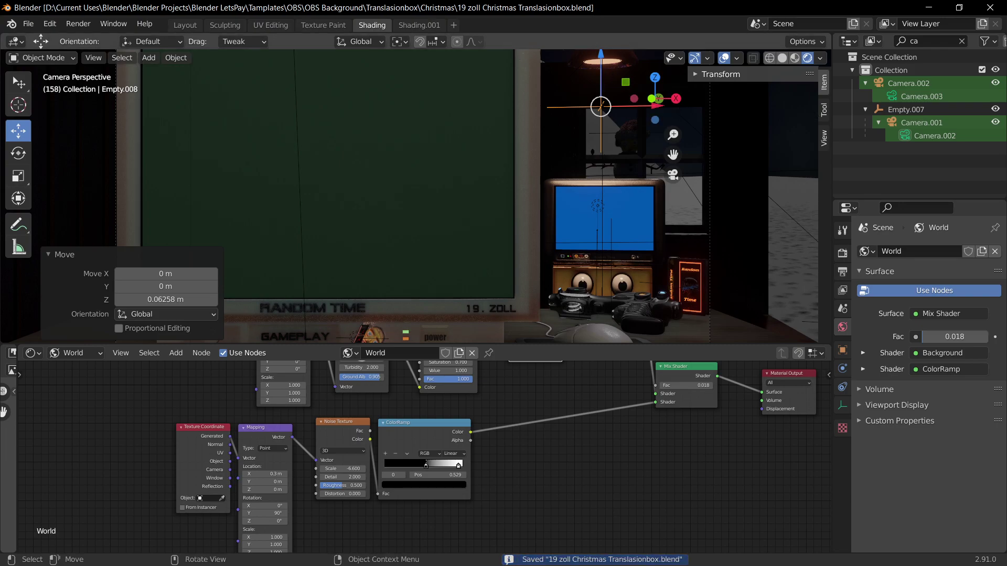
Step: Try rotating the lampshade Cube.001 about X and scaling it uniformly
{"action": "left_click", "coordinate": [739, 222]}
{"action": "middle_click_drag", "start_coordinate": [535, 157], "coordinate": [625, 183]}
{"action": "scroll", "coordinate": [604, 184], "scroll_direction": "down", "scroll_amount": 5}
{"action": "scroll", "coordinate": [605, 184], "scroll_direction": "up", "scroll_amount": 3}
{"action": "scroll", "coordinate": [625, 183], "scroll_direction": "up", "scroll_amount": 3}
{"action": "left_click", "coordinate": [513, 137]}
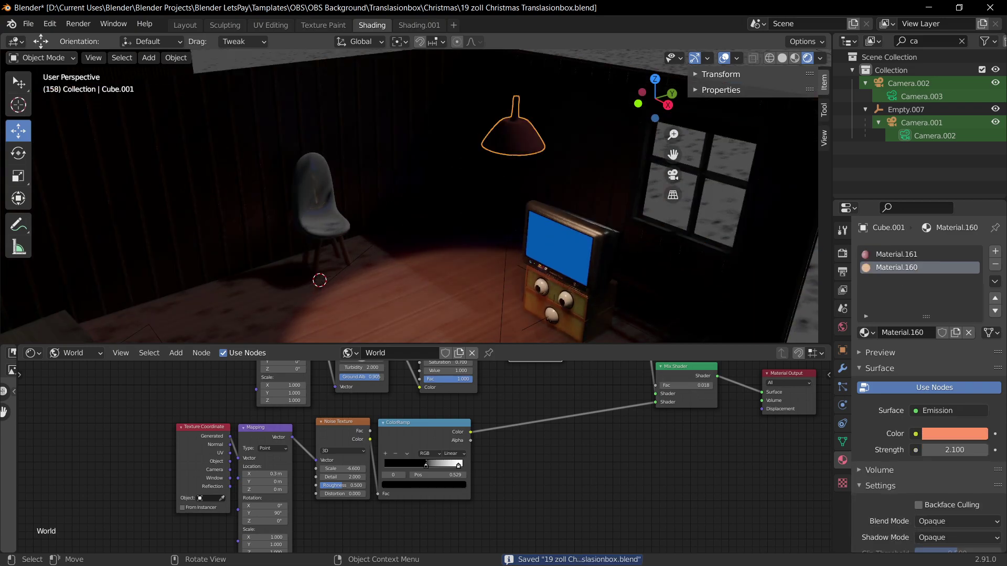
{"action": "key", "text": "r"}
{"action": "key", "text": "x"}
{"action": "key", "text": "Escape"}
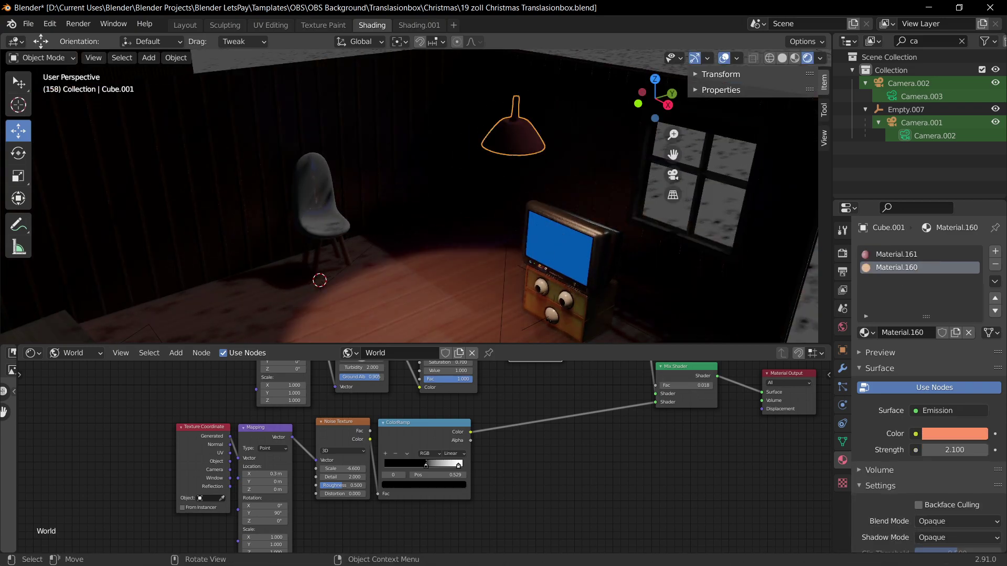
{"action": "key", "text": "s"}
{"action": "key", "text": "Escape"}
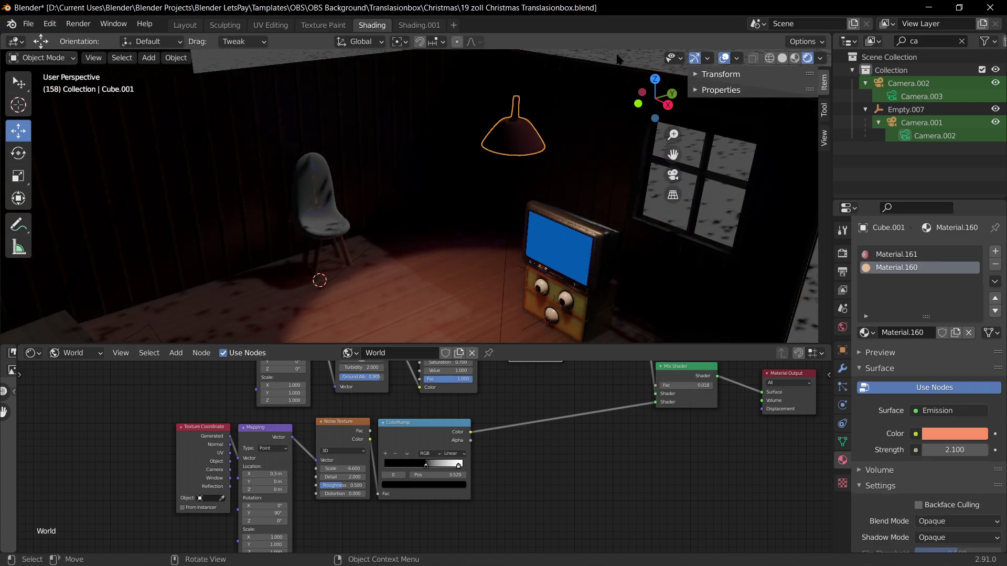
Step: Try stretching and flattening the lampshade Cube.001 along Z
{"action": "key", "text": "s"}
{"action": "key", "text": "z"}
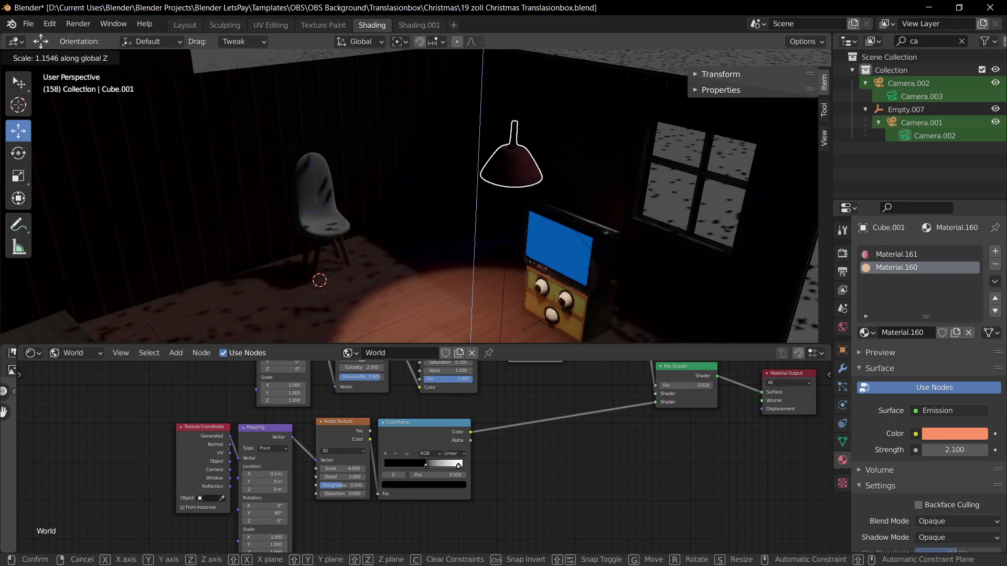
{"action": "key", "text": "Escape"}
{"action": "key", "text": "s"}
{"action": "key", "text": "z"}
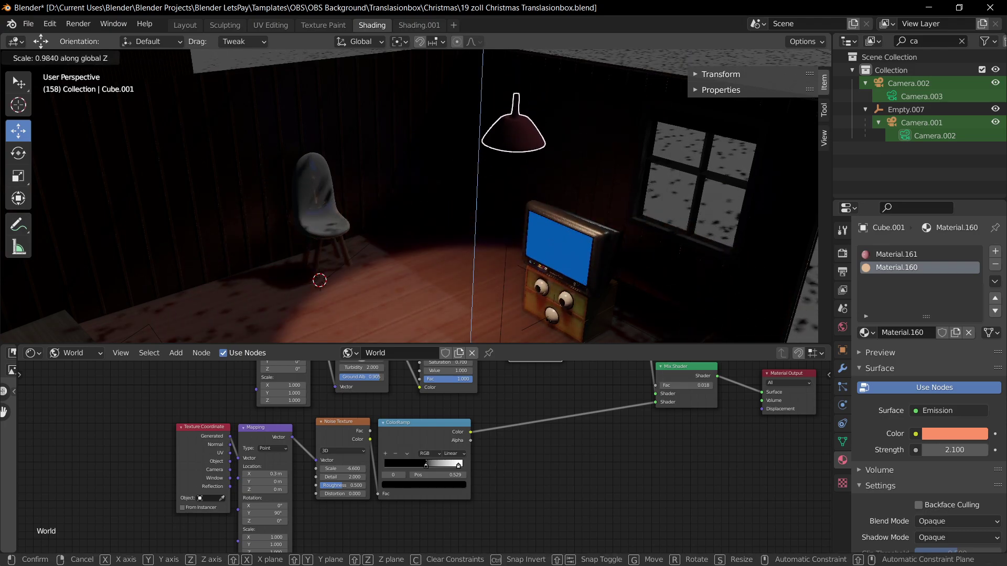
{"action": "key", "text": "Escape"}
Step: Try scaling the lampshade Cube.001 to 0.6 along Z, checking it from the camera view, and undo the change
{"action": "scroll", "coordinate": [409, 194], "scroll_direction": "down", "scroll_amount": 6}
{"action": "key", "text": "s"}
{"action": "key", "text": "z"}
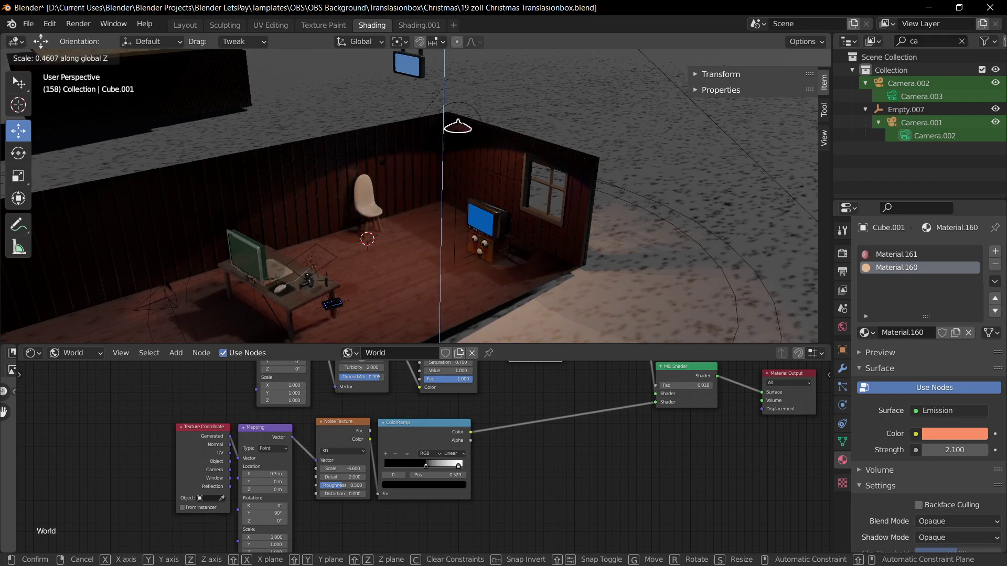
{"action": "left_click", "coordinate": [443, 208]}
{"action": "key", "text": "KP_0"}
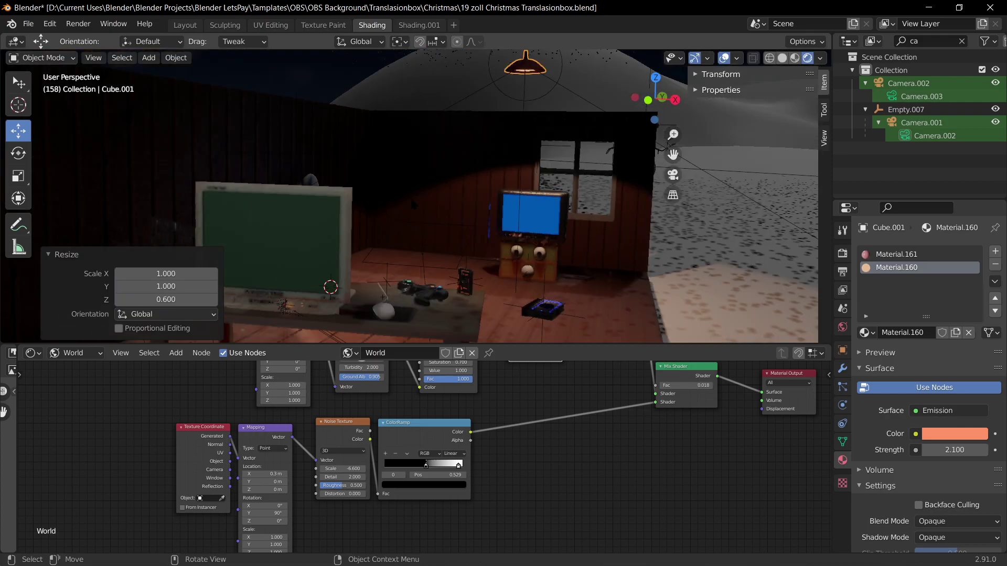
{"action": "scroll", "coordinate": [703, 266], "scroll_direction": "down", "scroll_amount": 3}
{"action": "key", "text": "s"}
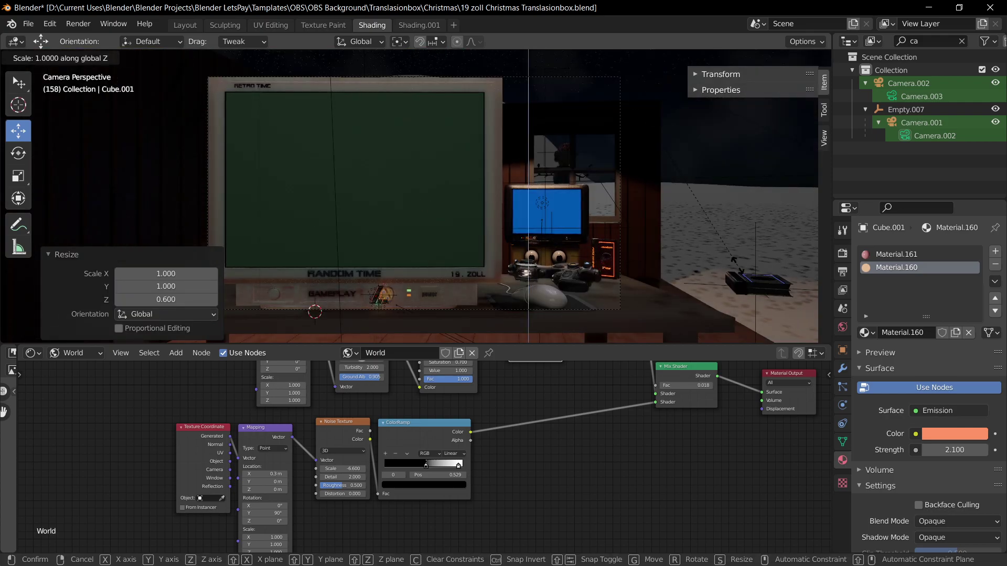
{"action": "key", "text": "z"}
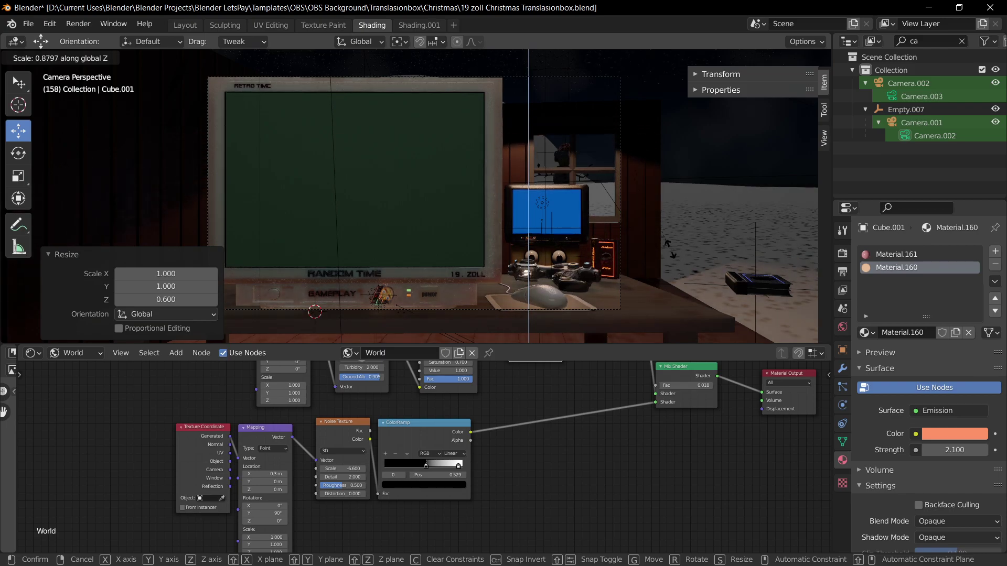
{"action": "key", "text": "Escape"}
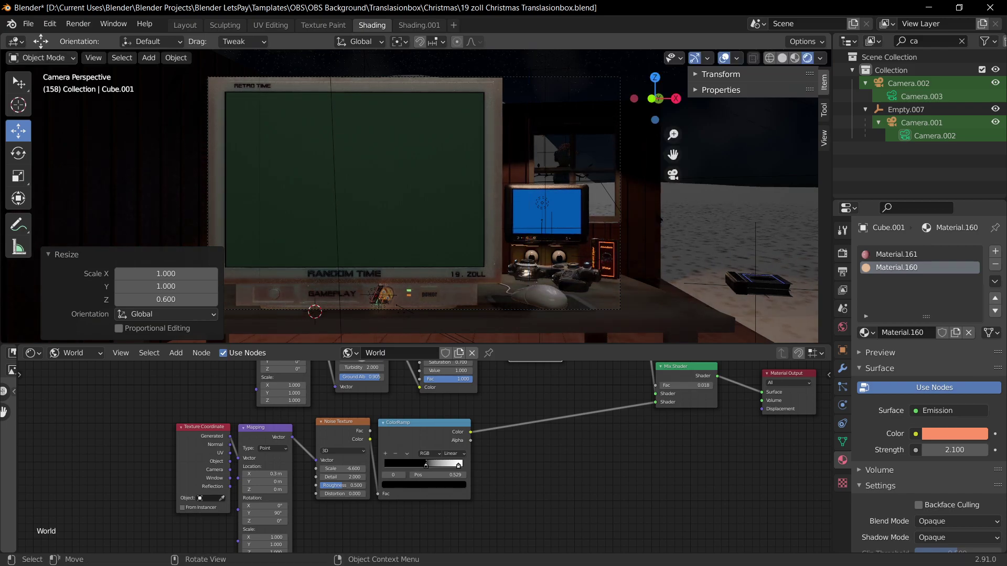
{"action": "key", "text": "ctrl+z"}
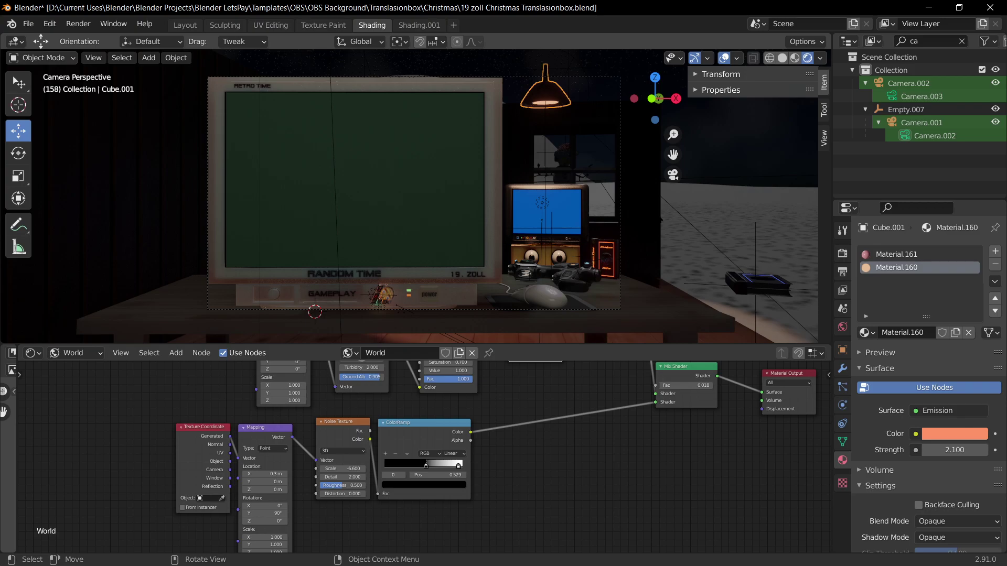
Step: Try scaling the lampshade Cube.001 to 0.744 along Z and lowering it, and undo the scaling
{"action": "key", "text": "s"}
{"action": "key", "text": "z"}
{"action": "left_click", "coordinate": [577, 199]}
{"action": "key", "text": "g"}
{"action": "key", "text": "z"}
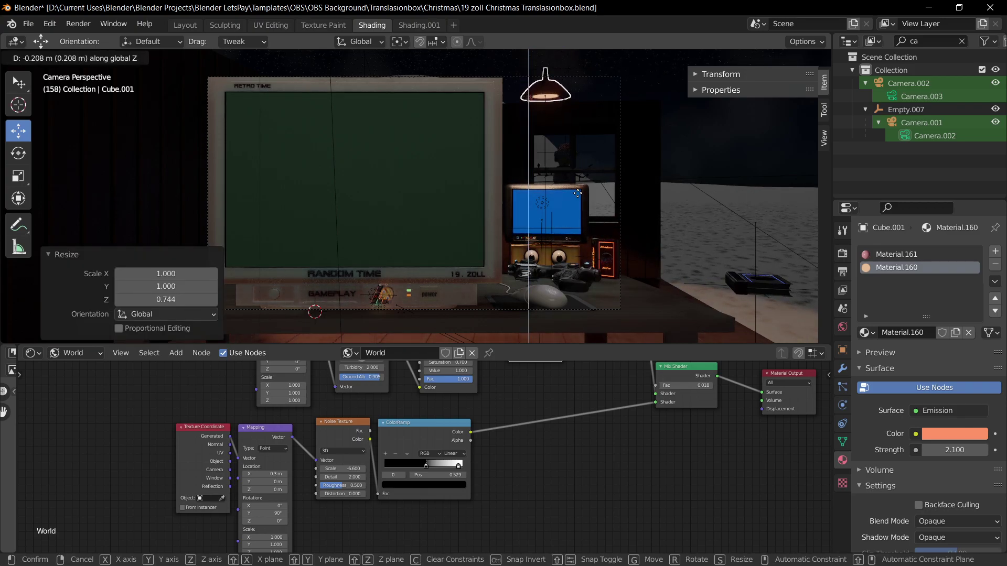
{"action": "right_click", "coordinate": [577, 194]}
{"action": "key", "text": "ctrl+z"}
{"action": "key", "text": "ctrl+z"}
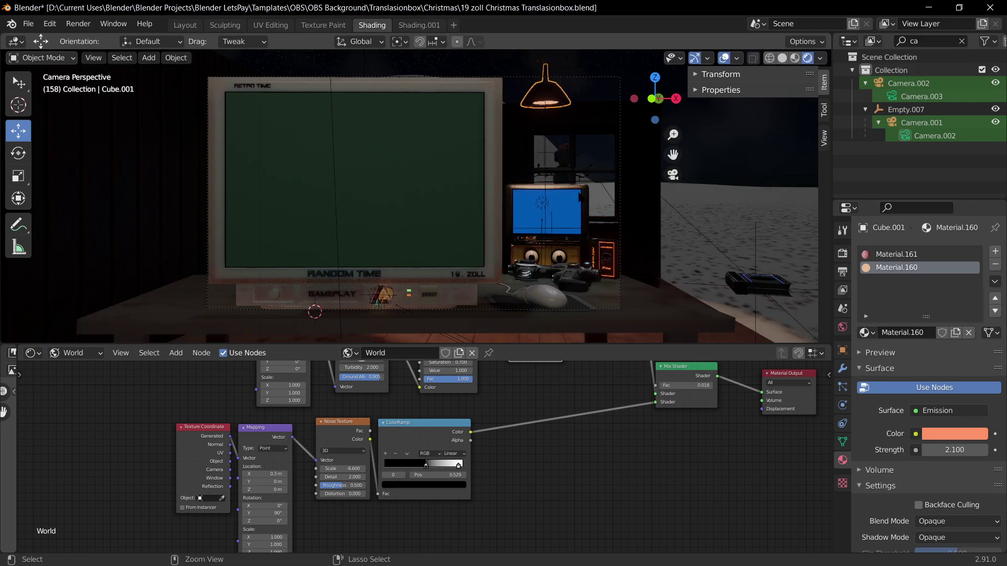
Step: Save the file and select the snowy ground Plane.001 outside the room in Material Preview shading
{"action": "key", "text": "ctrl+s"}
{"action": "left_click", "coordinate": [660, 230]}
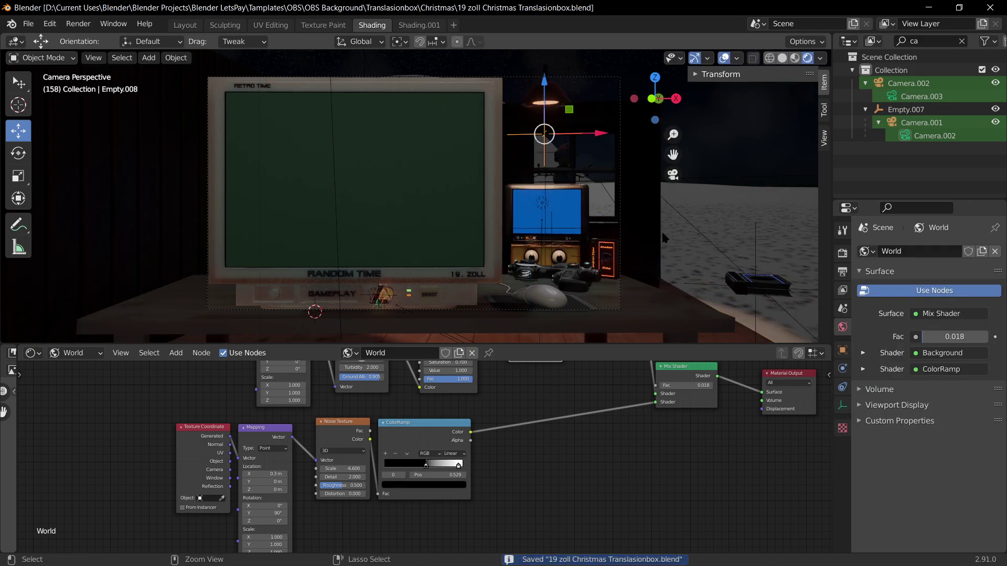
{"action": "left_click", "coordinate": [687, 256]}
{"action": "mouse_move", "coordinate": [687, 256]}
{"action": "middle_mouse_down"}
{"action": "mouse_move", "coordinate": [651, 270]}
{"action": "mouse_move", "coordinate": [414, 239]}
{"action": "middle_mouse_up"}
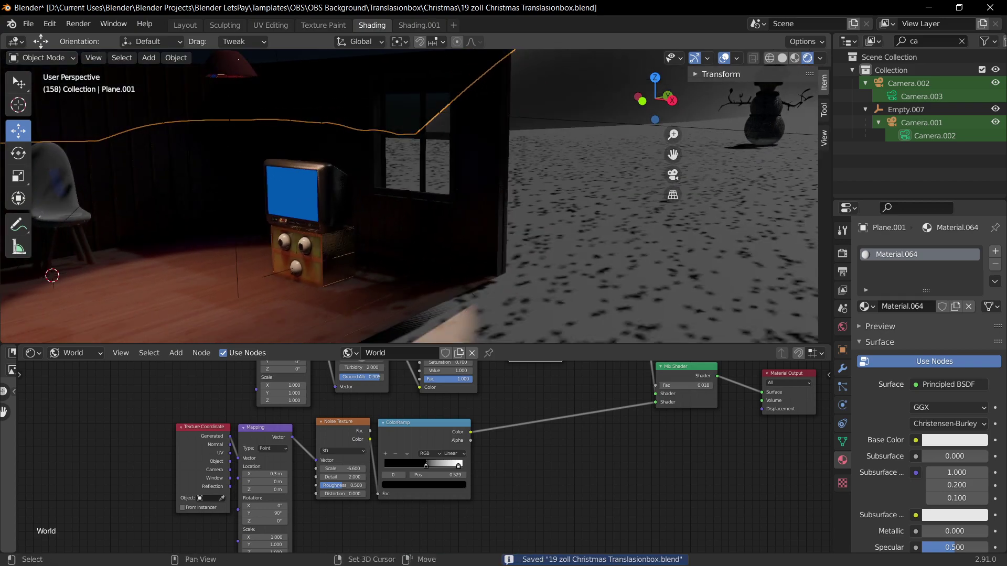
{"action": "scroll", "coordinate": [414, 238], "scroll_direction": "up", "scroll_amount": 2}
{"action": "left_click", "coordinate": [795, 59]}
{"action": "scroll", "coordinate": [543, 194], "scroll_direction": "down", "scroll_amount": 3}
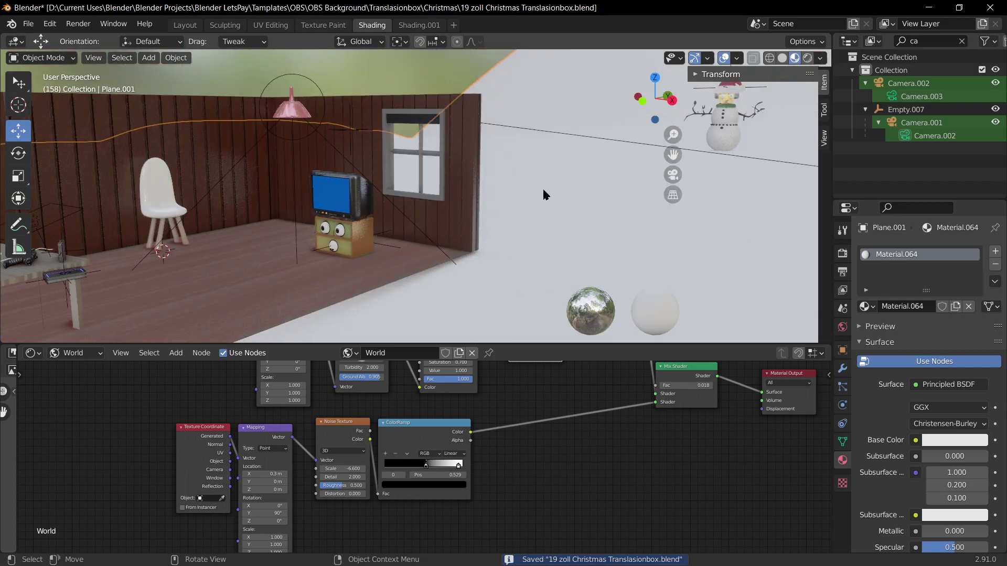
Step: Switch to Rendered shading and examine the window wall of the room Cube.010 up close, including in Edit Mode
{"action": "left_click", "coordinate": [808, 58]}
{"action": "left_click", "coordinate": [456, 210]}
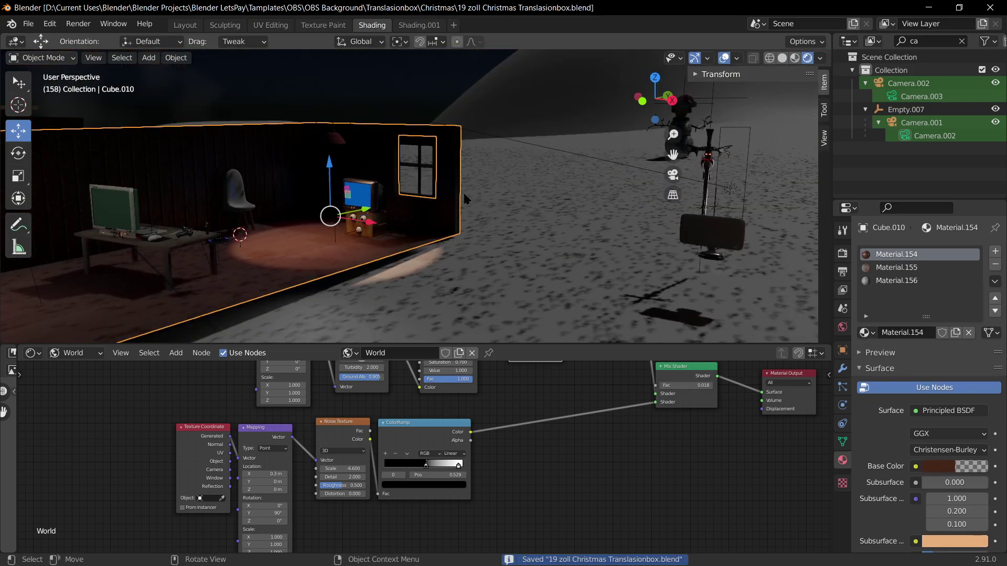
{"action": "scroll", "coordinate": [467, 194], "scroll_direction": "up", "scroll_amount": 5}
{"action": "scroll", "coordinate": [467, 240], "scroll_direction": "down", "scroll_amount": 2}
{"action": "scroll", "coordinate": [467, 240], "scroll_direction": "up", "scroll_amount": 2}
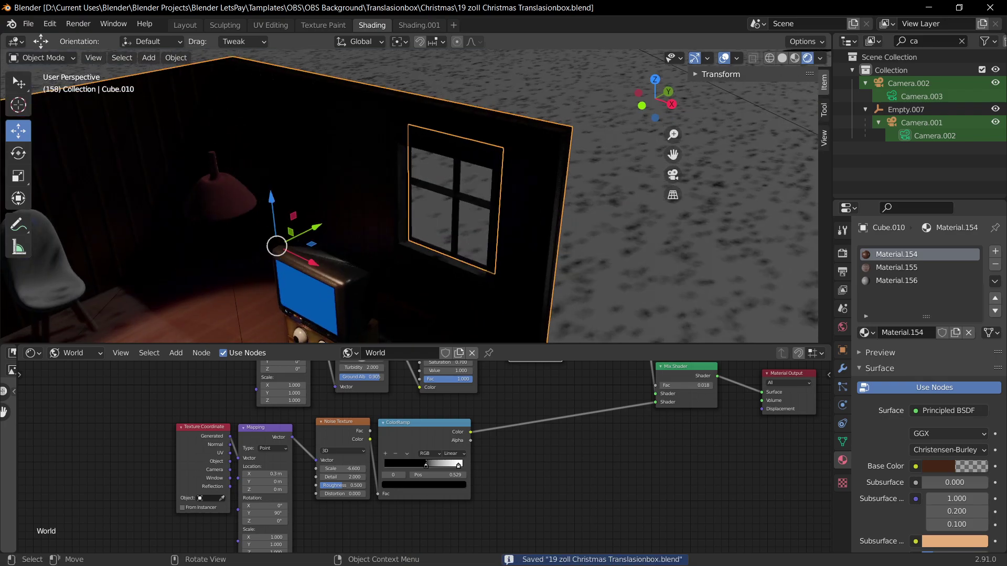
{"action": "key", "text": "Tab"}
{"action": "middle_click_drag", "start_coordinate": [458, 268], "coordinate": [485, 250]}
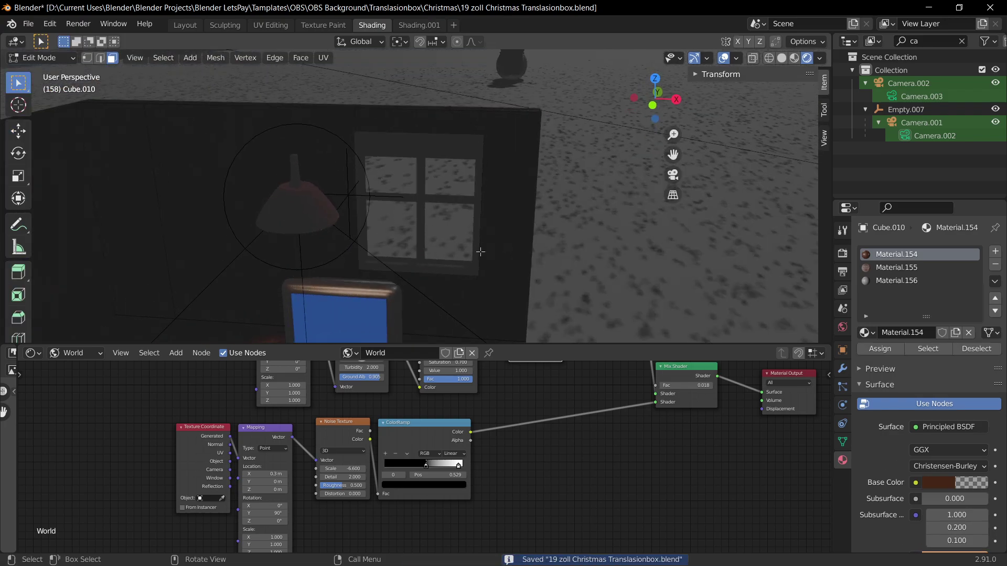
{"action": "middle_click_drag", "start_coordinate": [528, 277], "coordinate": [500, 268]}
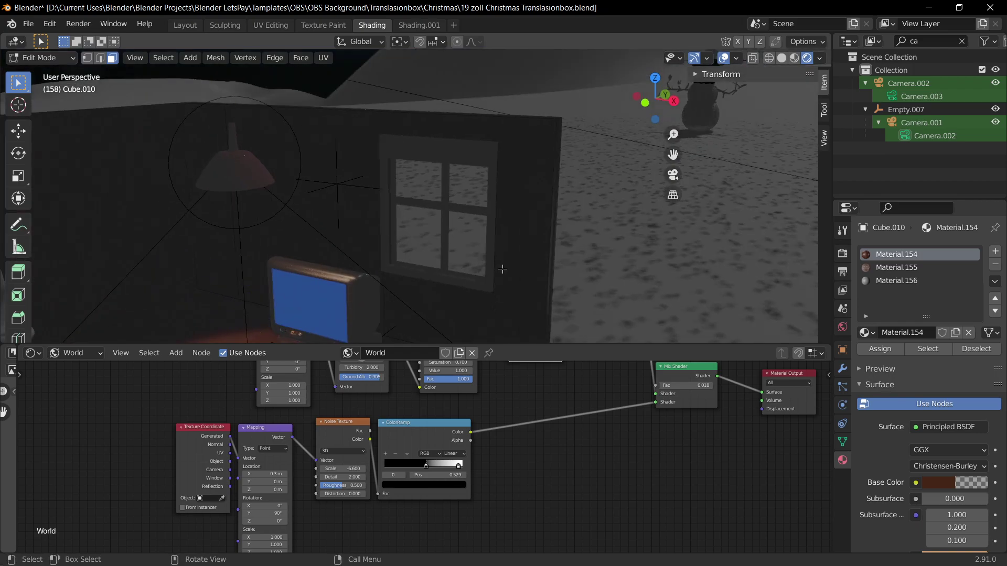
{"action": "scroll", "coordinate": [393, 283], "scroll_direction": "down", "scroll_amount": 5}
{"action": "key", "text": "Tab"}
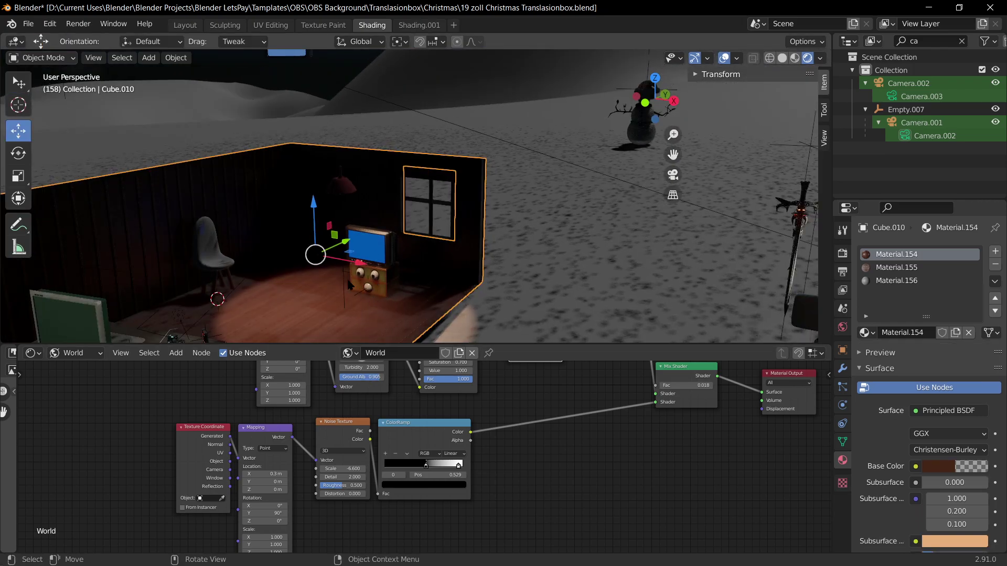
{"action": "scroll", "coordinate": [357, 235], "scroll_direction": "up", "scroll_amount": 2}
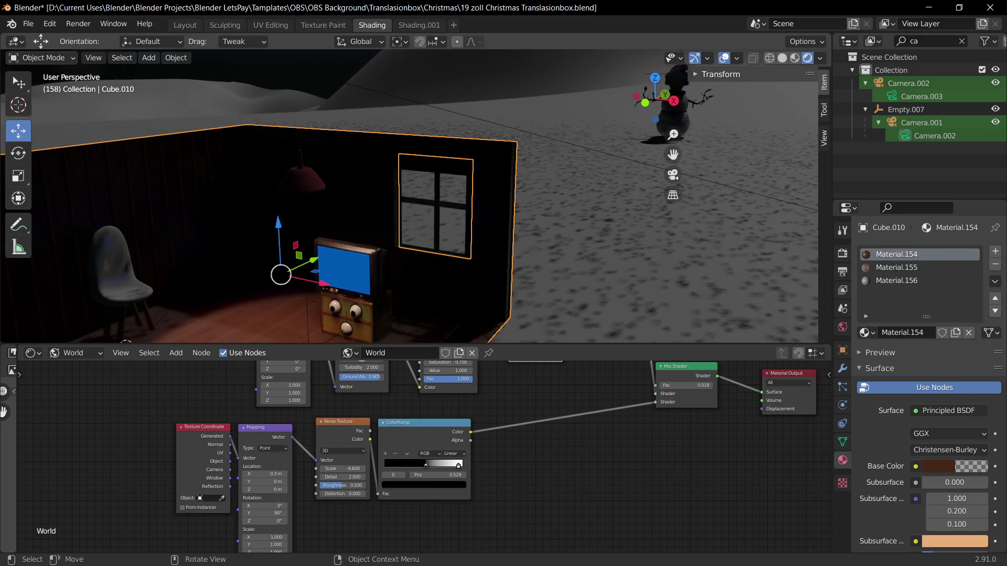
{"action": "key", "text": "shift+a"}
{"action": "mouse_move", "coordinate": [461, 299]}
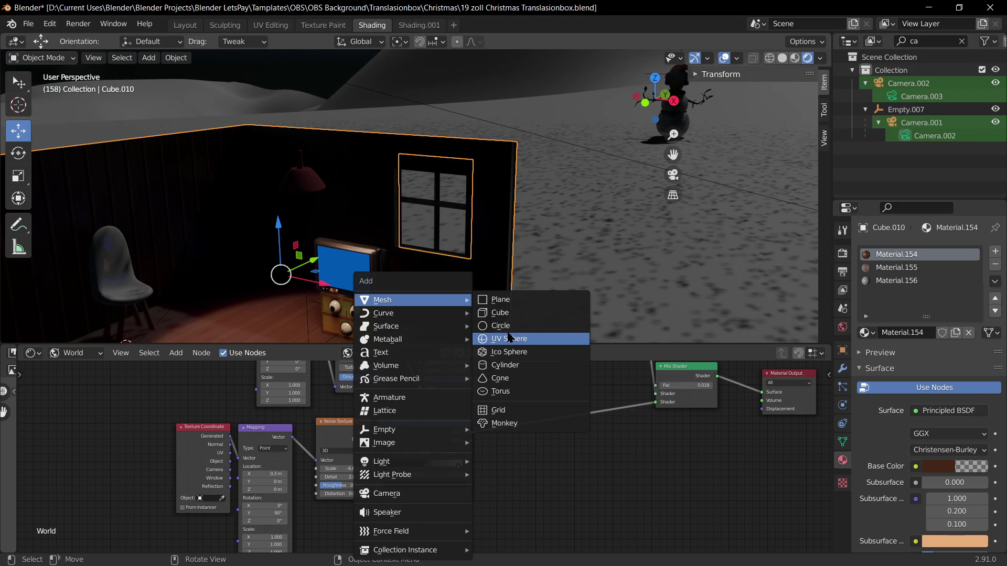
{"action": "key", "text": "Escape"}
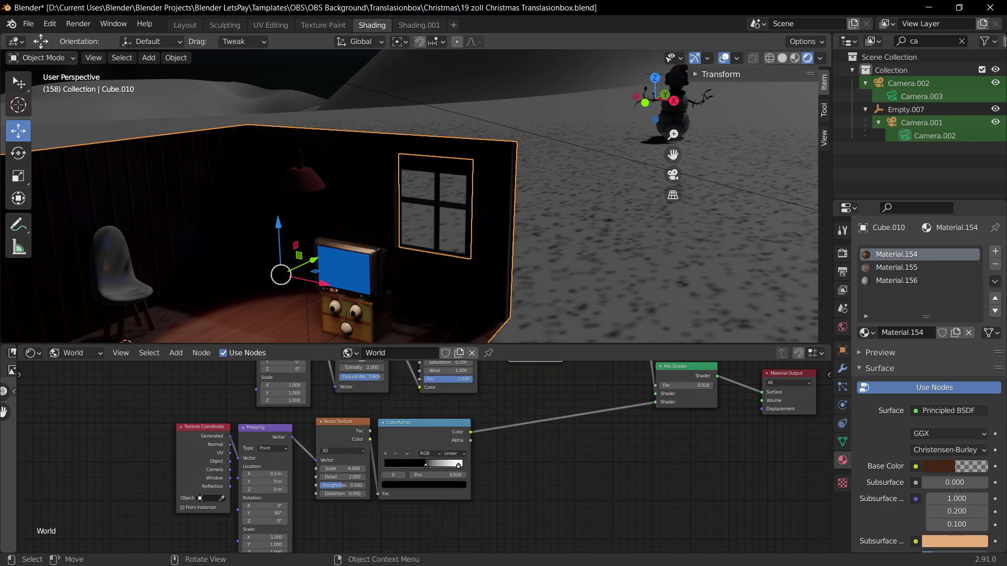
Step: Move Empty.005 with the small box beside the controllers out of the camera frame, about 0.465 m in X, 0.078 m in Y and 0.217 m in Z
{"action": "scroll", "coordinate": [330, 291], "scroll_direction": "down", "scroll_amount": 3}
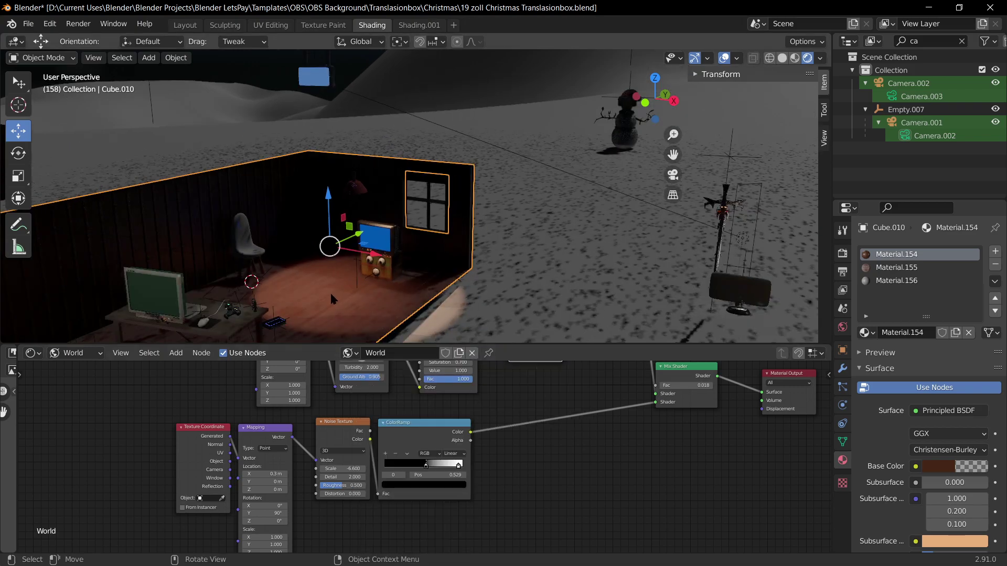
{"action": "key", "text": "KP_0"}
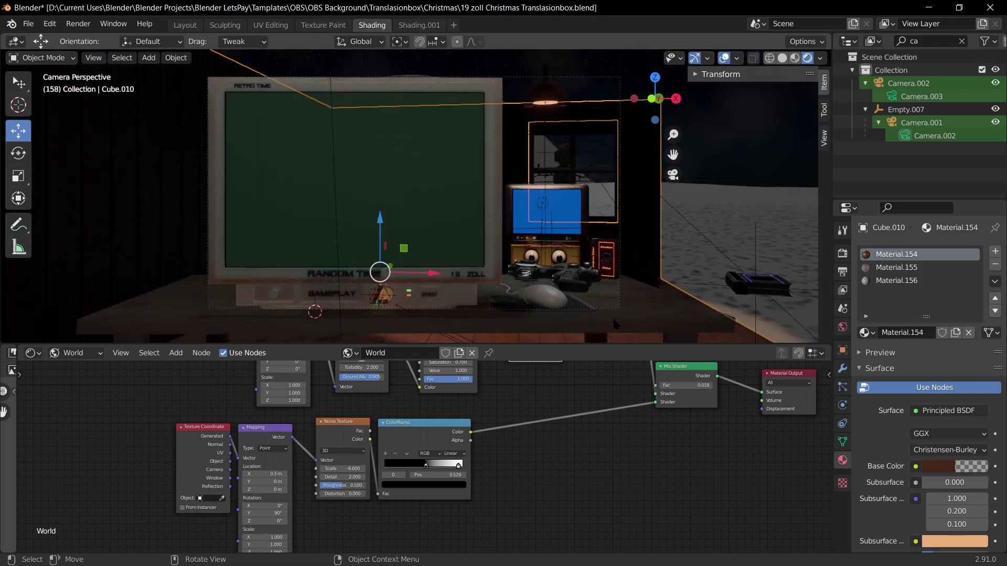
{"action": "left_click", "coordinate": [605, 259]}
{"action": "left_click_drag", "start_coordinate": [604, 259], "coordinate": [773, 181]}
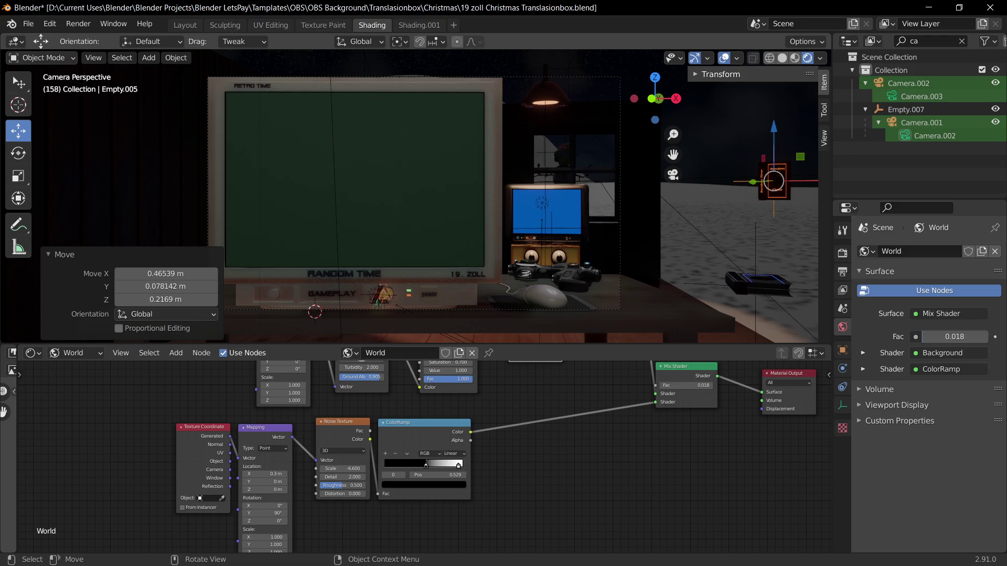
Step: Try rotating Empty.007, the parent of Camera.001, around global Z, and move it about 0.833 m along Y
{"action": "middle_click_drag", "start_coordinate": [466, 131], "coordinate": [458, 140]}
{"action": "scroll", "coordinate": [458, 139], "scroll_direction": "down", "scroll_amount": 6}
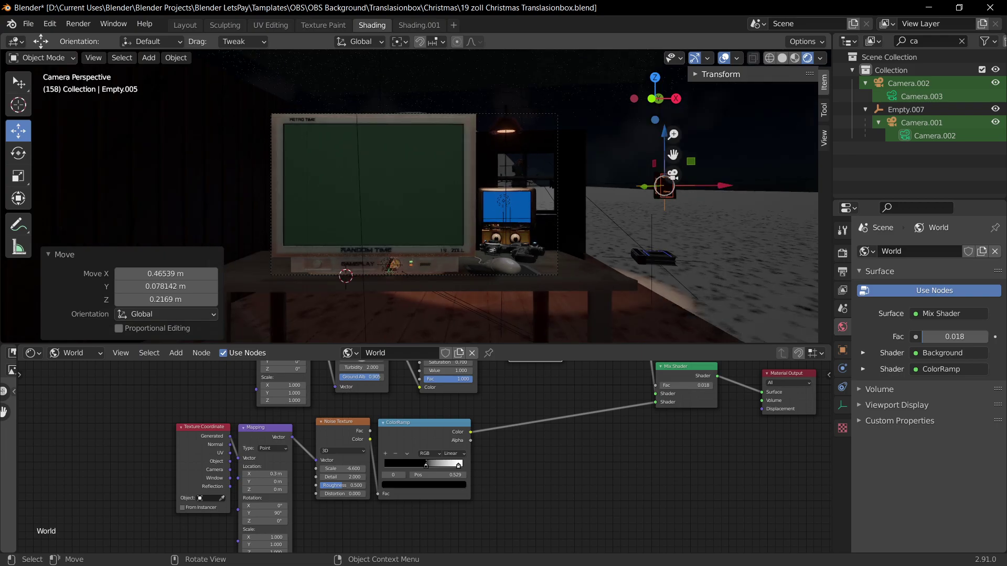
{"action": "left_click", "coordinate": [373, 55]}
{"action": "key", "text": "KP_0"}
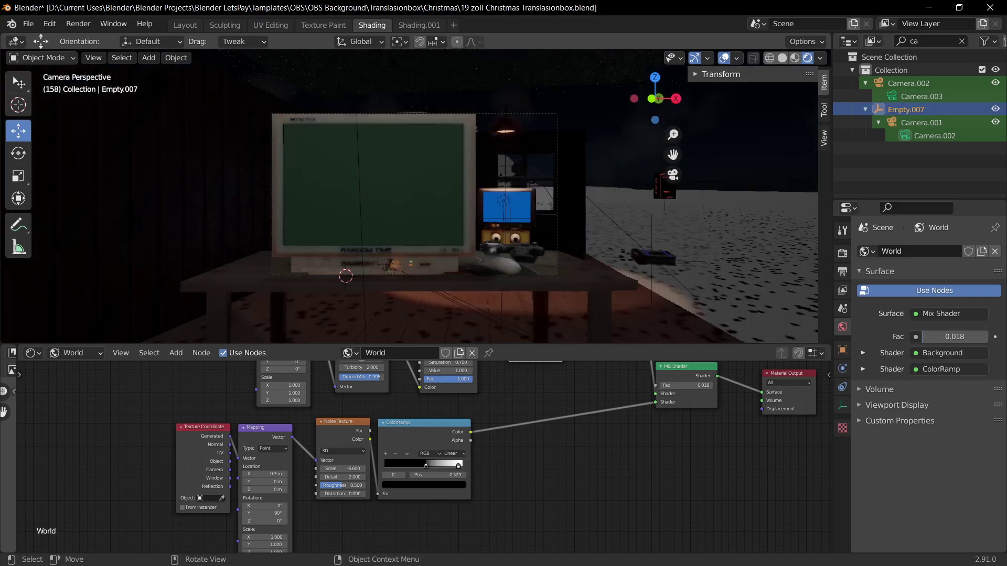
{"action": "key", "text": "r"}
{"action": "key", "text": "z"}
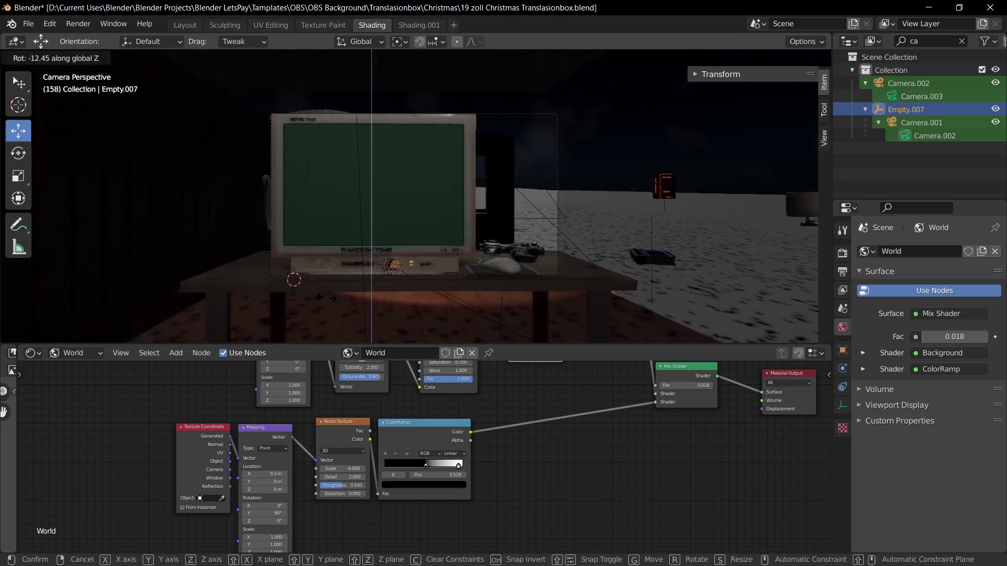
{"action": "left_click", "coordinate": [502, 314]}
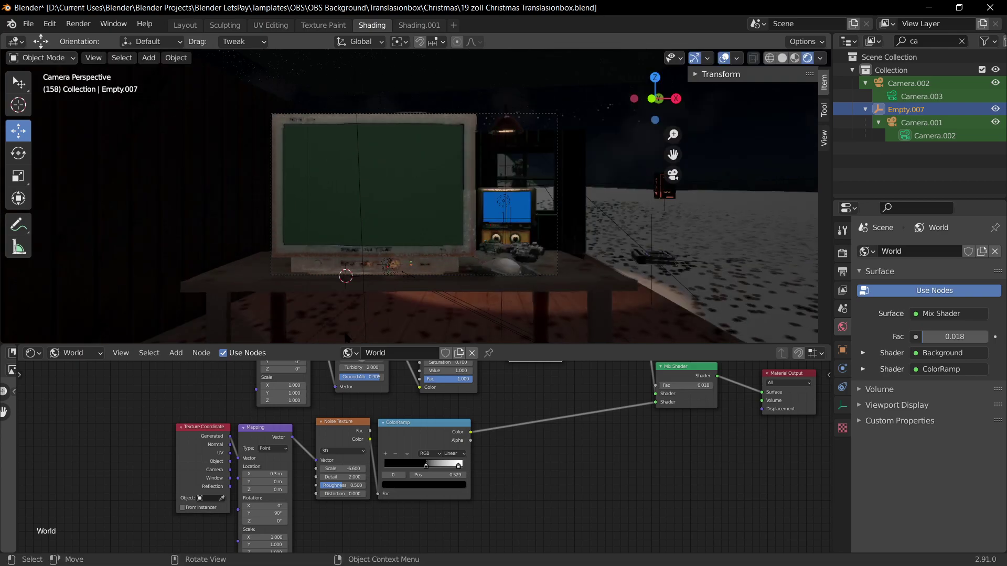
{"action": "key", "text": "g"}
{"action": "key", "text": "y"}
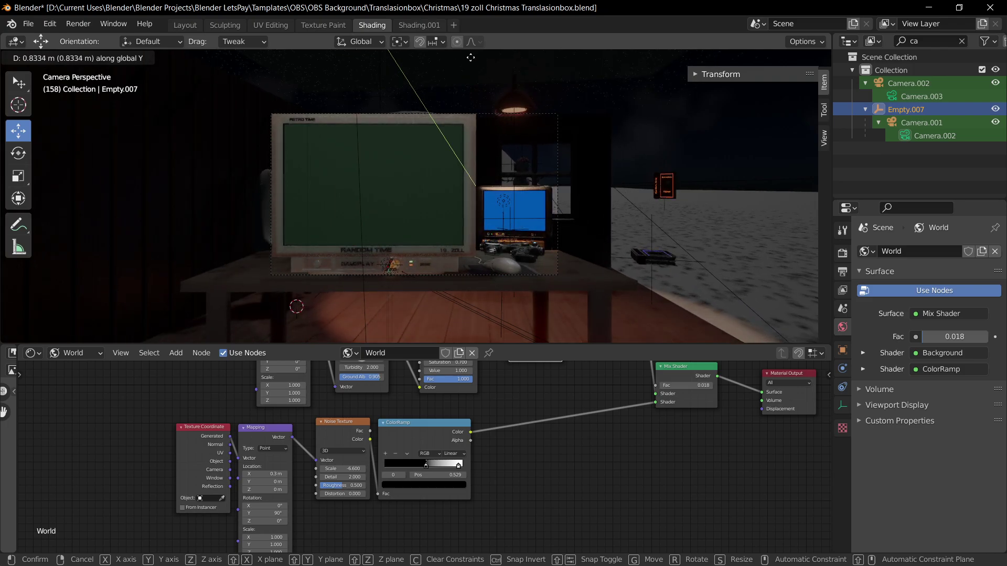
{"action": "left_click", "coordinate": [470, 59]}
{"action": "key", "text": "Home"}
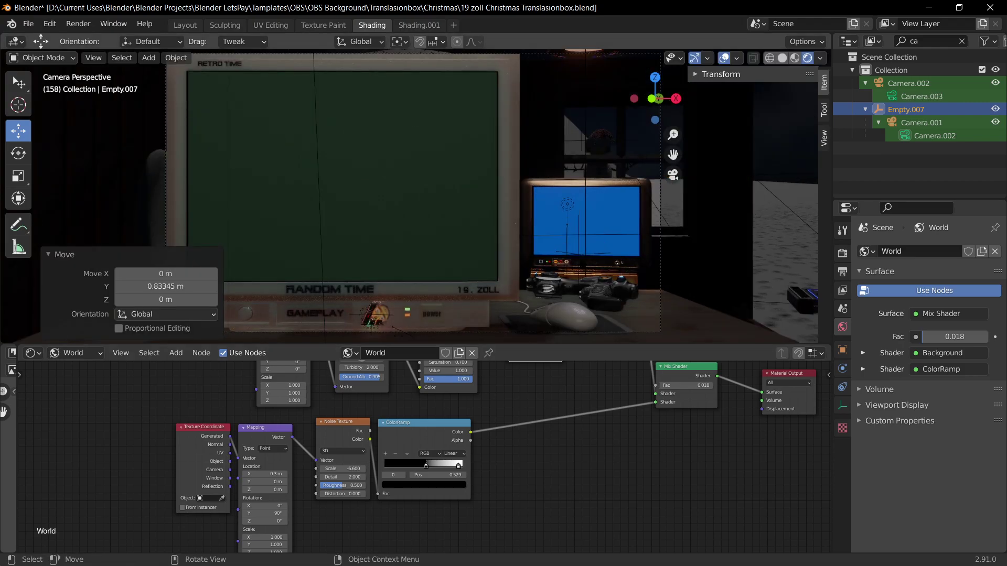
{"action": "left_click", "coordinate": [606, 255]}
{"action": "key", "text": "g"}
{"action": "right_click", "coordinate": [656, 255]}
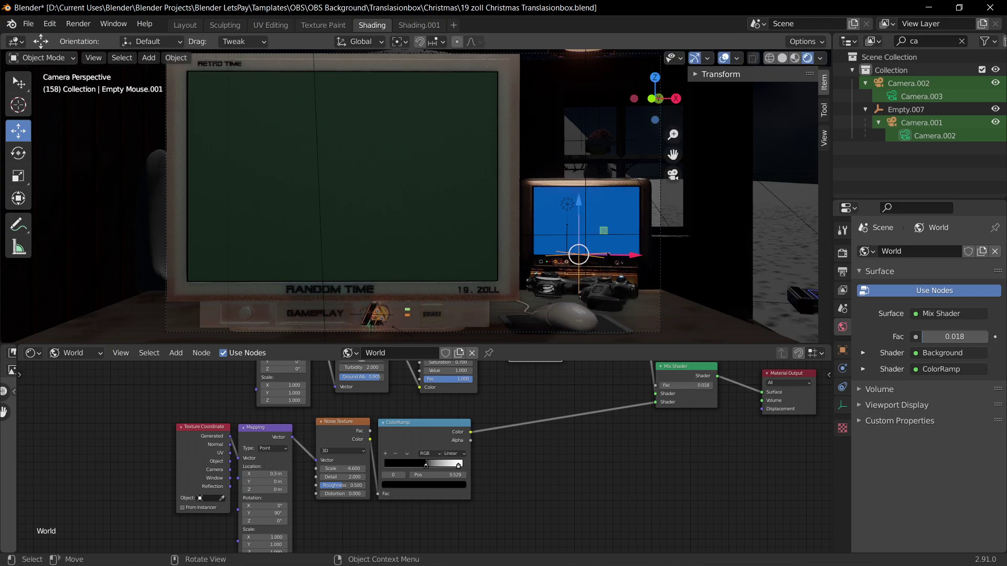
{"action": "left_click", "coordinate": [606, 255]}
{"action": "left_click", "coordinate": [602, 254]}
{"action": "key", "text": "g"}
{"action": "right_click", "coordinate": [445, 268]}
Step: Save the file and select Empty Mouse.001 above the game controllers
{"action": "left_click", "coordinate": [756, 257]}
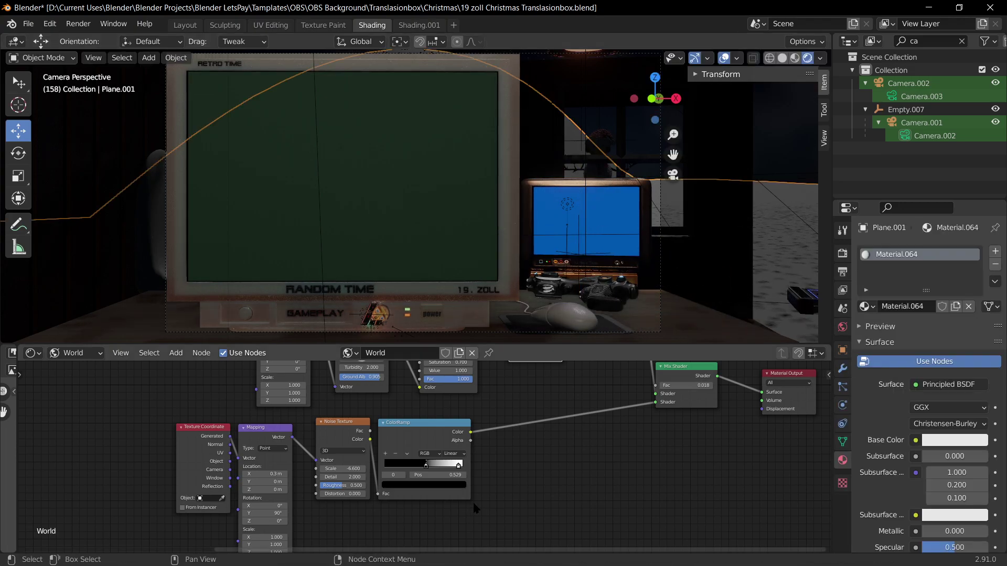
{"action": "key", "text": "ctrl+s"}
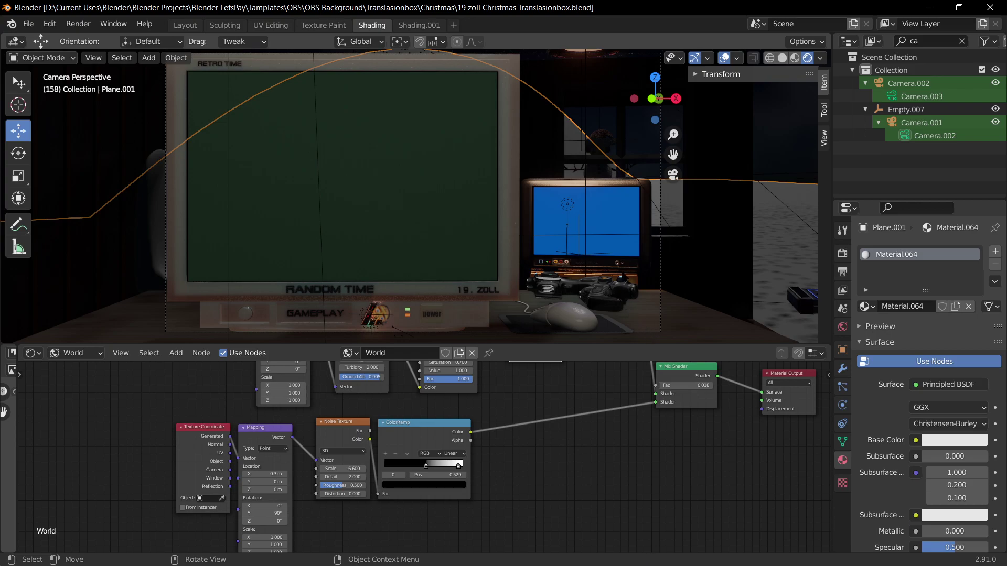
{"action": "left_click", "coordinate": [579, 254]}
{"action": "left_click", "coordinate": [579, 254]}
{"action": "left_click", "coordinate": [578, 254]}
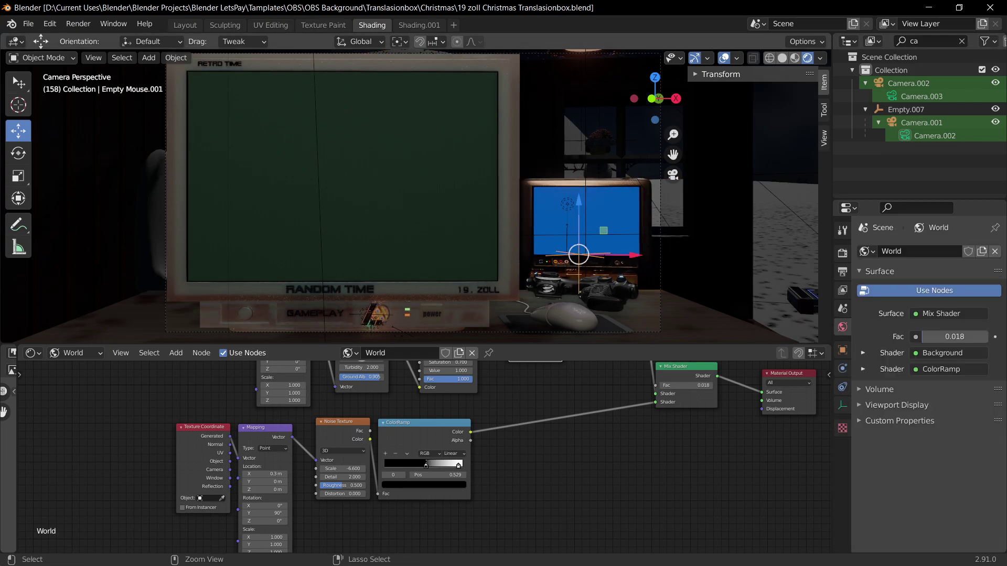
Step: Undo the Y move of Empty.007 and restore it to compare both framings in the camera view
{"action": "left_click", "coordinate": [906, 110]}
{"action": "key", "text": "ctrl+z"}
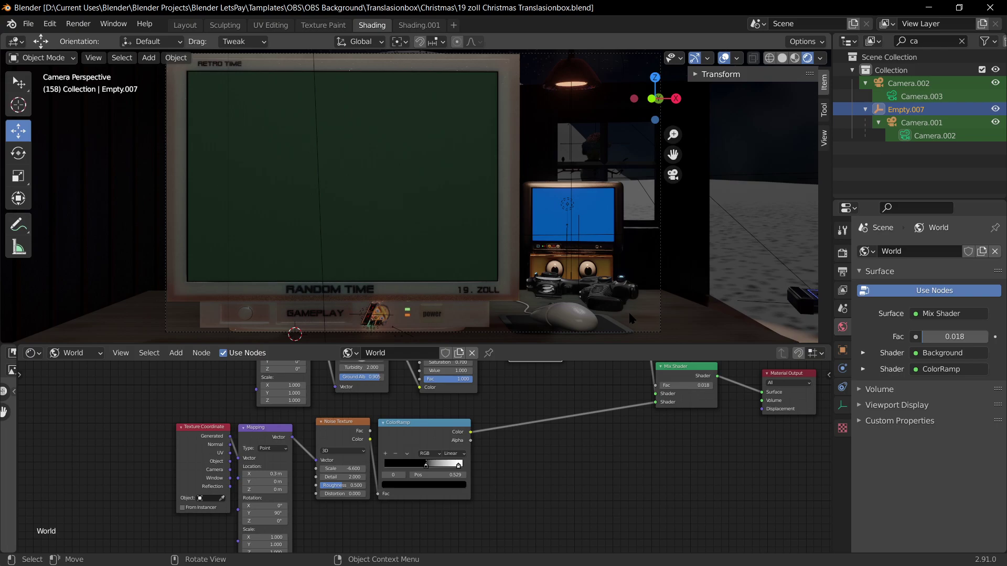
{"action": "key", "text": "ctrl+z"}
{"action": "key", "text": "ctrl+z"}
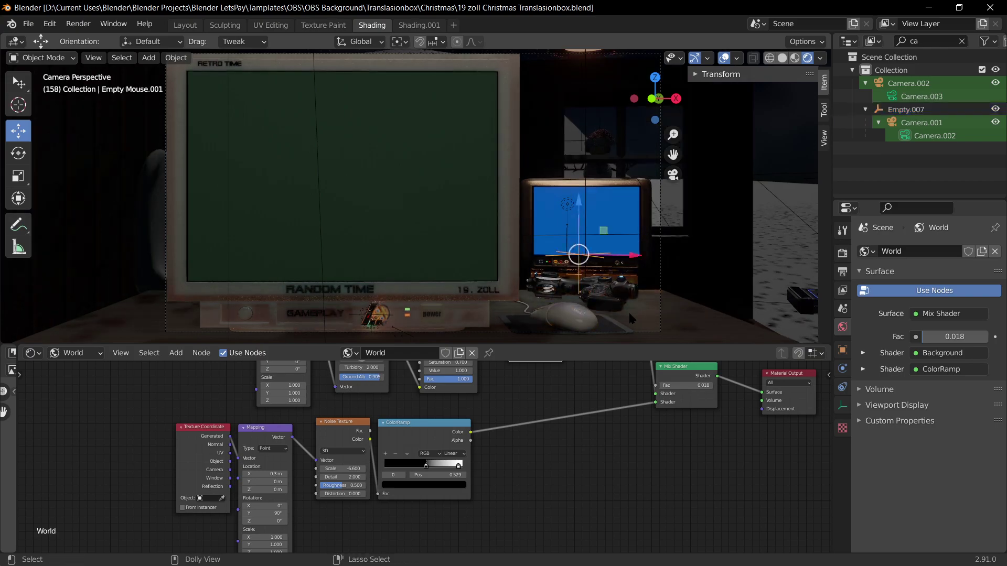
Step: Save the file with the room Cube.010 selected, and compare the camera view in Material Preview and Rendered shading
{"action": "left_click", "coordinate": [628, 313]}
{"action": "key", "text": "ctrl+s"}
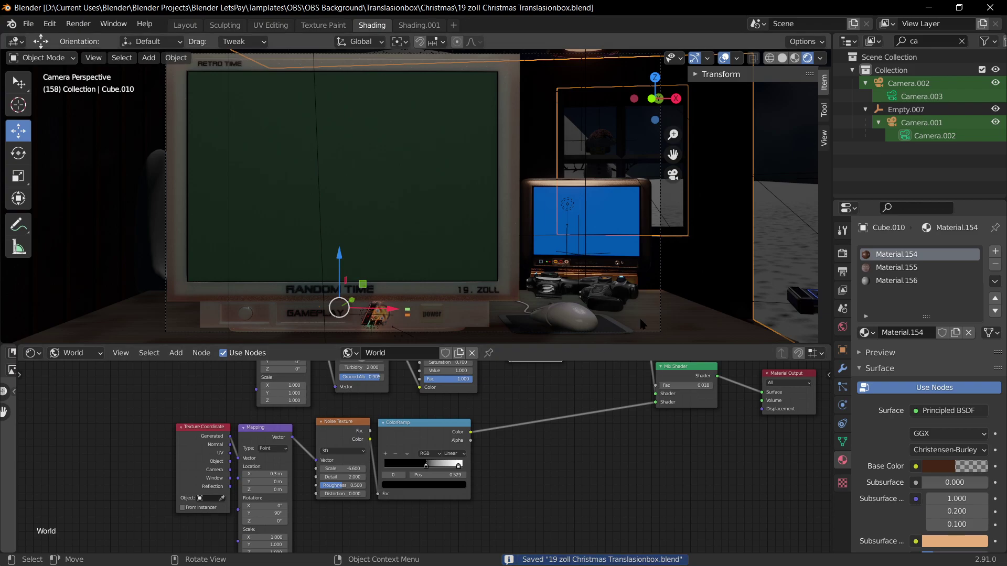
{"action": "left_click", "coordinate": [794, 58]}
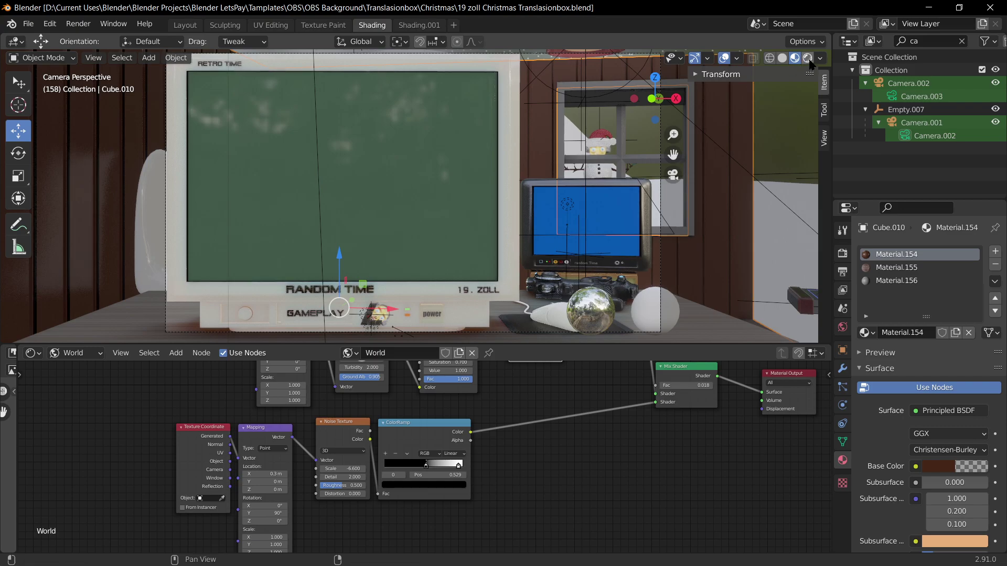
{"action": "left_click", "coordinate": [807, 59]}
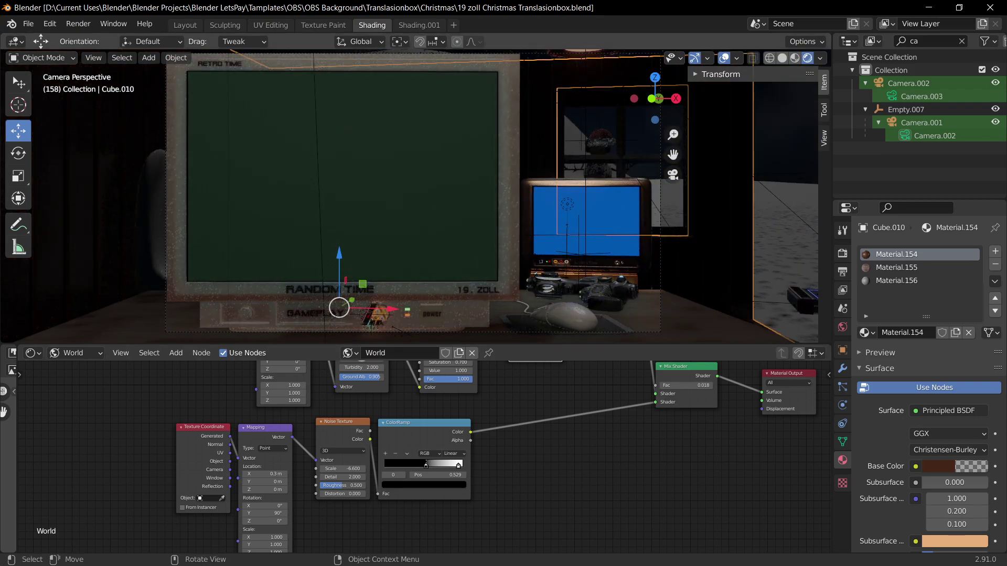
{"action": "middle_click_drag", "start_coordinate": [524, 157], "coordinate": [439, 189]}
{"action": "middle_click_drag", "start_coordinate": [548, 200], "coordinate": [685, 167]}
{"action": "left_click", "coordinate": [728, 140]}
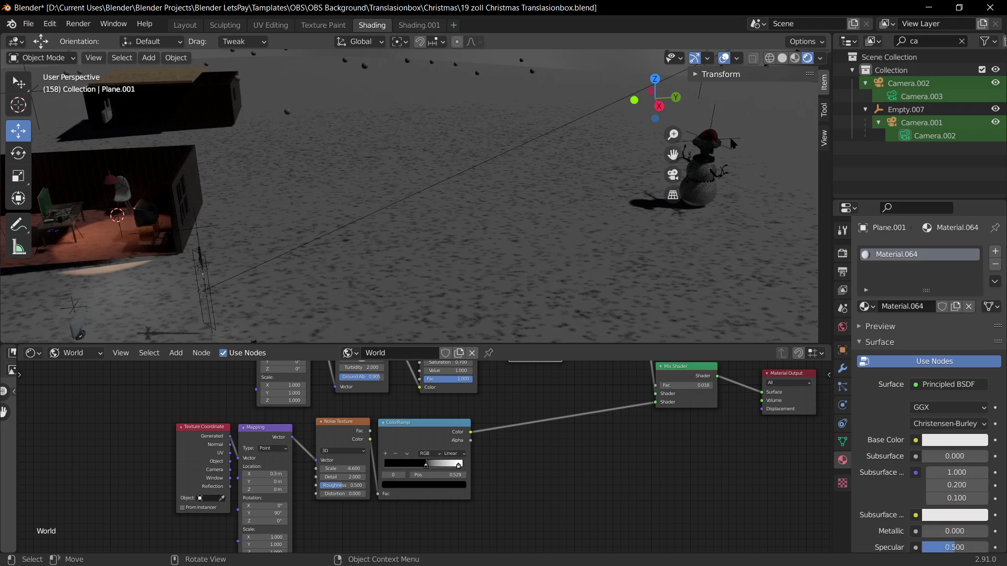
{"action": "left_click", "coordinate": [729, 140]}
{"action": "key", "text": "KP_0"}
{"action": "key", "text": "g"}
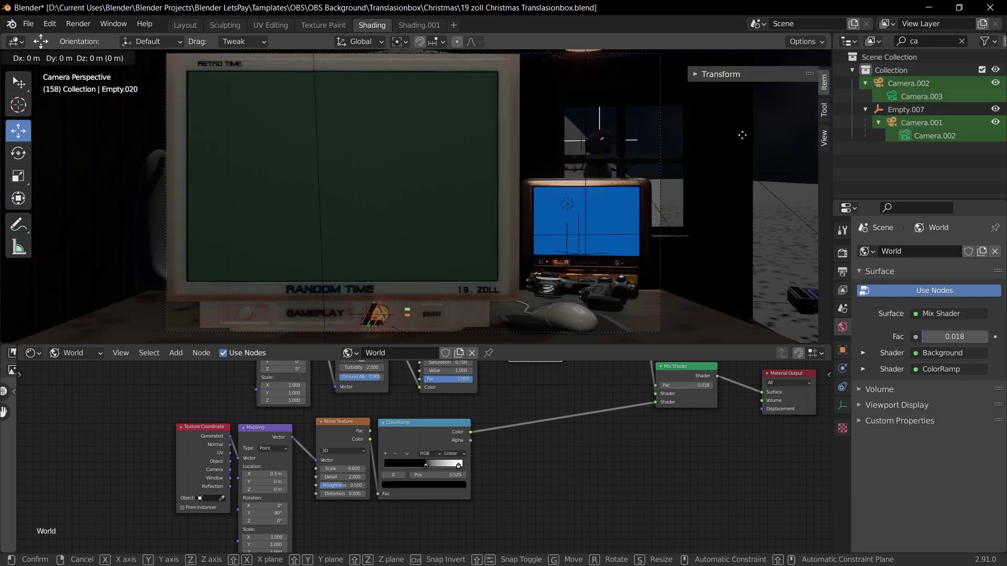
{"action": "right_click", "coordinate": [779, 133]}
{"action": "key", "text": "KP_0"}
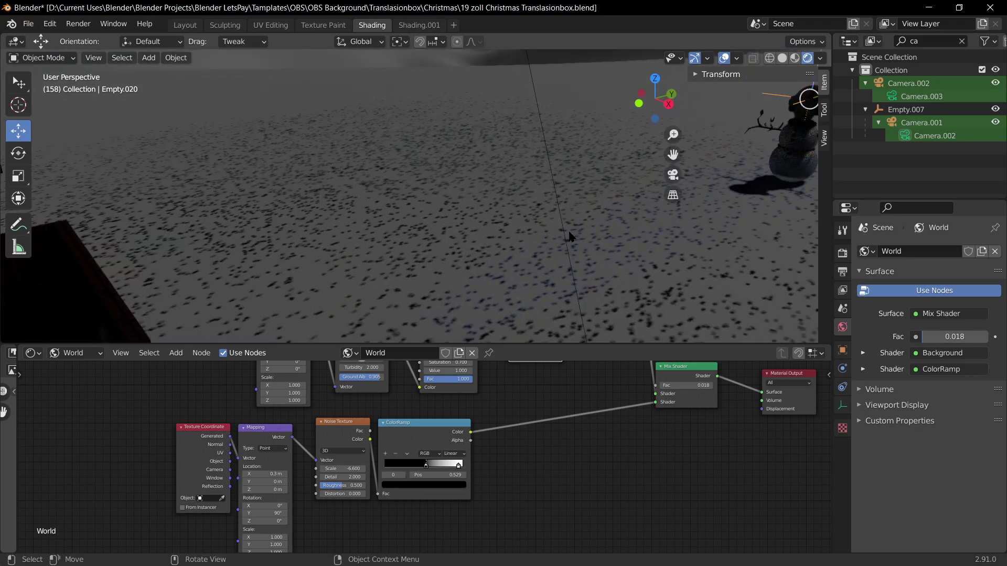
Step: Select Empty.019 above the snowman and move it about 0.87 m along global X in the camera view
{"action": "left_click", "coordinate": [593, 103]}
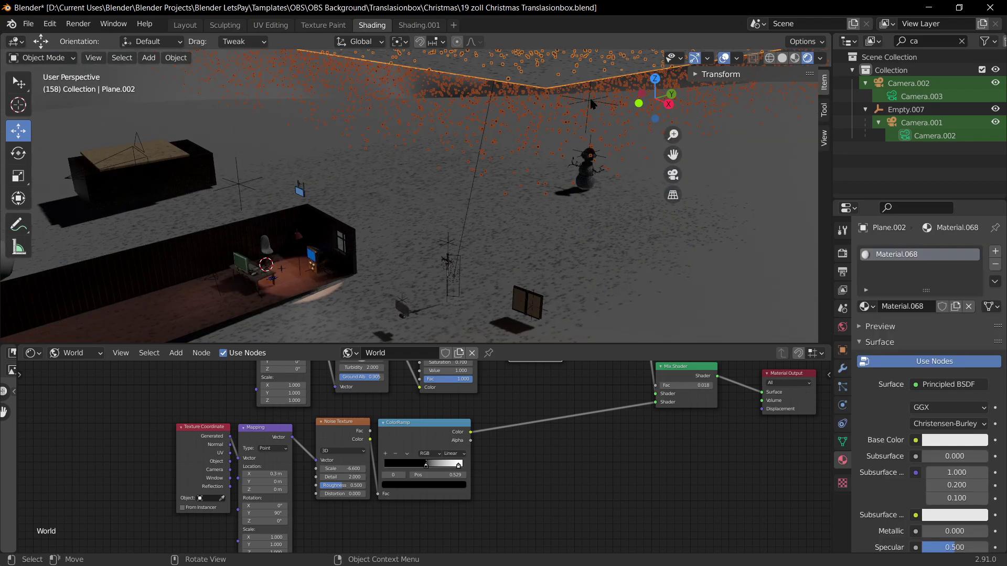
{"action": "left_click", "coordinate": [583, 103]}
{"action": "key", "text": "KP_0"}
{"action": "key", "text": "g"}
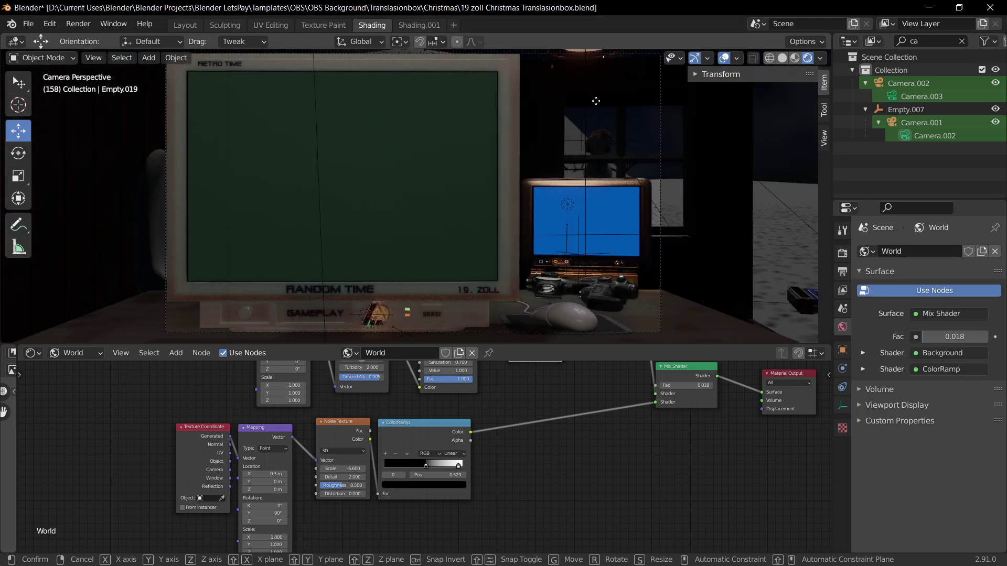
{"action": "key", "text": "x"}
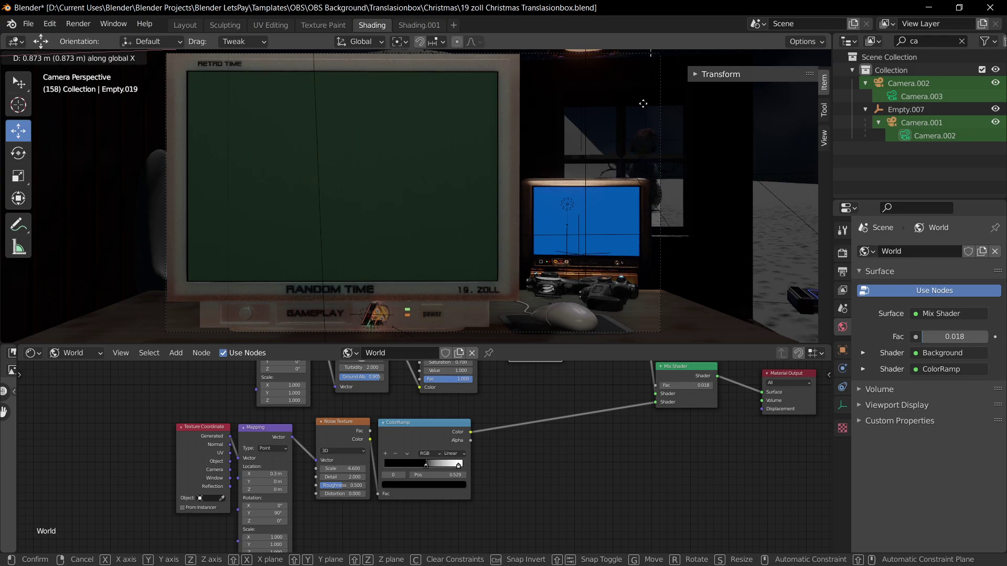
{"action": "left_click", "coordinate": [645, 92]}
Step: Raise the snowman's Empty.019 about 0.227 m along Z and shift it about -0.604 m along X
{"action": "key", "text": "g"}
{"action": "key", "text": "z"}
{"action": "left_click", "coordinate": [644, 91]}
{"action": "key", "text": "g"}
{"action": "key", "text": "x"}
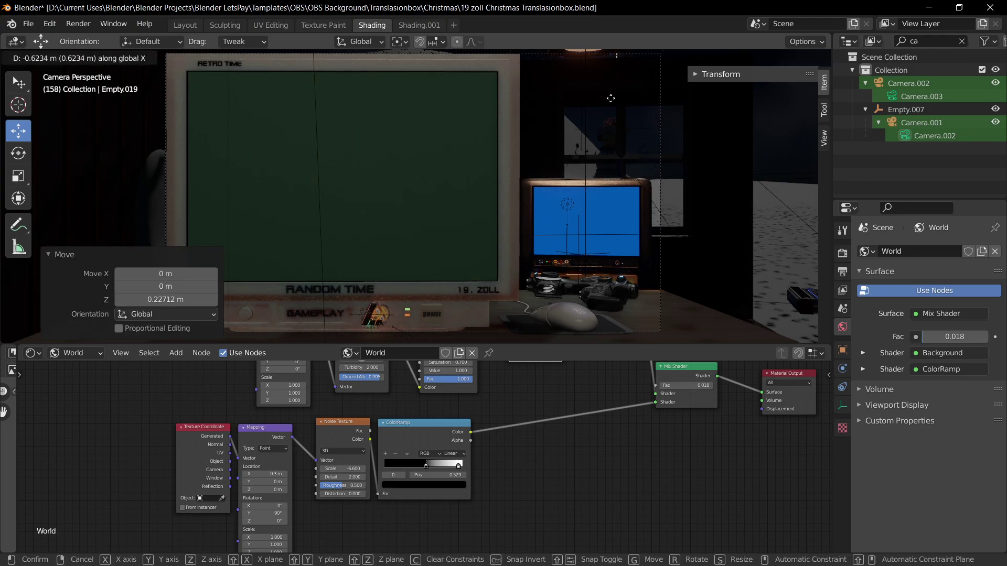
{"action": "left_click", "coordinate": [611, 98]}
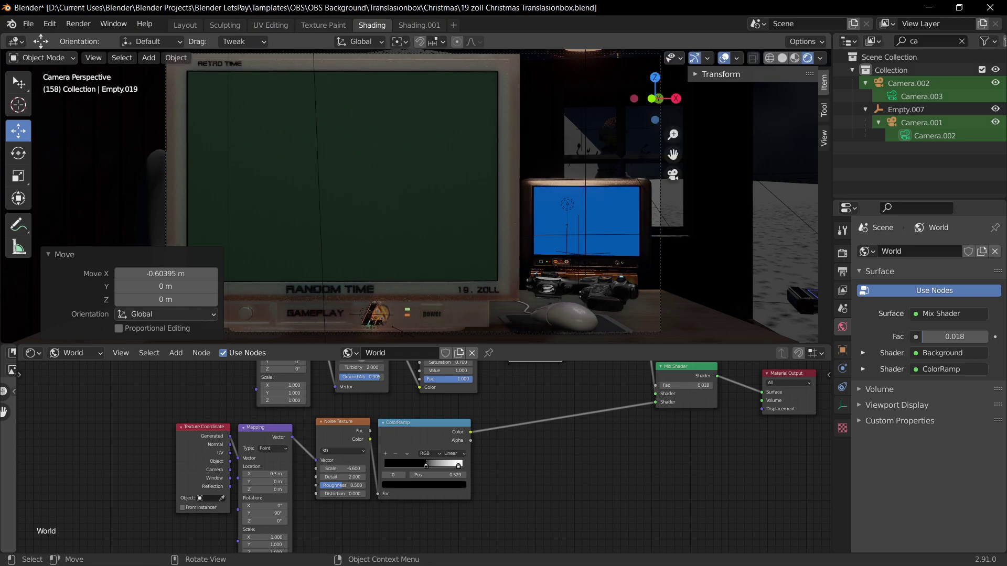
{"action": "middle_click_drag", "start_coordinate": [646, 149], "coordinate": [574, 178]}
{"action": "scroll", "coordinate": [587, 191], "scroll_direction": "down", "scroll_amount": 4}
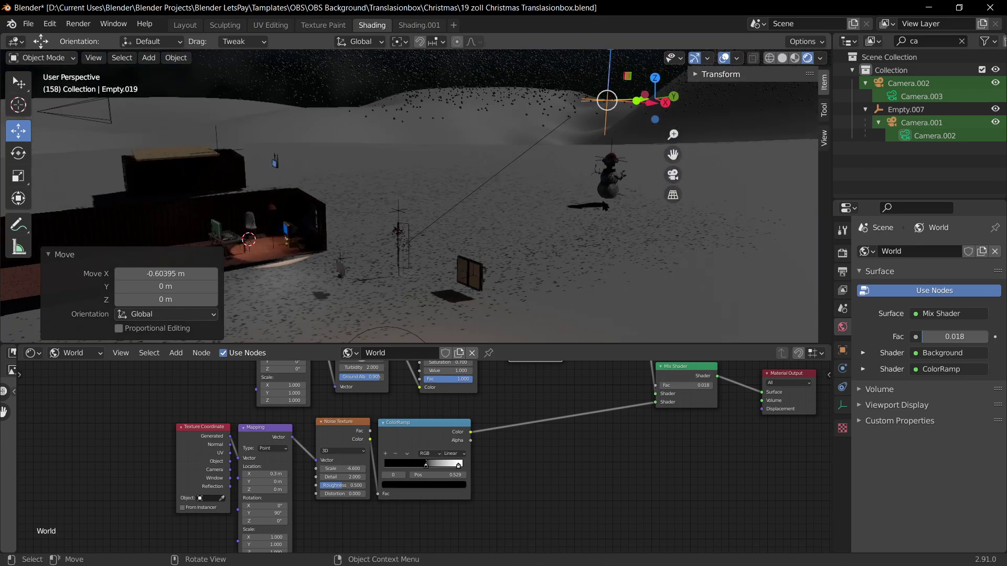
Step: Scale the snowman's Empty.019 by 1.088 and move it about 0.291 m along global X in the camera view
{"action": "key", "text": "s"}
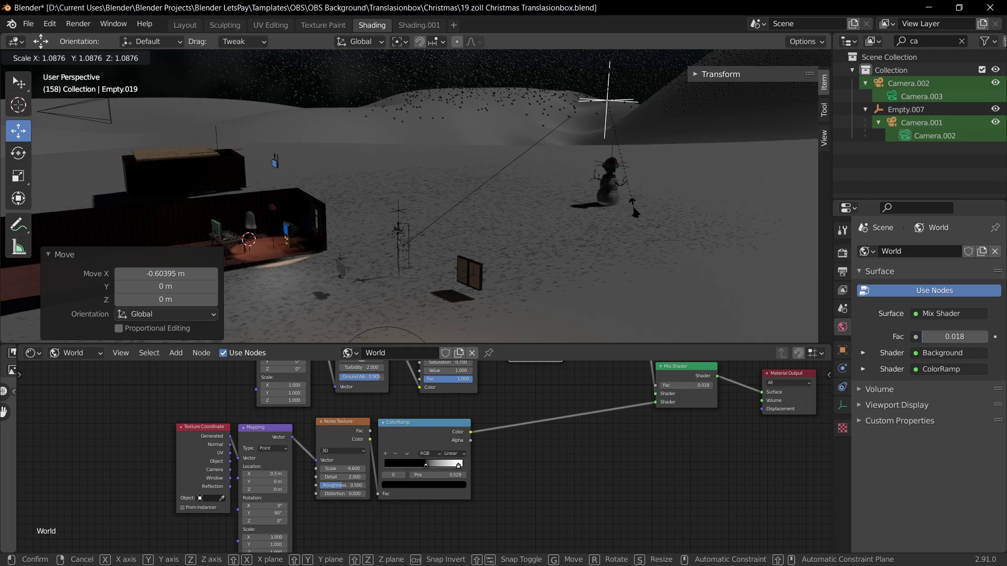
{"action": "left_click", "coordinate": [633, 207]}
{"action": "key", "text": "KP_0"}
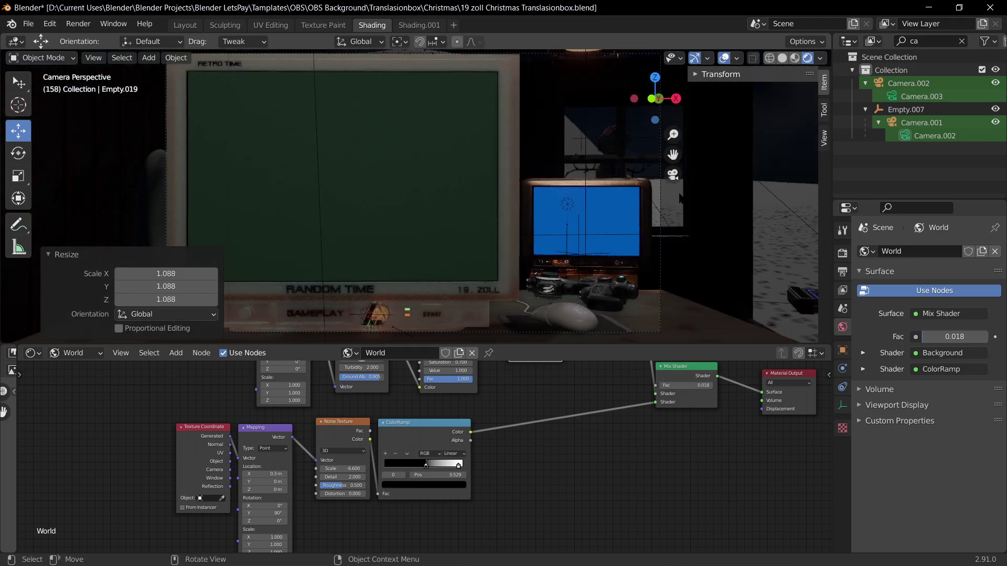
{"action": "key", "text": "g"}
{"action": "key", "text": "x"}
{"action": "left_click", "coordinate": [649, 200]}
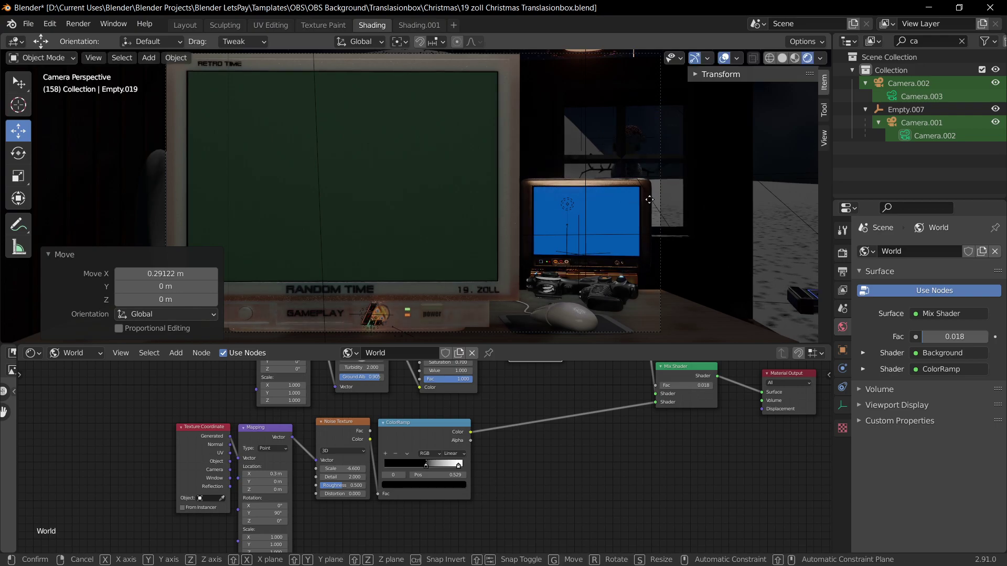
Step: Move the snowman's Empty.019 about -6.6 m along global Y and about -0.65 m along global X
{"action": "middle_click_drag", "start_coordinate": [649, 199], "coordinate": [628, 251]}
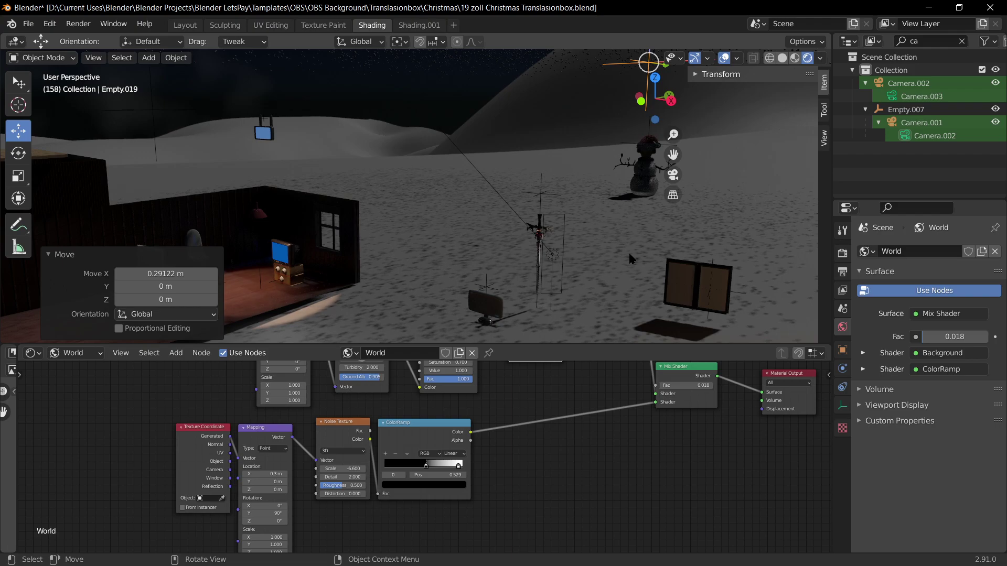
{"action": "key", "text": "g"}
{"action": "key", "text": "y"}
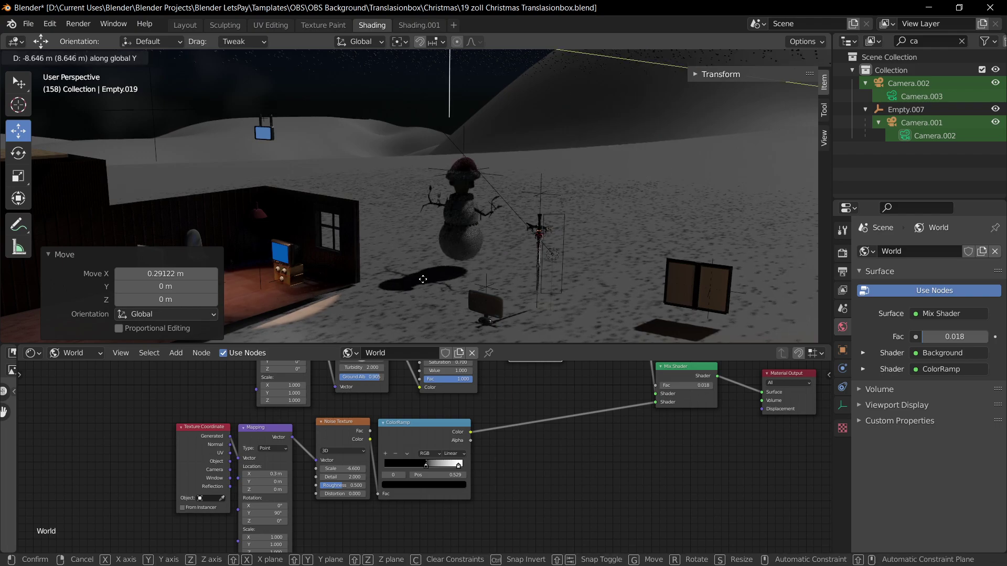
{"action": "left_click", "coordinate": [503, 255]}
{"action": "key", "text": "KP_0"}
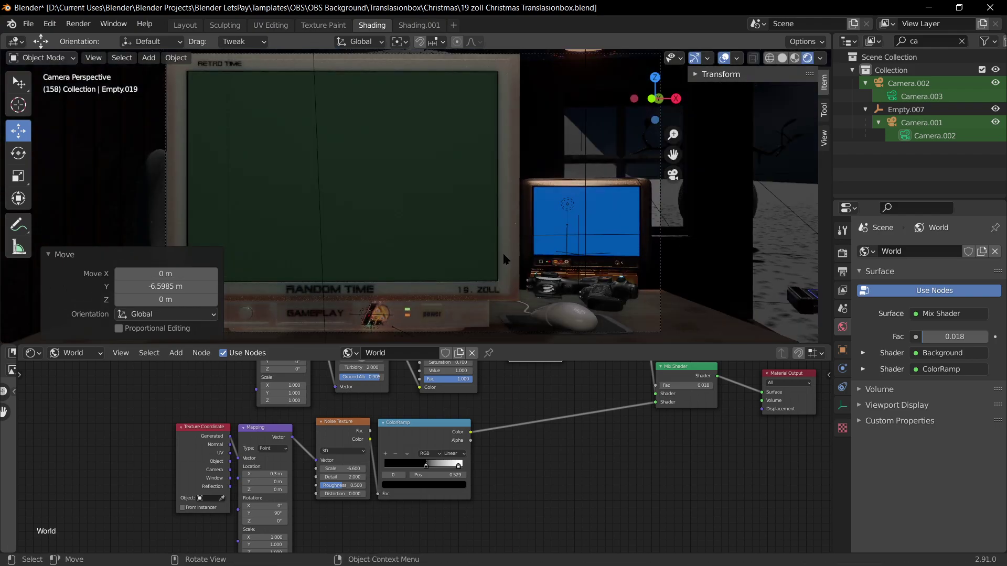
{"action": "key", "text": "g"}
{"action": "key", "text": "x"}
{"action": "key", "text": "Return"}
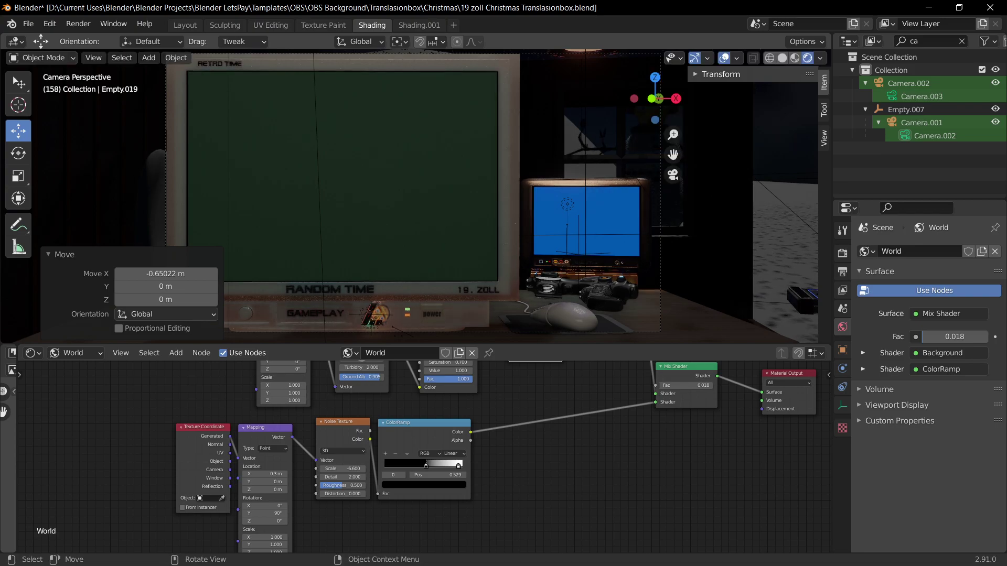
Step: Scale the snowman's Empty.019 by 0.845 and lower it about 0.839 m along Z
{"action": "key", "text": "s"}
{"action": "left_click", "coordinate": [672, 222]}
{"action": "key", "text": "g"}
{"action": "key", "text": "z"}
{"action": "right_click", "coordinate": [678, 297]}
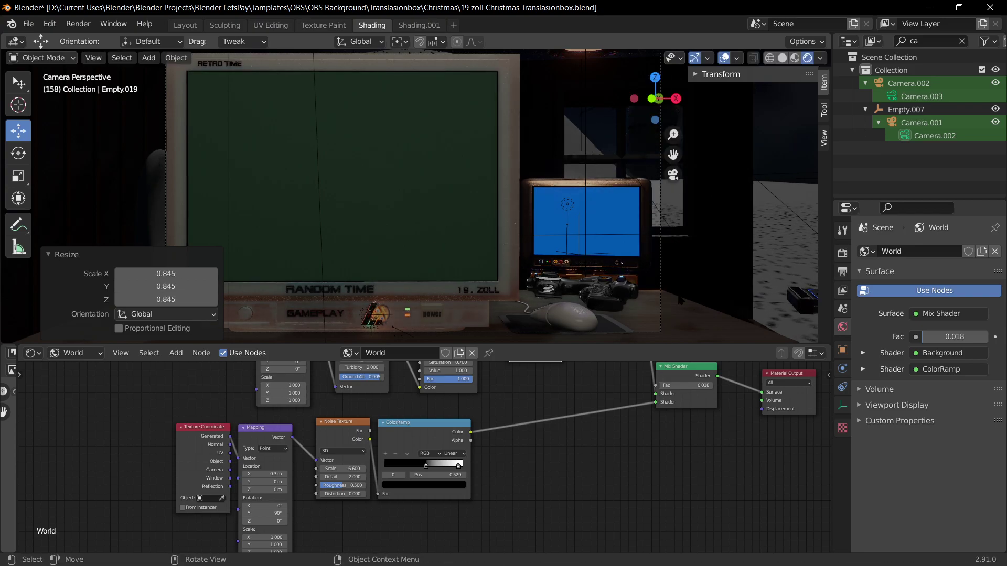
{"action": "key", "text": "g"}
{"action": "key", "text": "z"}
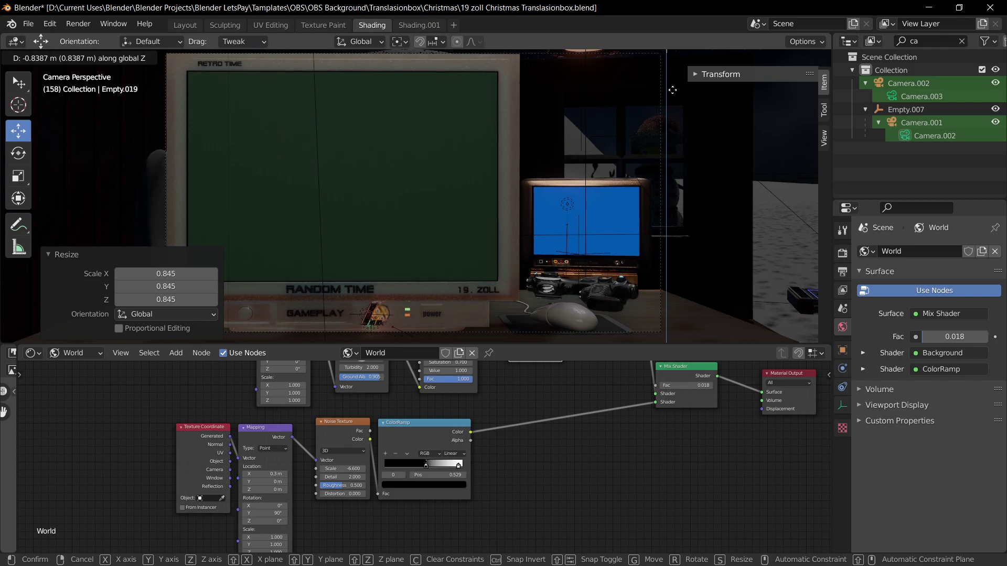
{"action": "left_click", "coordinate": [676, 312]}
Step: Fine-tune the snowman's Empty.019 by about 0.247 m along Y and 0.096 m along Z, plus a slight shift along X
{"action": "middle_click_drag", "start_coordinate": [671, 283], "coordinate": [578, 225]}
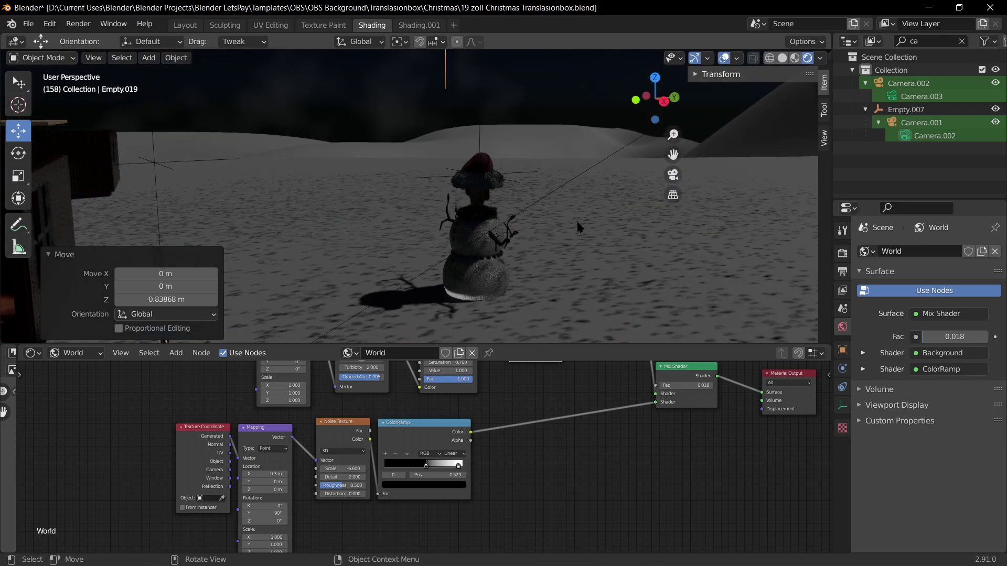
{"action": "key", "text": "g"}
{"action": "key", "text": "z"}
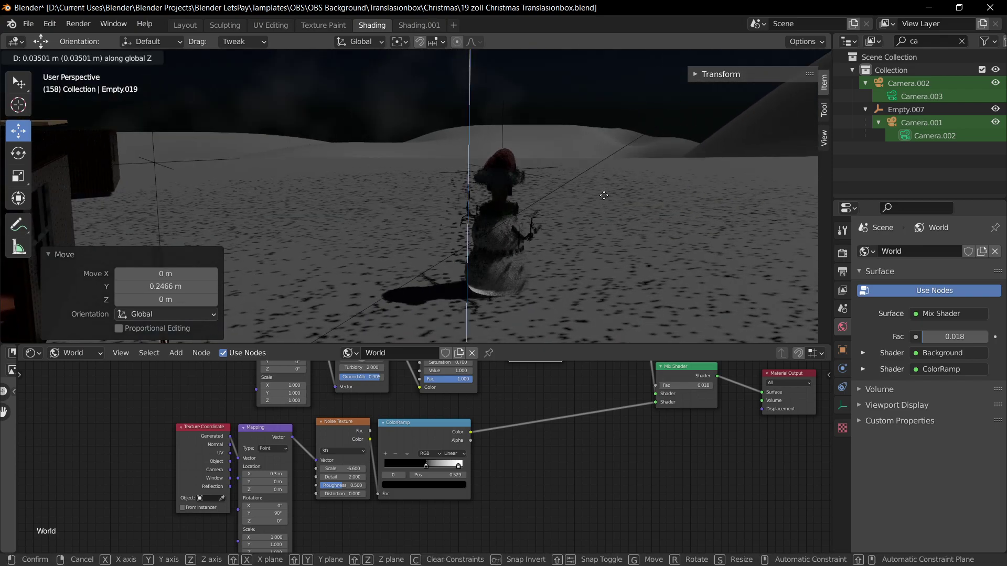
{"action": "left_click", "coordinate": [603, 196]}
{"action": "middle_click_drag", "start_coordinate": [603, 196], "coordinate": [587, 184]}
{"action": "key", "text": "g"}
{"action": "key", "text": "x"}
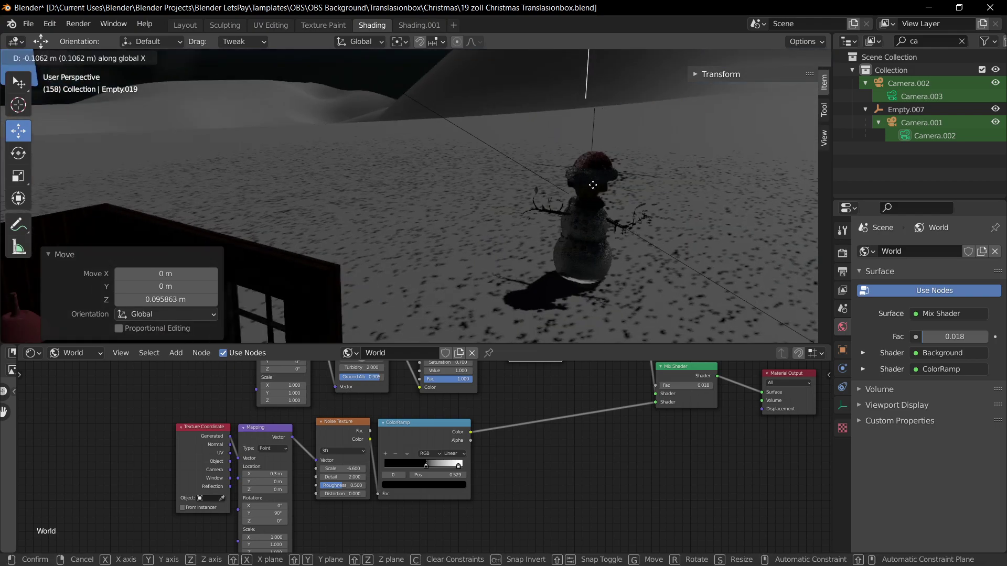
{"action": "left_click", "coordinate": [577, 182]}
{"action": "key", "text": "KP_0"}
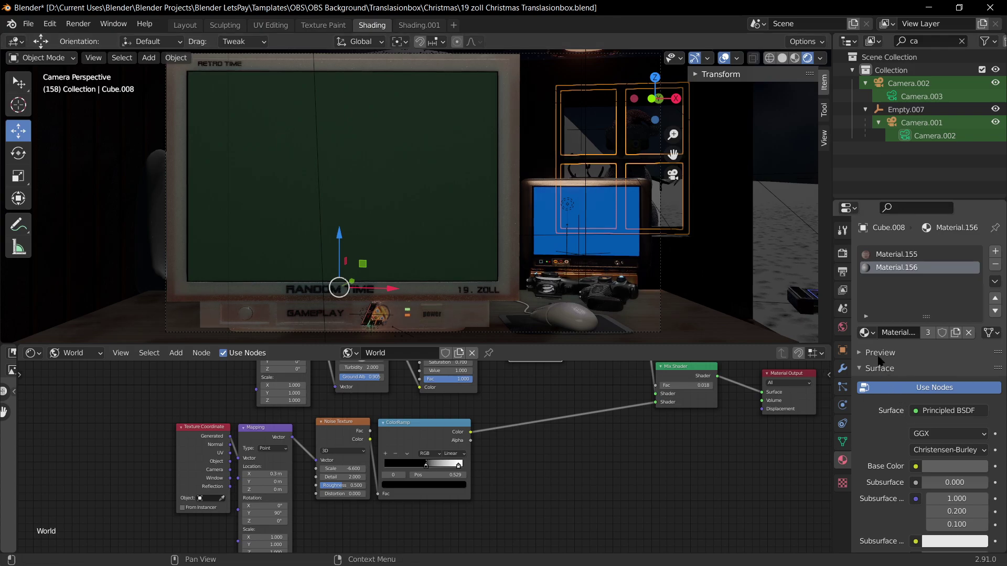
Step: Set the Wireframe modifier thickness of the window grid Cube.008 to 0.019 m
{"action": "left_click", "coordinate": [842, 369]}
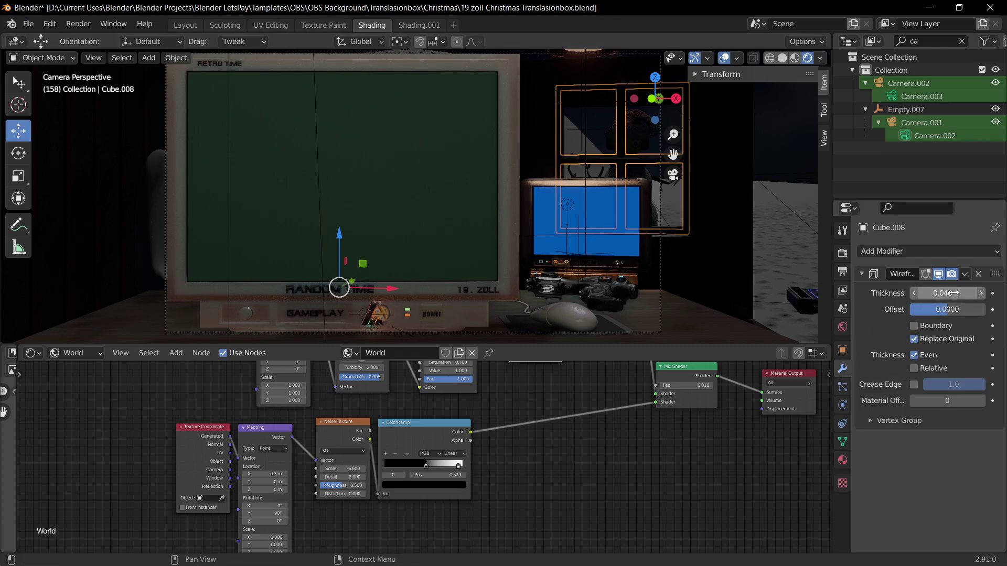
{"action": "left_click_drag", "start_coordinate": [947, 294], "coordinate": [953, 293]}
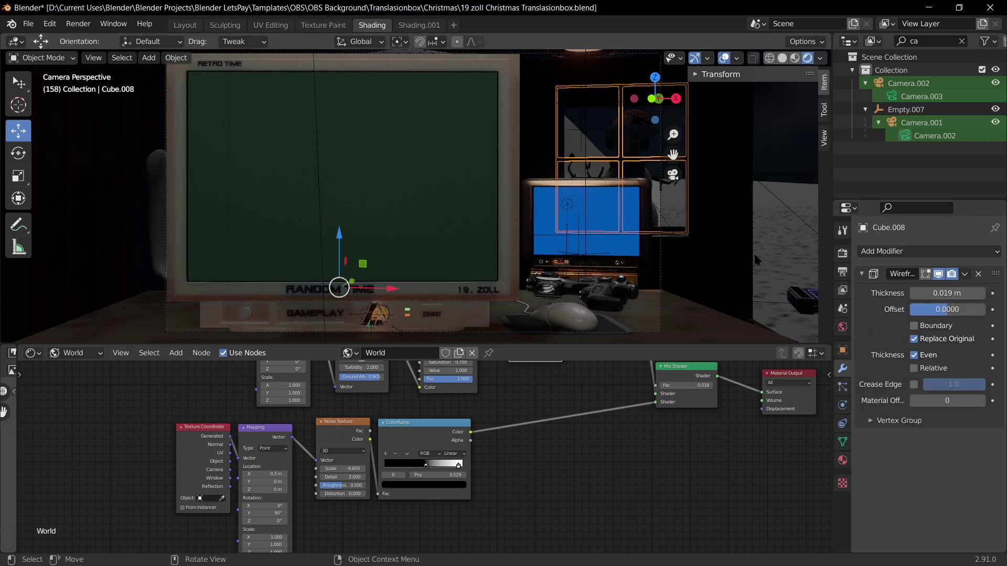
{"action": "left_click", "coordinate": [761, 204]}
{"action": "middle_click_drag", "start_coordinate": [759, 203], "coordinate": [398, 221]}
{"action": "left_click", "coordinate": [339, 252]}
{"action": "middle_click_drag", "start_coordinate": [413, 263], "coordinate": [487, 266]}
{"action": "scroll", "coordinate": [487, 266], "scroll_direction": "up", "scroll_amount": 4}
{"action": "key", "text": "g"}
{"action": "right_click", "coordinate": [681, 130]}
Step: Select the window grid Cube.008 in the camera view and try subdividing its faces in Edit Mode
{"action": "key", "text": "KP_0"}
{"action": "left_click", "coordinate": [691, 158]}
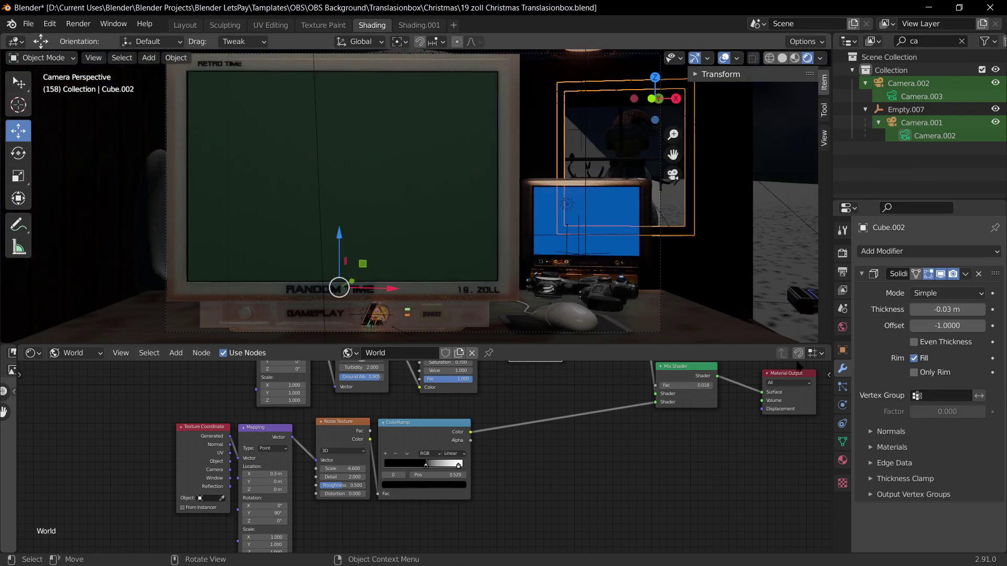
{"action": "left_click", "coordinate": [688, 158]}
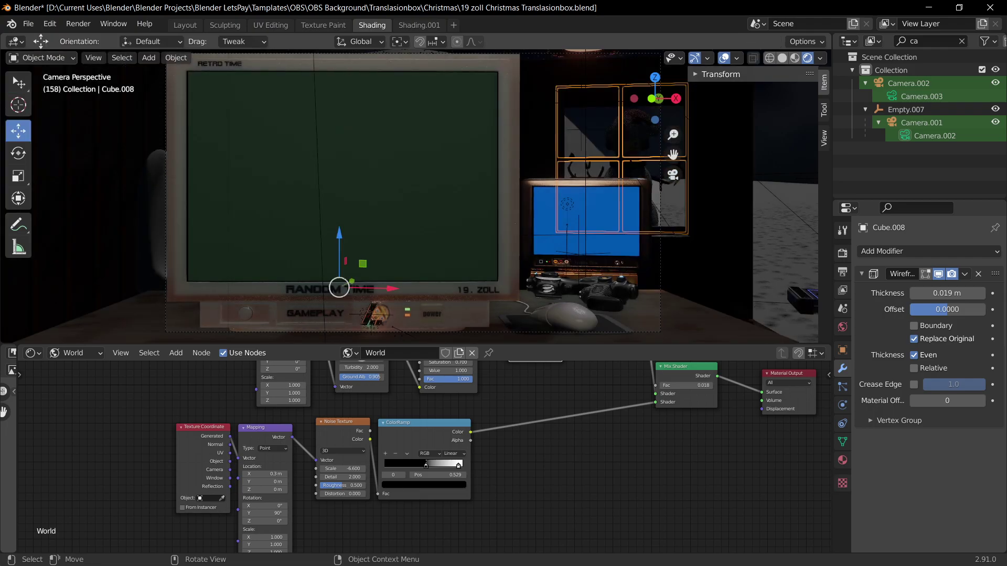
{"action": "right_click", "coordinate": [629, 159]}
{"action": "left_click", "coordinate": [629, 159]}
{"action": "right_click", "coordinate": [629, 159]}
{"action": "left_click", "coordinate": [599, 173]}
{"action": "key", "text": "Tab"}
{"action": "right_click", "coordinate": [622, 163]}
{"action": "left_click", "coordinate": [623, 163]}
{"action": "key", "text": "Tab"}
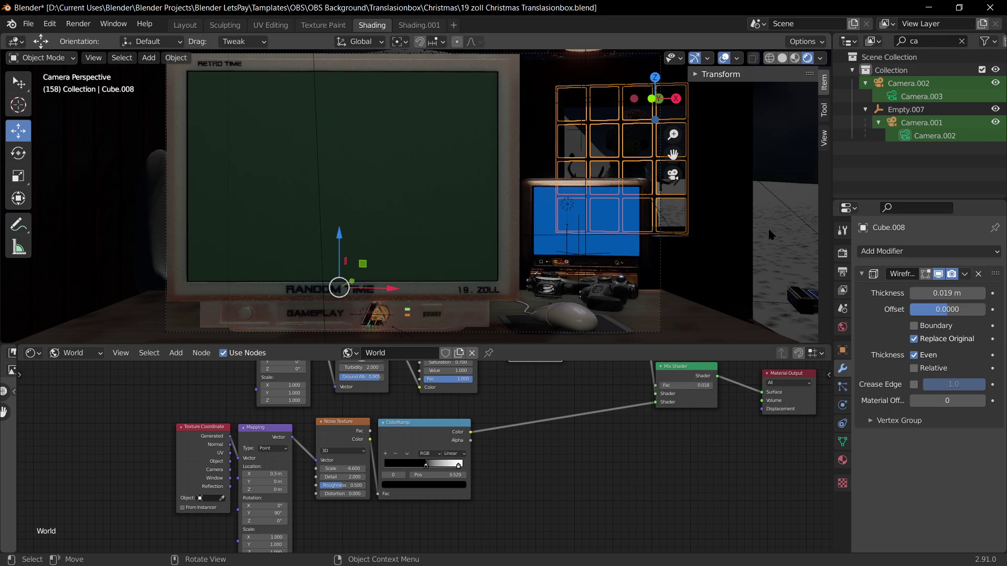
Step: Undo the subdivision of the window grid Cube.008
{"action": "left_click", "coordinate": [767, 227]}
{"action": "key", "text": "ctrl+z"}
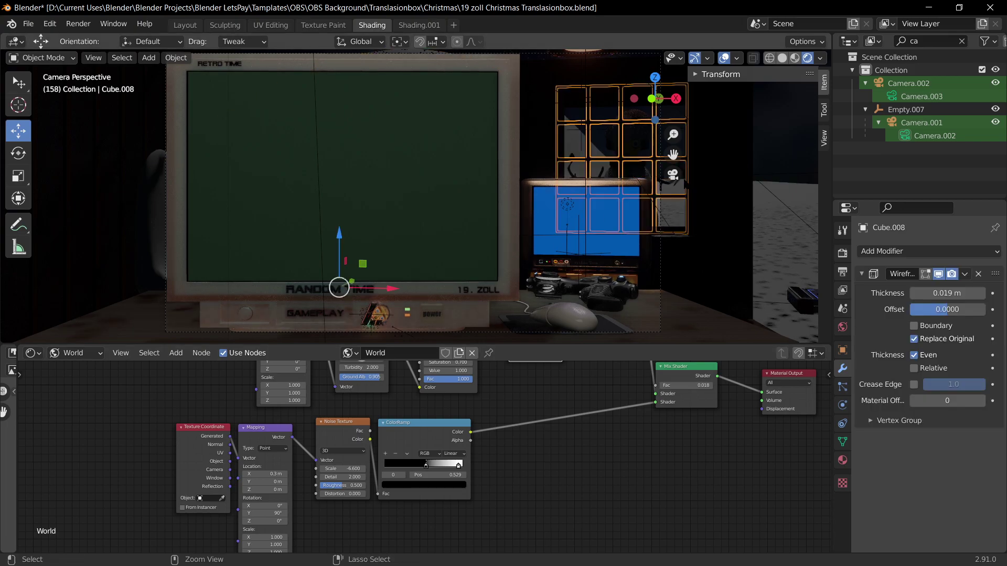
{"action": "key", "text": "ctrl+z"}
{"action": "key", "text": "ctrl+z"}
{"action": "key", "text": "ctrl+z"}
{"action": "key", "text": "ctrl+z"}
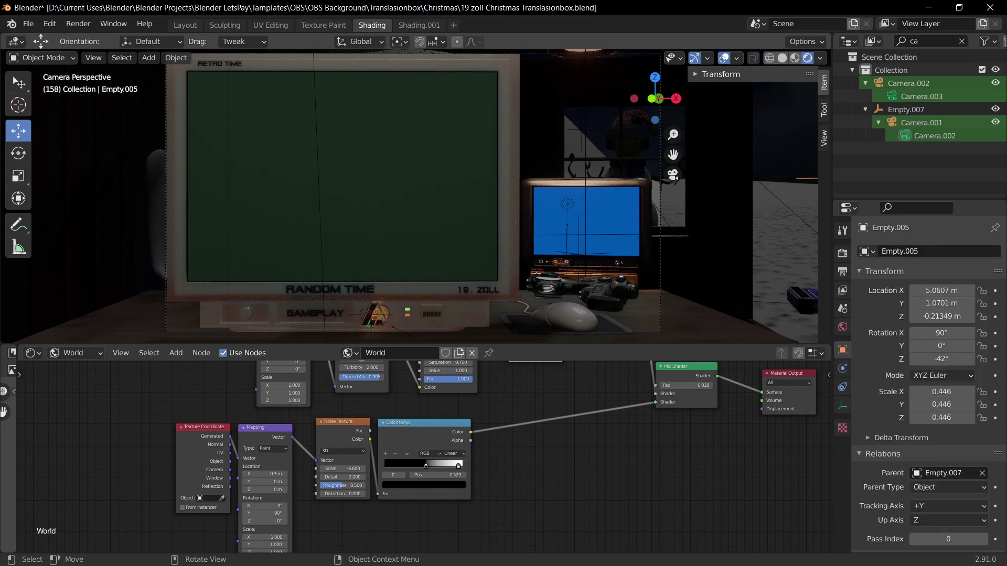
Step: Redo one undone edit, and select the room Cube.010 and the ground Plane.001 to check the window in the camera view
{"action": "key", "text": "ctrl+shift+z"}
{"action": "left_click_drag", "start_coordinate": [937, 295], "coordinate": [934, 294]}
{"action": "left_click", "coordinate": [753, 255]}
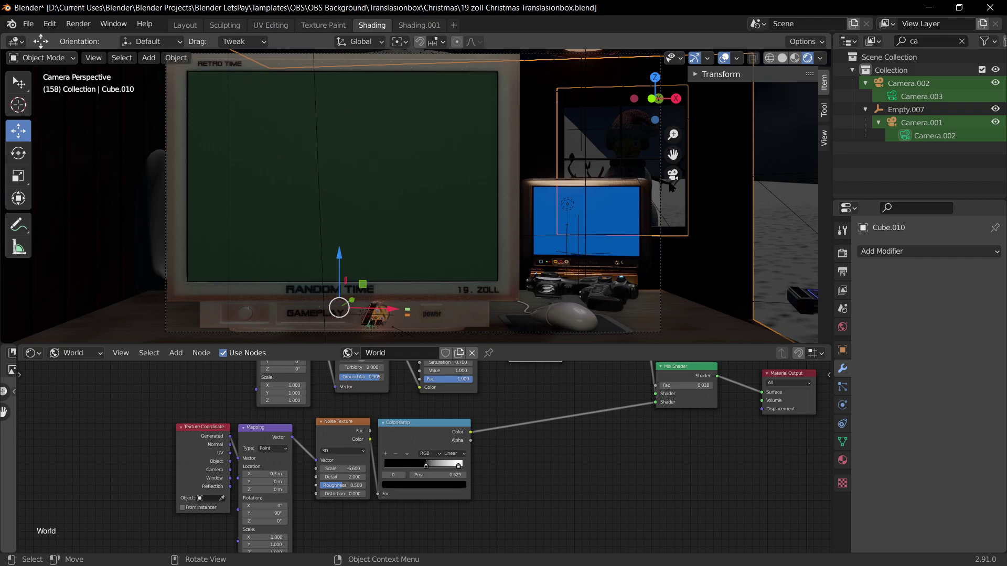
{"action": "left_click", "coordinate": [770, 291]}
{"action": "scroll", "coordinate": [769, 291], "scroll_direction": "up", "scroll_amount": 1}
{"action": "scroll", "coordinate": [703, 228], "scroll_direction": "down", "scroll_amount": 1}
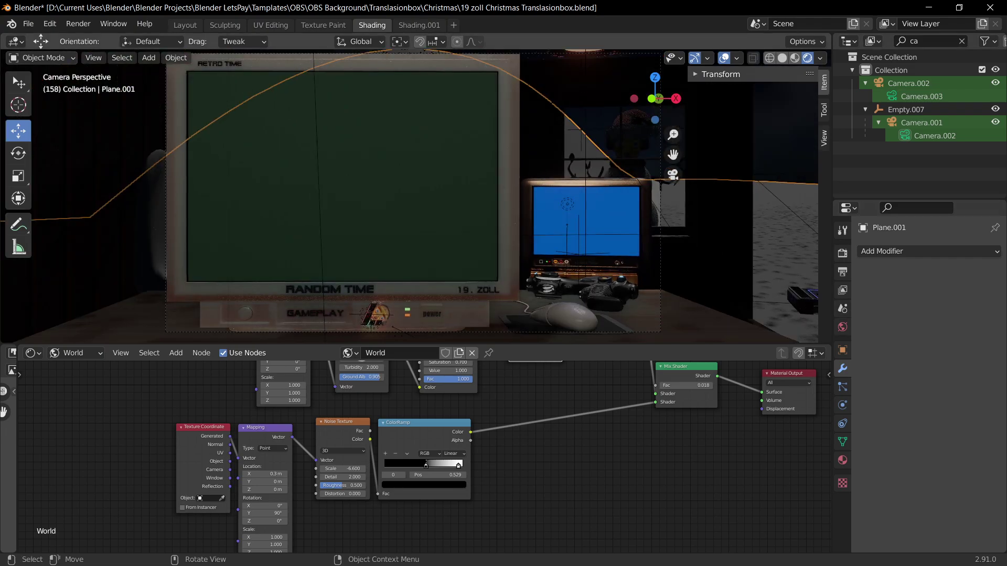
{"action": "middle_click_drag", "start_coordinate": [627, 216], "coordinate": [669, 216], "text": "shift"}
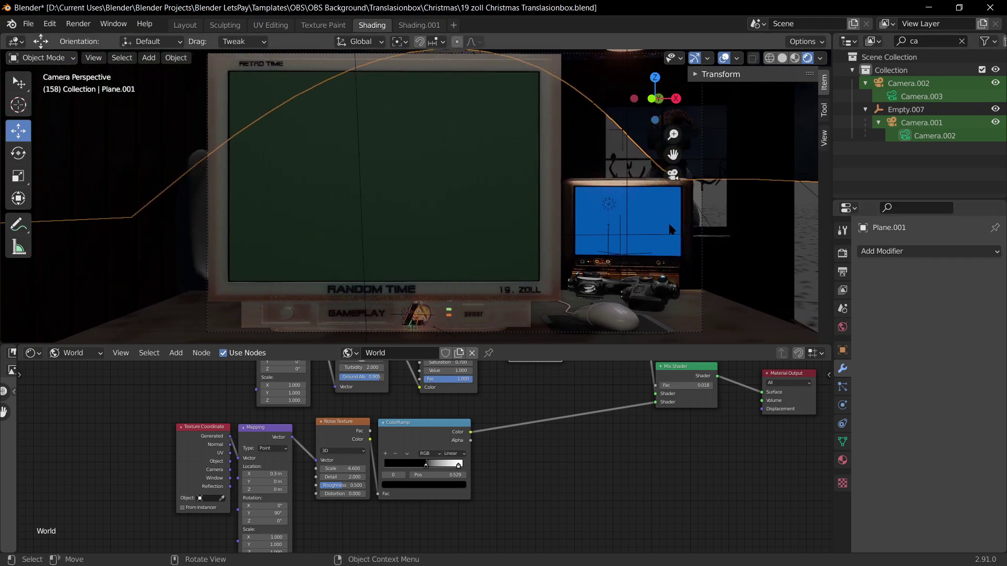
Step: Step back through the recent window grid edits and save the file with the room Cube.010 selected
{"action": "key", "text": "ctrl+z"}
{"action": "key", "text": "ctrl+z"}
{"action": "key", "text": "ctrl+z"}
{"action": "key", "text": "ctrl+z"}
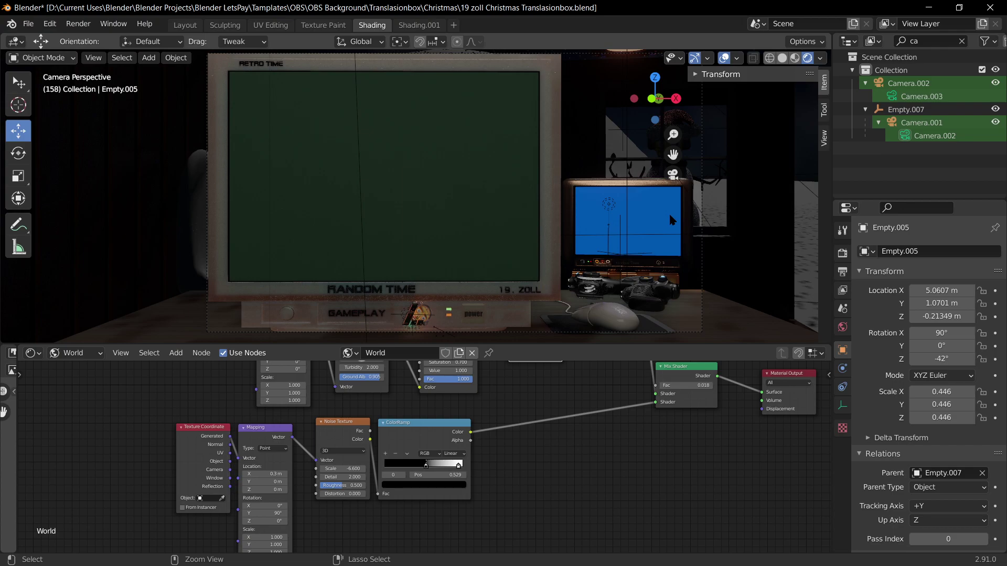
{"action": "key", "text": "ctrl+z"}
{"action": "key", "text": "ctrl+z"}
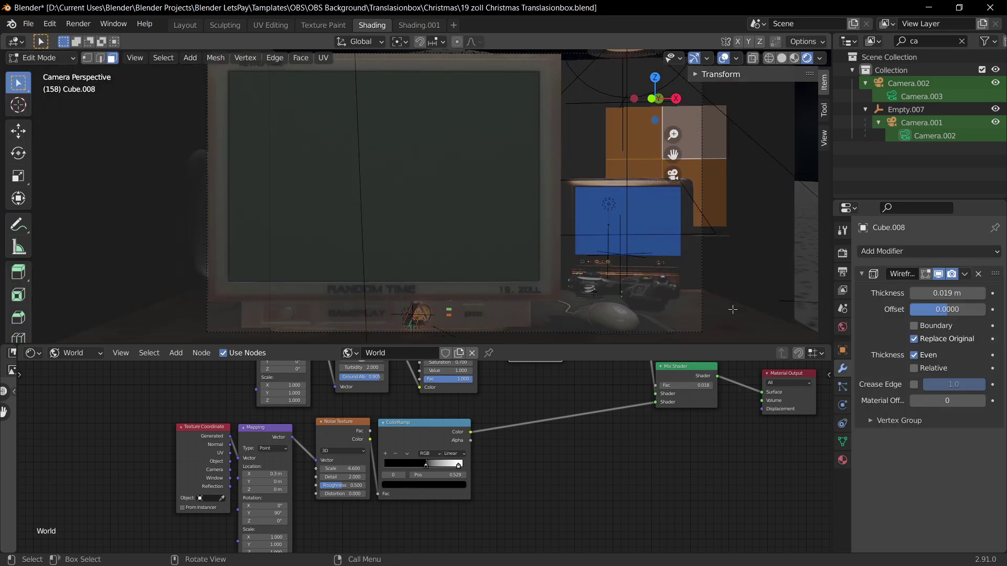
{"action": "key", "text": "ctrl+s"}
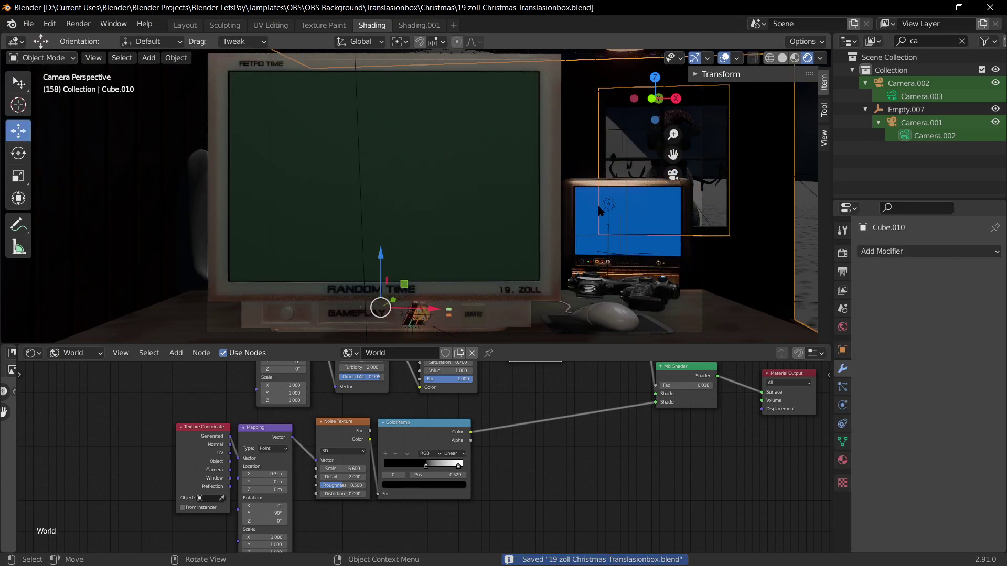
{"action": "key", "text": "ctrl+z"}
{"action": "key", "text": "ctrl+z"}
{"action": "key", "text": "g"}
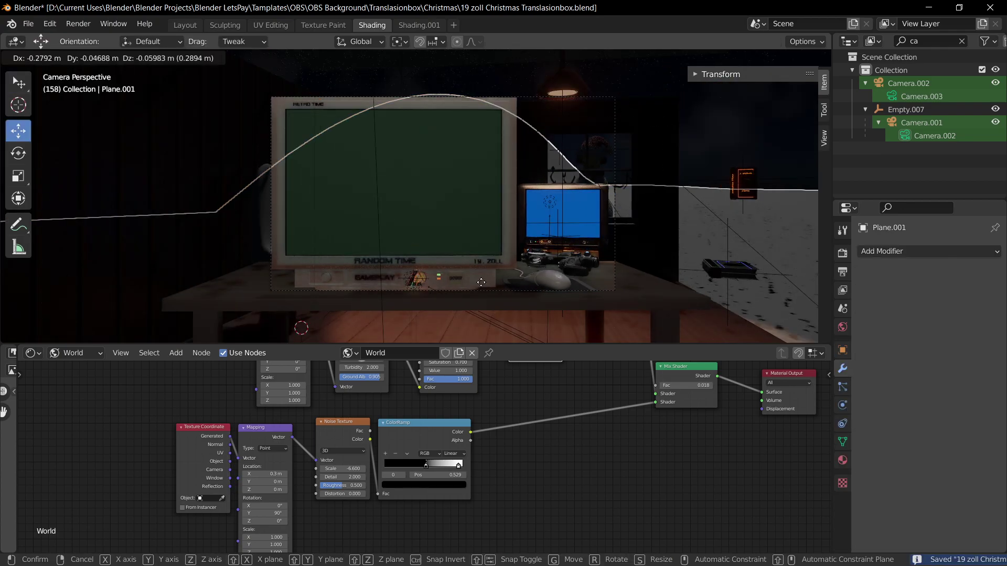
{"action": "right_click", "coordinate": [688, 253]}
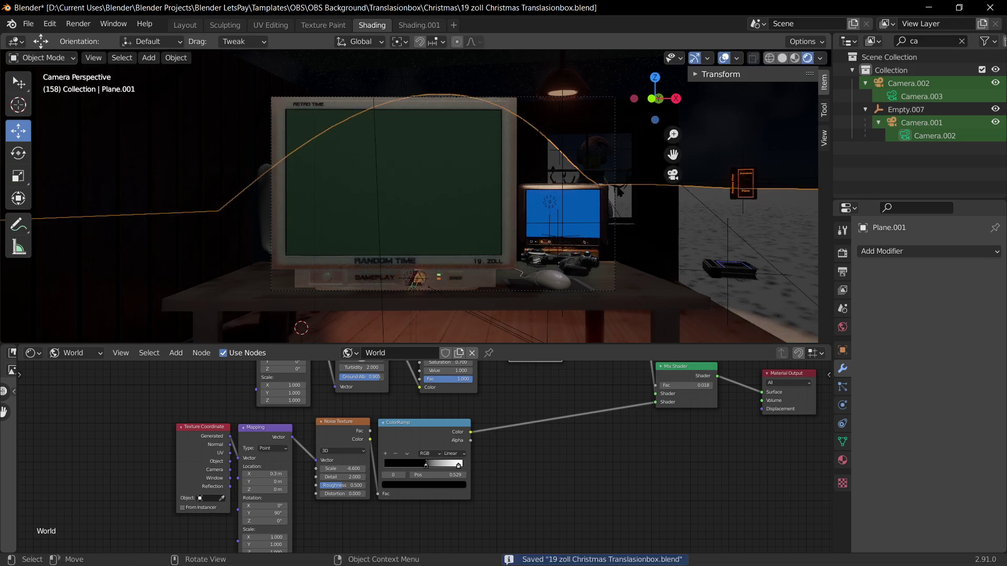
Step: Select Empty.020 at the snowman's head without rescaling it, and save the file
{"action": "middle_click_drag", "start_coordinate": [734, 181], "coordinate": [669, 194]}
{"action": "scroll", "coordinate": [669, 194], "scroll_direction": "down", "scroll_amount": 7}
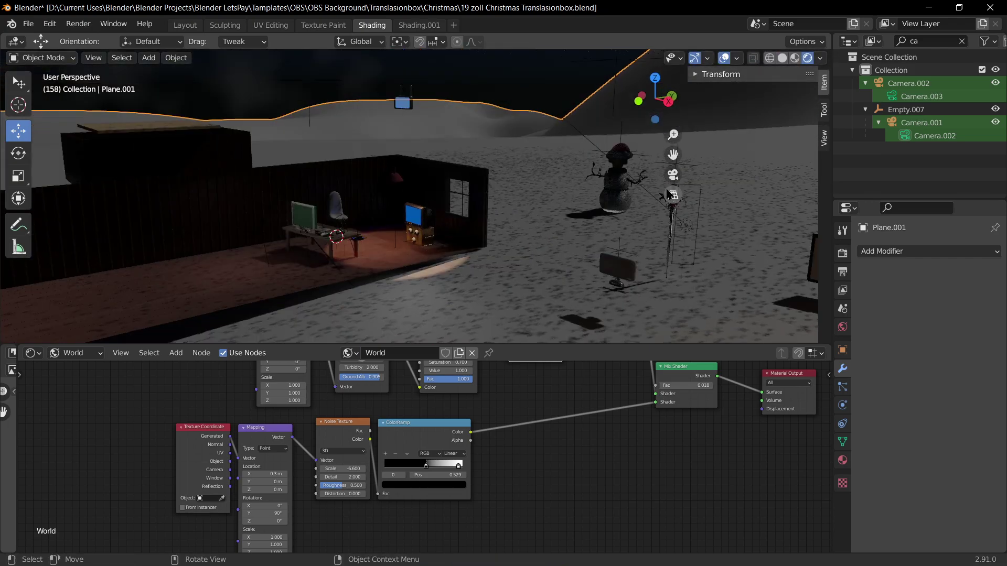
{"action": "left_click", "coordinate": [644, 158]}
{"action": "key", "text": "s"}
{"action": "key", "text": "Escape"}
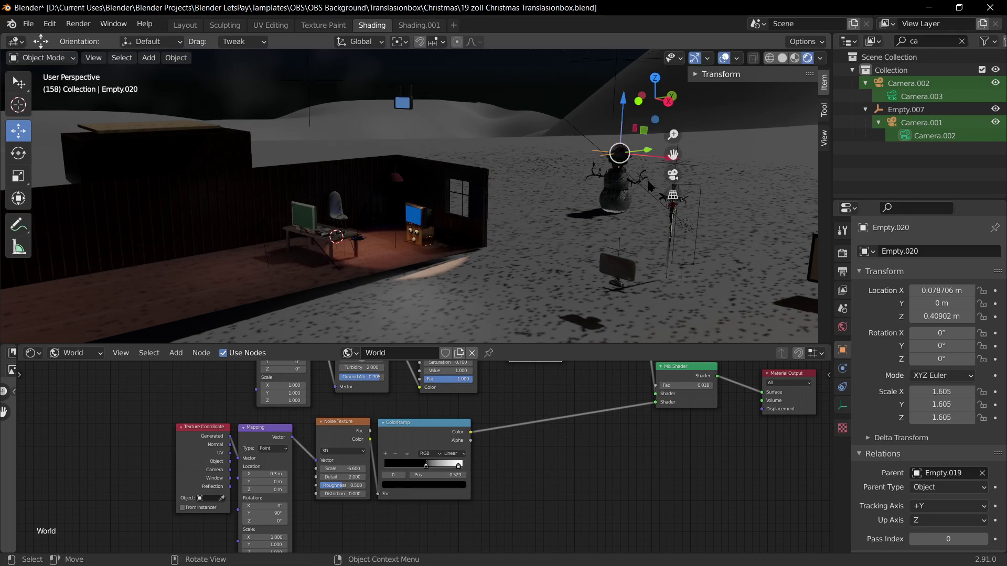
{"action": "middle_click_drag", "start_coordinate": [587, 199], "coordinate": [628, 206]}
{"action": "key", "text": "ctrl+s"}
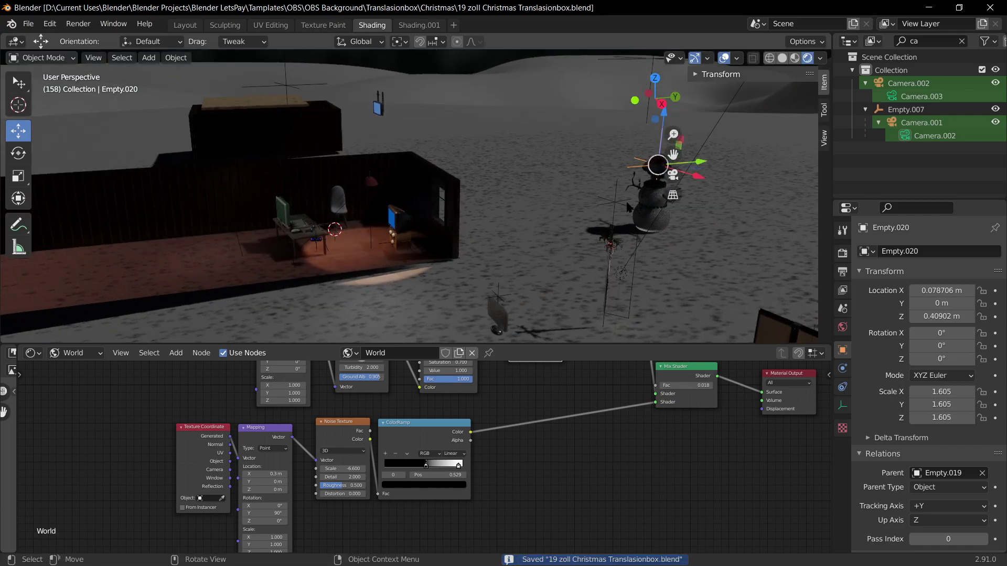
Step: Select the Sun light above the snowy terrain and try to move it along global X
{"action": "scroll", "coordinate": [583, 183], "scroll_direction": "down", "scroll_amount": 5}
{"action": "middle_click_drag", "start_coordinate": [540, 192], "coordinate": [505, 195]}
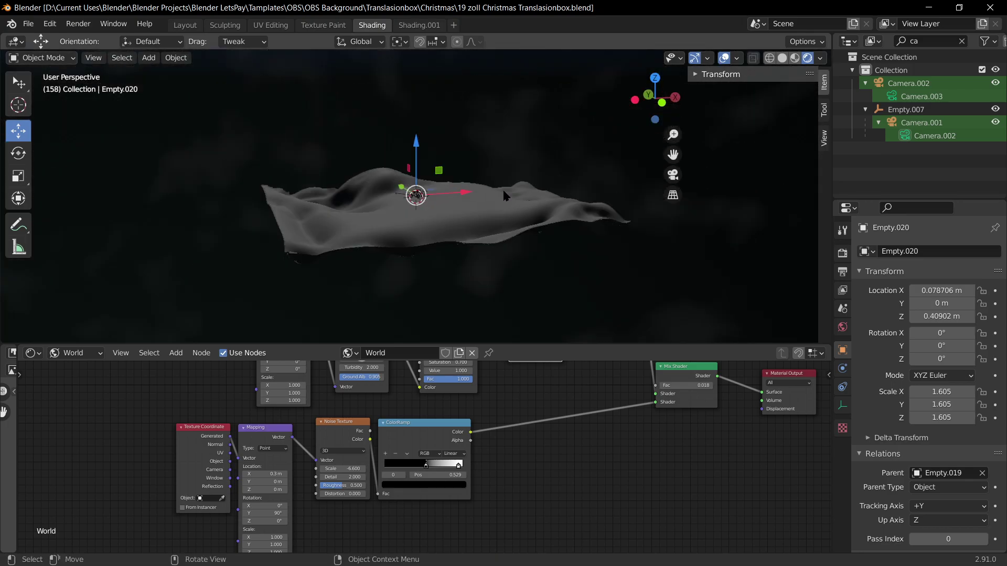
{"action": "left_click", "coordinate": [393, 97]}
{"action": "scroll", "coordinate": [417, 113], "scroll_direction": "up", "scroll_amount": 4}
{"action": "key", "text": "g"}
{"action": "key", "text": "x"}
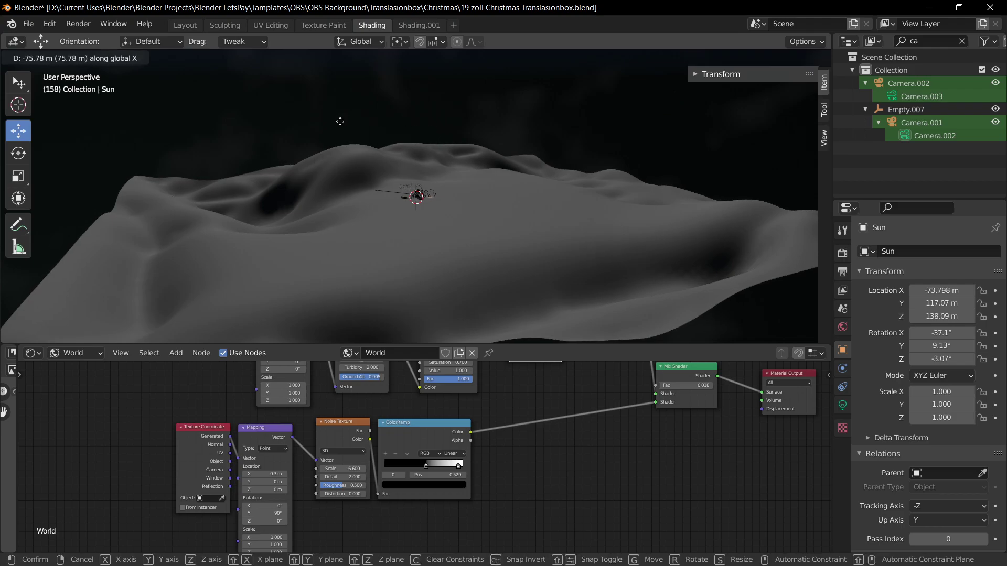
{"action": "right_click", "coordinate": [242, 126]}
Step: Lower the Sun light about 55 m along global Z and re-aim its direction across the terrain
{"action": "scroll", "coordinate": [294, 130], "scroll_direction": "down", "scroll_amount": 4}
{"action": "middle_click_drag", "start_coordinate": [362, 138], "coordinate": [492, 154]}
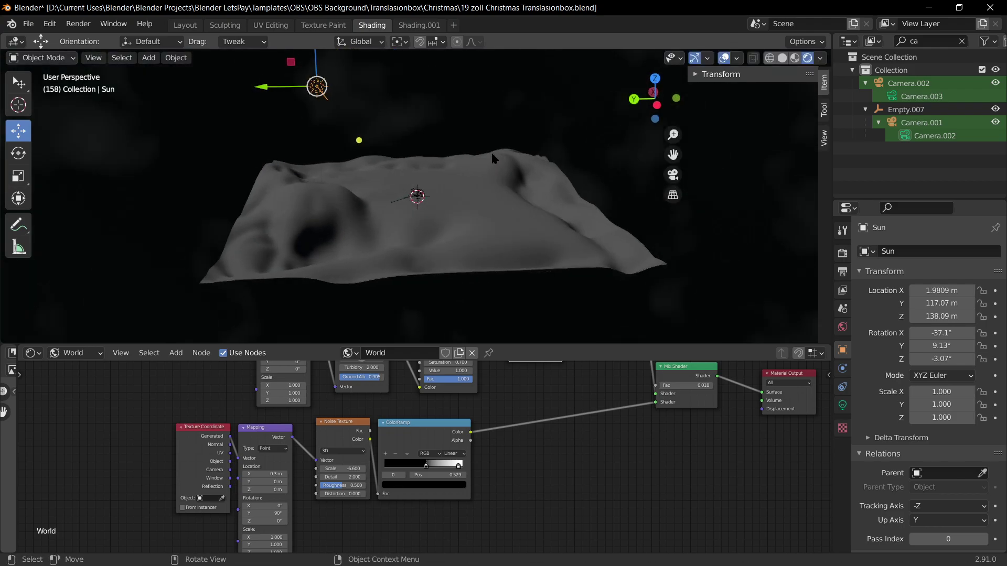
{"action": "key", "text": "g"}
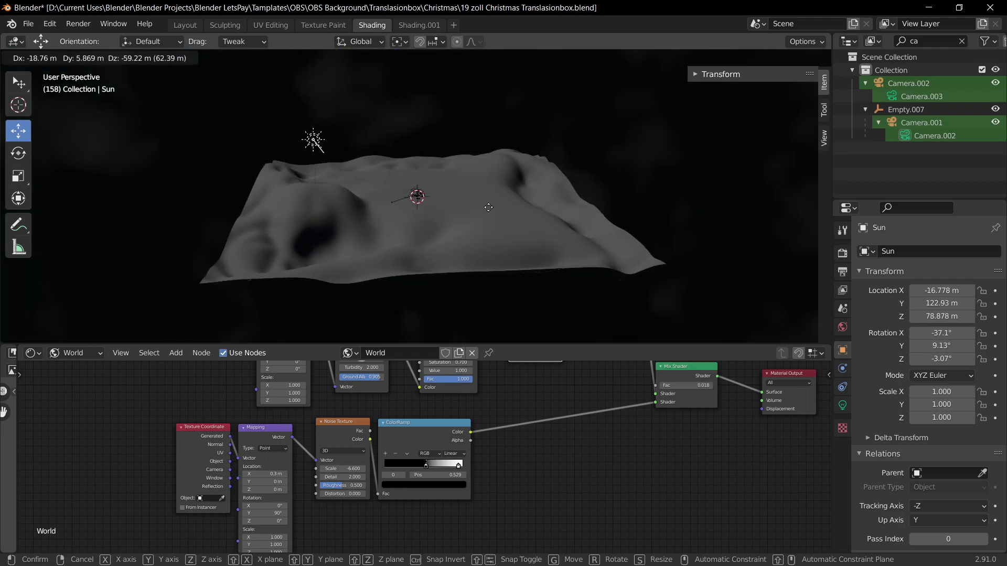
{"action": "key", "text": "z"}
{"action": "left_click", "coordinate": [440, 296]}
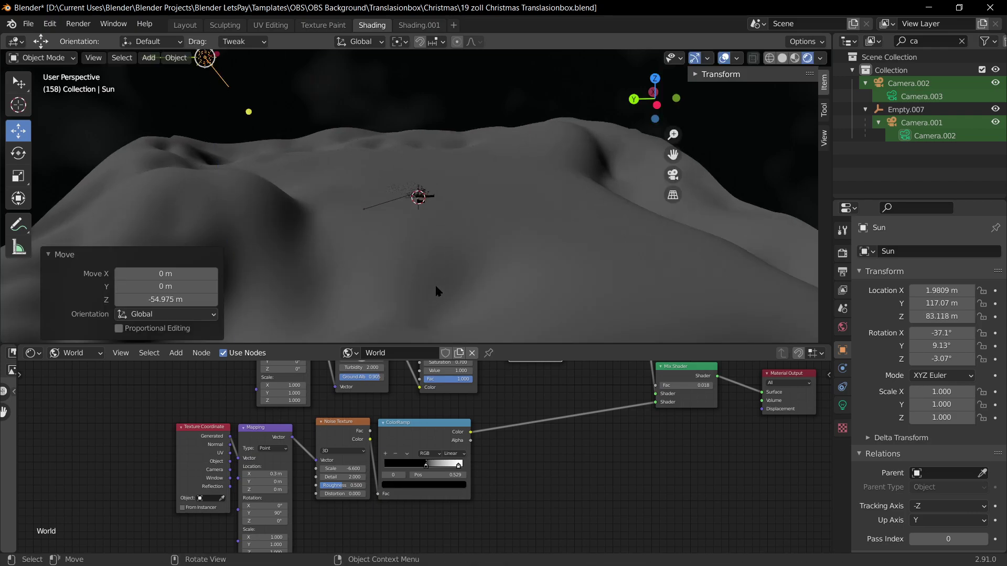
{"action": "left_click_drag", "start_coordinate": [258, 114], "coordinate": [407, 199]}
Step: Add a cube mesh, raise it about 108 m along global Z, and show the scene in wireframe
{"action": "scroll", "coordinate": [407, 198], "scroll_direction": "down", "scroll_amount": 3}
{"action": "key", "text": "shift+a"}
{"action": "mouse_move", "coordinate": [392, 190]}
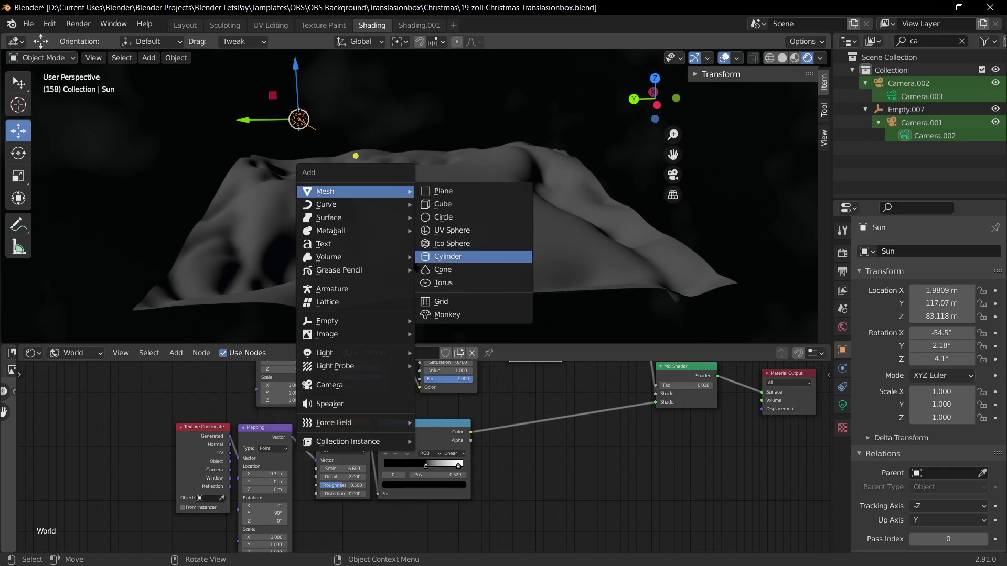
{"action": "left_click", "coordinate": [443, 204]}
{"action": "key", "text": "g"}
{"action": "key", "text": "z"}
{"action": "left_click", "coordinate": [777, 72]}
{"action": "left_click", "coordinate": [781, 58]}
{"action": "left_click", "coordinate": [769, 57]}
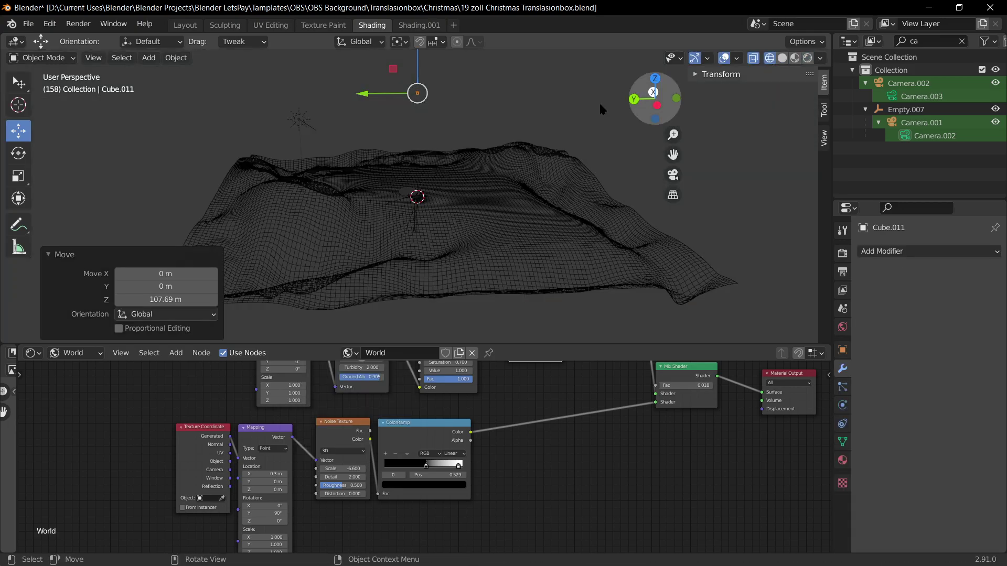
Step: Snap the cube to the Sun light's position
{"action": "left_click", "coordinate": [304, 119]}
{"action": "right_click", "coordinate": [304, 119]}
{"action": "mouse_move", "coordinate": [247, 243]}
{"action": "left_click", "coordinate": [377, 286]}
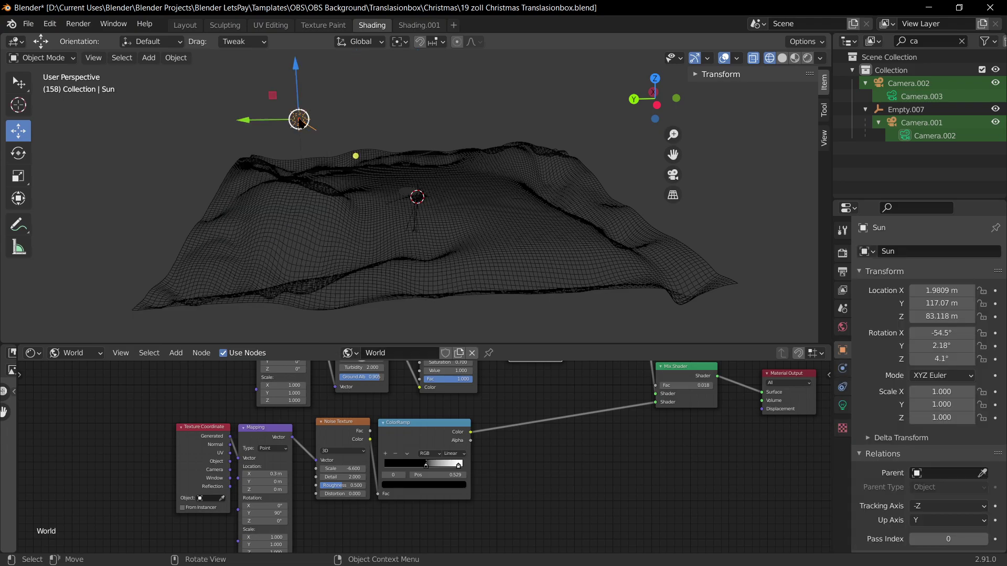
Step: Scale the cube around the Sun light down to about 0.11 and move it about 0.27 m along global Y
{"action": "key", "text": "KP_Decimal"}
{"action": "left_click", "coordinate": [427, 198]}
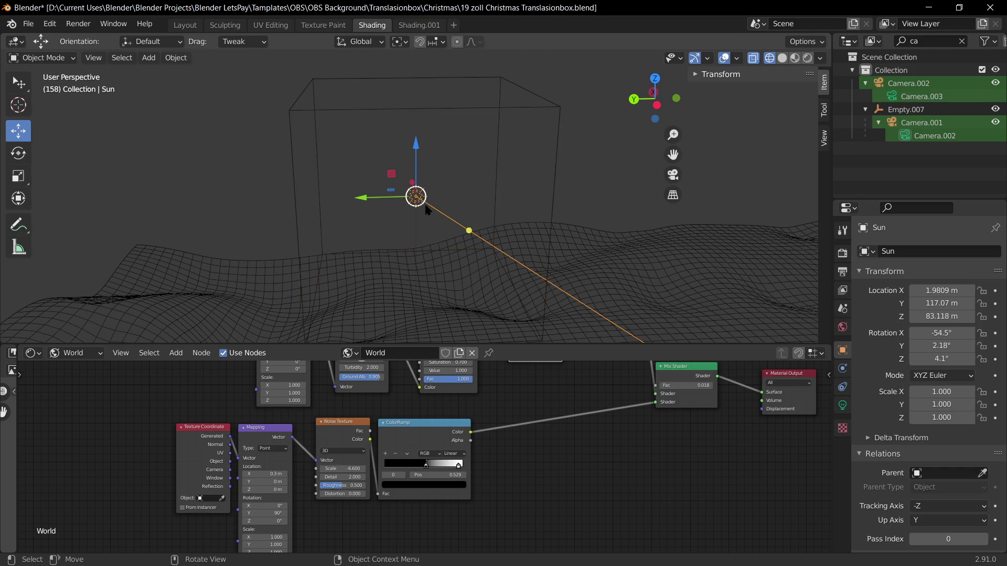
{"action": "left_click", "coordinate": [546, 254]}
{"action": "left_click", "coordinate": [551, 253]}
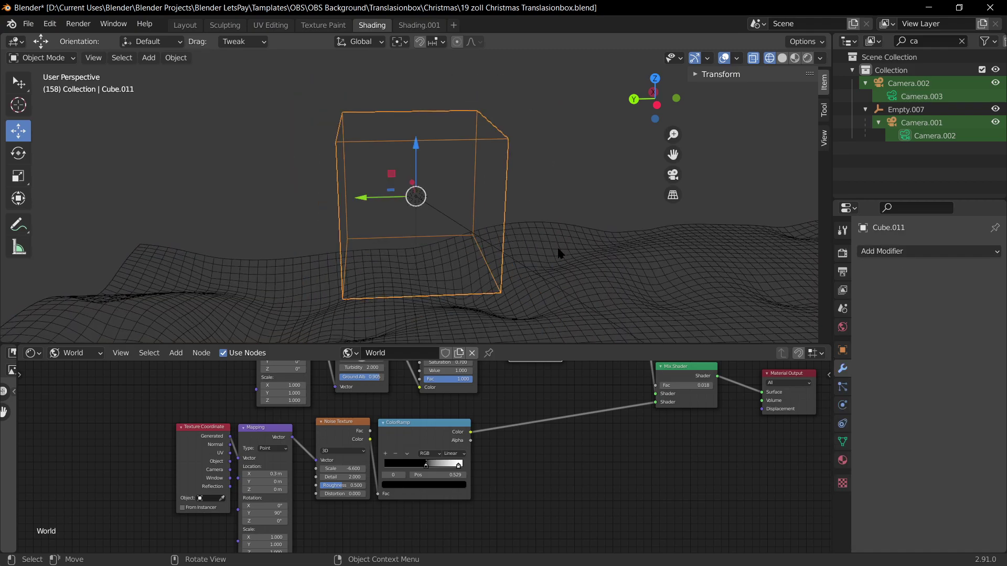
{"action": "key", "text": "s"}
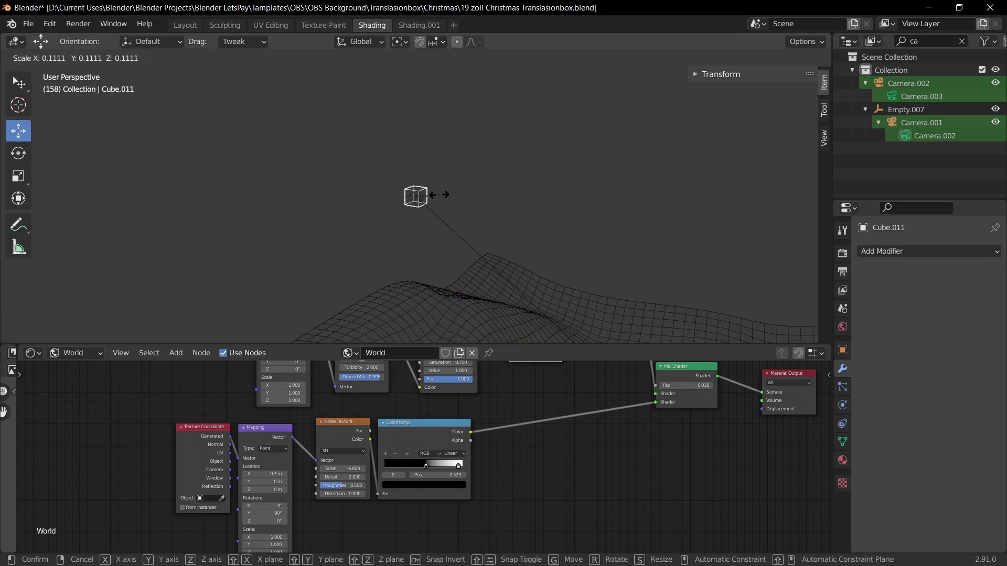
{"action": "left_click", "coordinate": [434, 192]}
{"action": "key", "text": "g"}
{"action": "key", "text": "y"}
{"action": "left_click", "coordinate": [402, 193]}
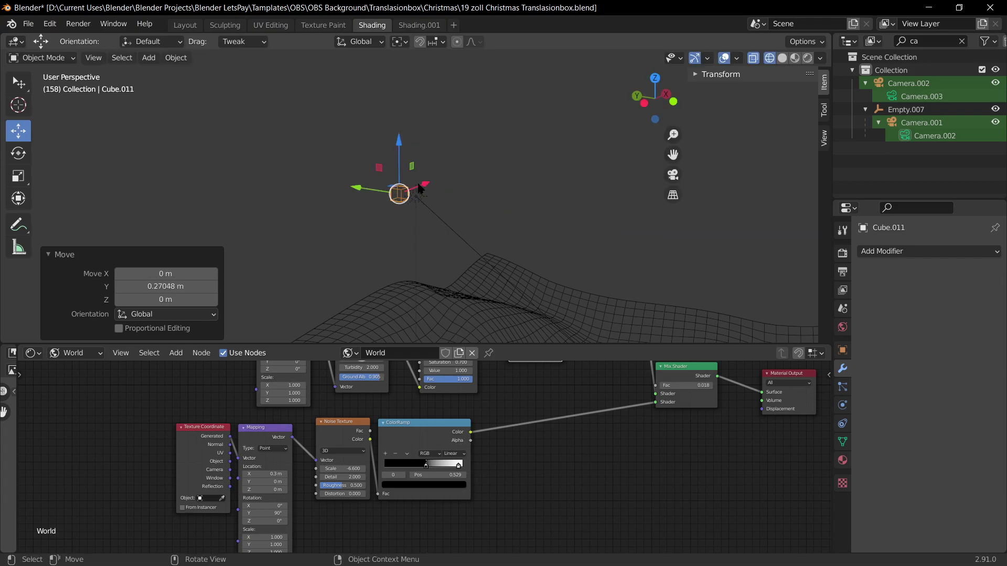
Step: Change the cube's surface shader to Emission and set its strength to 12.7
{"action": "left_click", "coordinate": [842, 459]}
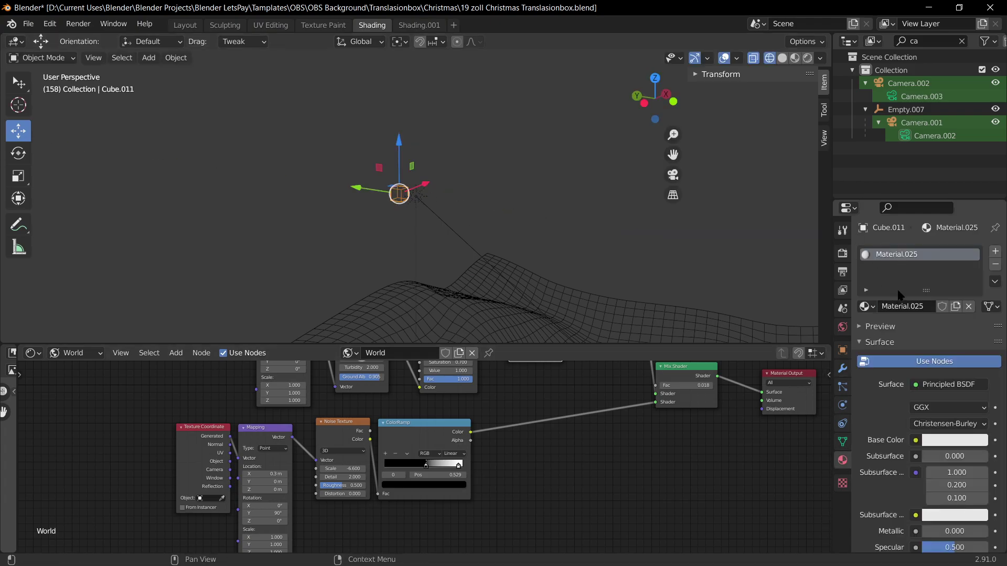
{"action": "left_click", "coordinate": [947, 379]}
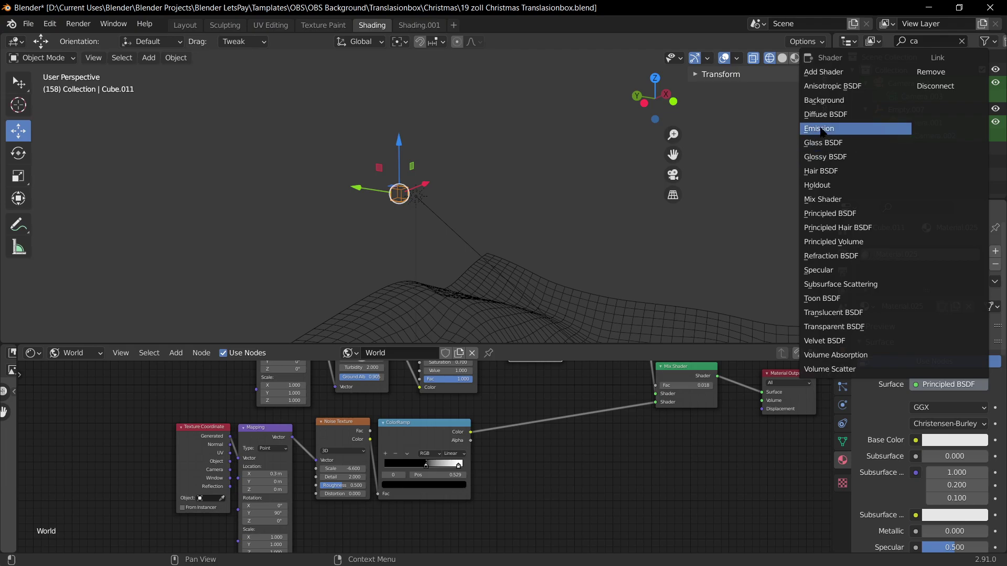
{"action": "left_click", "coordinate": [839, 129]}
{"action": "left_click_drag", "start_coordinate": [954, 424], "coordinate": [997, 424]}
Step: Show rendered shading and round the glowing cube into a sphere with level 3 subdivision
{"action": "left_click", "coordinate": [807, 58]}
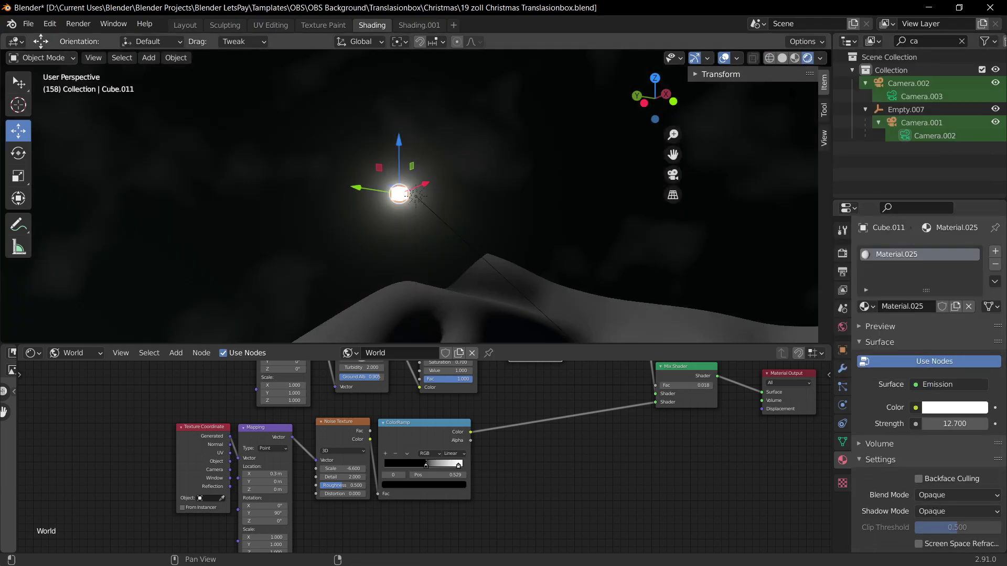
{"action": "key", "text": "ctrl+3"}
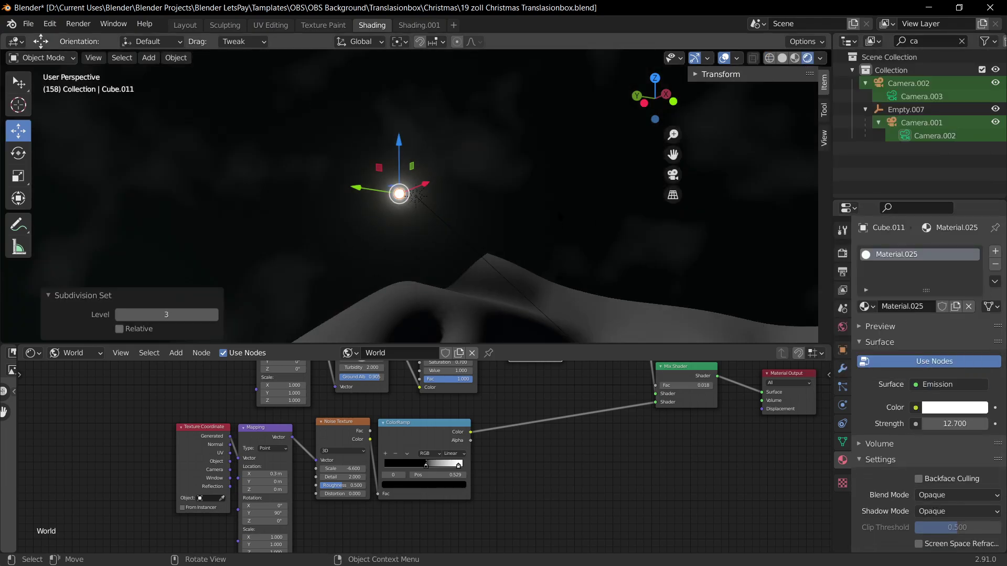
{"action": "left_click", "coordinate": [556, 208]}
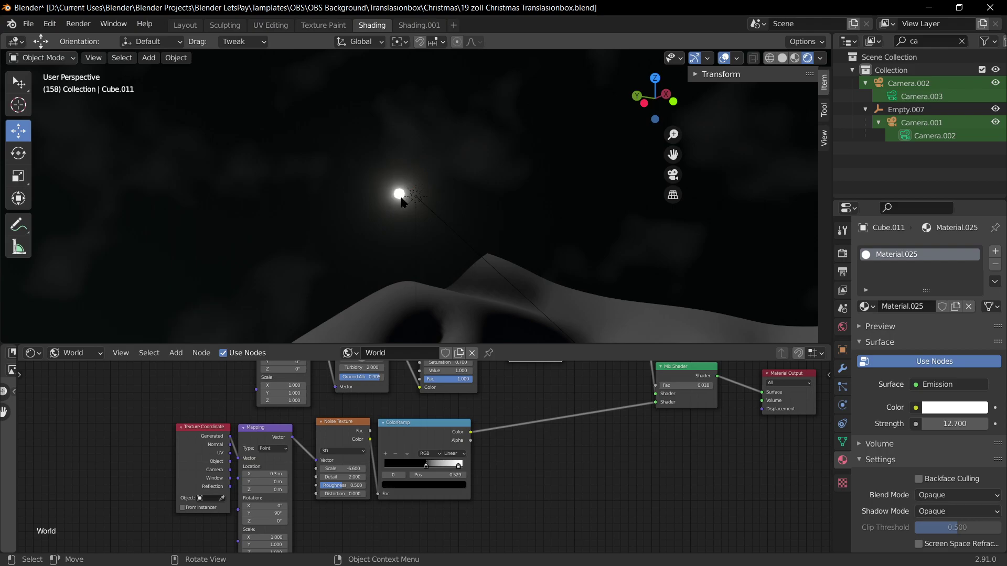
Step: Adjust the glowing sphere's height along global Z while looking through the camera
{"action": "key", "text": "KP_0"}
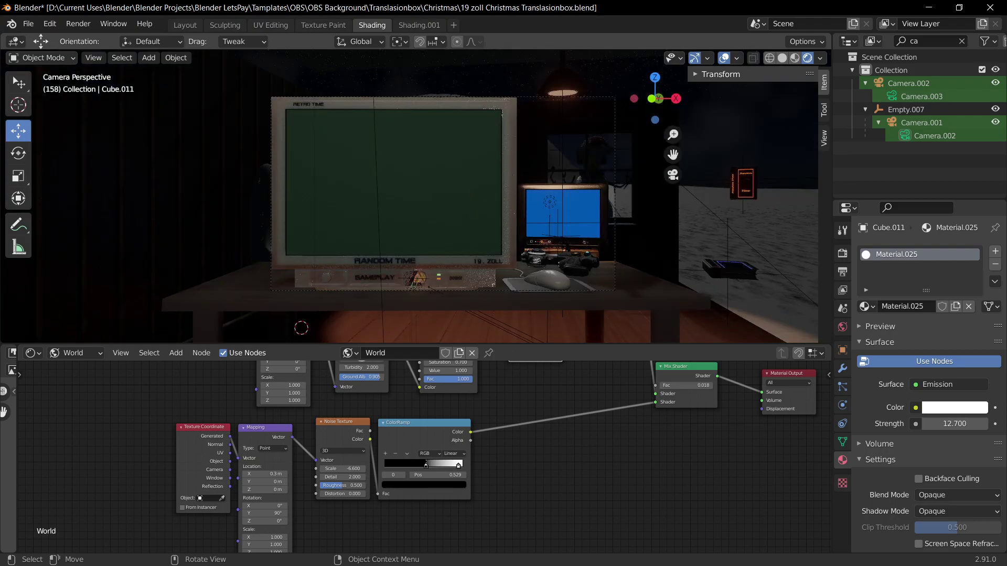
{"action": "key", "text": "g"}
{"action": "key", "text": "z"}
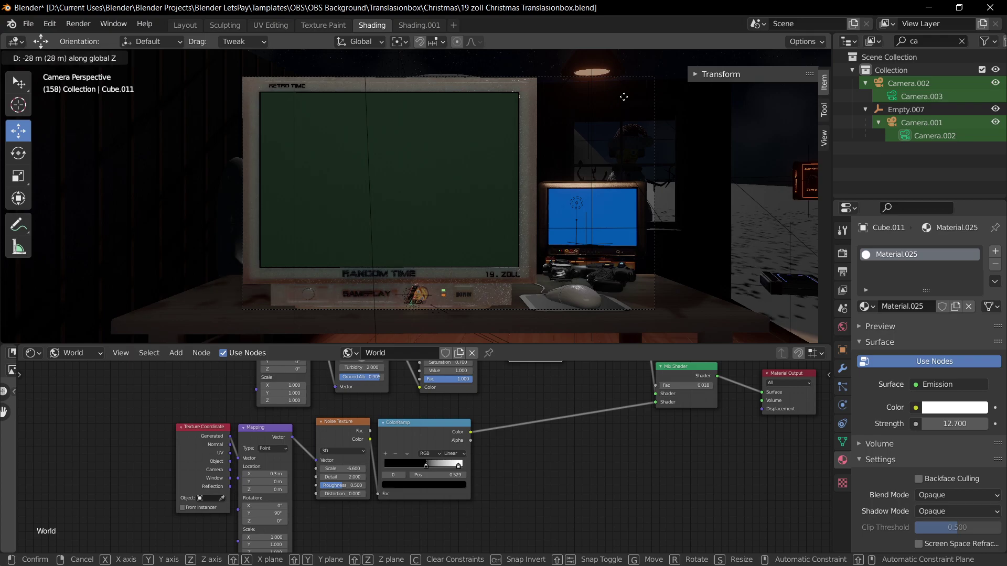
{"action": "left_click", "coordinate": [591, 228]}
{"action": "key", "text": "g"}
{"action": "key", "text": "z"}
{"action": "left_click", "coordinate": [610, 223]}
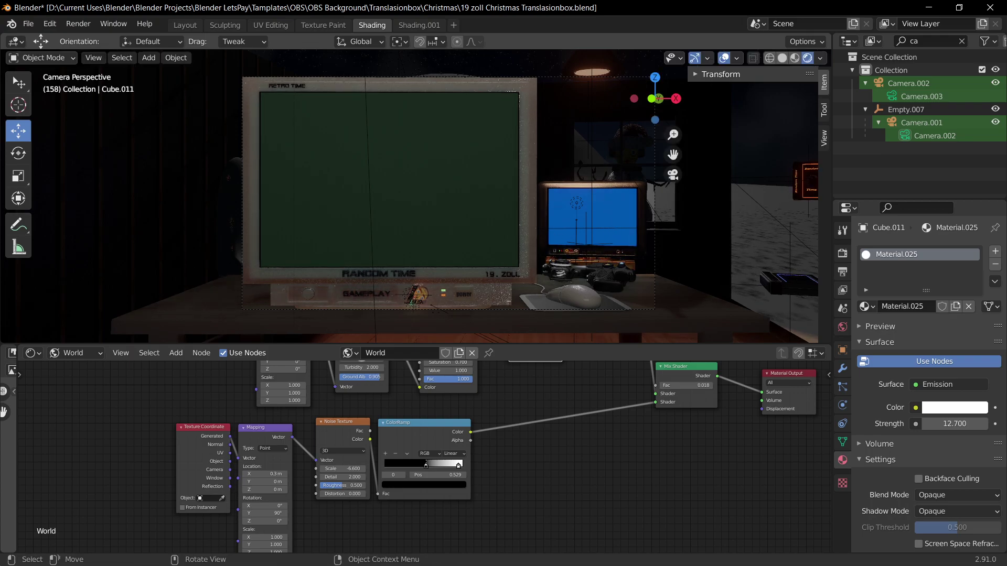
Step: Leave the camera view and select the Sun light beside the glowing sphere above the terrain
{"action": "key", "text": "KP_0"}
{"action": "scroll", "coordinate": [565, 170], "scroll_direction": "down", "scroll_amount": 5}
{"action": "middle_click_drag", "start_coordinate": [565, 171], "coordinate": [624, 156]}
{"action": "scroll", "coordinate": [524, 142], "scroll_direction": "down", "scroll_amount": 3}
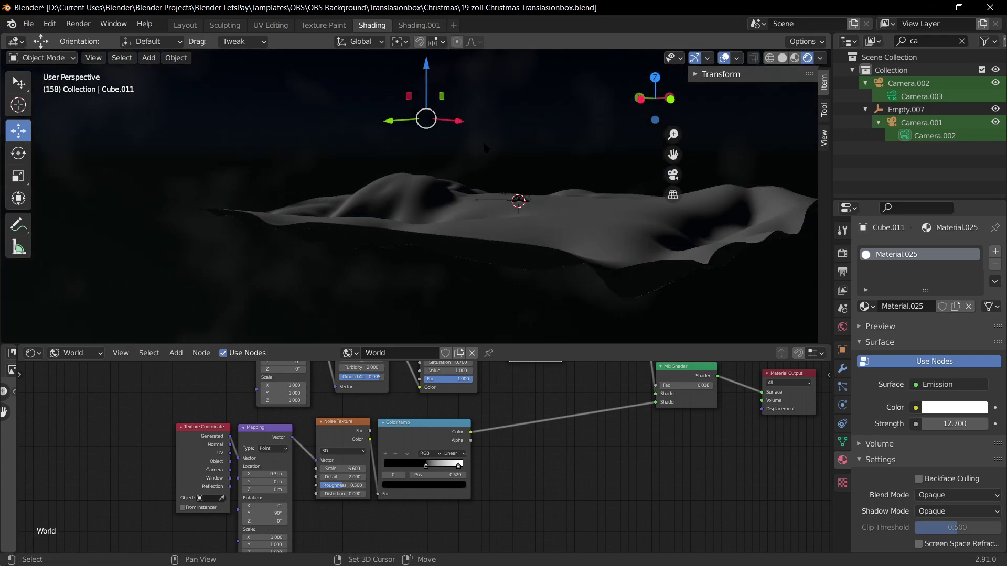
{"action": "middle_click_drag", "start_coordinate": [445, 97], "coordinate": [432, 140], "text": "shift"}
{"action": "scroll", "coordinate": [431, 140], "scroll_direction": "up", "scroll_amount": 5}
{"action": "left_click", "coordinate": [423, 125]}
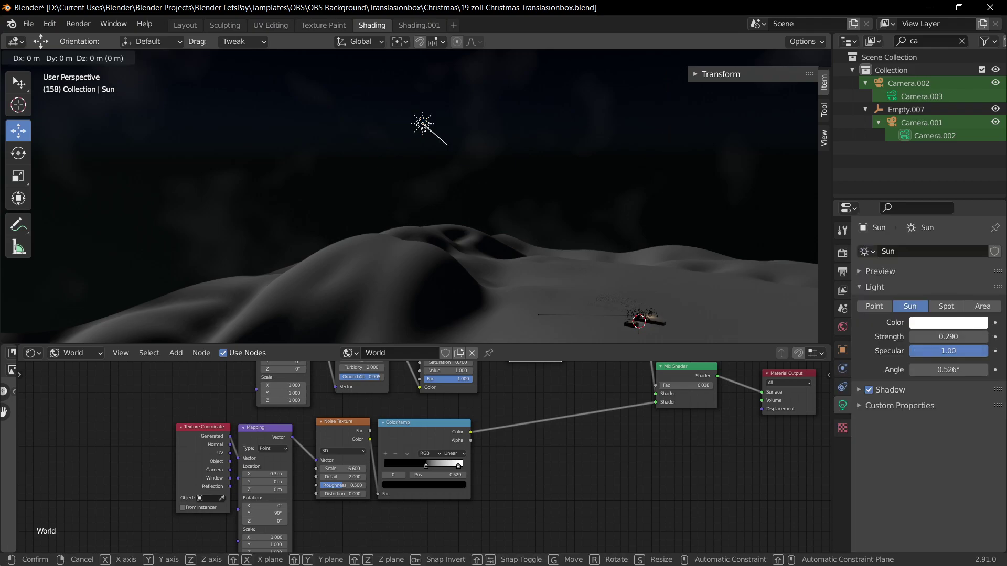
Step: Use material preview shading to rescale the selection and add the neighbouring object, so the Sun light and glowing sphere are selected together
{"action": "left_click", "coordinate": [794, 58]}
{"action": "scroll", "coordinate": [460, 78], "scroll_direction": "up", "scroll_amount": 4}
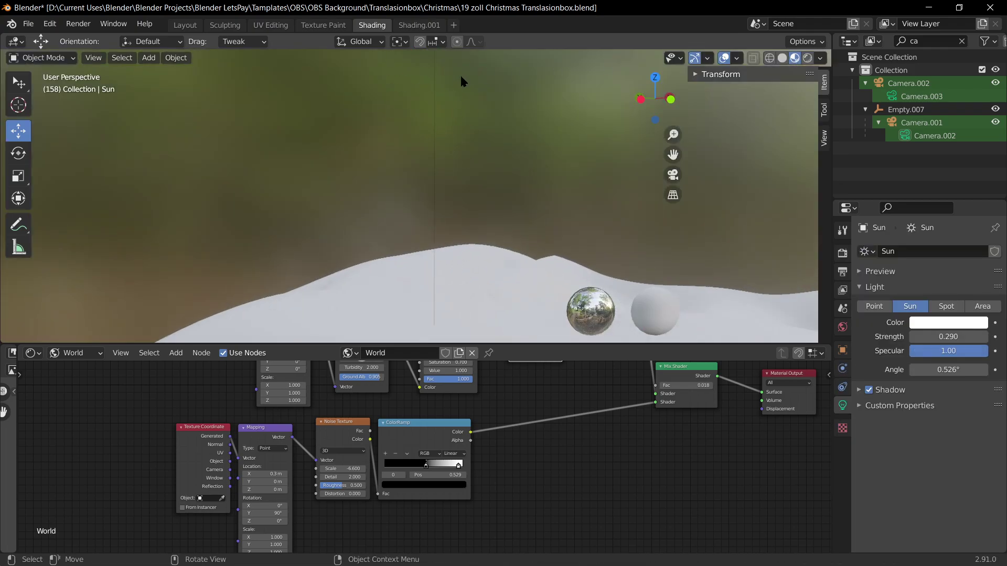
{"action": "middle_click_drag", "start_coordinate": [484, 128], "coordinate": [440, 203], "text": "shift"}
{"action": "scroll", "coordinate": [440, 203], "scroll_direction": "up", "scroll_amount": 2}
{"action": "key", "text": "s"}
{"action": "left_click", "coordinate": [578, 240]}
{"action": "left_click", "coordinate": [422, 166], "text": "shift"}
{"action": "key", "text": "g"}
{"action": "right_click", "coordinate": [408, 268]}
Step: Move the Sun light and glowing sphere together along global Z in the rendered camera view
{"action": "left_click", "coordinate": [807, 58]}
{"action": "left_click", "coordinate": [673, 174]}
{"action": "key", "text": "g"}
{"action": "key", "text": "z"}
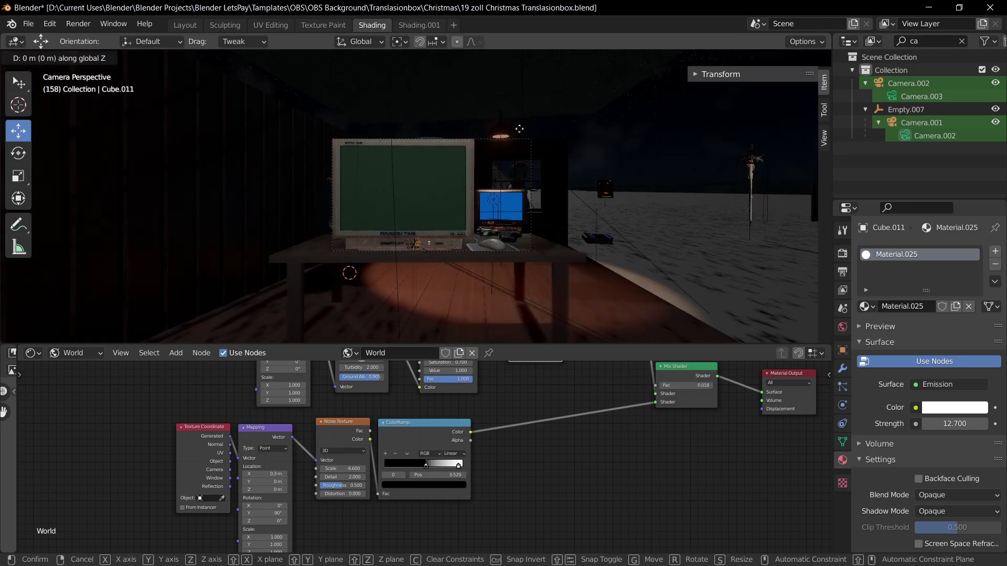
{"action": "left_click", "coordinate": [527, 249]}
Step: Lower the Sun light and glowing sphere about 42 m along global Z above the terrain
{"action": "middle_click_drag", "start_coordinate": [526, 249], "coordinate": [593, 170]}
{"action": "scroll", "coordinate": [565, 181], "scroll_direction": "down", "scroll_amount": 5}
{"action": "key", "text": "g"}
{"action": "key", "text": "z"}
{"action": "left_click", "coordinate": [580, 170]}
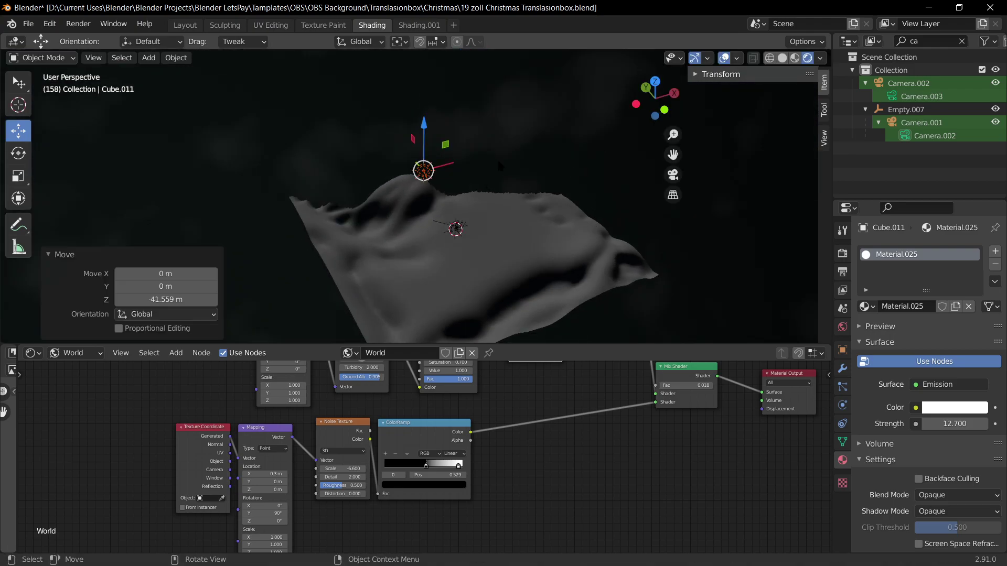
Step: Lower the Sun light and glowing sphere by another 26 m or so along global Z
{"action": "middle_click_drag", "start_coordinate": [492, 164], "coordinate": [508, 152]}
{"action": "key", "text": "g"}
{"action": "key", "text": "z"}
{"action": "left_click", "coordinate": [548, 188]}
{"action": "middle_click_drag", "start_coordinate": [548, 189], "coordinate": [605, 216]}
{"action": "key", "text": "g"}
{"action": "key", "text": "x"}
{"action": "key", "text": "Escape"}
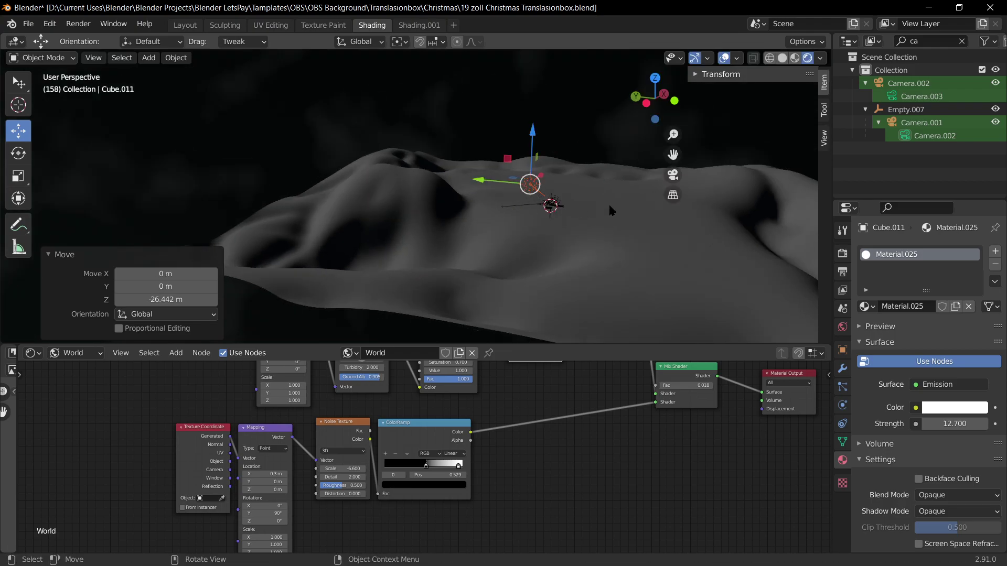
Step: Reposition the glowing emission sphere (Cube.011) along Z in camera view and shift it 2.1531 m along X
{"action": "key", "text": "KP_0"}
{"action": "key", "text": "g"}
{"action": "key", "text": "z"}
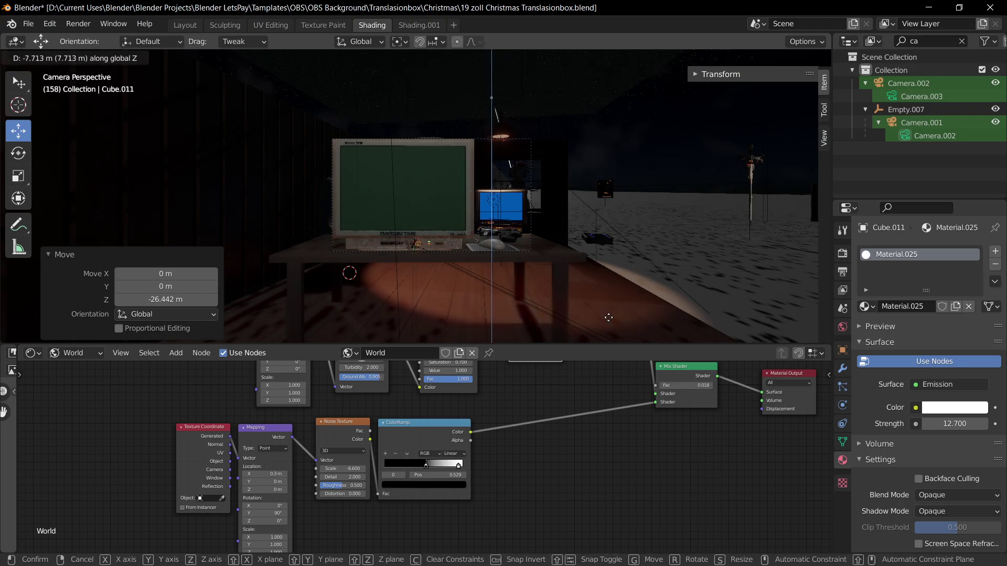
{"action": "left_click", "coordinate": [622, 103]}
{"action": "key", "text": "g"}
{"action": "key", "text": "x"}
{"action": "left_click", "coordinate": [656, 100]}
Step: Move the glowing sphere along global Y, away from the house and toward the dark hill
{"action": "middle_click_drag", "start_coordinate": [600, 180], "coordinate": [479, 207]}
{"action": "scroll", "coordinate": [479, 208], "scroll_direction": "down", "scroll_amount": 5}
{"action": "scroll", "coordinate": [480, 208], "scroll_direction": "up", "scroll_amount": 4}
{"action": "key", "text": "KP_Decimal"}
{"action": "scroll", "coordinate": [414, 214], "scroll_direction": "down", "scroll_amount": 8}
{"action": "scroll", "coordinate": [399, 213], "scroll_direction": "up", "scroll_amount": 2}
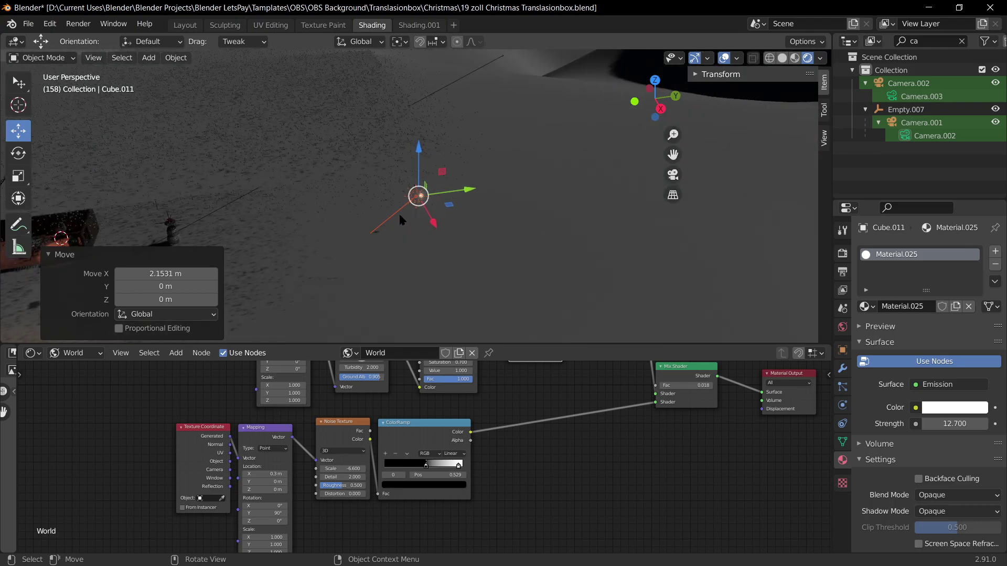
{"action": "scroll", "coordinate": [399, 213], "scroll_direction": "down", "scroll_amount": 2}
{"action": "middle_click_drag", "start_coordinate": [400, 214], "coordinate": [450, 207]}
{"action": "scroll", "coordinate": [449, 206], "scroll_direction": "down", "scroll_amount": 3}
{"action": "key", "text": "g"}
{"action": "key", "text": "y"}
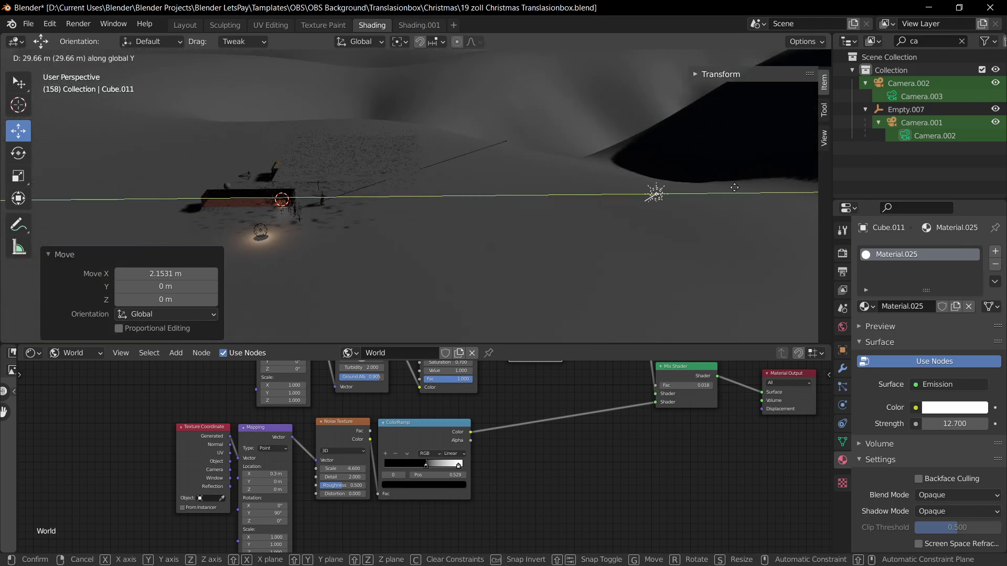
{"action": "left_click", "coordinate": [814, 190]}
Step: Refine the glowing sphere's distance along Y, finishing with a move of -31.19 m in front of the dark hill
{"action": "scroll", "coordinate": [815, 207], "scroll_direction": "down", "scroll_amount": 4}
{"action": "middle_click_drag", "start_coordinate": [739, 215], "coordinate": [562, 187], "text": "shift"}
{"action": "key", "text": "g"}
{"action": "key", "text": "y"}
{"action": "left_click", "coordinate": [688, 182]}
{"action": "key", "text": "g"}
{"action": "key", "text": "x"}
{"action": "right_click", "coordinate": [532, 182]}
{"action": "key", "text": "g"}
{"action": "key", "text": "y"}
{"action": "left_click", "coordinate": [412, 172]}
Step: Raise the glowing sphere along Z and shift it 8.4724 m along X in the camera view
{"action": "key", "text": "g"}
{"action": "key", "text": "z"}
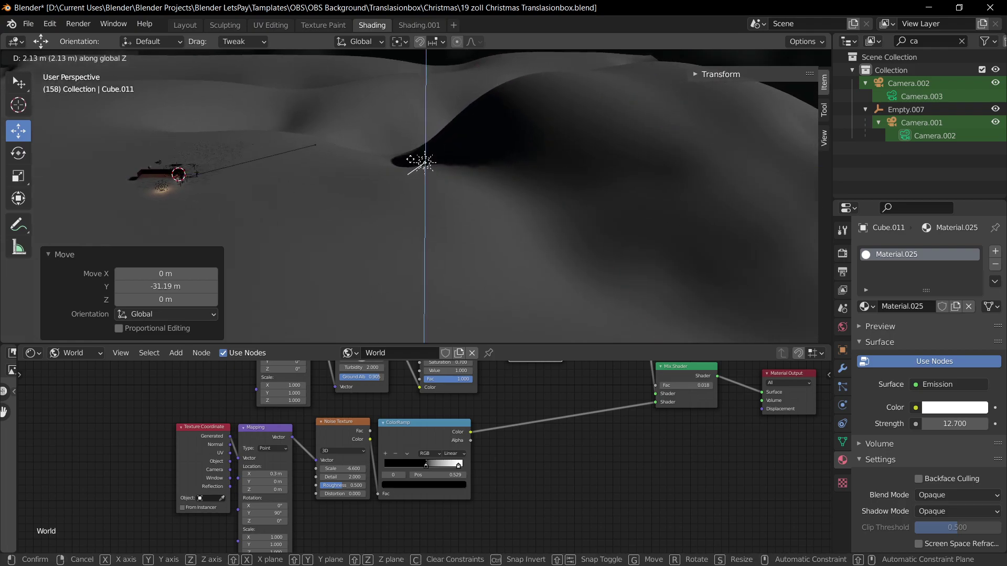
{"action": "left_click", "coordinate": [406, 162]}
{"action": "key", "text": "KP_0"}
{"action": "key", "text": "g"}
{"action": "key", "text": "x"}
{"action": "left_click", "coordinate": [418, 180]}
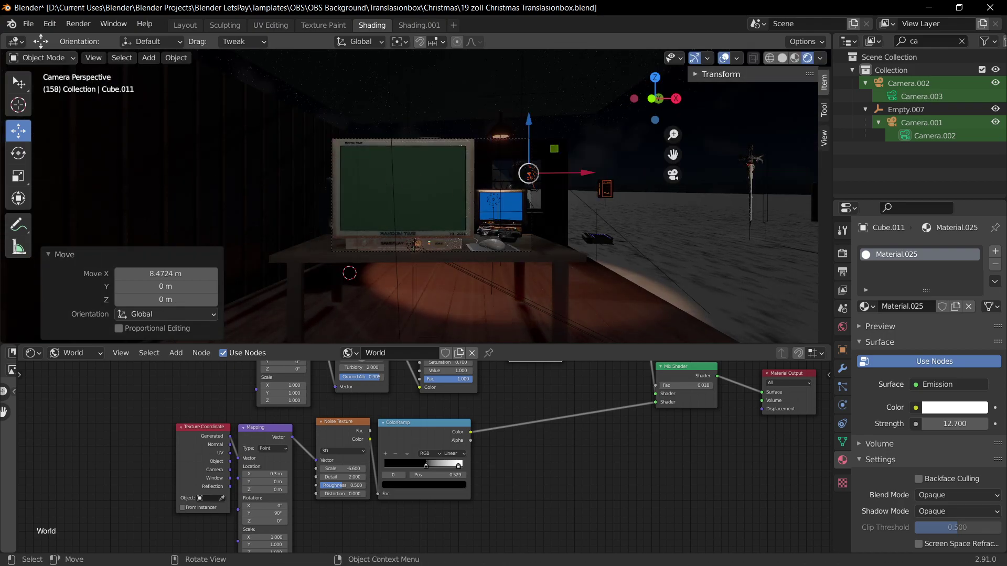
Step: Scale the glowing sphere by 7.710 and raise it 1.9455 m along Z
{"action": "key", "text": "s"}
{"action": "left_click", "coordinate": [141, 226]}
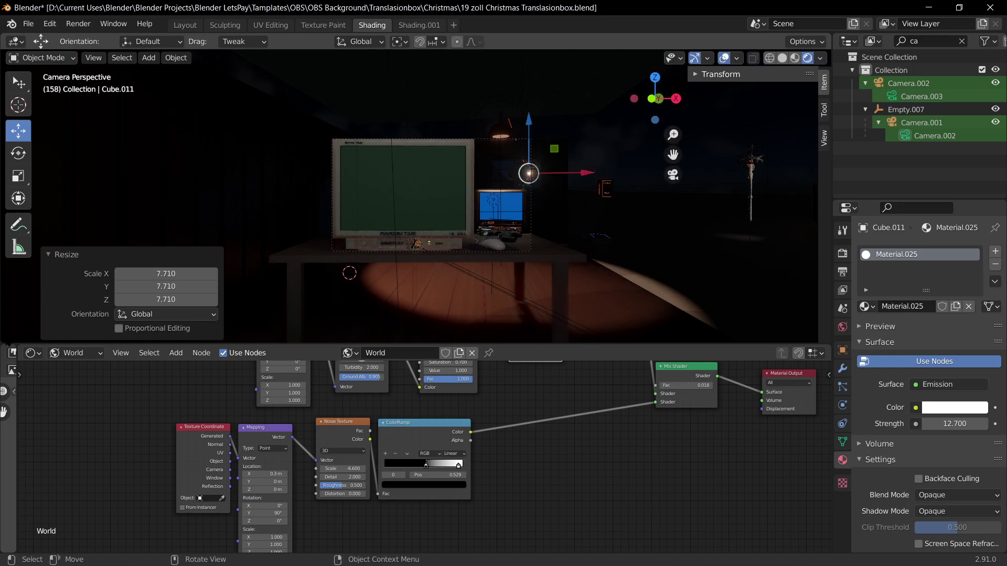
{"action": "scroll", "coordinate": [142, 225], "scroll_direction": "up", "scroll_amount": 3}
{"action": "key", "text": "g"}
{"action": "key", "text": "z"}
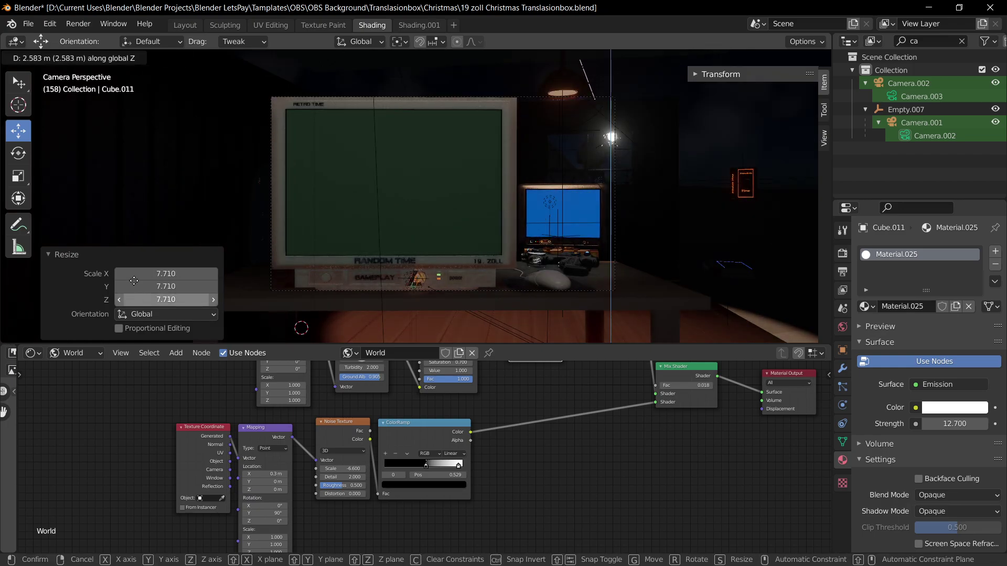
{"action": "left_click", "coordinate": [137, 290]}
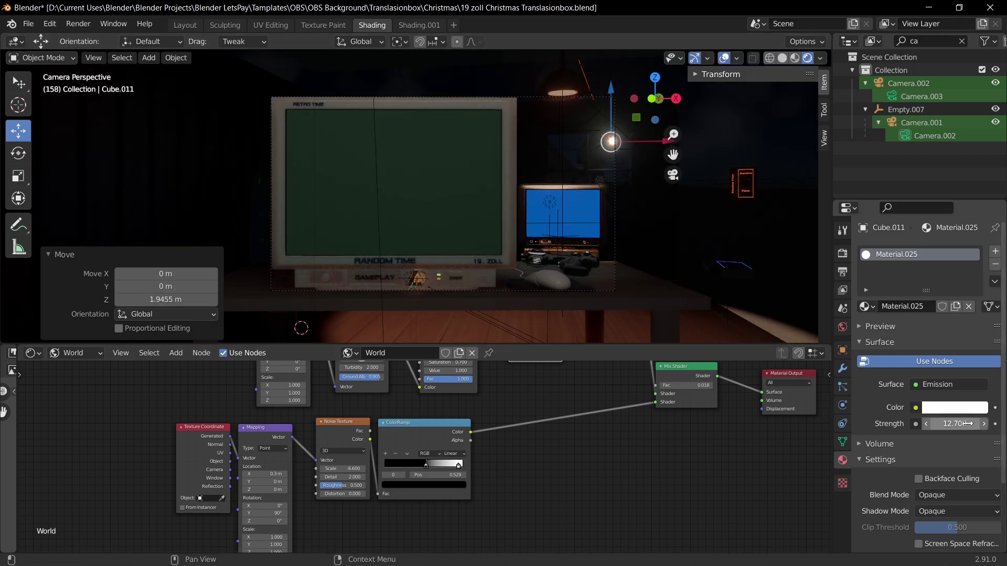
Step: Set the sphere material's emission strength to 3.000 and scale the sphere by 0.344
{"action": "key", "text": "BackSpace"}
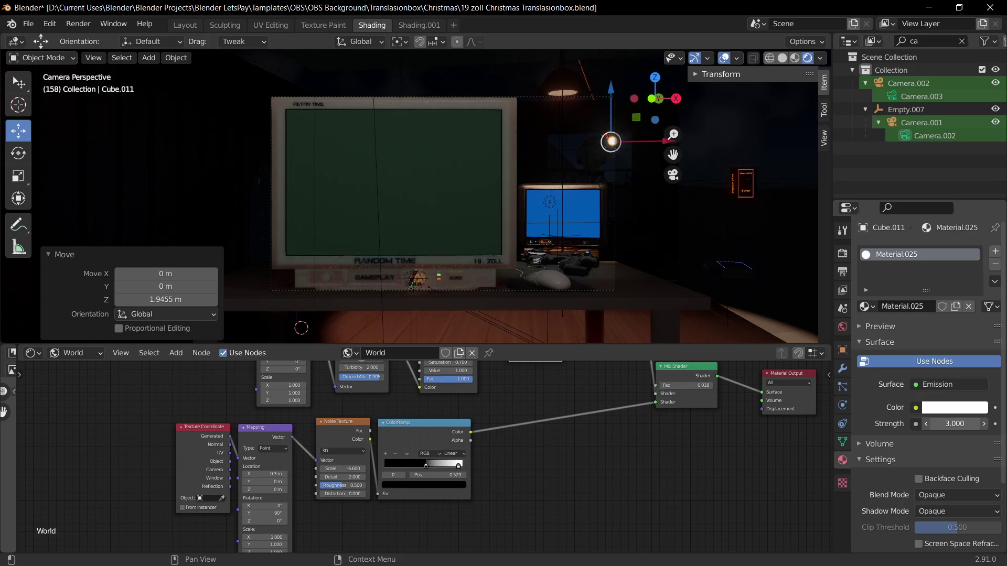
{"action": "key", "text": "s"}
{"action": "key", "text": "Return"}
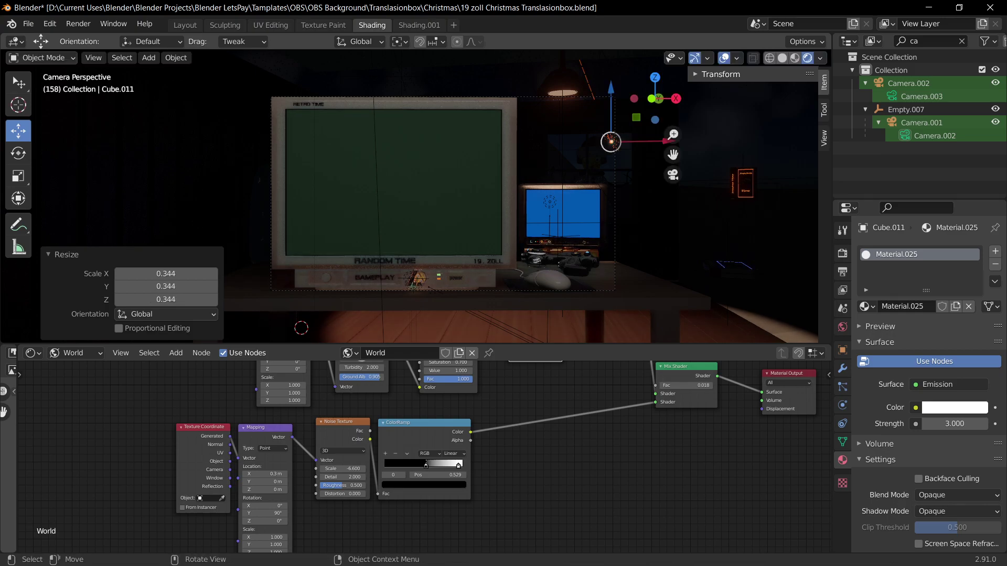
Step: Switch the viewport to Solid shading and parent the small sphere to the Sun light with Object (Keep Transform)
{"action": "left_click", "coordinate": [576, 263]}
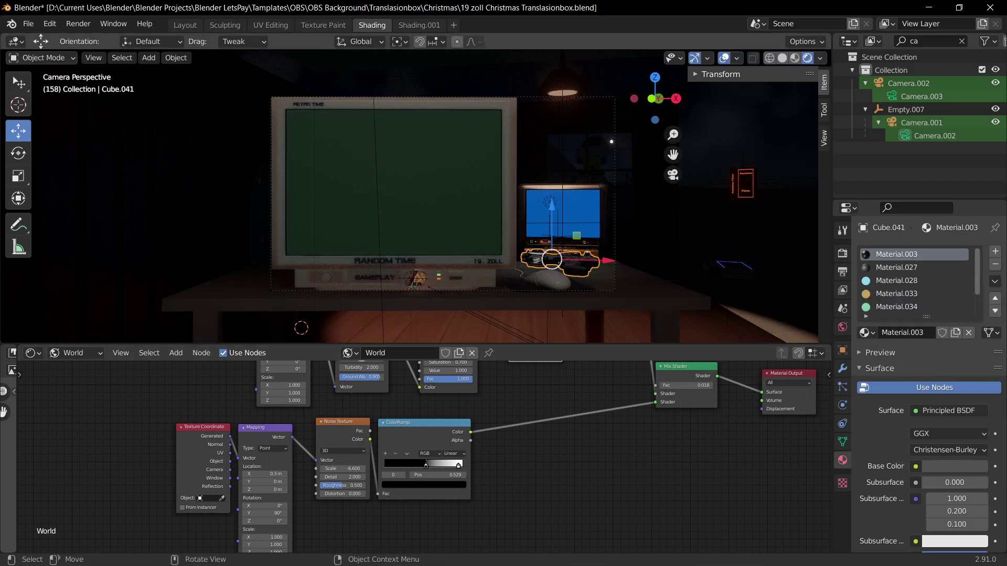
{"action": "key", "text": "KP_Decimal"}
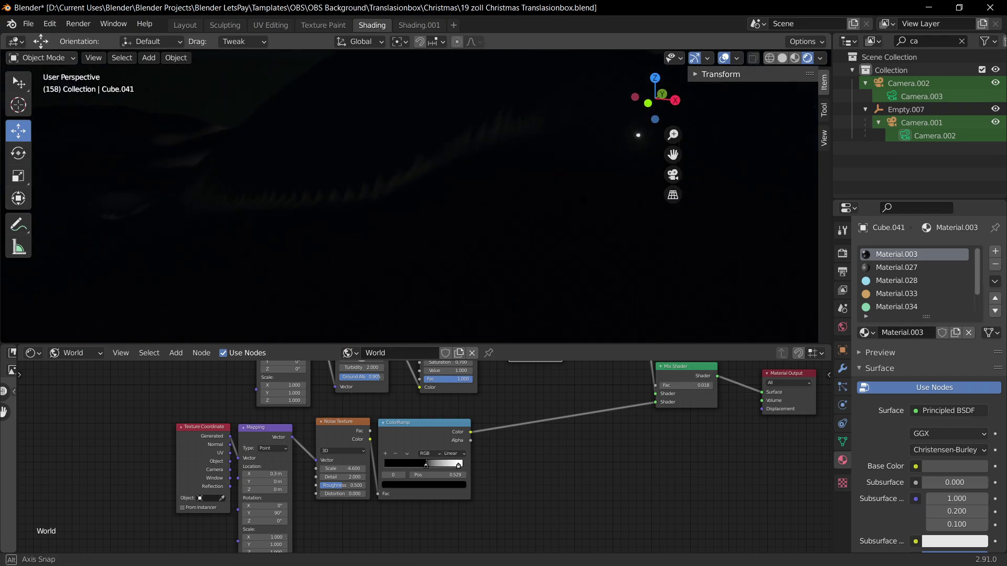
{"action": "left_click", "coordinate": [794, 58]}
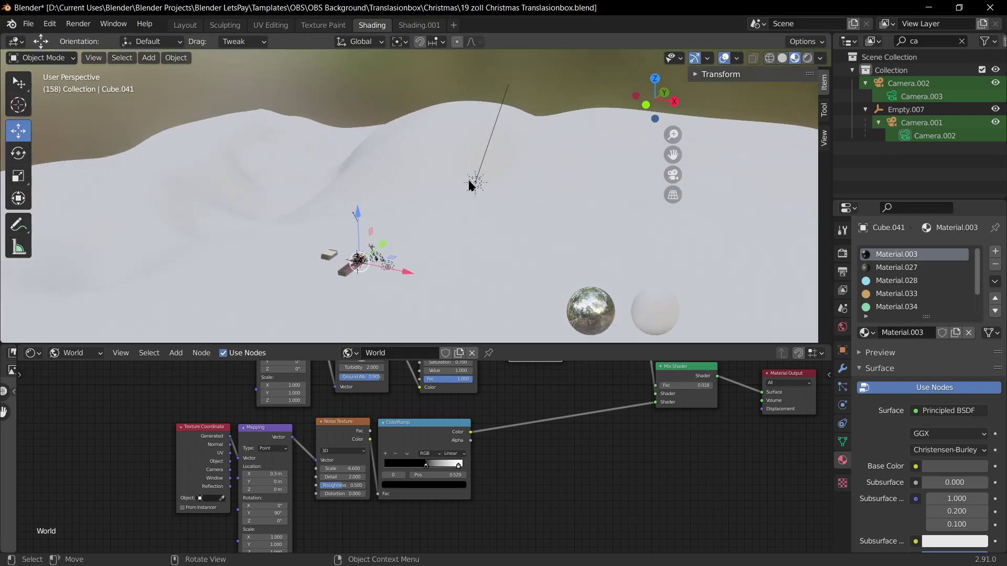
{"action": "left_click", "coordinate": [782, 58]}
{"action": "scroll", "coordinate": [487, 202], "scroll_direction": "up", "scroll_amount": 3}
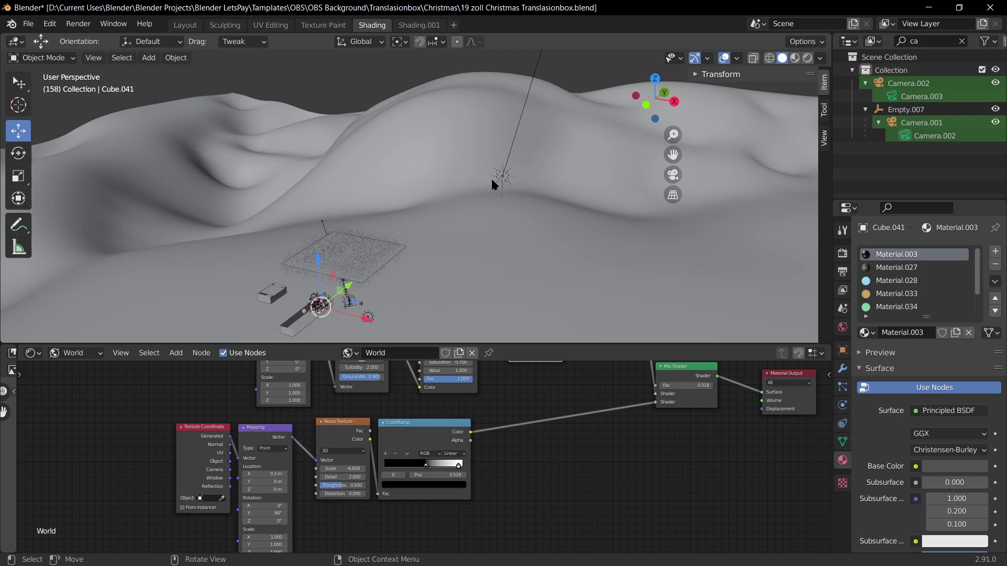
{"action": "scroll", "coordinate": [516, 173], "scroll_direction": "up", "scroll_amount": 4}
{"action": "middle_click_drag", "start_coordinate": [517, 170], "coordinate": [394, 170], "text": "shift"}
{"action": "scroll", "coordinate": [395, 171], "scroll_direction": "up", "scroll_amount": 6}
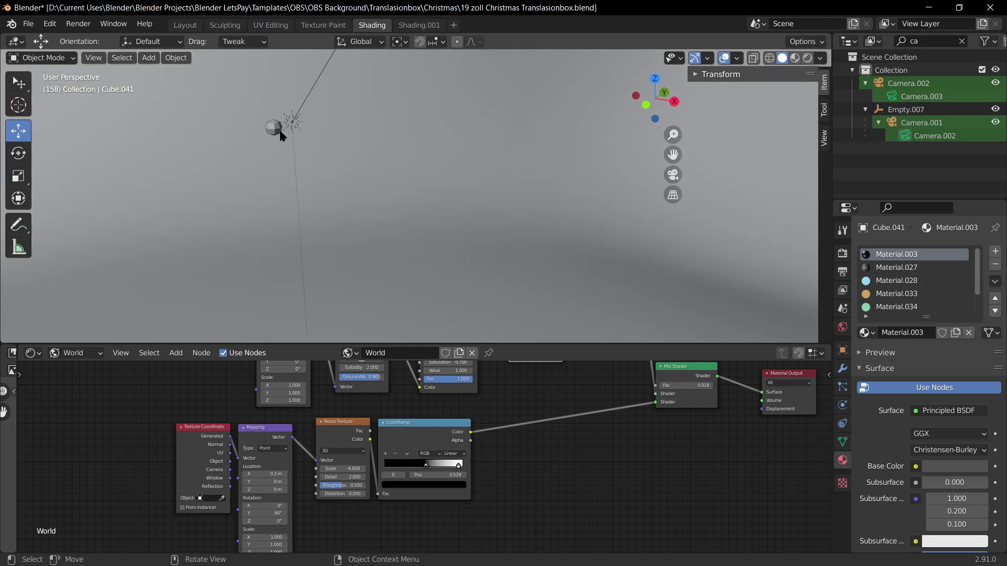
{"action": "left_click", "coordinate": [279, 136]}
{"action": "left_click", "coordinate": [293, 124], "text": "shift"}
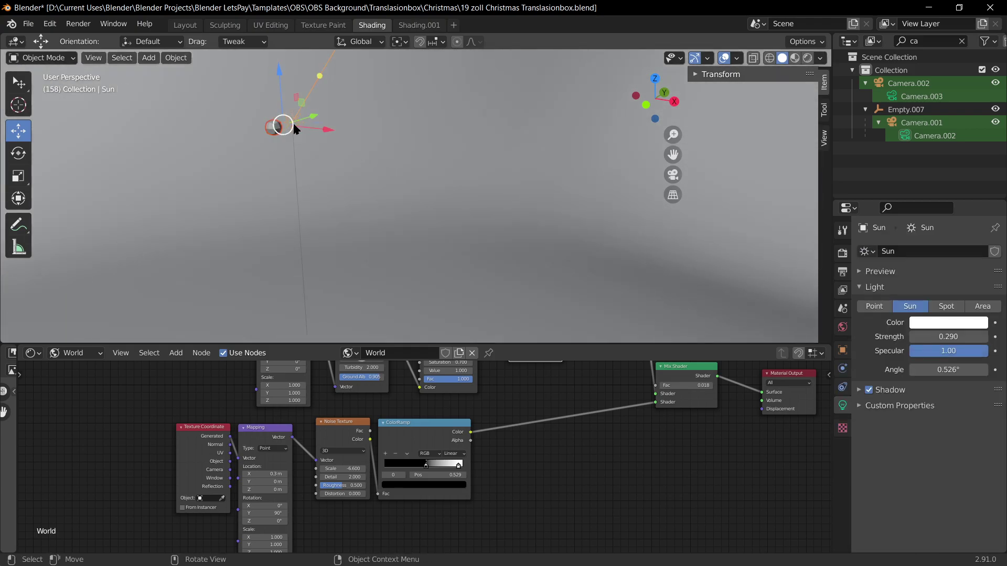
{"action": "key", "text": "ctrl+p"}
{"action": "left_click", "coordinate": [281, 138]}
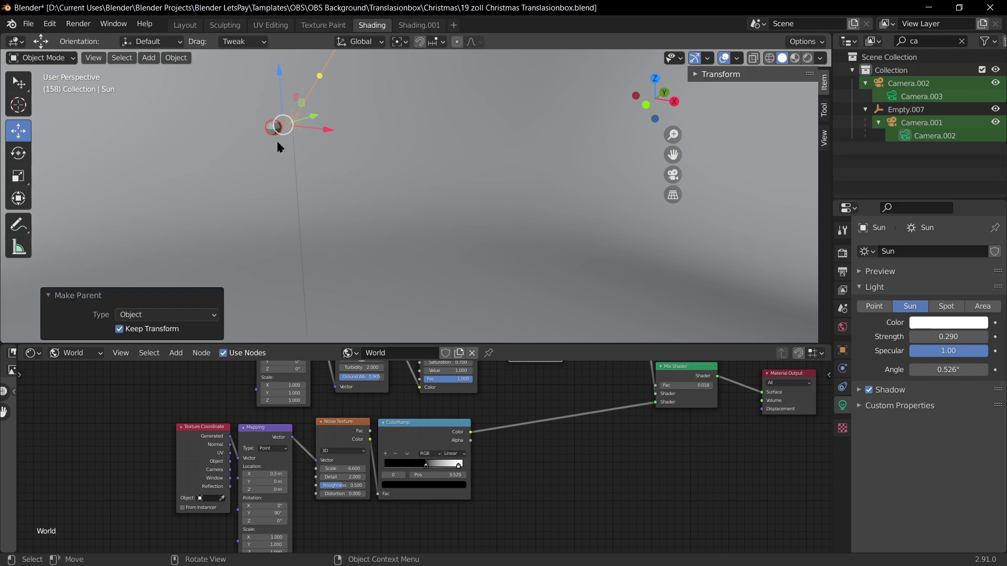
Step: Select only the Sun light and move it in the negative X direction toward the distant hills
{"action": "left_click", "coordinate": [296, 124]}
{"action": "left_click", "coordinate": [296, 123]}
{"action": "key", "text": "g"}
{"action": "right_click", "coordinate": [344, 135]}
{"action": "scroll", "coordinate": [351, 139], "scroll_direction": "down", "scroll_amount": 5}
{"action": "key", "text": "g"}
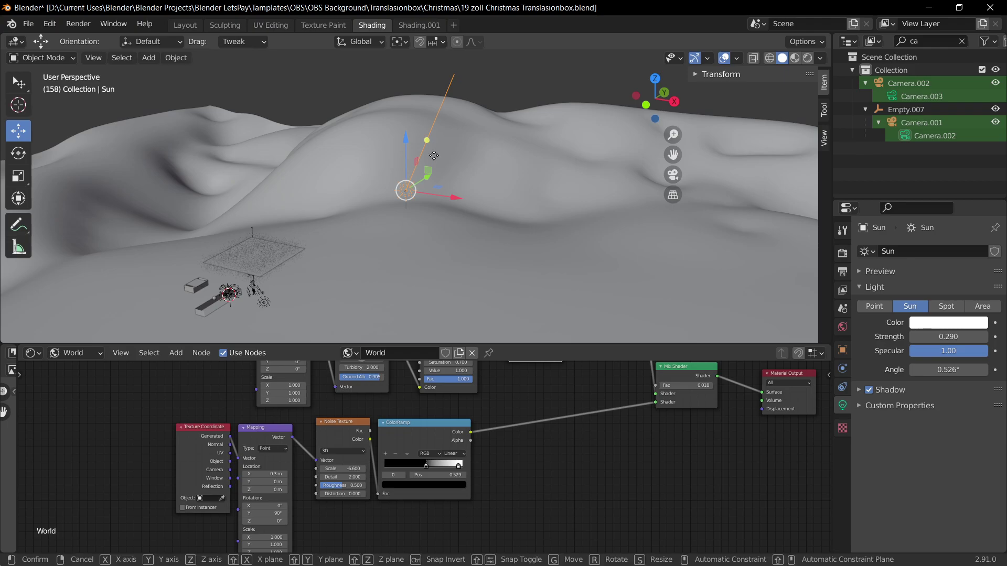
{"action": "key", "text": "x"}
{"action": "left_click", "coordinate": [257, 134]}
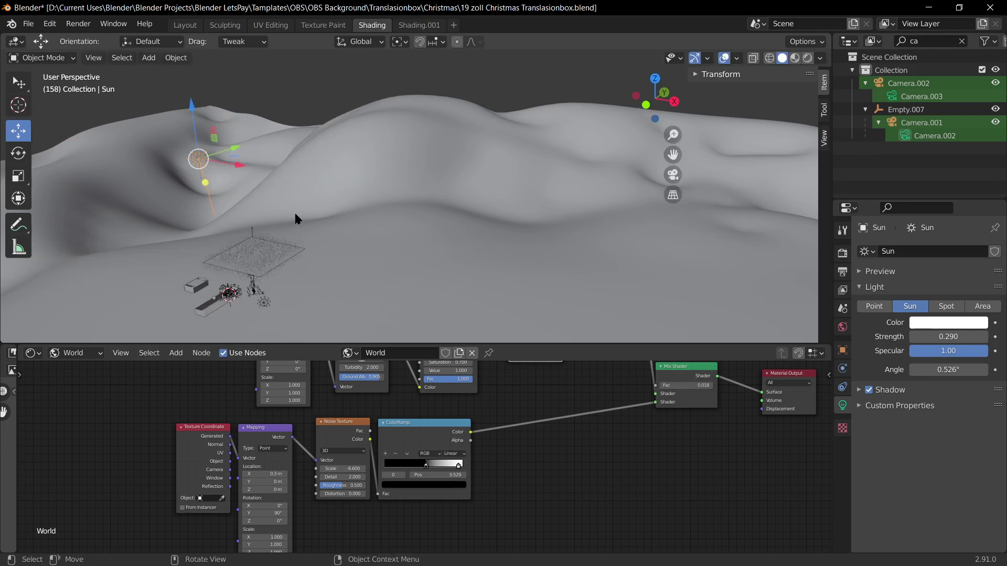
Step: Move the Sun light -80.648 m along Y and re-aim its direction down toward the area around the house
{"action": "middle_click_drag", "start_coordinate": [387, 156], "coordinate": [316, 182]}
{"action": "key", "text": "g"}
{"action": "key", "text": "y"}
{"action": "left_click", "coordinate": [126, 205]}
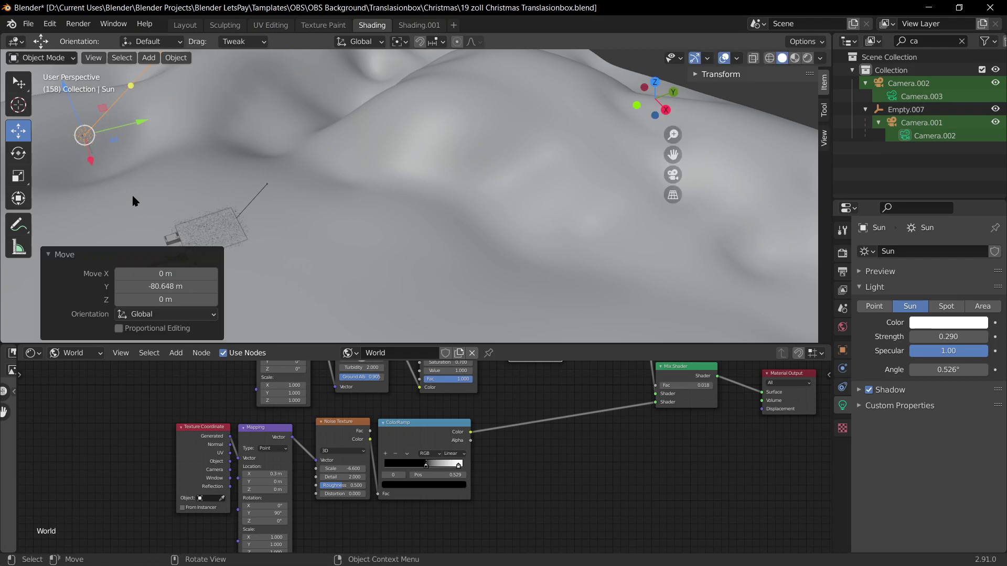
{"action": "left_click_drag", "start_coordinate": [136, 86], "coordinate": [265, 234]}
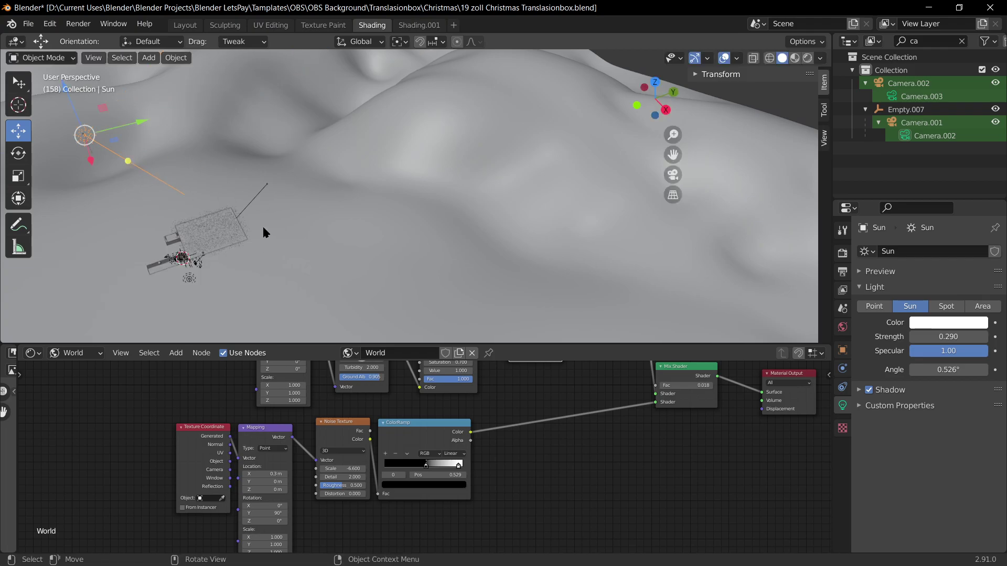
Step: Show the camera view in Rendered shading and save the Blender file
{"action": "key", "text": "KP_0"}
{"action": "left_click", "coordinate": [807, 57]}
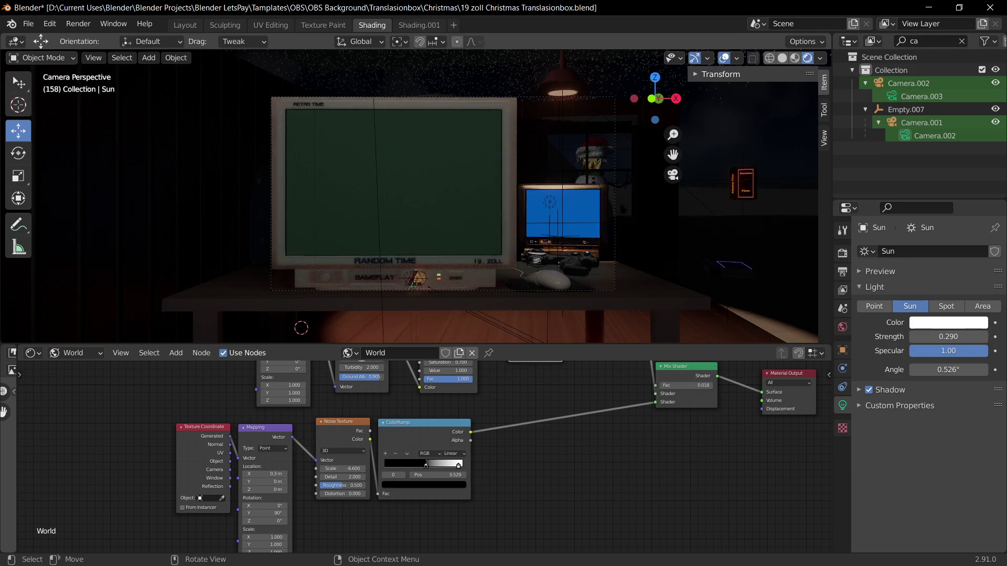
{"action": "key", "text": "ctrl+s"}
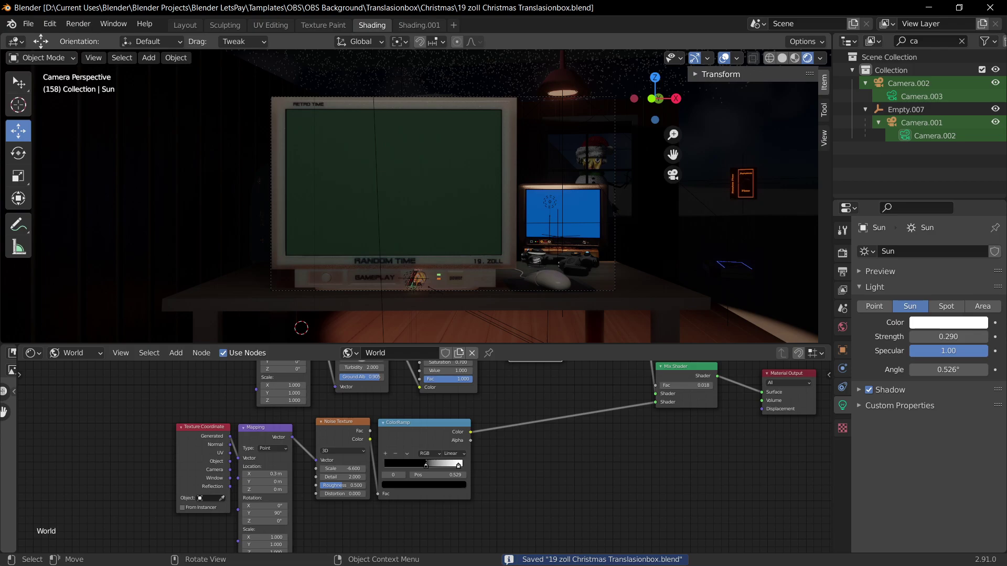
Step: Move the white stop of the World shader's ColorRamp to position 1.000
{"action": "scroll", "coordinate": [611, 202], "scroll_direction": "up", "scroll_amount": 3}
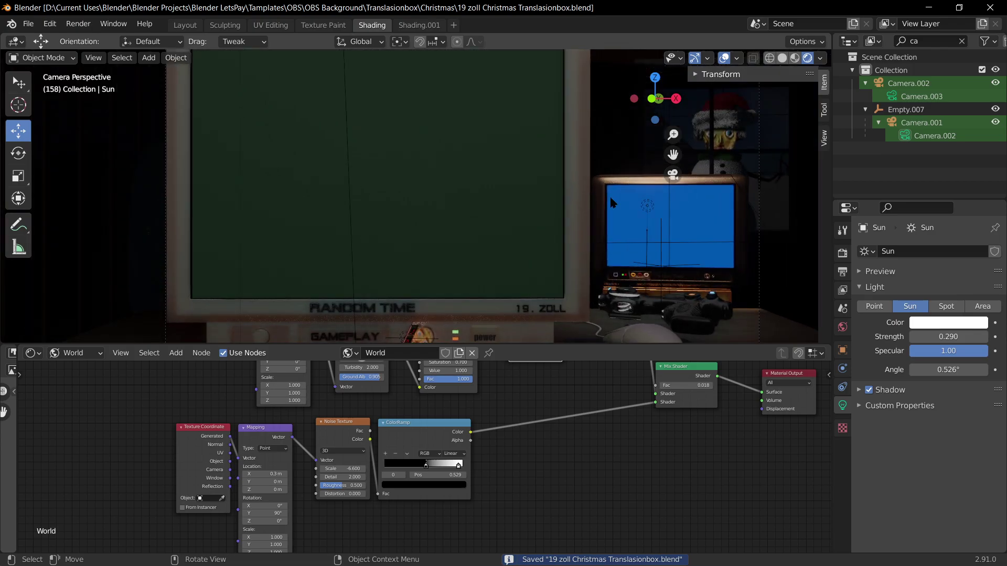
{"action": "left_click", "coordinate": [721, 137]}
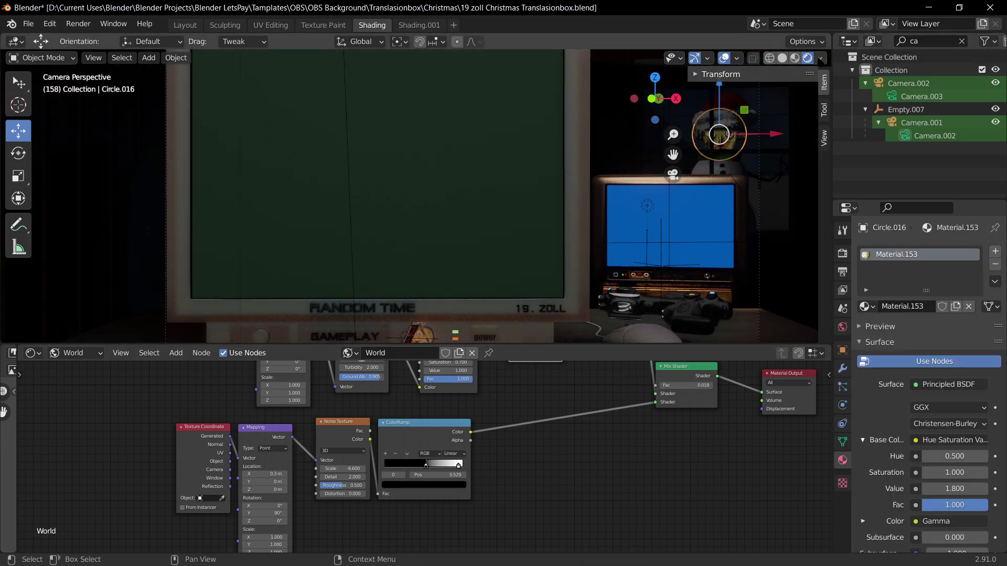
{"action": "left_click", "coordinate": [793, 168]}
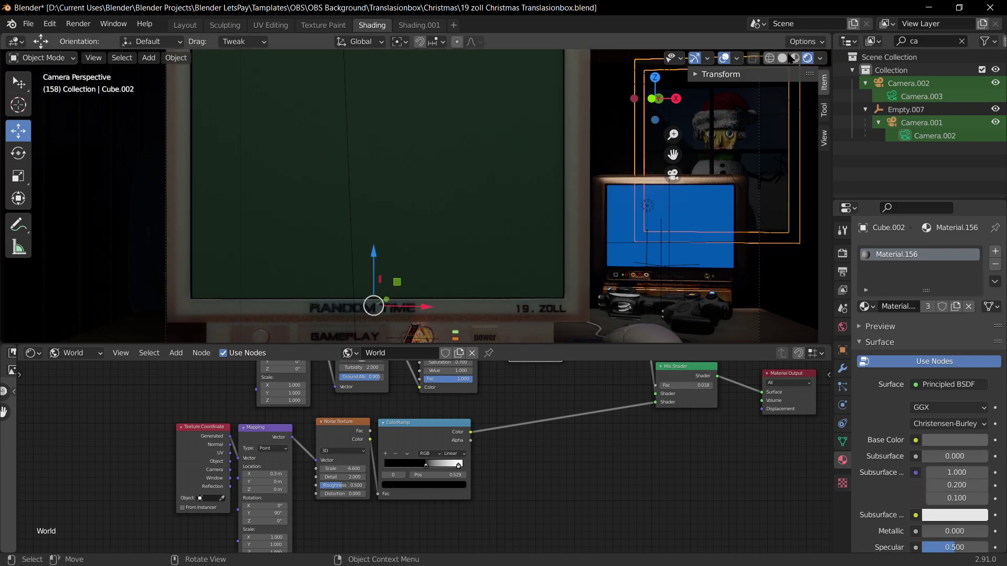
{"action": "key", "text": "ctrl+z"}
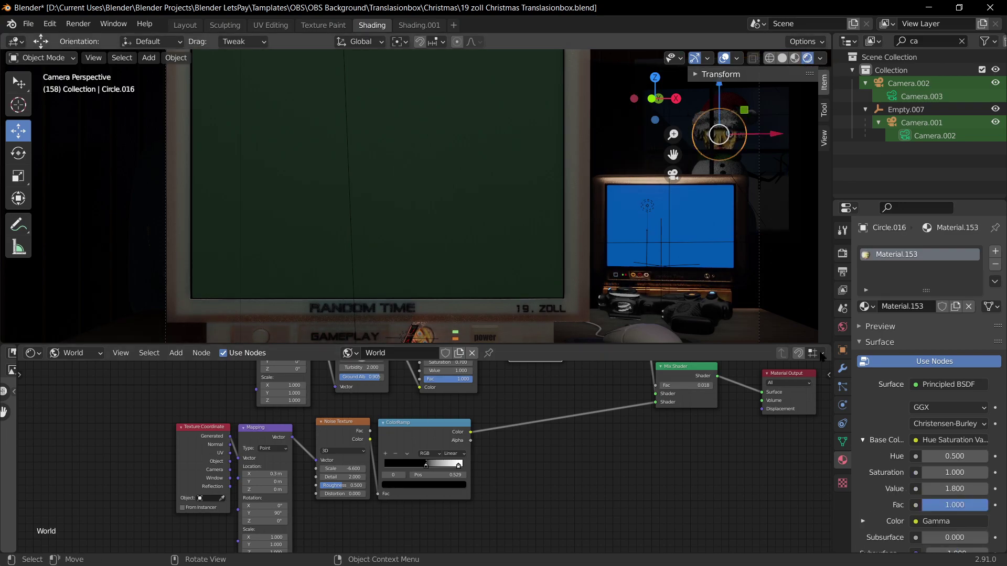
{"action": "left_click_drag", "start_coordinate": [459, 466], "coordinate": [518, 450]}
Step: Switch the shader editor to Object for the snowman's face material and examine its Principled BSDF emission inputs and bump texture nodes
{"action": "left_click", "coordinate": [722, 138]}
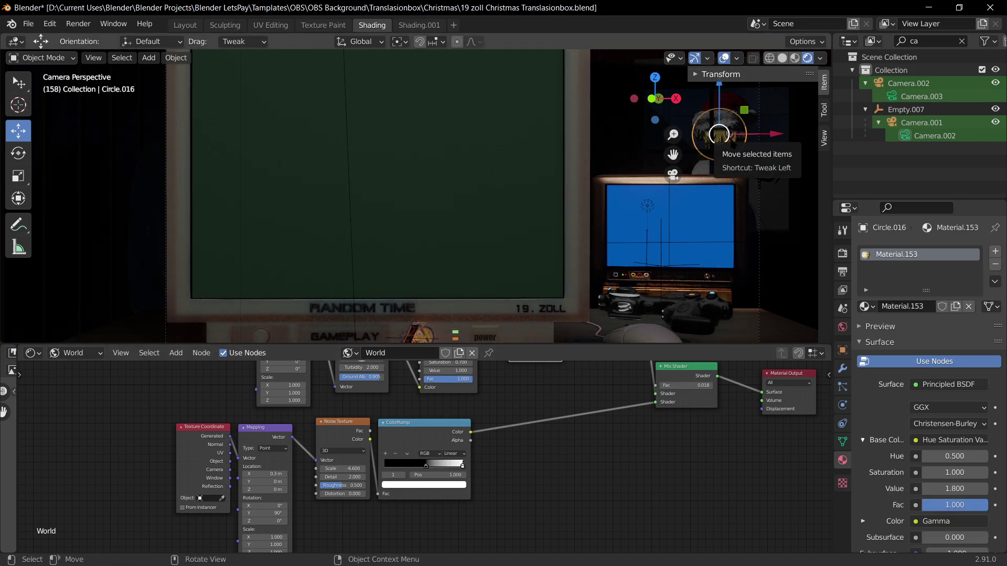
{"action": "key", "text": "KP_Decimal"}
{"action": "scroll", "coordinate": [403, 272], "scroll_direction": "up", "scroll_amount": 3}
{"action": "middle_click_drag", "start_coordinate": [403, 268], "coordinate": [446, 270]}
{"action": "middle_click_drag", "start_coordinate": [622, 459], "coordinate": [541, 518]}
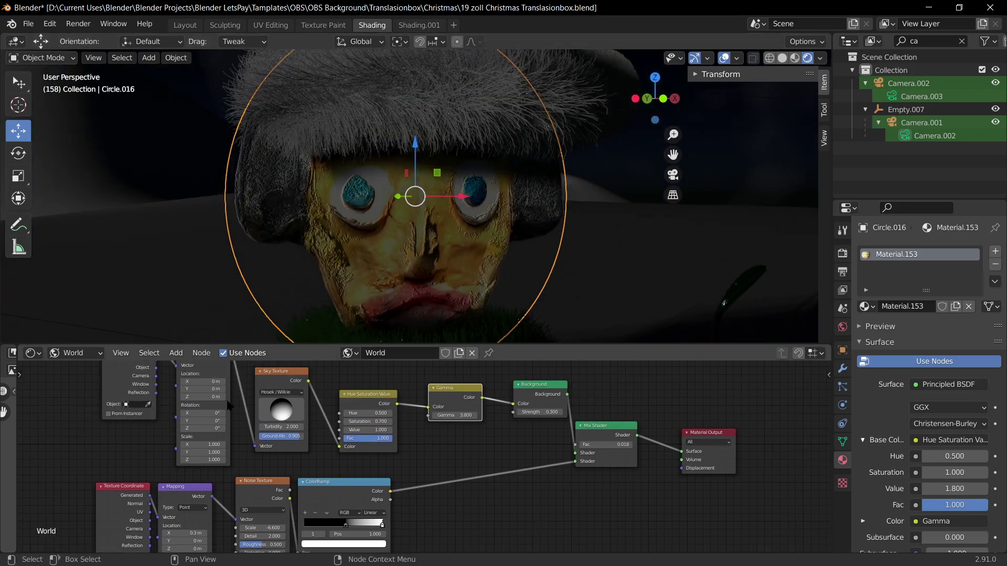
{"action": "left_click", "coordinate": [76, 352]}
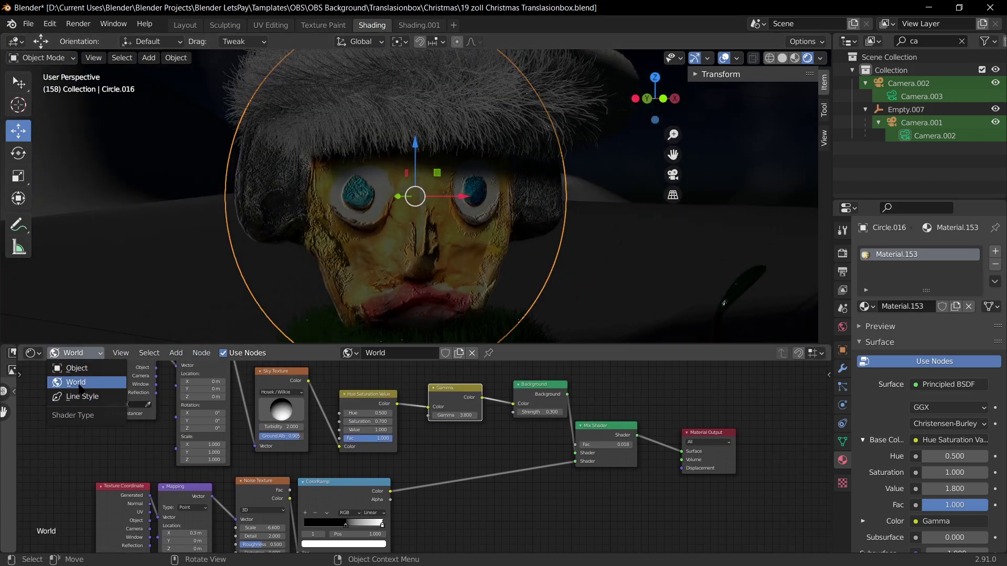
{"action": "left_click", "coordinate": [102, 367]}
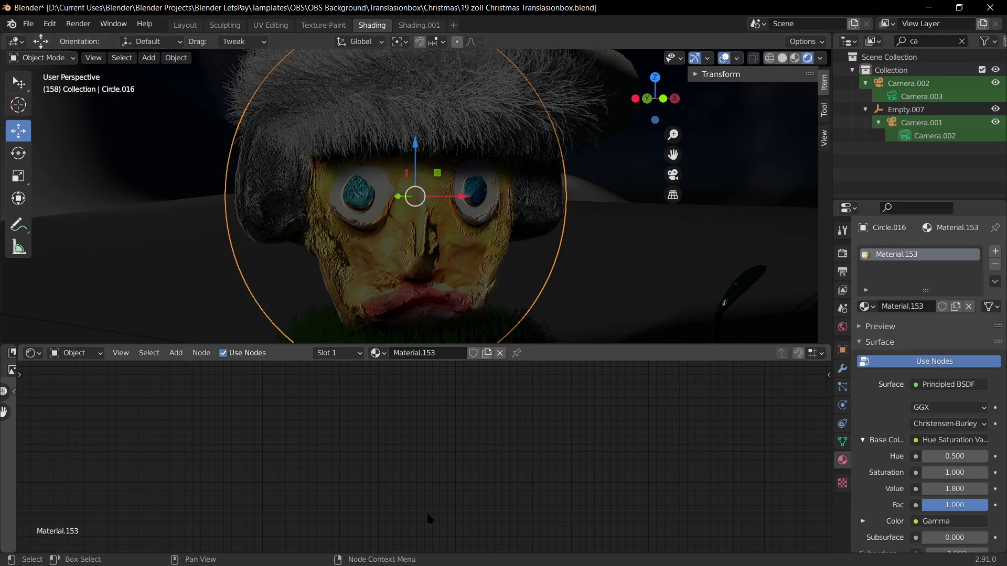
{"action": "scroll", "coordinate": [398, 503], "scroll_direction": "down", "scroll_amount": 10}
{"action": "middle_click_drag", "start_coordinate": [231, 489], "coordinate": [530, 465]}
{"action": "scroll", "coordinate": [530, 466], "scroll_direction": "up", "scroll_amount": 16}
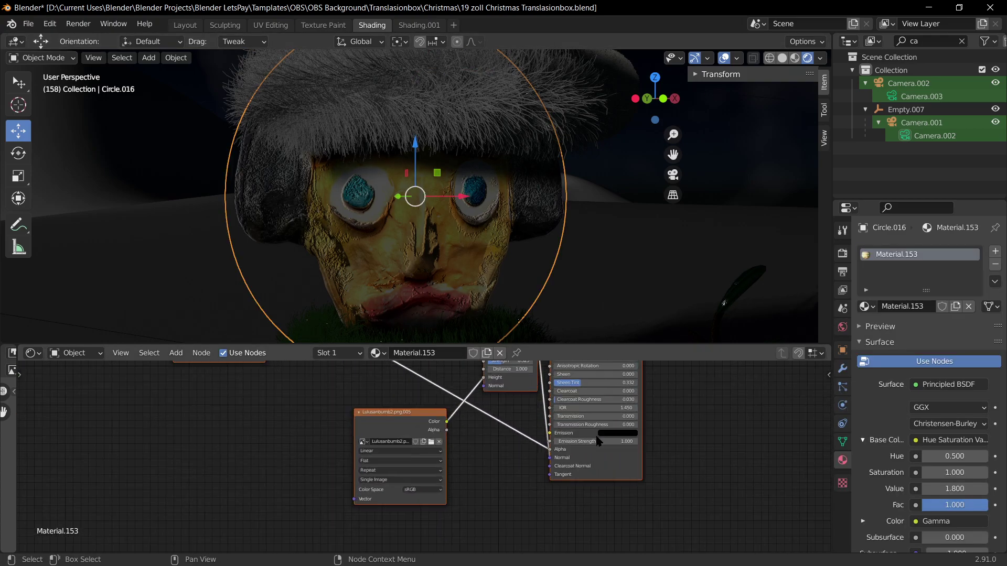
{"action": "scroll", "coordinate": [492, 490], "scroll_direction": "up", "scroll_amount": 3}
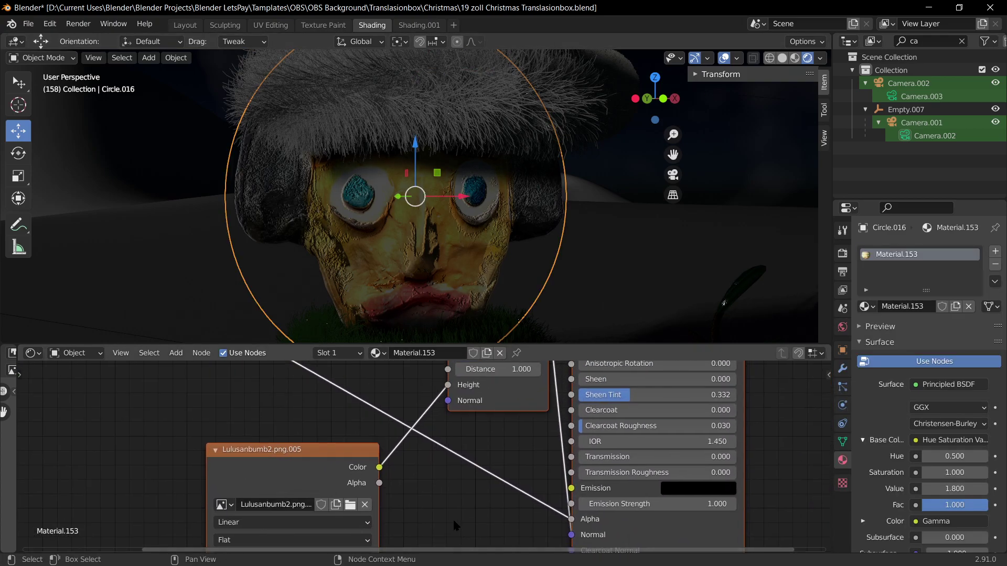
{"action": "middle_click_drag", "start_coordinate": [458, 528], "coordinate": [352, 425]}
{"action": "left_click_drag", "start_coordinate": [390, 444], "coordinate": [359, 444]}
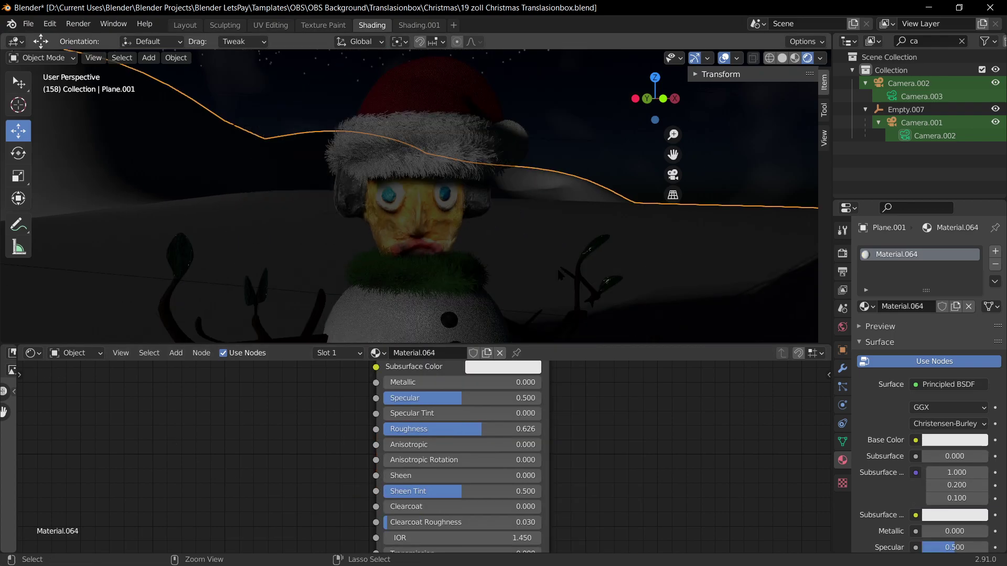
Step: Save the scene file again and return to the full camera view
{"action": "key", "text": "ctrl+s"}
{"action": "key", "text": "KP_0"}
{"action": "scroll", "coordinate": [677, 237], "scroll_direction": "down", "scroll_amount": 3}
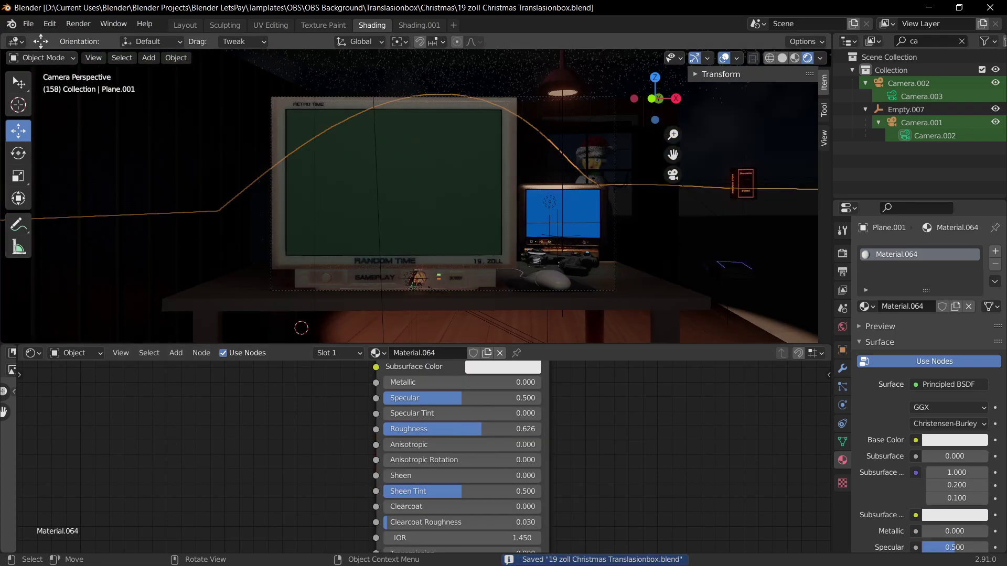
Step: Select the desk and frame it in the viewport from an angled side view
{"action": "scroll", "coordinate": [678, 237], "scroll_direction": "up", "scroll_amount": 2}
{"action": "scroll", "coordinate": [677, 236], "scroll_direction": "down", "scroll_amount": 2}
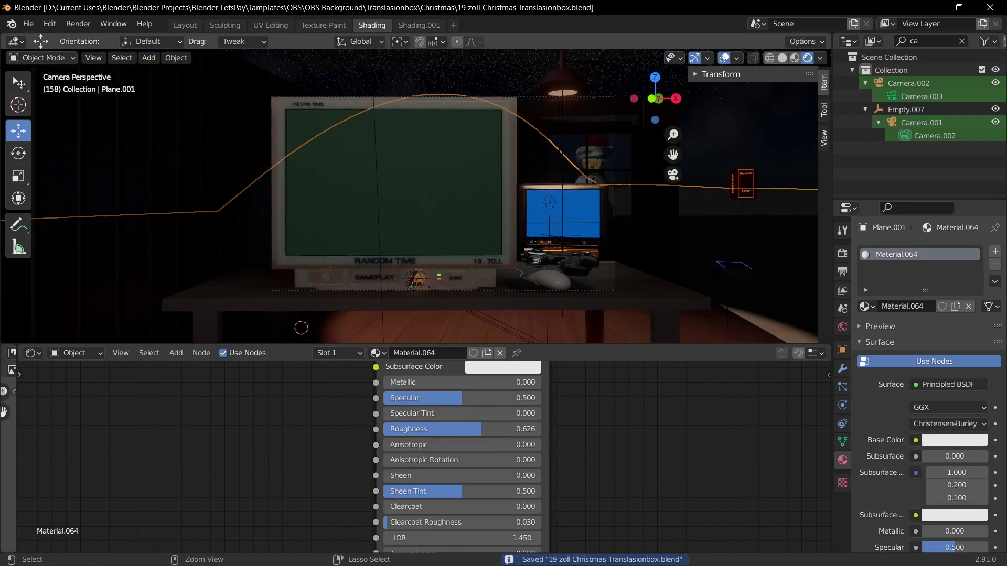
{"action": "left_click", "coordinate": [655, 297]}
{"action": "middle_click_drag", "start_coordinate": [656, 296], "coordinate": [566, 315]}
{"action": "scroll", "coordinate": [598, 304], "scroll_direction": "down", "scroll_amount": 5}
{"action": "key", "text": "KP_Decimal"}
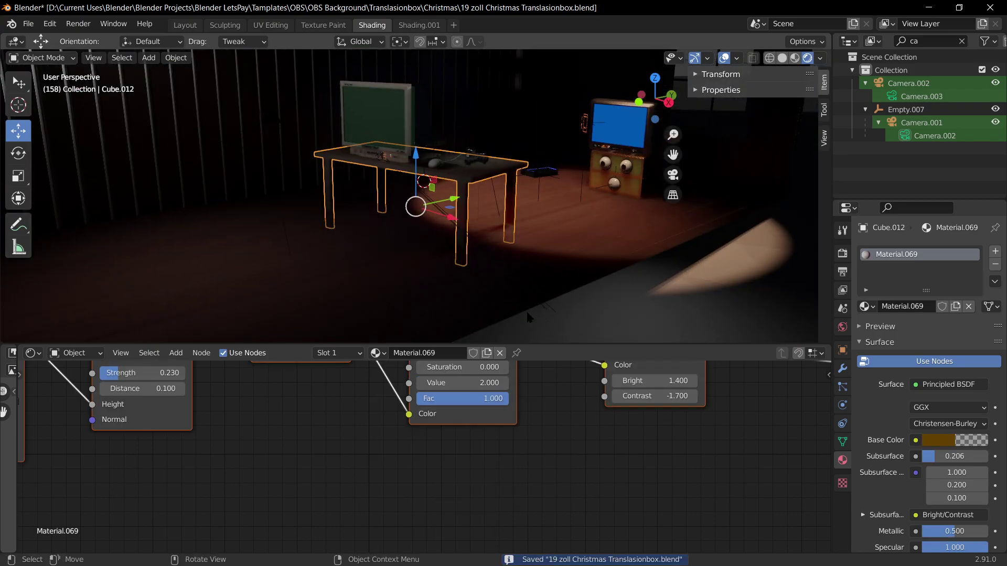
{"action": "scroll", "coordinate": [524, 236], "scroll_direction": "up", "scroll_amount": 2}
{"action": "middle_click_drag", "start_coordinate": [524, 236], "coordinate": [486, 249]}
{"action": "key", "text": "g"}
{"action": "key", "text": "y"}
{"action": "right_click", "coordinate": [463, 201]}
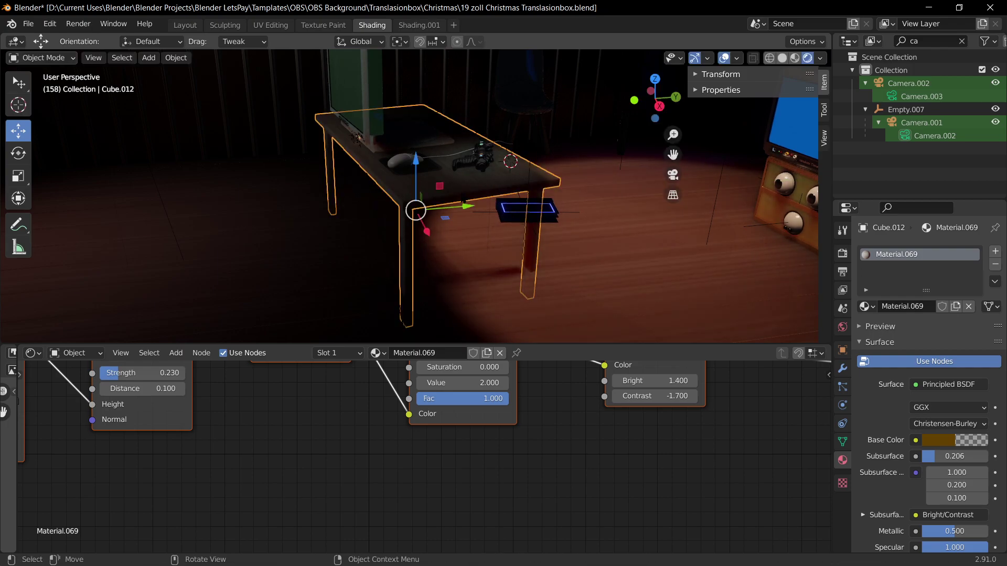
Step: Move the desk about -0.069 m along the global Y axis, return to the camera view and save the file
{"action": "key", "text": "g"}
{"action": "key", "text": "y"}
{"action": "left_click", "coordinate": [446, 194]}
{"action": "scroll", "coordinate": [529, 203], "scroll_direction": "down", "scroll_amount": 2}
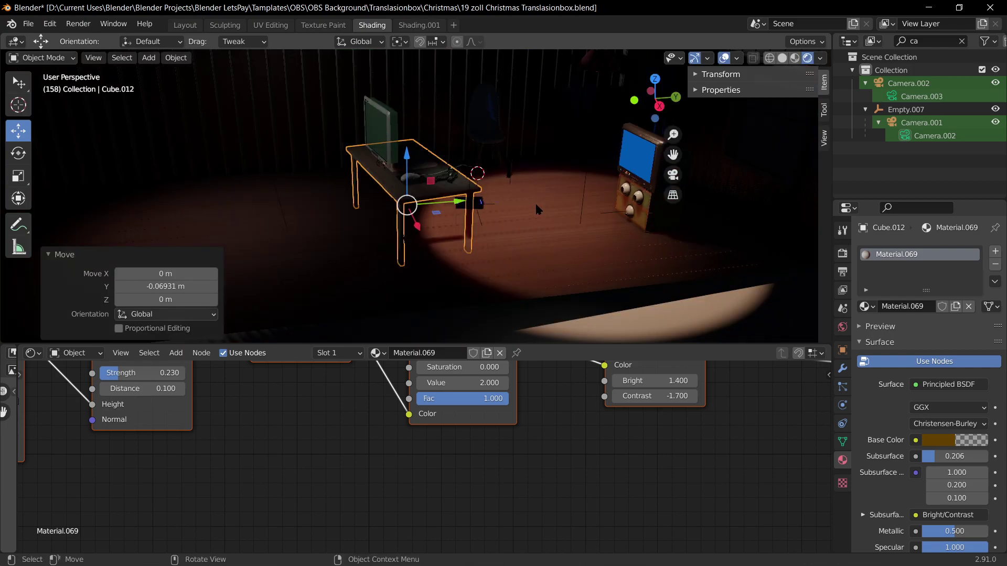
{"action": "middle_click_drag", "start_coordinate": [536, 203], "coordinate": [552, 194]}
{"action": "key", "text": "KP_0"}
{"action": "key", "text": "ctrl+s"}
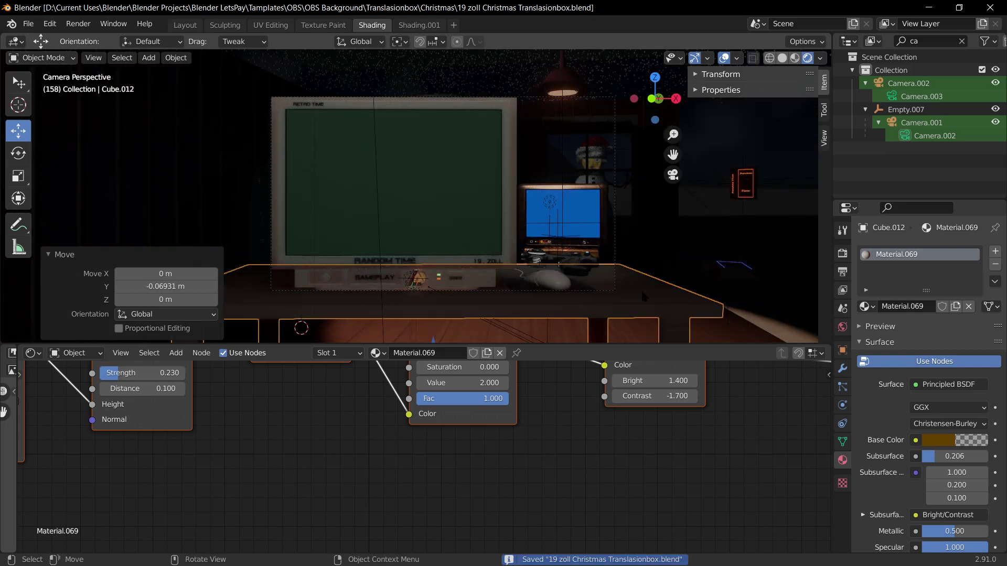
Step: Switch to Material Preview shading and examine the desk, the television by the window and the snowman outside from several angles
{"action": "middle_click_drag", "start_coordinate": [721, 199], "coordinate": [621, 212]}
{"action": "left_click", "coordinate": [795, 58]}
{"action": "middle_click_drag", "start_coordinate": [629, 162], "coordinate": [168, 245], "text": "shift"}
{"action": "scroll", "coordinate": [168, 245], "scroll_direction": "down", "scroll_amount": 6}
{"action": "middle_click_drag", "start_coordinate": [582, 212], "coordinate": [493, 210]}
{"action": "scroll", "coordinate": [561, 149], "scroll_direction": "up", "scroll_amount": 4}
{"action": "middle_click_drag", "start_coordinate": [561, 149], "coordinate": [703, 210], "text": "shift"}
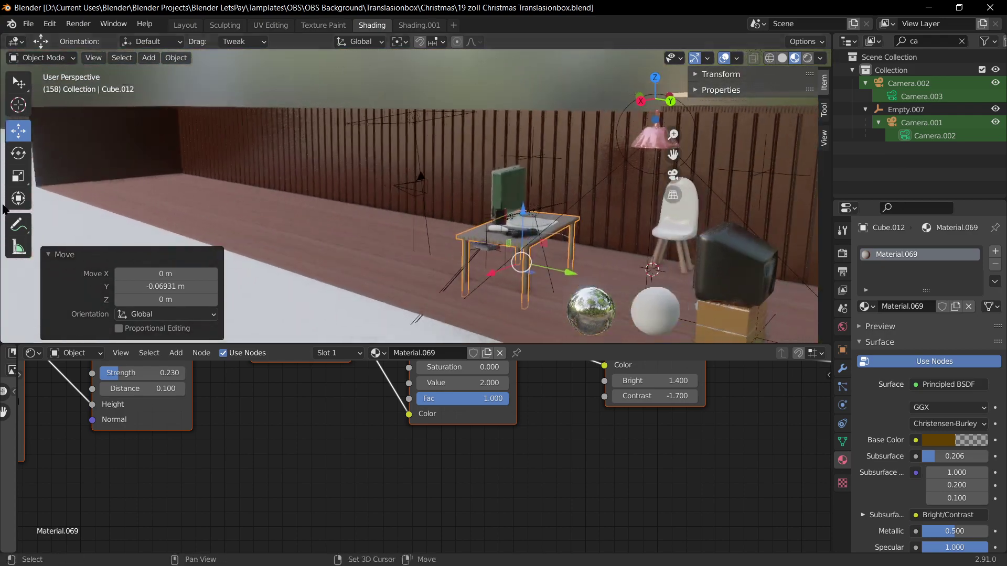
{"action": "middle_click_drag", "start_coordinate": [497, 224], "coordinate": [703, 210]}
{"action": "scroll", "coordinate": [556, 175], "scroll_direction": "up", "scroll_amount": 3}
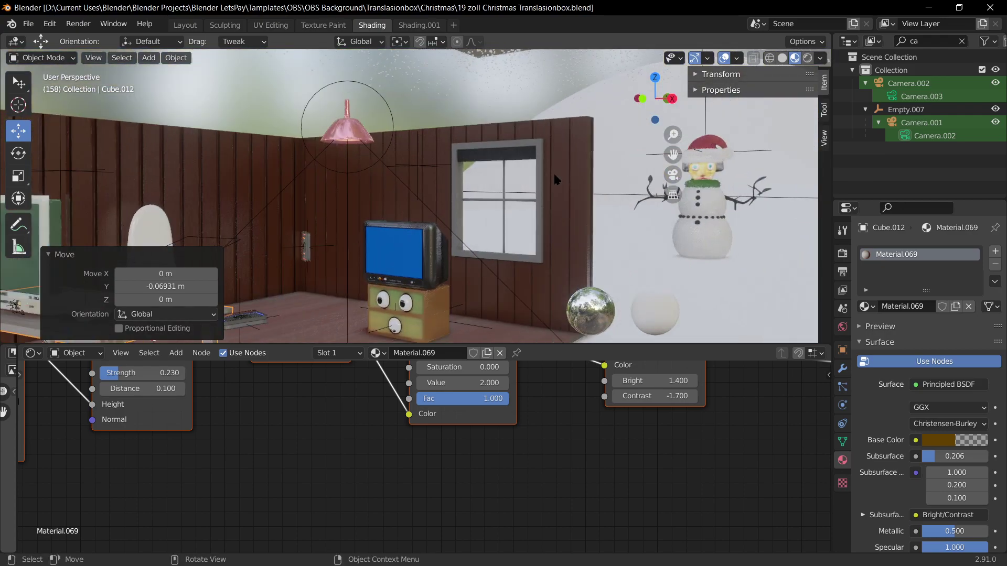
{"action": "middle_click_drag", "start_coordinate": [556, 176], "coordinate": [437, 184], "text": "shift"}
{"action": "key", "text": "KP_0"}
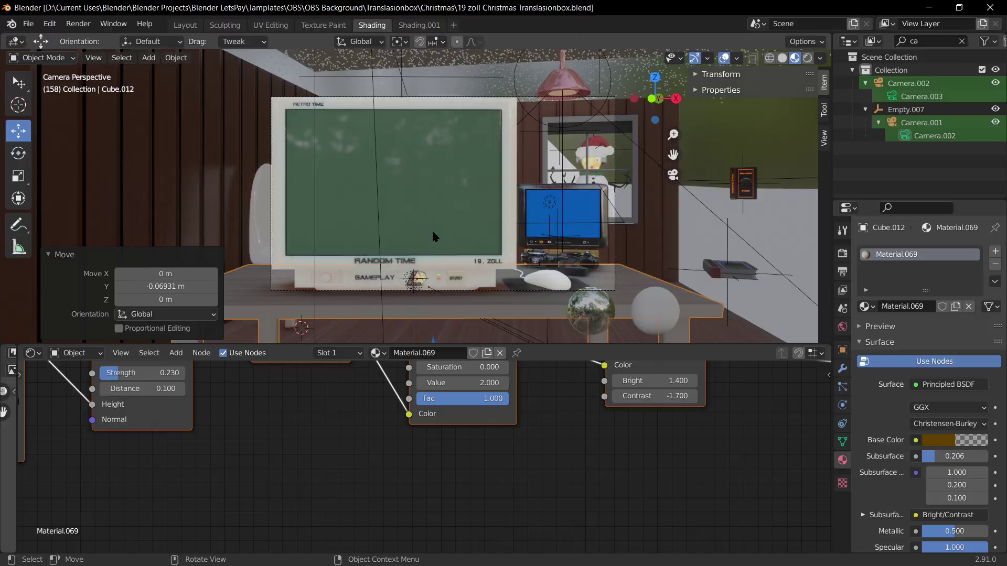
Step: Render the current frame and inspect the television and the snowman in the window, ending back in the viewport
{"action": "key", "text": "F12"}
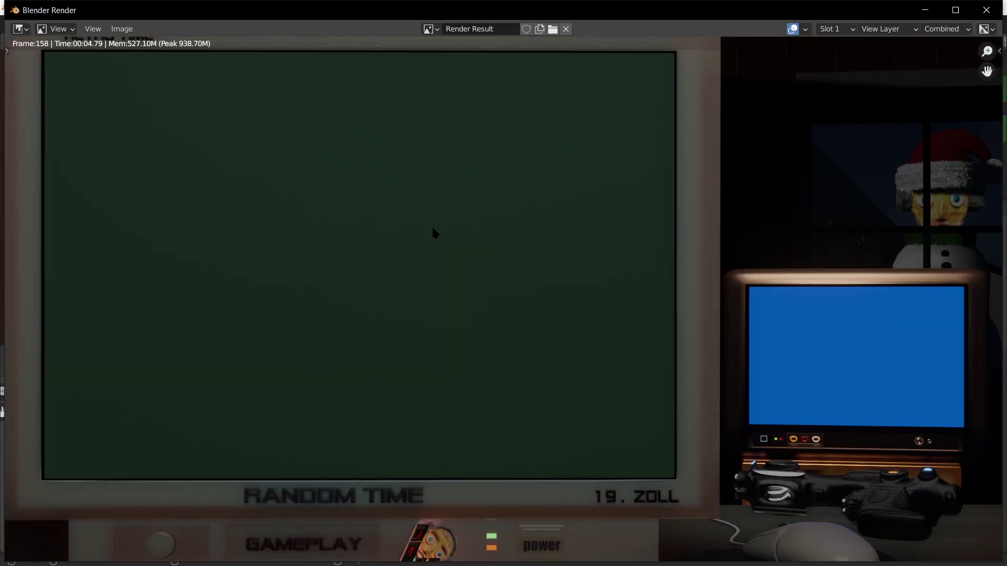
{"action": "scroll", "coordinate": [316, 237], "scroll_direction": "down", "scroll_amount": 1}
{"action": "scroll", "coordinate": [598, 259], "scroll_direction": "down", "scroll_amount": 2}
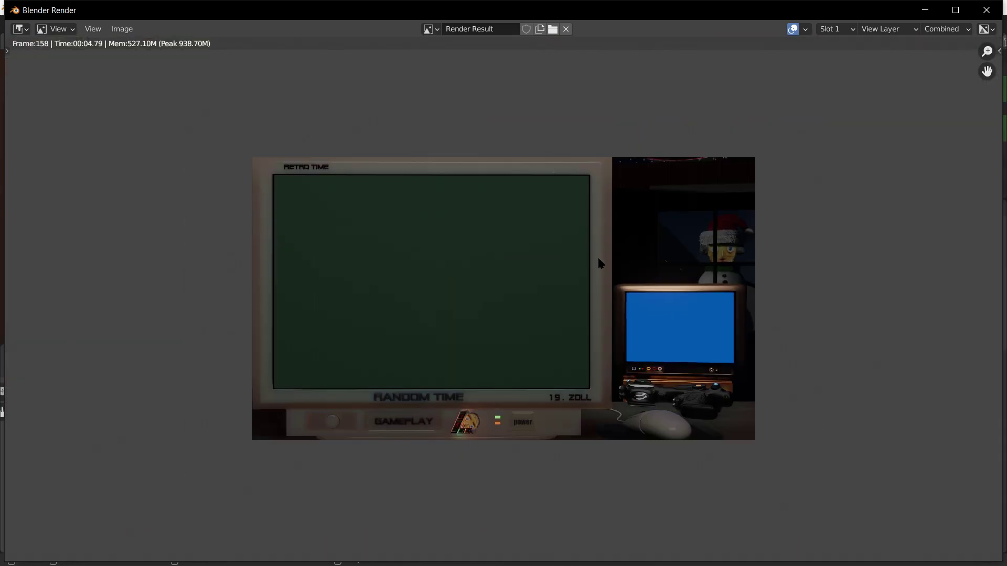
{"action": "scroll", "coordinate": [598, 259], "scroll_direction": "up", "scroll_amount": 1}
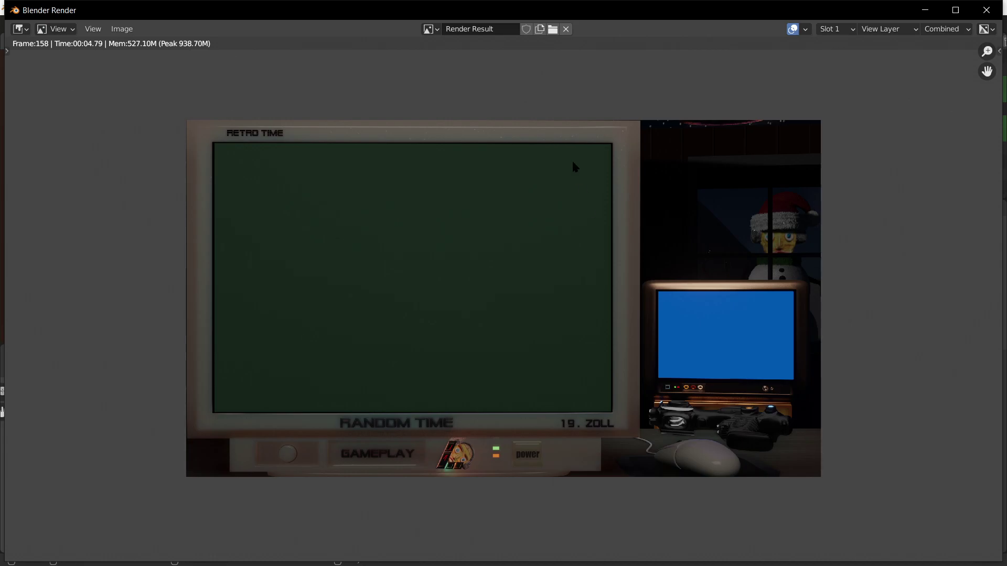
{"action": "key", "text": "Escape"}
Step: Scale the parent empty of the television and its cabinet uniformly to 0.852
{"action": "middle_click_drag", "start_coordinate": [591, 234], "coordinate": [524, 241]}
{"action": "left_click", "coordinate": [759, 289]}
{"action": "left_click", "coordinate": [760, 290]}
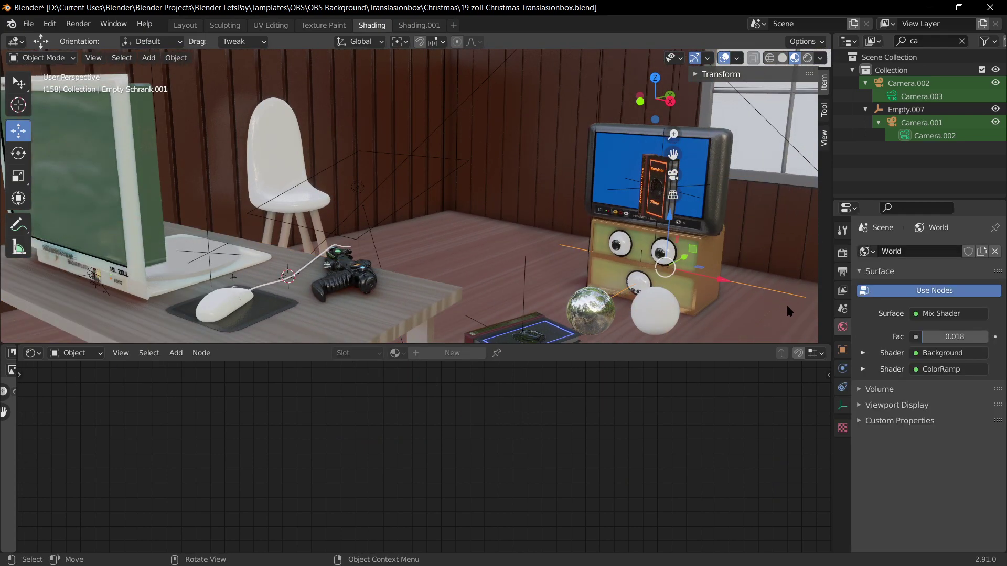
{"action": "middle_click_drag", "start_coordinate": [739, 181], "coordinate": [508, 176]}
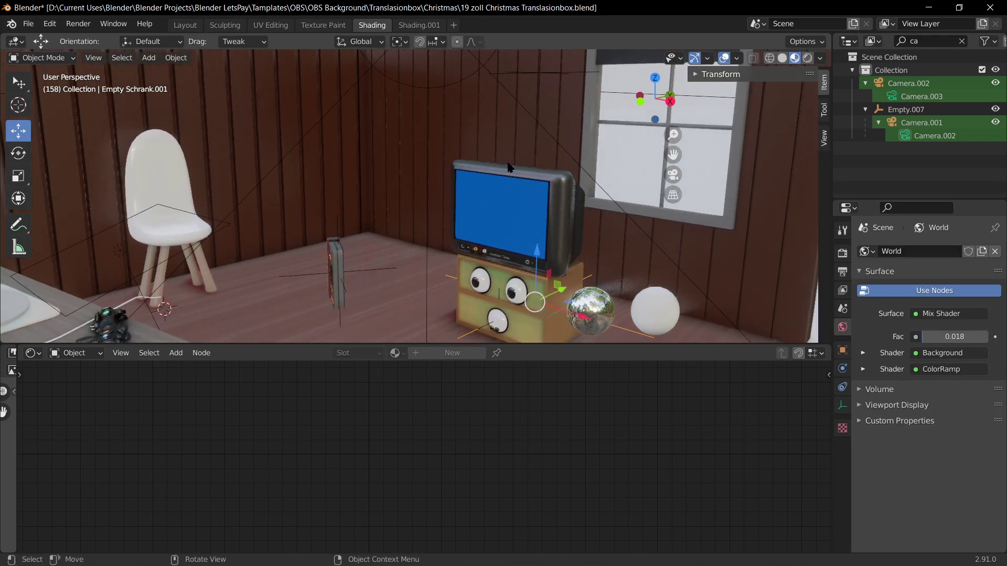
{"action": "left_click", "coordinate": [548, 74]}
{"action": "key", "text": "s"}
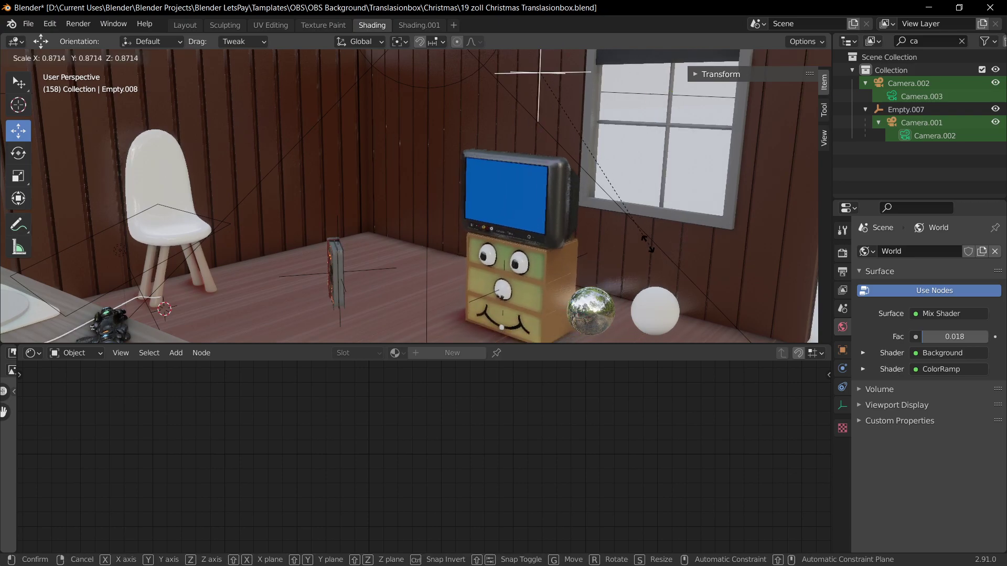
{"action": "left_click", "coordinate": [638, 234]}
Step: Shift the television and cabinet empty about -0.023 m along the global X axis while looking through the camera
{"action": "key", "text": "KP_0"}
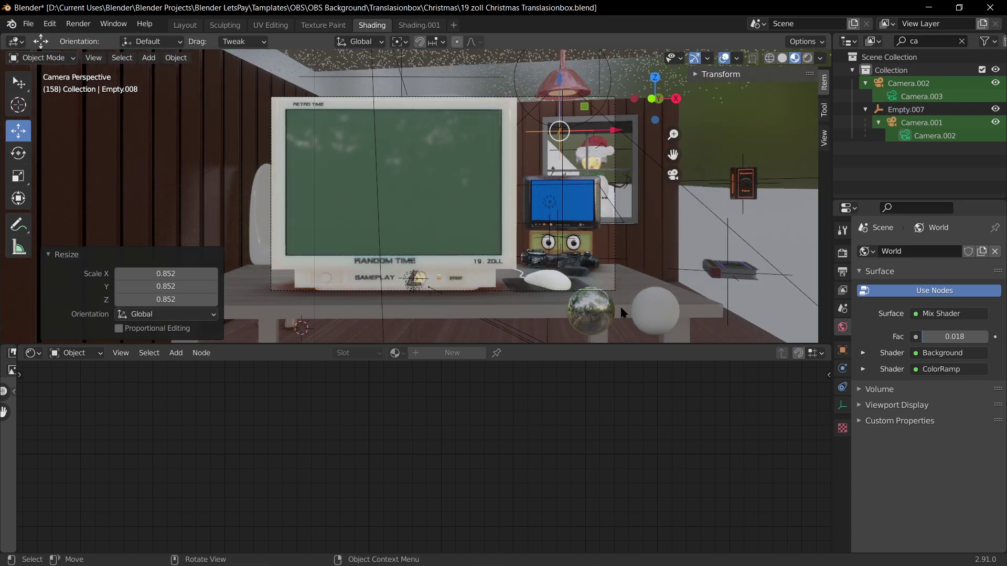
{"action": "key", "text": "g"}
{"action": "key", "text": "x"}
{"action": "left_click", "coordinate": [619, 314]}
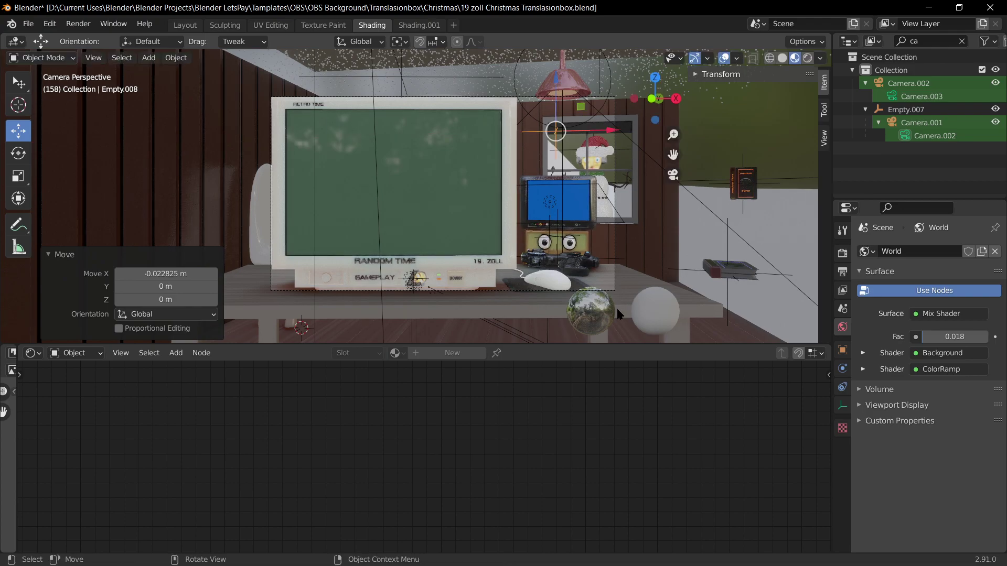
Step: Select the crossbars of the wall window and save the scene file
{"action": "middle_click_drag", "start_coordinate": [645, 202], "coordinate": [414, 259]}
{"action": "scroll", "coordinate": [368, 189], "scroll_direction": "up", "scroll_amount": 3}
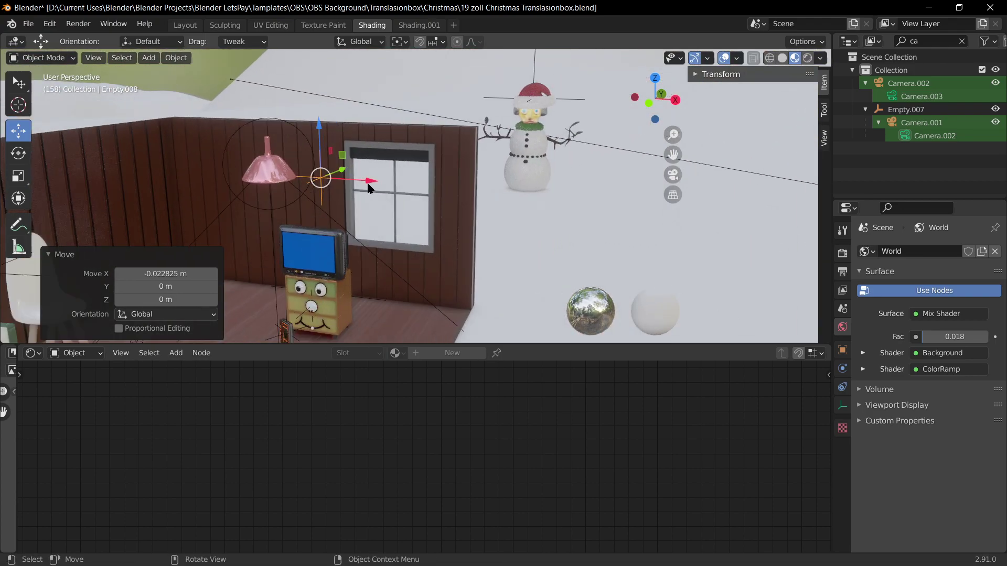
{"action": "left_click", "coordinate": [406, 193]}
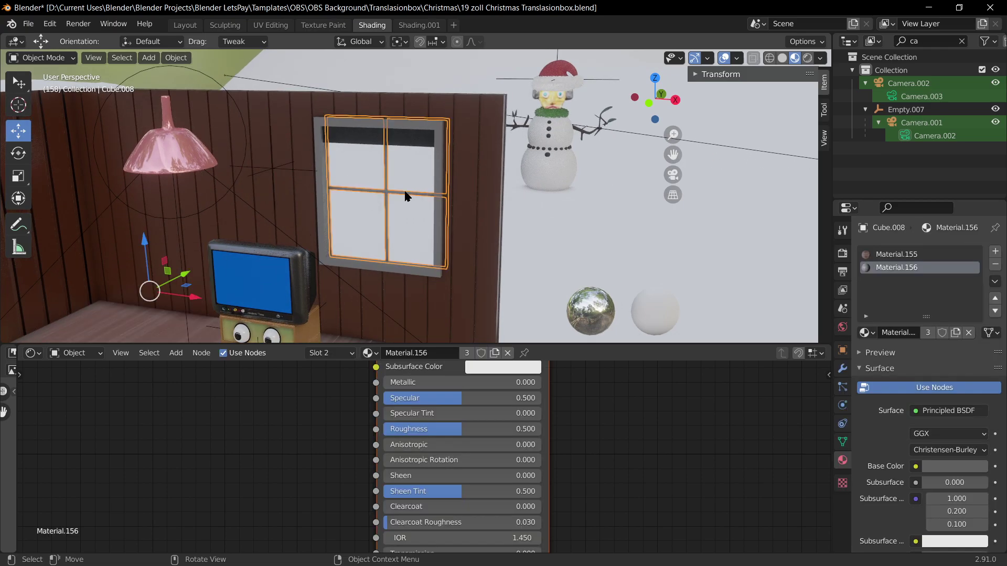
{"action": "key", "text": "ctrl+s"}
Step: Select the outer frame of the window and view it from inside the room
{"action": "left_click", "coordinate": [412, 273]}
{"action": "middle_click_drag", "start_coordinate": [395, 254], "coordinate": [556, 176]}
{"action": "left_click", "coordinate": [545, 197]}
{"action": "left_click", "coordinate": [531, 265]}
{"action": "left_click", "coordinate": [532, 265]}
{"action": "left_click", "coordinate": [531, 264]}
{"action": "key", "text": "x"}
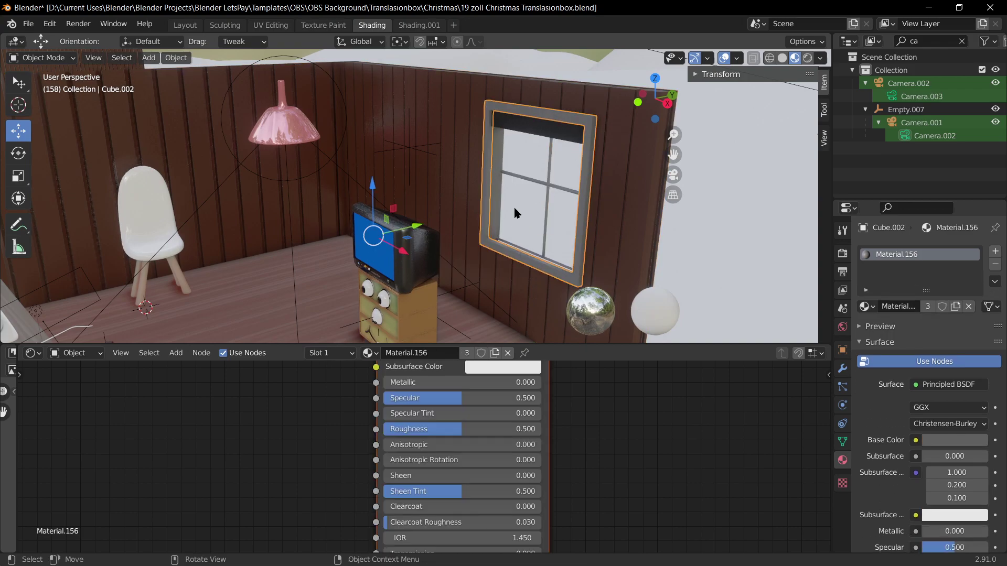
Step: Open the wall around the window in Edit Mode with Material.156 active, and show the camera view in Rendered shading
{"action": "key", "text": "Tab"}
{"action": "key", "text": "Tab"}
{"action": "left_click", "coordinate": [465, 206]}
{"action": "left_click", "coordinate": [450, 219]}
{"action": "left_click", "coordinate": [450, 220]}
{"action": "key", "text": "Tab"}
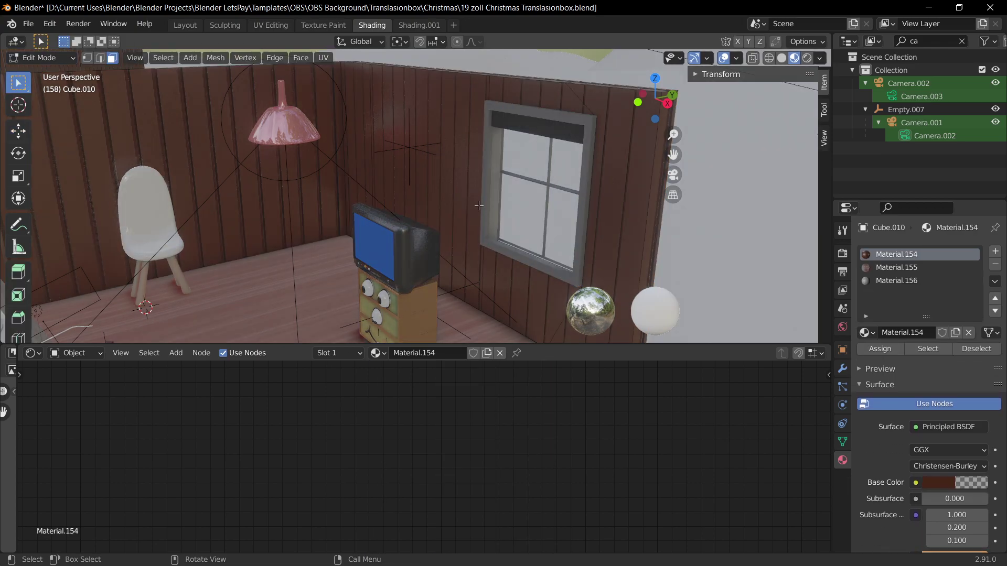
{"action": "left_click", "coordinate": [896, 281]}
{"action": "key", "text": "KP_0"}
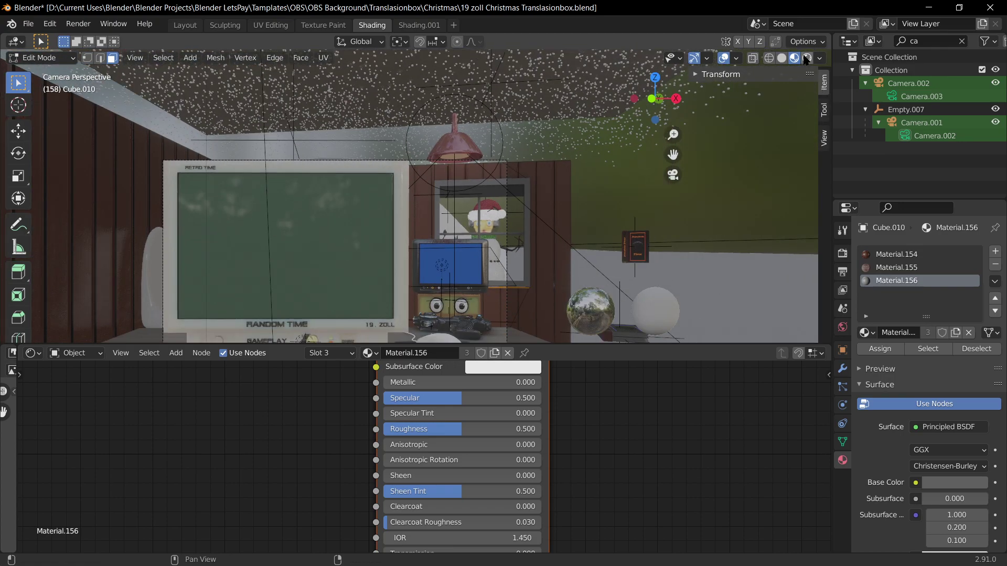
{"action": "left_click", "coordinate": [806, 57]}
{"action": "key", "text": "s"}
{"action": "right_click", "coordinate": [611, 268]}
{"action": "key", "text": "s"}
{"action": "left_click", "coordinate": [567, 248]}
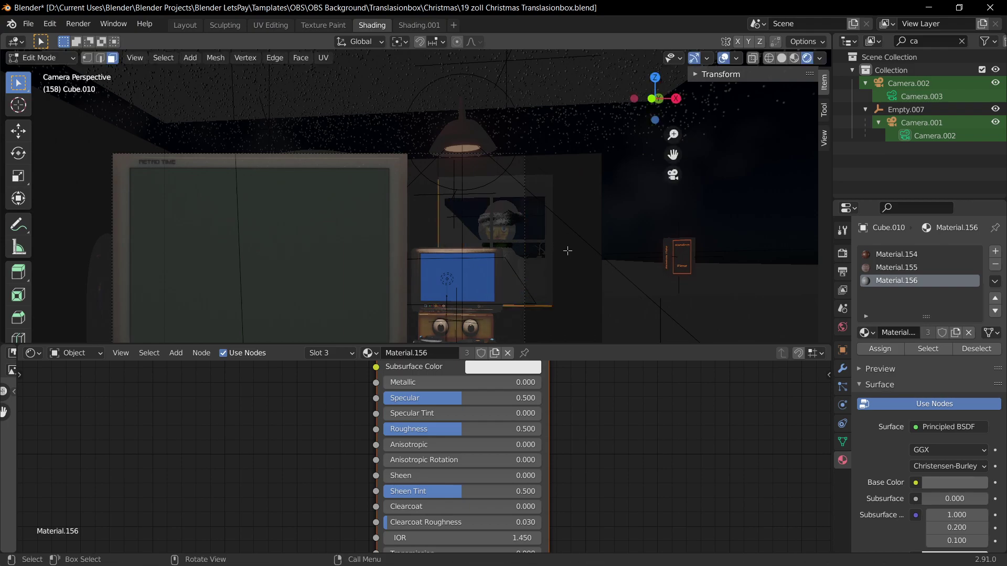
{"action": "key", "text": "g"}
{"action": "key", "text": "x"}
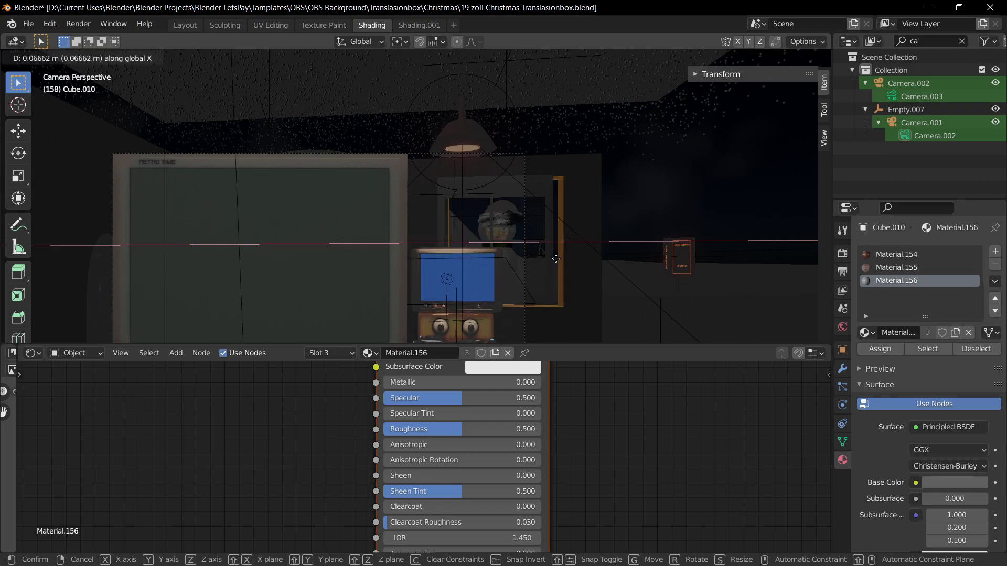
{"action": "right_click", "coordinate": [542, 257]}
Step: Try to narrow the window opening in the wall by scaling its selected faces to 0.614 along the X axis
{"action": "key", "text": "s"}
{"action": "key", "text": "x"}
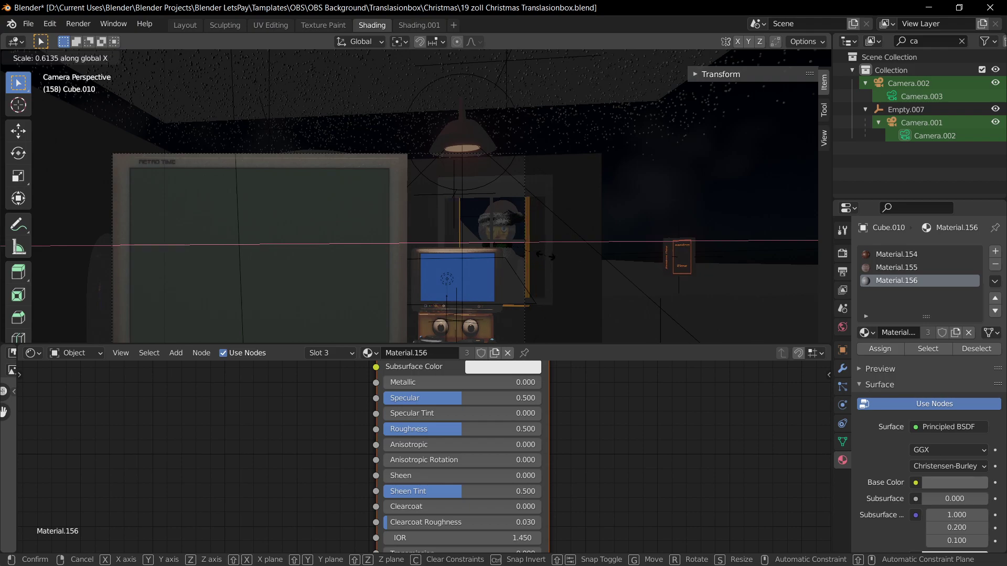
{"action": "left_click", "coordinate": [545, 256]}
{"action": "key", "text": "g"}
{"action": "key", "text": "x"}
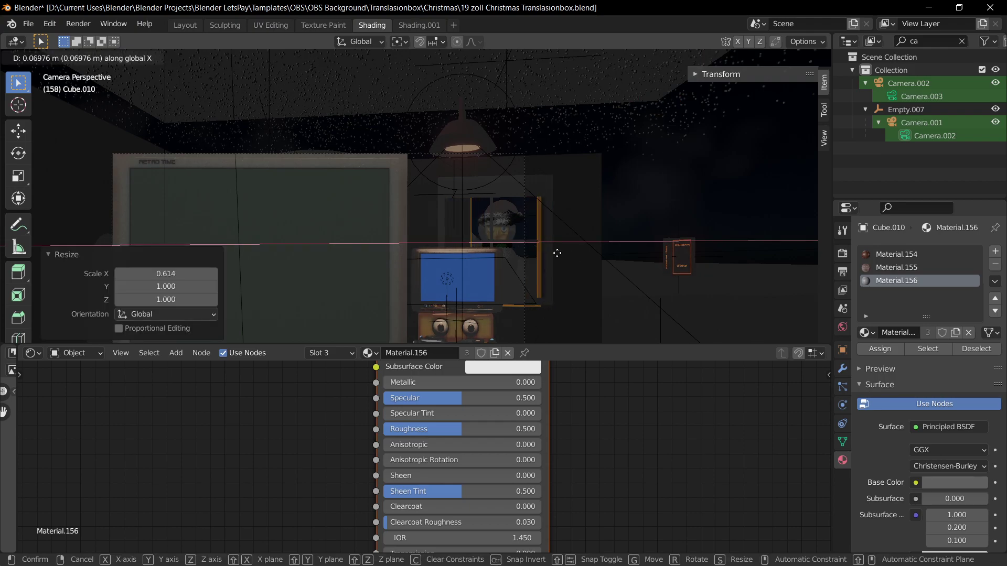
{"action": "right_click", "coordinate": [557, 253]}
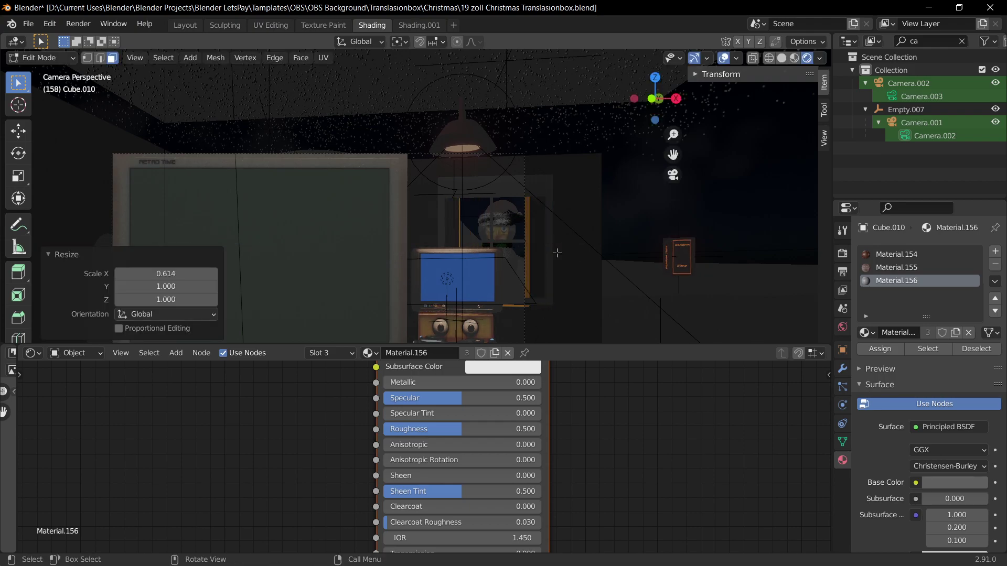
{"action": "key", "text": "Tab"}
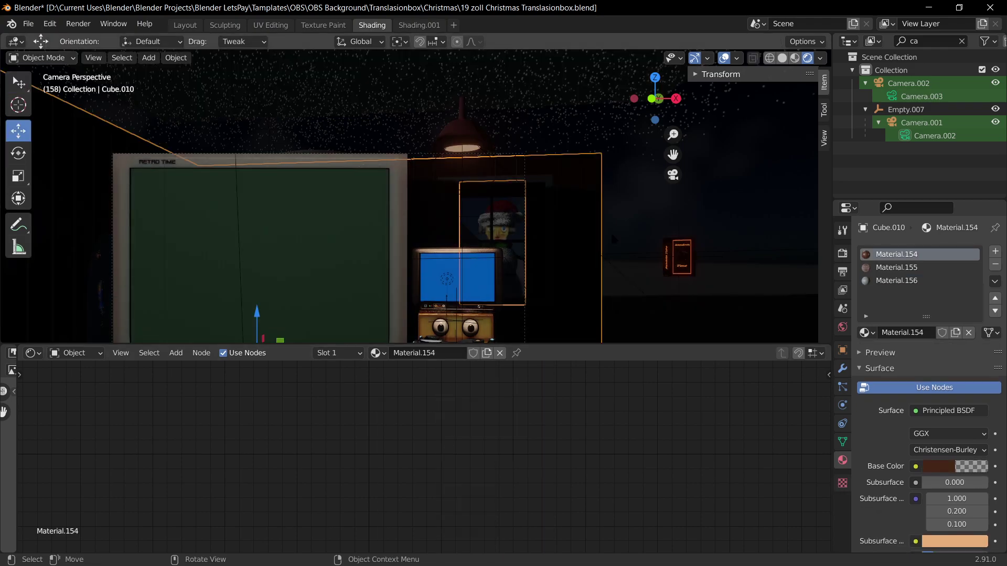
{"action": "key", "text": "Tab"}
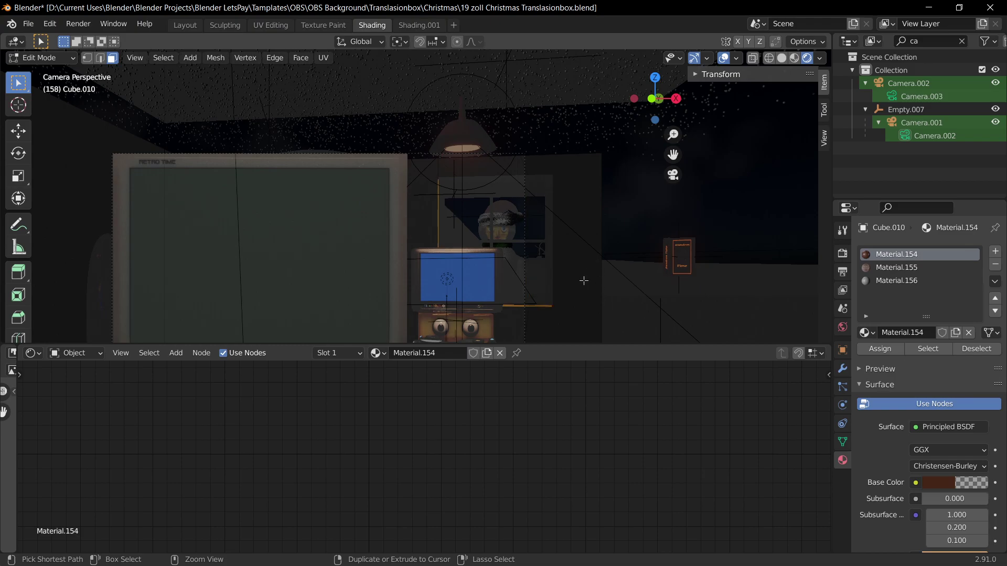
Step: Switch to the Layout workspace and show the camera view in Rendered shading, framed on the monitor, television and window
{"action": "key", "text": "KP_0"}
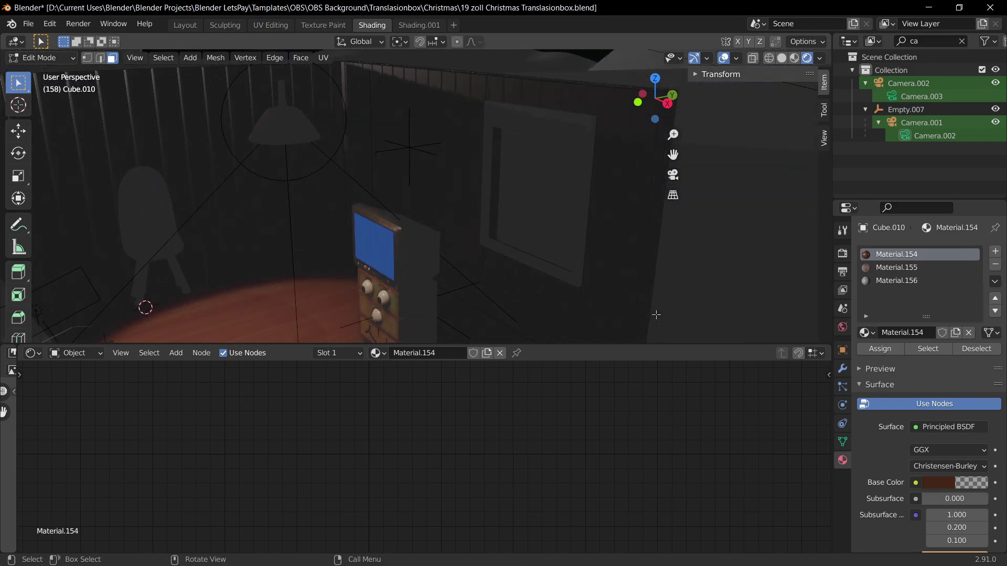
{"action": "key", "text": "KP_0"}
{"action": "middle_click_drag", "start_coordinate": [509, 232], "coordinate": [583, 152], "text": "shift"}
{"action": "scroll", "coordinate": [584, 152], "scroll_direction": "up", "scroll_amount": 2}
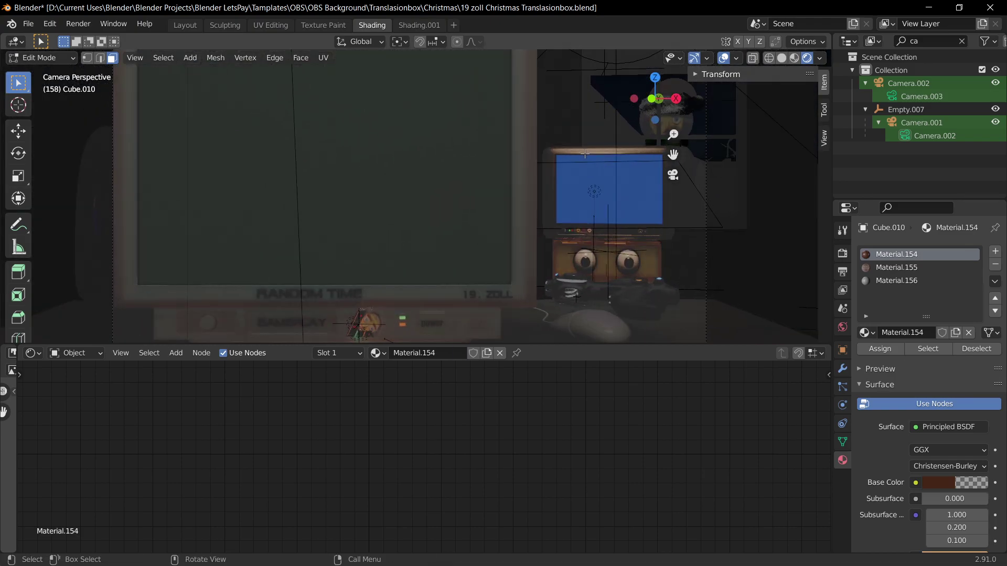
{"action": "left_click", "coordinate": [184, 25]}
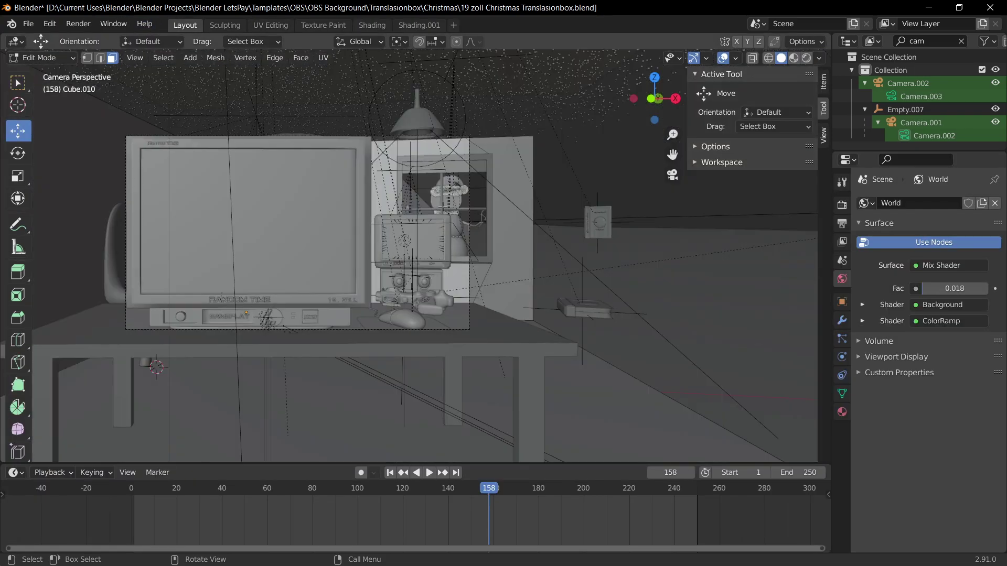
{"action": "left_click", "coordinate": [807, 59]}
{"action": "scroll", "coordinate": [489, 343], "scroll_direction": "up", "scroll_amount": 3}
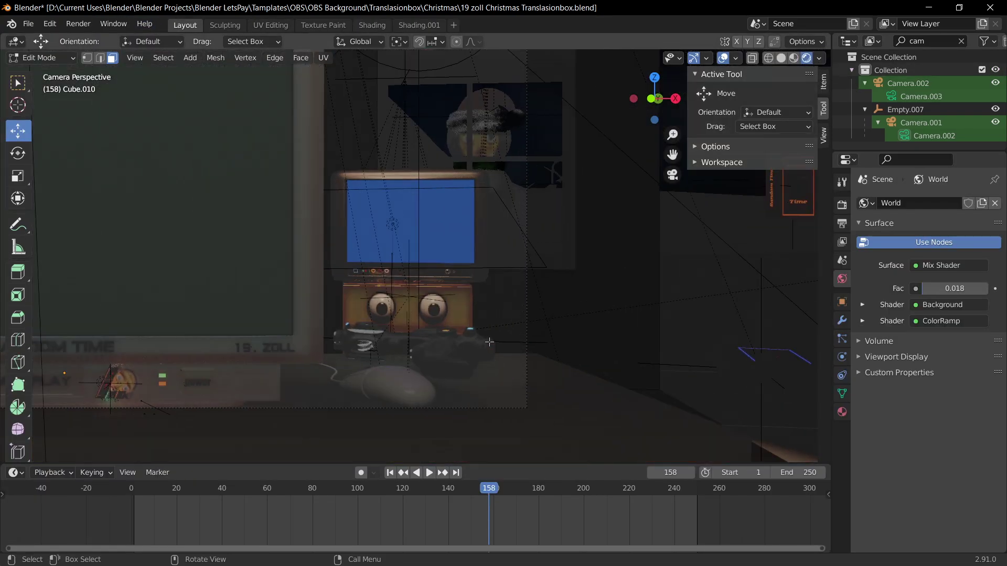
{"action": "middle_click_drag", "start_coordinate": [532, 330], "coordinate": [712, 392], "text": "shift"}
{"action": "scroll", "coordinate": [612, 282], "scroll_direction": "down", "scroll_amount": 1}
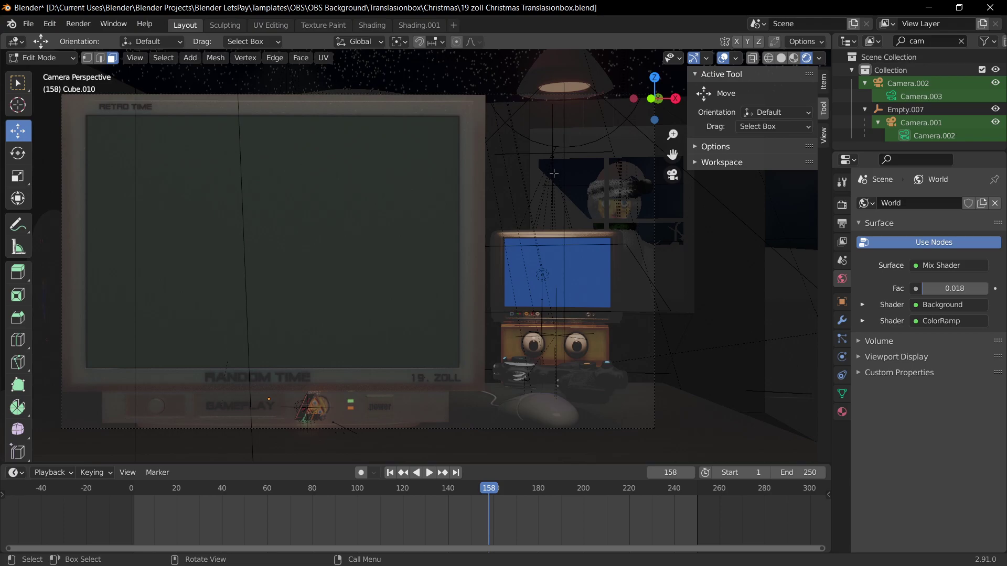
Step: Activate the Select Box tool while the wall is in Edit Mode
{"action": "key", "text": "Tab"}
{"action": "key", "text": "Tab"}
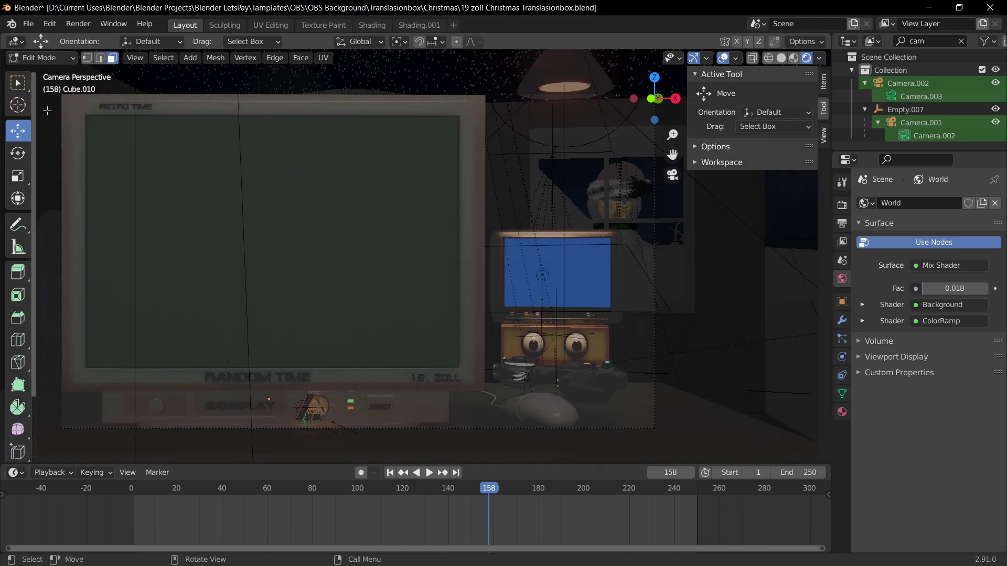
{"action": "left_click", "coordinate": [17, 82]}
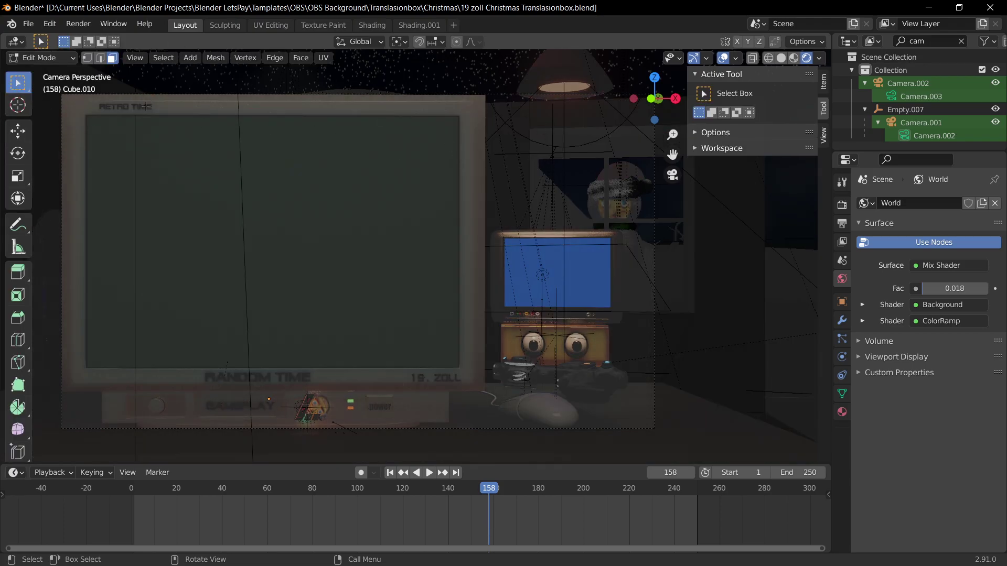
Step: Leave Edit Mode, select the television cabinet's parent empty, and rotate it -14.6° about the global Z axis
{"action": "left_click", "coordinate": [525, 154]}
{"action": "key", "text": "Tab"}
{"action": "left_click", "coordinate": [571, 179]}
{"action": "key", "text": "g"}
{"action": "key", "text": "y"}
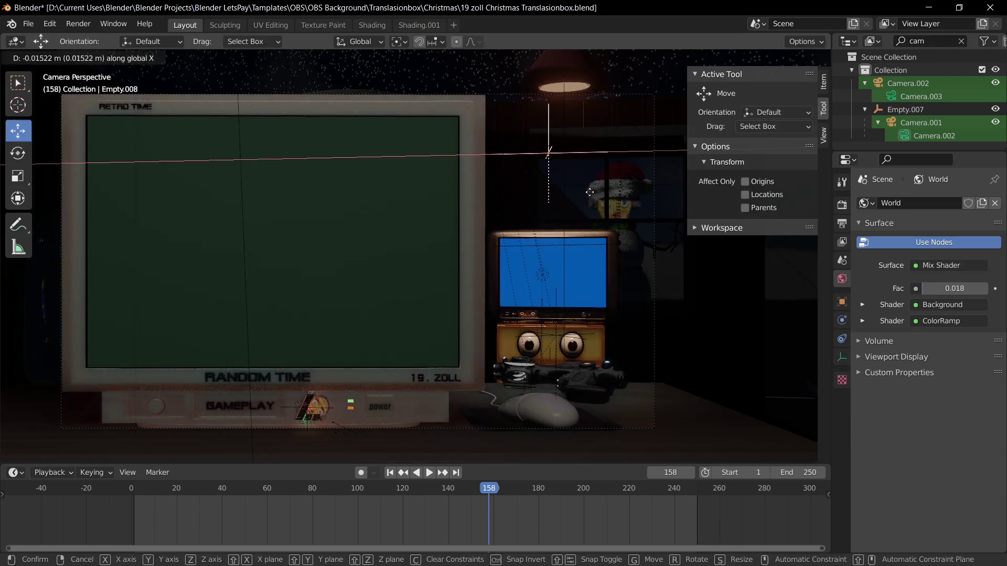
{"action": "key", "text": "Escape"}
{"action": "key", "text": "r"}
{"action": "key", "text": "z"}
{"action": "key", "text": "Return"}
Step: Try to move the television cabinet about 0.143 m along X and turn it further about Z, undoing the move
{"action": "key", "text": "g"}
{"action": "key", "text": "x"}
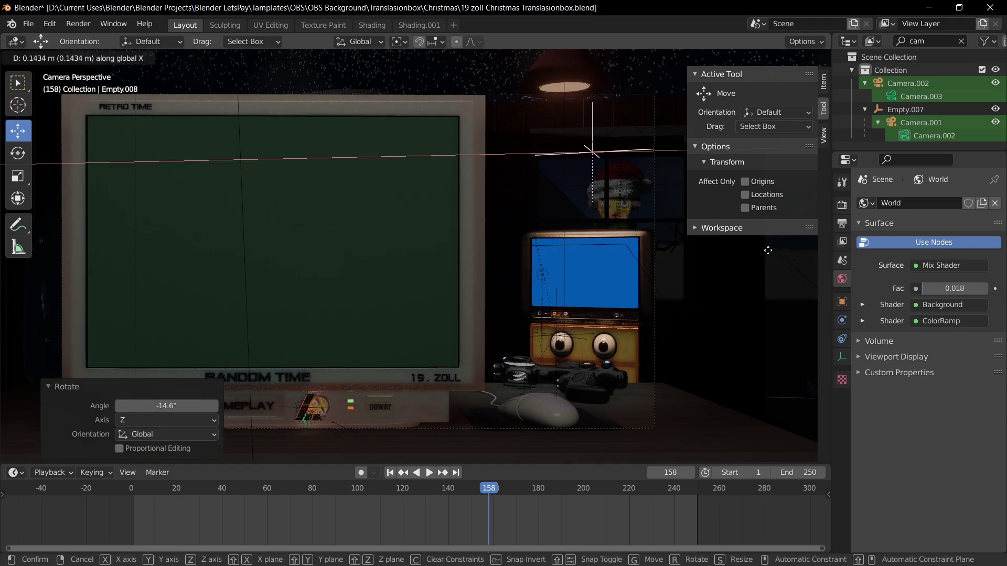
{"action": "key", "text": "Return"}
{"action": "key", "text": "r"}
{"action": "key", "text": "z"}
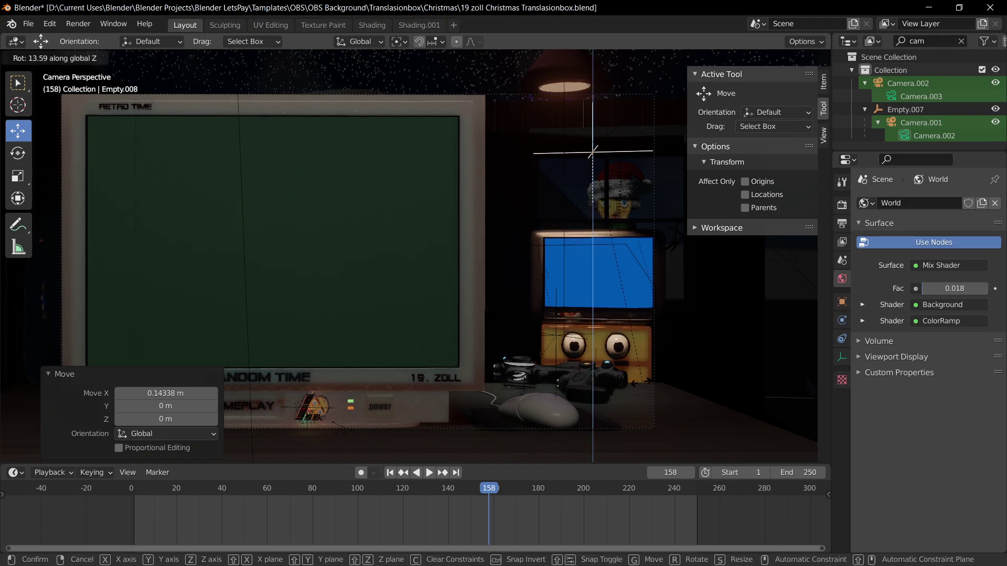
{"action": "key", "text": "Escape"}
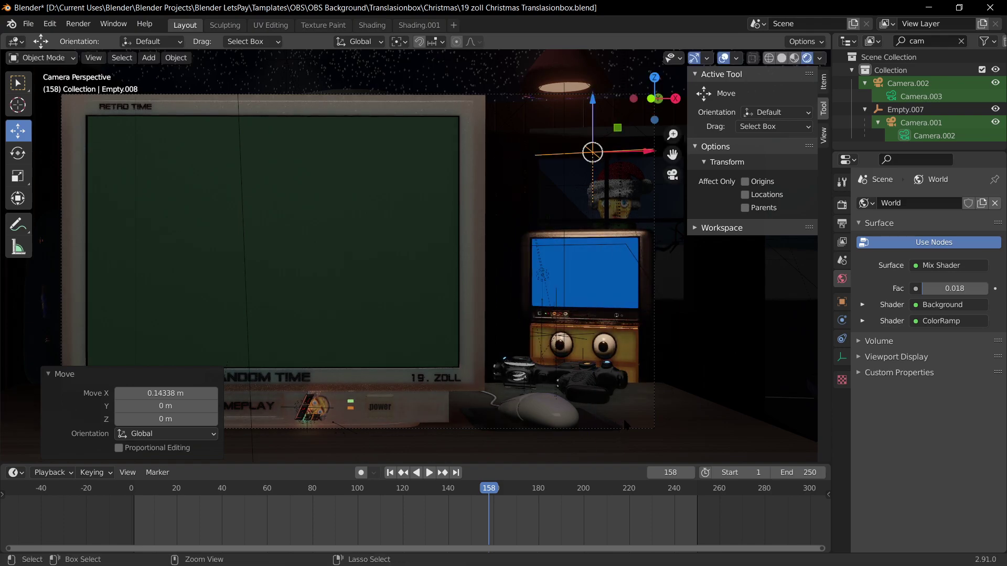
{"action": "key", "text": "ctrl+z"}
Step: Move the television cabinet's empty about 0.06 m along X, 0.306 m along Y, and -0.077 m along X
{"action": "key", "text": "g"}
{"action": "key", "text": "x"}
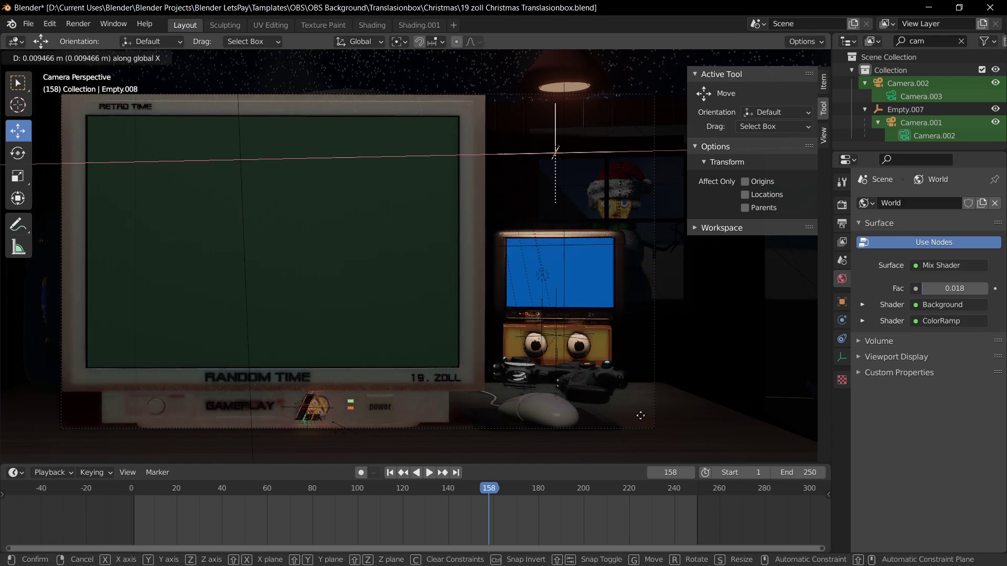
{"action": "left_click", "coordinate": [644, 414]}
{"action": "key", "text": "g"}
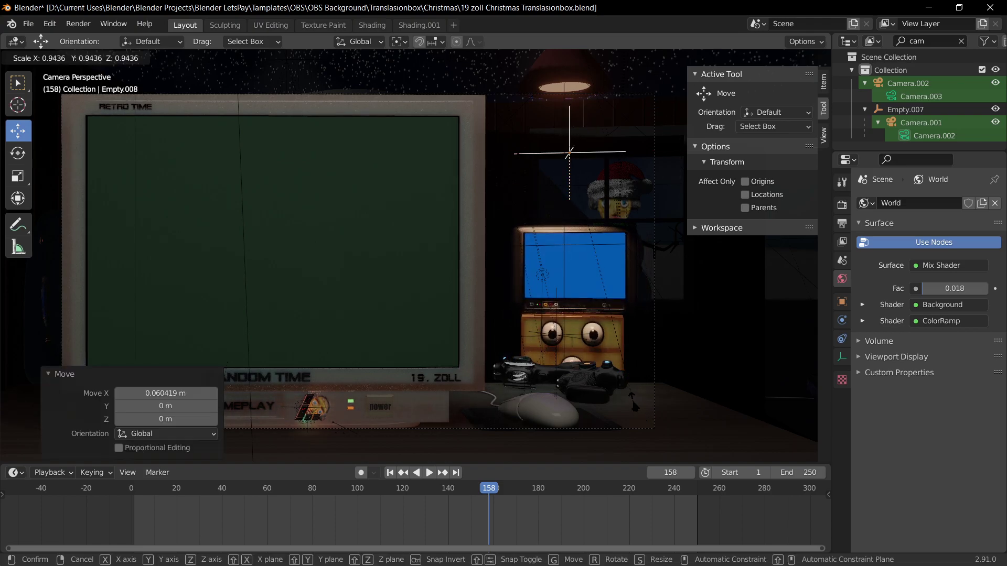
{"action": "key", "text": "y"}
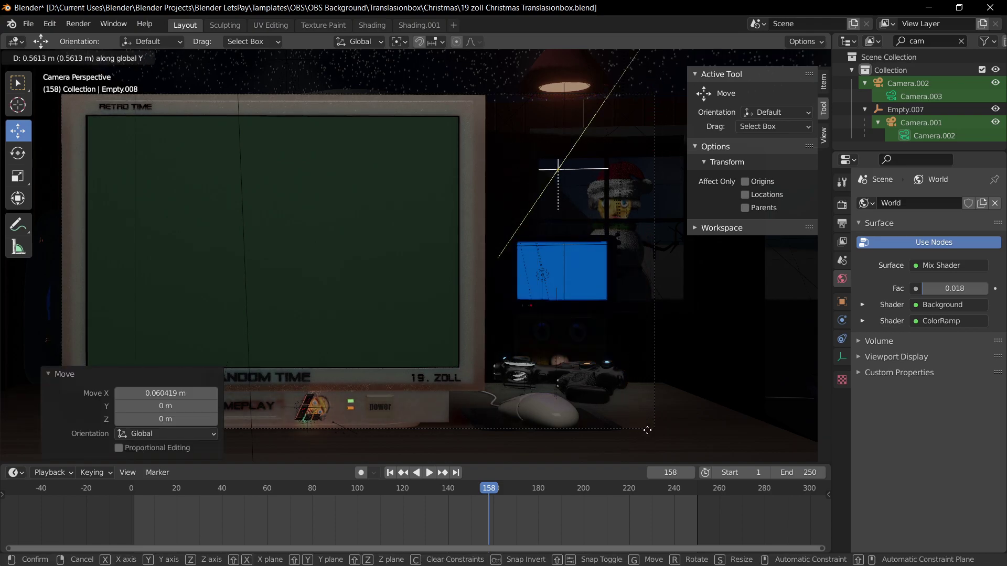
{"action": "left_click", "coordinate": [645, 423]}
{"action": "key", "text": "g"}
{"action": "key", "text": "x"}
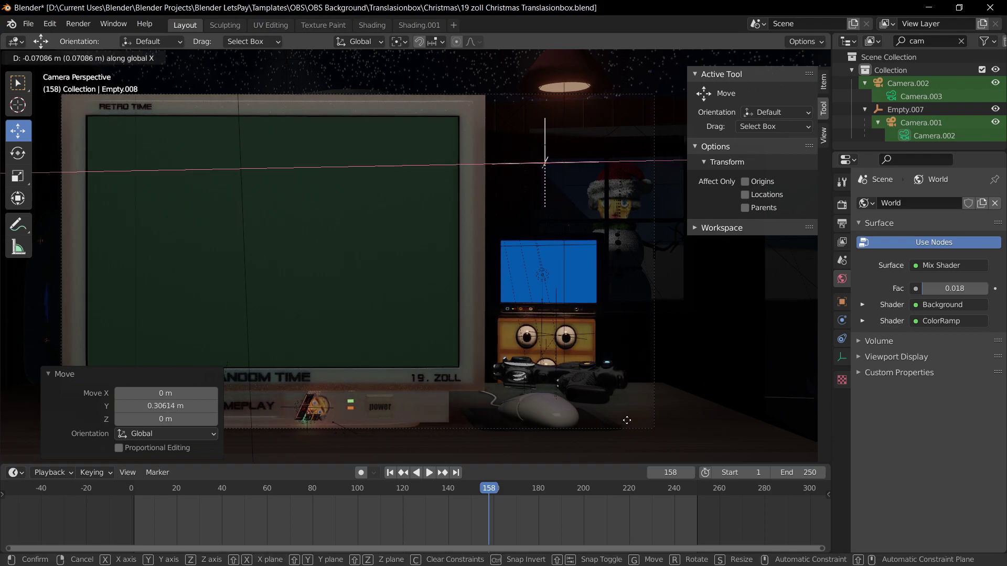
{"action": "left_click", "coordinate": [622, 419]}
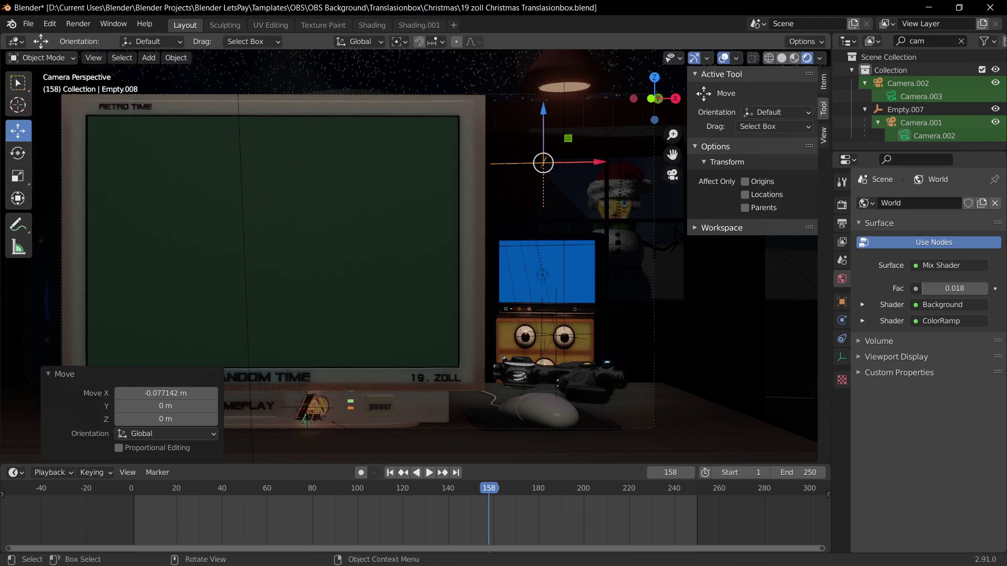
Step: Collapse the Active Tool and Options sections to uncover the snowman in the window, and frame the whole camera view
{"action": "scroll", "coordinate": [649, 374], "scroll_direction": "up", "scroll_amount": 2}
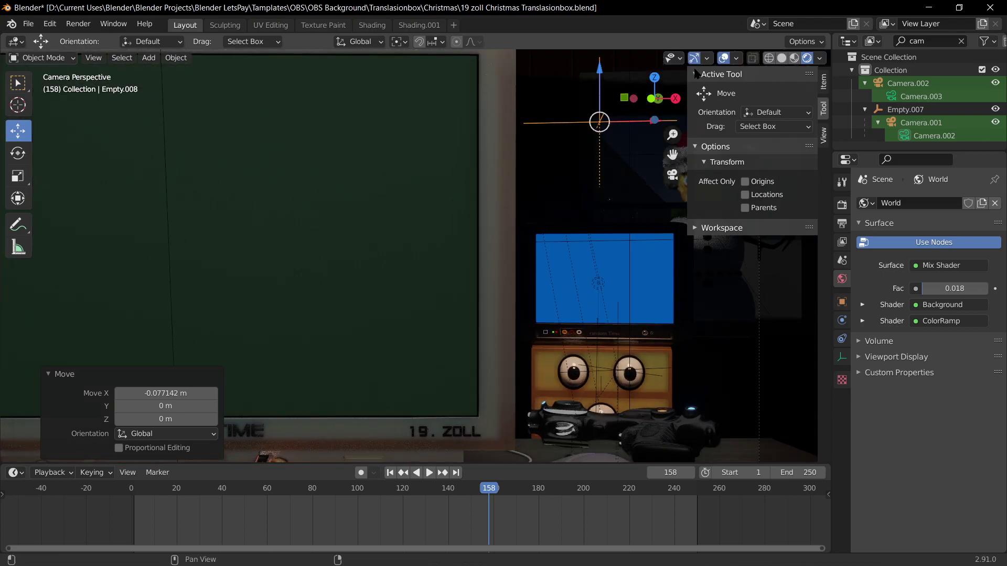
{"action": "left_click", "coordinate": [696, 74]}
{"action": "left_click", "coordinate": [693, 90]}
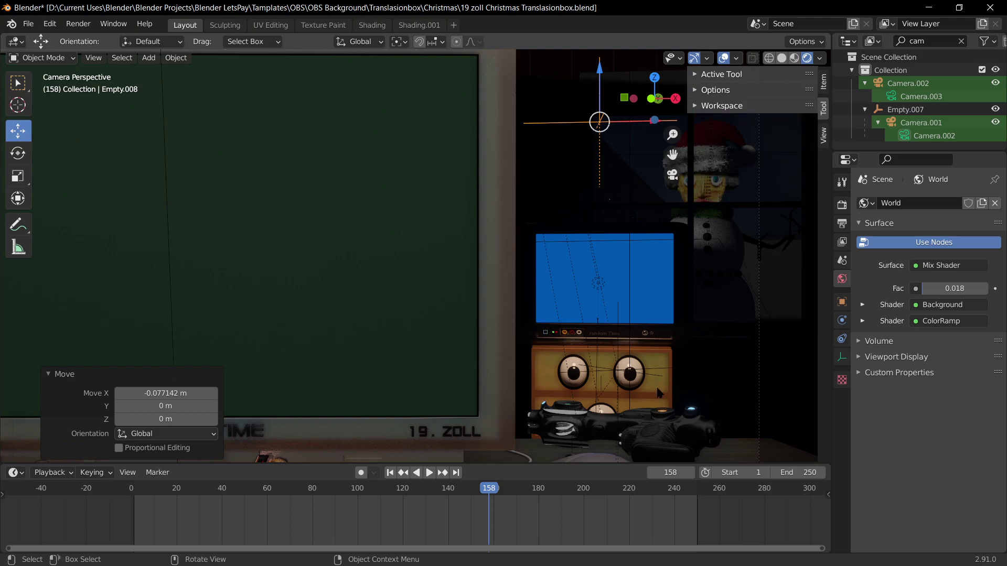
{"action": "scroll", "coordinate": [537, 318], "scroll_direction": "down", "scroll_amount": 1}
{"action": "middle_click_drag", "start_coordinate": [536, 319], "coordinate": [614, 336], "text": "shift"}
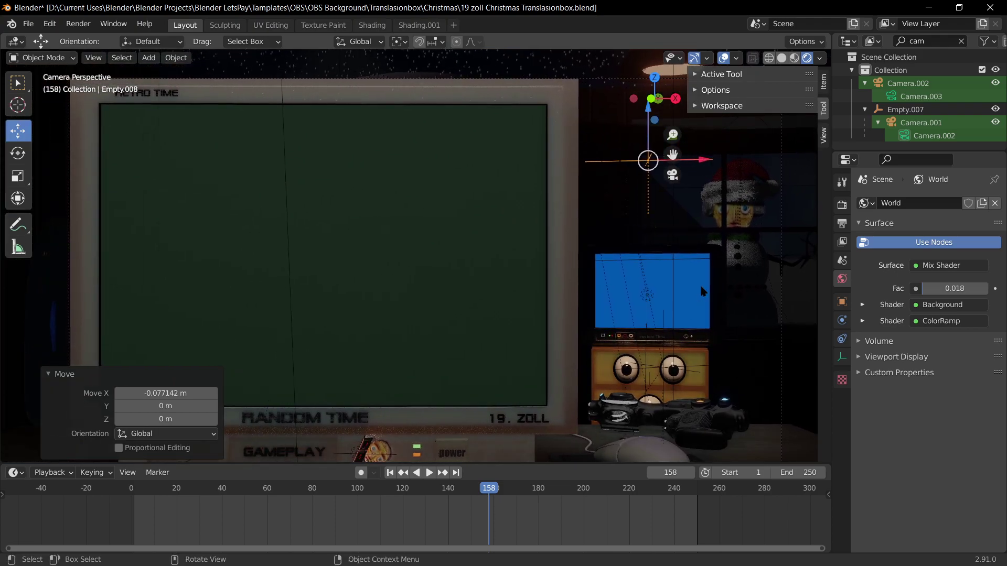
{"action": "scroll", "coordinate": [685, 298], "scroll_direction": "down", "scroll_amount": 2}
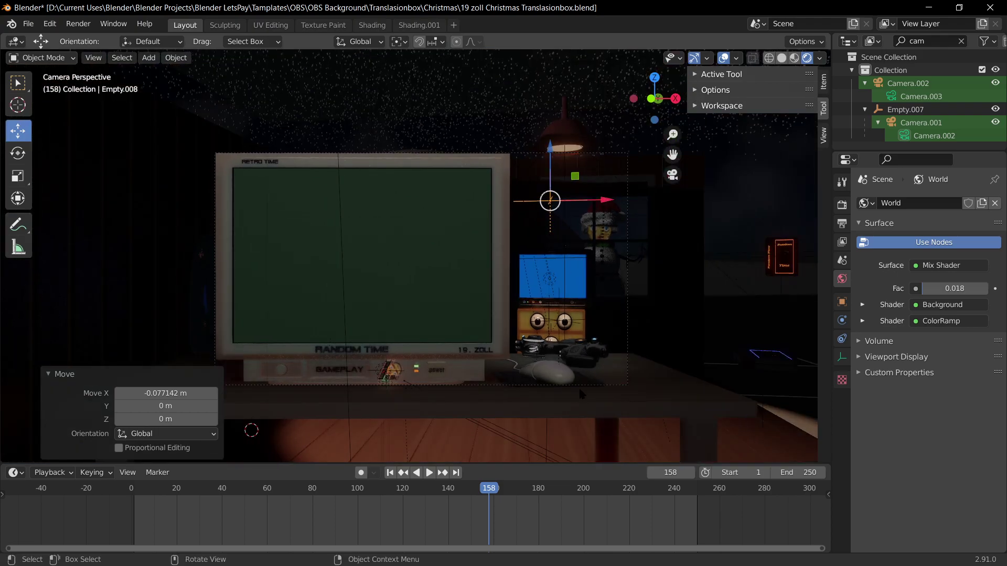
Step: Select Empty.007, the parent of Camera.001, and rotate it -3.53° about the global Z axis while looking through the camera
{"action": "left_click", "coordinate": [397, 149]}
{"action": "key", "text": "KP_0"}
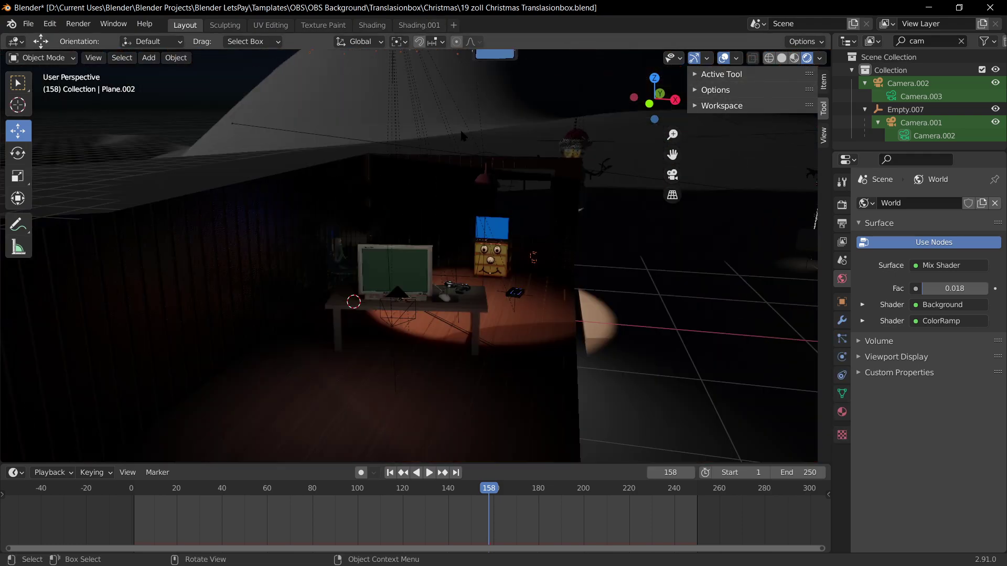
{"action": "scroll", "coordinate": [407, 147], "scroll_direction": "down", "scroll_amount": 3}
{"action": "middle_click_drag", "start_coordinate": [408, 148], "coordinate": [409, 91]}
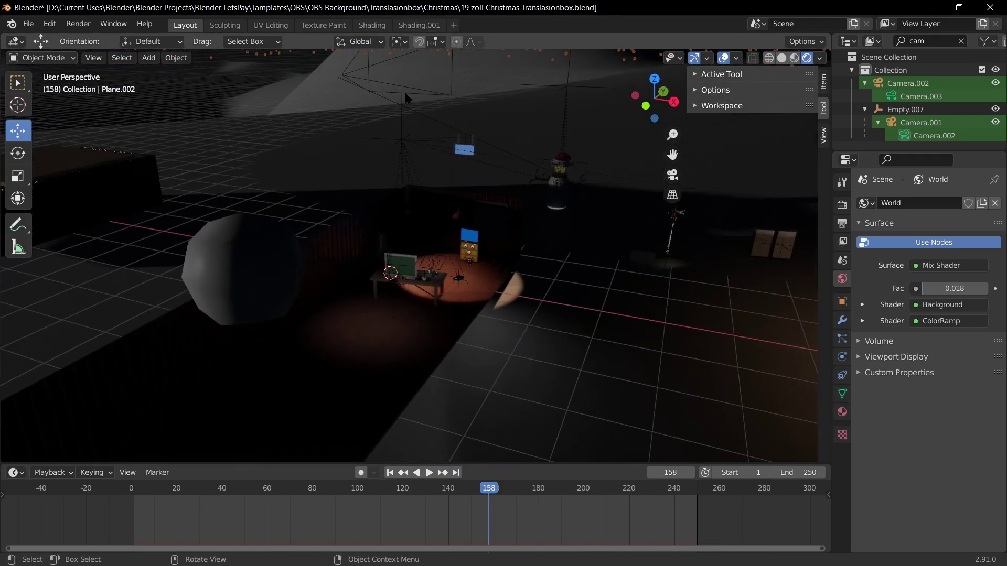
{"action": "left_click", "coordinate": [399, 135]}
{"action": "key", "text": "KP_0"}
{"action": "key", "text": "r"}
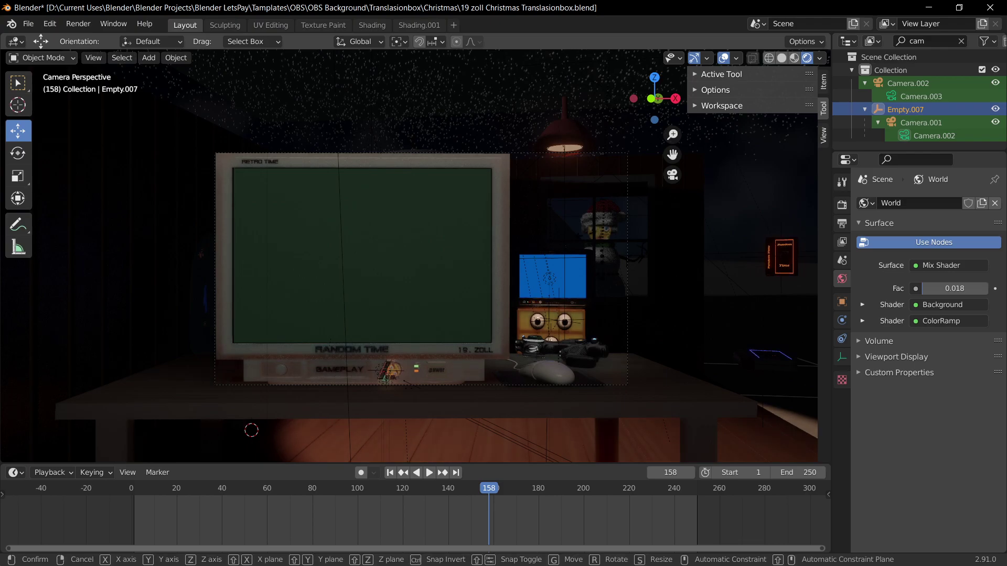
{"action": "key", "text": "z"}
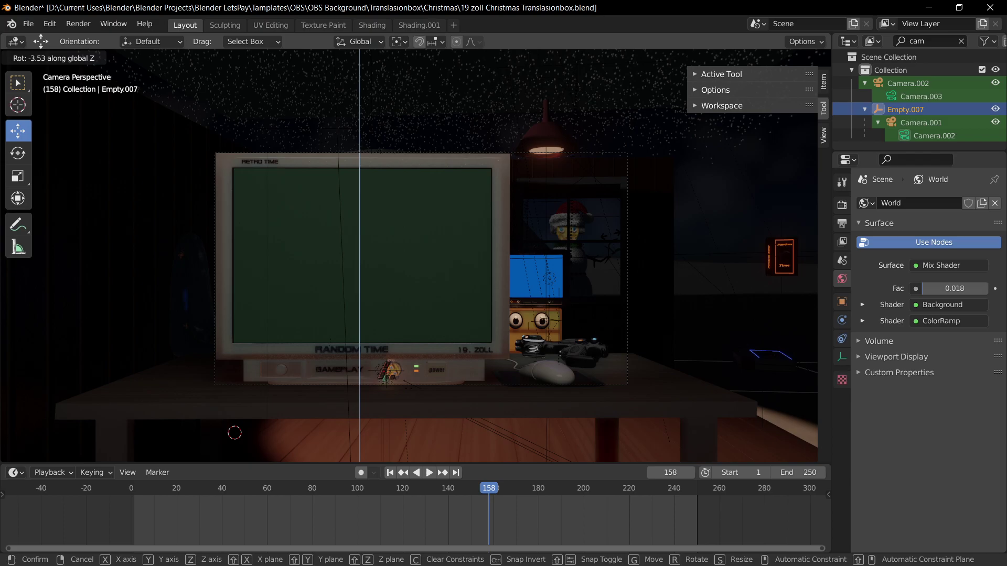
{"action": "left_click", "coordinate": [235, 433]}
{"action": "scroll", "coordinate": [621, 334], "scroll_direction": "up", "scroll_amount": 2}
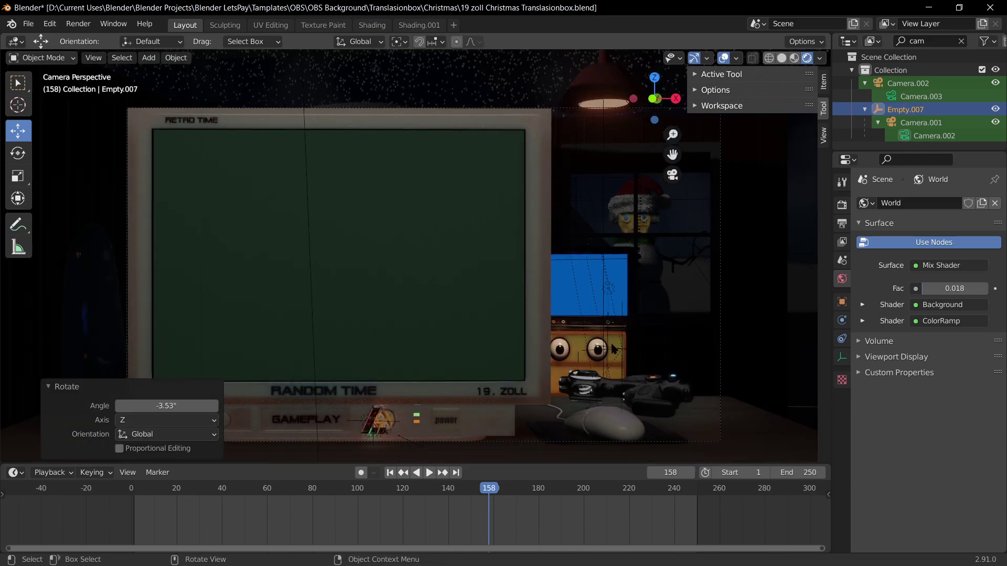
{"action": "key", "text": "g"}
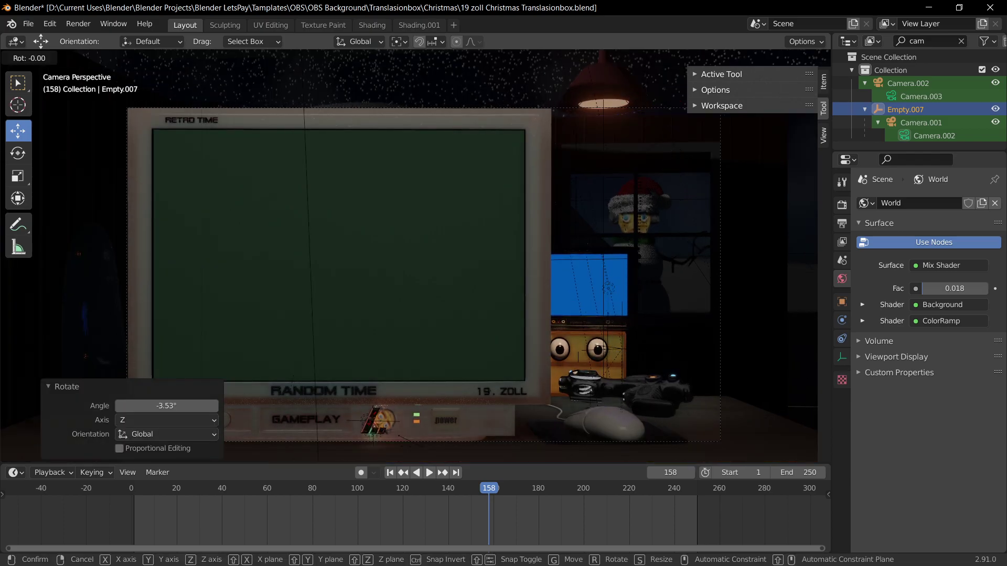
{"action": "key", "text": "y"}
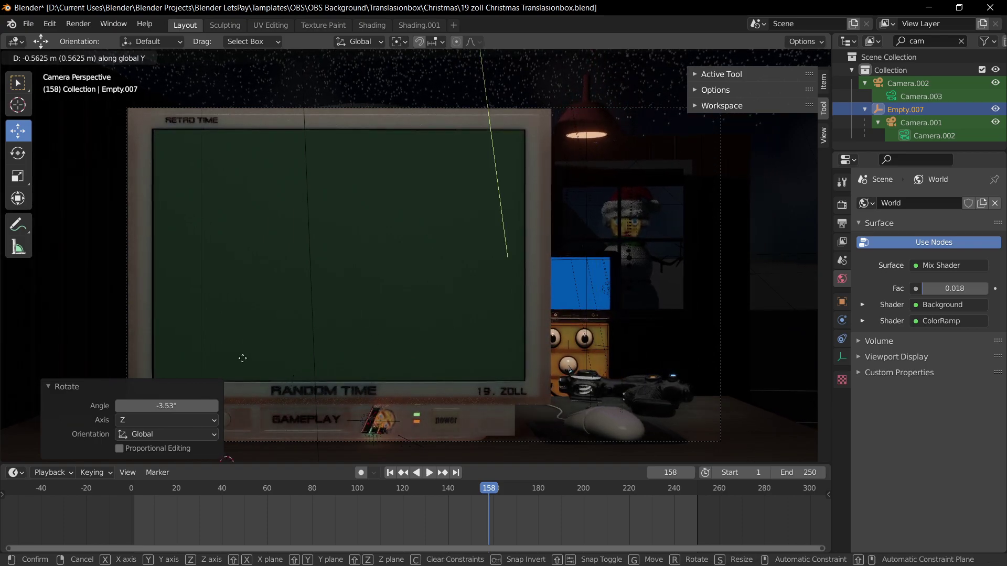
{"action": "right_click", "coordinate": [801, 285]}
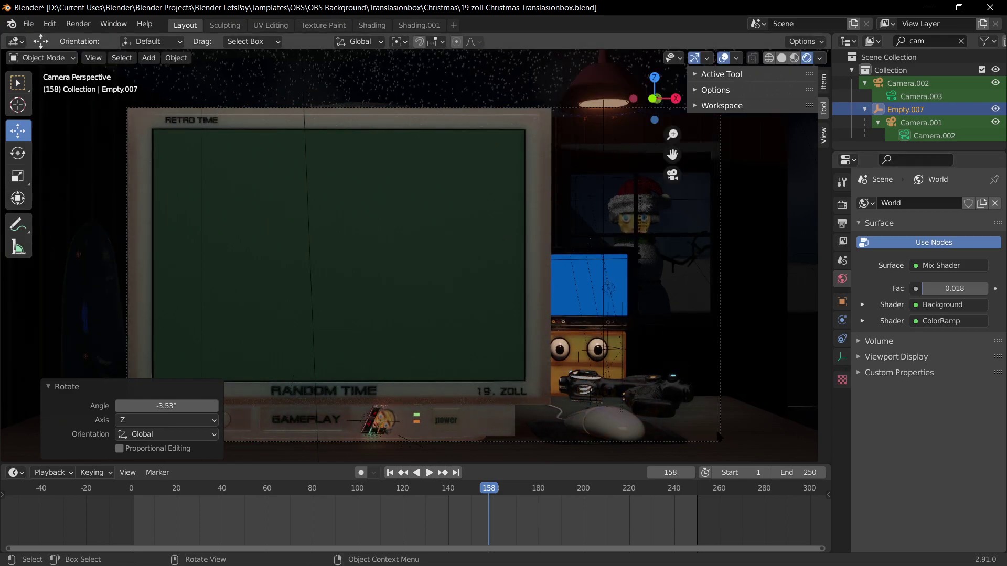
Step: Move Empty.007 about -2.053 m along the Y axis and rotate it 5.42° about the Z axis
{"action": "key", "text": "g"}
{"action": "key", "text": "y"}
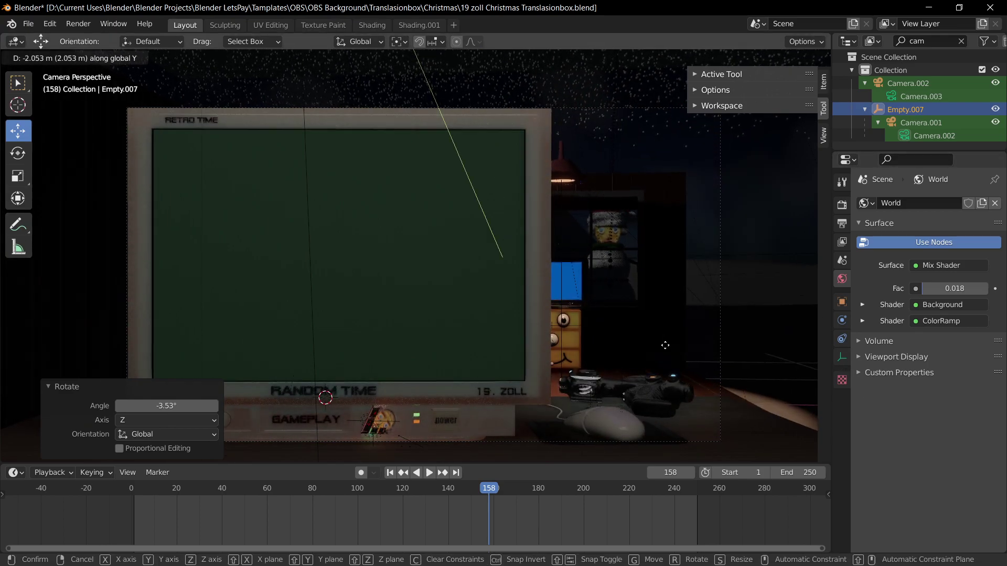
{"action": "left_click", "coordinate": [664, 345]}
{"action": "key", "text": "r"}
{"action": "key", "text": "z"}
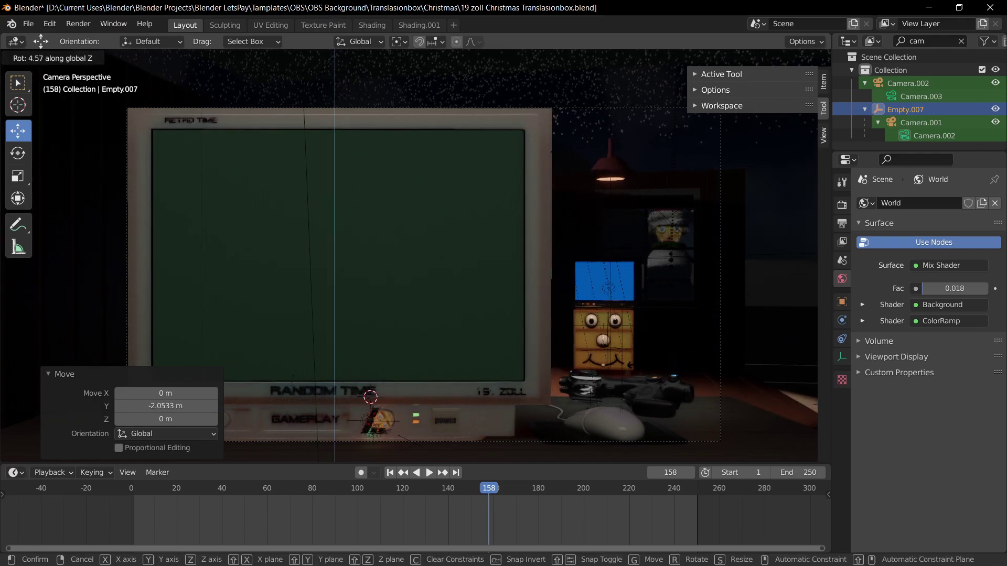
{"action": "left_click", "coordinate": [629, 363]}
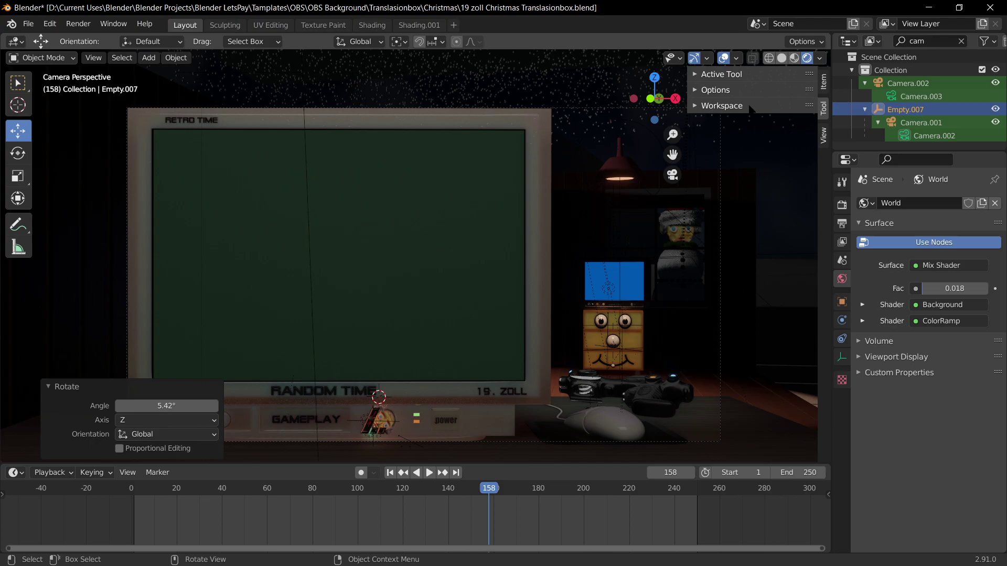
Step: Switch the viewport to Material Preview shading and try to move the drawer cabinet's empty along the Y axis
{"action": "left_click", "coordinate": [794, 58]}
{"action": "left_click", "coordinate": [671, 337]}
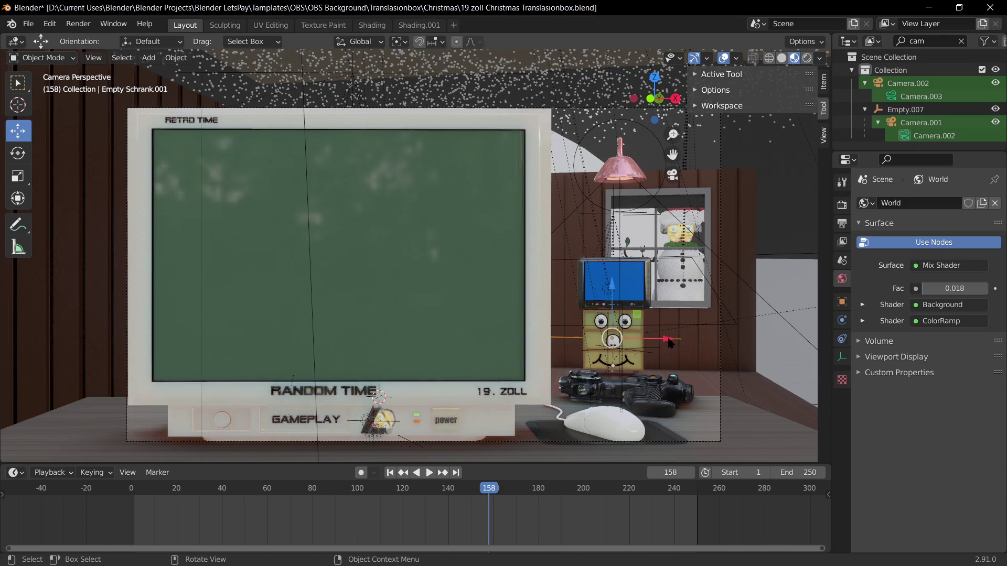
{"action": "key", "text": "g"}
{"action": "key", "text": "y"}
{"action": "right_click", "coordinate": [654, 336]}
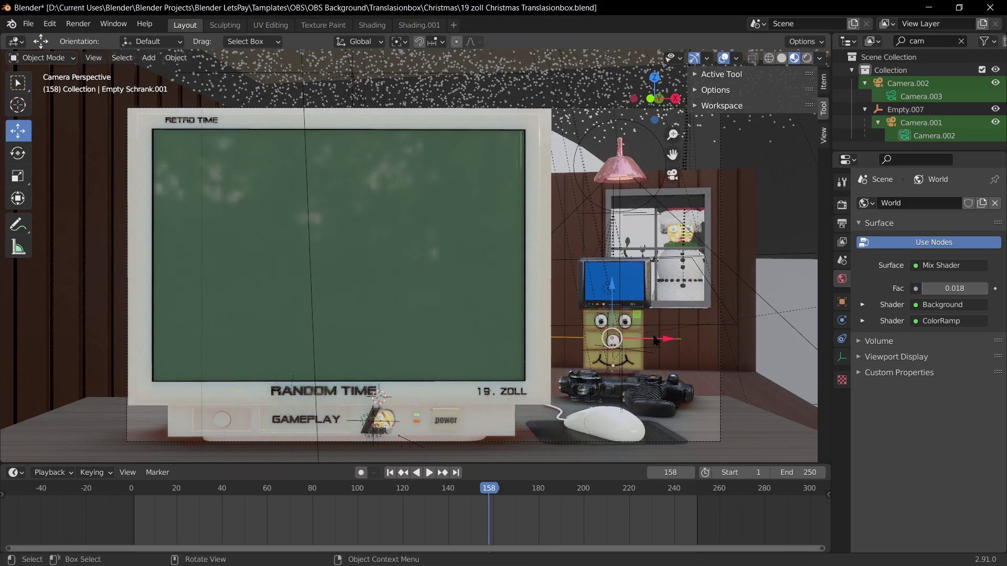
Step: Move the television cabinet's parent Empty.008 about -0.1 m along X and scale it by 1.203
{"action": "left_click", "coordinate": [631, 218]}
{"action": "key", "text": "g"}
{"action": "key", "text": "x"}
{"action": "left_click", "coordinate": [596, 213]}
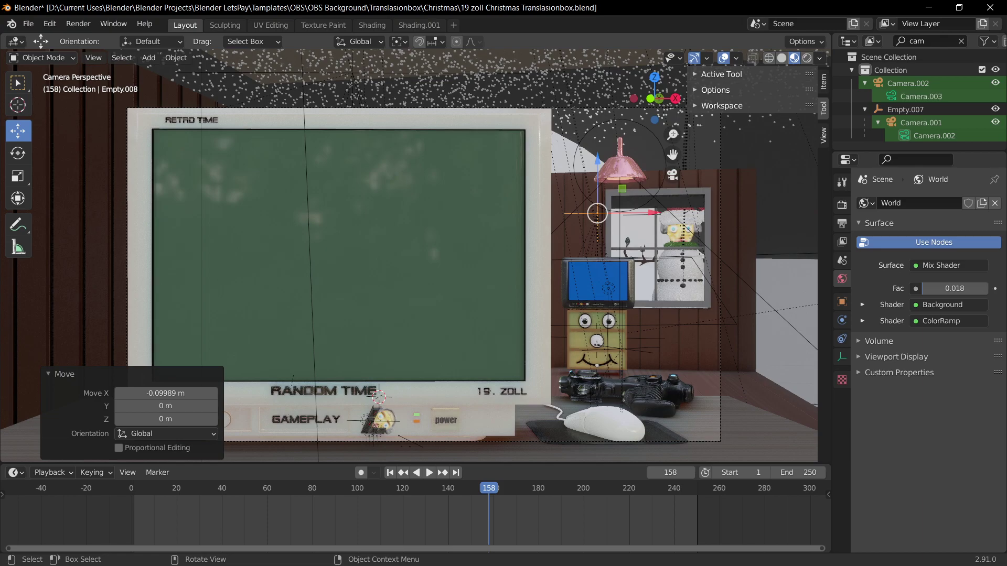
{"action": "key", "text": "s"}
{"action": "left_click", "coordinate": [643, 240]}
{"action": "right_click", "coordinate": [645, 242]}
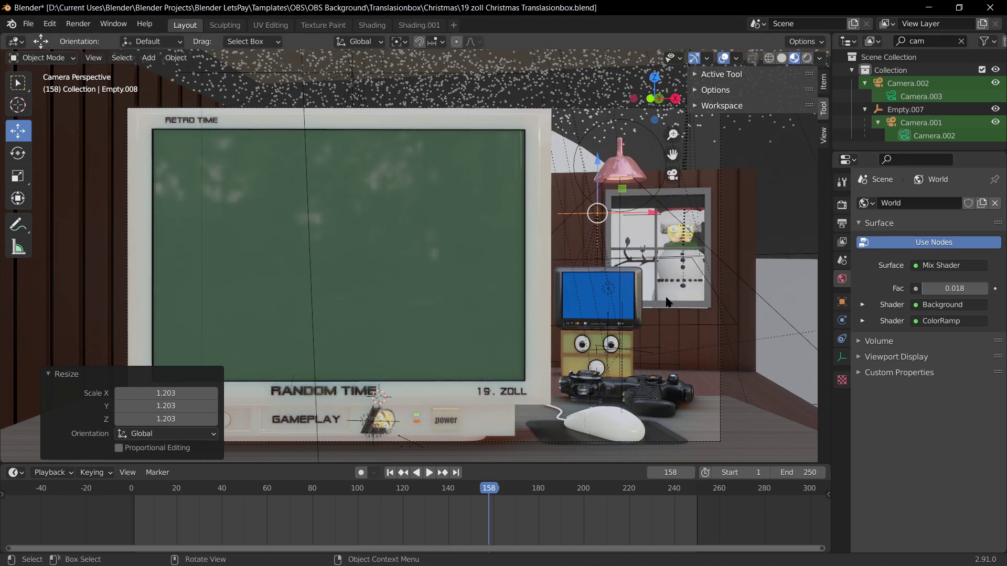
Step: Raise the television cabinet about 0.208 m along Z and move it -0.331 m along Y
{"action": "key", "text": "g"}
{"action": "key", "text": "z"}
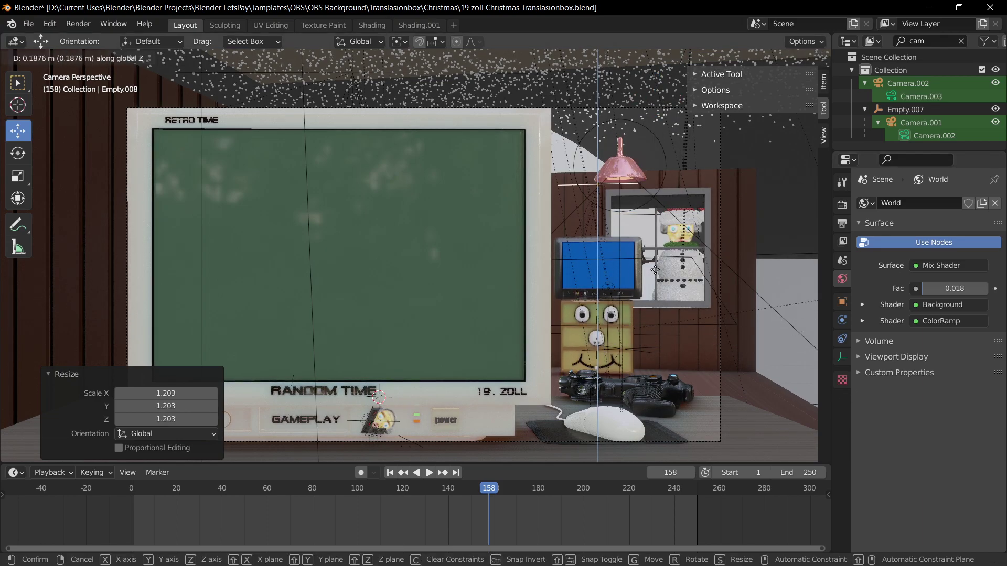
{"action": "left_click", "coordinate": [654, 264]}
{"action": "key", "text": "g"}
{"action": "key", "text": "y"}
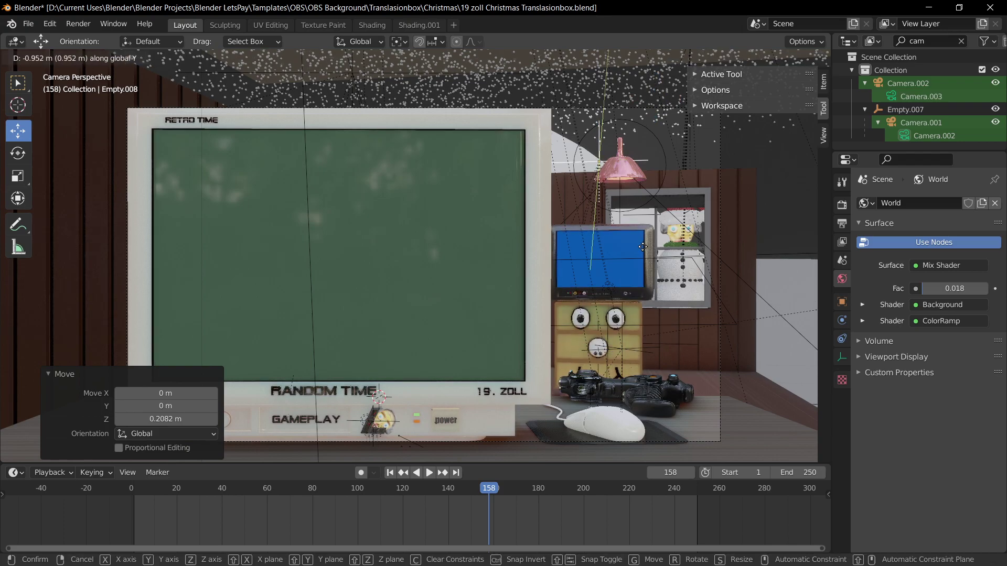
{"action": "left_click", "coordinate": [677, 309]}
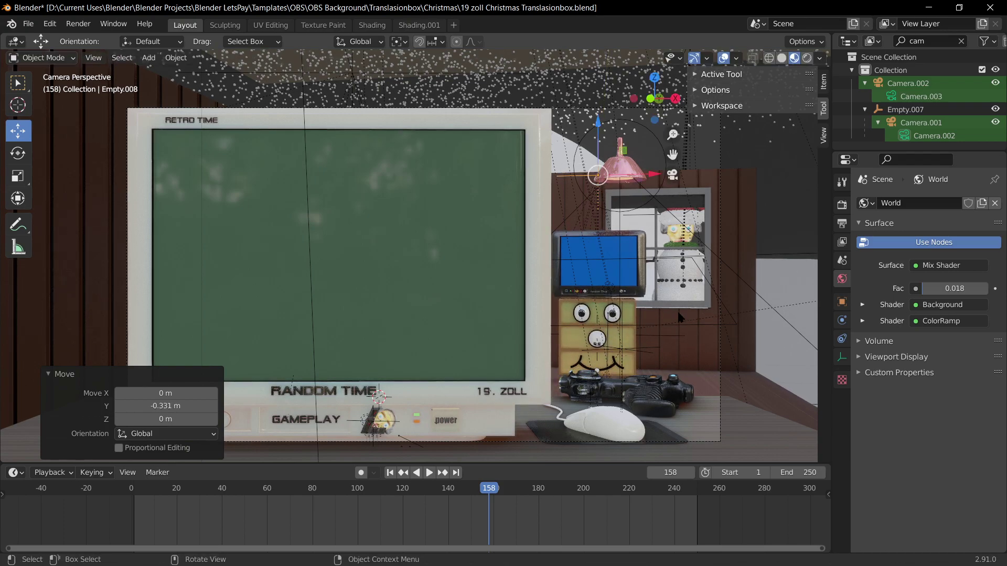
Step: Select the window frame, view the room from the side, and save the file as "19 zoll Christmas2 Translasionbox.blend"
{"action": "left_click", "coordinate": [656, 337]}
{"action": "left_click", "coordinate": [675, 300]}
{"action": "middle_click_drag", "start_coordinate": [675, 301], "coordinate": [391, 299]}
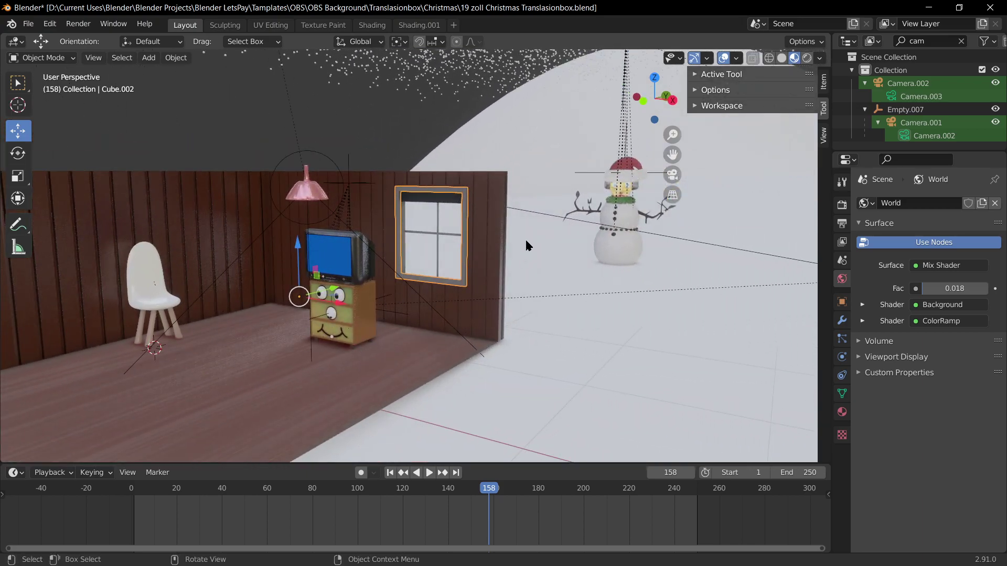
{"action": "key", "text": "Return"}
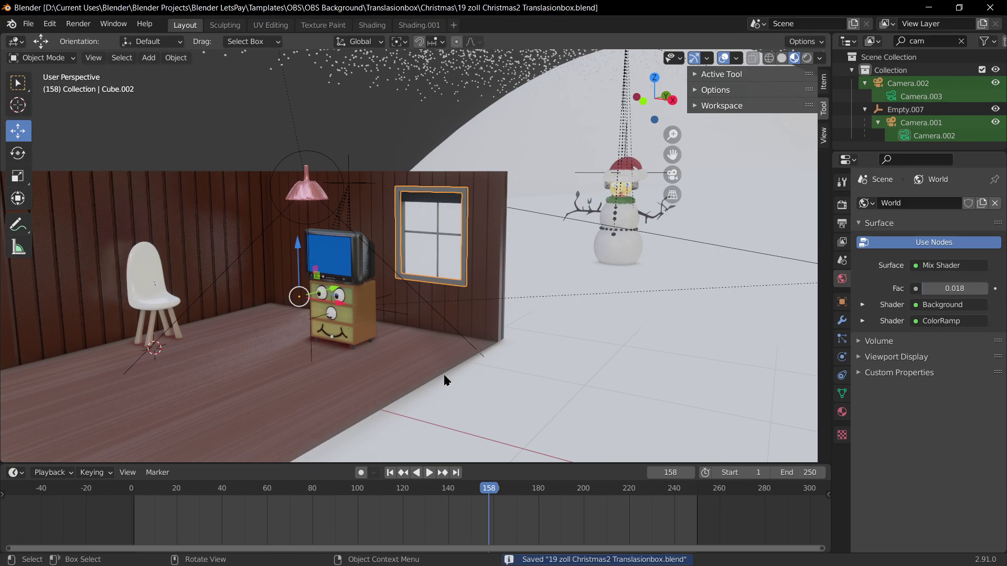
Step: Switch to Rendered shading, examine the window and the snowman outside up close, and return to the camera view
{"action": "left_click", "coordinate": [807, 58]}
{"action": "middle_click_drag", "start_coordinate": [569, 252], "coordinate": [591, 242]}
{"action": "scroll", "coordinate": [591, 242], "scroll_direction": "up", "scroll_amount": 2}
{"action": "middle_click_drag", "start_coordinate": [430, 283], "coordinate": [470, 332], "text": "shift"}
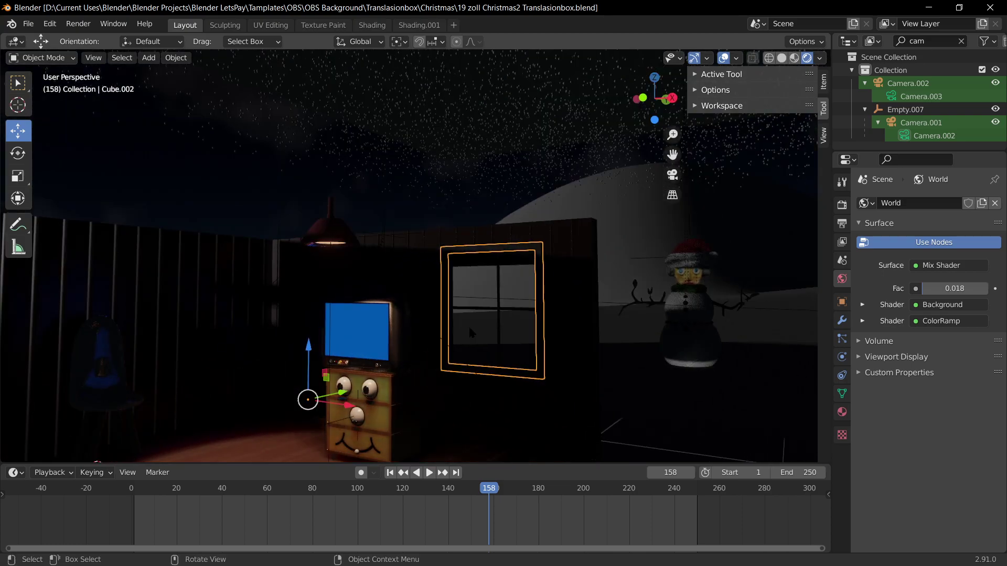
{"action": "key", "text": "KP_0"}
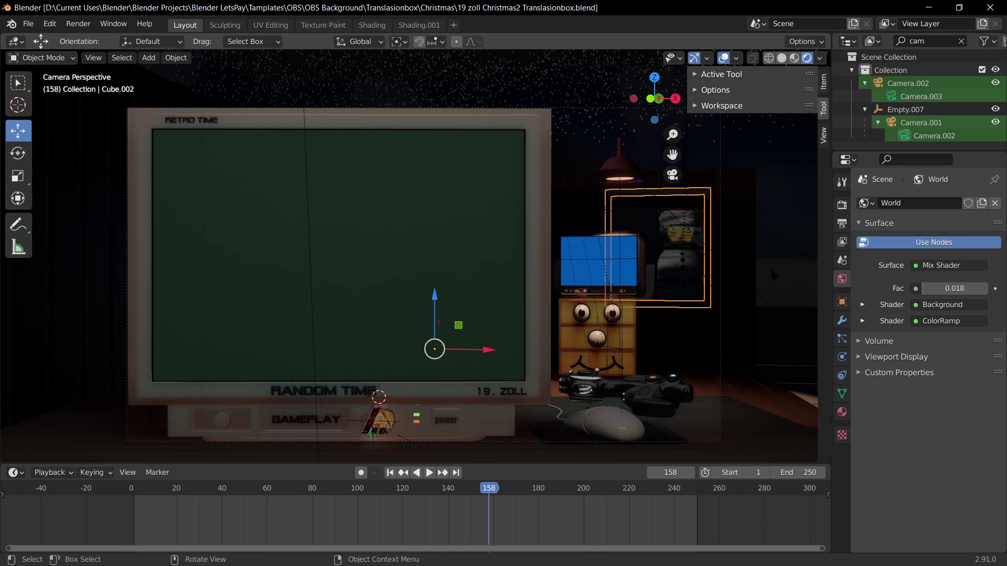
Step: Switch to Material Preview shading and select the window frame together with its cross bars
{"action": "left_click", "coordinate": [776, 183]}
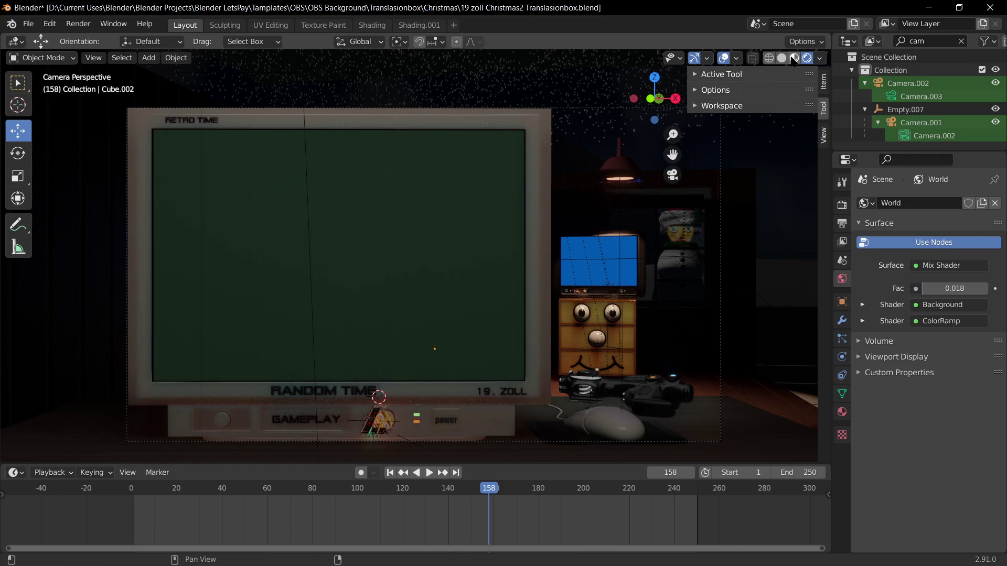
{"action": "middle_click_drag", "start_coordinate": [776, 200], "coordinate": [593, 316]}
{"action": "left_click", "coordinate": [676, 268]}
{"action": "left_click", "coordinate": [664, 273]}
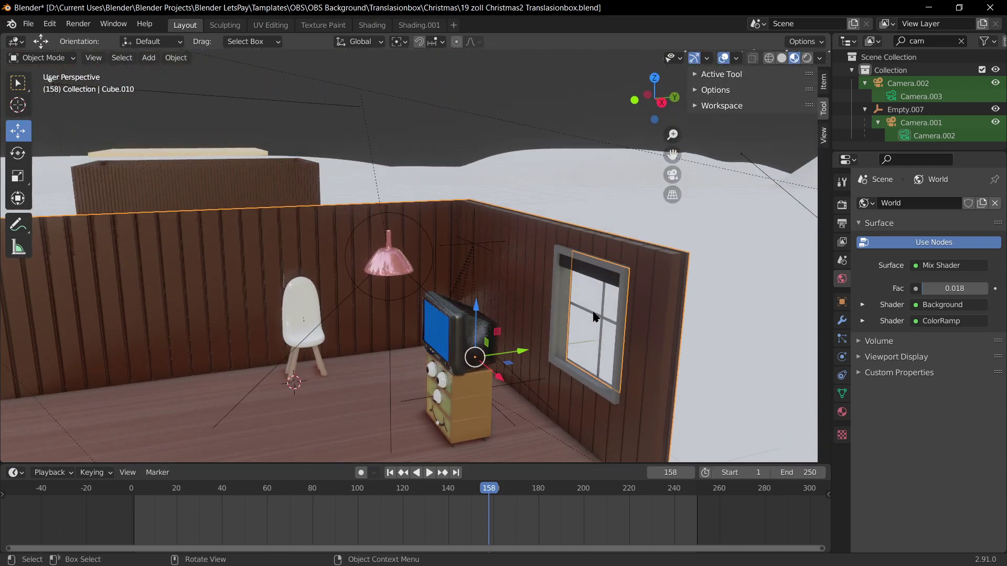
{"action": "left_click", "coordinate": [555, 358]}
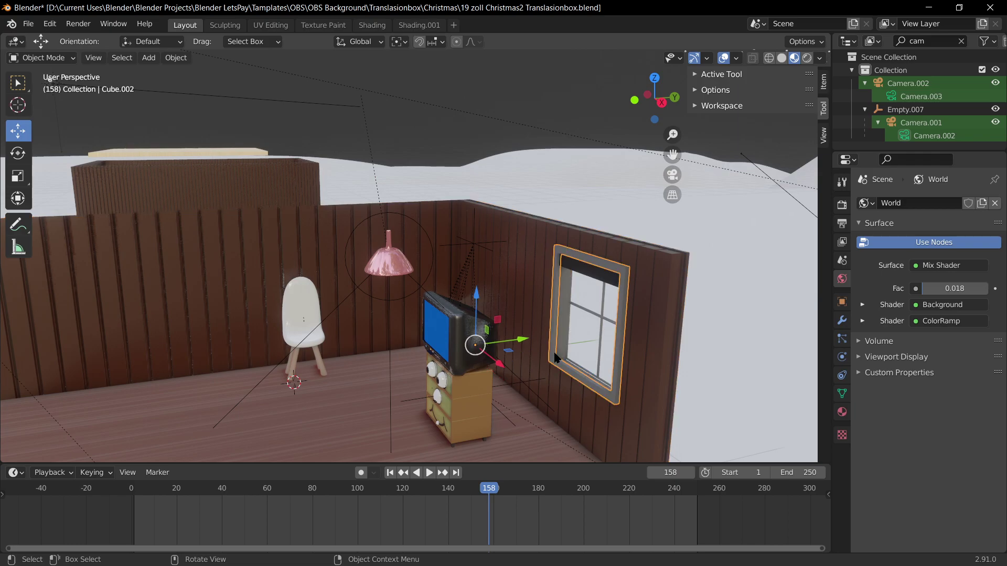
{"action": "middle_click_drag", "start_coordinate": [650, 362], "coordinate": [371, 313]}
{"action": "left_click", "coordinate": [297, 326], "text": "shift"}
Step: Try to move the window frame and cross bars 1.7216 m along X, and undo the move
{"action": "key", "text": "g"}
{"action": "right_click", "coordinate": [403, 331]}
{"action": "key", "text": "g"}
{"action": "right_click", "coordinate": [370, 313]}
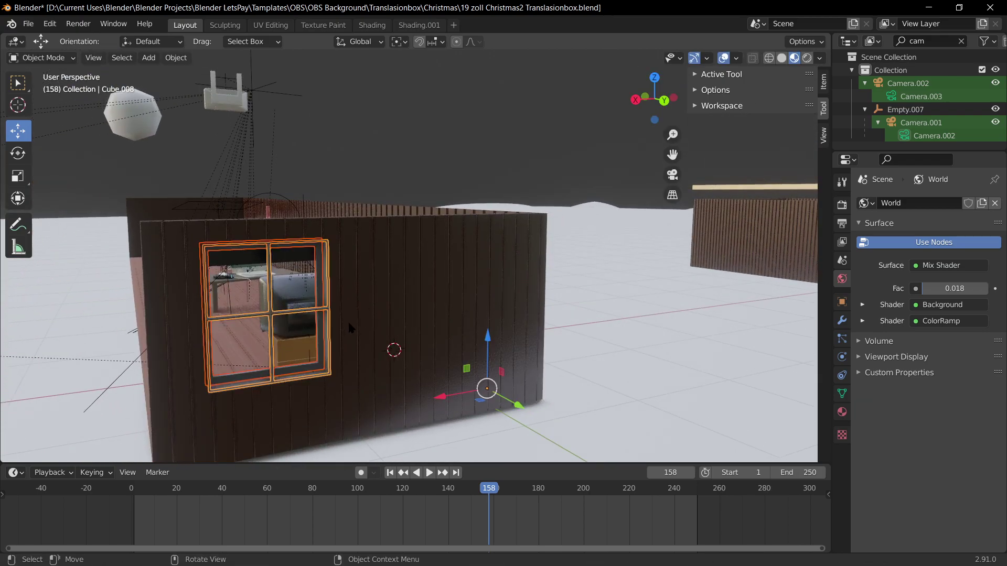
{"action": "key", "text": "g"}
{"action": "key", "text": "x"}
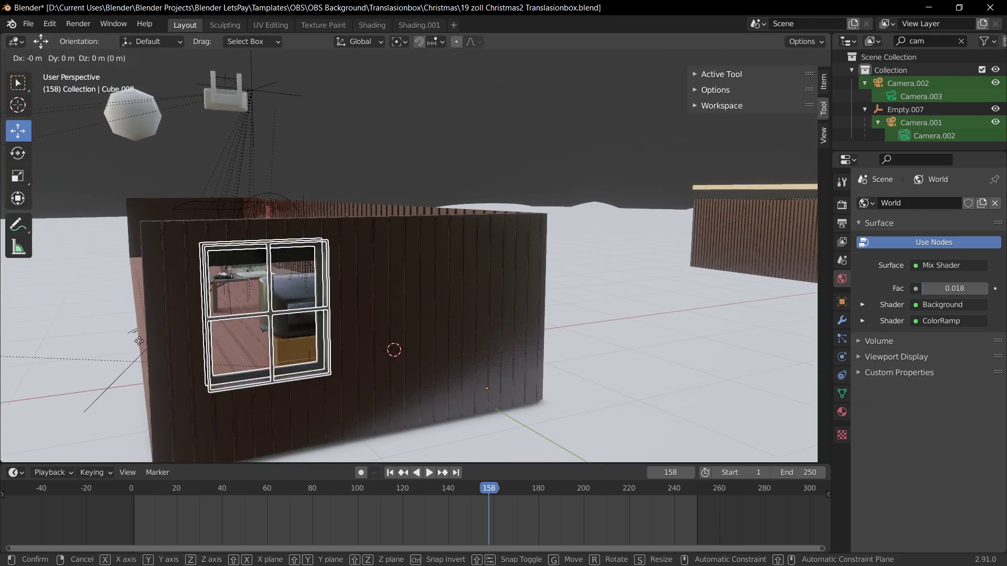
{"action": "left_click", "coordinate": [703, 356]}
{"action": "middle_click_drag", "start_coordinate": [692, 350], "coordinate": [587, 322]}
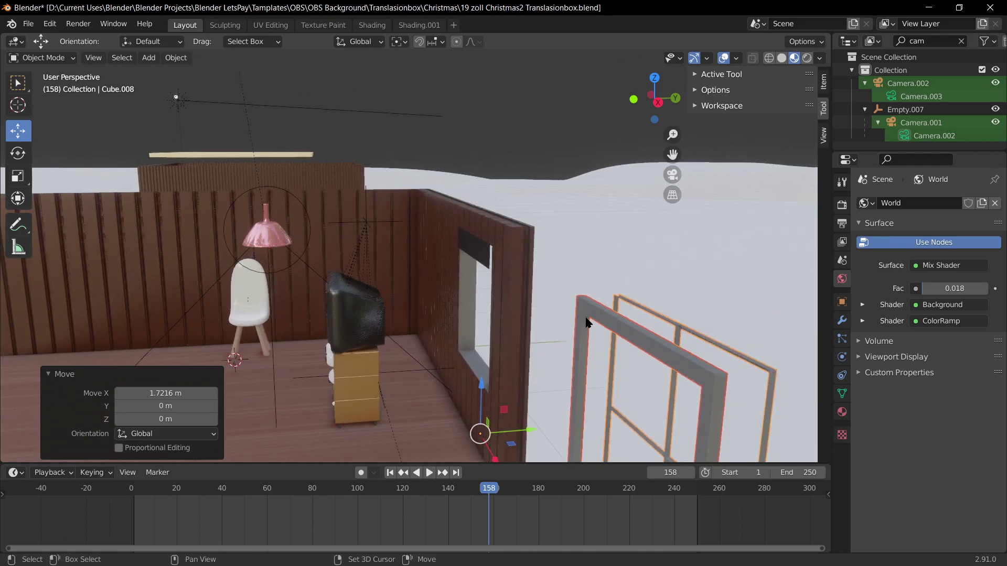
{"action": "left_click", "coordinate": [476, 253]}
{"action": "middle_click_drag", "start_coordinate": [476, 252], "coordinate": [555, 272]}
{"action": "key", "text": "x"}
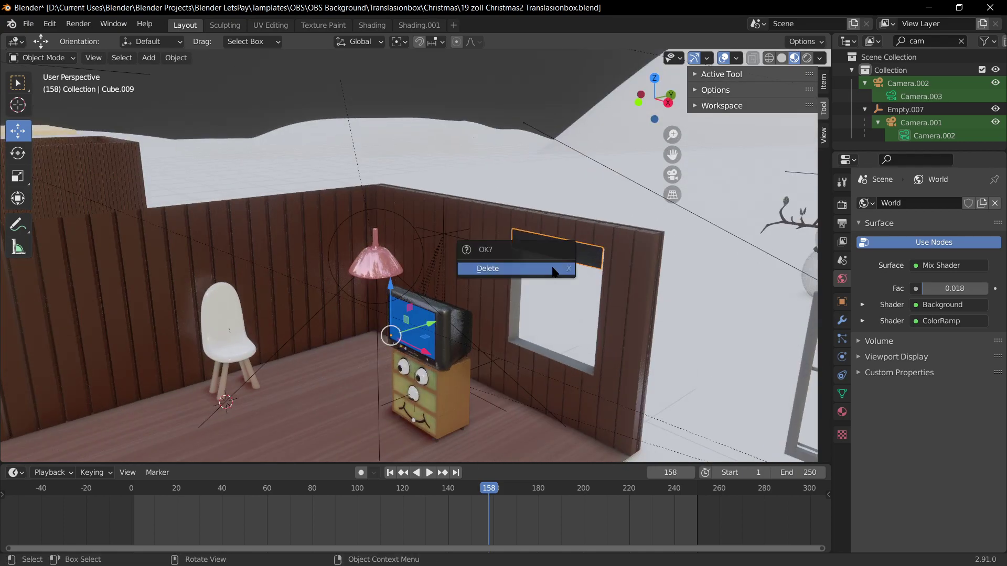
{"action": "key", "text": "ctrl+z"}
{"action": "key", "text": "ctrl+z"}
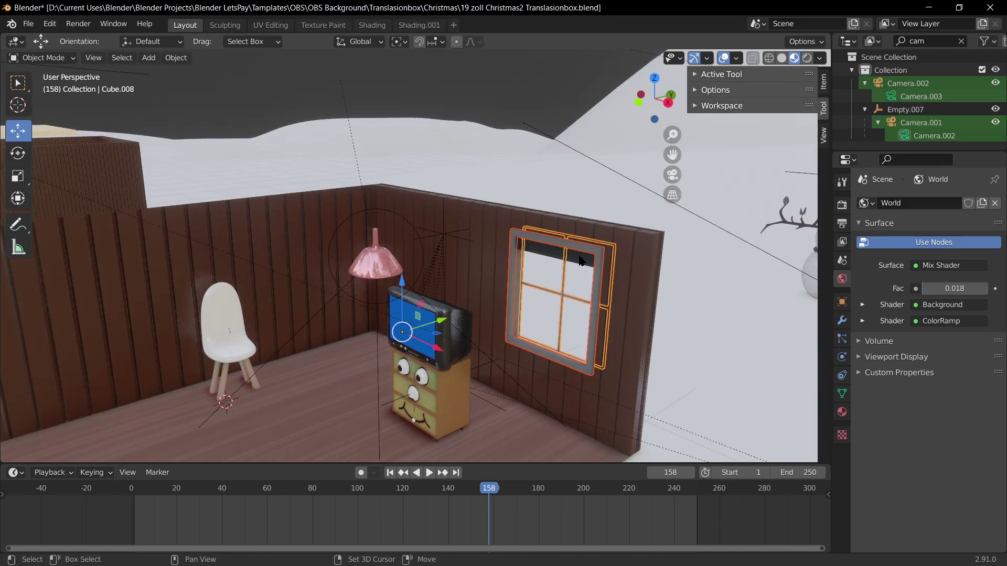
Step: Add the dark strip above the window to the selection and move the whole window assembly along X, clear of its wall opening
{"action": "left_click", "coordinate": [579, 259], "text": "shift"}
{"action": "key", "text": "g"}
{"action": "key", "text": "x"}
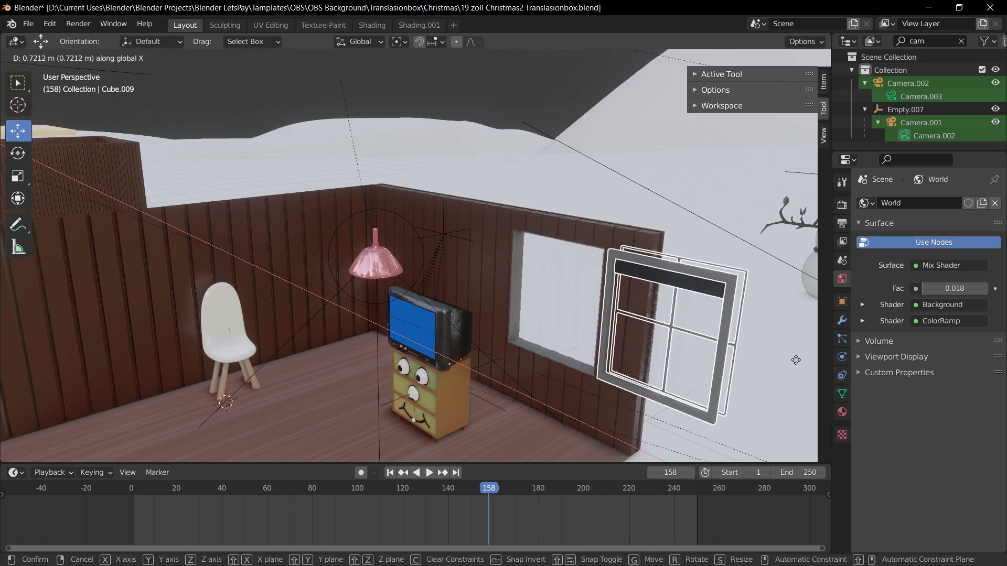
{"action": "left_click", "coordinate": [140, 371]}
Step: Edit the room walls' mesh and select only the window opening faces assigned to Material.156
{"action": "left_click", "coordinate": [499, 284]}
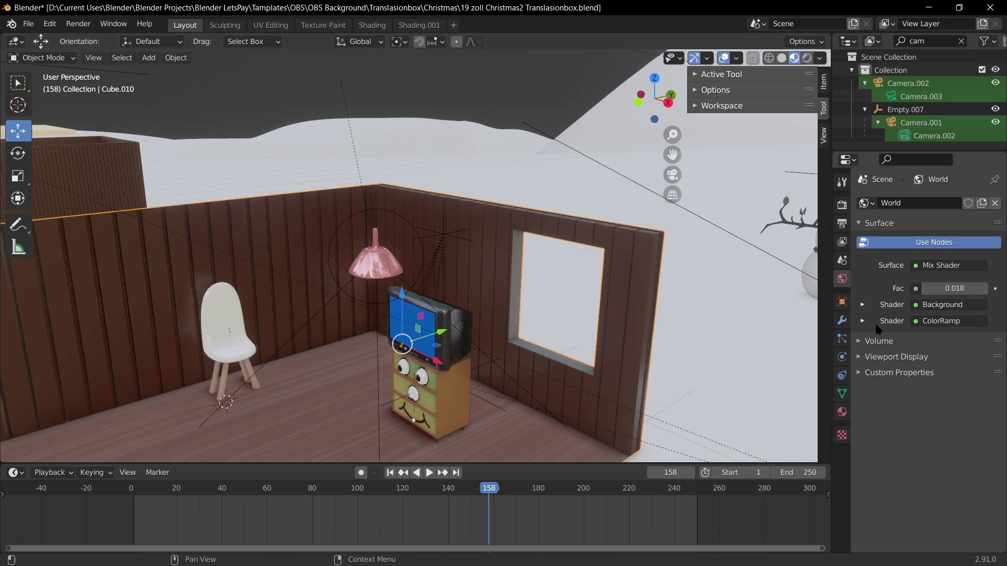
{"action": "left_click", "coordinate": [841, 412]}
{"action": "left_click", "coordinate": [912, 233]}
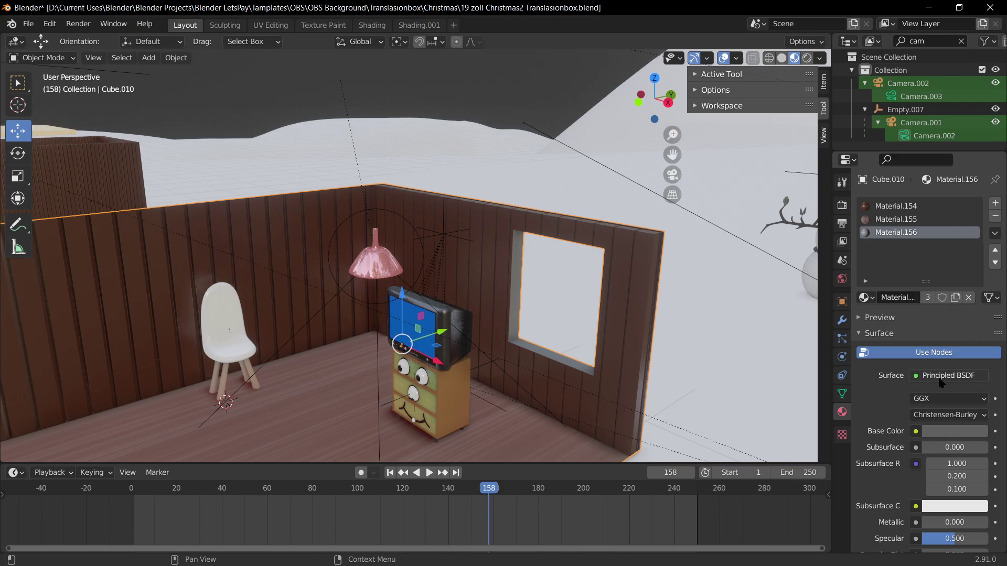
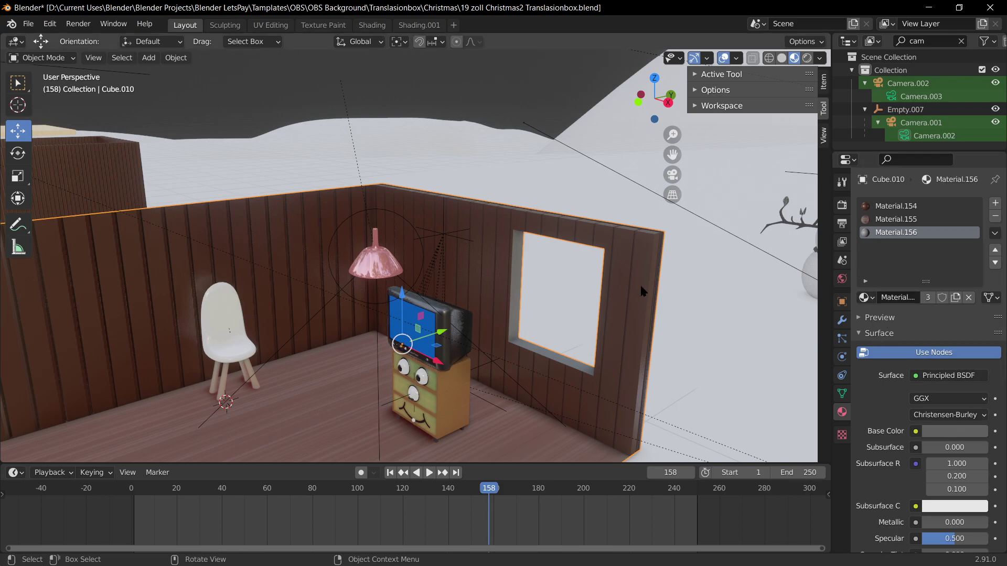
{"action": "key", "text": "Tab"}
{"action": "left_click", "coordinate": [927, 314]}
{"action": "key", "text": "alt+a"}
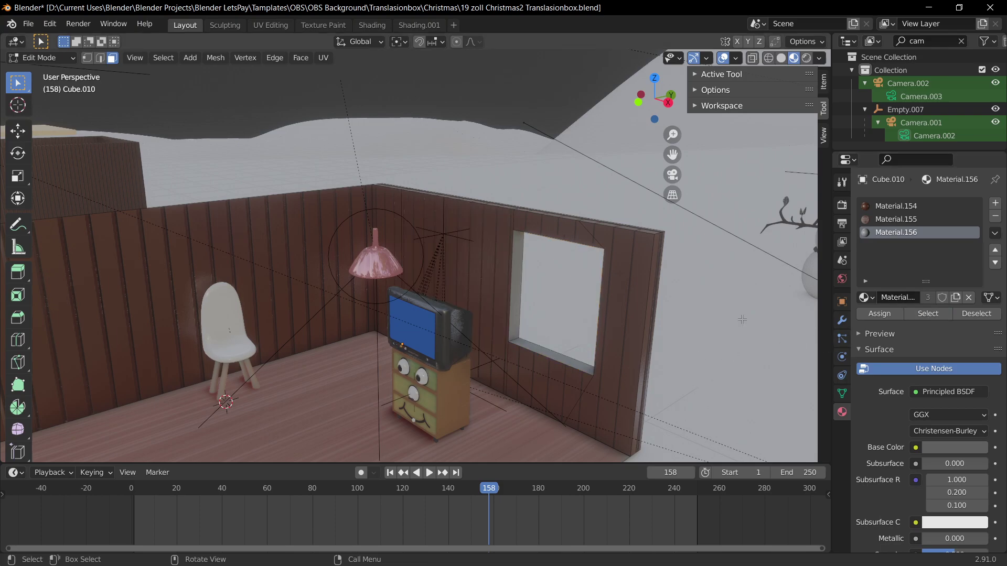
{"action": "left_click", "coordinate": [928, 315]}
Step: In the camera view, scale the window opening by 0.416 along X and shift it about 0.14 m along X
{"action": "key", "text": "KP_0"}
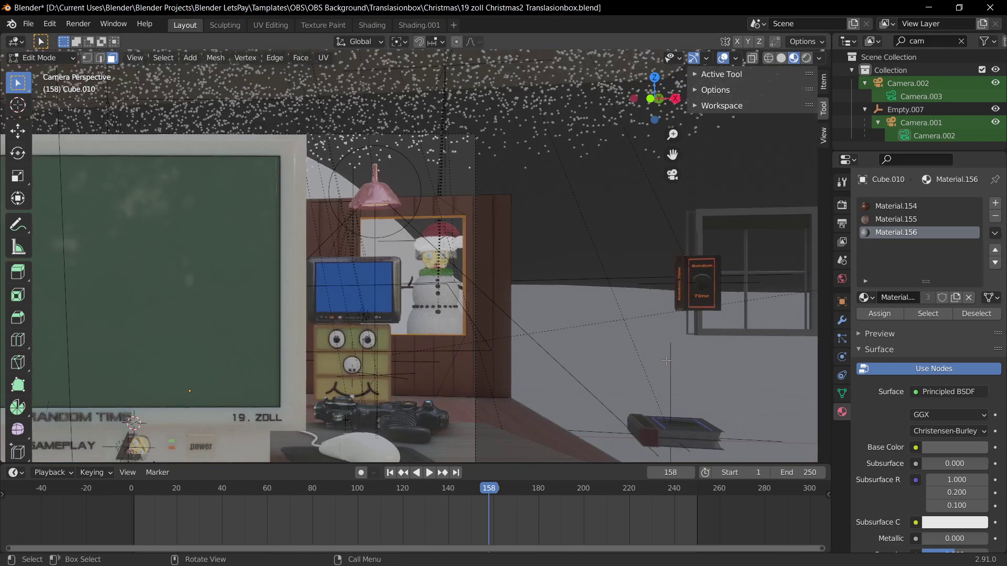
{"action": "key", "text": "s"}
{"action": "key", "text": "x"}
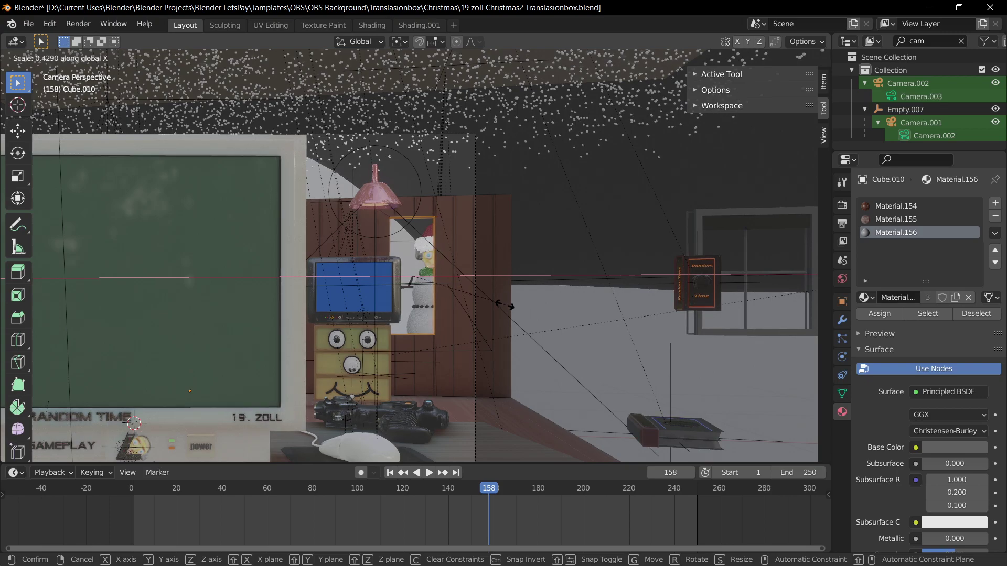
{"action": "left_click", "coordinate": [502, 305]}
{"action": "key", "text": "g"}
{"action": "key", "text": "x"}
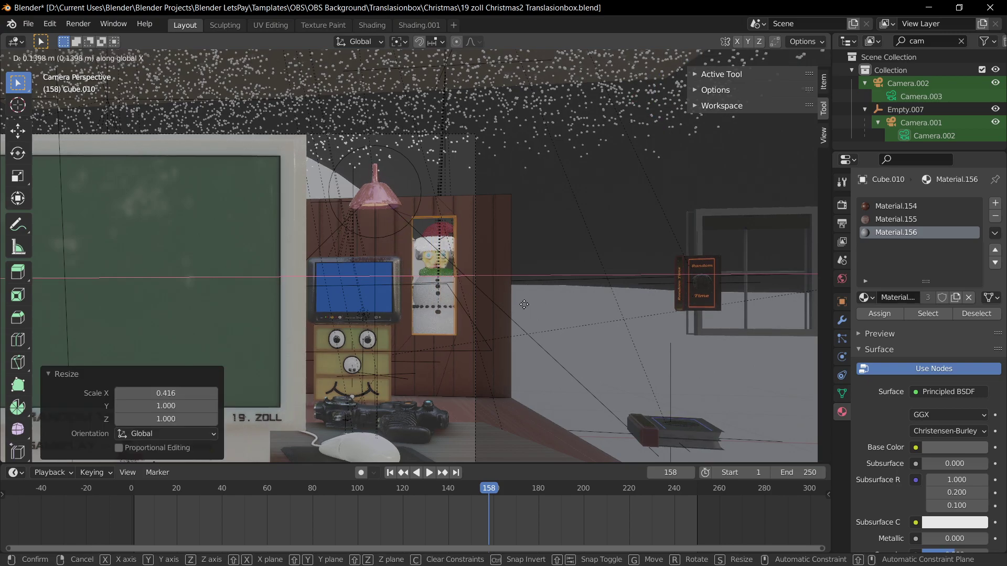
{"action": "left_click", "coordinate": [523, 305]}
Step: Widen the window opening along X and move it 0.027145 m along X to frame the snowman
{"action": "key", "text": "s"}
{"action": "key", "text": "x"}
{"action": "left_click", "coordinate": [552, 305]}
{"action": "key", "text": "g"}
{"action": "key", "text": "x"}
{"action": "left_click", "coordinate": [555, 304]}
Step: Scale the window opening uniformly by 1.055 and reduce its height by a factor of about 0.92 along Z
{"action": "key", "text": "s"}
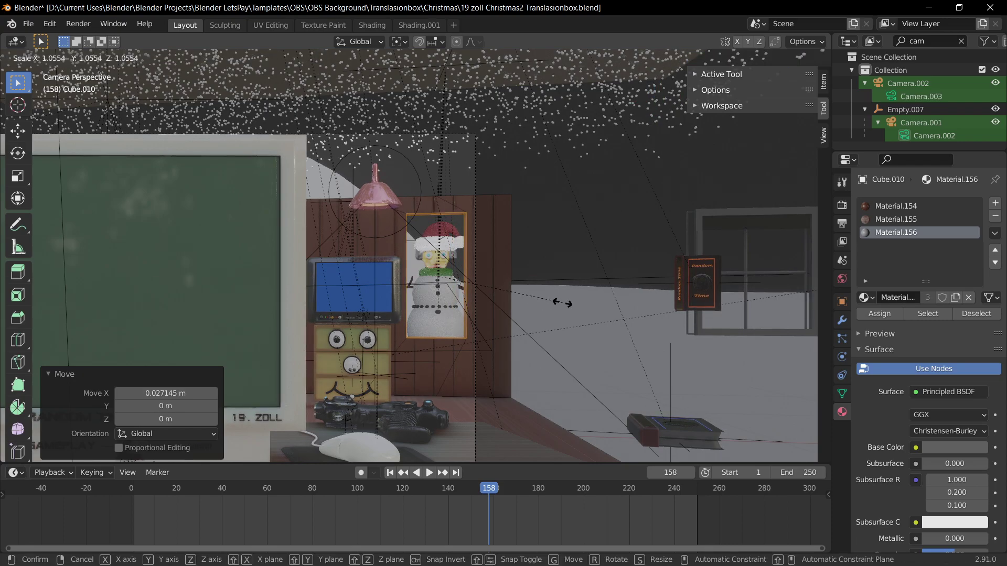
{"action": "left_click", "coordinate": [561, 304]}
{"action": "key", "text": "s"}
{"action": "key", "text": "z"}
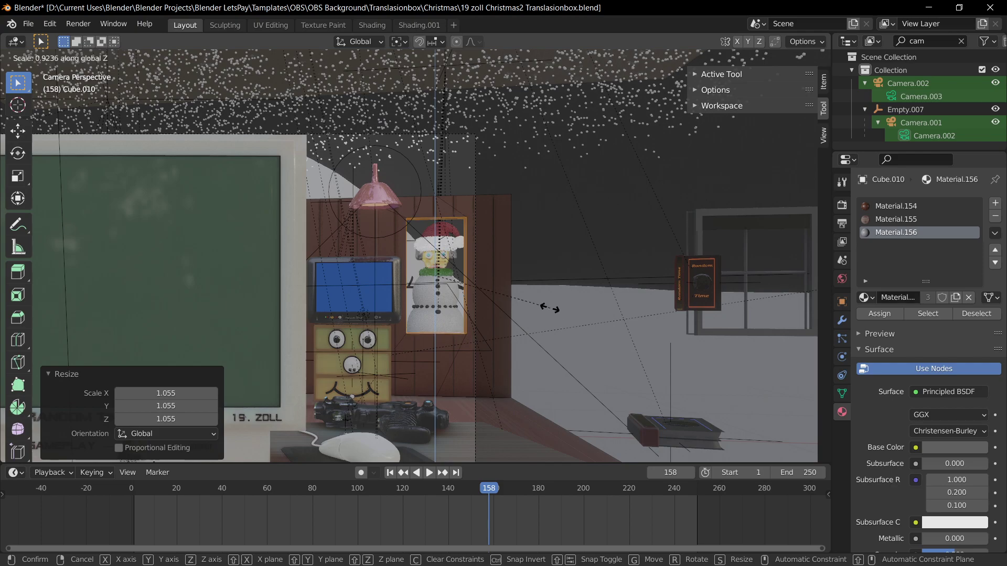
{"action": "left_click", "coordinate": [546, 309]}
Step: Raise the window opening along Z and scale it by 1.070 along Z and 1.071 along X
{"action": "key", "text": "g"}
{"action": "key", "text": "z"}
{"action": "left_click", "coordinate": [544, 297]}
{"action": "key", "text": "s"}
{"action": "key", "text": "z"}
{"action": "left_click", "coordinate": [555, 291]}
{"action": "key", "text": "s"}
{"action": "key", "text": "x"}
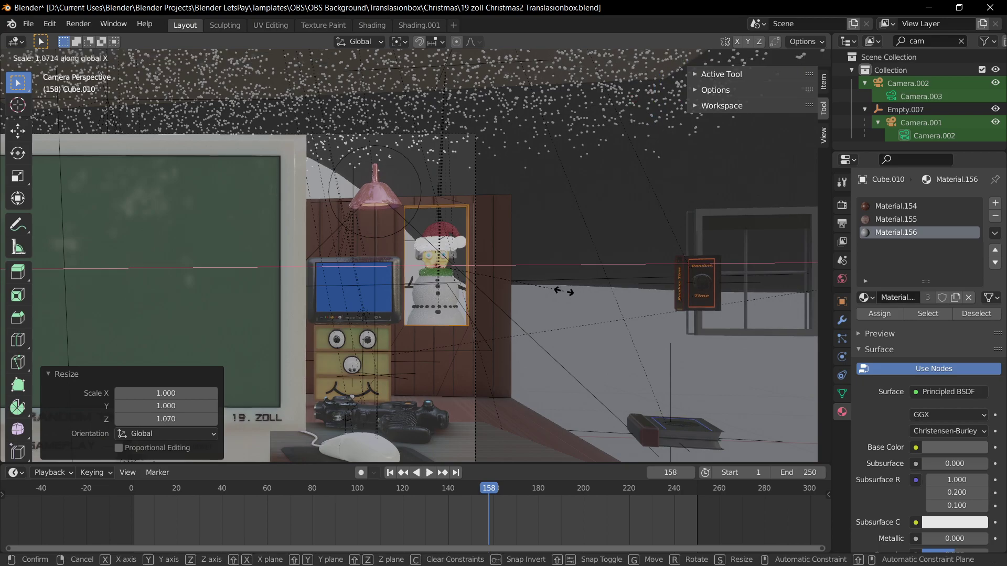
{"action": "left_click", "coordinate": [563, 292]}
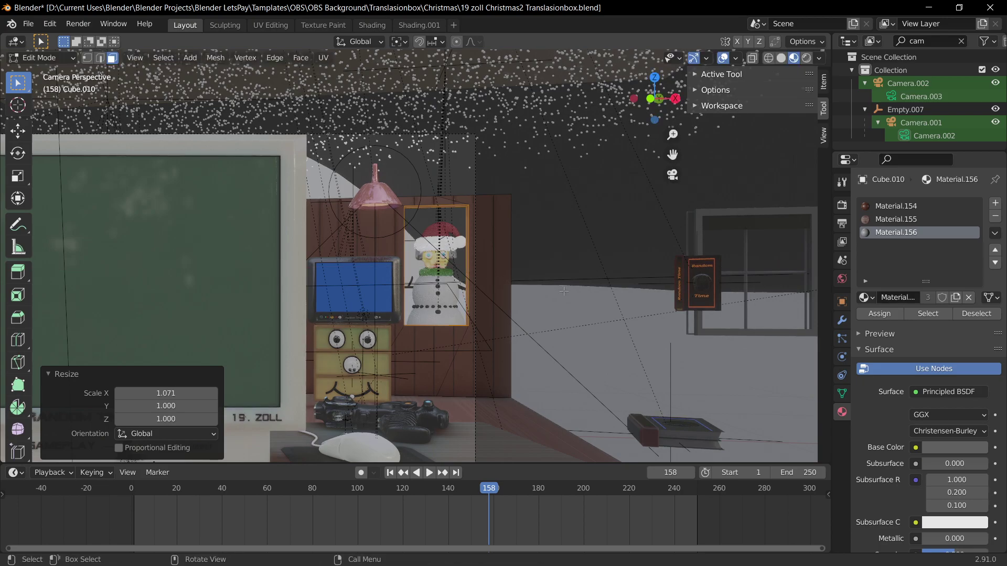
Step: Leave mesh editing, scale the snowman's parent Empty.019 by 0.725 and move it -0.54705 m along Z
{"action": "key", "text": "Tab"}
{"action": "key", "text": "Tab"}
{"action": "middle_click_drag", "start_coordinate": [734, 281], "coordinate": [630, 325]}
{"action": "scroll", "coordinate": [629, 326], "scroll_direction": "down", "scroll_amount": 4}
{"action": "key", "text": "Tab"}
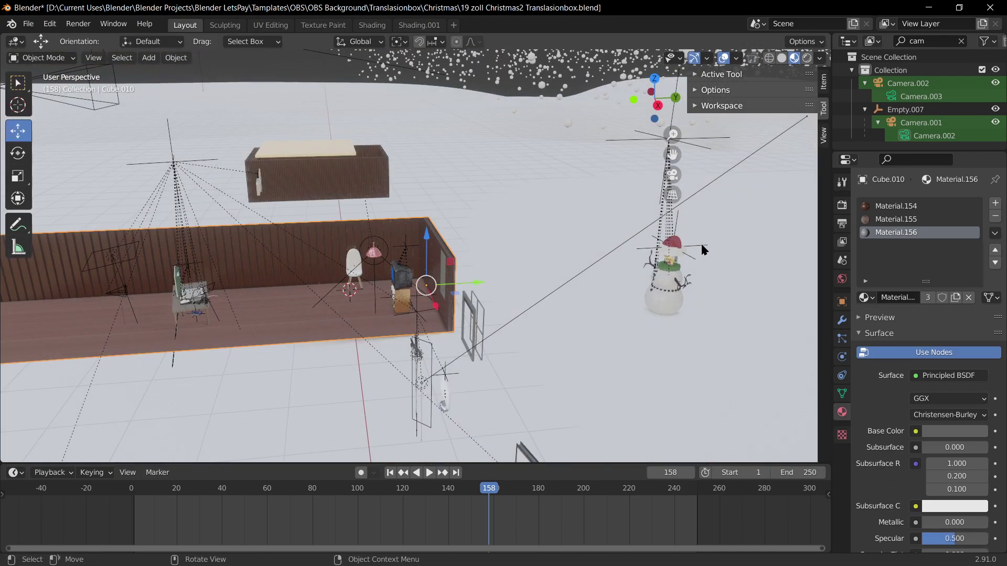
{"action": "left_click", "coordinate": [687, 145]}
{"action": "key", "text": "s"}
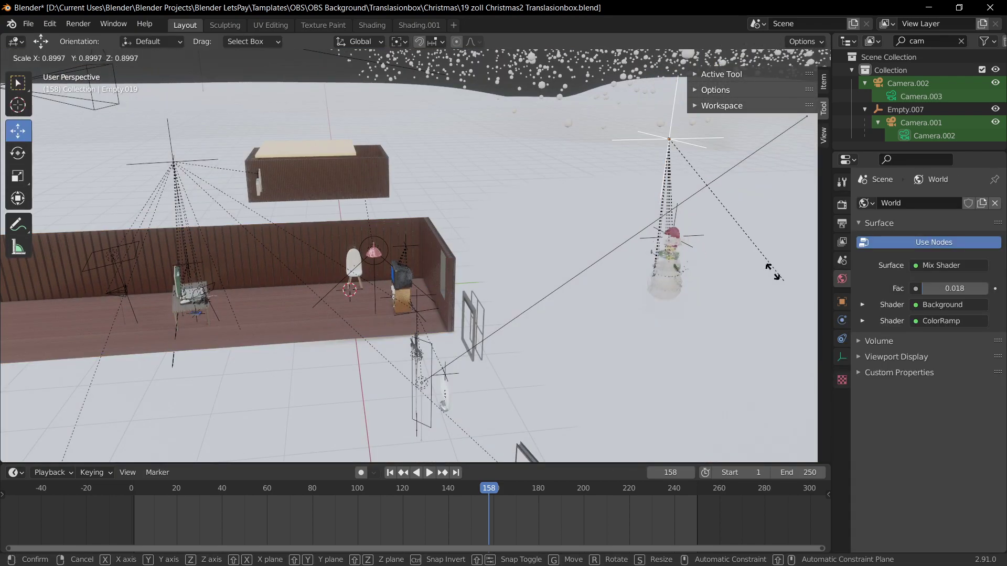
{"action": "left_click", "coordinate": [756, 257]}
{"action": "key", "text": "g"}
{"action": "key", "text": "z"}
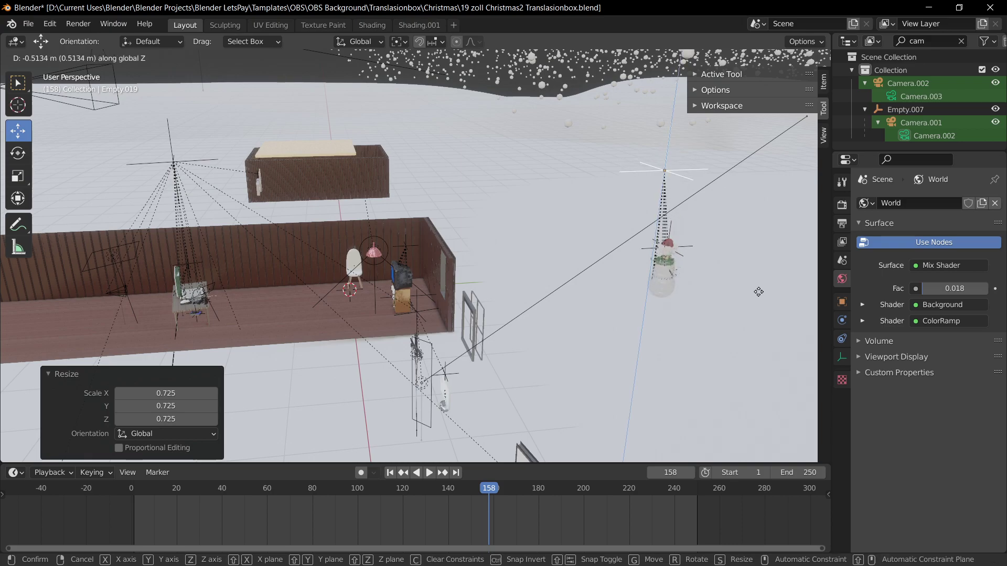
{"action": "left_click", "coordinate": [776, 288]}
Step: In the camera view, scale Empty.019 by 0.915 and move it -0.11789 m and another -0.13438 m along Z
{"action": "key", "text": "KP_0"}
{"action": "key", "text": "g"}
{"action": "key", "text": "z"}
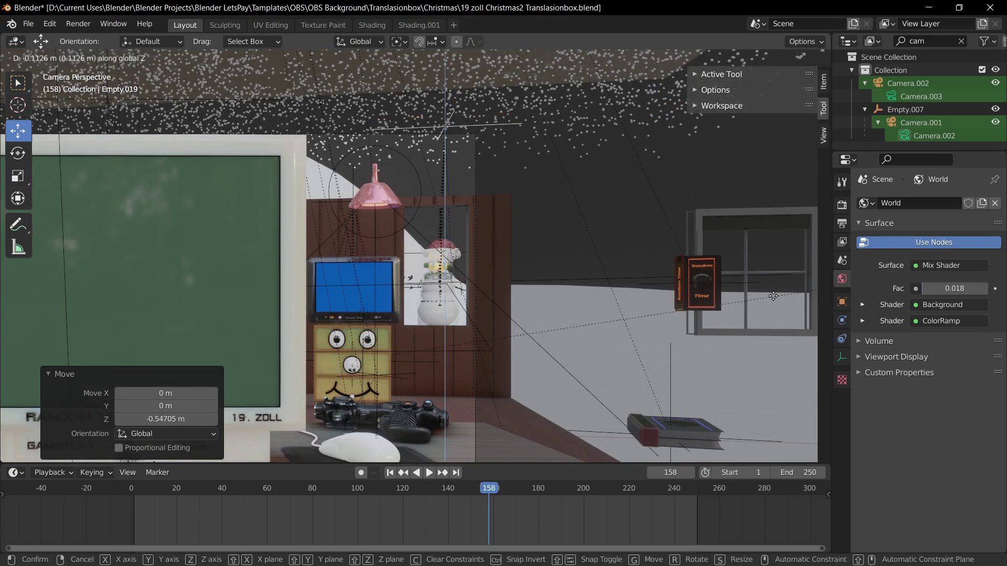
{"action": "left_click", "coordinate": [773, 296]}
{"action": "key", "text": "s"}
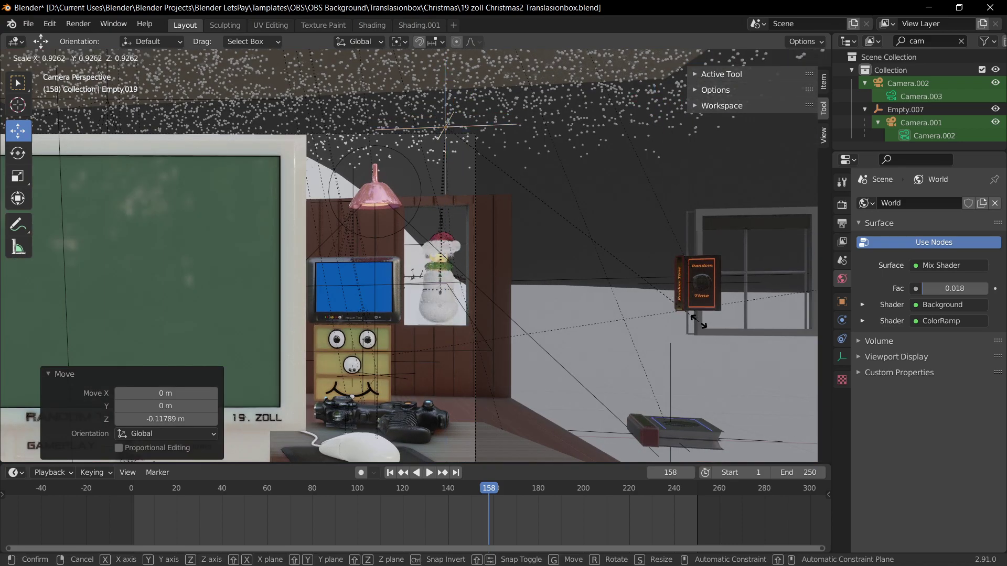
{"action": "left_click", "coordinate": [696, 321]}
{"action": "key", "text": "g"}
{"action": "key", "text": "z"}
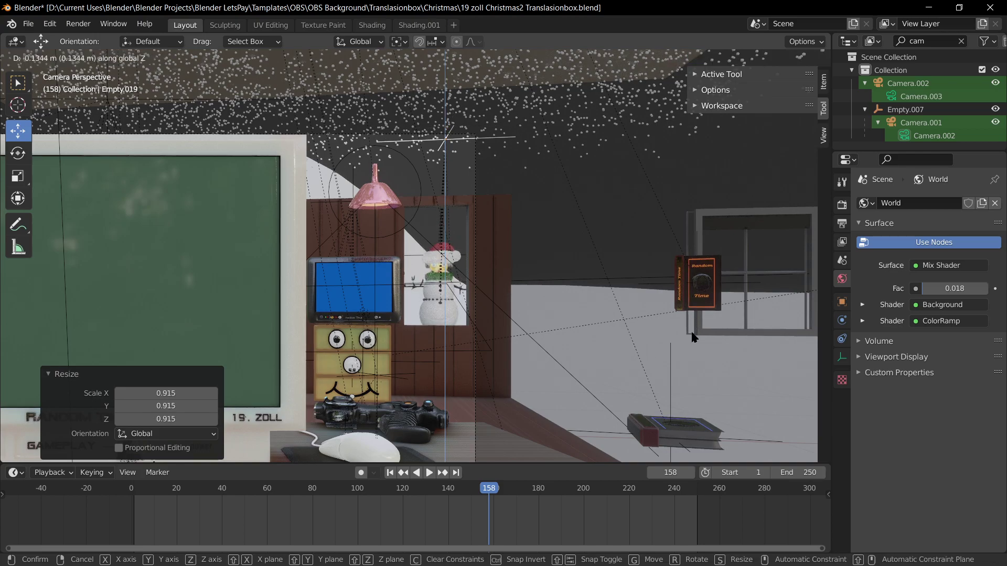
{"action": "left_click", "coordinate": [693, 335]}
{"action": "middle_click_drag", "start_coordinate": [620, 314], "coordinate": [593, 325]}
{"action": "left_click", "coordinate": [806, 58]}
{"action": "key", "text": "g"}
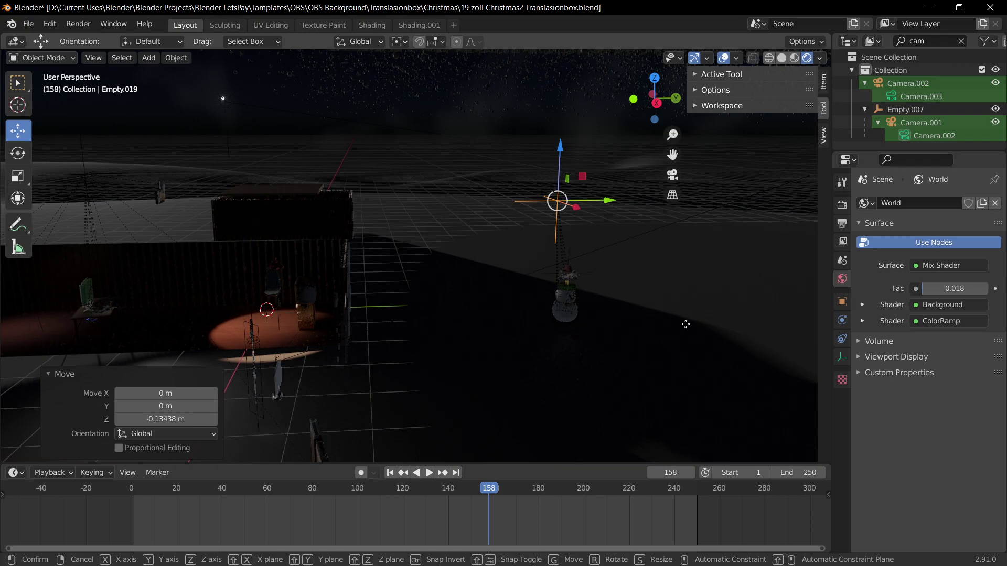
{"action": "key", "text": "z"}
{"action": "right_click", "coordinate": [668, 336]}
Step: Switch to Solid shading and lower the snowman onto the ground by moving Empty.019 -0.22303 m along Z
{"action": "left_click", "coordinate": [781, 58]}
{"action": "scroll", "coordinate": [649, 340], "scroll_direction": "up", "scroll_amount": 3}
{"action": "middle_click_drag", "start_coordinate": [649, 342], "coordinate": [498, 235]}
{"action": "key", "text": "g"}
{"action": "key", "text": "z"}
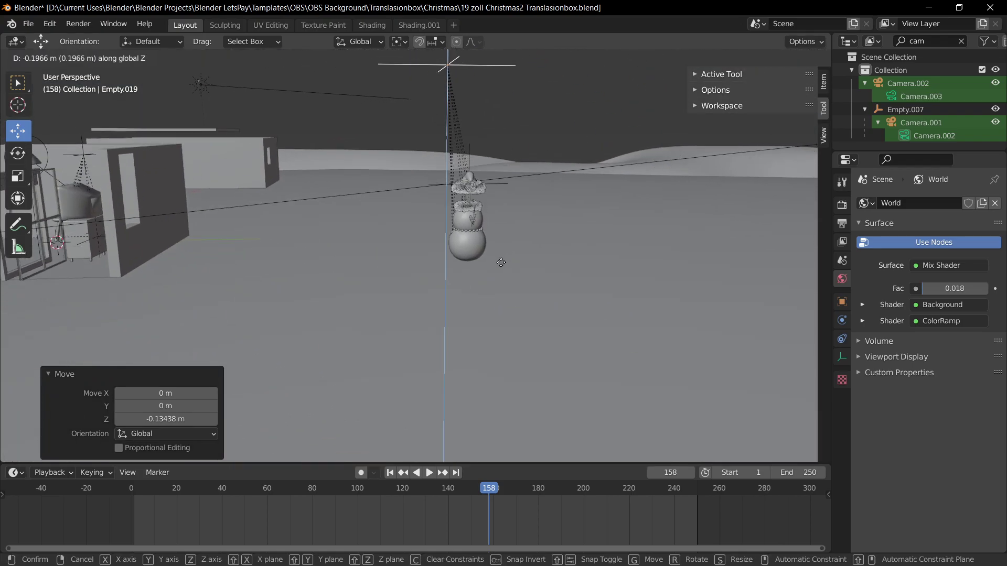
{"action": "left_click", "coordinate": [505, 257]}
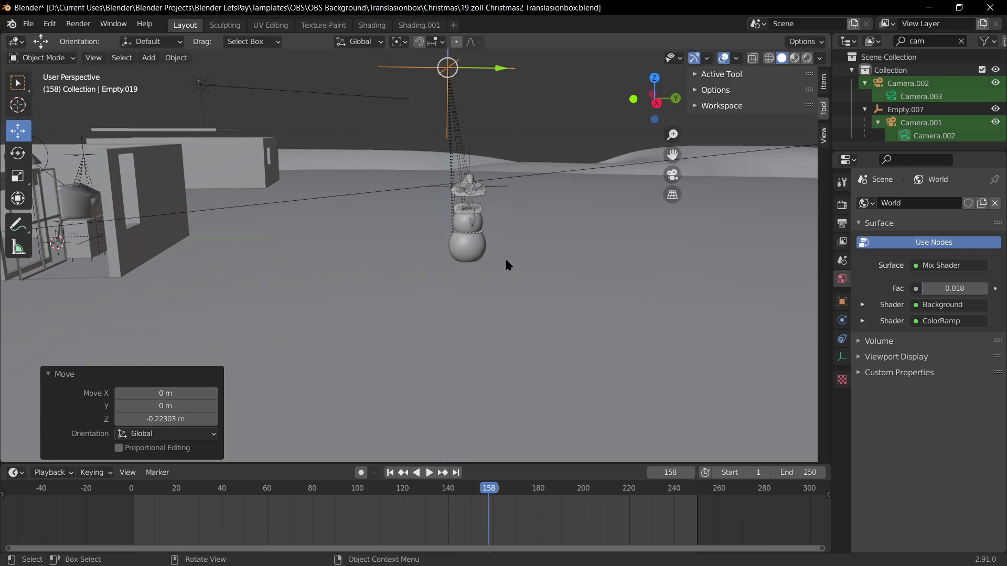
Step: In the camera view, move Empty.019 farther along Y and shift it 0.49004 m and -0.078983 m along X
{"action": "middle_click_drag", "start_coordinate": [505, 257], "coordinate": [526, 266]}
{"action": "key", "text": "KP_0"}
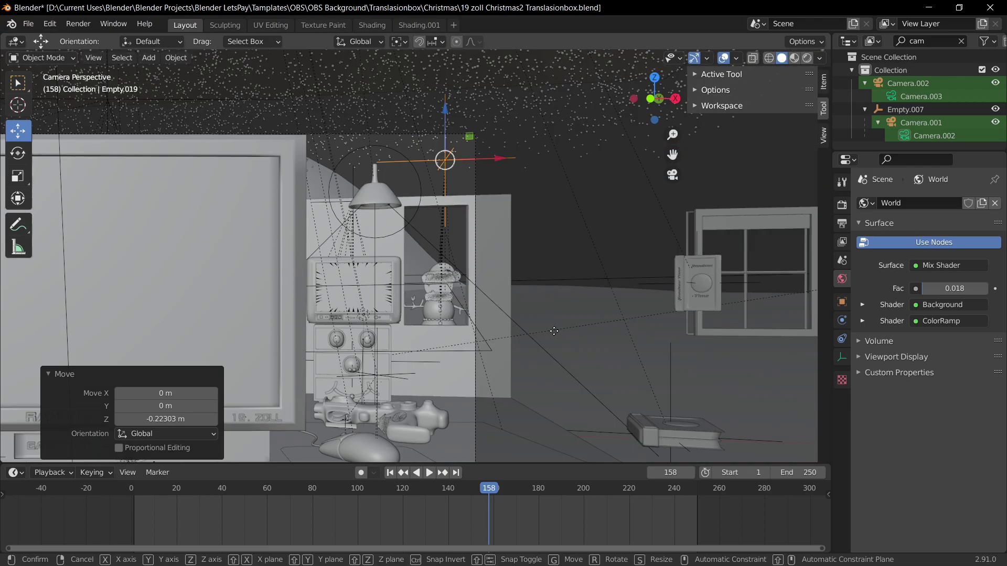
{"action": "key", "text": "g"}
{"action": "key", "text": "y"}
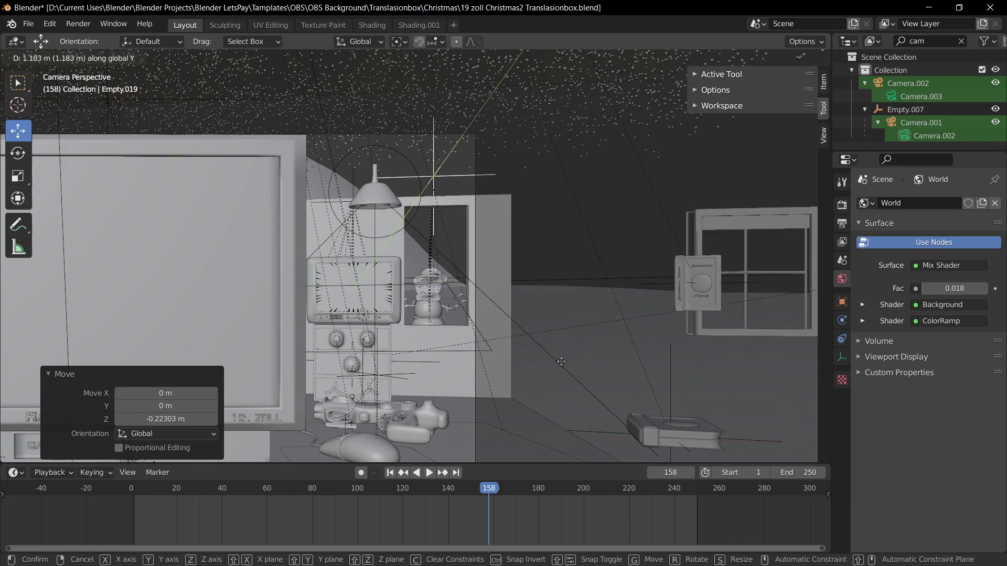
{"action": "key", "text": "x"}
{"action": "left_click", "coordinate": [590, 392]}
{"action": "key", "text": "g"}
{"action": "key", "text": "x"}
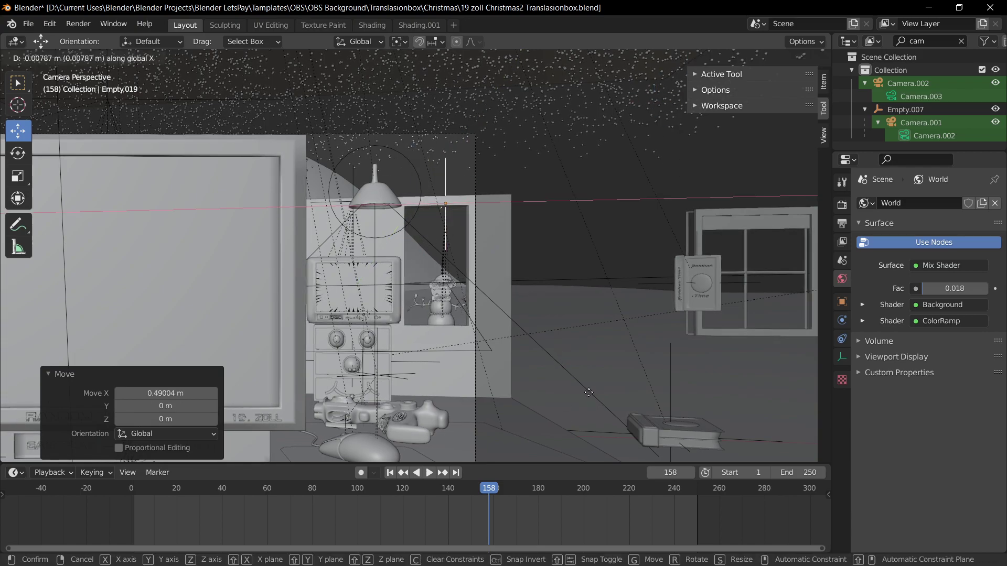
{"action": "left_click", "coordinate": [586, 391]}
Step: Scale the snowman's parent Empty.019 by 1.082, move it 0.38772 m along Z, and scale it again by 1.040
{"action": "key", "text": "g"}
{"action": "key", "text": "z"}
{"action": "key", "text": "s"}
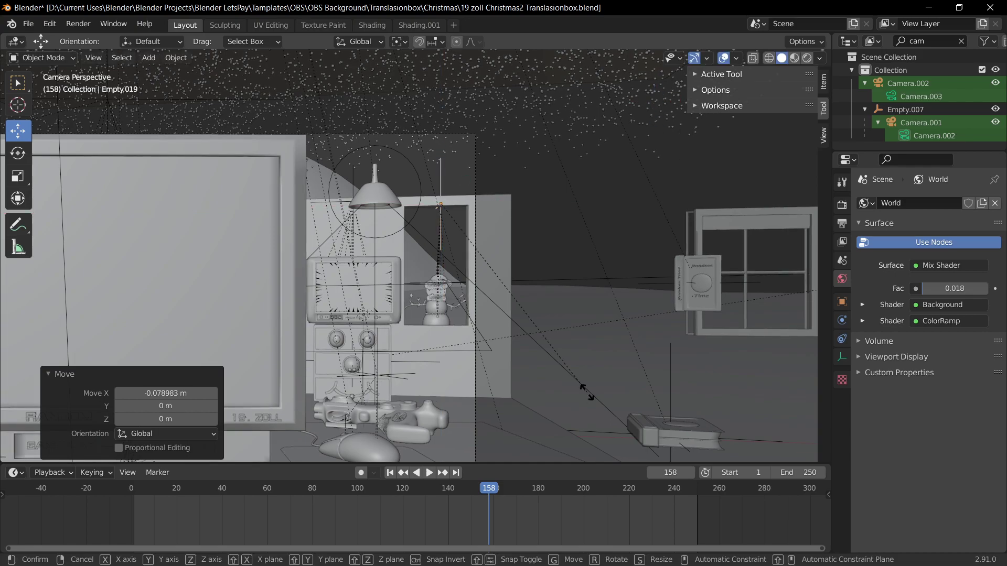
{"action": "left_click", "coordinate": [613, 396]}
{"action": "key", "text": "g"}
{"action": "key", "text": "z"}
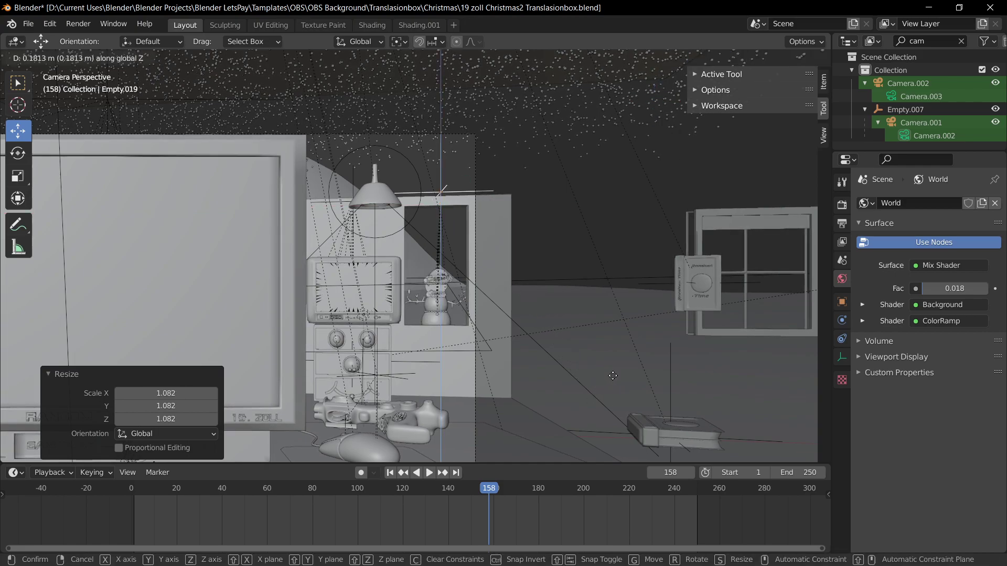
{"action": "left_click", "coordinate": [617, 370]}
{"action": "key", "text": "s"}
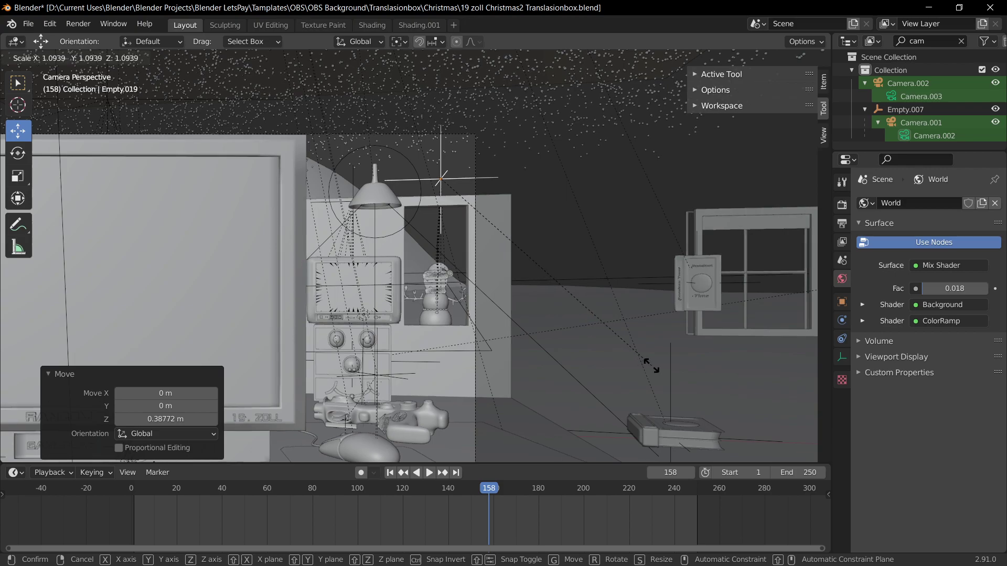
{"action": "left_click", "coordinate": [626, 356]}
Step: Save the blend file and display the snowman in the camera view with Rendered shading
{"action": "middle_click_drag", "start_coordinate": [626, 356], "coordinate": [564, 356]}
{"action": "key", "text": "ctrl+s"}
{"action": "key", "text": "KP_0"}
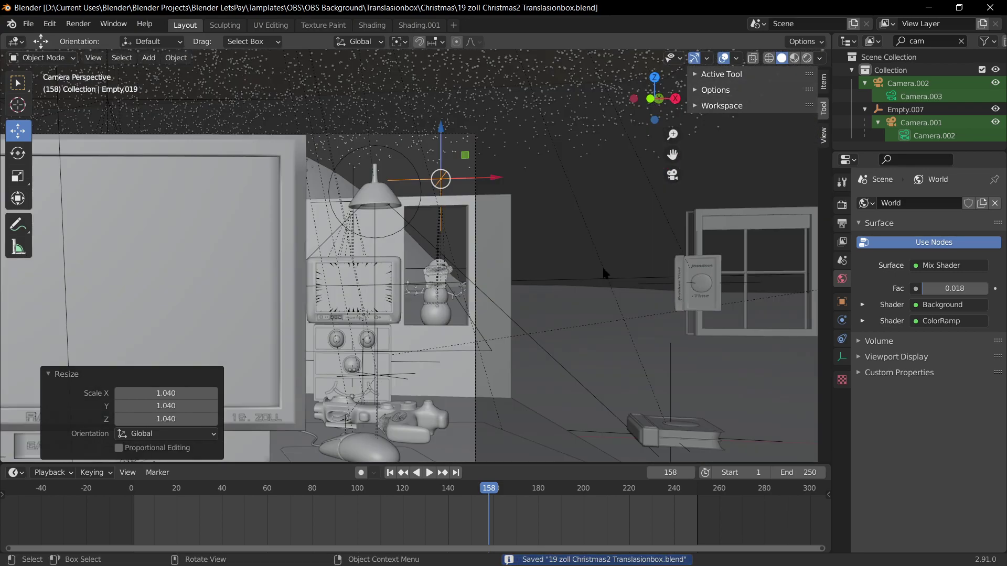
{"action": "left_click", "coordinate": [806, 58]}
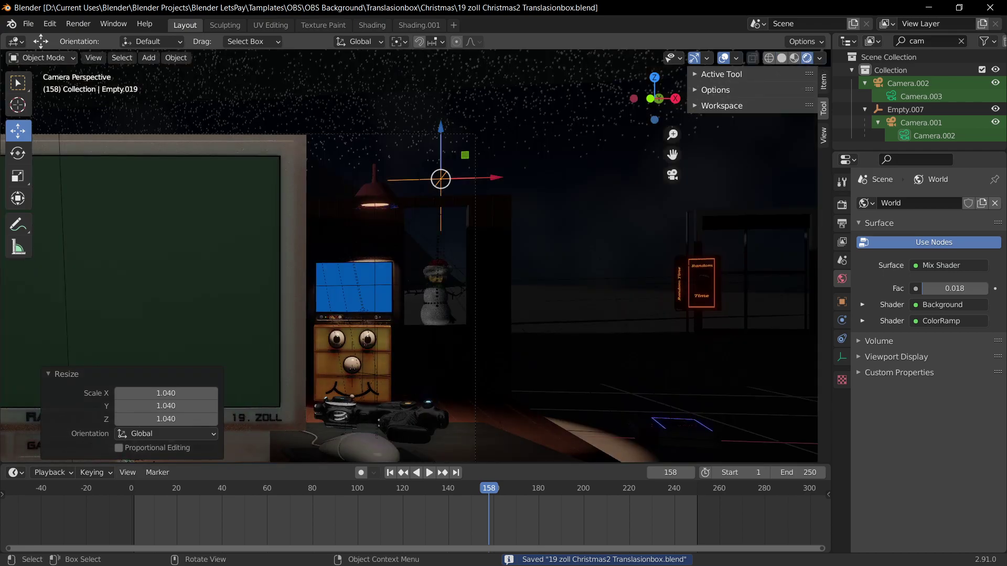
{"action": "scroll", "coordinate": [409, 256], "scroll_direction": "up", "scroll_amount": 3}
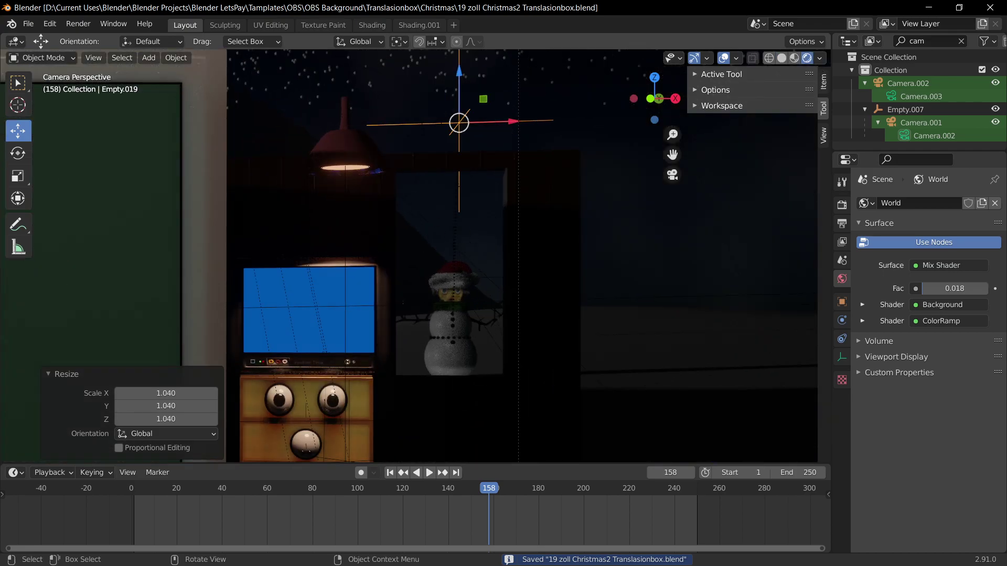
{"action": "scroll", "coordinate": [409, 256], "scroll_direction": "down", "scroll_amount": 2}
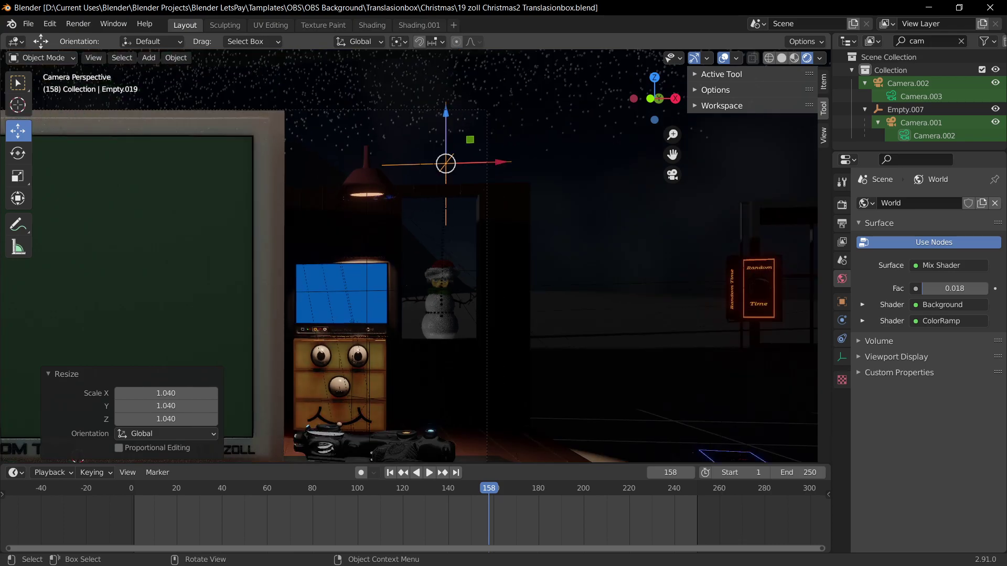
Step: Move Empty.019 -2.6556 m along Y and about -0.35 m along X in the camera view, and save the file
{"action": "middle_click_drag", "start_coordinate": [631, 338], "coordinate": [649, 294]}
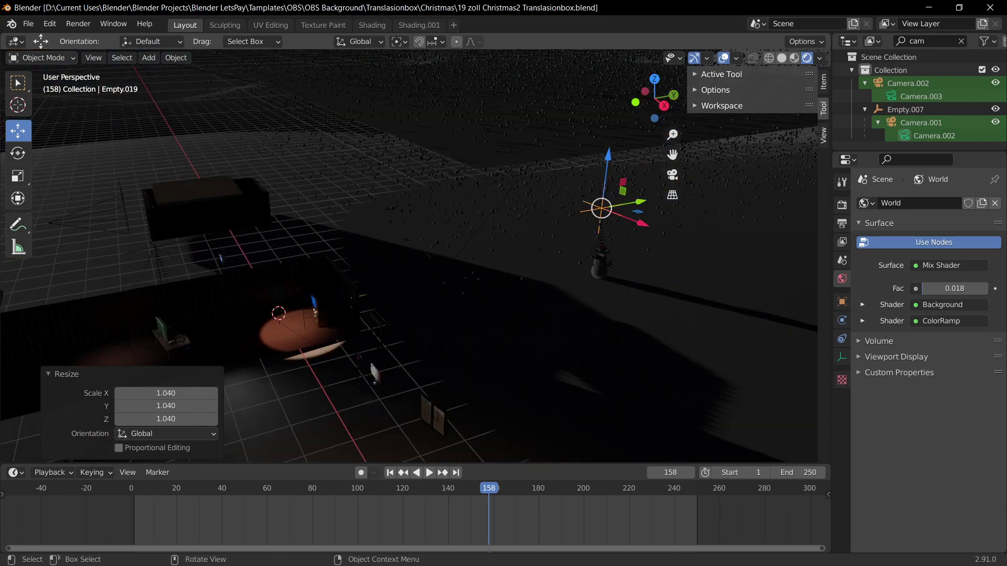
{"action": "key", "text": "g"}
{"action": "key", "text": "y"}
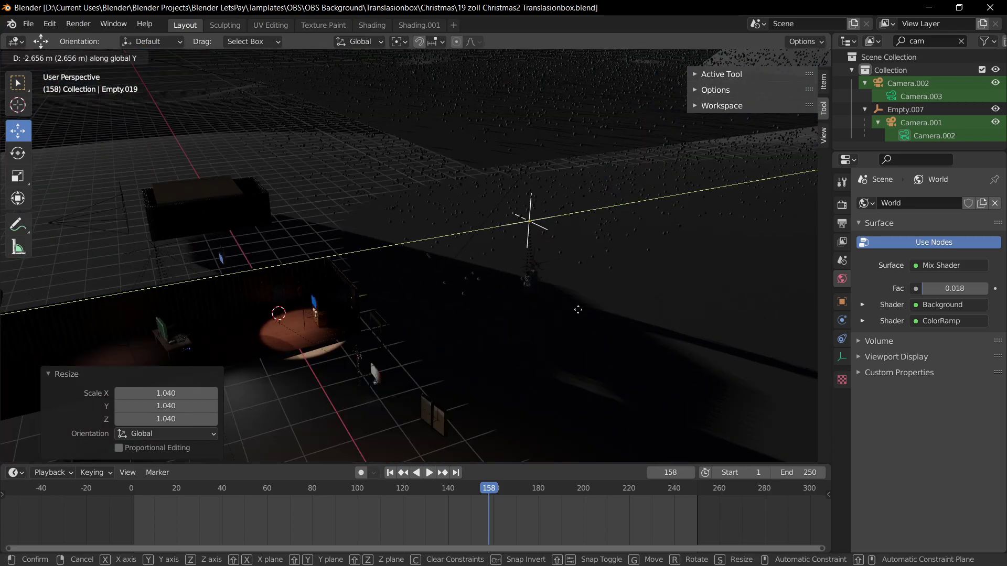
{"action": "left_click", "coordinate": [577, 310]}
{"action": "middle_click_drag", "start_coordinate": [578, 310], "coordinate": [643, 275]}
{"action": "key", "text": "KP_0"}
{"action": "key", "text": "g"}
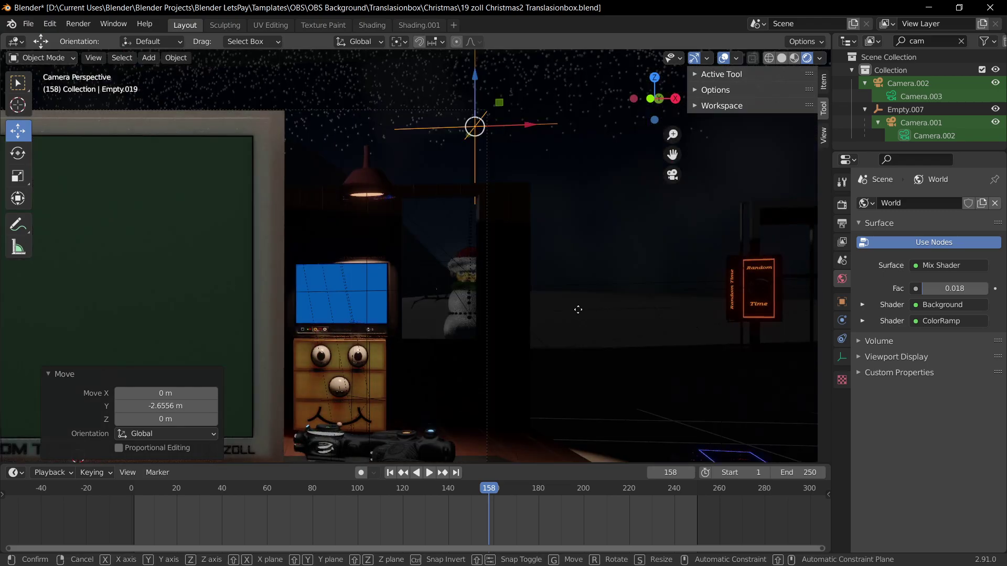
{"action": "key", "text": "x"}
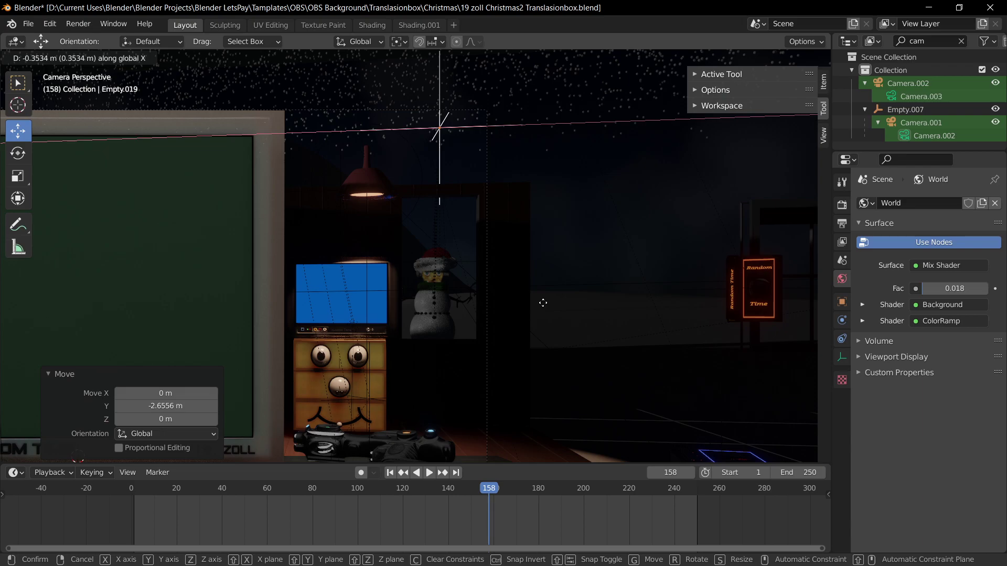
{"action": "left_click", "coordinate": [542, 301]}
{"action": "left_click", "coordinate": [541, 294]}
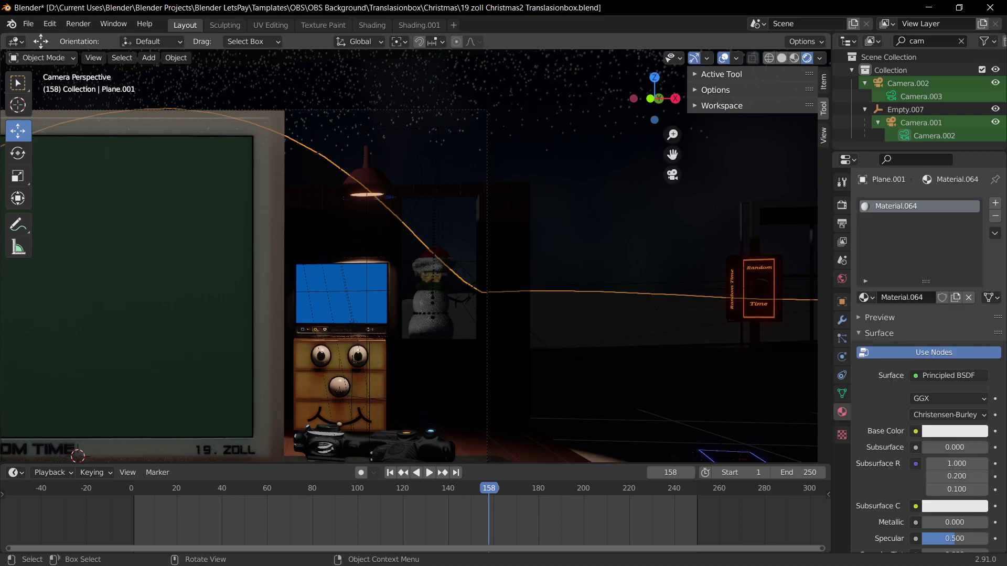
{"action": "key", "text": "ctrl+s"}
Step: Switch to Material Preview shading and examine the wall's window opening, the separate window and the snowman
{"action": "key", "text": "KP_0"}
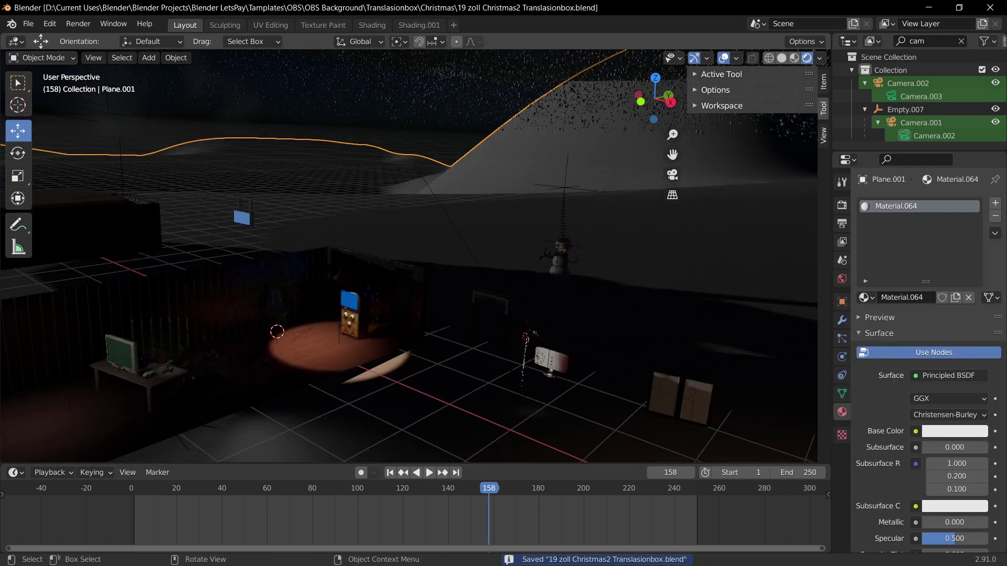
{"action": "key", "text": "KP_0"}
{"action": "mouse_move", "coordinate": [419, 294]}
{"action": "middle_mouse_down", "text": "shift"}
{"action": "mouse_move", "coordinate": [682, 252]}
{"action": "mouse_move", "coordinate": [692, 261]}
{"action": "mouse_move", "coordinate": [478, 322]}
{"action": "mouse_move", "coordinate": [451, 312]}
{"action": "mouse_move", "coordinate": [527, 308]}
{"action": "mouse_move", "coordinate": [425, 326]}
{"action": "mouse_move", "coordinate": [369, 315]}
{"action": "middle_mouse_up", "text": "shift"}
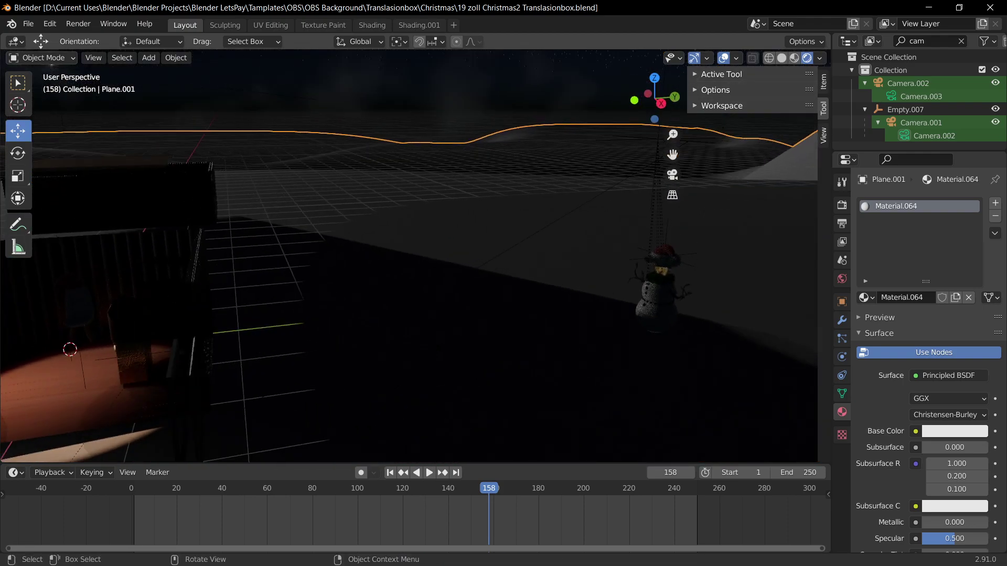
{"action": "scroll", "coordinate": [451, 312], "scroll_direction": "down", "scroll_amount": 2}
{"action": "scroll", "coordinate": [425, 326], "scroll_direction": "up", "scroll_amount": 4}
{"action": "left_click", "coordinate": [794, 58]}
{"action": "scroll", "coordinate": [386, 239], "scroll_direction": "up", "scroll_amount": 5}
{"action": "middle_click_drag", "start_coordinate": [382, 234], "coordinate": [480, 245], "text": "shift"}
{"action": "key", "text": "Tab"}
{"action": "key", "text": "Tab"}
{"action": "left_click", "coordinate": [479, 170]}
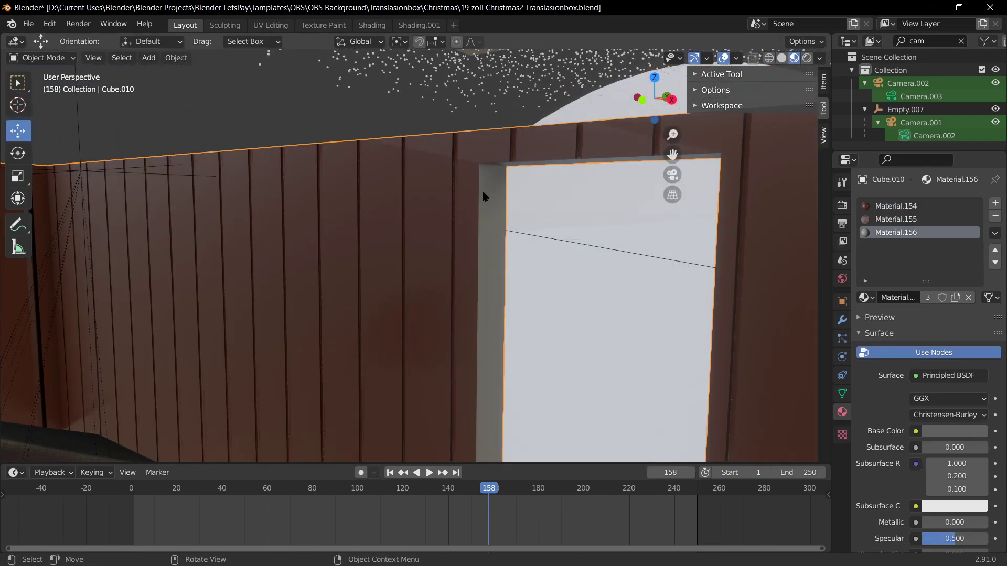
{"action": "left_click", "coordinate": [480, 190]}
{"action": "key", "text": "Tab"}
{"action": "key", "text": "Tab"}
{"action": "left_click", "coordinate": [481, 188]}
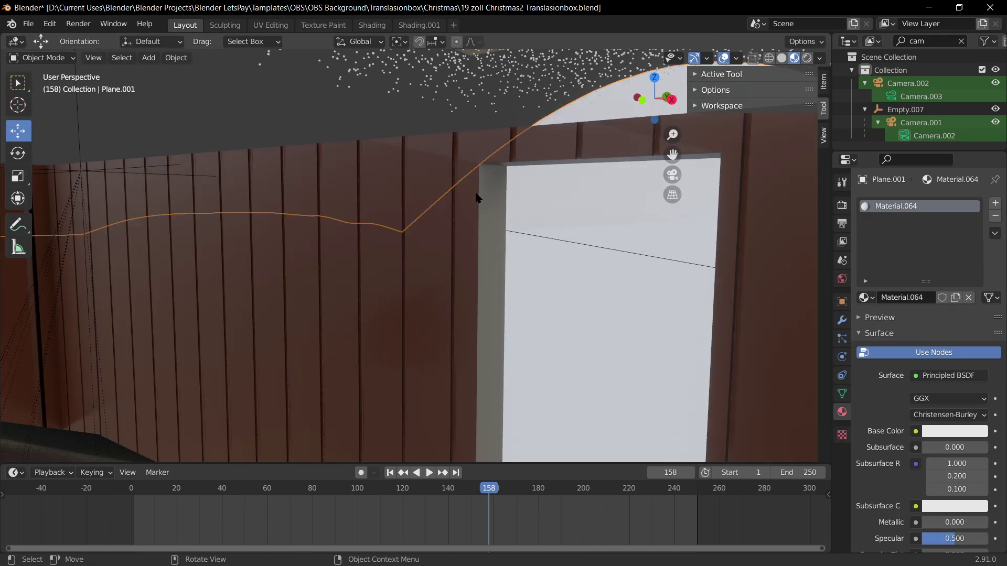
{"action": "scroll", "coordinate": [671, 352], "scroll_direction": "down", "scroll_amount": 8}
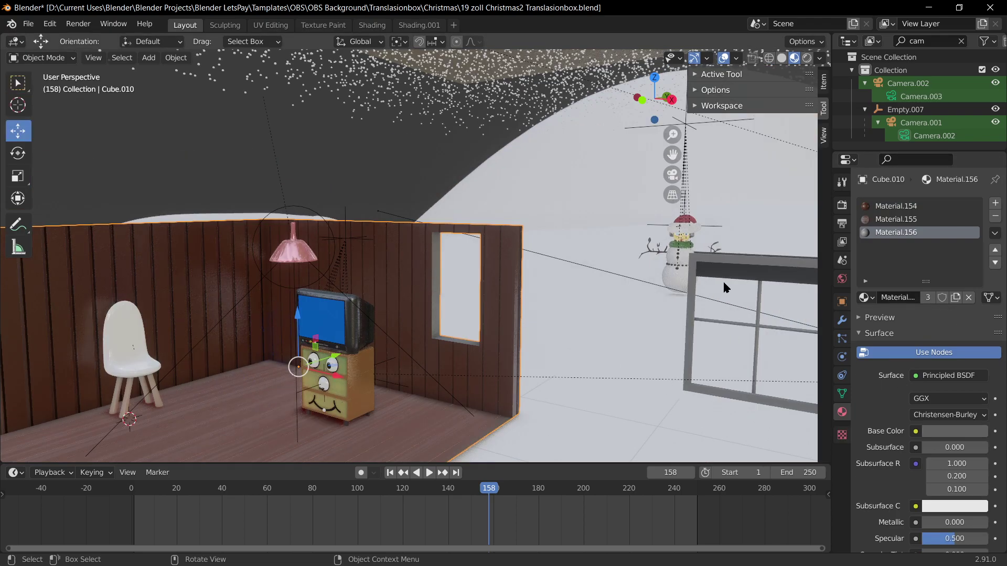
{"action": "left_click", "coordinate": [754, 277]}
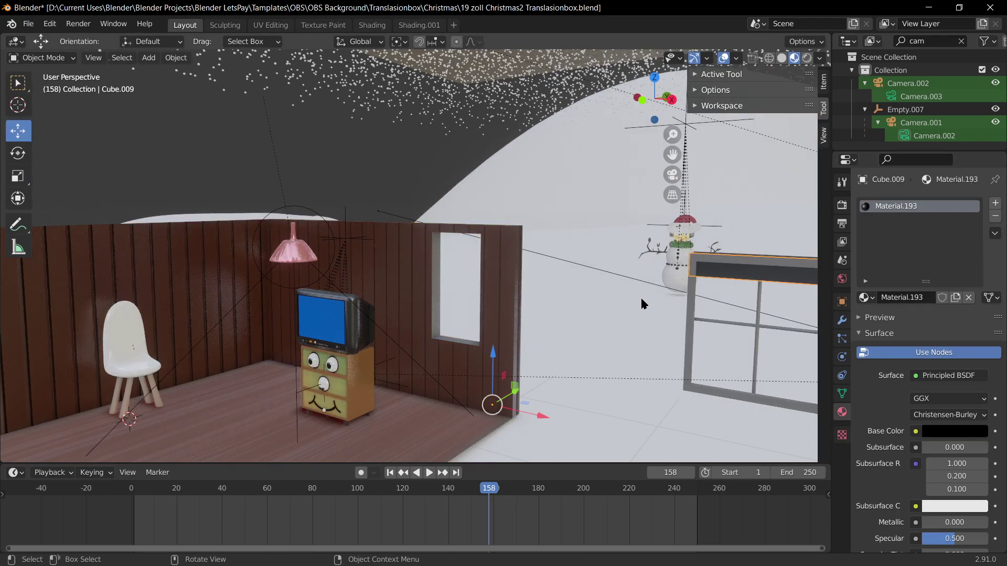
{"action": "left_click", "coordinate": [737, 263], "text": "shift"}
{"action": "middle_click_drag", "start_coordinate": [755, 275], "coordinate": [563, 278]}
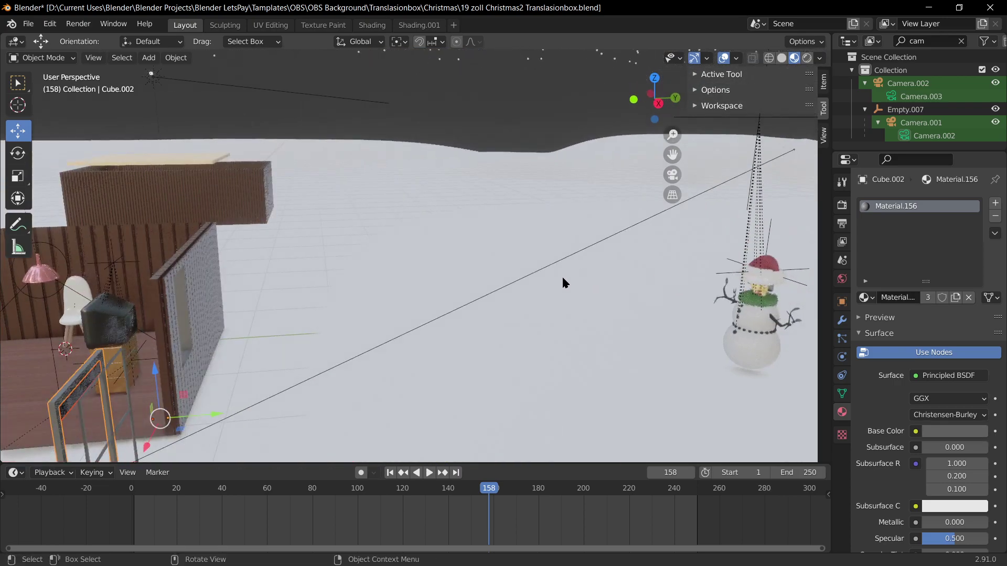
{"action": "left_click", "coordinate": [92, 368], "text": "shift"}
{"action": "middle_click_drag", "start_coordinate": [420, 389], "coordinate": [489, 370]}
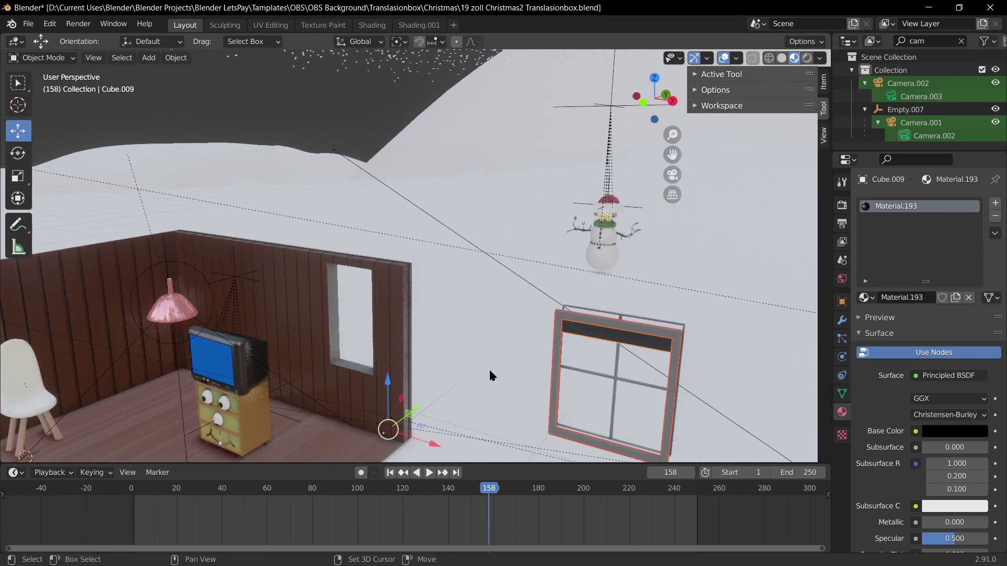
{"action": "left_click", "coordinate": [652, 330], "text": "shift"}
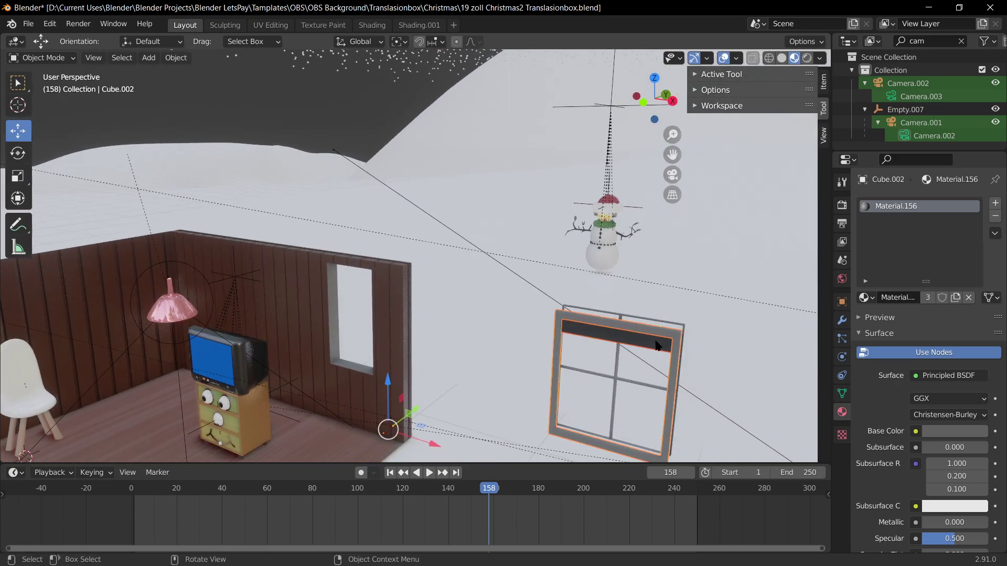
{"action": "left_click", "coordinate": [507, 390]}
Step: Add an empty and snap it to the origin of the window frame Cube.002
{"action": "key", "text": "shift+a"}
{"action": "mouse_move", "coordinate": [469, 428]}
{"action": "left_click", "coordinate": [575, 430]}
{"action": "left_click", "coordinate": [628, 323], "text": "shift"}
{"action": "right_click", "coordinate": [629, 323]}
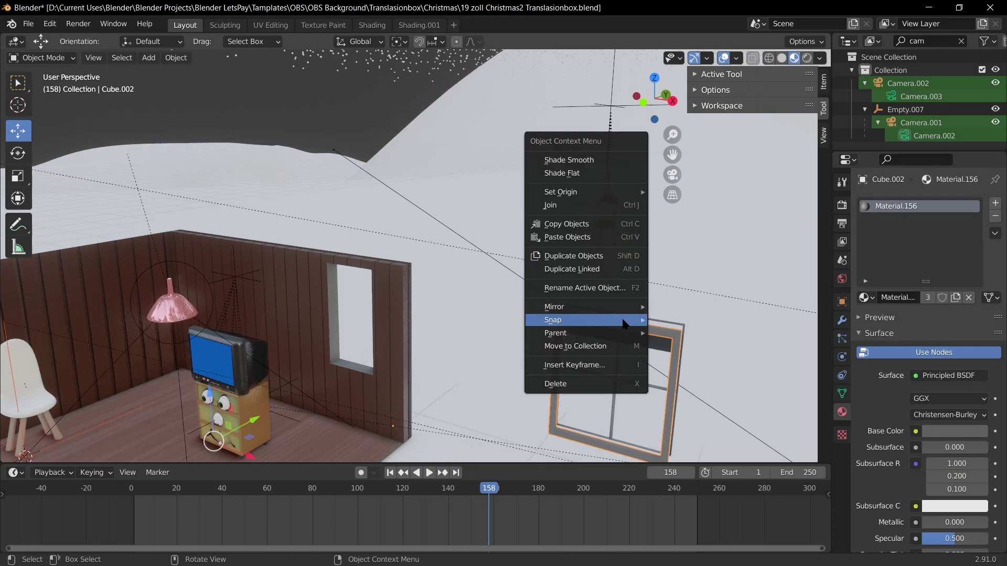
{"action": "mouse_move", "coordinate": [629, 322]}
{"action": "left_click", "coordinate": [697, 357]}
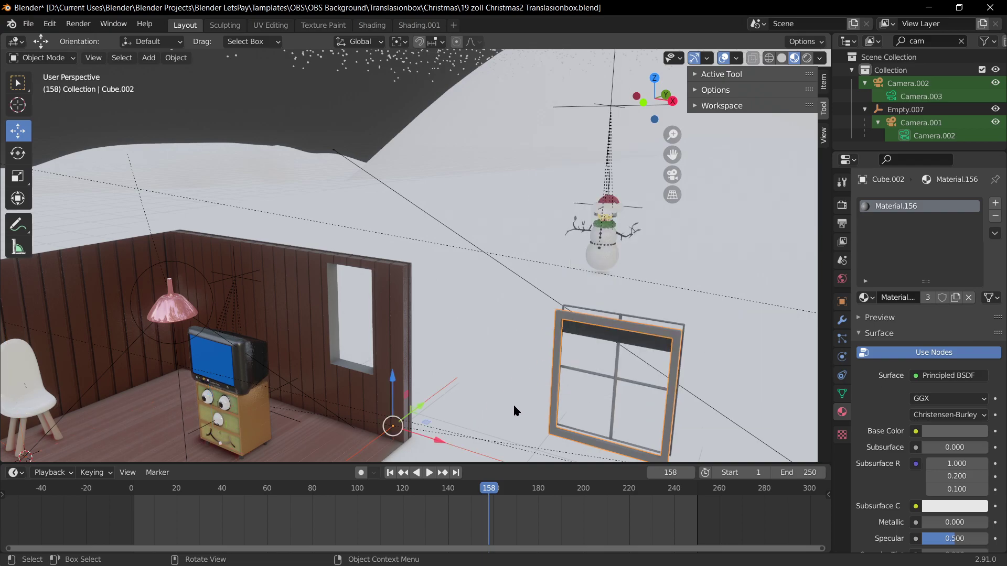
Step: Move Empty.009 along Y and 1.0432 m along X so it lines up with the separate window
{"action": "scroll", "coordinate": [514, 406], "scroll_direction": "down", "scroll_amount": 7}
{"action": "scroll", "coordinate": [491, 391], "scroll_direction": "up", "scroll_amount": 5}
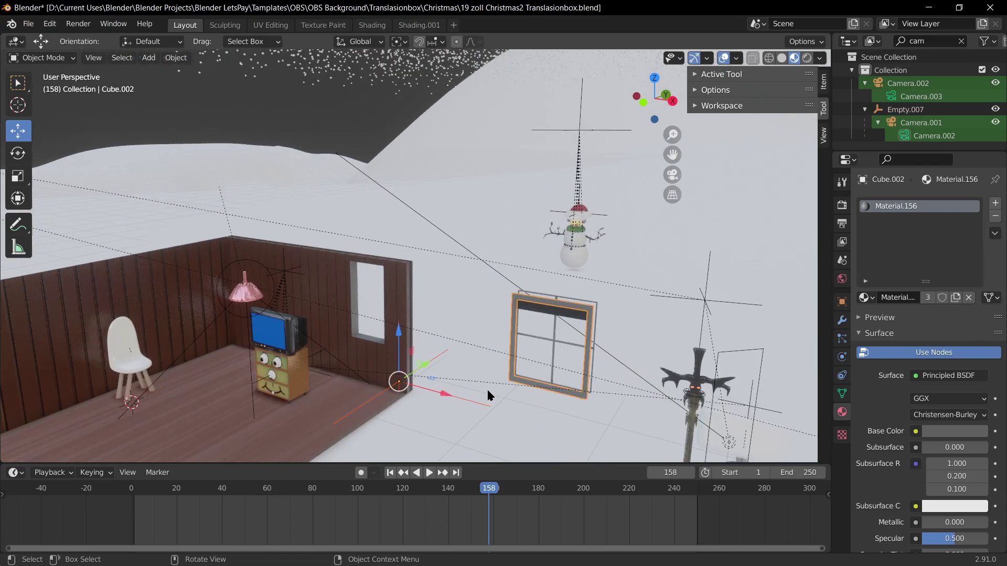
{"action": "left_click", "coordinate": [468, 401]}
{"action": "key", "text": "g"}
{"action": "key", "text": "y"}
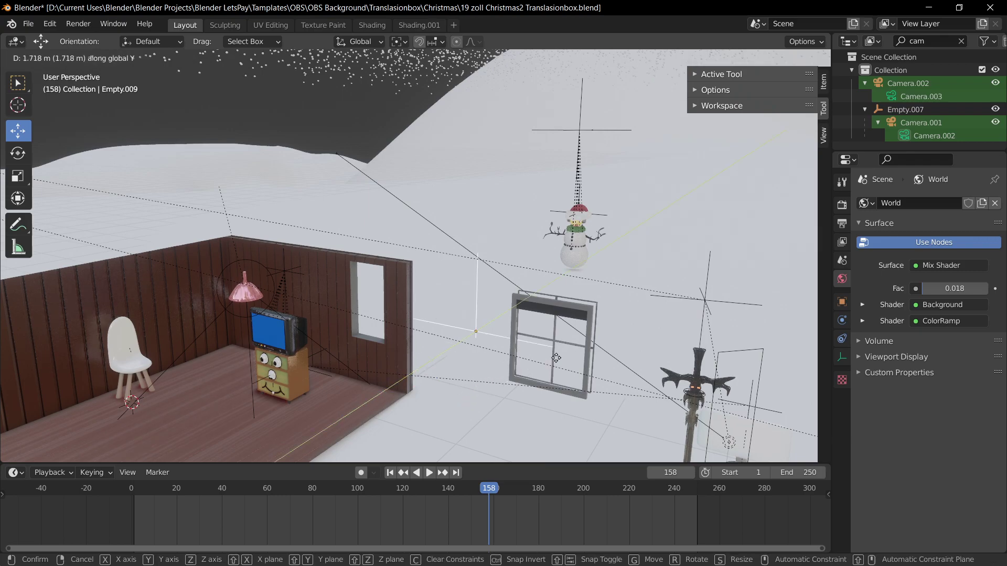
{"action": "left_click", "coordinate": [563, 352]}
{"action": "key", "text": "x"}
{"action": "left_click", "coordinate": [629, 371]}
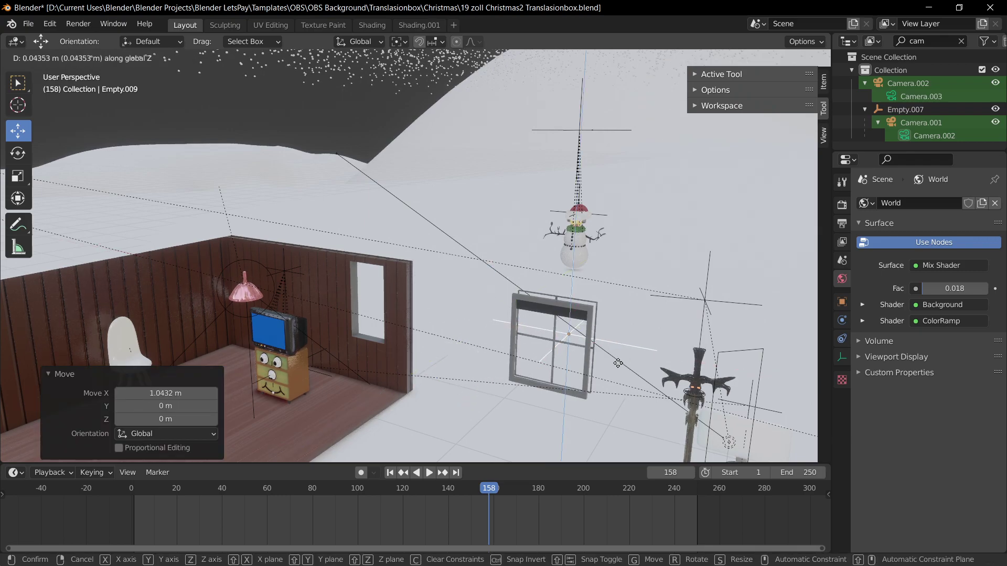
{"action": "key", "text": "g"}
{"action": "key", "text": "x"}
{"action": "left_click", "coordinate": [600, 359]}
Step: Raise Empty.009 along Z to just above the separate window and scale it by 0.486
{"action": "key", "text": "g"}
{"action": "key", "text": "z"}
{"action": "left_click", "coordinate": [608, 300]}
{"action": "key", "text": "s"}
{"action": "left_click", "coordinate": [584, 291]}
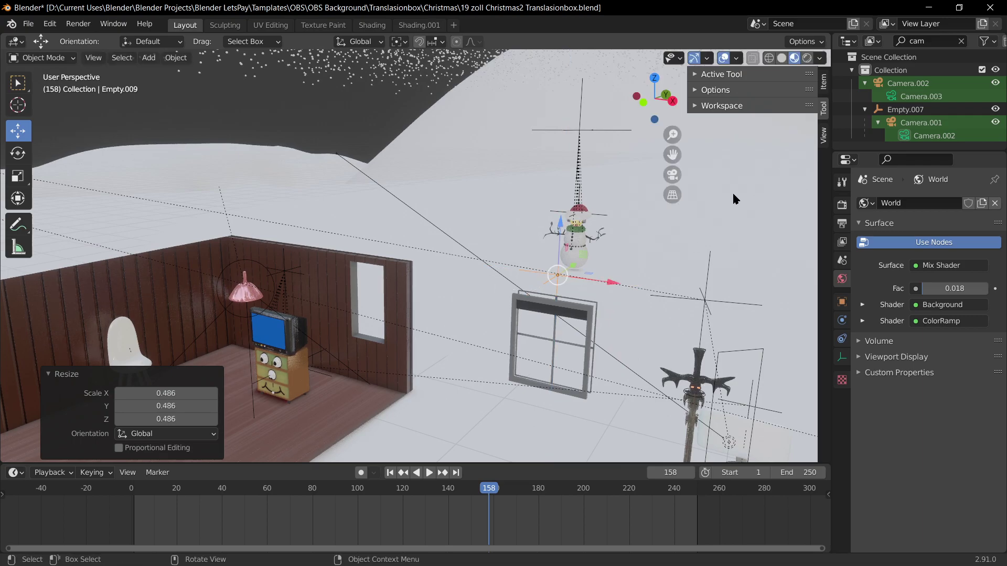
Step: Parent all parts of the separate window to Empty.009 using Object with Keep Transform
{"action": "left_click", "coordinate": [575, 315]}
{"action": "left_click", "coordinate": [577, 313], "text": "shift"}
{"action": "key", "text": "g"}
{"action": "right_click", "coordinate": [570, 239]}
{"action": "left_click", "coordinate": [572, 297], "text": "shift"}
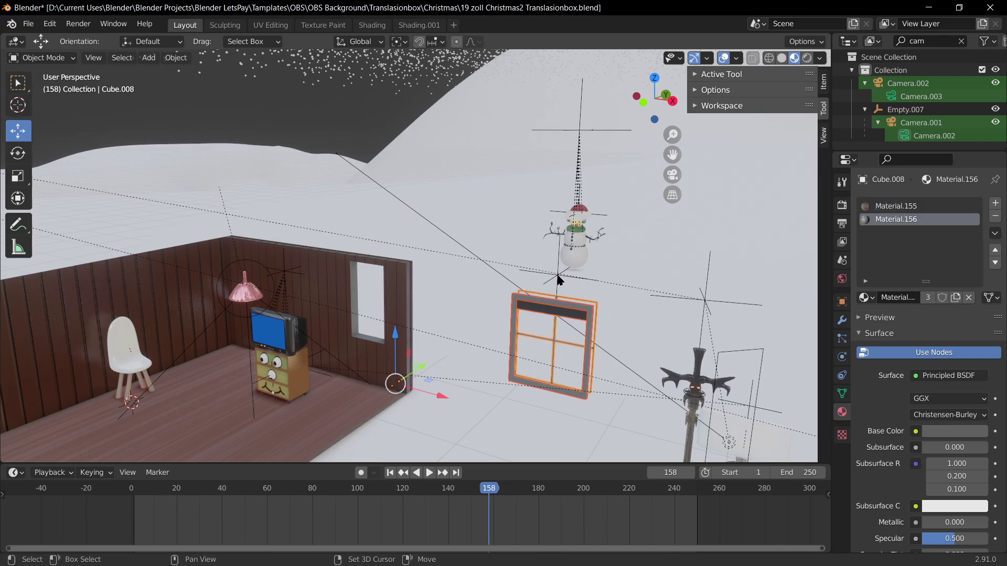
{"action": "left_click", "coordinate": [558, 278], "text": "shift"}
{"action": "key", "text": "ctrl+p"}
{"action": "left_click", "coordinate": [565, 279]}
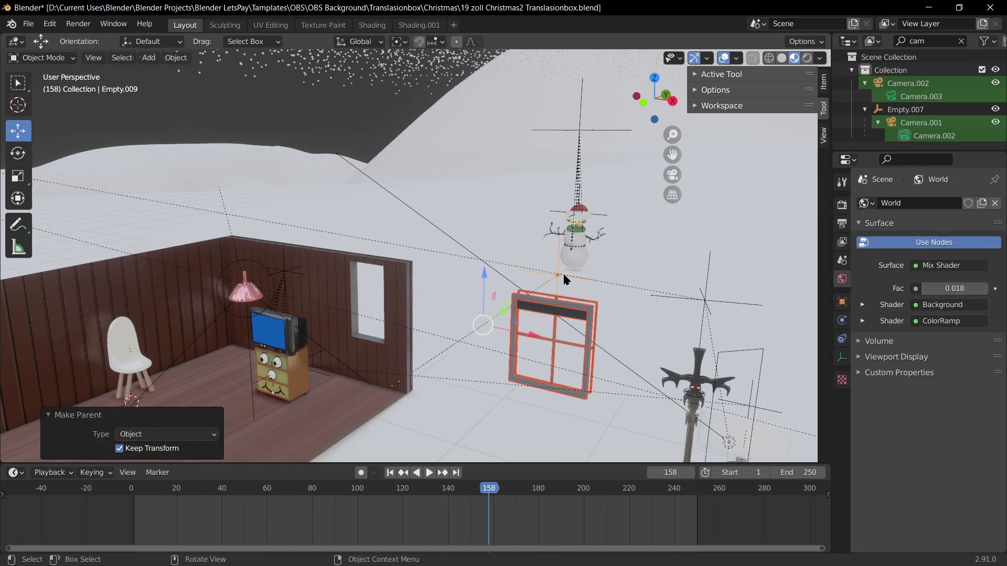
Step: Narrow the window by scaling its parent Empty.009 to 0.586 along X
{"action": "left_click", "coordinate": [546, 276]}
{"action": "left_click", "coordinate": [540, 275]}
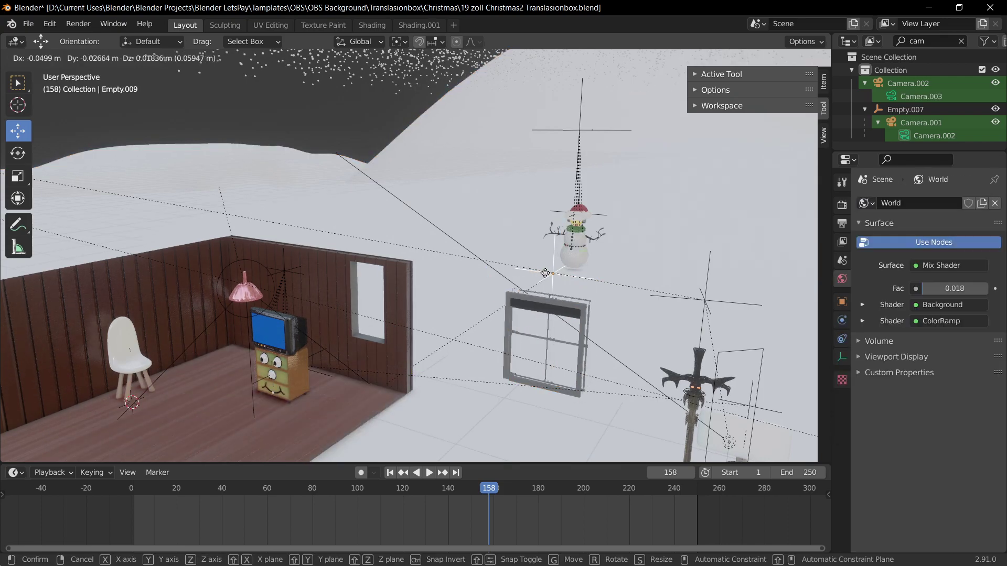
{"action": "key", "text": "s"}
{"action": "key", "text": "x"}
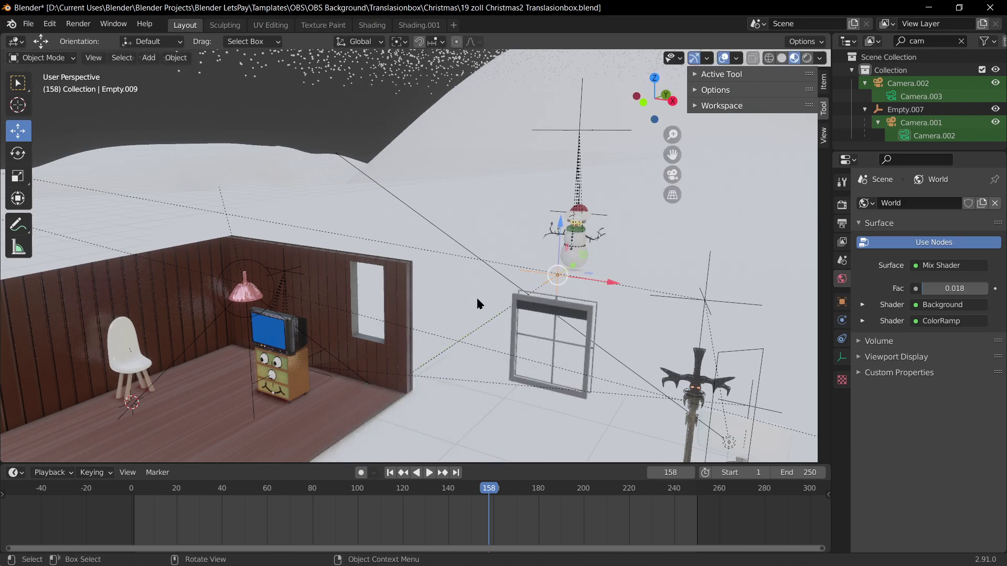
{"action": "left_click", "coordinate": [562, 339]}
Step: Fit the window into the wall opening by moving Empty.009 -1.5888 m along X and about 0.08 m along Z
{"action": "middle_click_drag", "start_coordinate": [562, 339], "coordinate": [460, 311]}
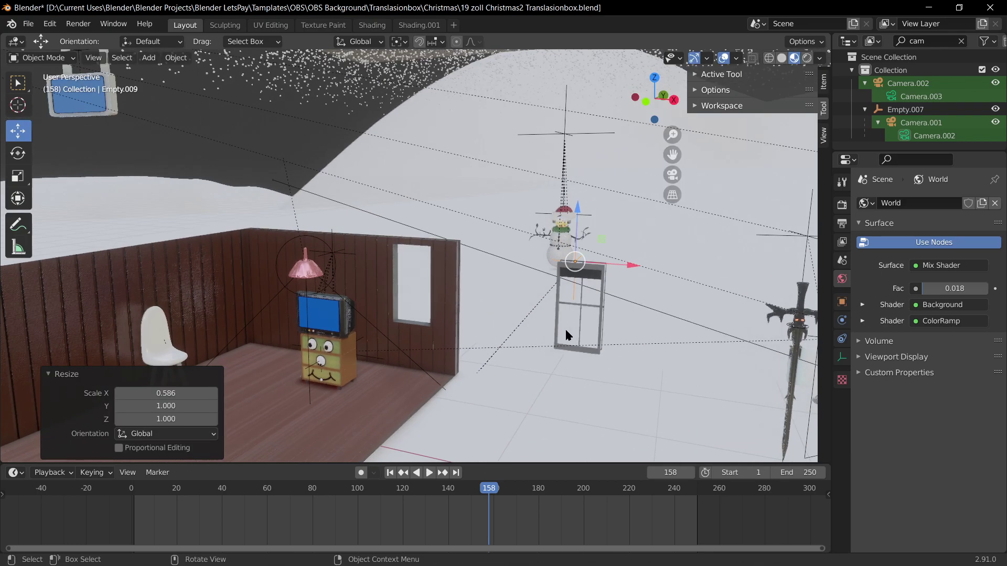
{"action": "key", "text": "g"}
{"action": "key", "text": "x"}
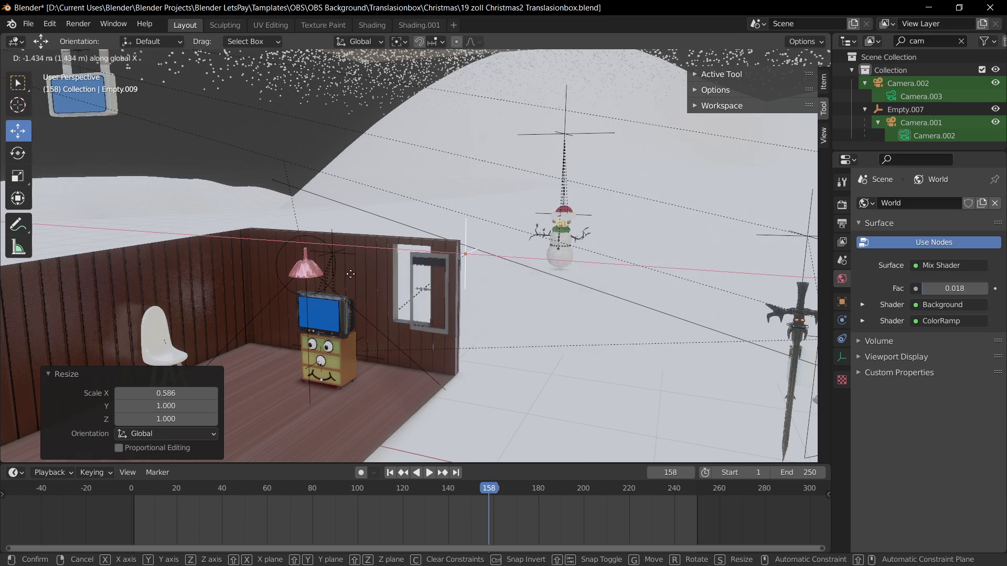
{"action": "left_click", "coordinate": [341, 273]}
{"action": "key", "text": "g"}
{"action": "key", "text": "z"}
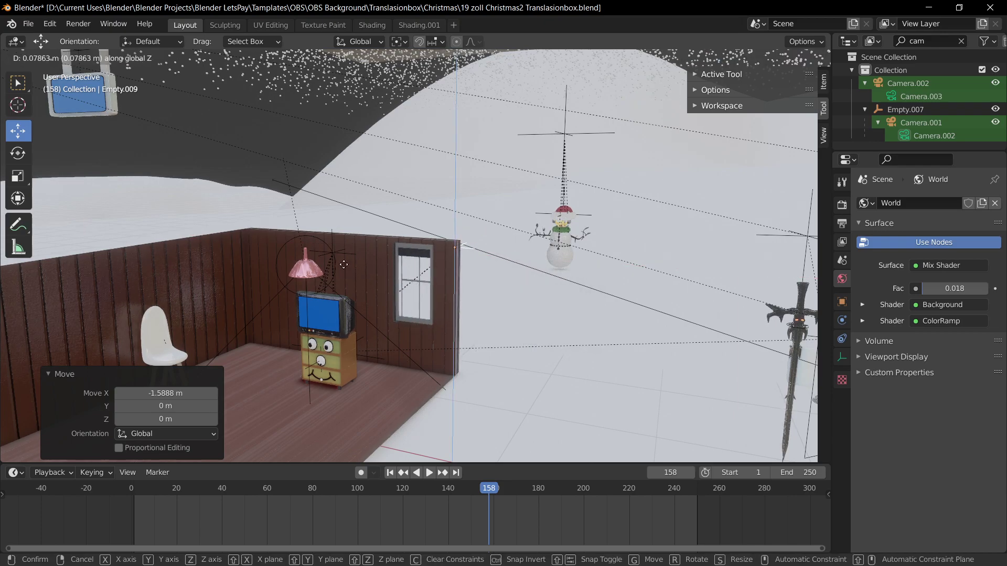
{"action": "left_click", "coordinate": [345, 265]}
Step: Widen the window in the wall opening by scaling Empty.009 to 1.044 along X
{"action": "scroll", "coordinate": [346, 268], "scroll_direction": "up", "scroll_amount": 9}
{"action": "scroll", "coordinate": [348, 272], "scroll_direction": "down", "scroll_amount": 4}
{"action": "middle_click_drag", "start_coordinate": [394, 292], "coordinate": [467, 301]}
{"action": "key", "text": "s"}
{"action": "key", "text": "x"}
{"action": "left_click", "coordinate": [474, 300]}
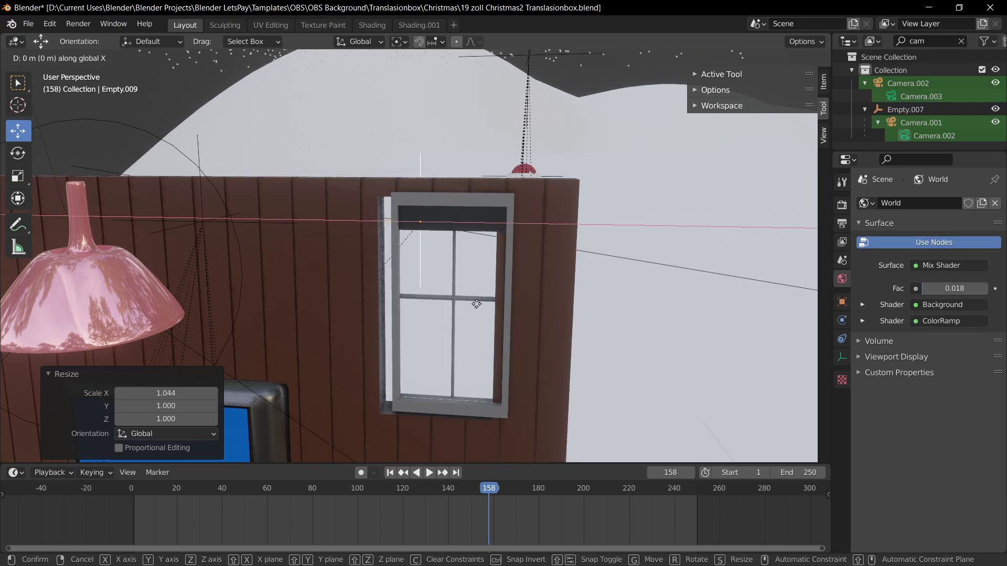
Step: Align the window with the wall opening by moving Empty.009 about -0.0457 m along X
{"action": "key", "text": "g"}
{"action": "key", "text": "x"}
{"action": "right_click", "coordinate": [468, 301]}
Step: Fit the window's height to the opening by moving Empty.009 -0.0228 m along Z and scaling it along Z, finally by about 1.048
{"action": "key", "text": "s"}
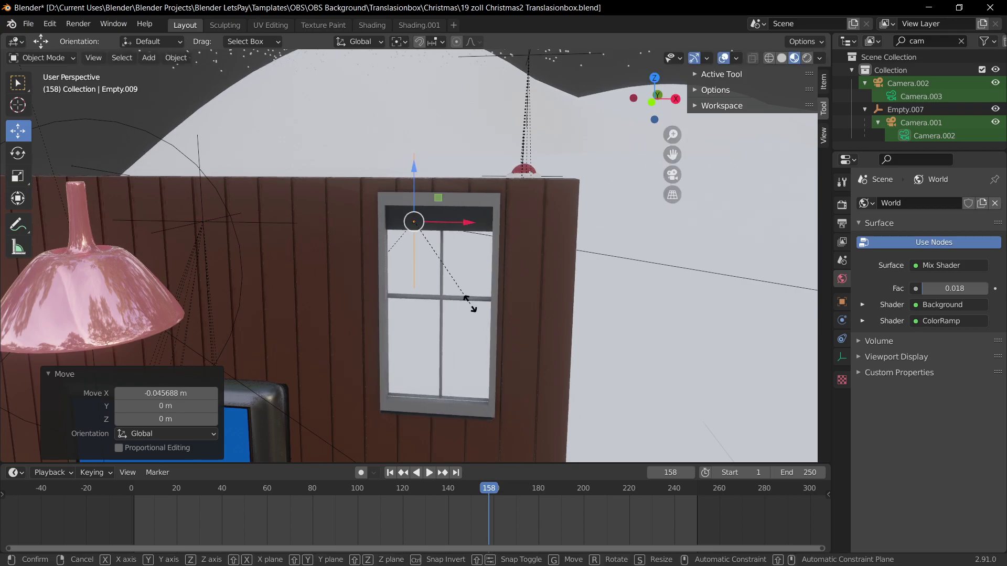
{"action": "key", "text": "z"}
{"action": "left_click", "coordinate": [473, 303]}
{"action": "key", "text": "g"}
{"action": "key", "text": "z"}
{"action": "left_click", "coordinate": [472, 303]}
{"action": "key", "text": "s"}
{"action": "key", "text": "z"}
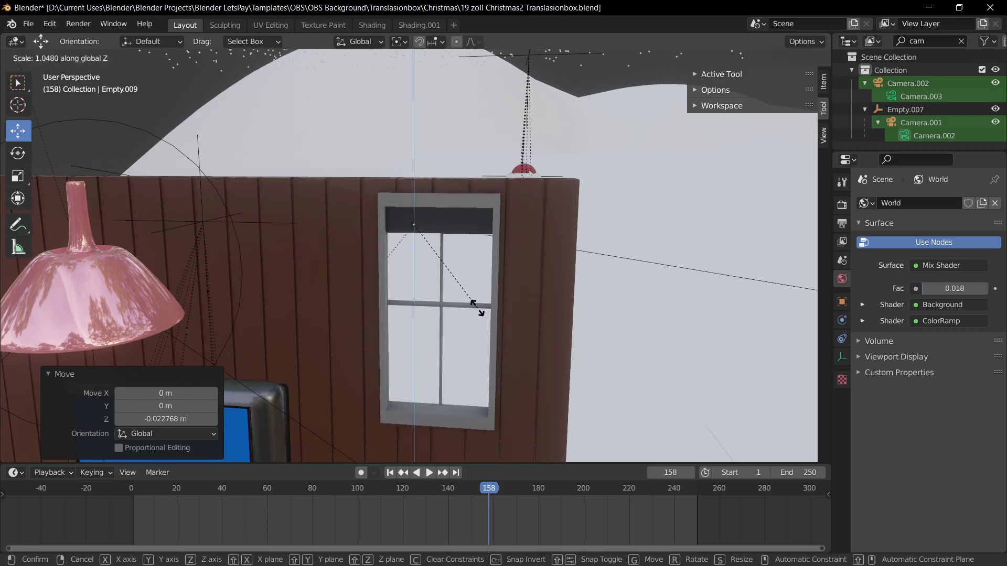
{"action": "left_click", "coordinate": [479, 309]}
Step: Save the file and check the fitted window through the scene camera
{"action": "left_click", "coordinate": [544, 389]}
{"action": "key", "text": "ctrl+s"}
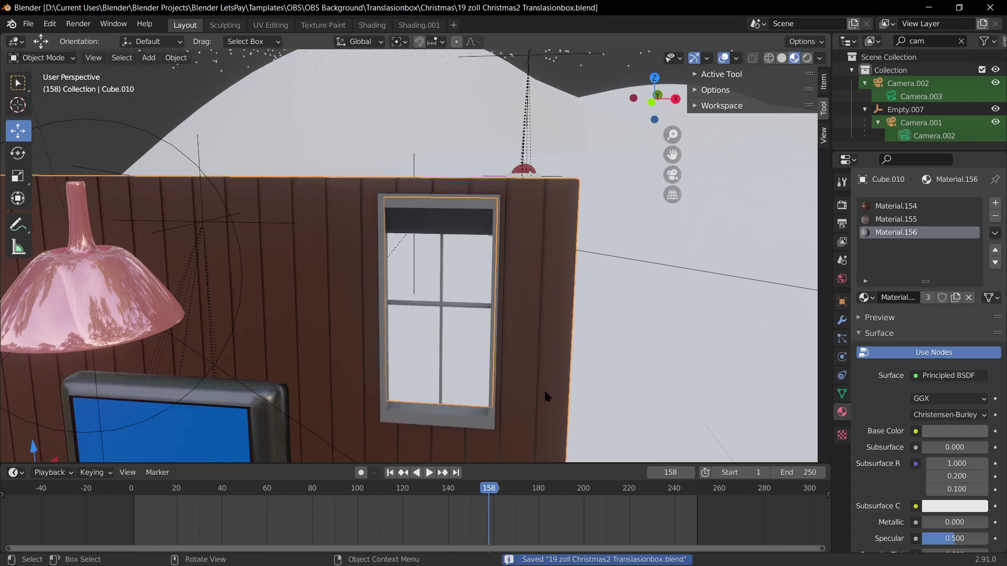
{"action": "key", "text": "KP_0"}
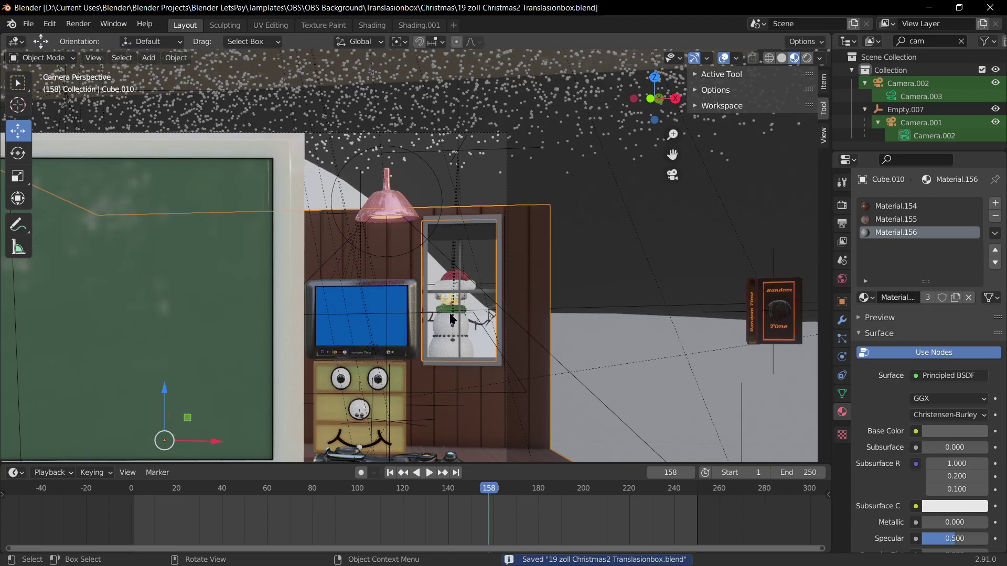
{"action": "scroll", "coordinate": [448, 318], "scroll_direction": "up", "scroll_amount": 2}
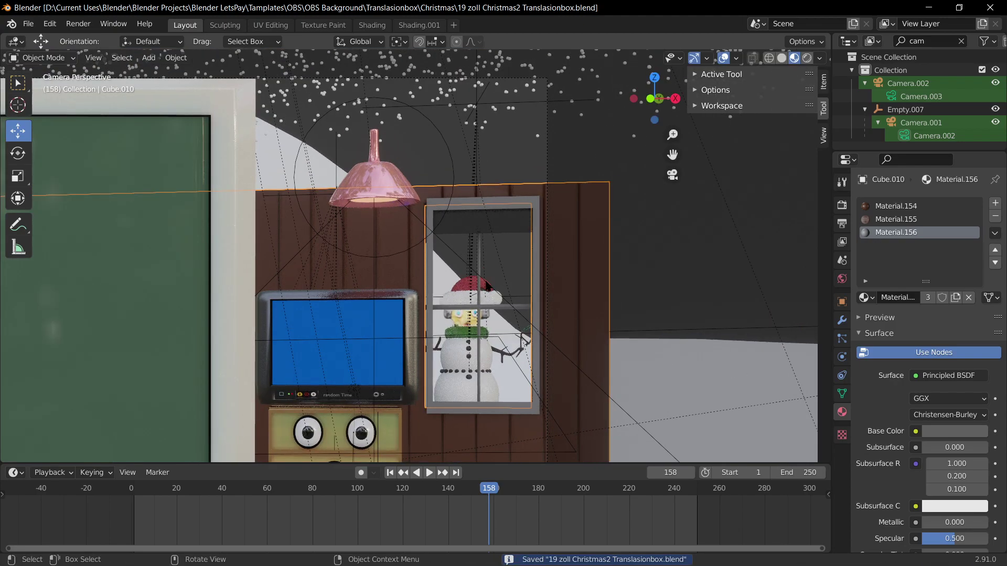
{"action": "left_click", "coordinate": [514, 124]}
{"action": "key", "text": "s"}
{"action": "key", "text": "x"}
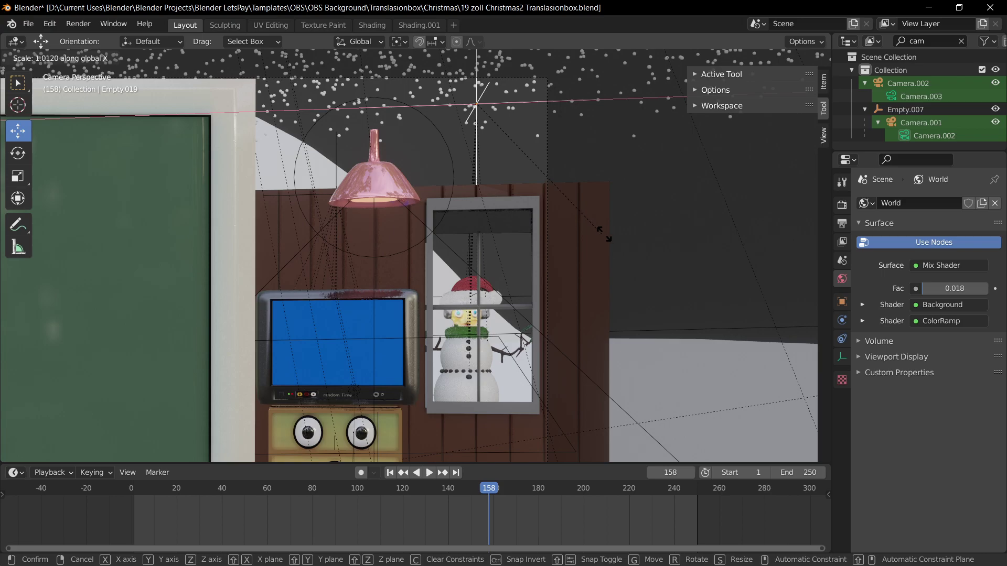
{"action": "left_click", "coordinate": [607, 241]}
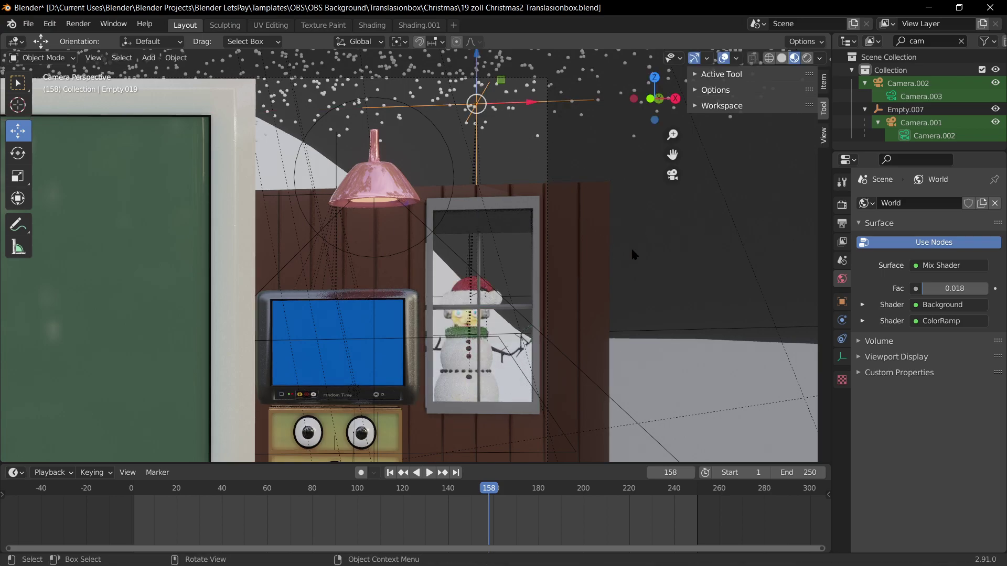
Step: Widen the window by scaling its parent Empty.009 to 1.040 along X
{"action": "key", "text": "KP_0"}
{"action": "left_click", "coordinate": [460, 274]}
{"action": "left_click", "coordinate": [472, 273]}
{"action": "key", "text": "KP_0"}
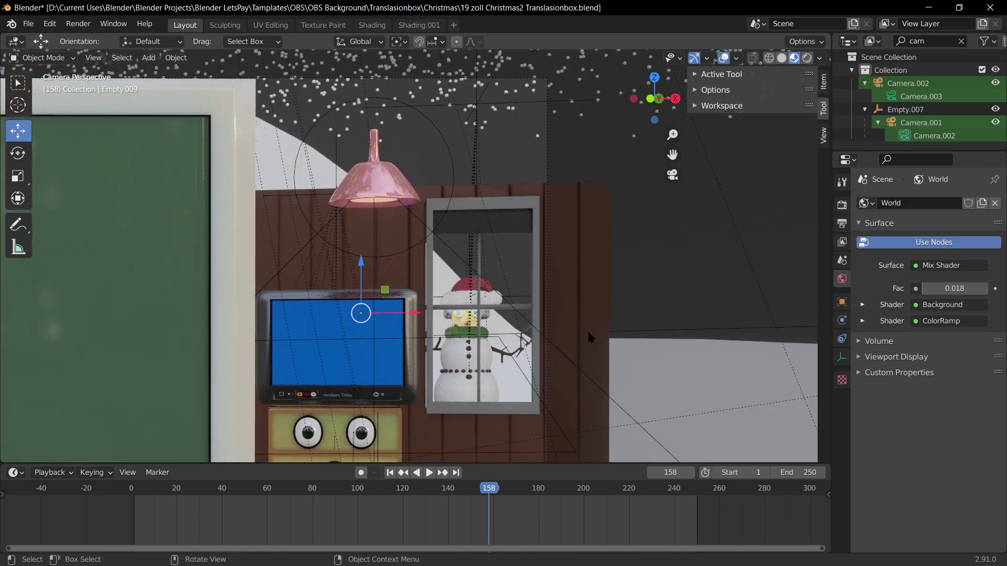
{"action": "key", "text": "s"}
{"action": "key", "text": "x"}
{"action": "left_click", "coordinate": [597, 331]}
Step: Reposition the window by moving Empty.009 -0.0358 m along X and -0.0025 m along Z
{"action": "key", "text": "g"}
{"action": "key", "text": "x"}
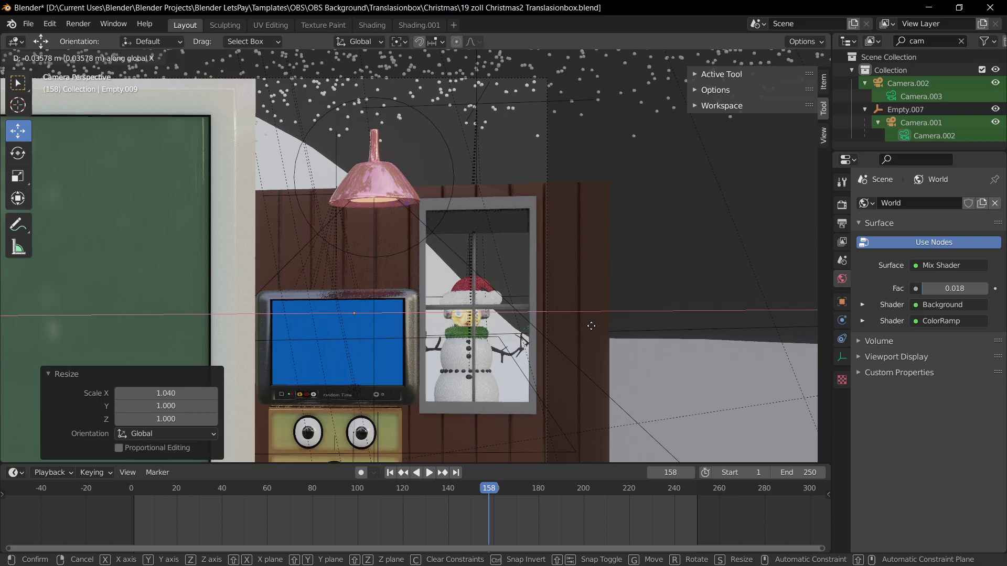
{"action": "left_click", "coordinate": [591, 326]}
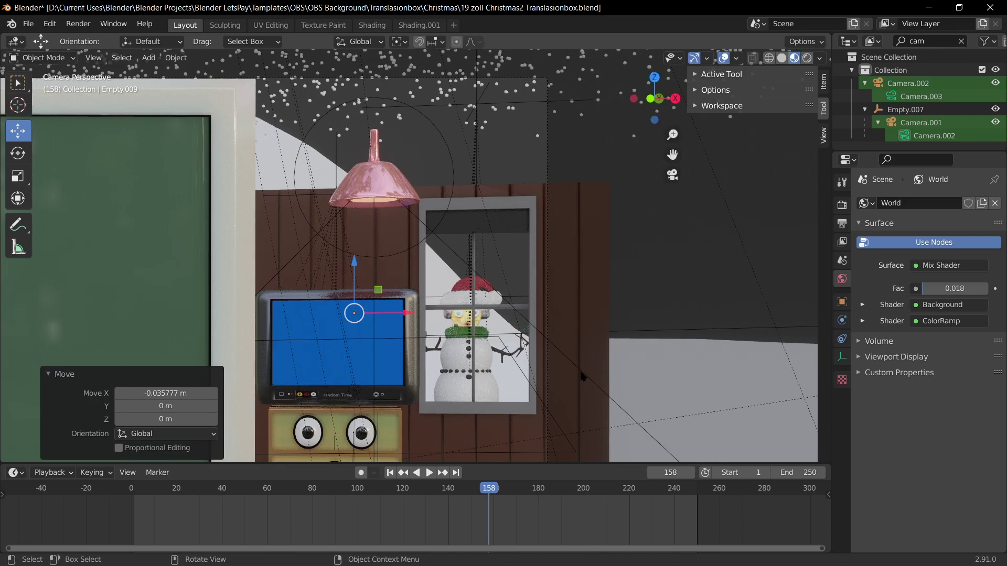
{"action": "key", "text": "g"}
{"action": "key", "text": "z"}
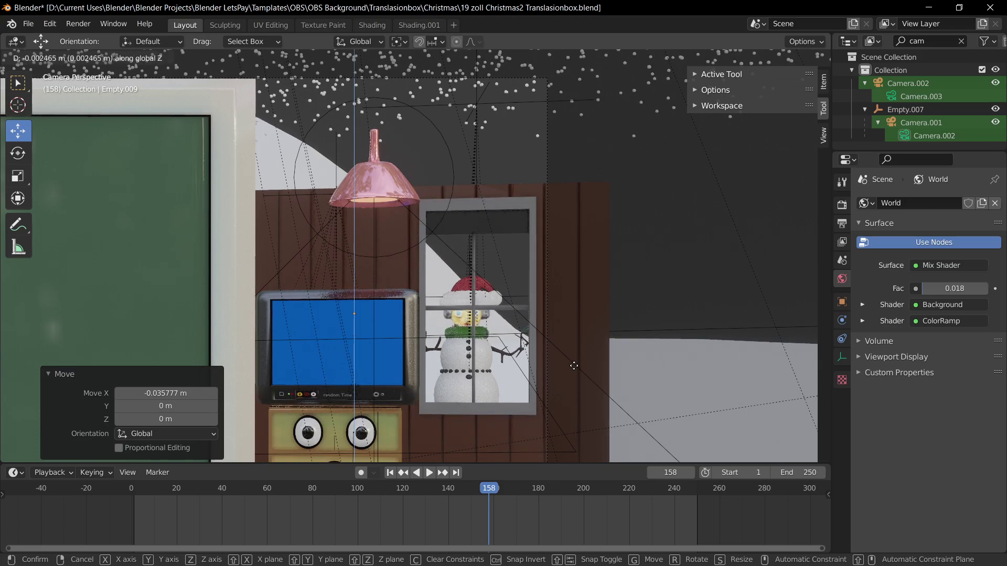
{"action": "left_click", "coordinate": [573, 366]}
Step: Narrow the window by scaling Empty.009 to 0.954 along X and move it 0.0275 m along X
{"action": "key", "text": "s"}
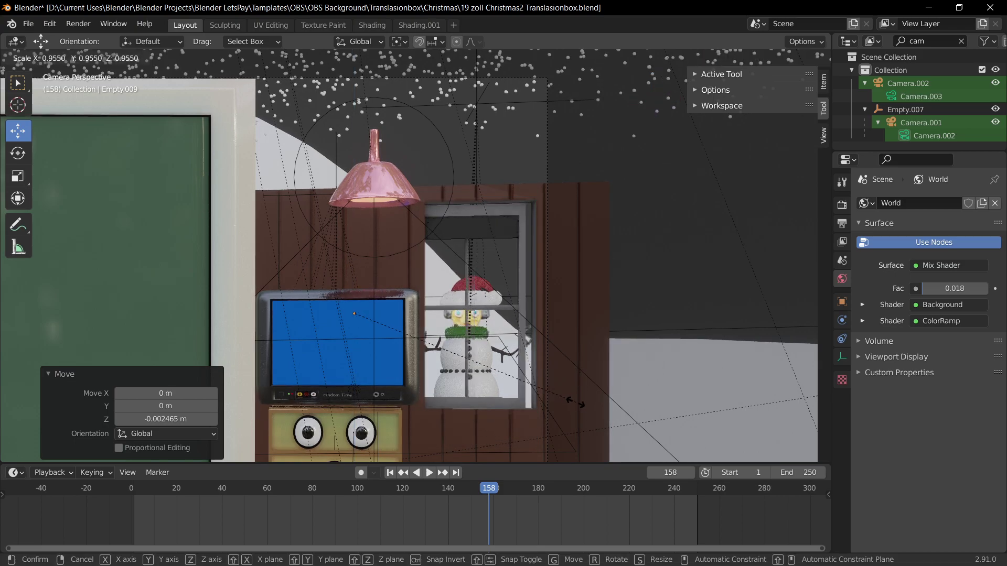
{"action": "key", "text": "x"}
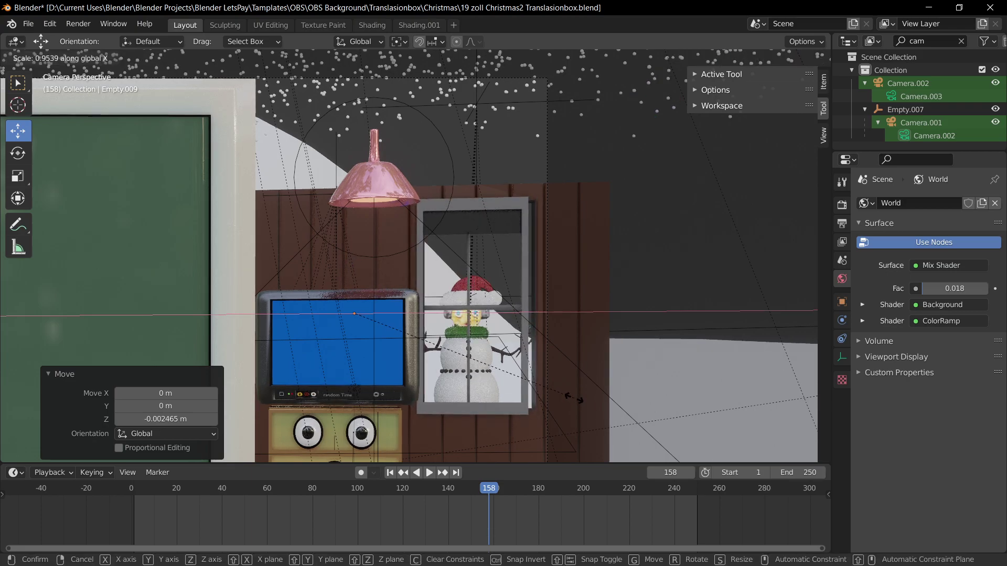
{"action": "left_click", "coordinate": [574, 400]}
{"action": "key", "text": "g"}
{"action": "key", "text": "x"}
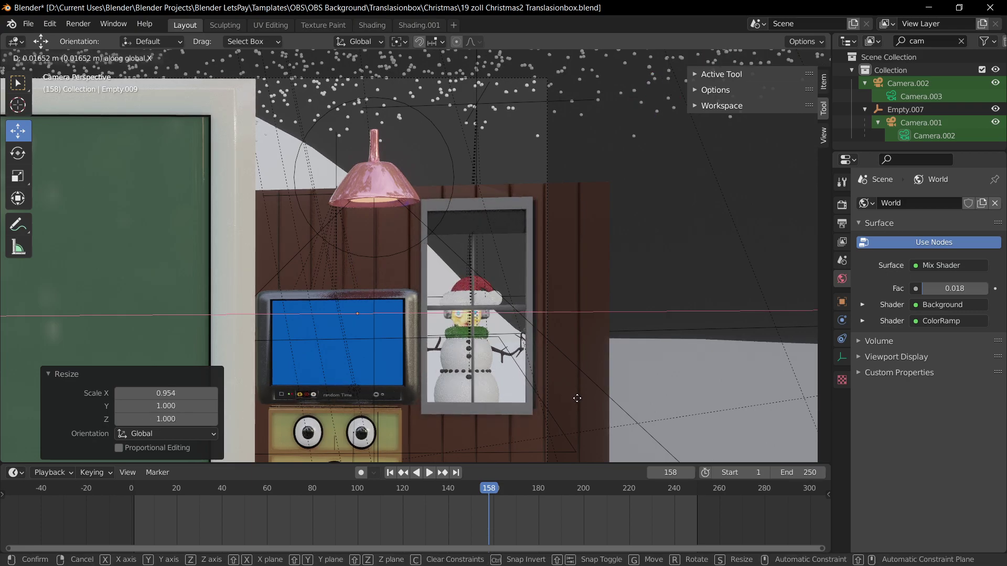
{"action": "left_click", "coordinate": [580, 400]}
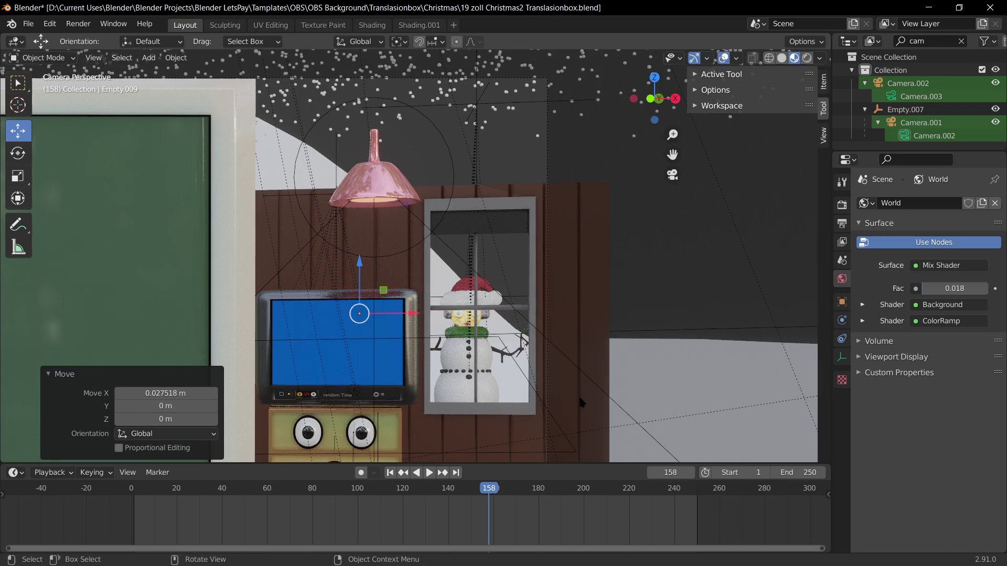
Step: Move the snowman farther behind the wall by shifting Empty.019 1.0071 m along Y
{"action": "middle_click_drag", "start_coordinate": [717, 341], "coordinate": [657, 235]}
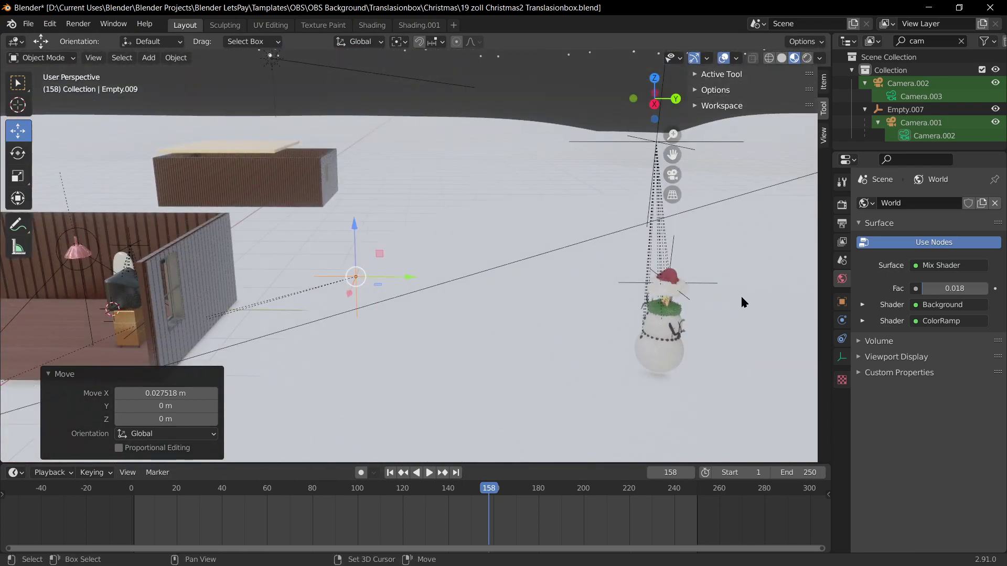
{"action": "middle_click_drag", "start_coordinate": [746, 303], "coordinate": [506, 314], "text": "shift"}
{"action": "left_click", "coordinate": [440, 161]}
{"action": "left_click", "coordinate": [426, 153]}
{"action": "left_click_drag", "start_coordinate": [428, 155], "coordinate": [534, 165]}
{"action": "key", "text": "KP_0"}
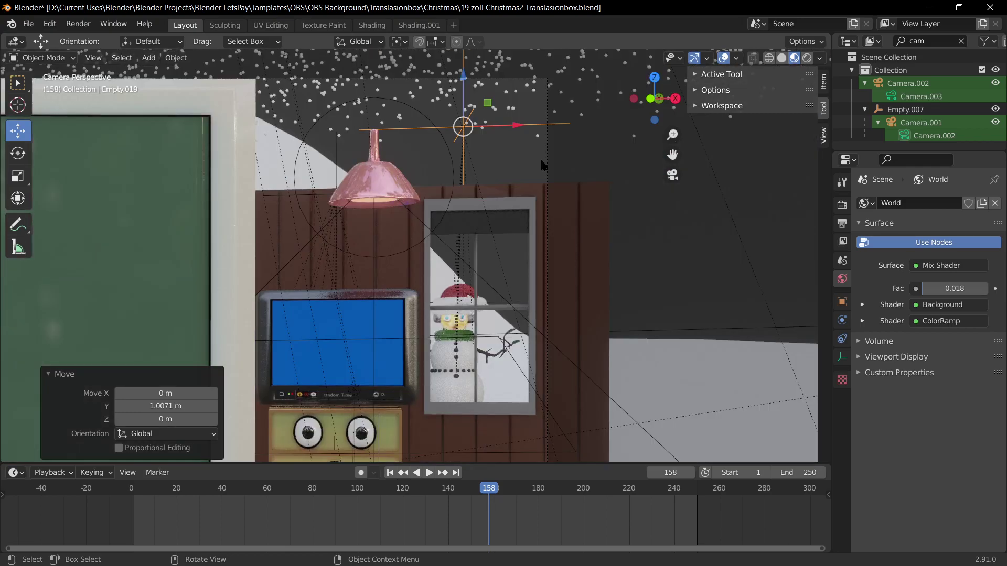
Step: Push the snowman another 0.8639 m away along Y using Empty.019
{"action": "middle_click_drag", "start_coordinate": [590, 271], "coordinate": [515, 278]}
{"action": "key", "text": "g"}
{"action": "key", "text": "y"}
{"action": "left_click", "coordinate": [514, 278]}
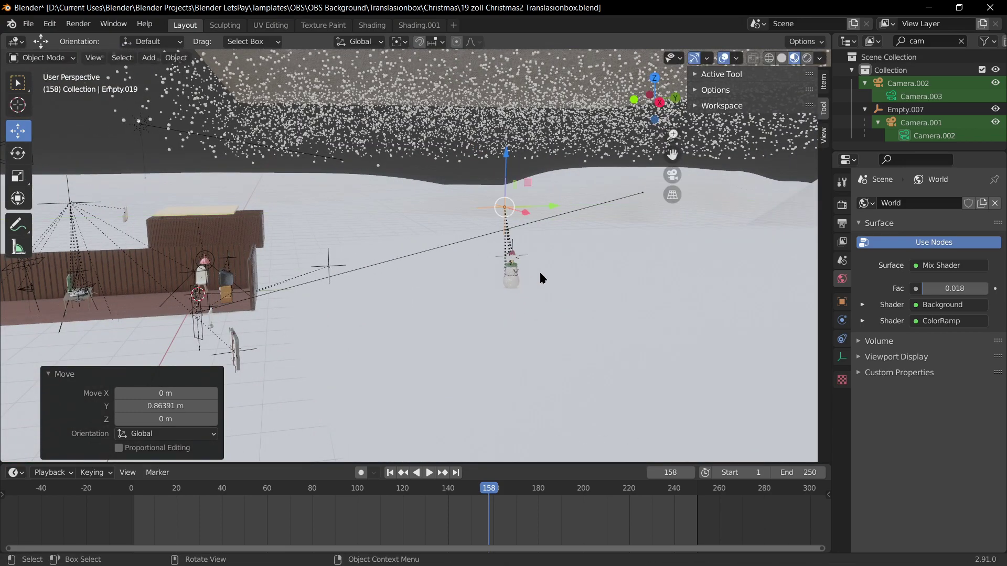
{"action": "key", "text": "KP_0"}
Step: Shift the snowman's parent Empty.019 along X toward the window's center and move it 0.3874 m along Y
{"action": "key", "text": "g"}
{"action": "key", "text": "x"}
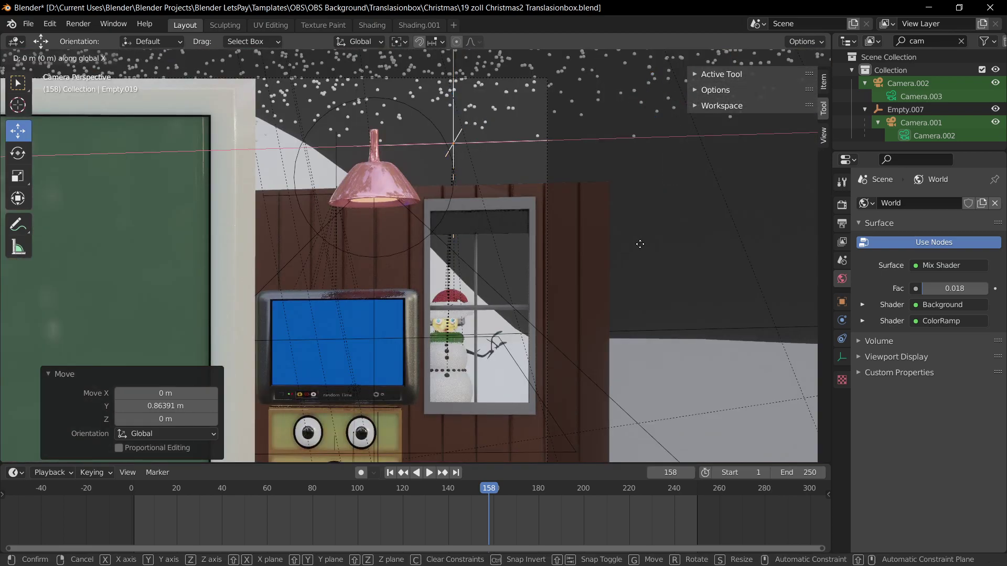
{"action": "left_click", "coordinate": [639, 242]}
{"action": "middle_click_drag", "start_coordinate": [681, 313], "coordinate": [620, 328]}
{"action": "middle_click_drag", "start_coordinate": [610, 174], "coordinate": [602, 285]}
{"action": "key", "text": "g"}
{"action": "key", "text": "y"}
{"action": "left_click", "coordinate": [634, 295]}
{"action": "middle_click_drag", "start_coordinate": [301, 292], "coordinate": [451, 279]}
{"action": "key", "text": "KP_0"}
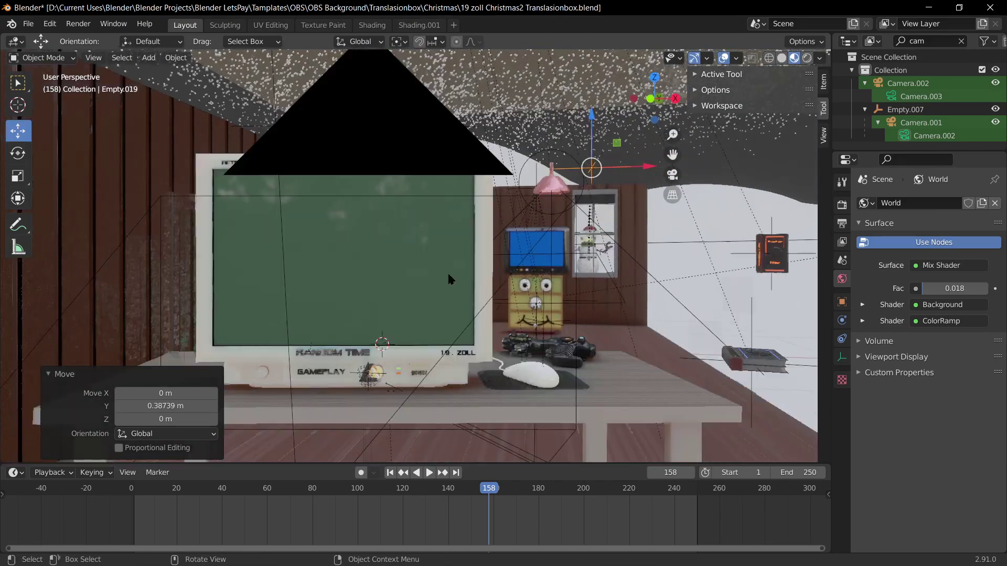
{"action": "middle_click_drag", "start_coordinate": [605, 290], "coordinate": [577, 266]}
{"action": "key", "text": "KP_0"}
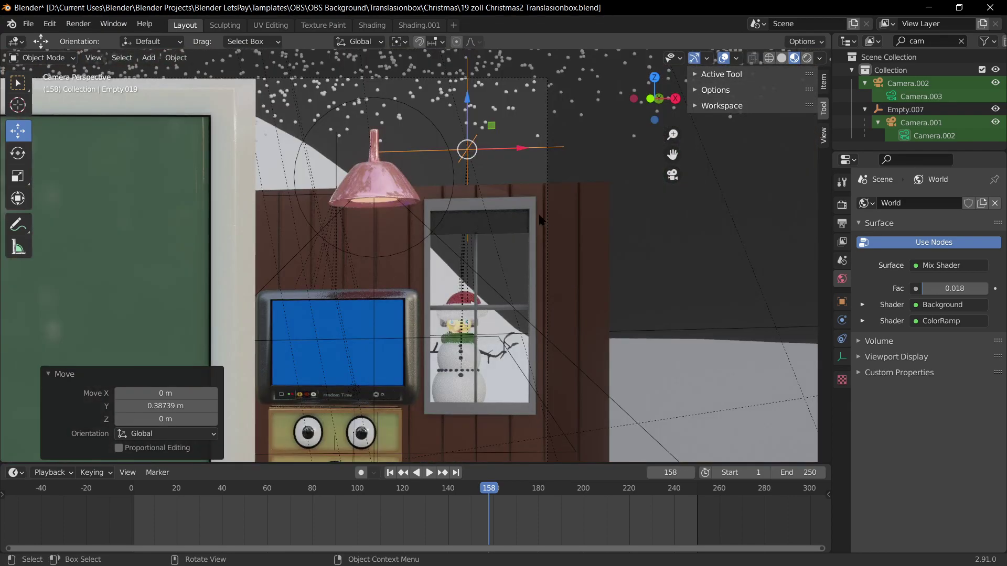
{"action": "left_click", "coordinate": [514, 223]}
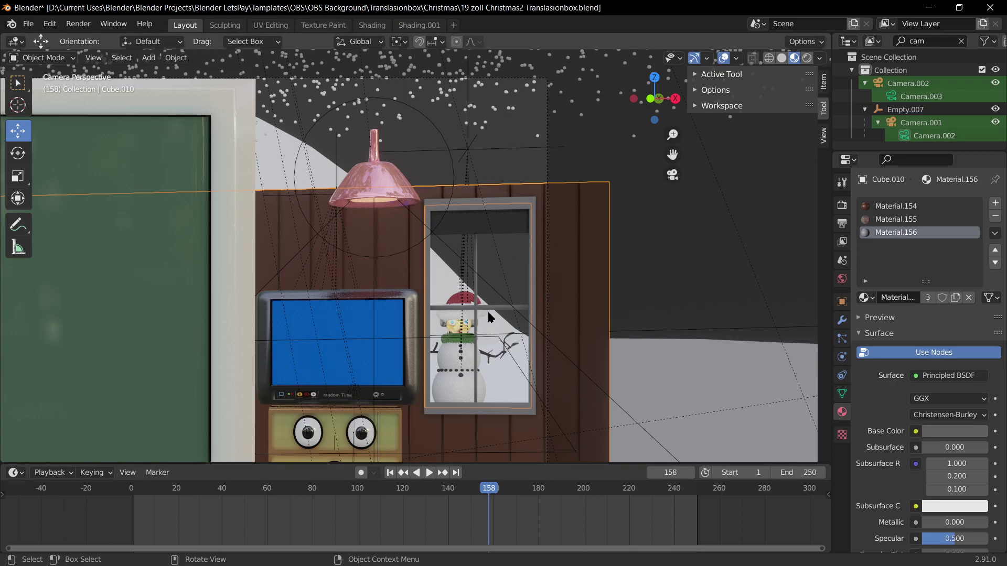
{"action": "left_click", "coordinate": [624, 271]}
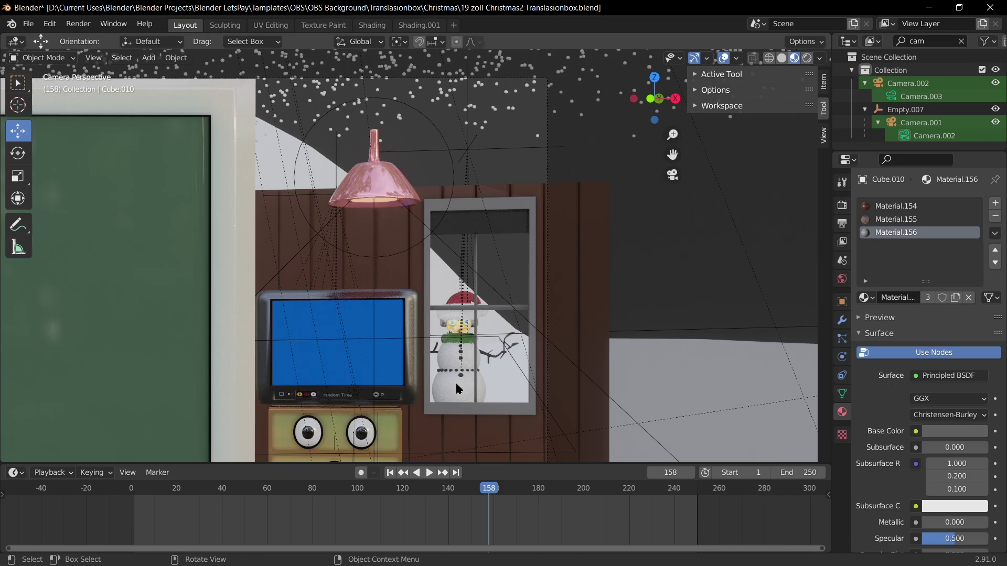
Step: Bring the snowman toward the middle of the window by moving Empty.019 0.1289 m along X
{"action": "left_click", "coordinate": [506, 147]}
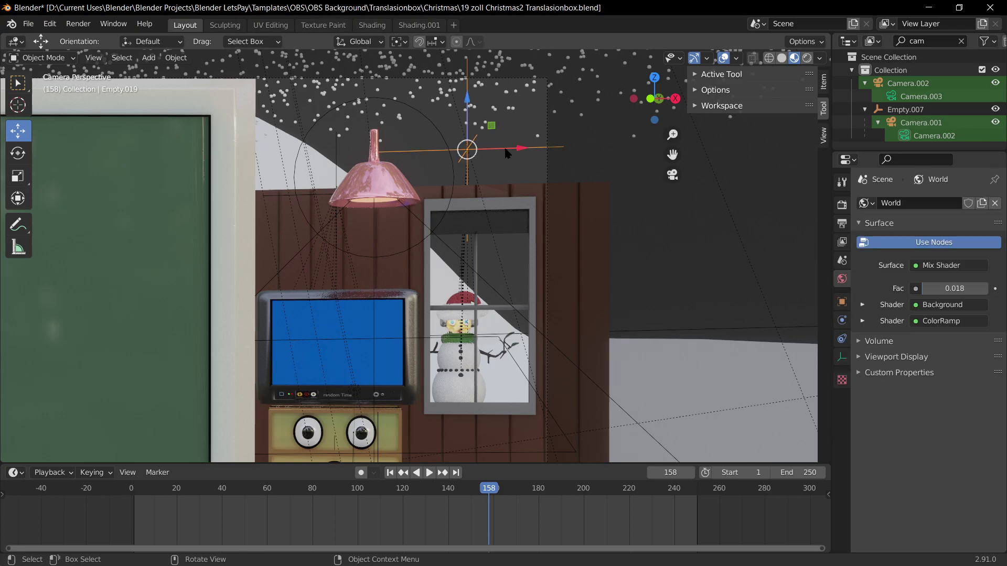
{"action": "right_click", "coordinate": [530, 270]}
{"action": "key", "text": "Escape"}
{"action": "key", "text": "g"}
{"action": "key", "text": "x"}
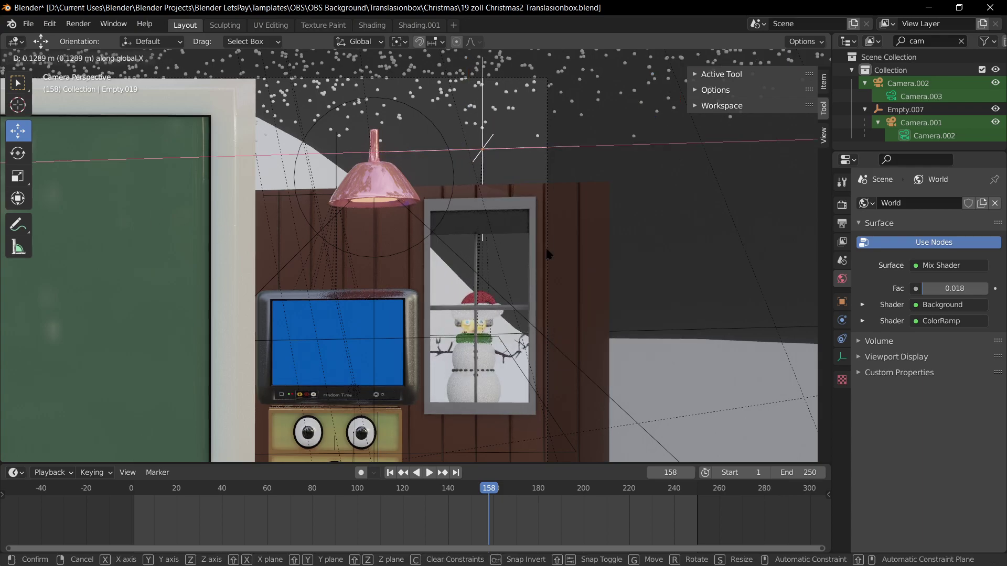
{"action": "left_click", "coordinate": [540, 249]}
Step: Shift the snowman back slightly by moving Empty.019 -0.0487 m along X
{"action": "key", "text": "s"}
{"action": "key", "text": "Escape"}
{"action": "key", "text": "g"}
{"action": "key", "text": "x"}
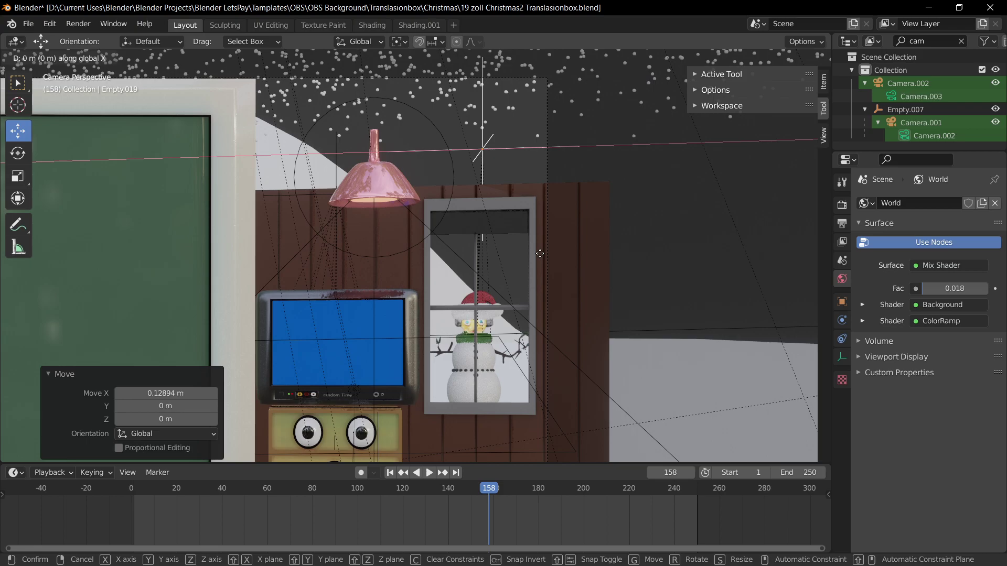
{"action": "left_click", "coordinate": [539, 258]}
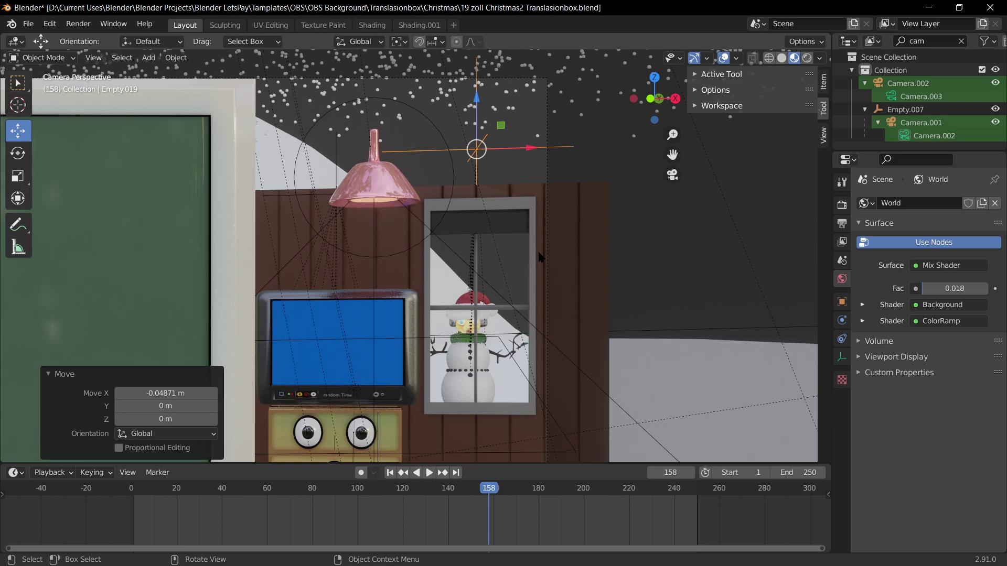
Step: Move the snowman 0.2966 m farther from the wall along Y using Empty.019
{"action": "middle_click_drag", "start_coordinate": [699, 286], "coordinate": [592, 308]}
{"action": "key", "text": "g"}
{"action": "key", "text": "y"}
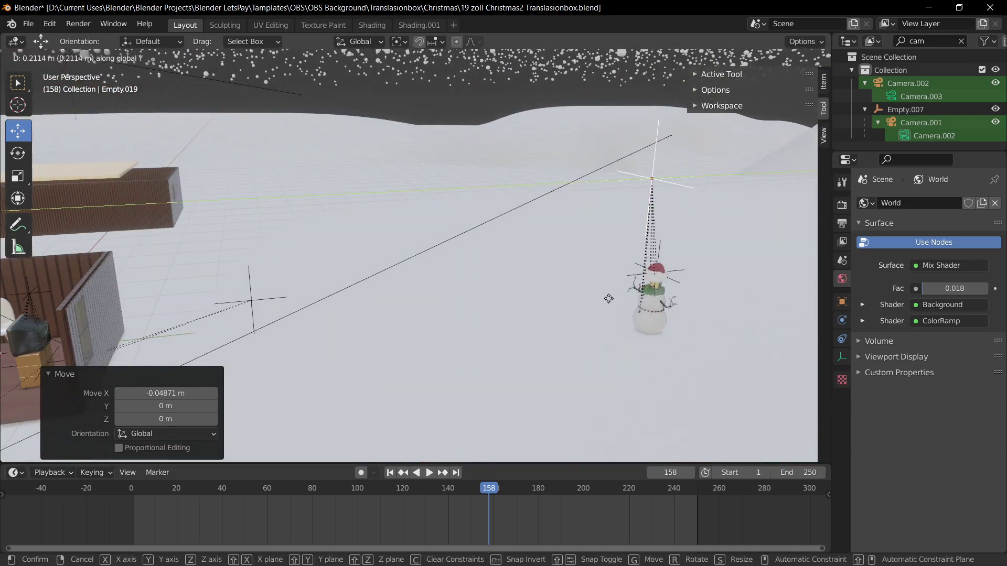
{"action": "left_click", "coordinate": [609, 295]}
{"action": "key", "text": "KP_0"}
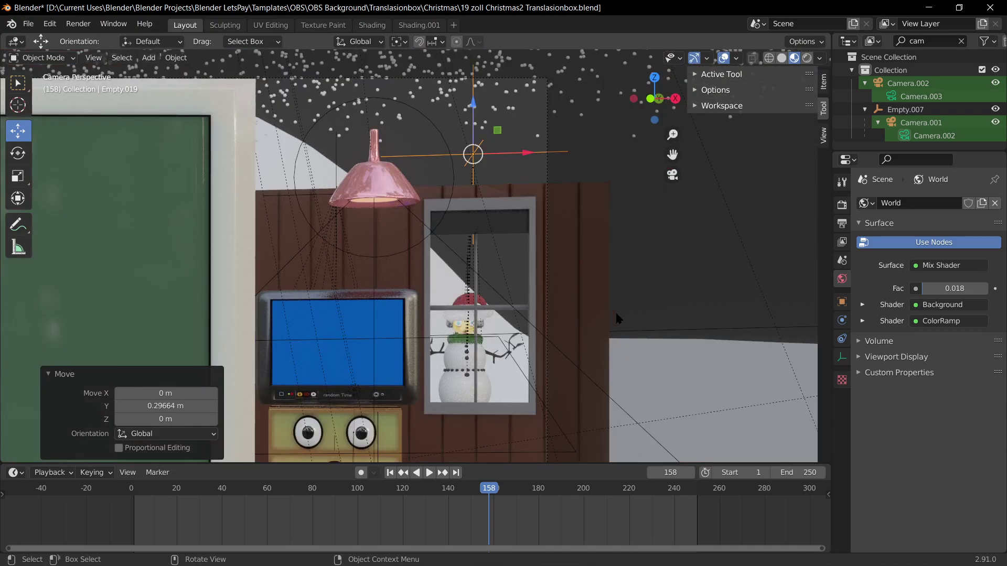
Step: Move Empty.019 0.0952 m along X and raise it along Z behind the window
{"action": "key", "text": "g"}
{"action": "key", "text": "x"}
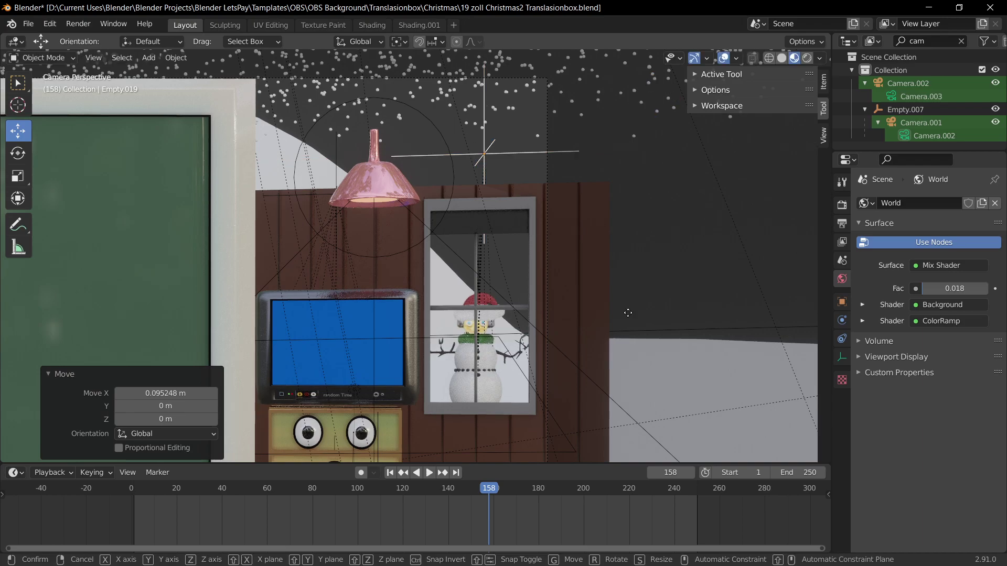
{"action": "key", "text": "z"}
{"action": "left_click", "coordinate": [627, 289]}
Step: Enlarge the snowman slightly by scaling Empty.019 uniformly, and move it -0.0818 m along X
{"action": "key", "text": "s"}
{"action": "left_click", "coordinate": [642, 308]}
{"action": "key", "text": "g"}
{"action": "key", "text": "x"}
{"action": "left_click", "coordinate": [634, 306]}
Step: Raise the snowman 0.2249 m along Z and move it 0.1593 m along X using Empty.019
{"action": "key", "text": "s"}
{"action": "key", "text": "g"}
{"action": "key", "text": "z"}
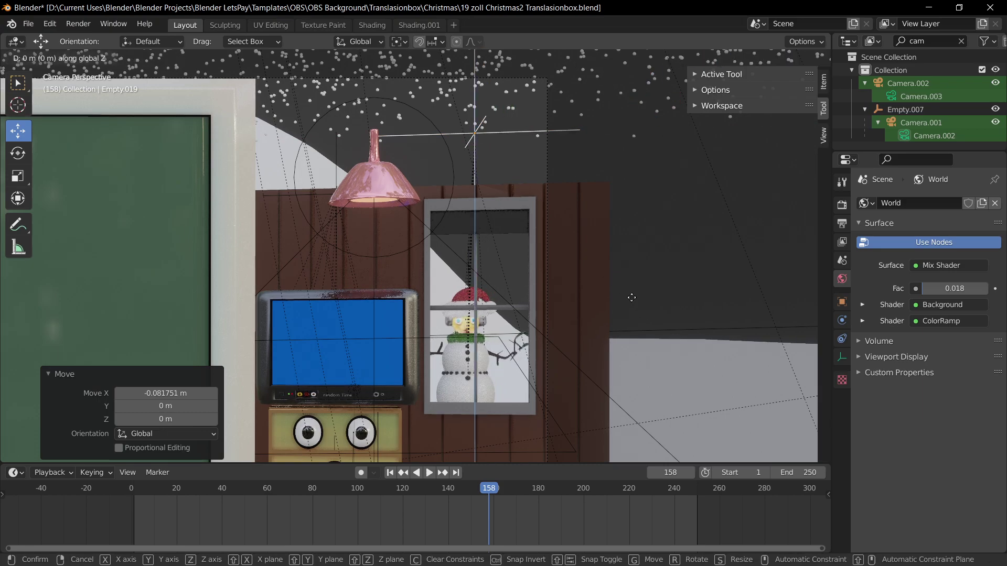
{"action": "left_click", "coordinate": [629, 283]}
{"action": "key", "text": "g"}
{"action": "key", "text": "x"}
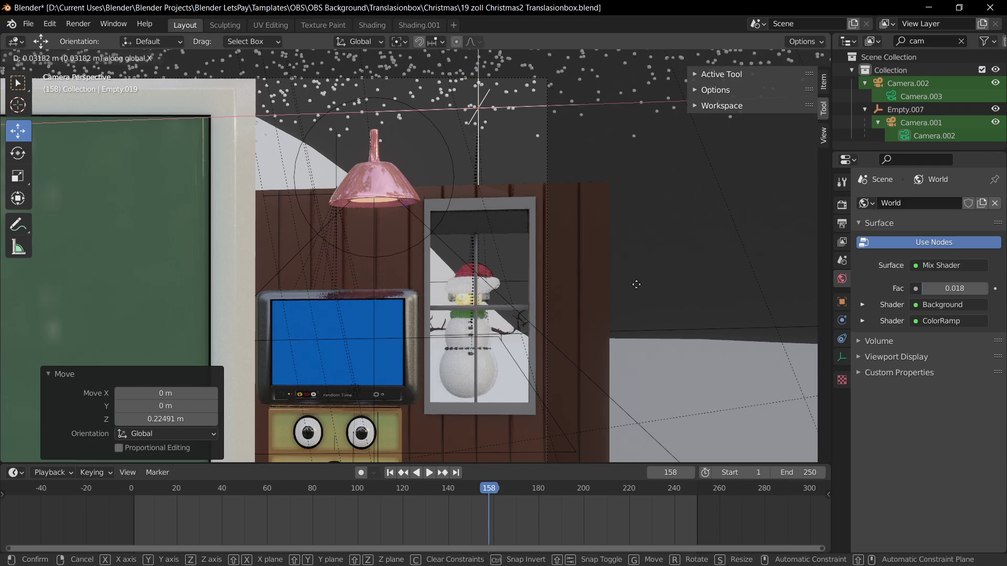
{"action": "left_click", "coordinate": [647, 285]}
Step: Switch the viewport to Rendered shading, save the file and inspect the snowman behind the room
{"action": "middle_click_drag", "start_coordinate": [655, 304], "coordinate": [572, 330]}
{"action": "left_click", "coordinate": [807, 58]}
{"action": "mouse_move", "coordinate": [756, 174]}
{"action": "middle_mouse_down"}
{"action": "mouse_move", "coordinate": [471, 367]}
{"action": "mouse_move", "coordinate": [423, 347]}
{"action": "mouse_move", "coordinate": [320, 349]}
{"action": "middle_mouse_up"}
{"action": "key", "text": "ctrl+s"}
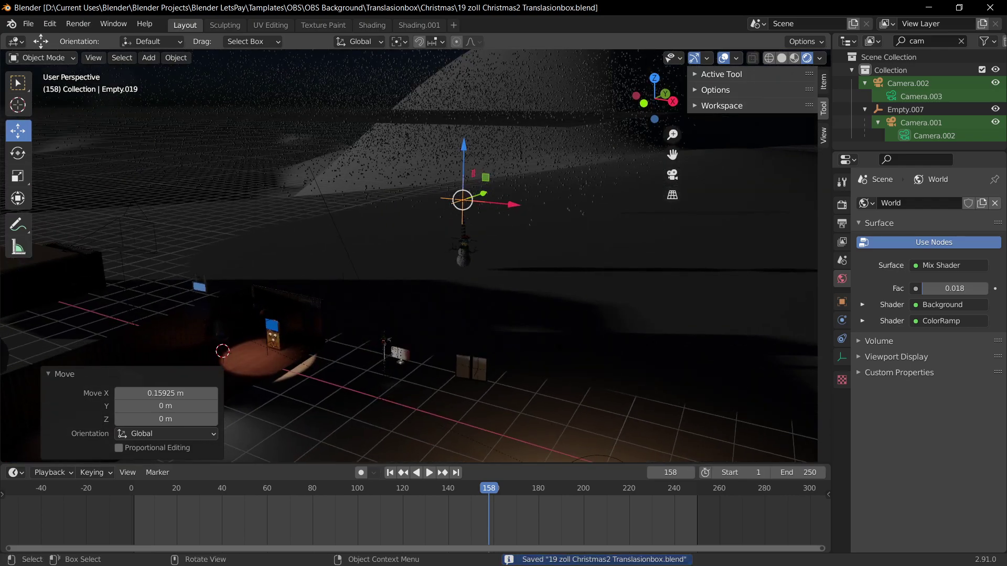
{"action": "scroll", "coordinate": [409, 256], "scroll_direction": "up", "scroll_amount": 4}
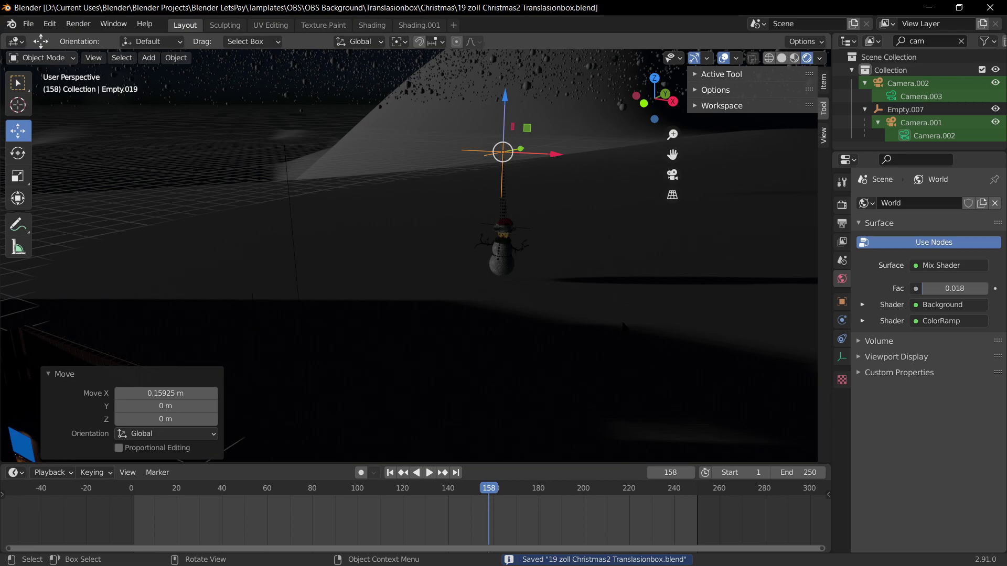
{"action": "middle_click_drag", "start_coordinate": [509, 284], "coordinate": [539, 273]}
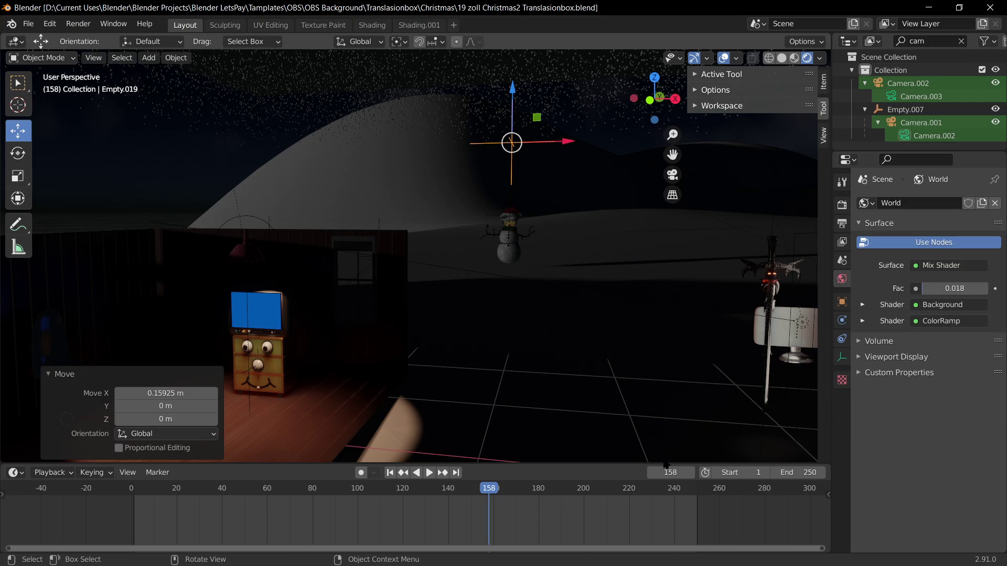
Step: Move the snowman's Empty.019 0.5572 m along Y, farther behind the window
{"action": "middle_click_drag", "start_coordinate": [509, 283], "coordinate": [462, 285]}
{"action": "key", "text": "KP_0"}
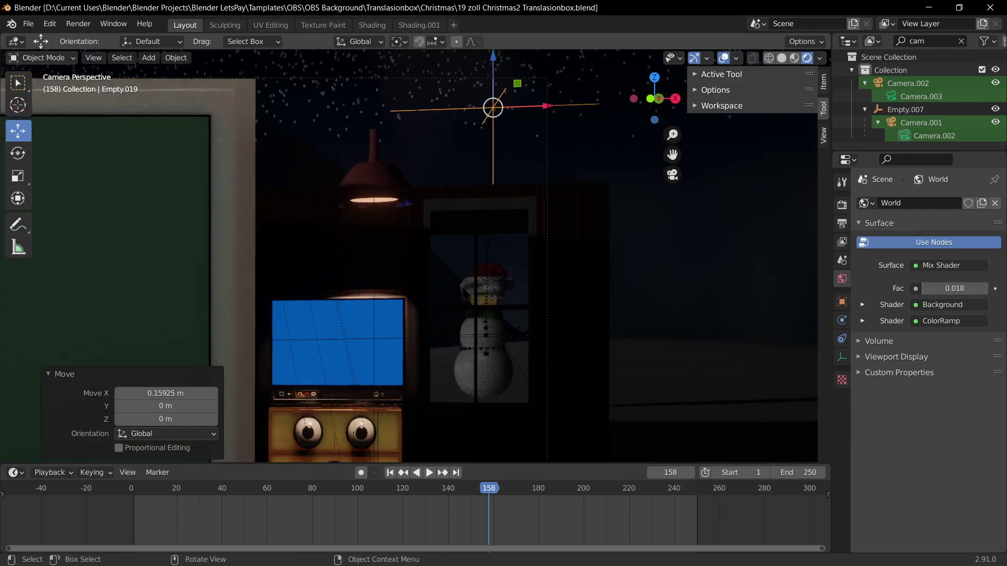
{"action": "middle_click_drag", "start_coordinate": [637, 339], "coordinate": [582, 343]}
{"action": "key", "text": "g"}
{"action": "key", "text": "y"}
{"action": "right_click", "coordinate": [606, 336]}
{"action": "key", "text": "g"}
{"action": "key", "text": "y"}
{"action": "left_click", "coordinate": [622, 338]}
Step: Lower the snowman -0.157 m along Z using Empty.019 and check it through the camera
{"action": "key", "text": "g"}
{"action": "key", "text": "z"}
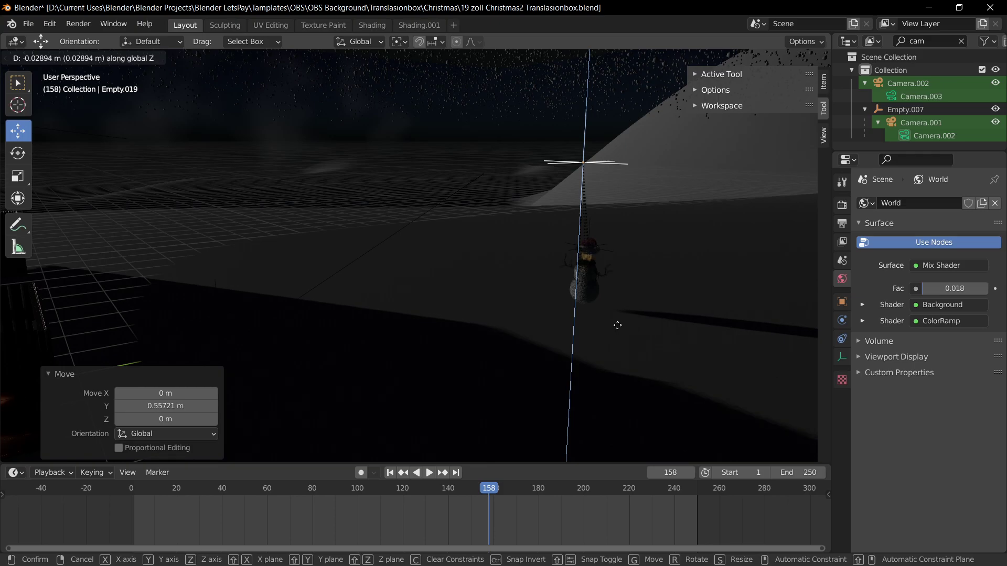
{"action": "left_click", "coordinate": [618, 335]}
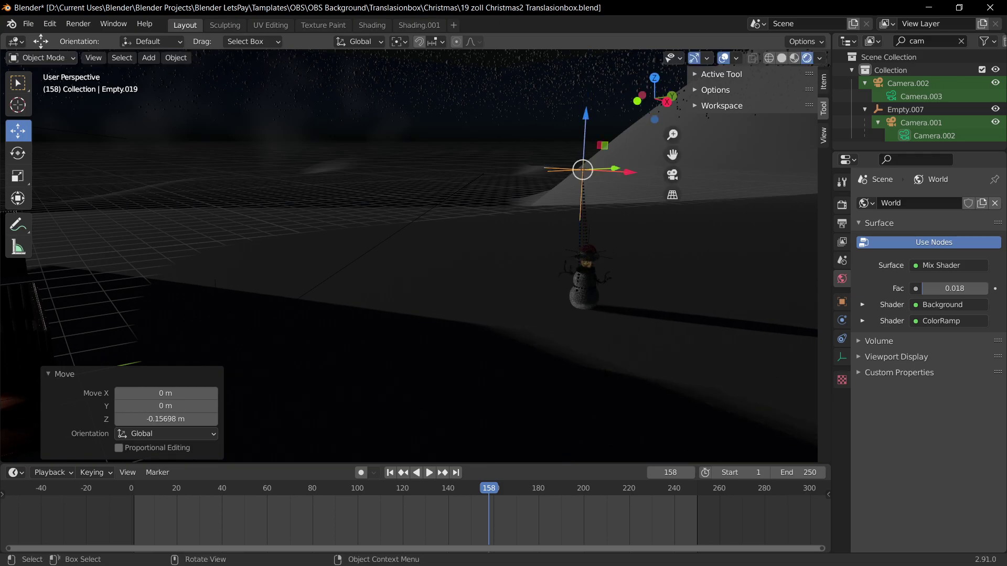
{"action": "middle_click_drag", "start_coordinate": [618, 336], "coordinate": [702, 372]}
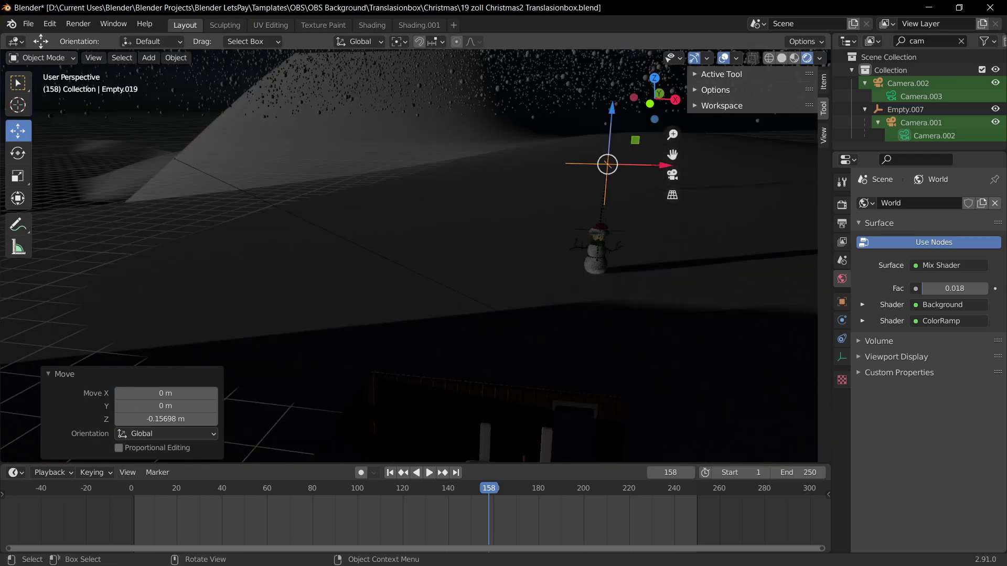
{"action": "key", "text": "KP_0"}
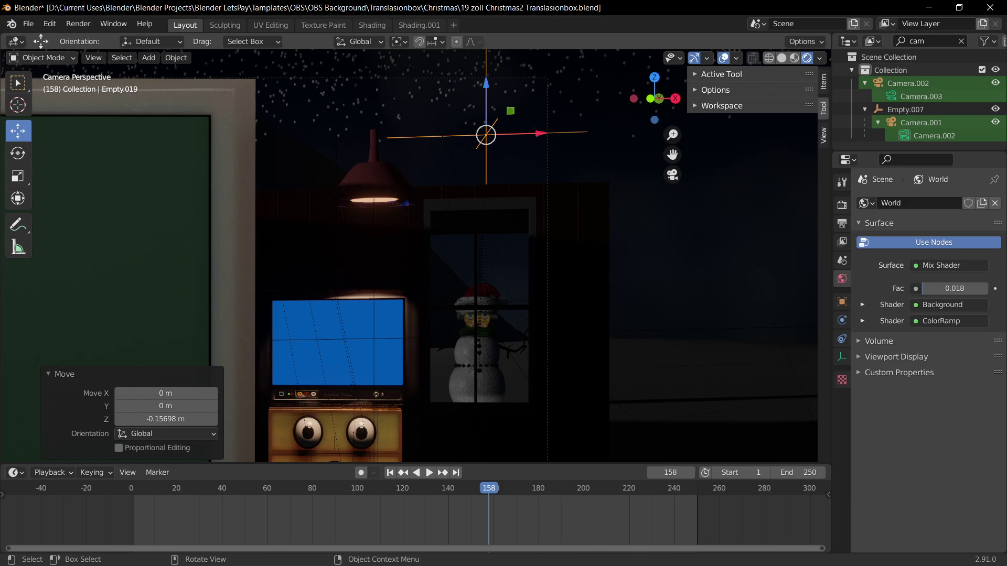
Step: Move Empty.019 0.141 m along X and scale it uniformly by 0.978
{"action": "key", "text": "g"}
{"action": "key", "text": "x"}
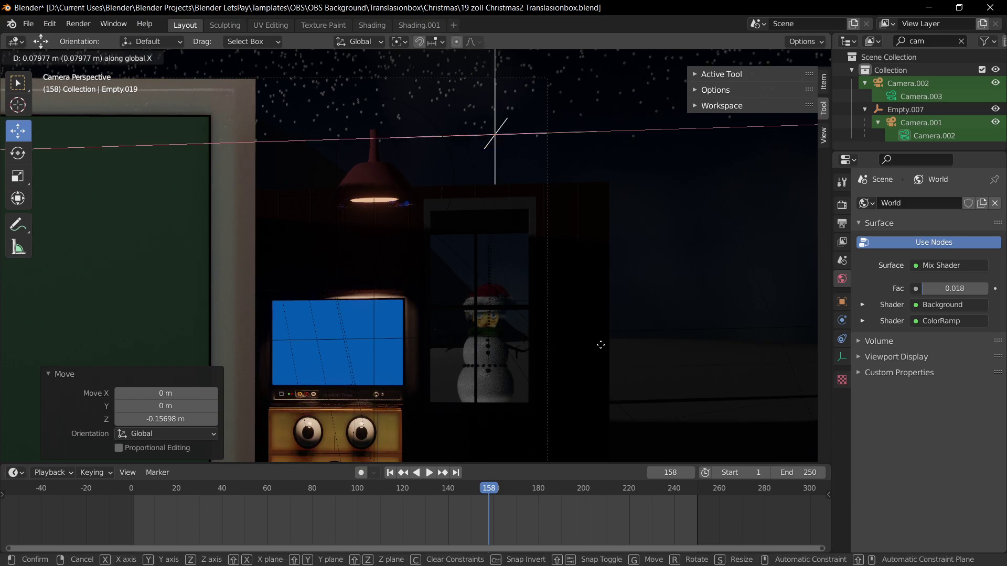
{"action": "left_click", "coordinate": [601, 343]}
{"action": "key", "text": "s"}
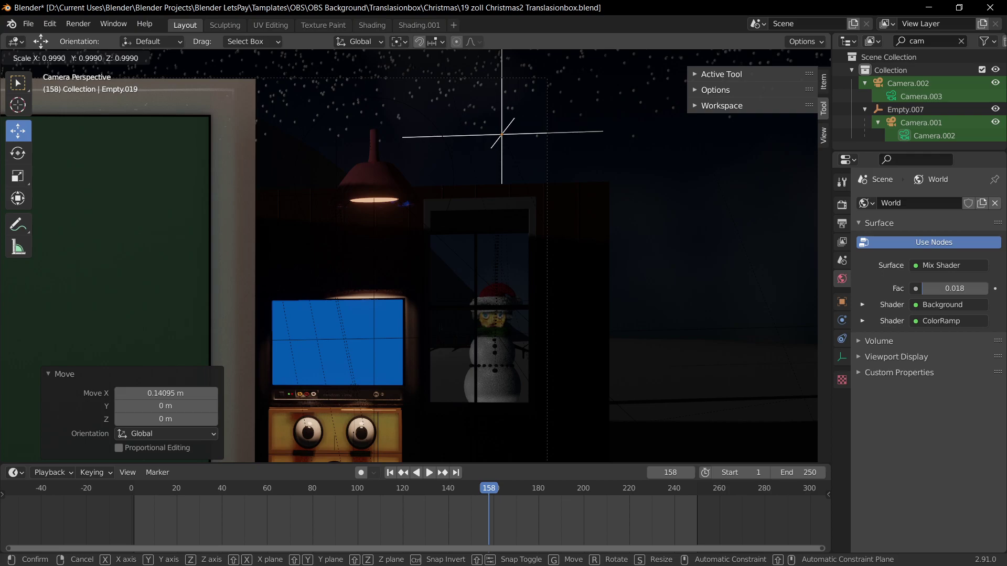
{"action": "left_click", "coordinate": [595, 341]}
Step: Shift the snowman -0.0472 m along X using Empty.019
{"action": "key", "text": "g"}
{"action": "key", "text": "x"}
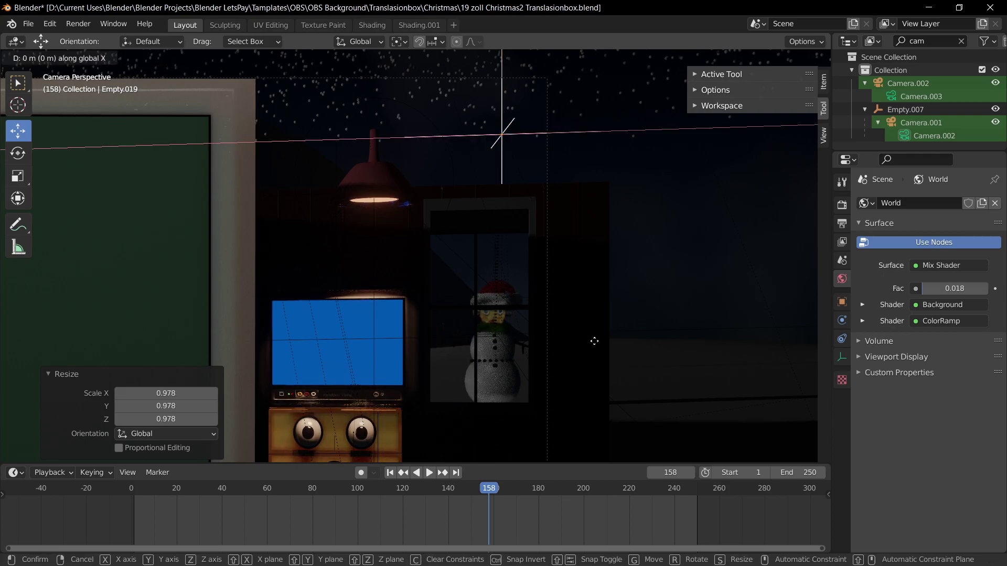
{"action": "left_click", "coordinate": [590, 340]}
{"action": "key", "text": "s"}
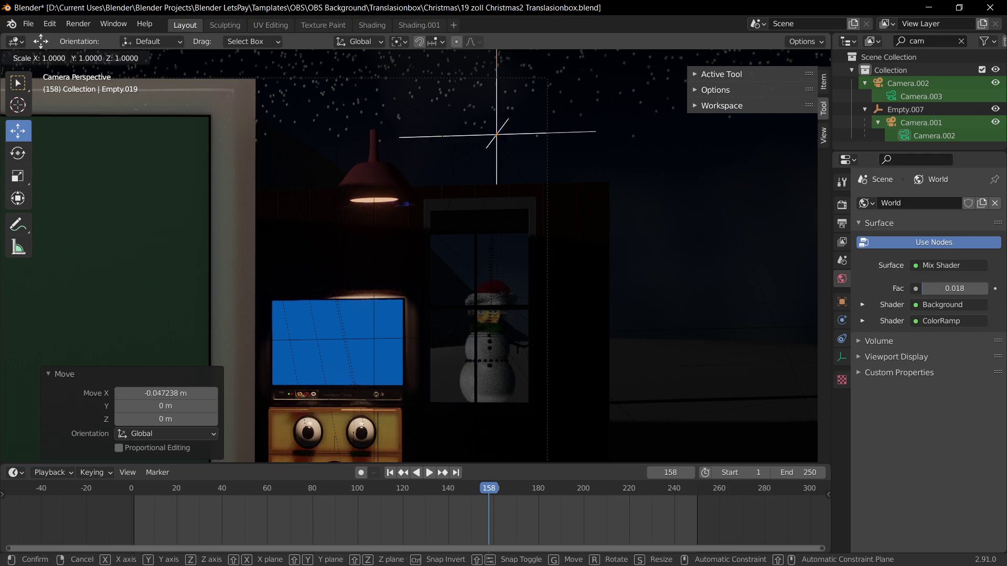
{"action": "key", "text": "Escape"}
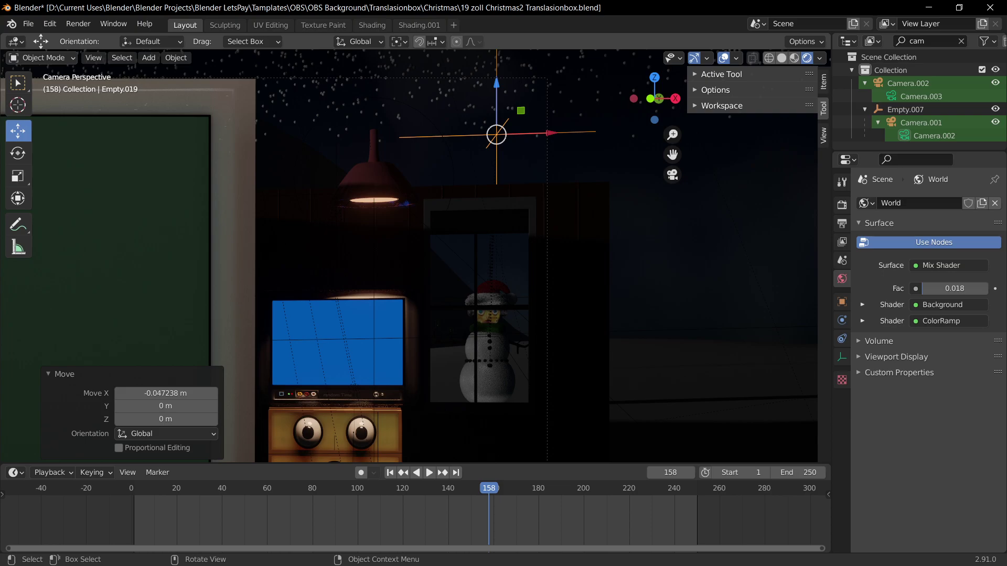
Step: Scale Empty.019 uniformly by 0.999 and check the snowman through the camera
{"action": "middle_click_drag", "start_coordinate": [571, 317], "coordinate": [452, 350]}
{"action": "key", "text": "g"}
{"action": "key", "text": "y"}
{"action": "key", "text": "Escape"}
{"action": "key", "text": "s"}
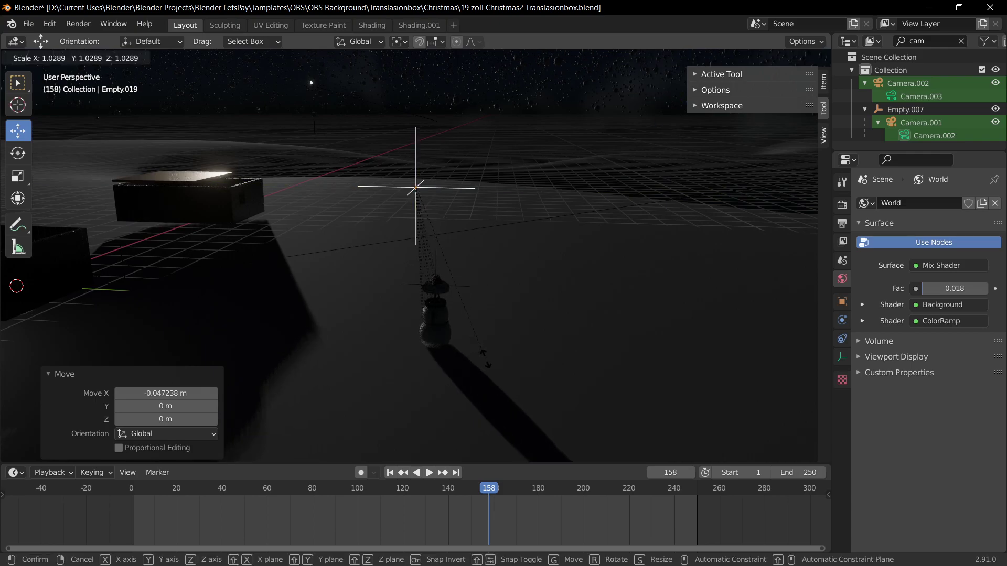
{"action": "left_click", "coordinate": [480, 352]}
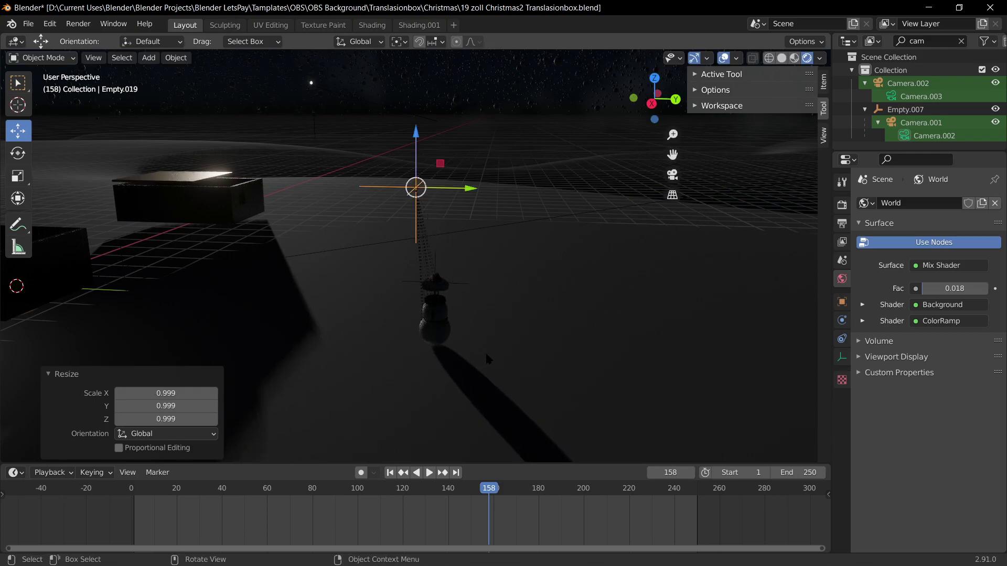
{"action": "key", "text": "KP_0"}
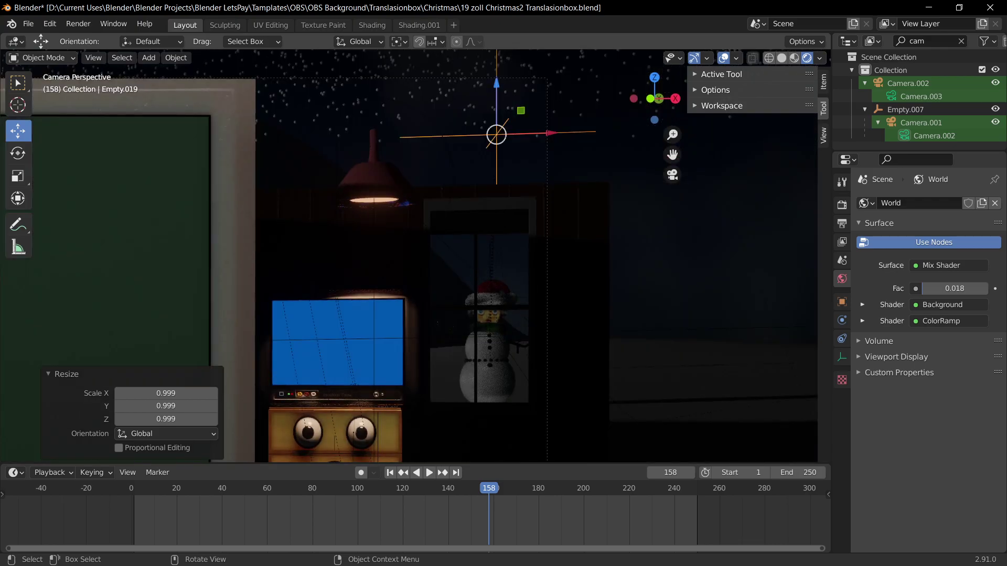
Step: Raise the snowman 0.2244 m along Z using Empty.019, and save the file
{"action": "key", "text": "g"}
{"action": "key", "text": "z"}
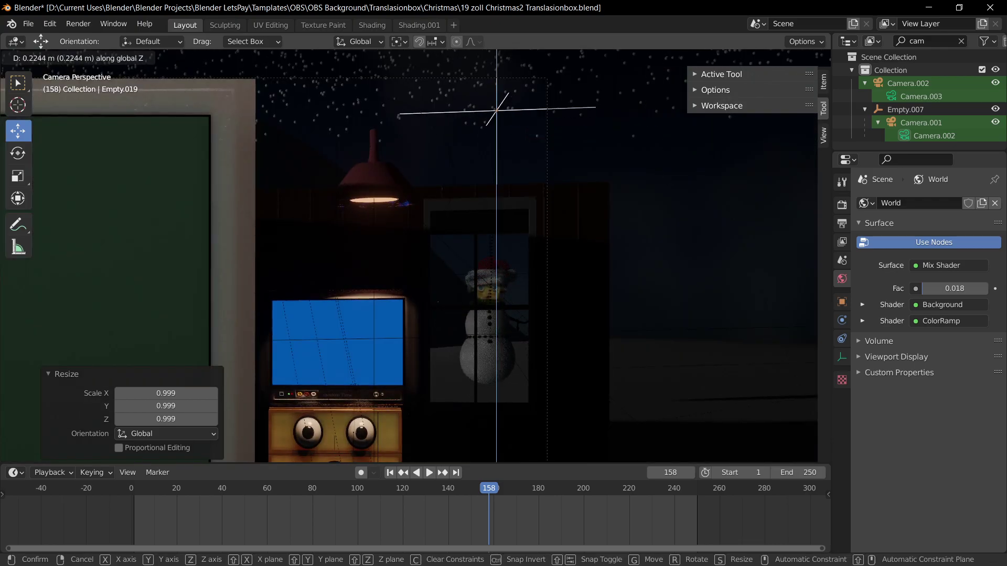
{"action": "key", "text": "Return"}
{"action": "key", "text": "s"}
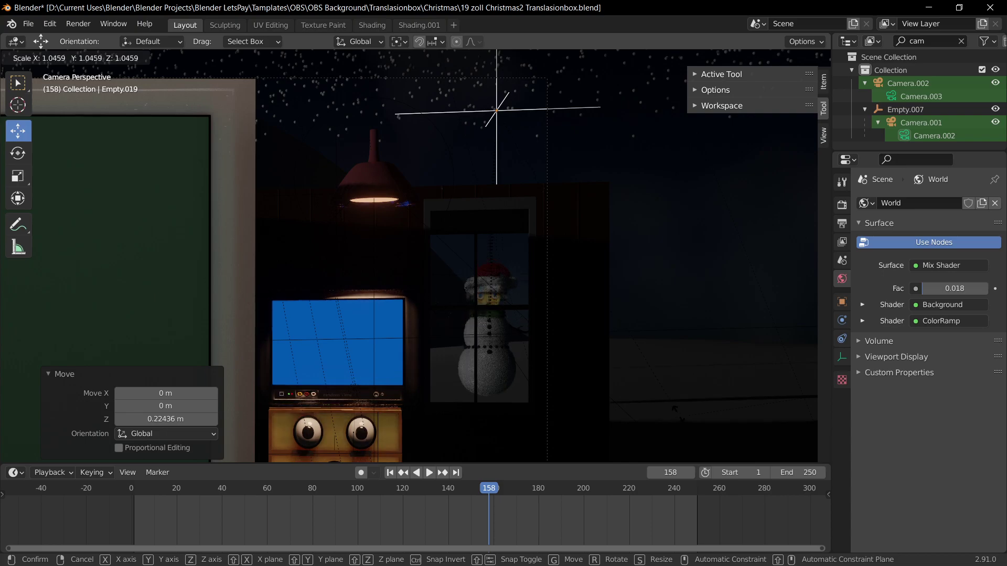
{"action": "key", "text": "Escape"}
{"action": "middle_click_drag", "start_coordinate": [694, 359], "coordinate": [643, 338]}
{"action": "key", "text": "ctrl+s"}
Step: Select the snowy ground Plane.001, open it in the Sculpting workspace and frame the area around the room and snowman
{"action": "left_click", "coordinate": [622, 377]}
{"action": "scroll", "coordinate": [622, 376], "scroll_direction": "down", "scroll_amount": 4}
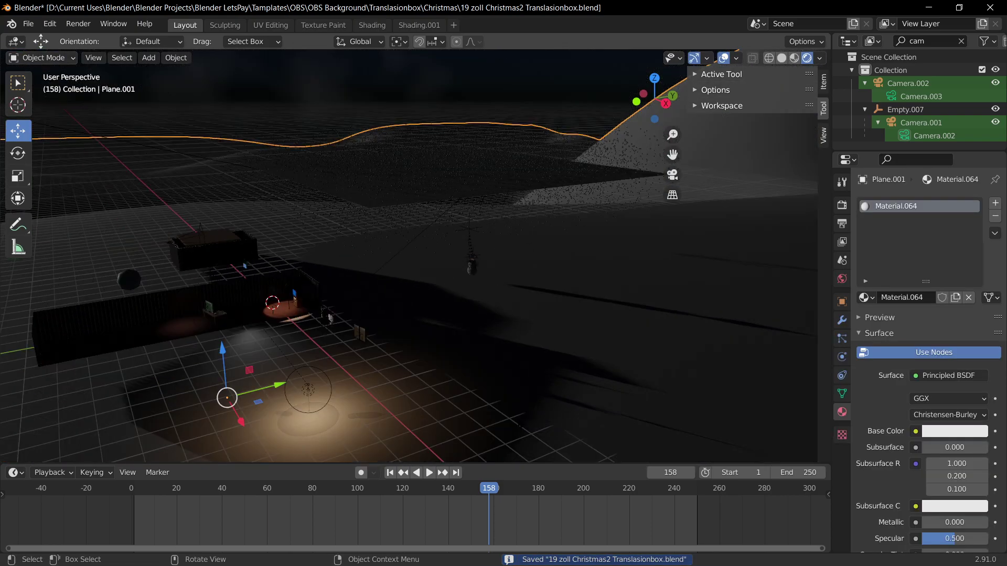
{"action": "key", "text": "Tab"}
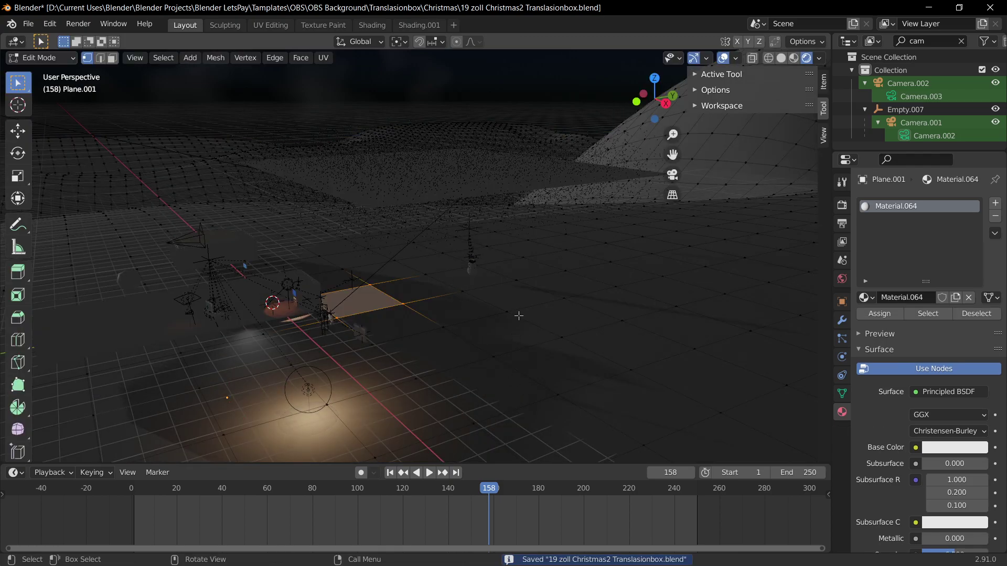
{"action": "left_click", "coordinate": [225, 25]}
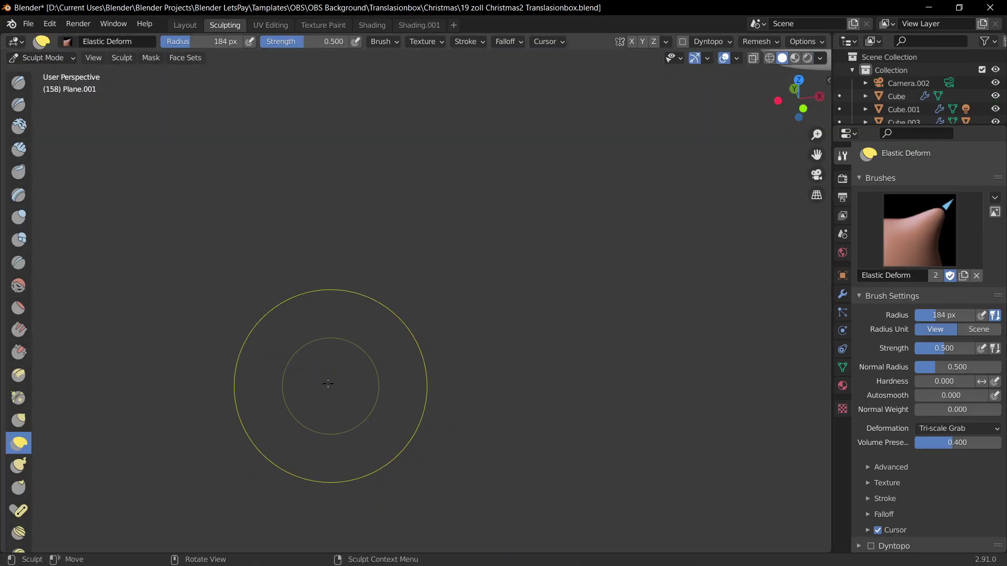
{"action": "scroll", "coordinate": [328, 384], "scroll_direction": "down", "scroll_amount": 6}
{"action": "scroll", "coordinate": [313, 376], "scroll_direction": "up", "scroll_amount": 4}
{"action": "middle_click_drag", "start_coordinate": [295, 375], "coordinate": [380, 376], "text": "shift"}
{"action": "scroll", "coordinate": [567, 400], "scroll_direction": "up", "scroll_amount": 6}
{"action": "scroll", "coordinate": [494, 315], "scroll_direction": "down", "scroll_amount": 8}
{"action": "scroll", "coordinate": [464, 330], "scroll_direction": "up", "scroll_amount": 9}
{"action": "middle_click_drag", "start_coordinate": [408, 206], "coordinate": [483, 260], "text": "shift"}
{"action": "key", "text": "shift+f"}
{"action": "key", "text": "Escape"}
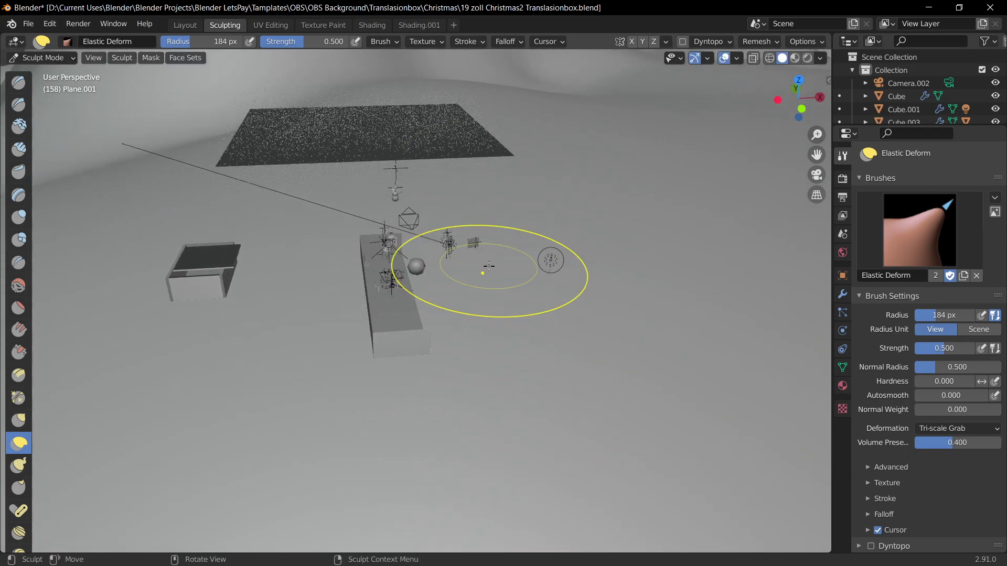
{"action": "key", "text": "f"}
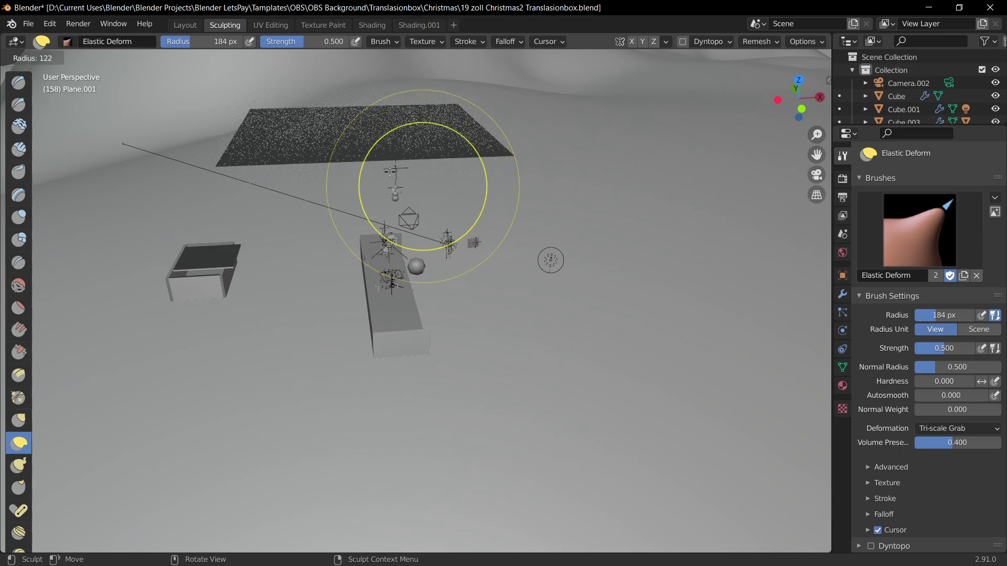
{"action": "key", "text": "Escape"}
{"action": "key", "text": "Tab"}
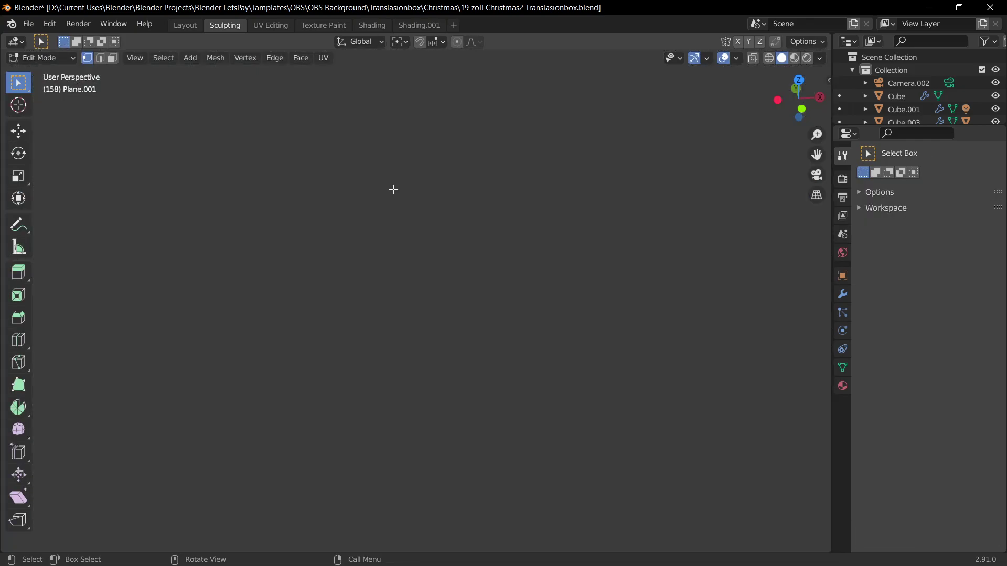
{"action": "scroll", "coordinate": [392, 187], "scroll_direction": "down", "scroll_amount": 5}
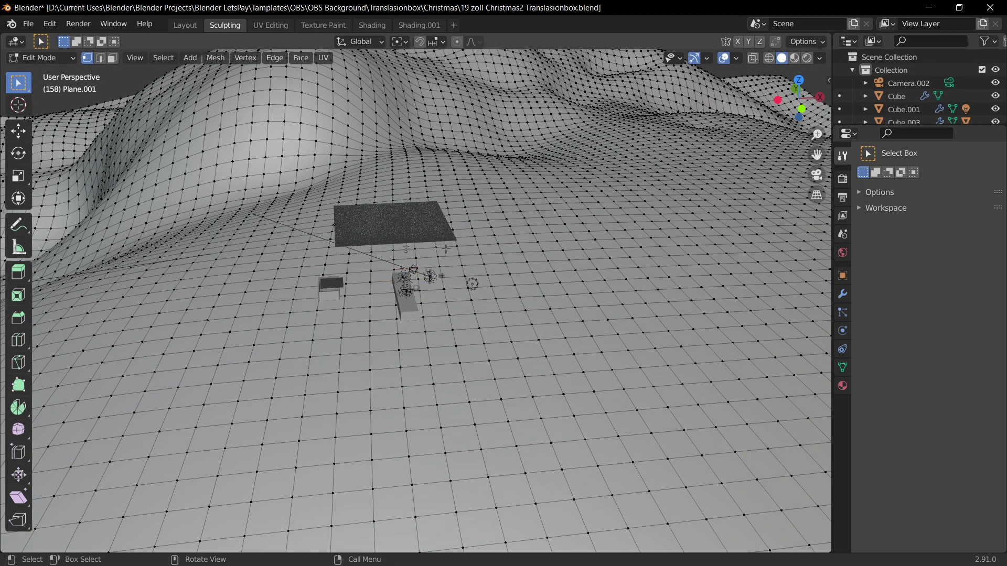
{"action": "scroll", "coordinate": [433, 253], "scroll_direction": "up", "scroll_amount": 6}
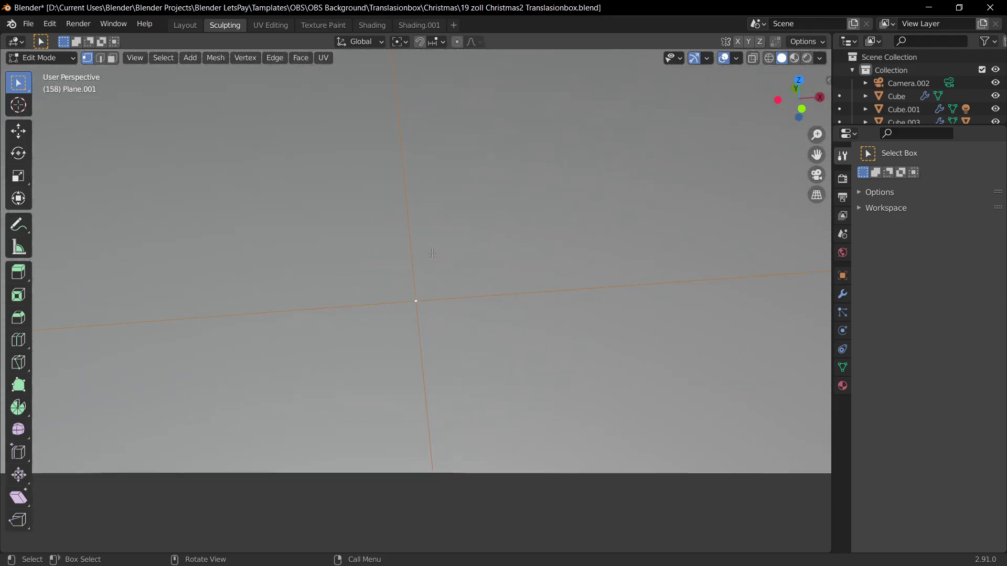
{"action": "scroll", "coordinate": [424, 323], "scroll_direction": "down", "scroll_amount": 8}
{"action": "middle_click_drag", "start_coordinate": [270, 427], "coordinate": [401, 246]}
{"action": "key", "text": "Tab"}
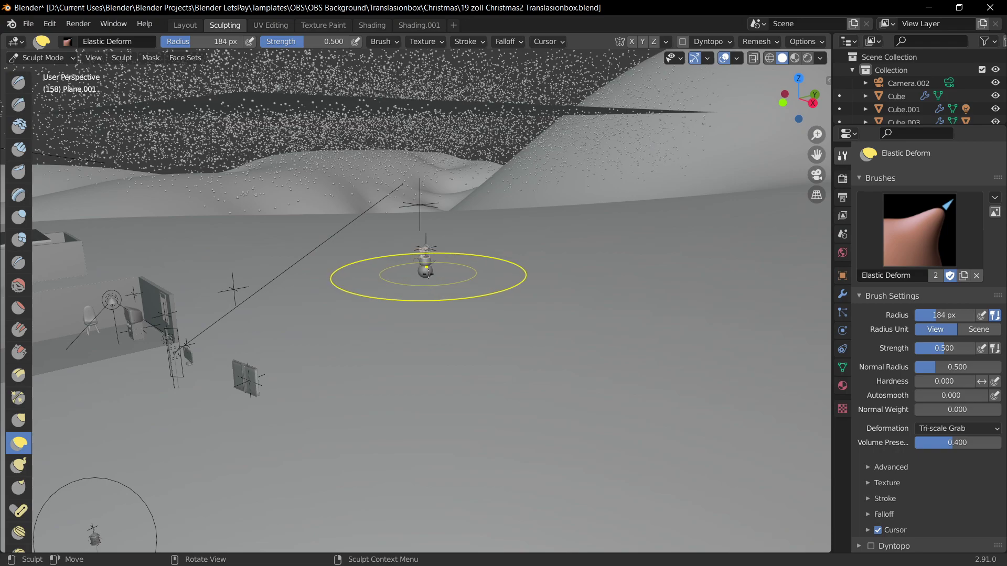
Step: Switch the sculpting viewport to Rendered shading and set the Elastic Deform brush radius to 81 px
{"action": "left_click", "coordinate": [810, 60]}
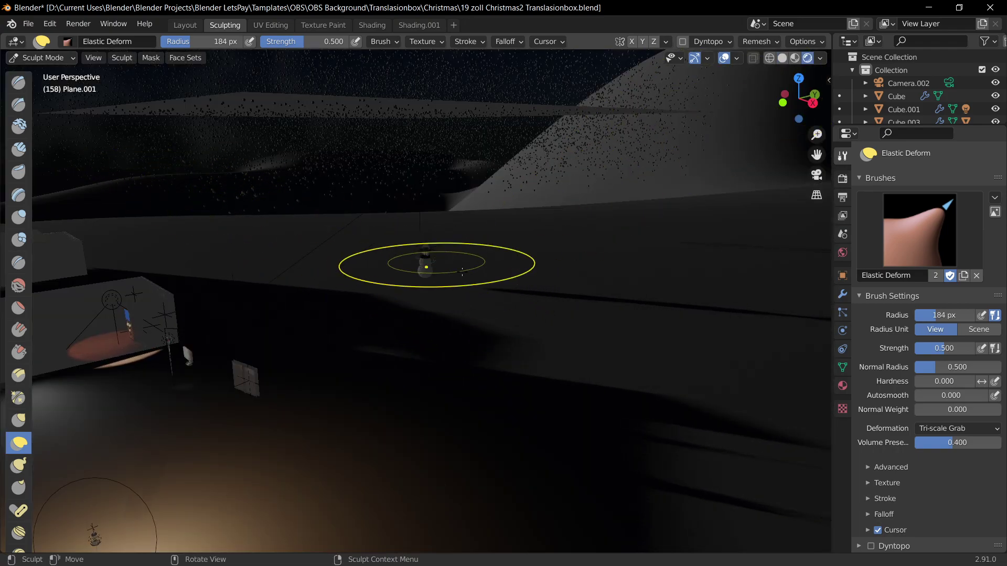
{"action": "key", "text": "f"}
{"action": "left_click", "coordinate": [420, 267]}
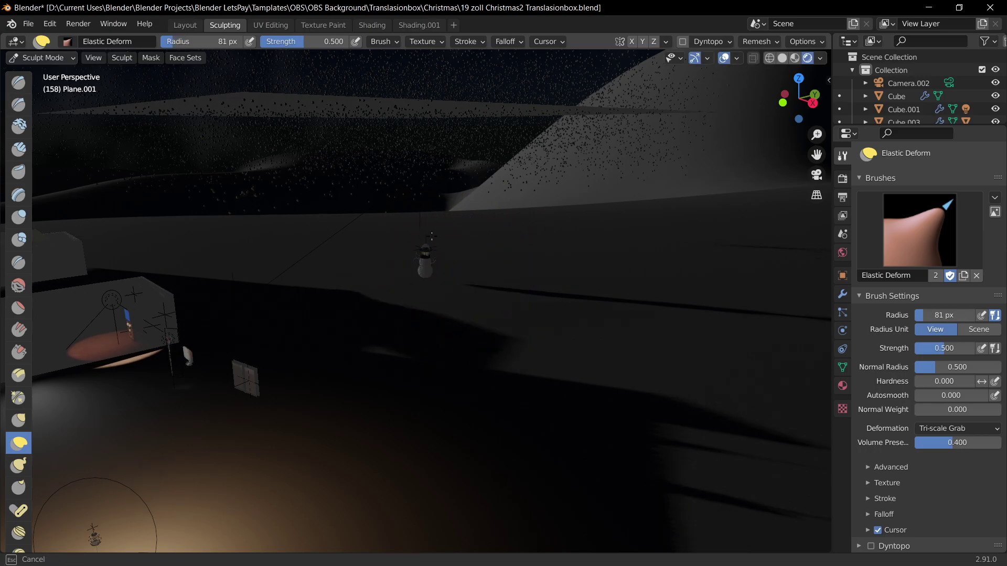
Step: Reshape the snowy ground around the snowman's base with Elastic Deform strokes, working in perspective and through the camera
{"action": "left_click_drag", "start_coordinate": [443, 287], "coordinate": [444, 314]}
{"action": "left_click_drag", "start_coordinate": [450, 278], "coordinate": [444, 314]}
{"action": "key", "text": "KP_0"}
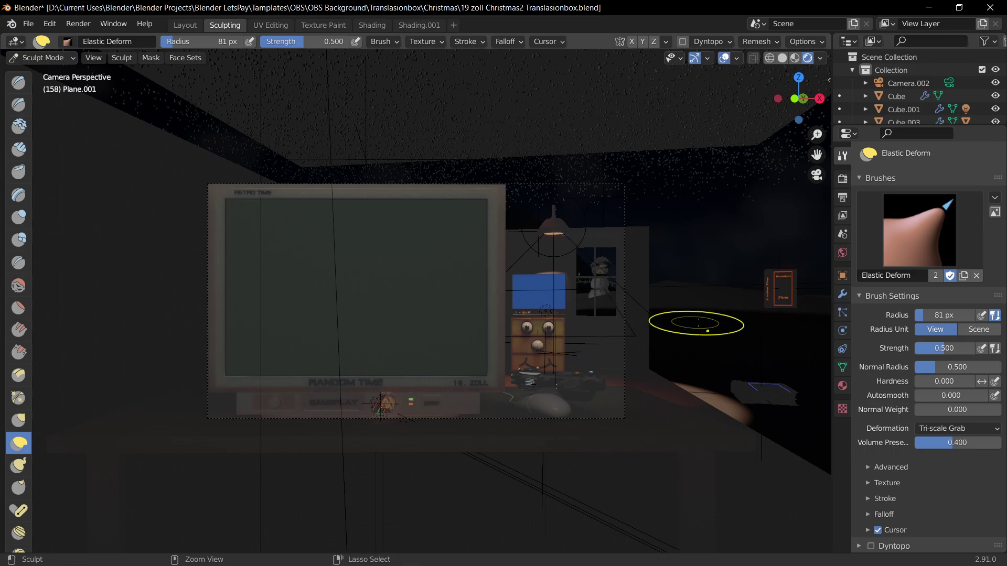
{"action": "middle_click_drag", "start_coordinate": [715, 303], "coordinate": [612, 286], "text": "shift"}
{"action": "scroll", "coordinate": [597, 288], "scroll_direction": "up", "scroll_amount": 2}
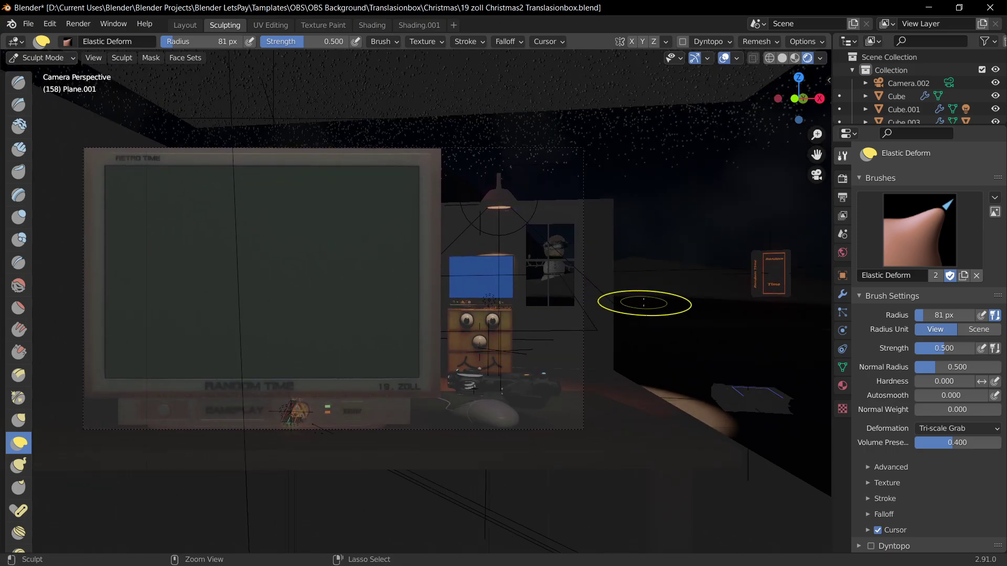
{"action": "mouse_move", "coordinate": [612, 327]}
{"action": "right_mouse_down", "text": "ctrl"}
{"action": "mouse_move", "coordinate": [571, 294]}
{"action": "mouse_move", "coordinate": [554, 299]}
{"action": "right_mouse_up", "text": "ctrl"}
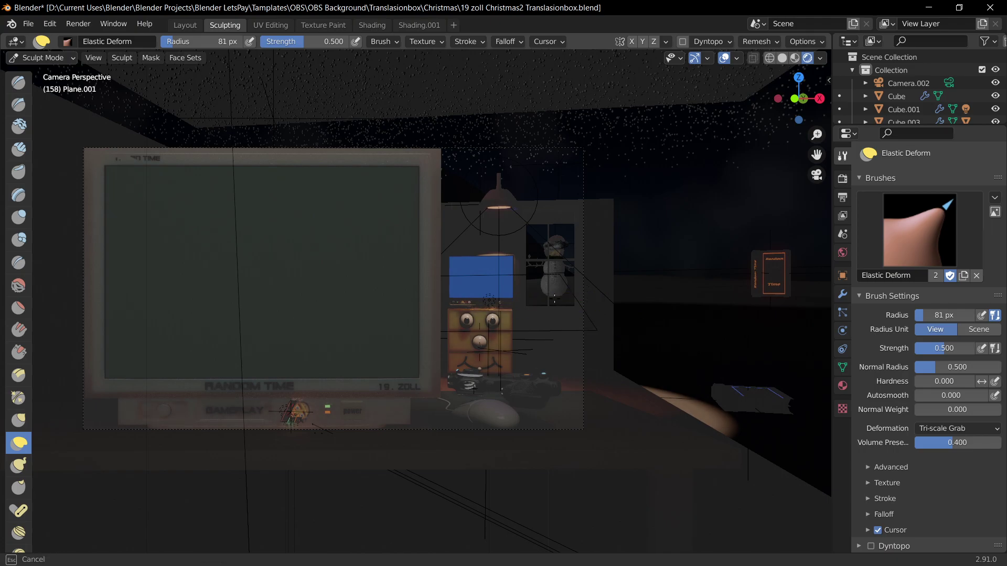
{"action": "right_click_drag", "start_coordinate": [553, 210], "coordinate": [595, 296], "text": "ctrl"}
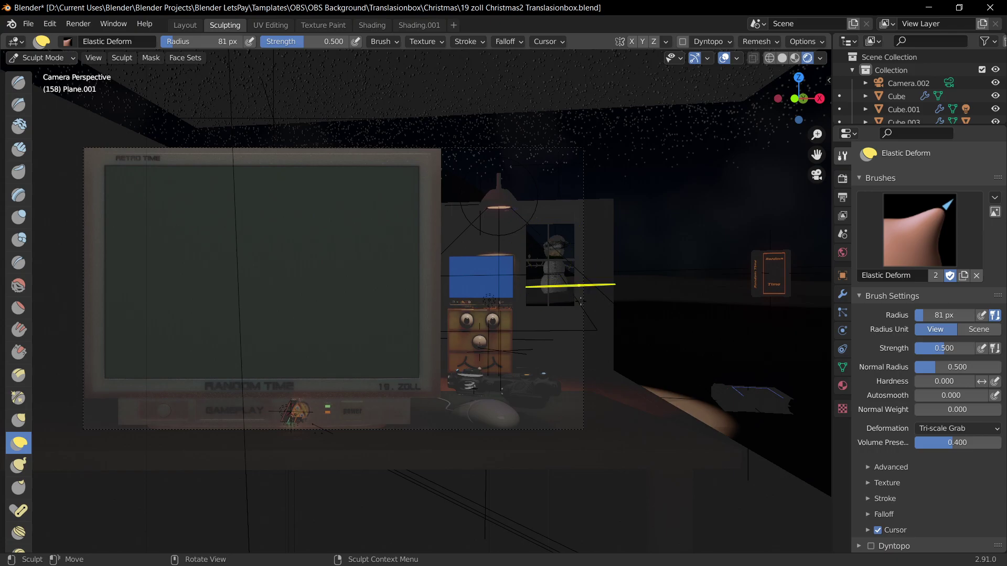
{"action": "mouse_move", "coordinate": [598, 294]}
{"action": "right_mouse_down", "text": "ctrl"}
{"action": "mouse_move", "coordinate": [525, 273]}
{"action": "mouse_move", "coordinate": [687, 296]}
{"action": "mouse_move", "coordinate": [641, 297]}
{"action": "right_mouse_up", "text": "ctrl"}
{"action": "left_click_drag", "start_coordinate": [649, 244], "coordinate": [647, 240]}
{"action": "left_click_drag", "start_coordinate": [537, 297], "coordinate": [533, 267]}
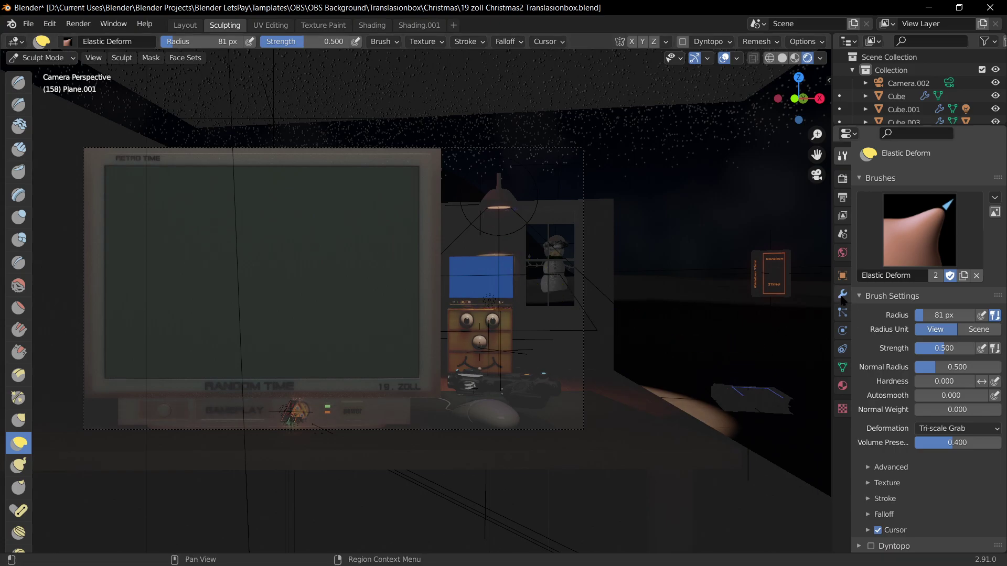
Step: Examine the modifiers of the snowy ground, the small screen on the cabinet and the raised screen object Cube.050
{"action": "left_click", "coordinate": [842, 295]}
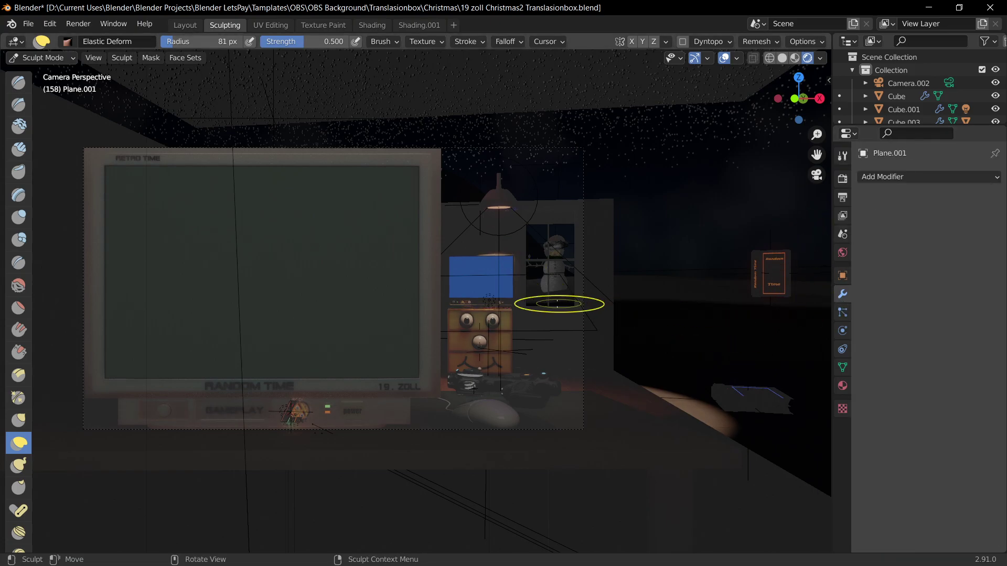
{"action": "left_click", "coordinate": [185, 24]}
{"action": "left_click", "coordinate": [471, 271]}
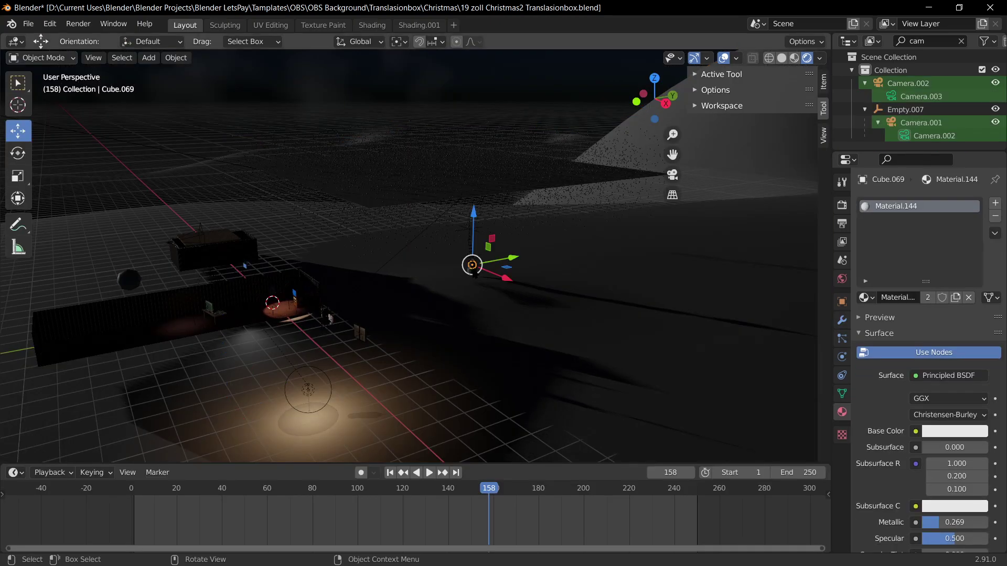
{"action": "scroll", "coordinate": [340, 353], "scroll_direction": "up", "scroll_amount": 3}
{"action": "middle_click_drag", "start_coordinate": [340, 353], "coordinate": [363, 279]}
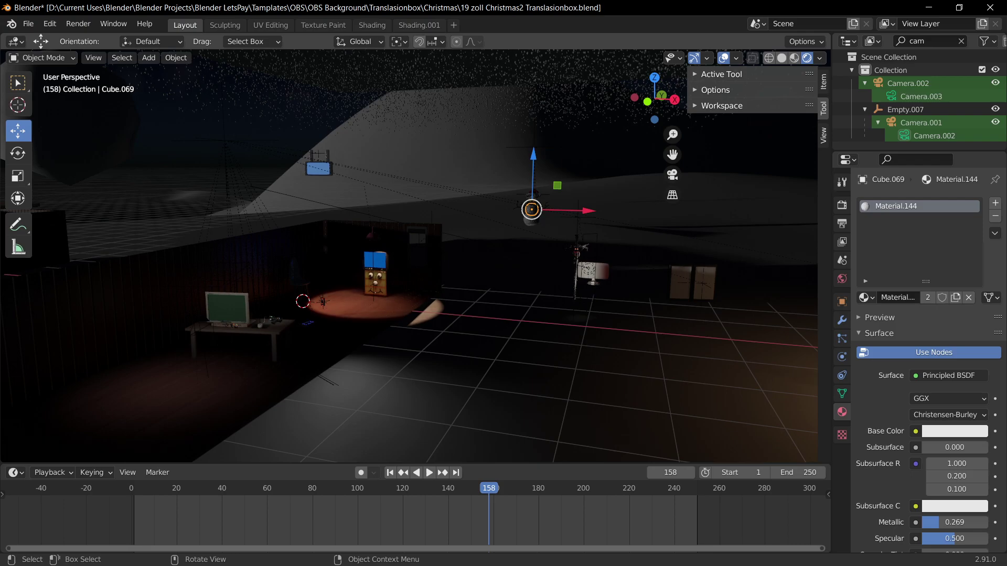
{"action": "left_click", "coordinate": [375, 260]}
{"action": "left_click", "coordinate": [841, 319]}
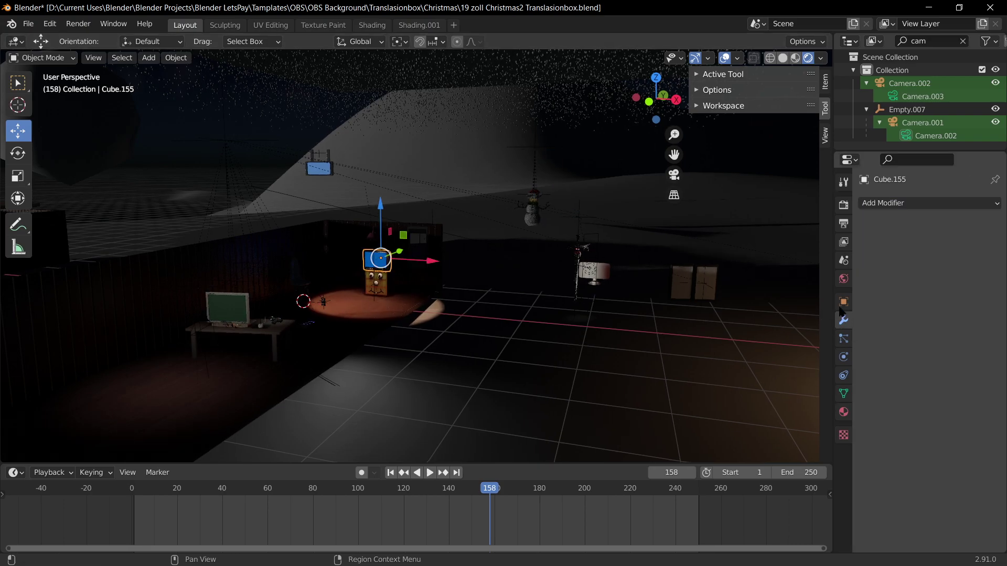
{"action": "left_click", "coordinate": [326, 164]}
{"action": "left_click", "coordinate": [318, 169]}
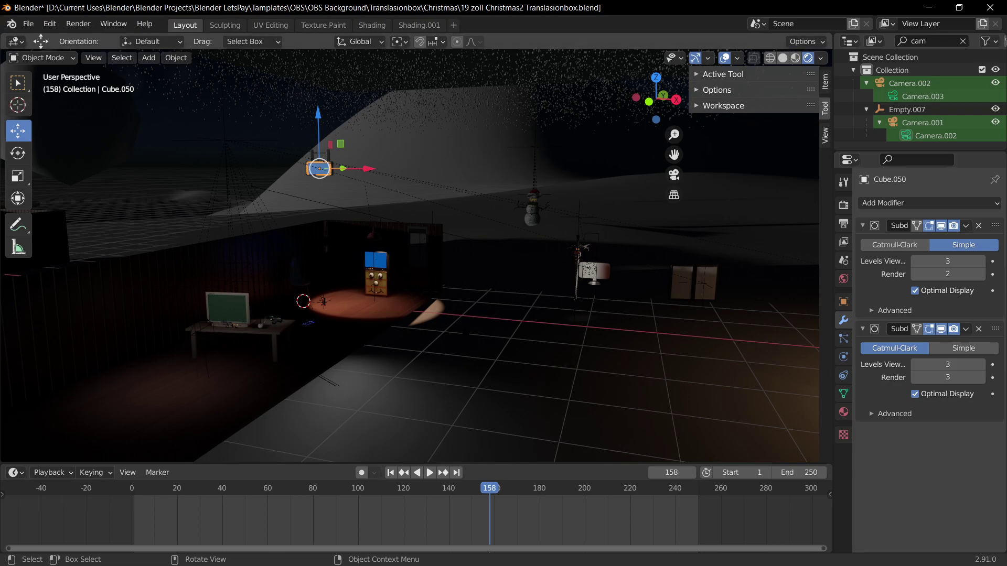
{"action": "left_click", "coordinate": [965, 226]}
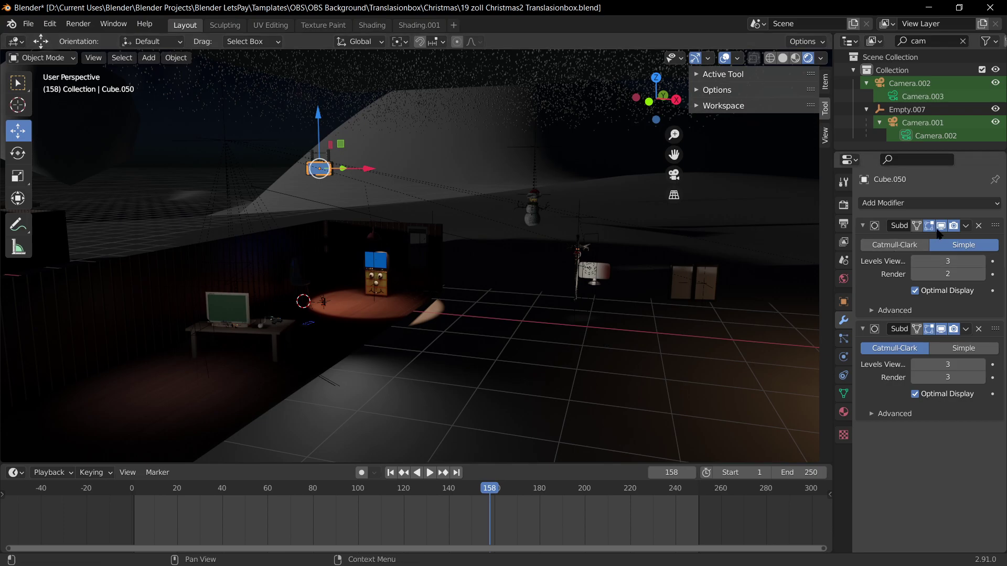
{"action": "left_click", "coordinate": [965, 226]}
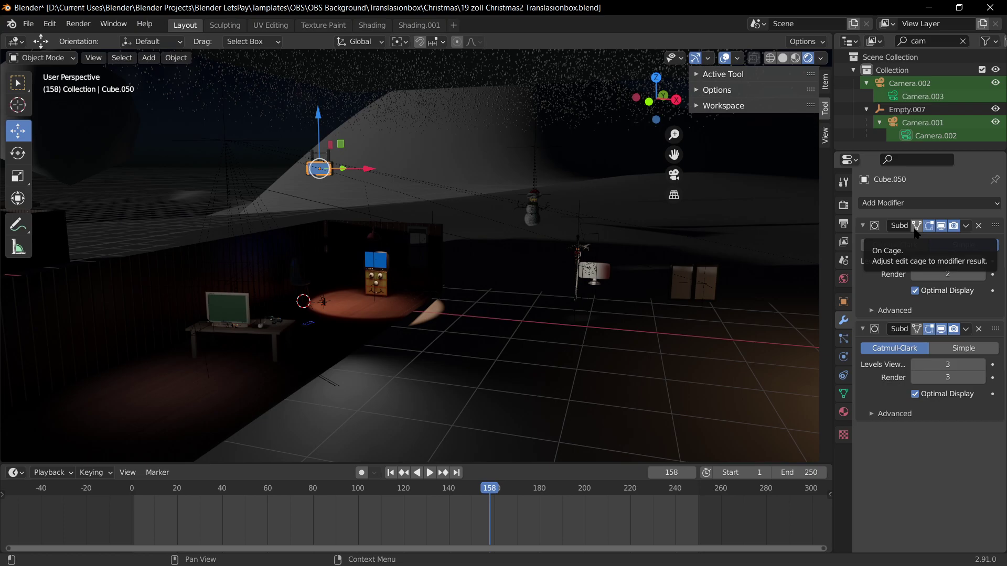
Step: Check the snowman behind the window through the camera and save the file
{"action": "scroll", "coordinate": [412, 268], "scroll_direction": "down", "scroll_amount": 2}
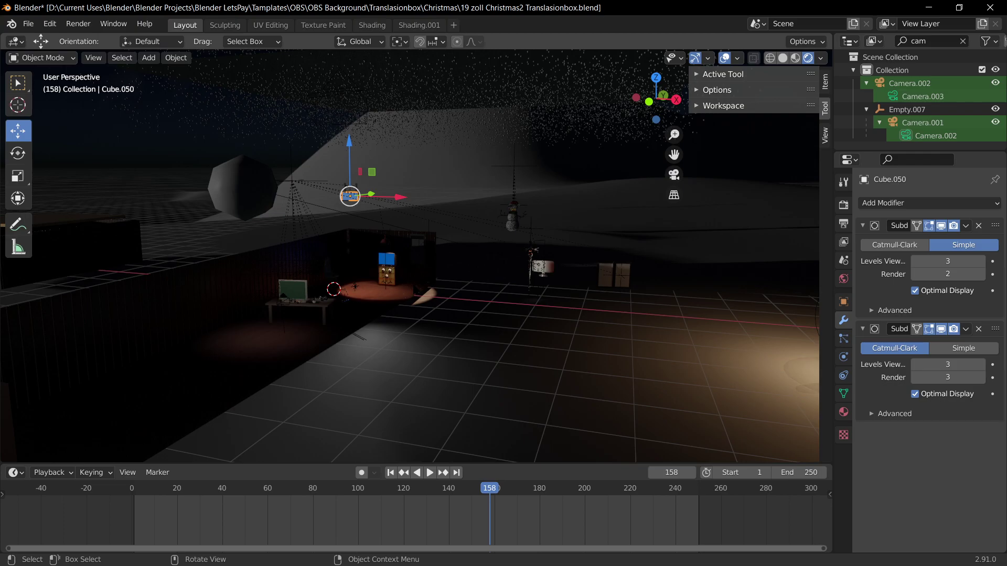
{"action": "middle_click_drag", "start_coordinate": [396, 302], "coordinate": [412, 285]}
{"action": "scroll", "coordinate": [413, 285], "scroll_direction": "up", "scroll_amount": 6}
{"action": "key", "text": "KP_0"}
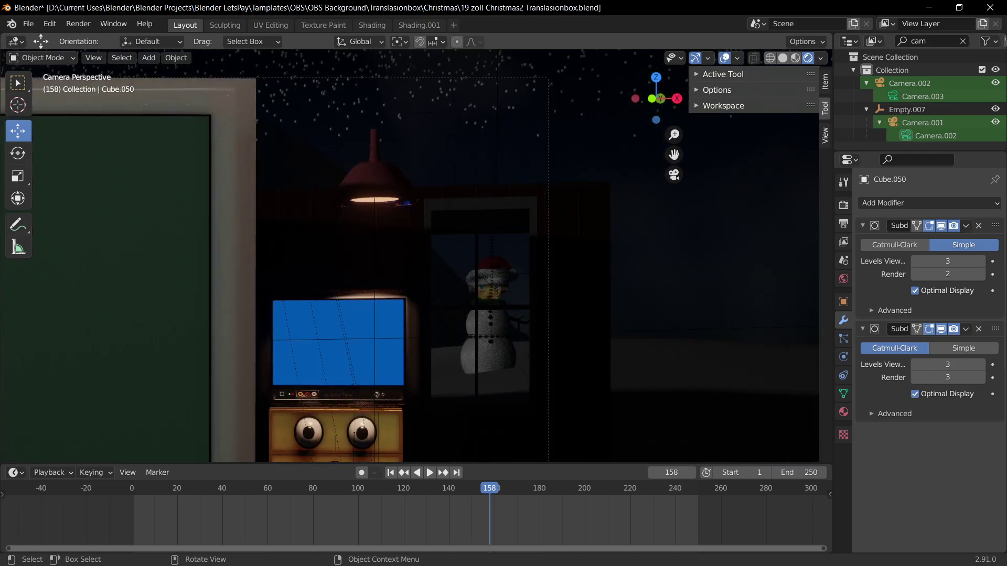
{"action": "scroll", "coordinate": [501, 246], "scroll_direction": "down", "scroll_amount": 8}
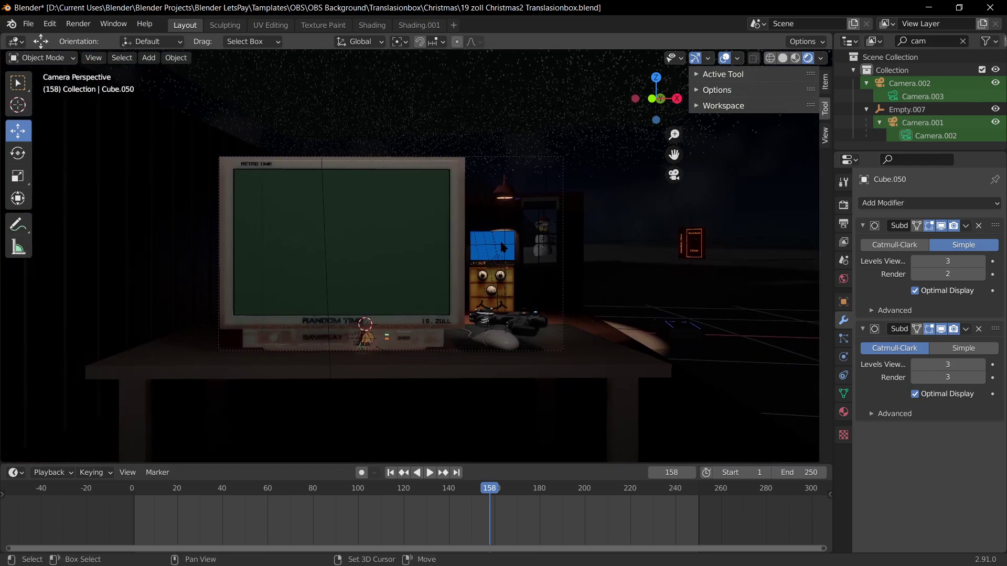
{"action": "scroll", "coordinate": [501, 247], "scroll_direction": "up", "scroll_amount": 3}
{"action": "key", "text": "ctrl+s"}
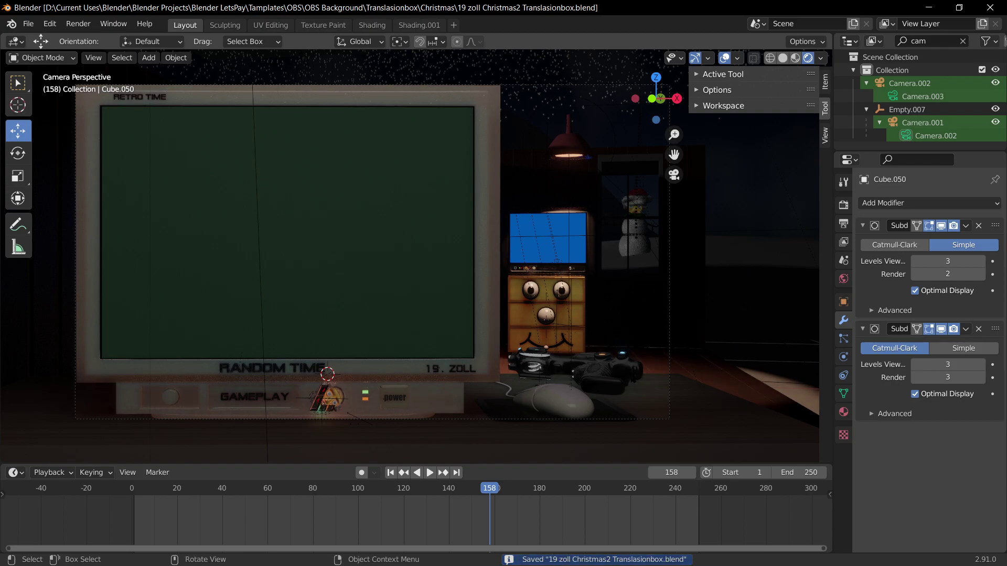
Step: Try raising vertices of the snowy ground Plane.001 near the snowman along Z in Edit Mode
{"action": "middle_click_drag", "start_coordinate": [772, 240], "coordinate": [603, 312]}
{"action": "left_click", "coordinate": [615, 319]}
{"action": "key", "text": "Tab"}
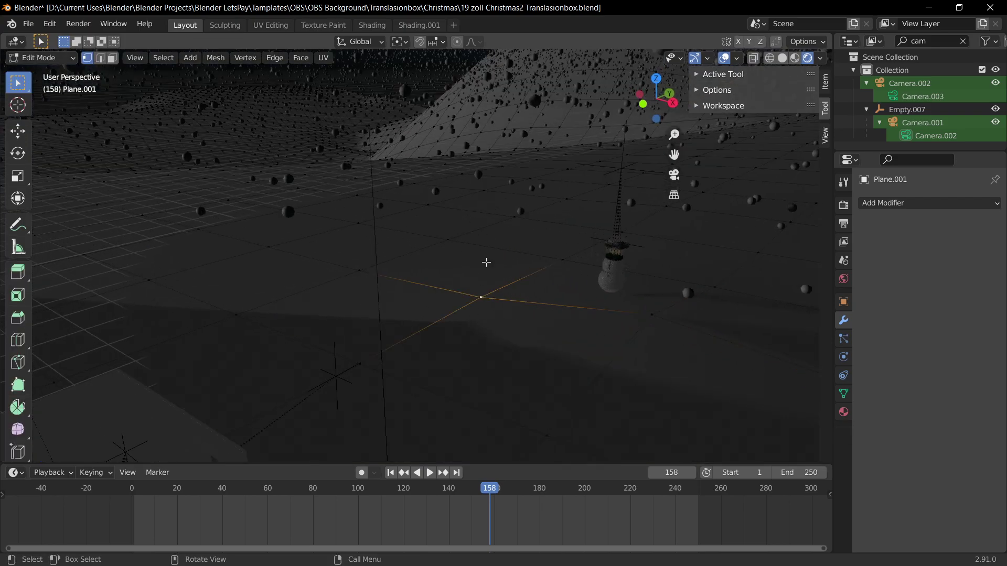
{"action": "key", "text": "g"}
{"action": "key", "text": "z"}
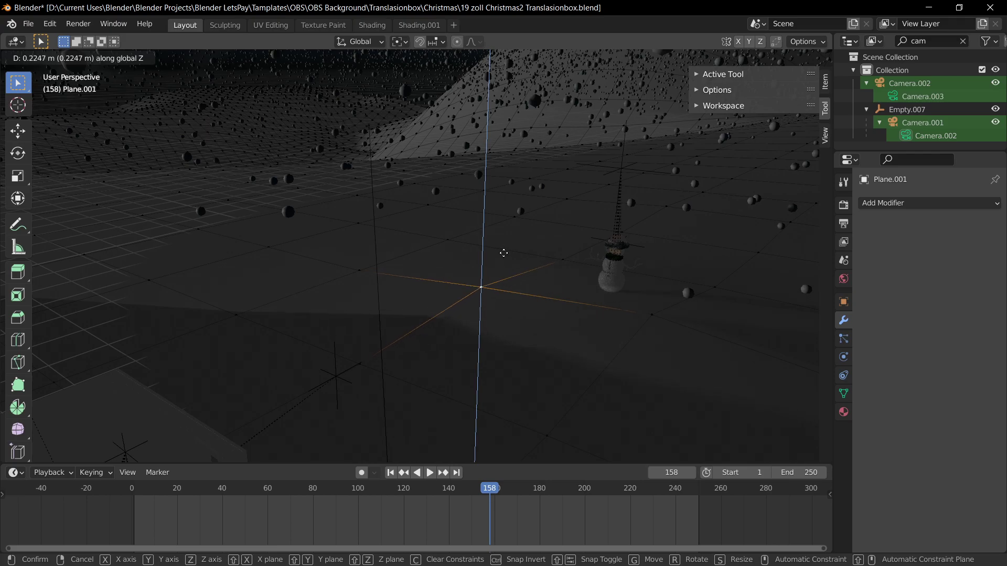
{"action": "key", "text": "Escape"}
{"action": "key", "text": "g"}
{"action": "key", "text": "z"}
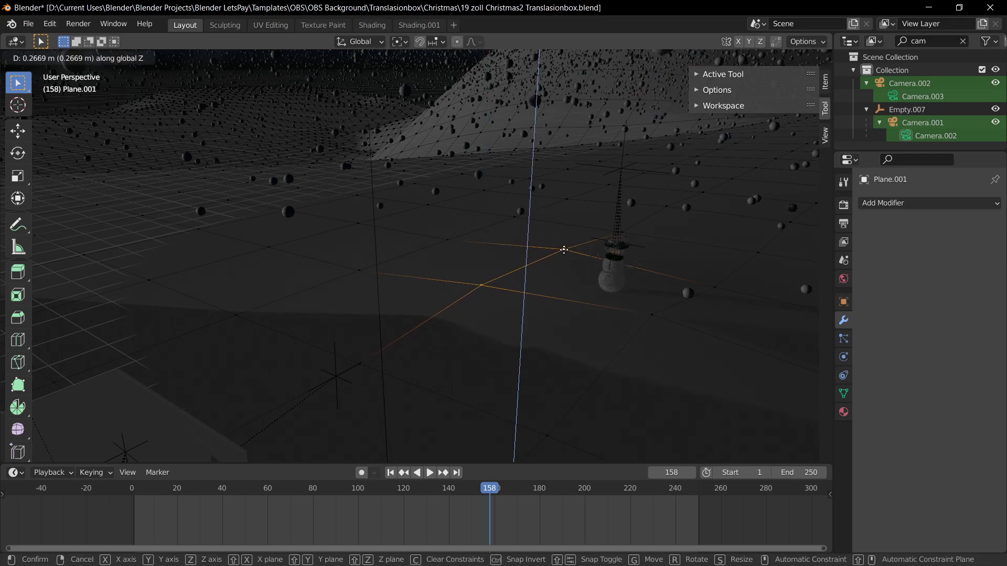
{"action": "left_click", "coordinate": [567, 254]}
Step: Try raising the single ground vertex beside the snowman 0.29677 m along Z, then undo the move
{"action": "key", "text": "g"}
{"action": "key", "text": "z"}
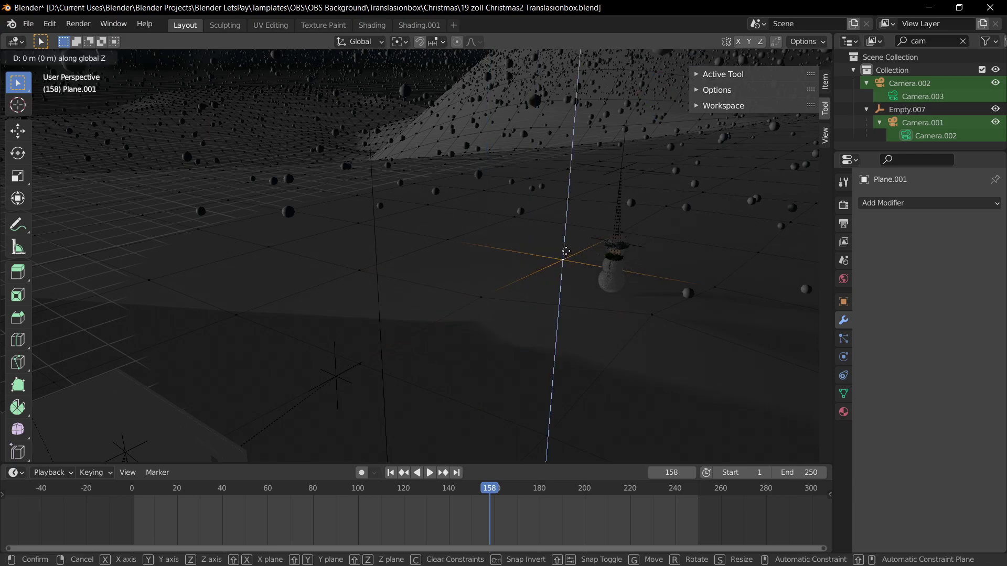
{"action": "left_click", "coordinate": [566, 243]}
{"action": "key", "text": "g"}
{"action": "key", "text": "z"}
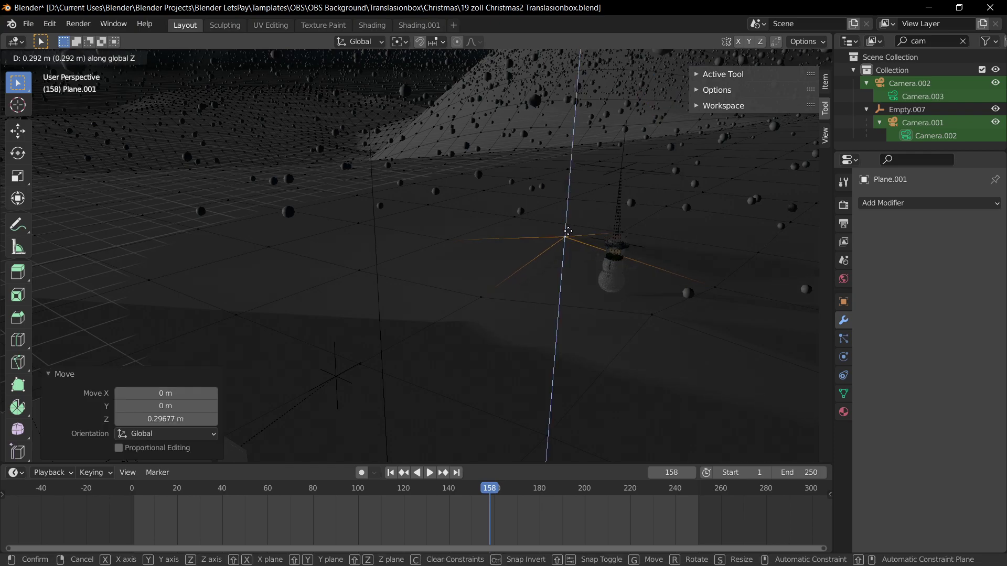
{"action": "right_click", "coordinate": [568, 232]}
{"action": "key", "text": "ctrl+z"}
Step: Return to the Sculpting workspace and reshape the snow near the snowman with an Elastic Deform stroke
{"action": "left_click", "coordinate": [242, 25]}
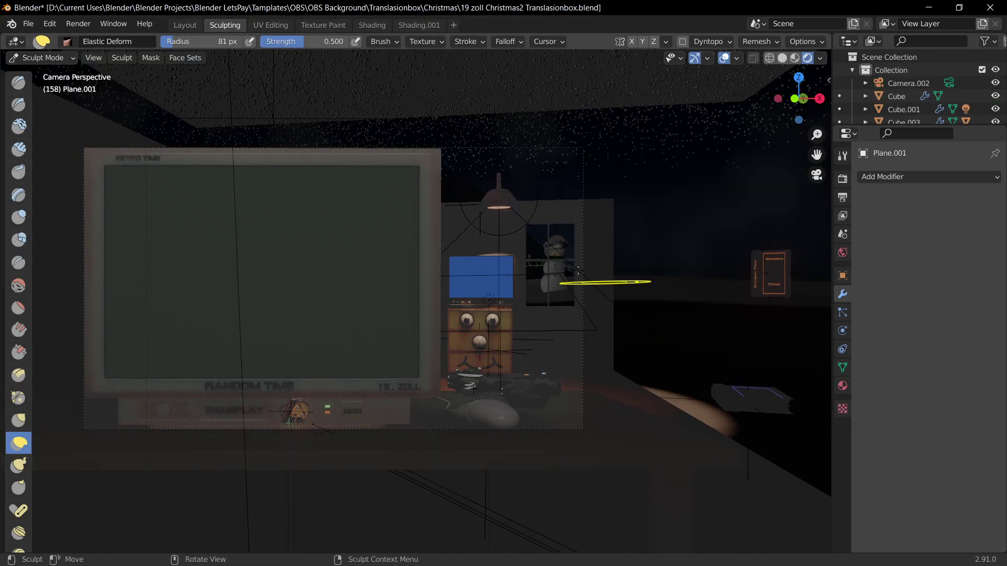
{"action": "mouse_move", "coordinate": [608, 280]}
{"action": "middle_mouse_down"}
{"action": "mouse_move", "coordinate": [729, 343]}
{"action": "mouse_move", "coordinate": [697, 333]}
{"action": "mouse_move", "coordinate": [681, 340]}
{"action": "middle_mouse_up"}
{"action": "mouse_move", "coordinate": [710, 367]}
{"action": "left_mouse_down"}
{"action": "mouse_move", "coordinate": [710, 316]}
{"action": "mouse_move", "coordinate": [688, 333]}
{"action": "left_mouse_up"}
{"action": "scroll", "coordinate": [642, 371], "scroll_direction": "down", "scroll_amount": 5}
{"action": "mouse_move", "coordinate": [595, 348]}
{"action": "middle_mouse_down"}
{"action": "mouse_move", "coordinate": [615, 329]}
{"action": "mouse_move", "coordinate": [530, 418]}
{"action": "middle_mouse_up"}
{"action": "scroll", "coordinate": [608, 330], "scroll_direction": "up", "scroll_amount": 5}
{"action": "mouse_move", "coordinate": [528, 333]}
{"action": "middle_mouse_down"}
{"action": "mouse_move", "coordinate": [541, 334]}
{"action": "mouse_move", "coordinate": [590, 484]}
{"action": "middle_mouse_up"}
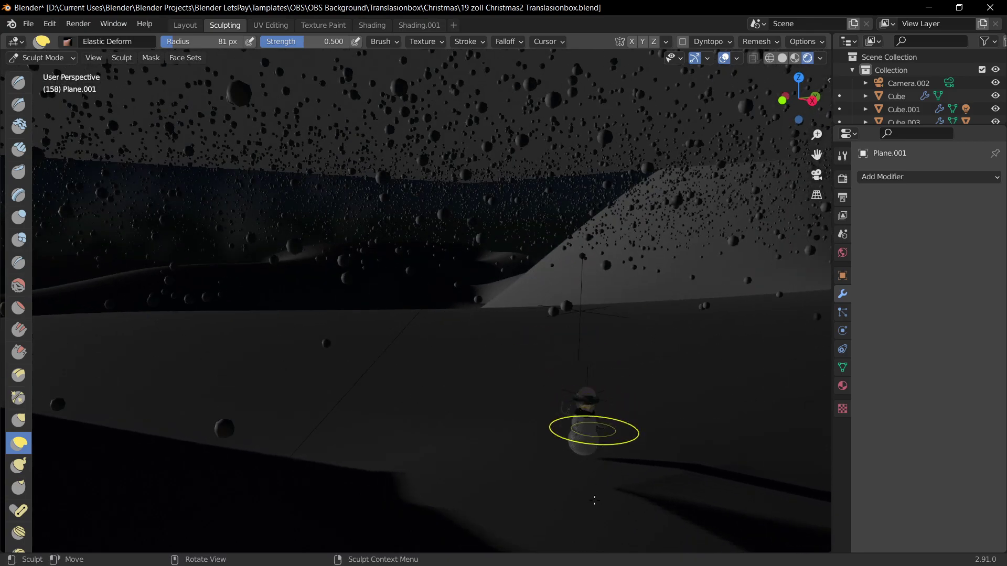
{"action": "mouse_move", "coordinate": [660, 438]}
{"action": "middle_mouse_down"}
{"action": "mouse_move", "coordinate": [674, 472]}
{"action": "mouse_move", "coordinate": [605, 454]}
{"action": "mouse_move", "coordinate": [530, 383]}
{"action": "middle_mouse_up"}
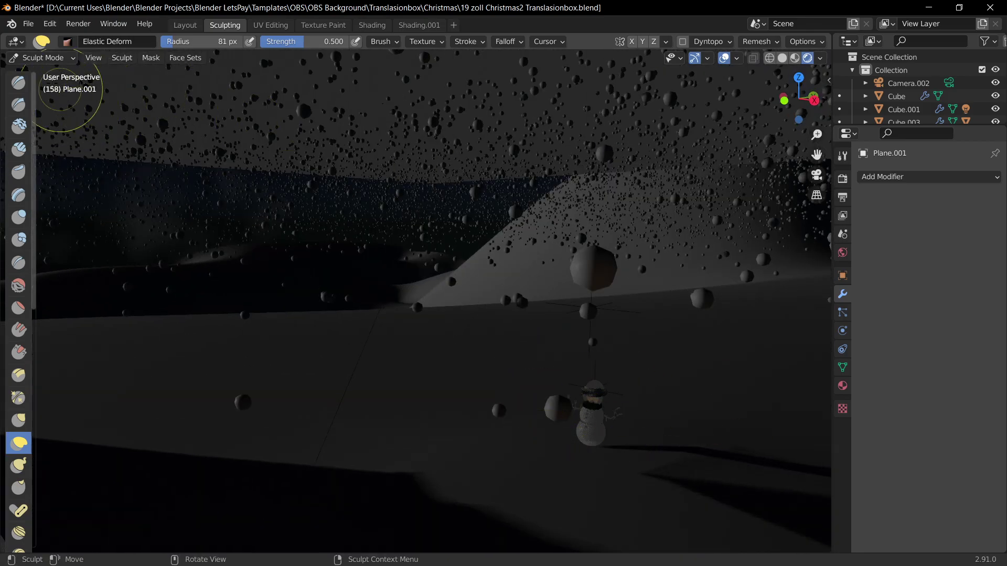
Step: Activate the Draw brush and inspect the snow around the snowman in perspective and through the camera
{"action": "left_click", "coordinate": [18, 83]}
{"action": "mouse_move", "coordinate": [563, 394]}
{"action": "middle_mouse_down"}
{"action": "mouse_move", "coordinate": [539, 396]}
{"action": "mouse_move", "coordinate": [596, 400]}
{"action": "mouse_move", "coordinate": [494, 333]}
{"action": "mouse_move", "coordinate": [394, 344]}
{"action": "mouse_move", "coordinate": [375, 373]}
{"action": "middle_mouse_up"}
{"action": "middle_click_drag", "start_coordinate": [478, 403], "coordinate": [543, 346]}
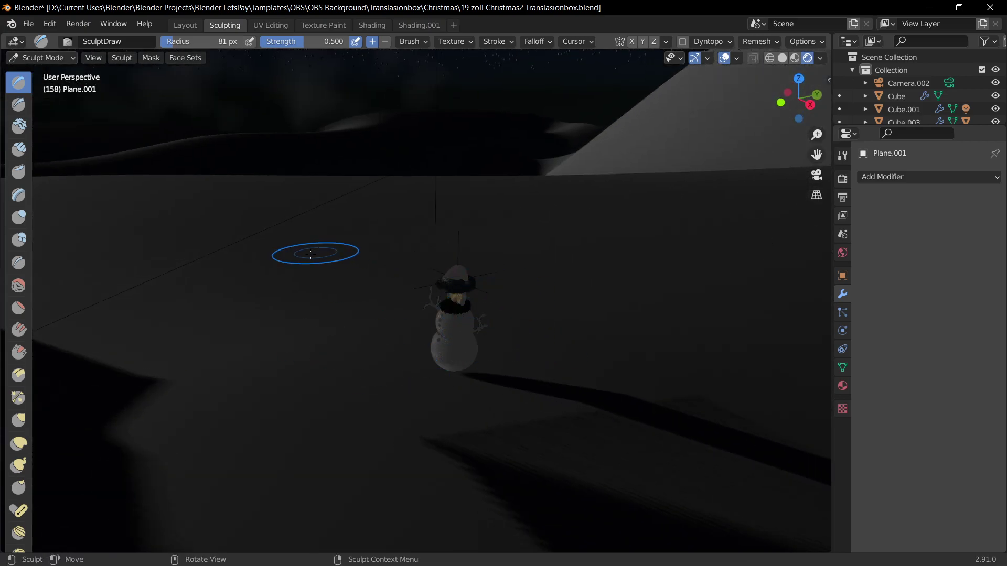
{"action": "mouse_move", "coordinate": [516, 394]}
{"action": "middle_mouse_down"}
{"action": "mouse_move", "coordinate": [588, 346]}
{"action": "mouse_move", "coordinate": [543, 382]}
{"action": "mouse_move", "coordinate": [557, 400]}
{"action": "middle_mouse_up"}
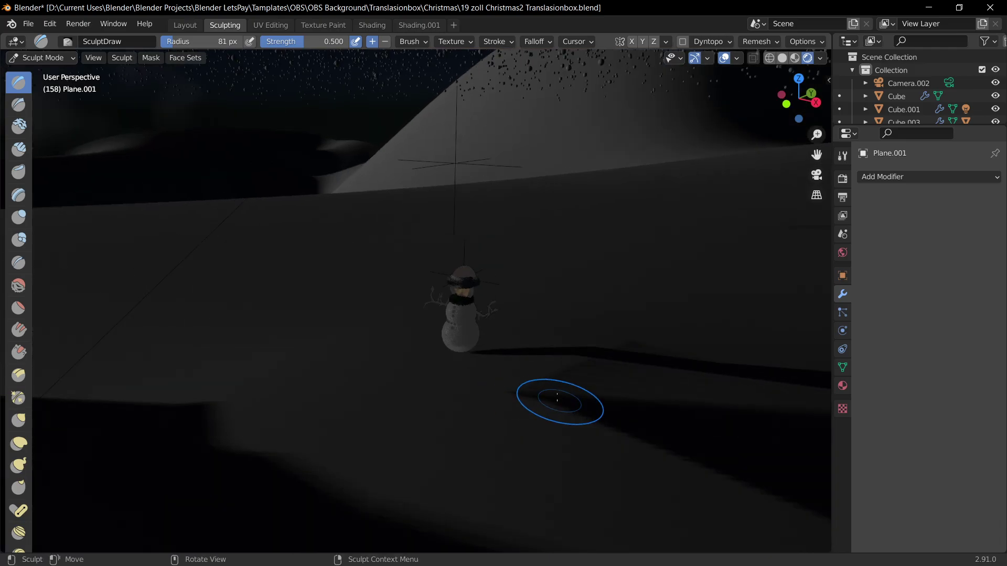
{"action": "mouse_move", "coordinate": [546, 297]}
{"action": "middle_mouse_down"}
{"action": "mouse_move", "coordinate": [685, 341]}
{"action": "mouse_move", "coordinate": [553, 300]}
{"action": "middle_mouse_up"}
{"action": "scroll", "coordinate": [552, 299], "scroll_direction": "up", "scroll_amount": 2}
{"action": "key", "text": "KP_0"}
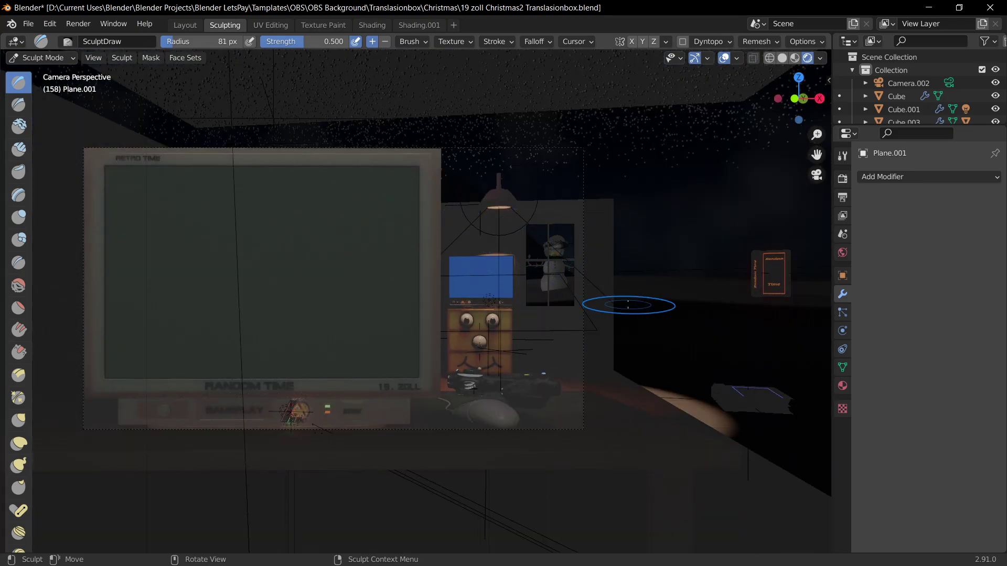
Step: Switch the sculpting brush to Draw Sharp, save the file and return to the camera view
{"action": "key", "text": "Tab"}
{"action": "key", "text": "Tab"}
{"action": "mouse_move", "coordinate": [701, 303]}
{"action": "middle_mouse_down"}
{"action": "mouse_move", "coordinate": [669, 319]}
{"action": "mouse_move", "coordinate": [652, 285]}
{"action": "middle_mouse_up"}
{"action": "left_click", "coordinate": [20, 105]}
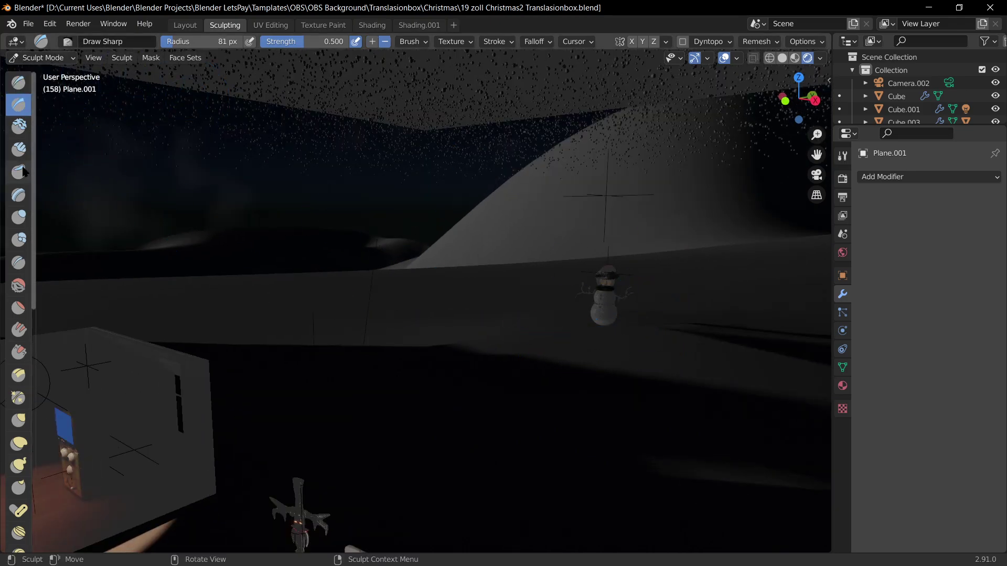
{"action": "key", "text": "ctrl+s"}
{"action": "middle_click_drag", "start_coordinate": [527, 302], "coordinate": [372, 260], "text": "shift"}
{"action": "mouse_move", "coordinate": [449, 269]}
{"action": "middle_mouse_down"}
{"action": "mouse_move", "coordinate": [418, 283]}
{"action": "mouse_move", "coordinate": [417, 302]}
{"action": "mouse_move", "coordinate": [574, 287]}
{"action": "mouse_move", "coordinate": [478, 256]}
{"action": "mouse_move", "coordinate": [524, 314]}
{"action": "mouse_move", "coordinate": [477, 292]}
{"action": "middle_mouse_up"}
{"action": "key", "text": "KP_0"}
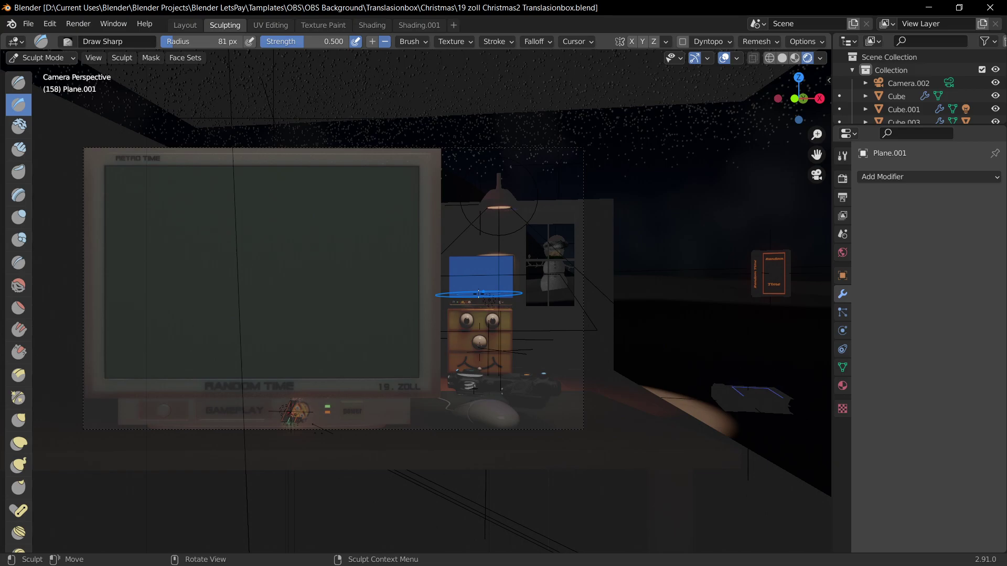
Step: Inspect the snow at the snowman's base up close, save the file and return to the camera view
{"action": "middle_click_drag", "start_coordinate": [672, 344], "coordinate": [603, 383]}
{"action": "scroll", "coordinate": [559, 432], "scroll_direction": "up", "scroll_amount": 3}
{"action": "mouse_move", "coordinate": [611, 443]}
{"action": "middle_mouse_down", "text": "shift"}
{"action": "mouse_move", "coordinate": [616, 425]}
{"action": "mouse_move", "coordinate": [505, 400]}
{"action": "middle_mouse_up", "text": "shift"}
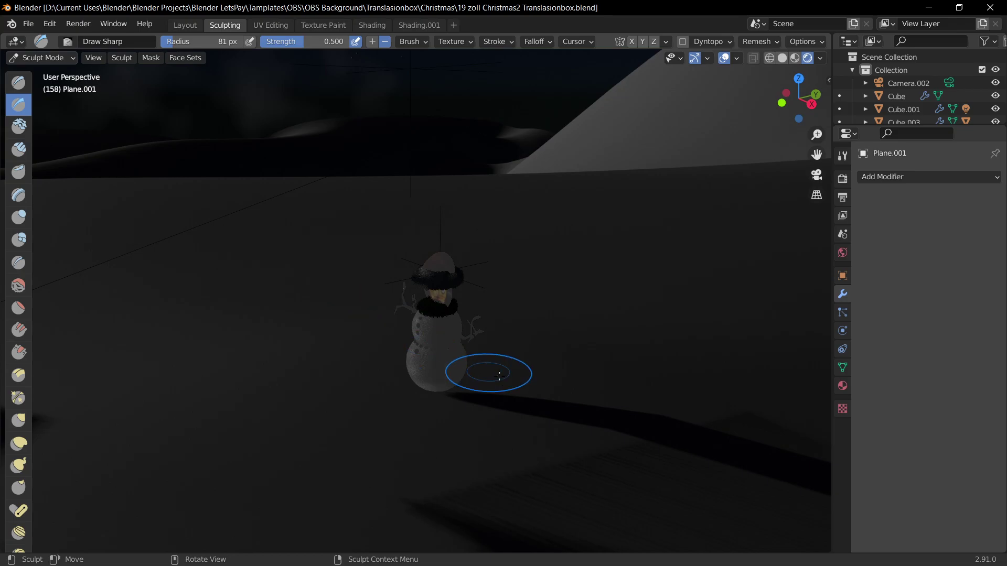
{"action": "key", "text": "ctrl+s"}
{"action": "scroll", "coordinate": [301, 204], "scroll_direction": "down", "scroll_amount": 4}
{"action": "middle_click_drag", "start_coordinate": [336, 230], "coordinate": [410, 274]}
{"action": "key", "text": "KP_0"}
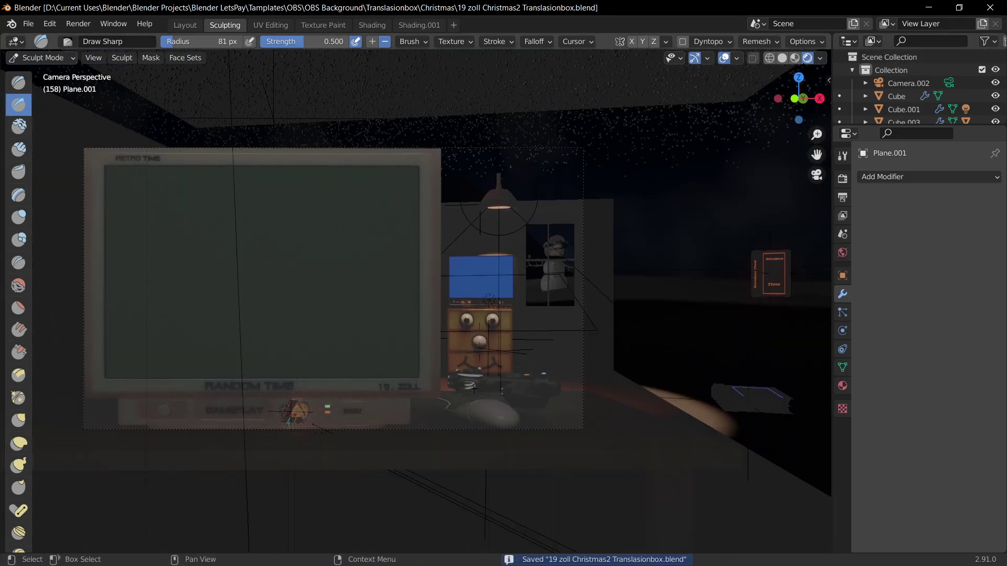
Step: Compare Material Preview with Rendered shading, put the snowy ground in Edit Mode and save the file
{"action": "left_click", "coordinate": [795, 58]}
{"action": "left_click", "coordinate": [807, 58]}
{"action": "key", "text": "Tab"}
{"action": "key", "text": "Tab"}
{"action": "key", "text": "Tab"}
{"action": "key", "text": "ctrl+s"}
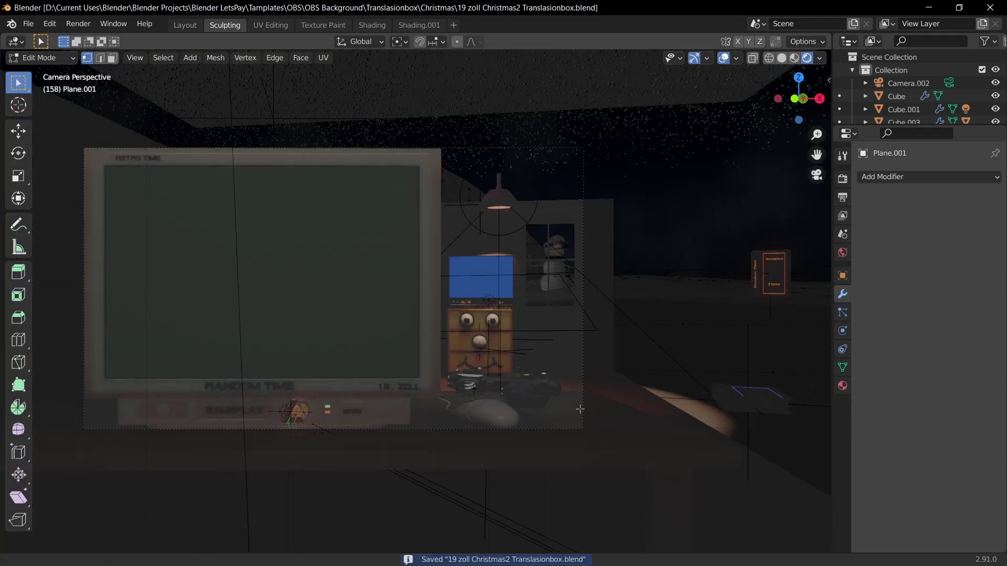
Step: Return to the Layout workspace, look through the camera and save the file
{"action": "middle_click_drag", "start_coordinate": [579, 408], "coordinate": [613, 423], "text": "shift"}
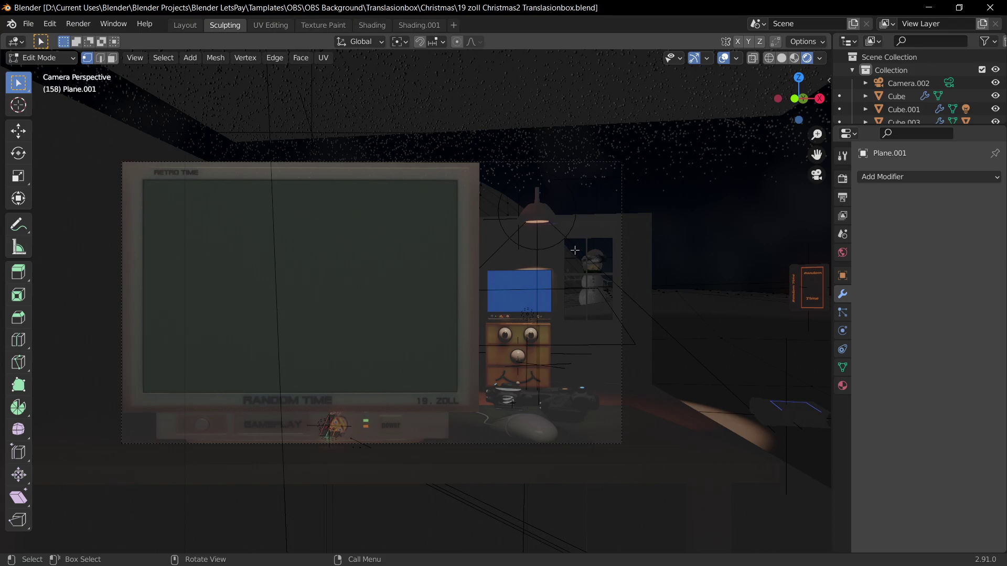
{"action": "left_click", "coordinate": [185, 25]}
{"action": "key", "text": "KP_0"}
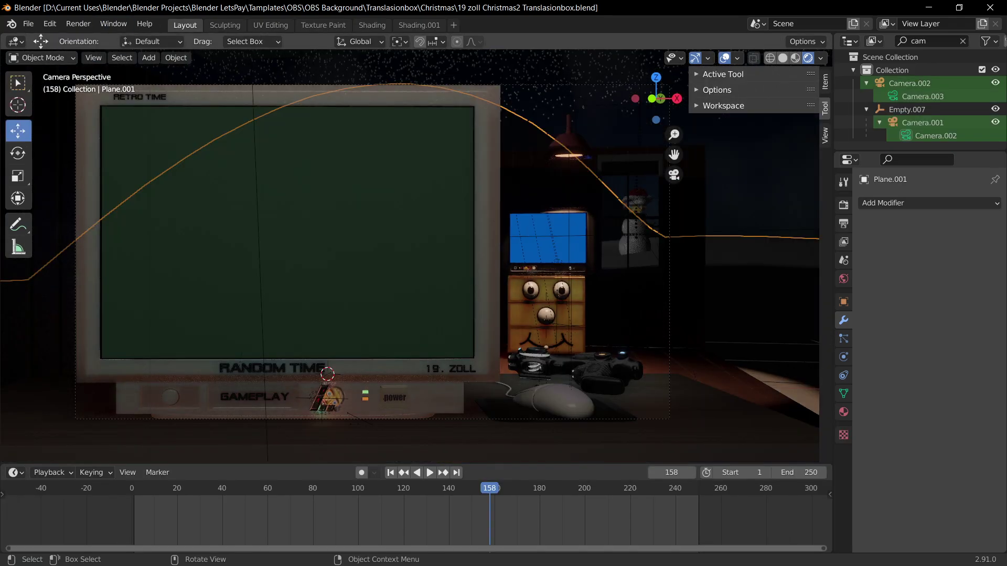
{"action": "key", "text": "ctrl+s"}
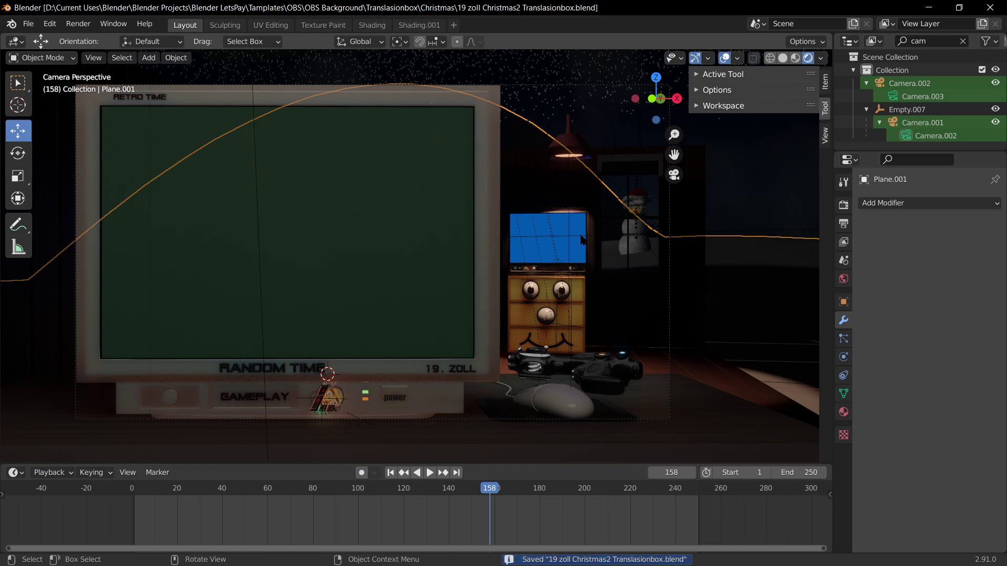
Step: Select the parent empty of the cabinet with the small screen and shift it about 0.006 m along X in Material Preview shading
{"action": "left_click", "coordinate": [578, 240]}
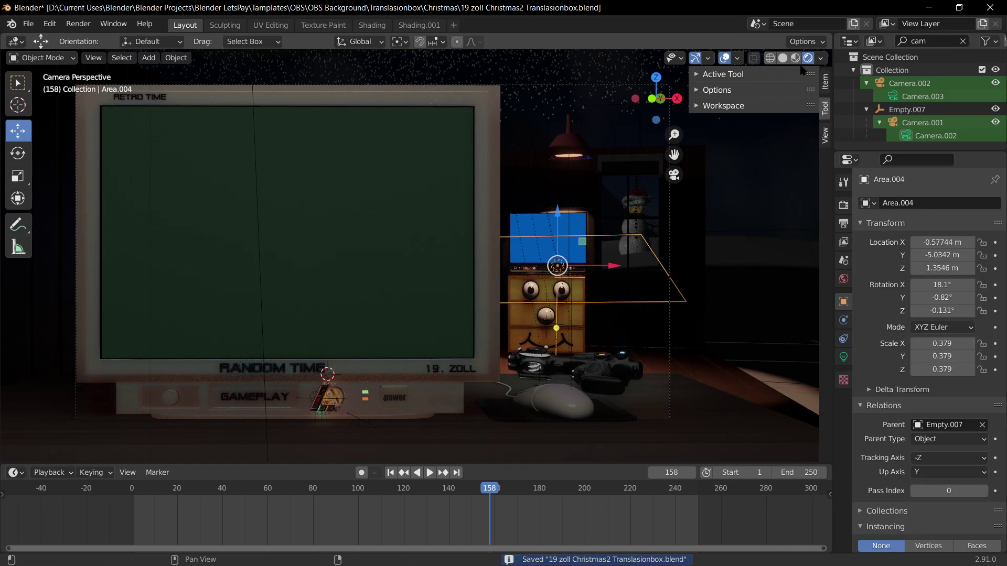
{"action": "left_click", "coordinate": [769, 58]}
{"action": "left_click", "coordinate": [782, 57]}
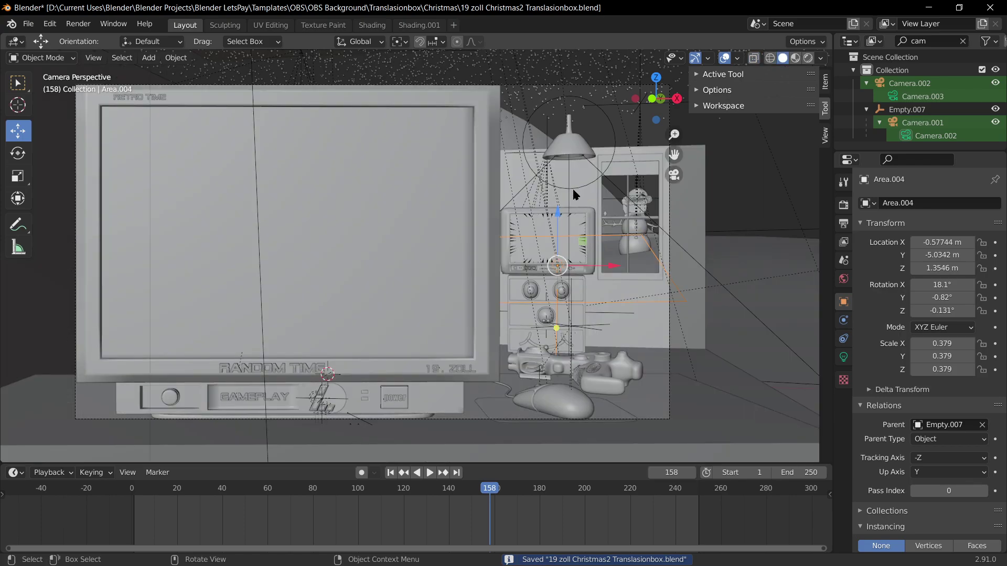
{"action": "left_click", "coordinate": [543, 155]}
{"action": "left_click", "coordinate": [795, 58]}
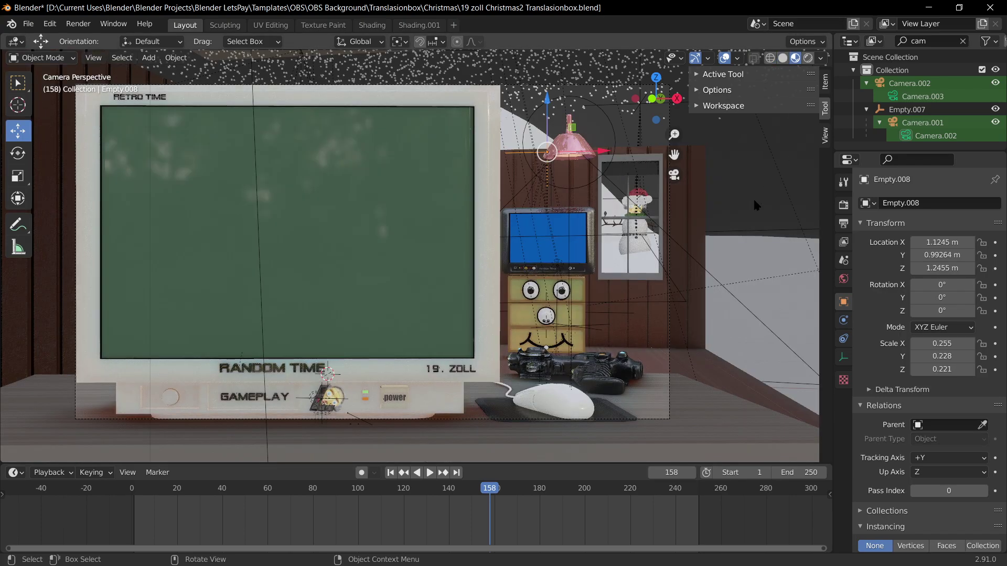
{"action": "key", "text": "g"}
{"action": "key", "text": "y"}
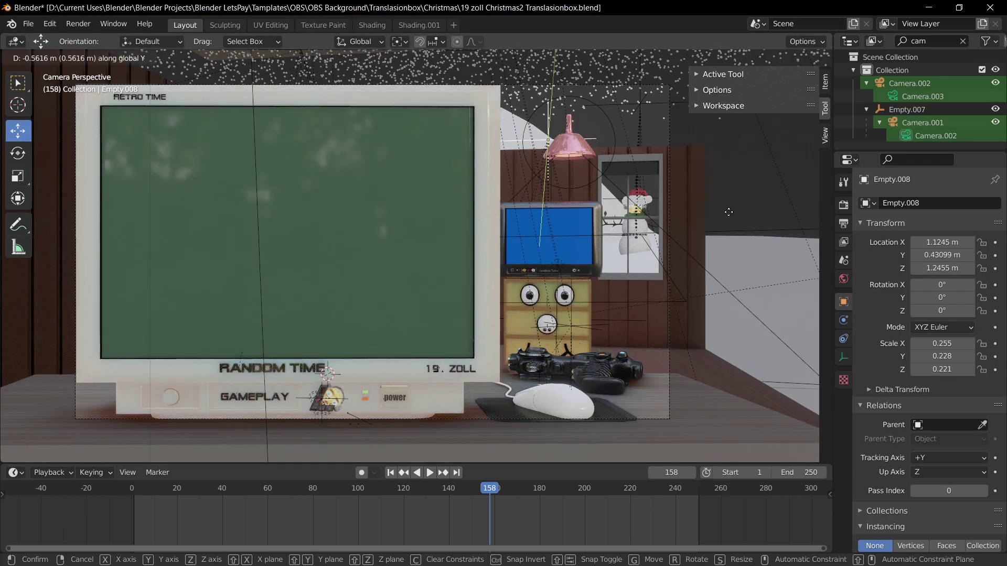
{"action": "key", "text": "x"}
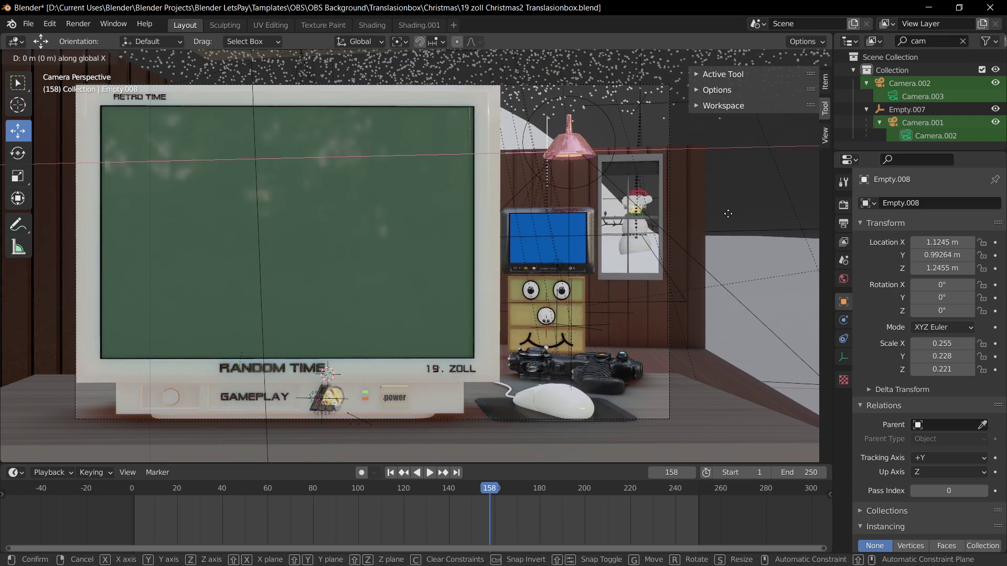
{"action": "left_click", "coordinate": [729, 213]}
Step: Move the cabinet's parent empty about 0.04 m along Y
{"action": "key", "text": "g"}
{"action": "key", "text": "y"}
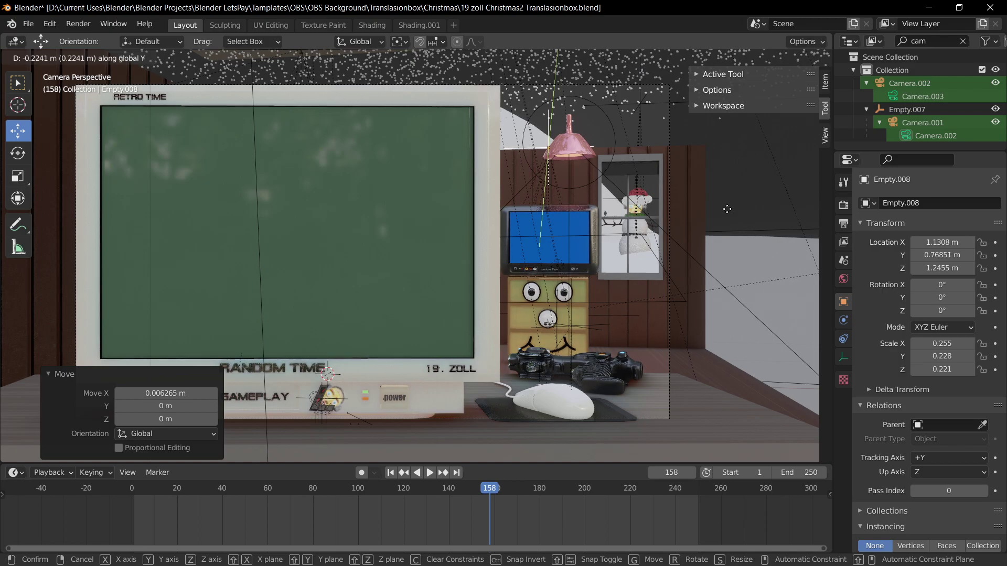
{"action": "left_click", "coordinate": [726, 215]}
{"action": "key", "text": "g"}
{"action": "key", "text": "x"}
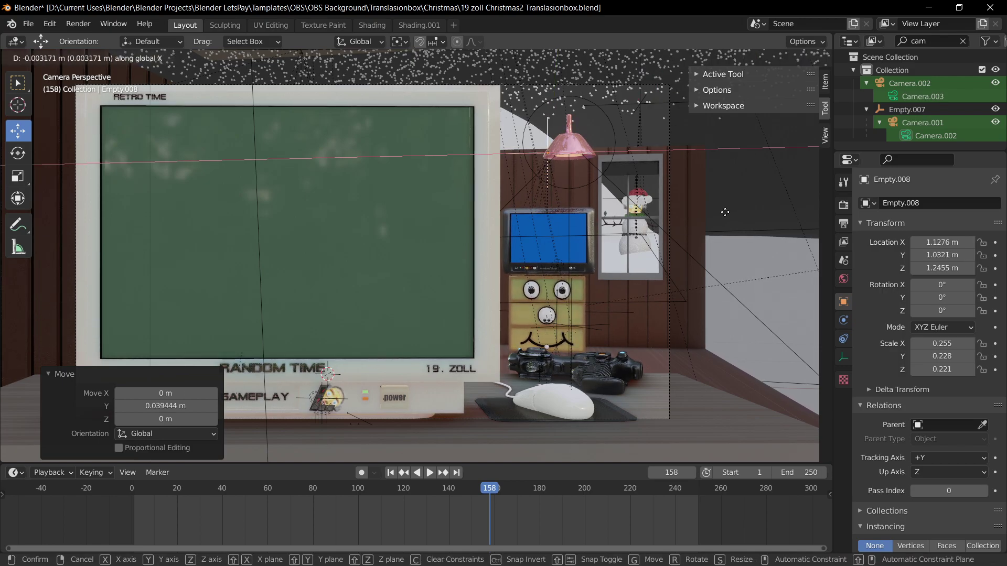
{"action": "right_click", "coordinate": [725, 214]}
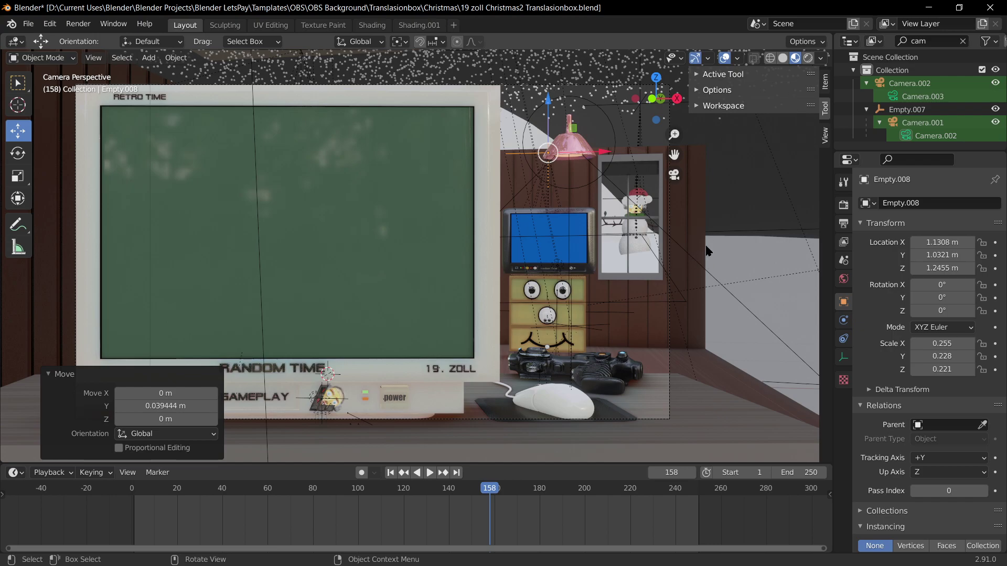
Step: Try scaling the window frame along Z
{"action": "key", "text": "KP_0"}
{"action": "key", "text": "KP_0"}
{"action": "left_click", "coordinate": [659, 161]}
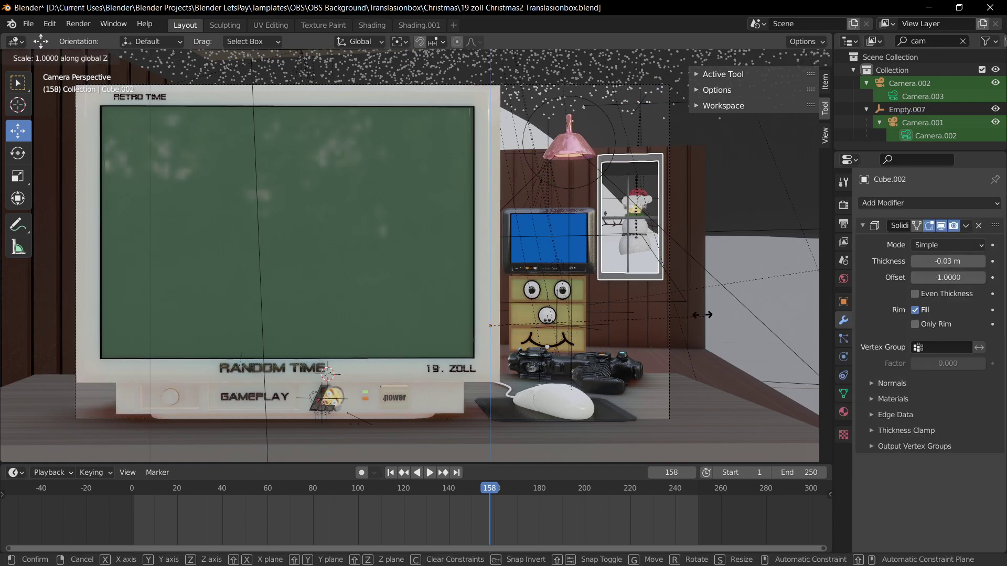
Step: Save the file and open the desk's material settings in Rendered shading
{"action": "key", "text": "ctrl+s"}
{"action": "left_click", "coordinate": [808, 57]}
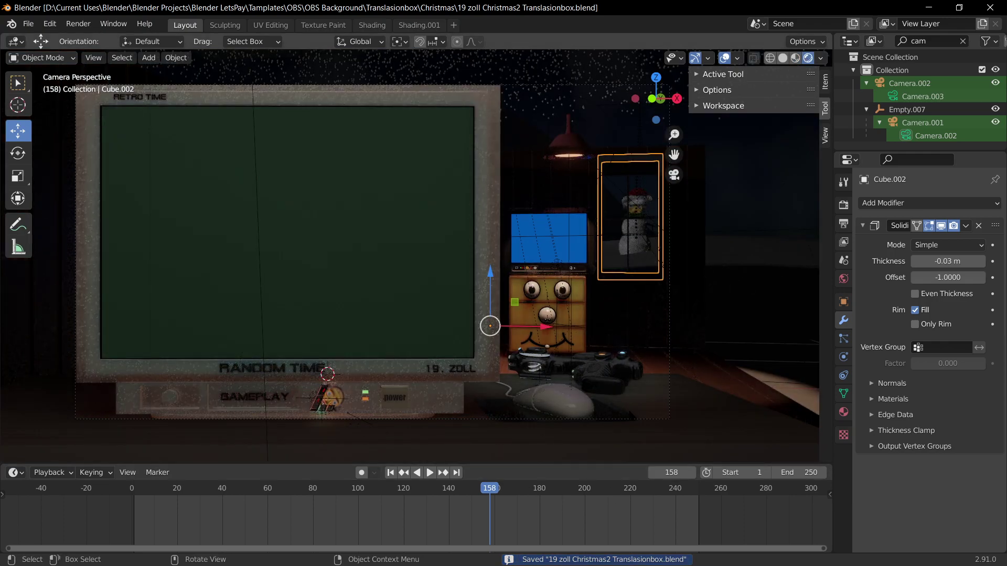
{"action": "left_click", "coordinate": [682, 409]}
{"action": "left_click", "coordinate": [843, 413]}
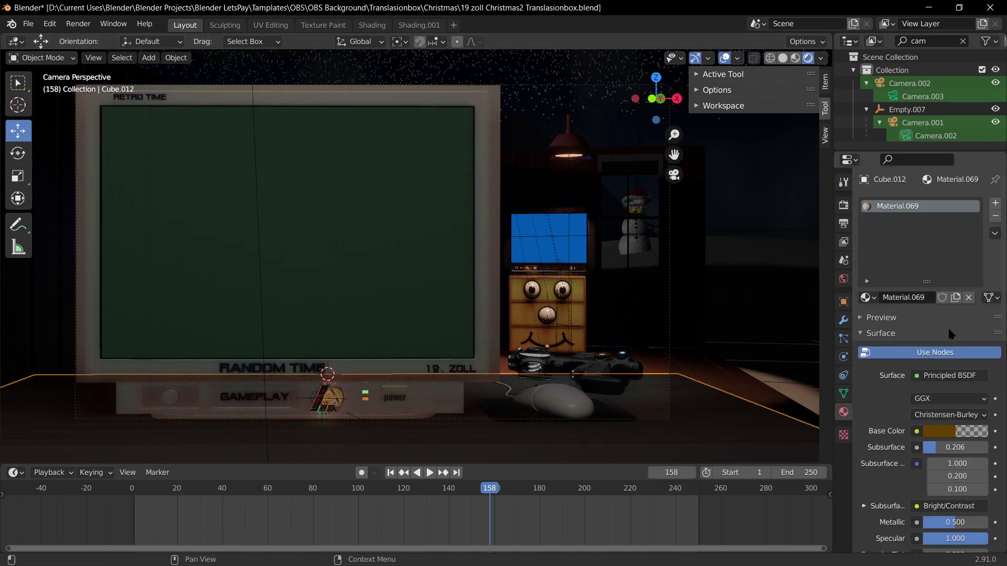
Step: Try a much brighter orange base color on the desk material
{"action": "left_click", "coordinate": [941, 436]}
{"action": "left_click_drag", "start_coordinate": [978, 313], "coordinate": [977, 244]}
{"action": "left_click", "coordinate": [761, 294]}
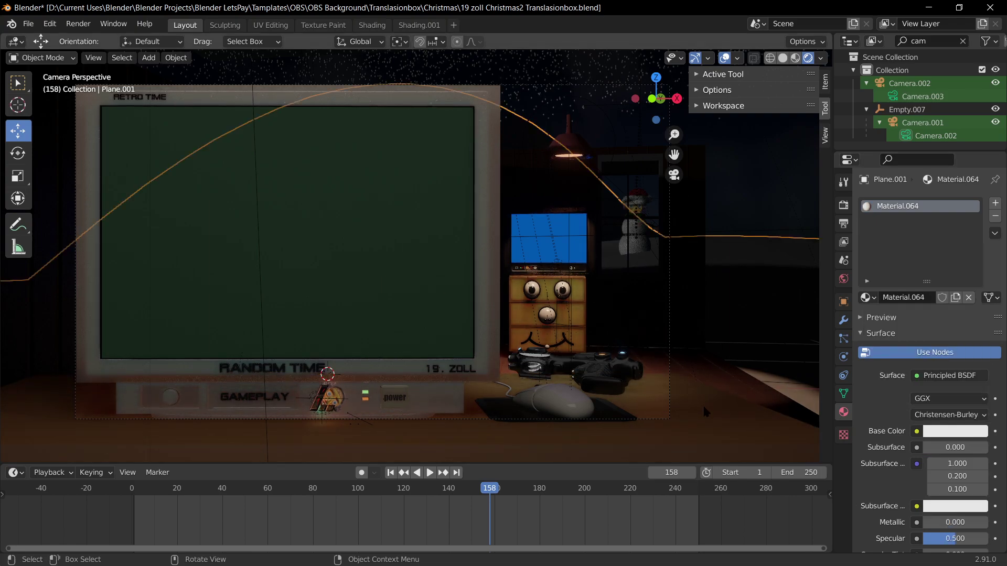
{"action": "left_click", "coordinate": [704, 407]}
{"action": "left_click", "coordinate": [948, 432]}
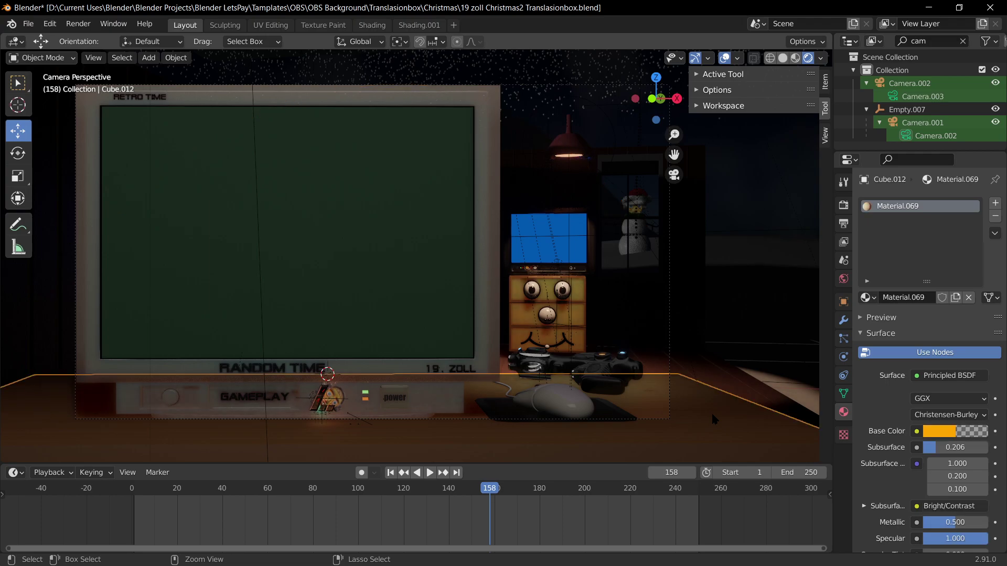
Step: Undo the brighter base color on the desk, then step back and forth through its previous metallic change
{"action": "key", "text": "ctrl+z"}
{"action": "scroll", "coordinate": [920, 524], "scroll_direction": "down", "scroll_amount": 2}
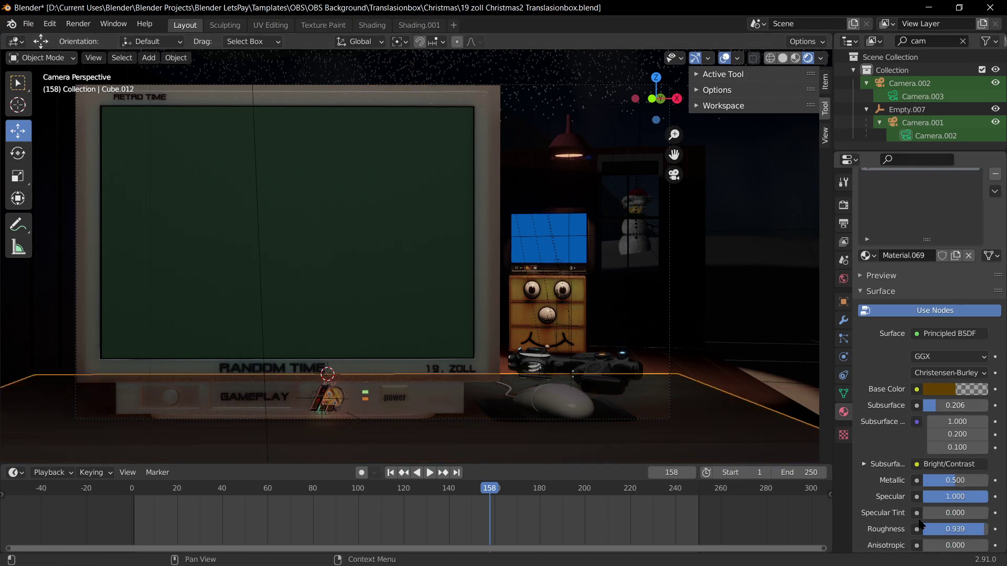
{"action": "key", "text": "ctrl+z"}
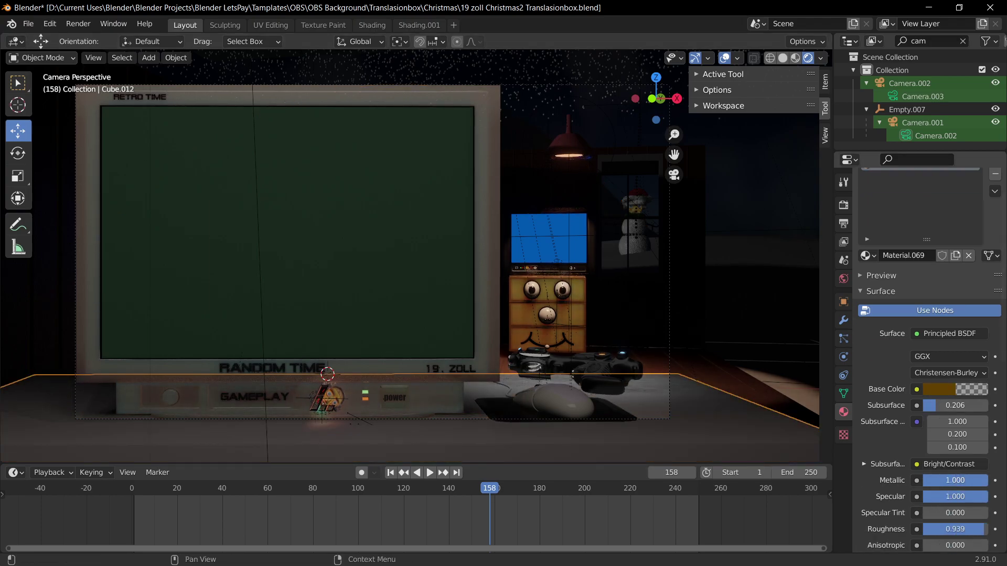
{"action": "key", "text": "ctrl+shift+z"}
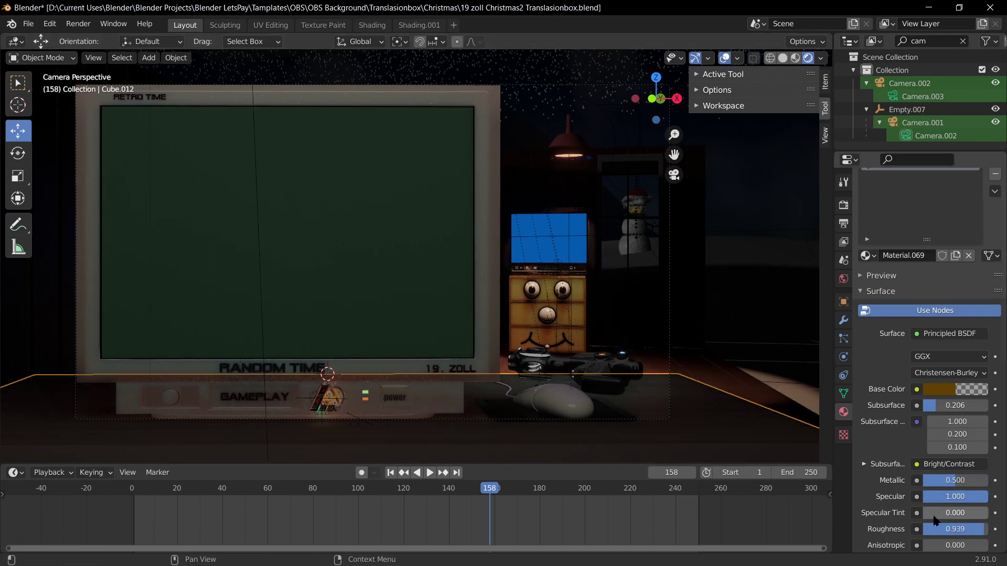
Step: Fine-tune the brightness of the desk material's base color
{"action": "scroll", "coordinate": [933, 519], "scroll_direction": "down", "scroll_amount": 4}
{"action": "scroll", "coordinate": [948, 416], "scroll_direction": "up", "scroll_amount": 3}
{"action": "left_click", "coordinate": [942, 367]}
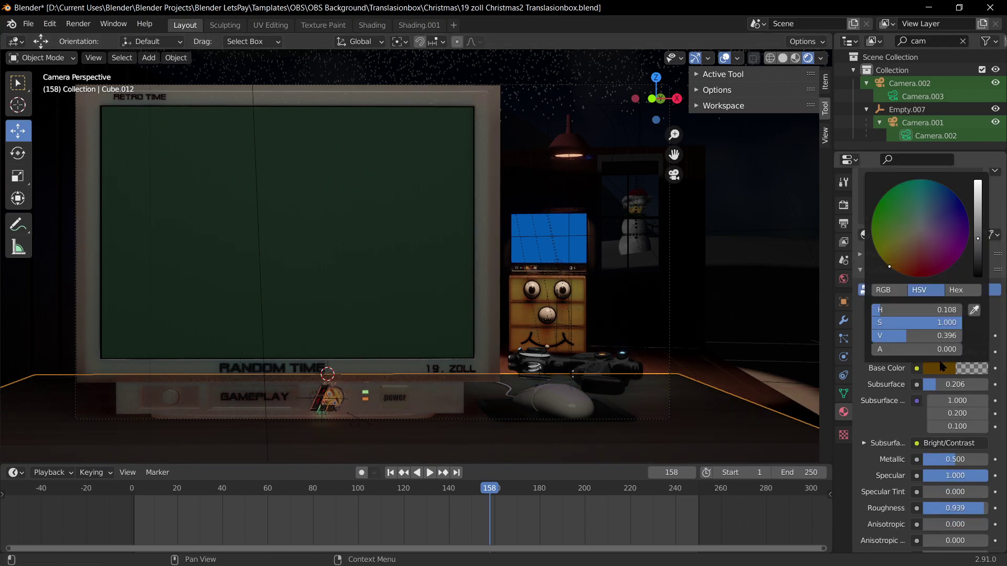
{"action": "mouse_move", "coordinate": [979, 254]}
{"action": "left_mouse_down"}
{"action": "mouse_move", "coordinate": [978, 220]}
{"action": "mouse_move", "coordinate": [977, 250]}
{"action": "mouse_move", "coordinate": [977, 240]}
{"action": "left_mouse_up"}
Step: Set the value of the wall material's base color to 0.925 and reselect the desk
{"action": "left_click", "coordinate": [691, 315]}
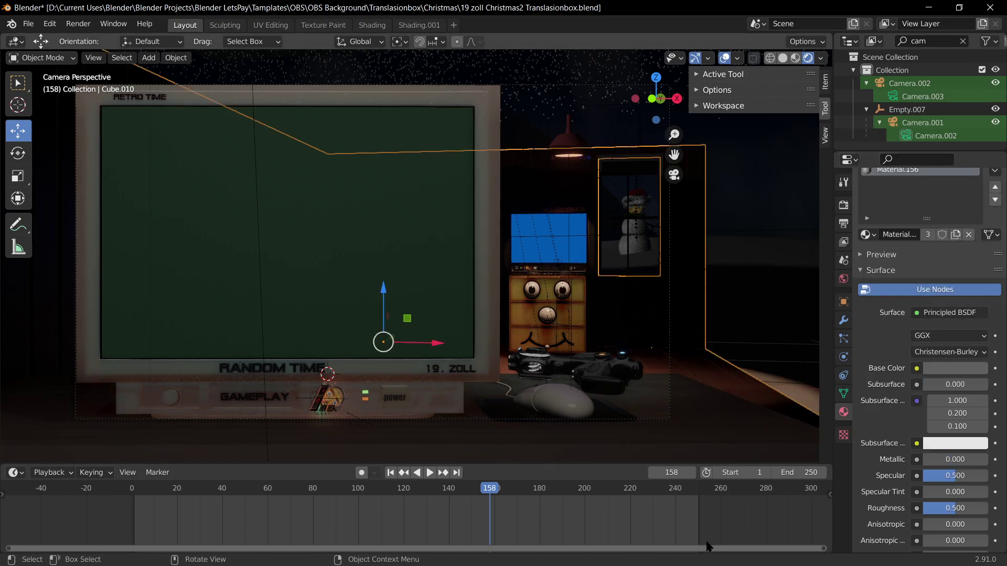
{"action": "scroll", "coordinate": [705, 355], "scroll_direction": "up", "scroll_amount": 4}
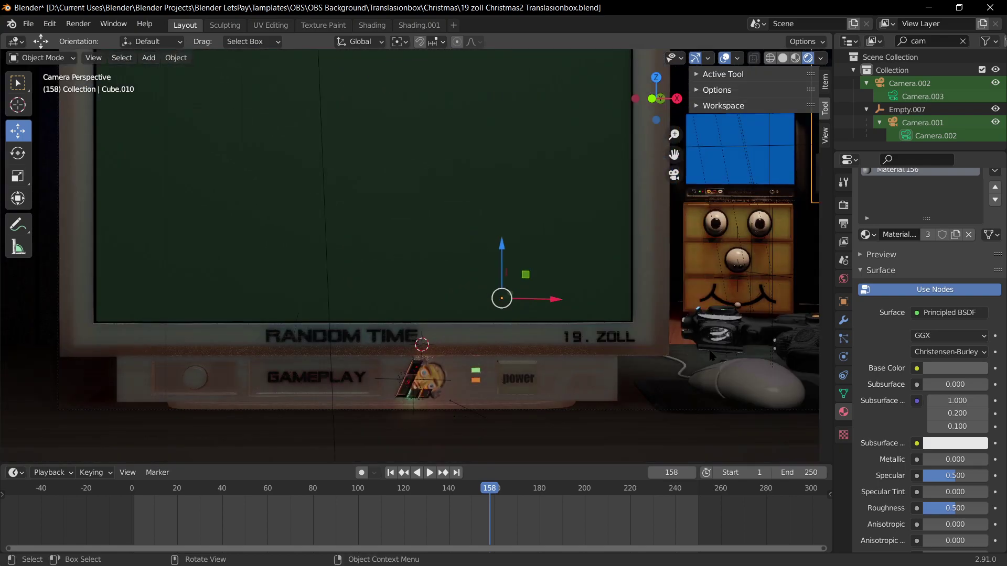
{"action": "middle_click_drag", "start_coordinate": [704, 374], "coordinate": [537, 364], "text": "shift"}
{"action": "left_click", "coordinate": [954, 368]}
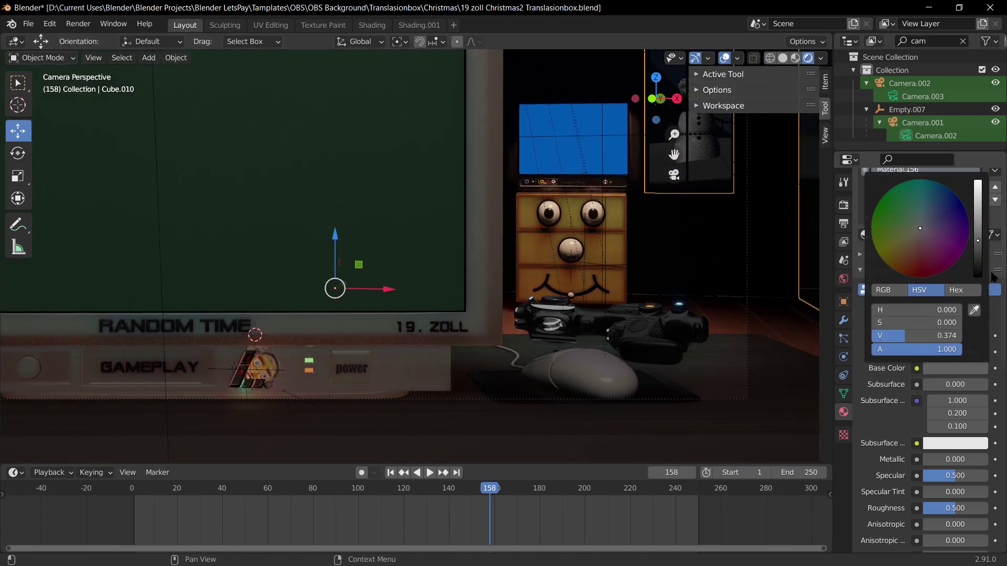
{"action": "scroll", "coordinate": [961, 215], "scroll_direction": "up", "scroll_amount": 8}
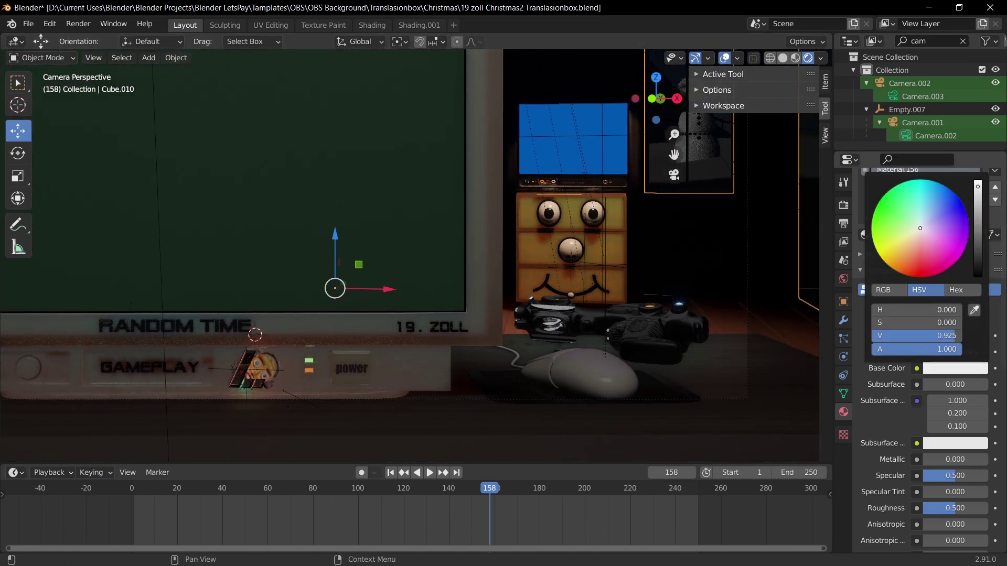
{"action": "left_click", "coordinate": [778, 369]}
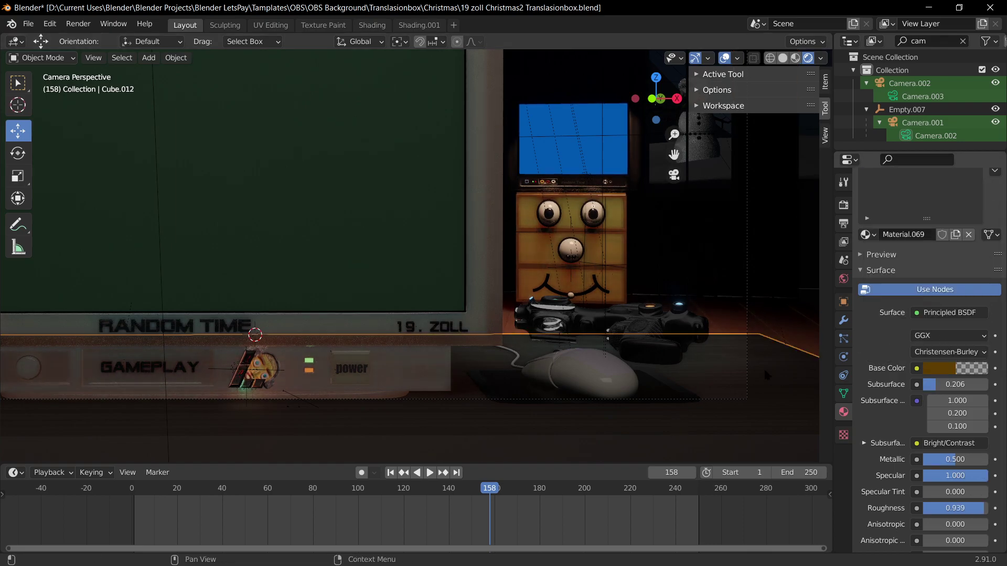
Step: Try a roughness of 0.347 and a subsurface of 0.270 on the desk material
{"action": "left_click", "coordinate": [963, 372]}
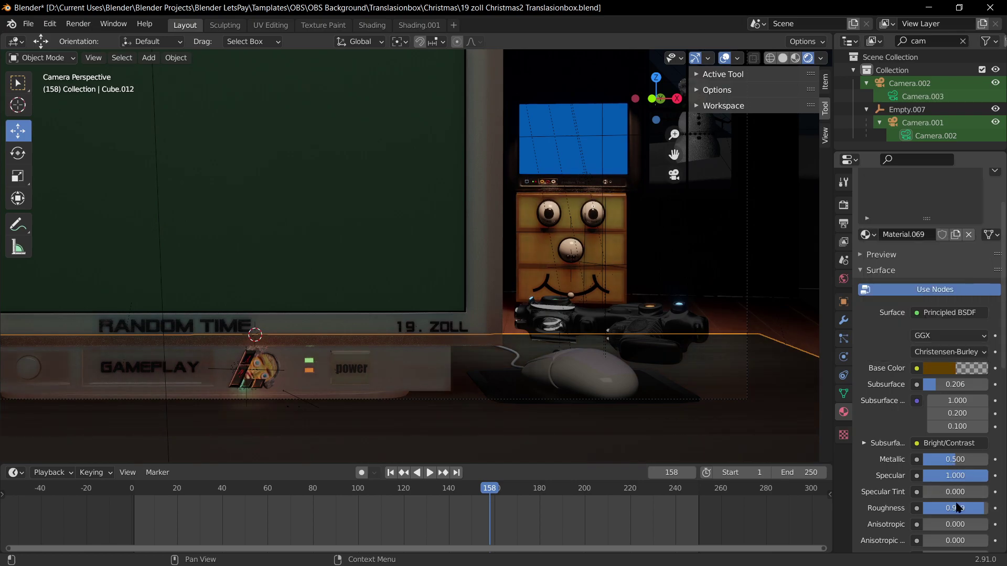
{"action": "mouse_move", "coordinate": [980, 510]}
{"action": "left_mouse_down"}
{"action": "mouse_move", "coordinate": [917, 510]}
{"action": "mouse_move", "coordinate": [945, 509]}
{"action": "left_mouse_up"}
{"action": "left_click", "coordinate": [942, 369]}
{"action": "mouse_move", "coordinate": [917, 262]}
{"action": "left_mouse_down"}
{"action": "mouse_move", "coordinate": [919, 219]}
{"action": "mouse_move", "coordinate": [890, 268]}
{"action": "left_mouse_up"}
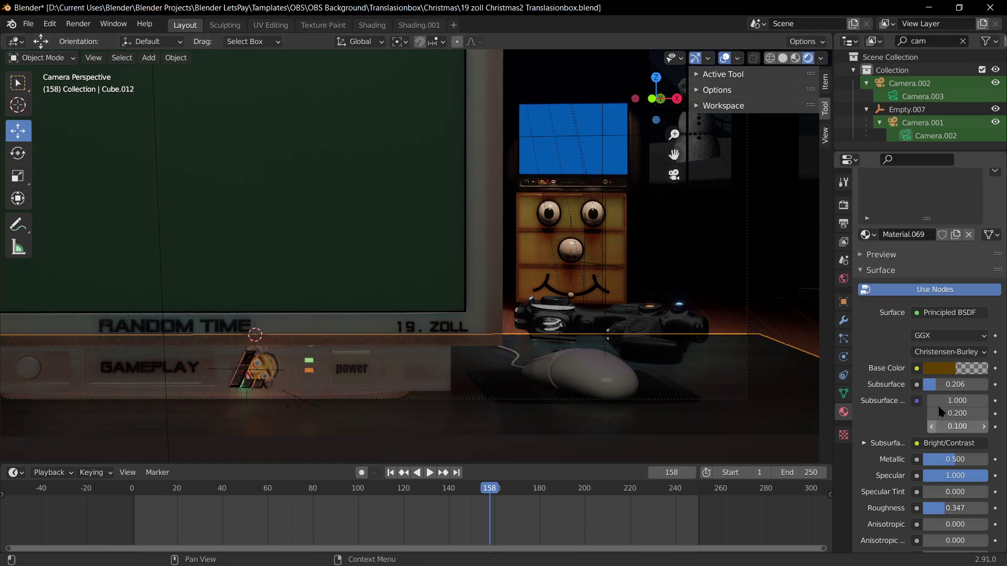
{"action": "mouse_move", "coordinate": [936, 384]}
{"action": "left_mouse_down"}
{"action": "mouse_move", "coordinate": [953, 385]}
{"action": "mouse_move", "coordinate": [923, 385]}
{"action": "mouse_move", "coordinate": [939, 384]}
{"action": "left_mouse_up"}
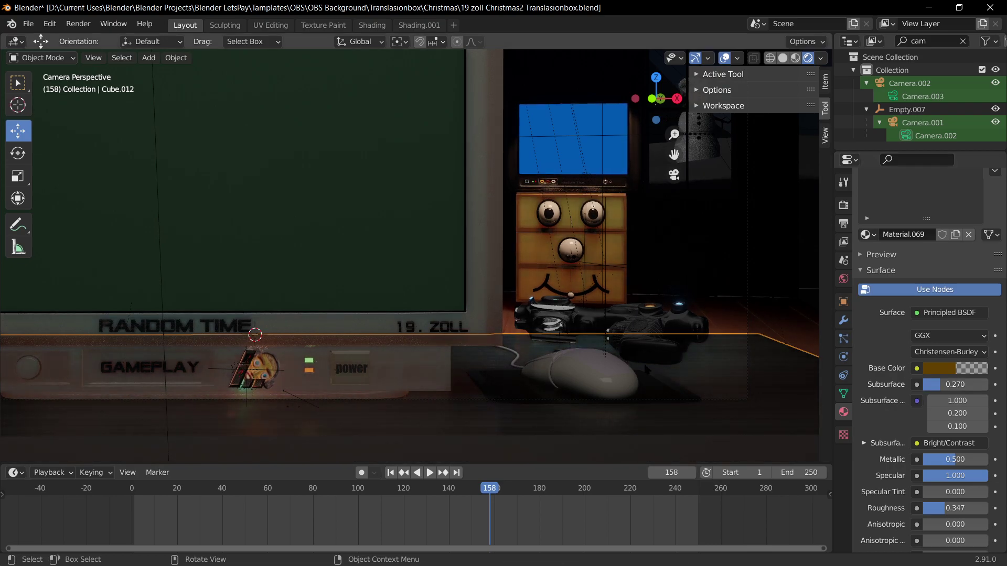
Step: Show the desk material's node chain in the Shading workspace
{"action": "left_click", "coordinate": [360, 30]}
{"action": "scroll", "coordinate": [530, 522], "scroll_direction": "down", "scroll_amount": 5}
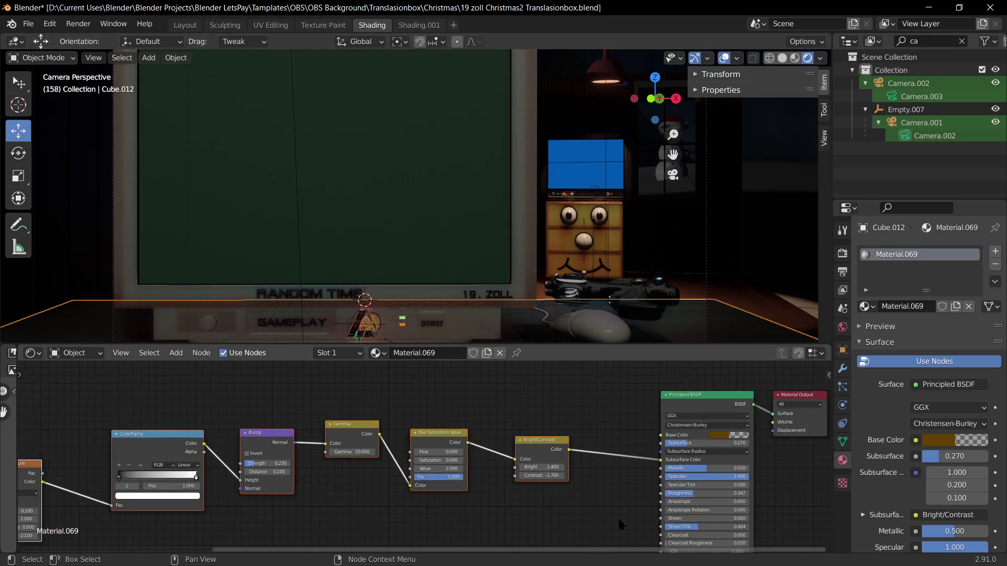
{"action": "scroll", "coordinate": [427, 456], "scroll_direction": "up", "scroll_amount": 2}
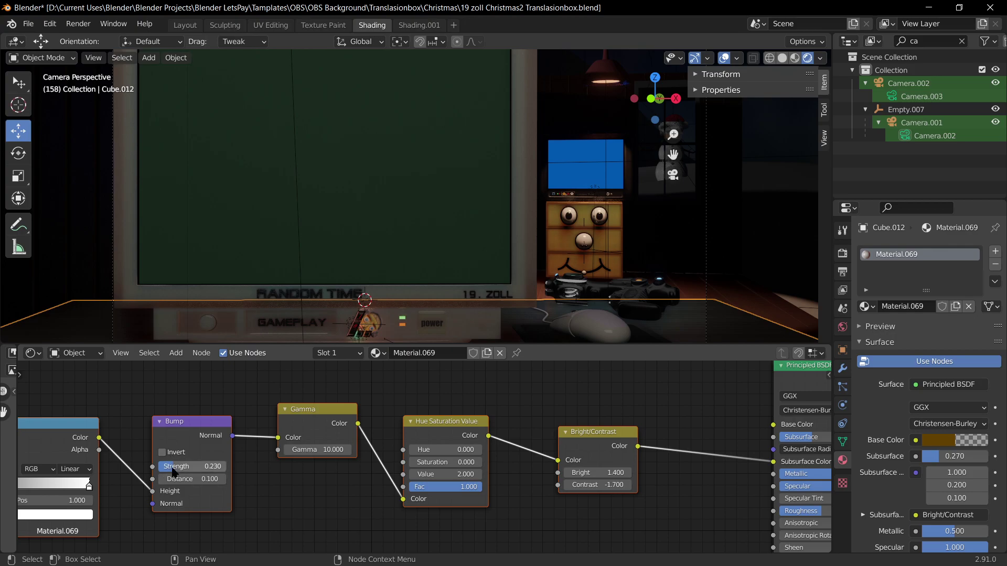
Step: Try different Bump strength and Bright values in the desk's nodes, undoing both along with the earlier subsurface change
{"action": "mouse_move", "coordinate": [192, 467]}
{"action": "left_mouse_down"}
{"action": "mouse_move", "coordinate": [226, 466]}
{"action": "mouse_move", "coordinate": [160, 466]}
{"action": "mouse_move", "coordinate": [206, 466]}
{"action": "left_mouse_up"}
{"action": "key", "text": "ctrl+z"}
{"action": "left_click_drag", "start_coordinate": [602, 474], "coordinate": [534, 473]}
{"action": "key", "text": "ctrl+z"}
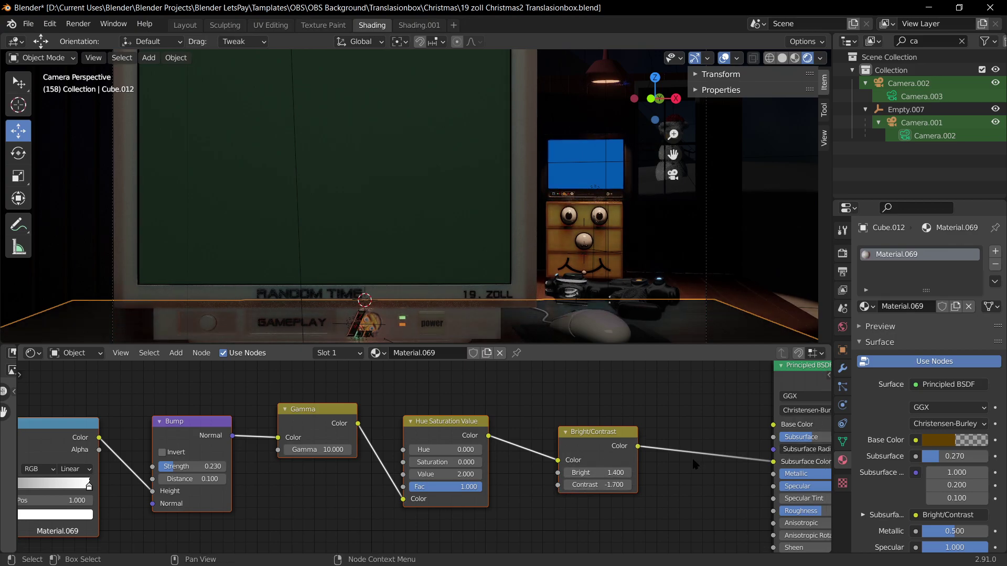
{"action": "key", "text": "ctrl+z"}
Step: Try a saturation of 1.500 and a different hue in the desk's Hue Saturation Value node
{"action": "left_click_drag", "start_coordinate": [446, 462], "coordinate": [525, 462]}
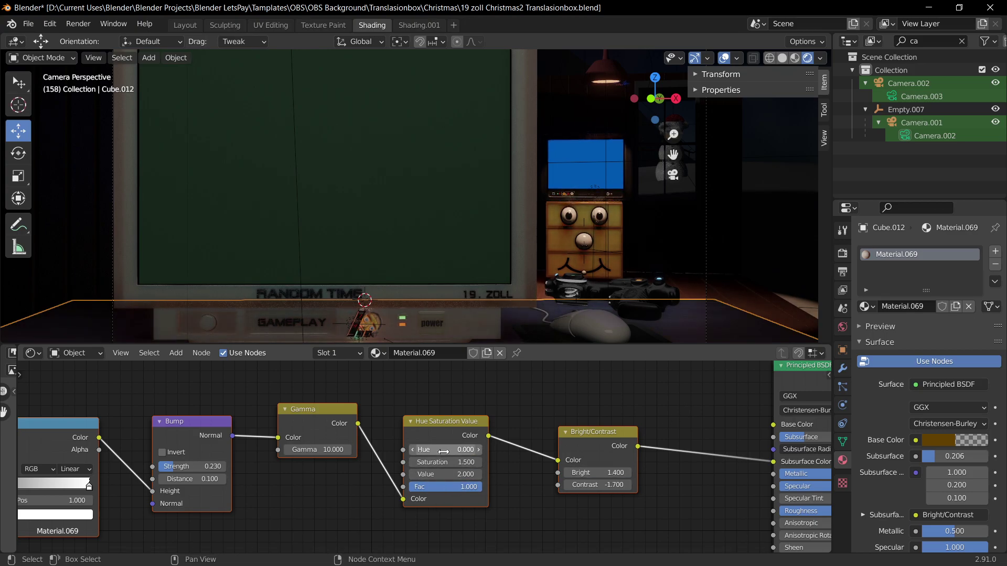
{"action": "mouse_move", "coordinate": [445, 449]}
{"action": "left_mouse_down"}
{"action": "mouse_move", "coordinate": [530, 449]}
{"action": "mouse_move", "coordinate": [445, 450]}
{"action": "left_mouse_up"}
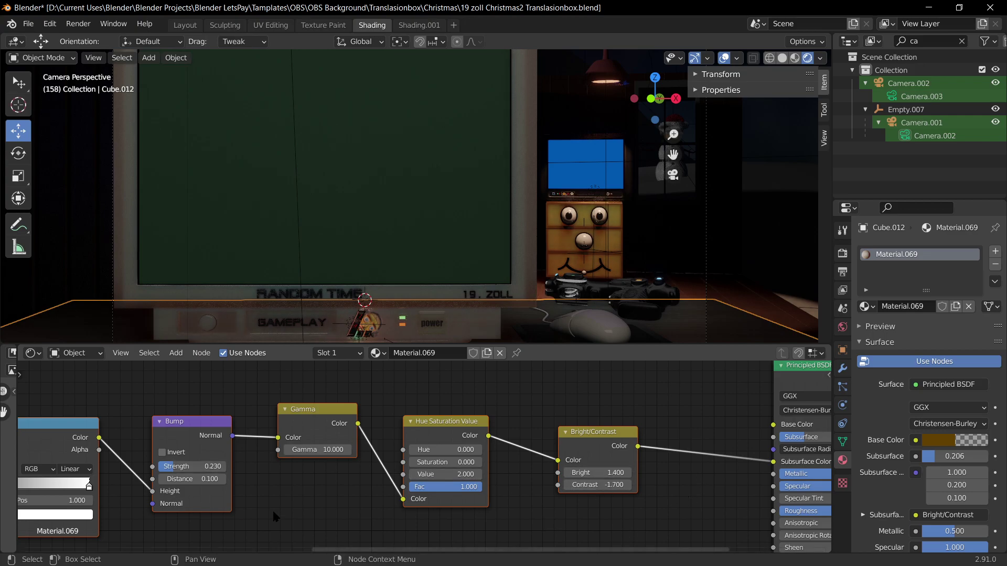
Step: Set the contrast of the desk's Bright/Contrast node to 1.000 and the material's subsurface to 0.043
{"action": "scroll", "coordinate": [367, 519], "scroll_direction": "down", "scroll_amount": 2}
{"action": "scroll", "coordinate": [393, 503], "scroll_direction": "down", "scroll_amount": 1}
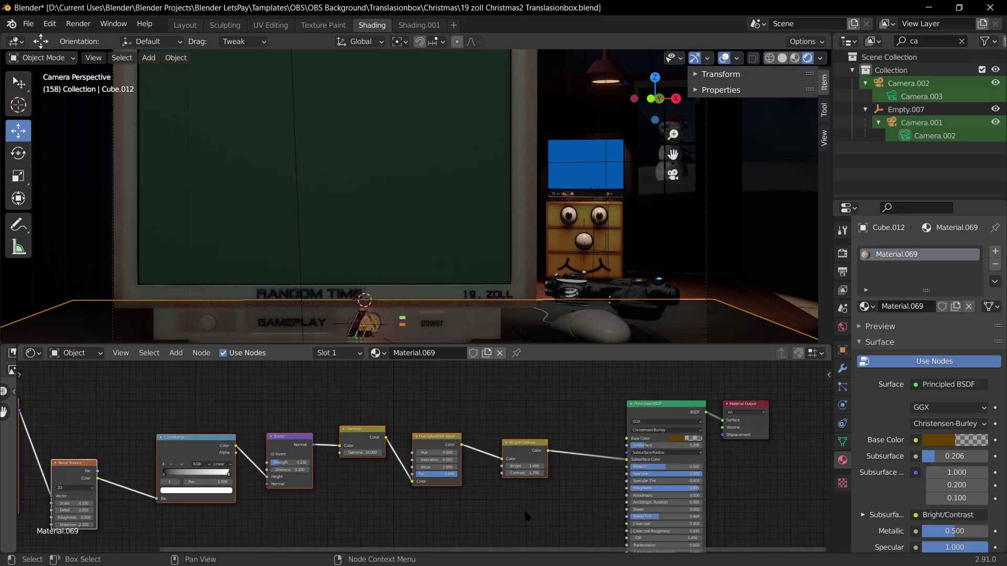
{"action": "scroll", "coordinate": [514, 518], "scroll_direction": "up", "scroll_amount": 2}
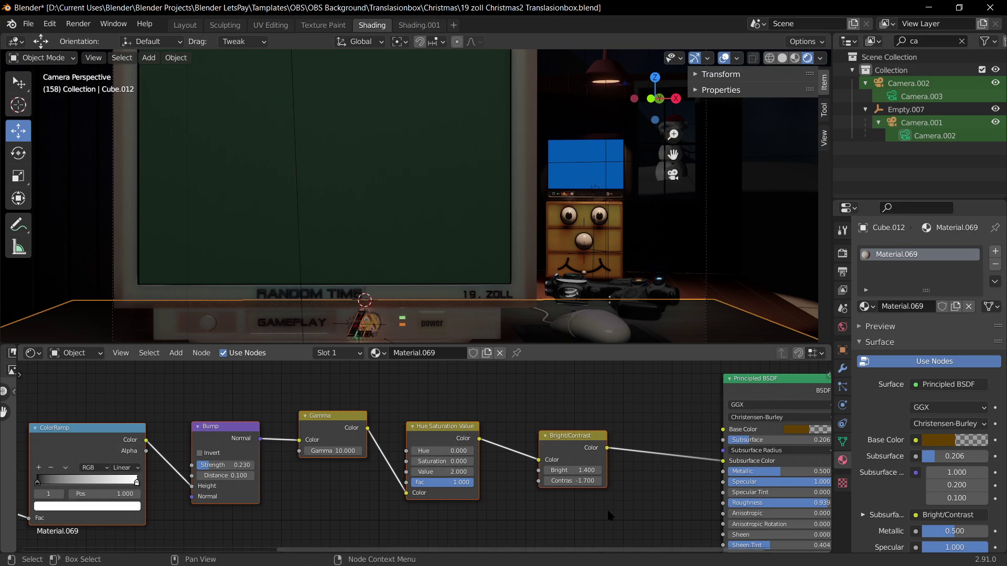
{"action": "scroll", "coordinate": [619, 520], "scroll_direction": "up", "scroll_amount": 3}
{"action": "middle_click_drag", "start_coordinate": [647, 534], "coordinate": [458, 536]}
{"action": "left_click_drag", "start_coordinate": [451, 494], "coordinate": [483, 494]}
{"action": "double_click", "coordinate": [444, 492]}
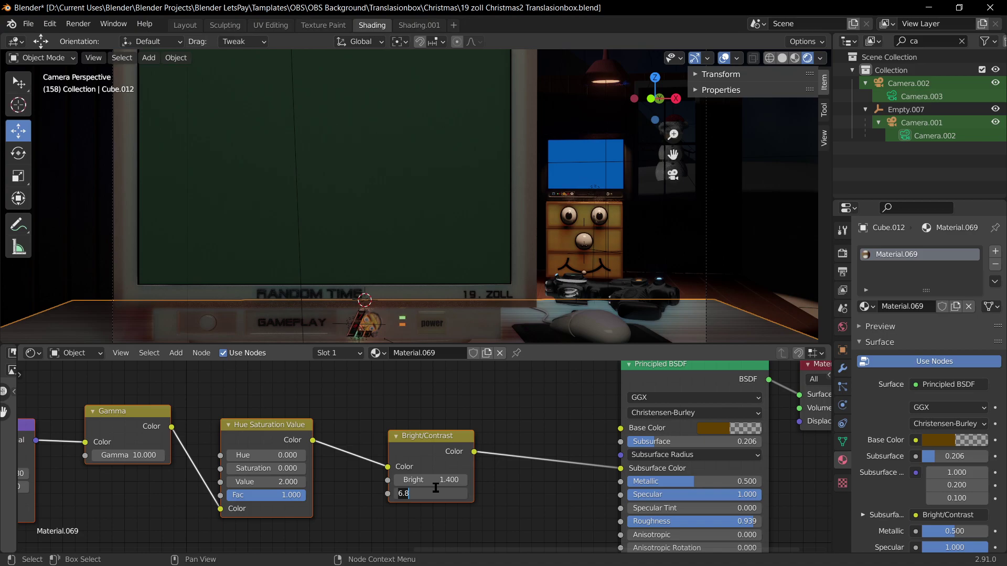
{"action": "type", "text": "1"}
{"action": "key", "text": "Return"}
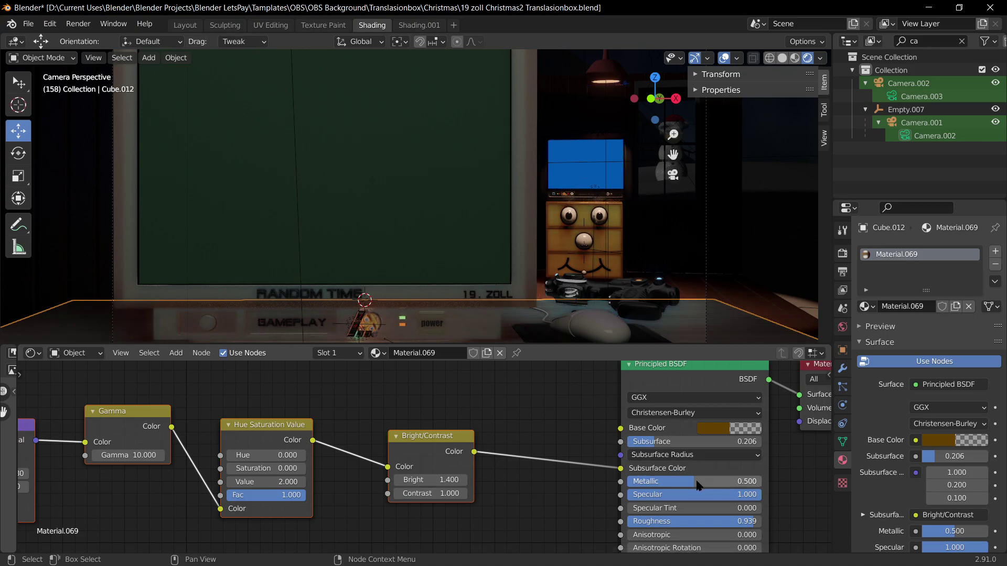
{"action": "mouse_move", "coordinate": [698, 441]}
{"action": "left_mouse_down"}
{"action": "mouse_move", "coordinate": [681, 441]}
{"action": "mouse_move", "coordinate": [722, 441]}
{"action": "mouse_move", "coordinate": [678, 442]}
{"action": "left_mouse_up"}
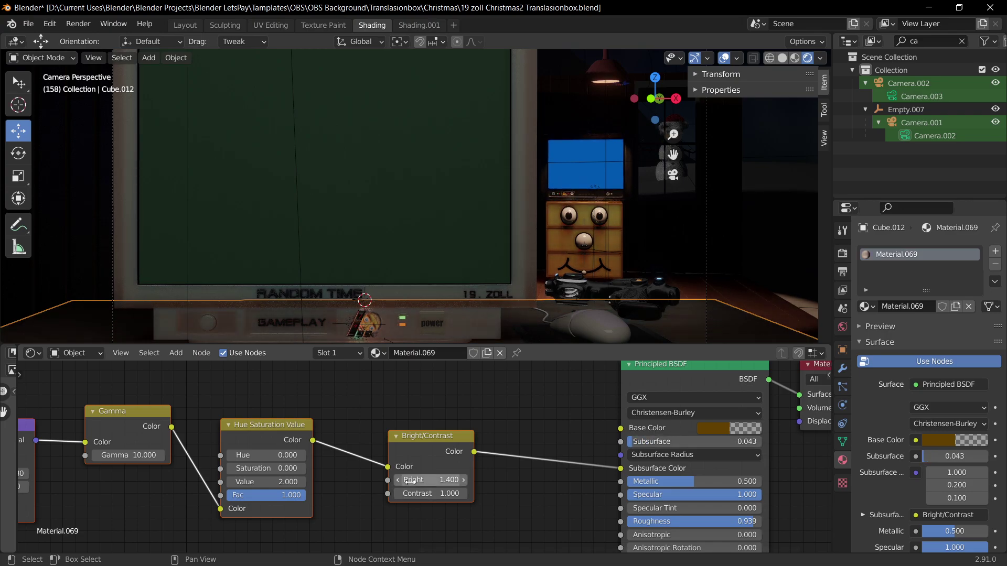
Step: Set the strength of the desk material's Bump node to 0.550 and save the file
{"action": "scroll", "coordinate": [426, 540], "scroll_direction": "down", "scroll_amount": 2}
{"action": "left_click_drag", "start_coordinate": [99, 469], "coordinate": [116, 468]}
{"action": "key", "text": "ctrl+s"}
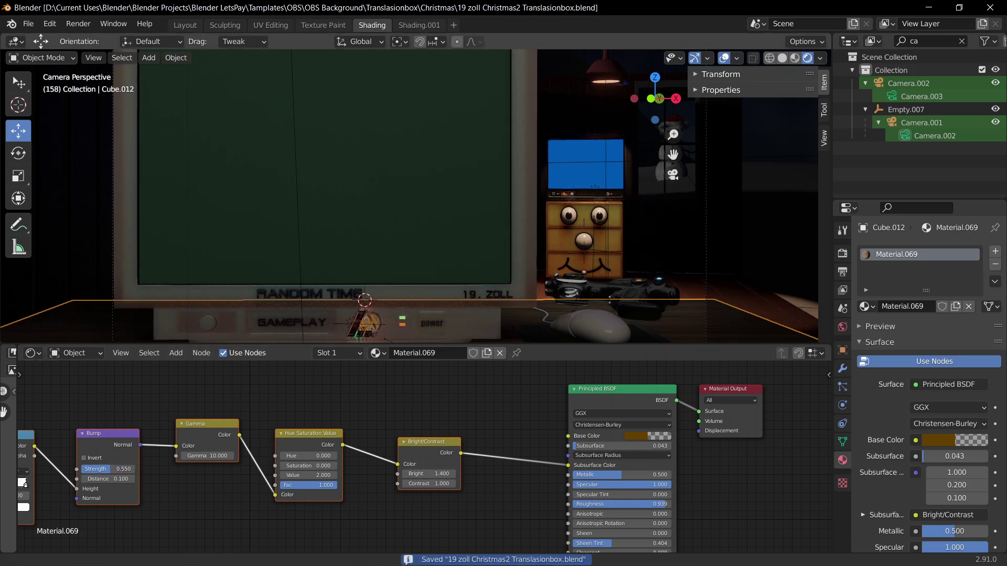
Step: Set the roughness of the desk's Principled BSDF to 0.285
{"action": "scroll", "coordinate": [582, 251], "scroll_direction": "up", "scroll_amount": 2}
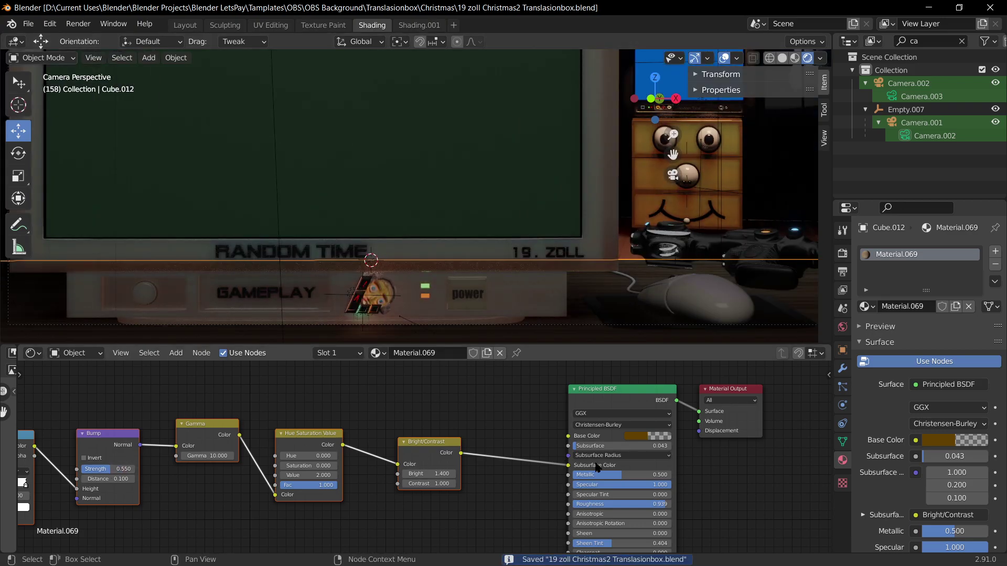
{"action": "left_click_drag", "start_coordinate": [664, 504], "coordinate": [600, 504]}
{"action": "scroll", "coordinate": [692, 296], "scroll_direction": "down", "scroll_amount": 3}
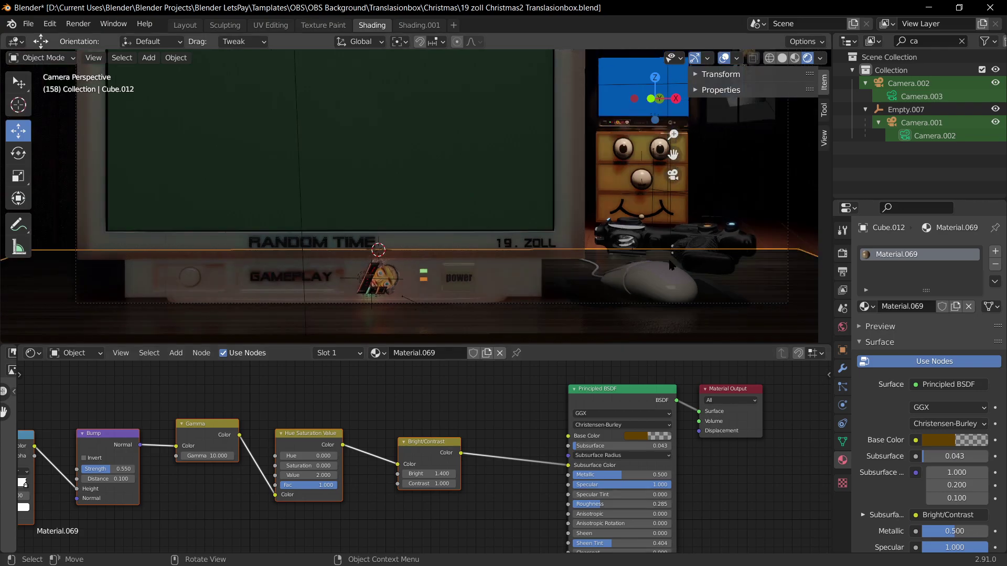
Step: Try a subsurface value of 0.832 on the desk material and undo it
{"action": "scroll", "coordinate": [692, 296], "scroll_direction": "up", "scroll_amount": 2}
{"action": "left_click_drag", "start_coordinate": [584, 443], "coordinate": [613, 443]}
{"action": "left_click_drag", "start_coordinate": [620, 446], "coordinate": [654, 446]}
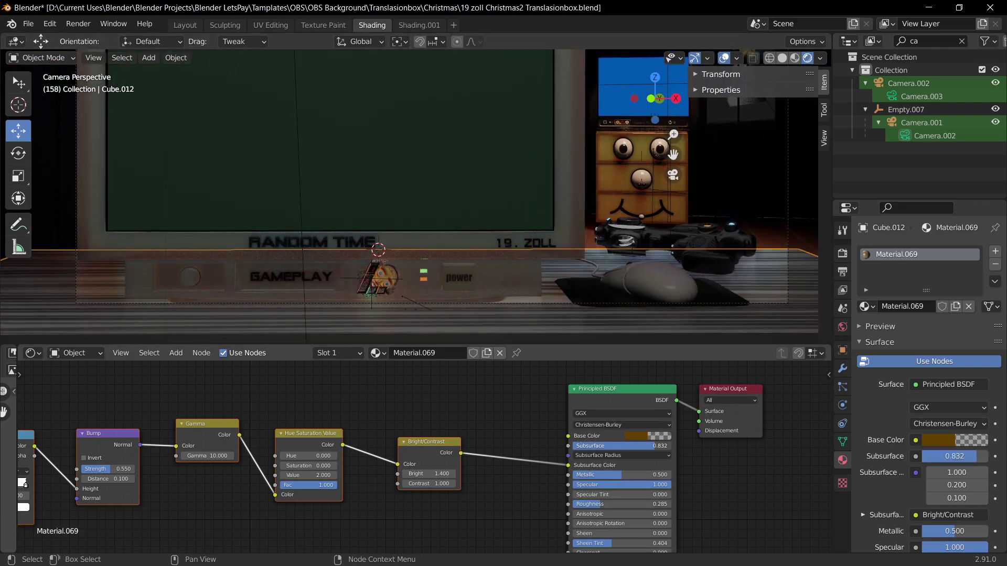
{"action": "key", "text": "ctrl+z"}
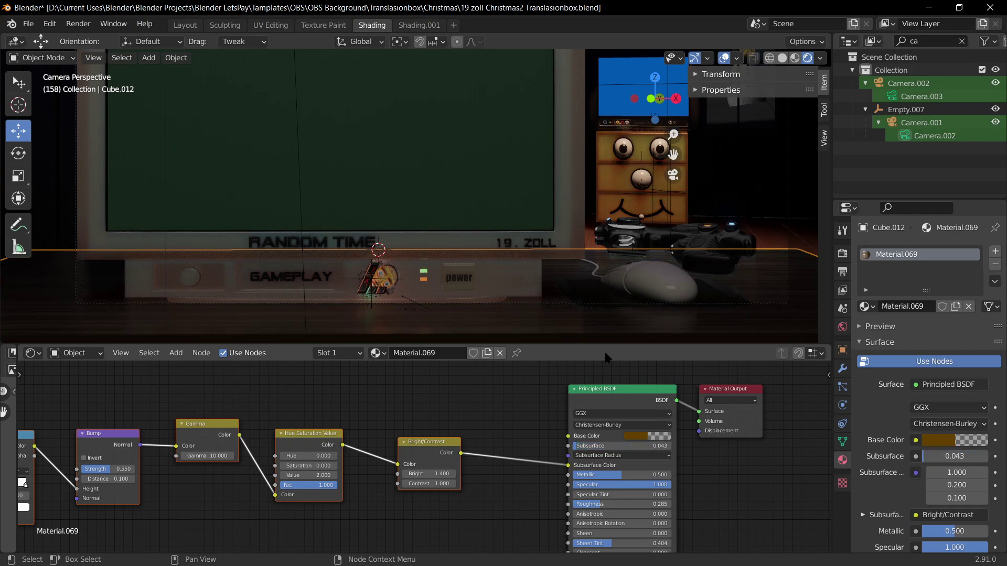
Step: Set the distortion of the desk's Noise Texture node to -11.000, return to the camera view and save the file
{"action": "middle_click_drag", "start_coordinate": [525, 225], "coordinate": [544, 142]}
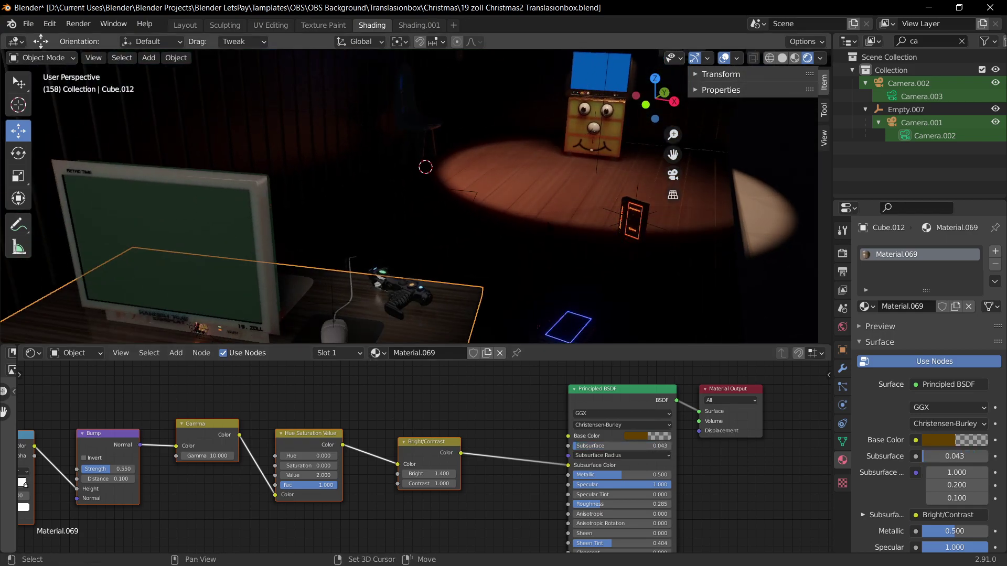
{"action": "middle_click_drag", "start_coordinate": [462, 220], "coordinate": [530, 118], "text": "shift"}
{"action": "middle_click_drag", "start_coordinate": [472, 173], "coordinate": [457, 200]}
{"action": "middle_click_drag", "start_coordinate": [409, 230], "coordinate": [524, 152], "text": "shift"}
{"action": "middle_click_drag", "start_coordinate": [471, 194], "coordinate": [466, 203]}
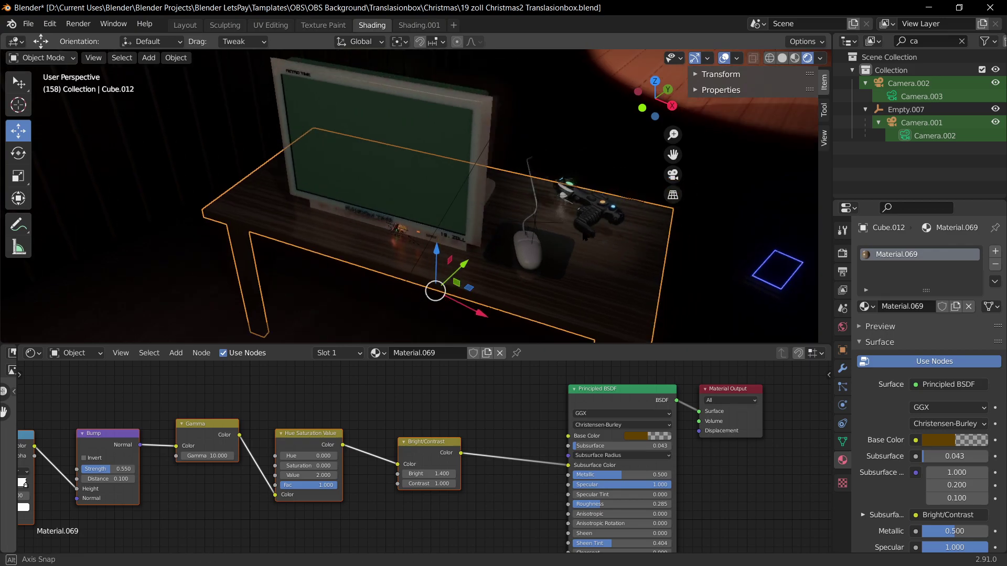
{"action": "middle_click_drag", "start_coordinate": [194, 495], "coordinate": [820, 433]}
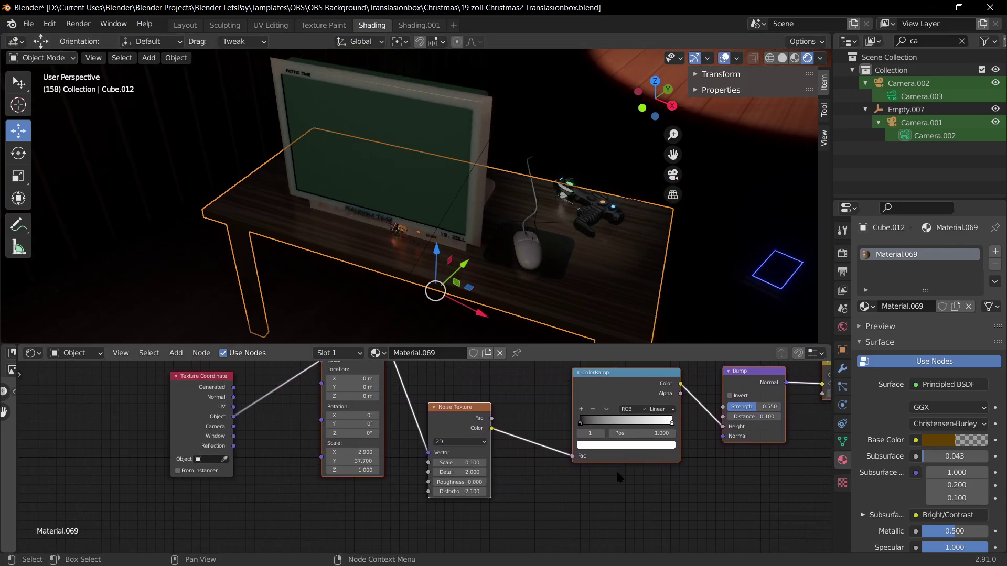
{"action": "scroll", "coordinate": [425, 455], "scroll_direction": "up", "scroll_amount": 2}
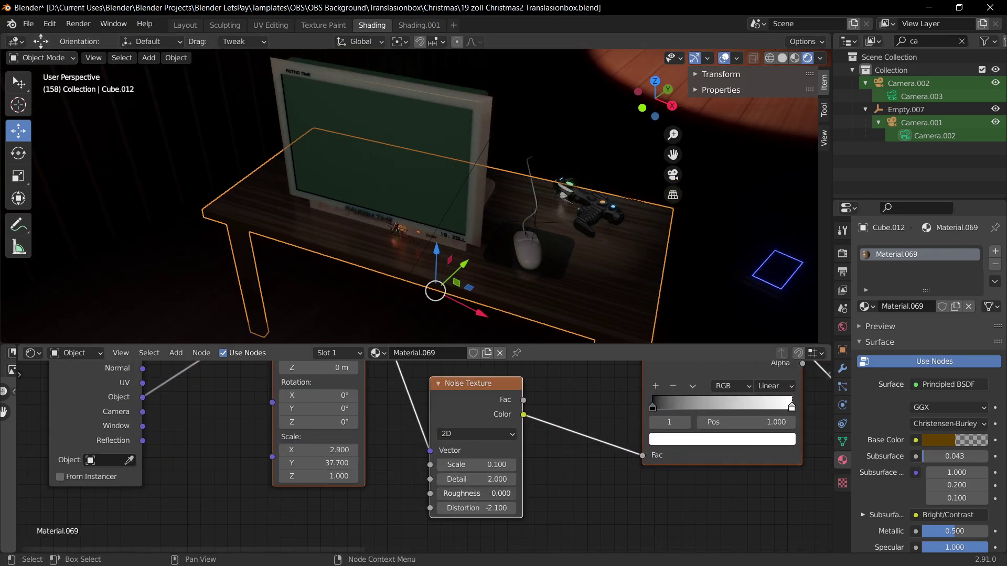
{"action": "left_click_drag", "start_coordinate": [461, 493], "coordinate": [479, 507]}
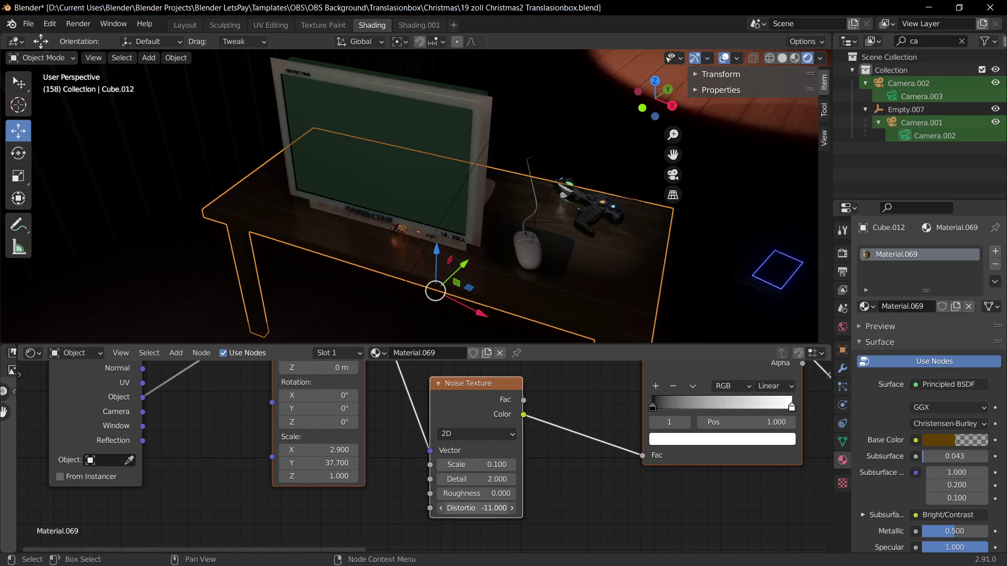
{"action": "key", "text": "KP_0"}
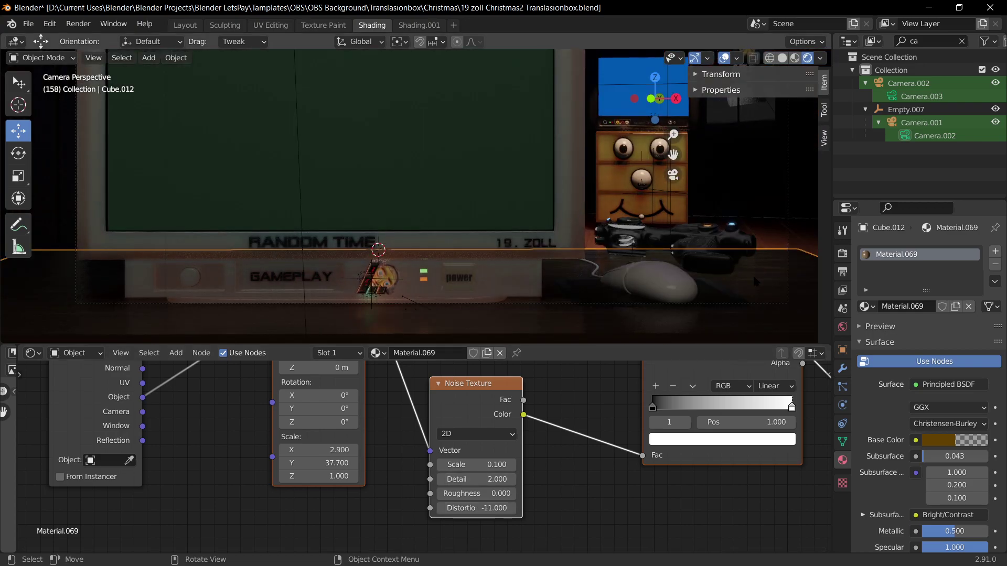
{"action": "left_click", "coordinate": [770, 286]}
{"action": "key", "text": "ctrl+s"}
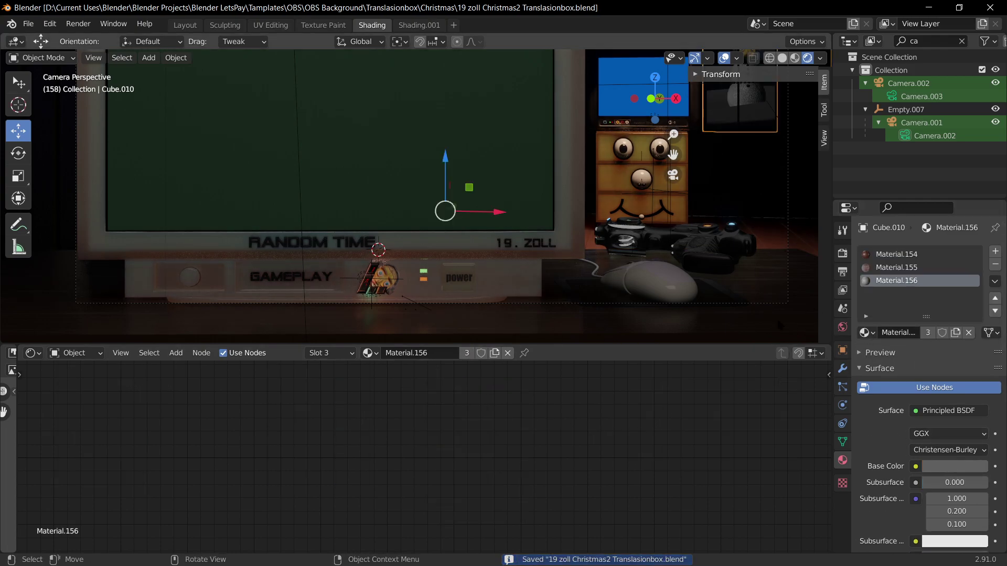
Step: Try a brighter base color with a value of 0.578 on the desk material
{"action": "left_click", "coordinate": [791, 328]}
{"action": "left_click", "coordinate": [948, 442]}
{"action": "mouse_move", "coordinate": [977, 313]}
{"action": "left_mouse_down"}
{"action": "mouse_move", "coordinate": [978, 269]}
{"action": "mouse_move", "coordinate": [978, 292]}
{"action": "left_mouse_up"}
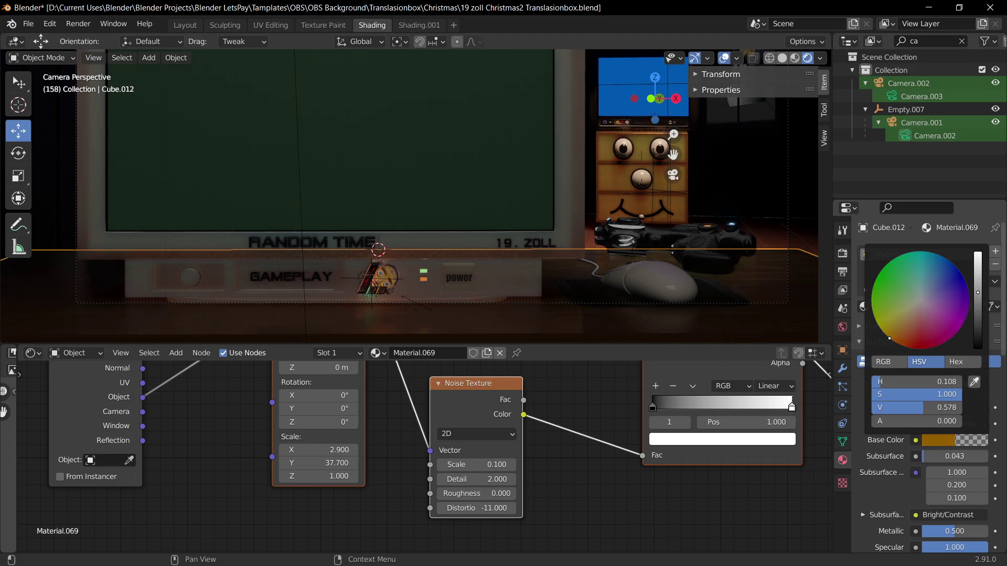
{"action": "mouse_move", "coordinate": [911, 340]}
{"action": "left_mouse_down"}
{"action": "mouse_move", "coordinate": [893, 326]}
{"action": "mouse_move", "coordinate": [912, 331]}
{"action": "mouse_move", "coordinate": [889, 339]}
{"action": "left_mouse_up"}
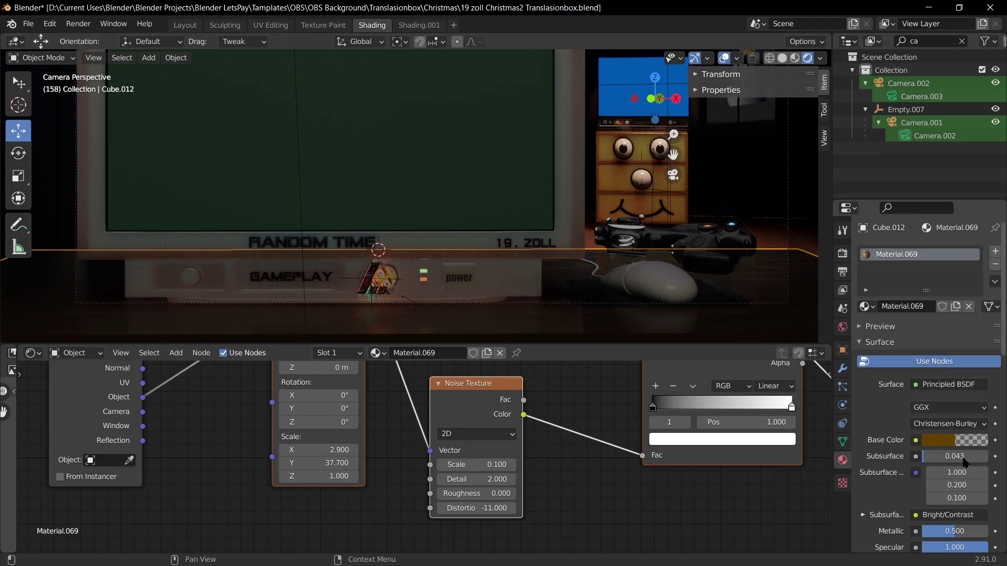
Step: Set the desk material's metallic to 0.000 and its roughness to 0.458
{"action": "scroll", "coordinate": [948, 523], "scroll_direction": "down", "scroll_amount": 1}
{"action": "scroll", "coordinate": [948, 522], "scroll_direction": "down", "scroll_amount": 2}
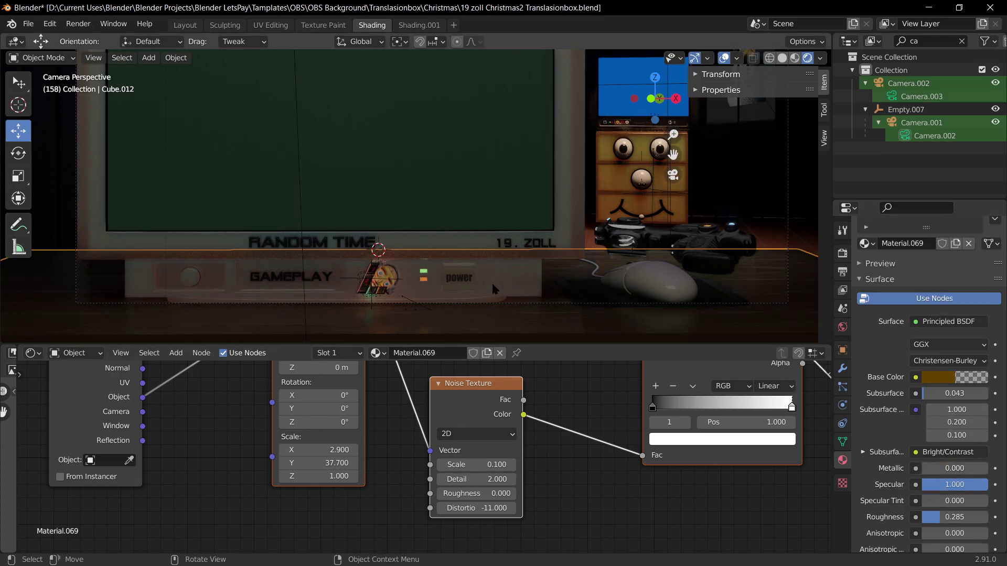
{"action": "scroll", "coordinate": [988, 474], "scroll_direction": "down", "scroll_amount": 1}
{"action": "mouse_move", "coordinate": [956, 493]}
{"action": "left_mouse_down"}
{"action": "mouse_move", "coordinate": [937, 493]}
{"action": "mouse_move", "coordinate": [991, 492]}
{"action": "mouse_move", "coordinate": [947, 492]}
{"action": "left_mouse_up"}
Step: Brighten the desk's base color to a value of 0.513 and desaturate it to a muted tan
{"action": "left_click", "coordinate": [951, 356]}
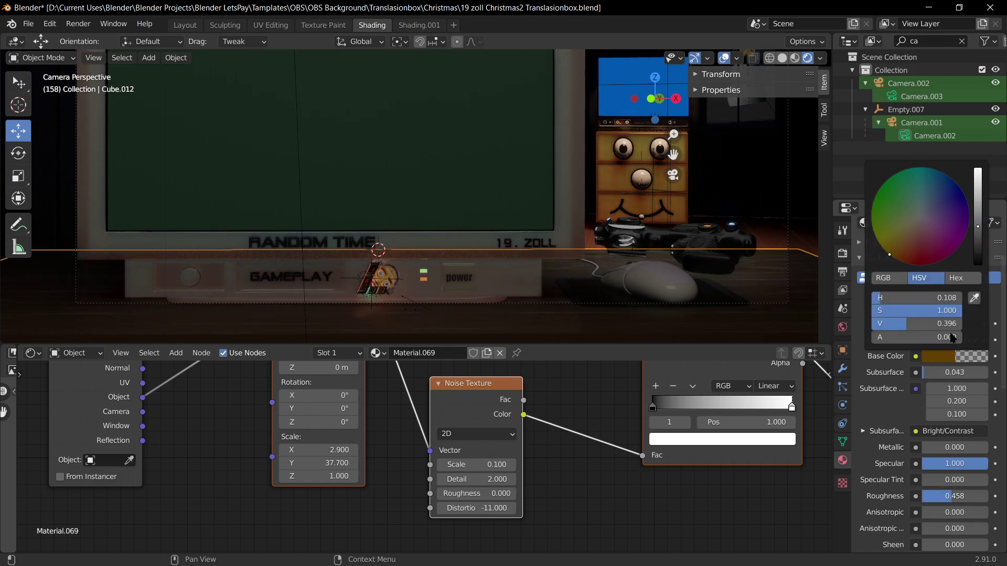
{"action": "mouse_move", "coordinate": [978, 231]}
{"action": "left_mouse_down"}
{"action": "mouse_move", "coordinate": [977, 169]}
{"action": "mouse_move", "coordinate": [977, 215]}
{"action": "left_mouse_up"}
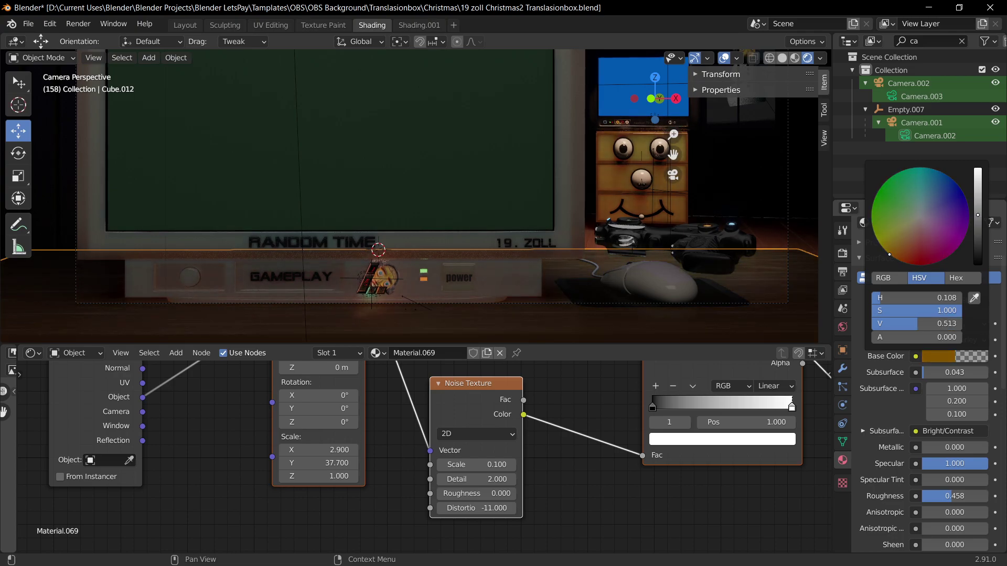
{"action": "mouse_move", "coordinate": [906, 256]}
{"action": "left_mouse_down"}
{"action": "mouse_move", "coordinate": [929, 168]}
{"action": "mouse_move", "coordinate": [904, 236]}
{"action": "left_mouse_up"}
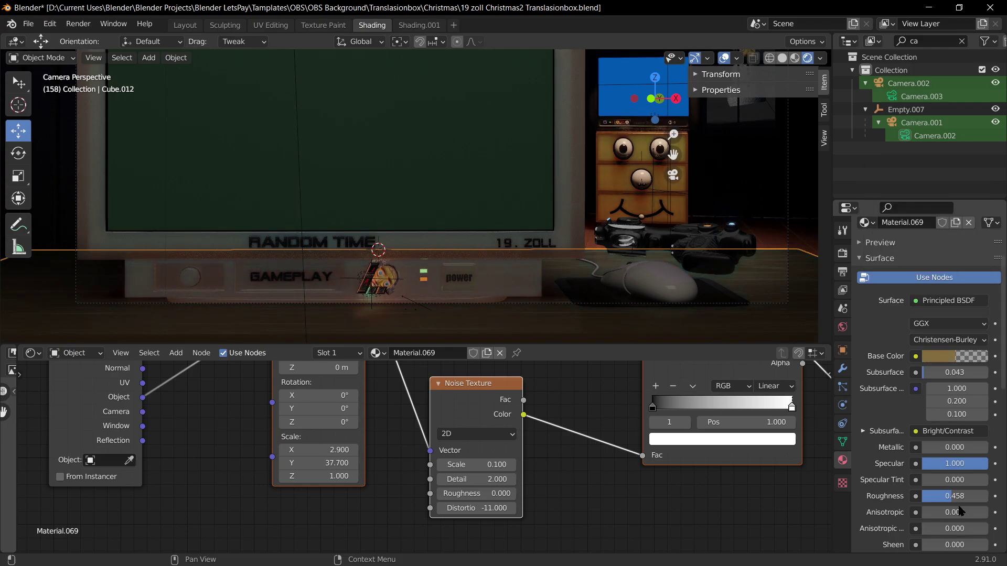
Step: Set the desk material's roughness to 0.403 and save the file, keeping the desk selected
{"action": "mouse_move", "coordinate": [951, 501]}
{"action": "left_mouse_down"}
{"action": "mouse_move", "coordinate": [988, 501]}
{"action": "mouse_move", "coordinate": [949, 501]}
{"action": "left_mouse_up"}
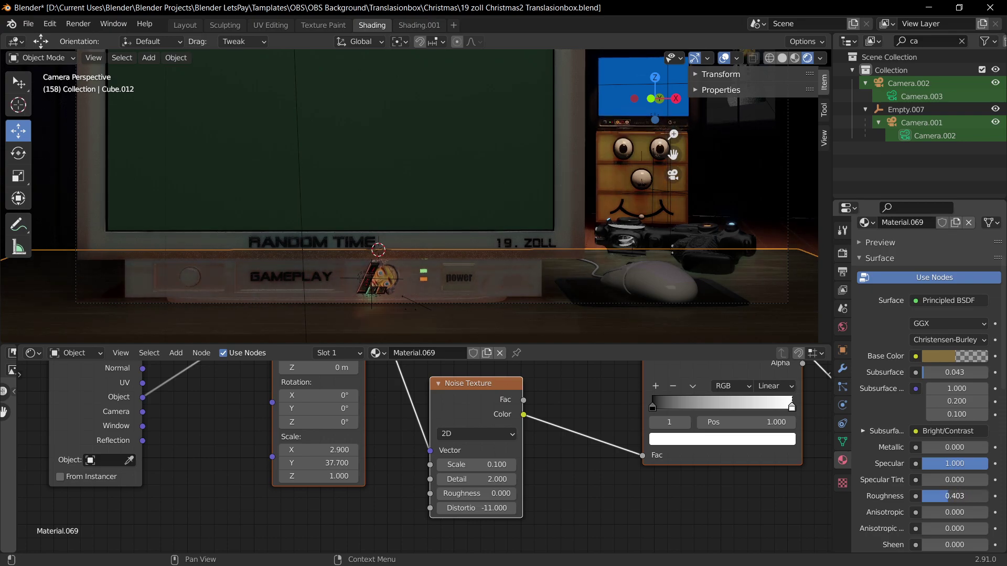
{"action": "key", "text": "ctrl+s"}
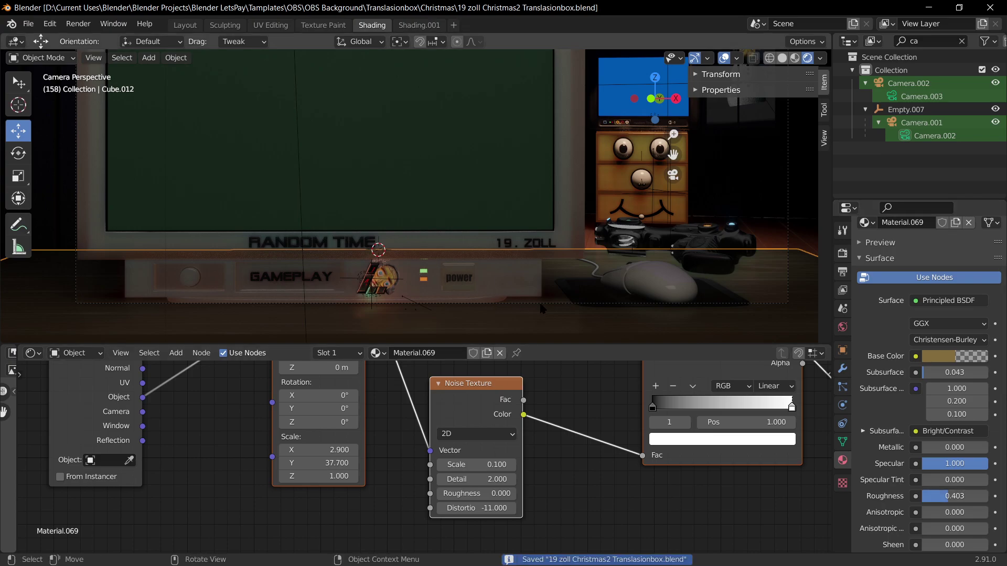
{"action": "scroll", "coordinate": [701, 270], "scroll_direction": "down", "scroll_amount": 2}
{"action": "left_click", "coordinate": [701, 270]}
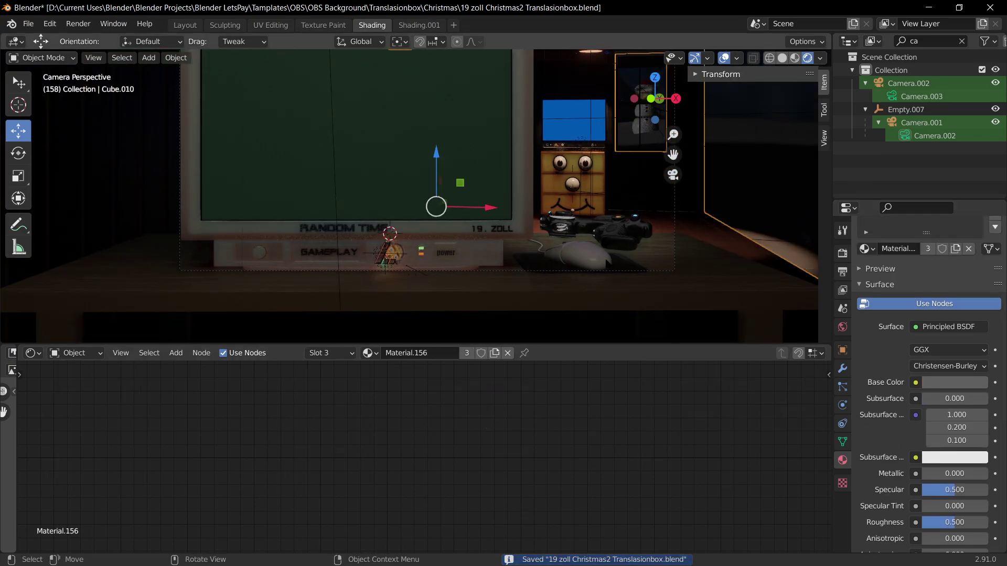
{"action": "left_click", "coordinate": [656, 277]}
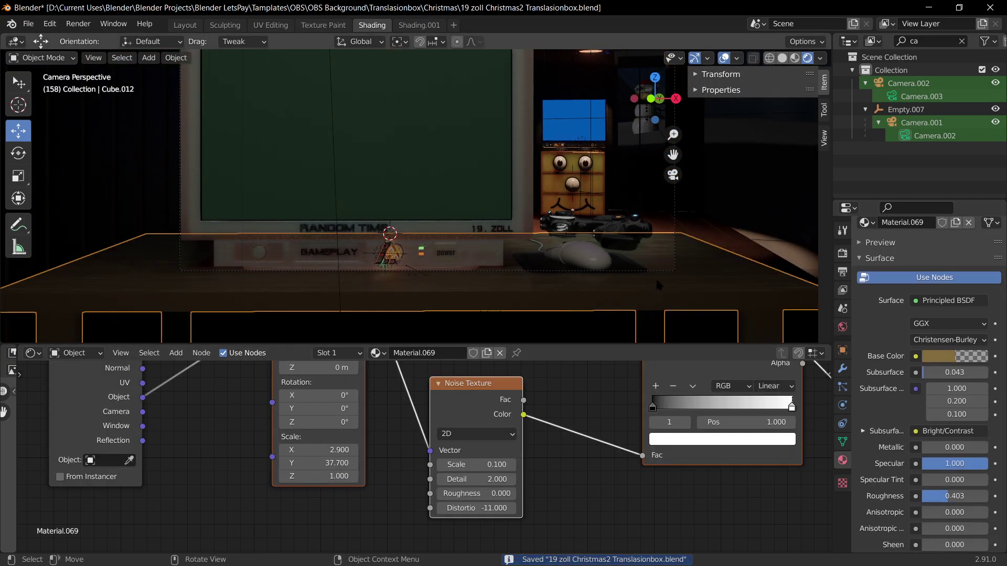
Step: Try adjusting the desk's base color and moving the white stop of its ColorRamp
{"action": "left_click", "coordinate": [948, 356]}
{"action": "mouse_move", "coordinate": [904, 236]}
{"action": "left_mouse_down"}
{"action": "mouse_move", "coordinate": [905, 249]}
{"action": "mouse_move", "coordinate": [910, 228]}
{"action": "mouse_move", "coordinate": [904, 236]}
{"action": "left_mouse_up"}
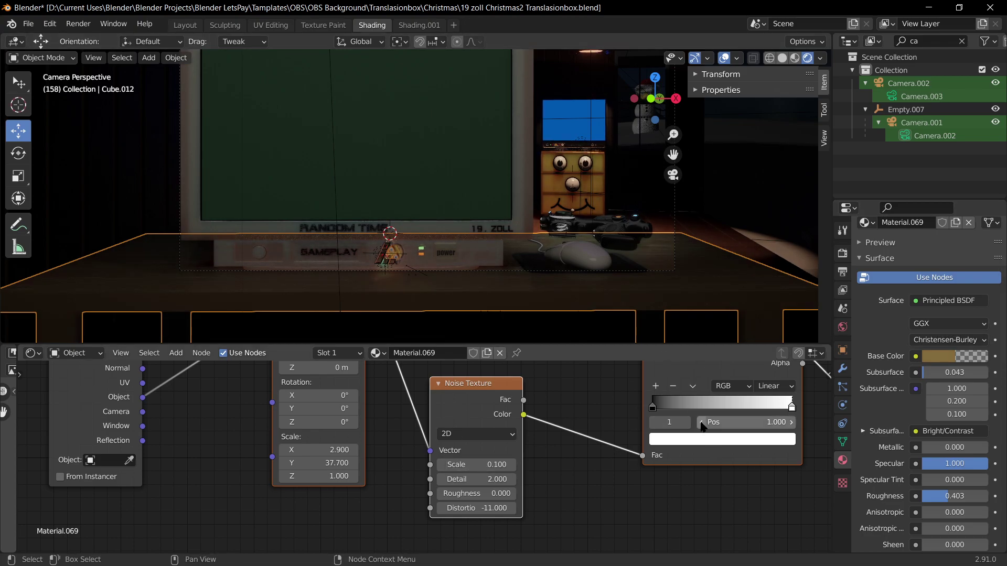
{"action": "left_click_drag", "start_coordinate": [793, 413], "coordinate": [873, 400]}
Step: Try a Y scale of -16.000 in the desk's mapping node and a different Noise Texture scale, reverting both
{"action": "middle_click_drag", "start_coordinate": [389, 420], "coordinate": [394, 478]}
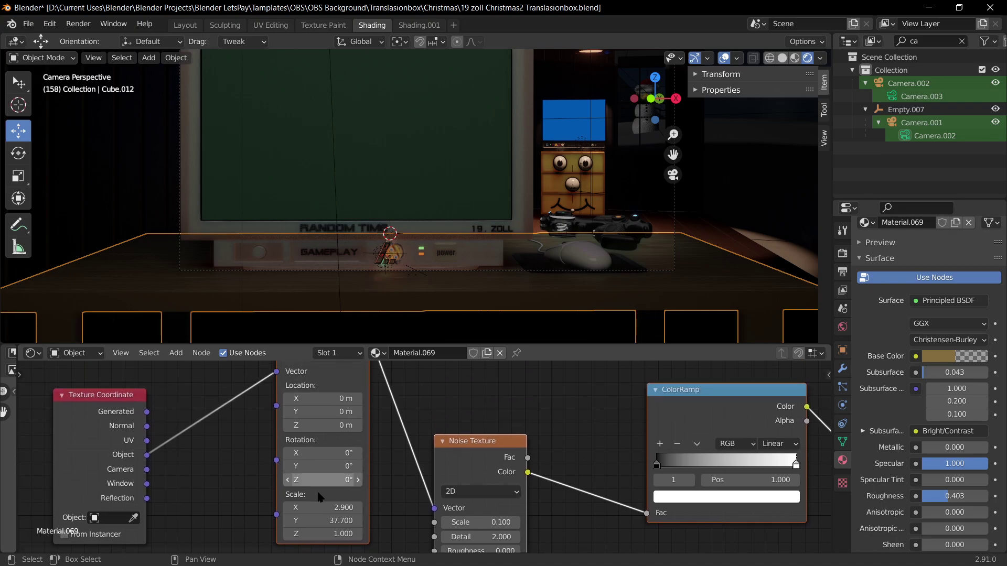
{"action": "mouse_move", "coordinate": [325, 520]}
{"action": "left_mouse_down"}
{"action": "mouse_move", "coordinate": [362, 521]}
{"action": "mouse_move", "coordinate": [311, 521]}
{"action": "left_mouse_up"}
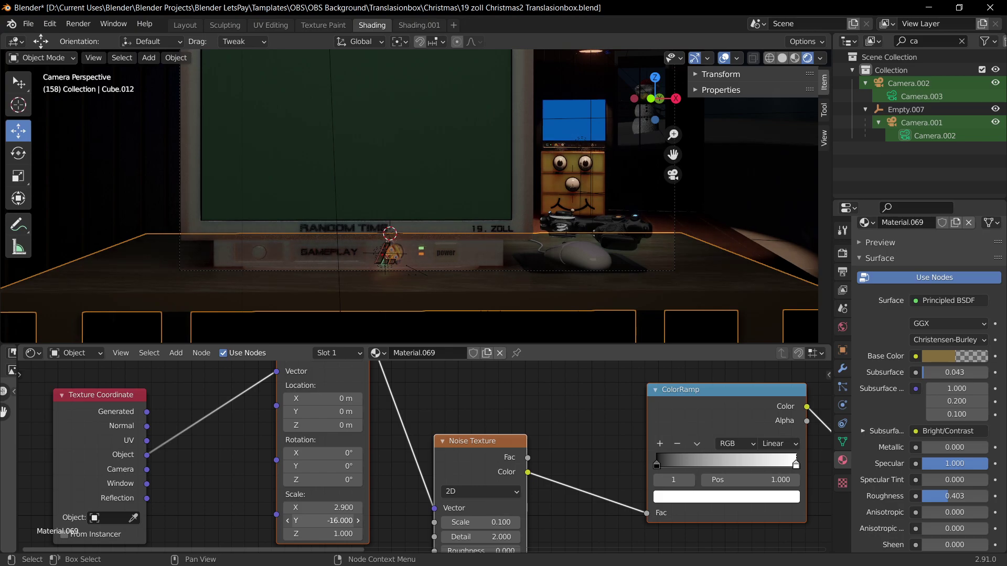
{"action": "left_click_drag", "start_coordinate": [325, 520], "coordinate": [372, 520]}
{"action": "left_click_drag", "start_coordinate": [480, 522], "coordinate": [519, 522]}
{"action": "key", "text": "ctrl+z"}
Step: Set the desk Noise Texture's detail to 16.000 and roughness to 0.527, and save the file
{"action": "left_click_drag", "start_coordinate": [464, 440], "coordinate": [465, 396]}
{"action": "left_click_drag", "start_coordinate": [481, 493], "coordinate": [516, 492]}
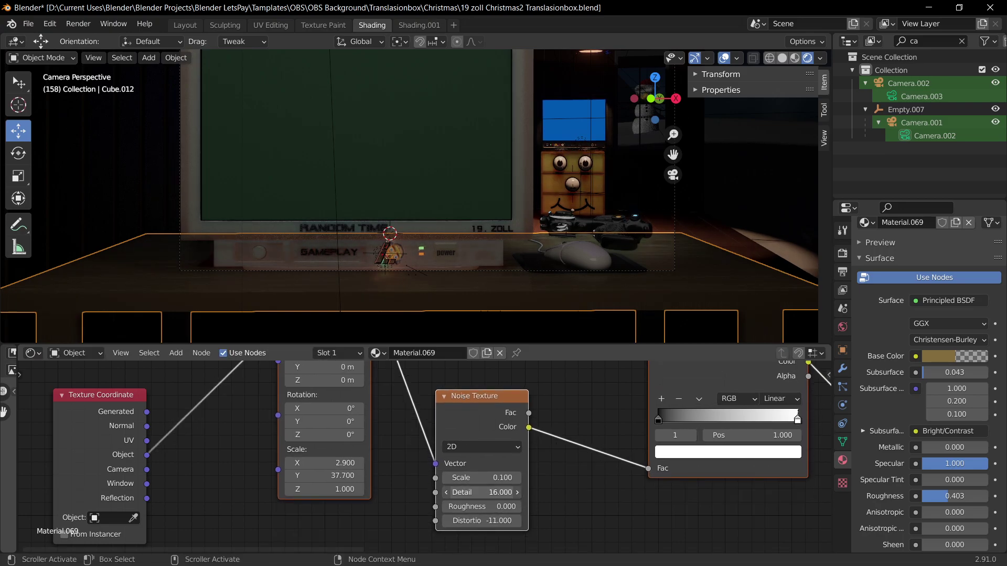
{"action": "middle_click_drag", "start_coordinate": [629, 283], "coordinate": [530, 275]}
{"action": "scroll", "coordinate": [621, 246], "scroll_direction": "up", "scroll_amount": 2}
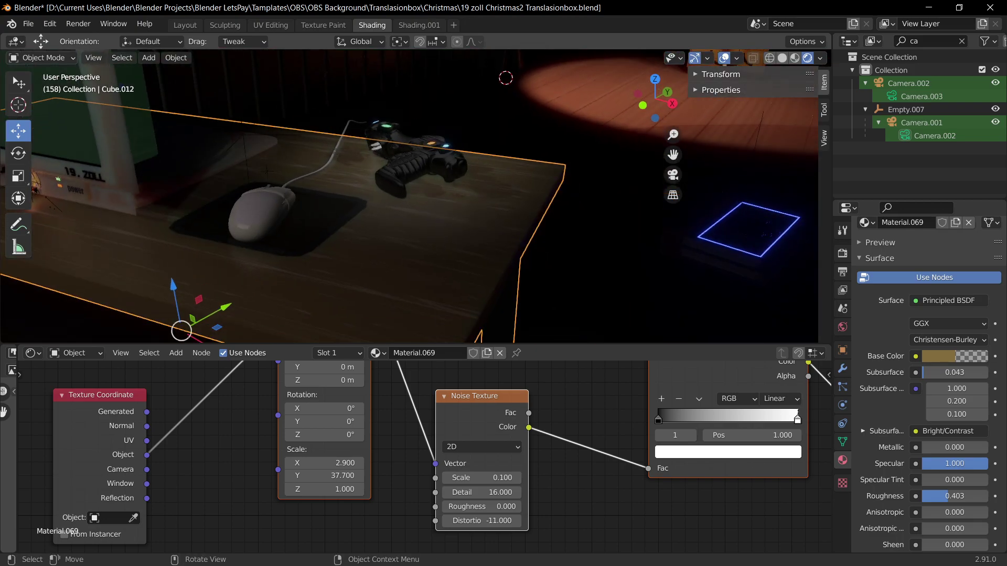
{"action": "left_click_drag", "start_coordinate": [465, 493], "coordinate": [533, 507]}
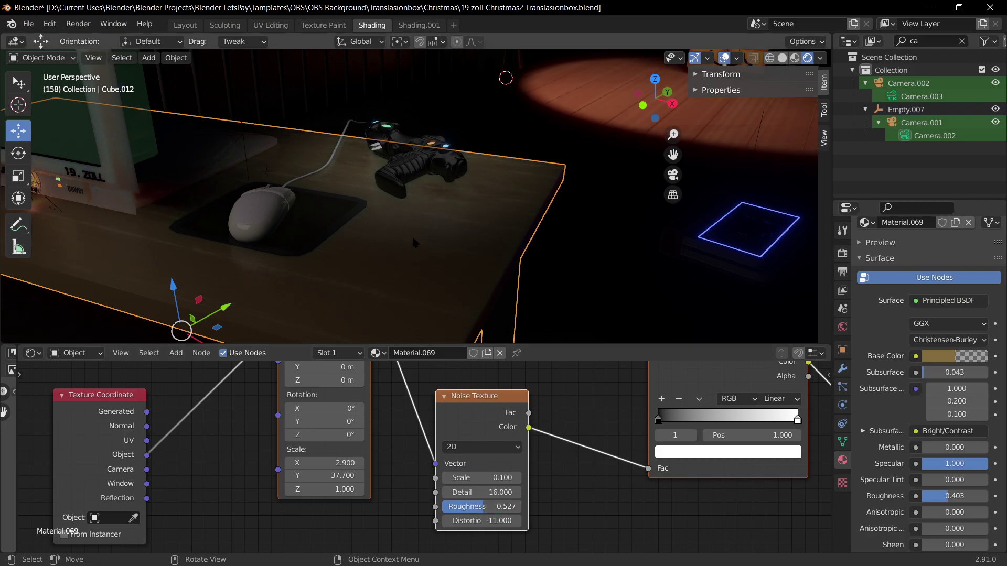
{"action": "key", "text": "KP_0"}
{"action": "key", "text": "ctrl+s"}
{"action": "left_click", "coordinate": [604, 305]}
{"action": "scroll", "coordinate": [613, 302], "scroll_direction": "up", "scroll_amount": 1}
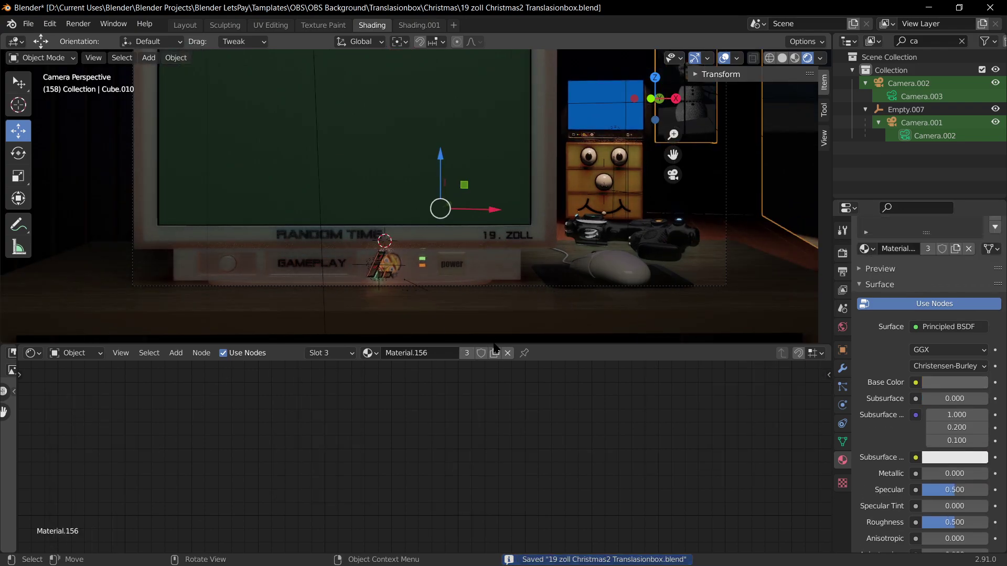
{"action": "key", "text": "ctrl+s"}
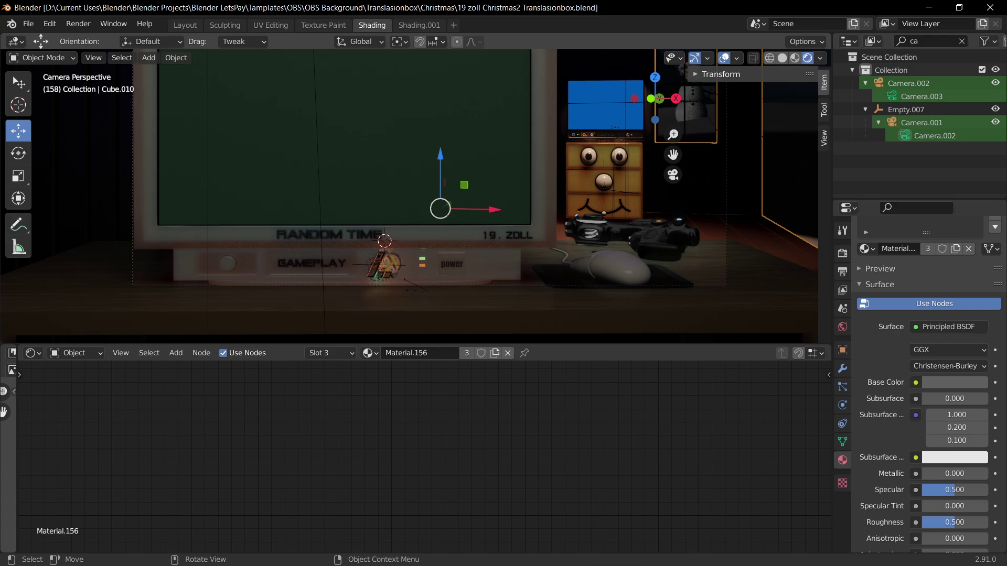
Step: Select the desk, enter Edit Mode and extrude its top face in place at a scale of 1.000
{"action": "left_click", "coordinate": [724, 307]}
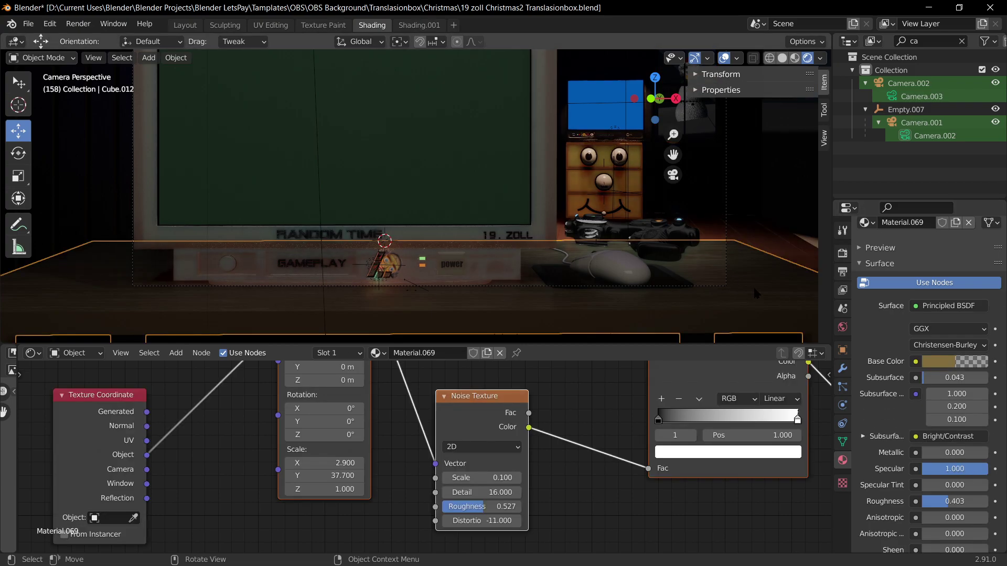
{"action": "left_click", "coordinate": [722, 300]}
{"action": "middle_click_drag", "start_coordinate": [587, 297], "coordinate": [616, 272]}
{"action": "left_click", "coordinate": [616, 272]}
{"action": "key", "text": "Tab"}
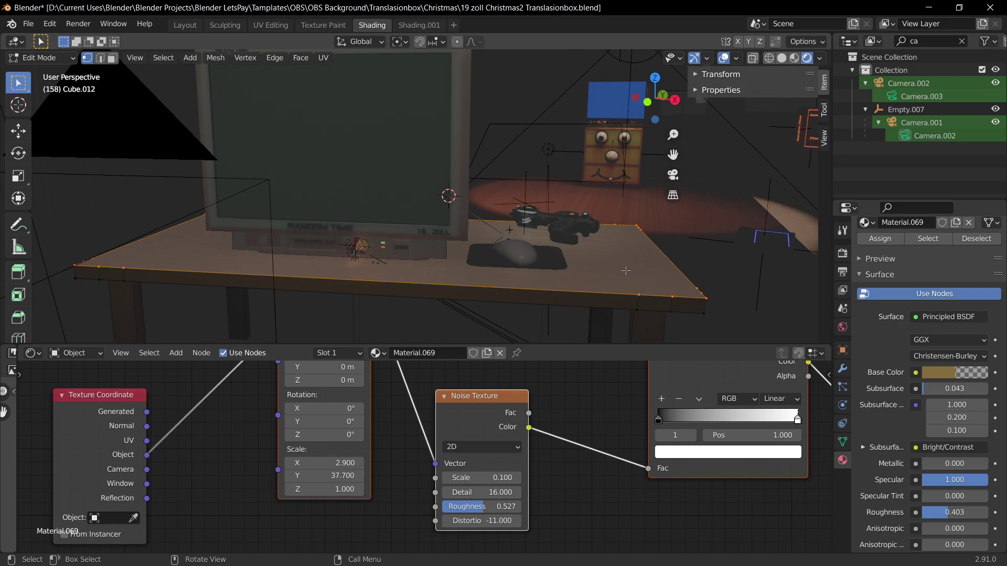
{"action": "key", "text": "s"}
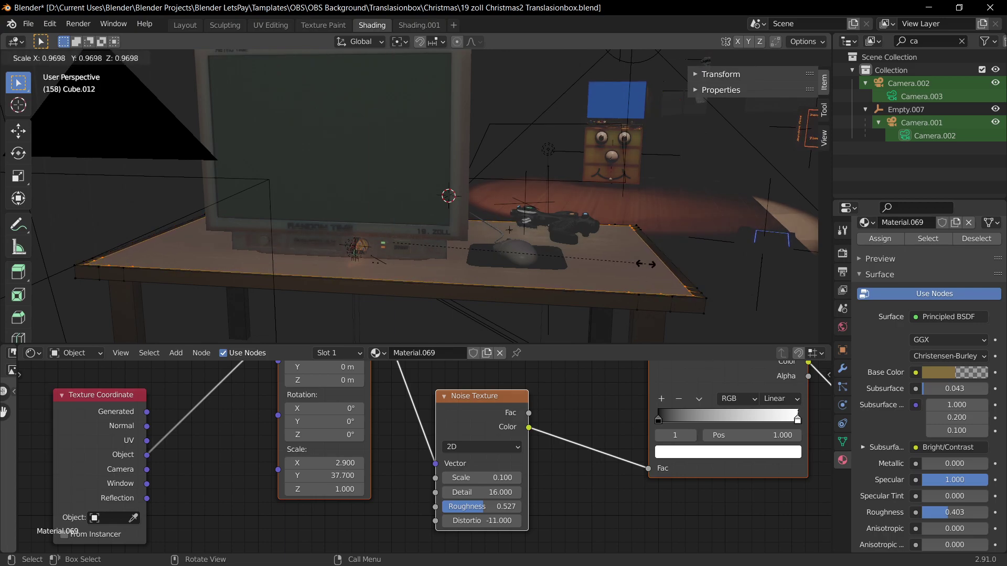
{"action": "right_click", "coordinate": [654, 267]}
{"action": "middle_click_drag", "start_coordinate": [653, 266], "coordinate": [702, 239]}
Step: Try insetting the extruded tabletop face by scaling it to 0.979 and about 0.94 along Y, and undo the scaling
{"action": "key", "text": "s"}
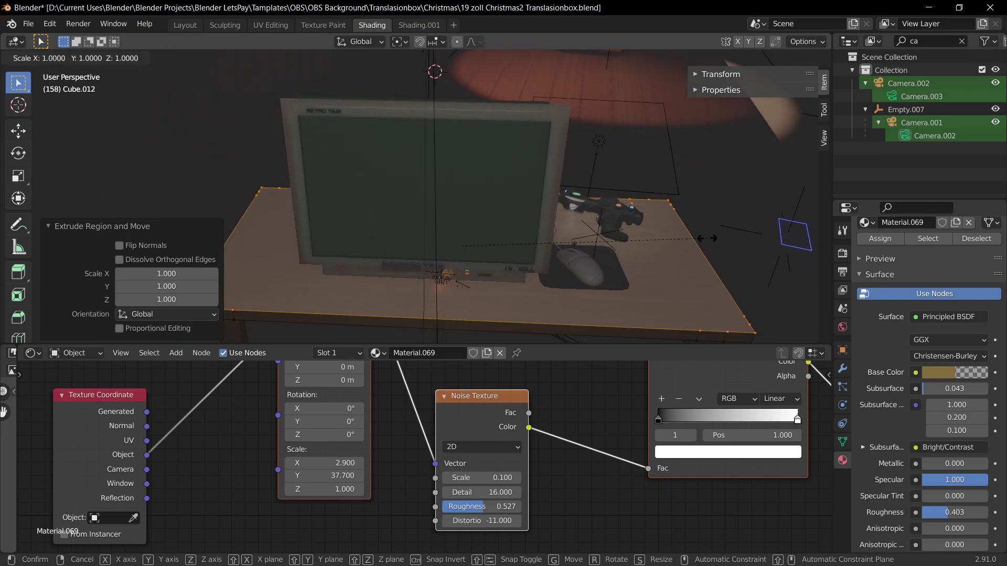
{"action": "left_click", "coordinate": [701, 239]}
{"action": "key", "text": "s"}
{"action": "key", "text": "x"}
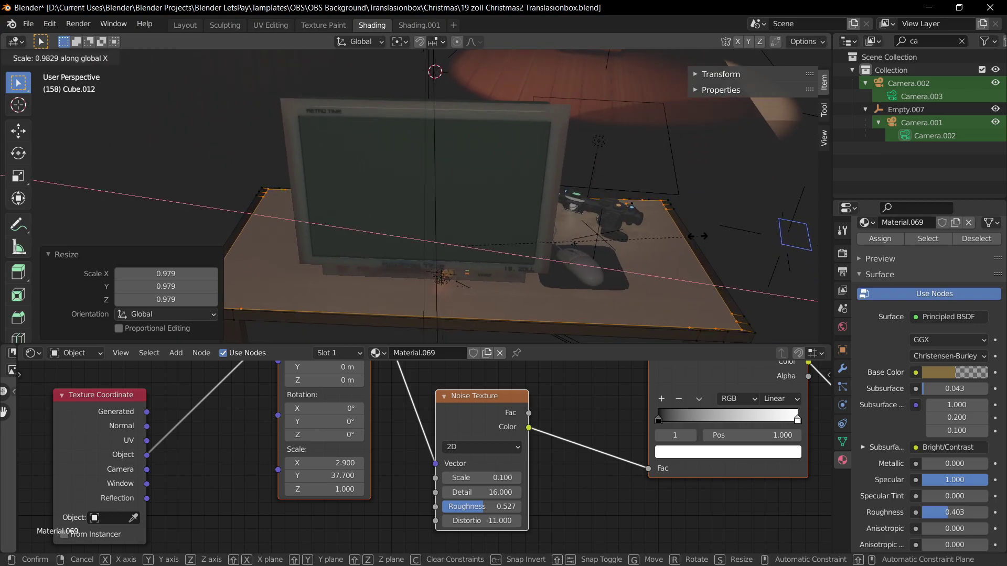
{"action": "key", "text": "y"}
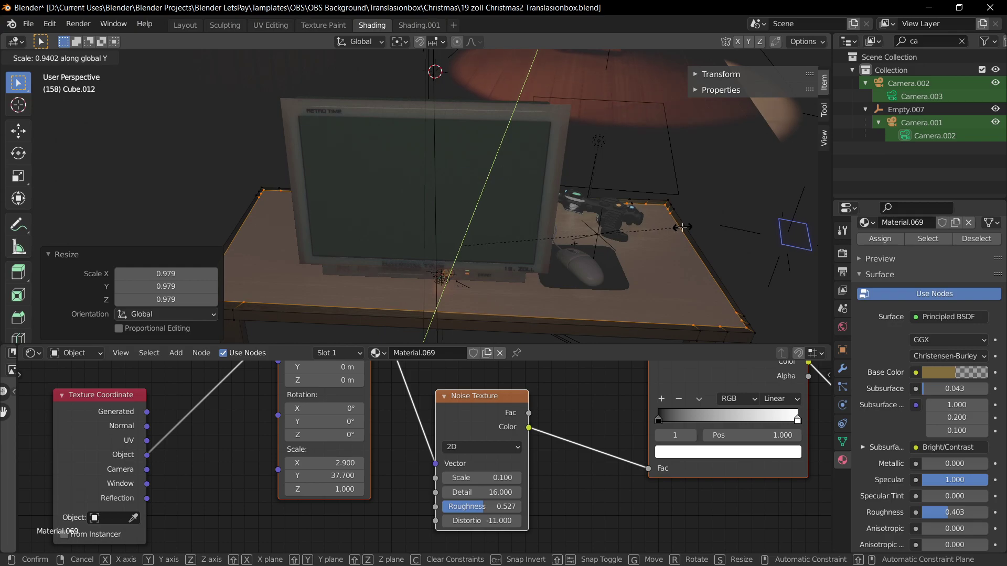
{"action": "left_click", "coordinate": [682, 226]}
{"action": "middle_click_drag", "start_coordinate": [681, 225], "coordinate": [679, 199]}
{"action": "key", "text": "KP_0"}
{"action": "middle_click_drag", "start_coordinate": [734, 281], "coordinate": [508, 262]}
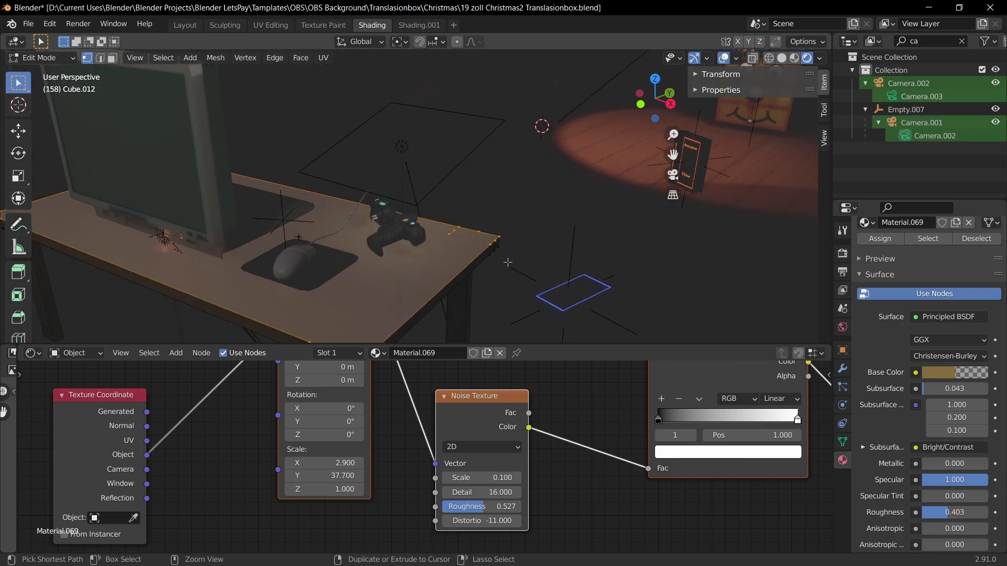
{"action": "key", "text": "ctrl+z"}
{"action": "key", "text": "Tab"}
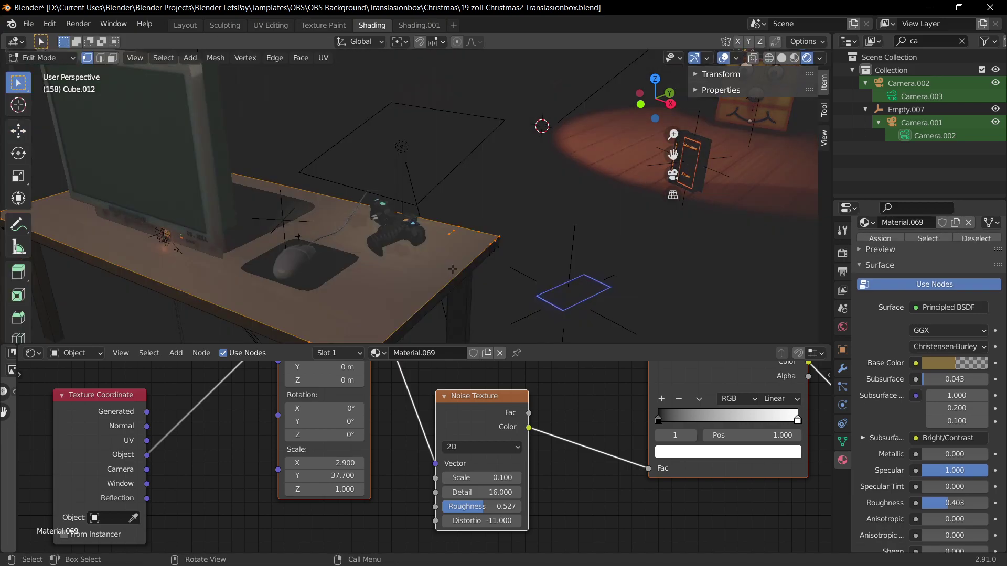
Step: Try deleting the stray vertices on the tabletop near its back right corner
{"action": "left_click", "coordinate": [450, 238]}
{"action": "middle_click_drag", "start_coordinate": [471, 254], "coordinate": [485, 210]}
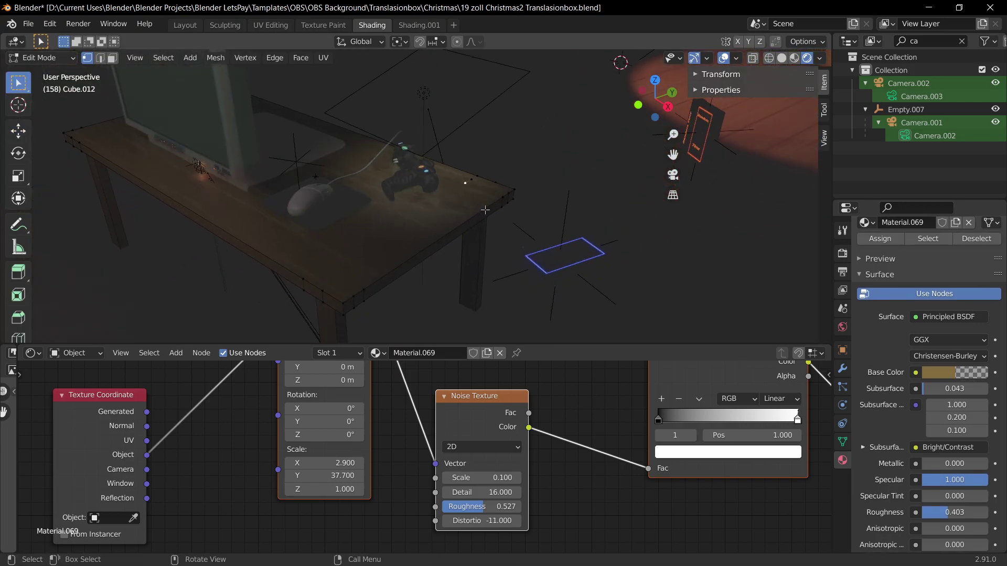
{"action": "key", "text": "Tab"}
{"action": "key", "text": "Tab"}
{"action": "key", "text": "x"}
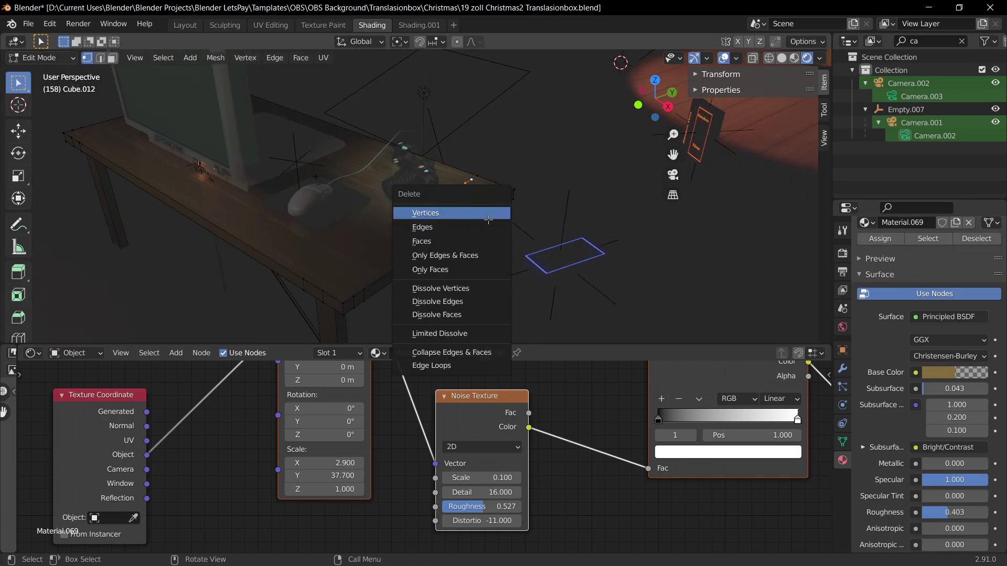
{"action": "left_click", "coordinate": [488, 217]}
{"action": "key", "text": "Tab"}
{"action": "key", "text": "Tab"}
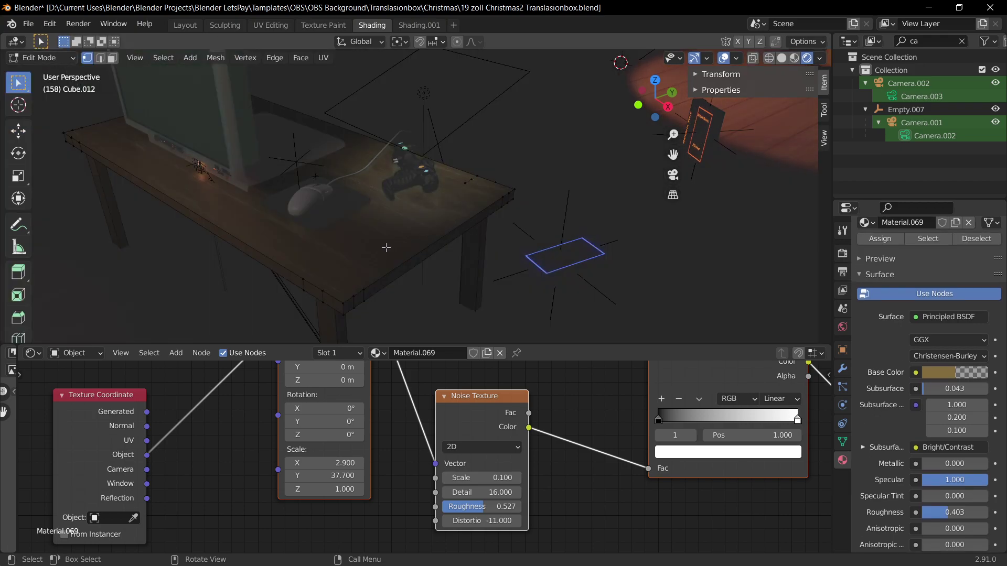
Step: Select vertices around the tabletop's upper rim and try dissolving them
{"action": "left_click", "coordinate": [376, 247]}
{"action": "key", "text": "Tab"}
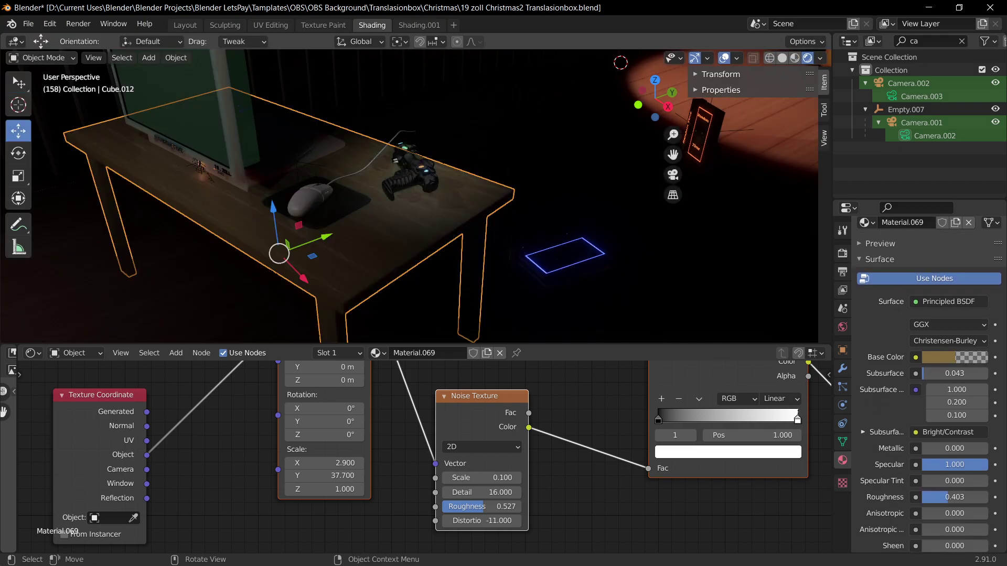
{"action": "key", "text": "Tab"}
{"action": "key", "text": "1"}
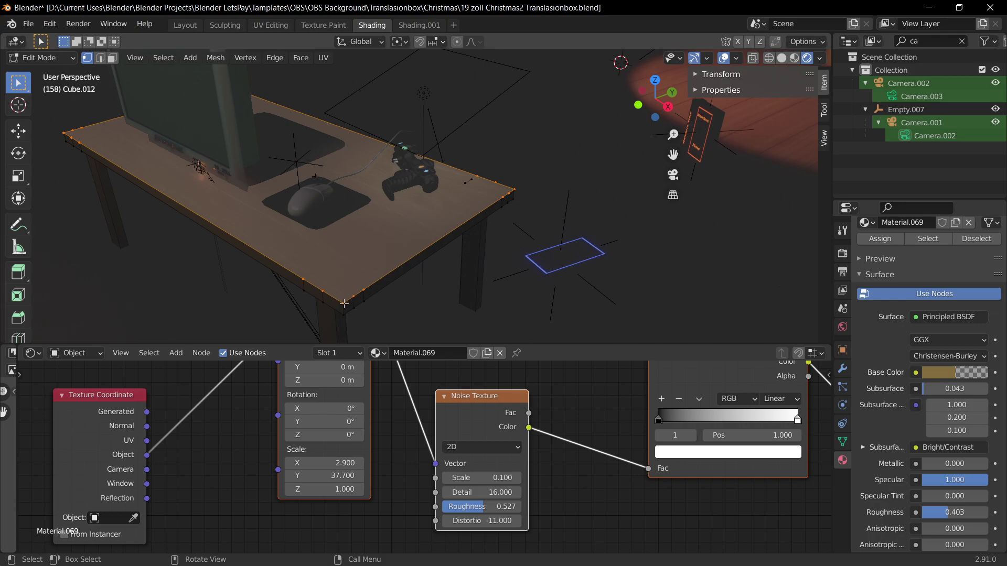
{"action": "middle_click_drag", "start_coordinate": [350, 215], "coordinate": [412, 218]}
{"action": "left_click", "coordinate": [209, 246]}
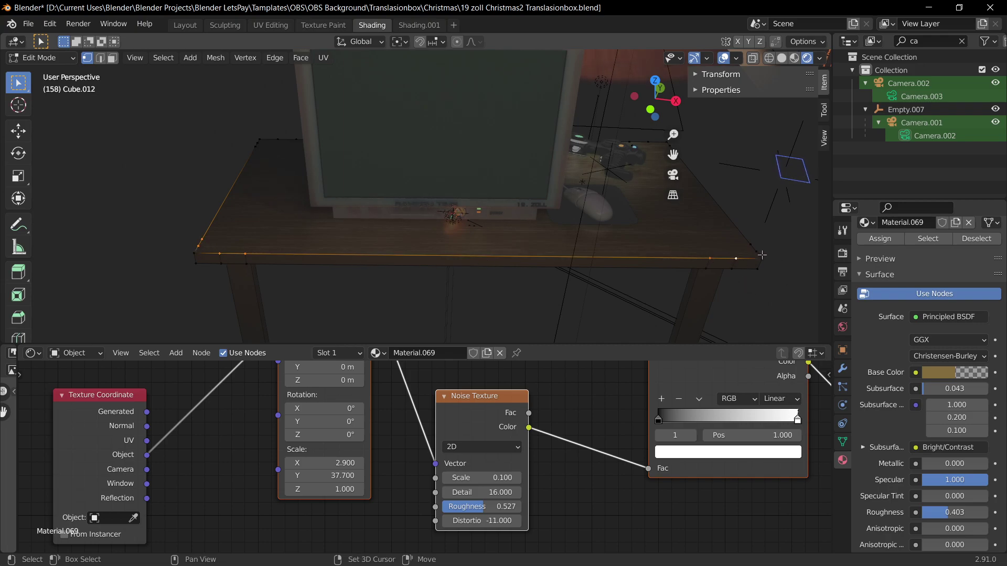
{"action": "middle_click_drag", "start_coordinate": [740, 255], "coordinate": [415, 238]}
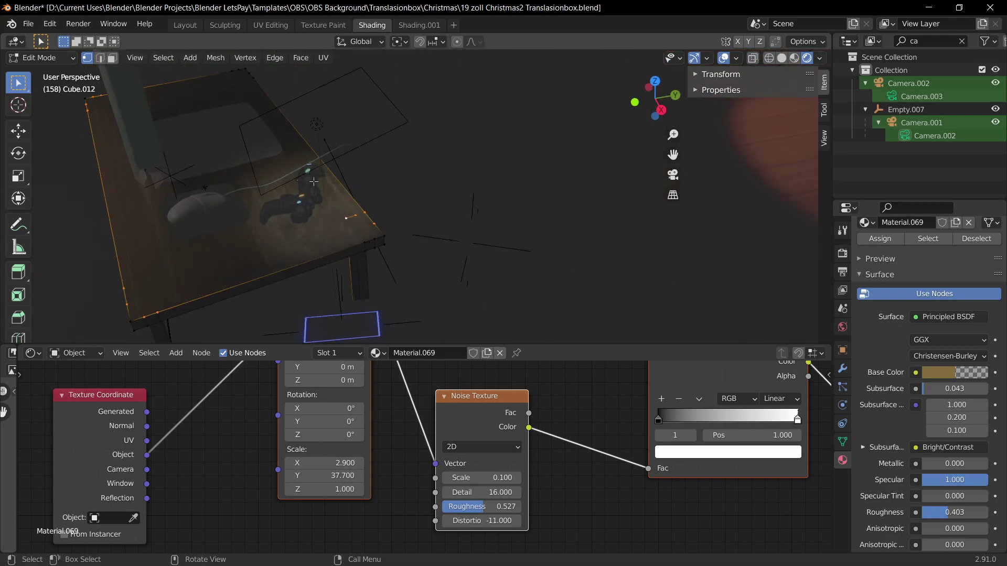
{"action": "middle_click_drag", "start_coordinate": [307, 166], "coordinate": [414, 292]}
{"action": "scroll", "coordinate": [516, 198], "scroll_direction": "down", "scroll_amount": 6}
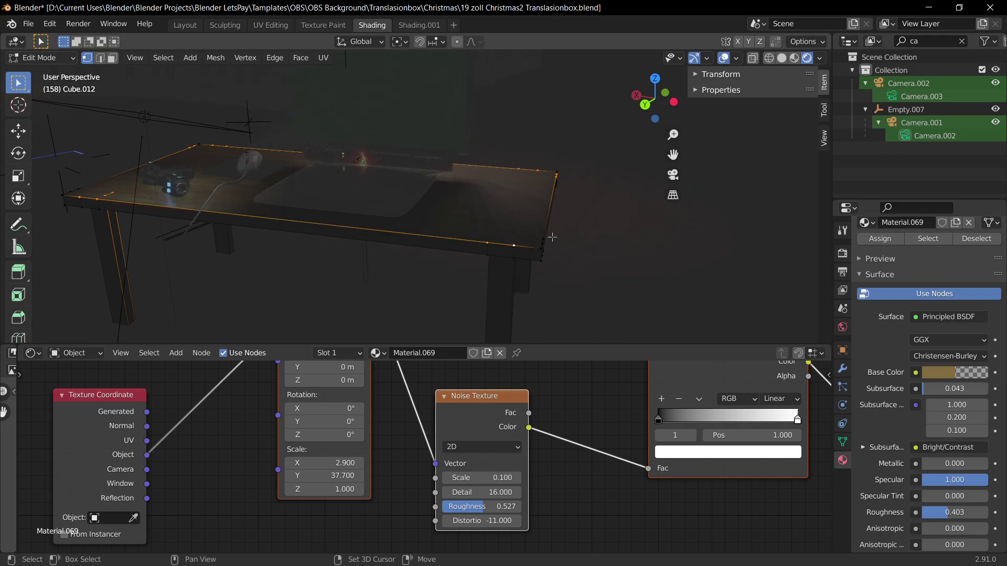
{"action": "scroll", "coordinate": [553, 237], "scroll_direction": "up", "scroll_amount": 4}
{"action": "left_click", "coordinate": [518, 259]}
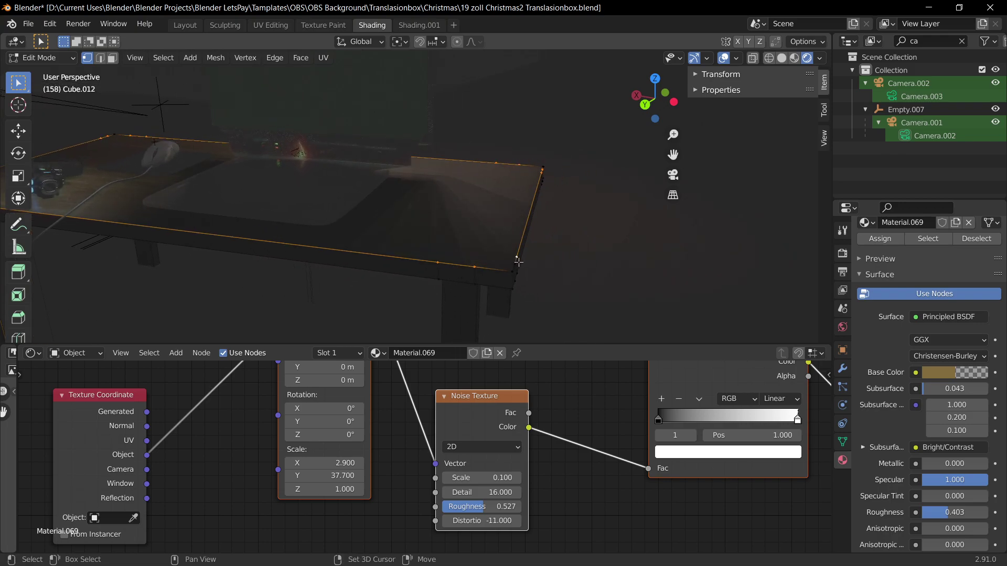
{"action": "key", "text": "x"}
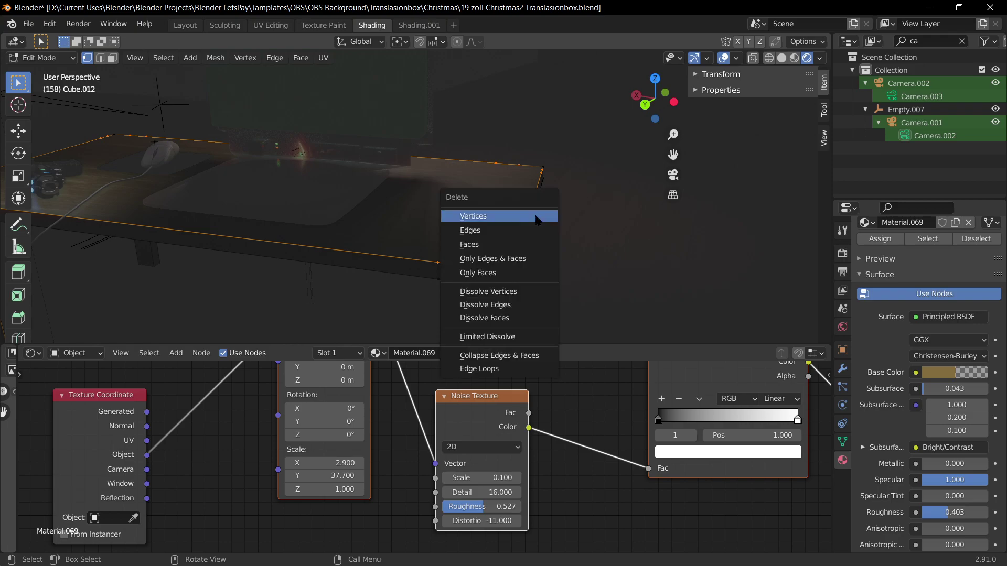
{"action": "left_click", "coordinate": [506, 291]}
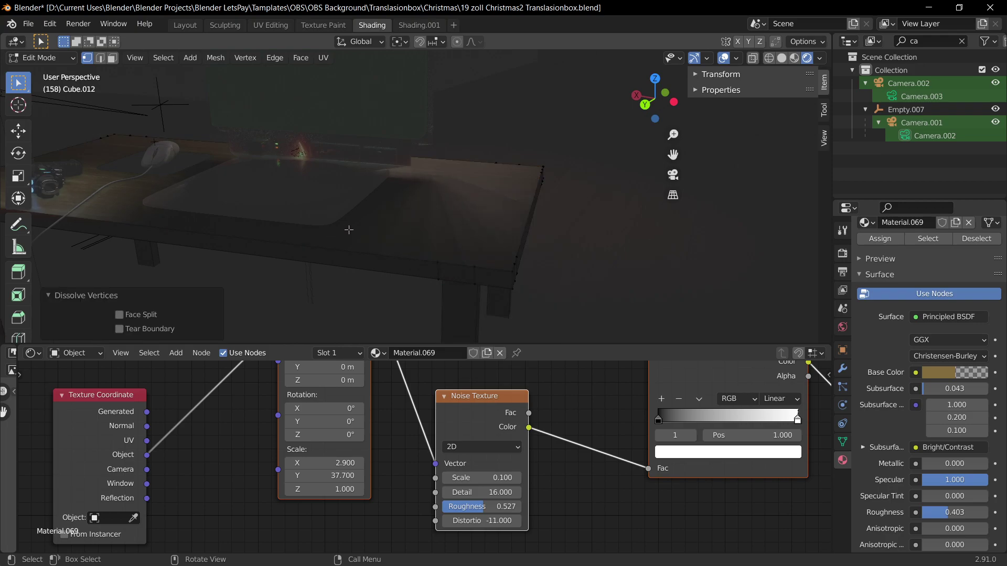
Step: Select the tabletop's upper face and try moving it, cancelling the move
{"action": "middle_click_drag", "start_coordinate": [349, 229], "coordinate": [549, 270]}
{"action": "key", "text": "3"}
{"action": "left_click", "coordinate": [555, 272]}
{"action": "key", "text": "Tab"}
{"action": "key", "text": "Tab"}
{"action": "key", "text": "1"}
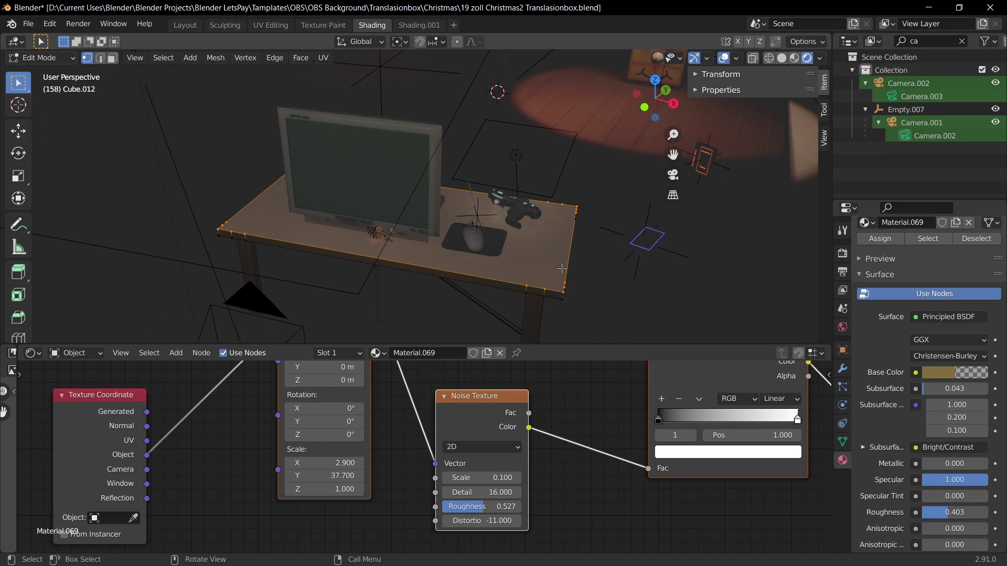
{"action": "key", "text": "g"}
{"action": "right_click", "coordinate": [558, 143]}
Step: Try dissolving the extra vertices at the tabletop's front left corner
{"action": "left_click", "coordinate": [225, 222]}
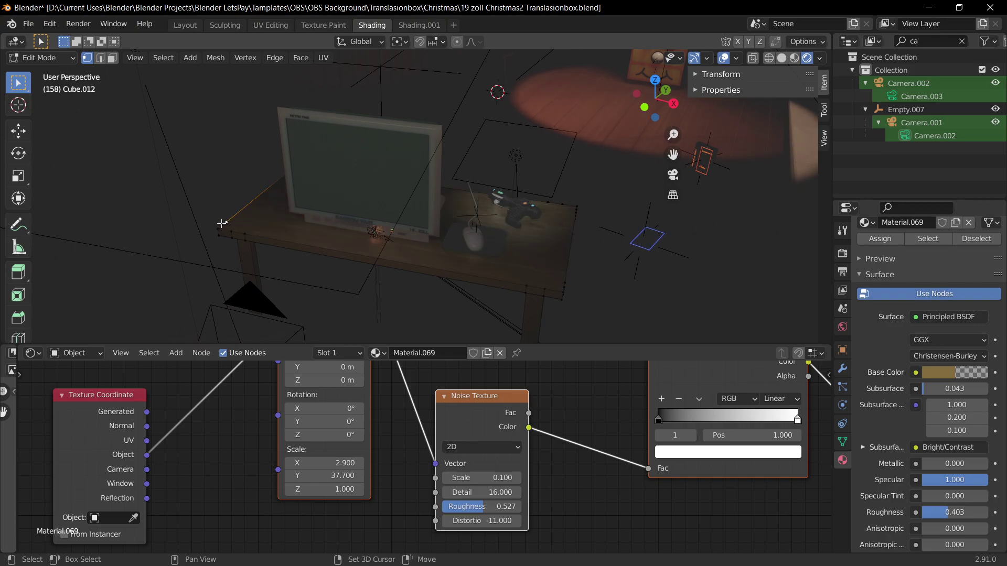
{"action": "key", "text": "x"}
{"action": "left_click", "coordinate": [246, 237]}
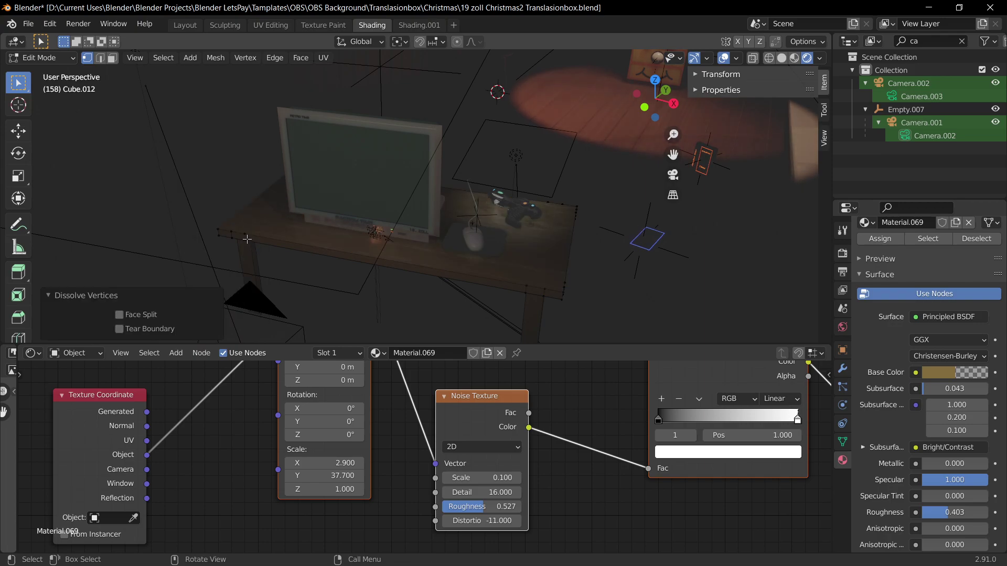
{"action": "left_click", "coordinate": [219, 230]}
{"action": "left_click", "coordinate": [232, 231], "text": "shift"}
{"action": "left_click", "coordinate": [244, 234], "text": "shift"}
{"action": "key", "text": "x"}
{"action": "left_click", "coordinate": [248, 238]}
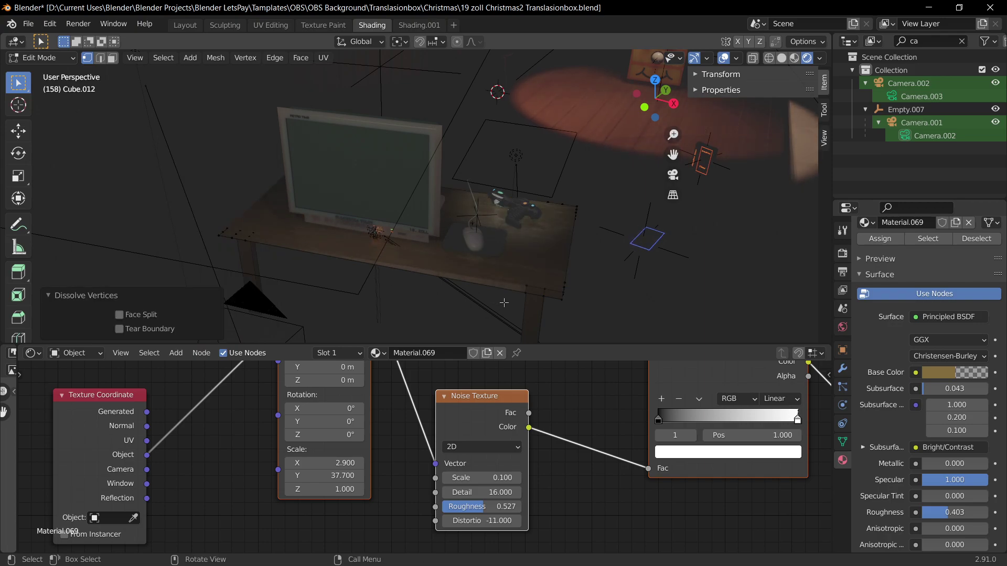
Step: Try dissolving more vertices along the tabletop's front edge, and undo the vertex dissolves
{"action": "left_click", "coordinate": [231, 234]}
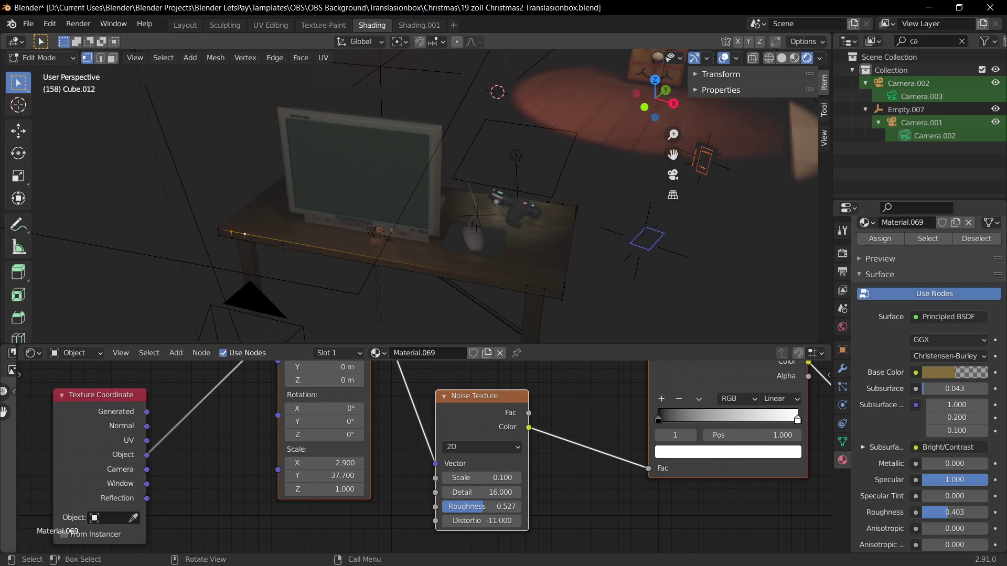
{"action": "key", "text": "x"}
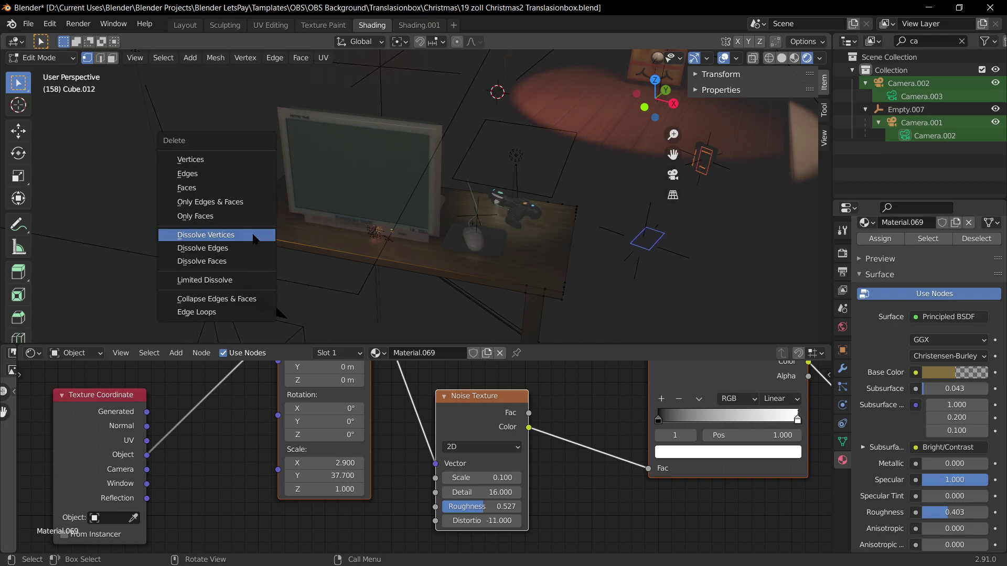
{"action": "left_click", "coordinate": [255, 239]}
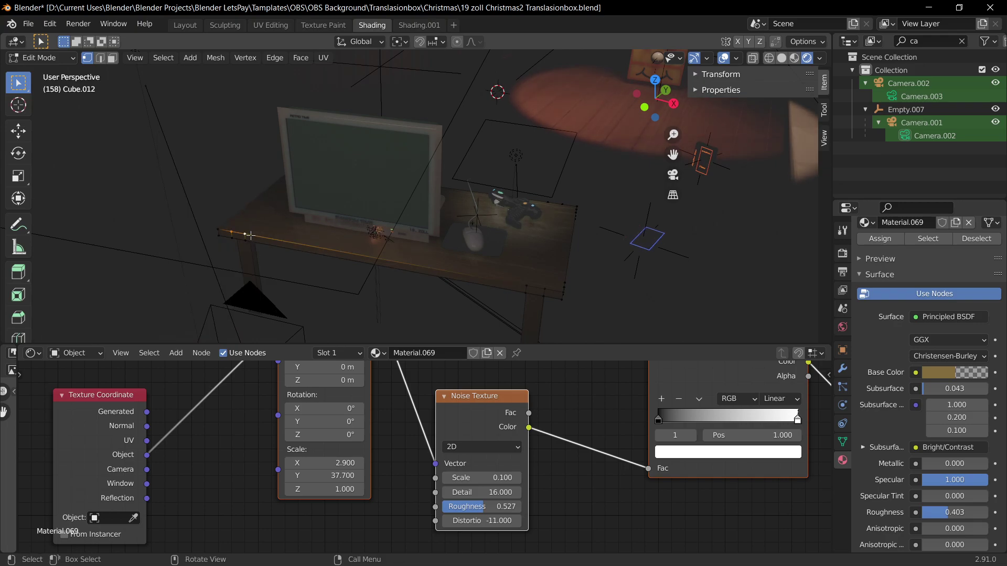
{"action": "left_click", "coordinate": [246, 228]}
{"action": "left_click", "coordinate": [245, 234]}
{"action": "left_click", "coordinate": [566, 280]}
{"action": "key", "text": "ctrl+z"}
{"action": "key", "text": "a"}
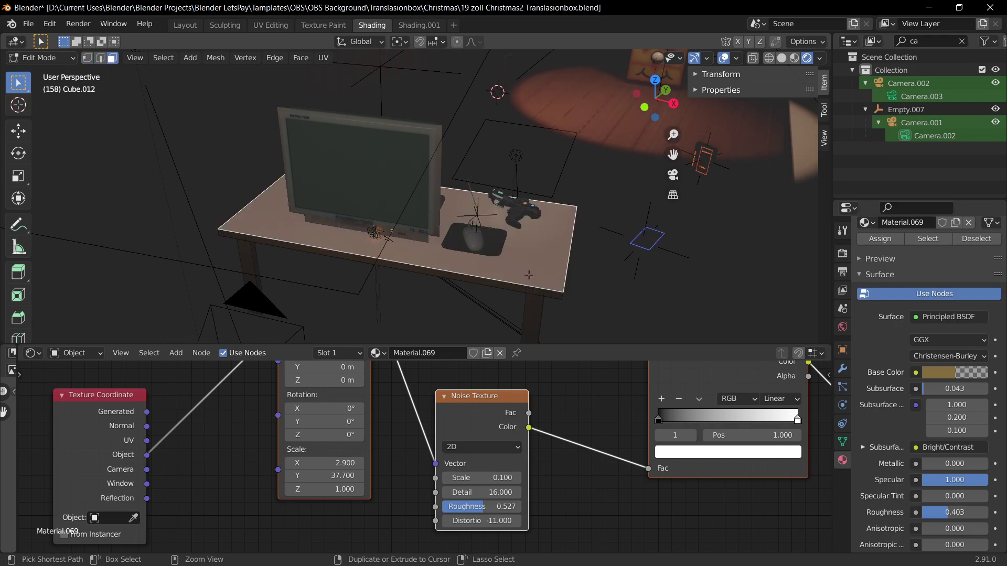
Step: Examine the vertices and side edge at the tabletop's front right corner, and return to Object Mode
{"action": "key", "text": "Tab"}
{"action": "key", "text": "Tab"}
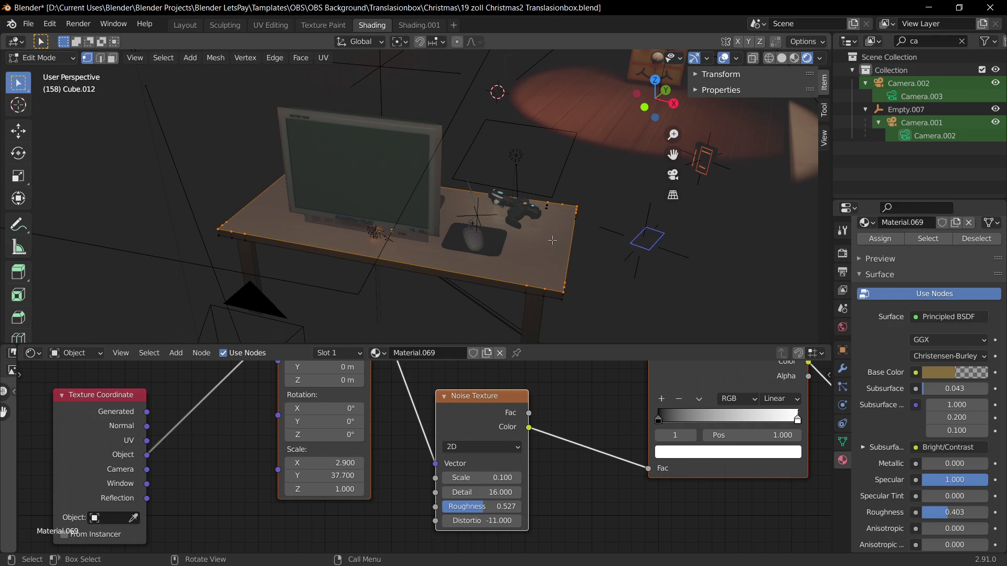
{"action": "key", "text": "Tab"}
{"action": "key", "text": "Tab"}
{"action": "key", "text": "alt+a"}
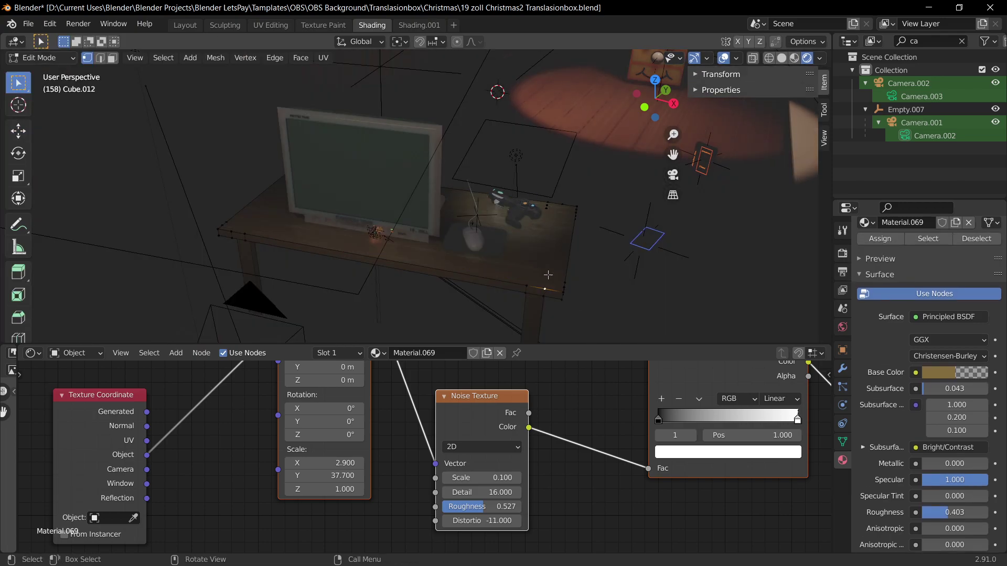
{"action": "key", "text": "2"}
{"action": "left_click", "coordinate": [571, 255]}
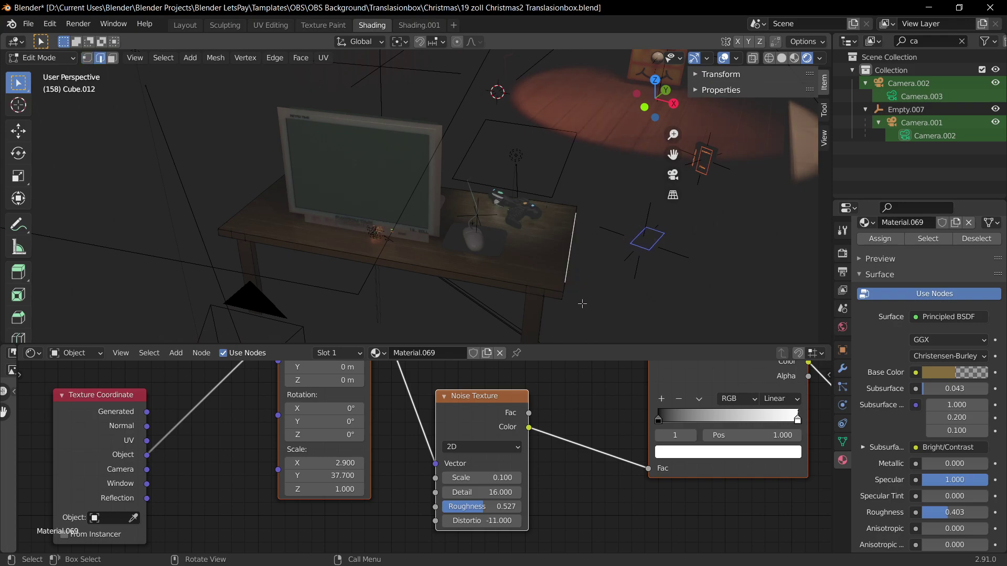
{"action": "key", "text": "1"}
{"action": "left_click", "coordinate": [565, 294]}
{"action": "middle_click_drag", "start_coordinate": [606, 273], "coordinate": [491, 253]}
{"action": "key", "text": "Tab"}
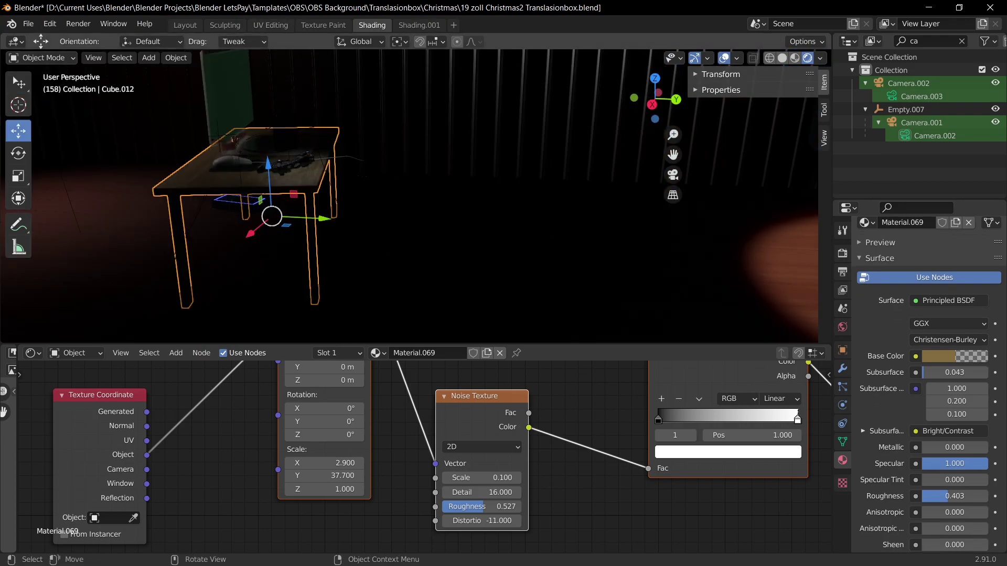
Step: Save the file and check the desk and monitor through the camera view
{"action": "middle_click_drag", "start_coordinate": [362, 252], "coordinate": [465, 243]}
{"action": "key", "text": "ctrl+s"}
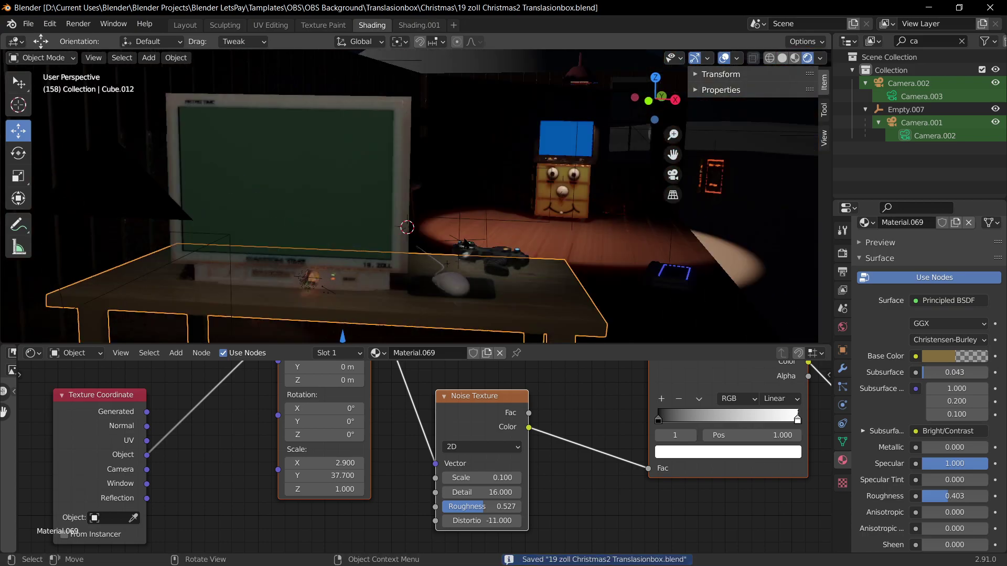
{"action": "key", "text": "KP_0"}
{"action": "middle_click_drag", "start_coordinate": [729, 298], "coordinate": [652, 305], "text": "shift"}
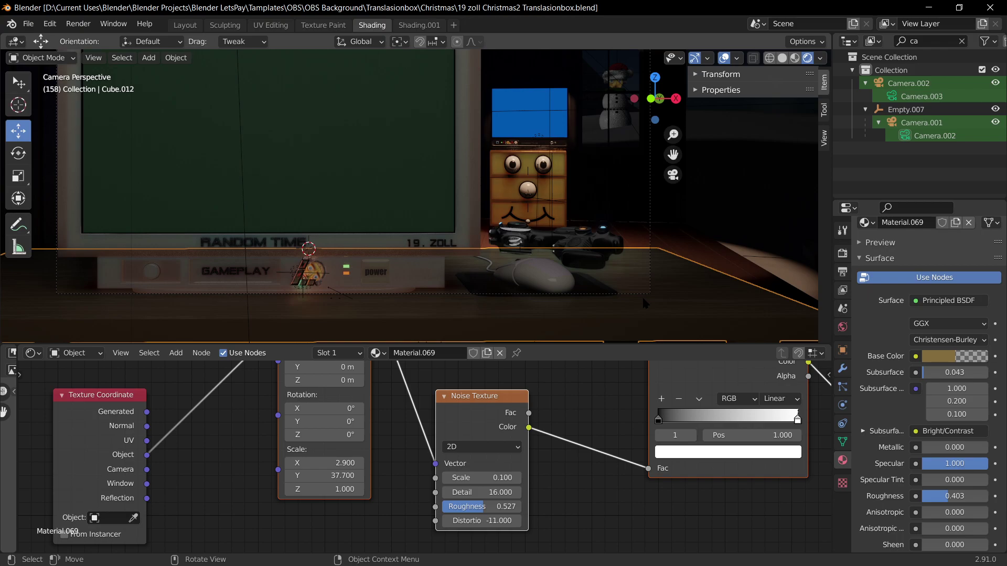
{"action": "key", "text": "ctrl+s"}
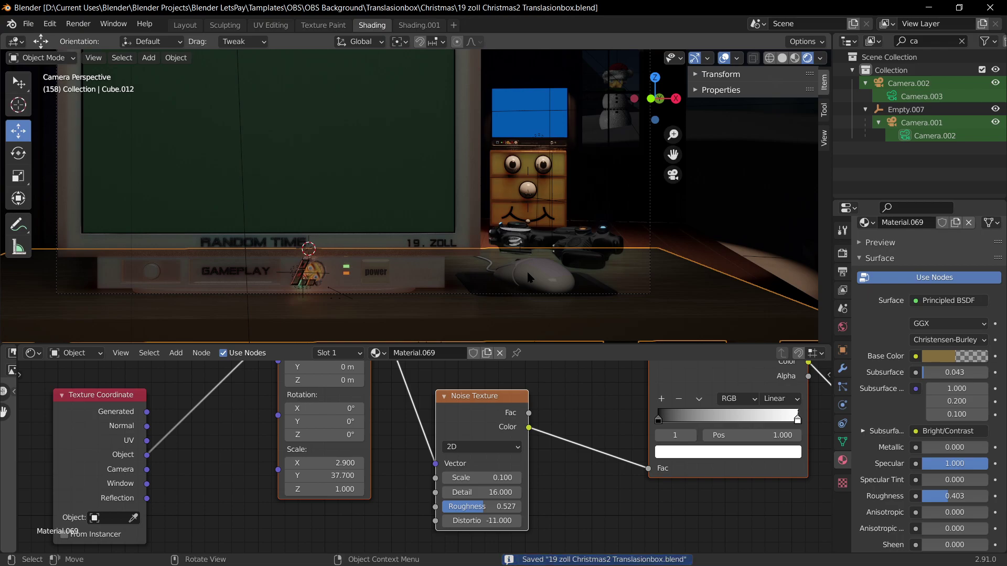
{"action": "scroll", "coordinate": [500, 211], "scroll_direction": "down", "scroll_amount": 1}
{"action": "middle_click_drag", "start_coordinate": [499, 210], "coordinate": [542, 253], "text": "shift"}
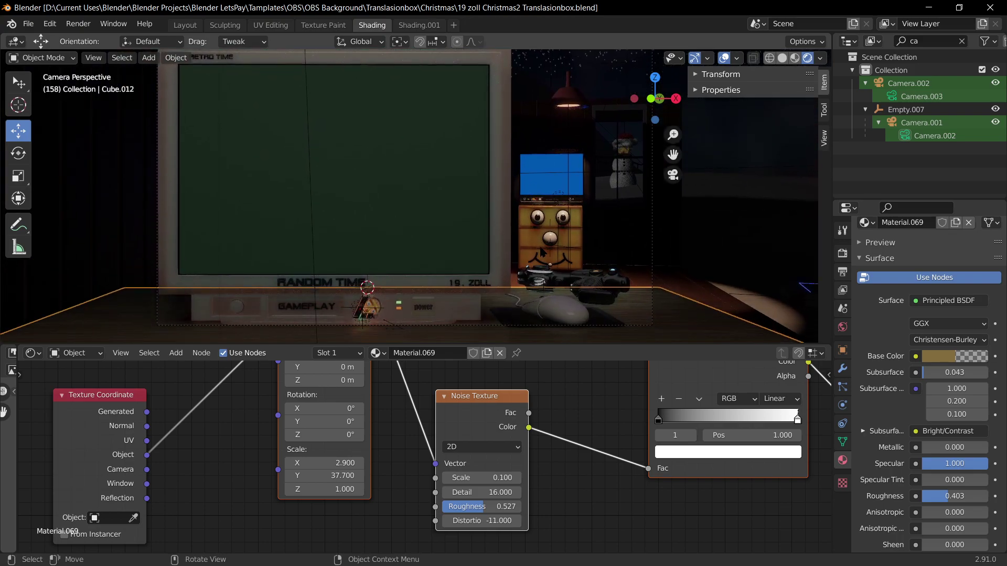